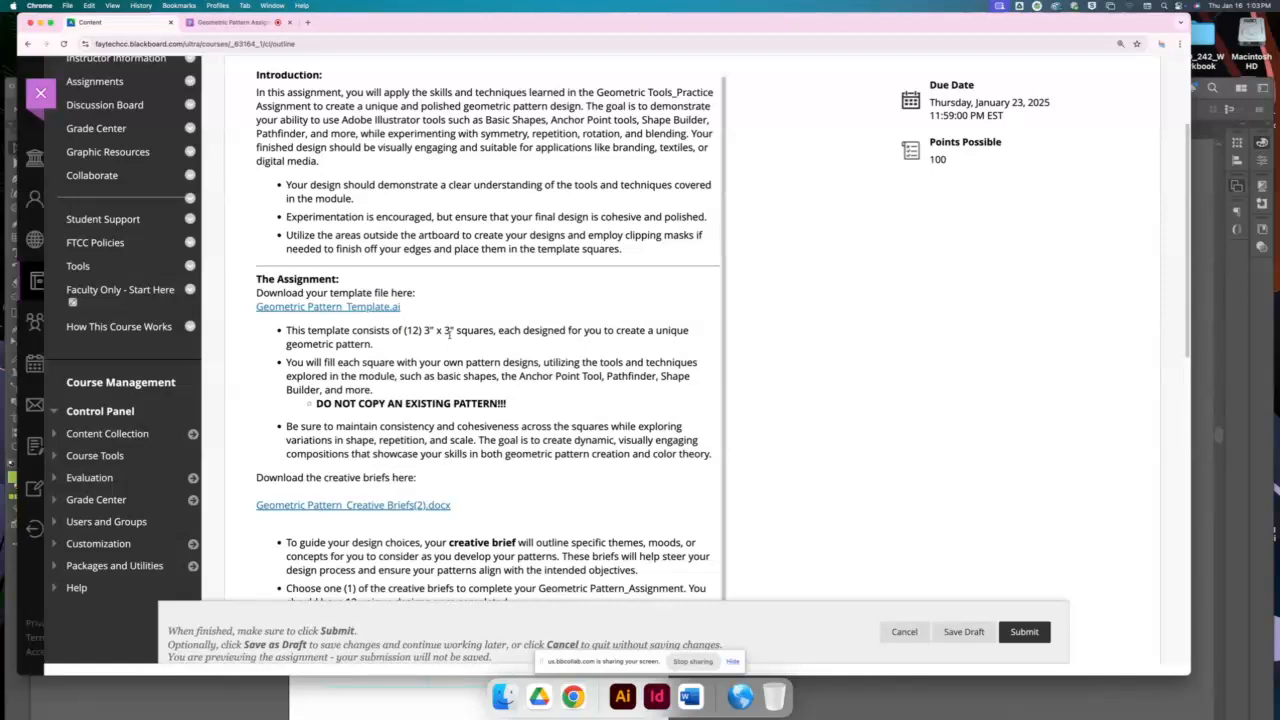
Open the creative briefs document Geometric Pattern_Creative Briefs(2)(1).docx from the GRD-132 Work folder on the Desktop
scroll(465, 362, "down", 1)
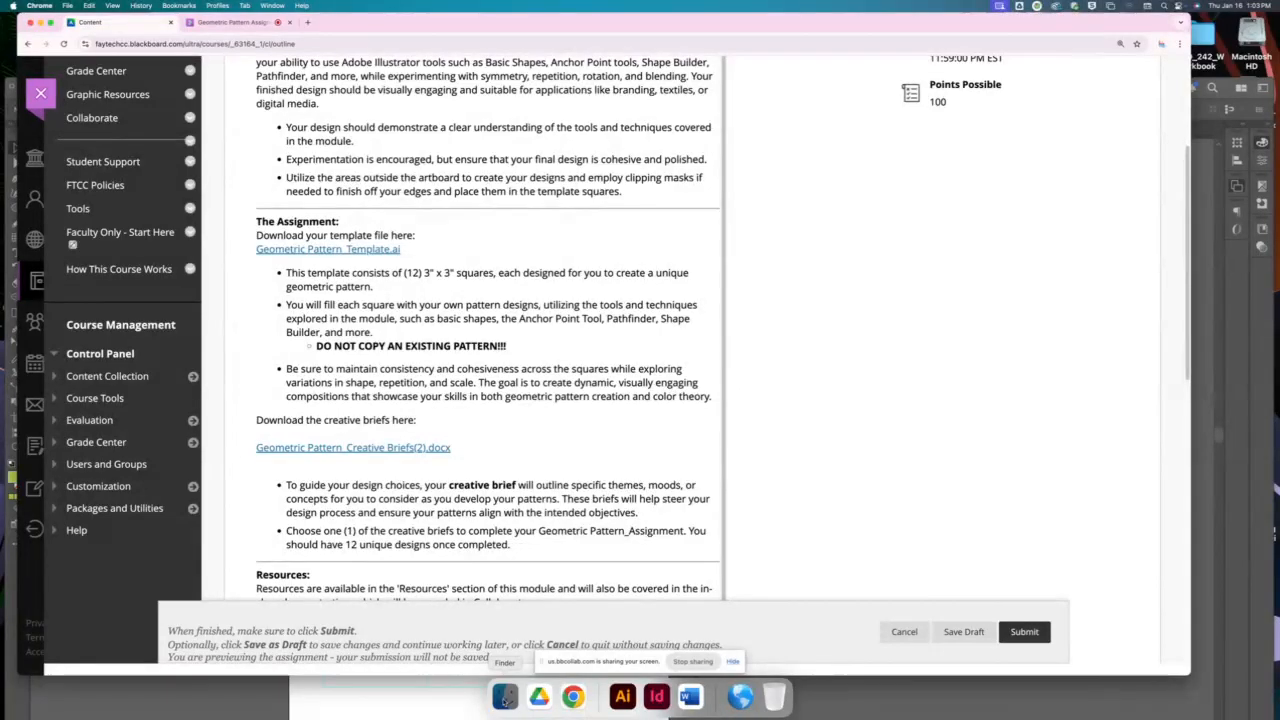
left_click(505, 698)
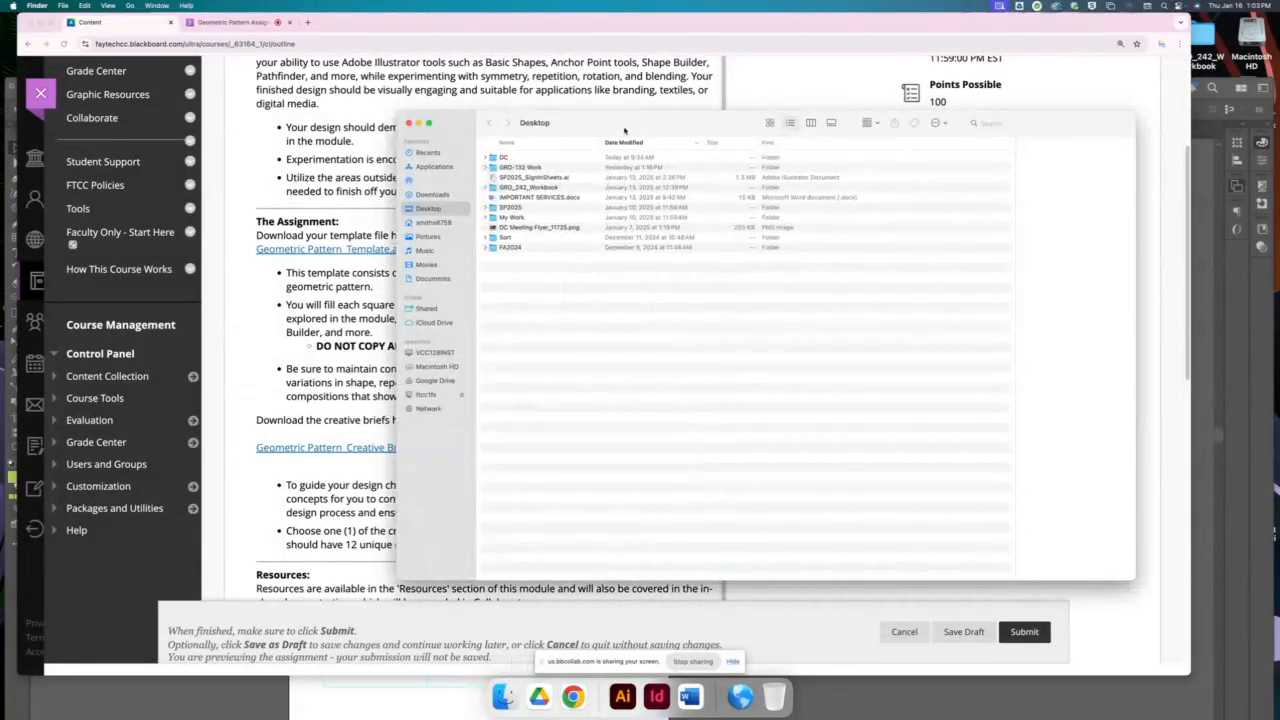
left_click(430, 194)
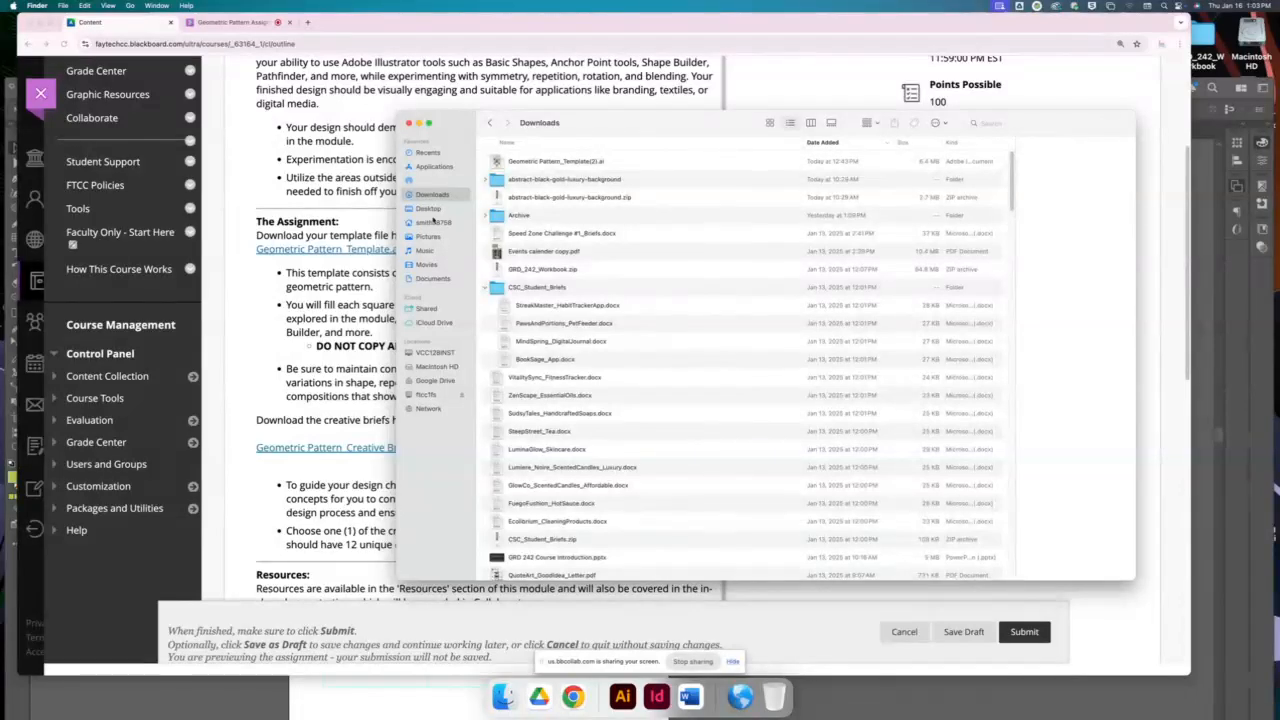
left_click(430, 208)
left_click(536, 168)
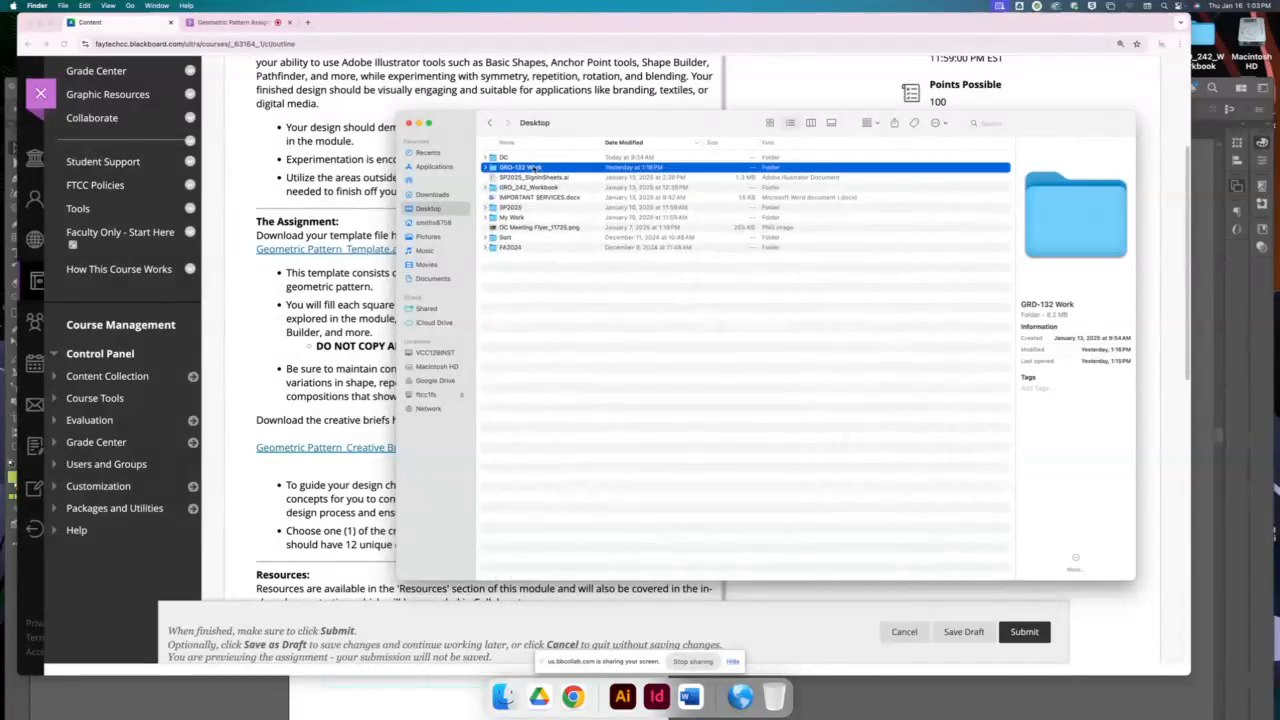
double_click(536, 168)
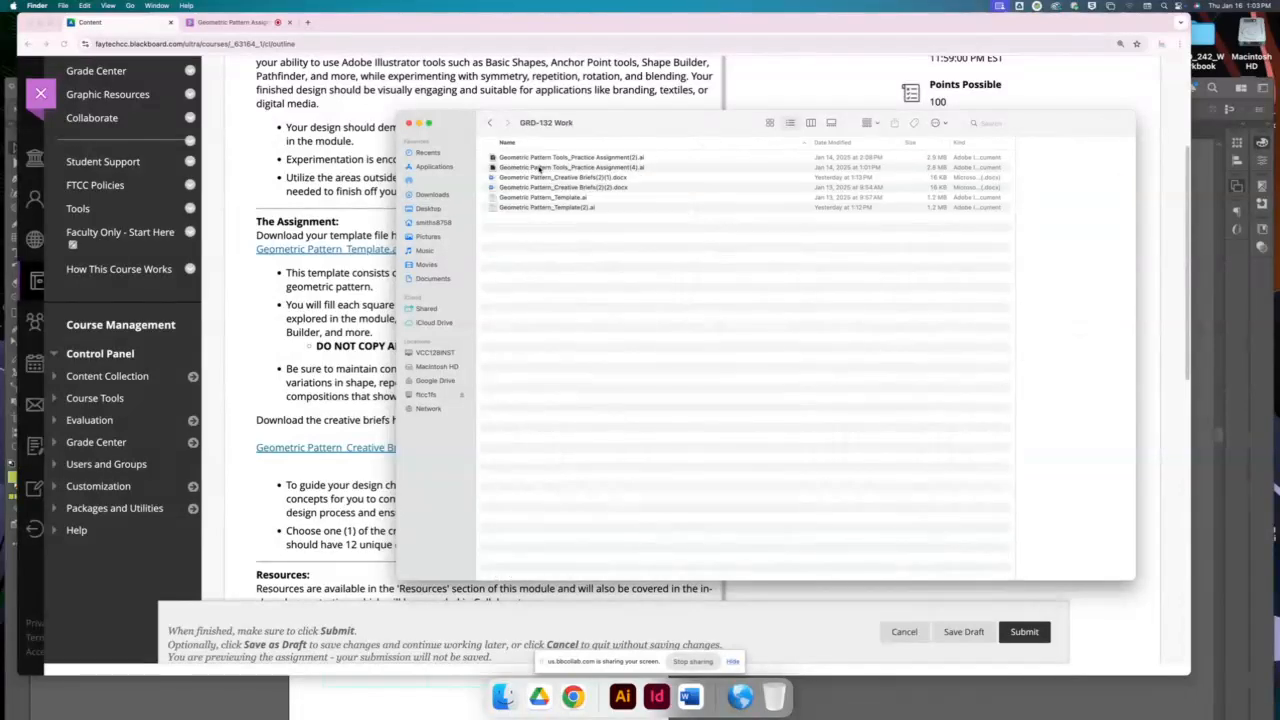
double_click(625, 180)
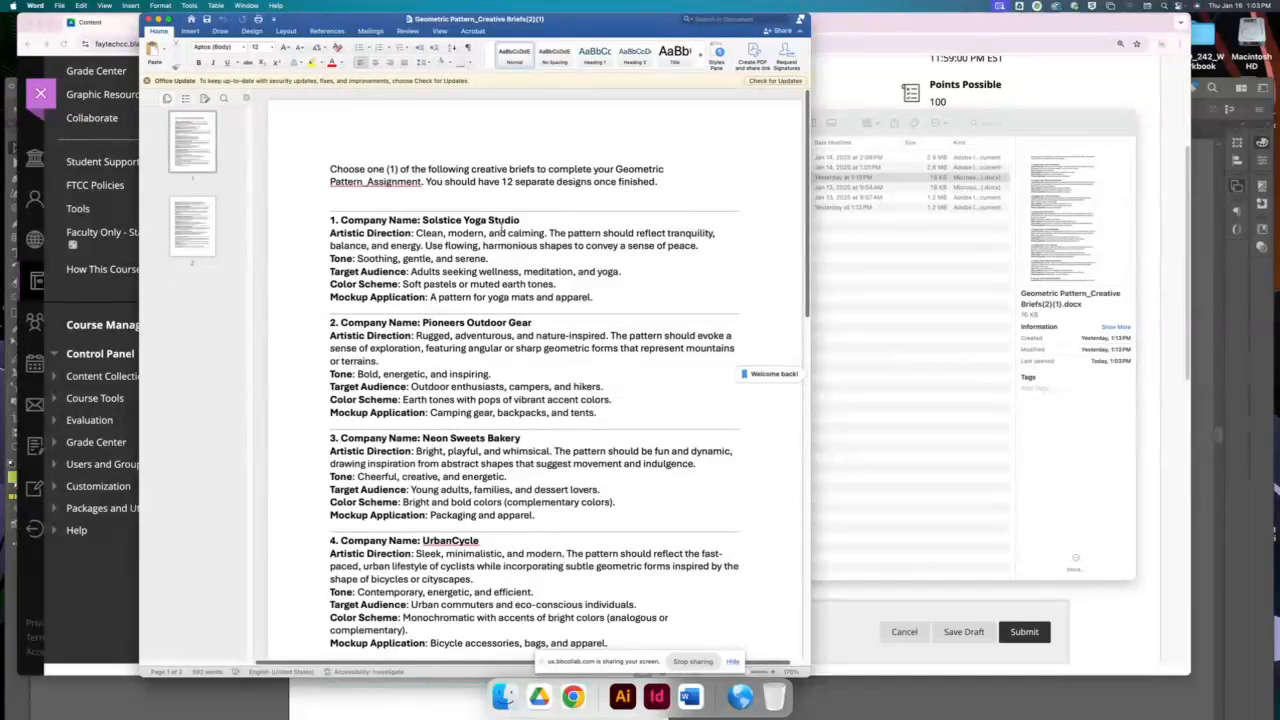
Read through the company creative briefs from Solstice Yoga Studio to Flare Fitness, postponing the iCloud account alert
scroll(514, 352, "down", 3)
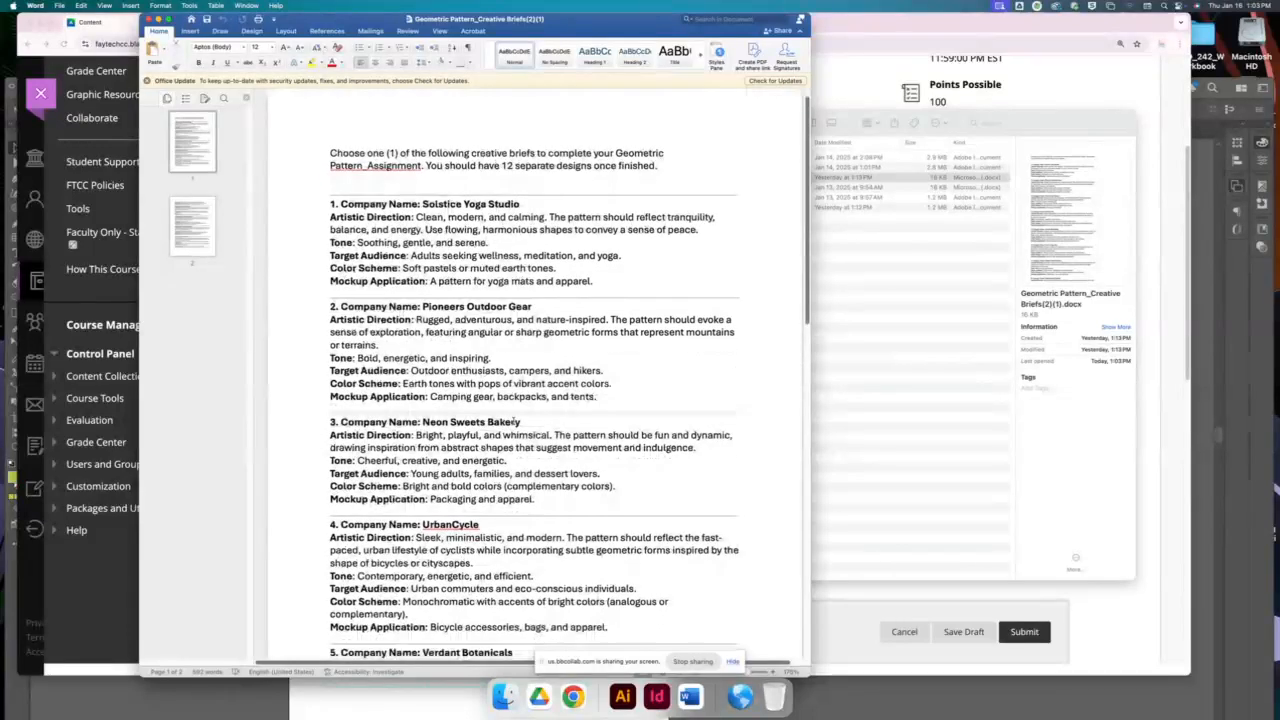
scroll(519, 398, "down", 3)
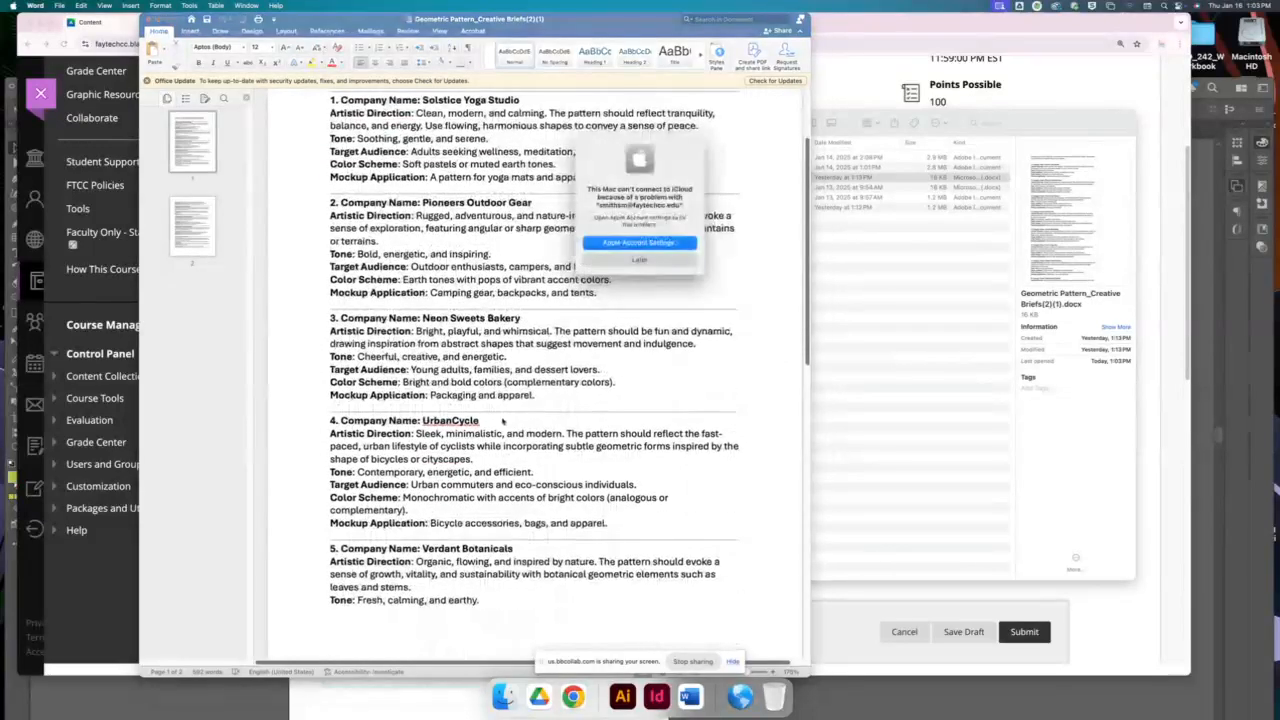
left_click(642, 261)
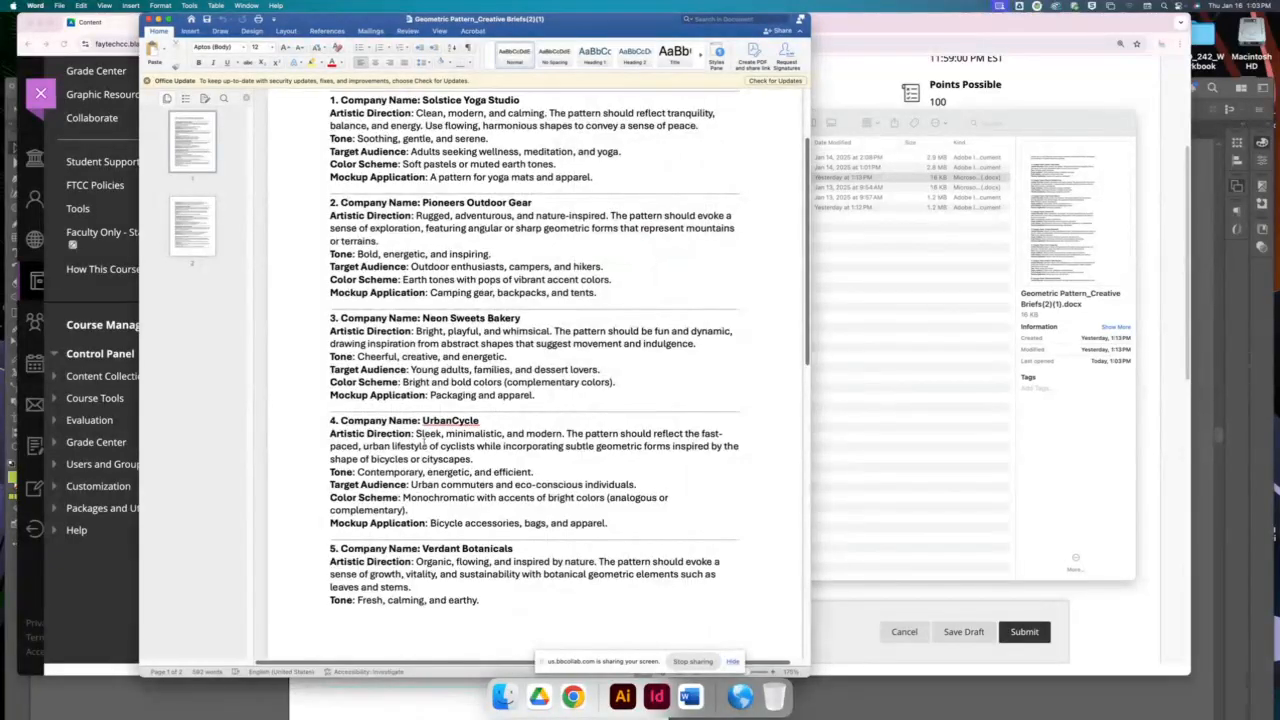
scroll(420, 508, "down", 1)
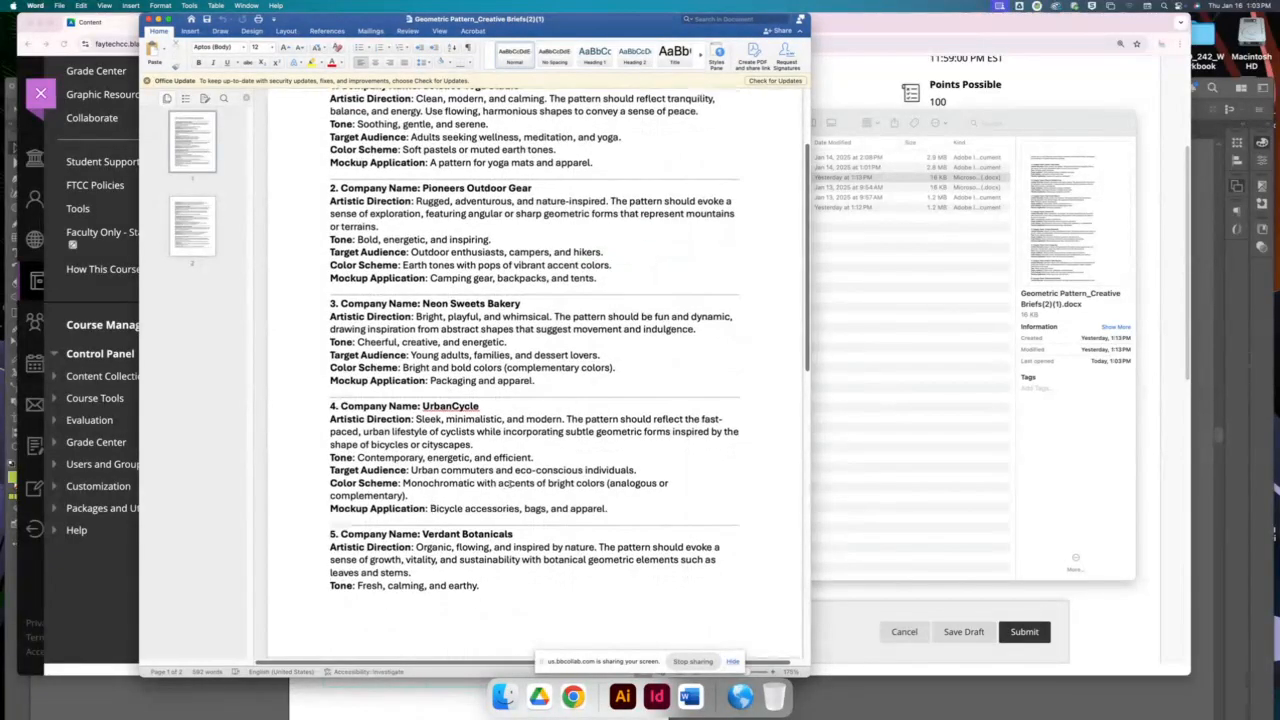
scroll(530, 470, "down", 5)
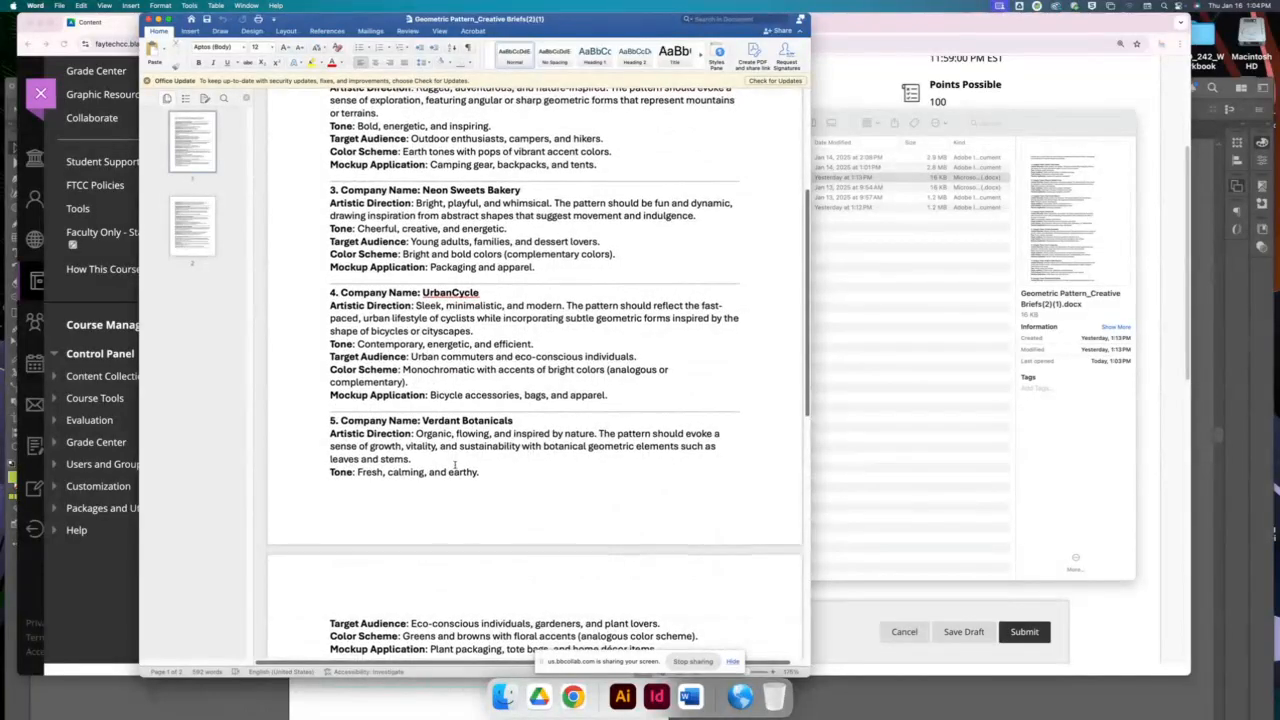
scroll(539, 397, "down", 2)
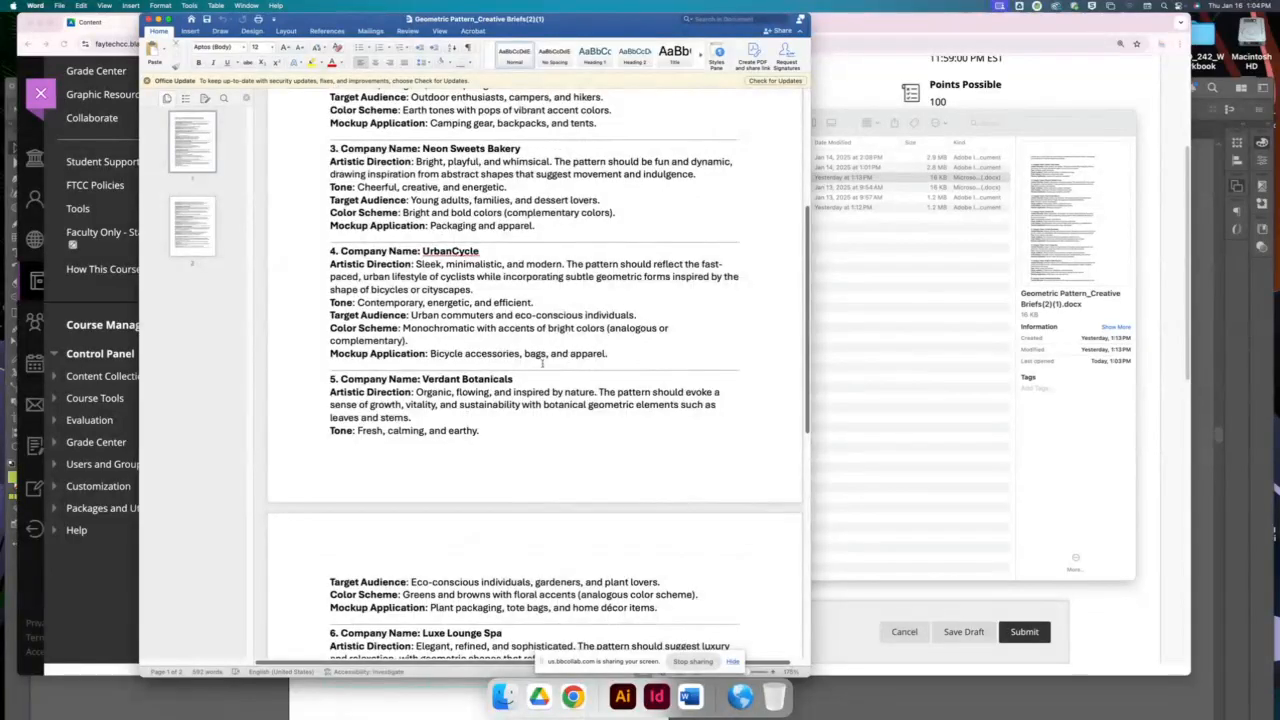
scroll(440, 405, "down", 12)
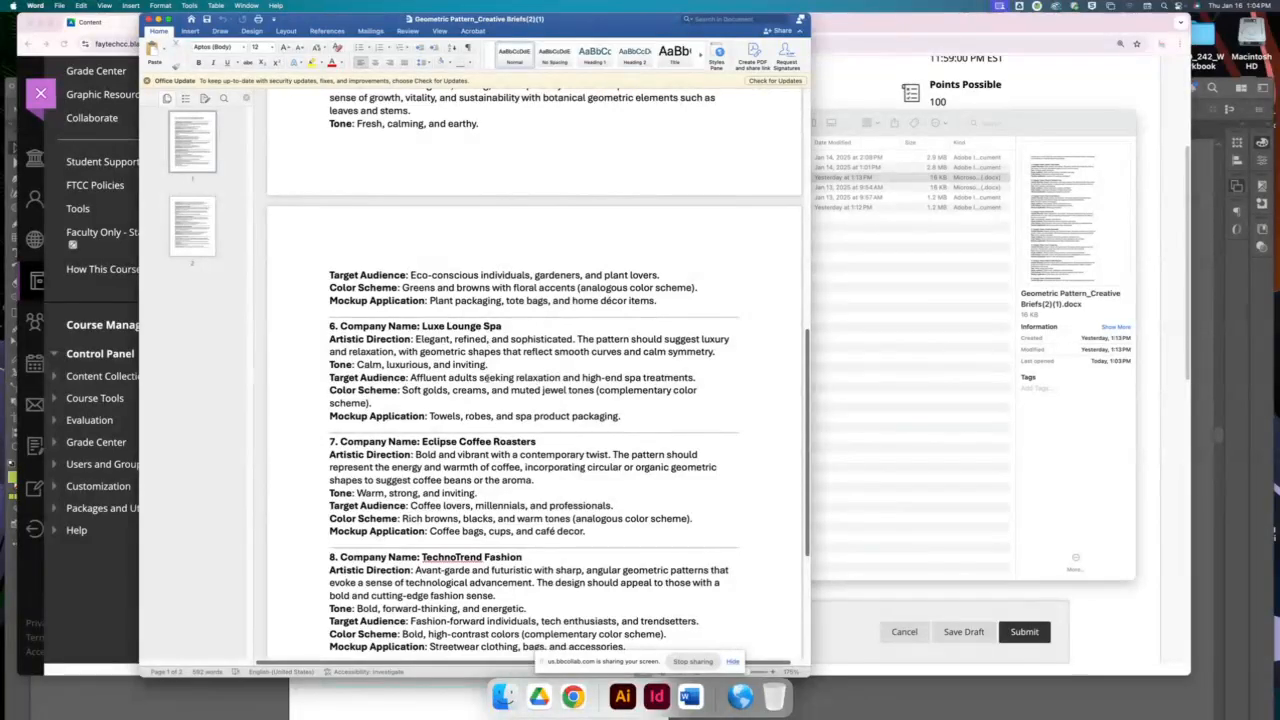
scroll(488, 382, "down", 2)
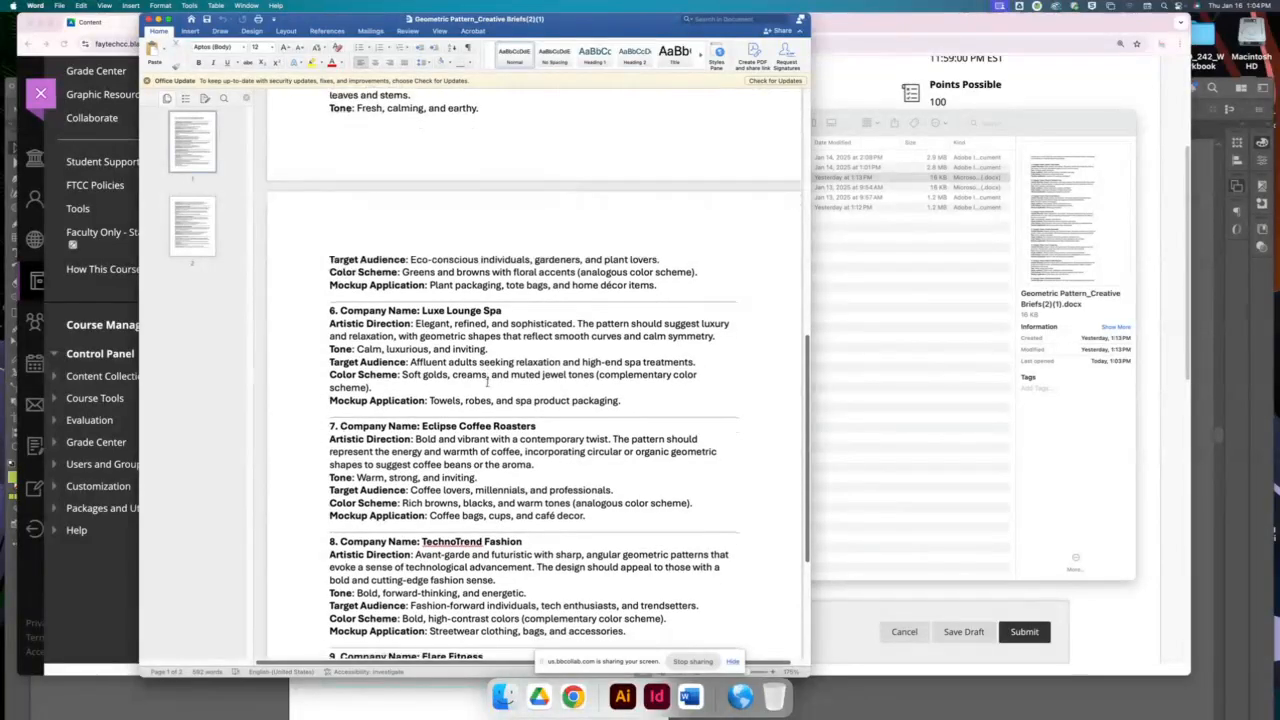
scroll(488, 382, "down", 5)
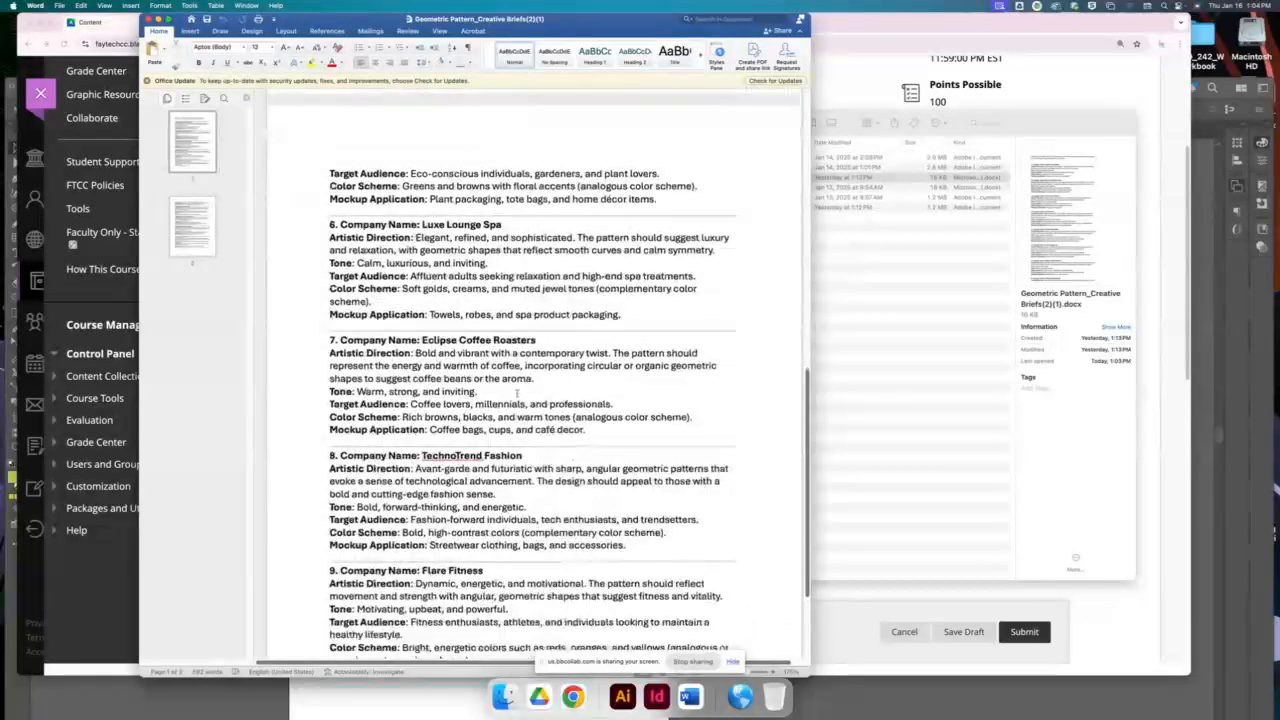
scroll(517, 393, "down", 4)
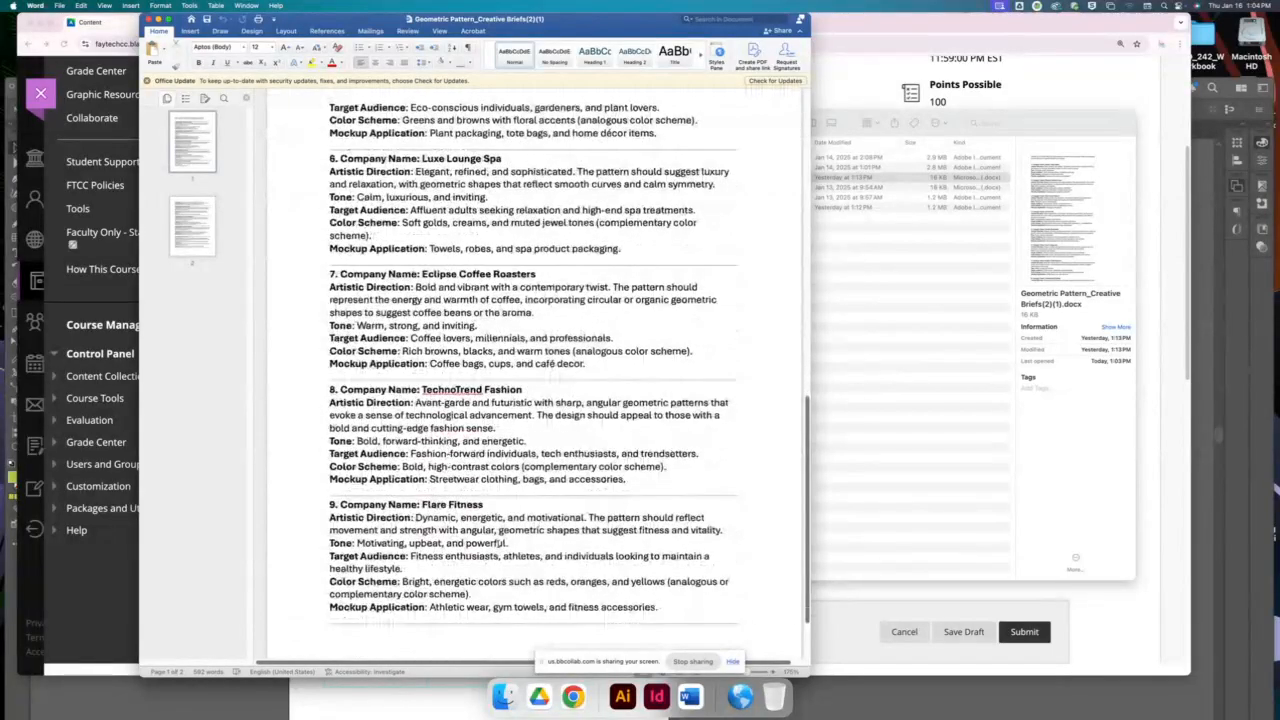
scroll(512, 450, "down", 5)
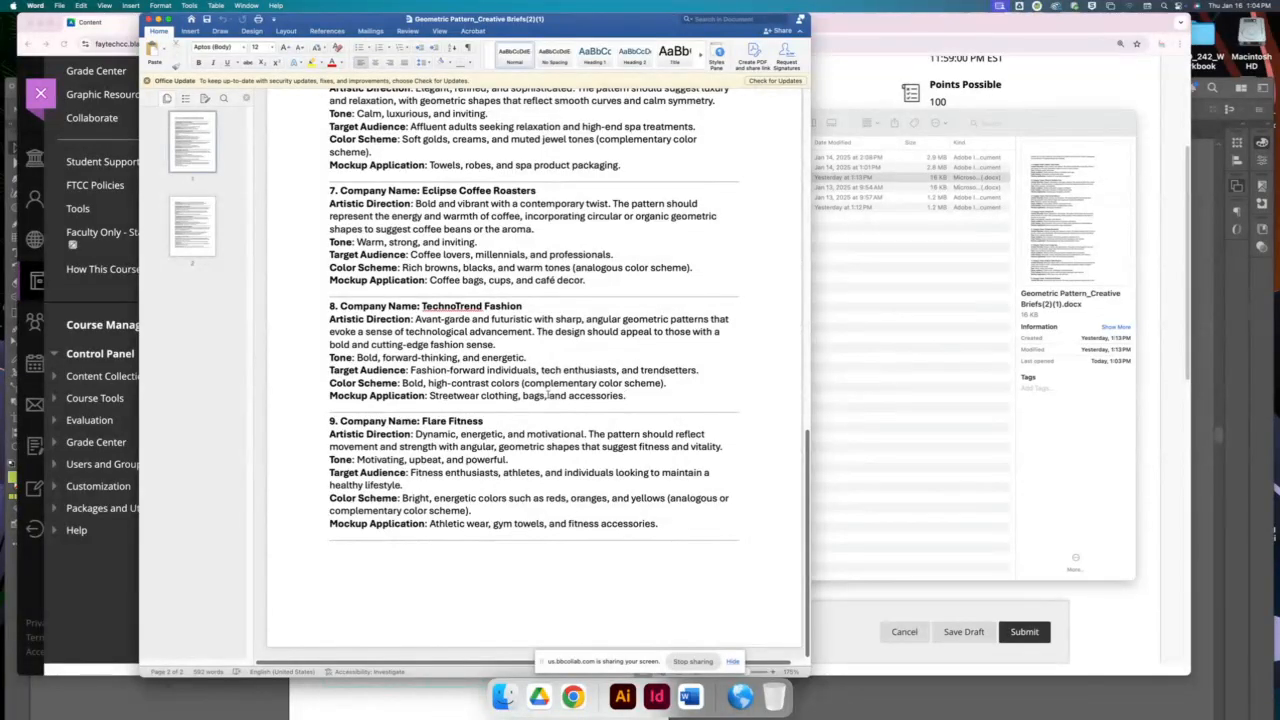
Review the briefs again from the beginning and go to the Luxe Lounge Spa brief
scroll(500, 397, "up", 10)
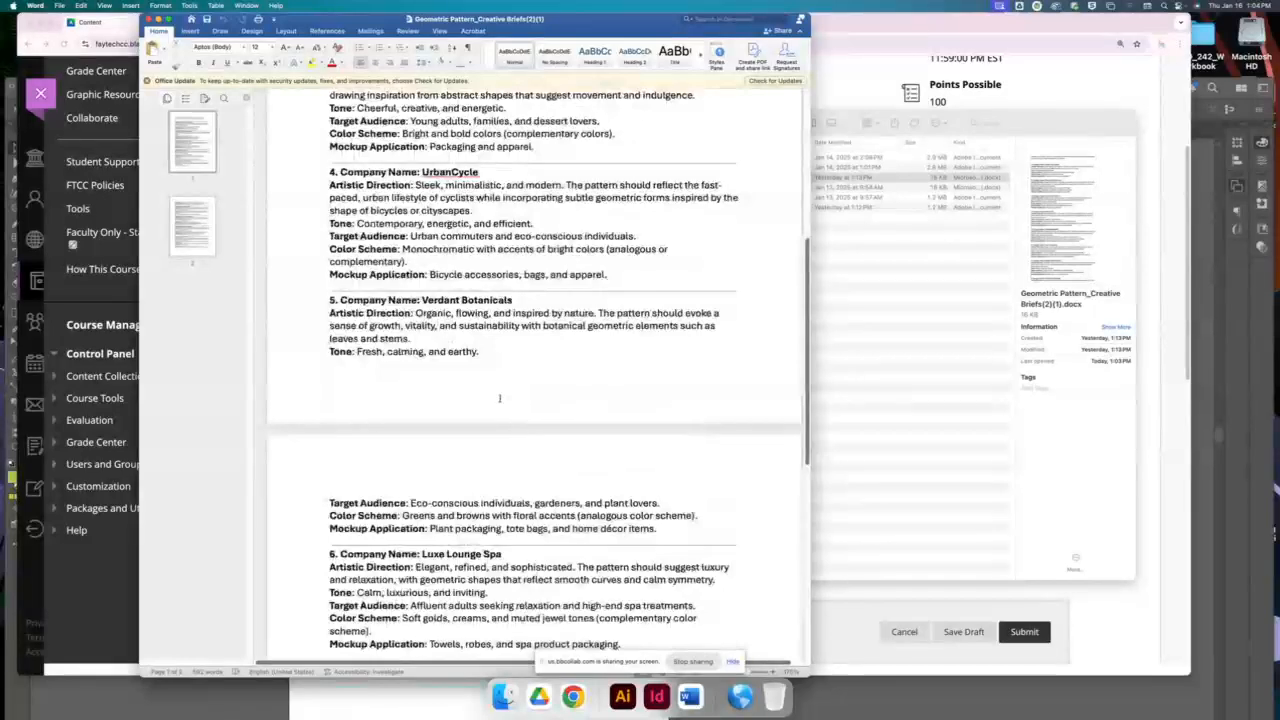
scroll(500, 397, "up", 5)
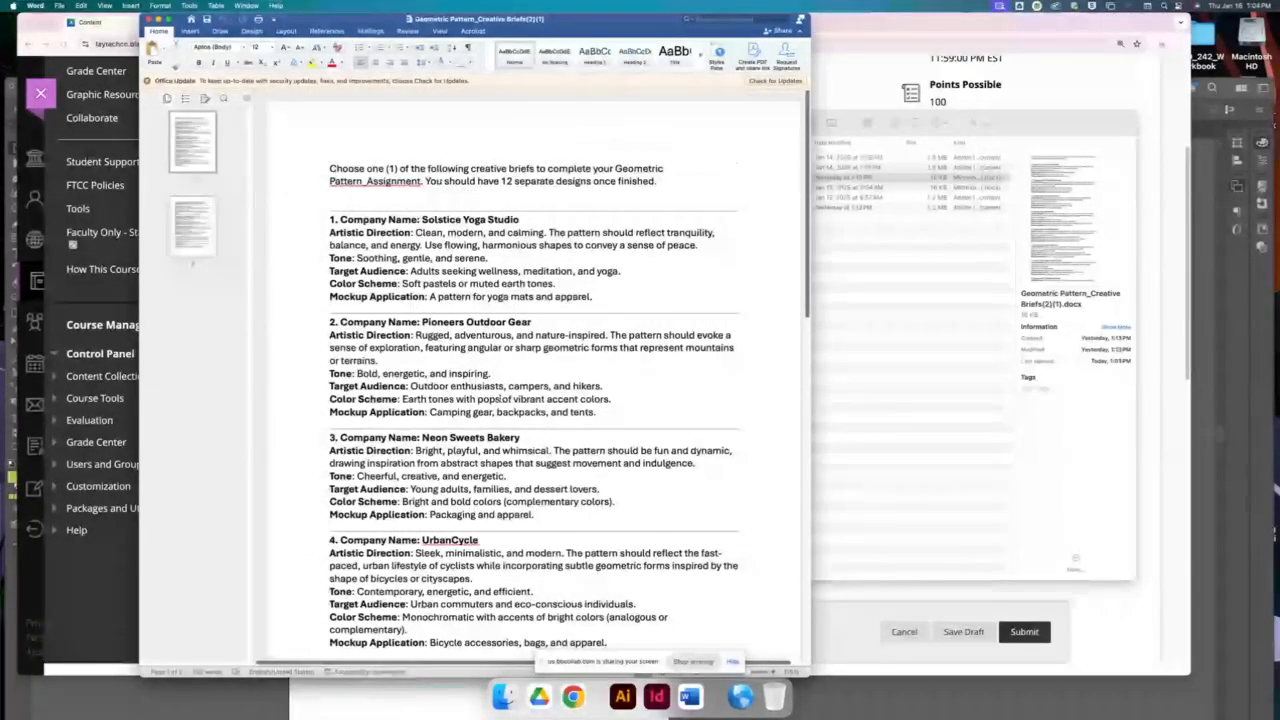
scroll(500, 398, "down", 3)
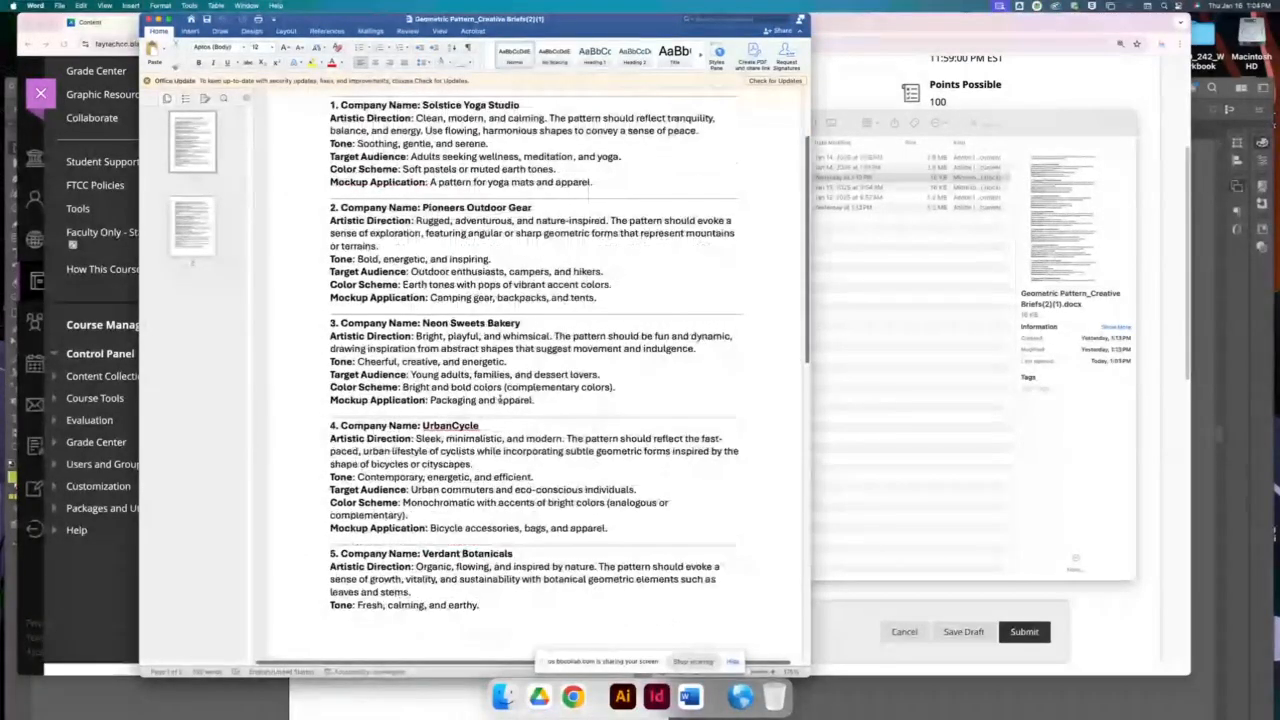
scroll(500, 398, "down", 10)
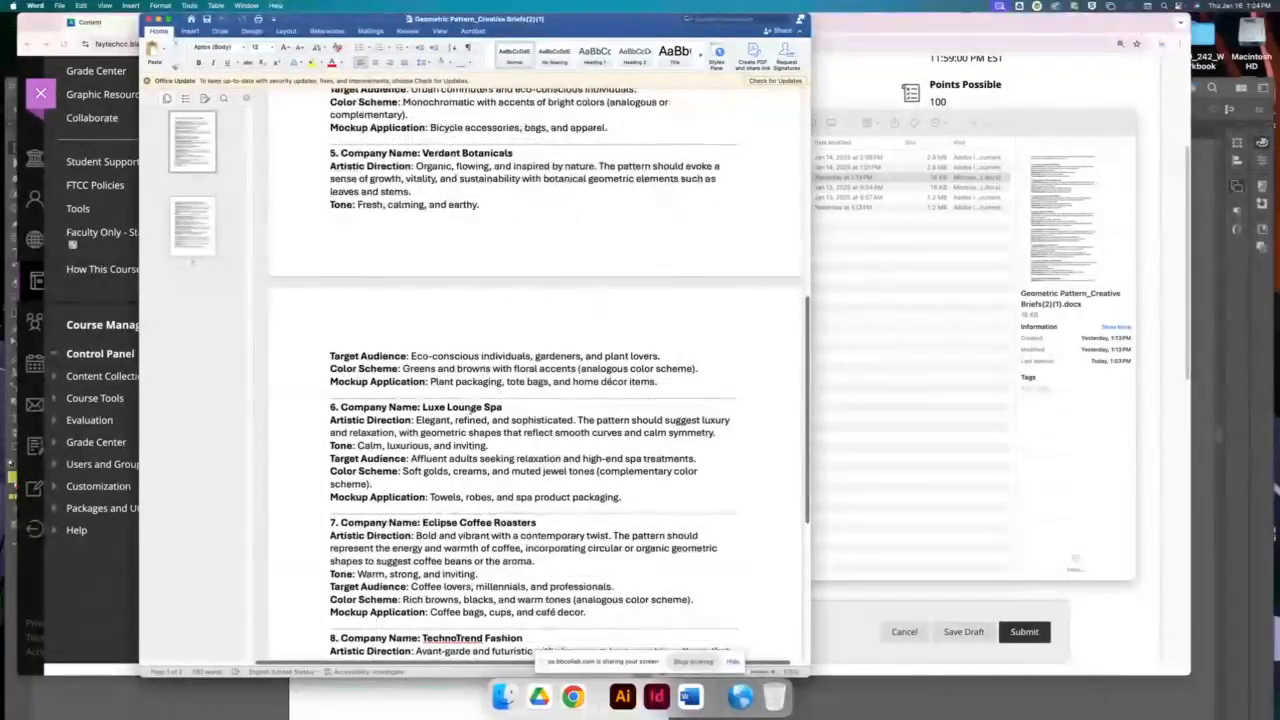
left_click(503, 408)
Move the briefs document window aside and switch to Illustrator, bringing the Geometric Pattern_Template(2).ai window to the front
left_click_drag(352, 22, 881, 14)
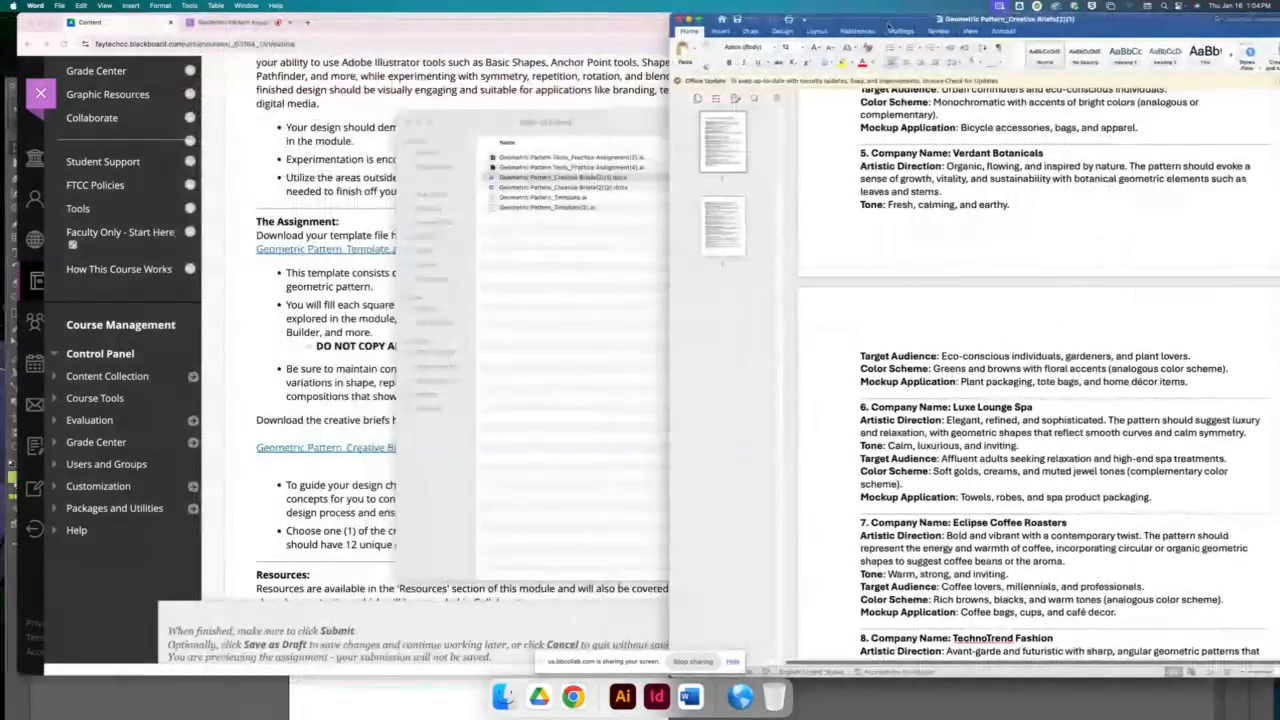
left_click(569, 251)
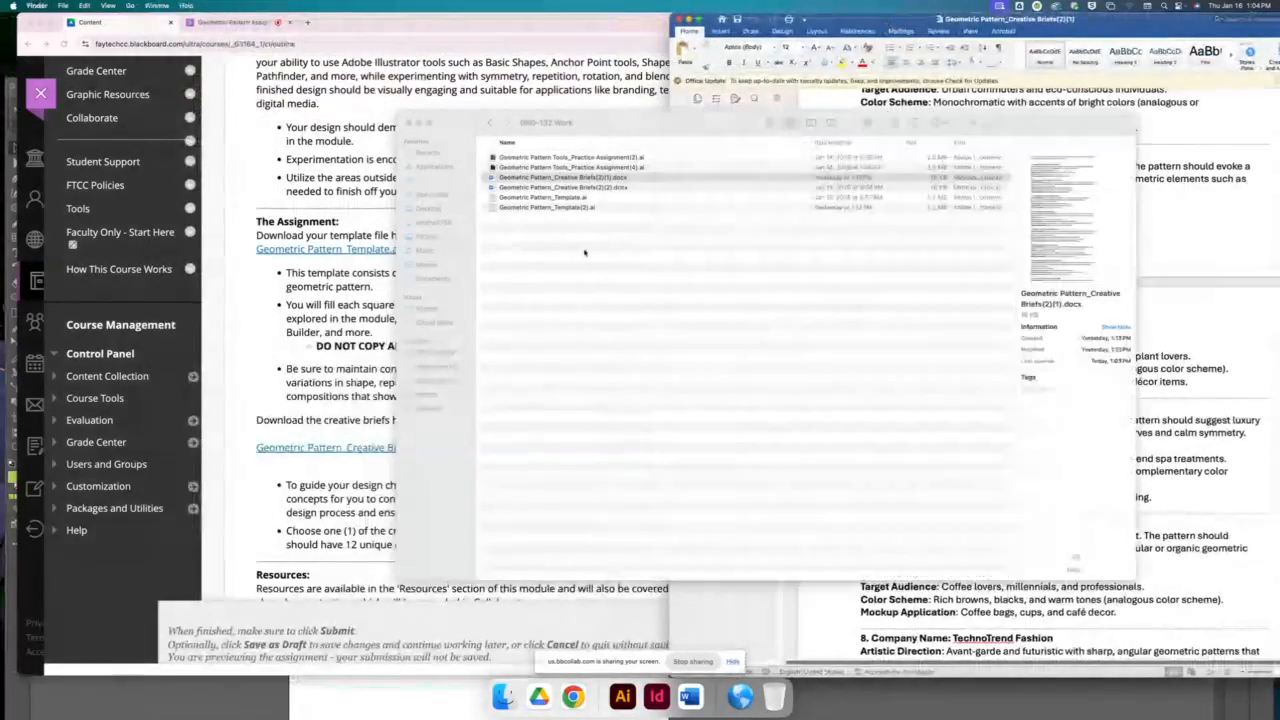
left_click(388, 702)
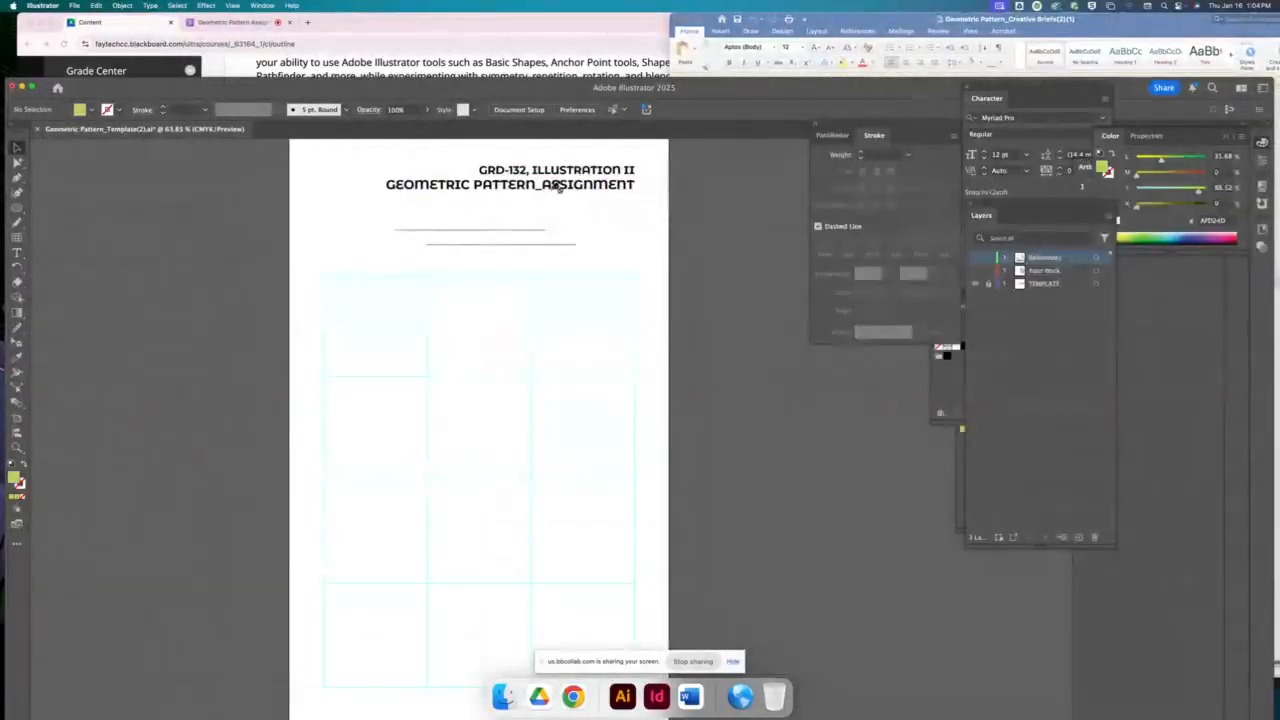
left_click(717, 88)
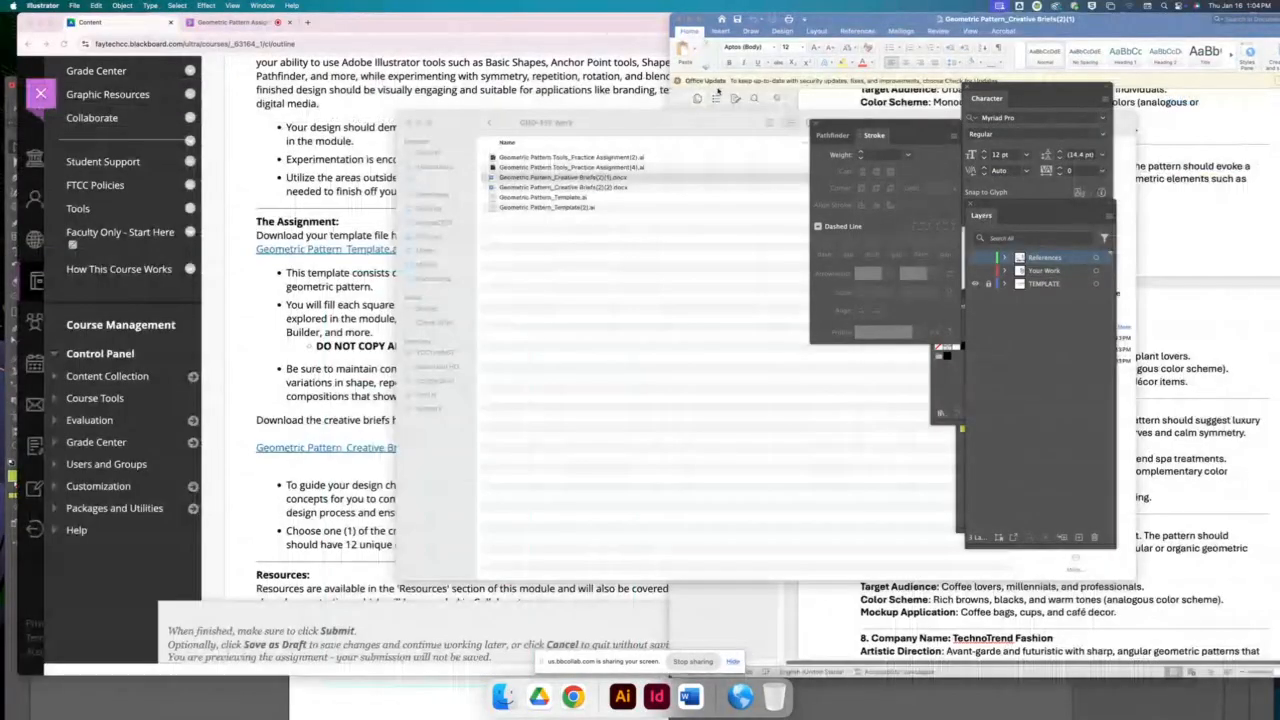
left_click(622, 697)
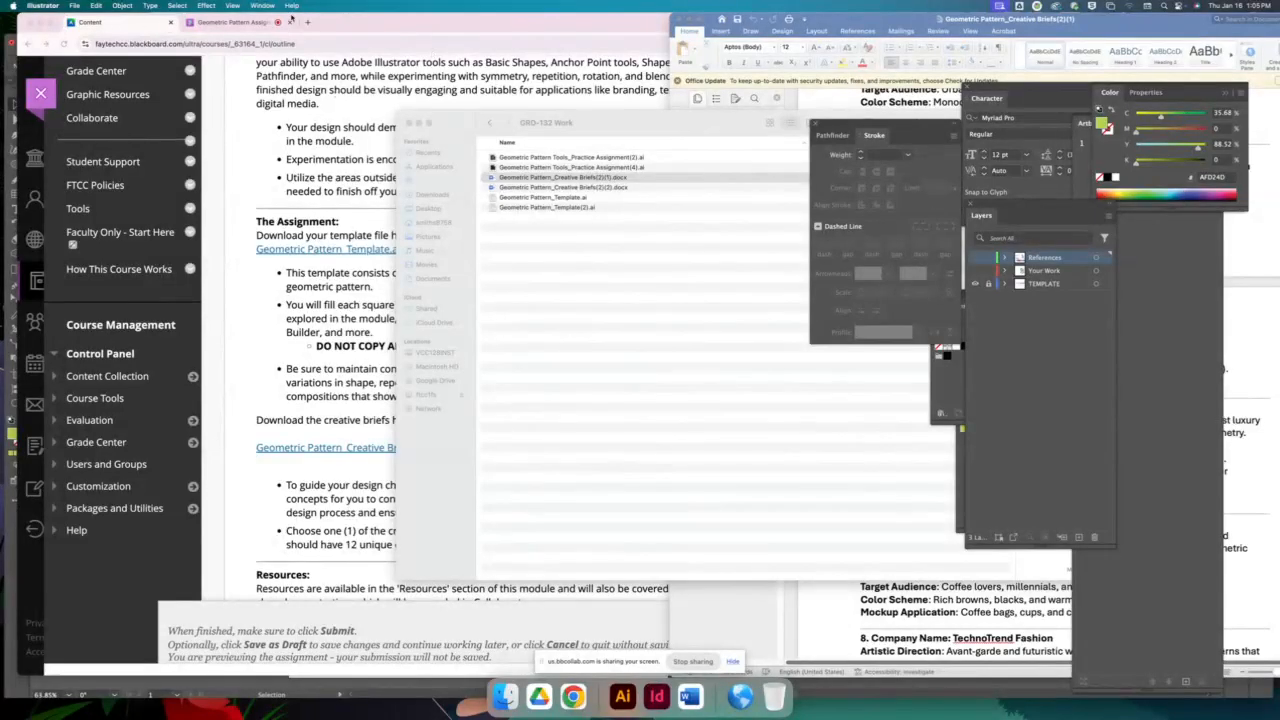
left_click_drag(291, 17, 442, 40)
left_click(95, 230)
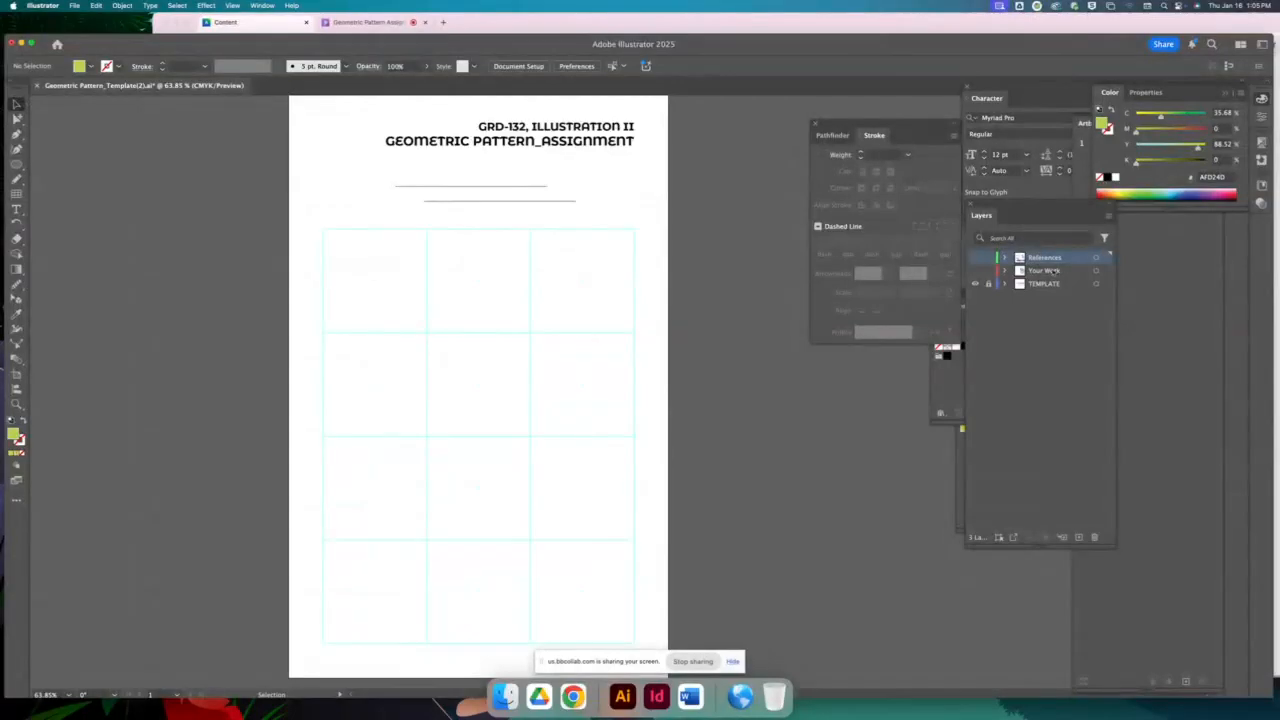
Place the Layers panel next to the artboard, unlock, hide and show the TEMPLATE layer, and lock it again
left_click_drag(1005, 208, 762, 184)
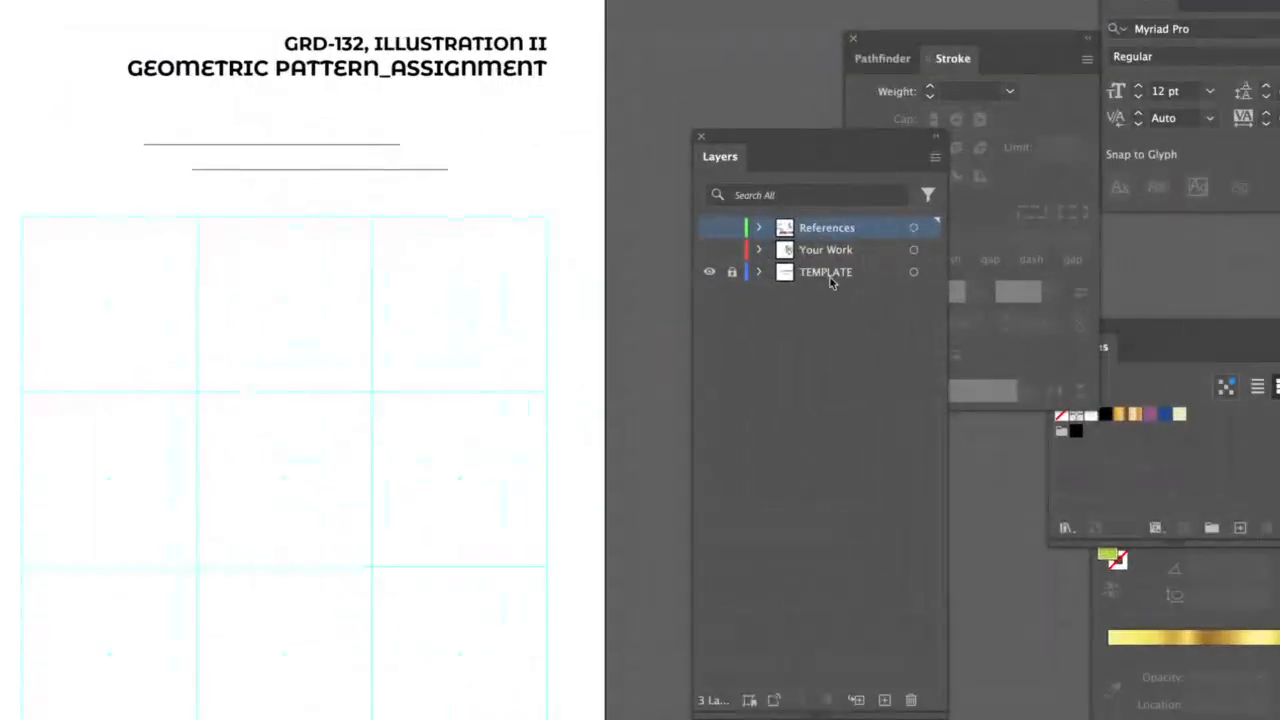
left_click(731, 273)
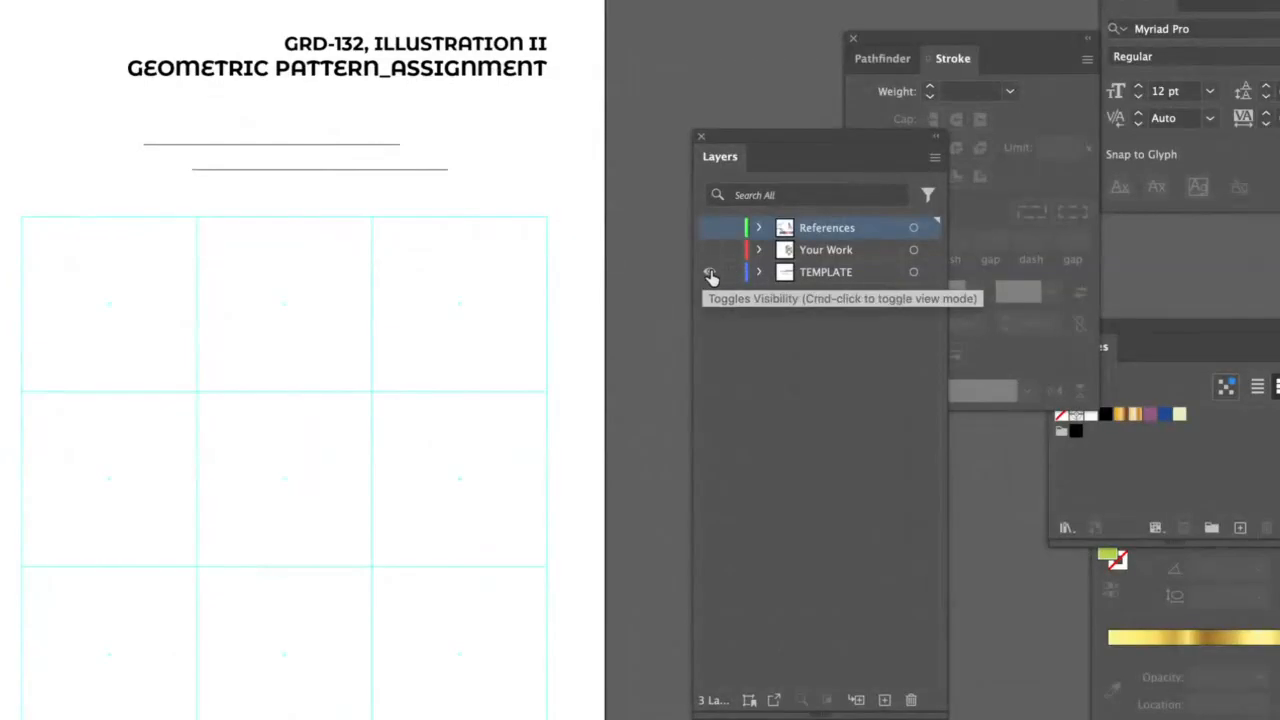
left_click(709, 273)
left_click(710, 274)
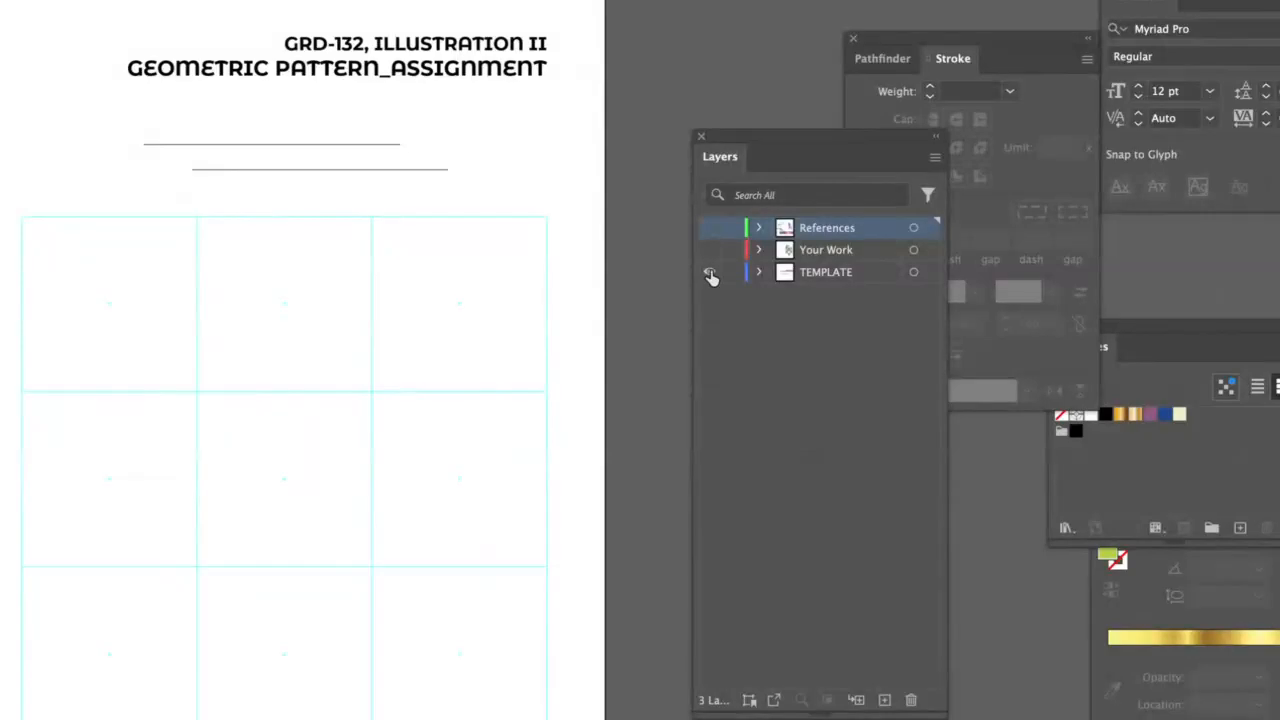
left_click(731, 274)
Show the Your Work layer to preview the example patterns in the template squares, and hide it again
left_click(709, 252)
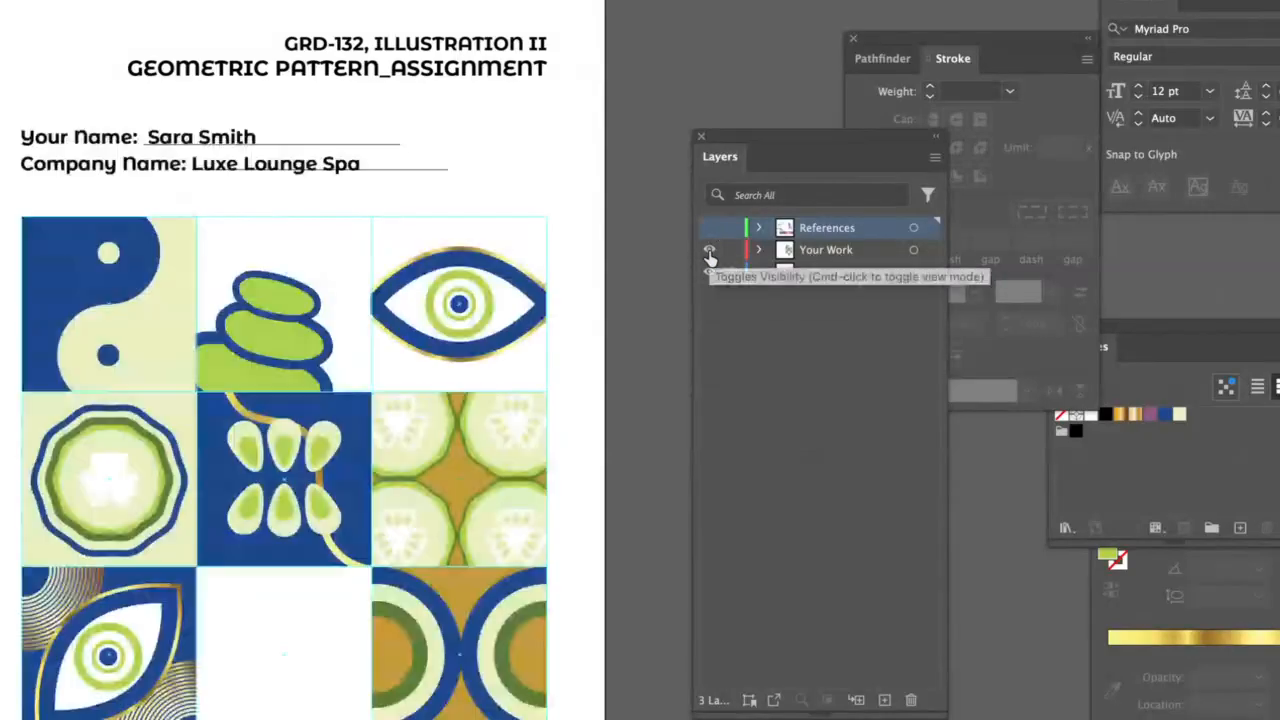
left_click(709, 252)
left_click(709, 252)
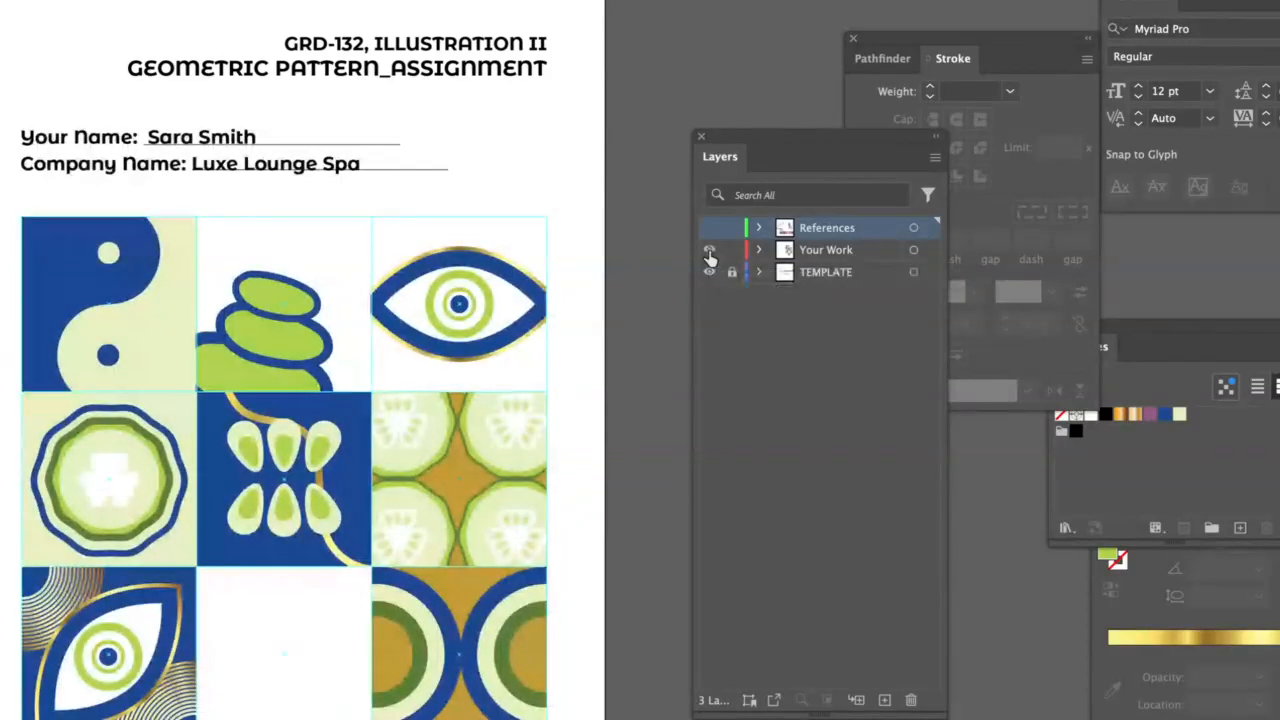
left_click(709, 252)
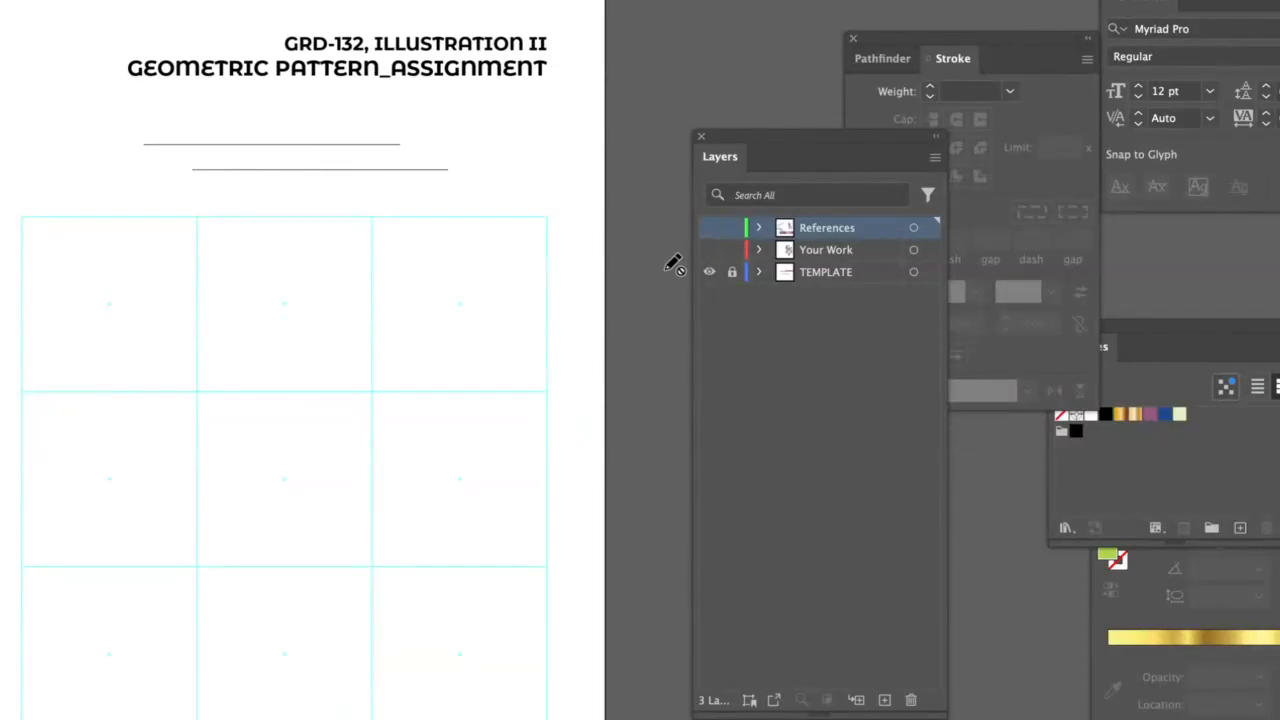
Move the Layers panel to the other side of the artboard, clear of the template's grid squares
scroll(674, 263, "left", 5)
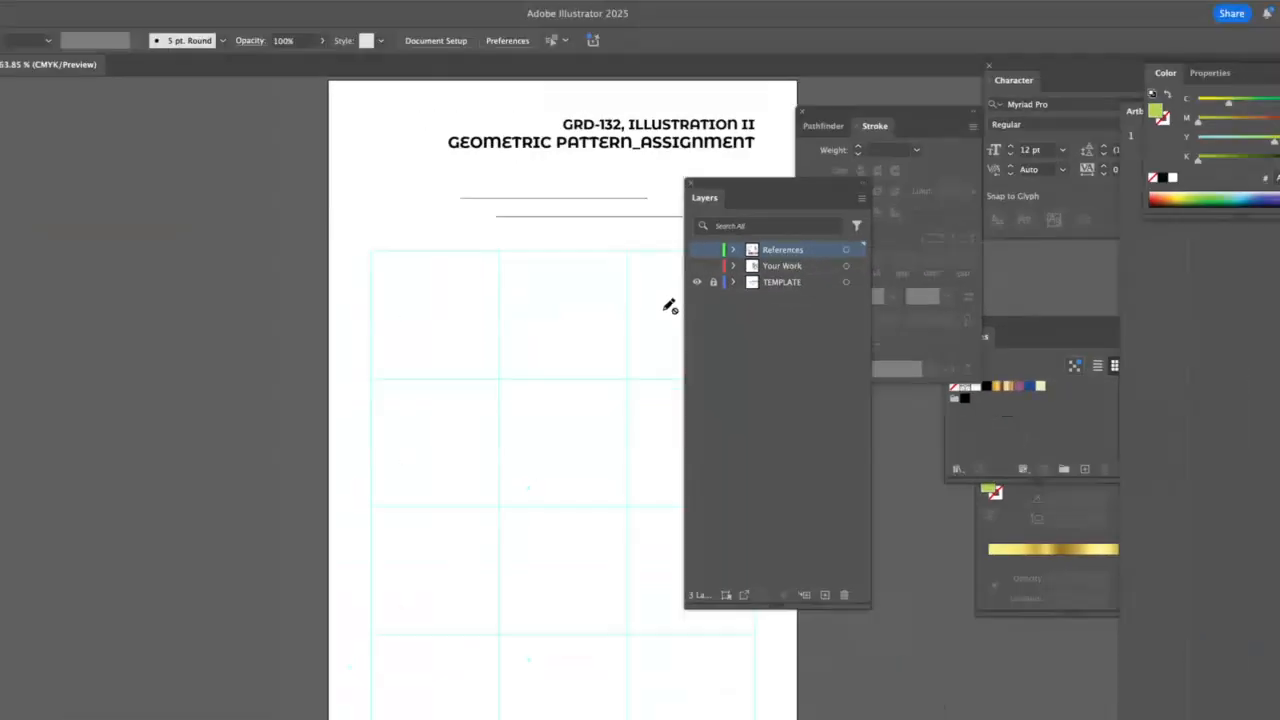
left_click_drag(746, 187, 244, 157)
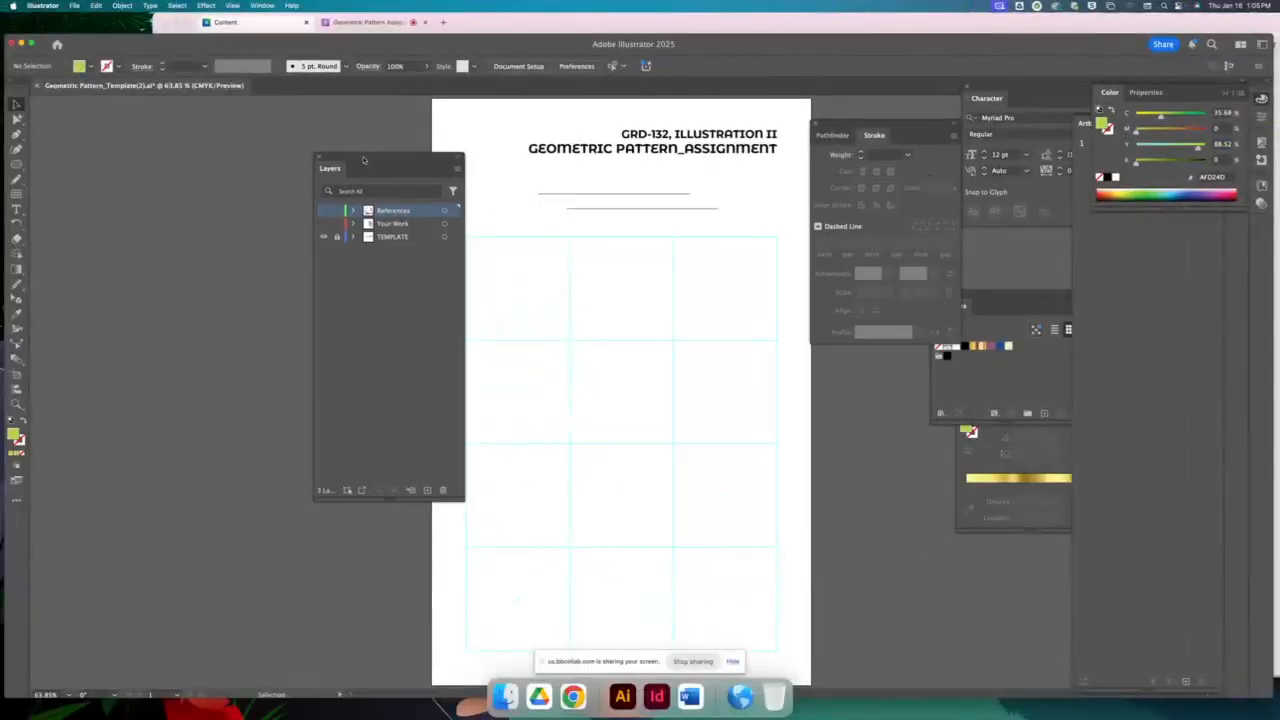
Move the Layers panel clear of the artboard, and copy the full Luxe Lounge Spa brief from the Word document for use in Illustrator
left_click_drag(364, 160, 318, 164)
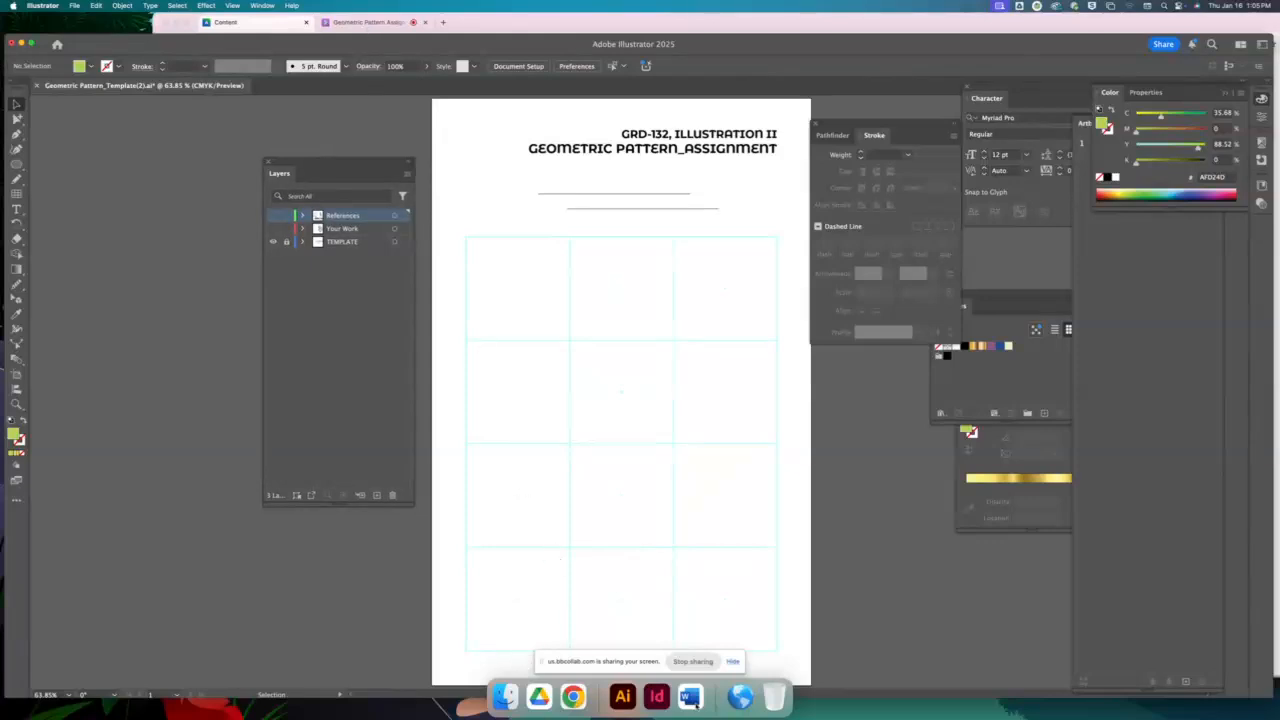
key("shift+Tab")
key("super+Tab")
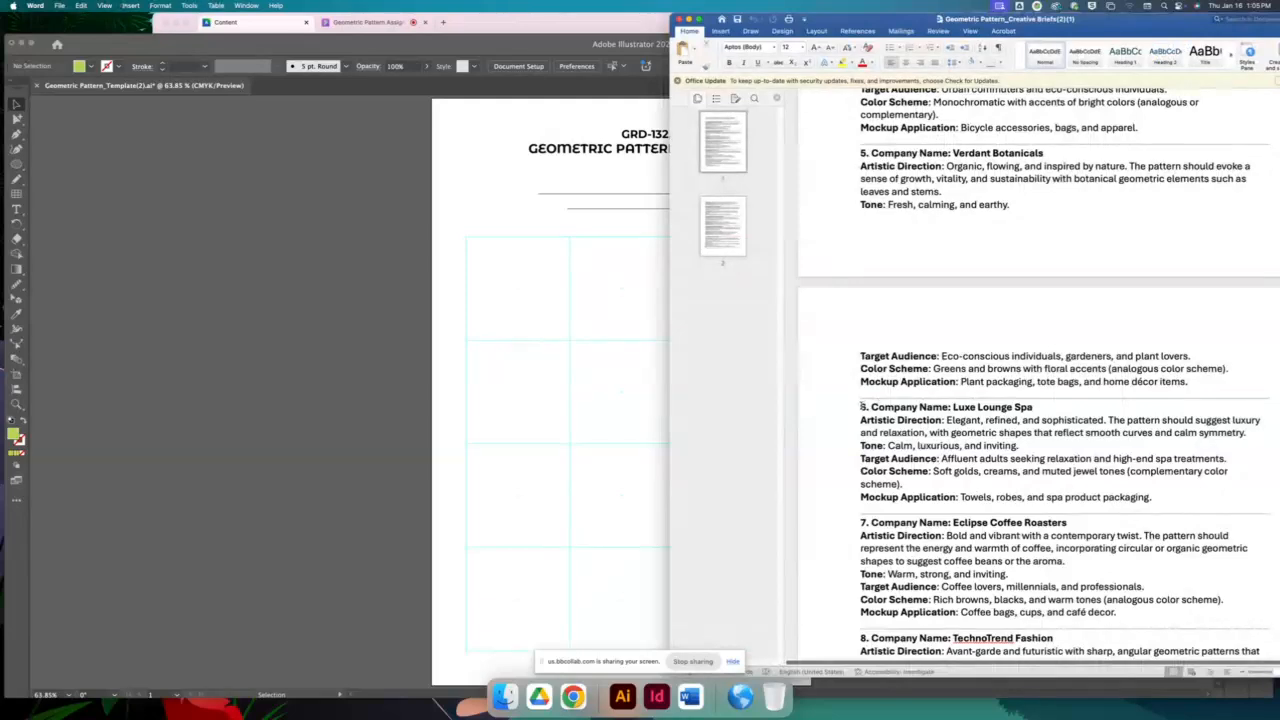
left_click_drag(860, 407, 1192, 498)
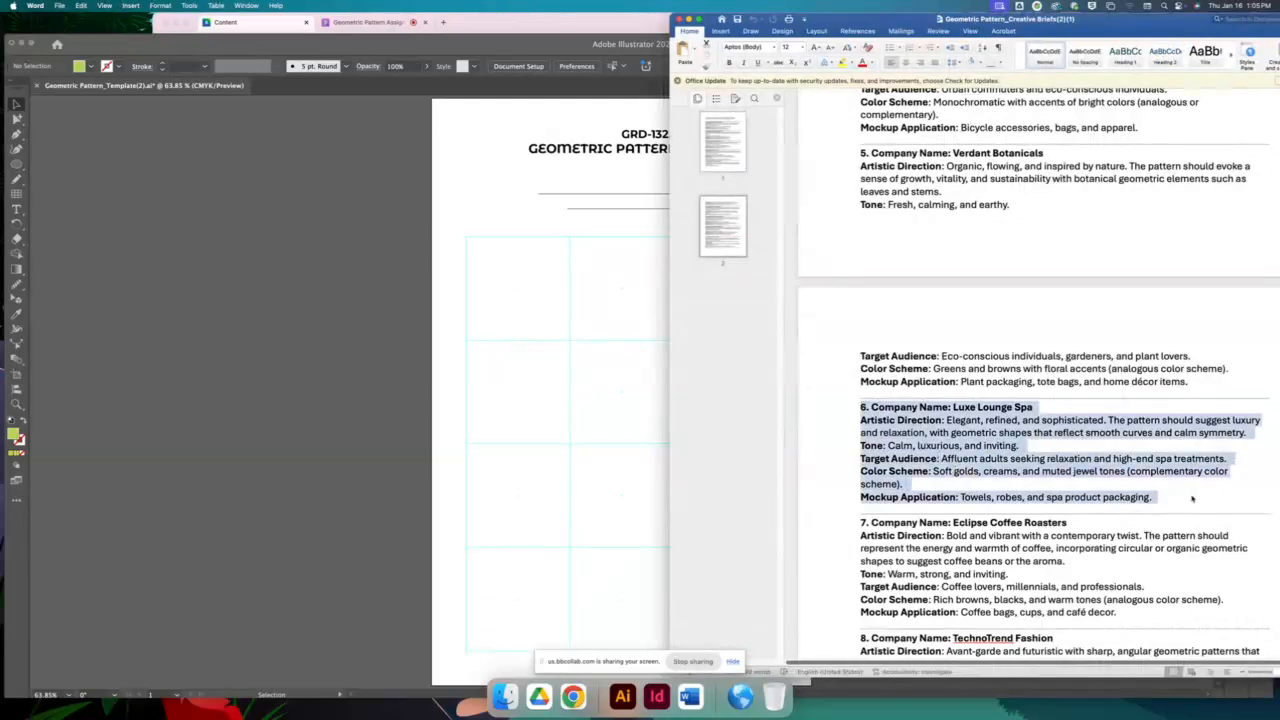
key("super+Tab")
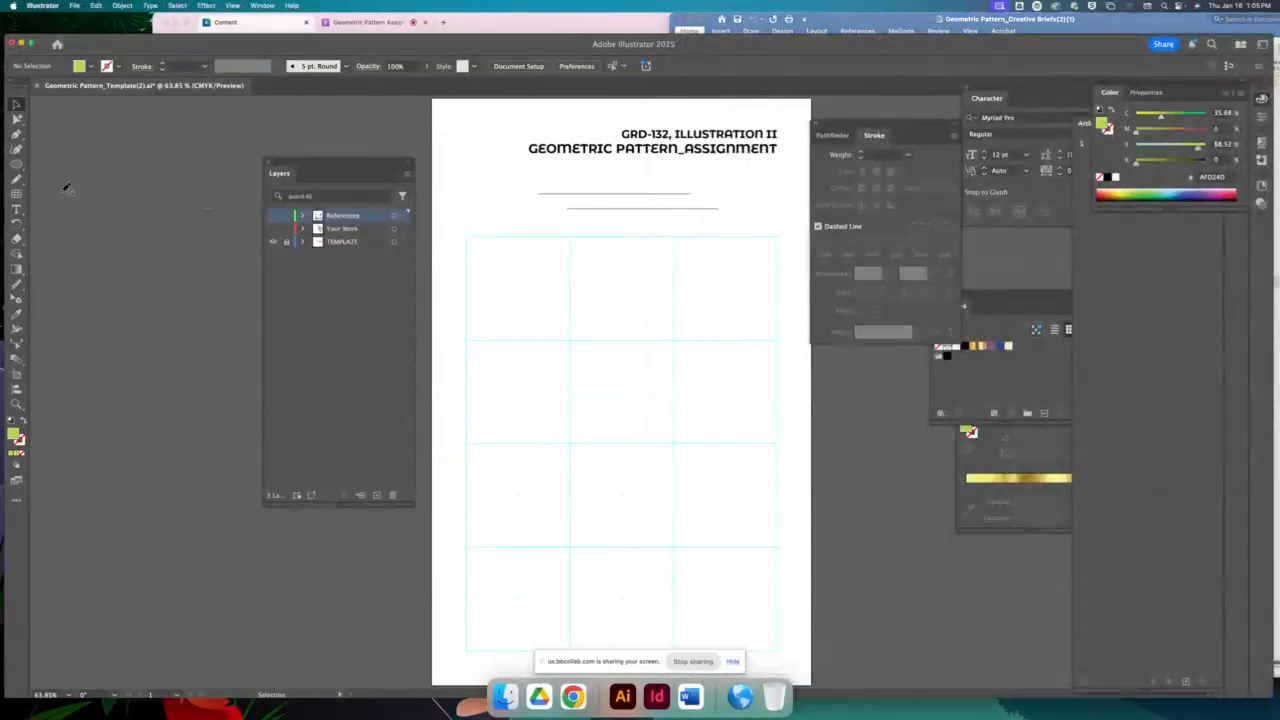
Show the Your Work layer, paste the brief into a tall text area beside the artboard, and move the Layers panel off the text
left_click(16, 209)
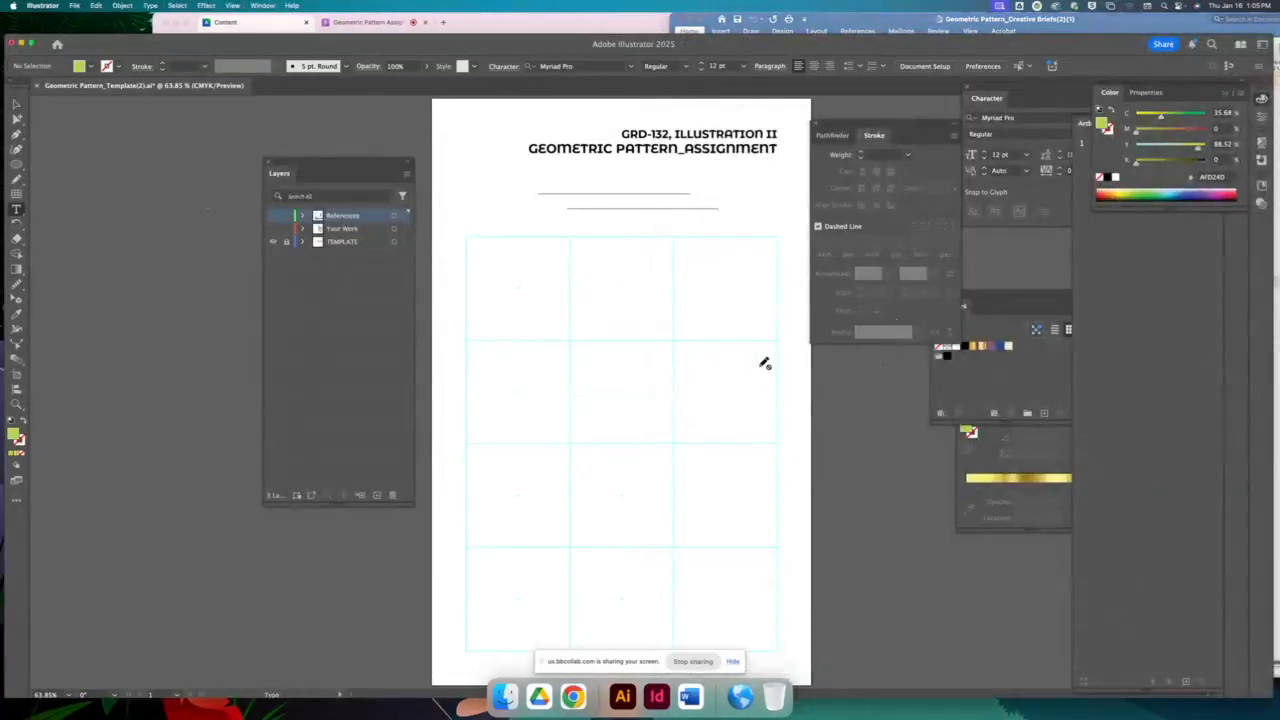
left_click(356, 231)
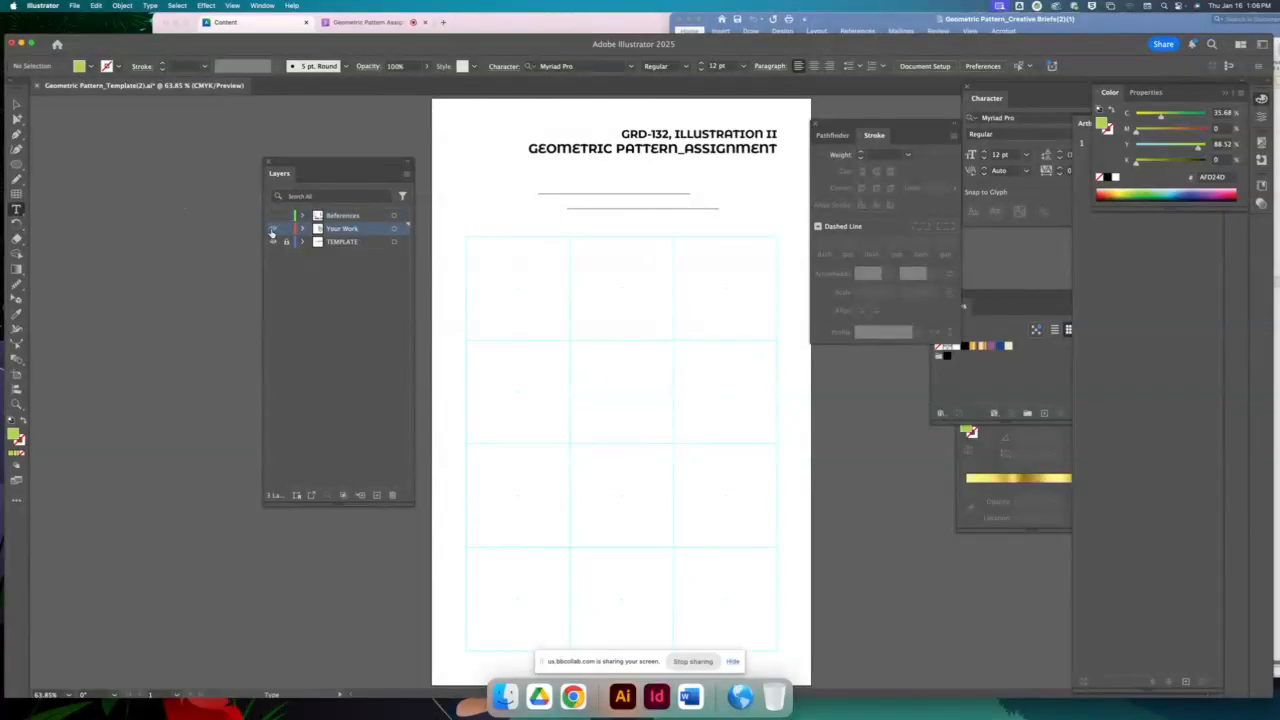
left_click(272, 229)
left_click_drag(157, 196, 386, 558)
key("super+v")
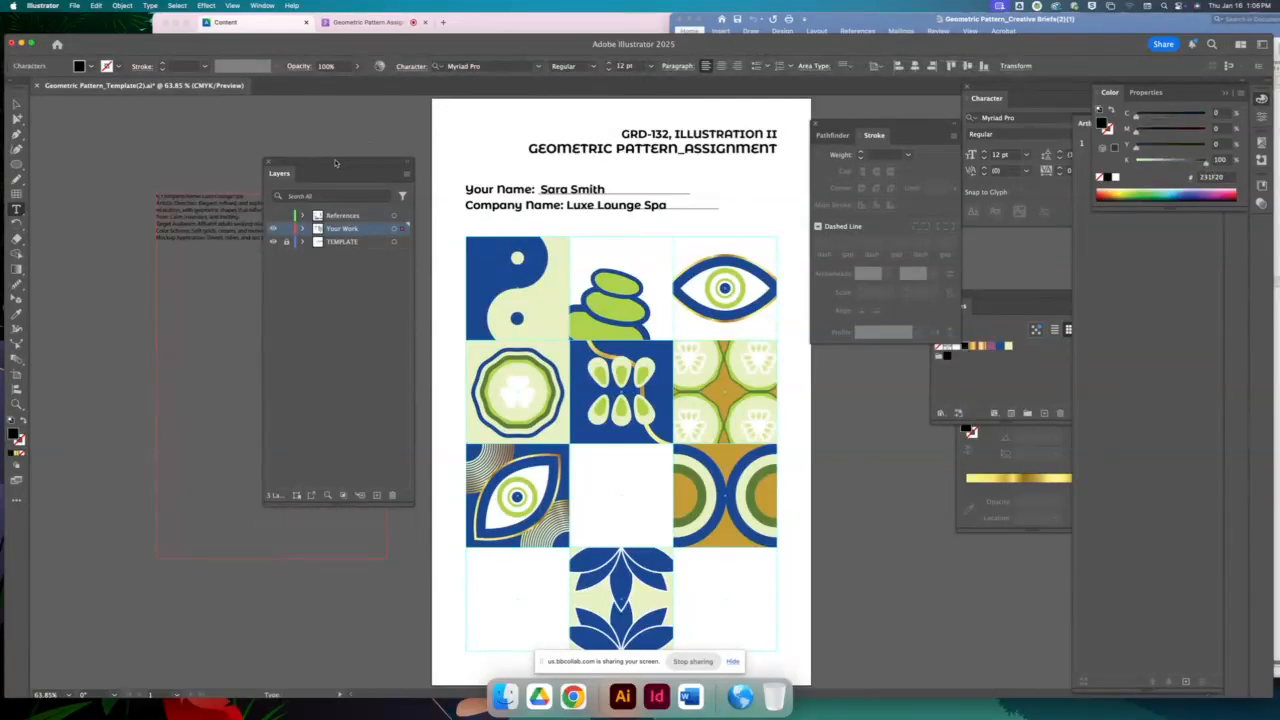
left_click_drag(336, 163, 851, 380)
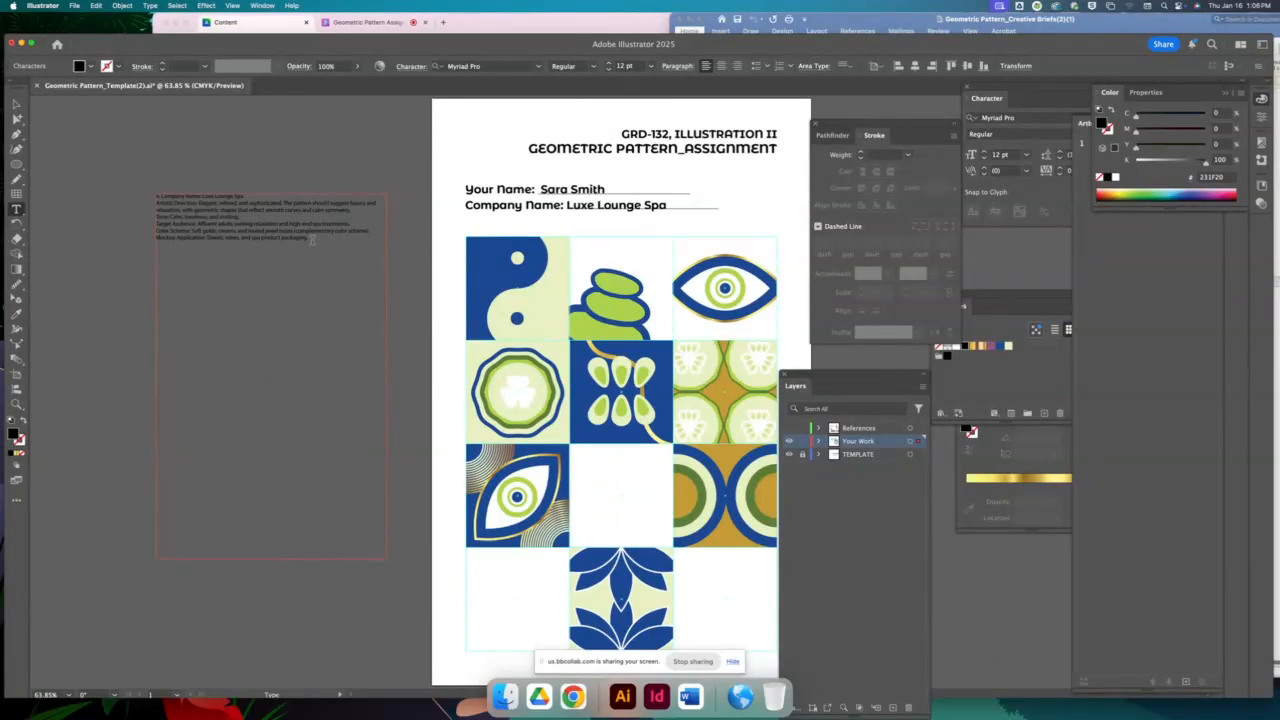
Set the font size of the whole pasted brief to 27 pt
left_click_drag(313, 240, 150, 195)
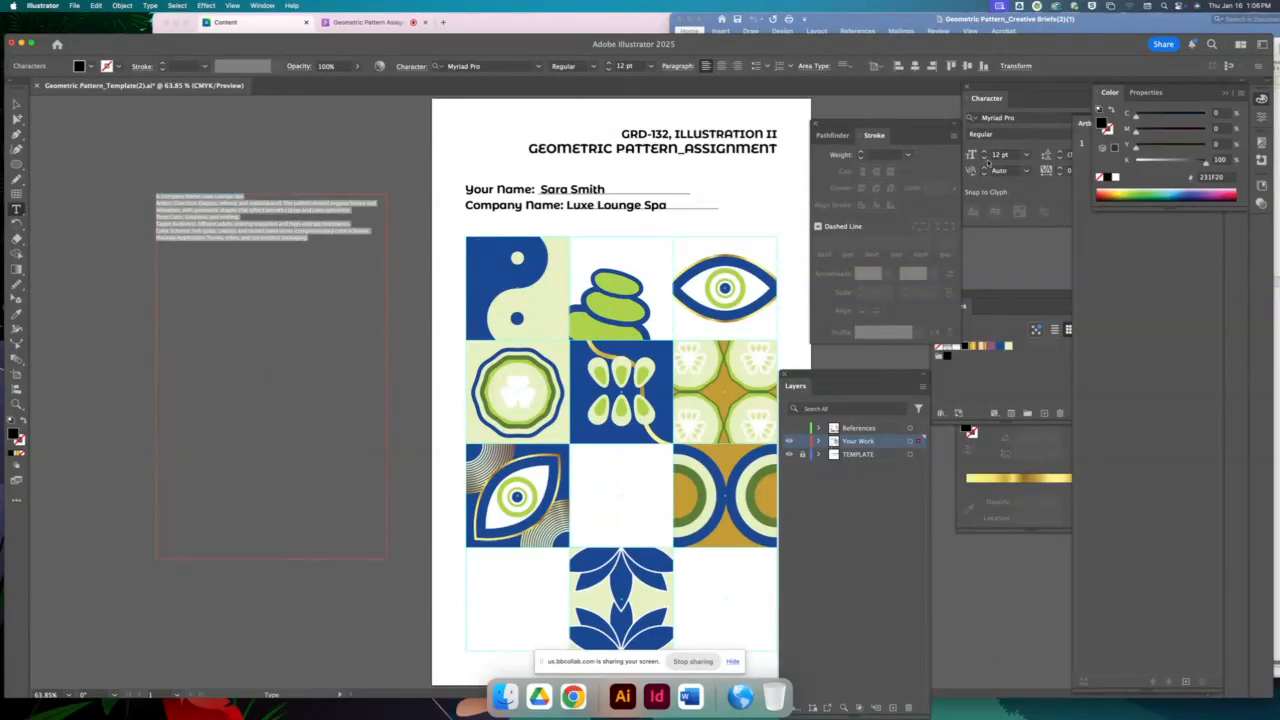
left_click(985, 152)
left_click(985, 152)
left_click(985, 152)
left_click(985, 152)
left_click(985, 152)
left_click(985, 152)
left_click(985, 152)
left_click(985, 152)
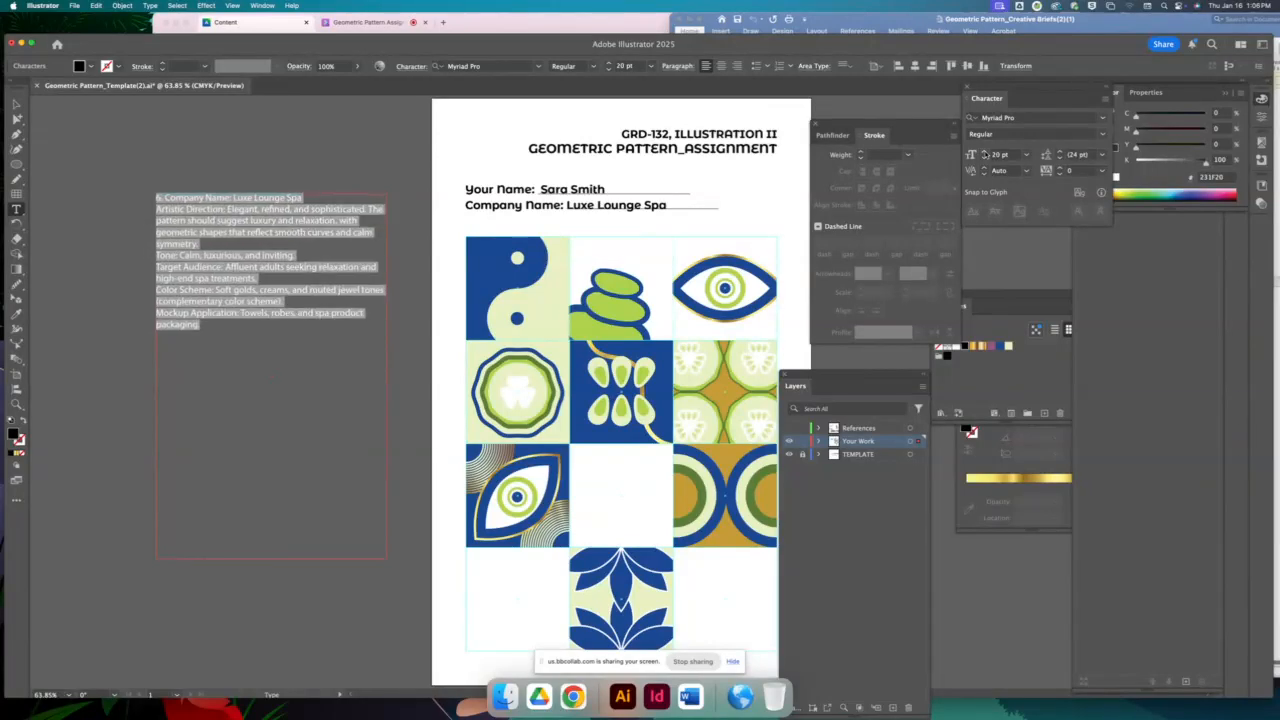
left_click(985, 152)
left_click(985, 152)
left_click(985, 152)
left_click(985, 152)
left_click(985, 152)
left_click(985, 152)
left_click(985, 152)
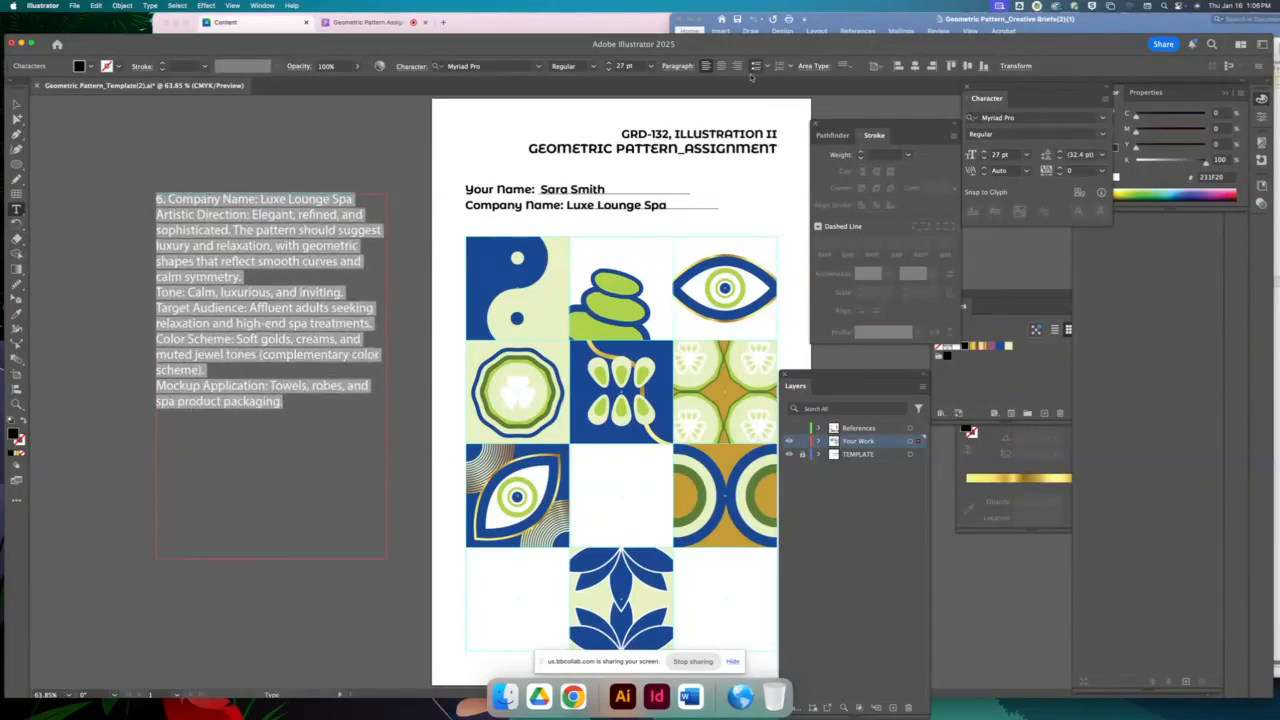
Delete the "6. Company Name: Luxe Lounge Spa" line and the "Artistic Direction:" label from the brief text
left_click(16, 404)
left_click_drag(160, 192, 255, 235)
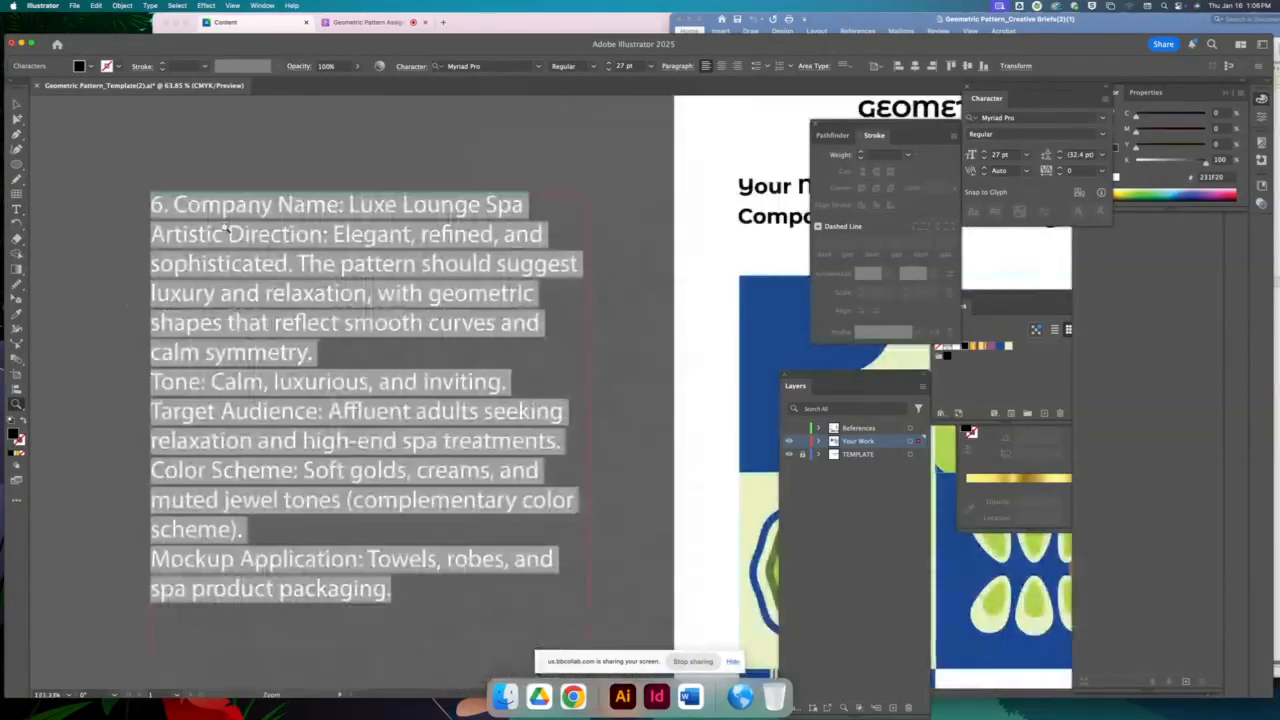
left_click(16, 209)
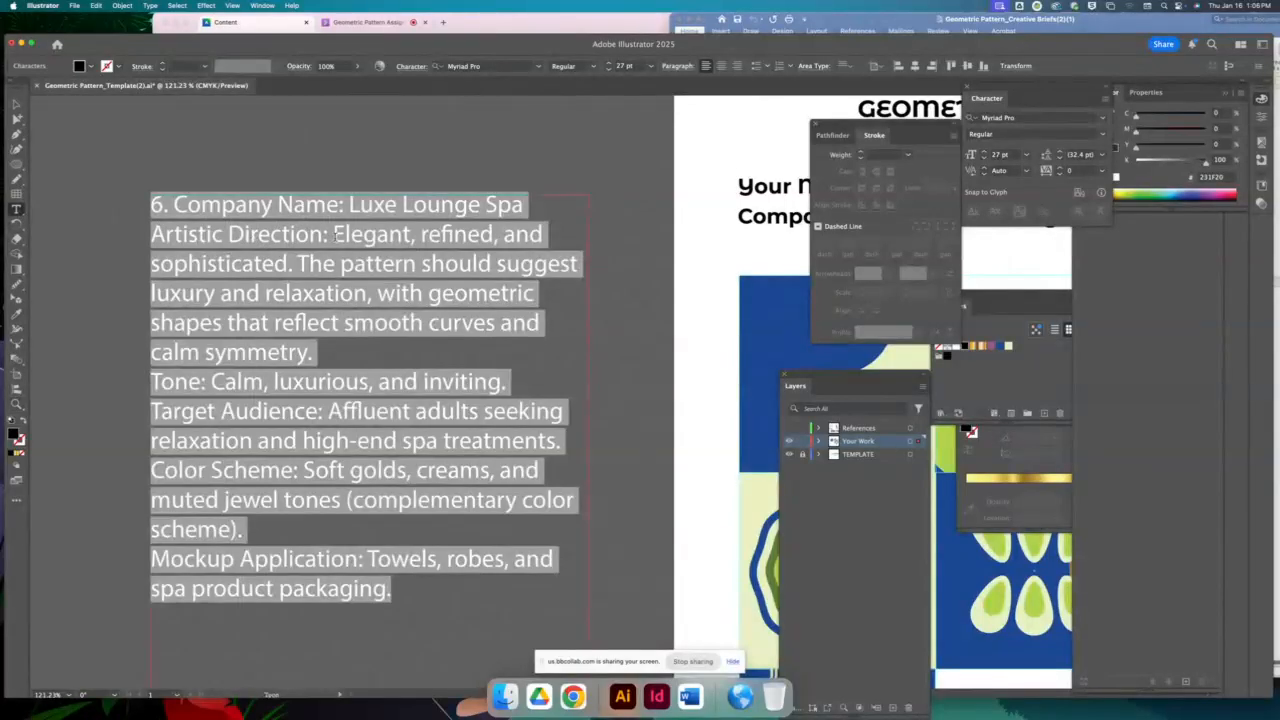
left_click_drag(334, 234, 145, 237)
key("BackSpace")
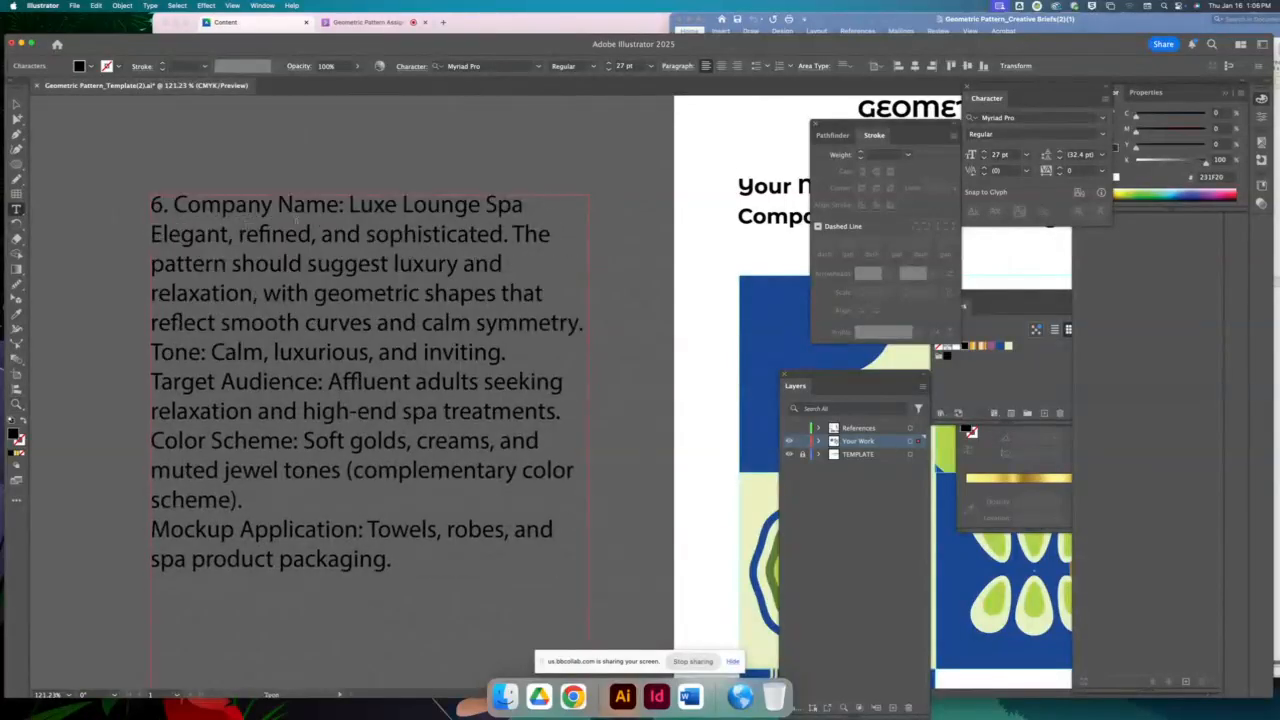
left_click_drag(537, 203, 140, 204)
key("BackSpace")
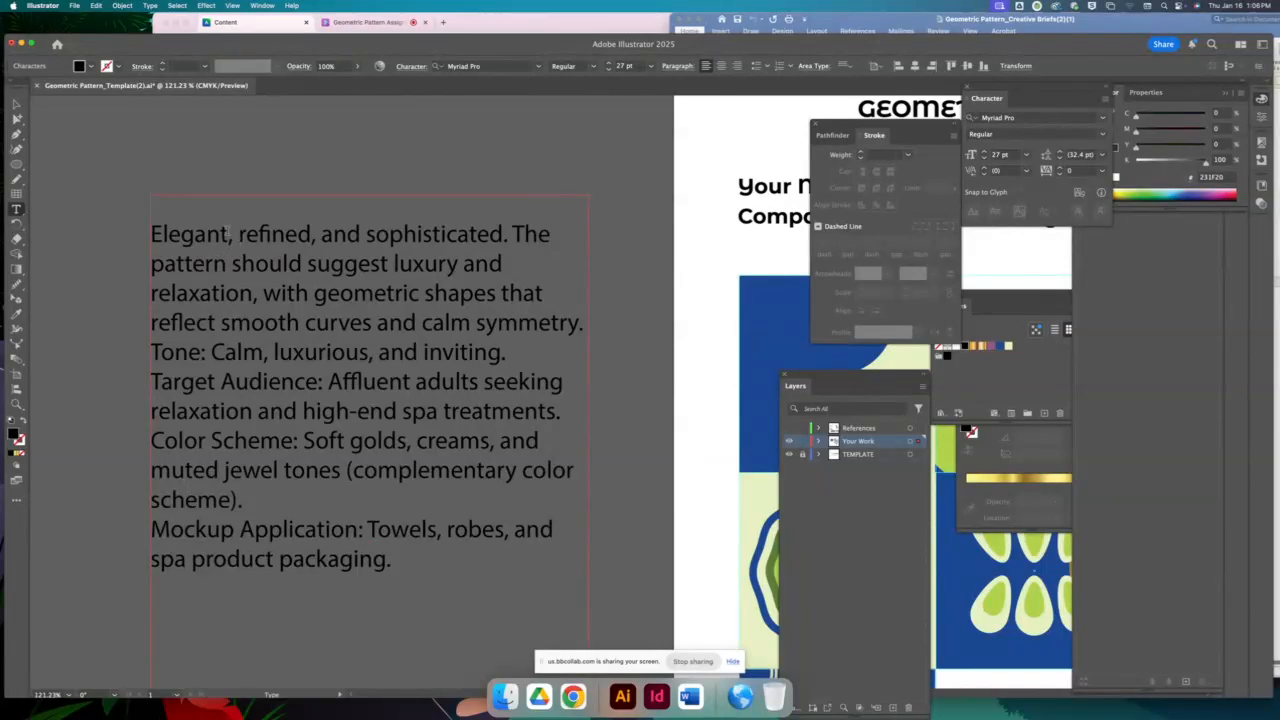
key("BackSpace")
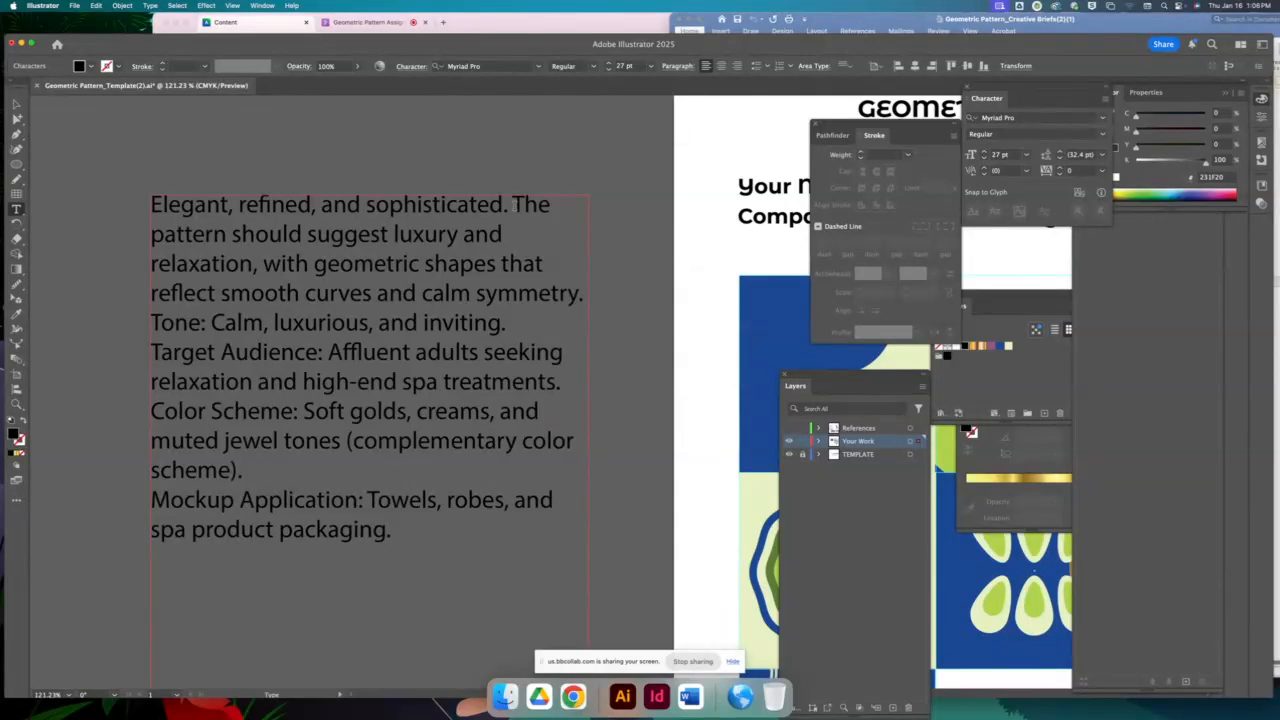
Reduce the pattern description to separate keyword lines: luxury, relaxation, geometric shapes, smooth curves and calm symmetry
left_click(512, 205)
key("Return")
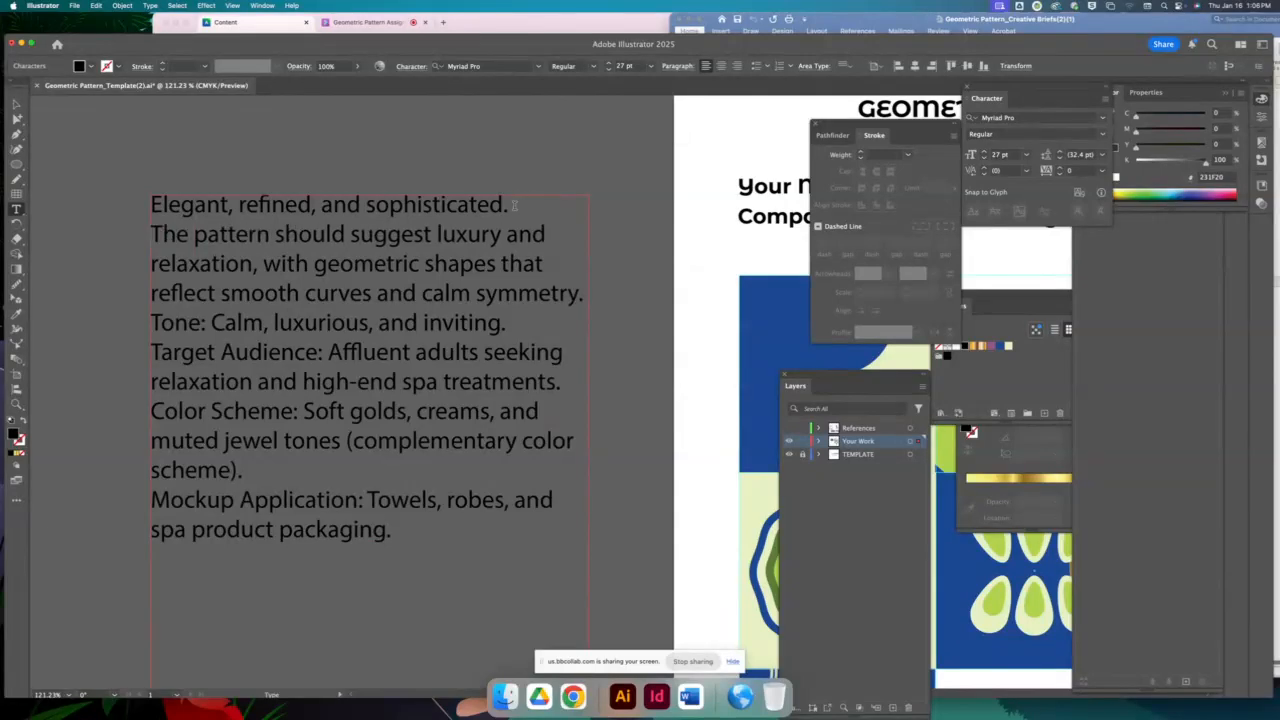
left_click_drag(446, 236, 140, 246)
key("BackSpace")
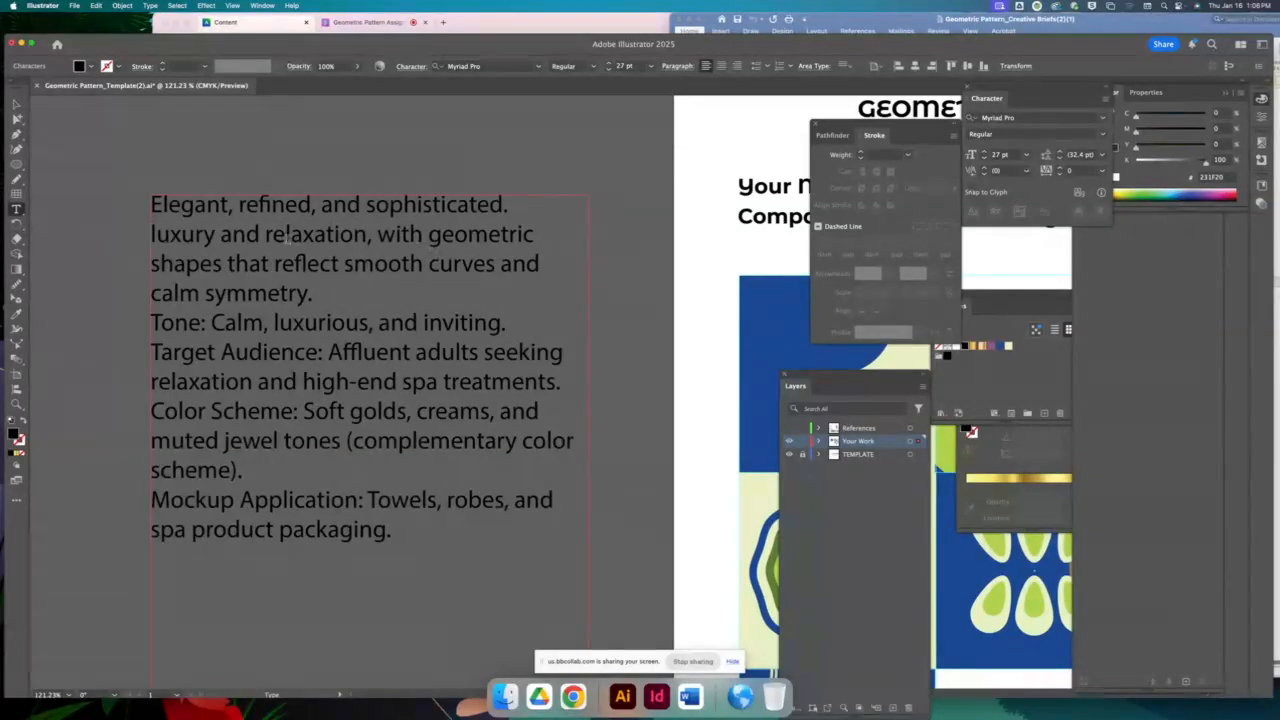
left_click_drag(214, 233, 453, 293)
key("Return")
key("Return")
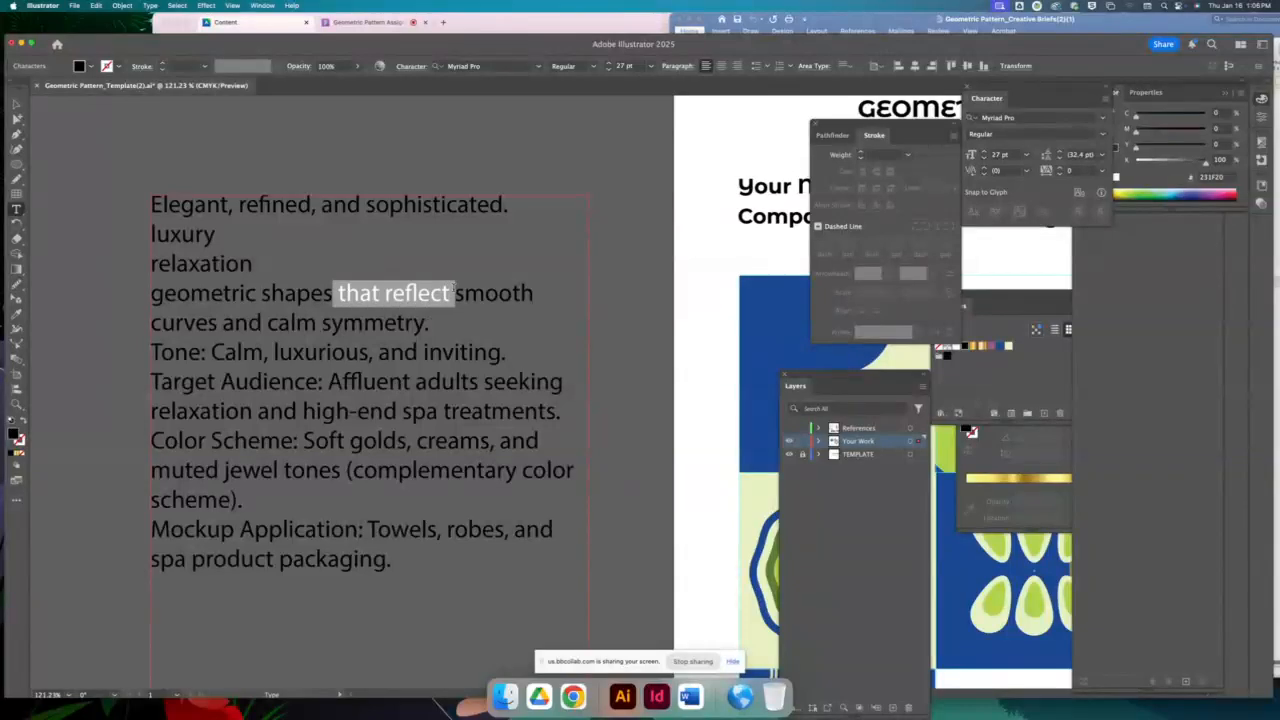
key("Return")
left_click_drag(301, 323, 350, 323)
key("Return")
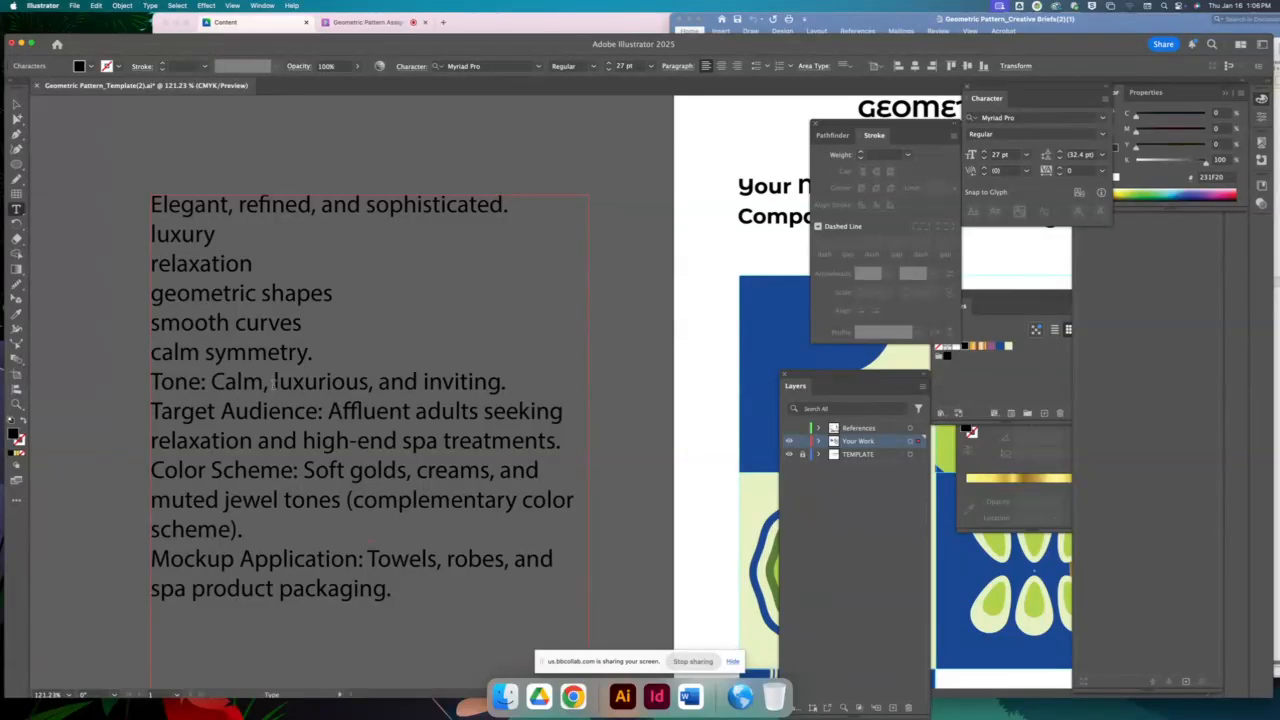
Delete the Tone line and reduce the Target Audience text to "Affluent adults" and "high-end spa treatments." on separate lines
left_click_drag(505, 383, 118, 400)
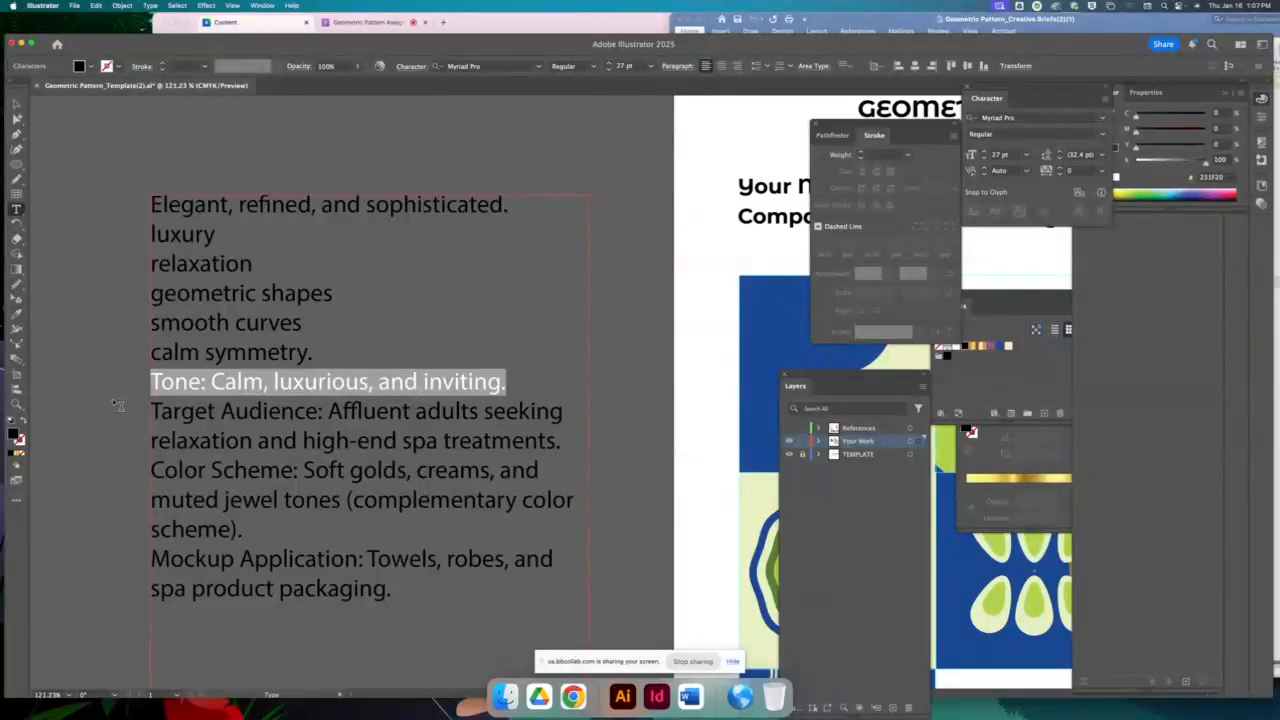
key("BackSpace")
key("BackSpace")
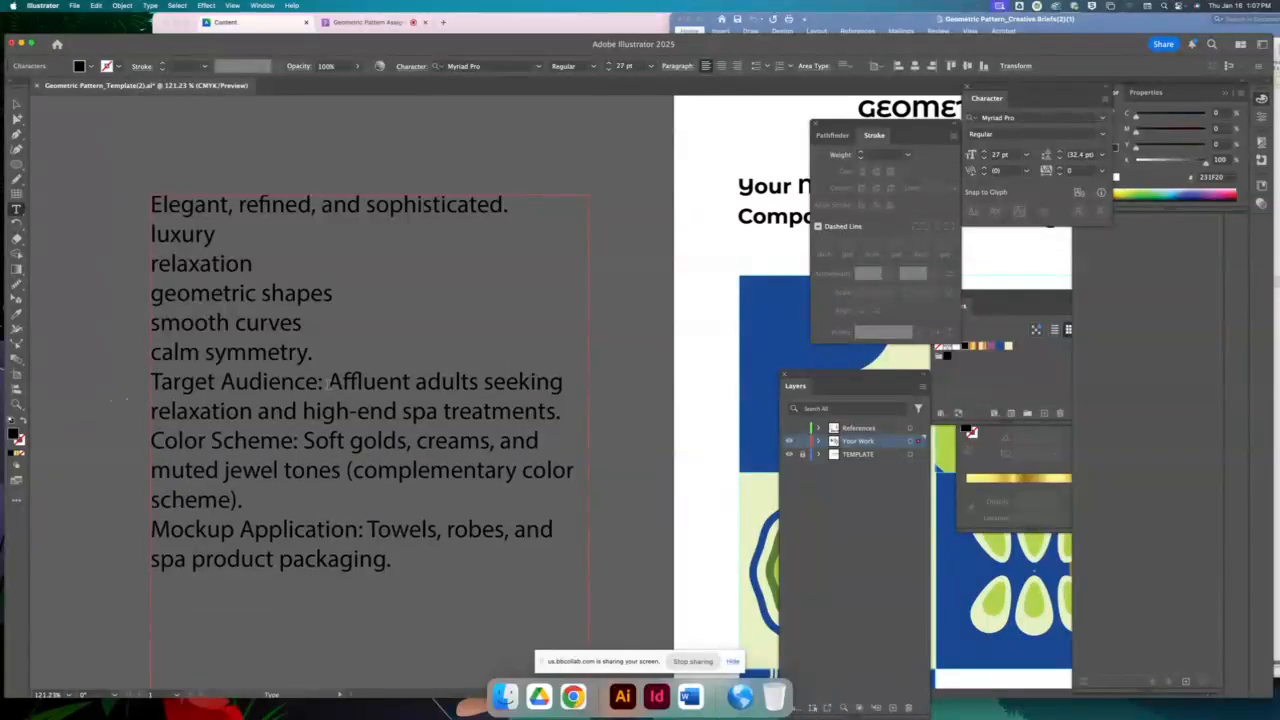
left_click_drag(328, 381, 152, 381)
key("BackSpace")
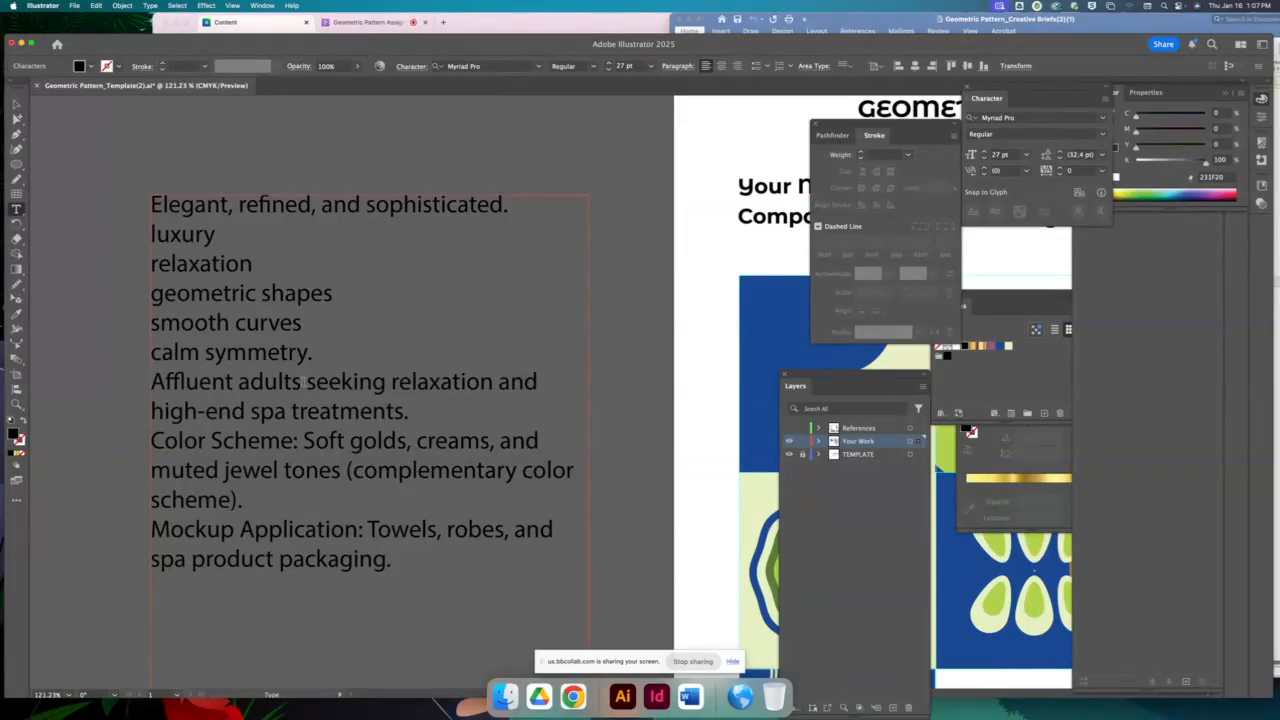
left_click_drag(307, 381, 545, 377)
key("BackSpace")
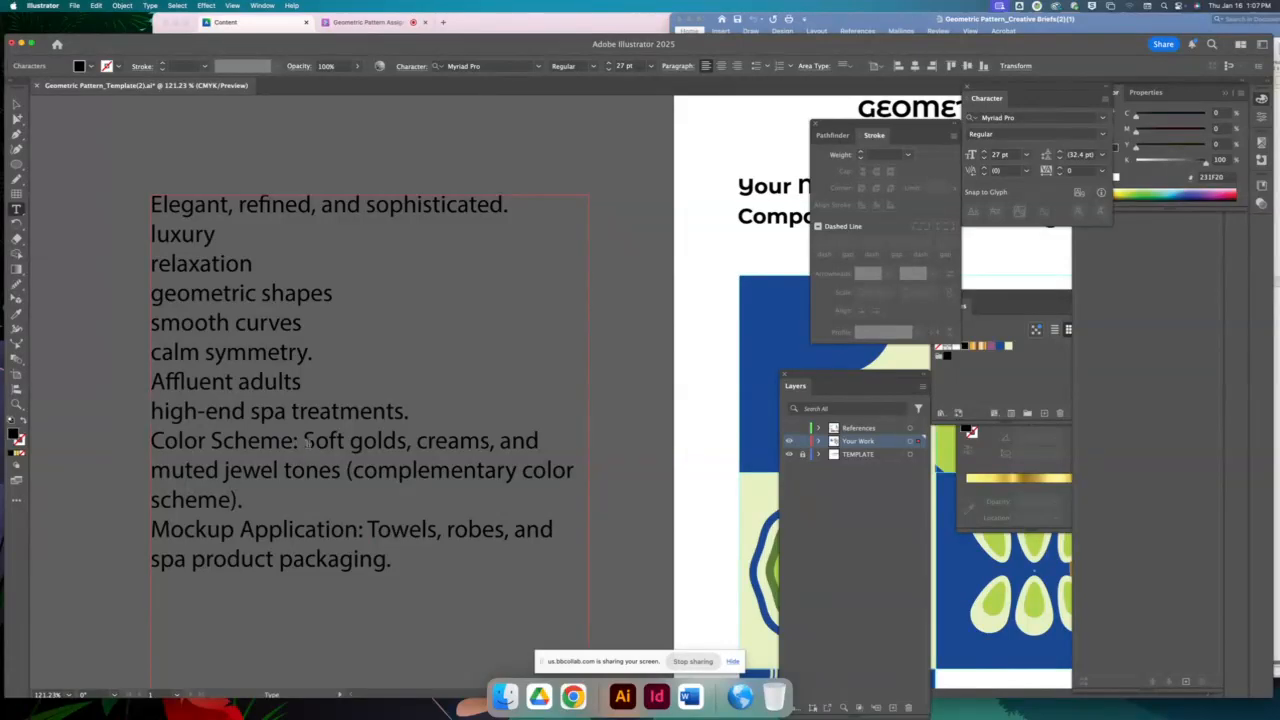
Shorten the Color Scheme text to "Soft golds, creams, and muted" and delete the Mockup Application text
left_click_drag(301, 441, 137, 455)
key("BackSpace")
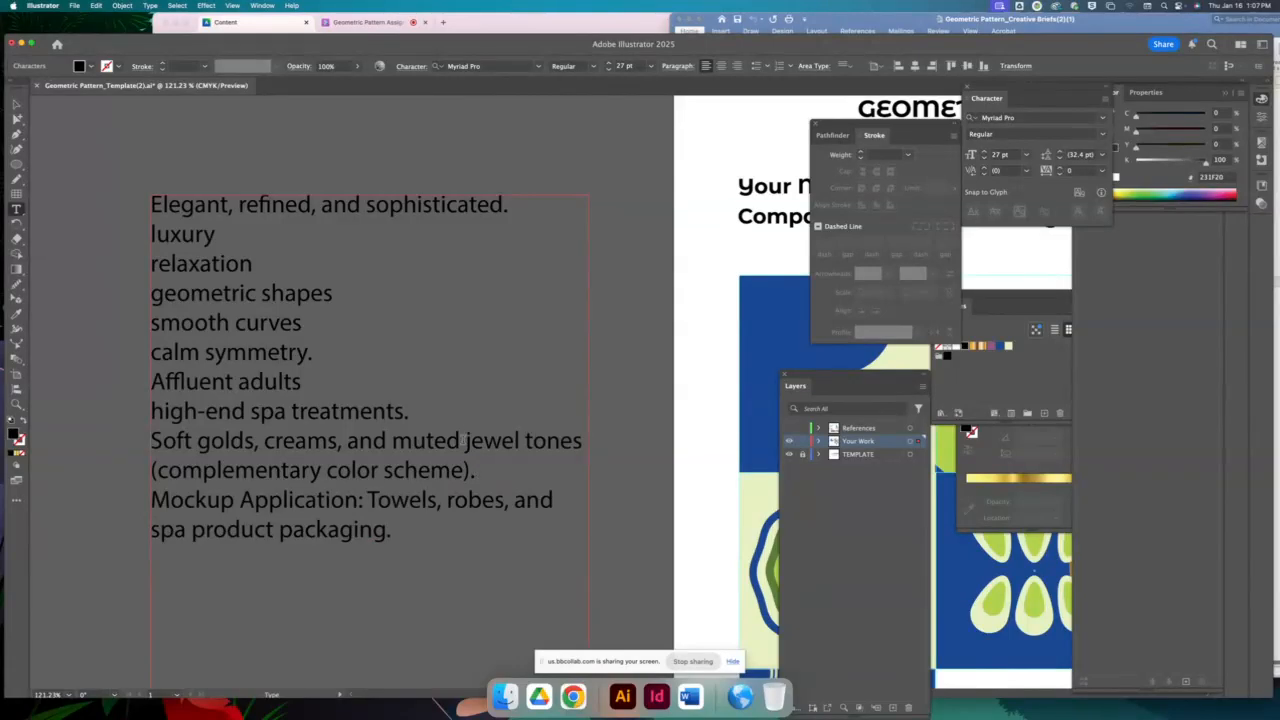
left_click_drag(465, 441, 502, 469)
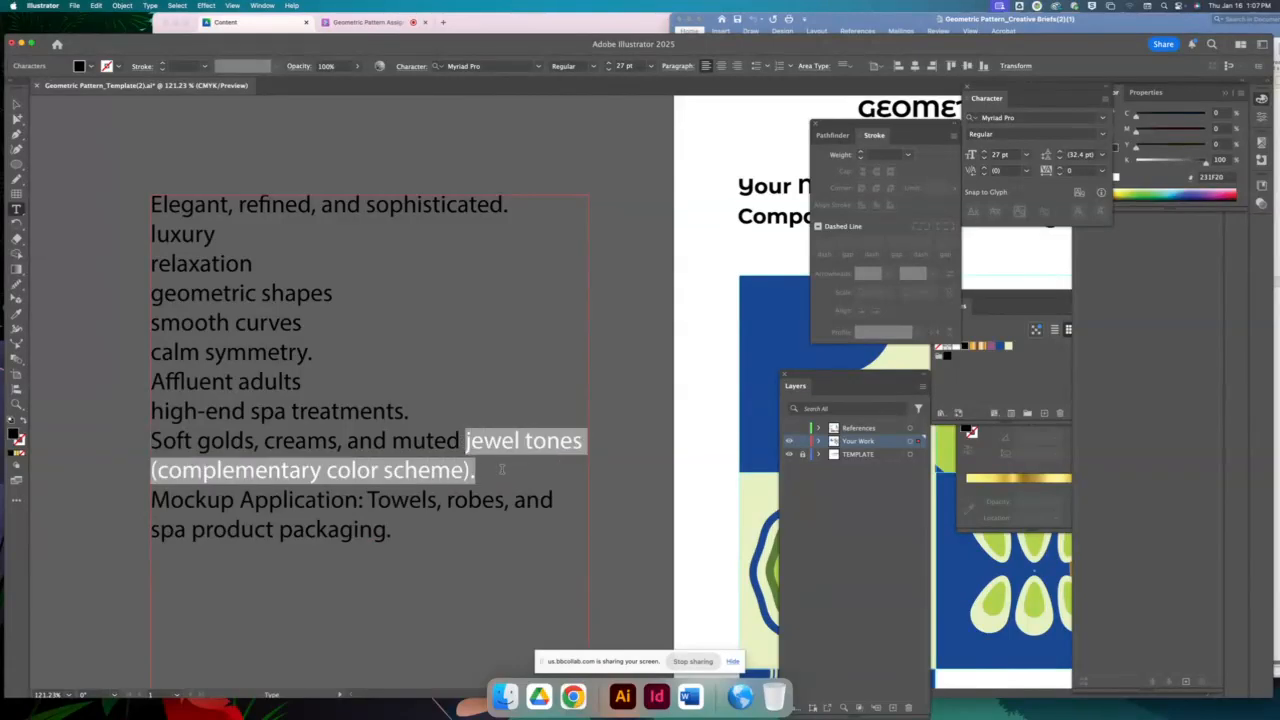
key("BackSpace")
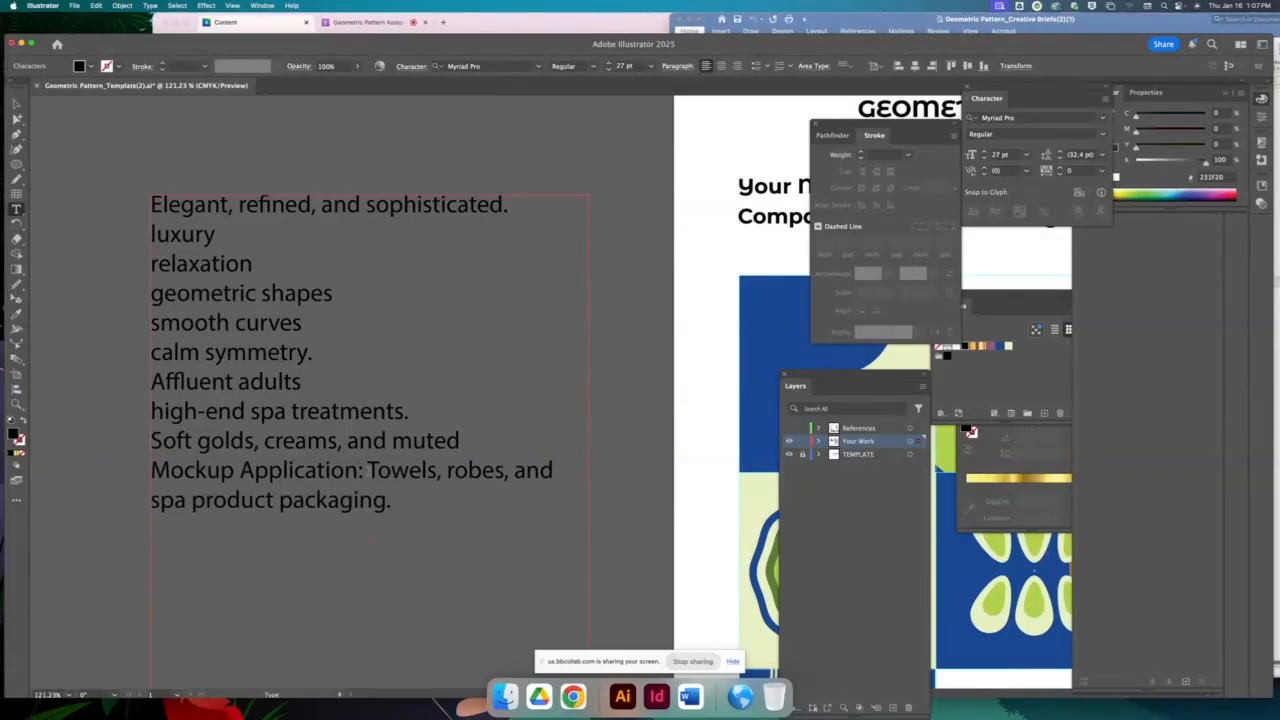
left_click_drag(152, 470, 423, 514)
key("BackSpace")
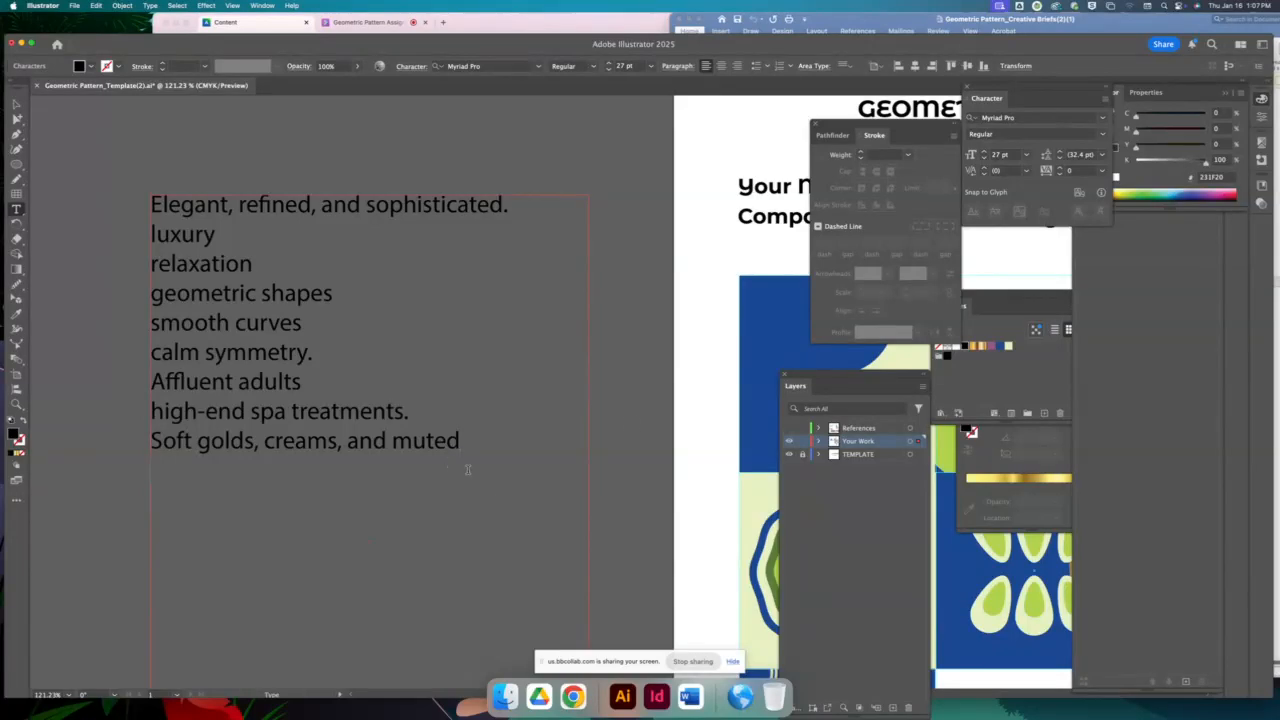
Shorten the keyword text frame to fit its lines and move it closer to the artboard's edge, level with the upper pattern squares
left_click(16, 104)
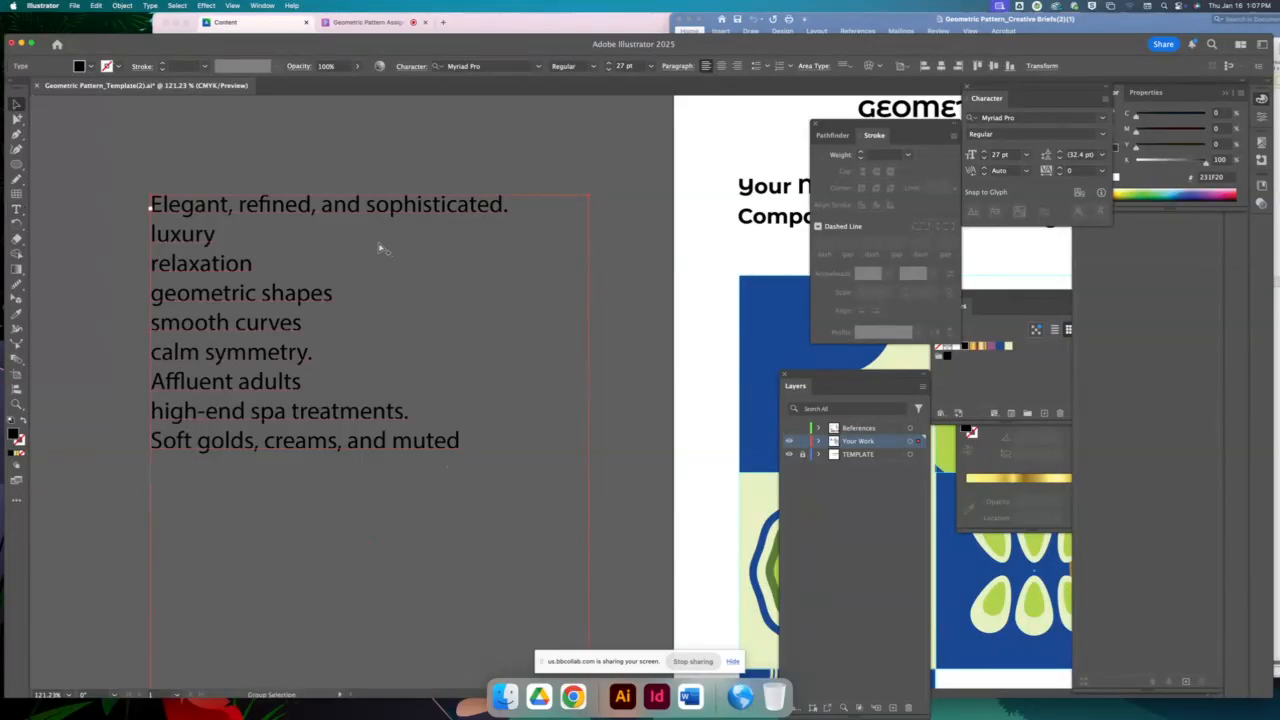
key("super+1")
key("super+minus")
key("super+minus")
left_click(517, 277)
scroll(520, 217, "right", 4)
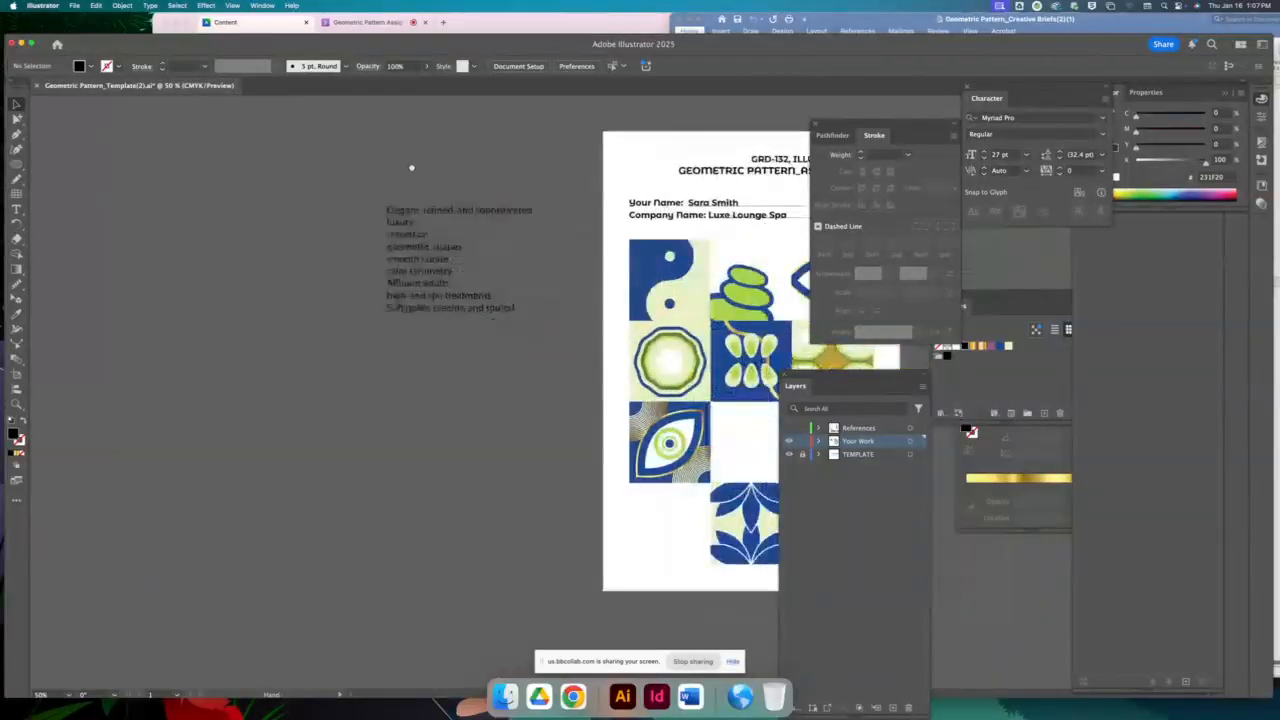
left_click(415, 291)
left_click_drag(428, 486, 447, 319)
left_click(471, 260)
scroll(480, 250, "right", 3)
scroll(480, 250, "down", 1)
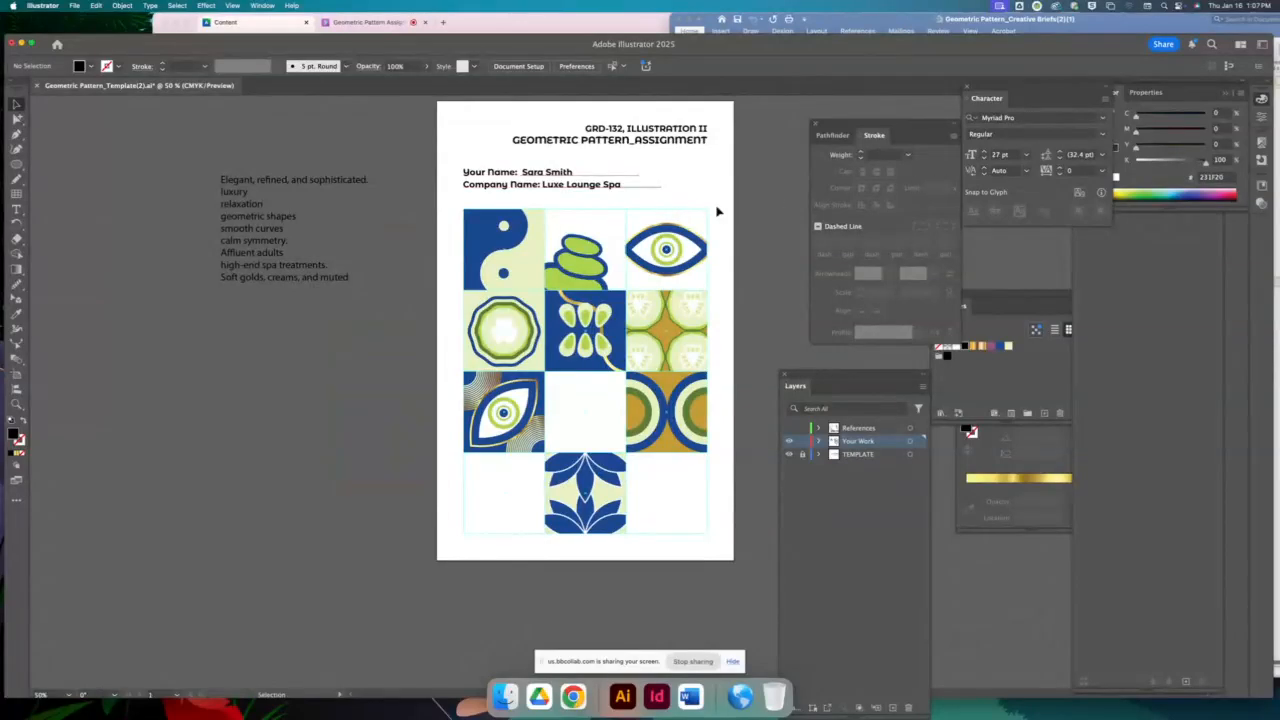
left_click_drag(307, 285, 334, 344)
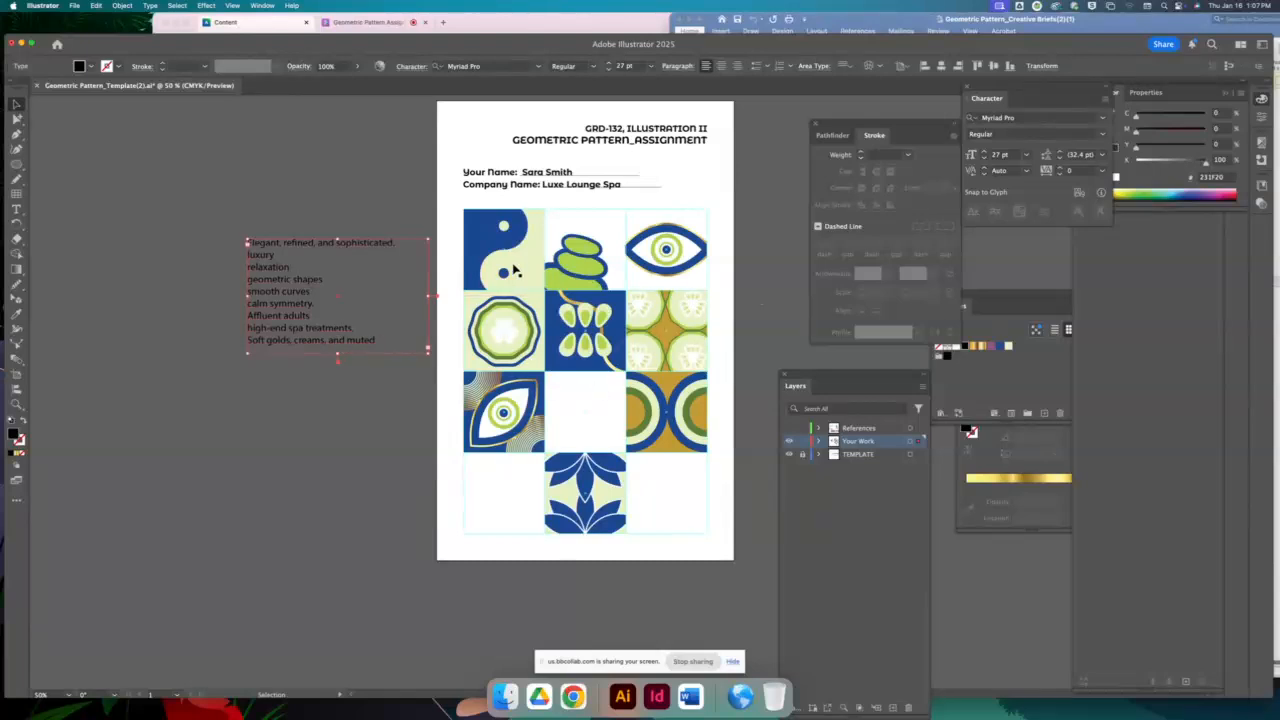
Delete the example patterns from the template's grid squares
left_click_drag(595, 440, 706, 534)
key("Delete")
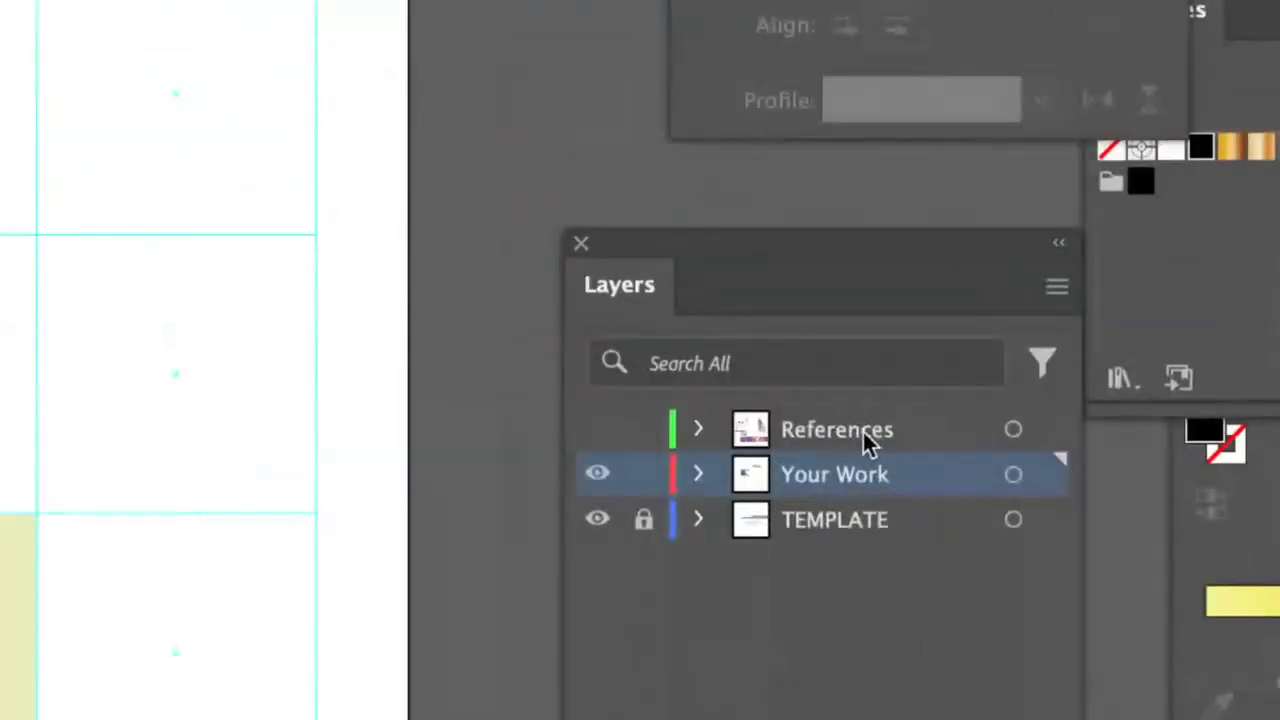
Show the References layer and view the reference images placed around the artboard
left_click(598, 432)
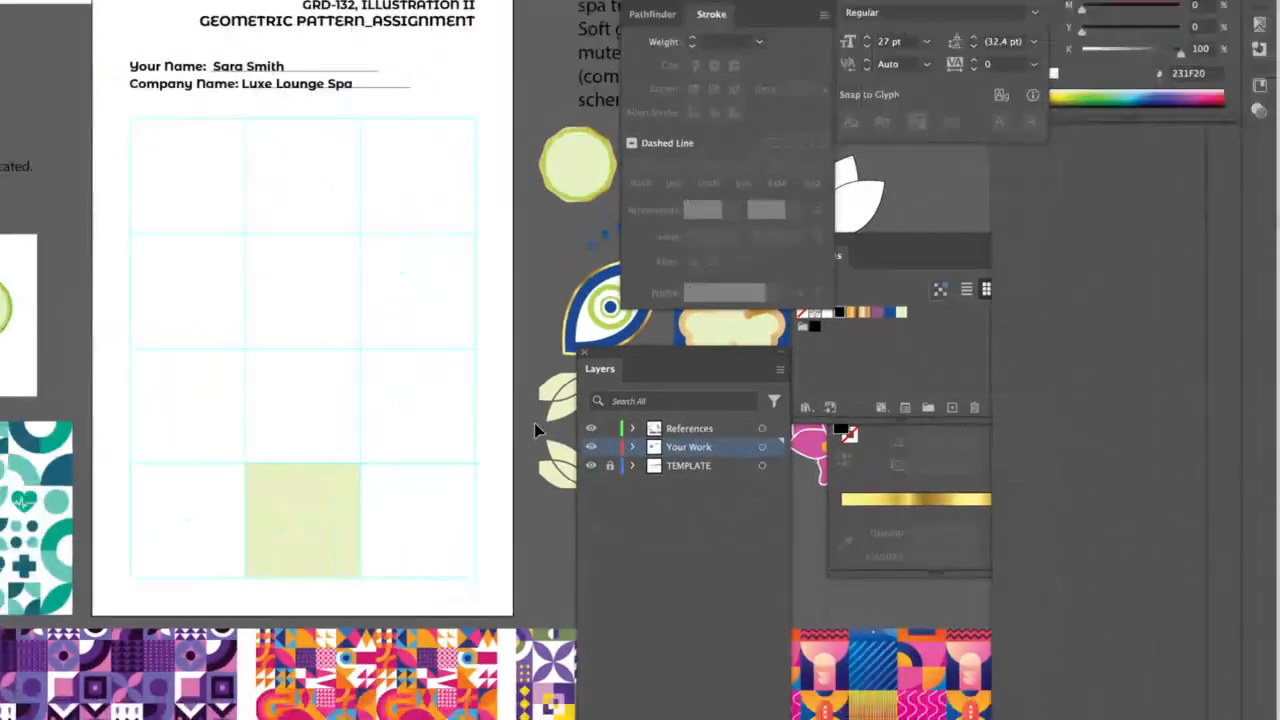
scroll(655, 337, "down", 3)
scroll(655, 337, "left", 1)
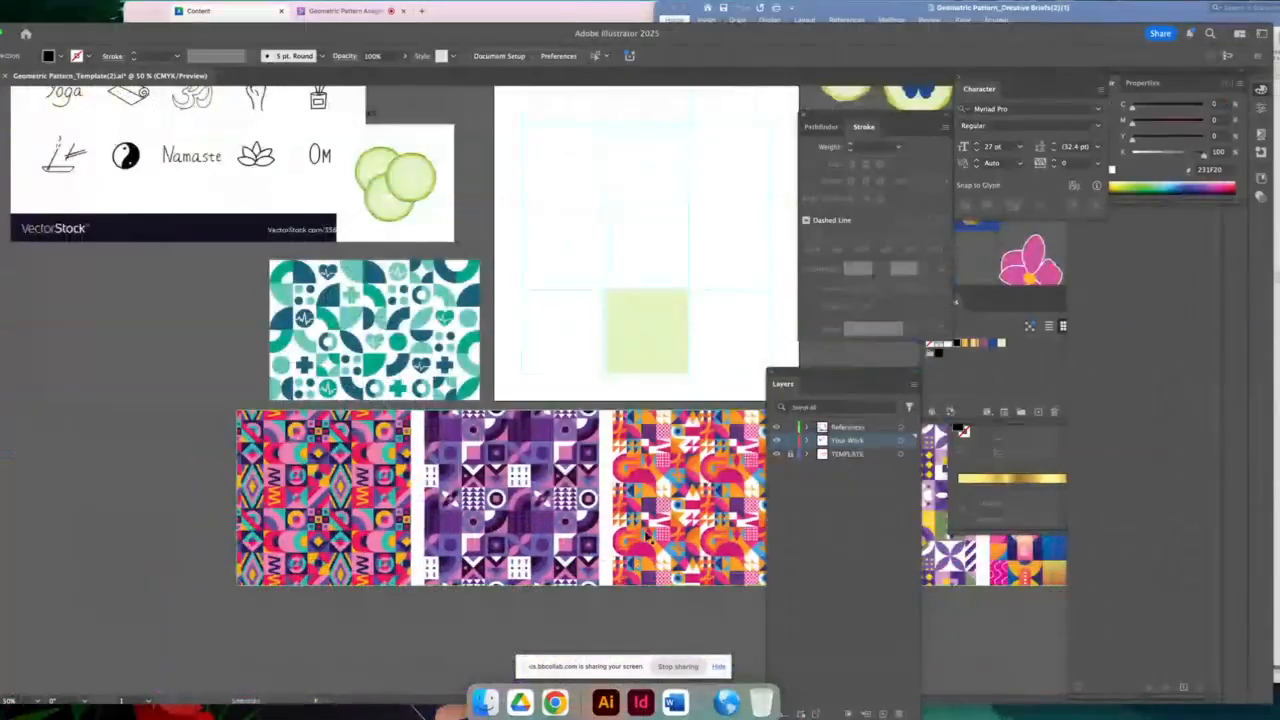
Move the strip of geometric pattern references down and to the left, clear of the artboard and the teal pattern
left_click_drag(640, 522, 480, 540)
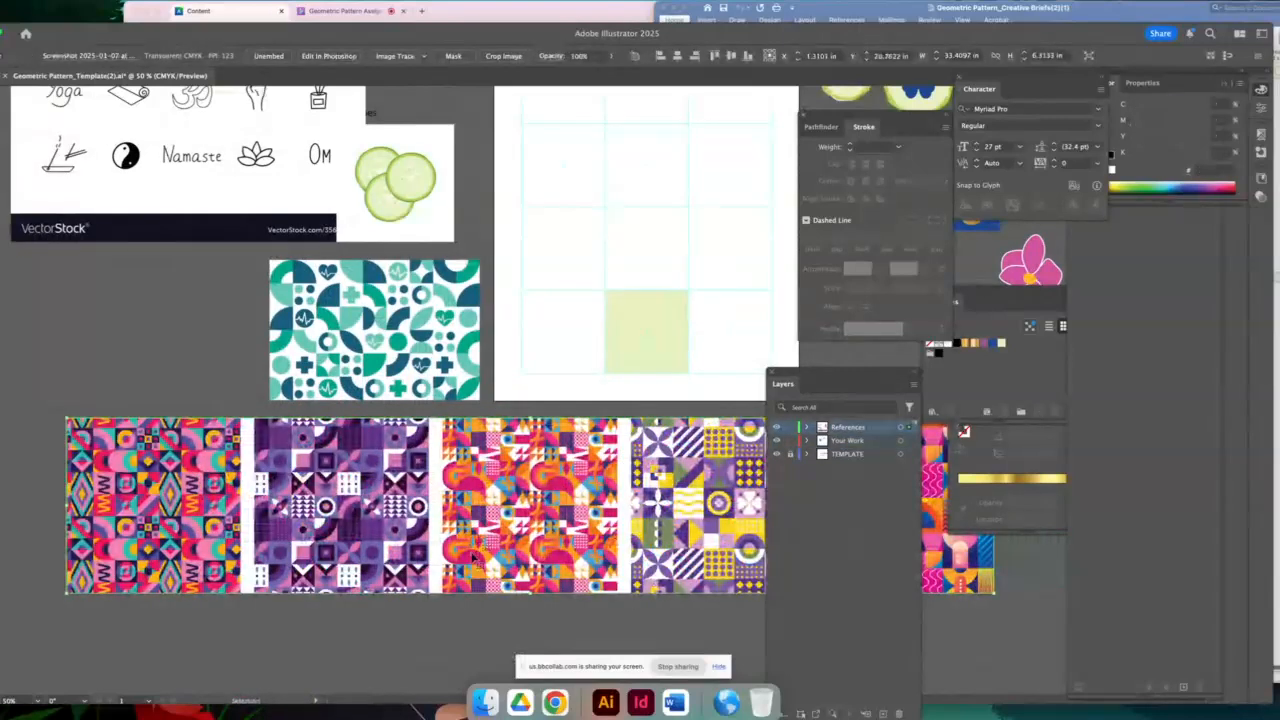
left_click_drag(473, 556, 433, 572)
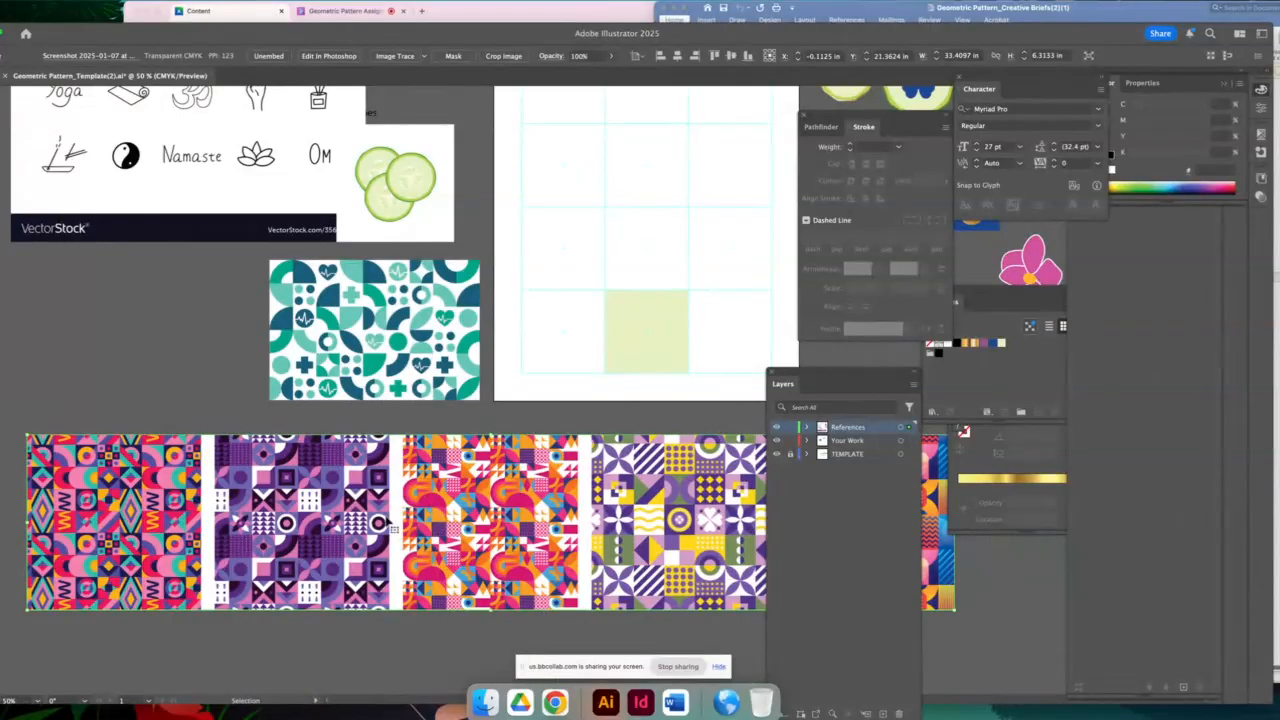
Examine the shapes, repeats and color palettes of the patterns along the reference strip below the artboard
scroll(305, 475, "left", 5)
scroll(305, 475, "down", 2)
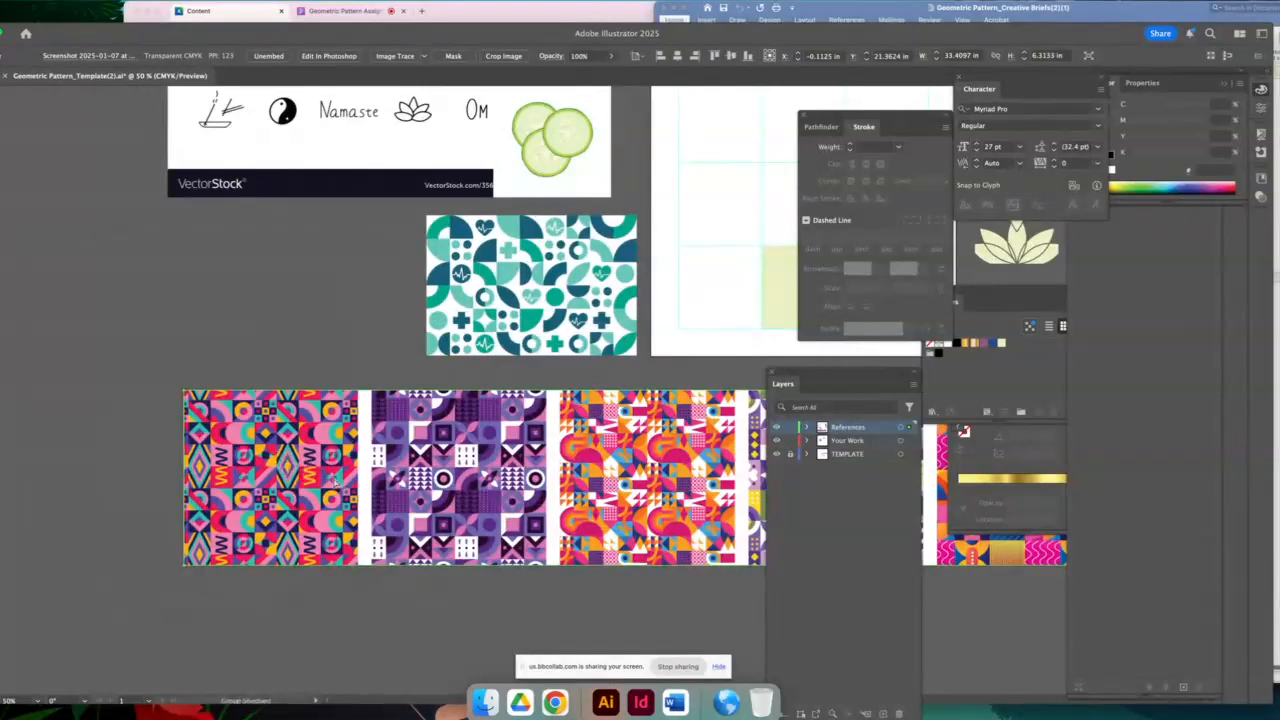
scroll(335, 483, "up", 2)
scroll(605, 414, "up", 2)
scroll(687, 403, "left", 10)
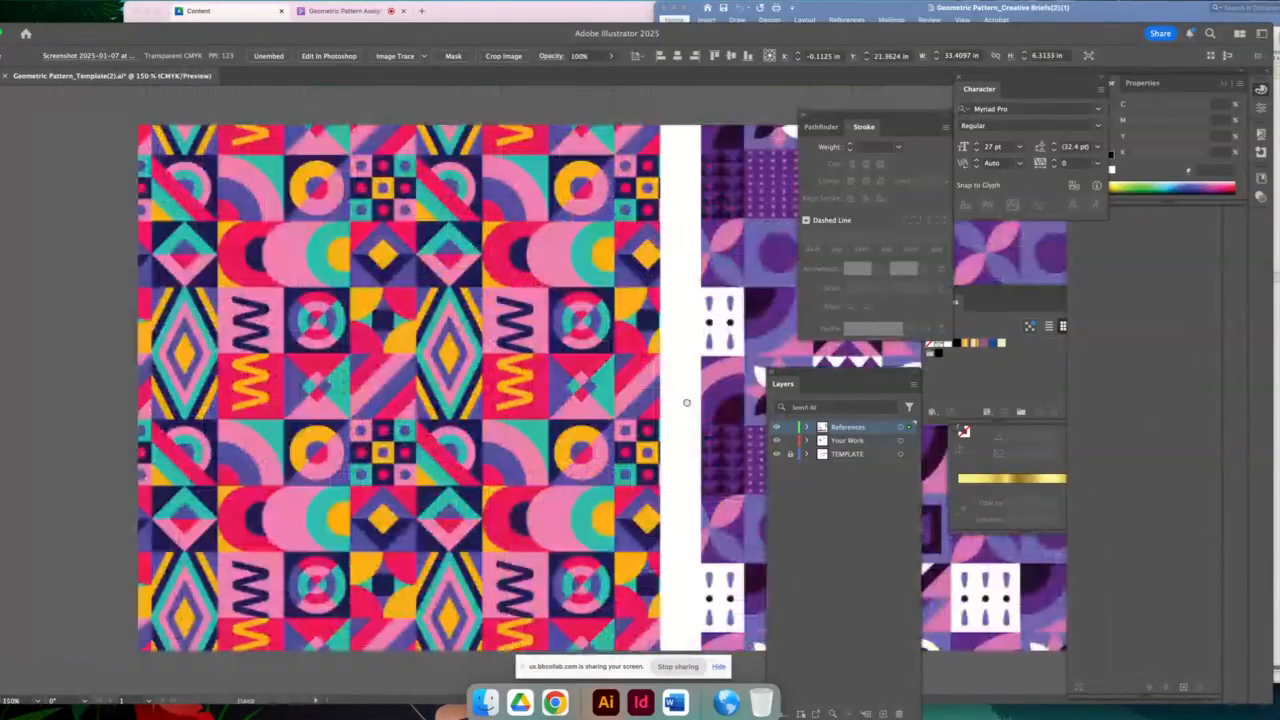
scroll(687, 403, "left", 3)
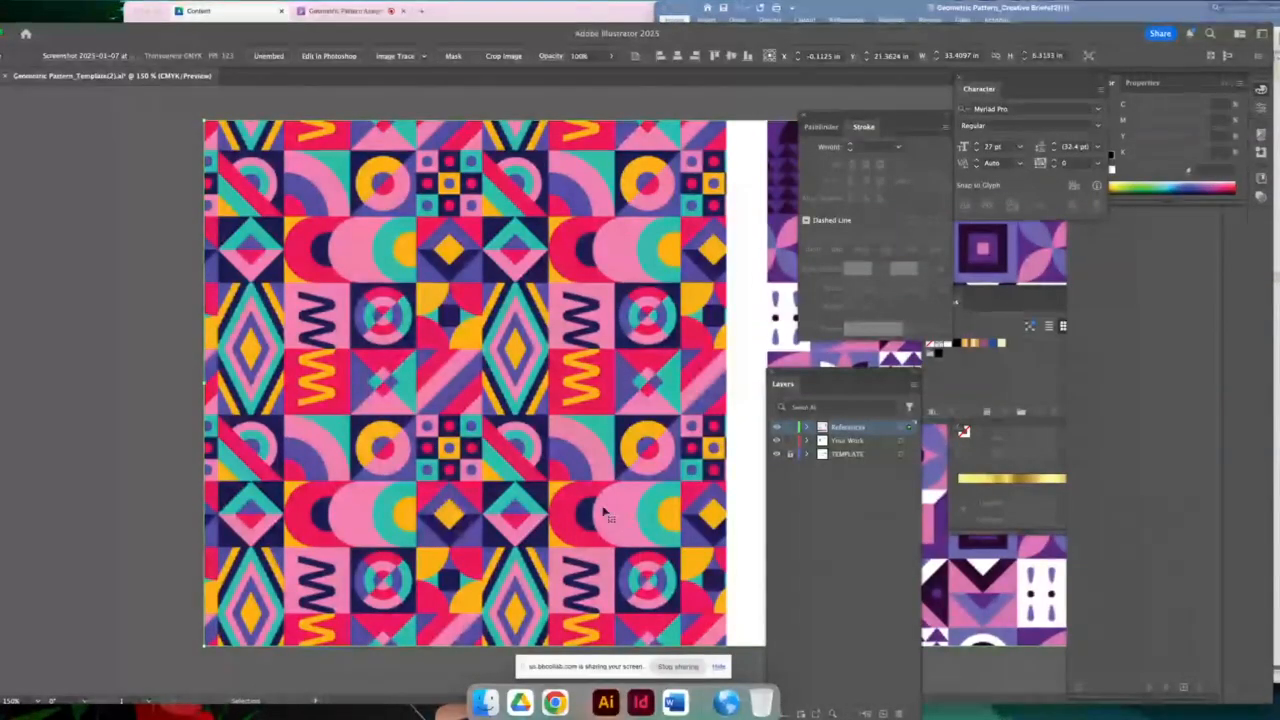
key("super+minus")
key("super+minus")
key("super+minus")
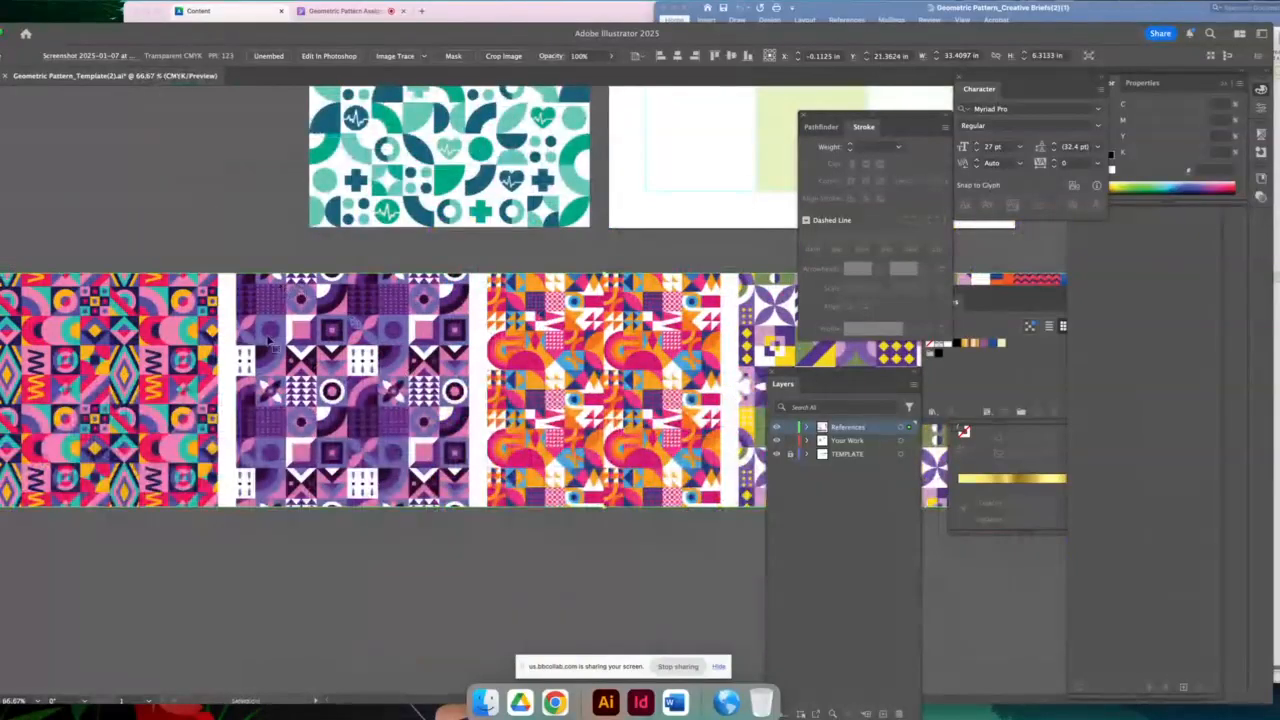
left_click_drag(616, 369, 253, 375)
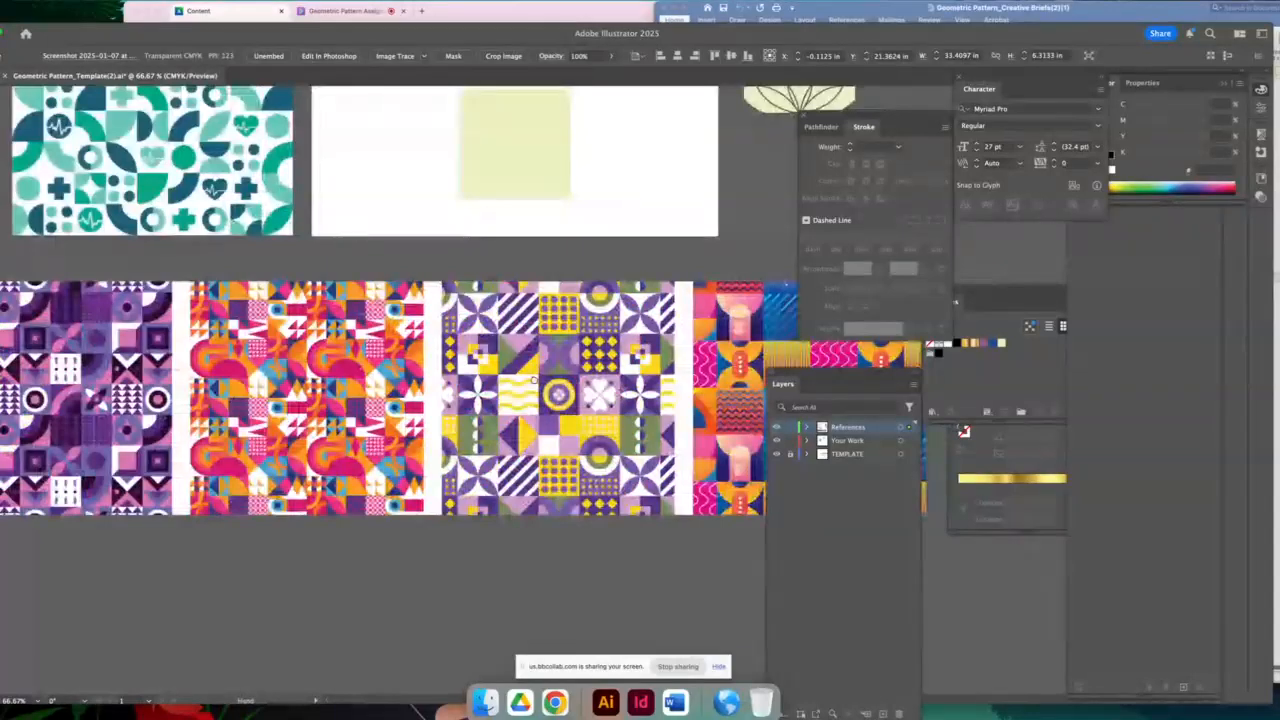
left_click_drag(533, 380, 448, 399)
left_click(677, 425)
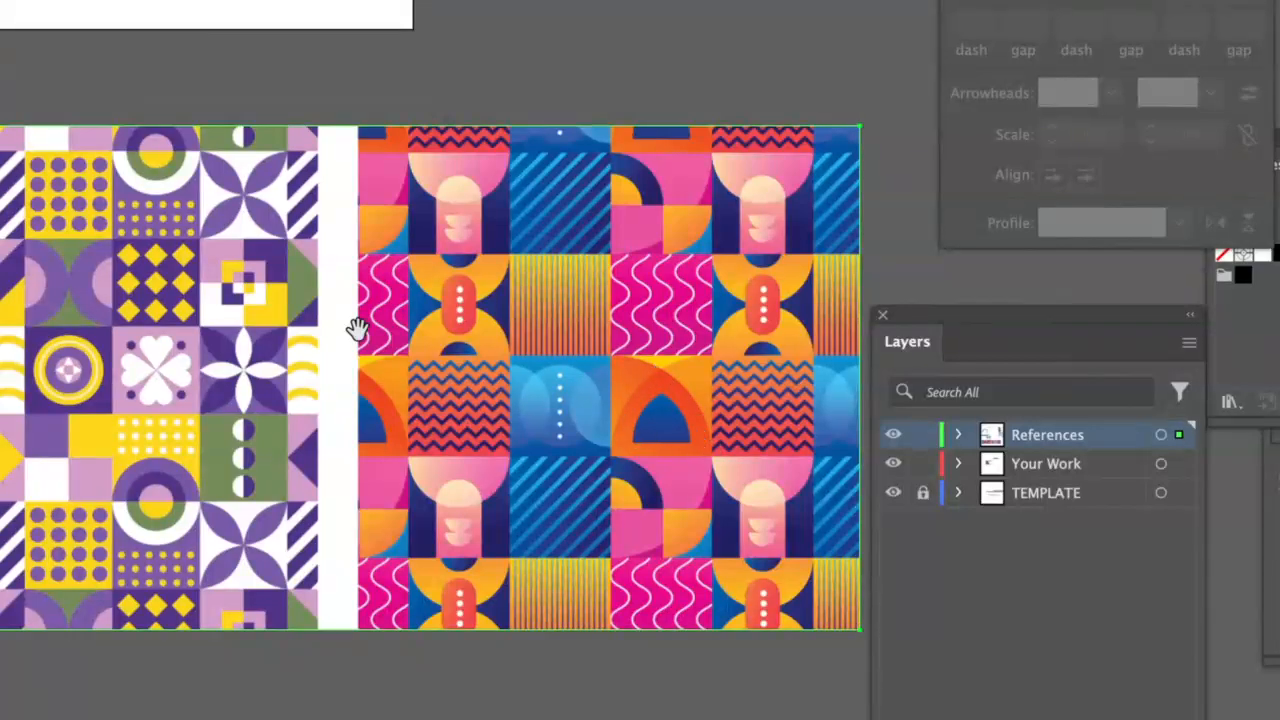
left_click_drag(331, 337, 760, 341)
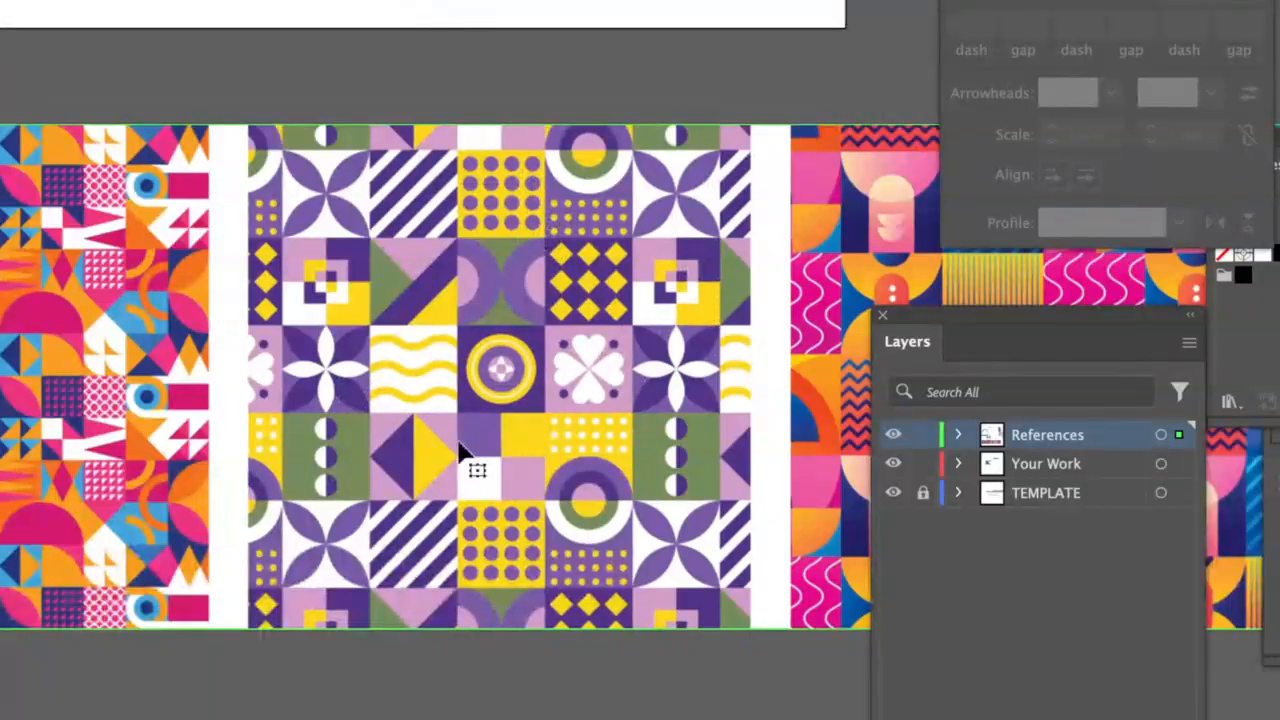
left_click_drag(290, 375, 805, 373)
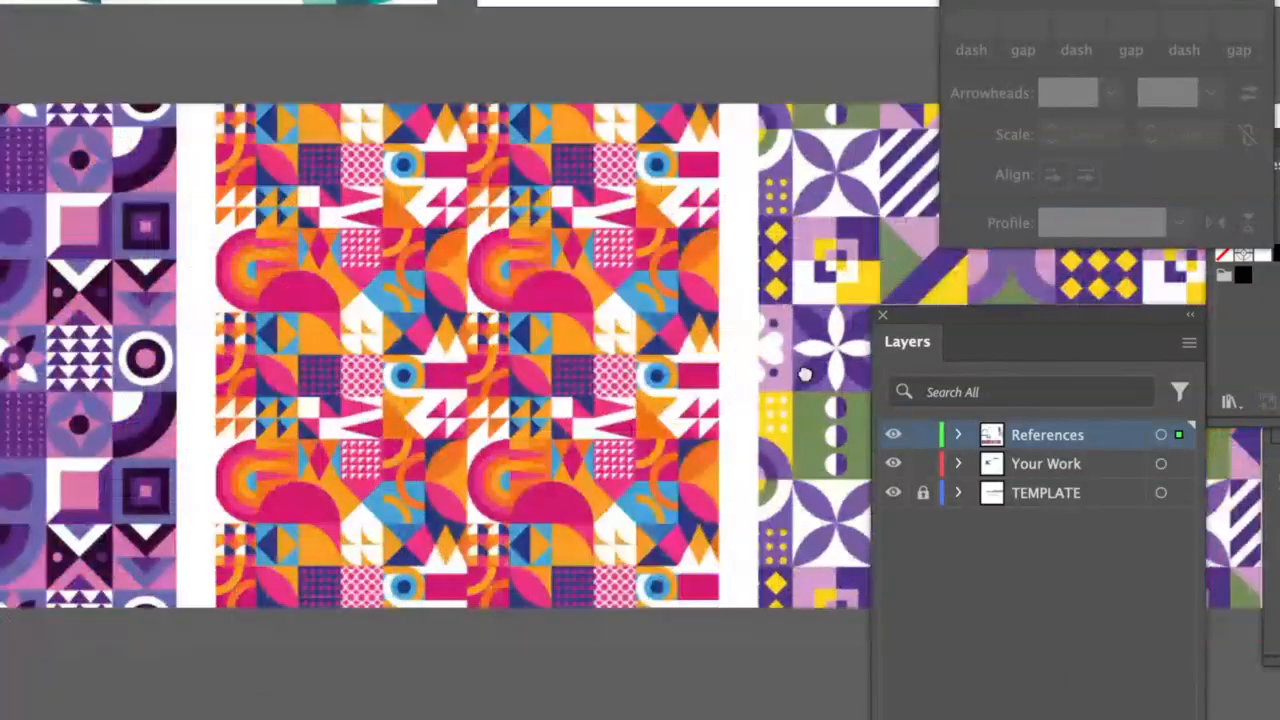
left_click(805, 373)
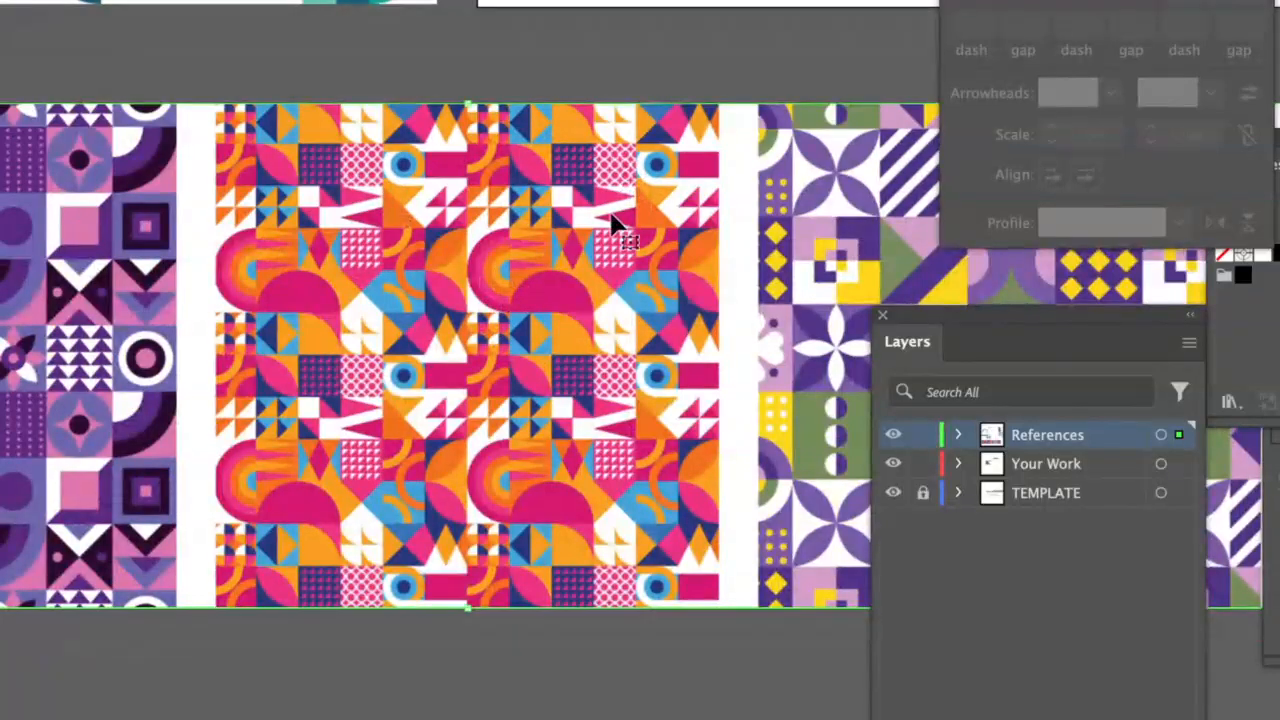
Move the spa treatment illustration and the evil-eye image up and left so they sit side by side above the yoga icons
scroll(680, 368, "left", 10)
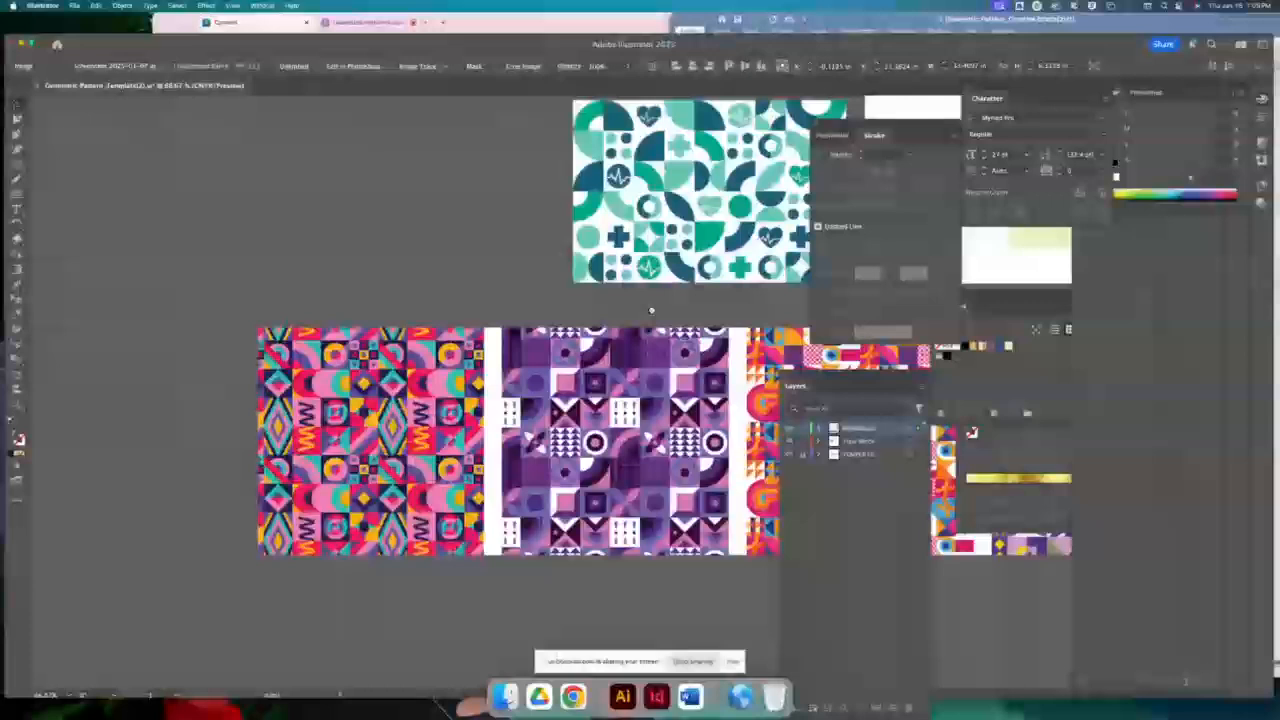
scroll(664, 380, "up", 10)
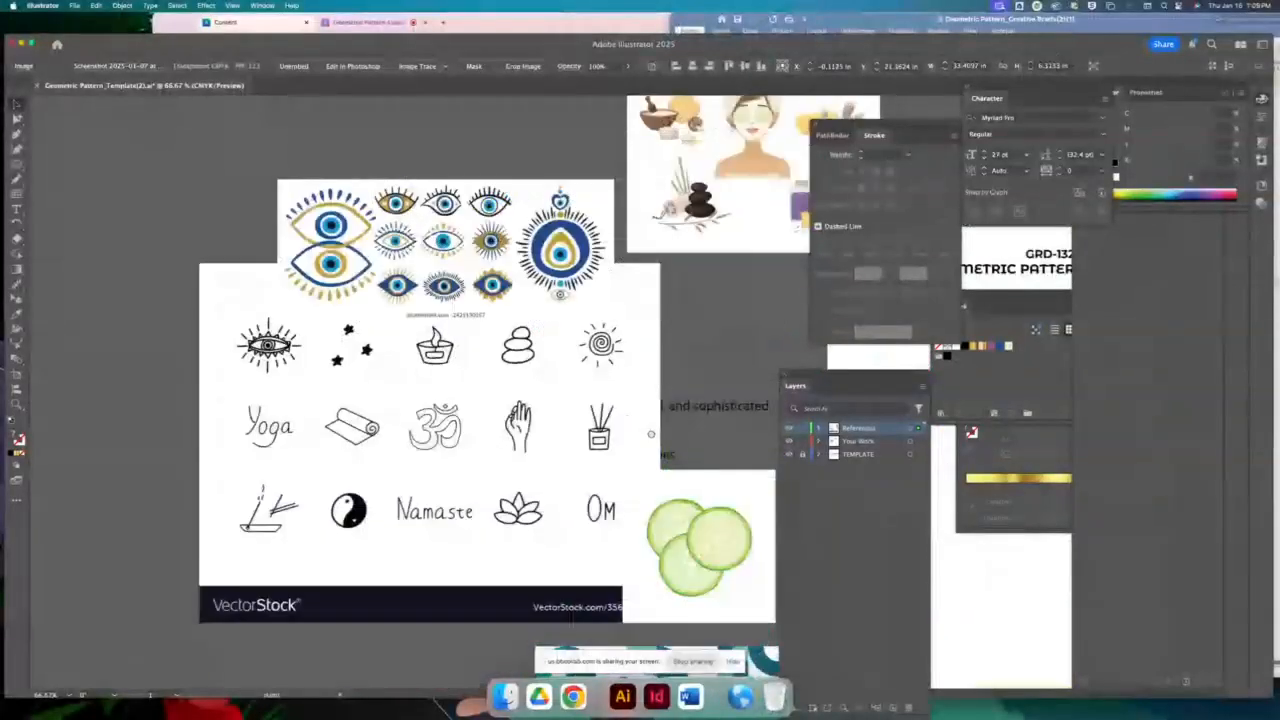
scroll(651, 434, "up", 5)
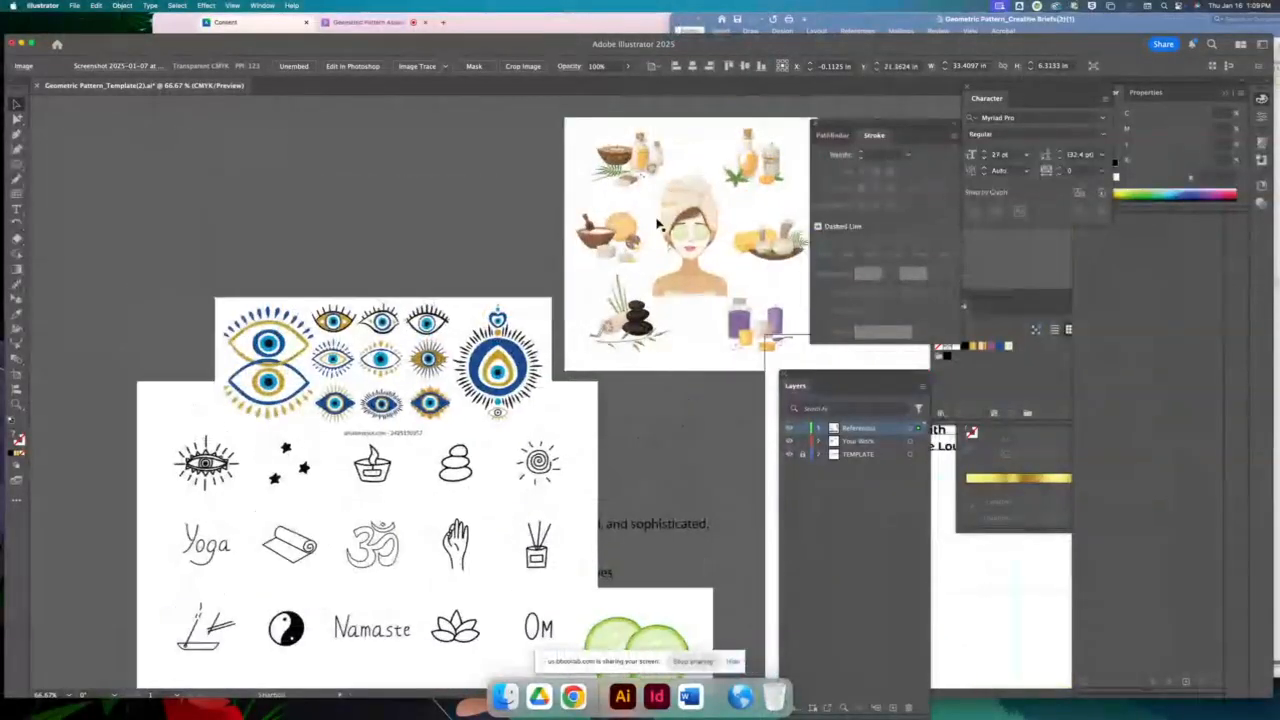
left_click_drag(695, 256, 658, 251)
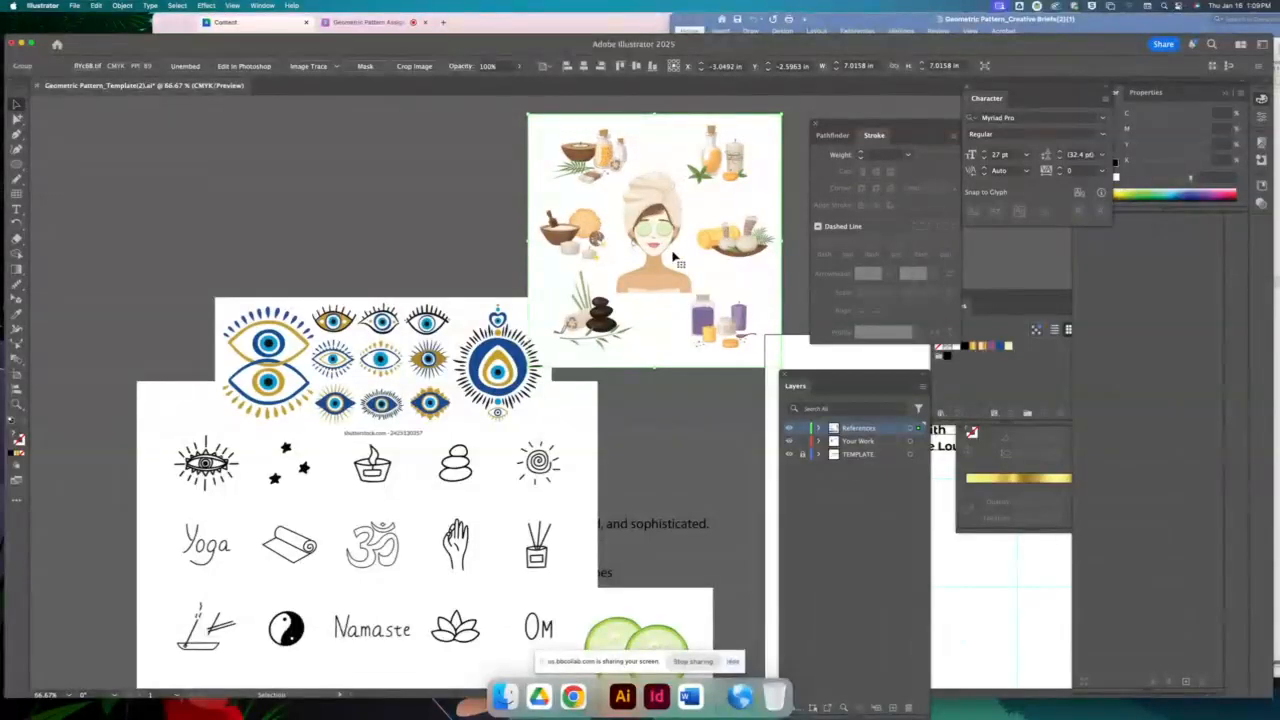
mouse_move(664, 253)
left_mouse_down()
mouse_move(686, 249)
mouse_move(648, 235)
left_mouse_up()
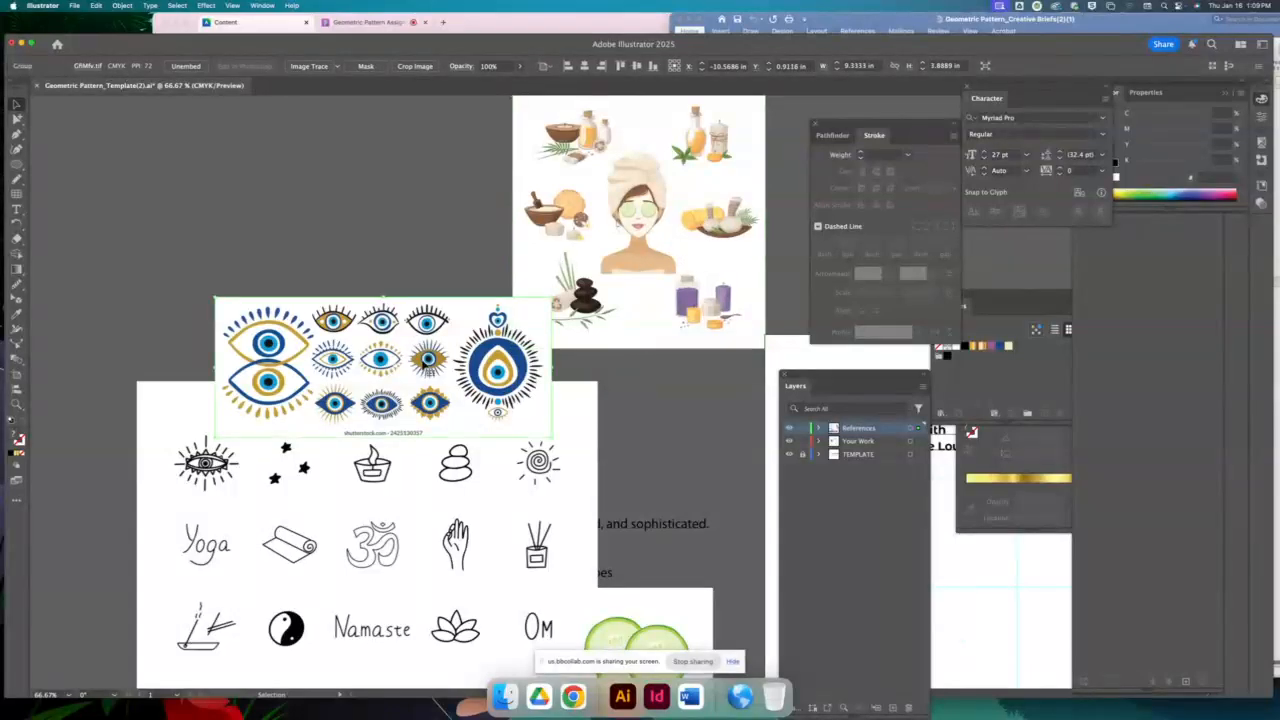
left_click_drag(428, 355, 382, 272)
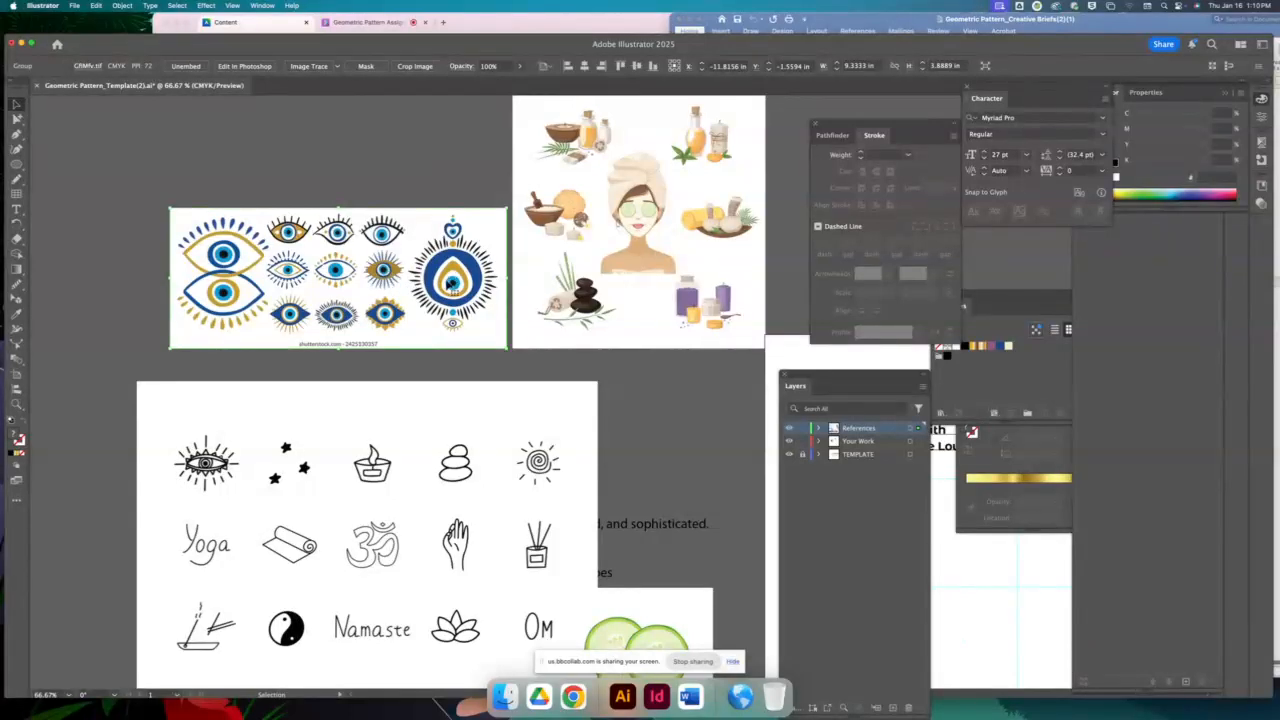
Move the yoga icon sheet left off the cucumber image, and raise the cucumber image beside the artboard
scroll(505, 420, "down", 5)
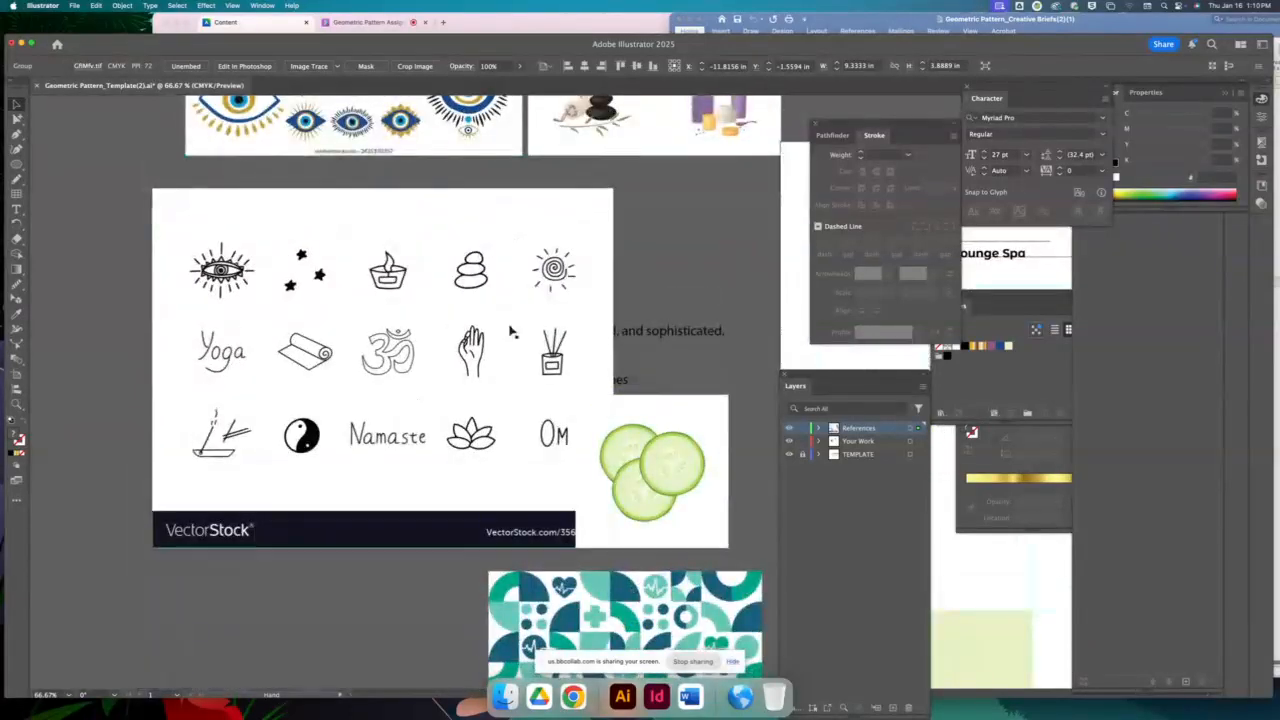
left_click(306, 350)
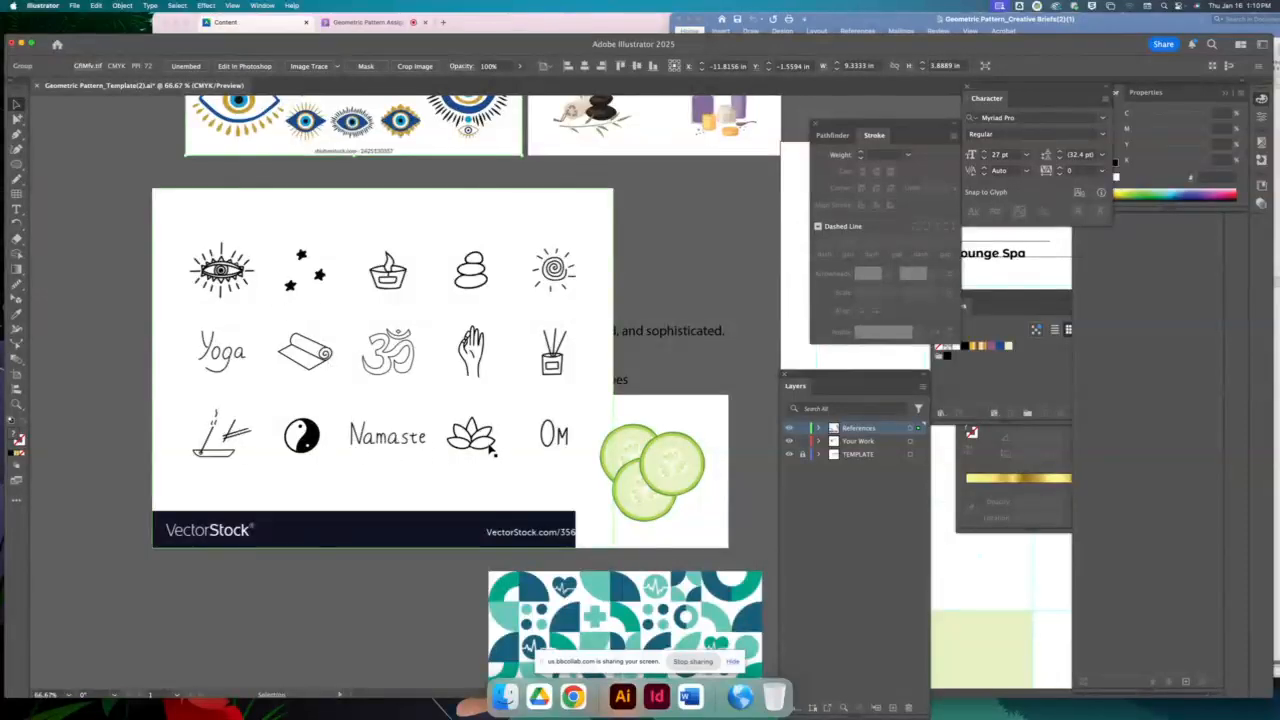
left_click_drag(478, 444, 433, 422)
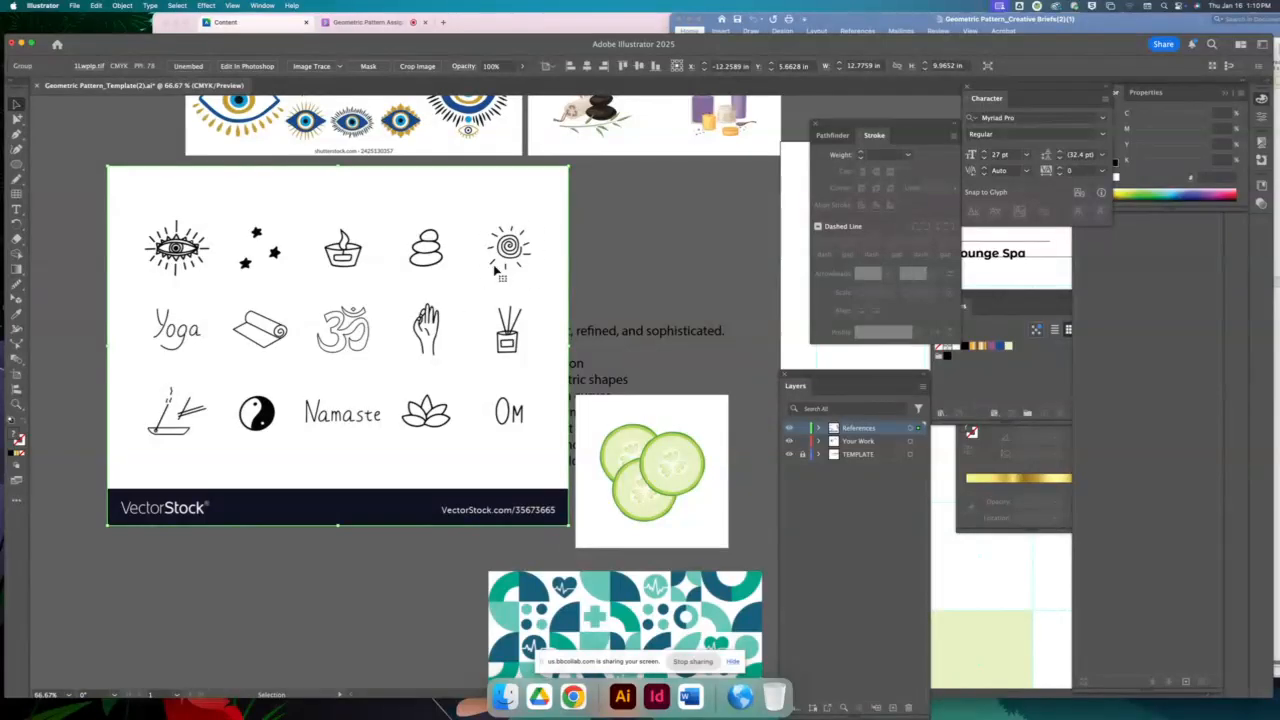
scroll(505, 280, "right", 5)
scroll(505, 280, "down", 3)
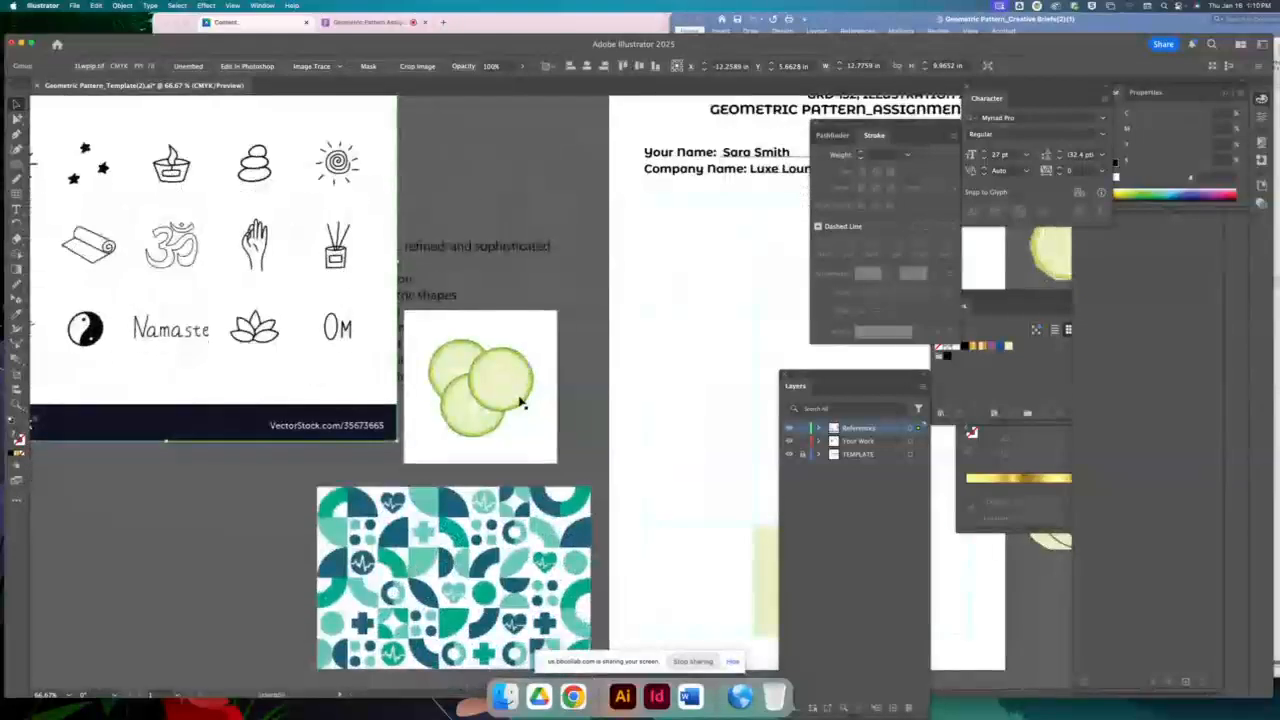
left_click_drag(520, 400, 522, 238)
scroll(523, 336, "right", 5)
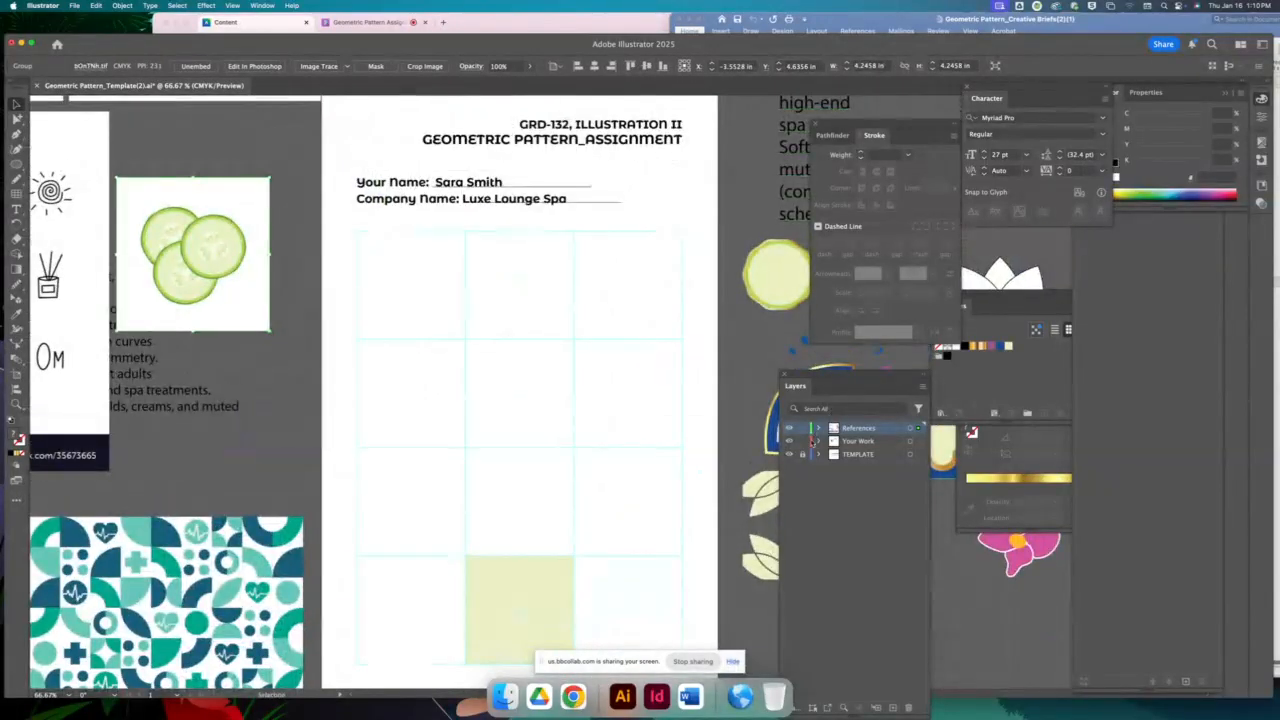
Restore the example patterns in the grid squares on the Your Work layer and deselect them
left_click(789, 441)
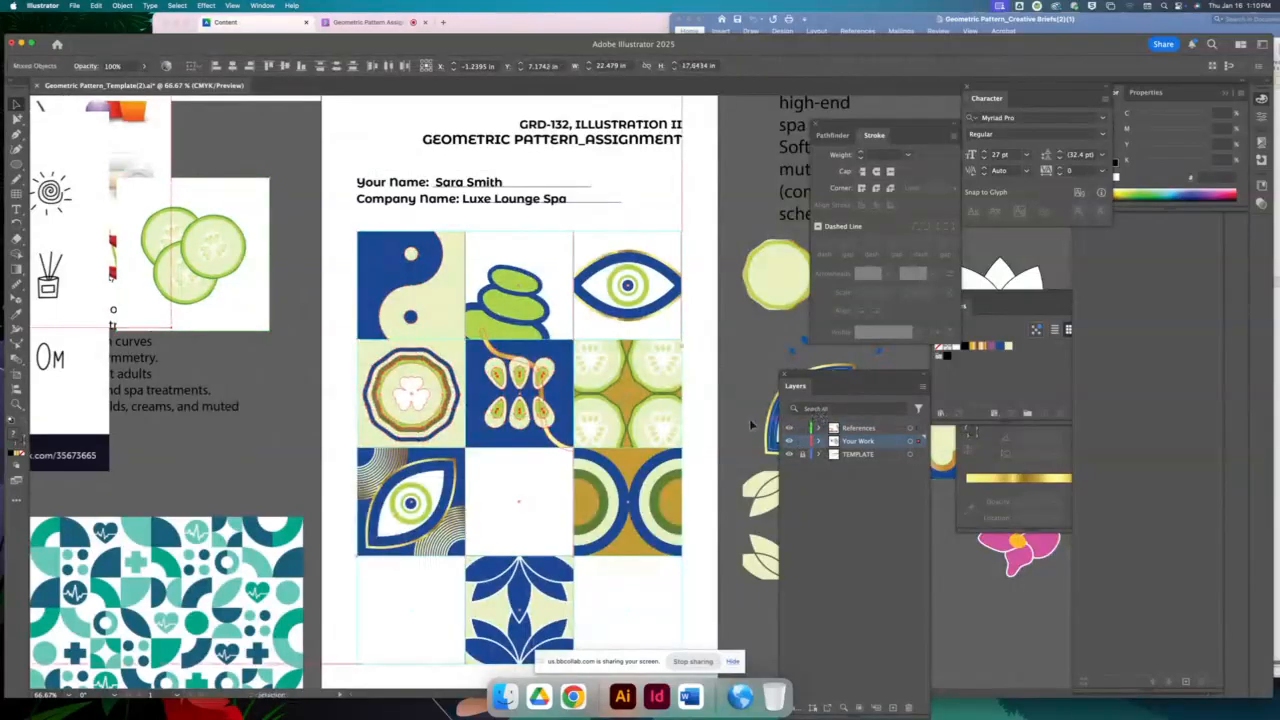
left_click(739, 355)
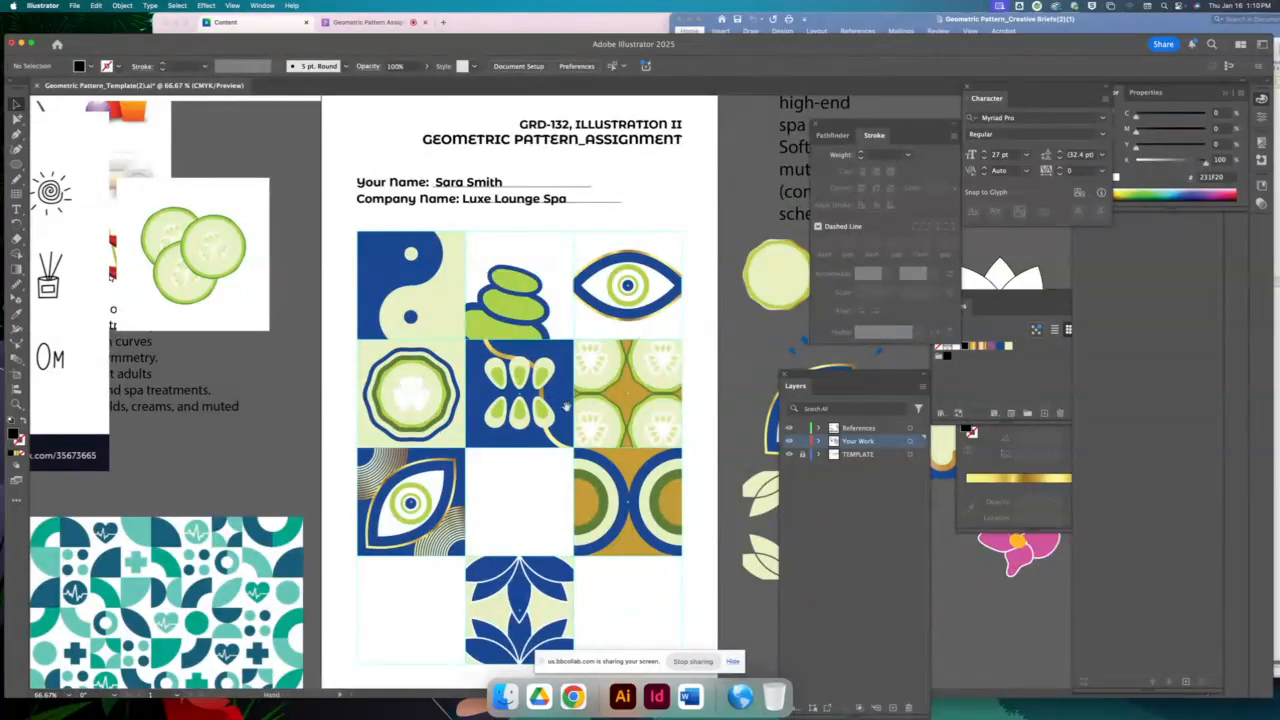
left_click_drag(580, 416, 631, 338)
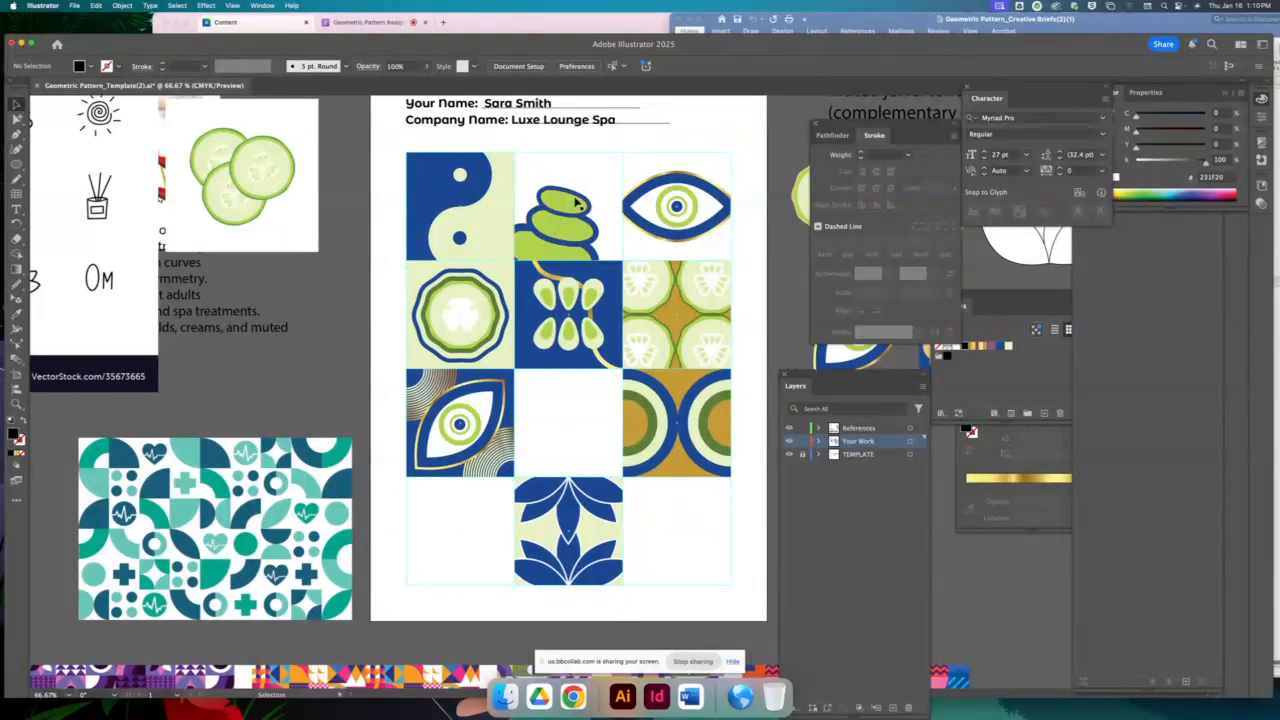
Examine the finished pattern squares up close, including the concentric circles, the eye and the cucumber seeds
left_click(16, 404)
left_click_drag(618, 368, 587, 430)
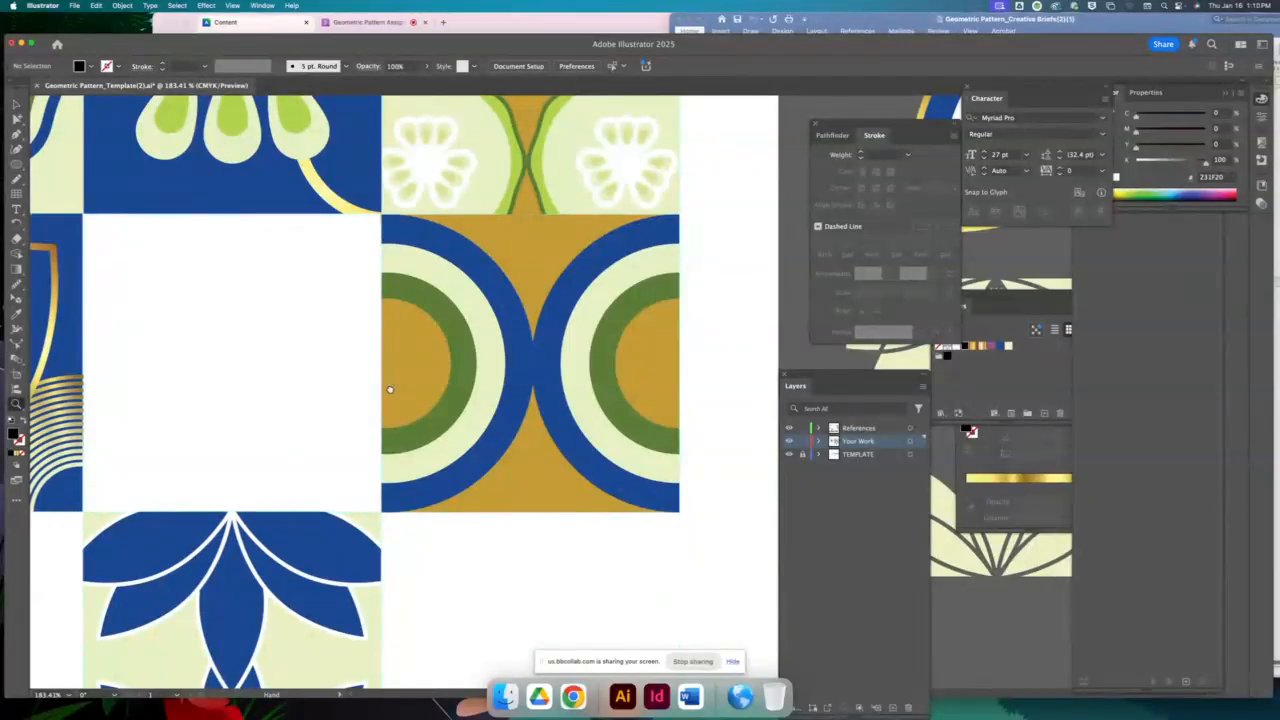
scroll(390, 389, "left", 10)
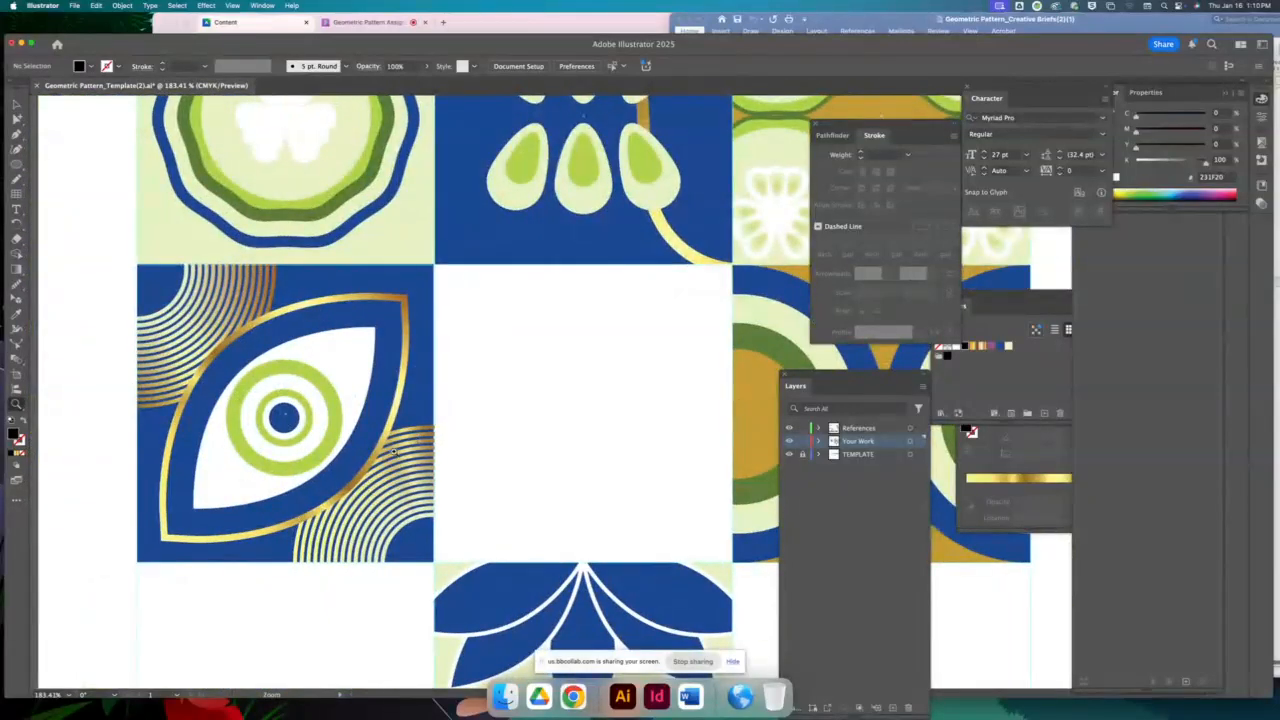
key("v")
left_click(600, 363)
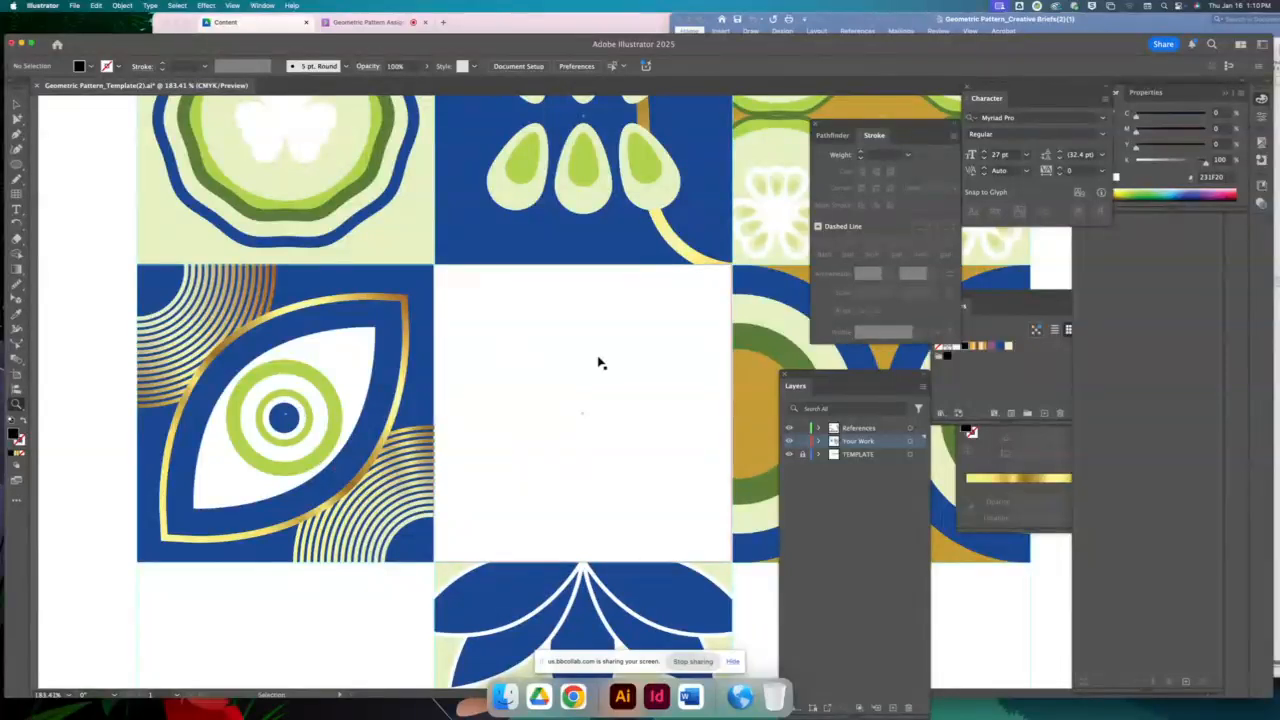
key("super+1")
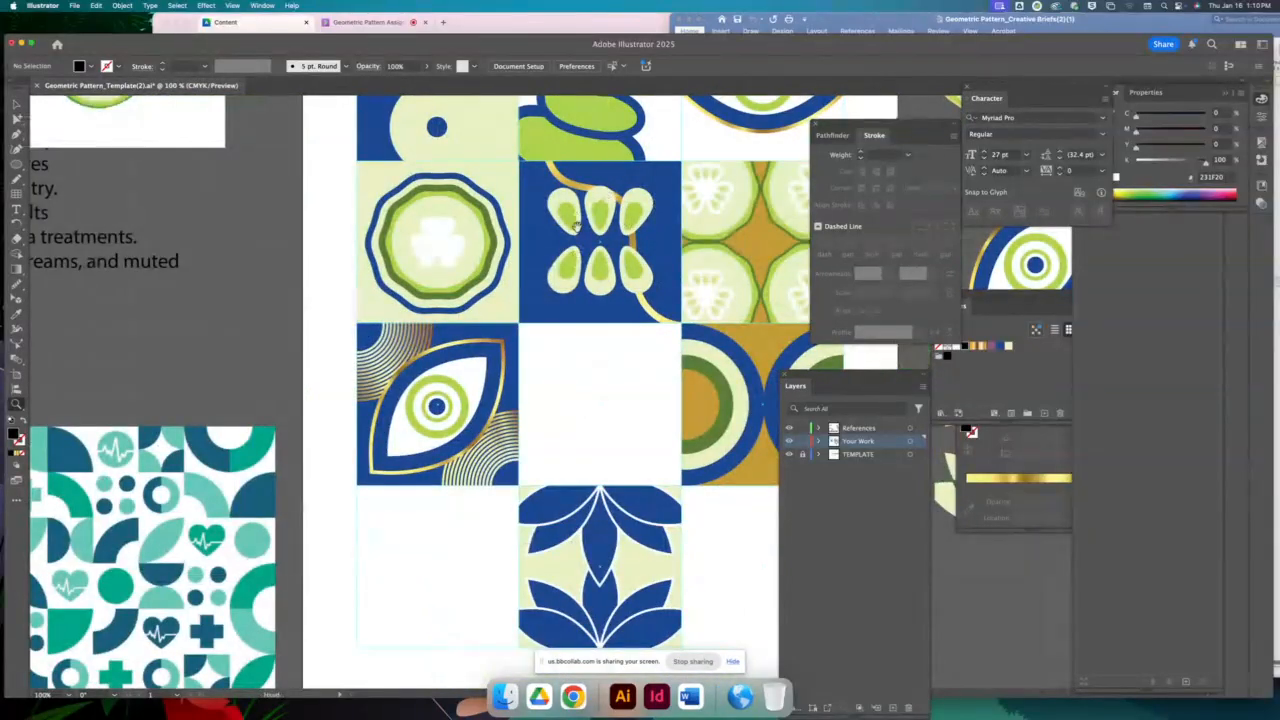
left_click_drag(598, 243, 470, 352)
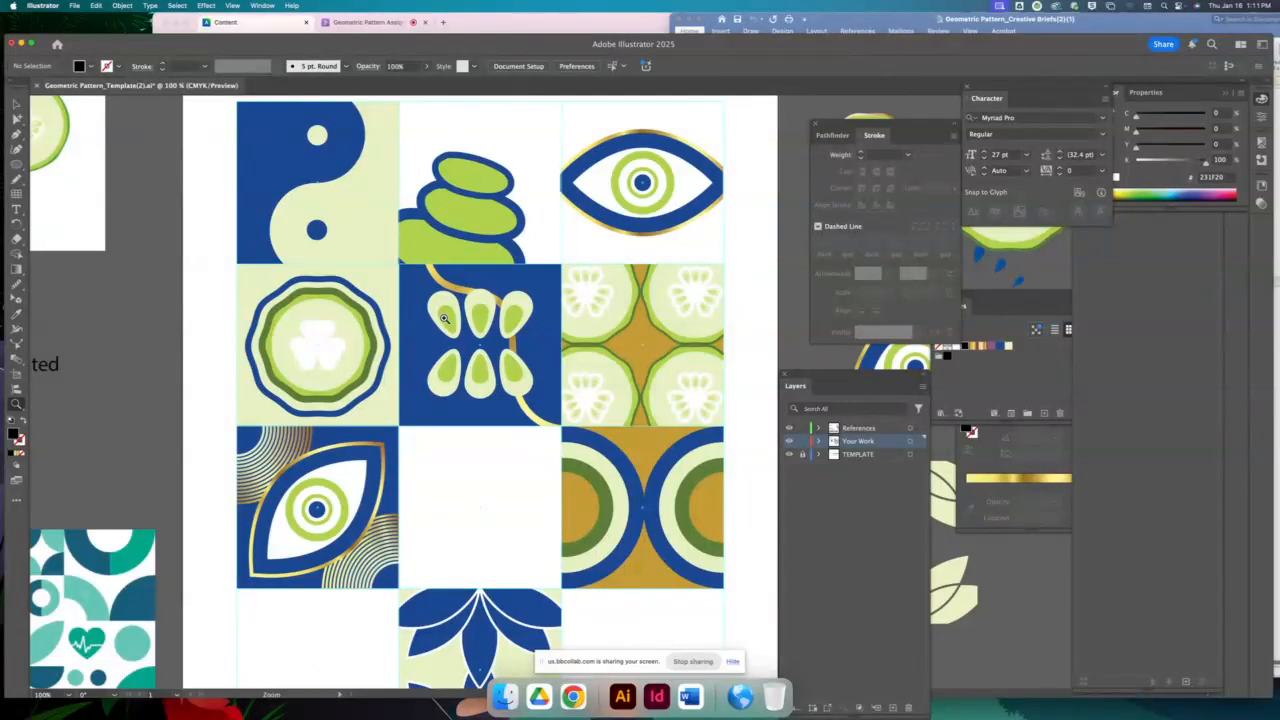
Move the spa treatment reference image directly above the artboard, aligned with its left edge
left_click(16, 105)
key("super+minus")
key("super+minus")
key("super+minus")
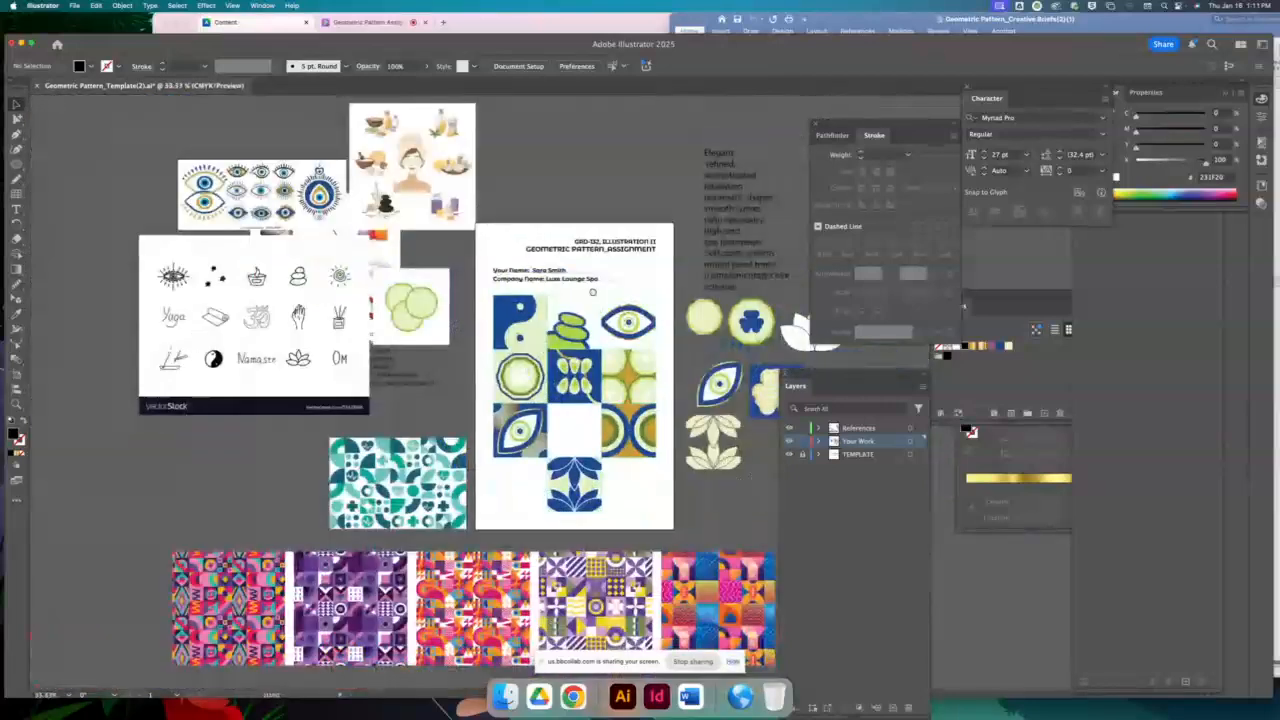
left_click_drag(606, 314, 566, 336)
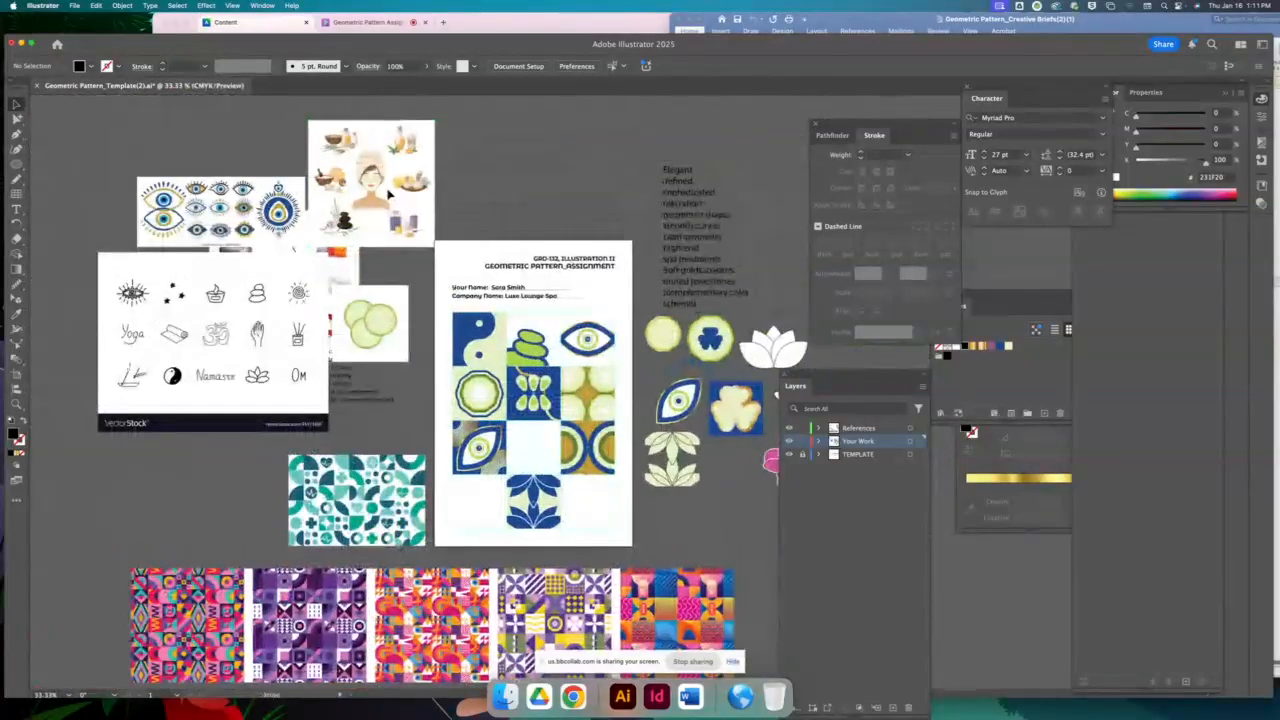
left_click_drag(385, 194, 512, 181)
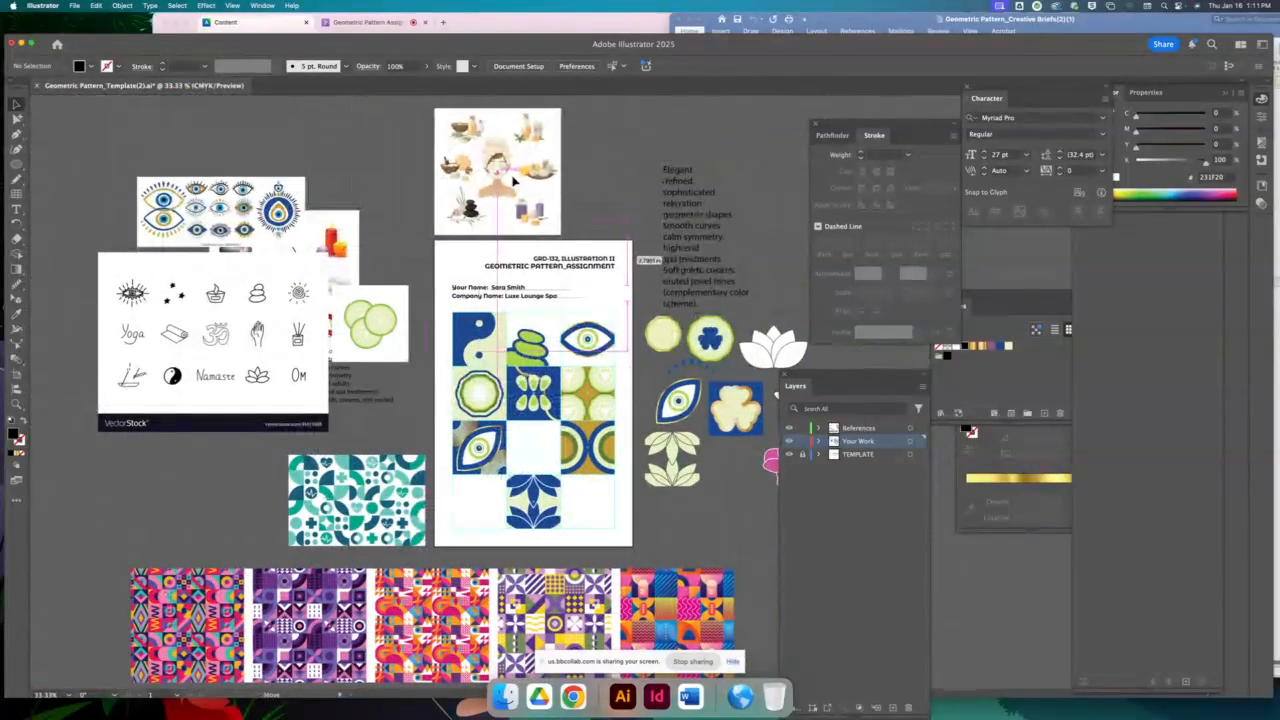
left_click(512, 181)
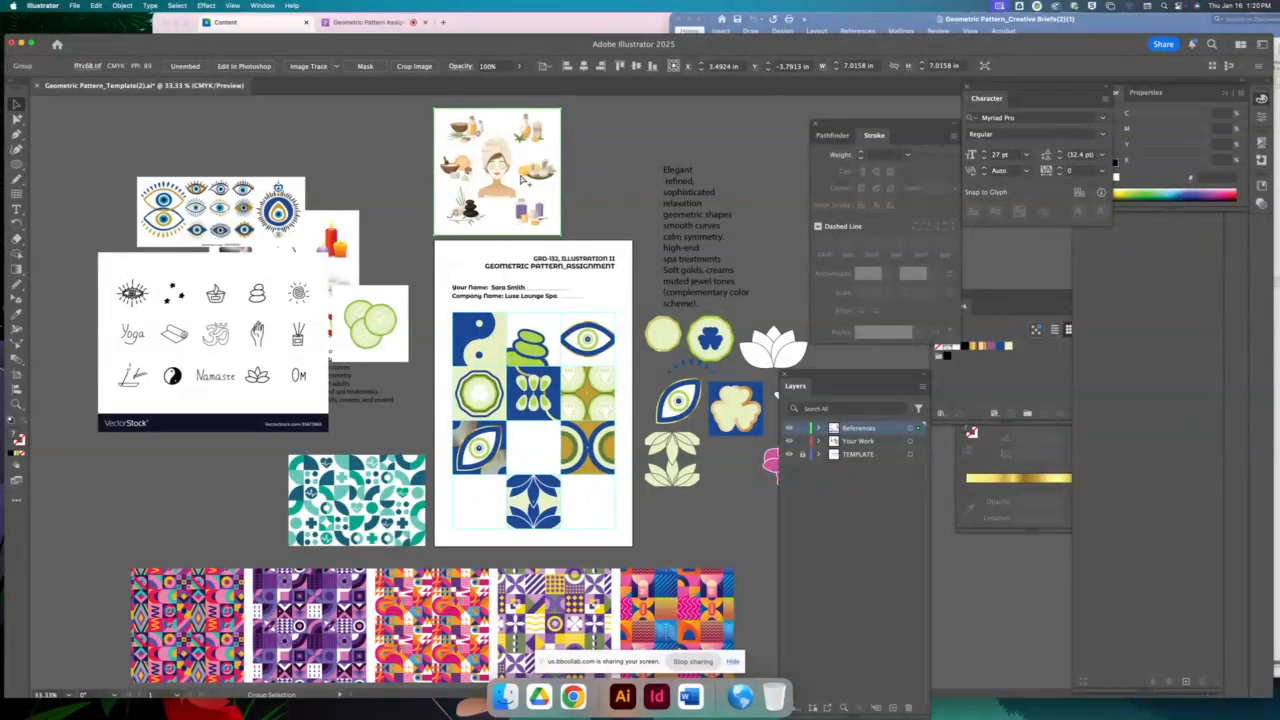
scroll(522, 178, "up", 3)
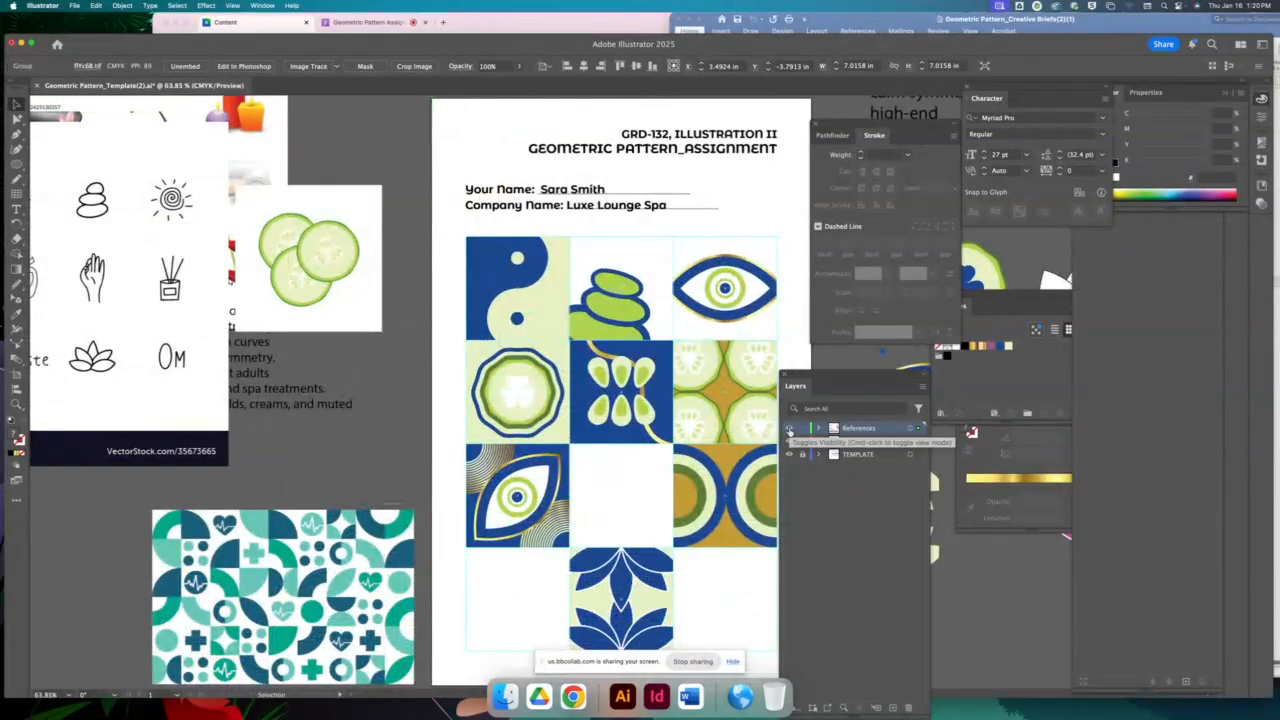
Hide the References layer while keeping the Your Work and TEMPLATE layers visible
left_click(790, 428)
left_click(790, 441)
left_click(790, 441)
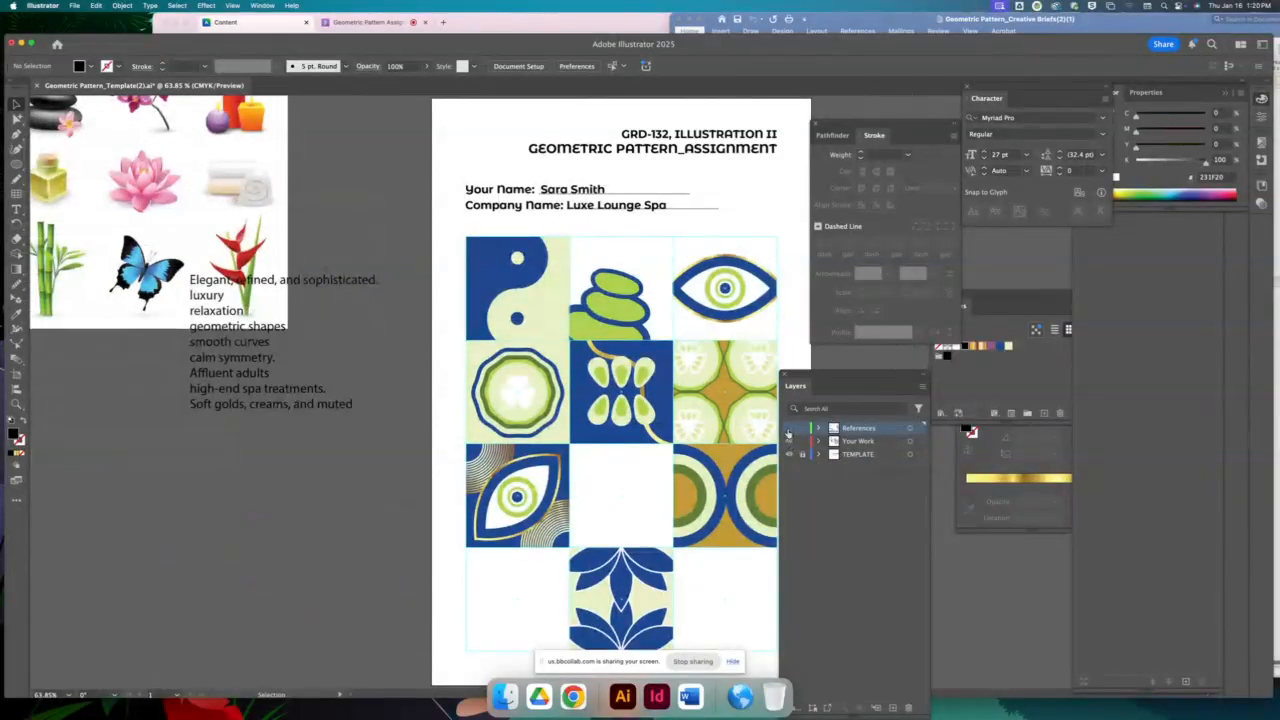
scroll(570, 264, "right", 2)
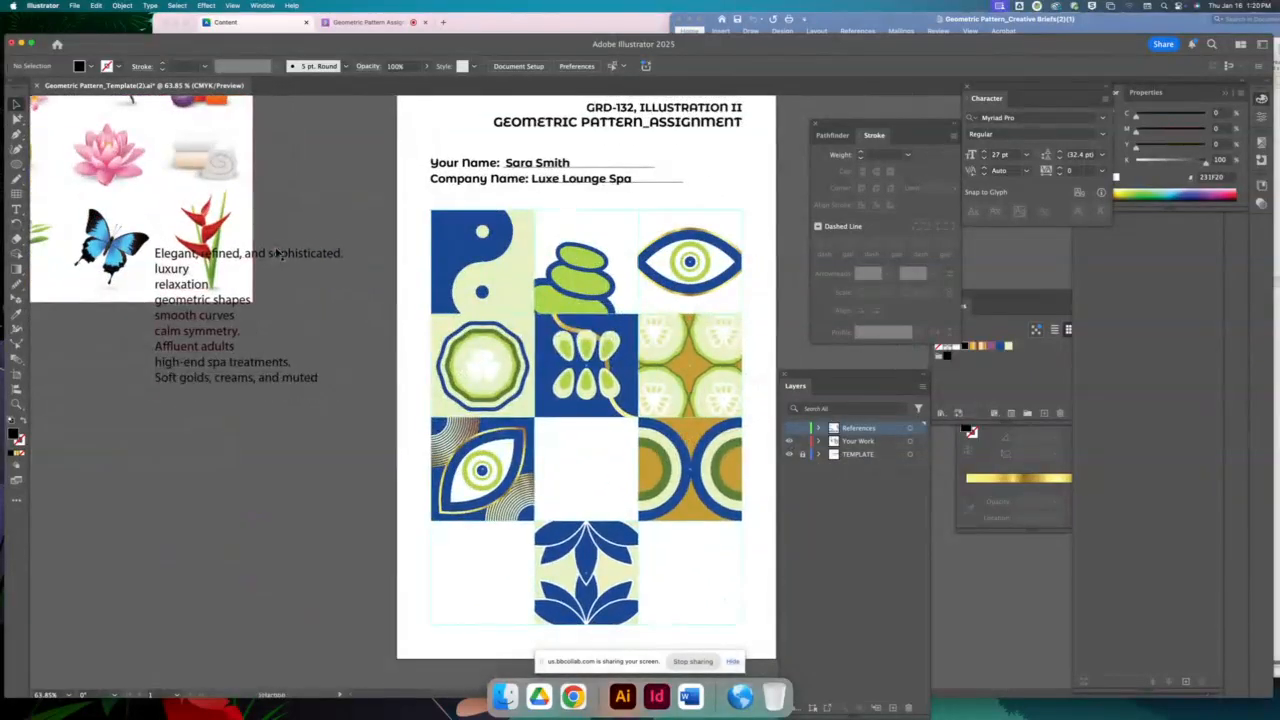
Move the keyword list off the spa treatment image into the empty space below it, beside the artboard
left_click_drag(294, 255, 294, 341)
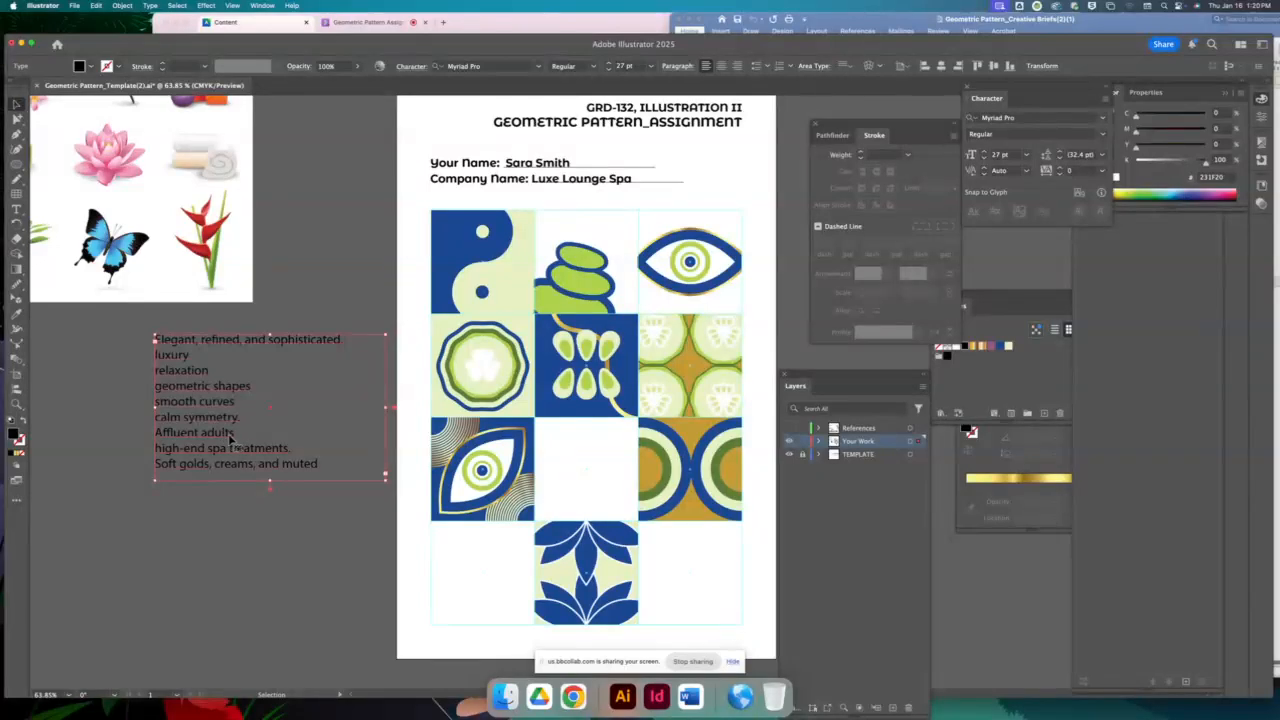
left_click_drag(229, 448, 191, 432)
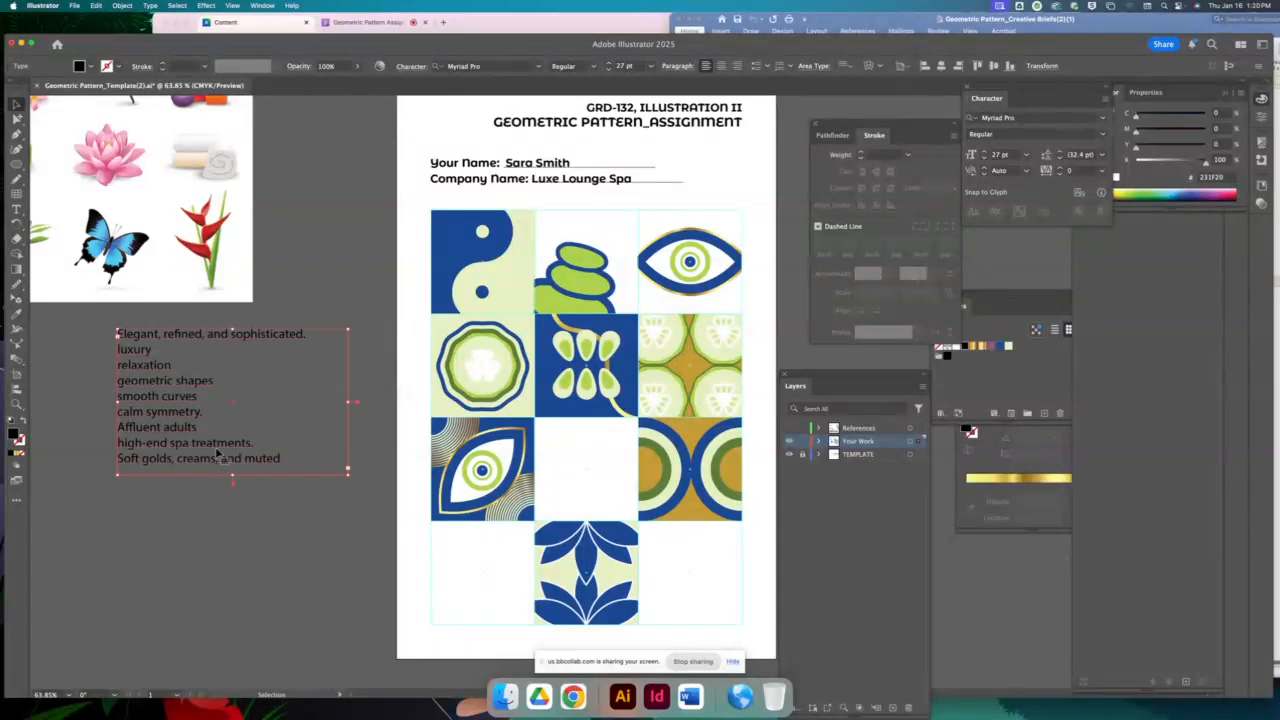
left_click_drag(373, 294, 308, 259)
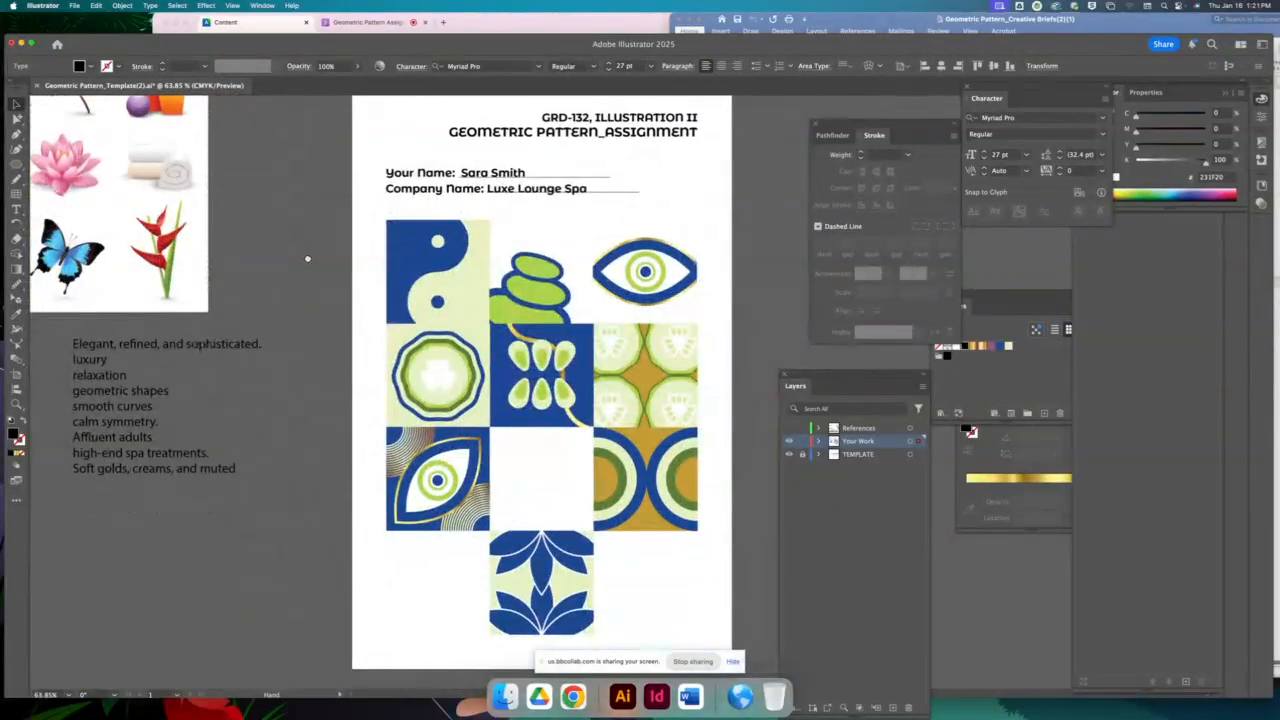
left_click_drag(308, 259, 309, 260)
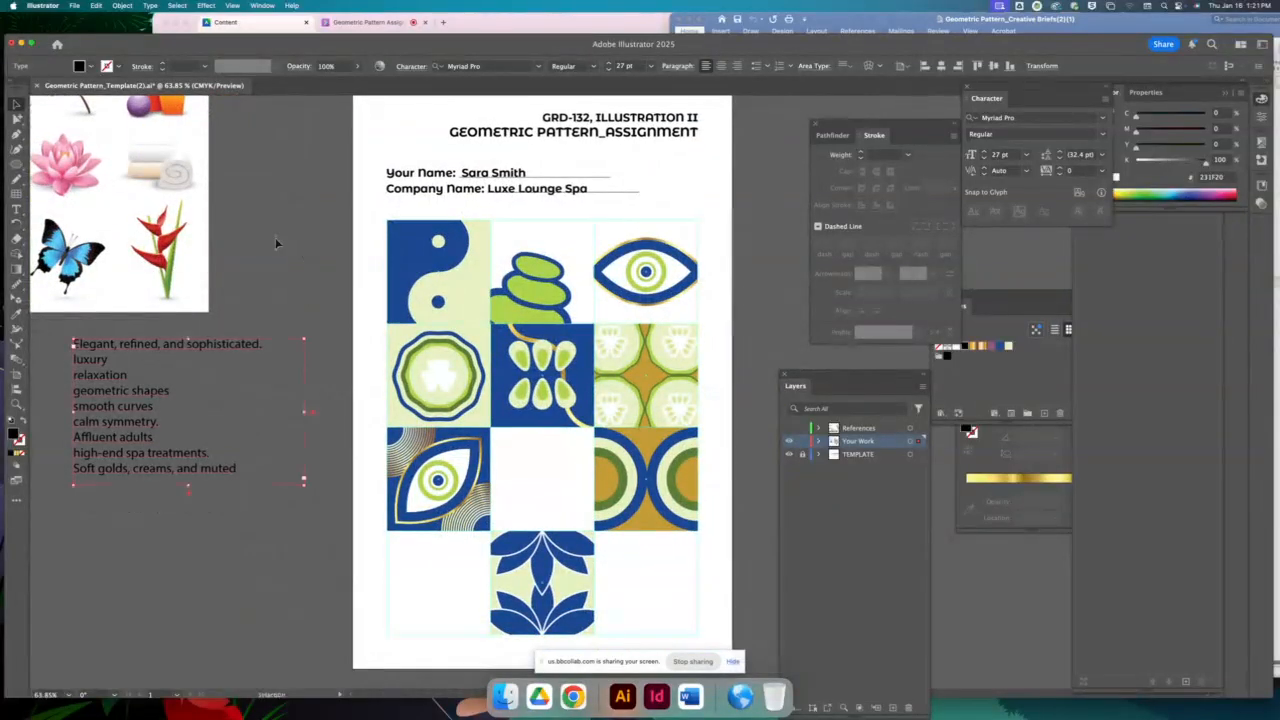
left_click(120, 390)
Recolour the gold background of the cucumber slices square with pink sampled from the lotus flower in the spa image
left_click(16, 117)
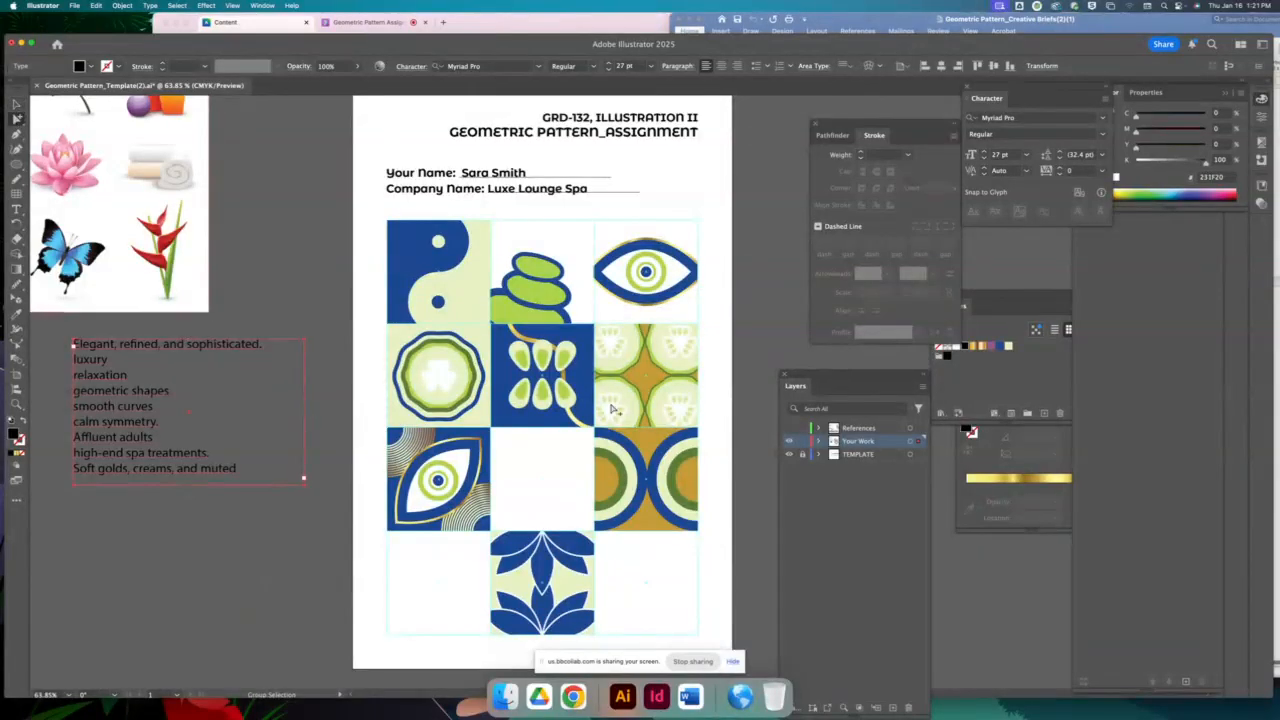
left_click(646, 372)
left_click(646, 372)
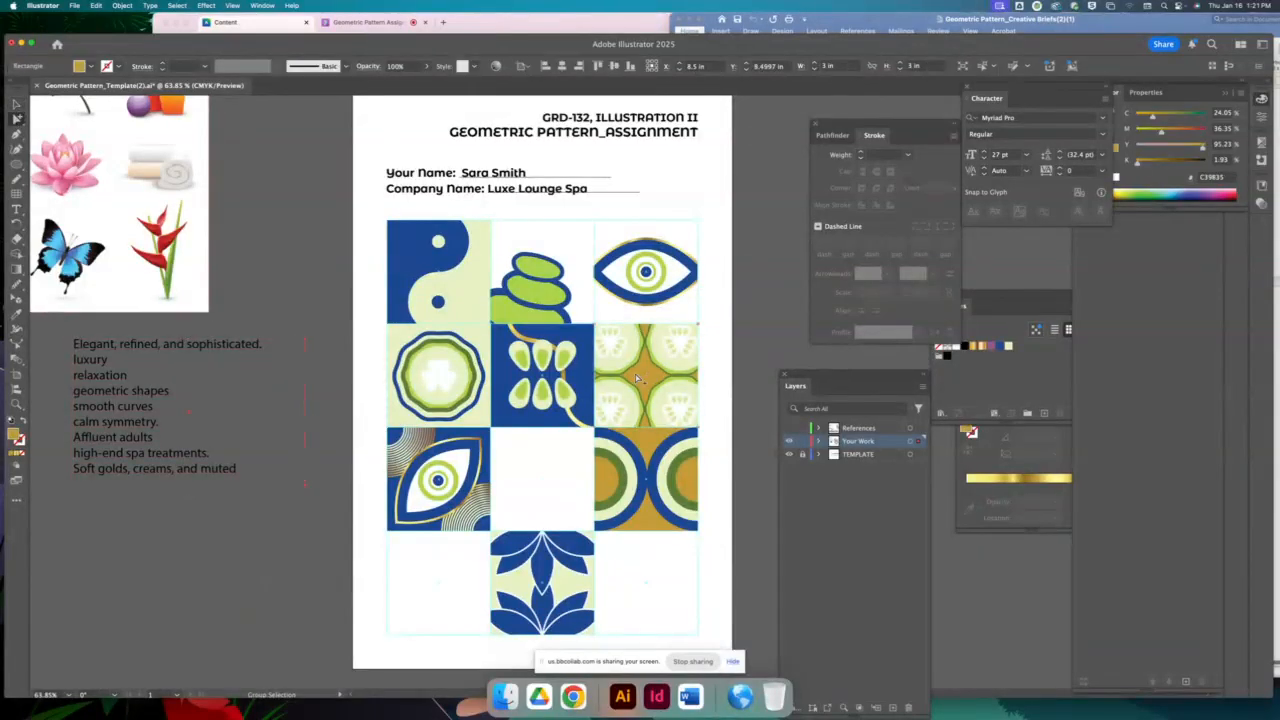
left_click(18, 313)
left_click(76, 166)
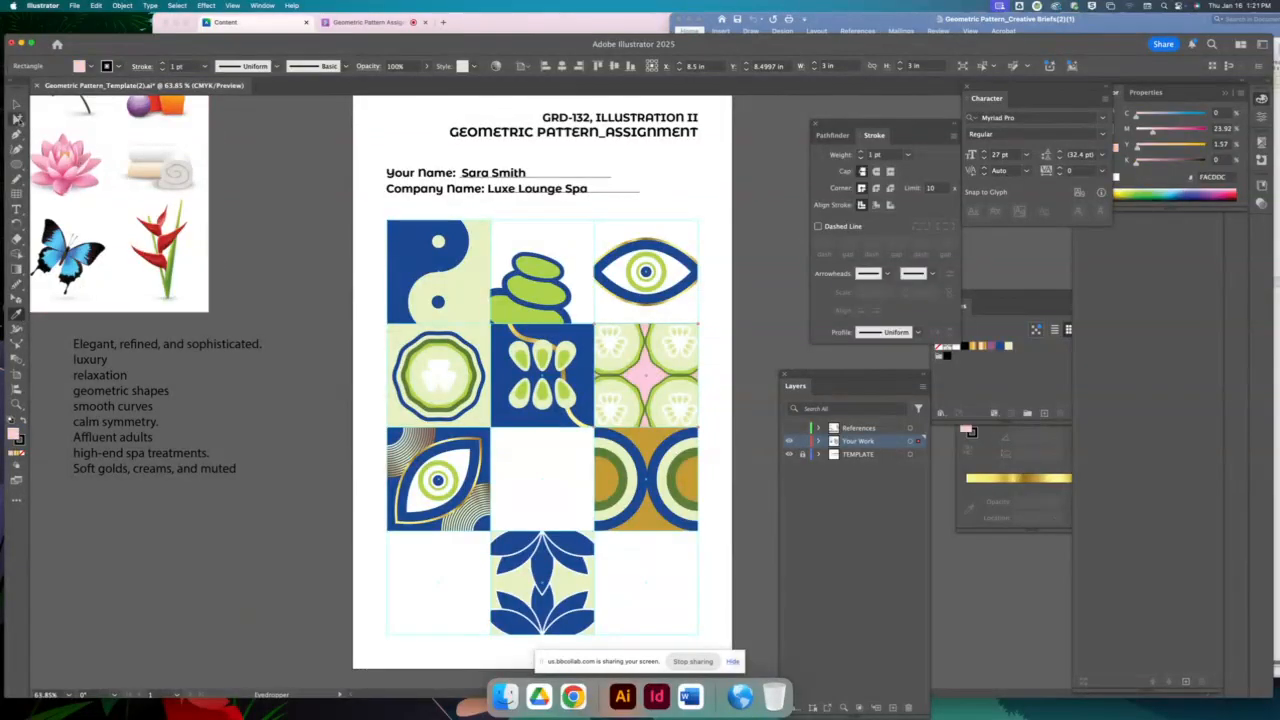
Recolour the light green half of the yin-yang square with the pink from the cucumber slices square's background
left_click(17, 117)
left_click(438, 301)
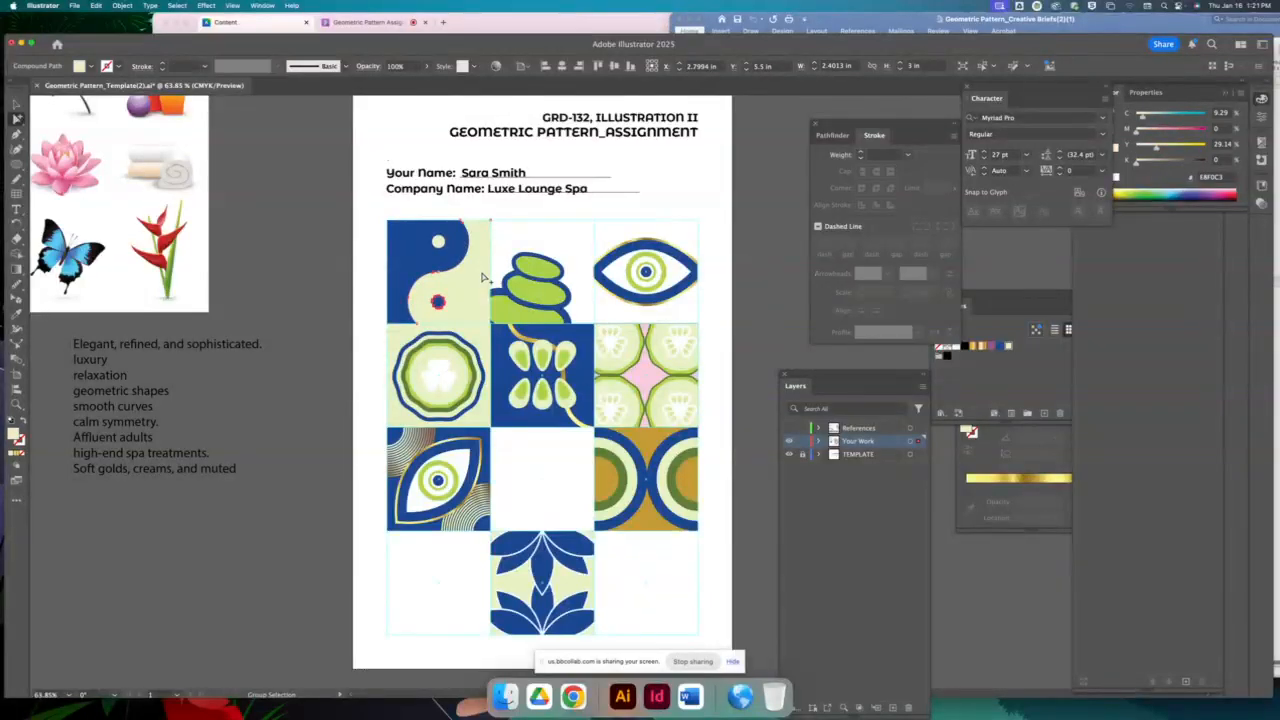
key("i")
left_click(647, 365)
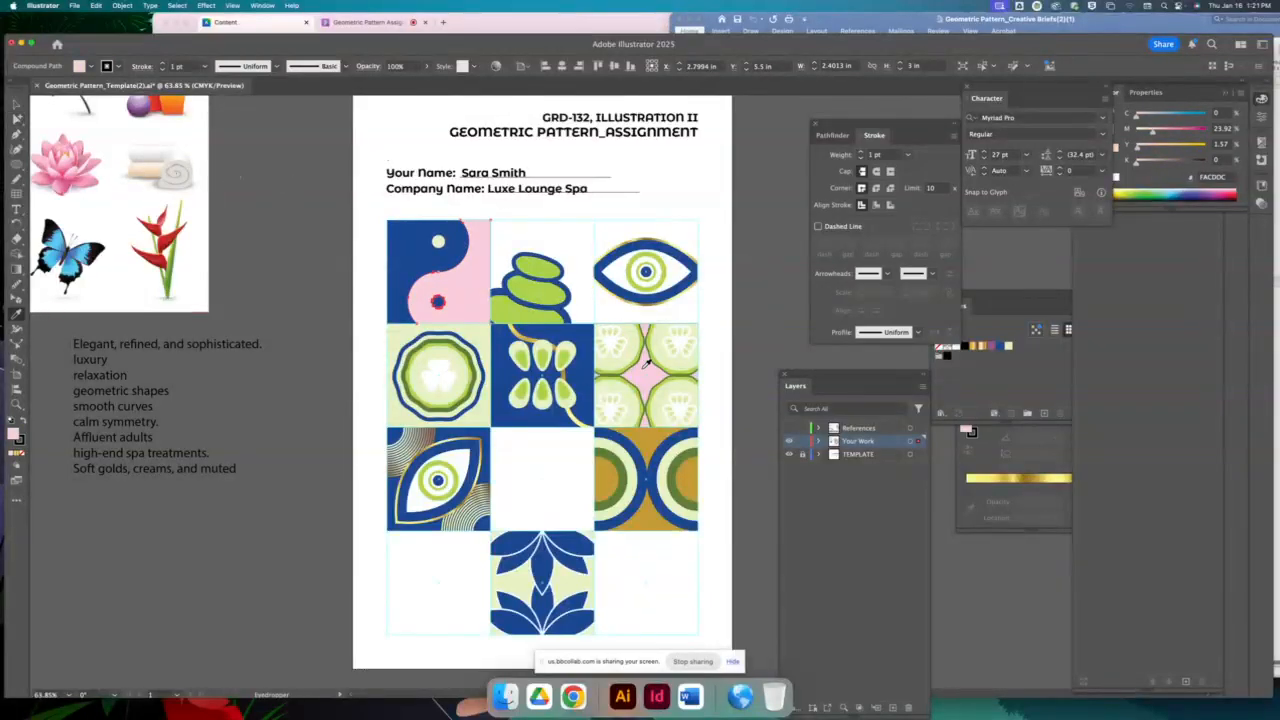
Try the sampled pink on the gold background of the concentric circles square and undo it
left_click(17, 117)
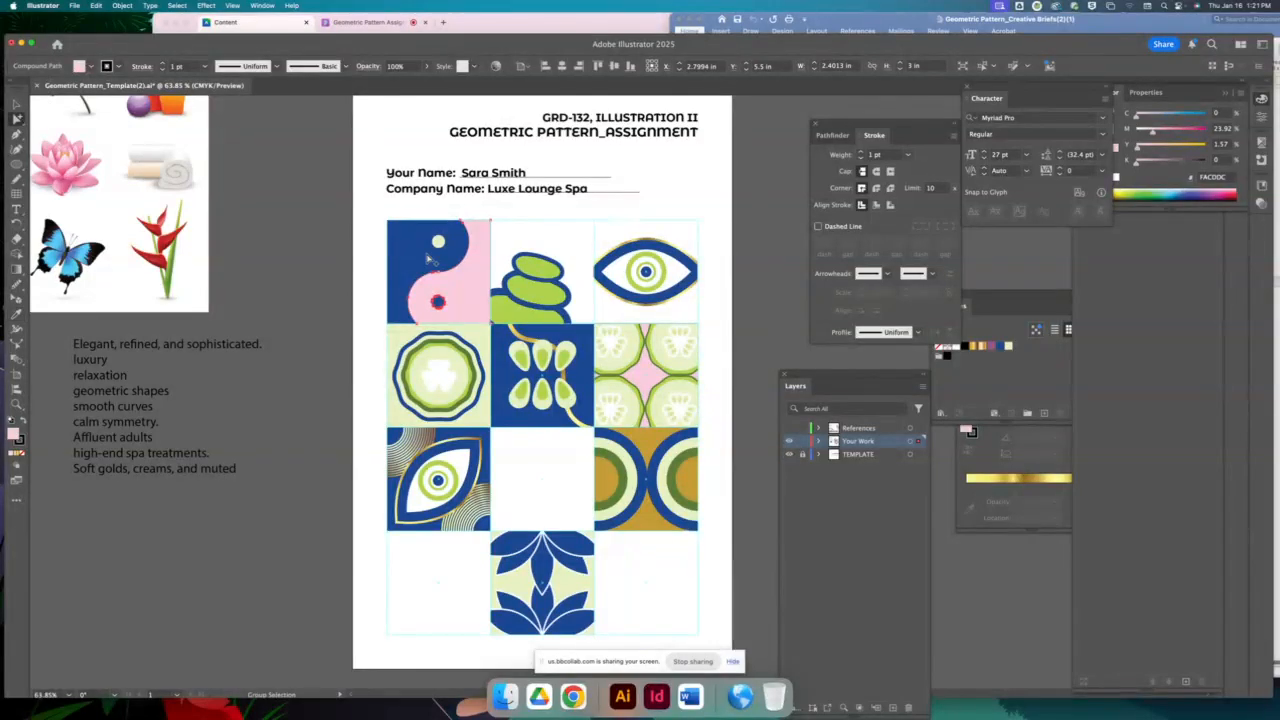
left_click(482, 341)
key("i")
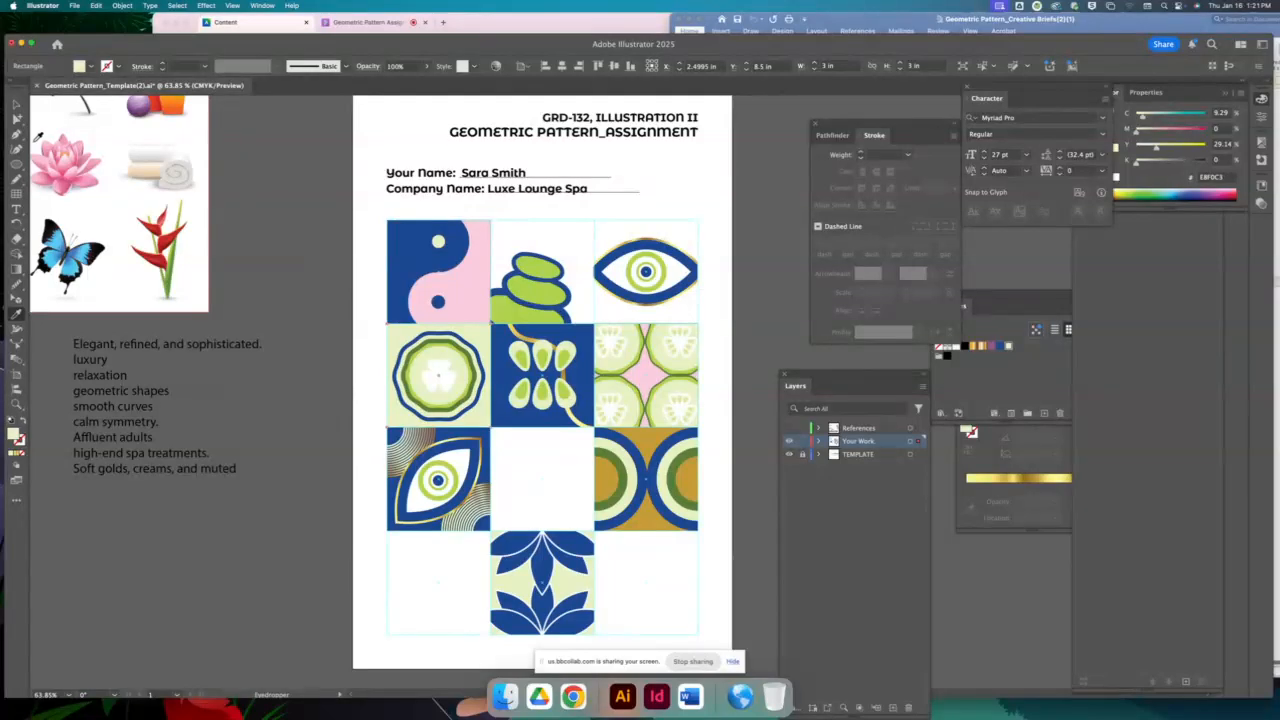
key("a")
left_click(630, 486)
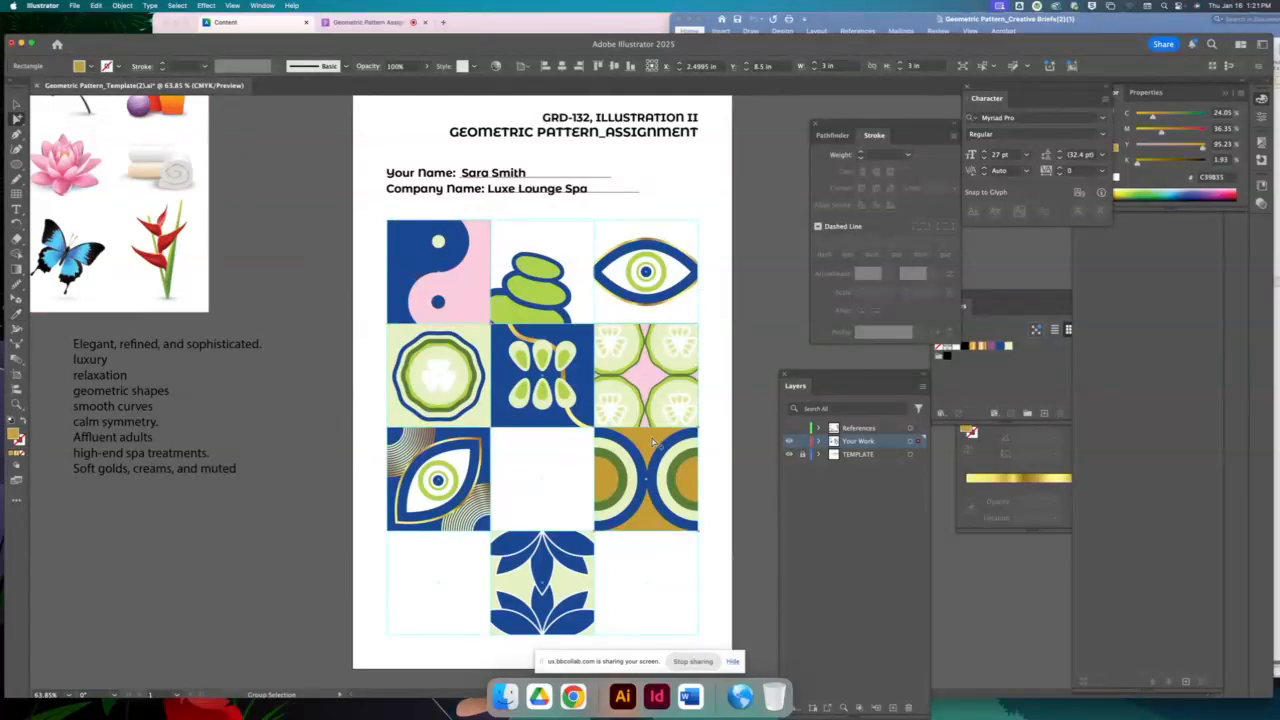
key("i")
left_click(645, 374)
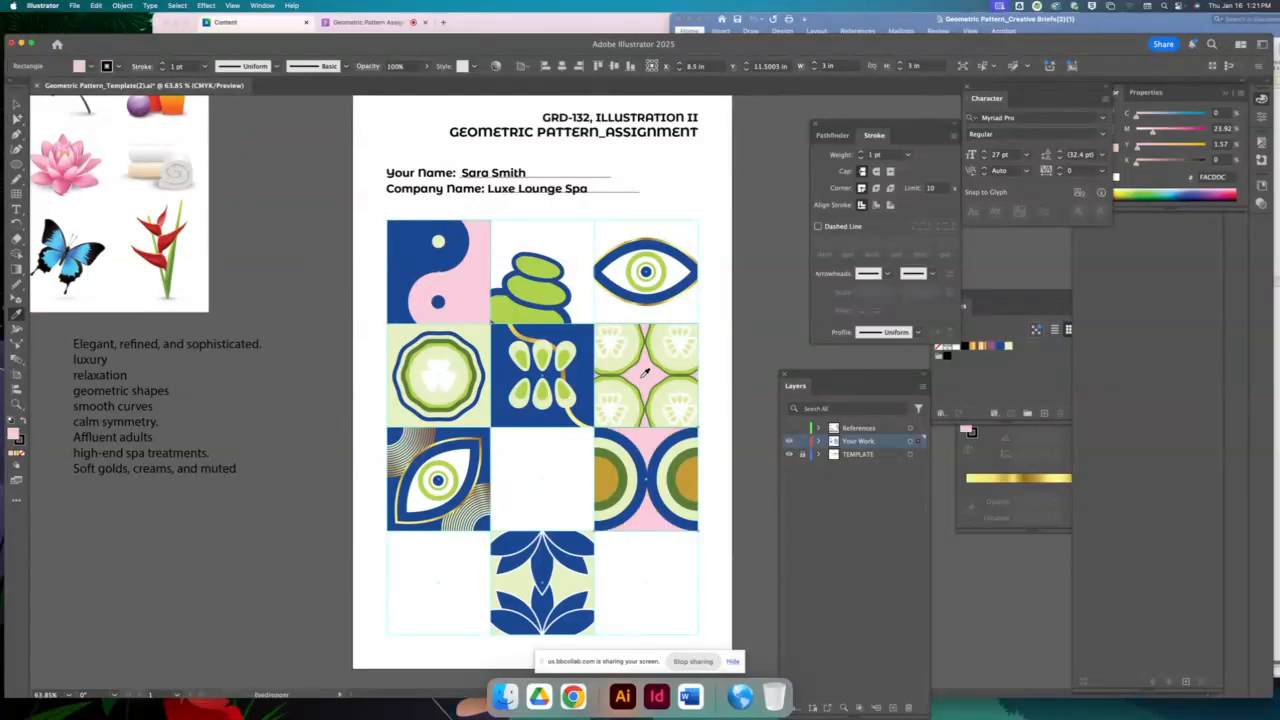
key("super+z")
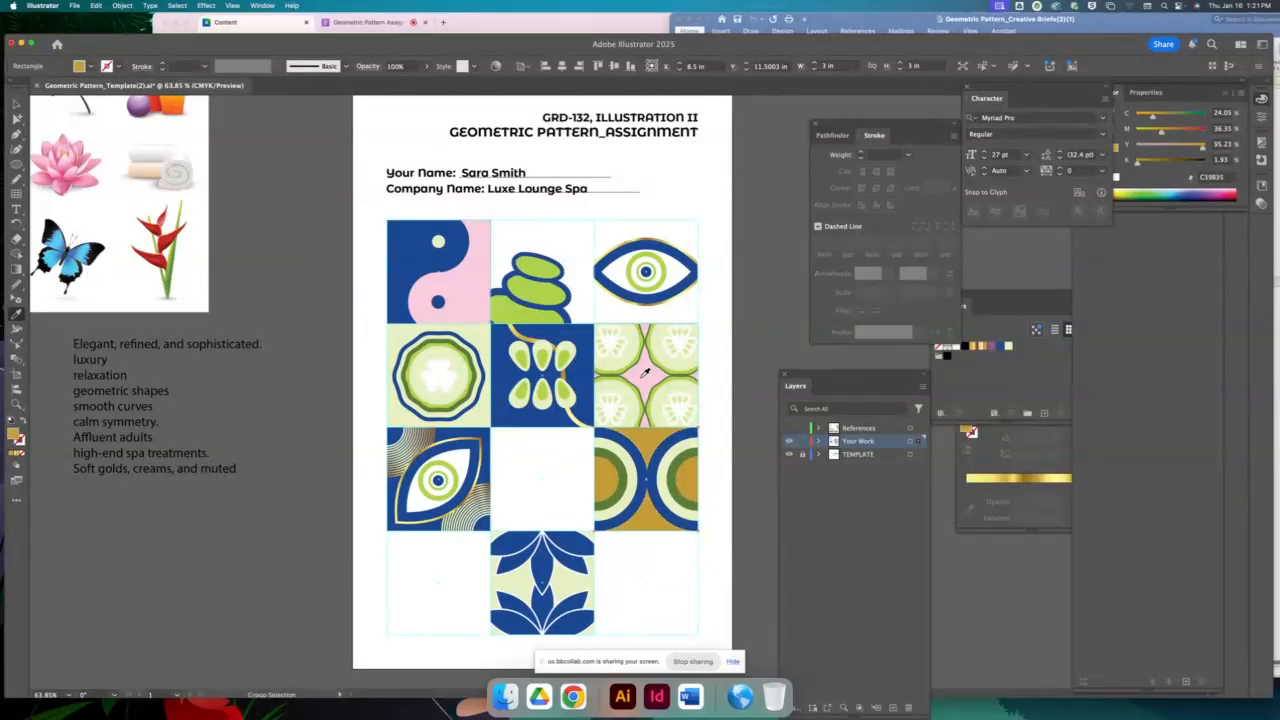
Recolour the blue background of the diagonal eye square with the pink from the yin-yang square
left_click(16, 118)
left_click(489, 437)
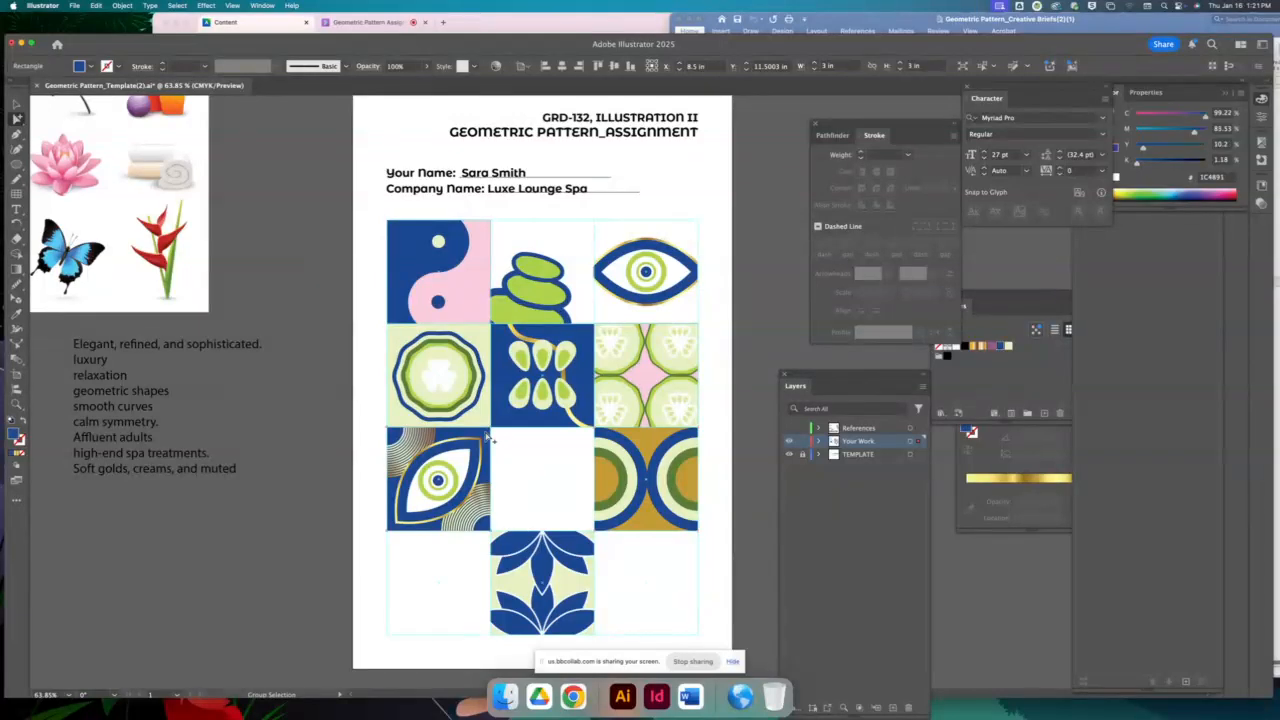
key("i")
left_click(483, 272)
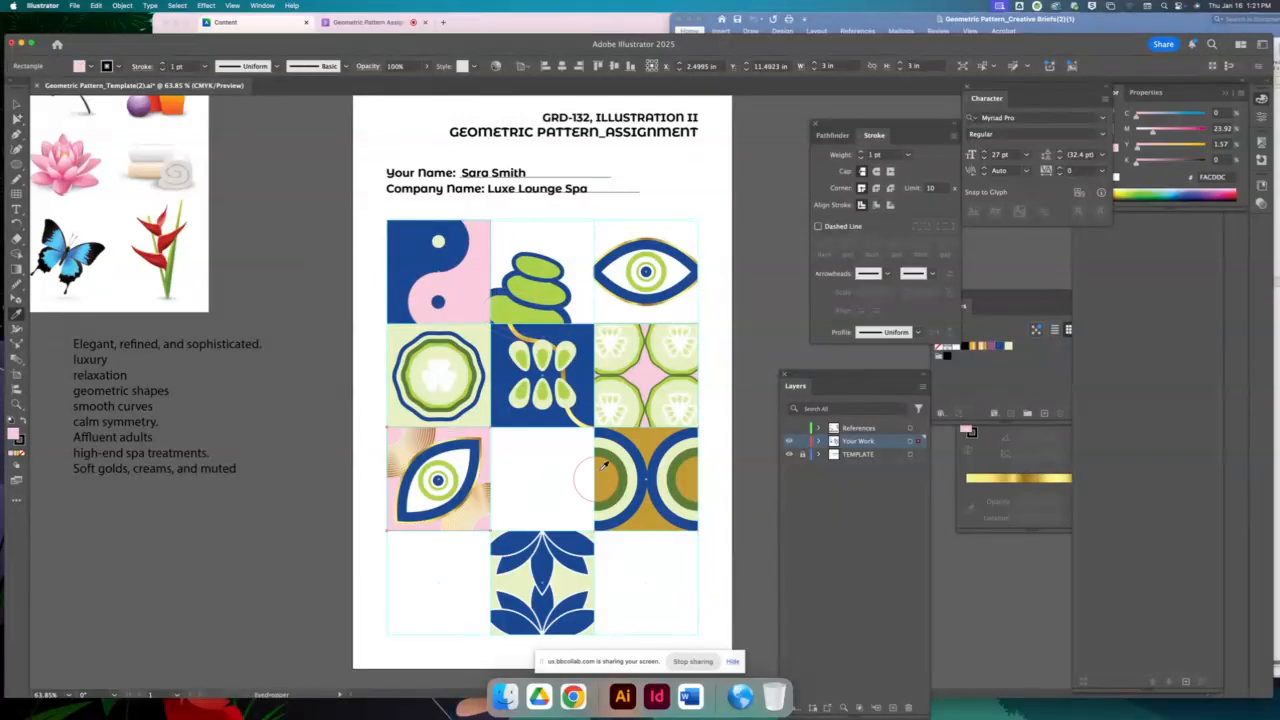
Recolour both gold inner circles in the concentric circles square with the sampled pink and deselect them
left_click(16, 118)
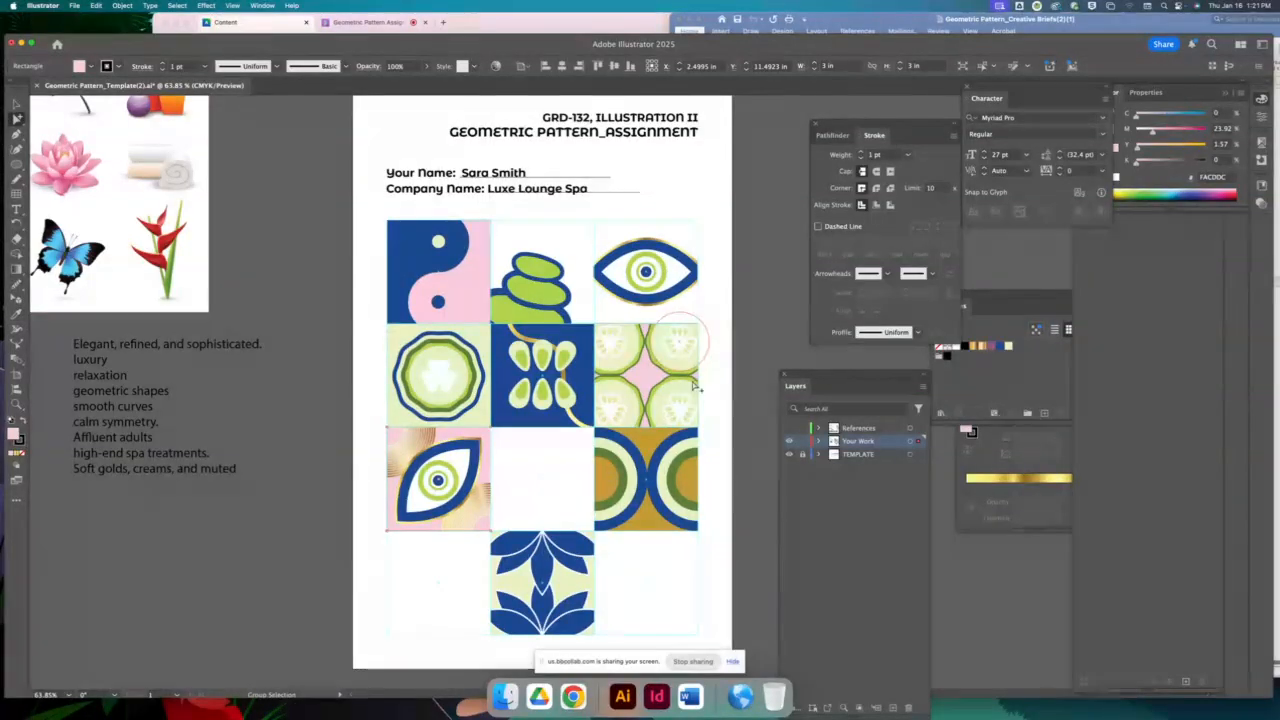
left_click(680, 493)
left_click(680, 493, "shift")
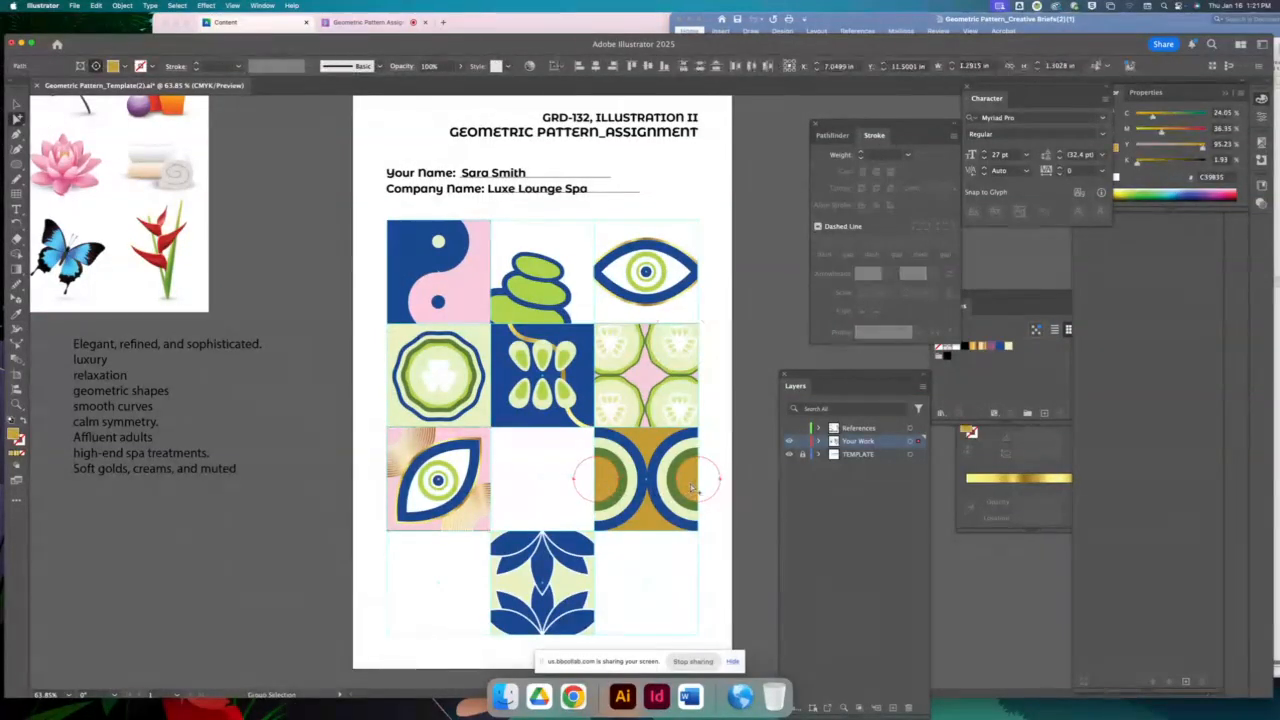
key("i")
left_click(456, 430)
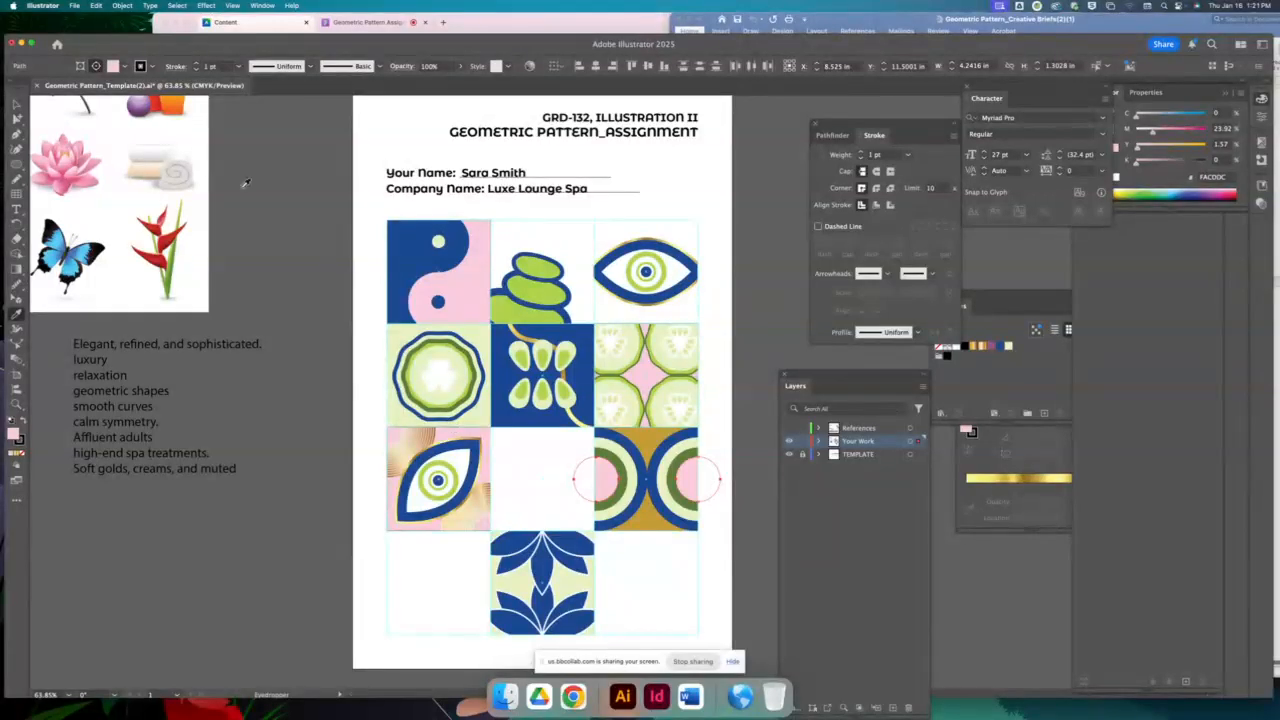
left_click(16, 104)
left_click(316, 194)
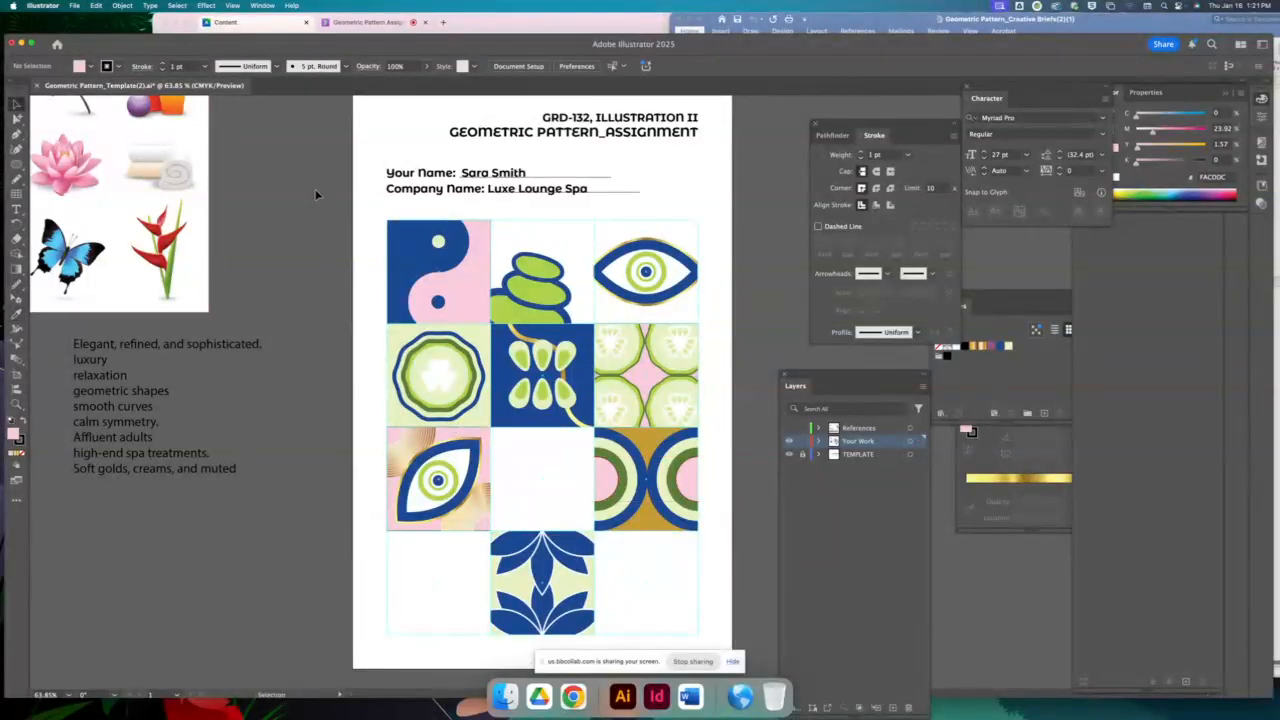
Remove the black stroke from the pink half of the yin-yang square
left_click_drag(593, 264, 677, 263)
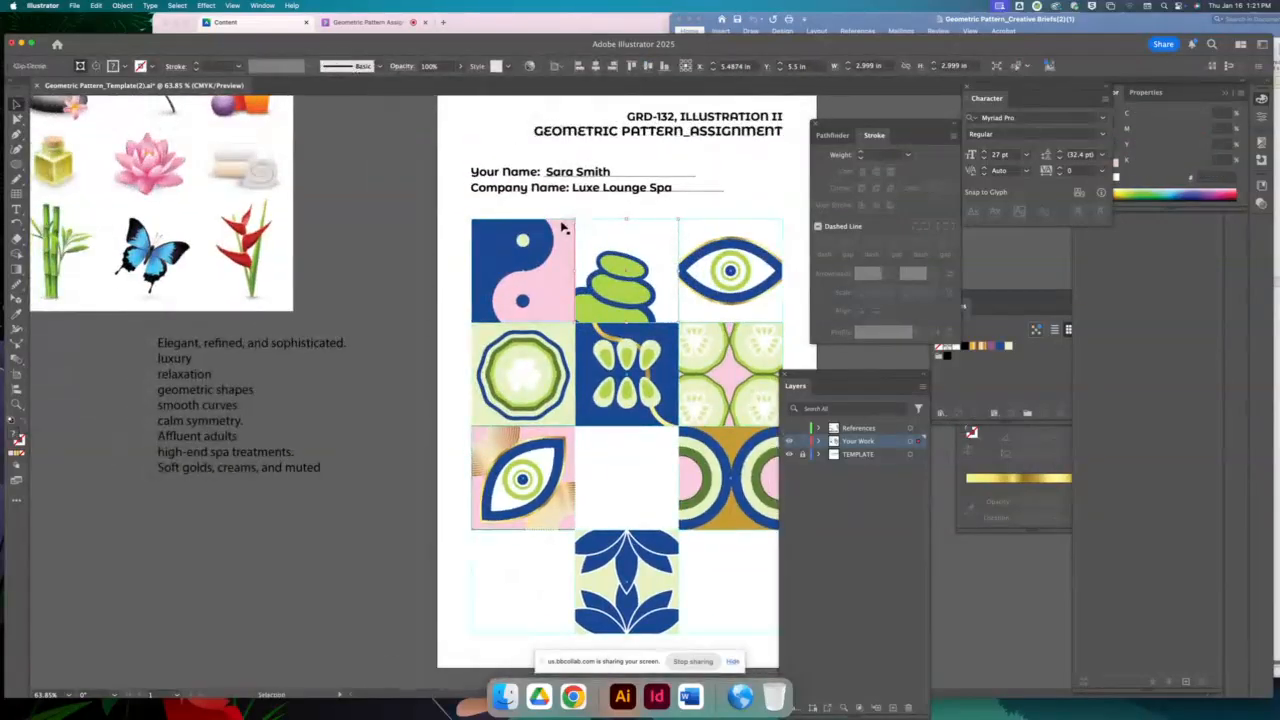
left_click(563, 228)
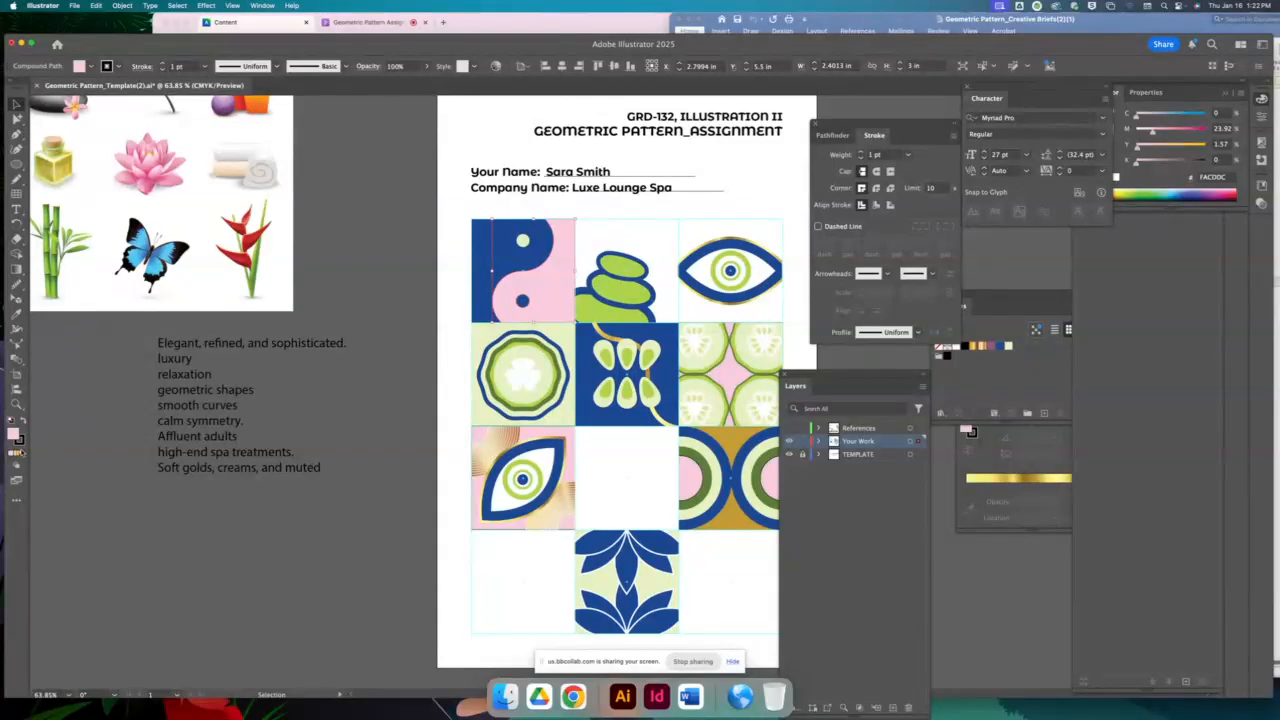
left_click(21, 442)
left_click(60, 459)
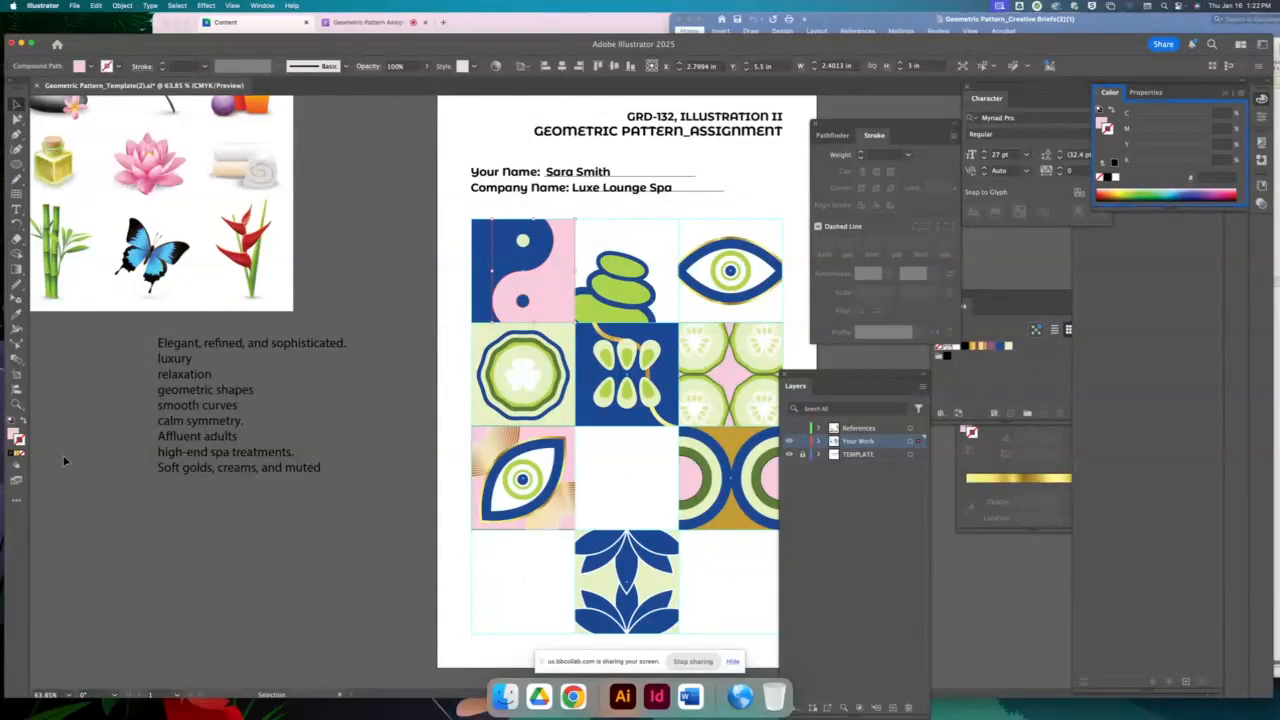
Remove the strokes from the whole diagonal eye square group and deselect it
scroll(300, 505, "down", 3)
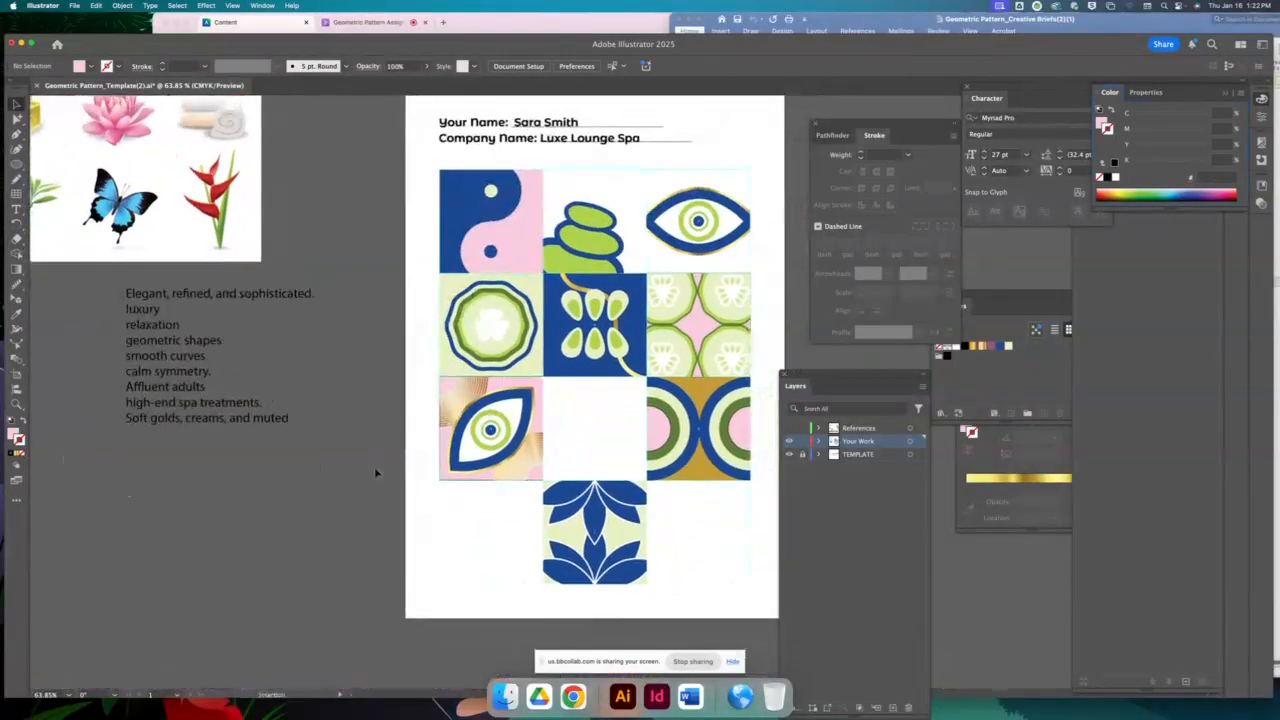
left_click(447, 486)
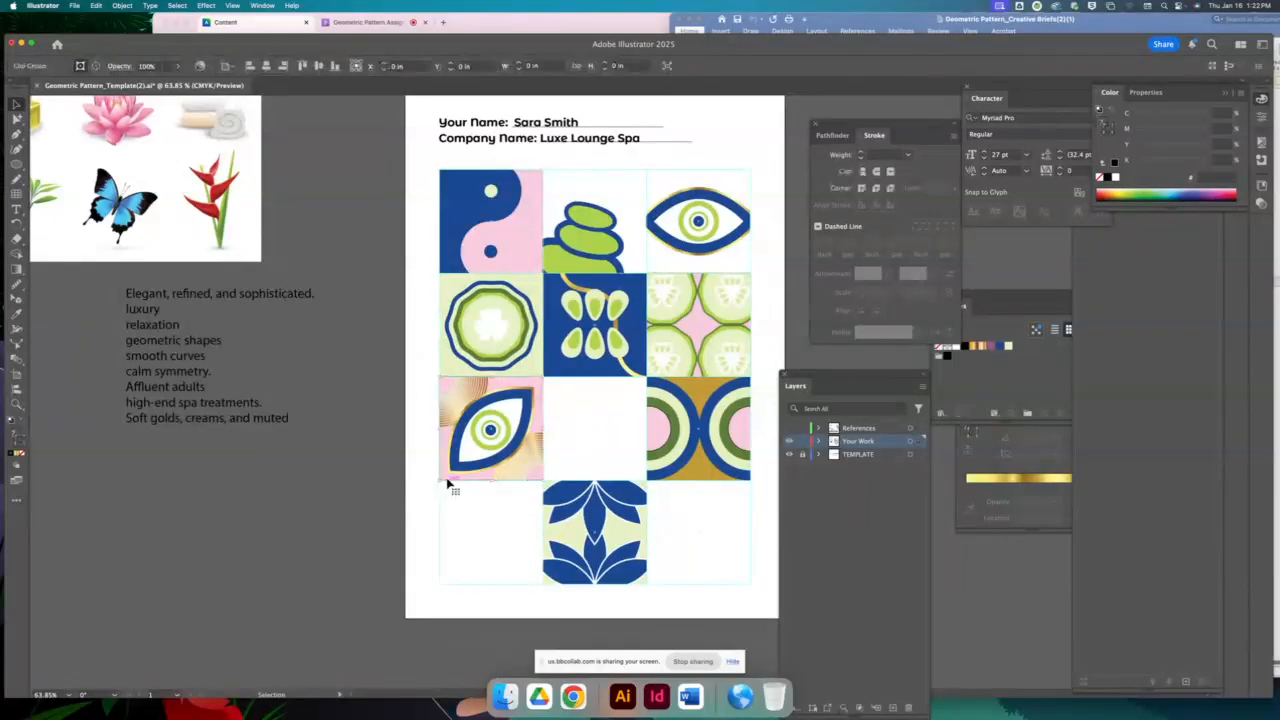
left_click(22, 454)
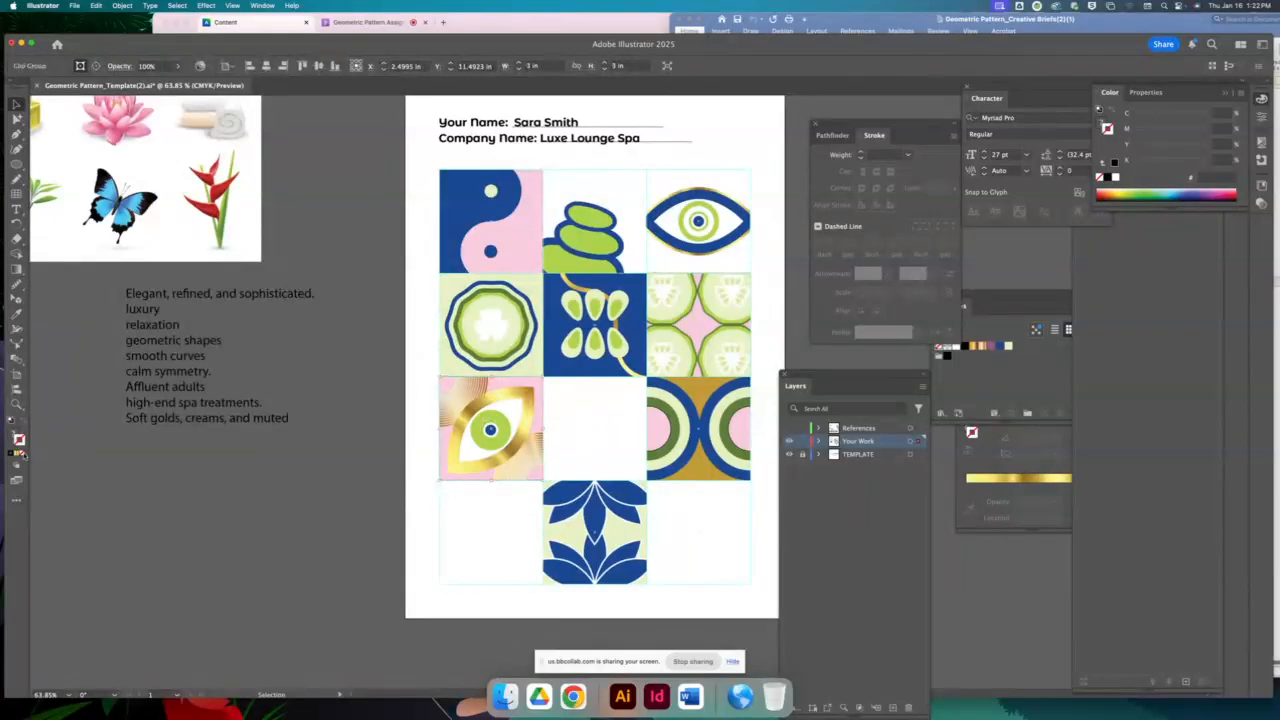
left_click(140, 470)
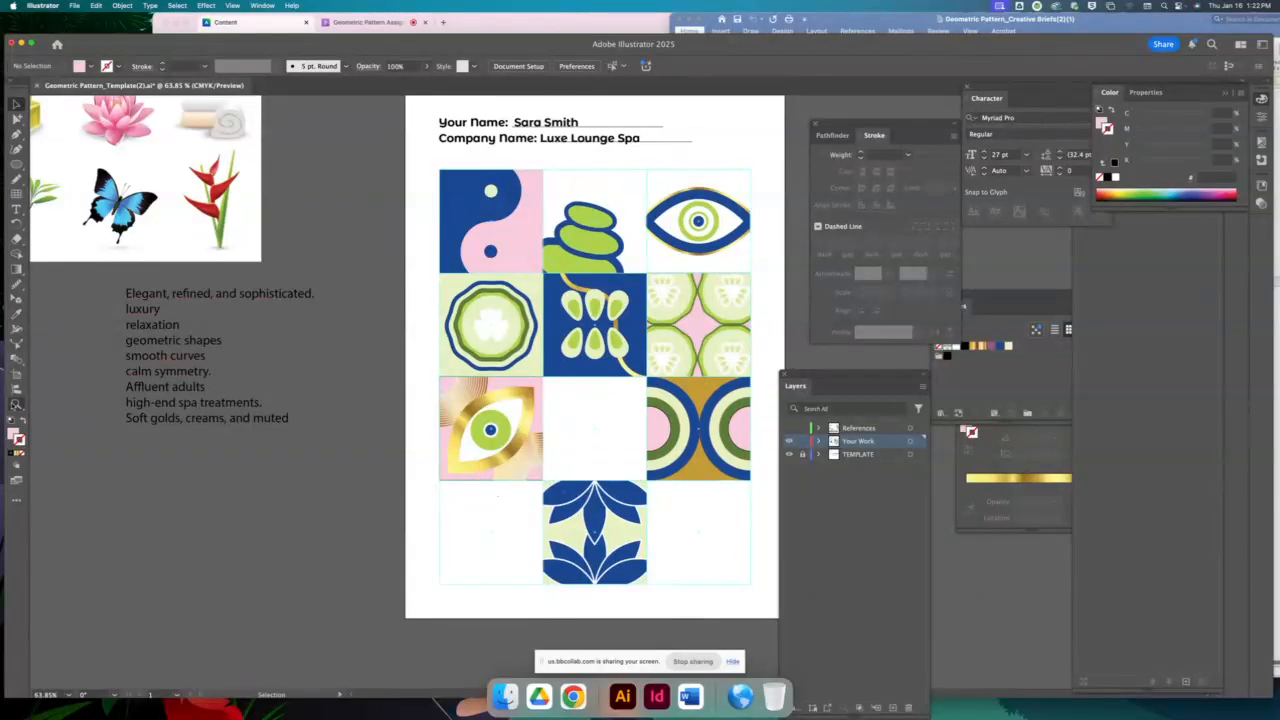
Undo the stroke removals and all pink recolouring until the squares have their original blue, green and gold colours
left_click(16, 404)
left_click(16, 118)
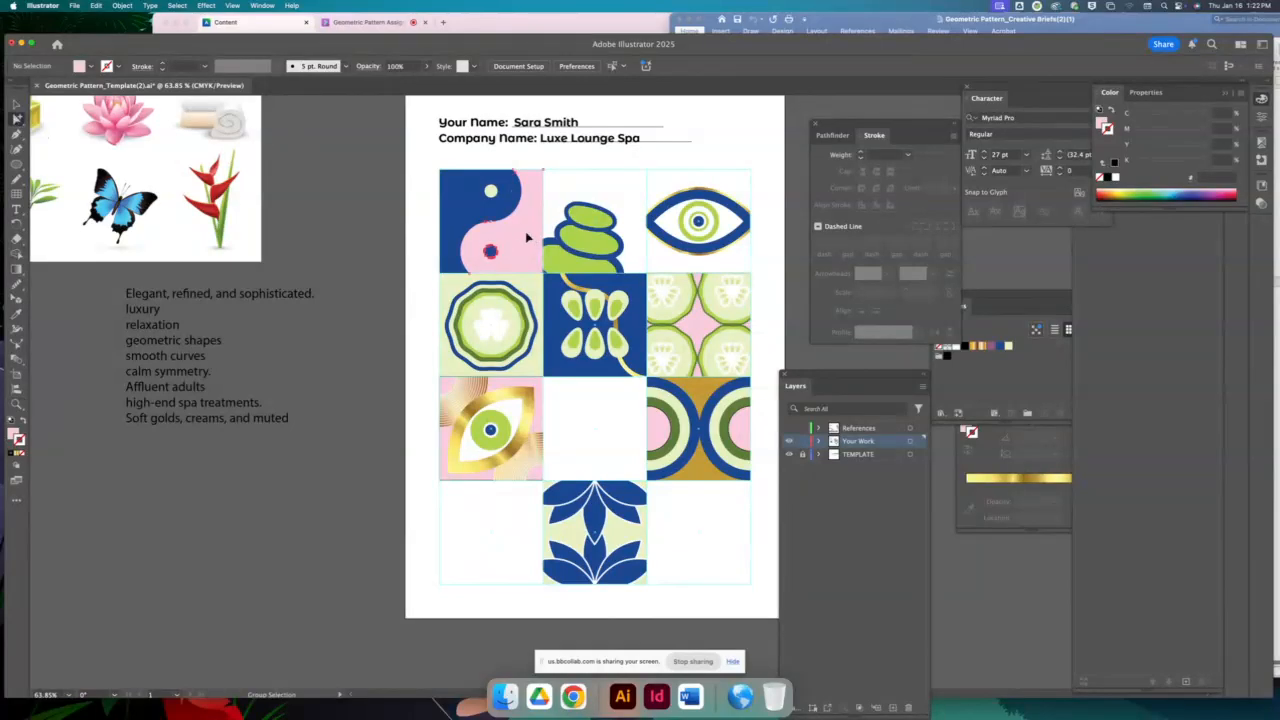
left_click(527, 237)
key("super+z")
key("super+z")
key("super+z")
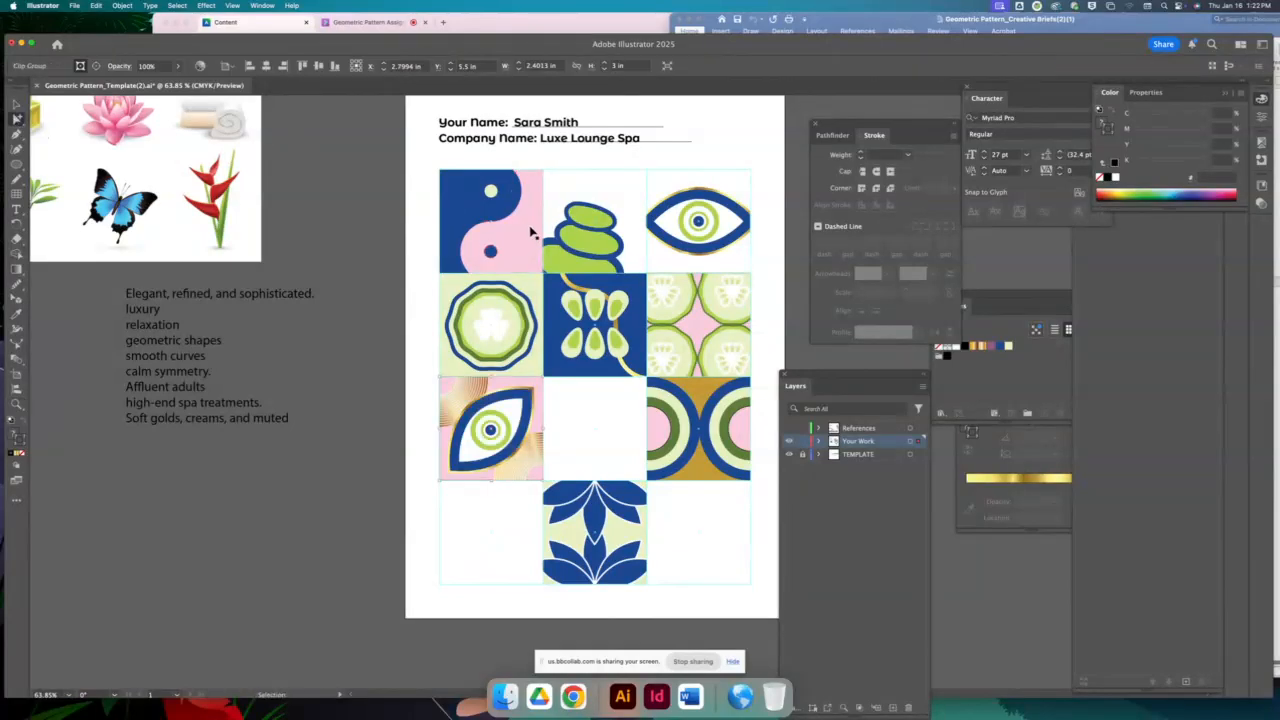
key("super+z")
key("super+z")
key("super+z")
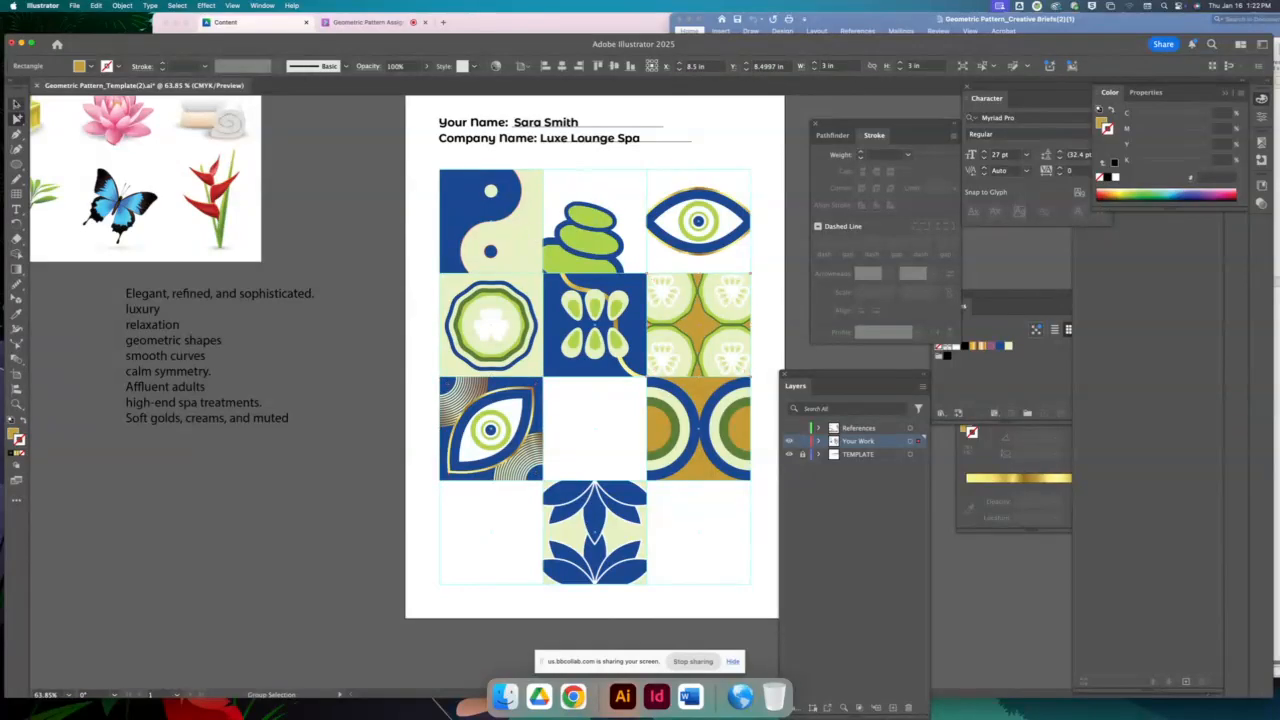
Make the References layer visible again after checking the spa treatment image and the pattern squares
left_click(16, 104)
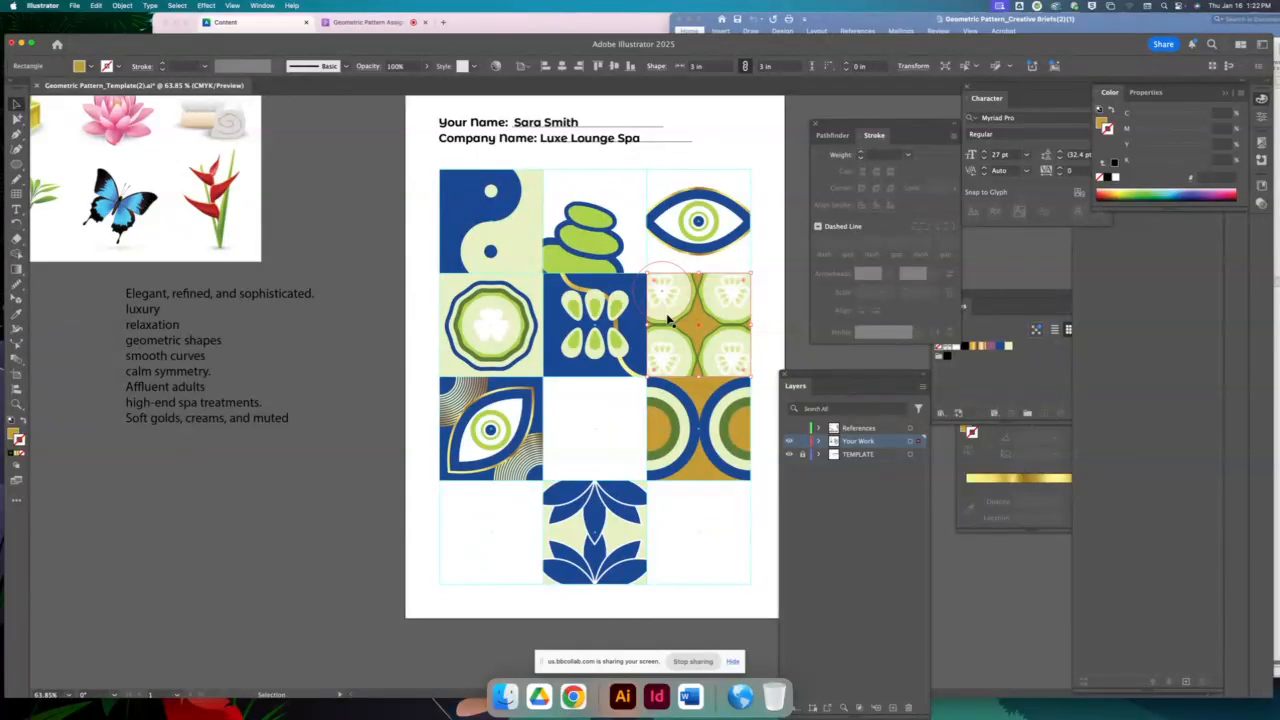
left_click_drag(580, 322, 675, 440)
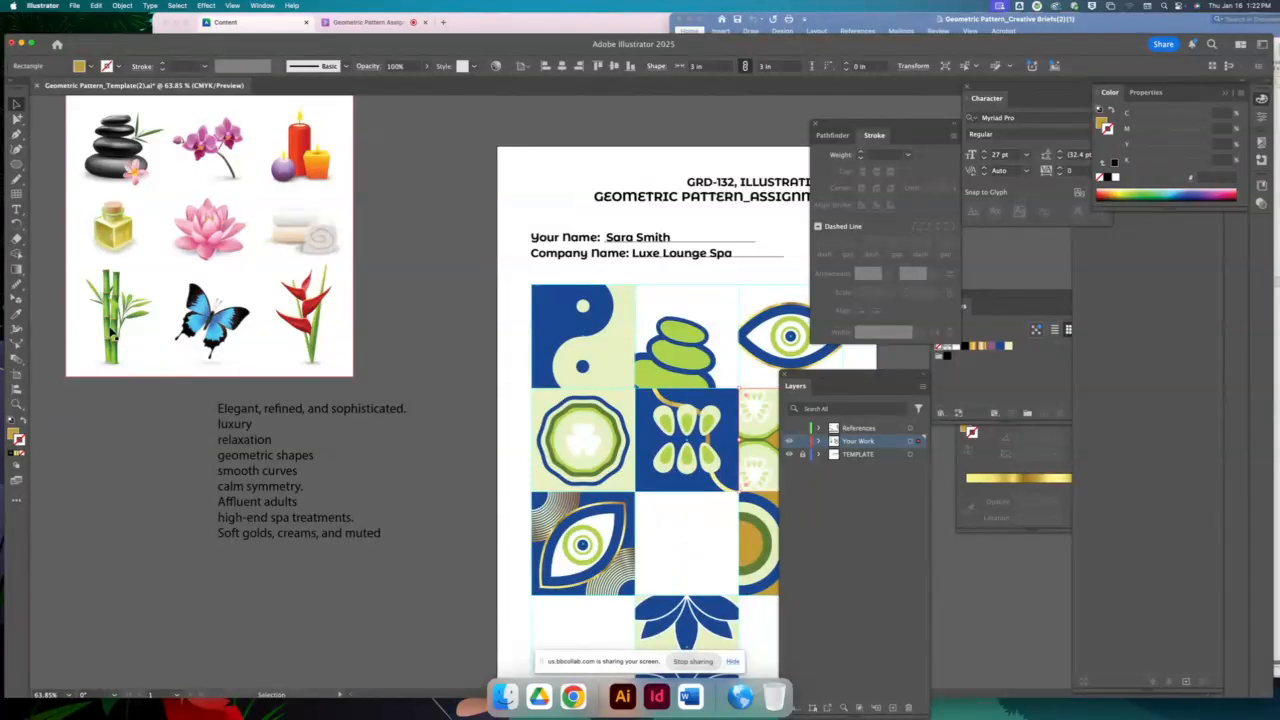
scroll(298, 274, "right", 10)
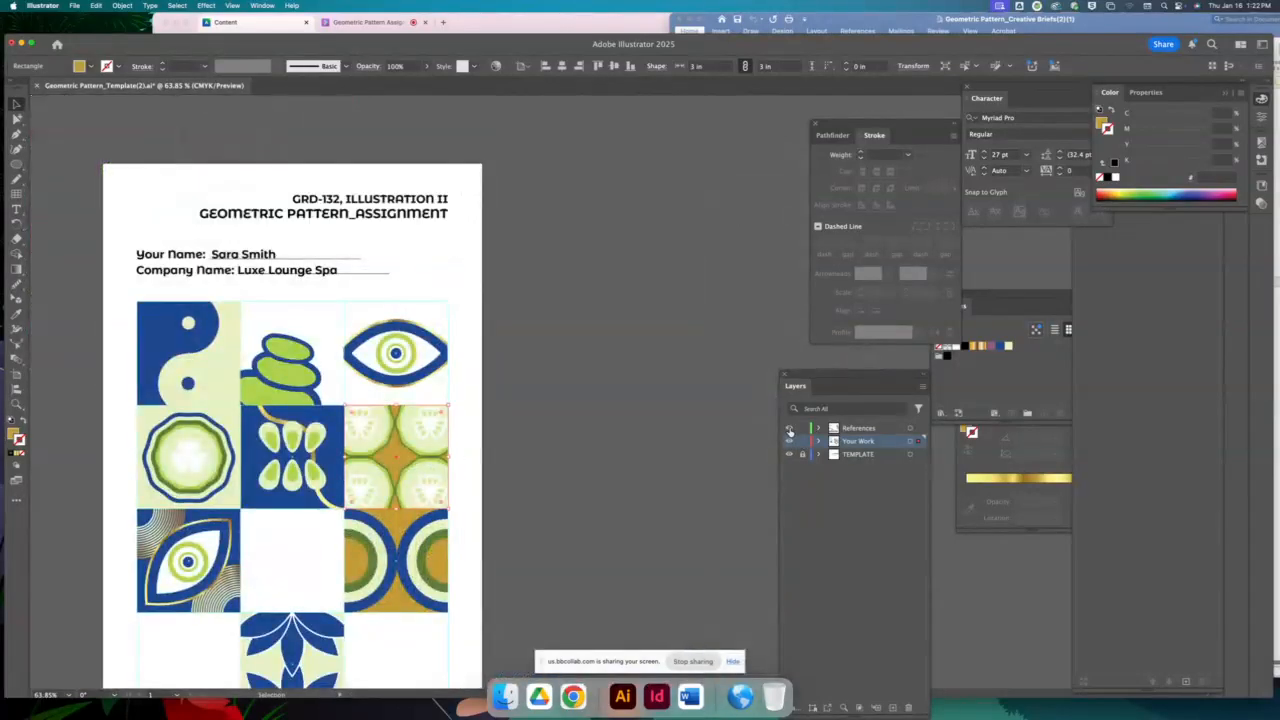
Show the References layer and move the blue droplet arc into the empty middle square of the third row
left_click(790, 429)
left_click(597, 400)
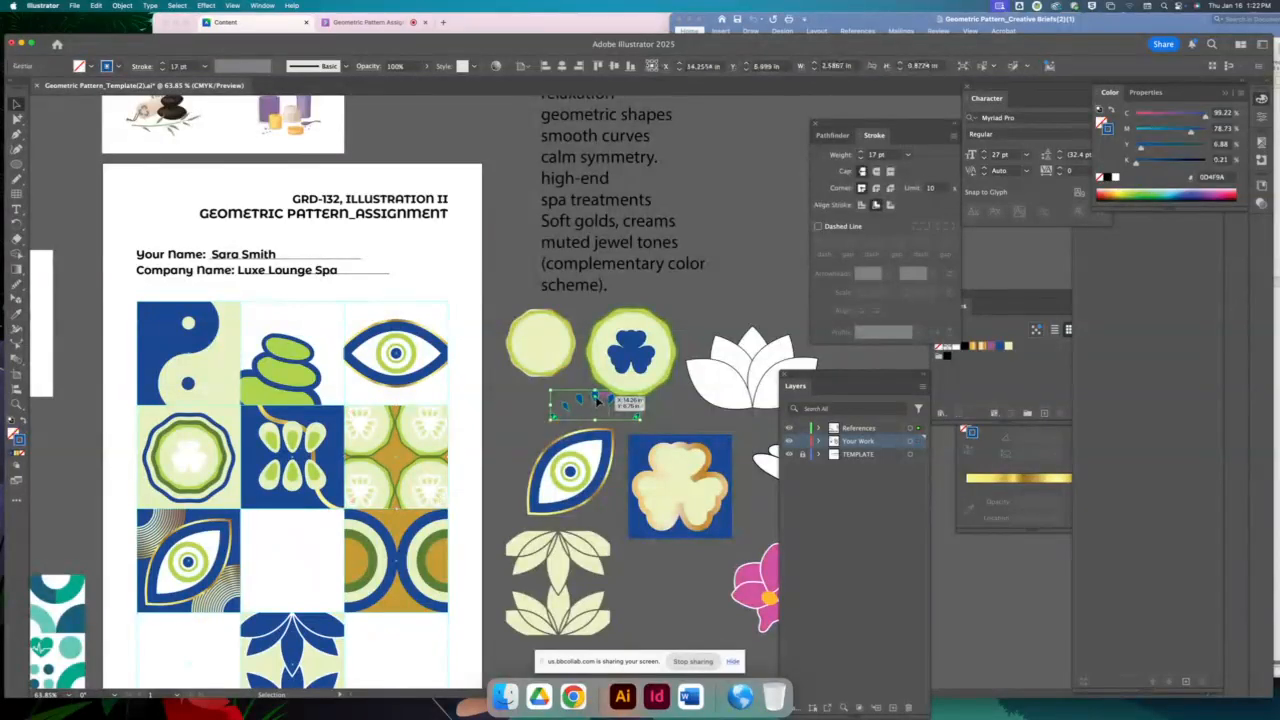
left_click_drag(597, 400, 293, 527)
scroll(477, 380, "down", 5)
scroll(477, 380, "left", 2)
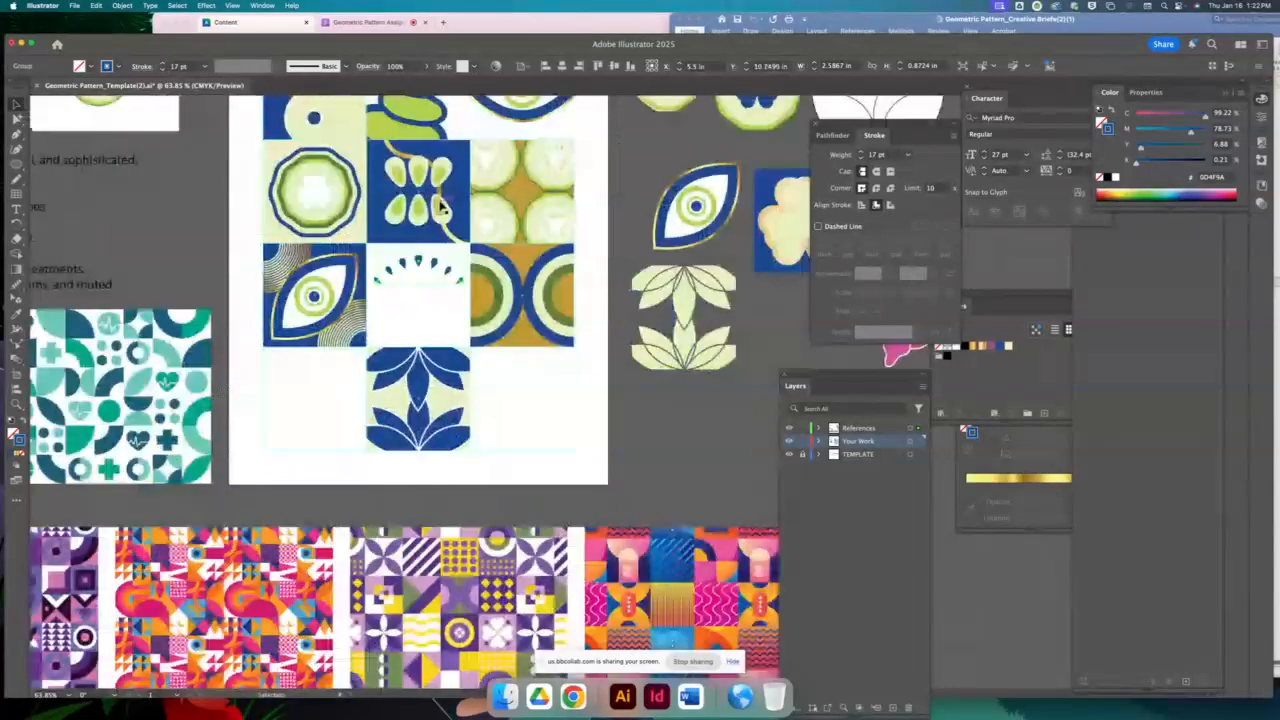
left_click(459, 280)
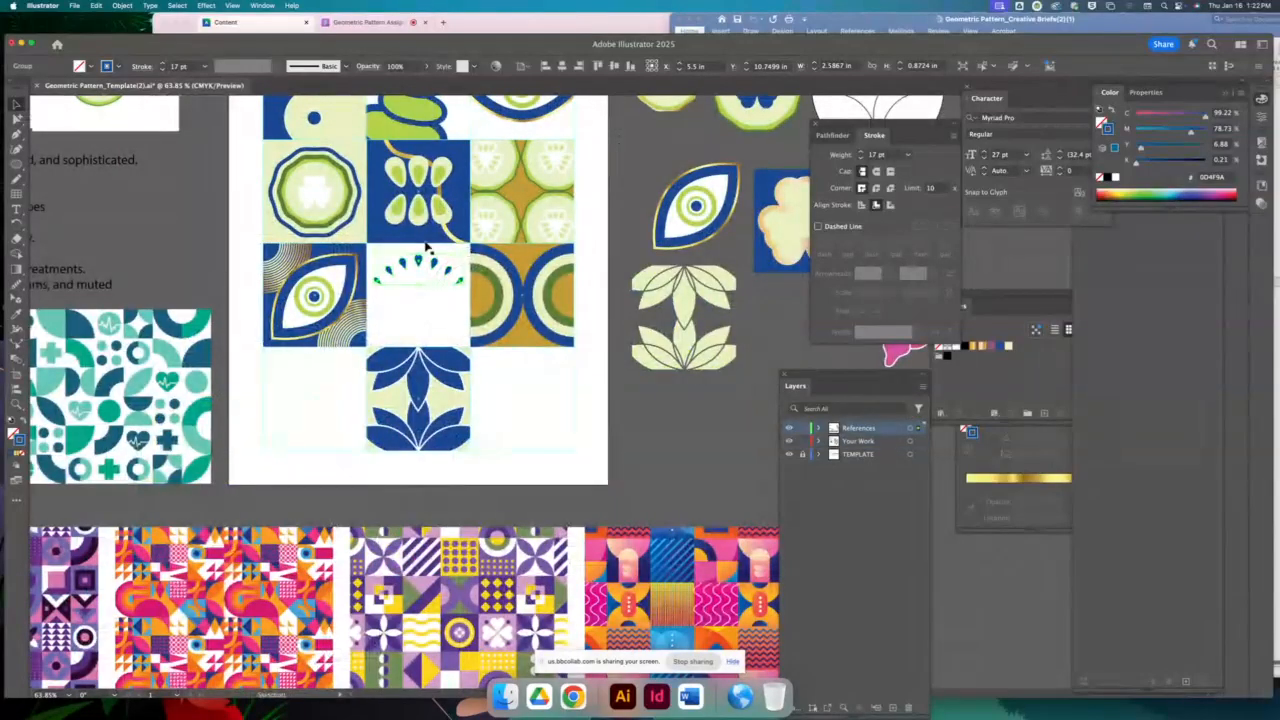
Duplicate the double-circle square beside the artboard, release the copy's clipping mask and separate its two concentric circles
left_click(507, 330)
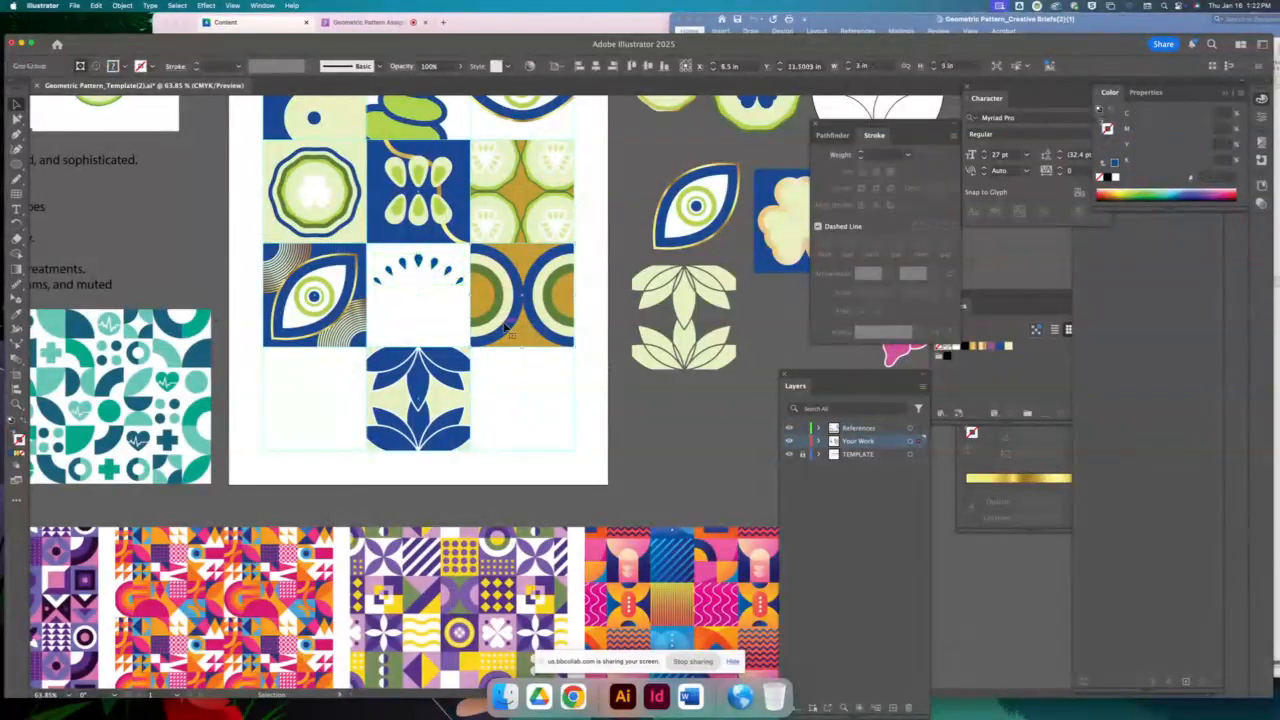
left_click_drag(507, 330, 665, 462, "alt")
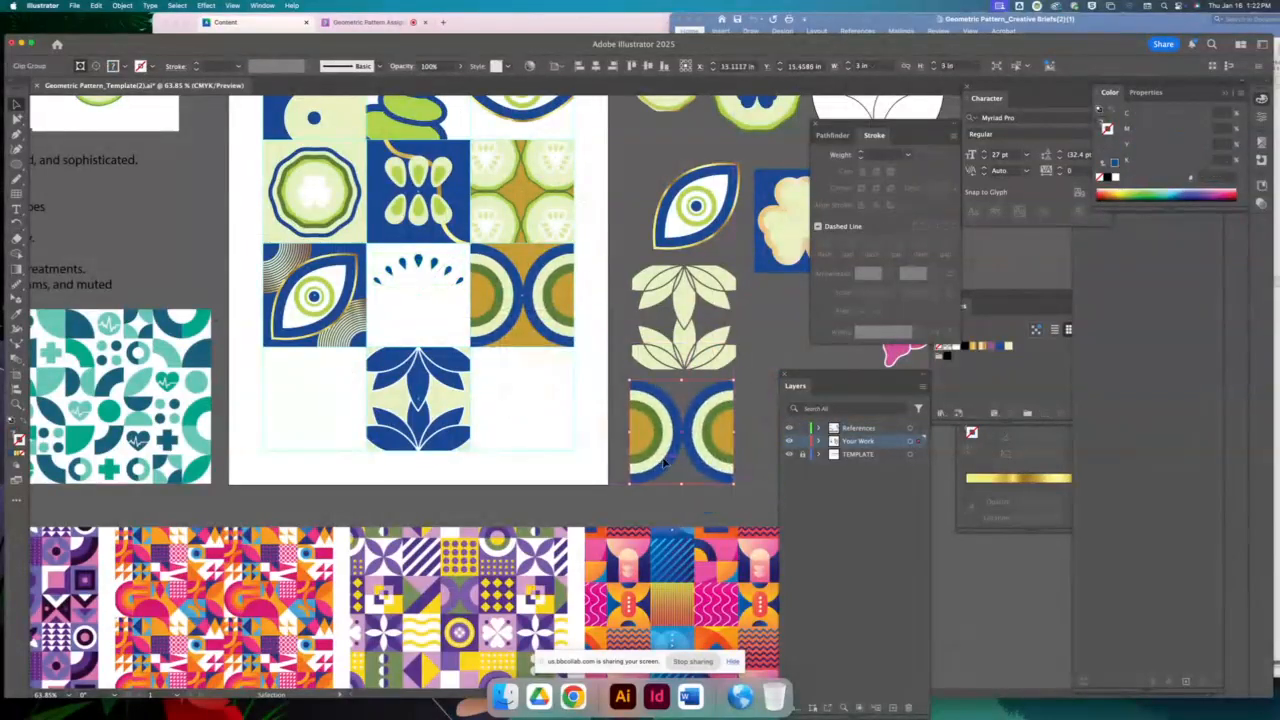
right_click(665, 462)
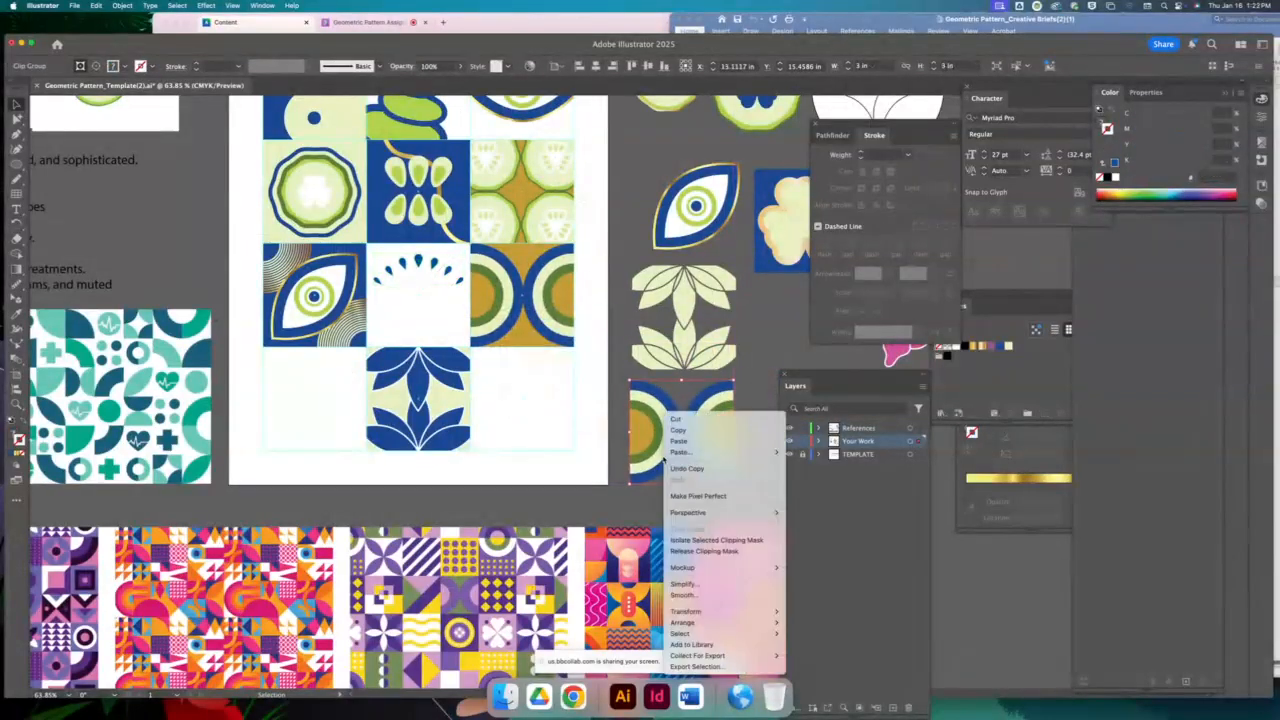
left_click(700, 551)
left_click(772, 365)
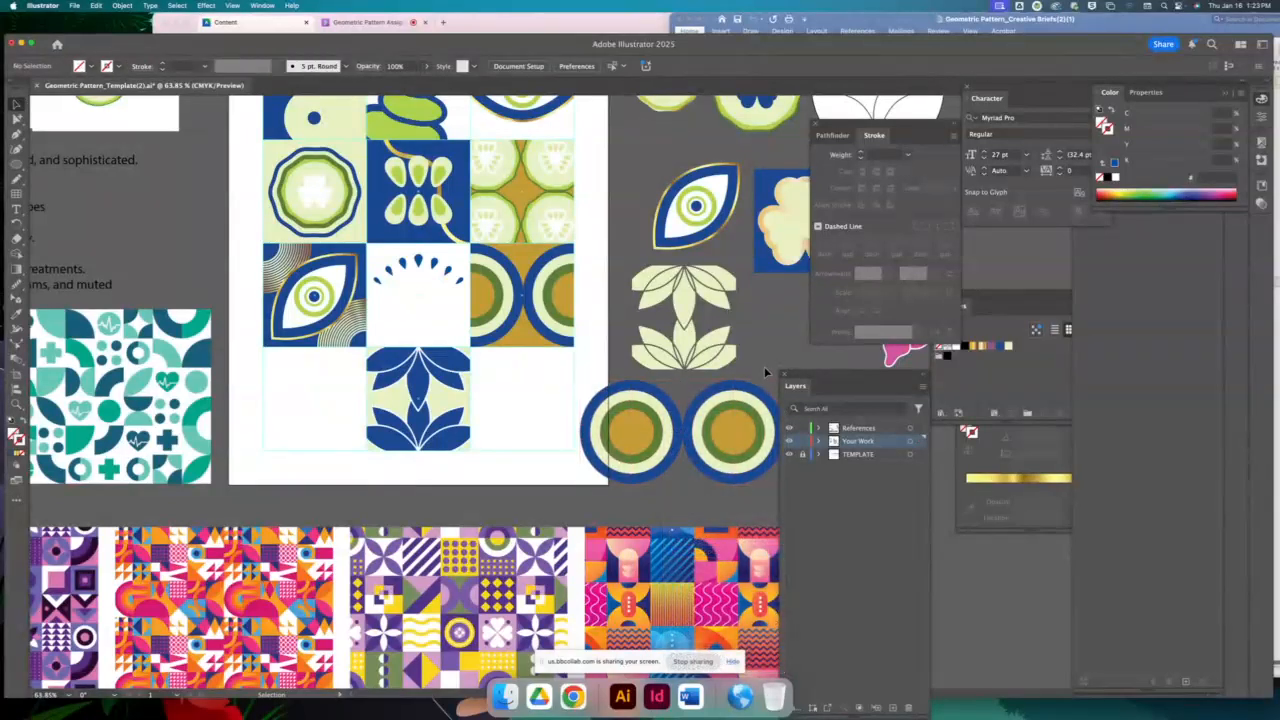
left_click(753, 443)
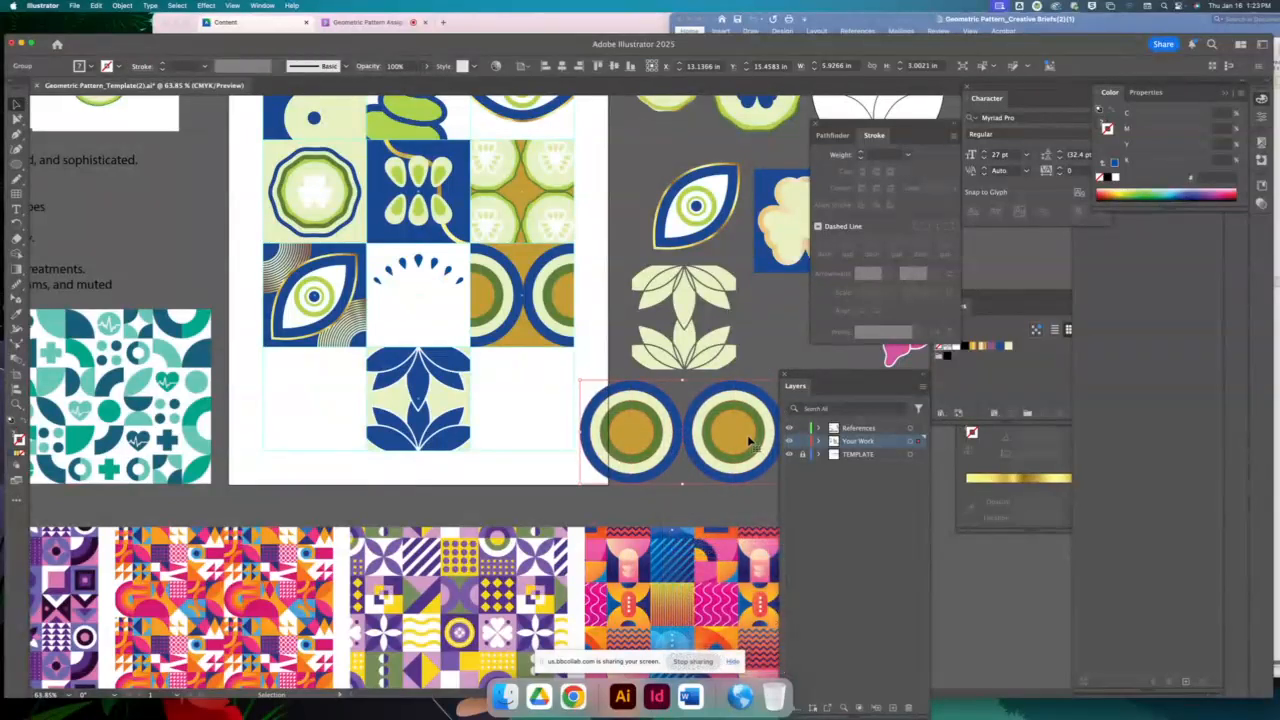
left_click(768, 364)
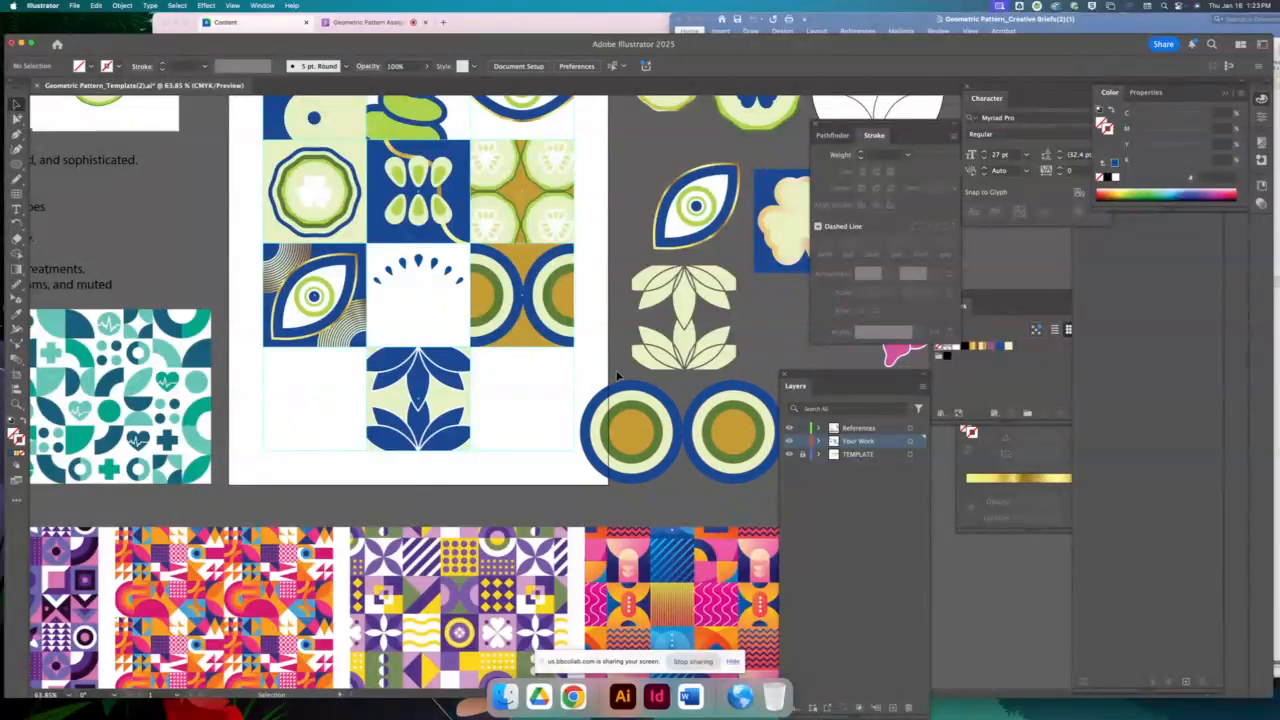
Place the first separated concentric circle beneath the droplet arc and put a grouped copy of the motif in the last row's first square
left_click(624, 418)
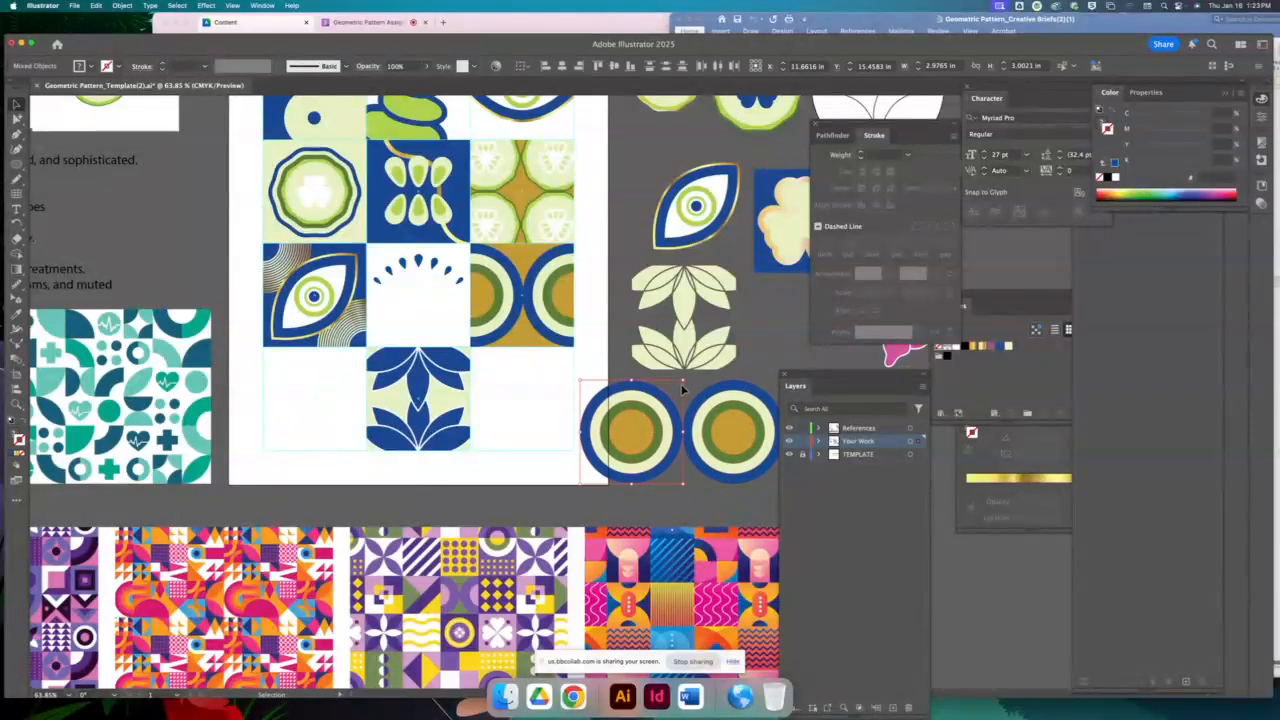
left_click_drag(651, 434, 428, 304)
left_click(427, 260)
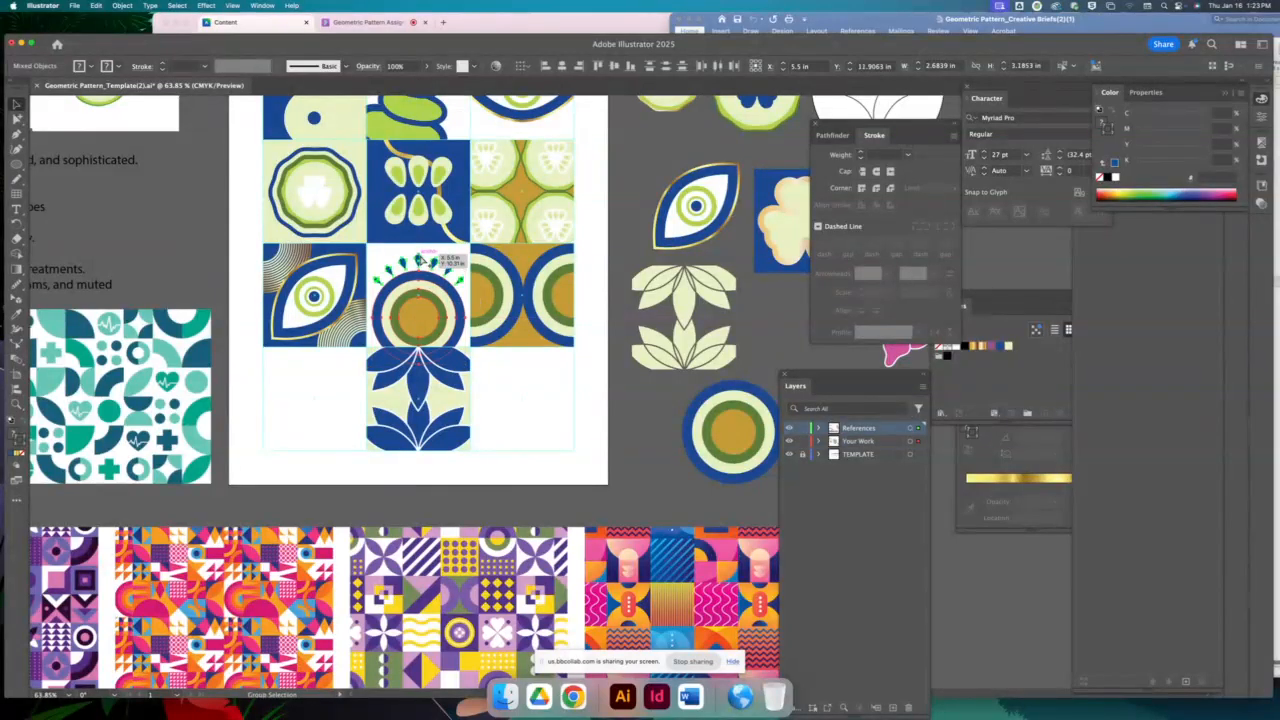
left_click_drag(427, 262, 313, 365)
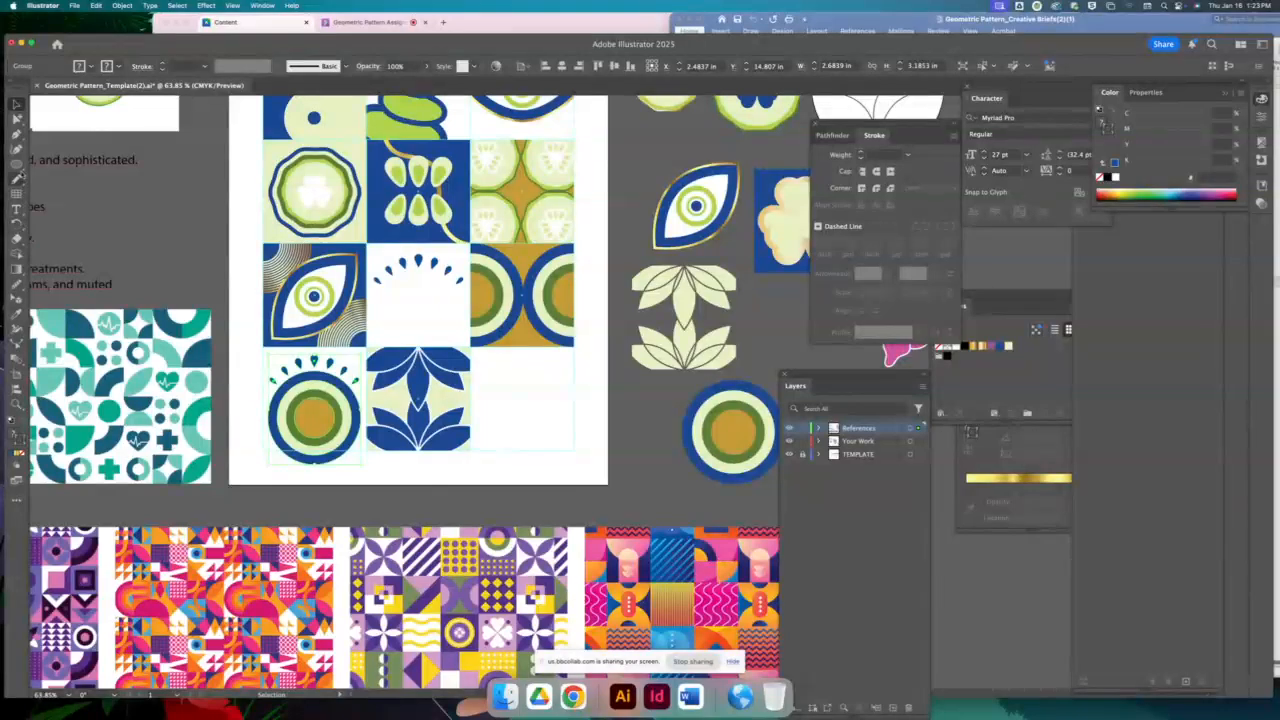
Create a rectangle 3 in wide and 3 in high
left_click(17, 164)
left_click_drag(17, 164, 48, 168)
left_click(160, 205)
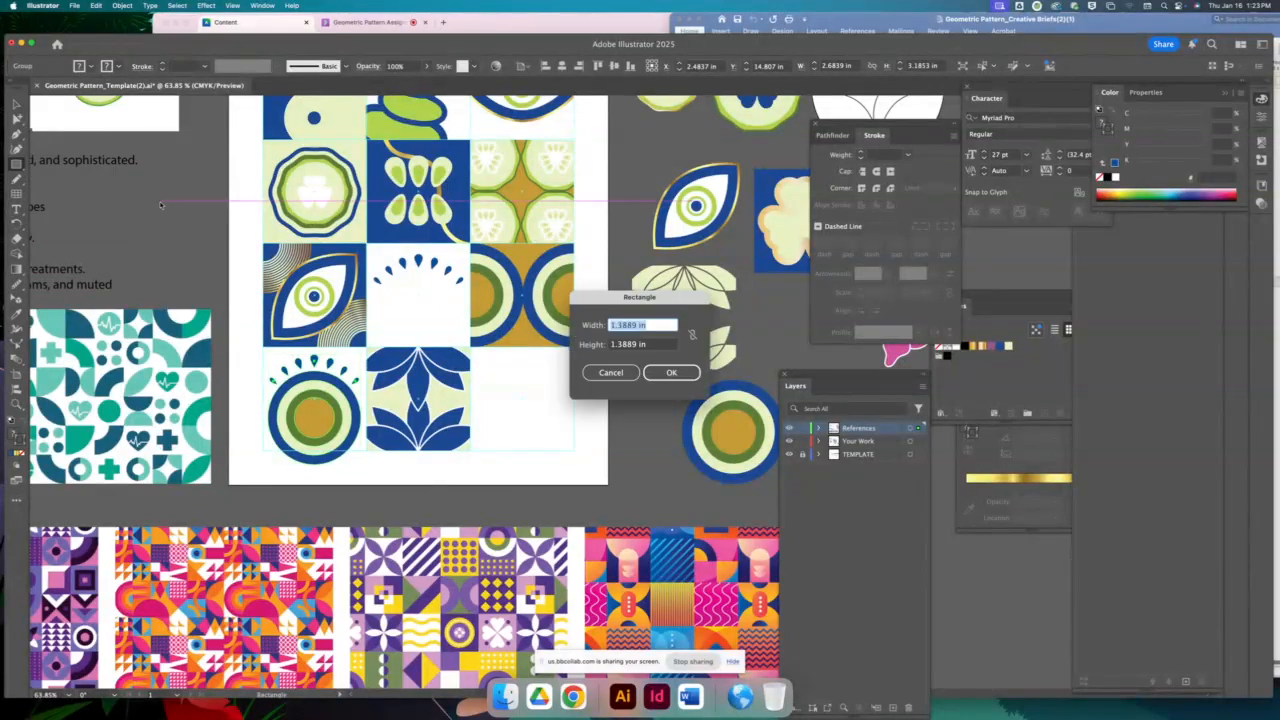
type("3")
key("Tab")
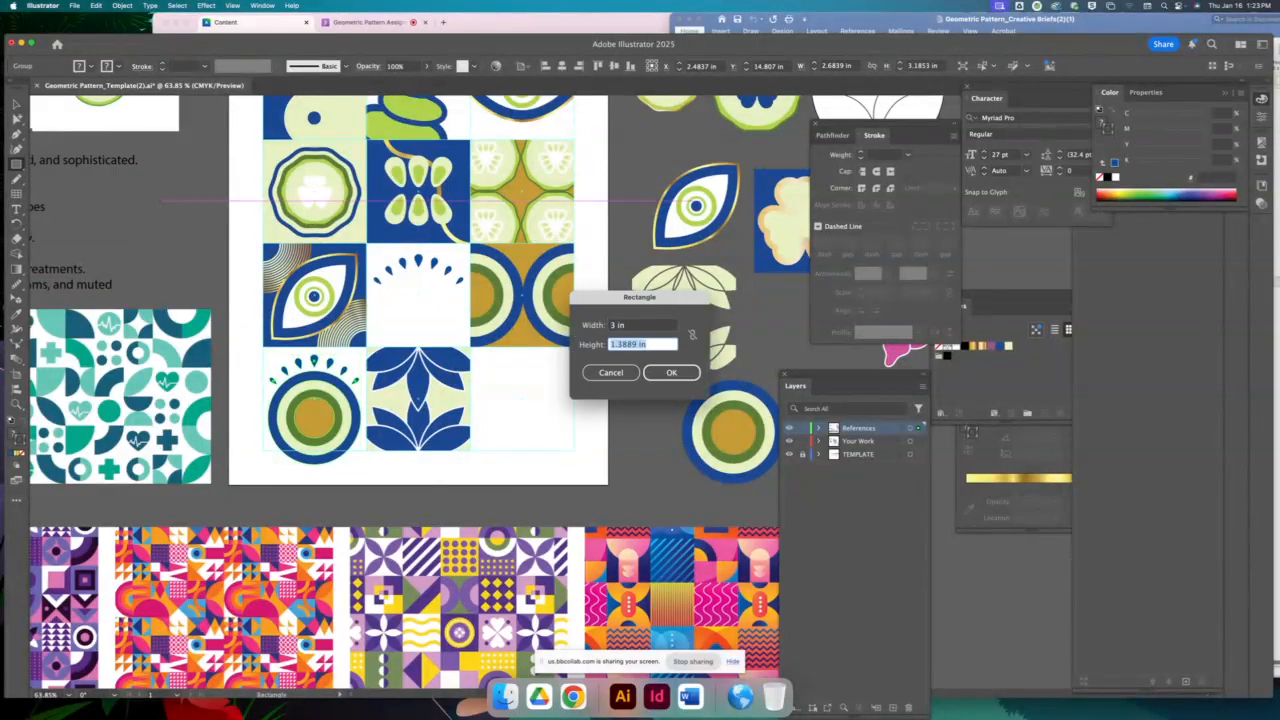
type("3")
key("Return")
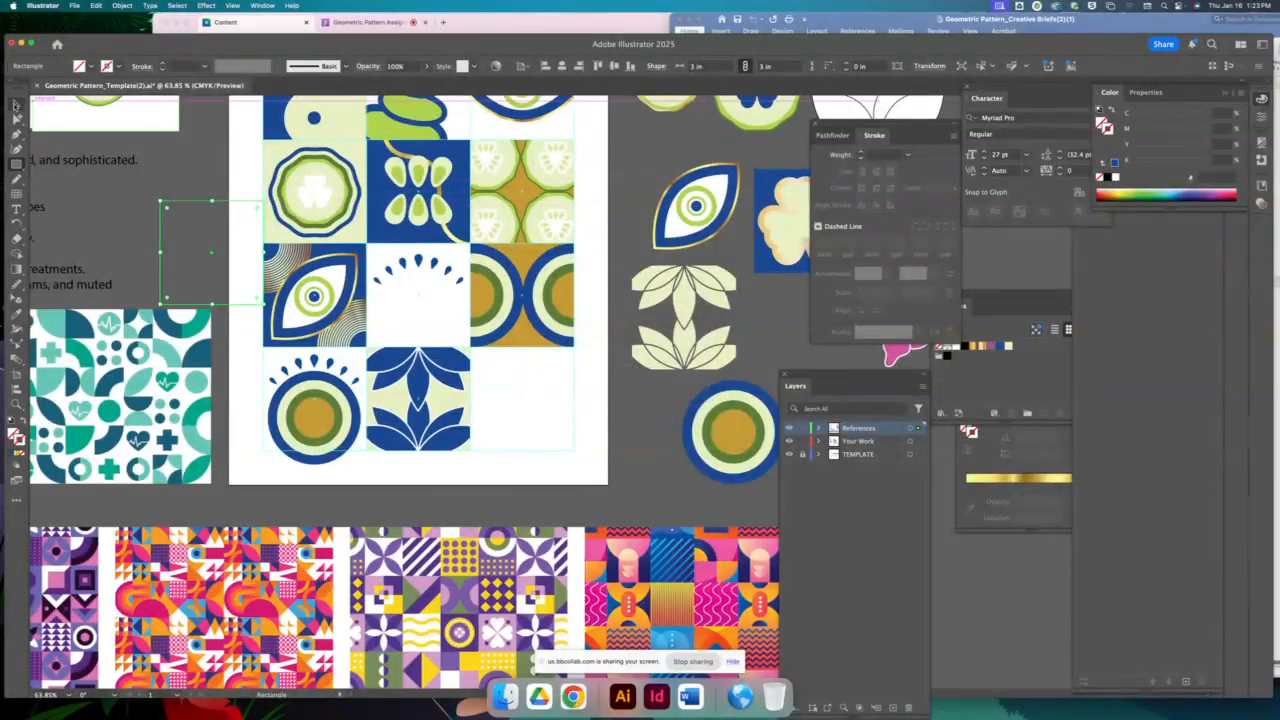
Align the 3 in square to the grid cell over the droplet-and-circle motif, with no fill and a 1 pt black stroke
left_click(16, 104)
left_click_drag(199, 205, 297, 346)
key("super+=")
key("super+=")
key("super+=")
key("super+=")
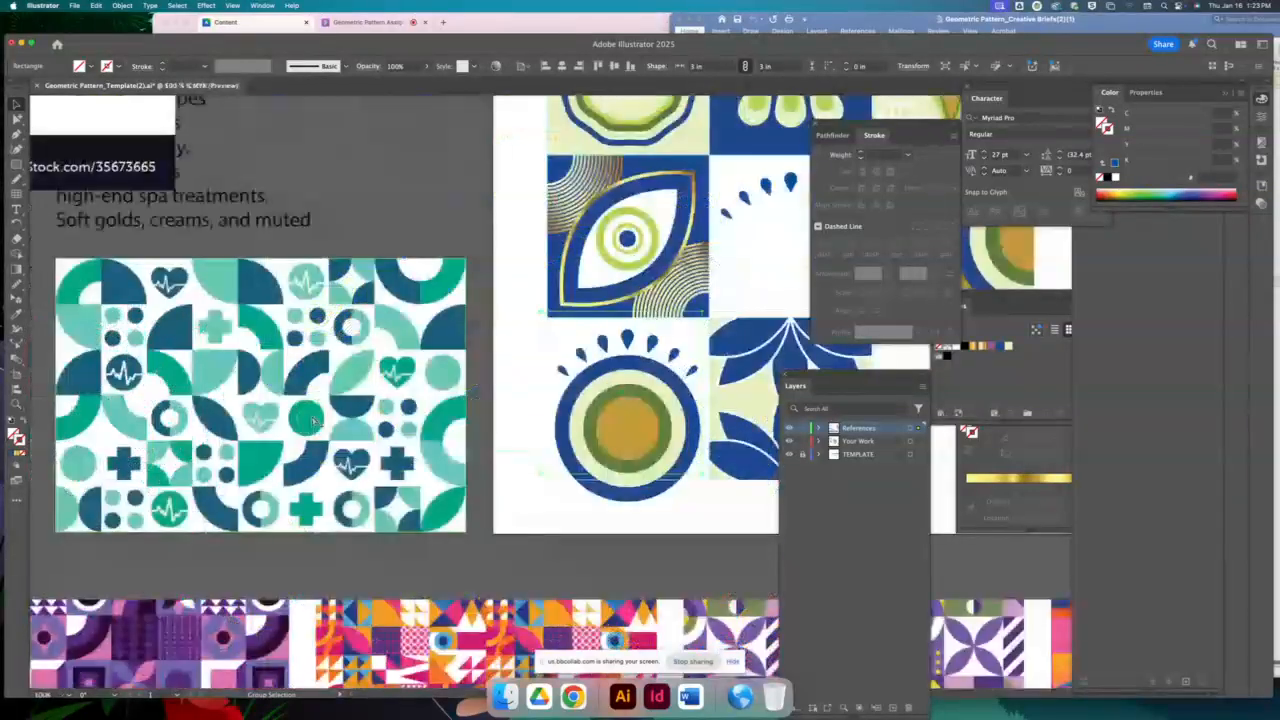
left_click_drag(528, 278, 346, 255)
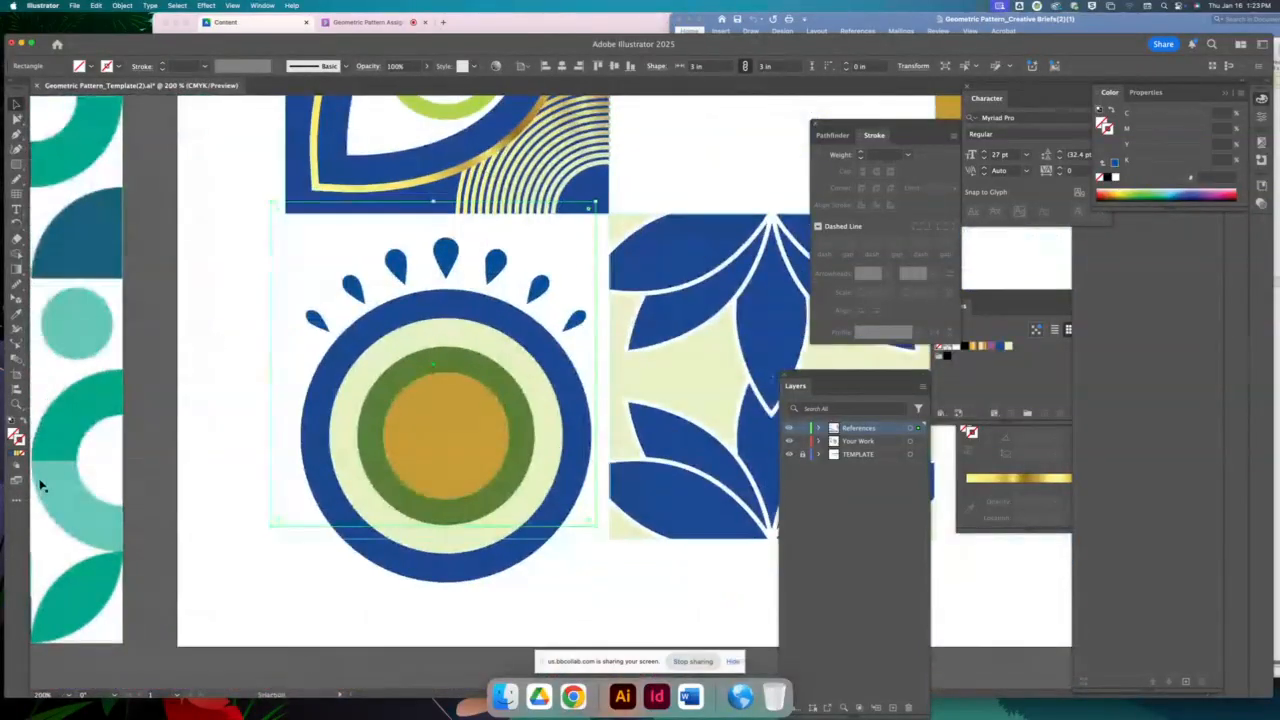
left_click(11, 449)
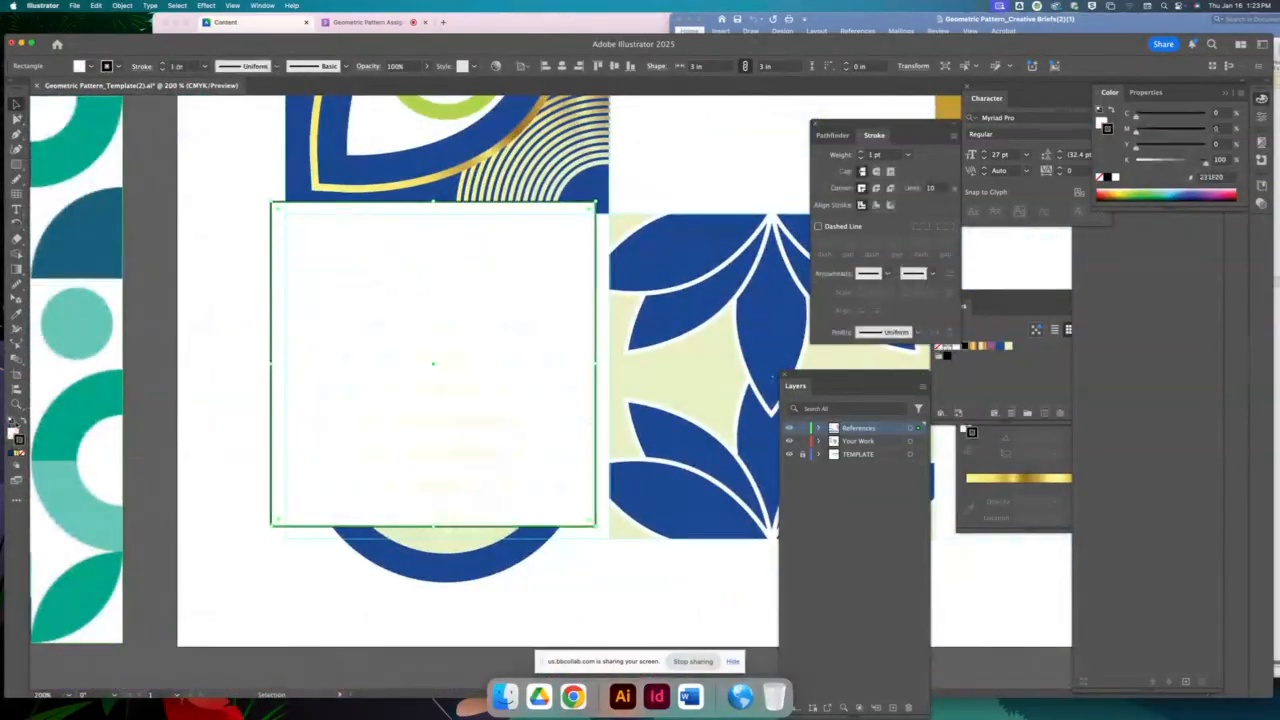
left_click(23, 455)
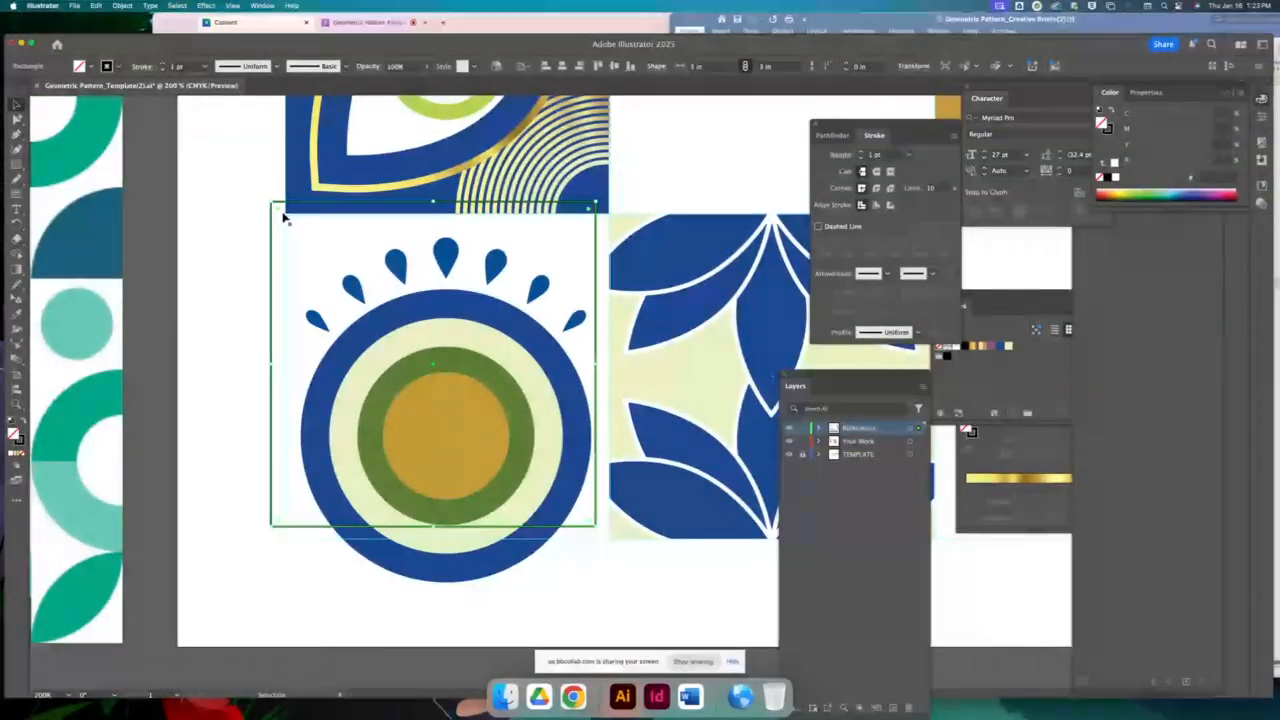
left_click_drag(277, 206, 292, 219)
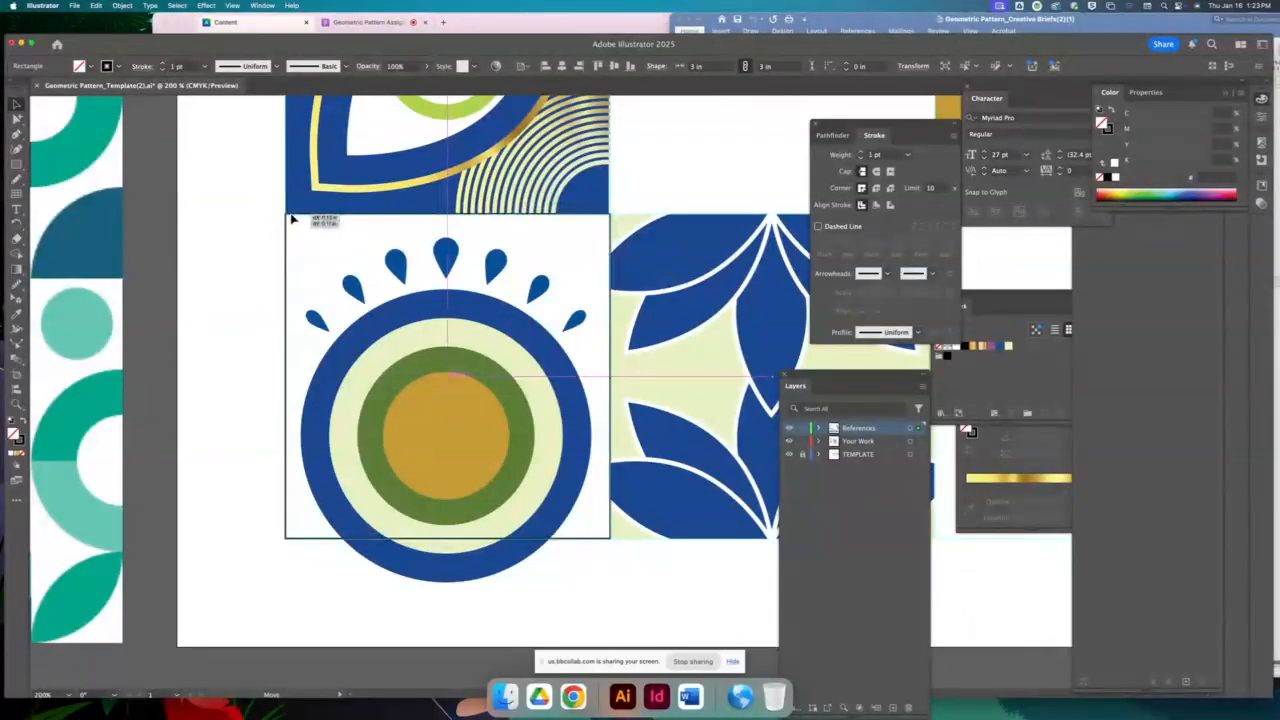
left_click_drag(291, 218, 292, 219)
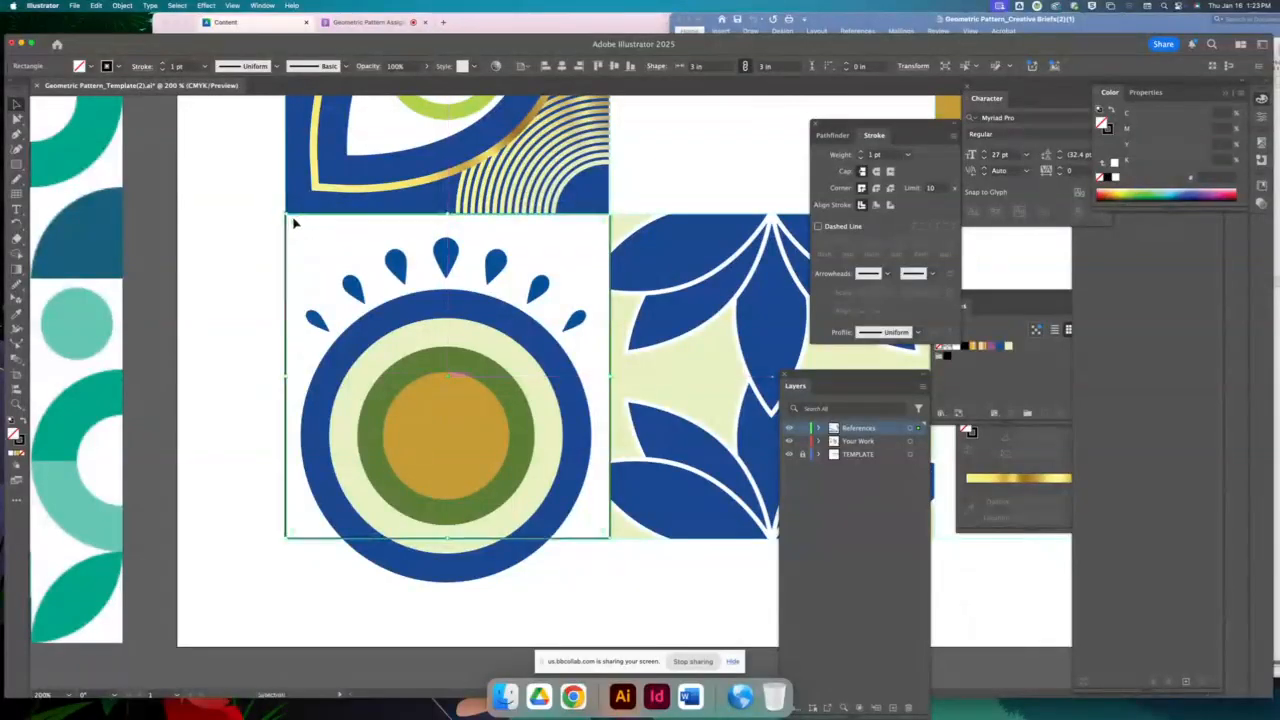
Clip the droplet-and-circle motif with the 3 in square and deselect it
left_click(385, 333, "shift")
right_click(385, 333)
left_click(425, 497)
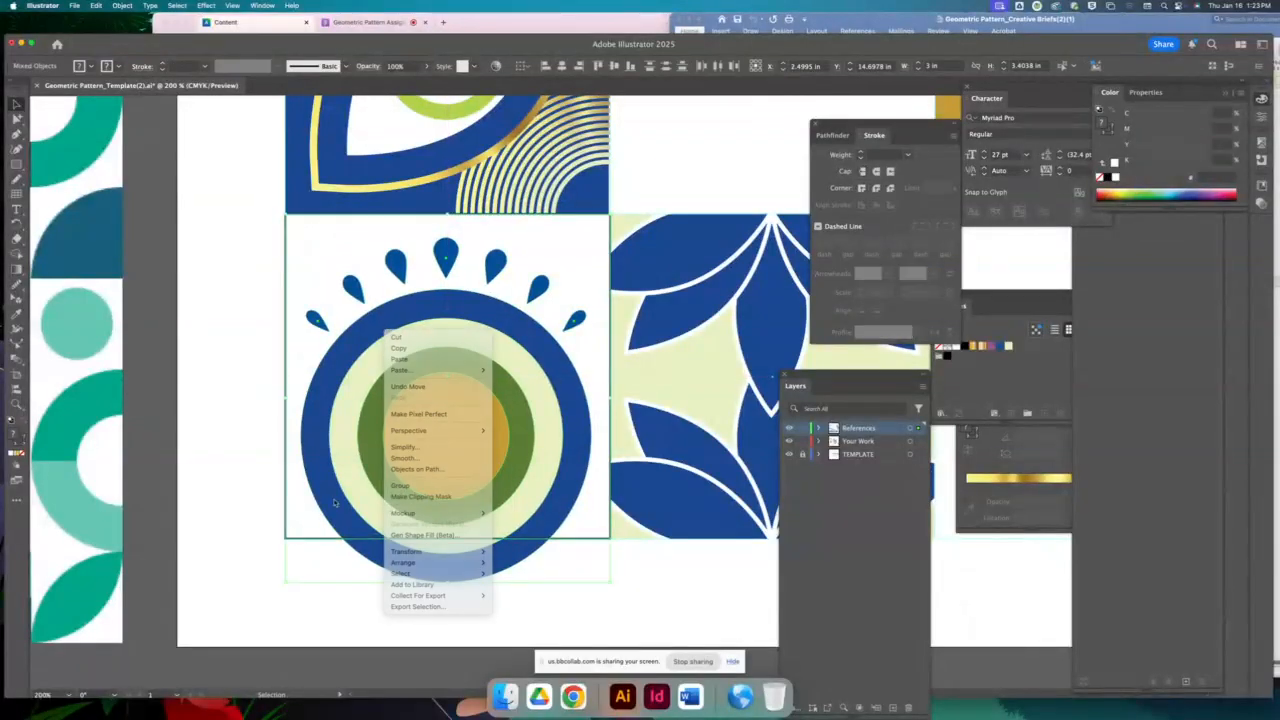
left_click(194, 349)
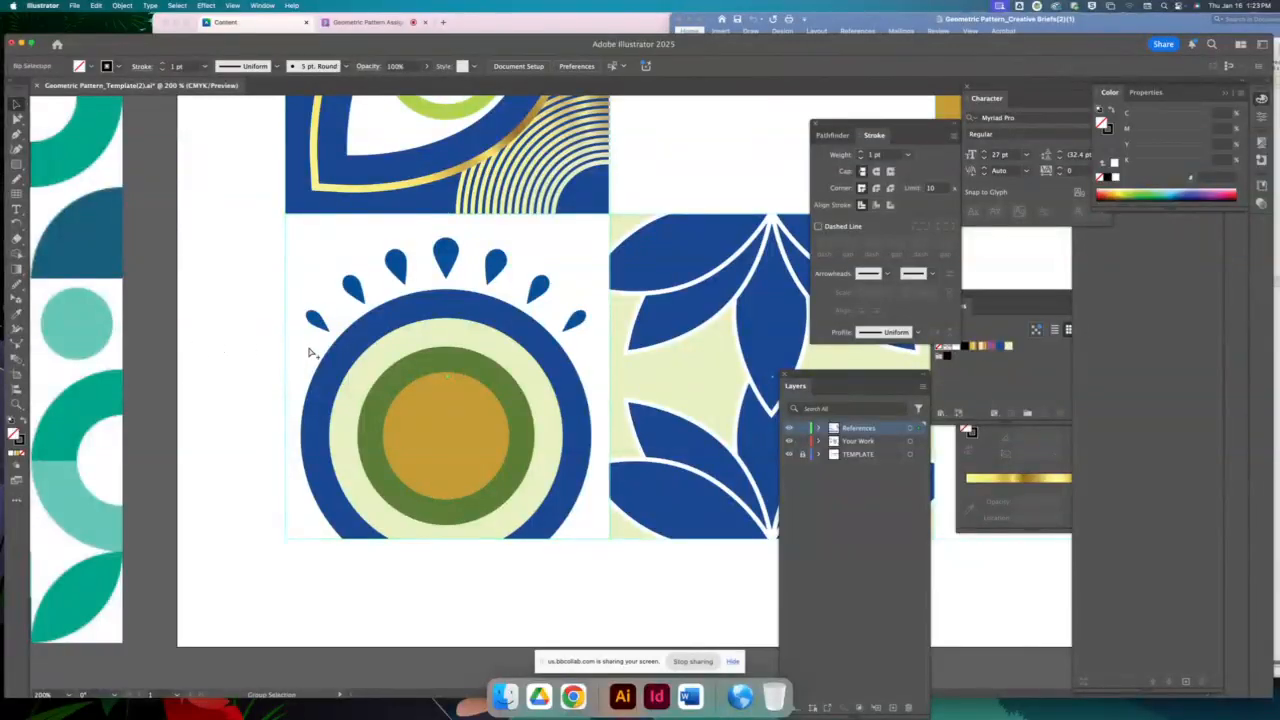
Release the clipping mask of the horizontal eye in the first row and delete its clipping square
key("super+minus")
key("super+minus")
key("super+minus")
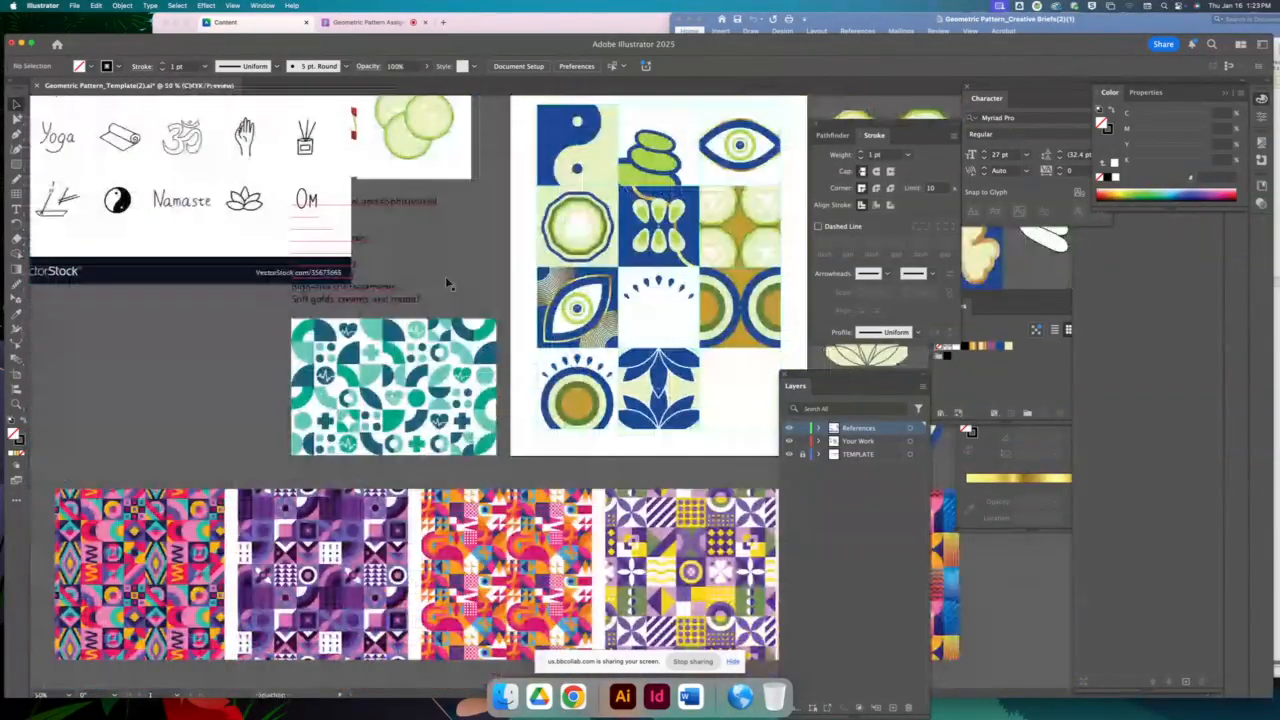
scroll(445, 276, "right", 2)
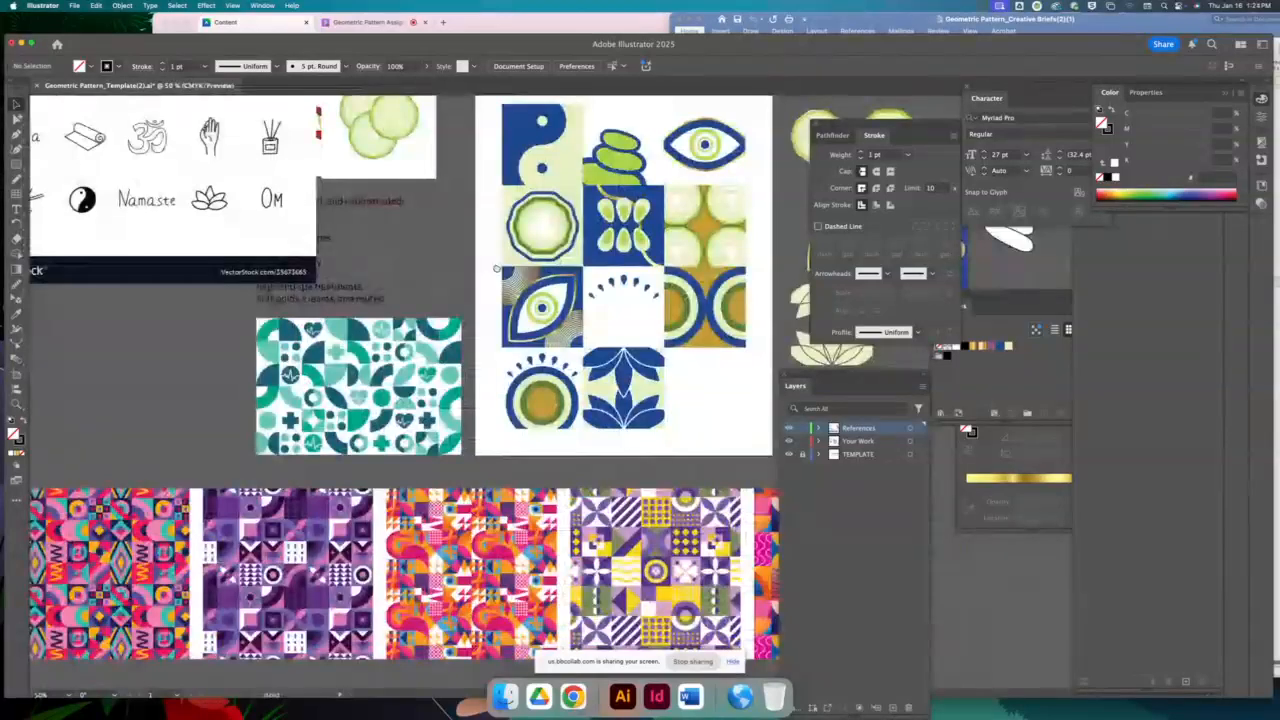
scroll(496, 268, "right", 3)
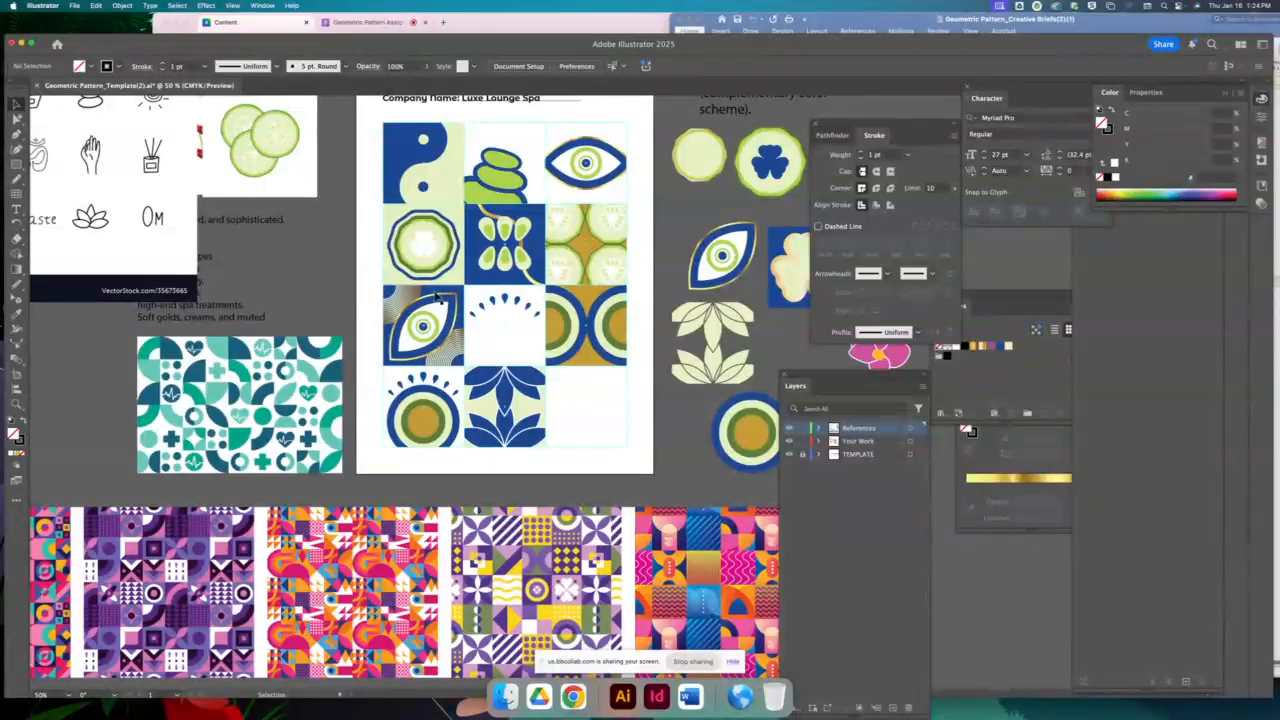
left_click(592, 190)
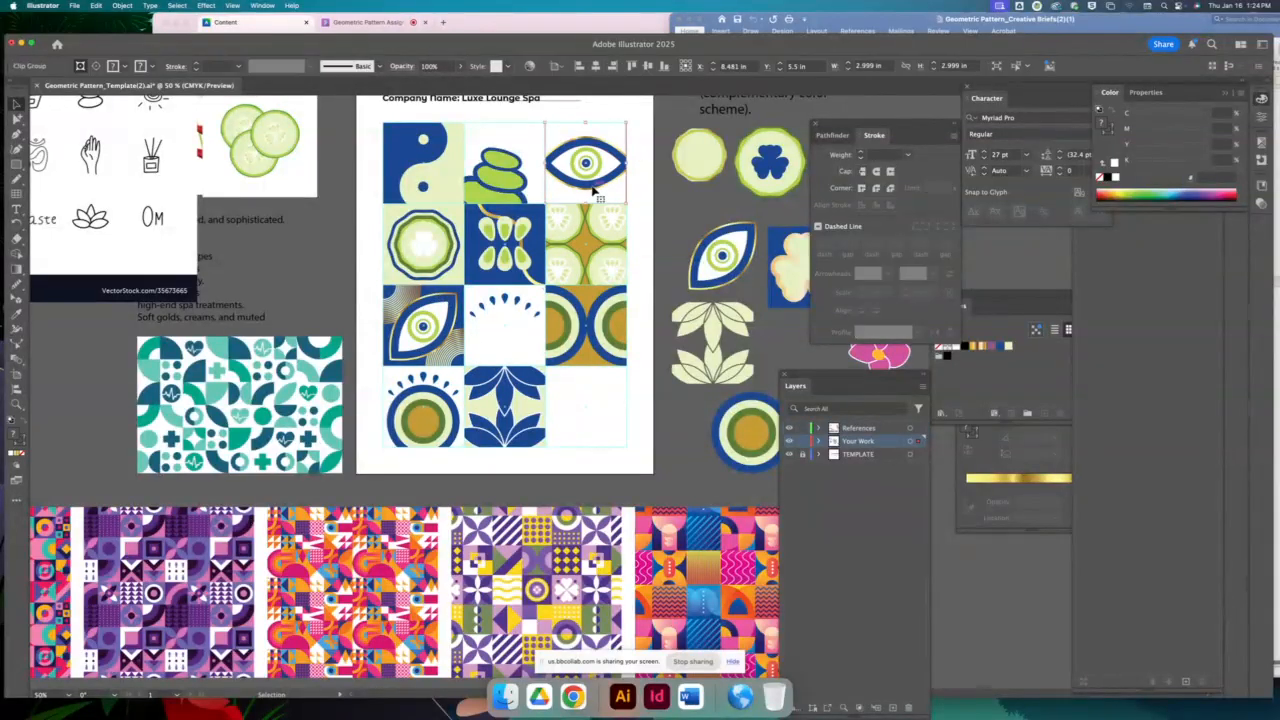
right_click(592, 190)
left_click(648, 327)
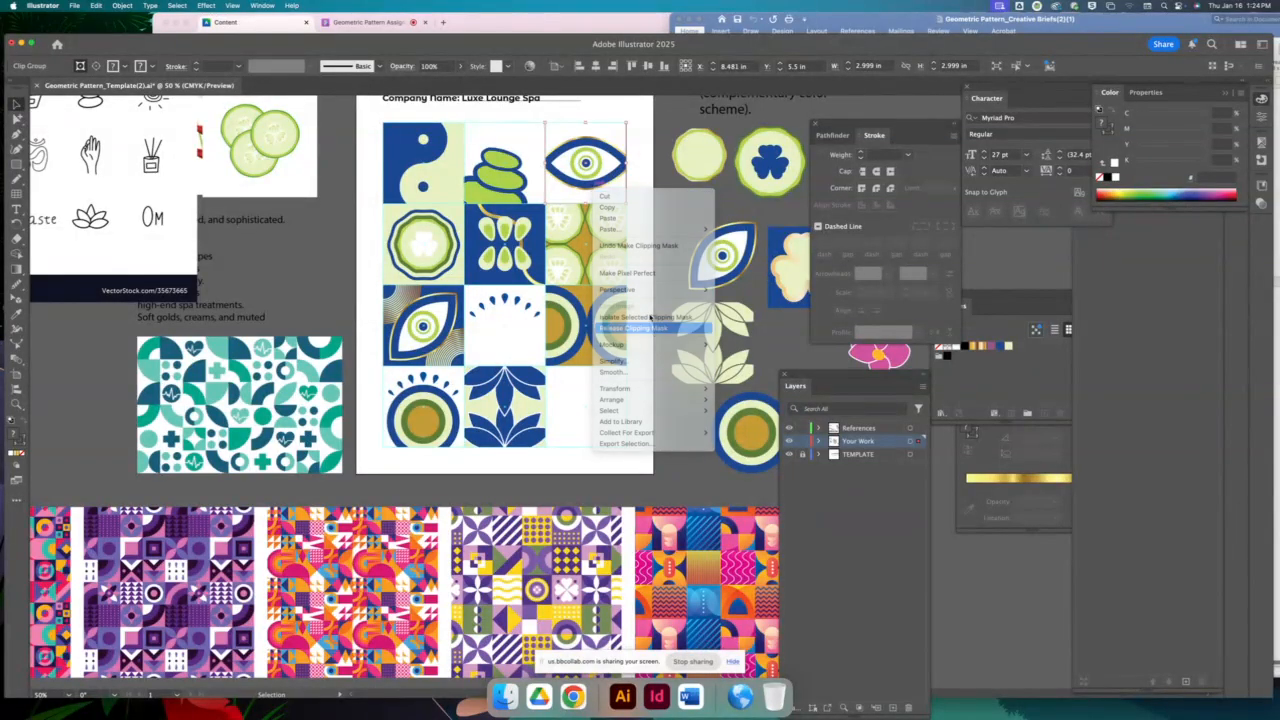
left_click(622, 128)
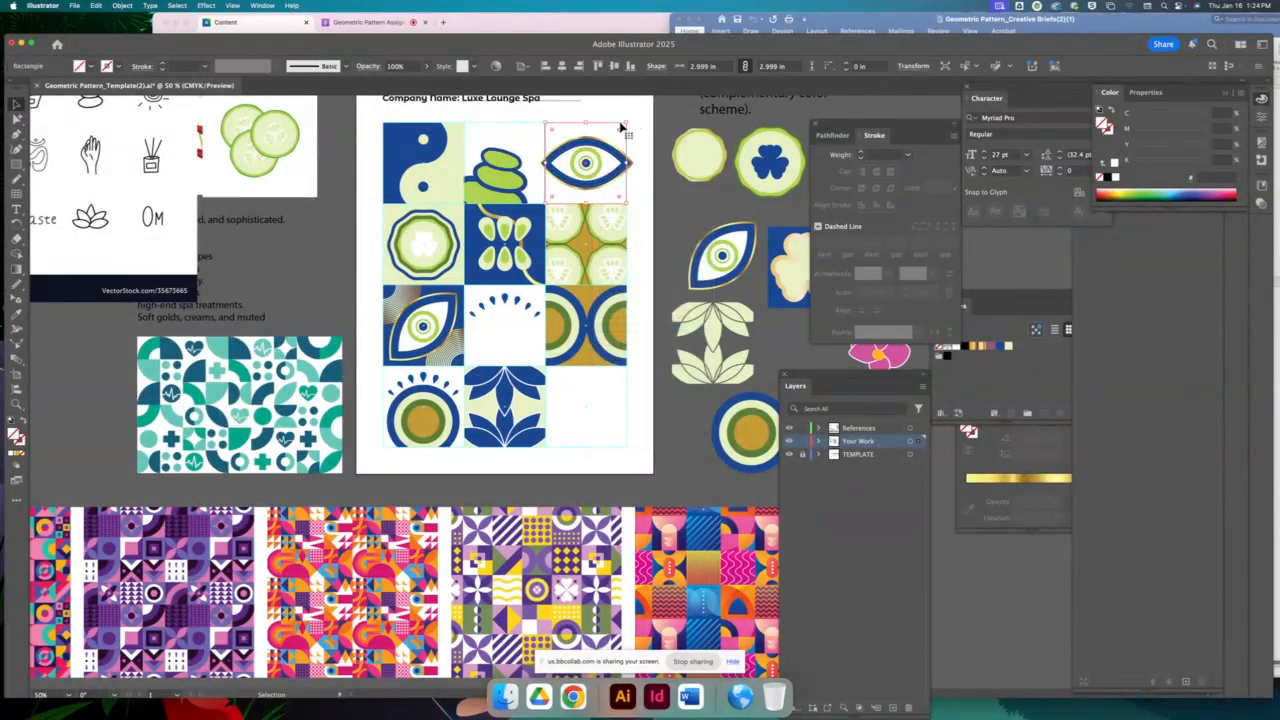
key("Delete")
Scale the horizontal eye to about 2.02 by 1.14 in and stack three copies vertically in its square
left_click(584, 165)
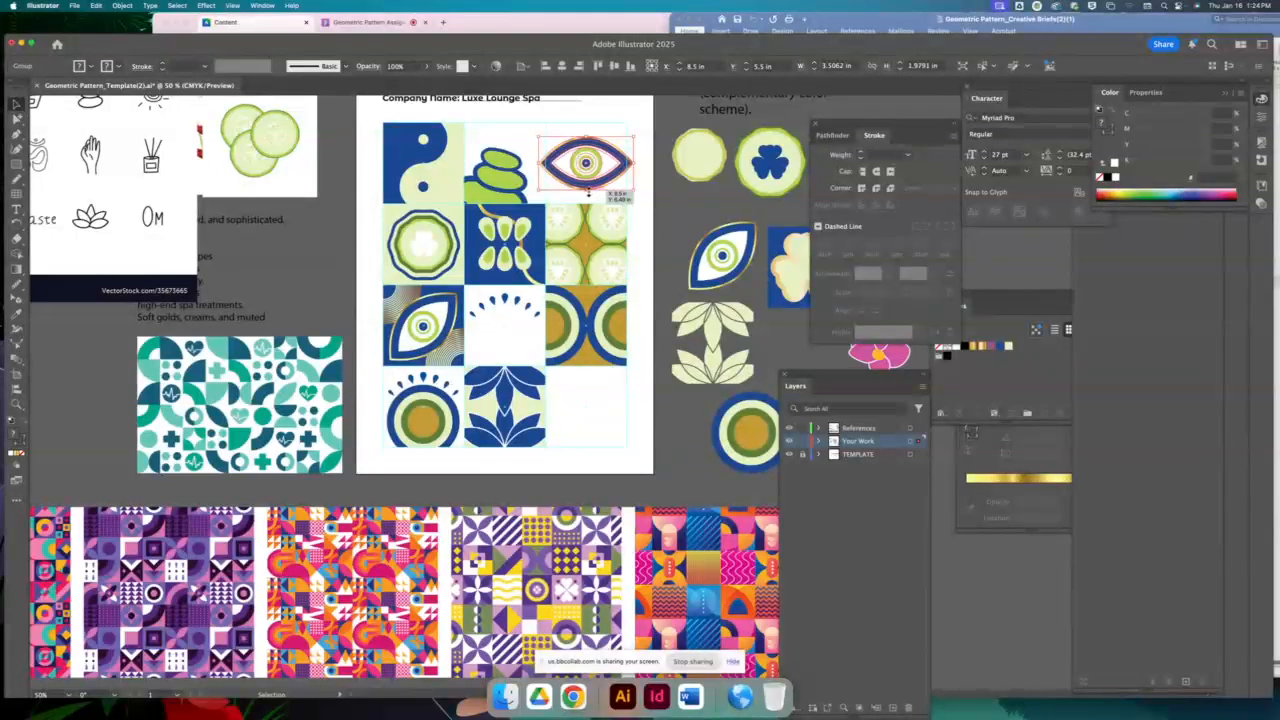
mouse_move(588, 192)
left_mouse_down()
mouse_move(590, 141)
mouse_move(600, 178)
left_mouse_up()
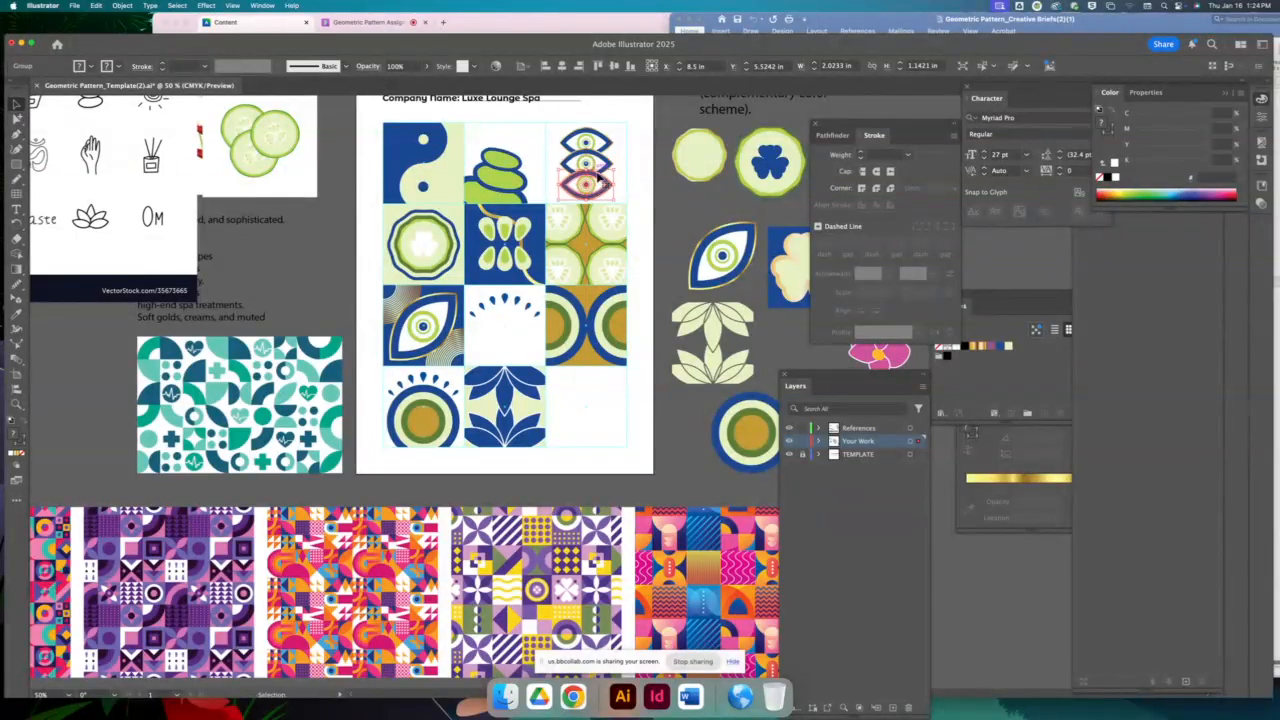
left_click(681, 204)
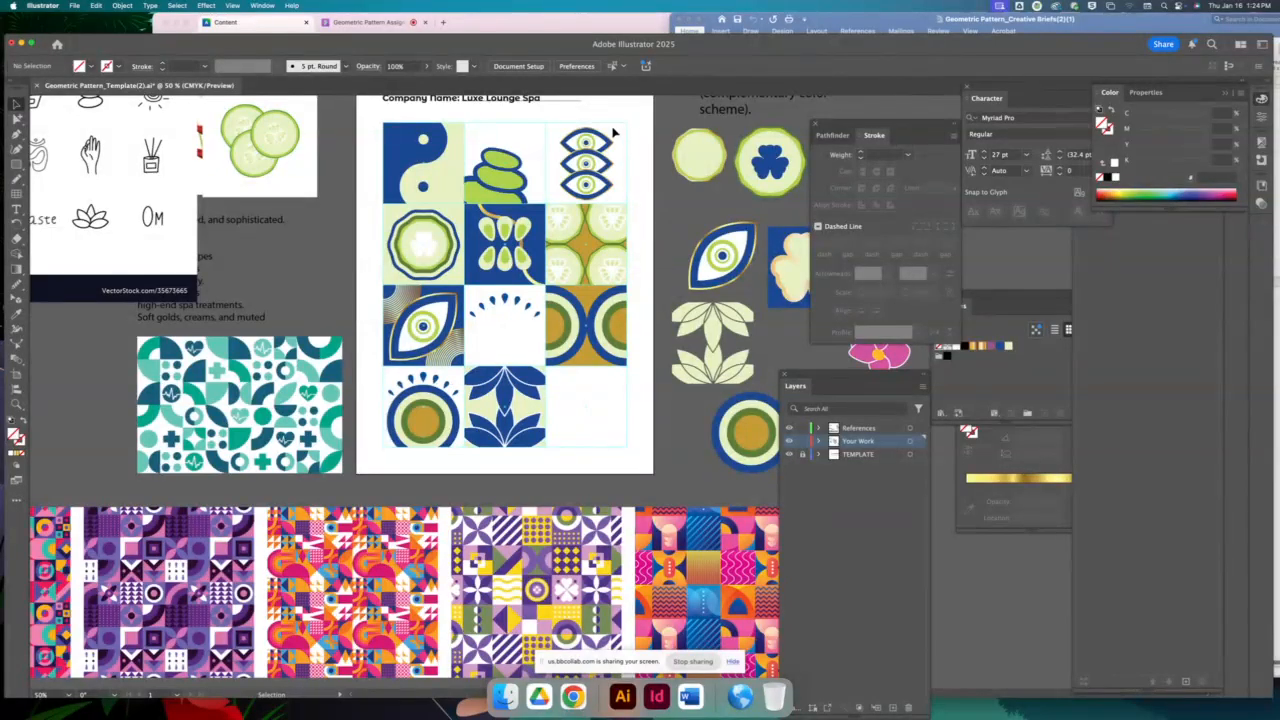
Undo the eye stacking, scaling and mask release, and the clipping mask on the droplet-and-circle motif
key("super+z")
key("super+z")
key("super+z")
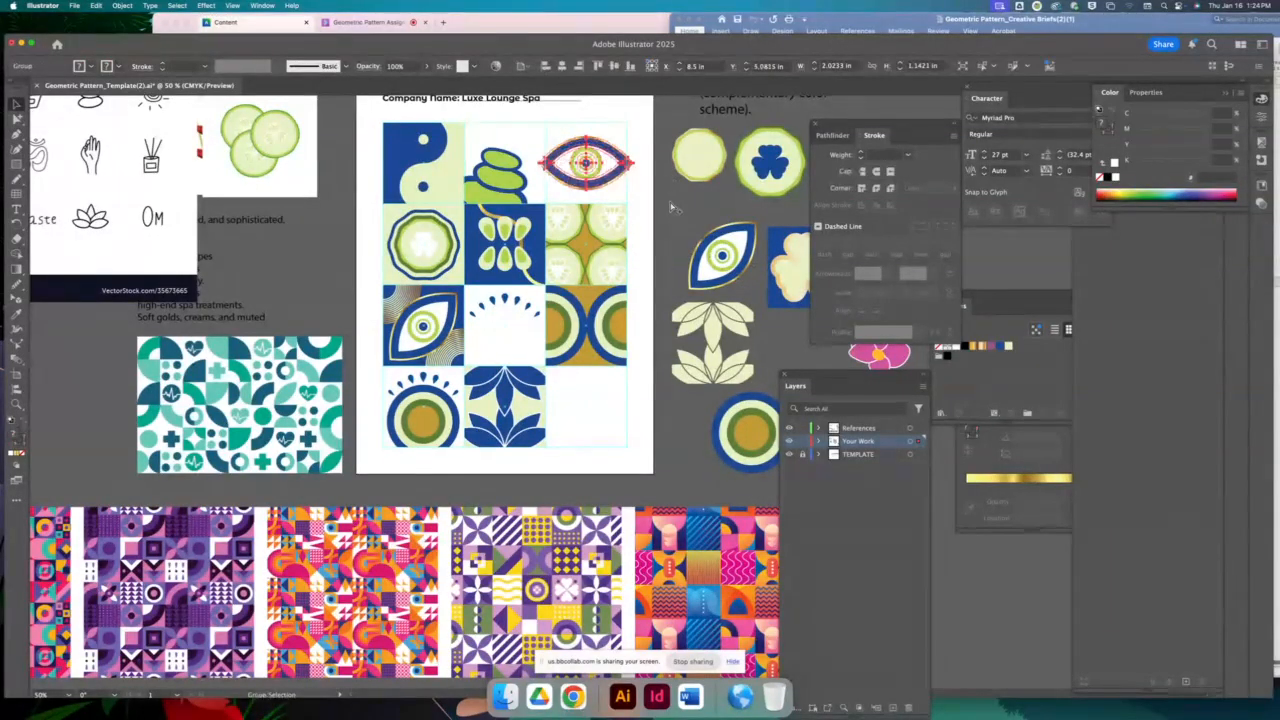
key("super+z")
key("super+z")
key("super+z")
key("super+z")
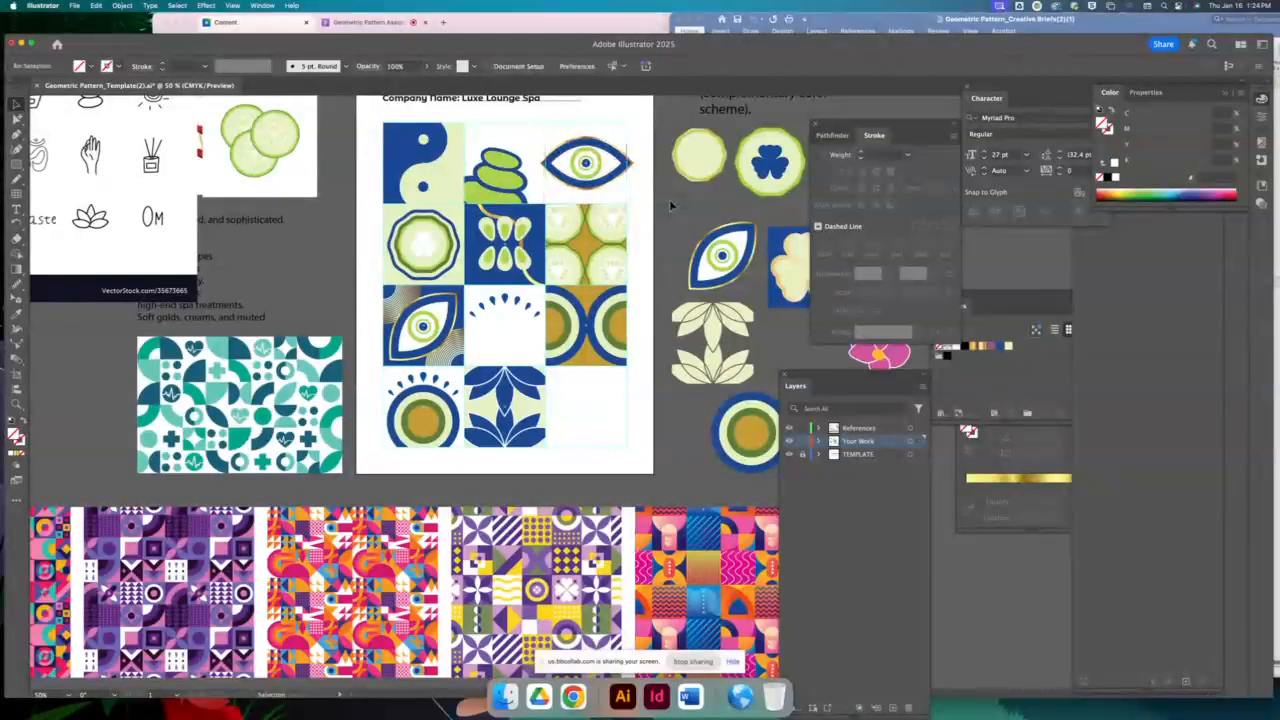
key("super+z")
key("super+z")
key("super+z")
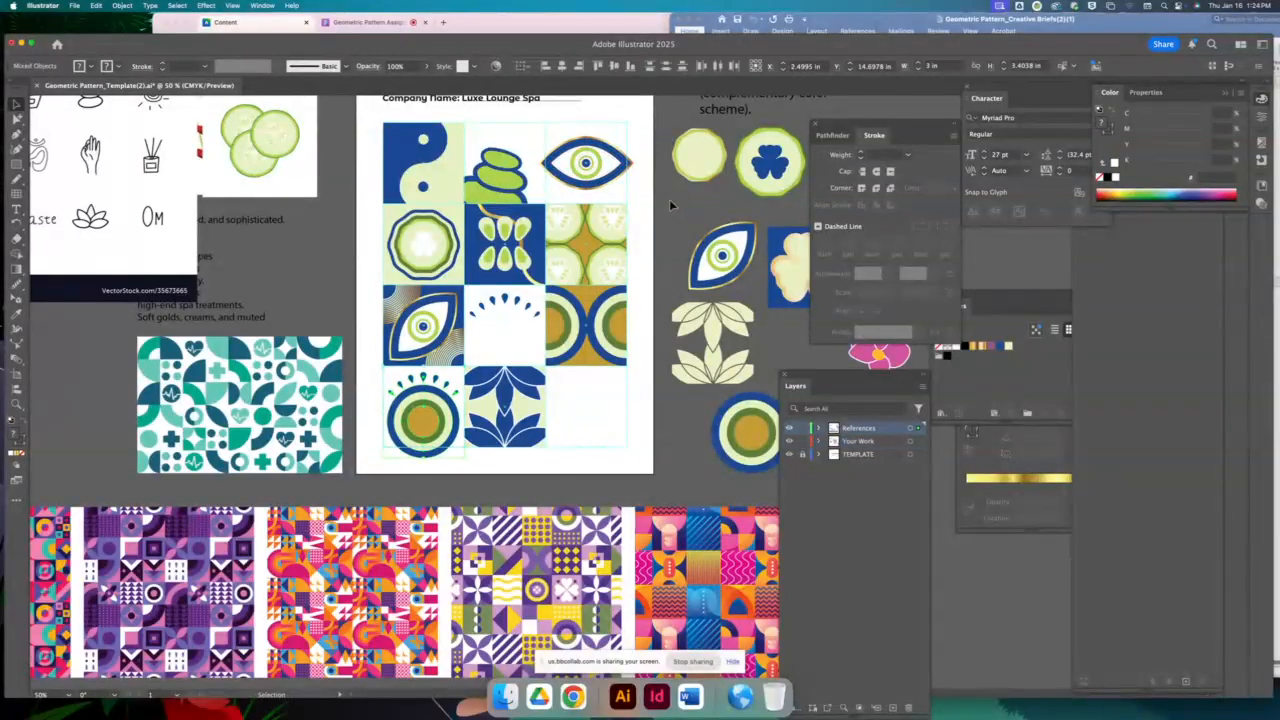
Restore the clipping mask on the droplet-and-circle motif and deselect it
key("super+z")
key("super+z")
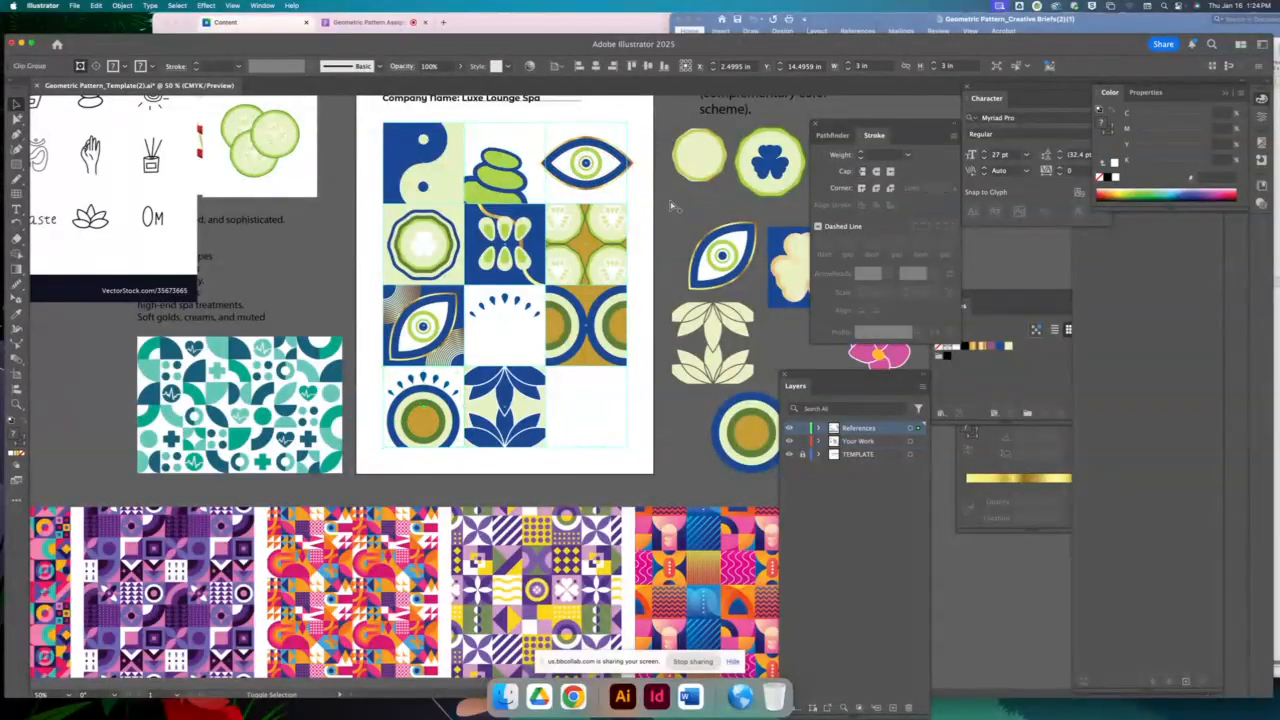
left_click(671, 205)
Release the clipping mask of the horizontal eye in the first row and deselect its parts
left_click(574, 160)
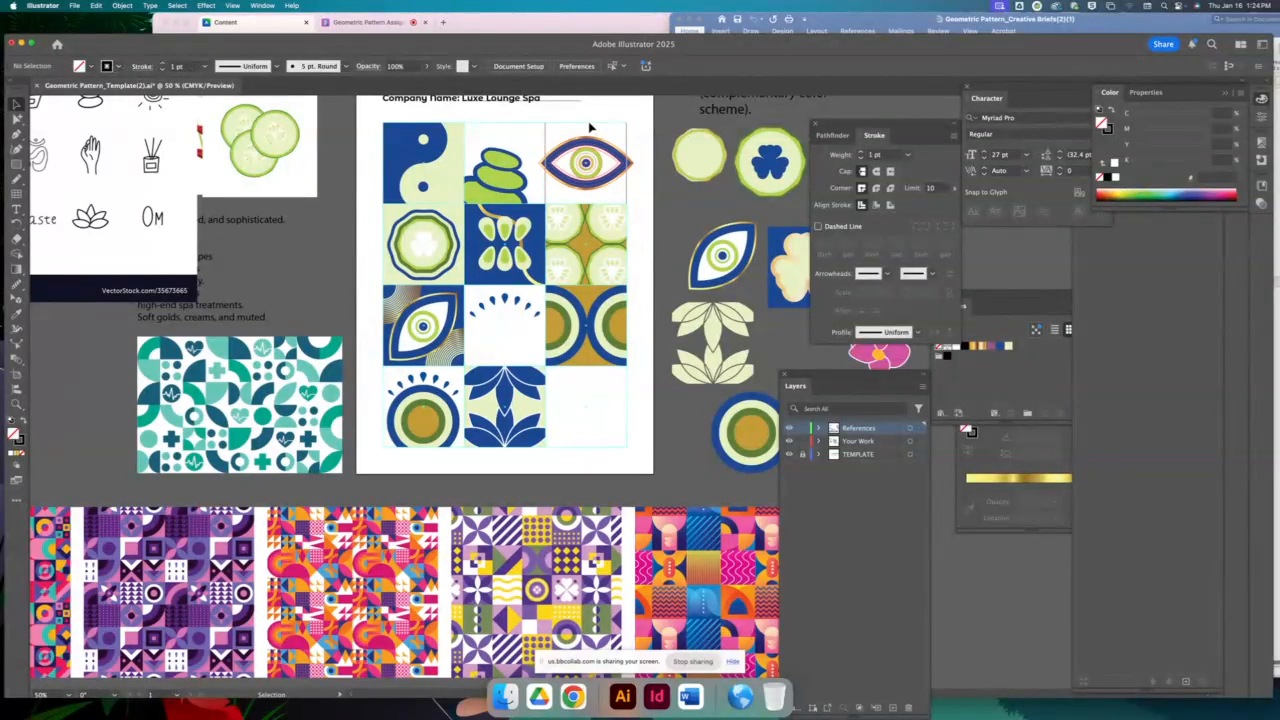
right_click(569, 173)
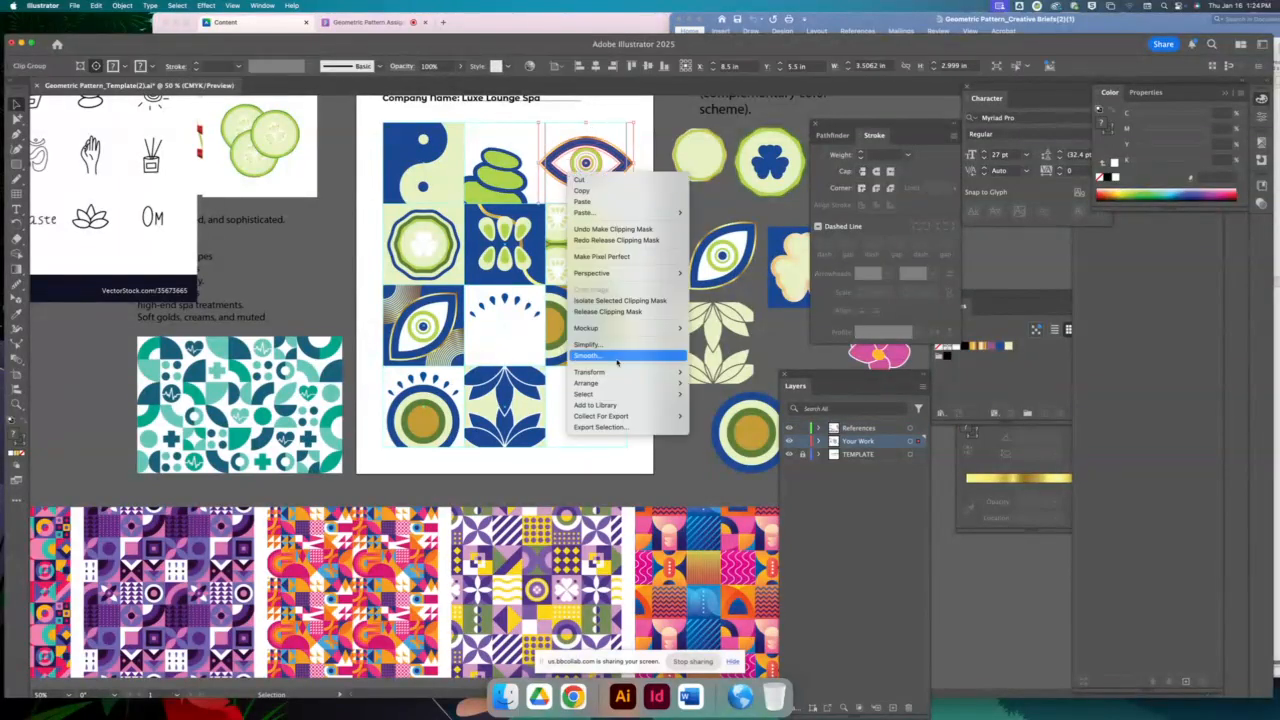
left_click(619, 313)
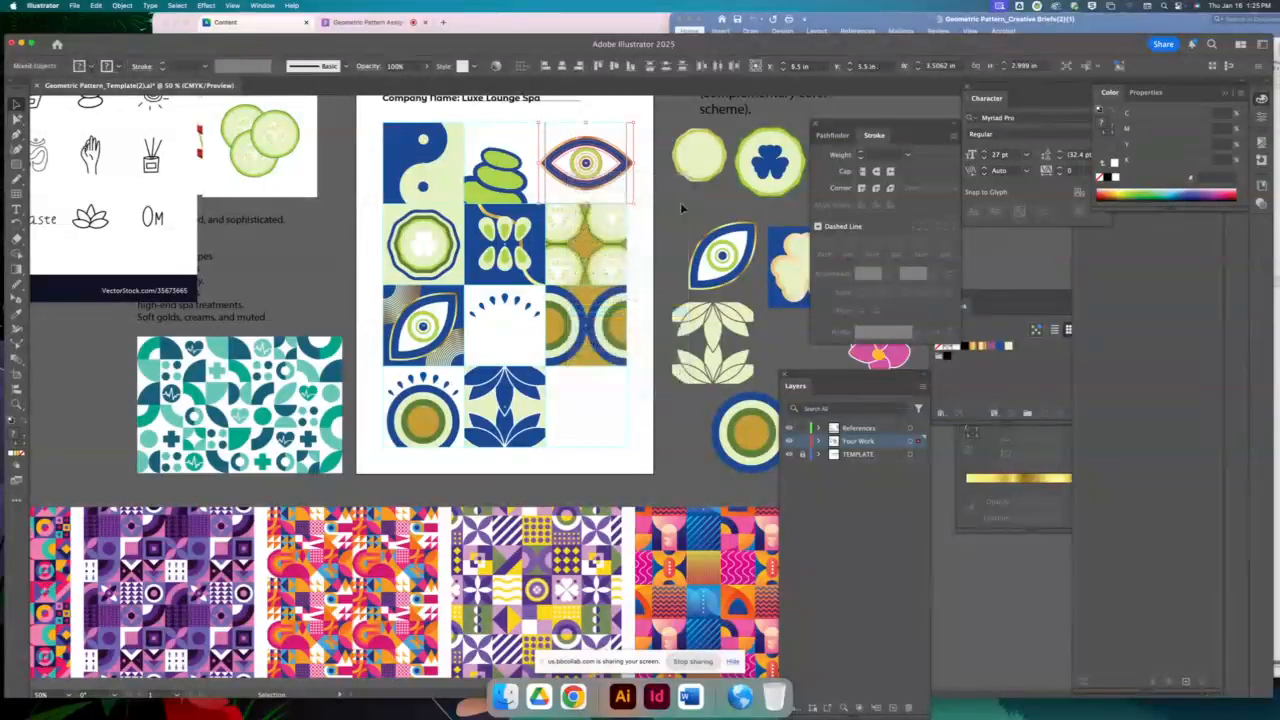
left_click(596, 138)
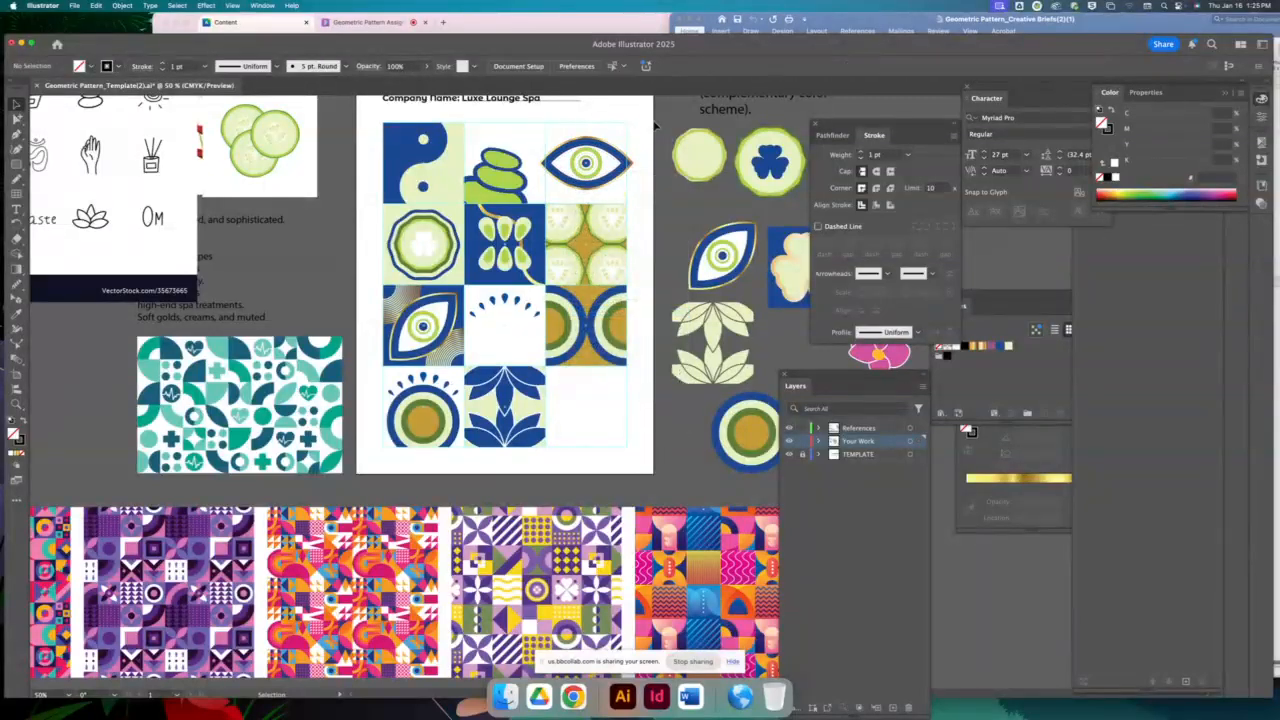
Clip the horizontal eye with its 3 in square so its corners are trimmed at the square's edges
left_click(589, 127)
left_click(598, 173)
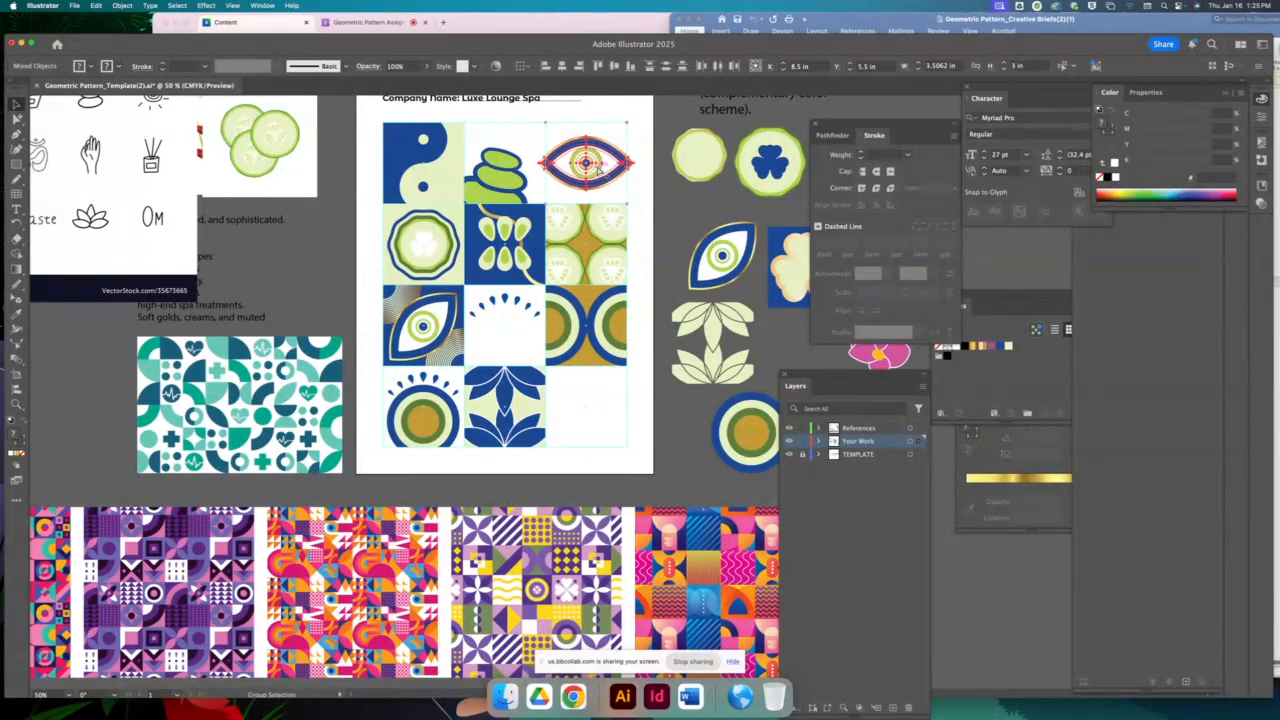
key("v")
left_click(605, 127, "shift")
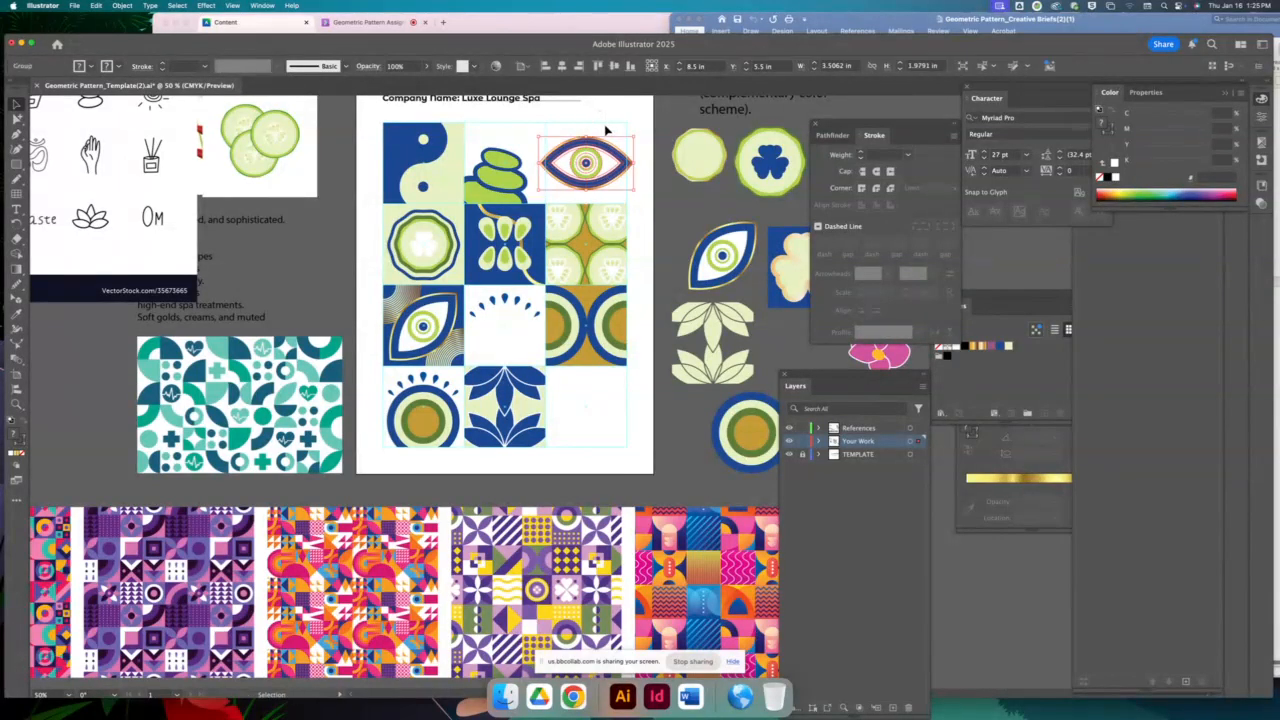
key("a")
left_click(605, 127)
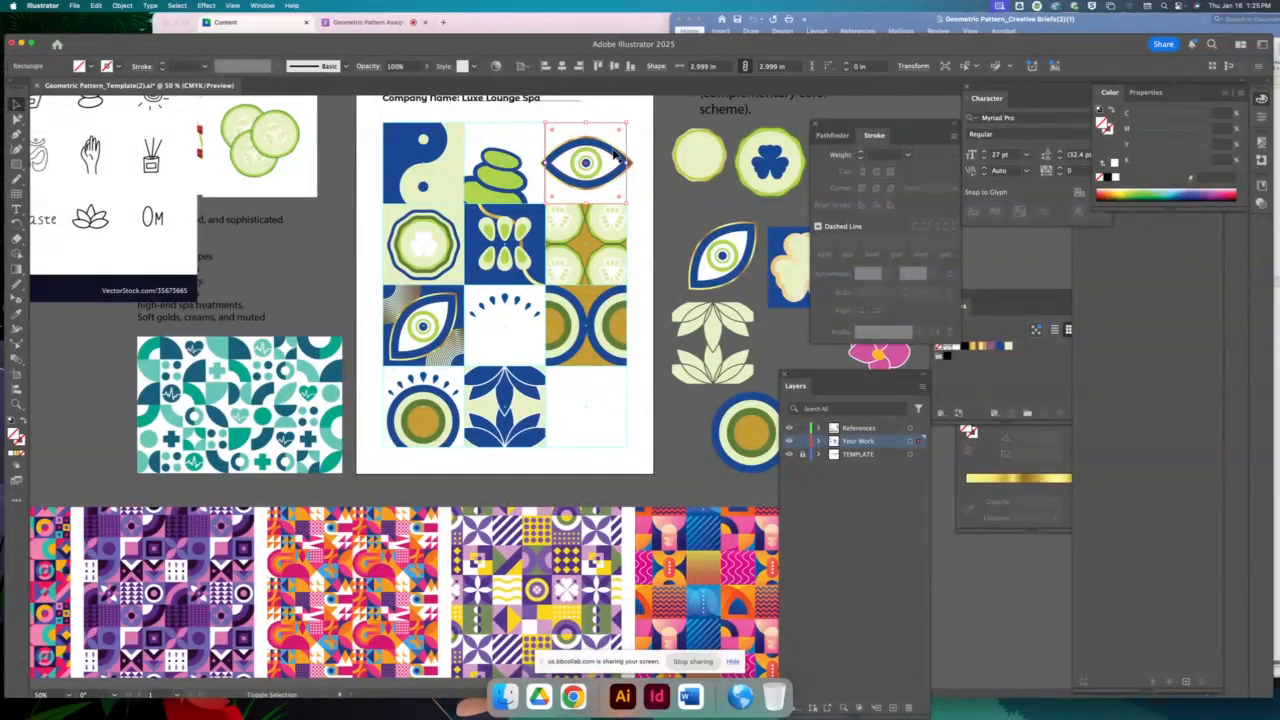
left_click(617, 157, "shift")
right_click(617, 157)
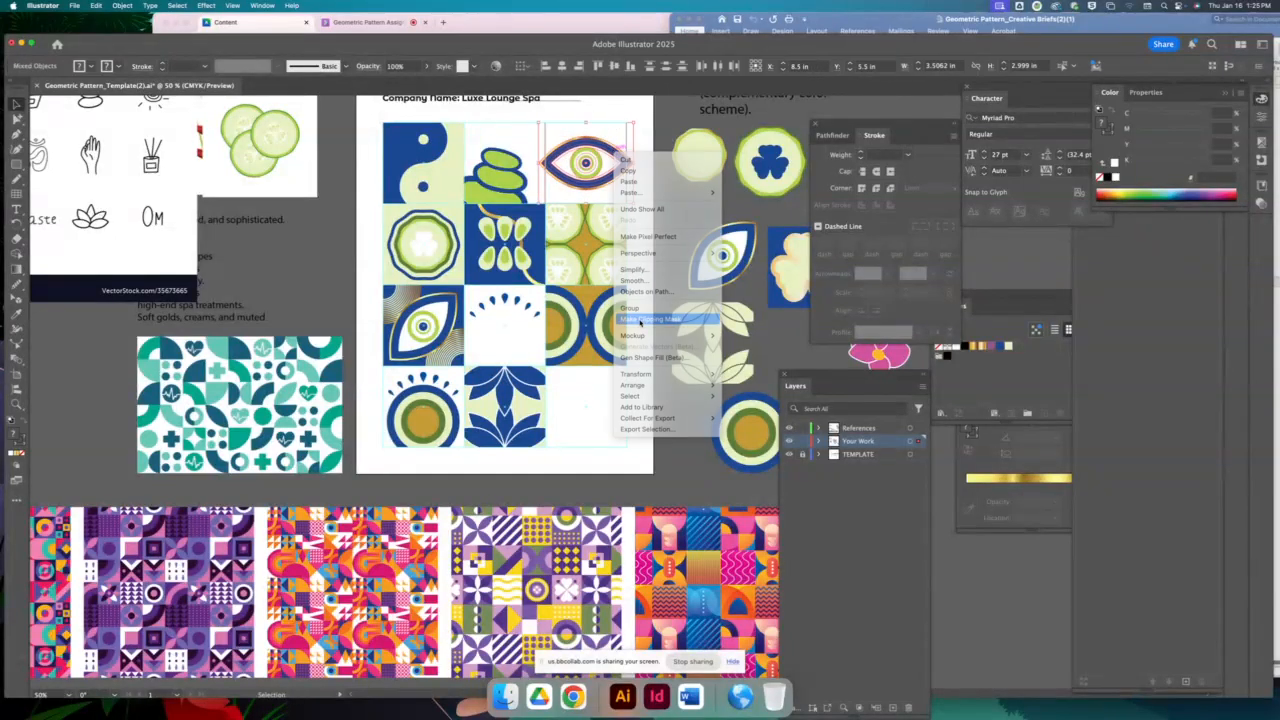
left_click(650, 319)
left_click(700, 211)
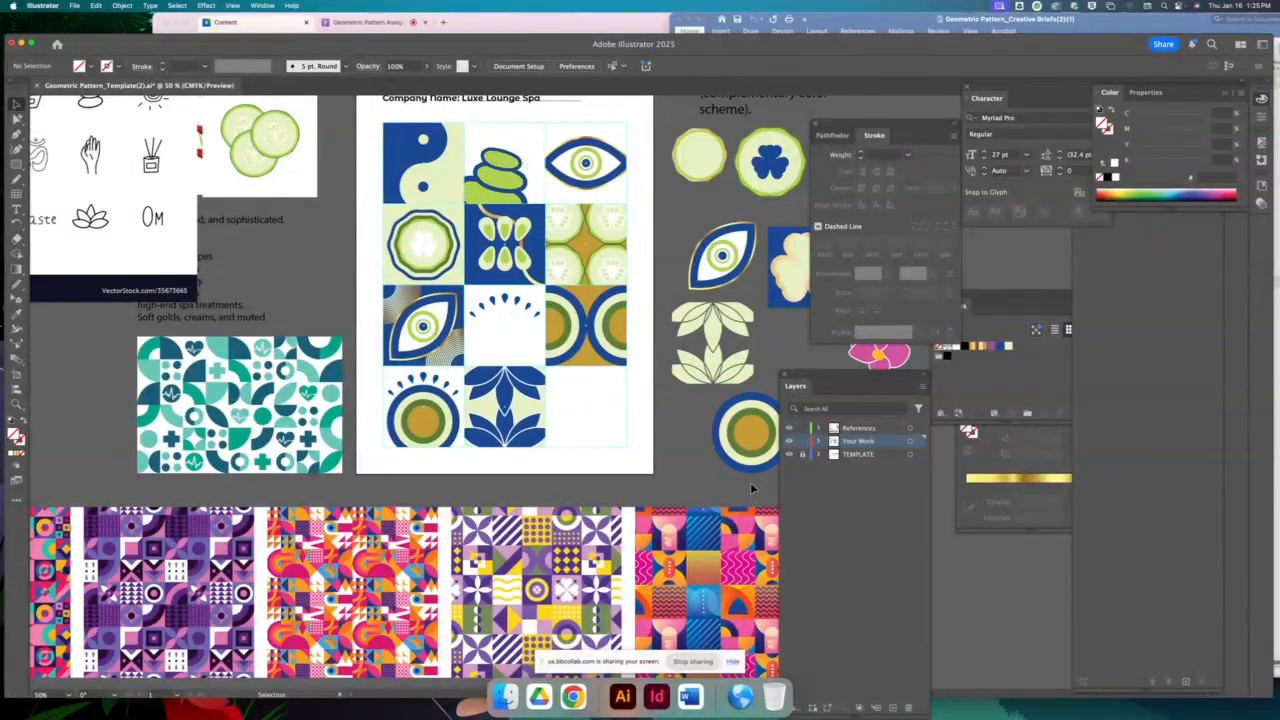
Move the concentric-circle motif slightly lower on the pasteboard and place a copy of the blue lotus tile over the cucumber slices
left_click_drag(752, 437, 741, 466)
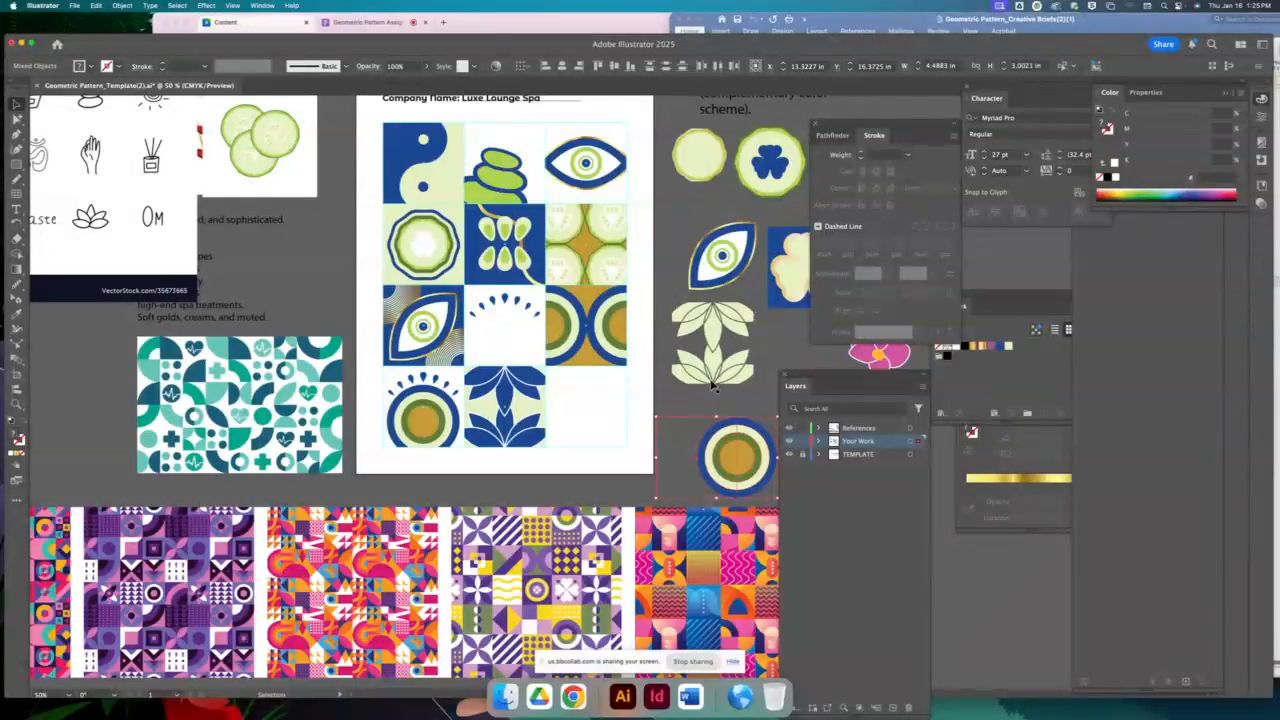
left_click_drag(505, 443, 746, 203)
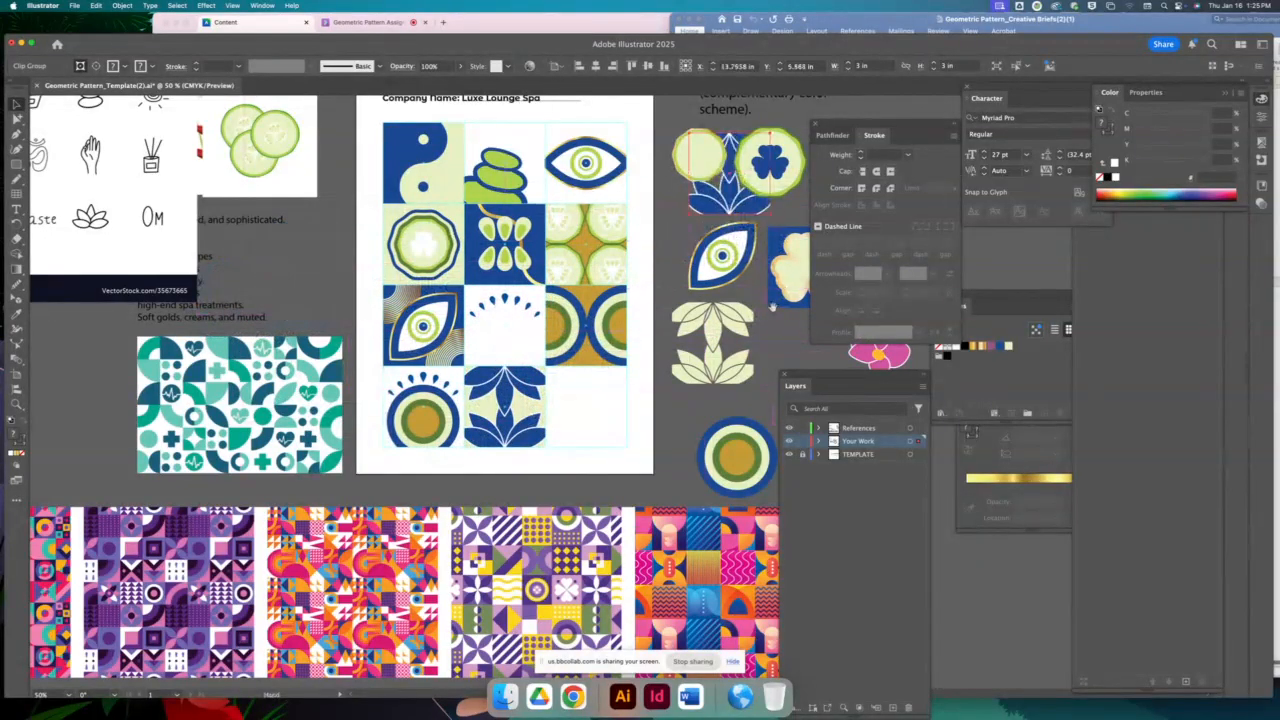
scroll(771, 307, "right", 6)
scroll(771, 307, "down", 1)
left_click(626, 306)
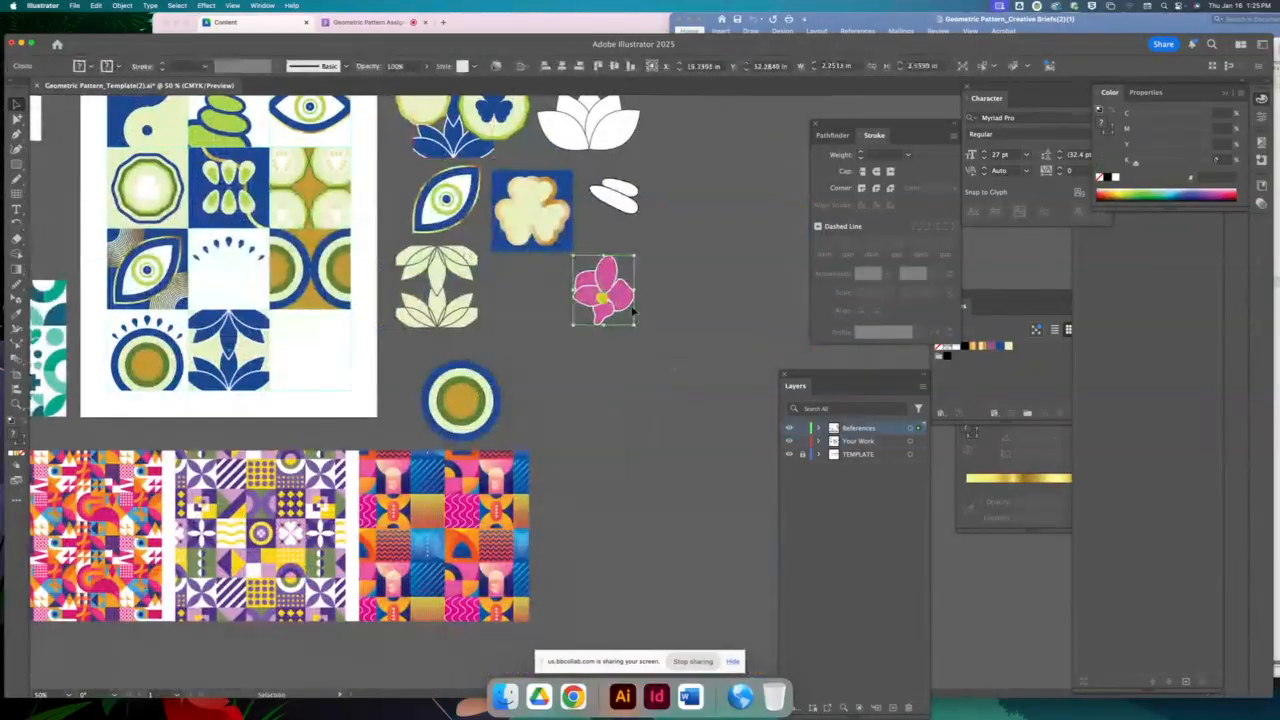
left_click(703, 297)
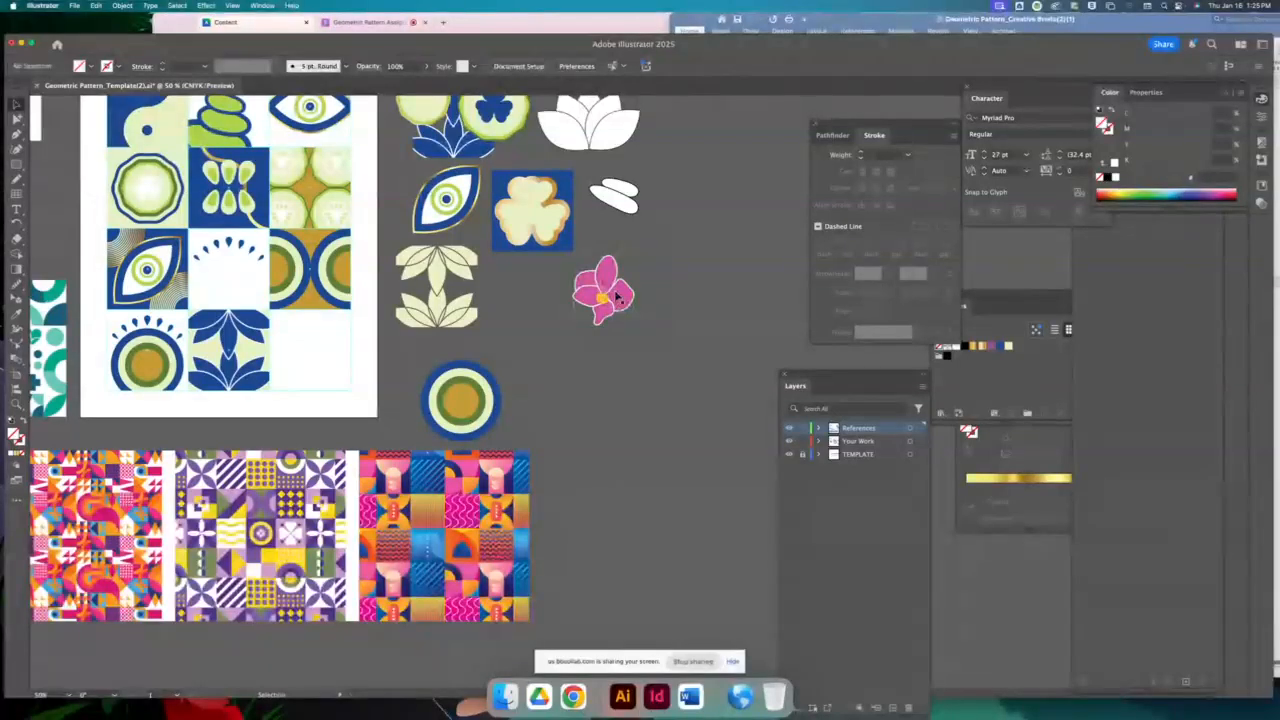
Open a new Chrome window and search Google Images for "orchid vector"
right_click(573, 696)
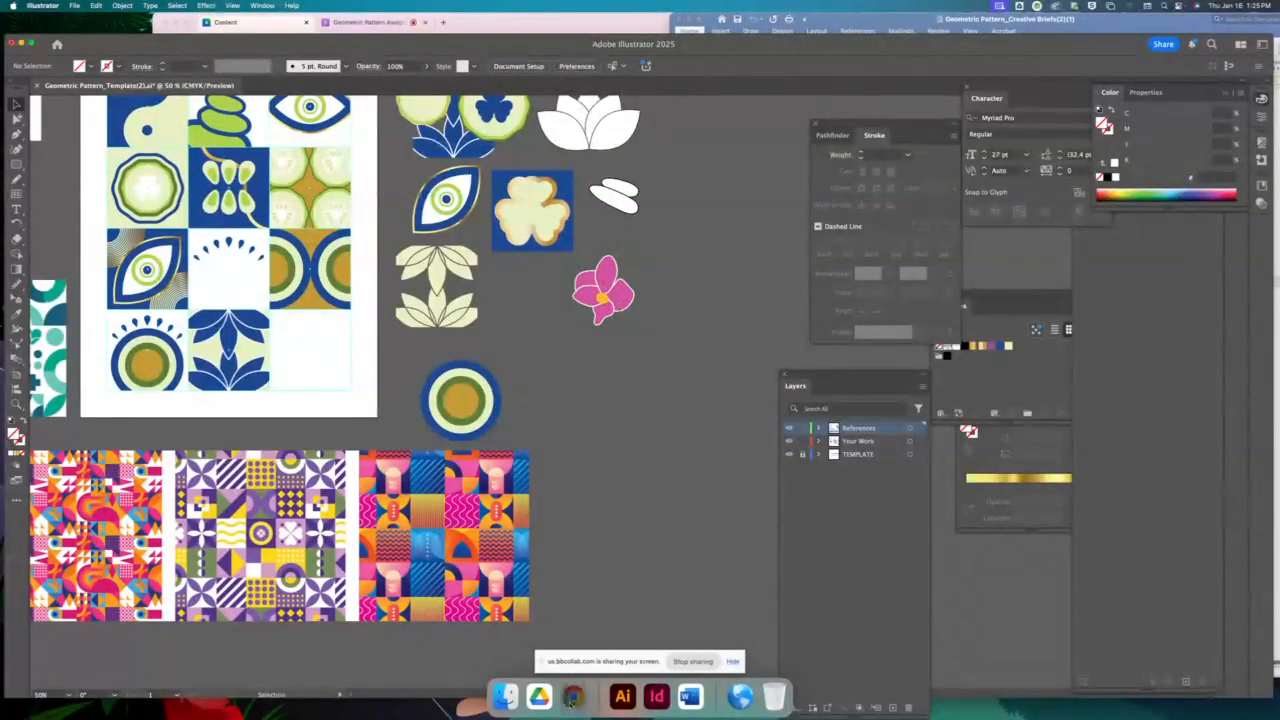
left_click(598, 354)
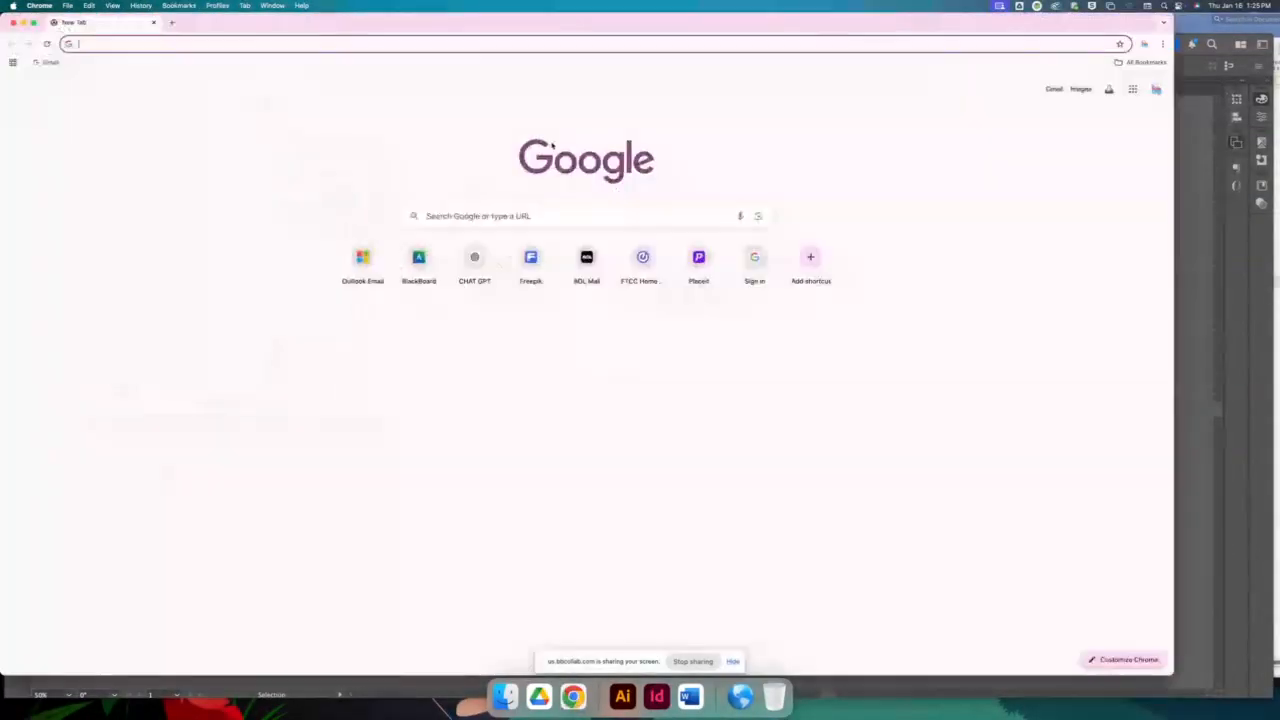
left_click(552, 214)
type("orchid vector")
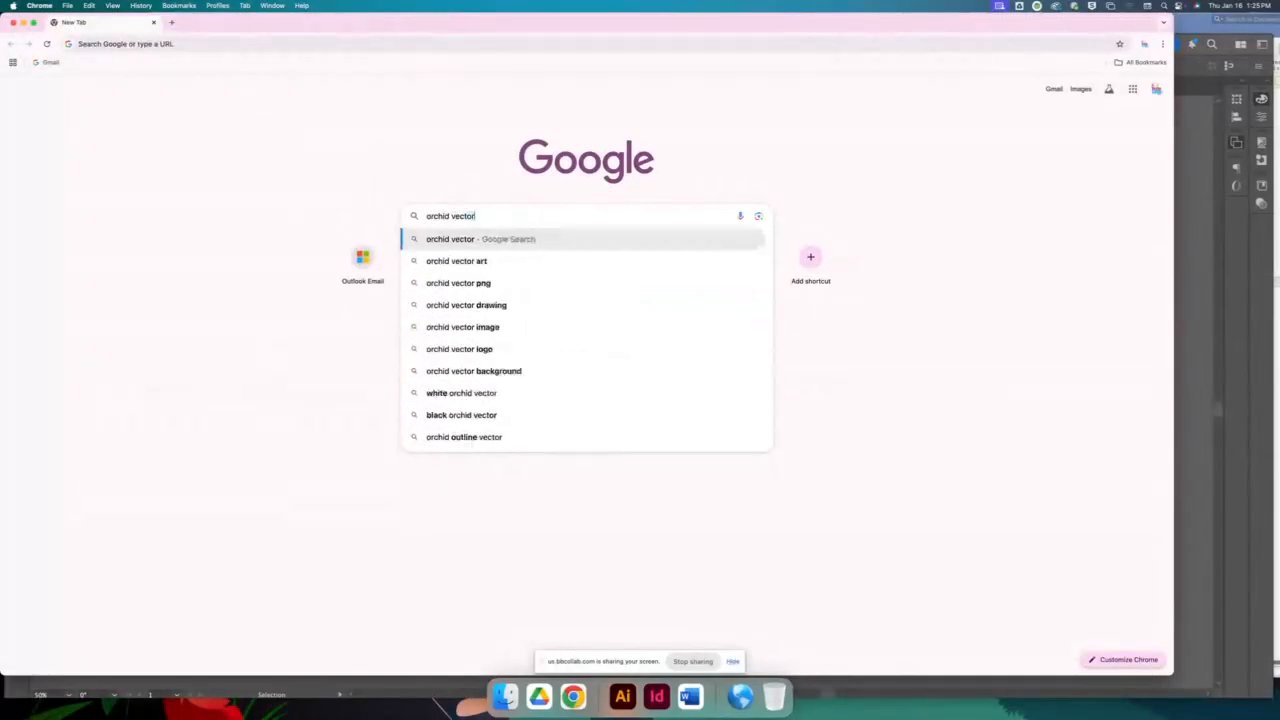
key("Return")
left_click(143, 112)
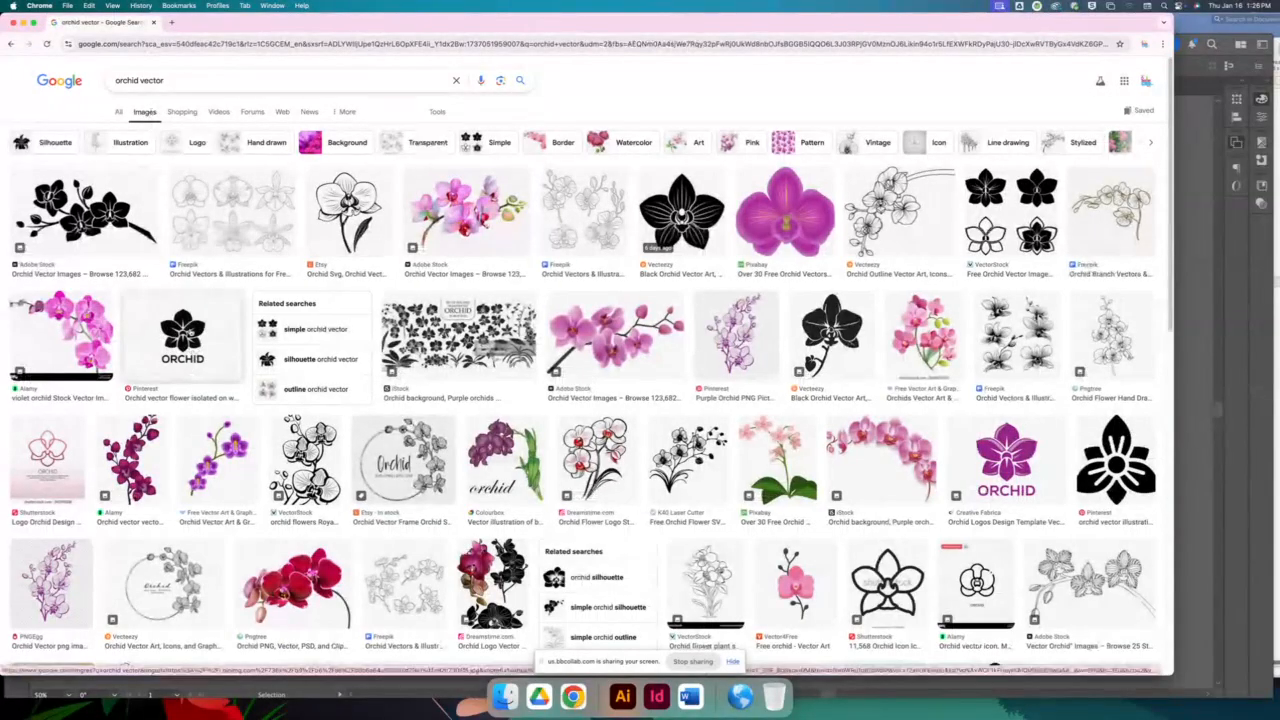
Bring the black orchid logo image from the results into the Illustrator document below the pink orchid and lock it
left_click(182, 335)
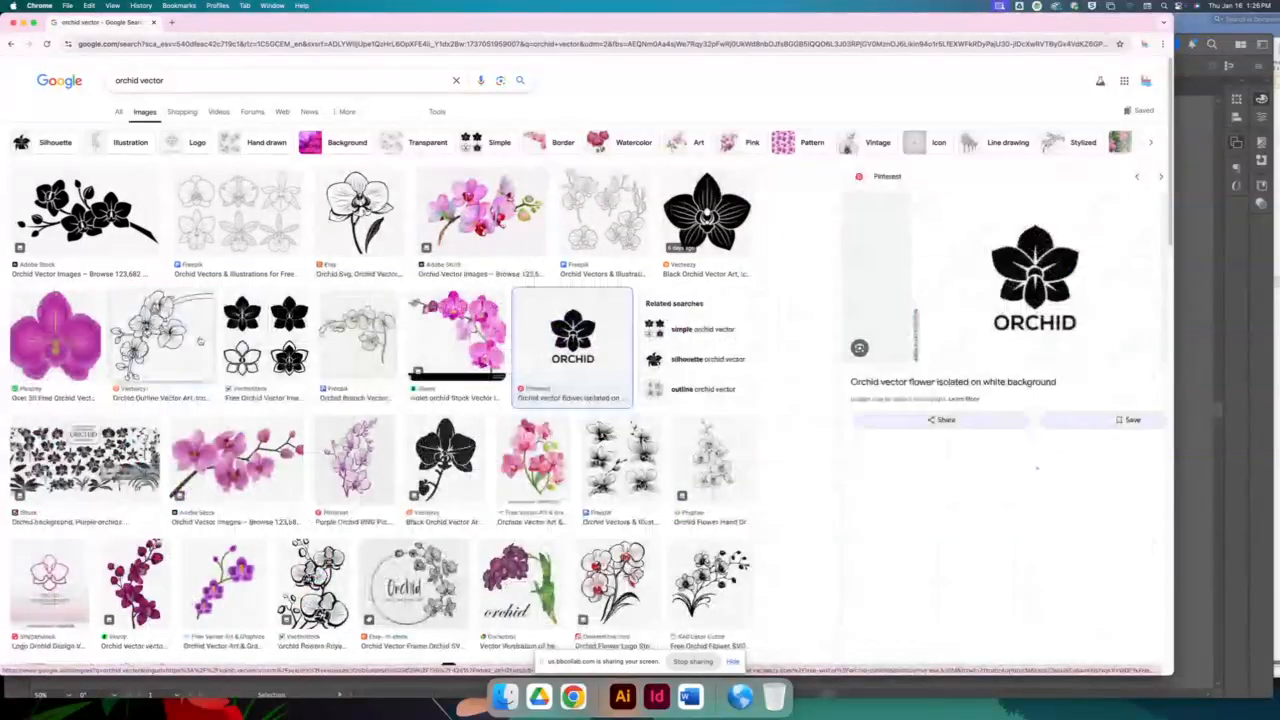
left_click_drag(982, 24, 439, 191)
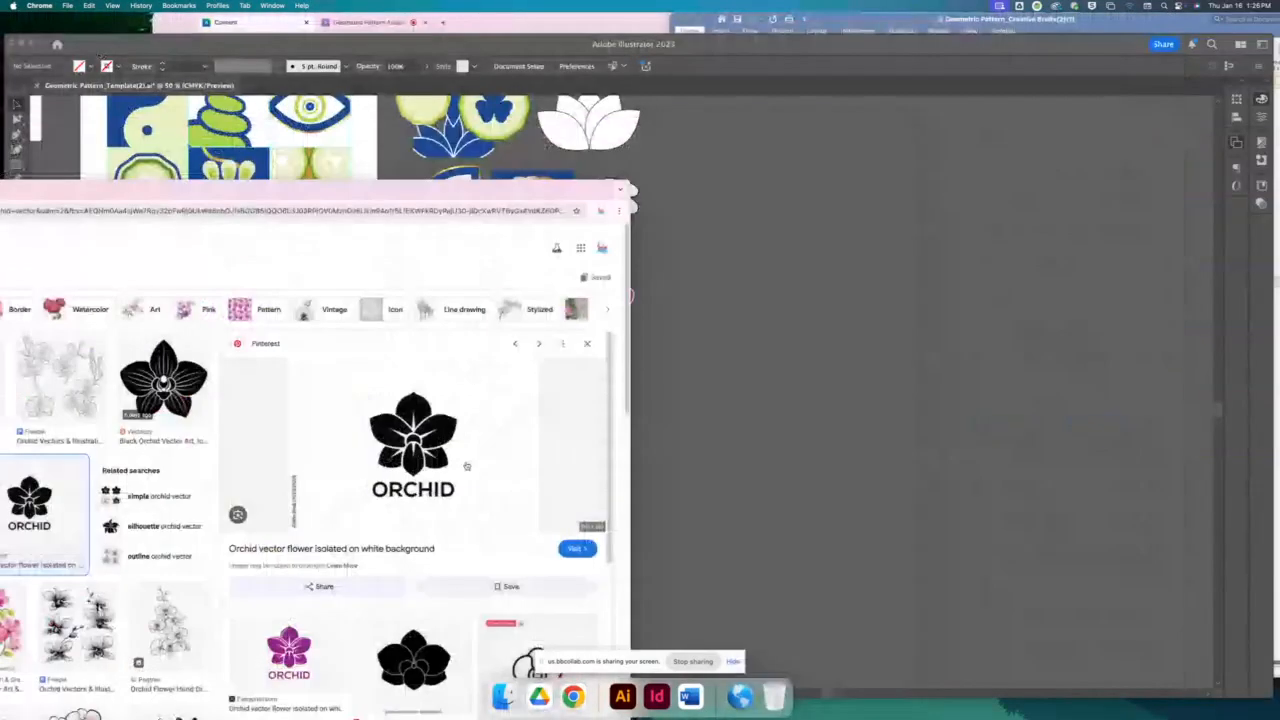
left_click_drag(413, 440, 778, 293)
left_click(778, 292)
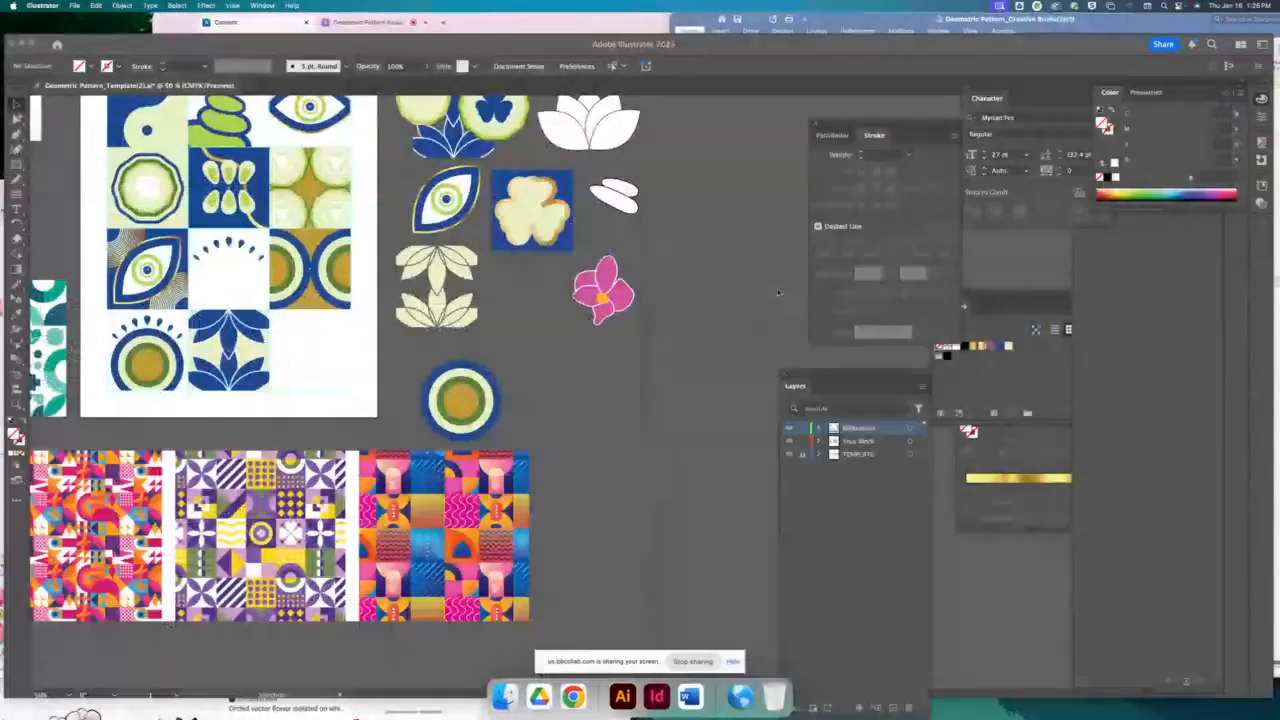
key("super+v")
mouse_move(543, 366)
left_mouse_down()
mouse_move(511, 325)
mouse_move(532, 366)
left_mouse_up()
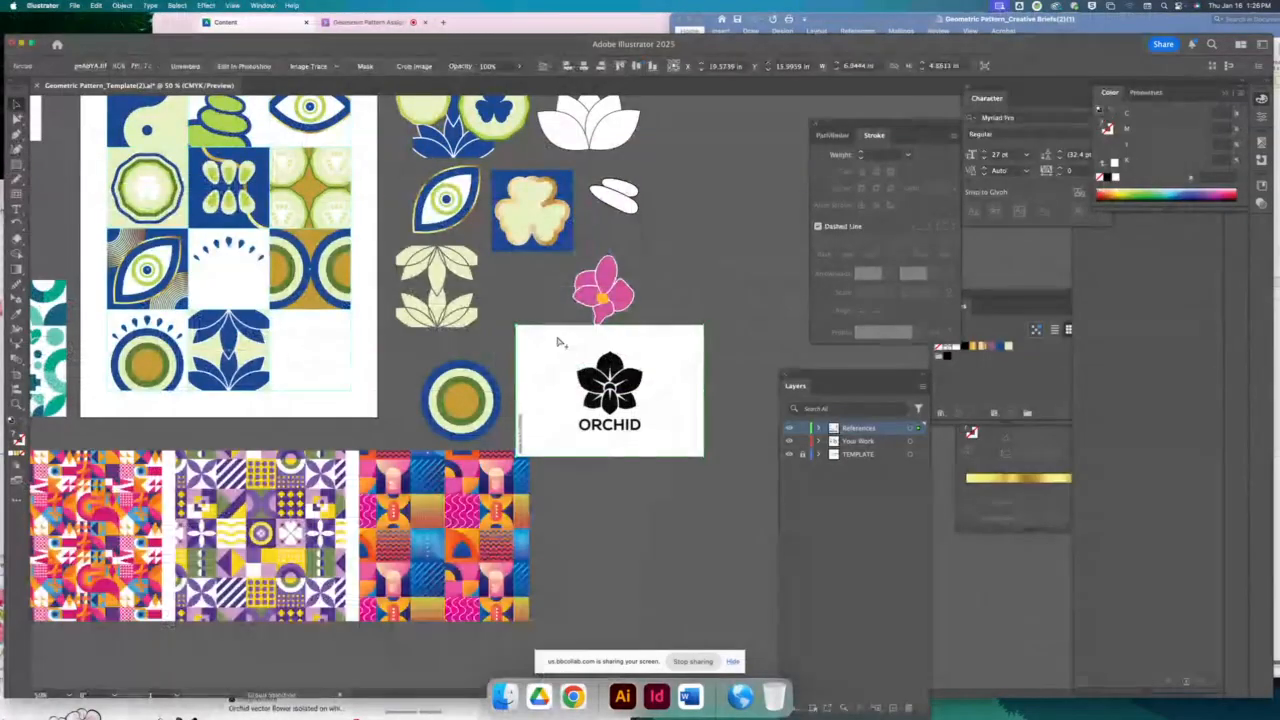
scroll(545, 358, "up", 1)
scroll(559, 343, "up", 10)
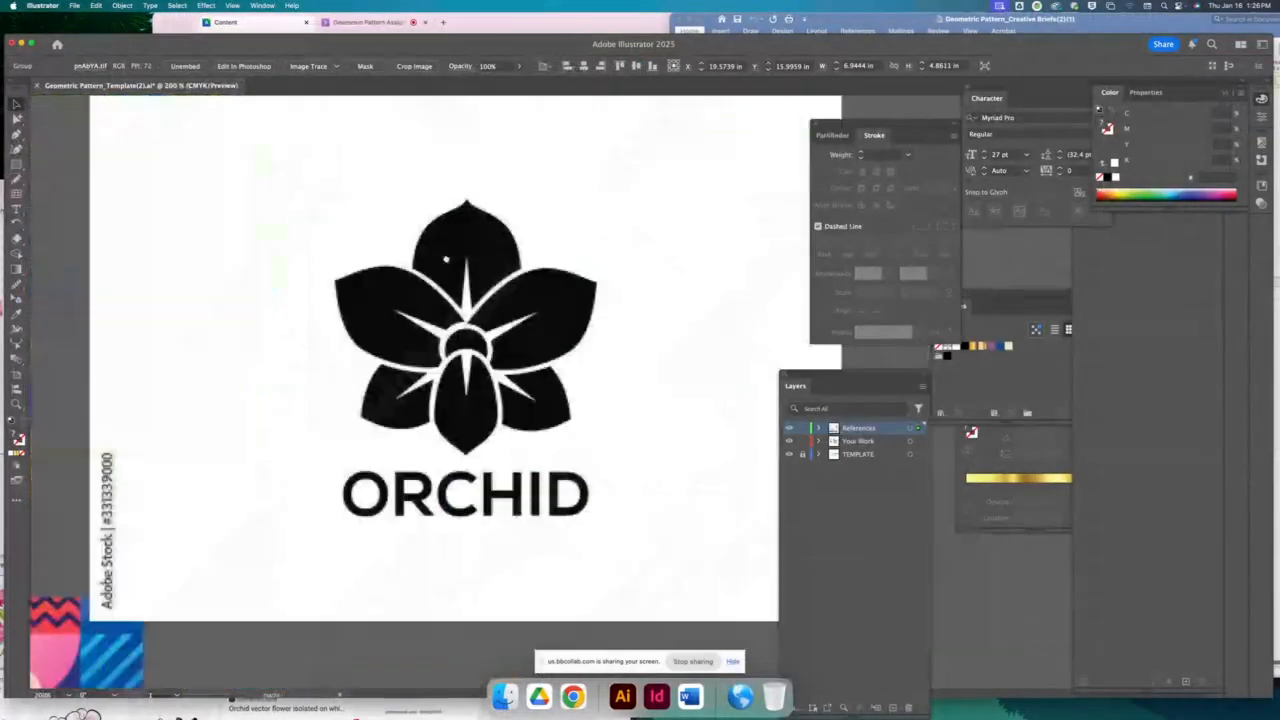
key("super+2")
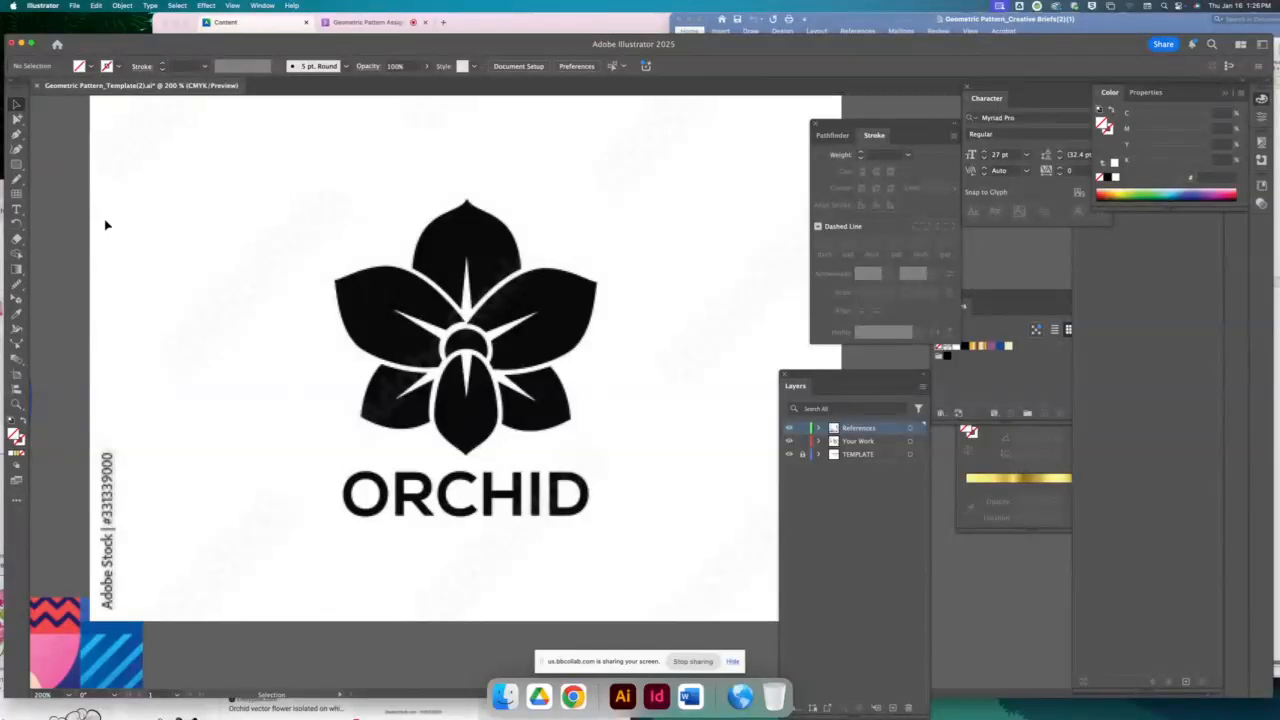
Trace the orchid's upper-left petal as a closed Pen tool path with the default white fill and 1 pt black stroke
left_click(16, 134)
left_click(336, 281)
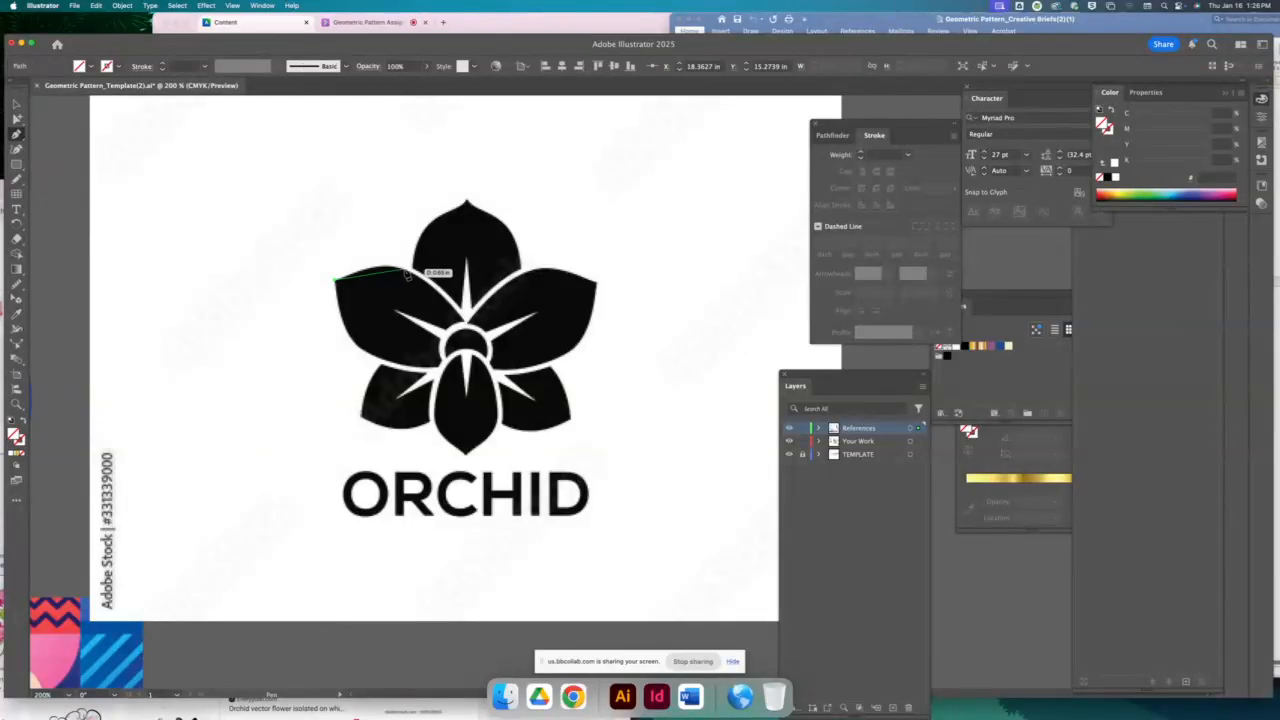
left_click_drag(406, 270, 430, 286)
left_click(465, 322)
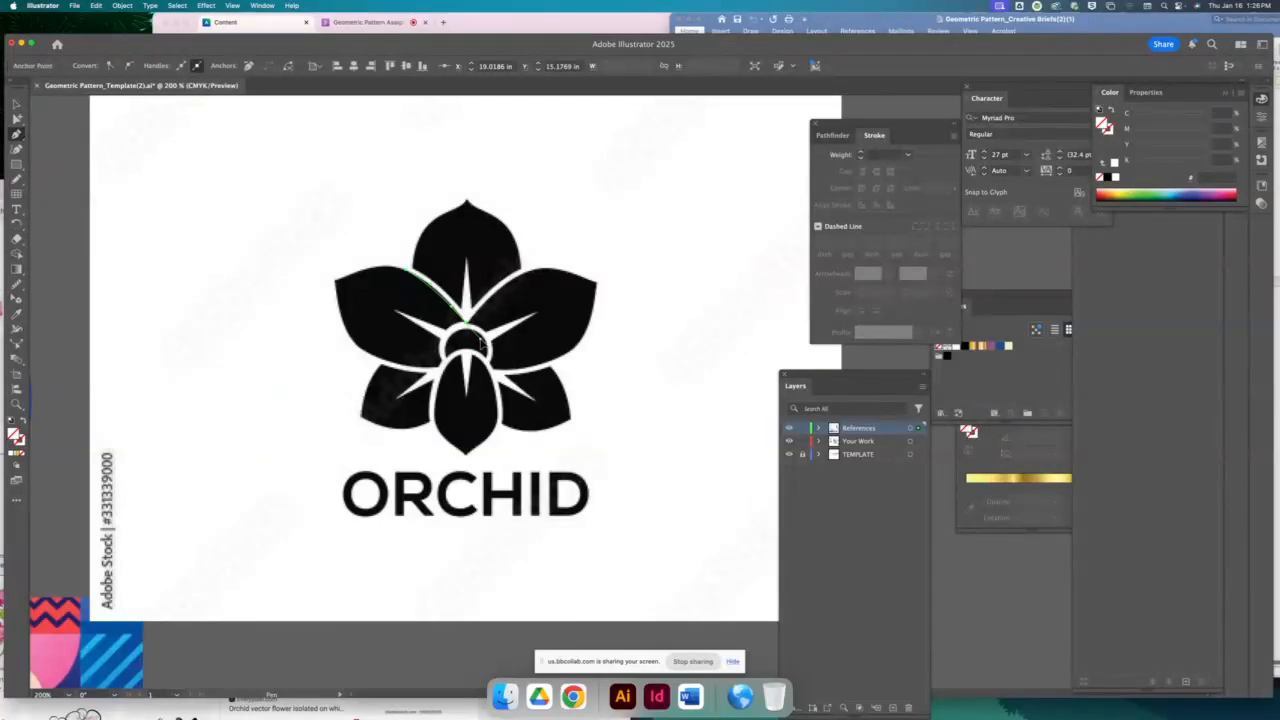
left_click_drag(487, 346, 504, 363)
left_click(505, 363)
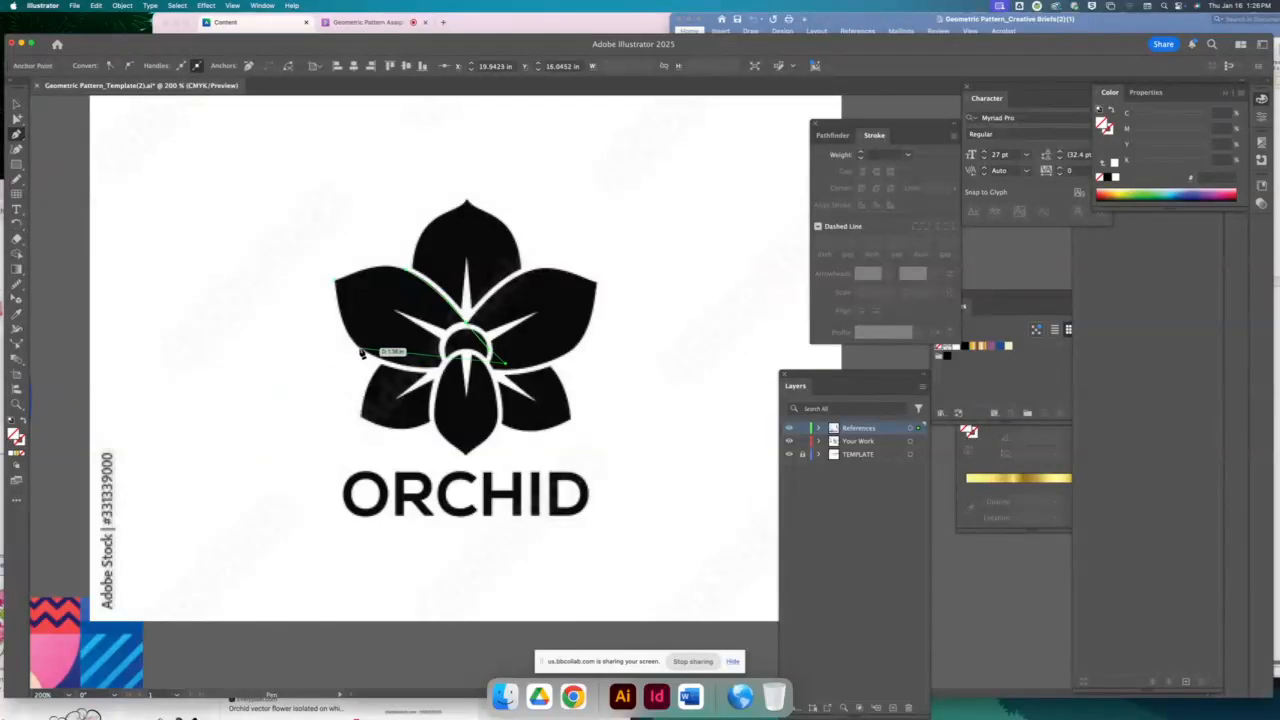
left_click_drag(359, 349, 321, 317)
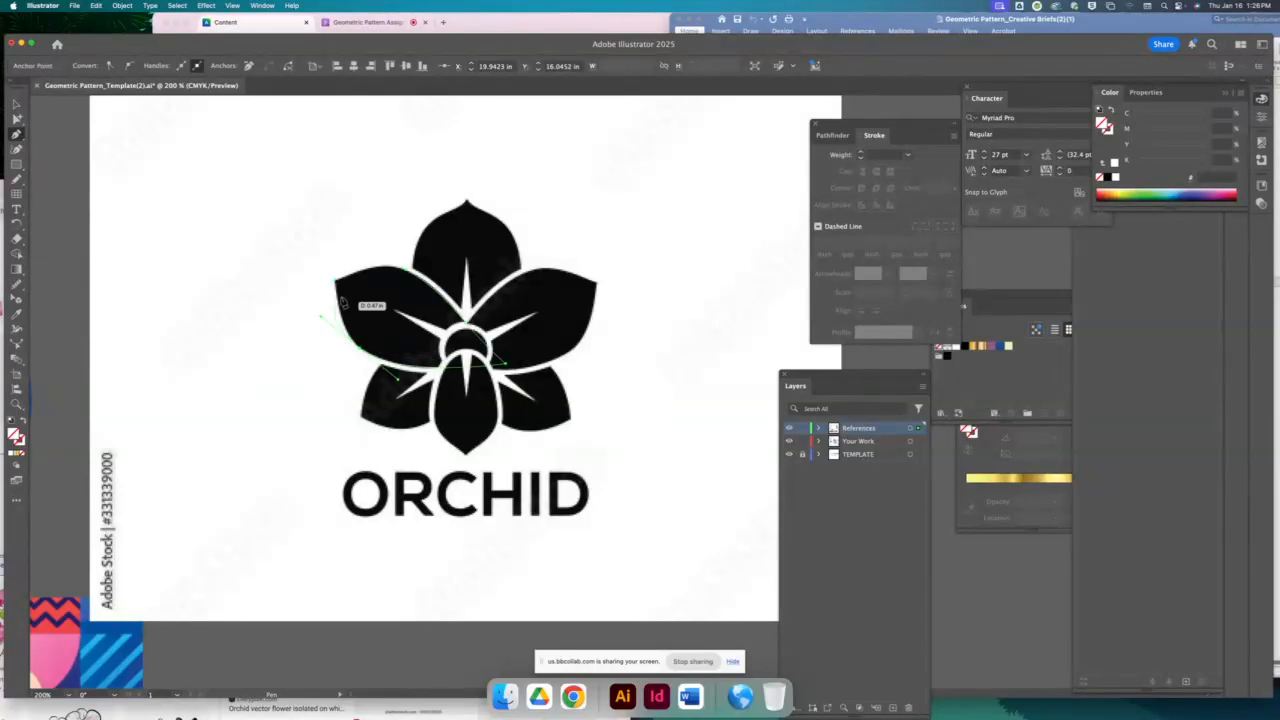
left_click(335, 282)
key("d")
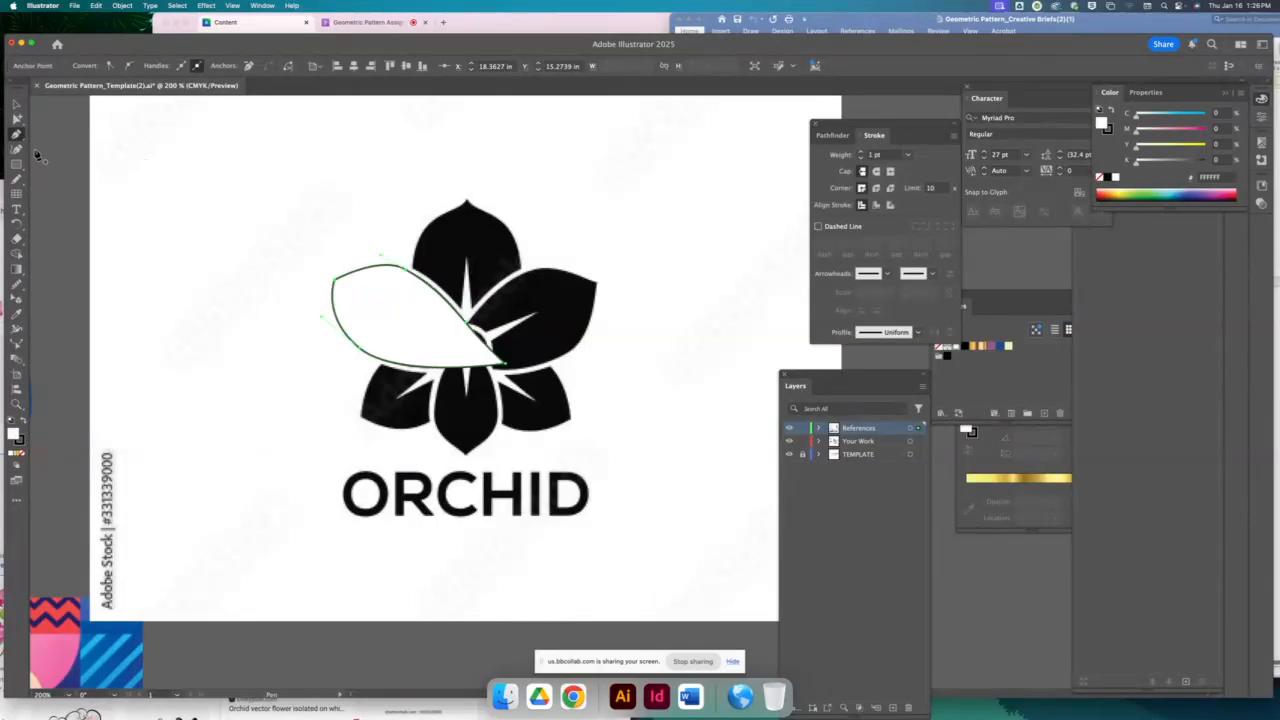
Move the traced petal, about 1.60 by 0.95 in, off the orchid to the blank area at its upper left
left_click_drag(17, 133, 100, 150)
left_click_drag(343, 331, 343, 334)
key("v")
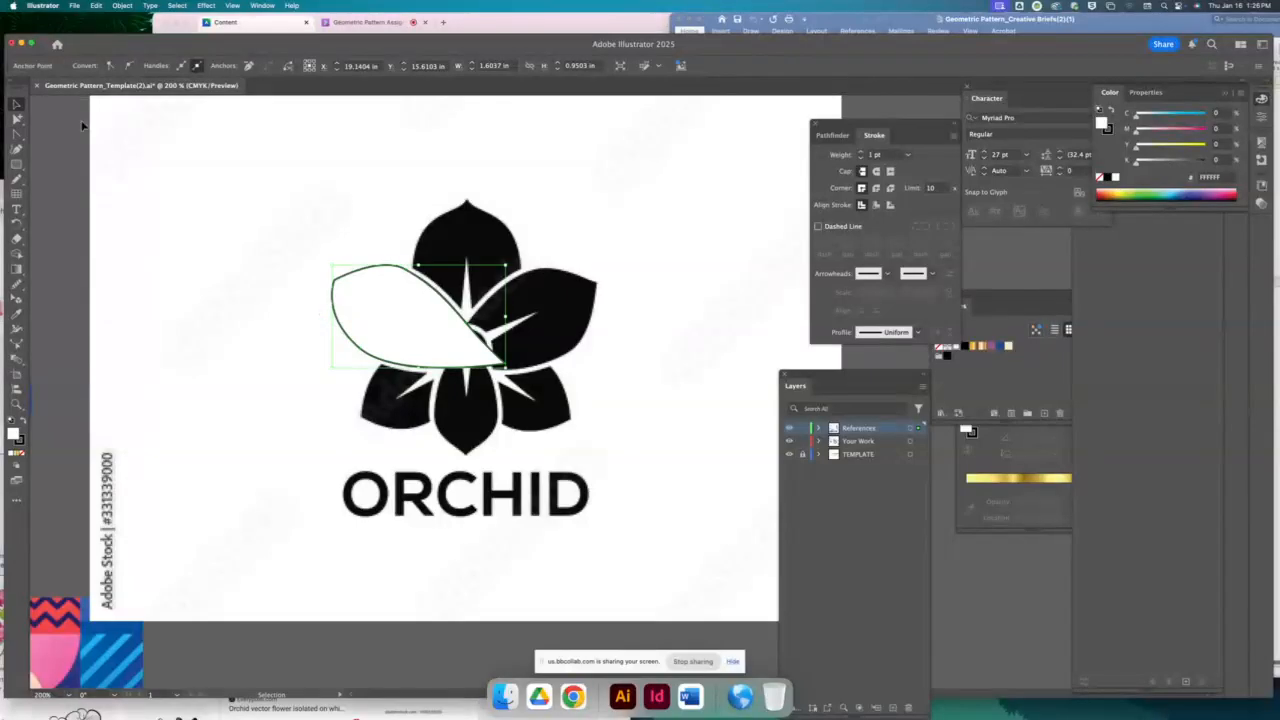
left_click(83, 125)
left_click_drag(392, 268, 240, 163)
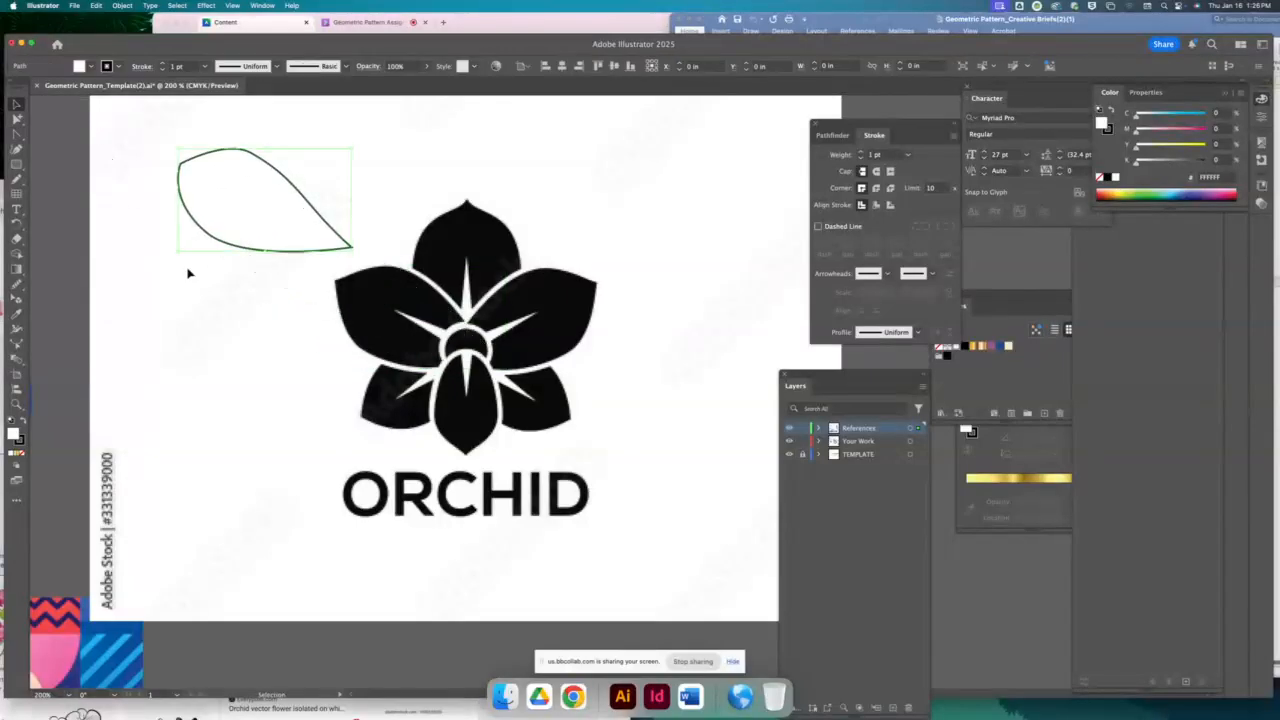
Smooth the traced petal's outline to 49% and select the anchor point at its outer tip
left_click(17, 284)
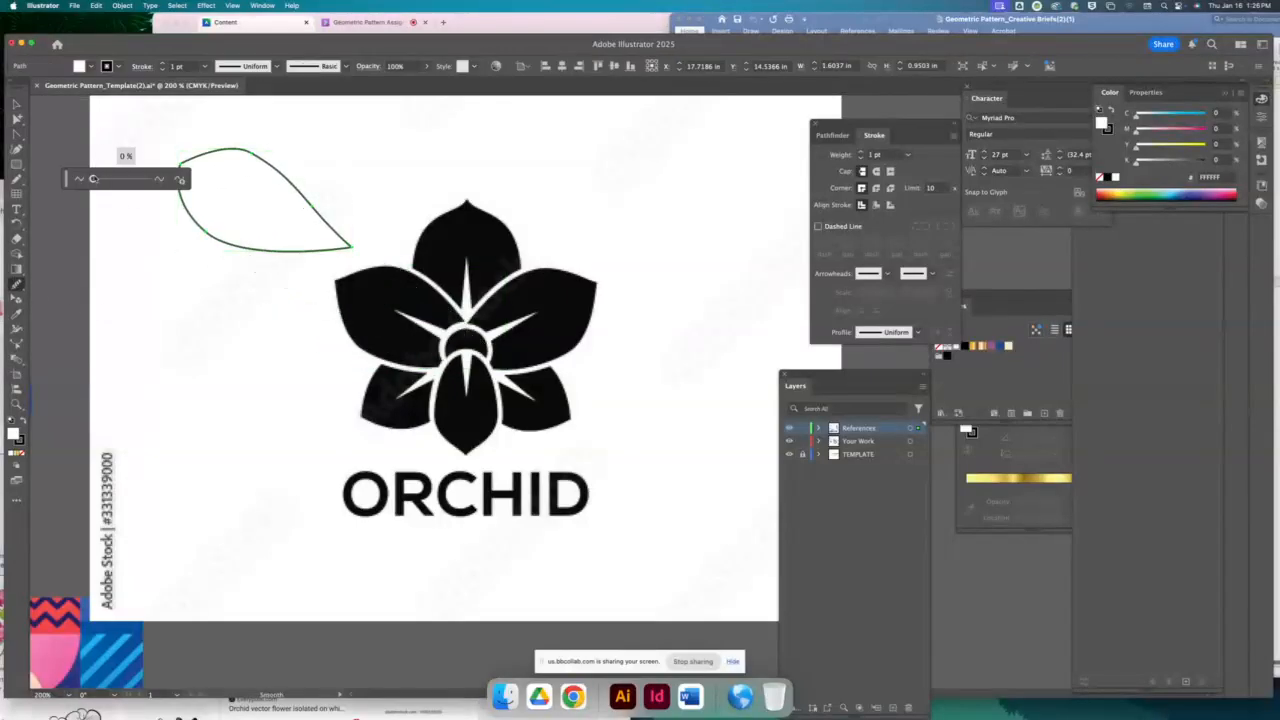
left_click_drag(93, 179, 119, 181)
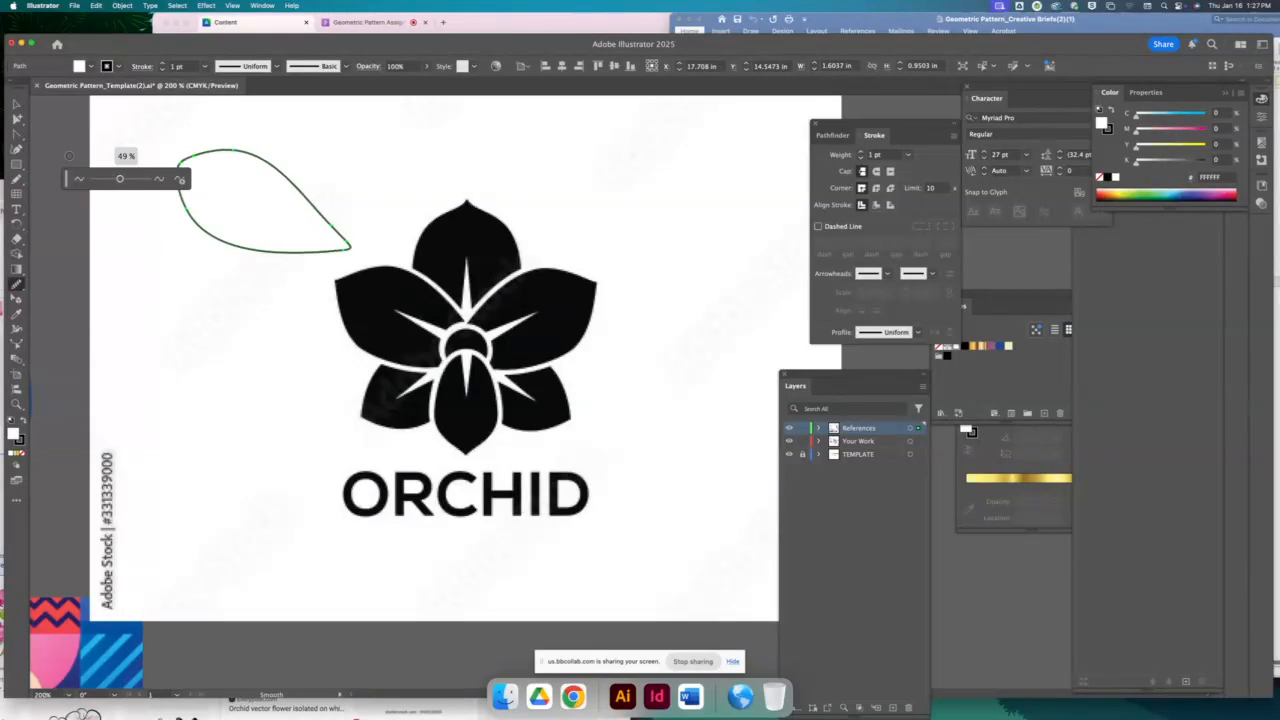
left_click_drag(16, 118, 47, 119)
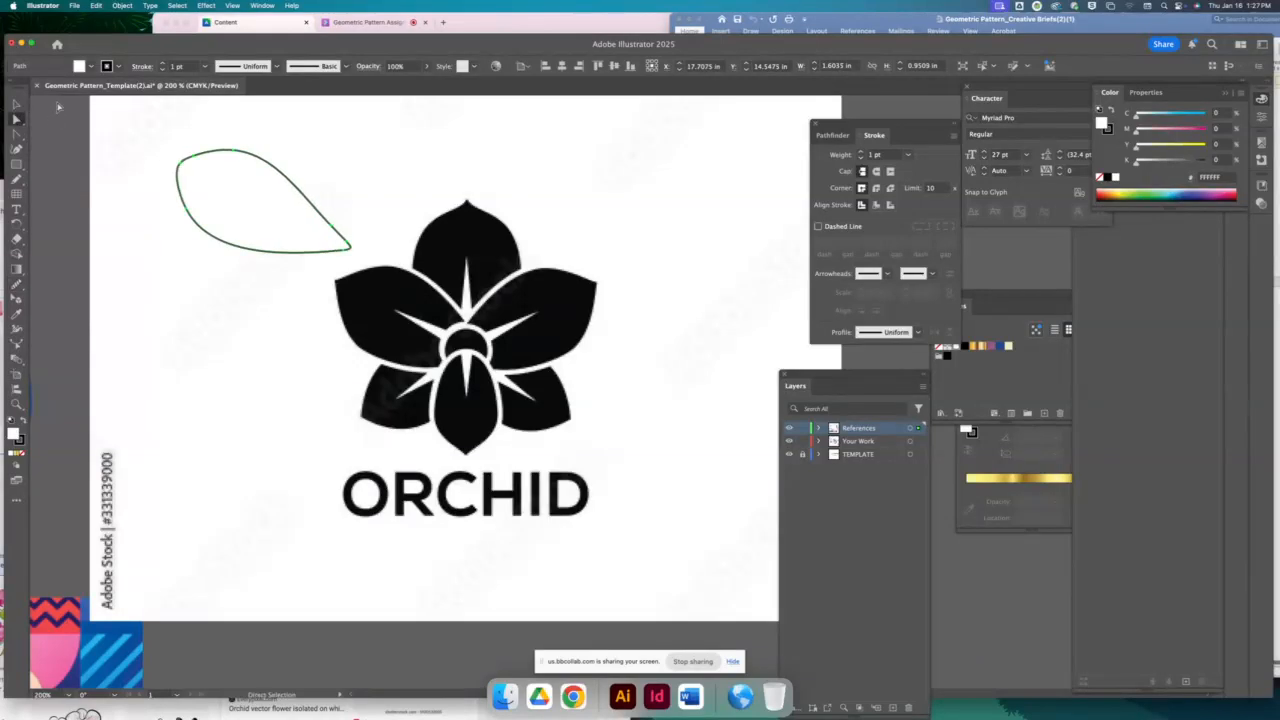
left_click(183, 170)
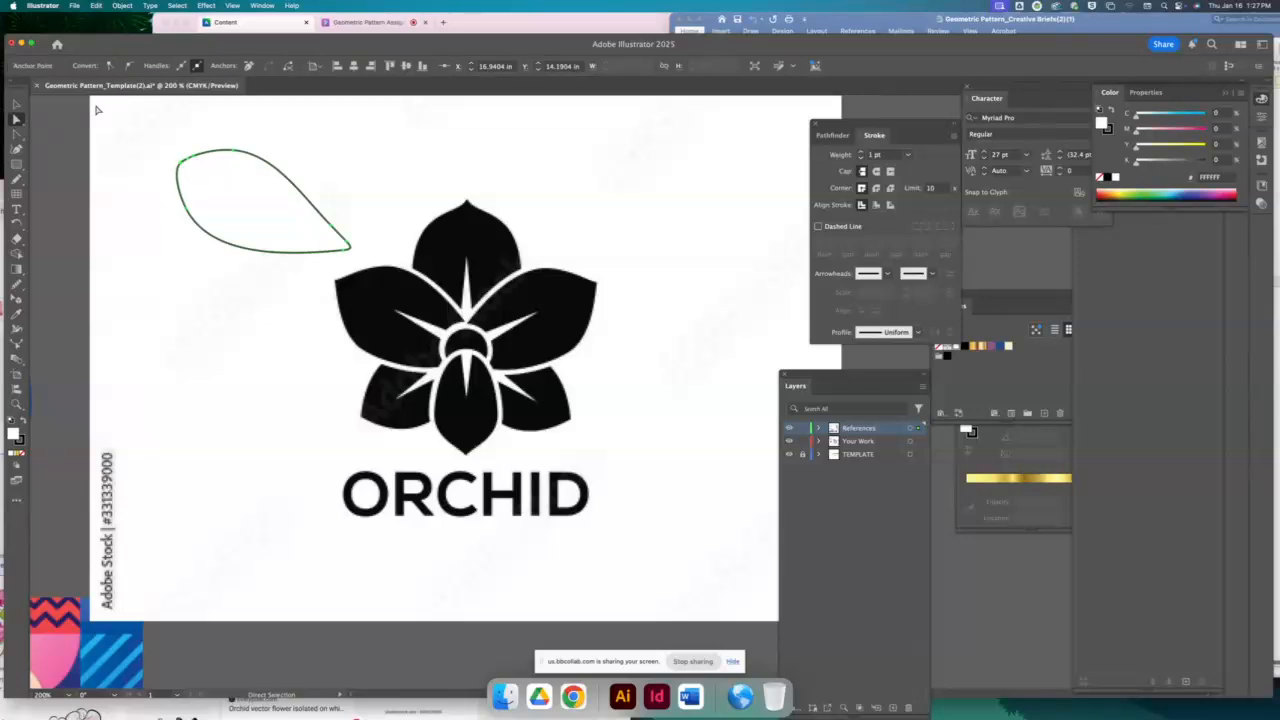
Rotate two copies of the smoothed petal around its inner tip to form a top petal and a right petal
left_click(16, 104)
left_click(131, 291)
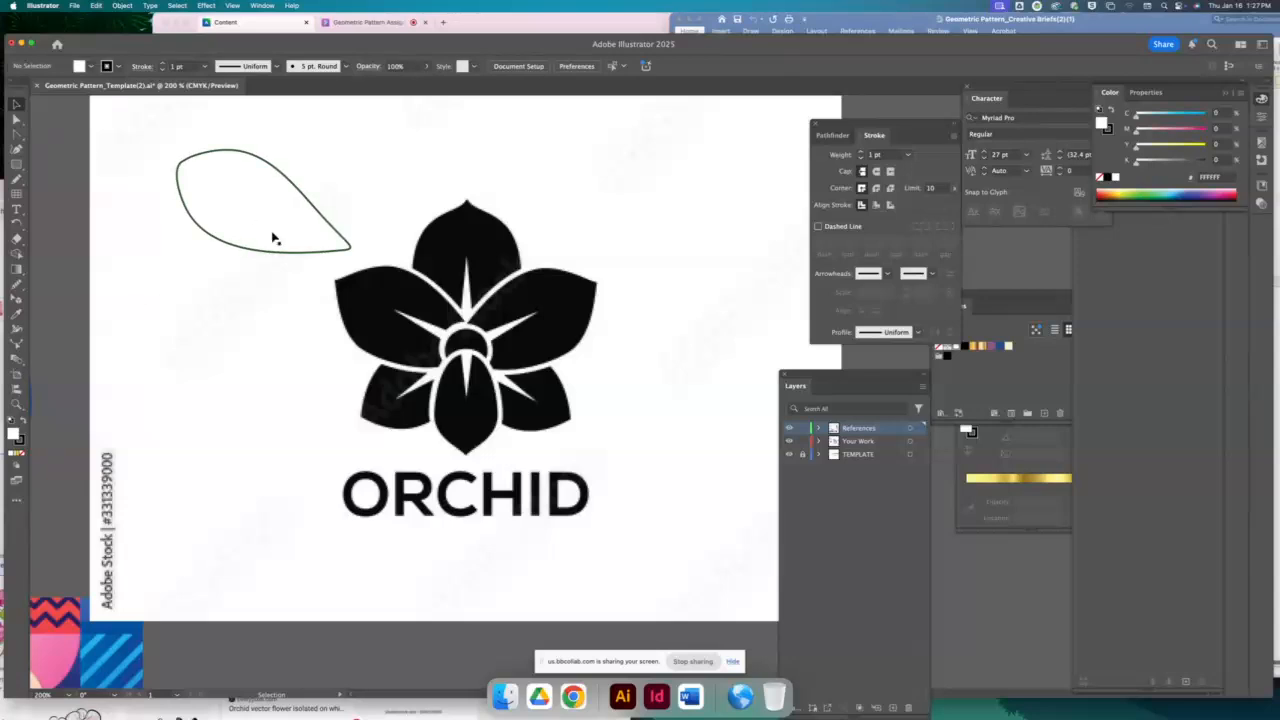
left_click(343, 242)
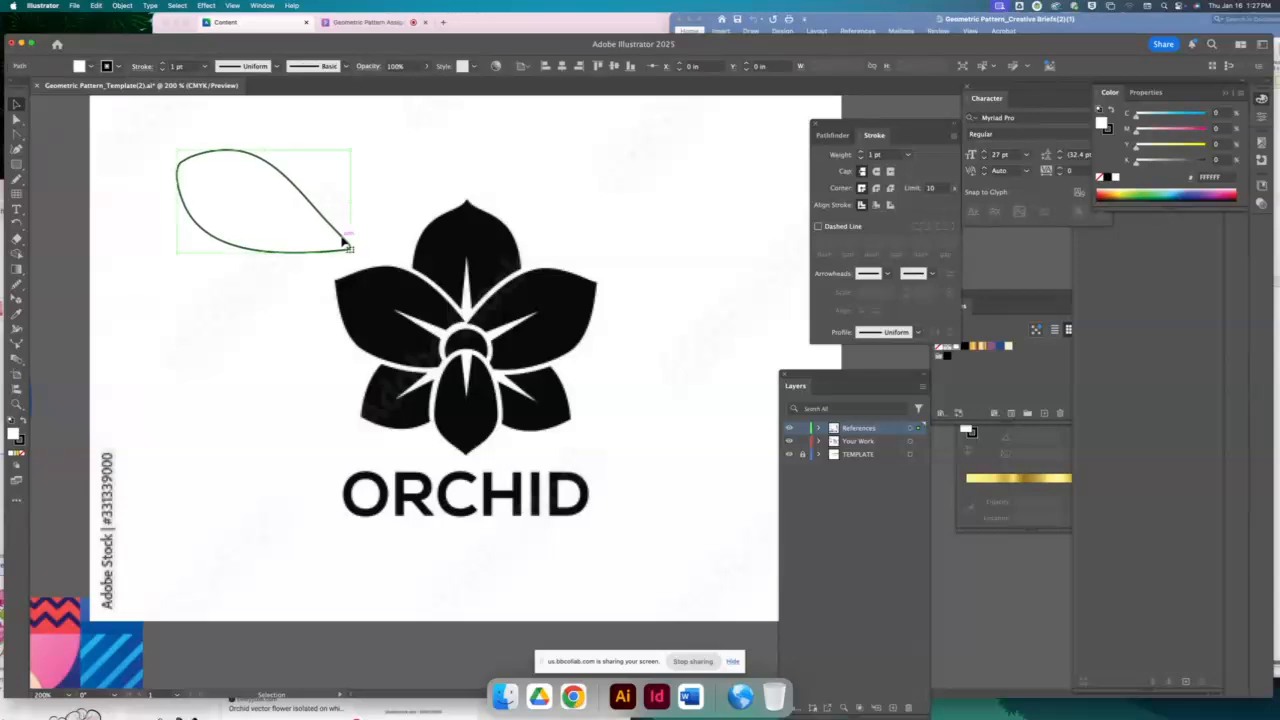
key("a")
key("v")
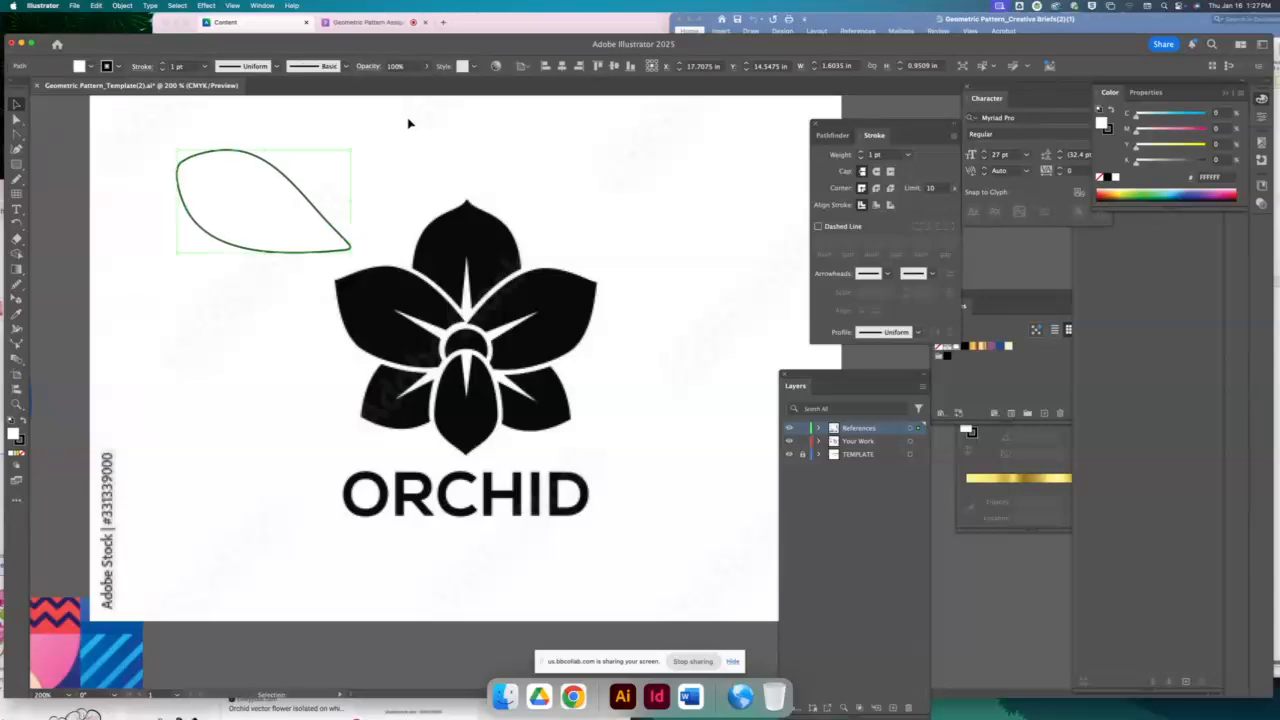
left_click(16, 224)
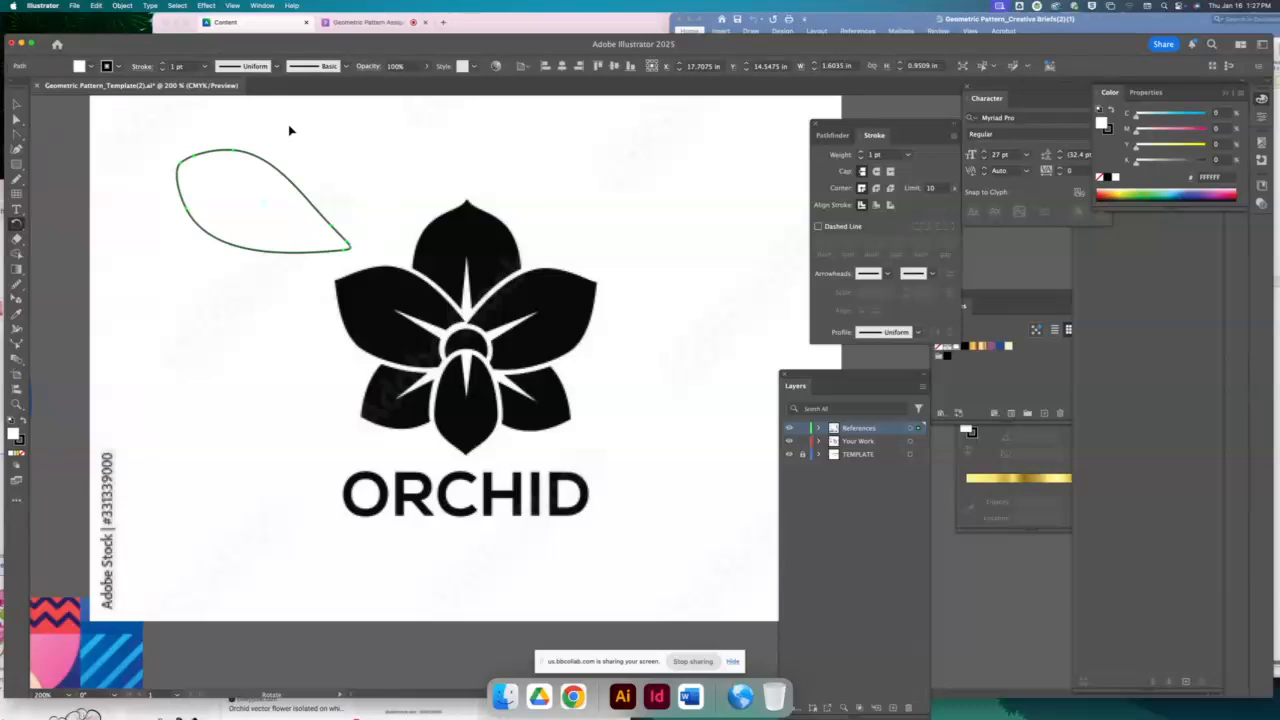
left_click_drag(240, 154, 371, 200)
key("v")
scroll(445, 193, "up", 4)
scroll(445, 193, "left", 4)
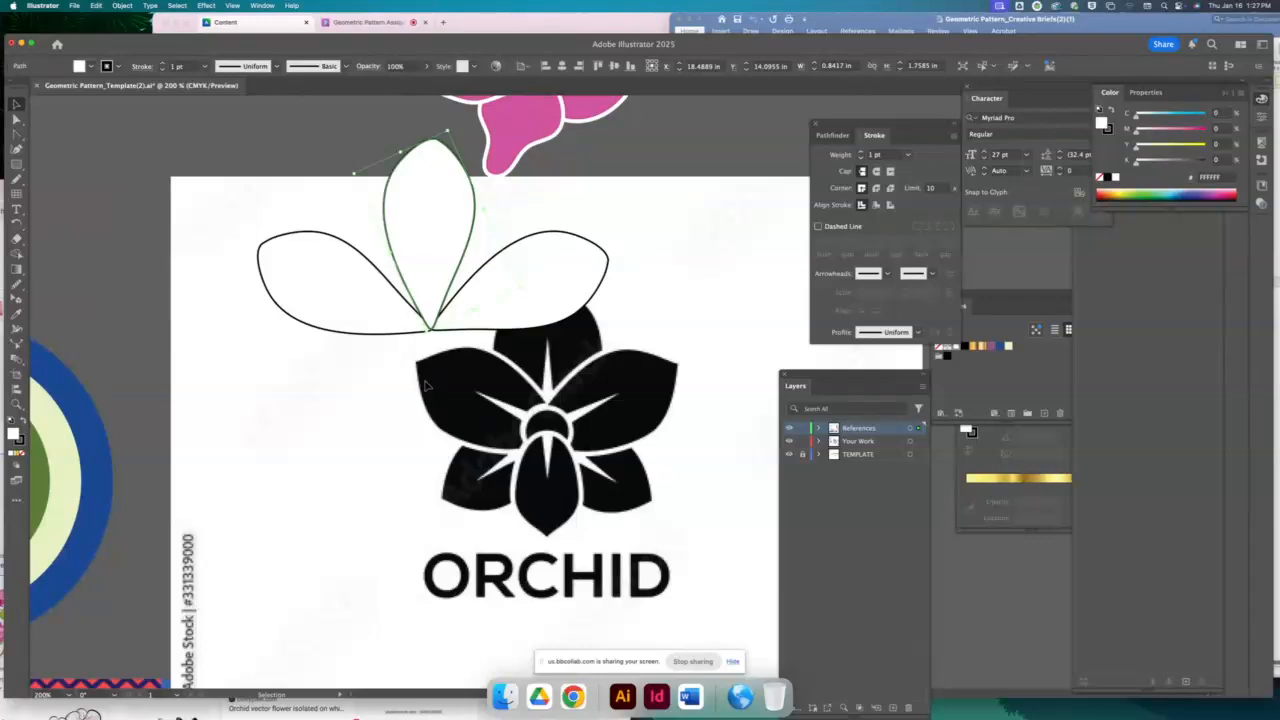
Enlarge the top petal to about 1.04 by 2.17 in and place it behind the two side petals
left_click_drag(430, 335, 468, 405)
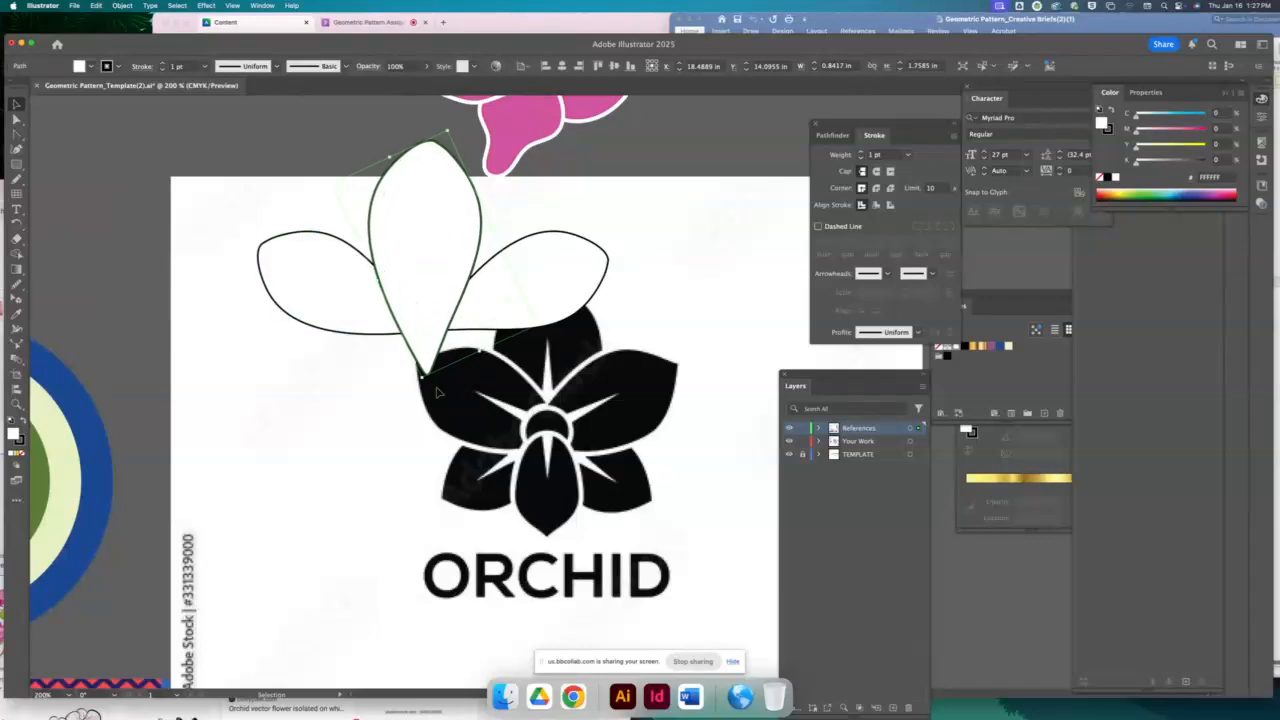
key("Delete")
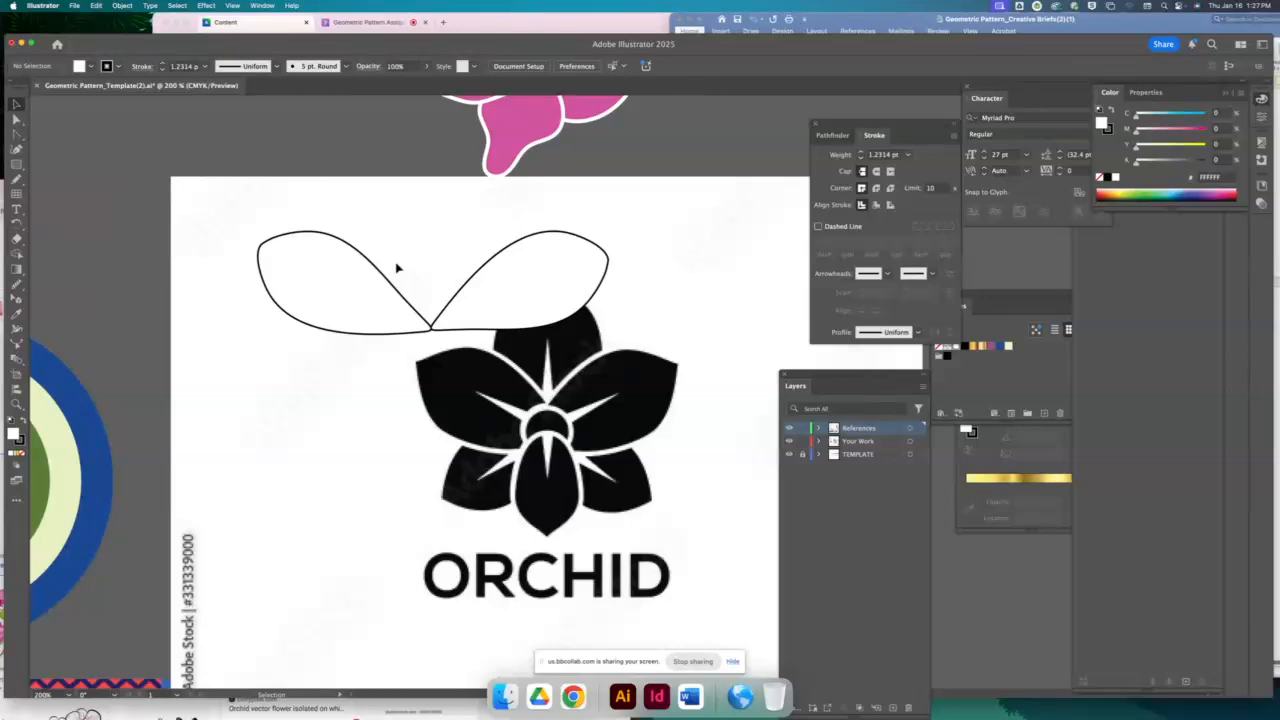
key("super+z")
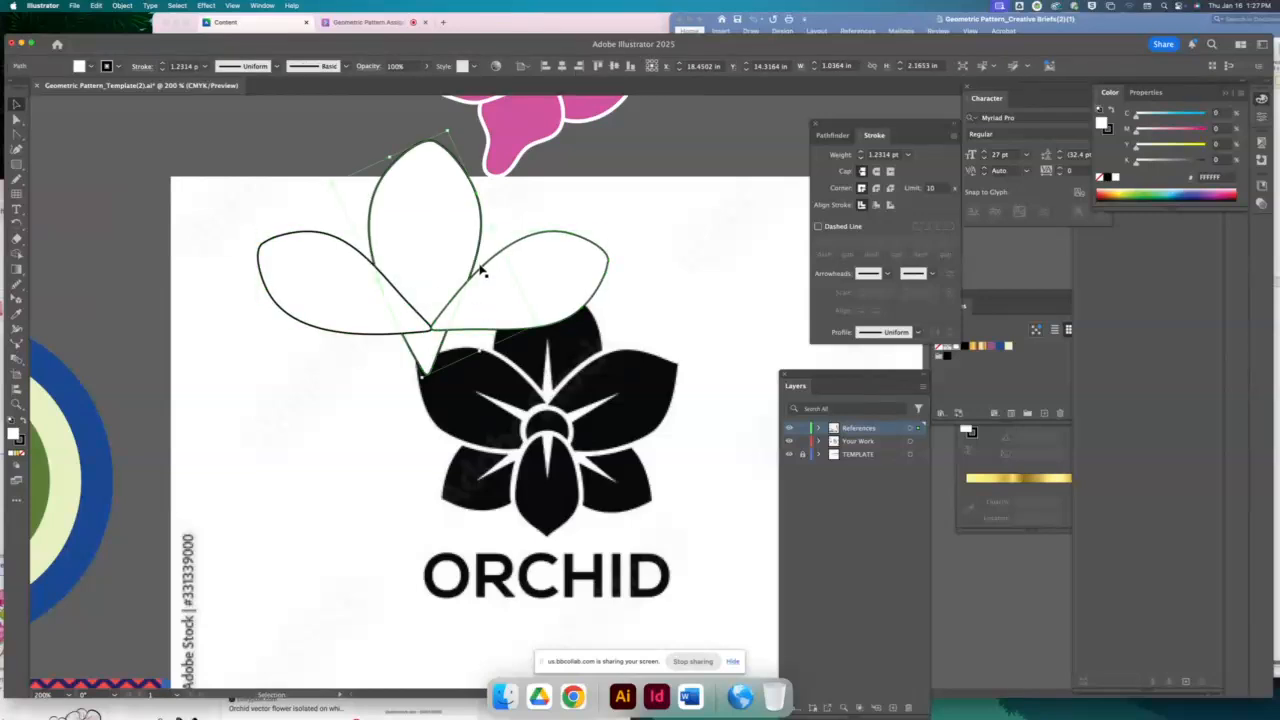
left_click_drag(460, 251, 460, 259)
left_click_drag(313, 197, 590, 340)
left_click(101, 231)
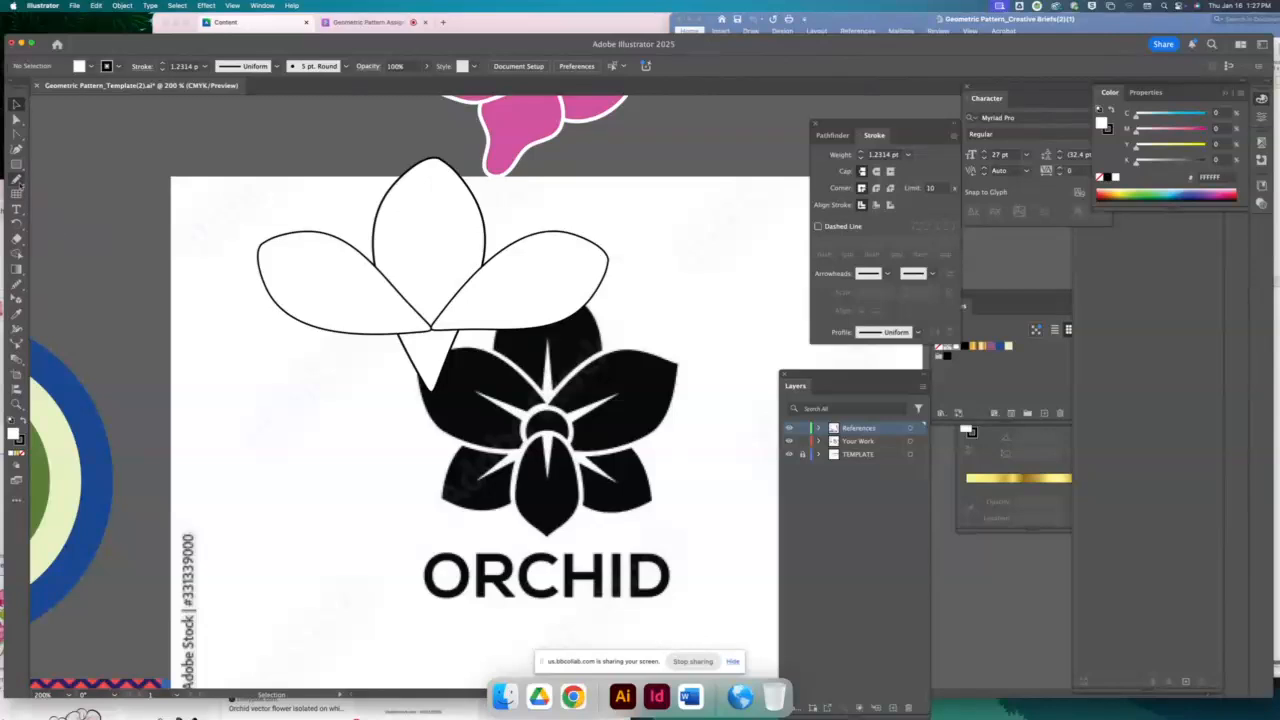
Draw a circle about 0.46 in across with the Ellipse tool where the three petals meet
left_click(16, 165)
left_click_drag(17, 168, 90, 179)
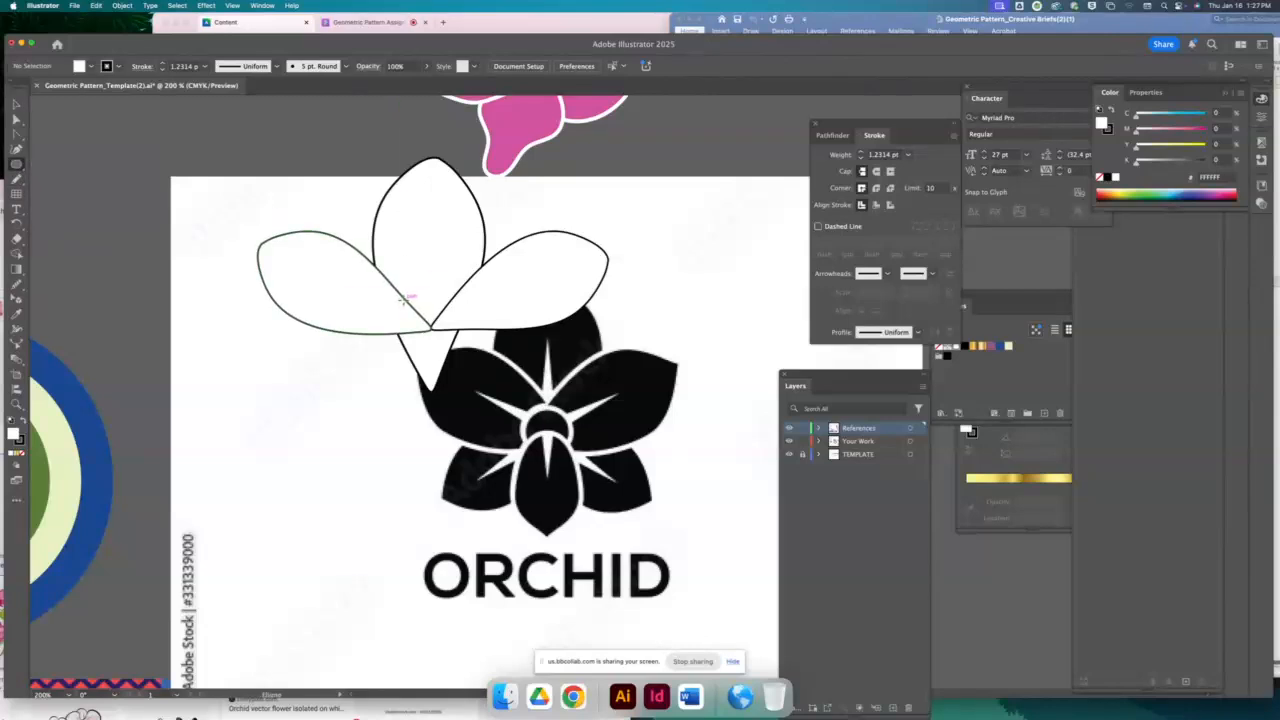
left_click_drag(407, 299, 451, 351)
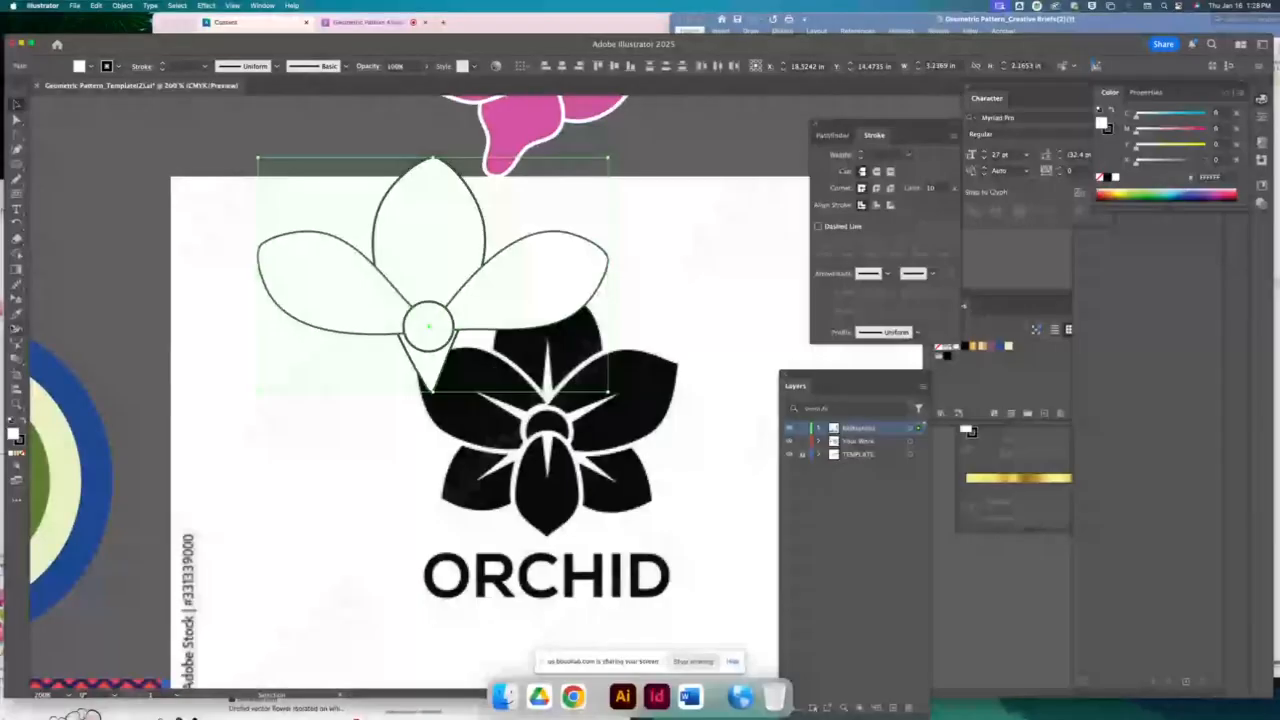
Use Shape Builder on the petals and circle to merge the overlap beside the right petal and remove the tail below the circle
key("shift+m")
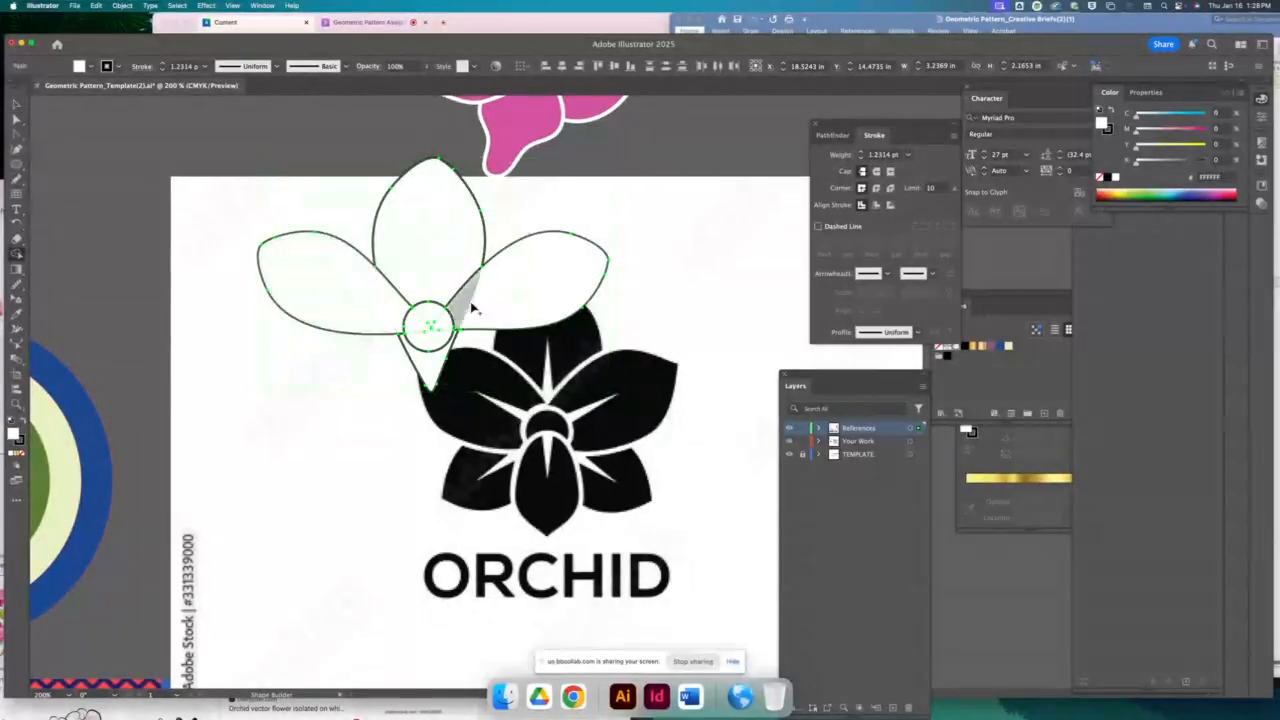
mouse_move(470, 310)
left_mouse_down()
mouse_move(424, 338)
mouse_move(438, 328)
left_mouse_up()
left_click(429, 371, "alt")
left_click(16, 104)
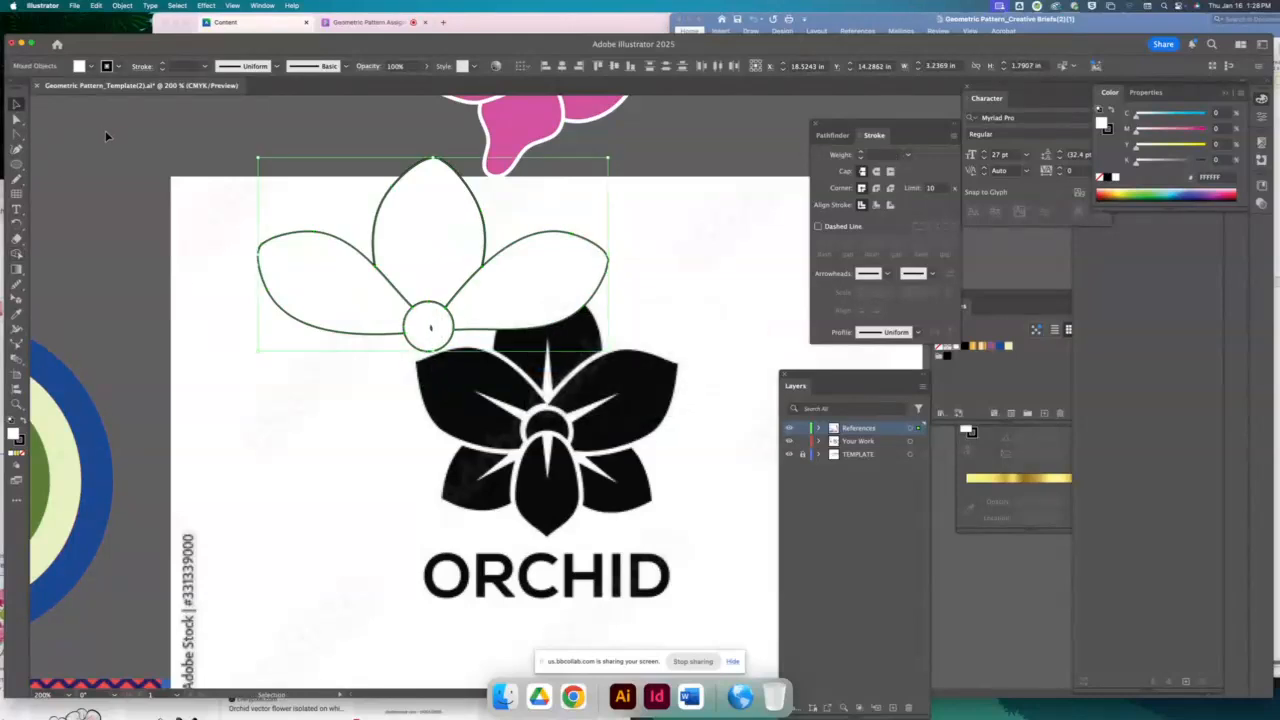
left_click(105, 131)
Try to delete the small leftover mark at the centre of the circle
left_click(431, 328)
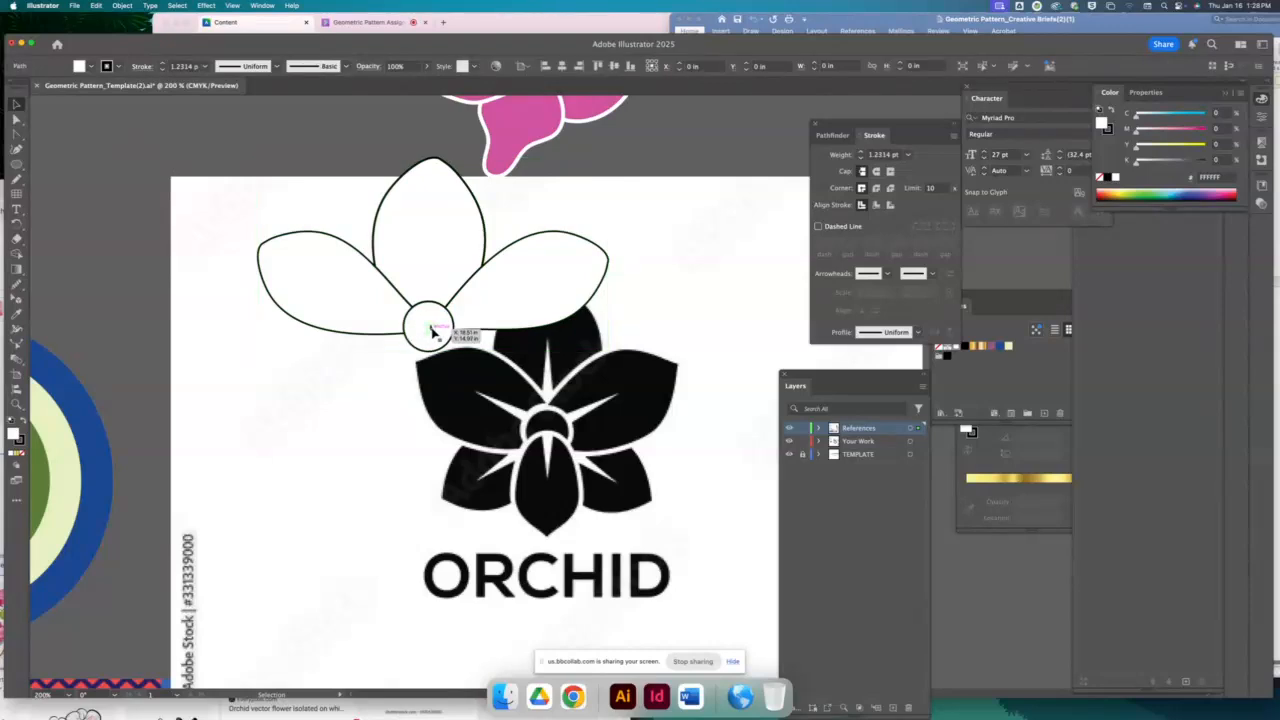
key("Delete")
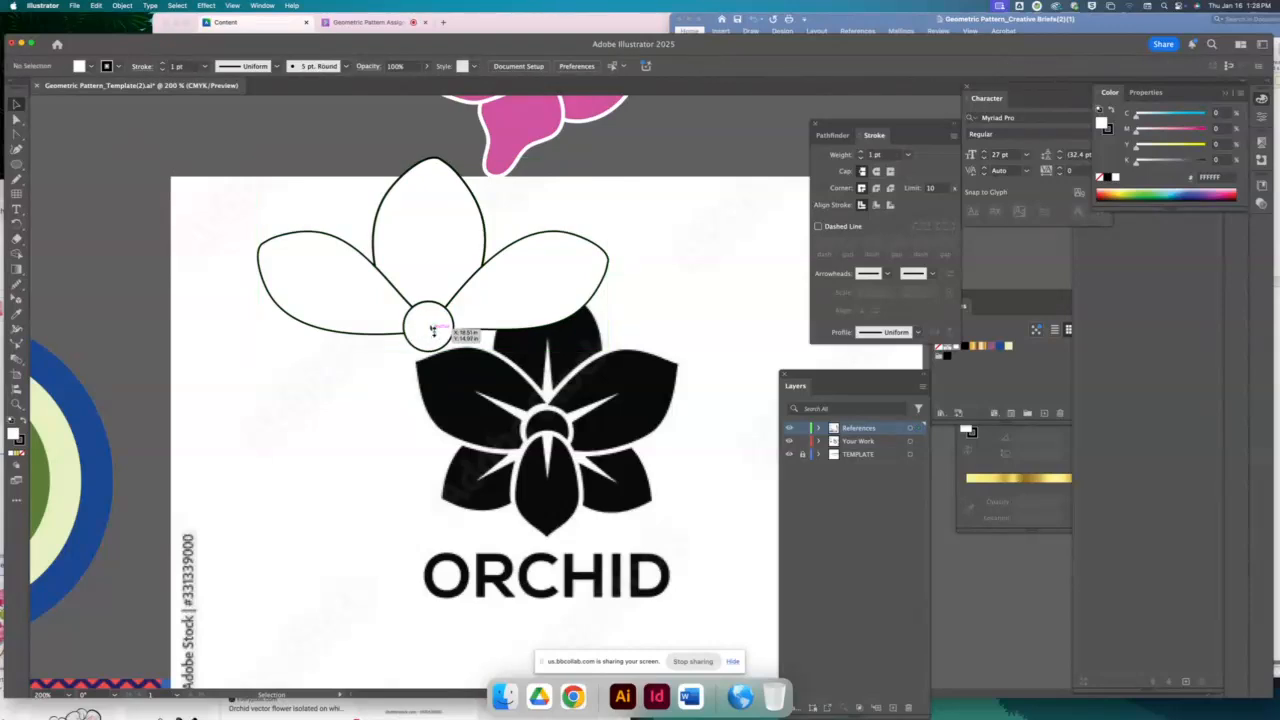
left_click(432, 331)
left_click(433, 332)
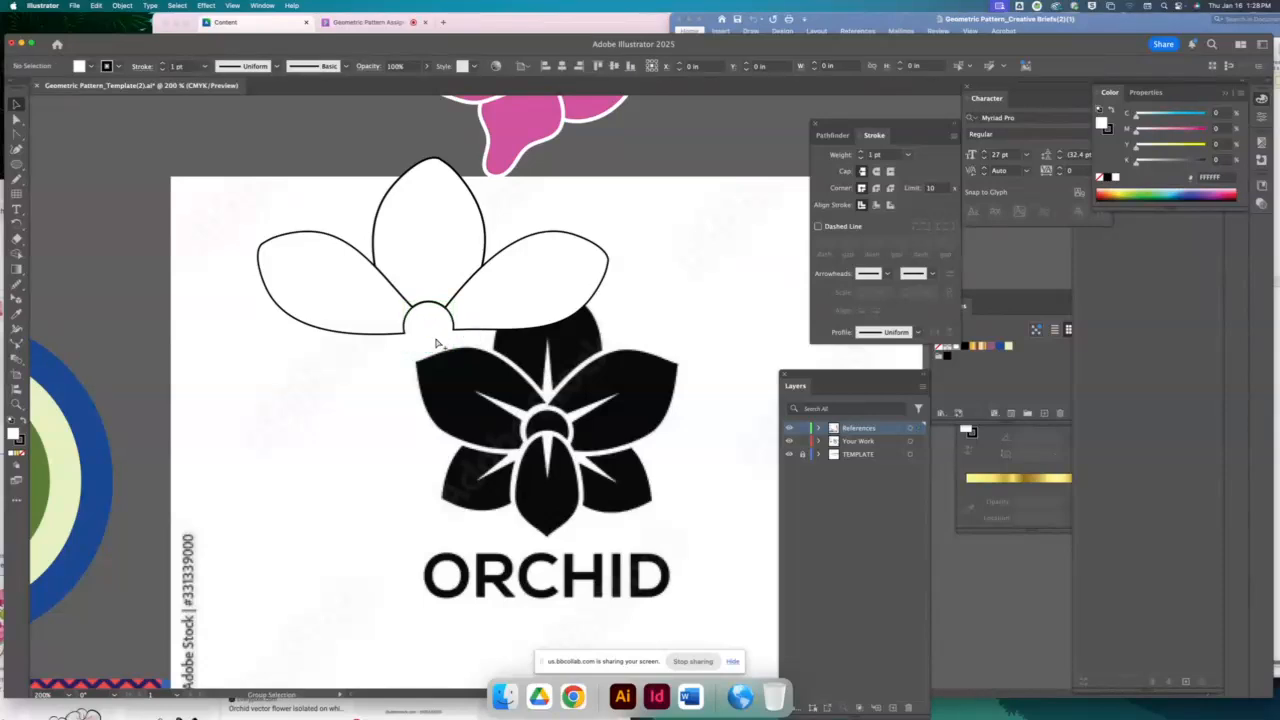
left_click(436, 340)
left_click(190, 361)
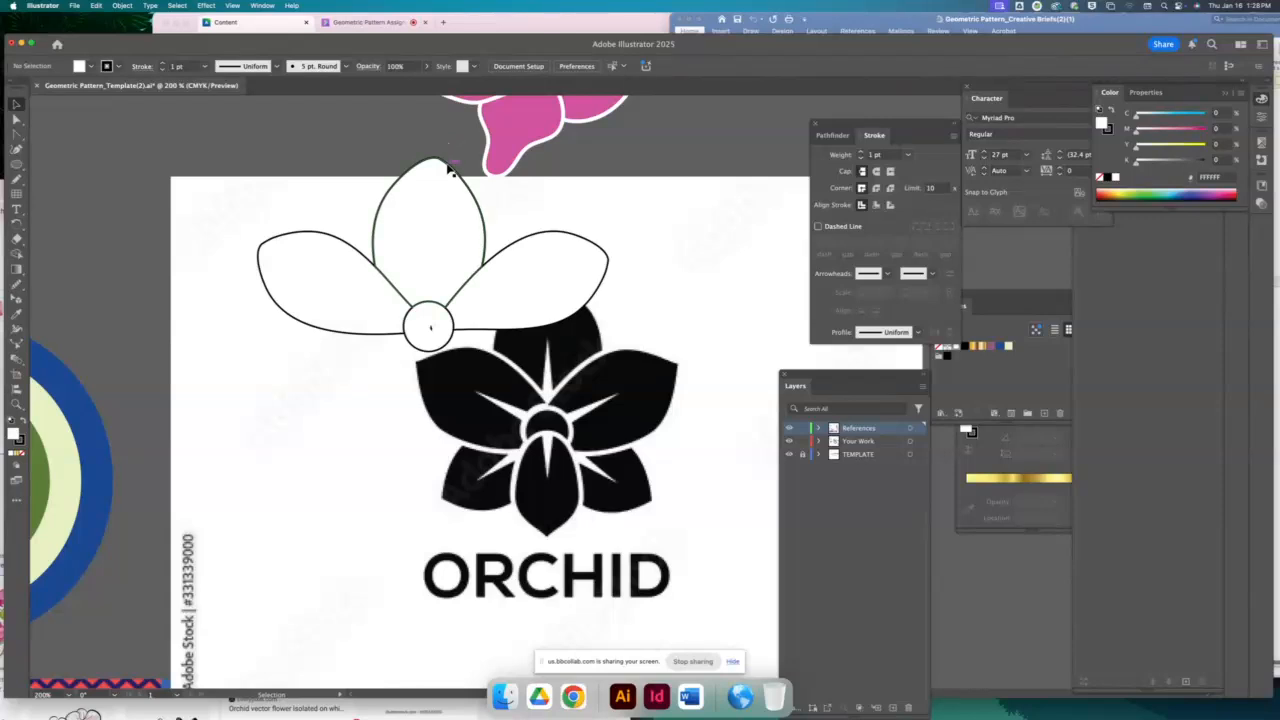
Make a smaller, downward-pointing copy of the top petal, about 0.89 by 1.19 in, and position it directly beneath the centre circle
mouse_move(448, 168)
left_mouse_down()
mouse_move(632, 320)
mouse_move(686, 317)
mouse_move(659, 520)
mouse_move(632, 472)
mouse_move(648, 398)
mouse_move(633, 395)
mouse_move(628, 332)
mouse_move(558, 343)
mouse_move(626, 321)
mouse_move(436, 350)
left_mouse_up()
left_click_drag(429, 420, 438, 475)
key("Up")
key("Up")
key("Up")
key("Up")
key("Up")
key("Up")
key("Up")
key("Up")
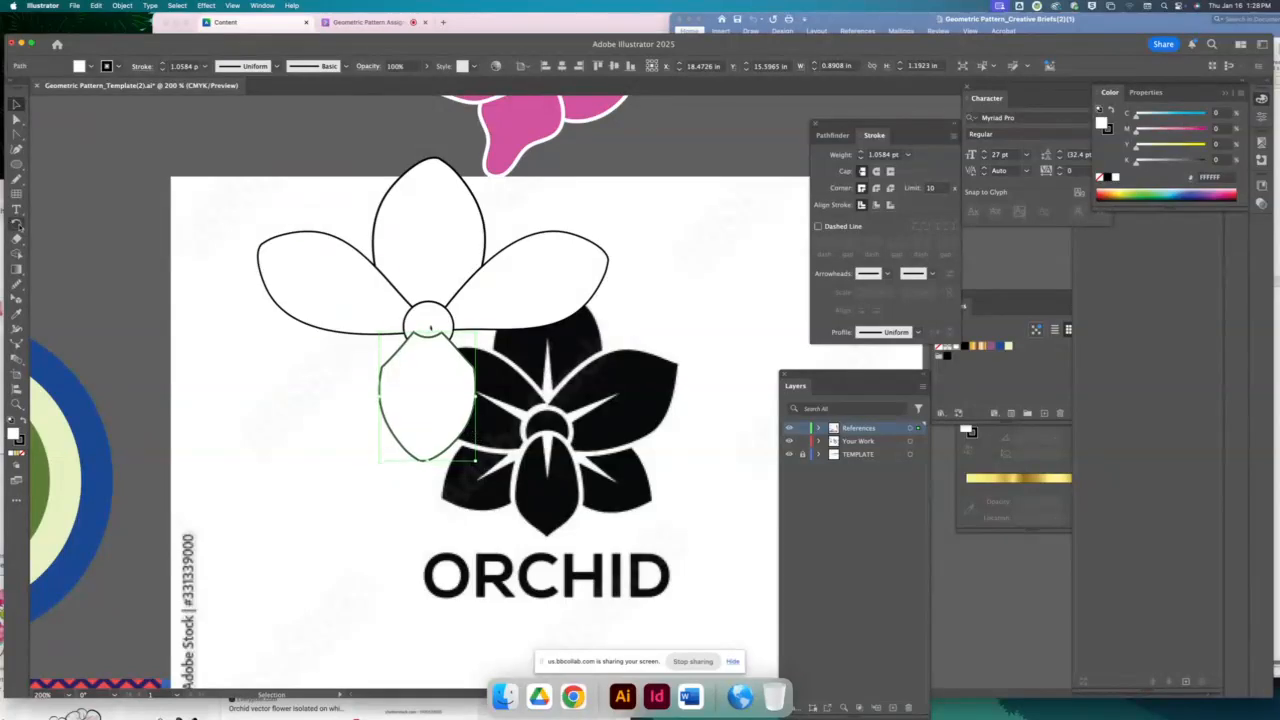
Rotate copies of the bottom petal around the flower's centre to form the lower-right and lower-left petals
key("r")
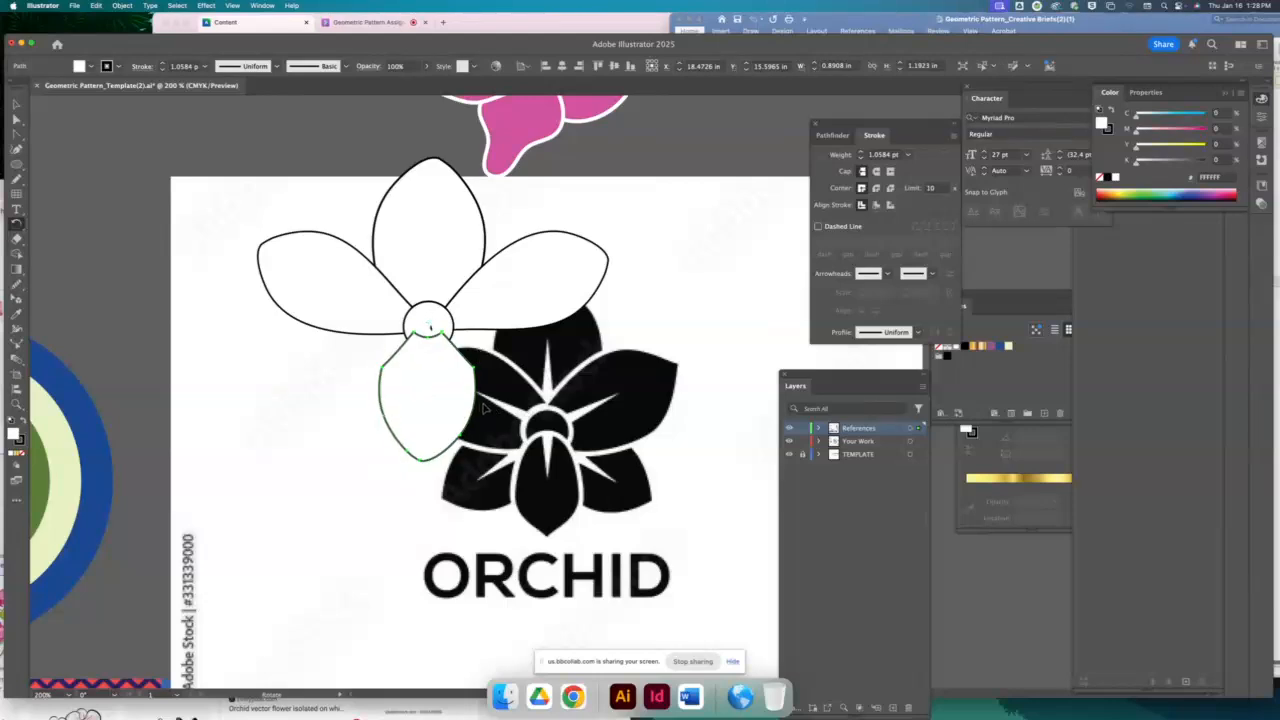
left_click_drag(476, 410, 580, 333)
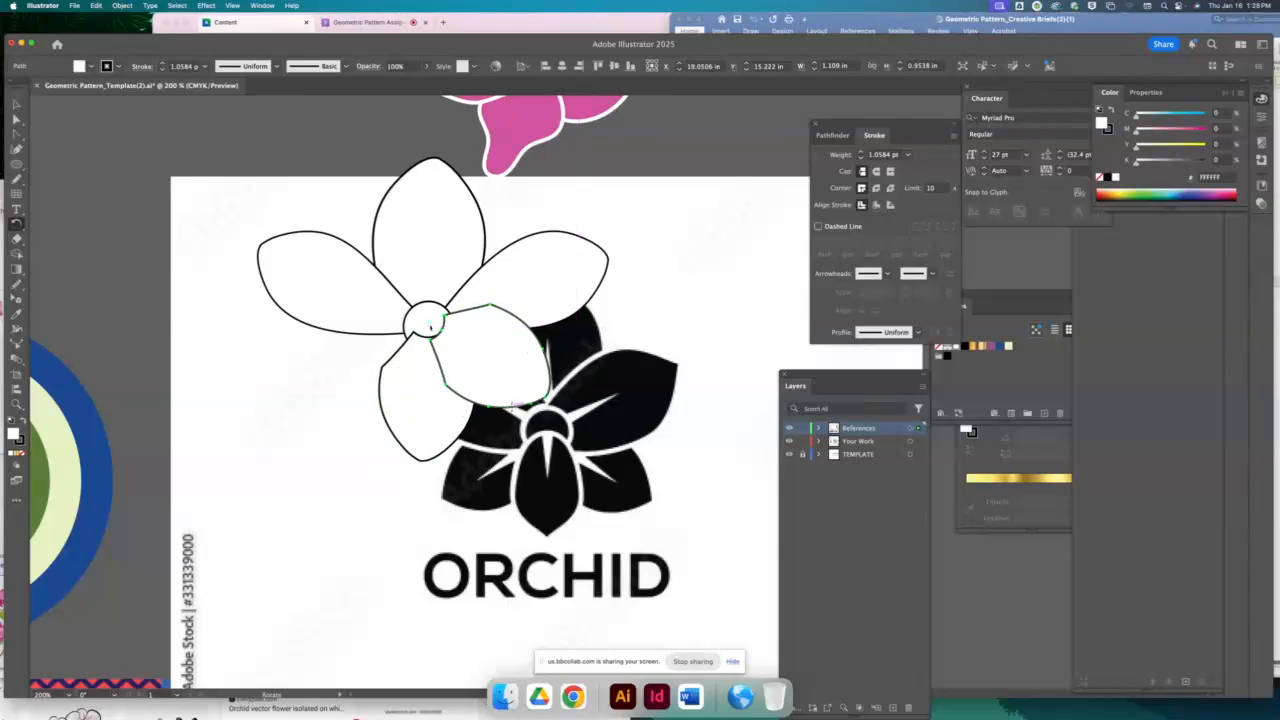
left_click_drag(513, 405, 305, 352)
left_click(17, 105)
left_click(99, 129)
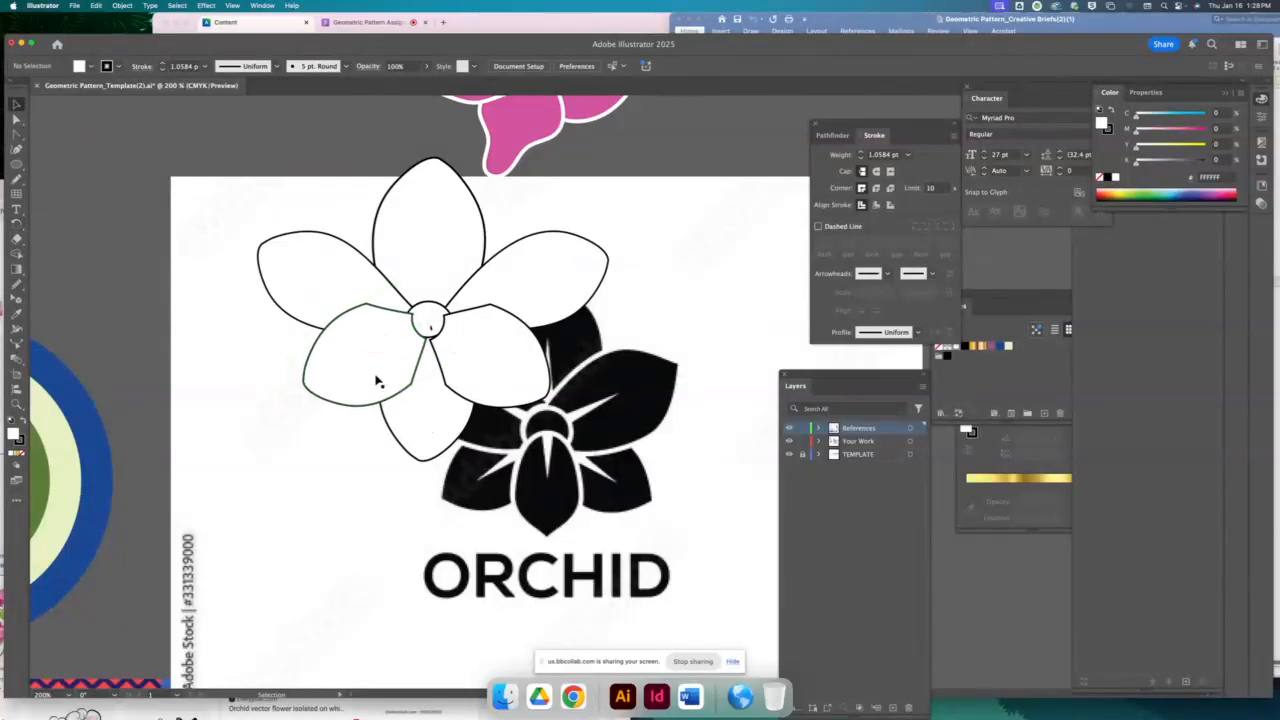
Place the three lower petals behind the upper petals and the centre circle
left_click_drag(289, 384, 480, 410)
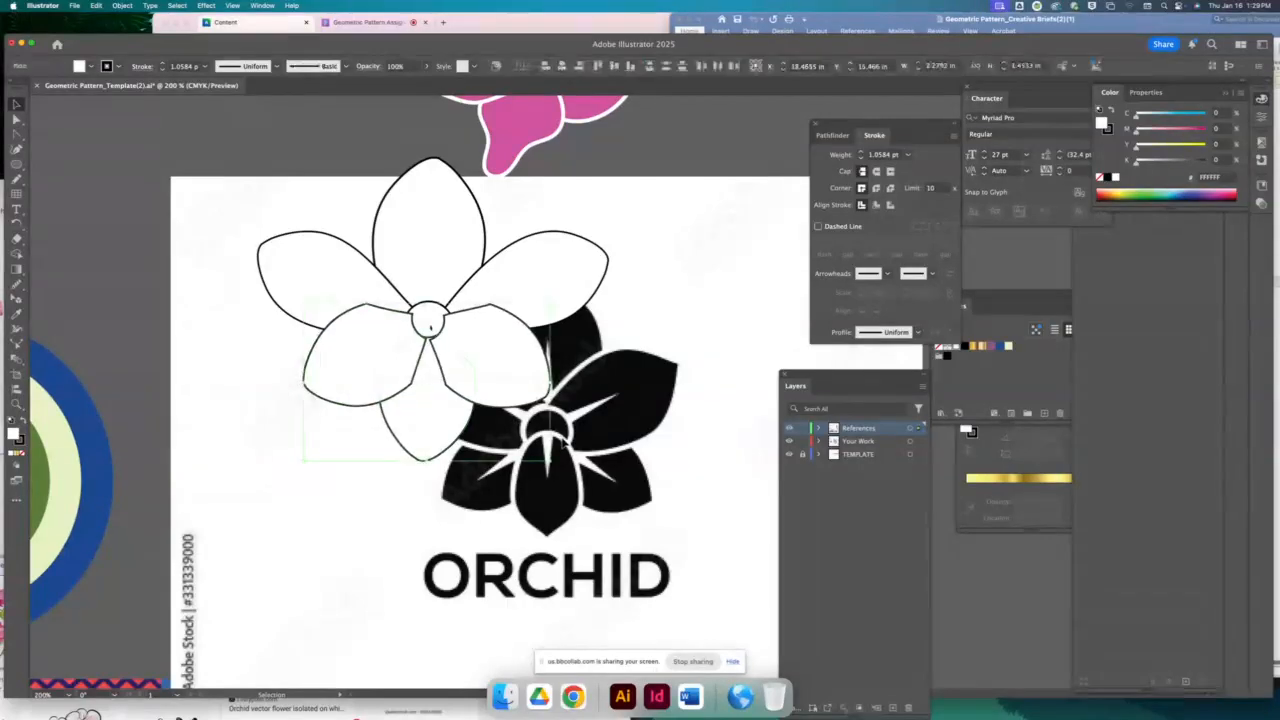
key("Delete")
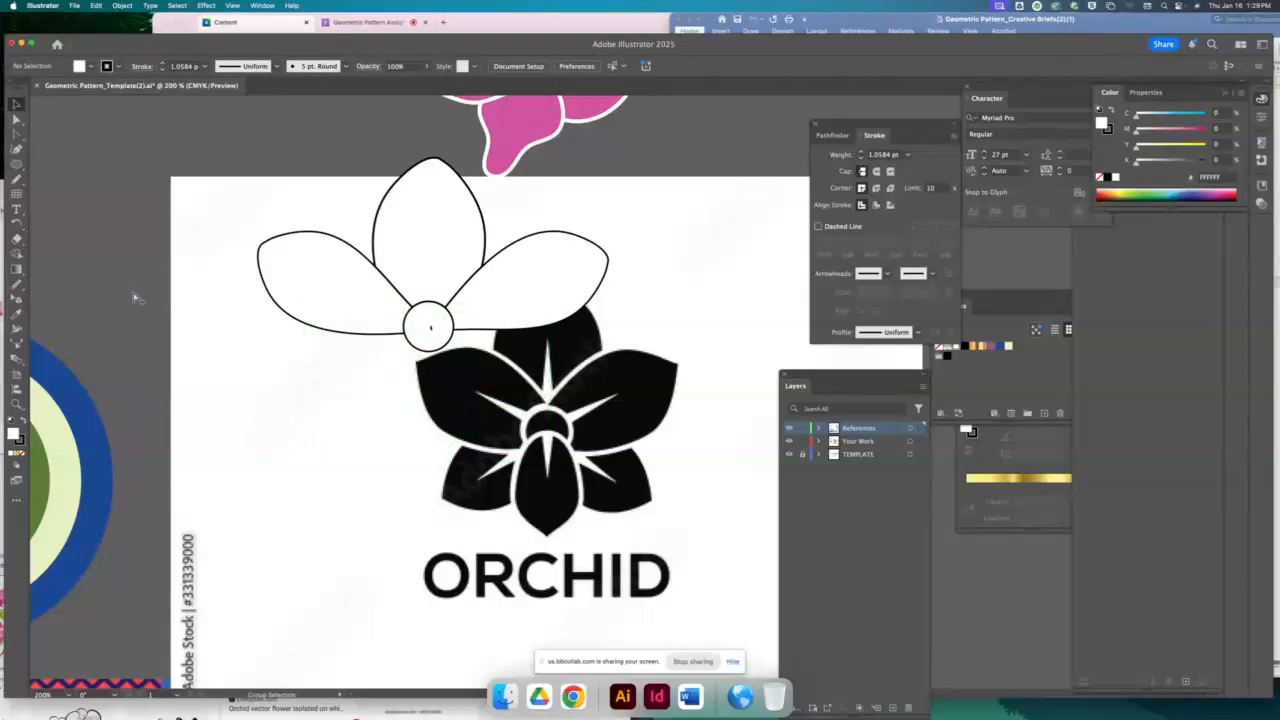
key("ctrl+z")
Move the whole drawn flower off the black orchid to the blank area on its left
left_click(200, 289)
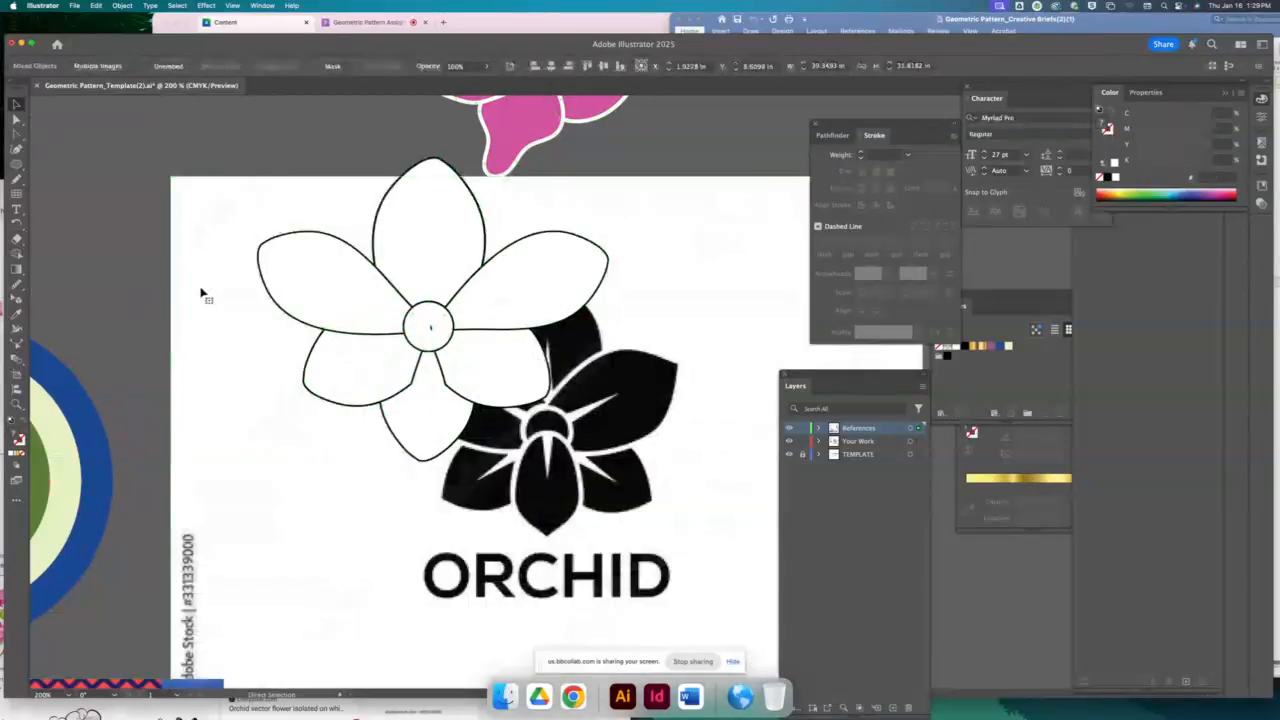
left_click_drag(271, 434, 490, 382)
left_click_drag(523, 293, 294, 313)
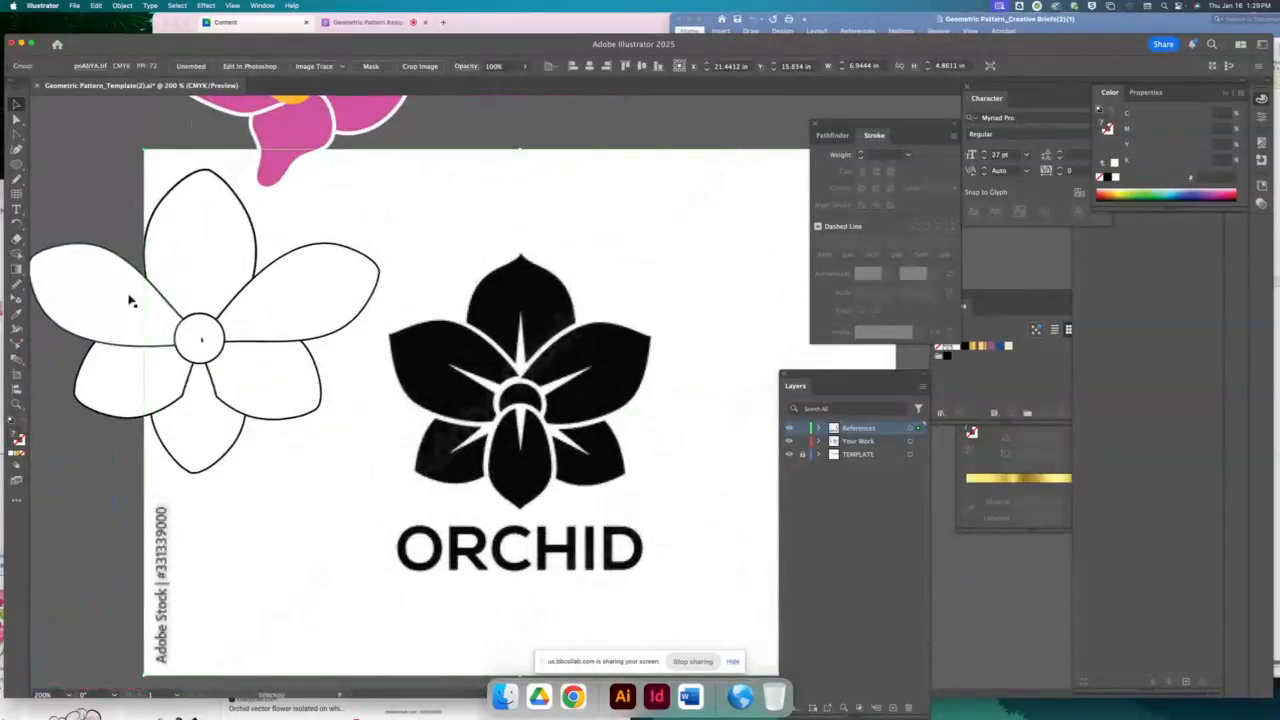
Try again to remove the stray mark inside the moved flower's centre circle
left_click(202, 342)
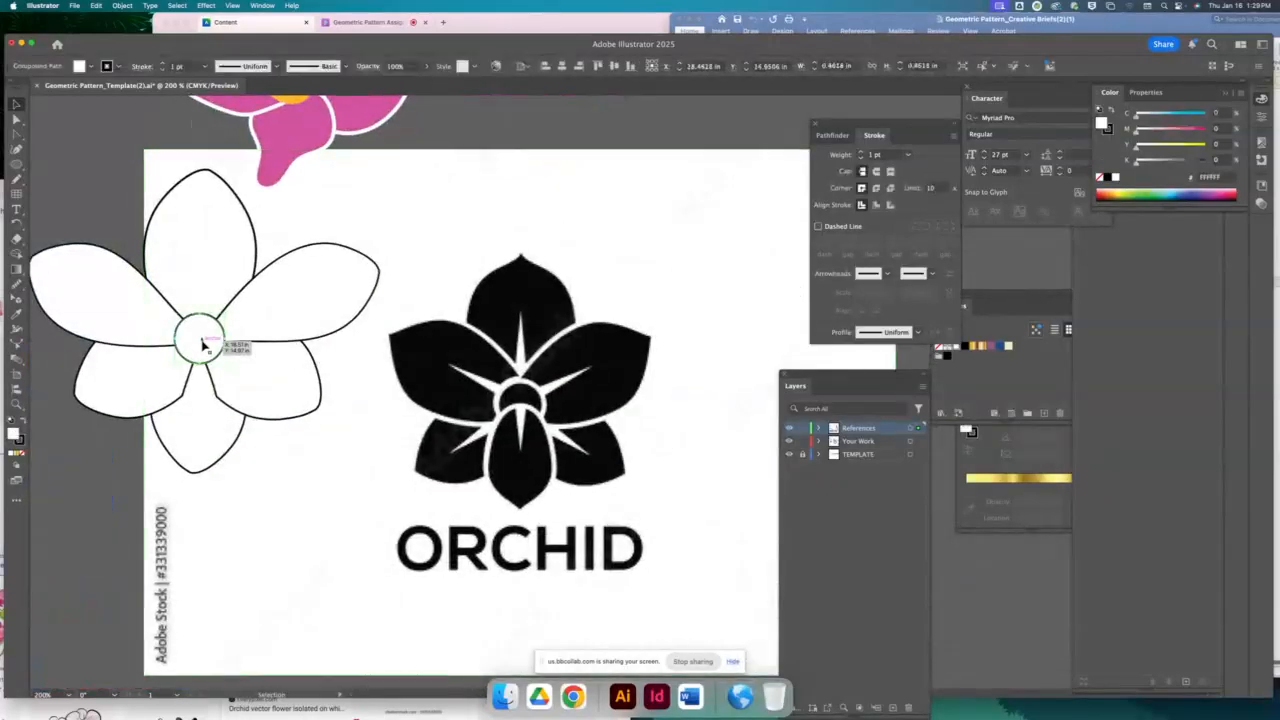
left_click(205, 346)
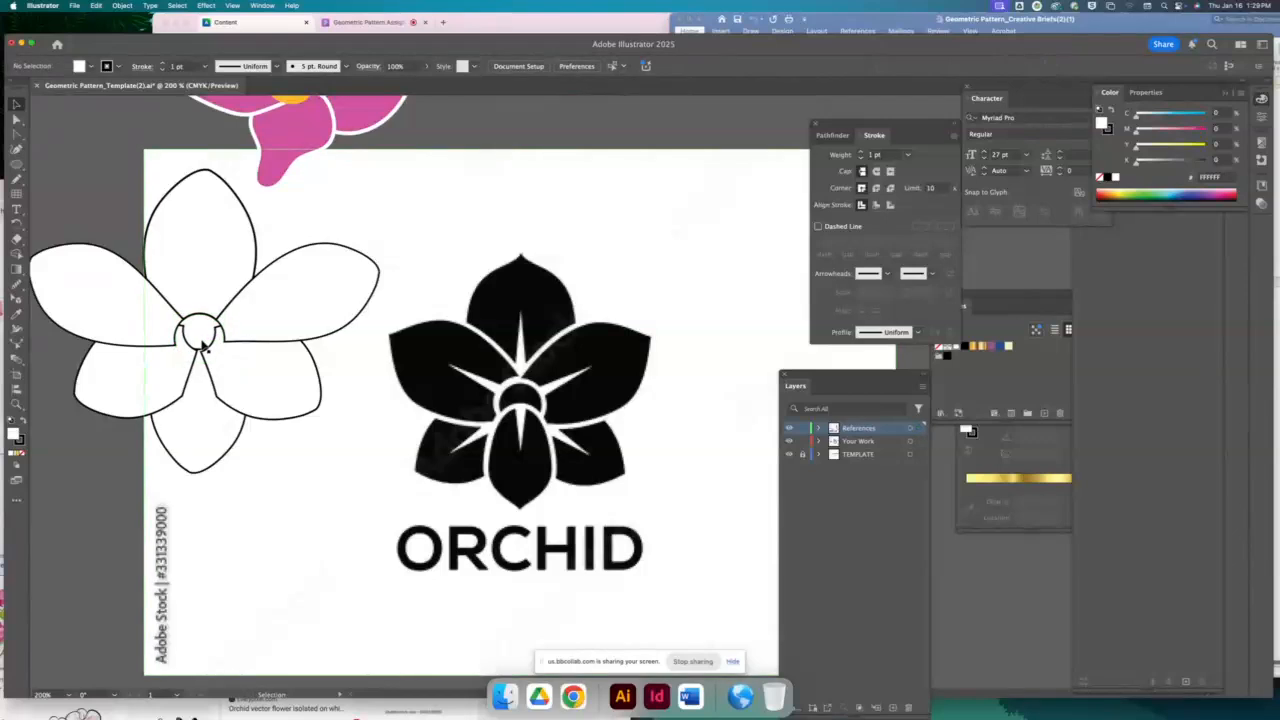
left_click(205, 341)
left_click(90, 175)
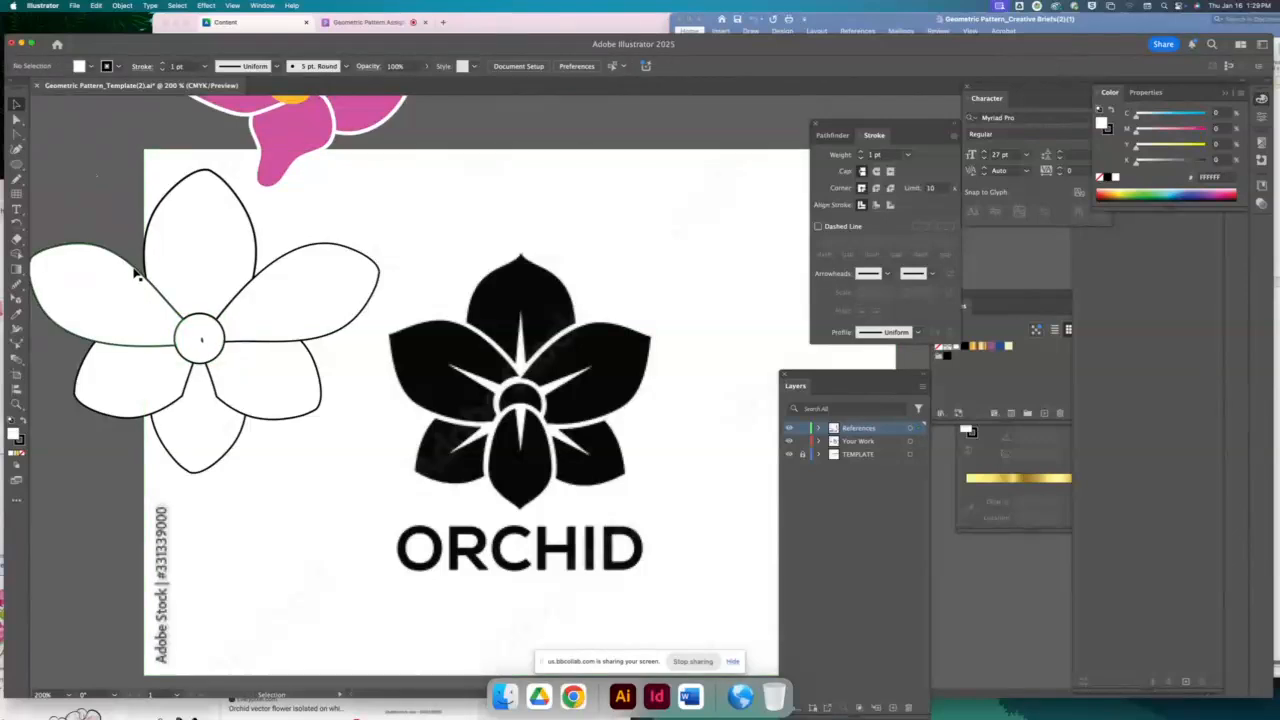
Draw a vertical line segment about 1.43 in long through the flower's centre, from the top petal to the bottom petal
left_click_drag(84, 354, 234, 368)
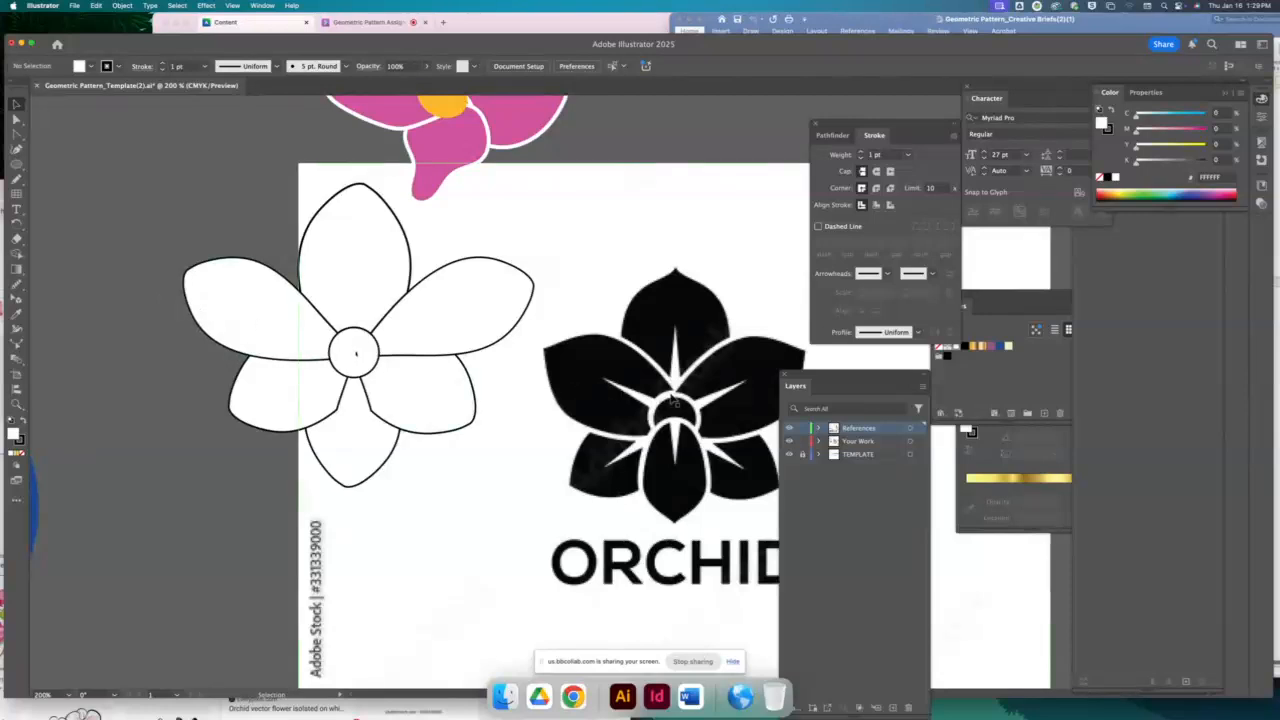
left_click(16, 164)
left_click(90, 225)
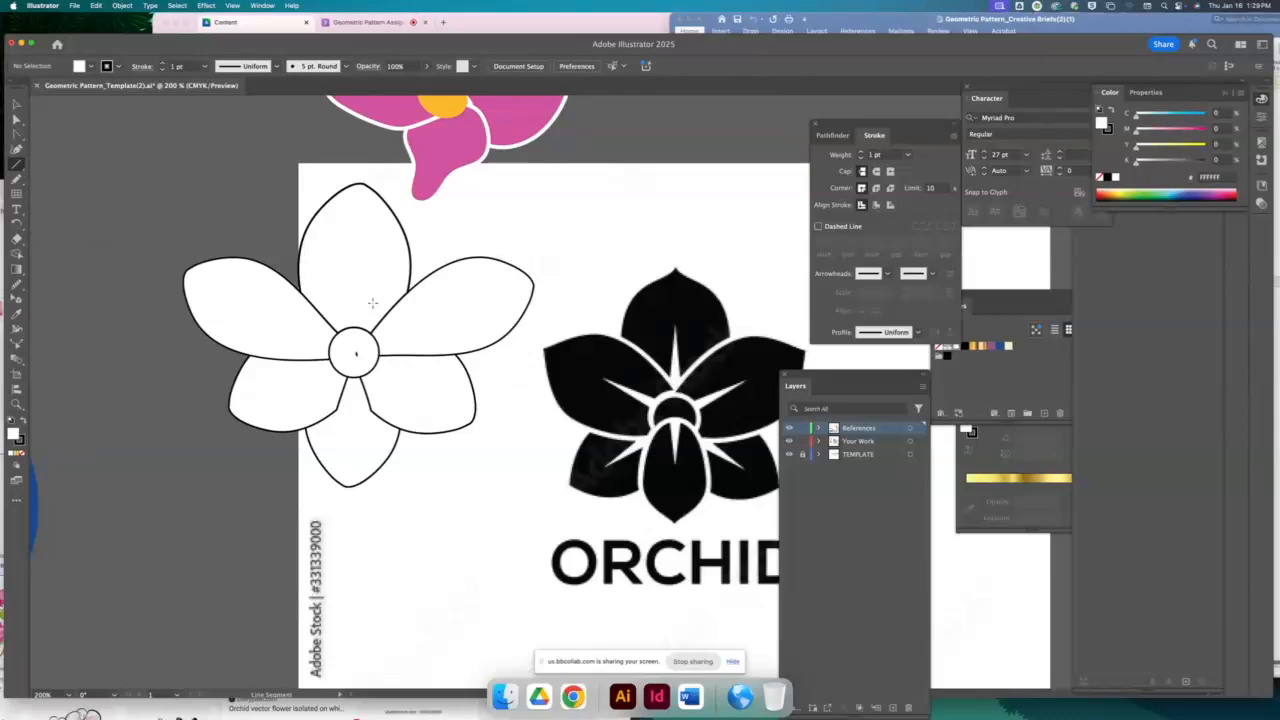
left_click_drag(354, 322, 353, 422)
left_click_drag(354, 279, 385, 432)
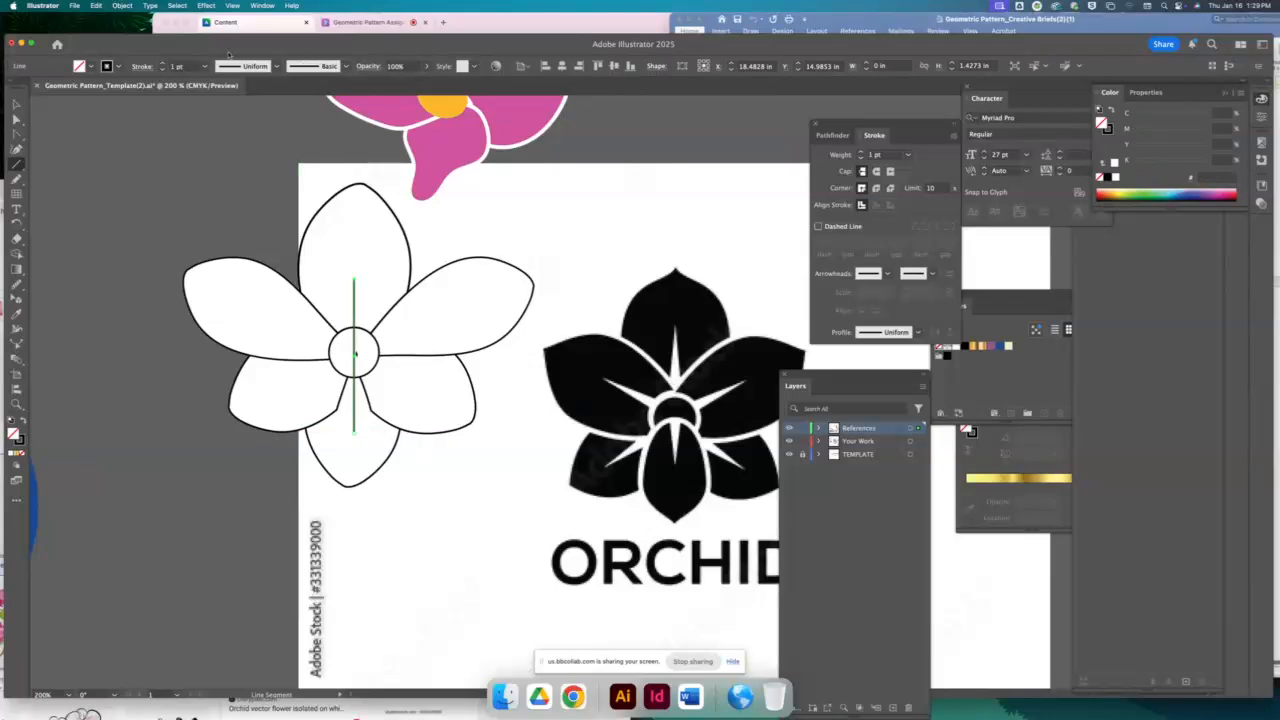
Give the vertical line a 5 pt stroke with the lens-shaped width profile that tapers at both ends
left_click(162, 63)
left_click(162, 63)
left_click(162, 63)
left_click(276, 66)
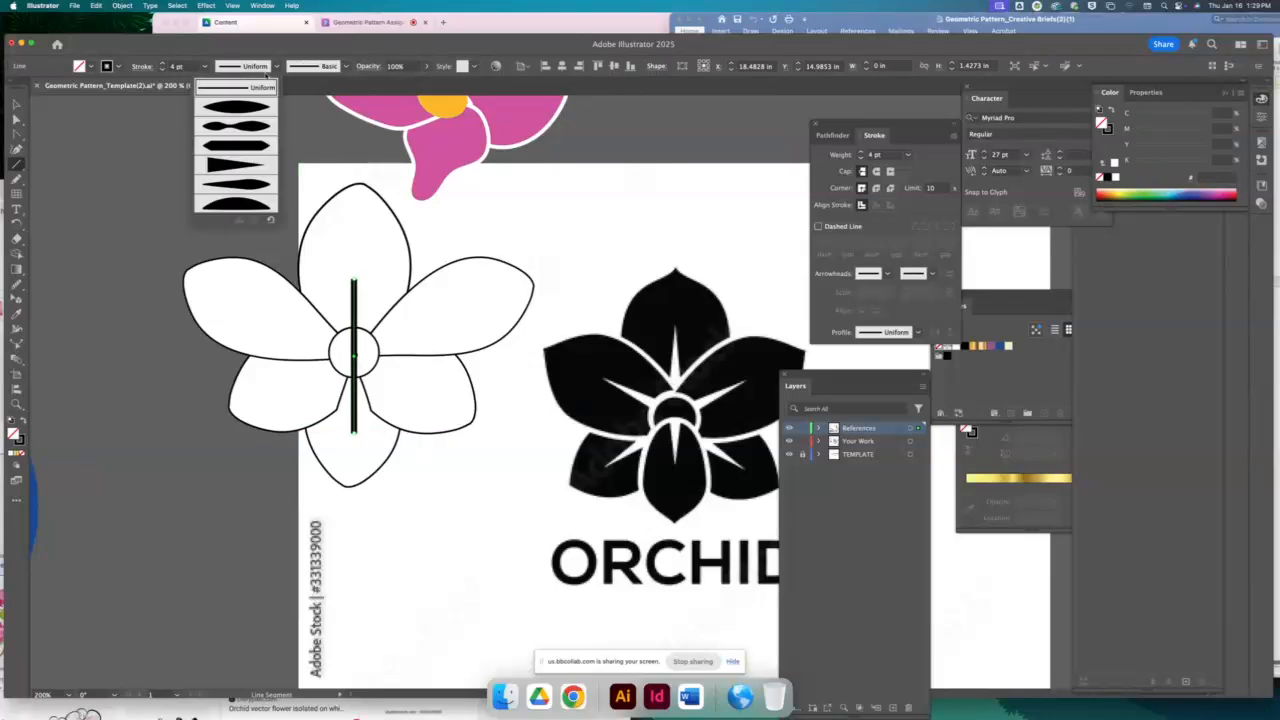
left_click(250, 107)
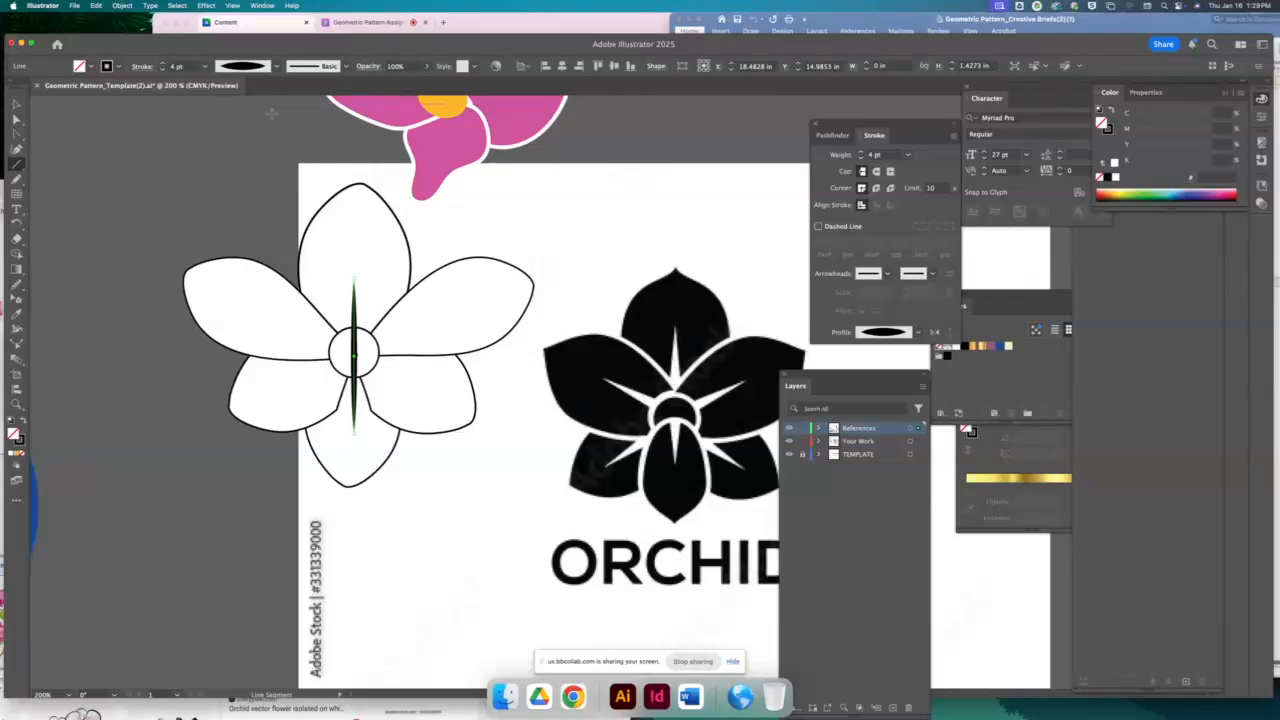
left_click(162, 63)
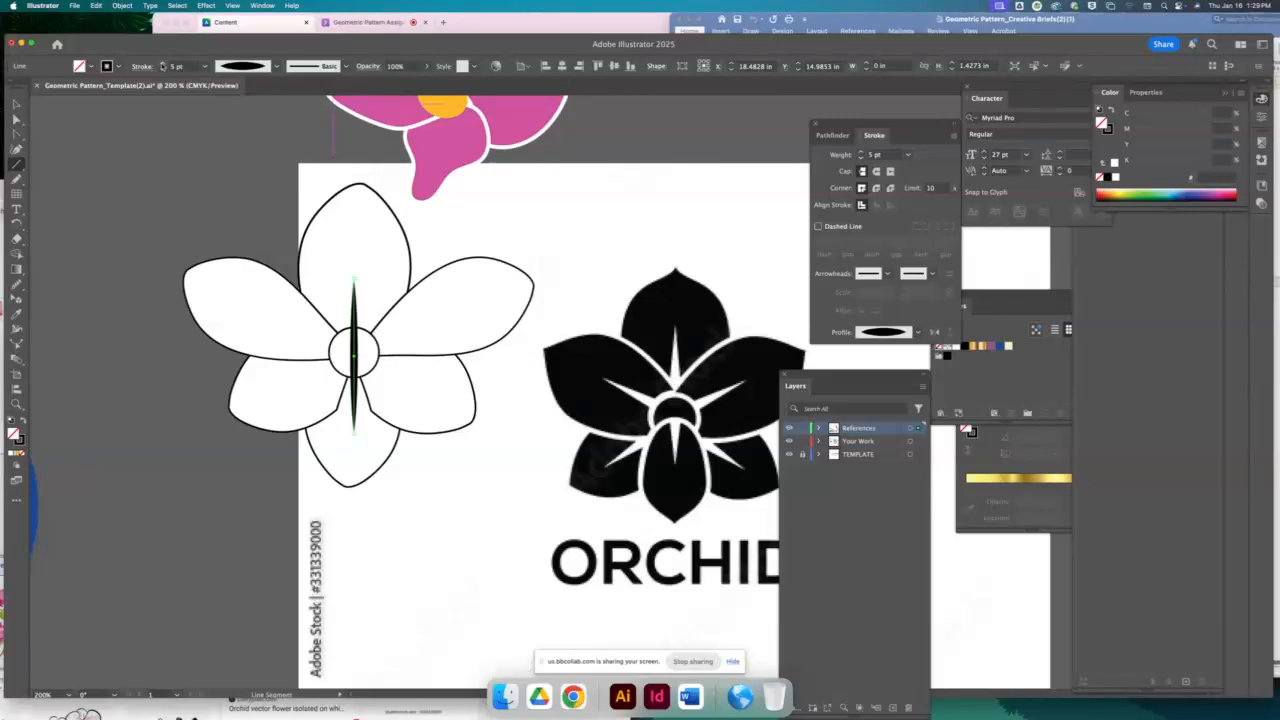
Outline the stroke of the tapered vertical line and check the resulting shape in outline view before returning to preview
left_click(122, 6)
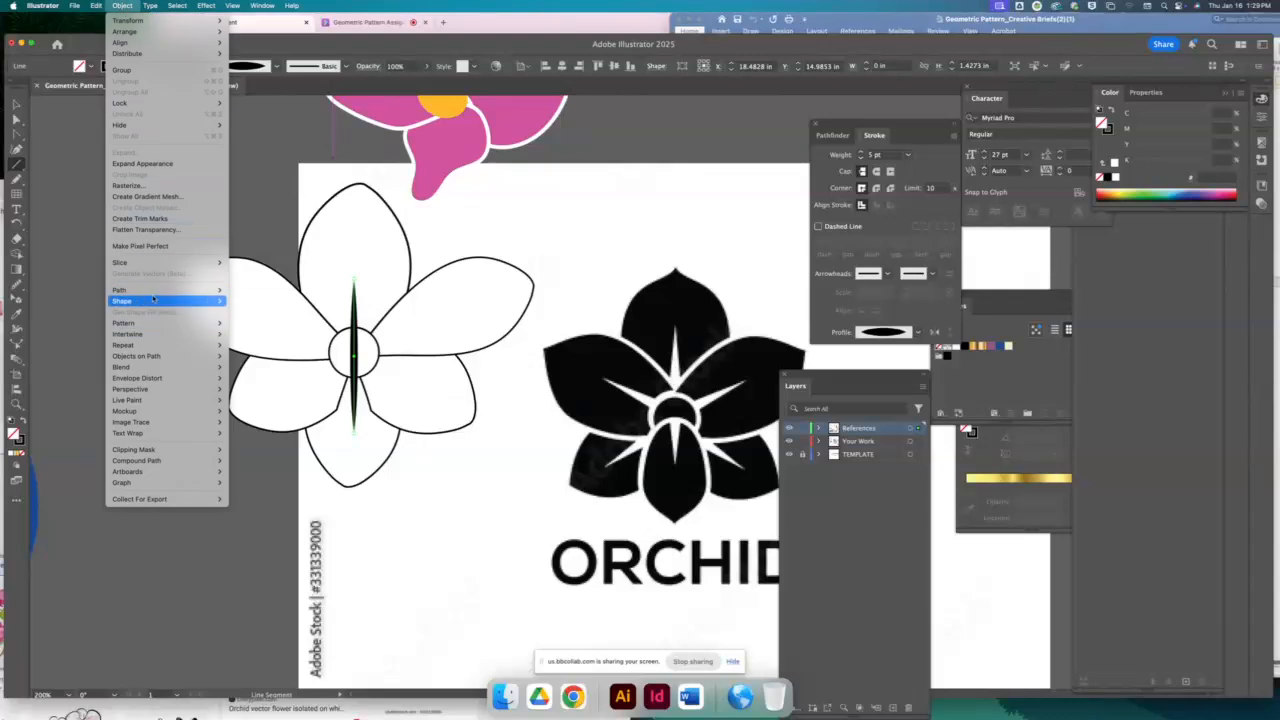
mouse_move(155, 290)
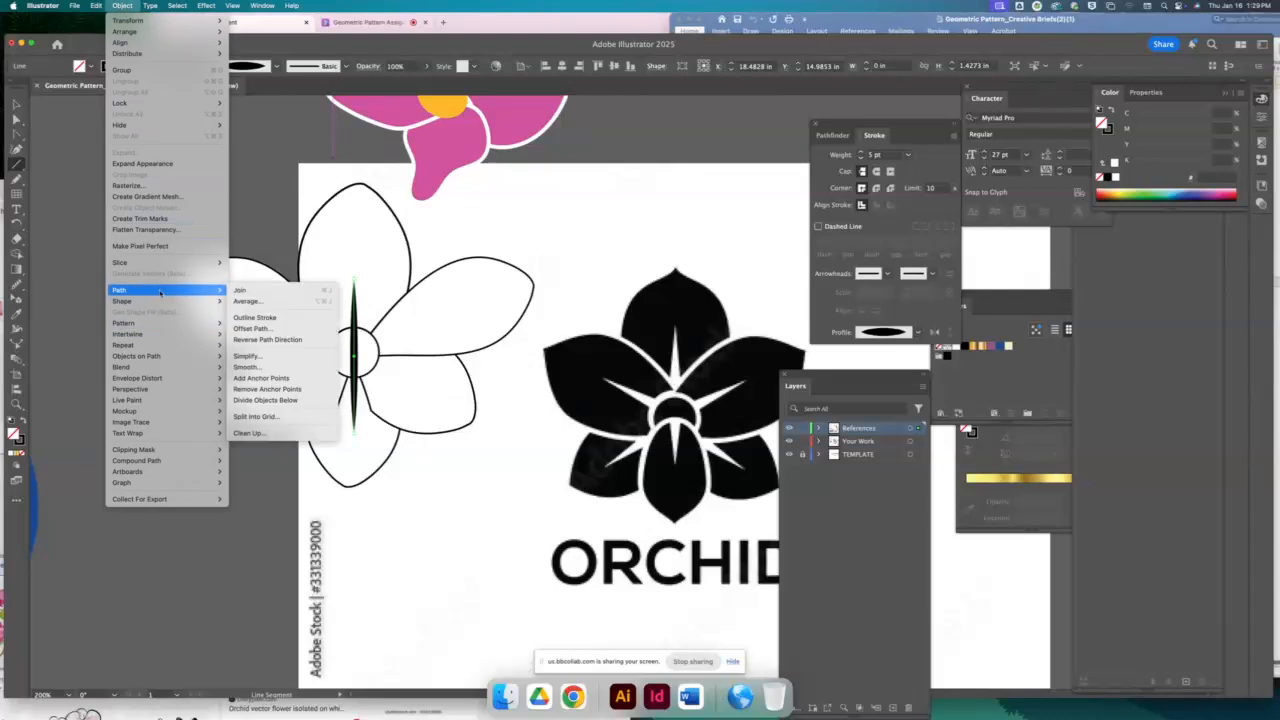
left_click(277, 318)
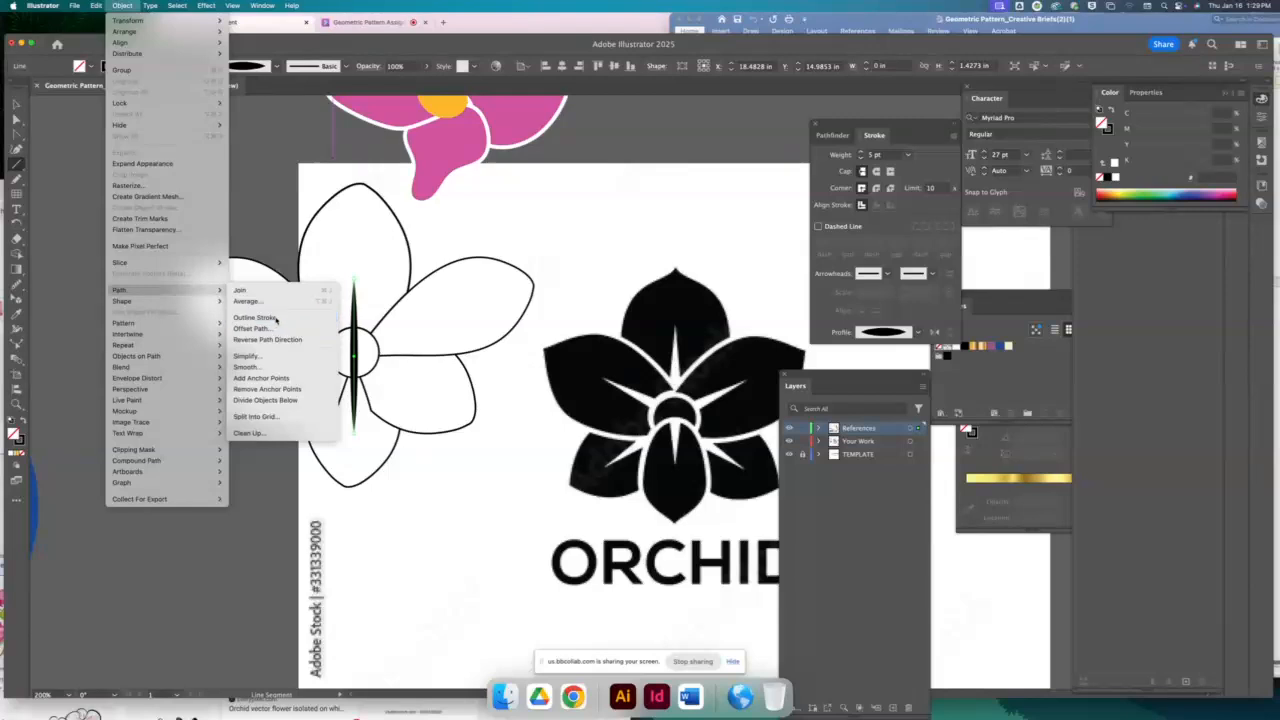
key("super+y")
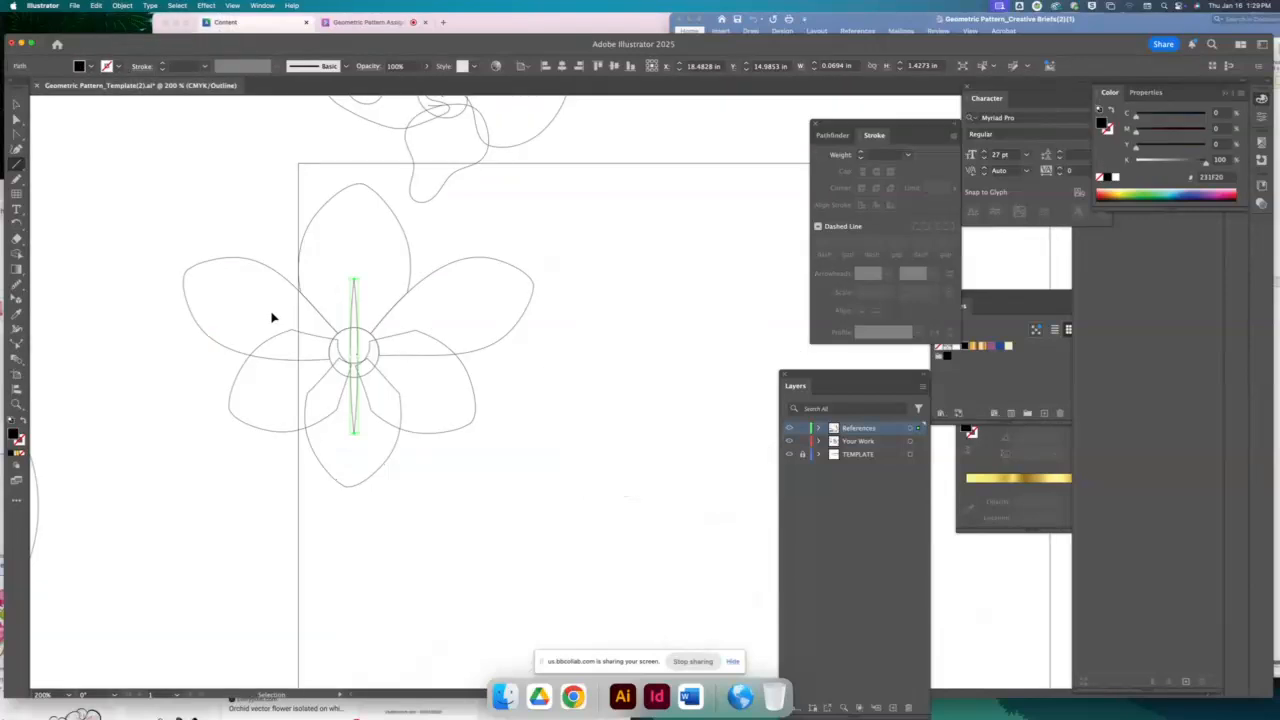
key("super+y")
Rotate two copies of the tapered vertical shape about the flower's centre so their tips point into the side petals
key("v")
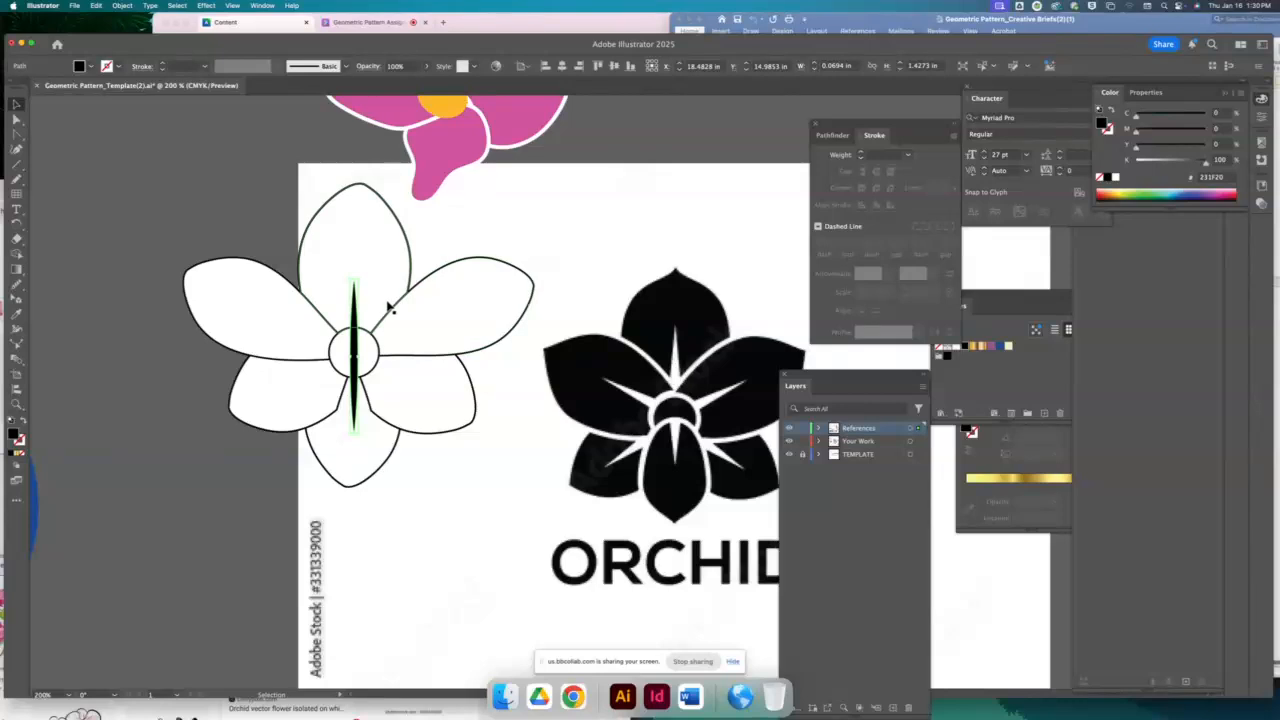
key("r")
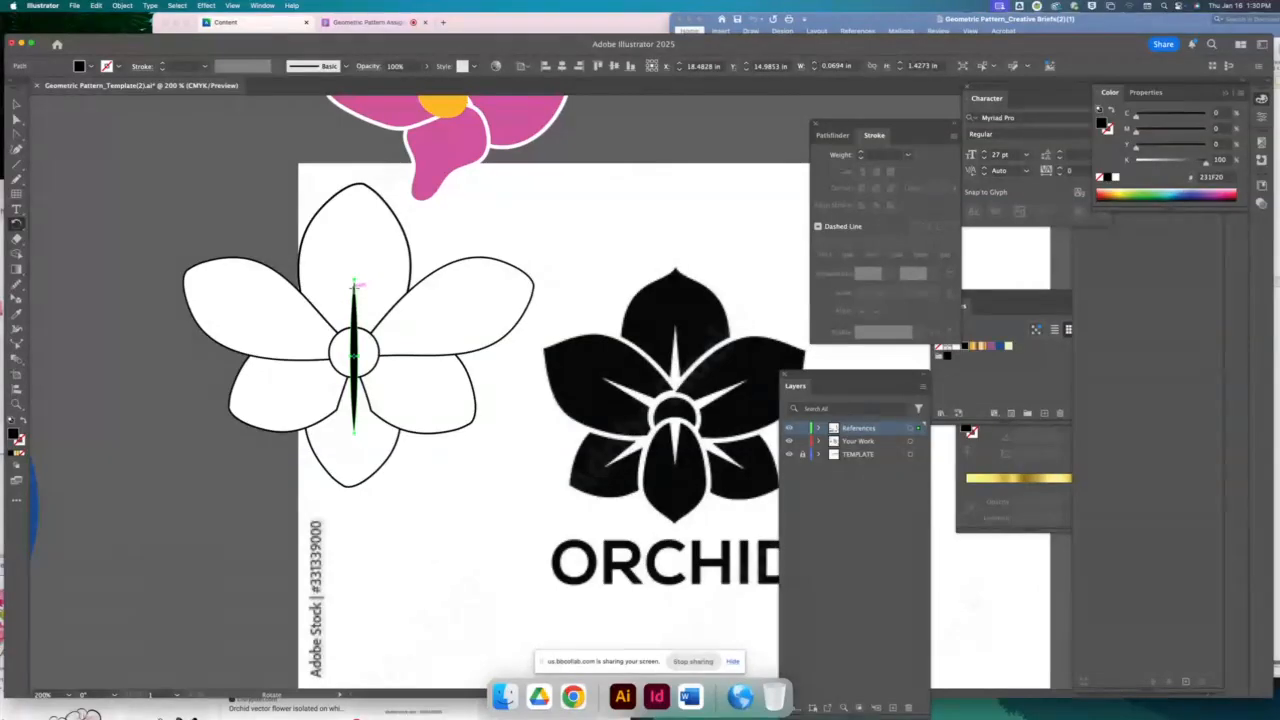
left_click_drag(355, 286, 316, 344)
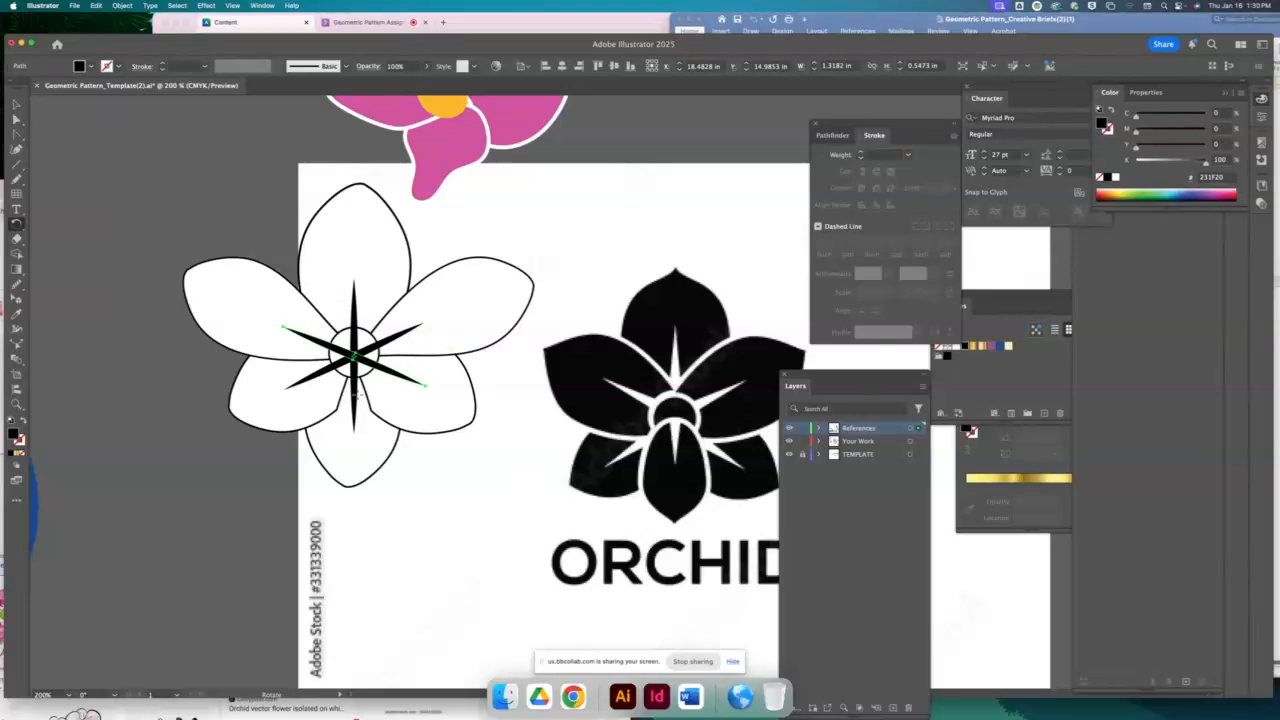
Shorten the vertical ray by moving its lower tip up a little inside the bottom petal
left_click(16, 119)
left_click(160, 230)
left_click_drag(355, 438, 356, 419)
Bend the two straight upper edges of the bottom petal outward into smooth curves with the Anchor Point tool
left_click(360, 490)
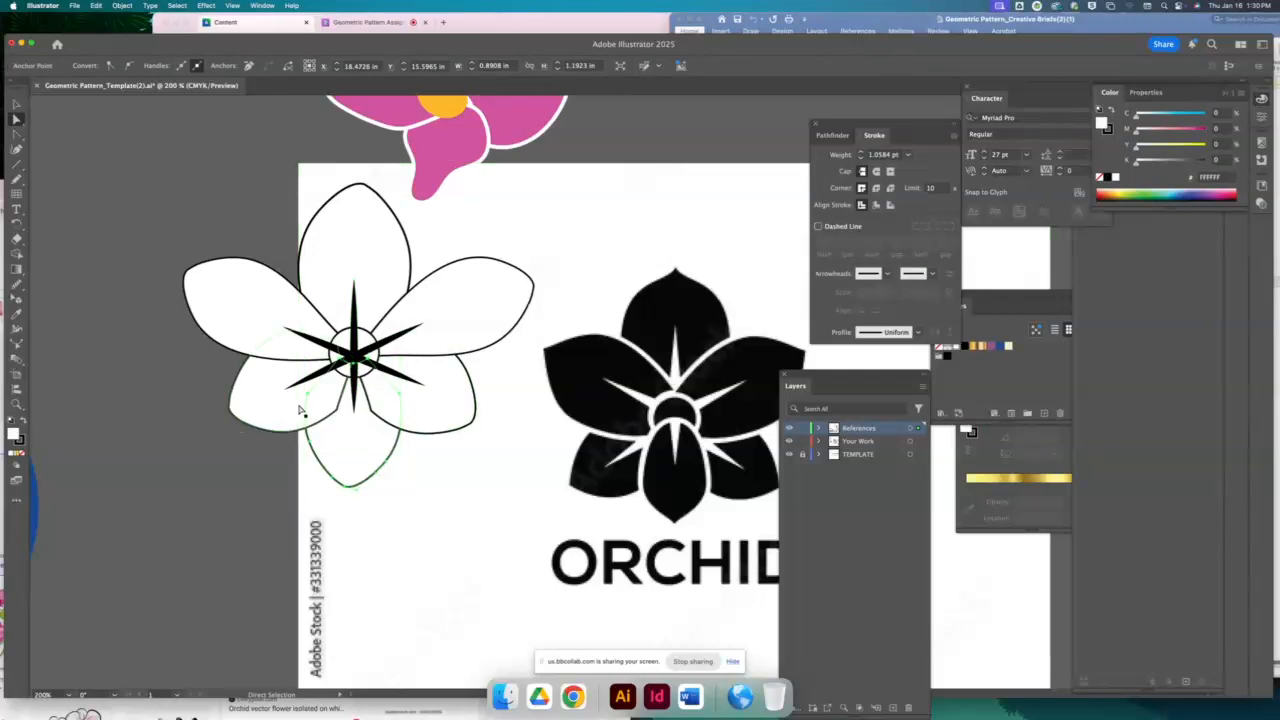
key("v")
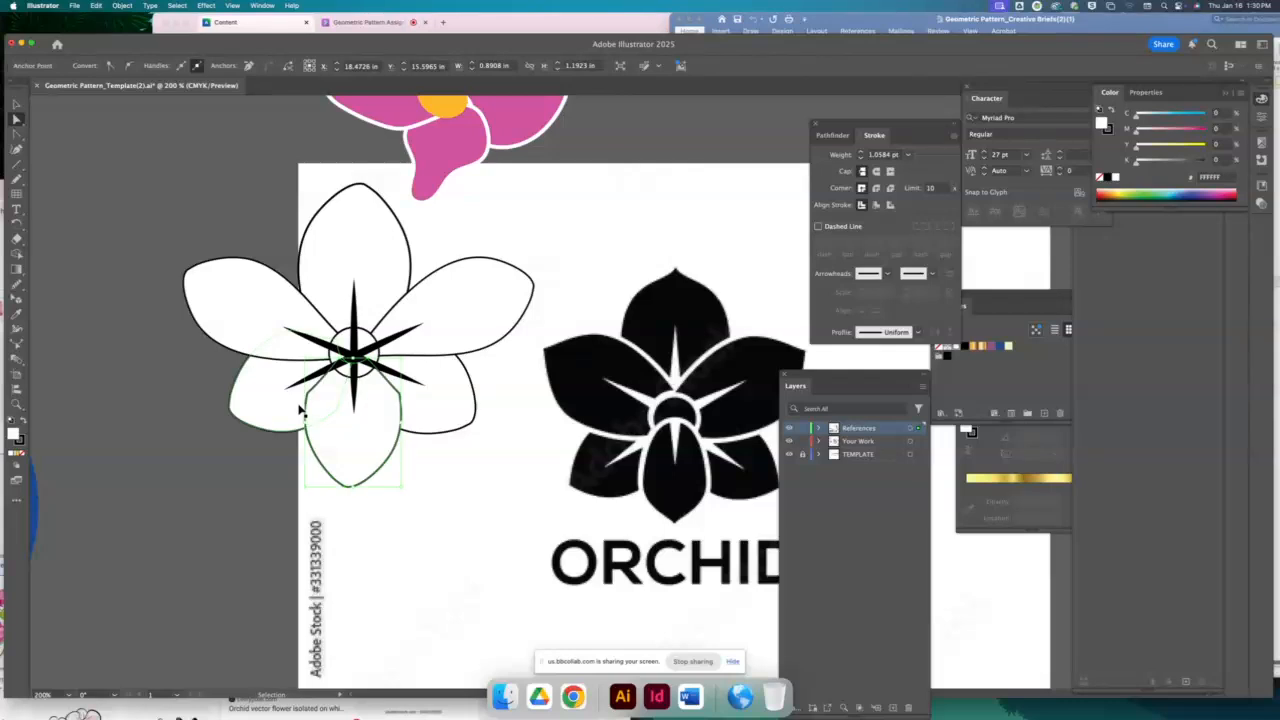
key("a")
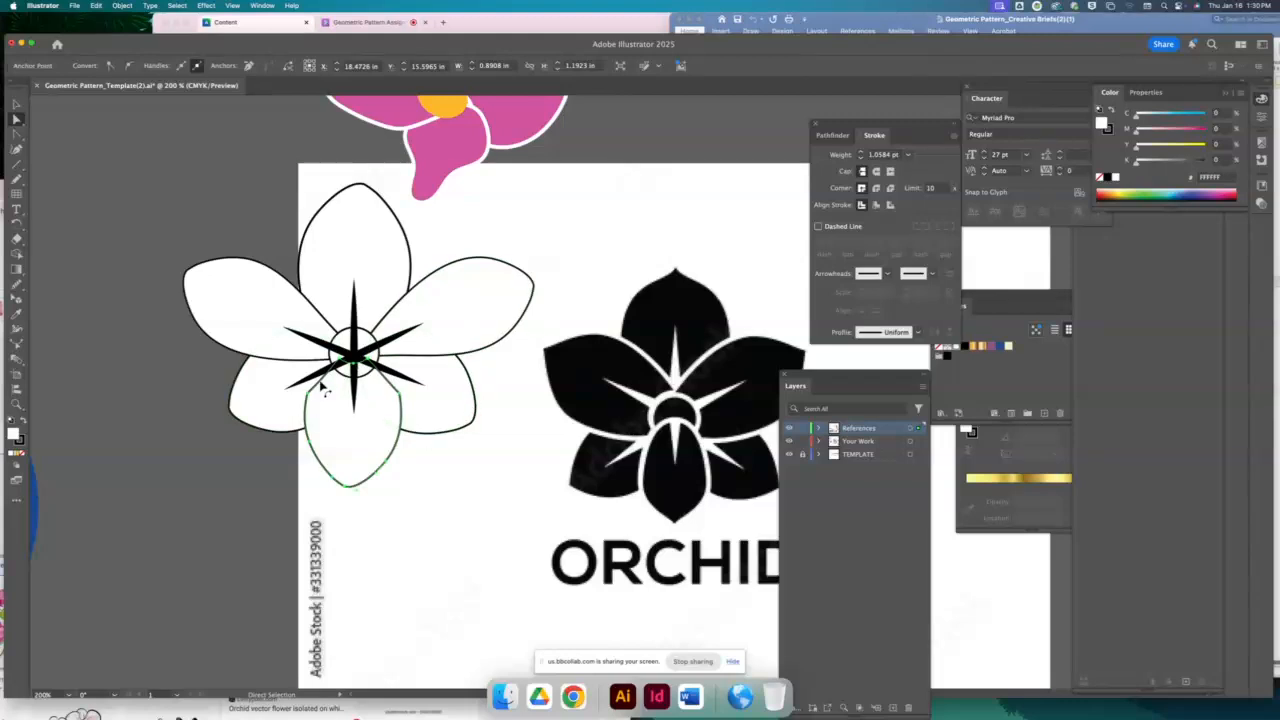
left_click(16, 404)
left_click_drag(320, 325, 460, 415)
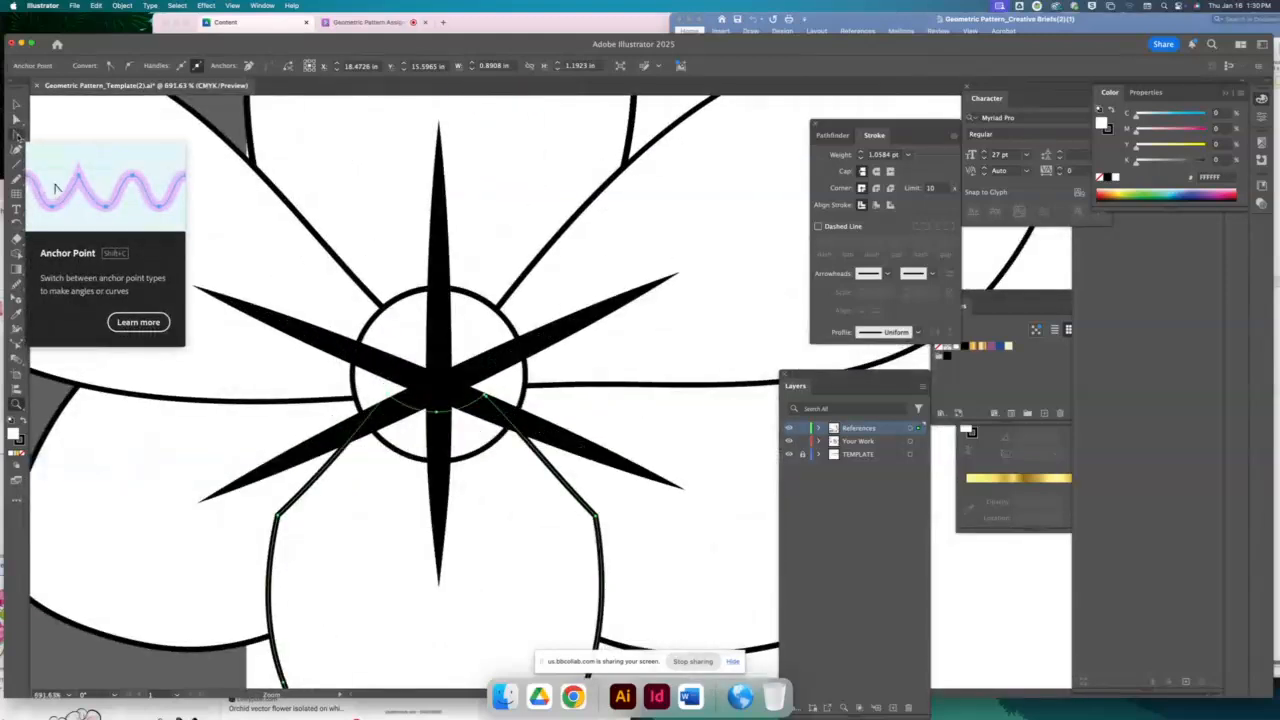
left_click(16, 135)
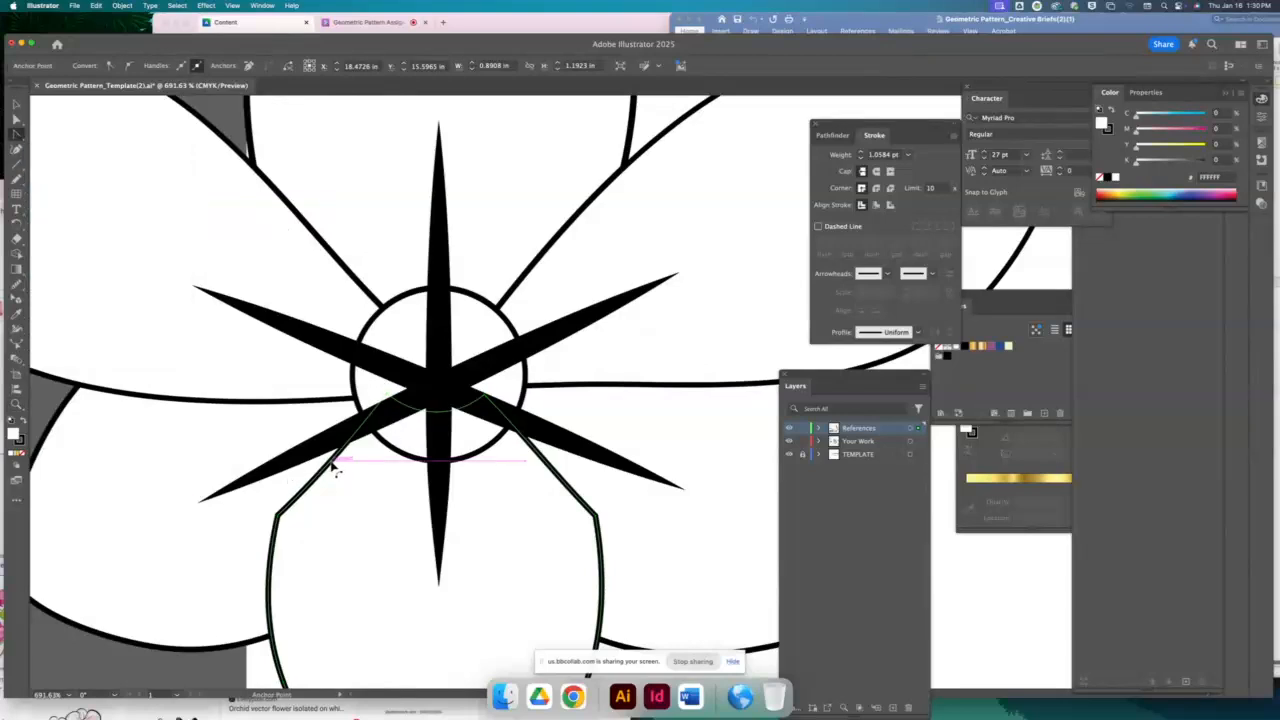
left_click_drag(336, 470, 318, 456)
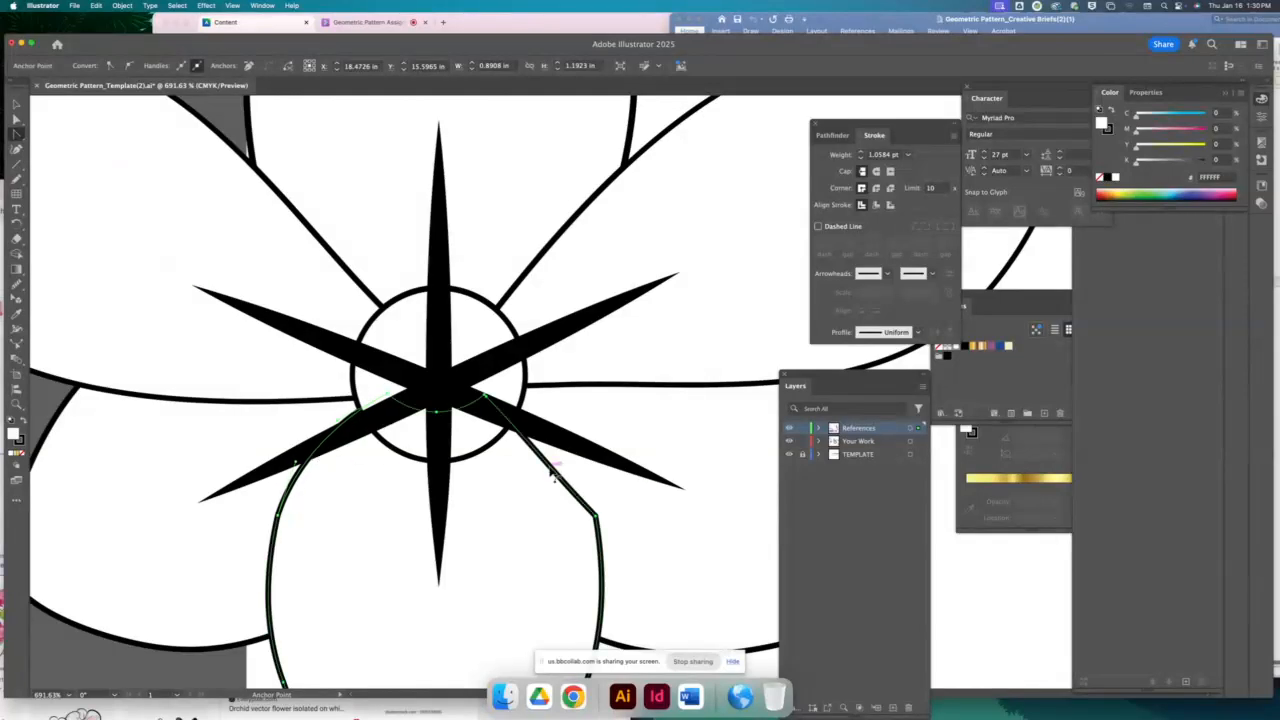
left_click_drag(553, 473, 573, 465)
left_click(17, 105)
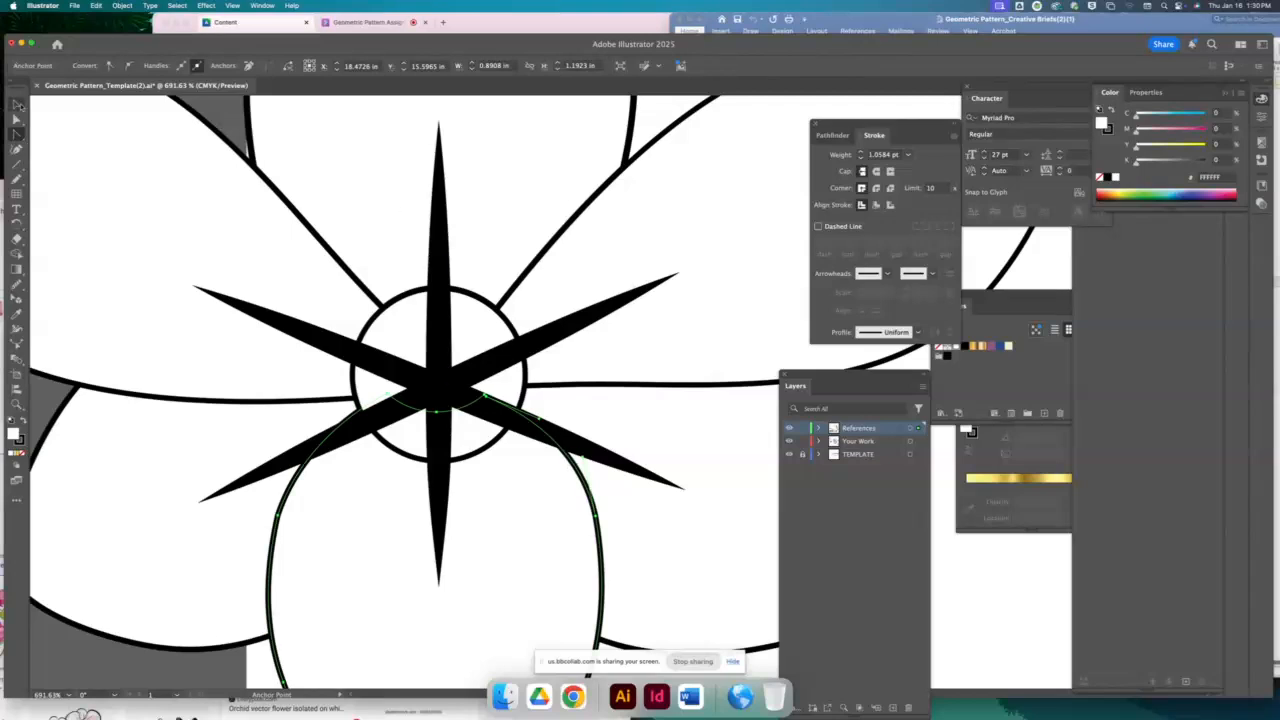
Align the centre circle's stroke to the outside and set its weight to 4 pt
key("super+minus")
key("super+minus")
key("super+minus")
key("super+minus")
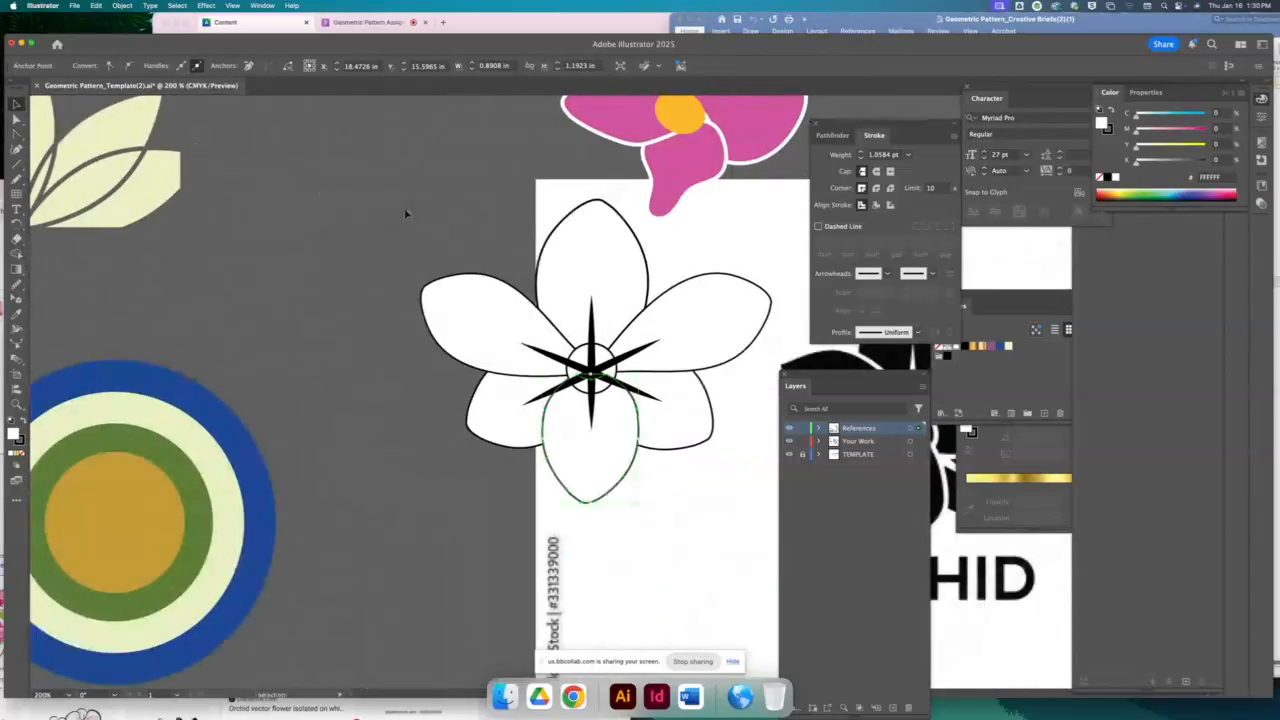
left_click(482, 268)
left_click_drag(482, 268, 316, 258)
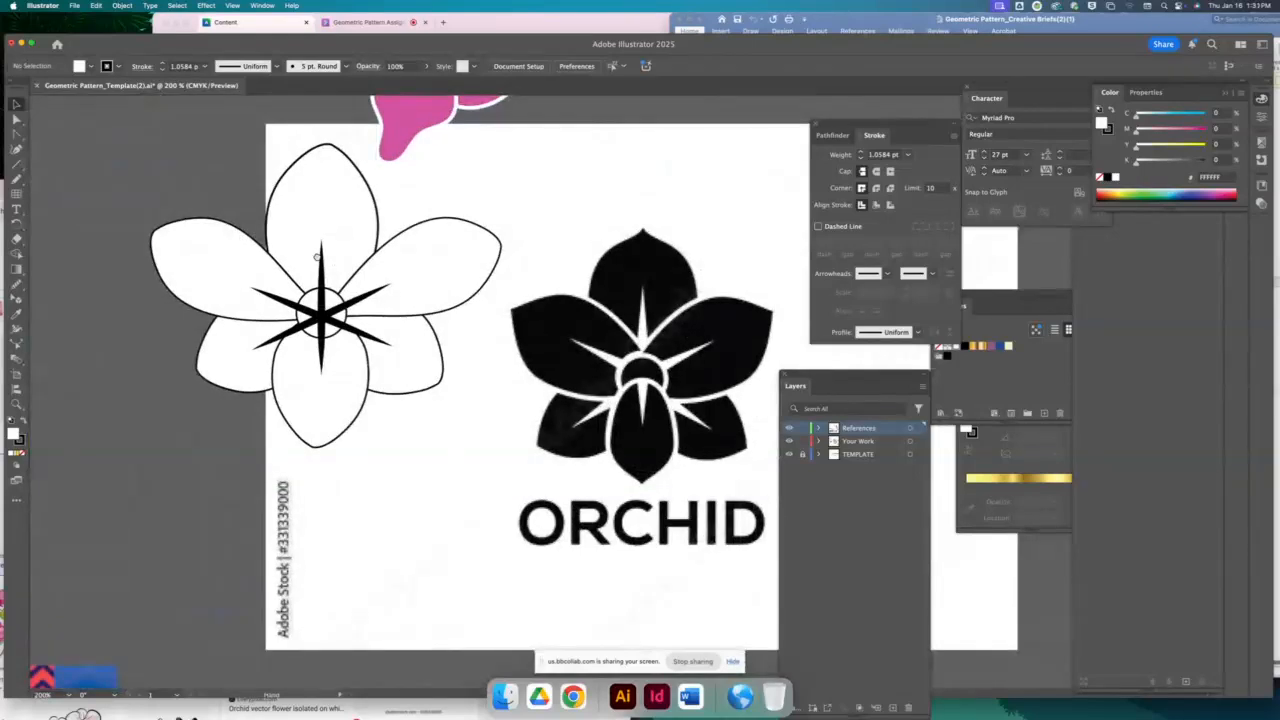
left_click(311, 298)
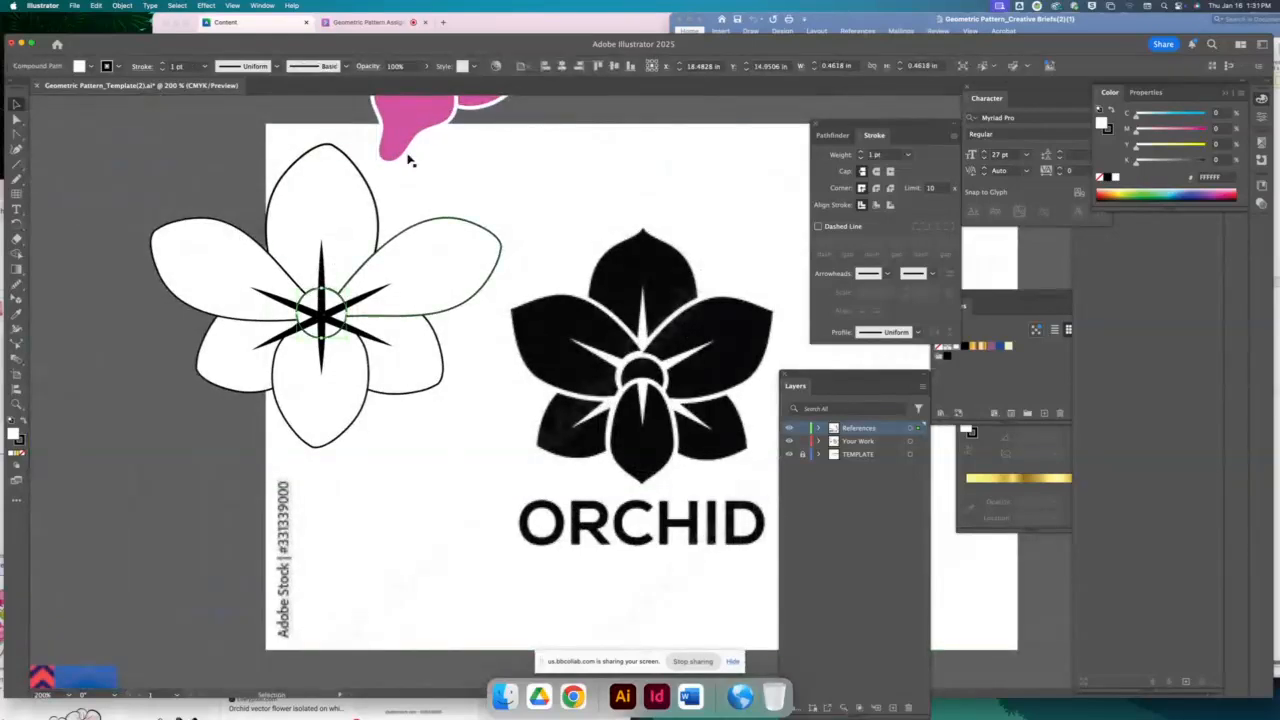
left_click(890, 205)
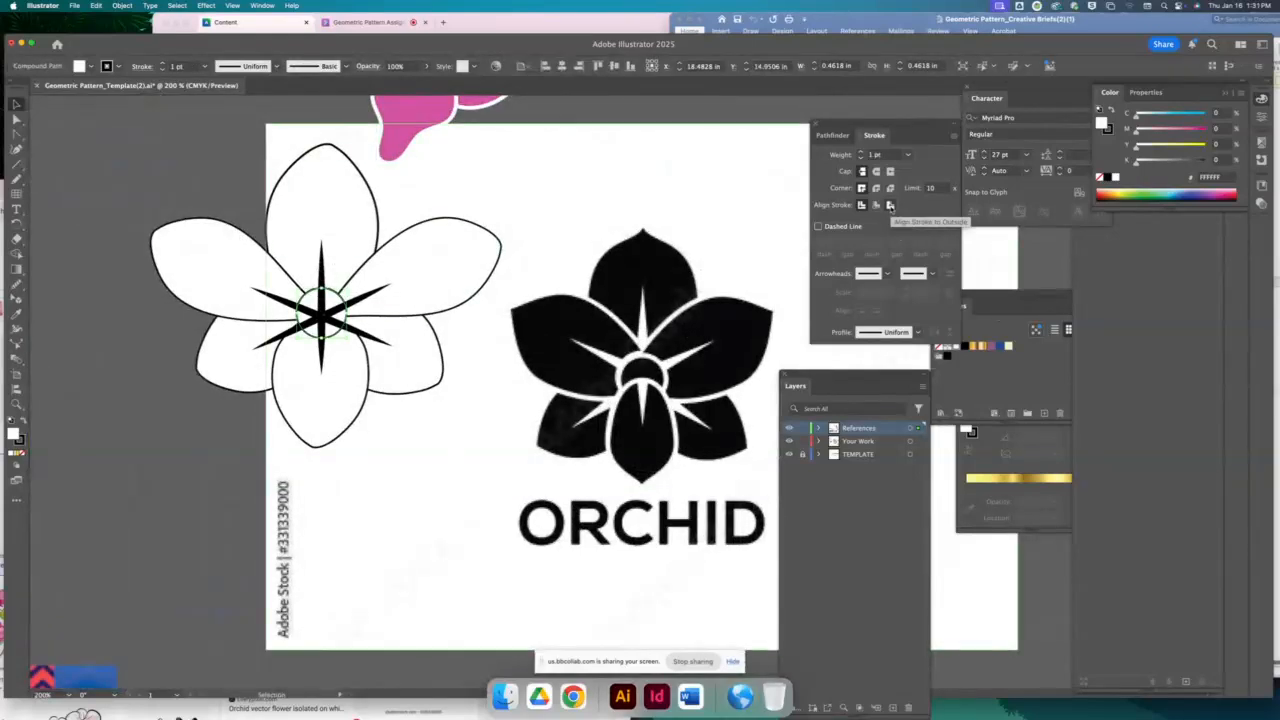
left_click(161, 63)
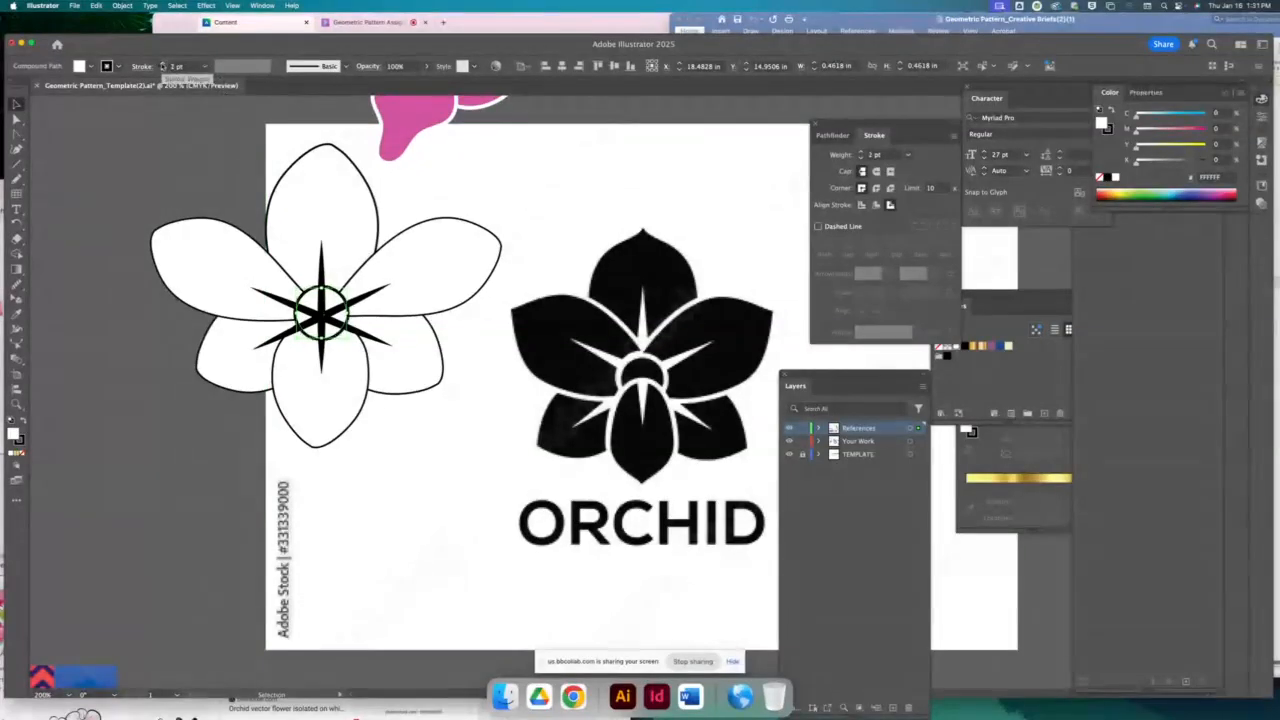
left_click(161, 63)
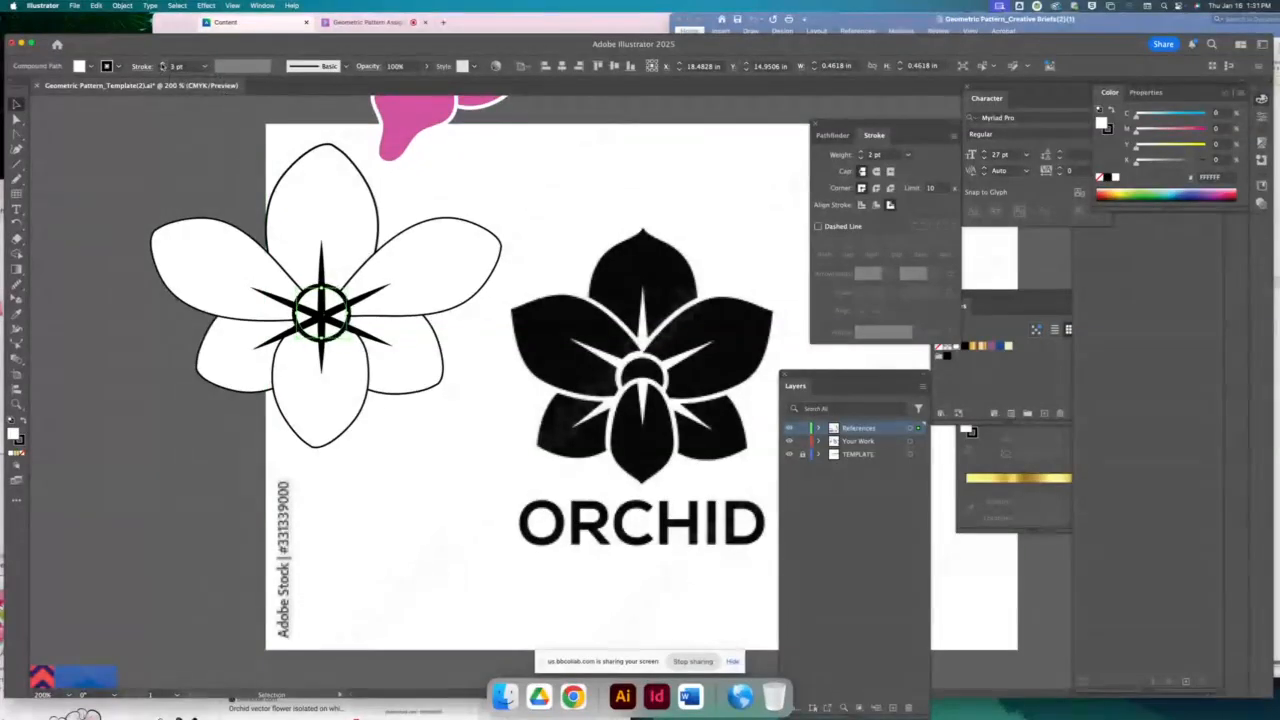
left_click(161, 63)
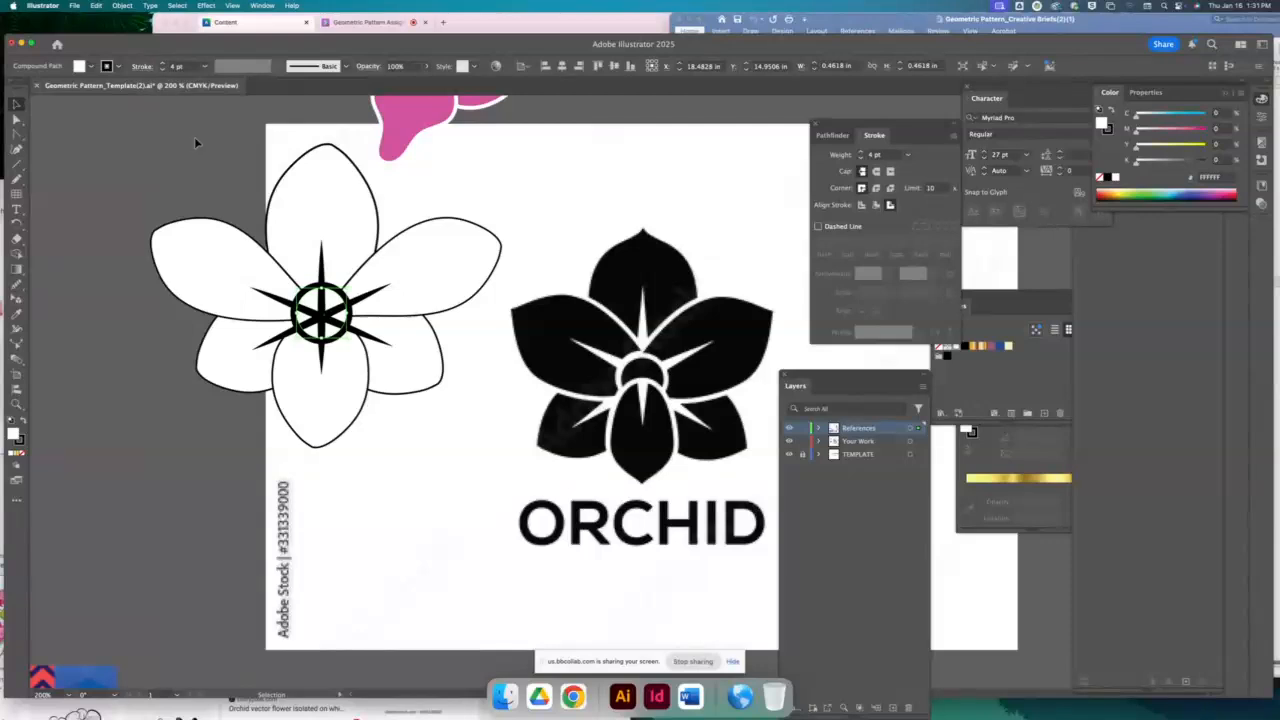
Select the flower's petals without the orchid reference image and set their stroke weight to 5 pt
left_click_drag(253, 199, 445, 255)
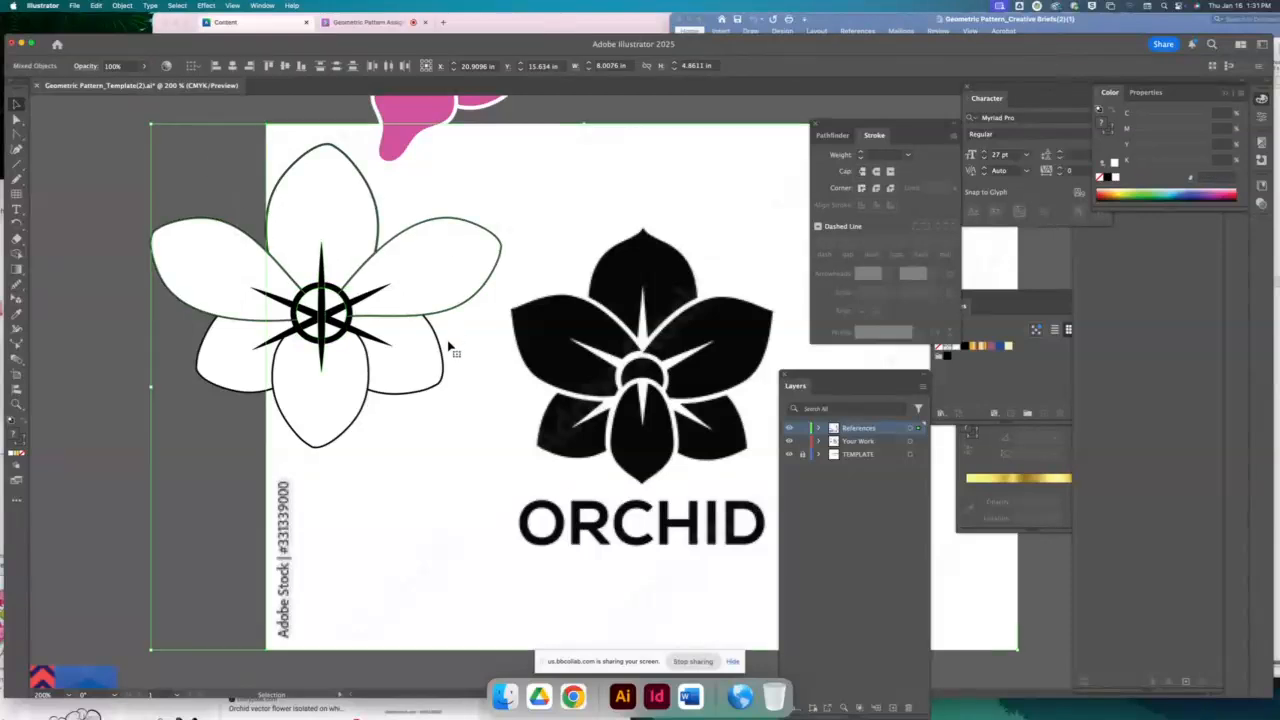
left_click(236, 392, "shift")
left_click(338, 436, "shift")
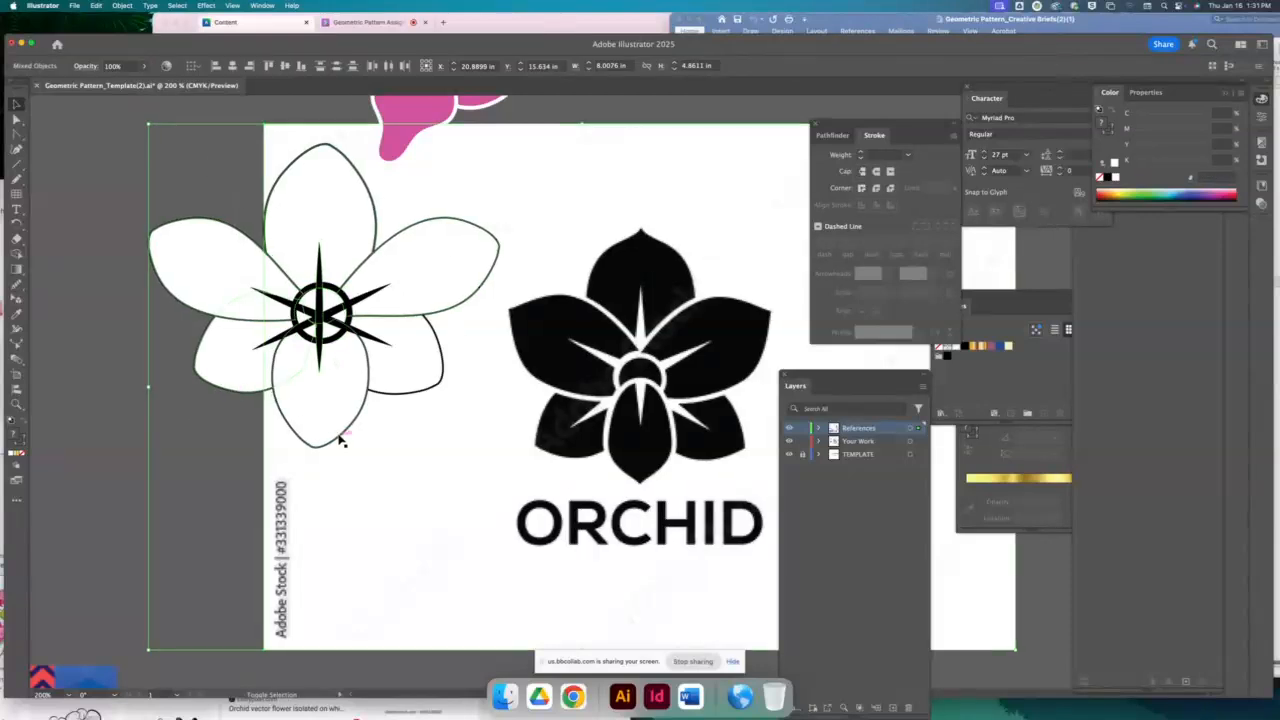
left_click(449, 469, "shift")
left_click(161, 63)
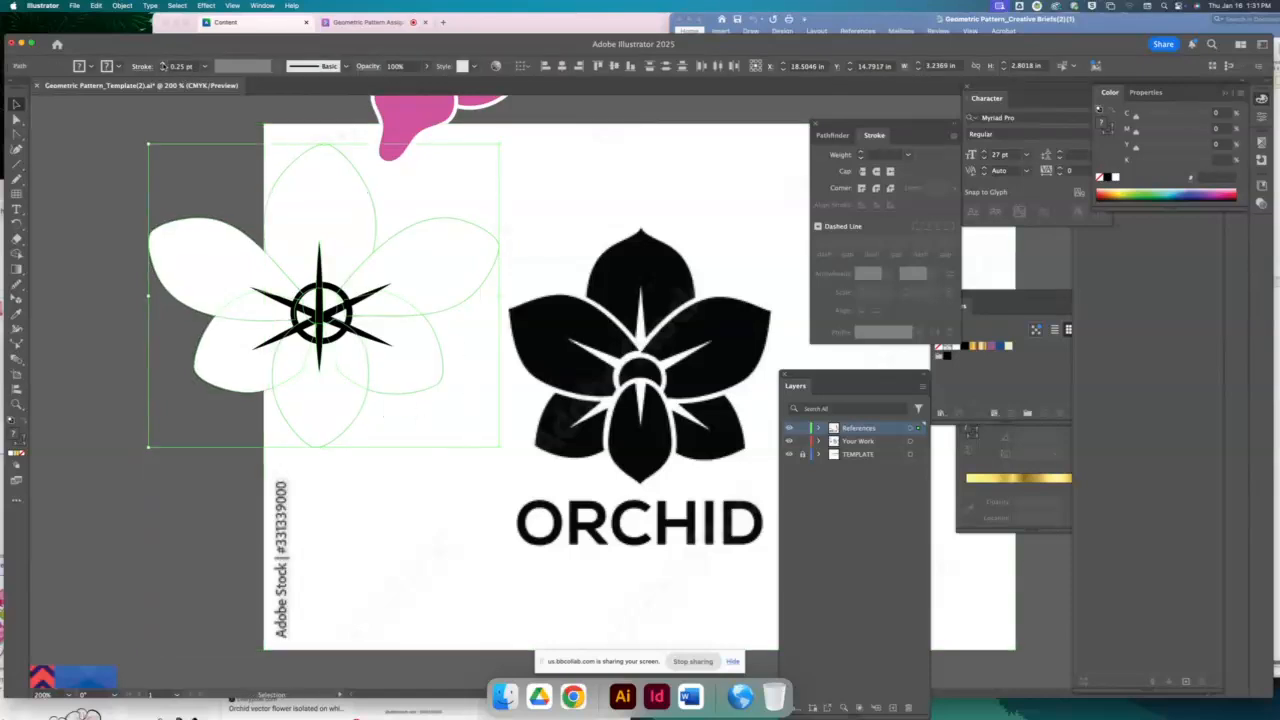
left_click(162, 63)
left_click(162, 63)
left_click(162, 63)
left_click(162, 63)
left_click(162, 63)
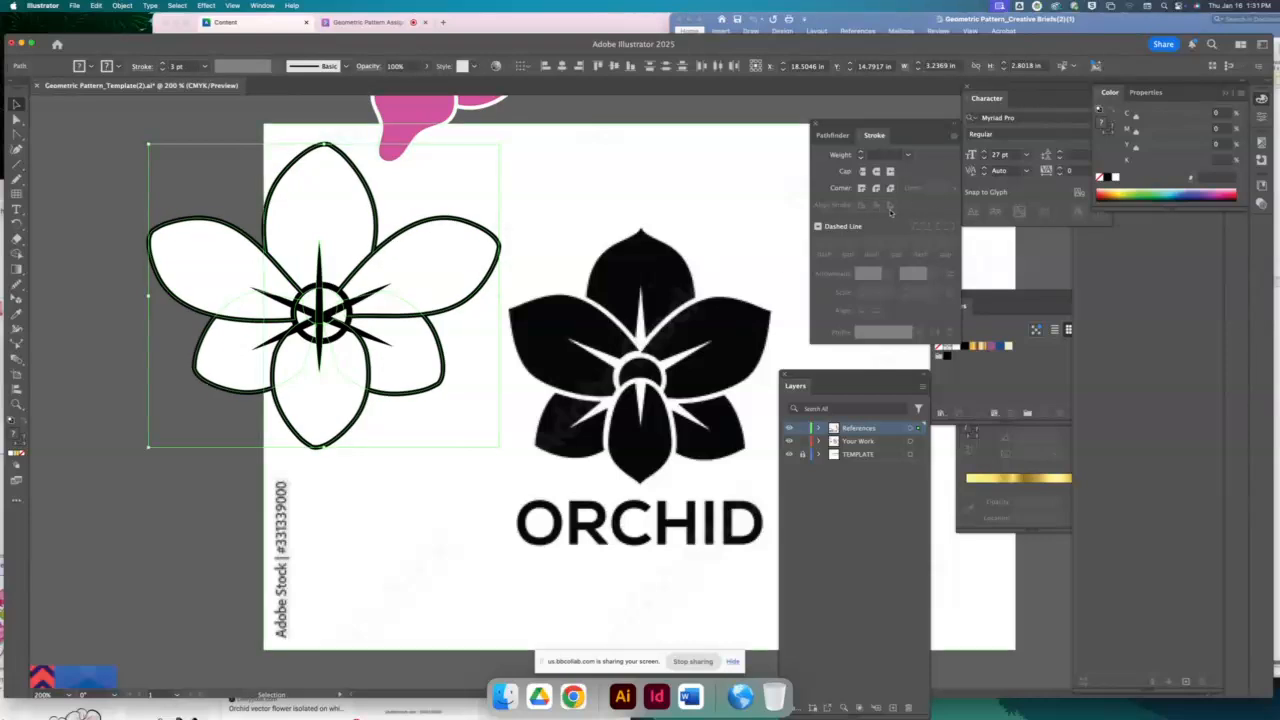
left_click(163, 64)
left_click(163, 64)
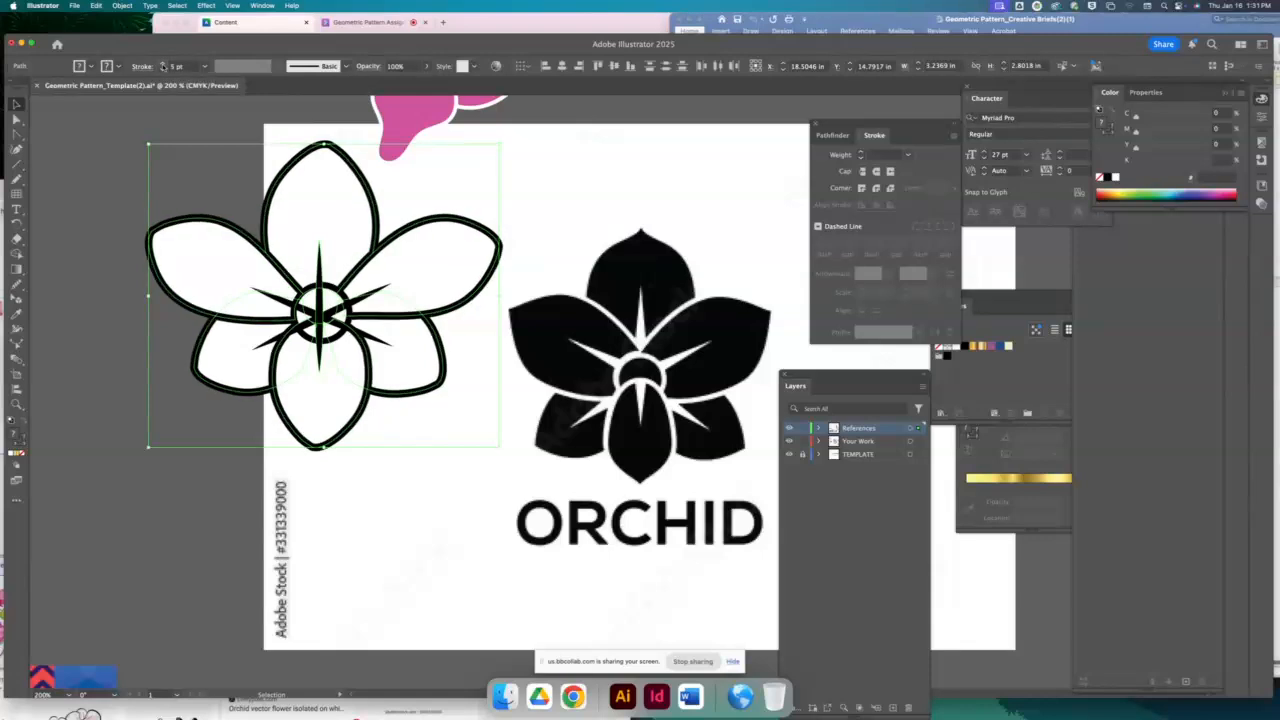
Select the whole drawn flower without the reference image, outline its strokes and expand the artwork
left_click(126, 186)
left_click(411, 388)
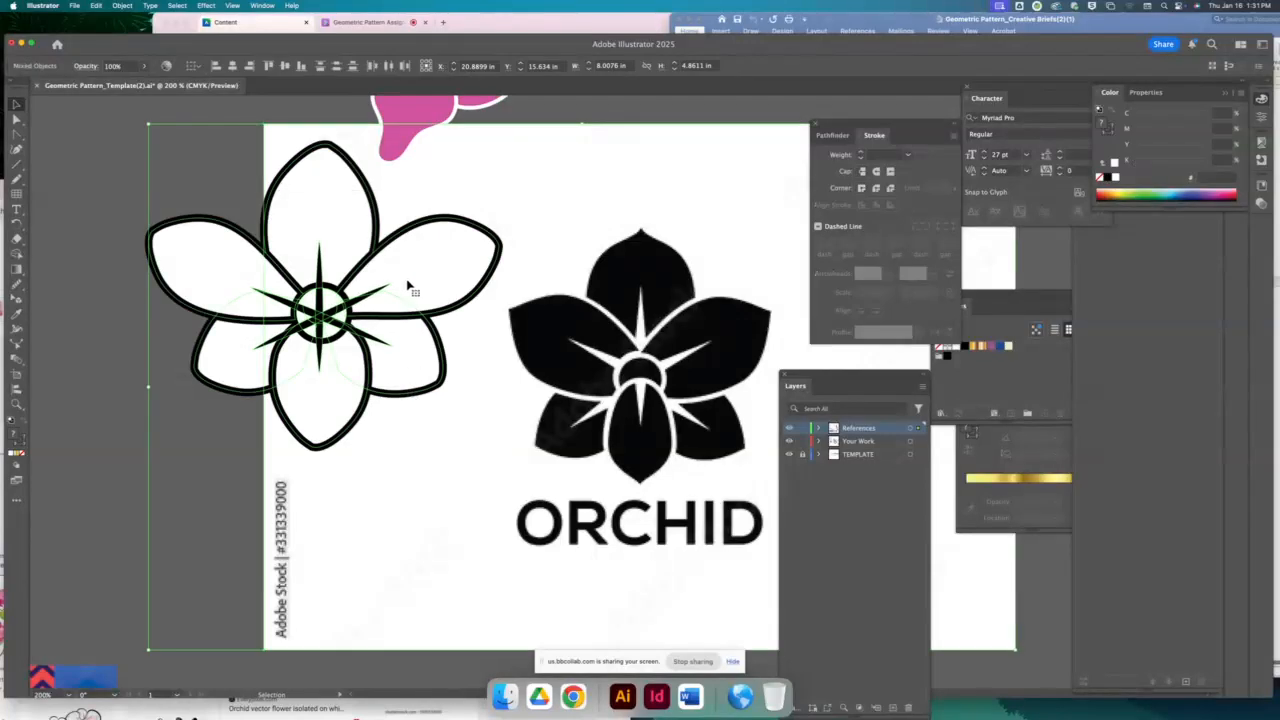
left_click(489, 188, "shift")
left_click(121, 6)
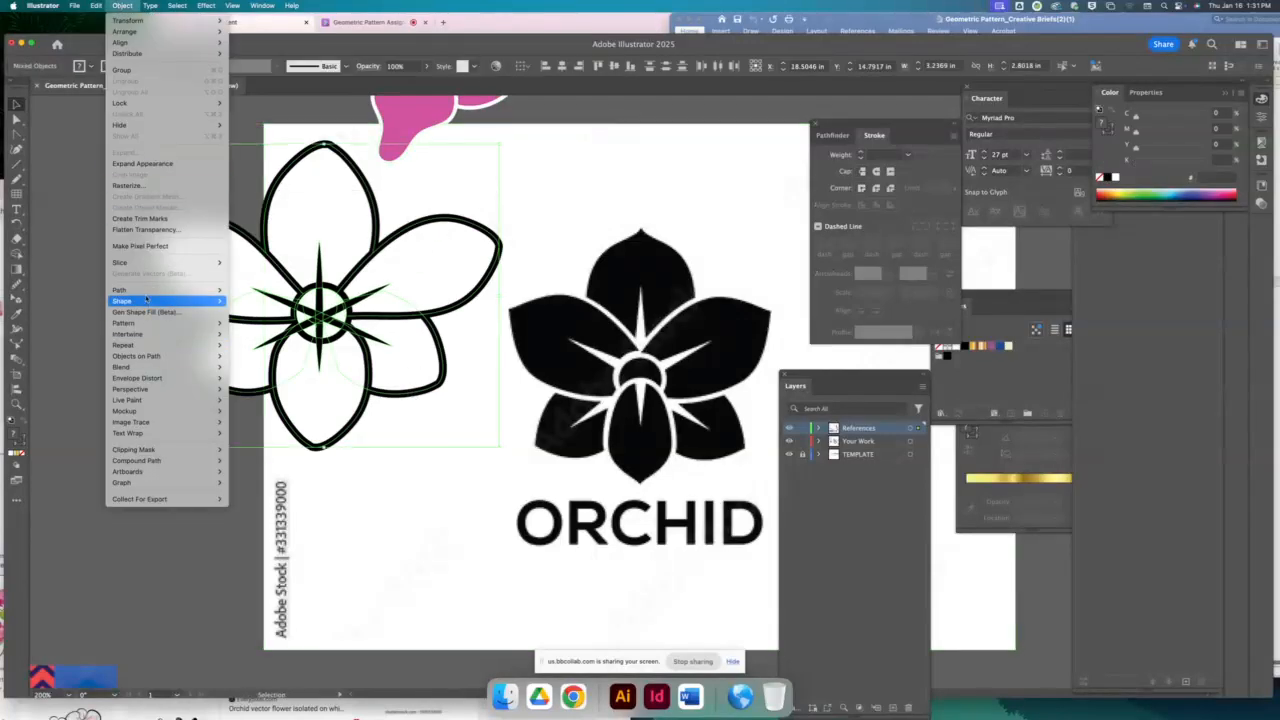
mouse_move(150, 290)
left_click(268, 318)
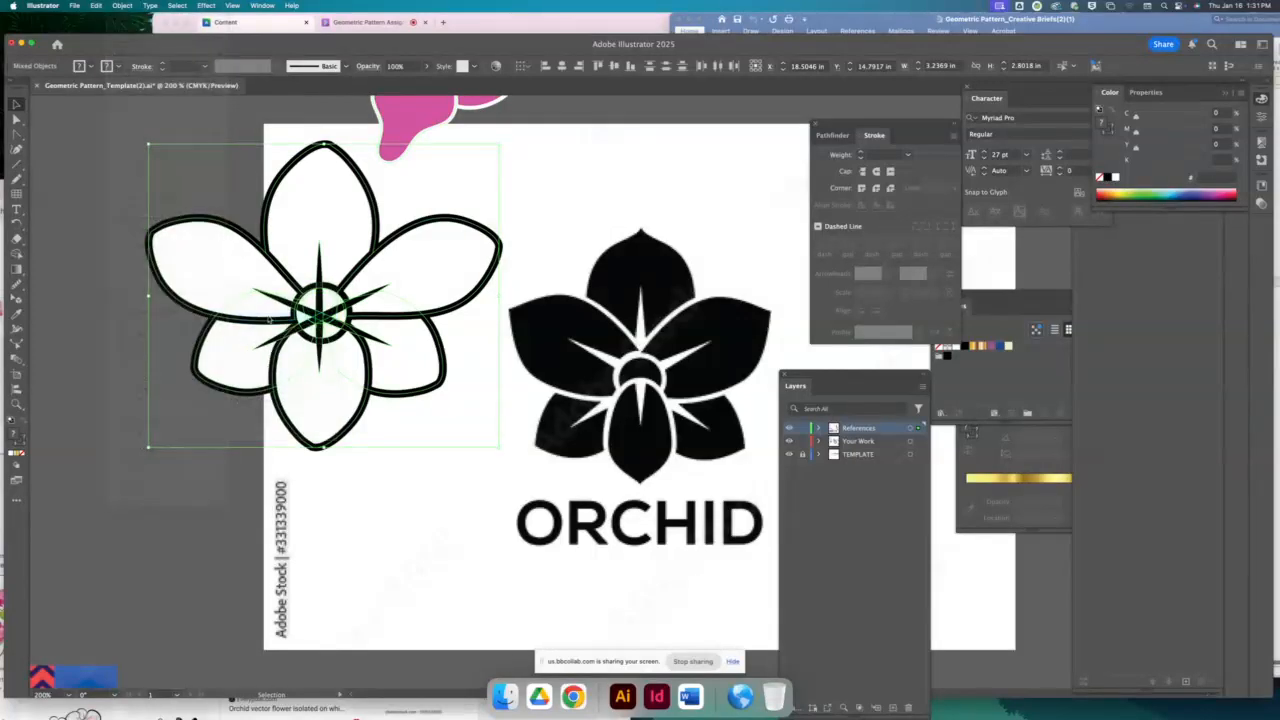
left_click(128, 6)
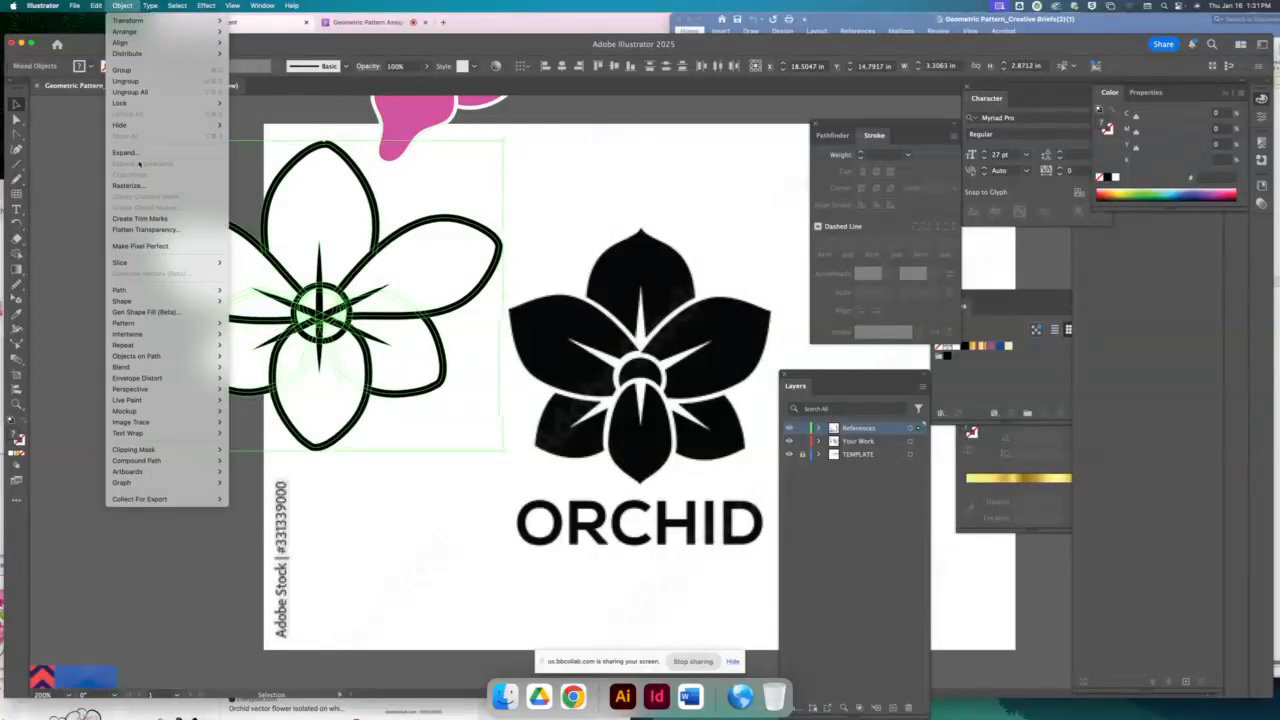
left_click(138, 153)
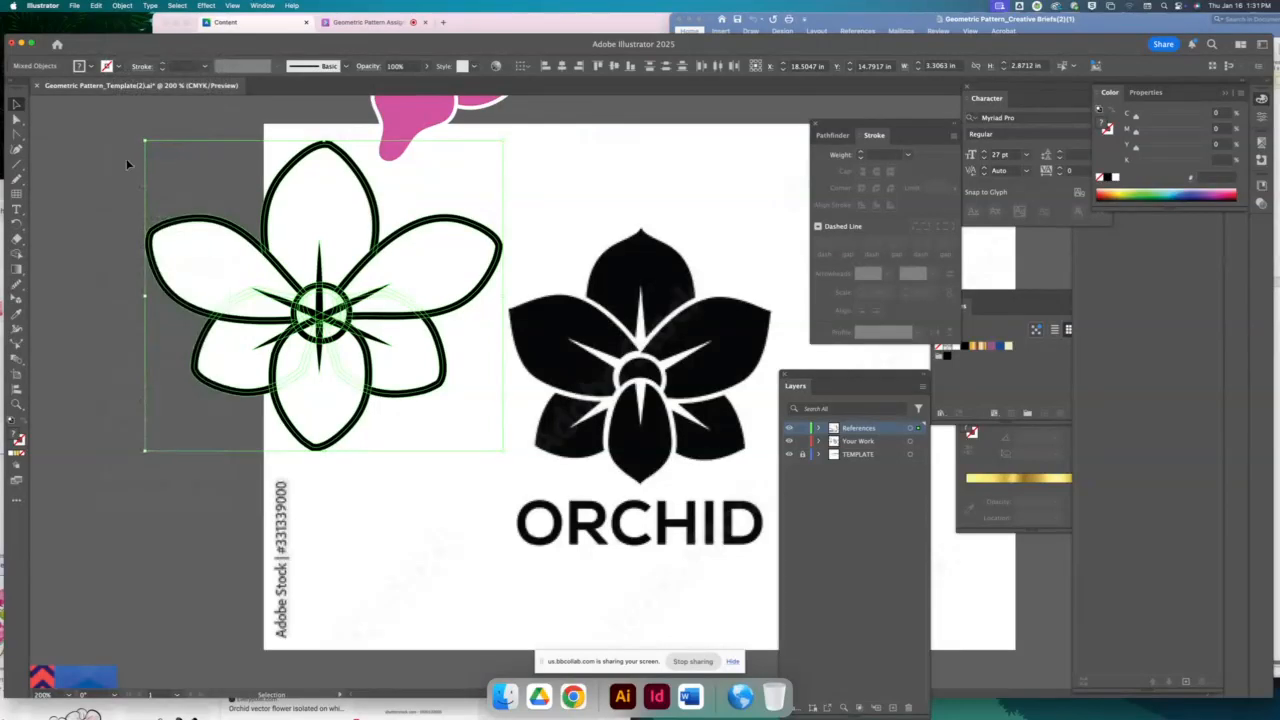
left_click(71, 166)
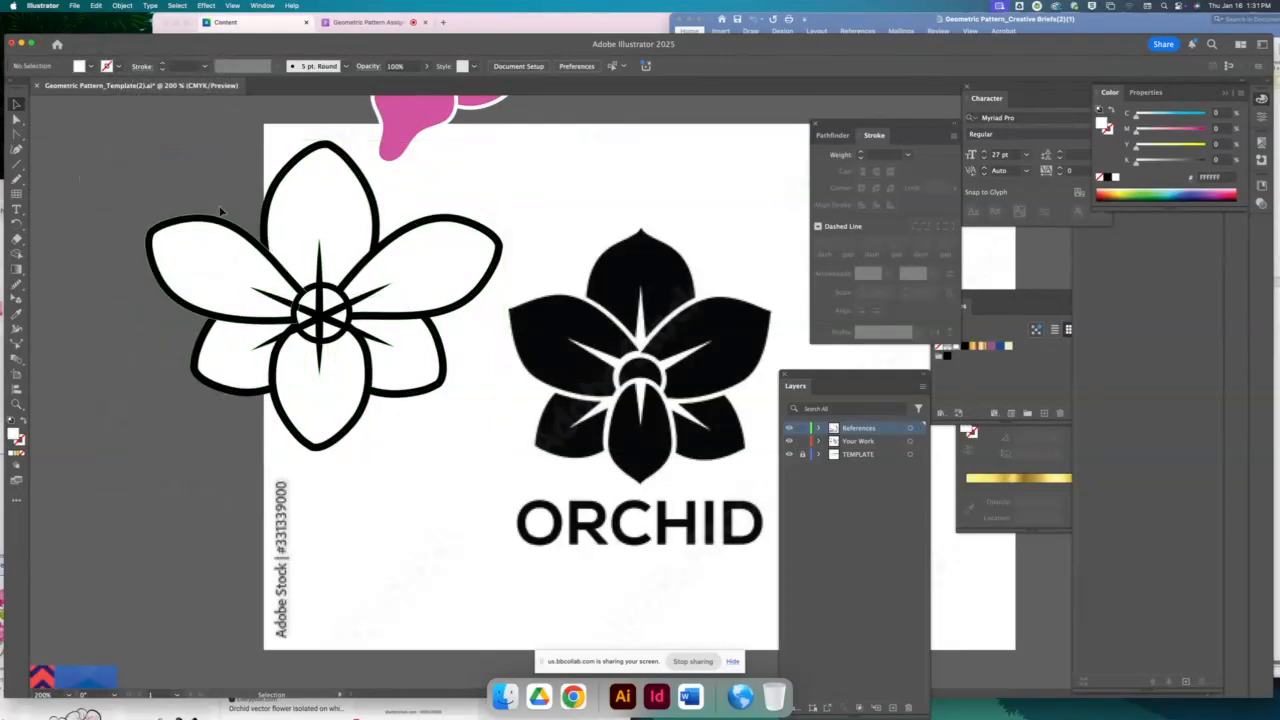
Delete the outer contour of the upper-left petal's outline using the Group Selection tool, leaving a solid black petal
left_click(16, 119)
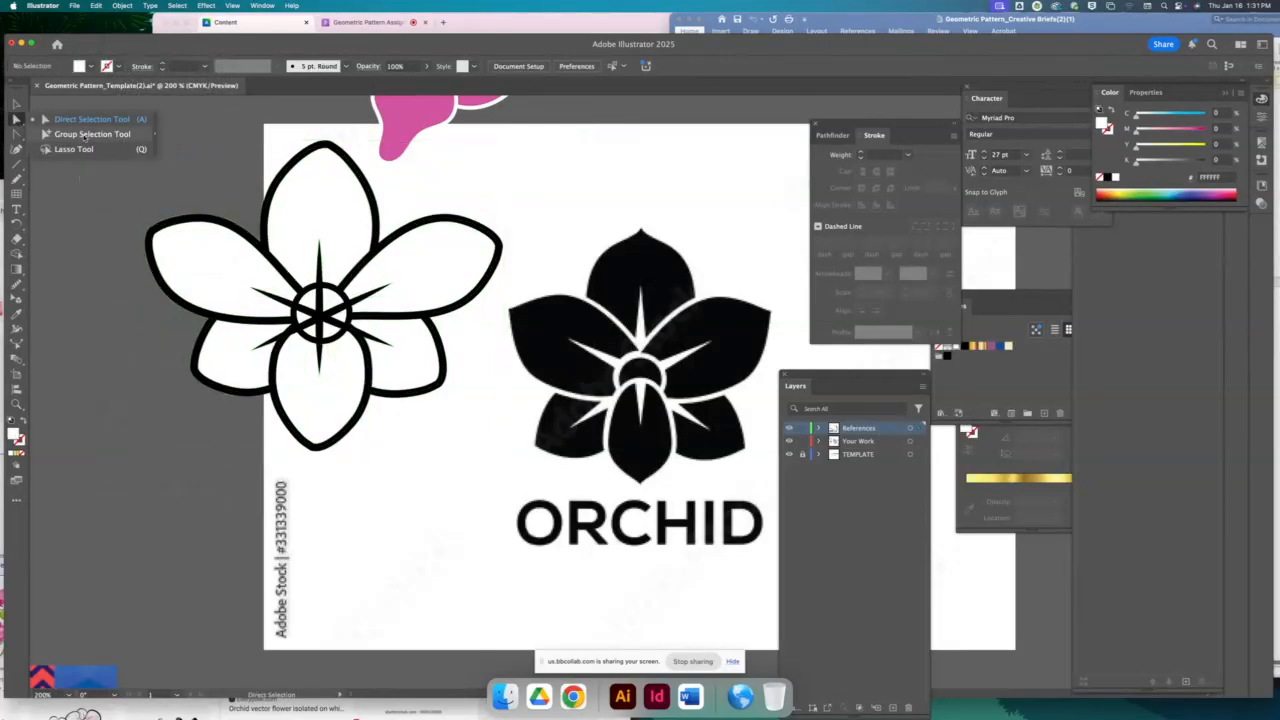
left_click(86, 137)
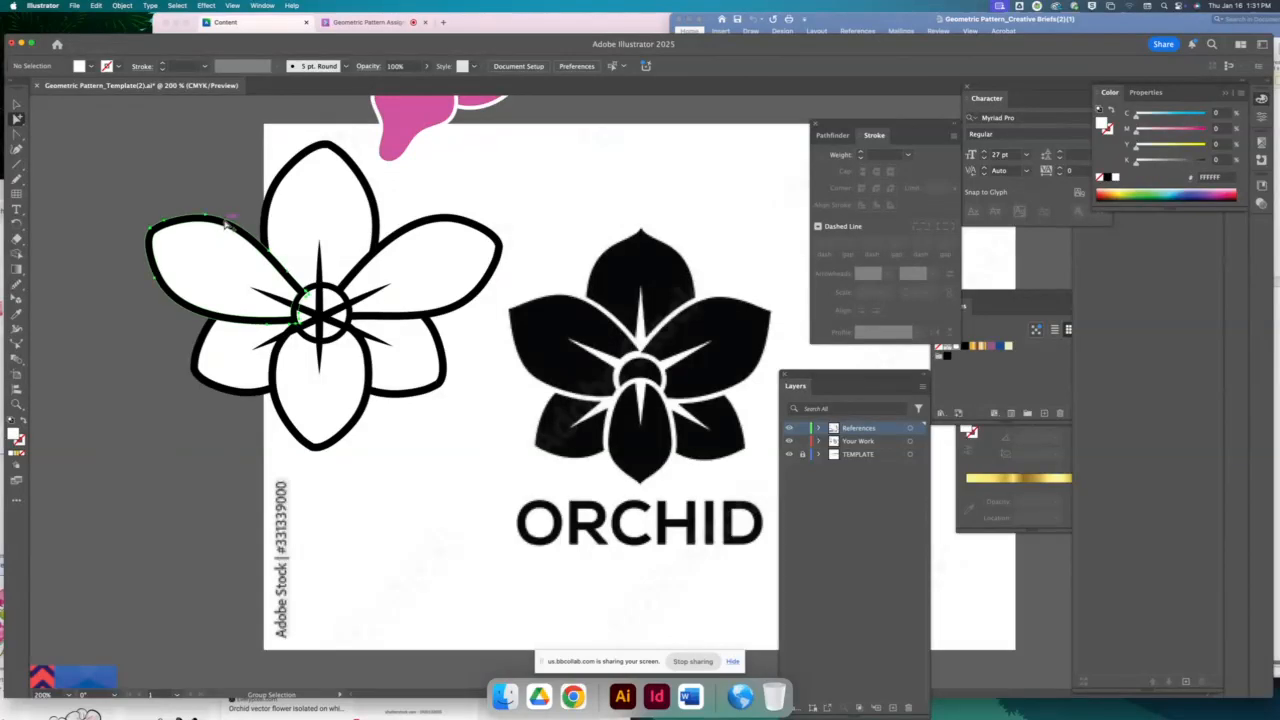
left_click(226, 222)
key("Delete")
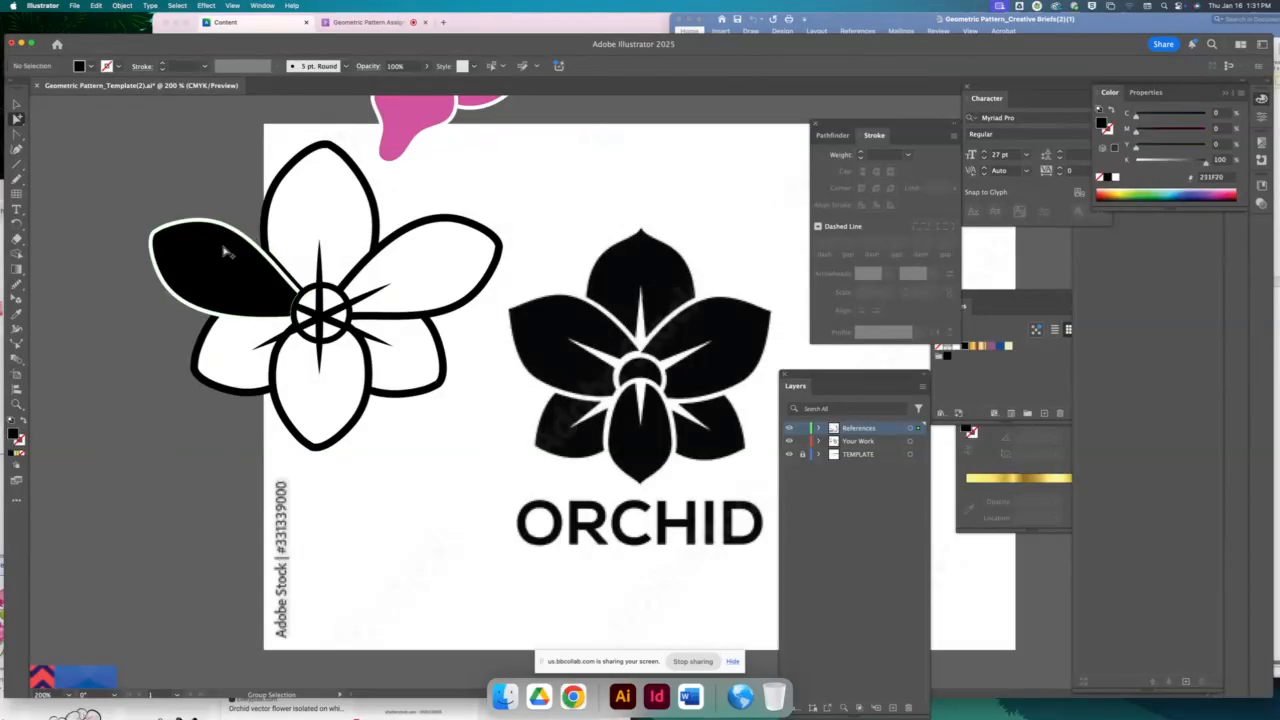
Undo the deletion of the solid upper-left petal and of its outer contour, restoring the petal's outlined shape
left_click(228, 253)
key("Delete")
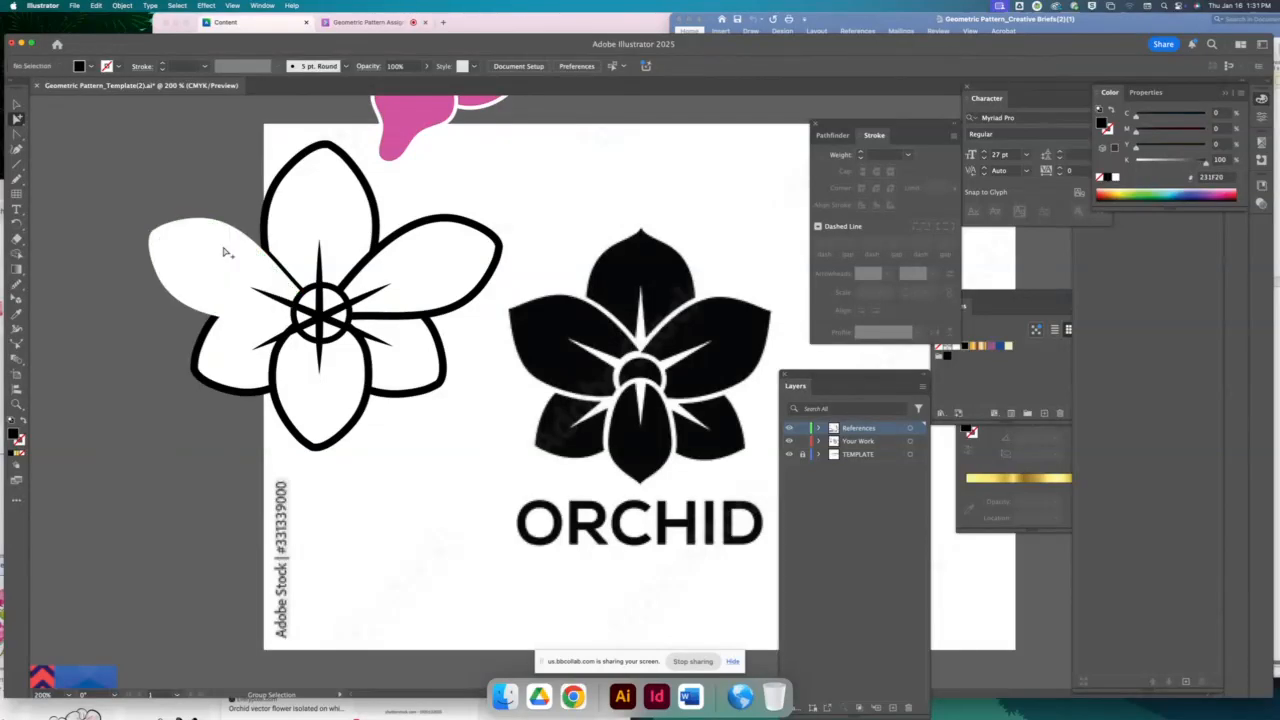
key("super+z")
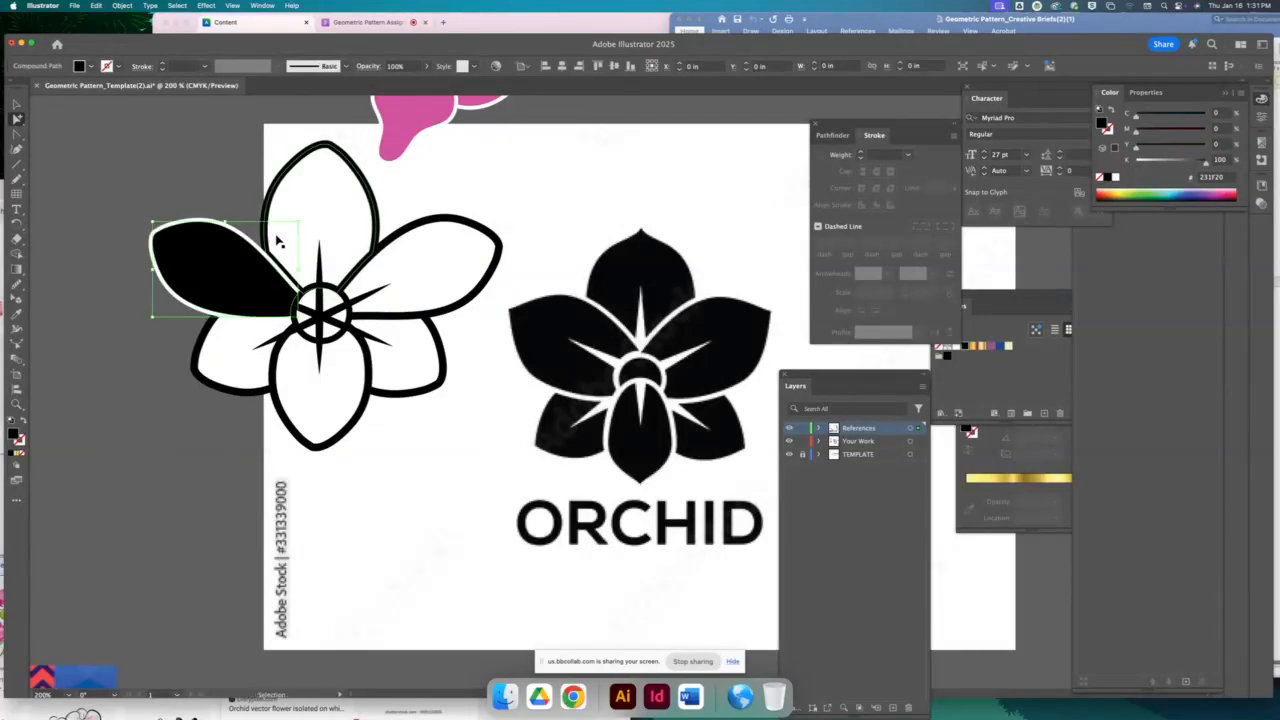
key("super+z")
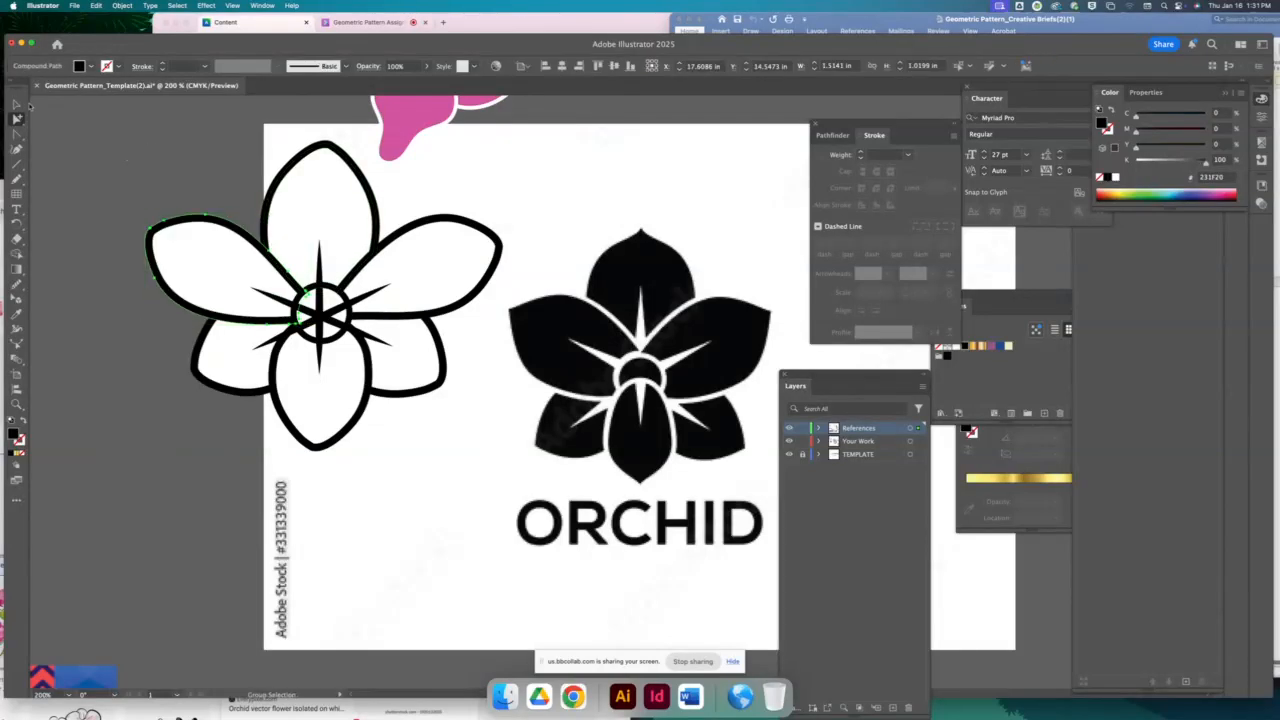
Select all parts of the drawn flower, including its petals, centre circle and rays
left_click(17, 105)
left_click_drag(160, 191, 410, 420)
left_click_drag(342, 476, 356, 466)
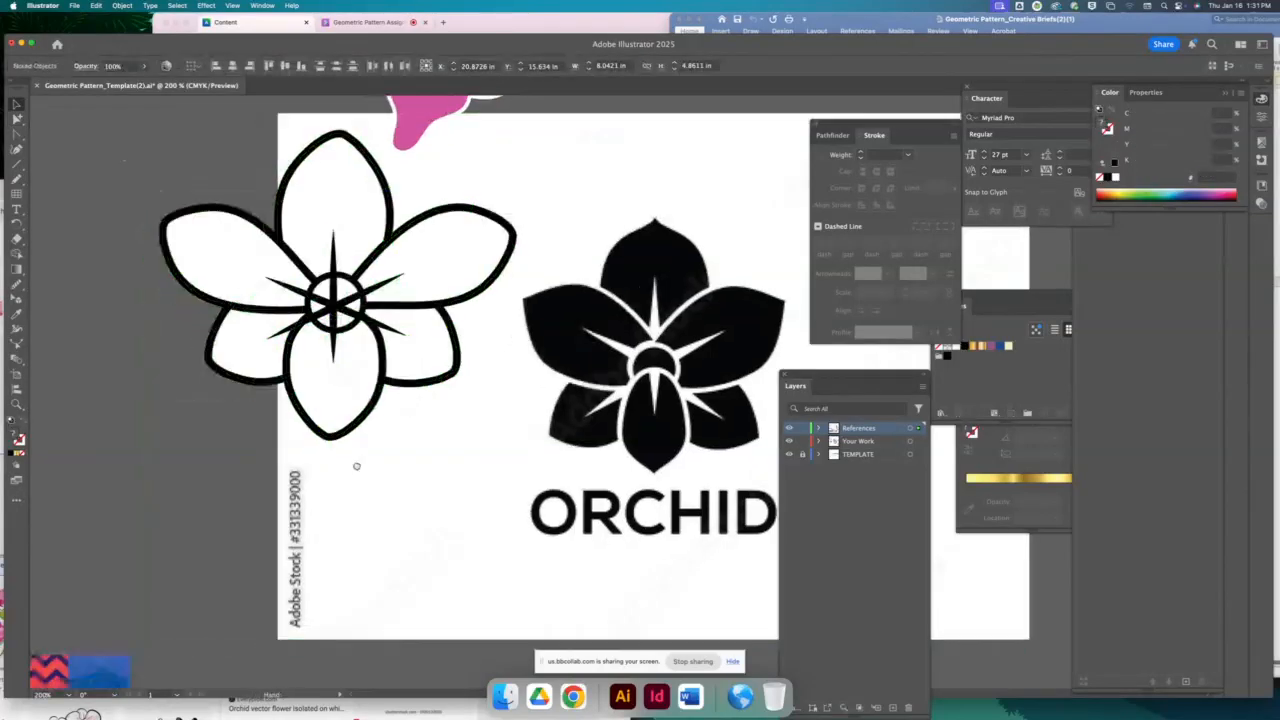
scroll(356, 466, "down", 15)
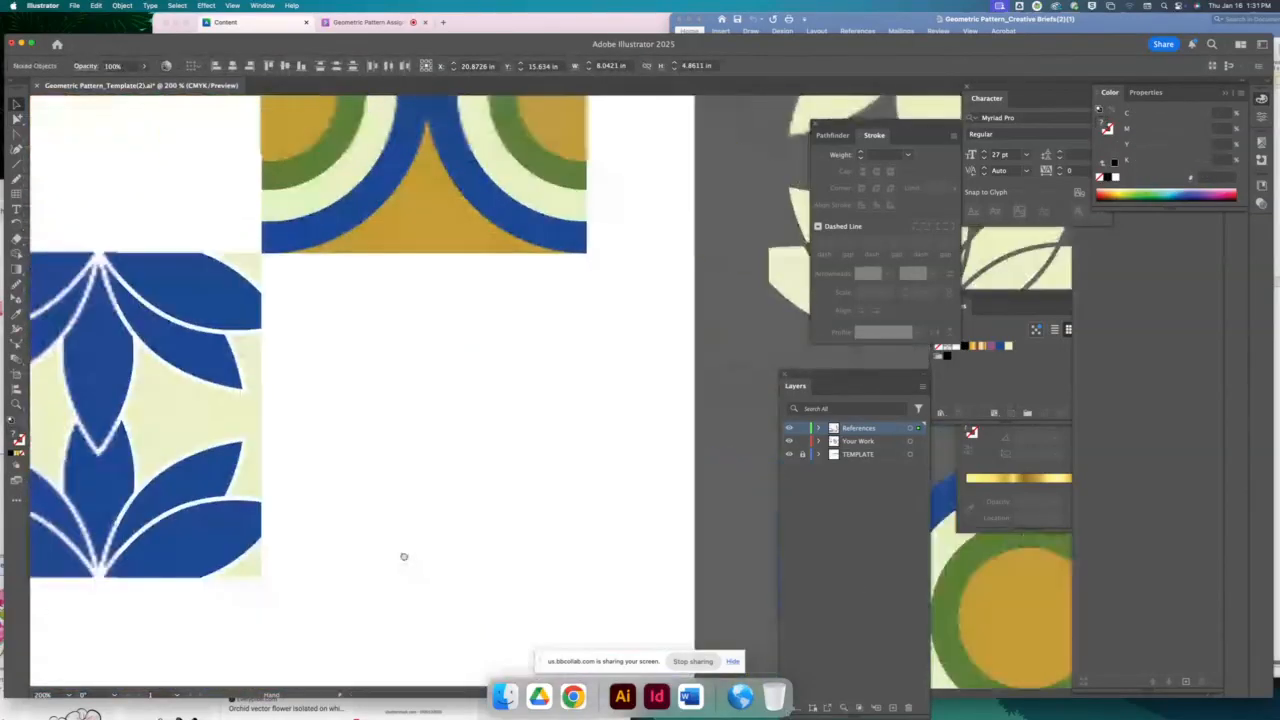
left_click_drag(404, 556, 586, 569)
left_click_drag(600, 377, 26, 424)
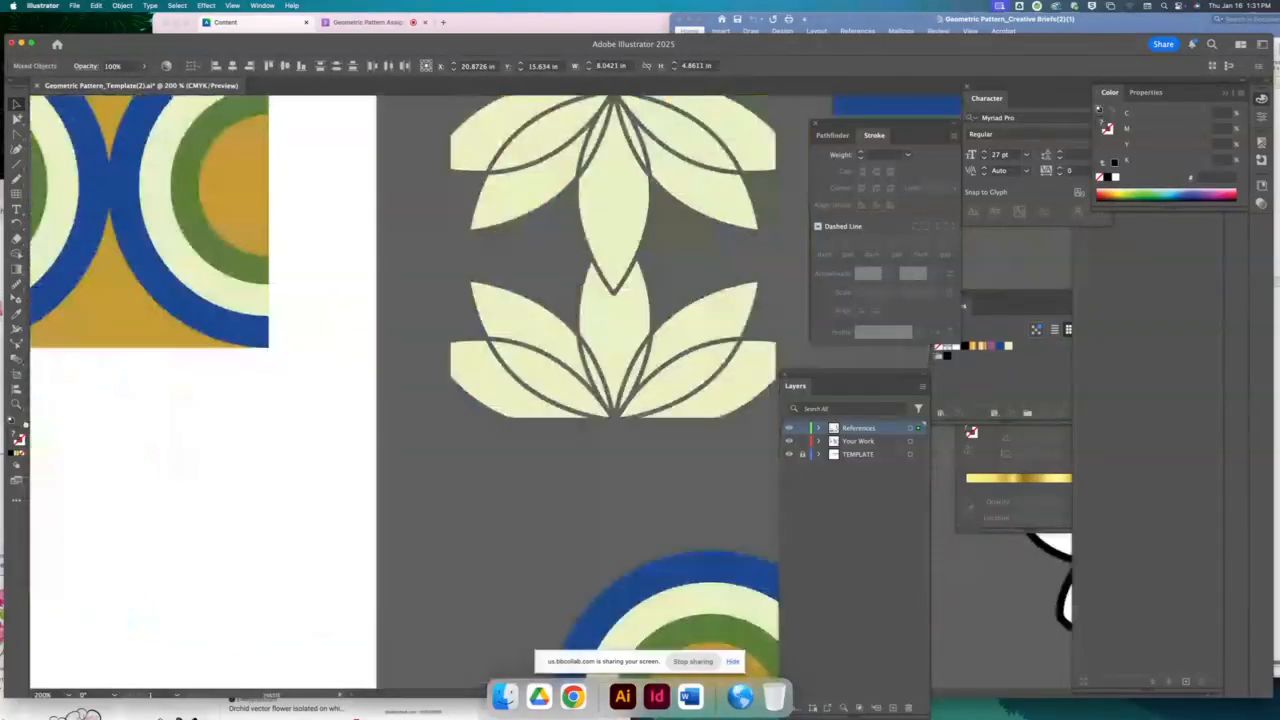
left_click_drag(512, 389, 249, 506)
left_click_drag(577, 328, 298, 97)
left_click_drag(540, 360, 281, 321)
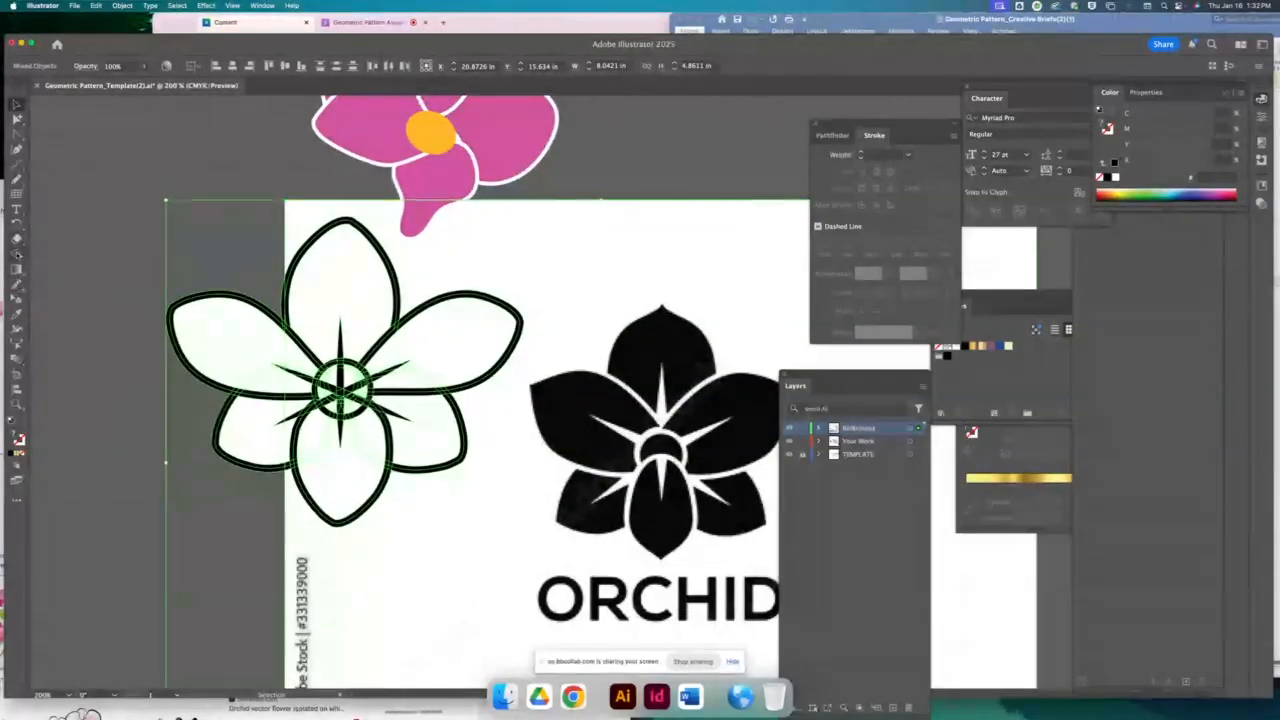
Using Shape Builder, fill the main area of the upper-left petal and erase the upper ray and the outlines around the top petal
left_click(17, 255)
key("super+=")
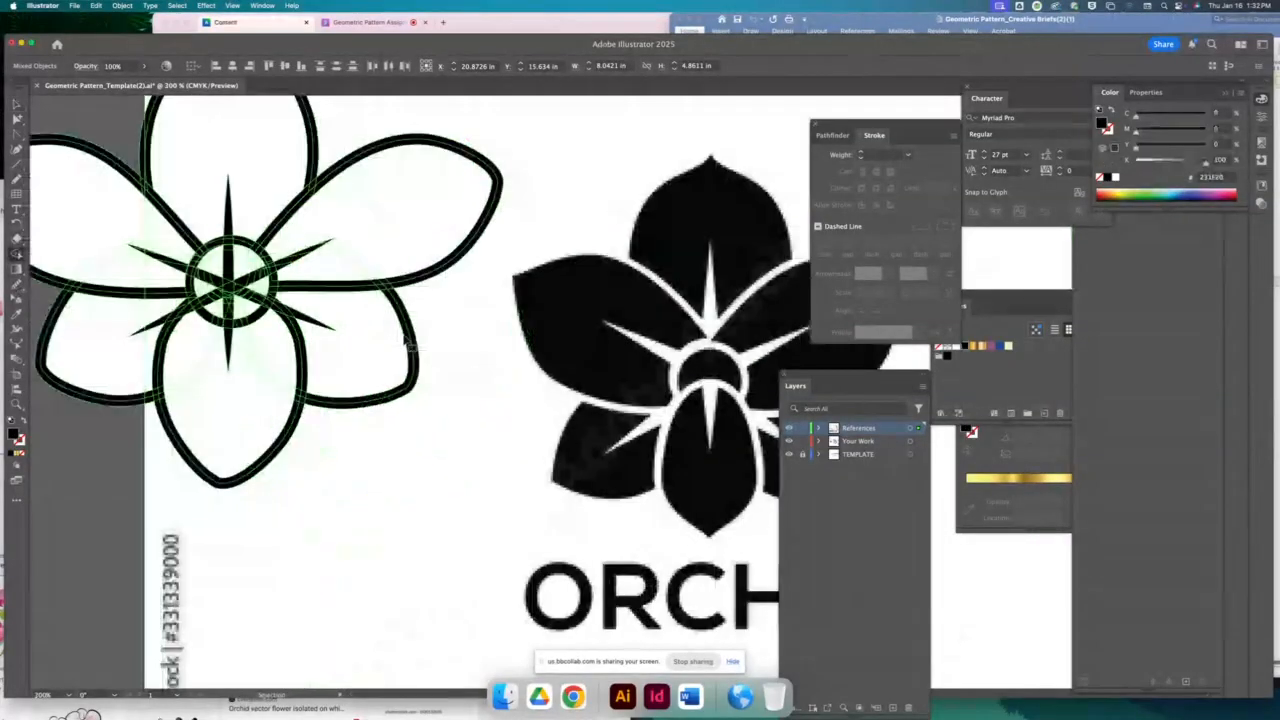
key("super+=")
key("super+=")
left_click_drag(326, 286, 1038, 422)
left_click_drag(583, 420, 617, 586)
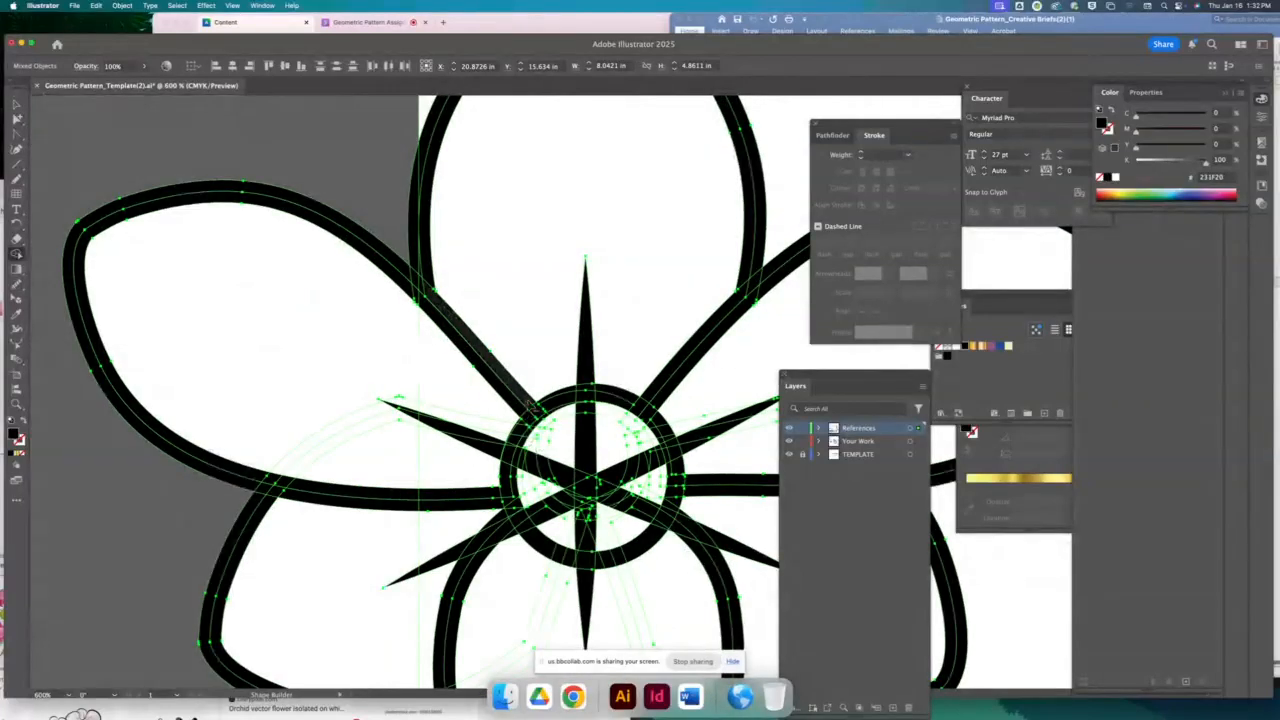
left_click(521, 430, "alt")
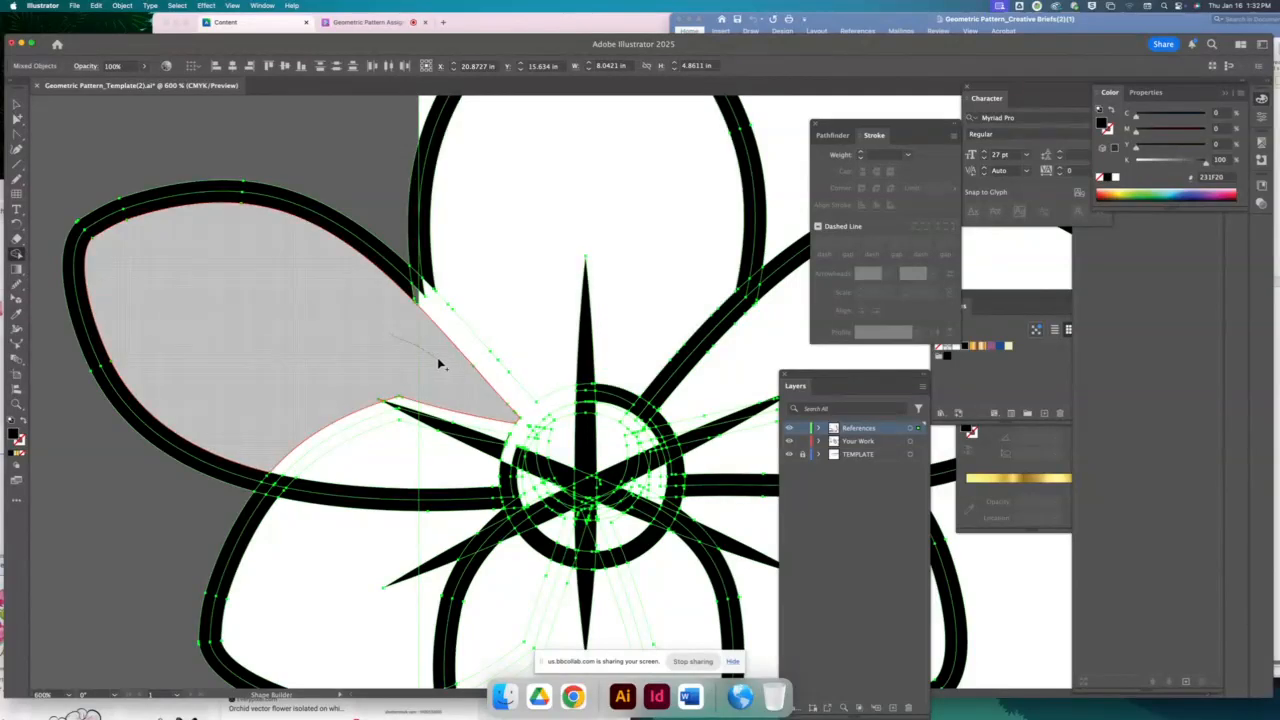
left_click(437, 363)
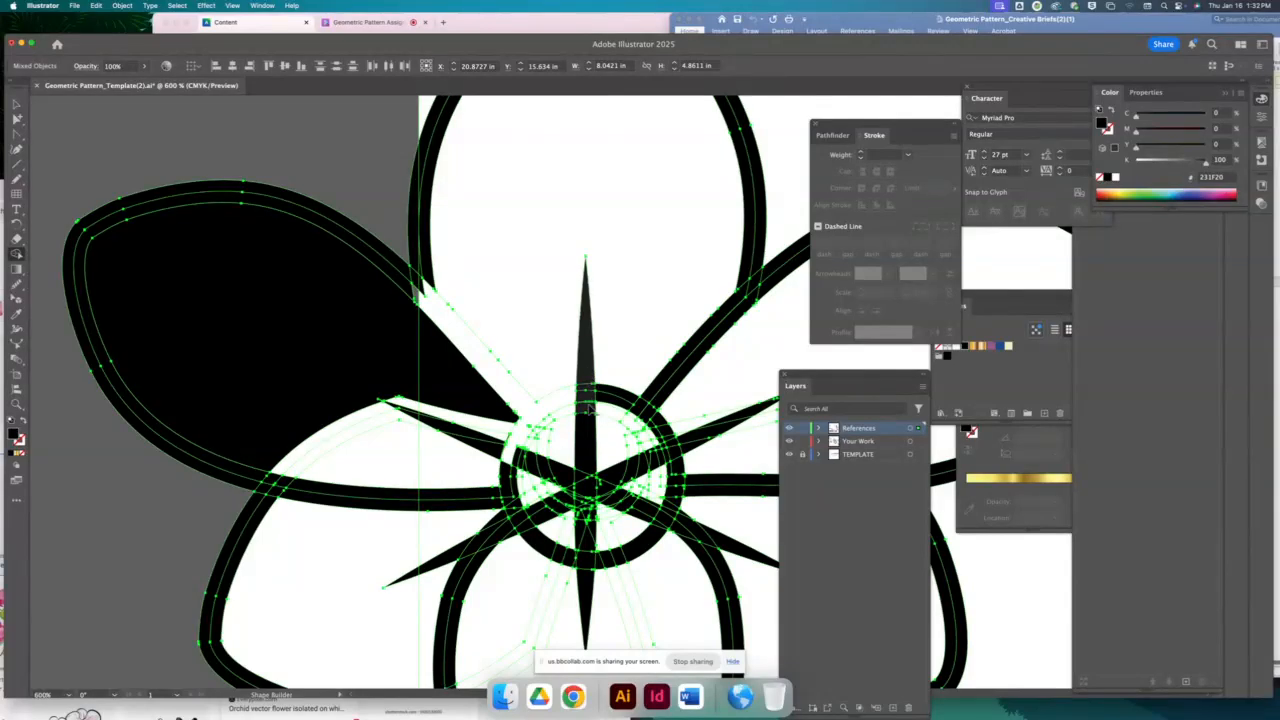
left_click(589, 392, "alt")
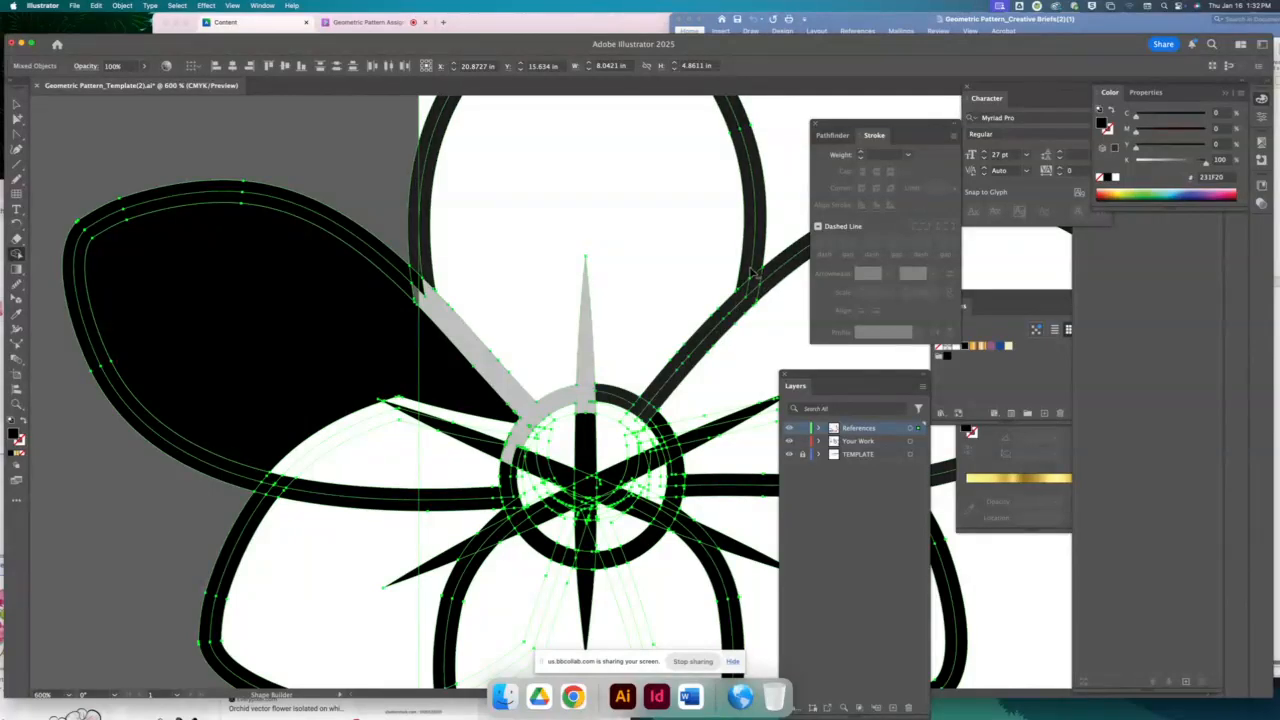
left_click_drag(756, 275, 410, 276)
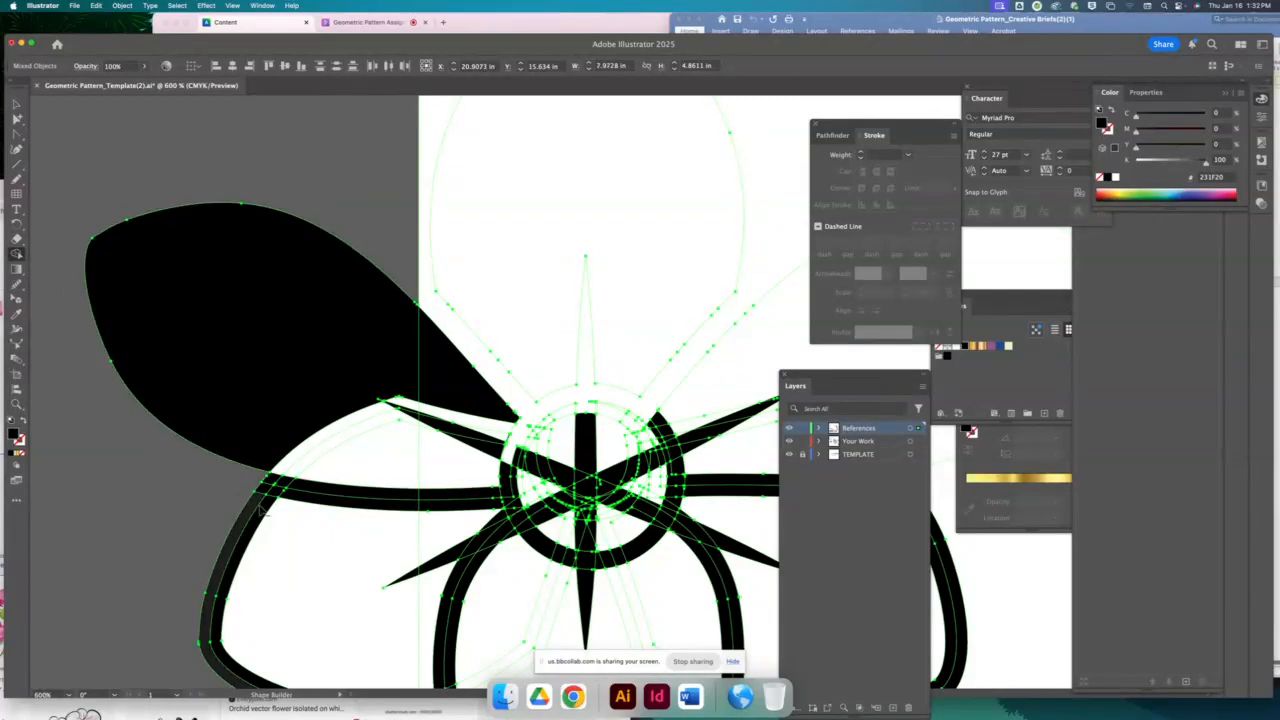
Merge the upper-left petal's remaining inner regions into its solid black shape, leaving its tapered ray cut out
mouse_move(285, 484)
left_mouse_down()
mouse_move(290, 462)
mouse_move(323, 448)
left_mouse_up()
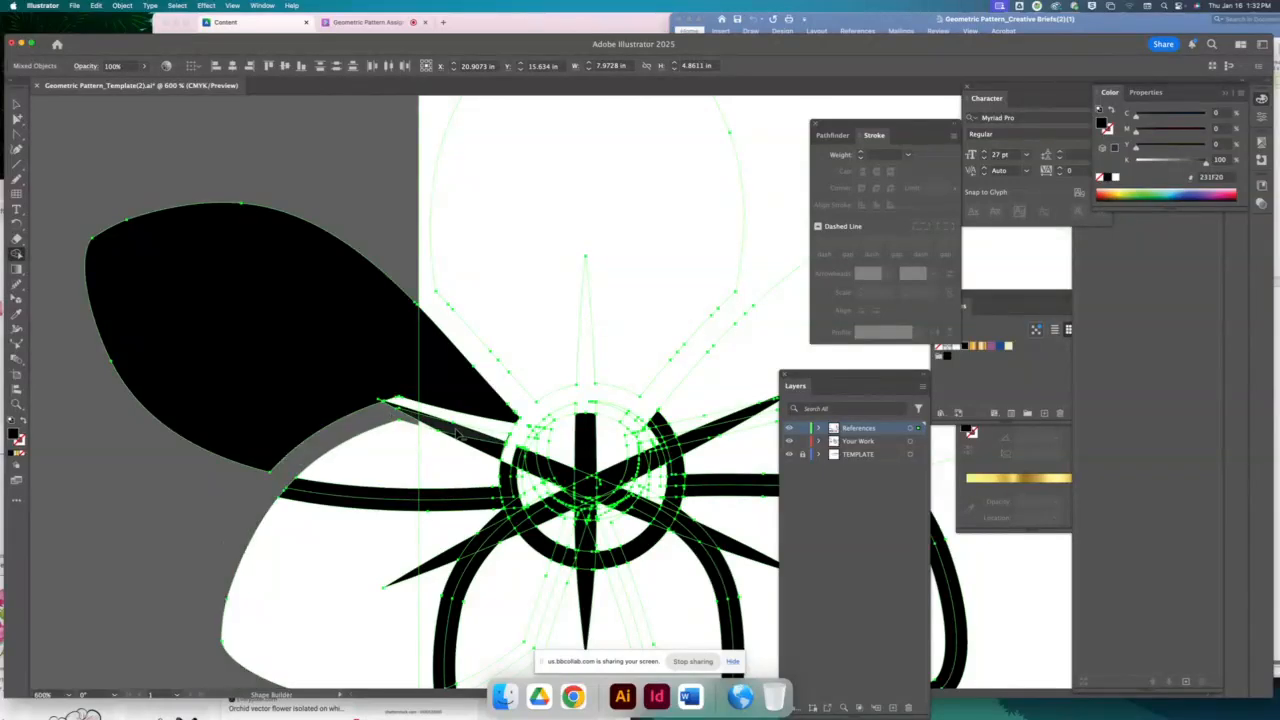
key("super+z")
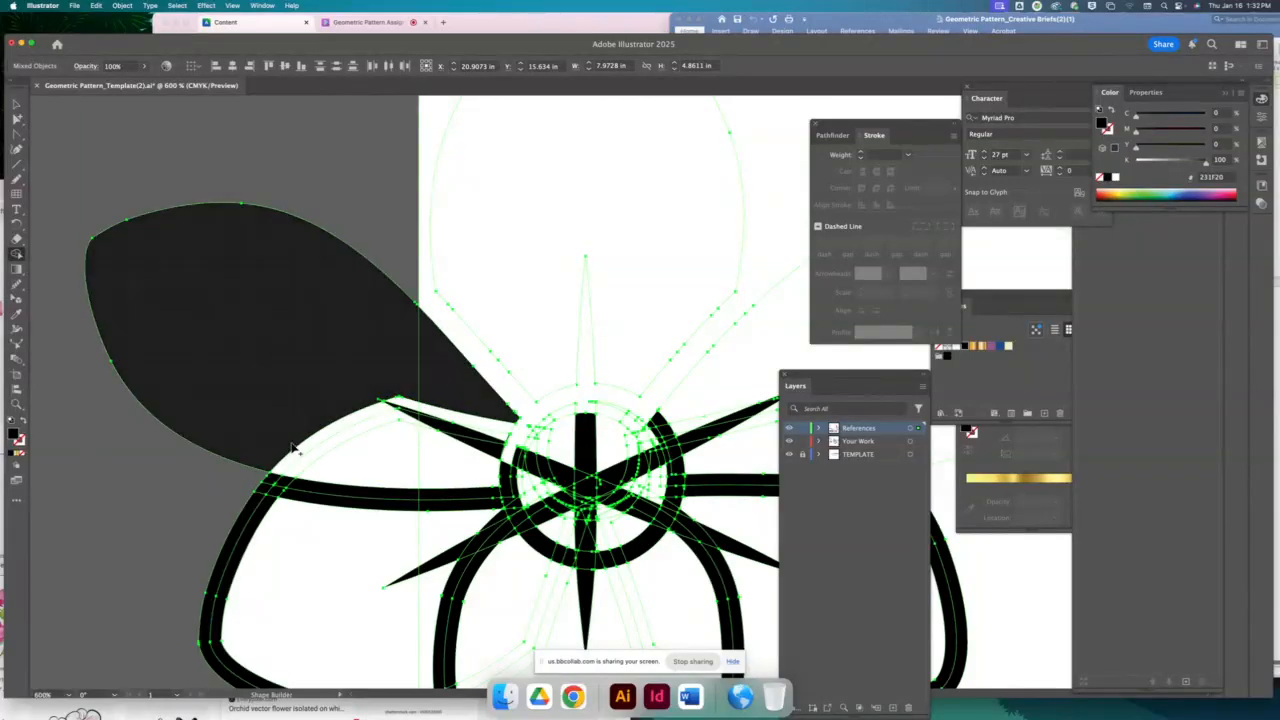
left_click_drag(334, 474, 286, 434)
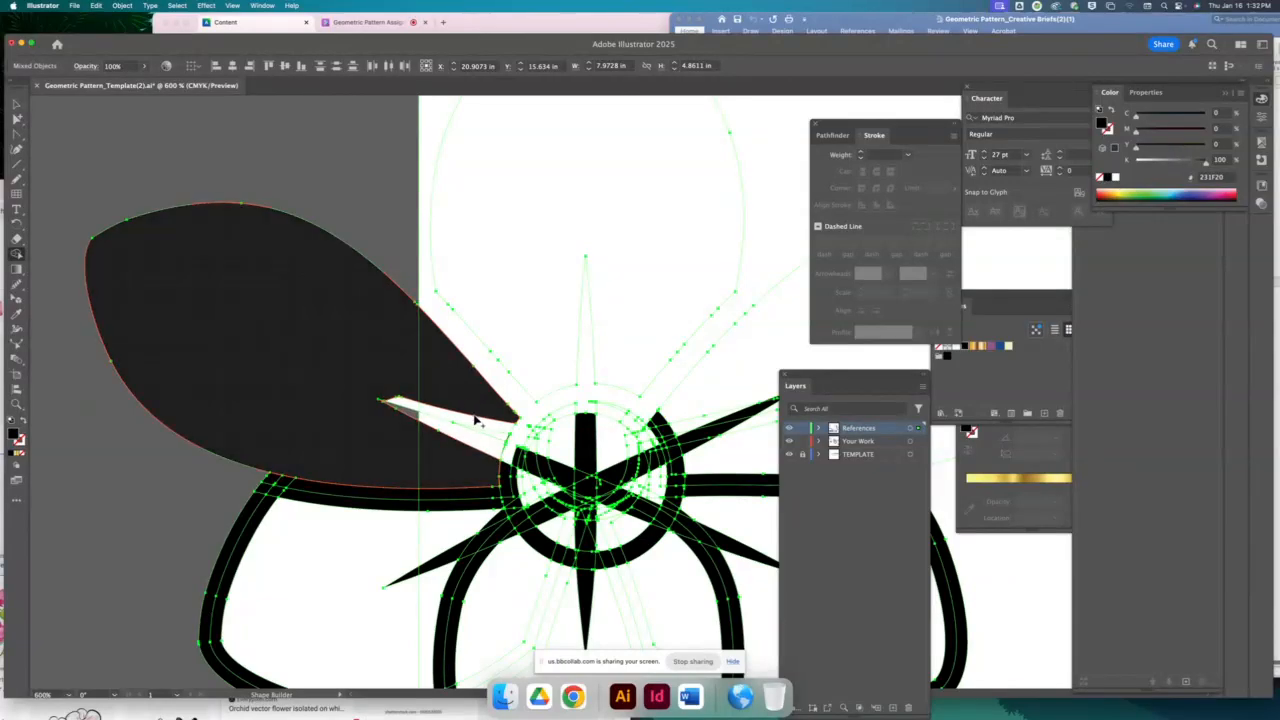
left_click_drag(474, 416, 483, 430)
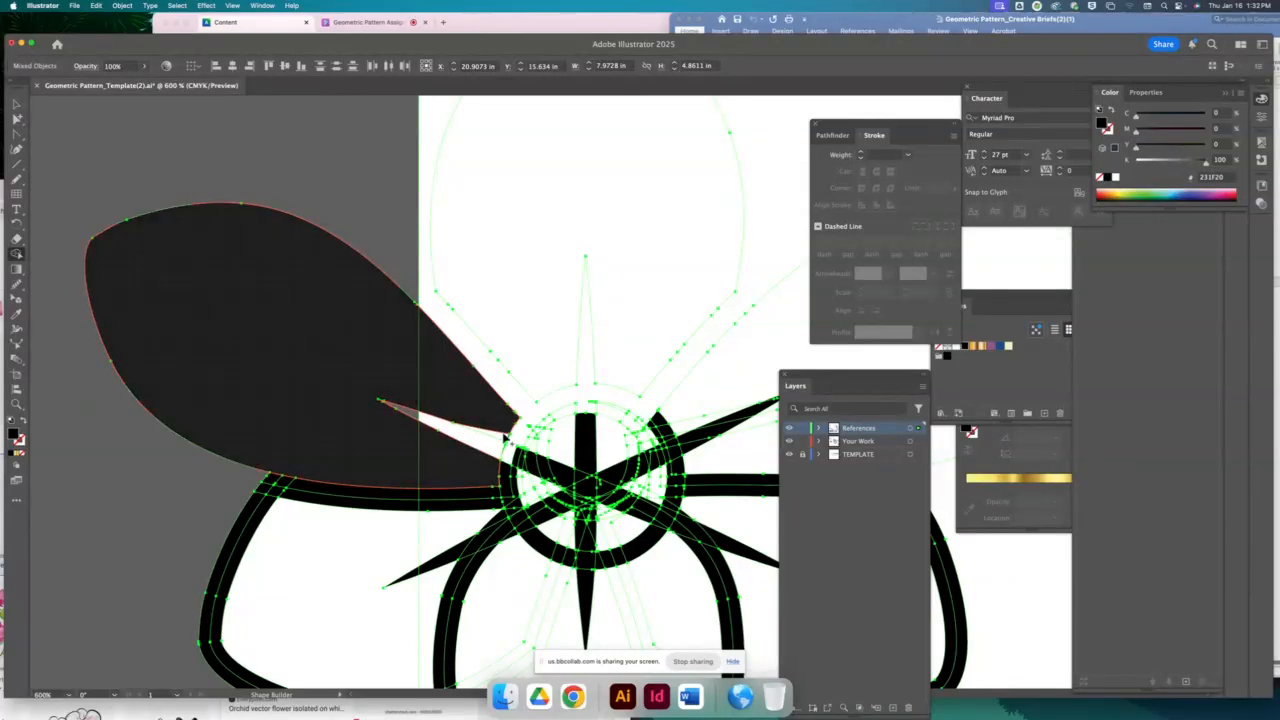
Fill the inner regions of the upper-right petal with Shape Builder to form a solid black petal
key("space")
left_click_drag(558, 458, 438, 358)
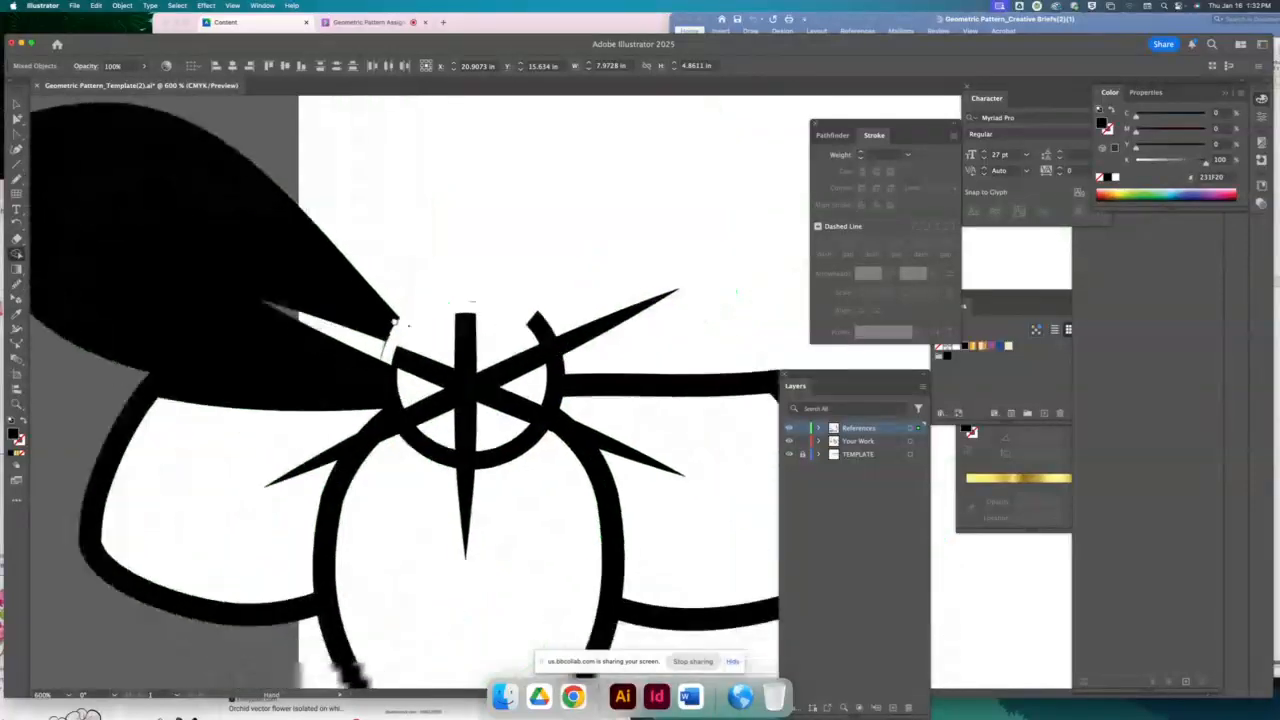
left_click_drag(393, 322, 278, 267)
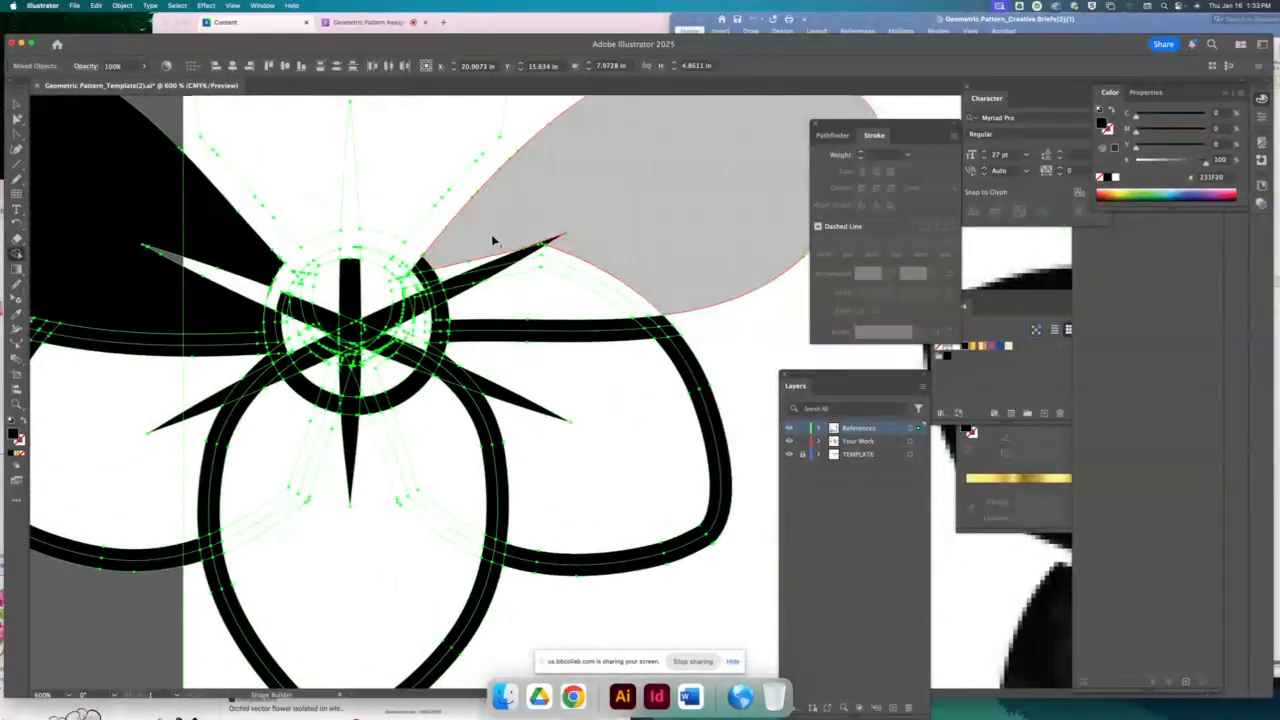
left_click(448, 286)
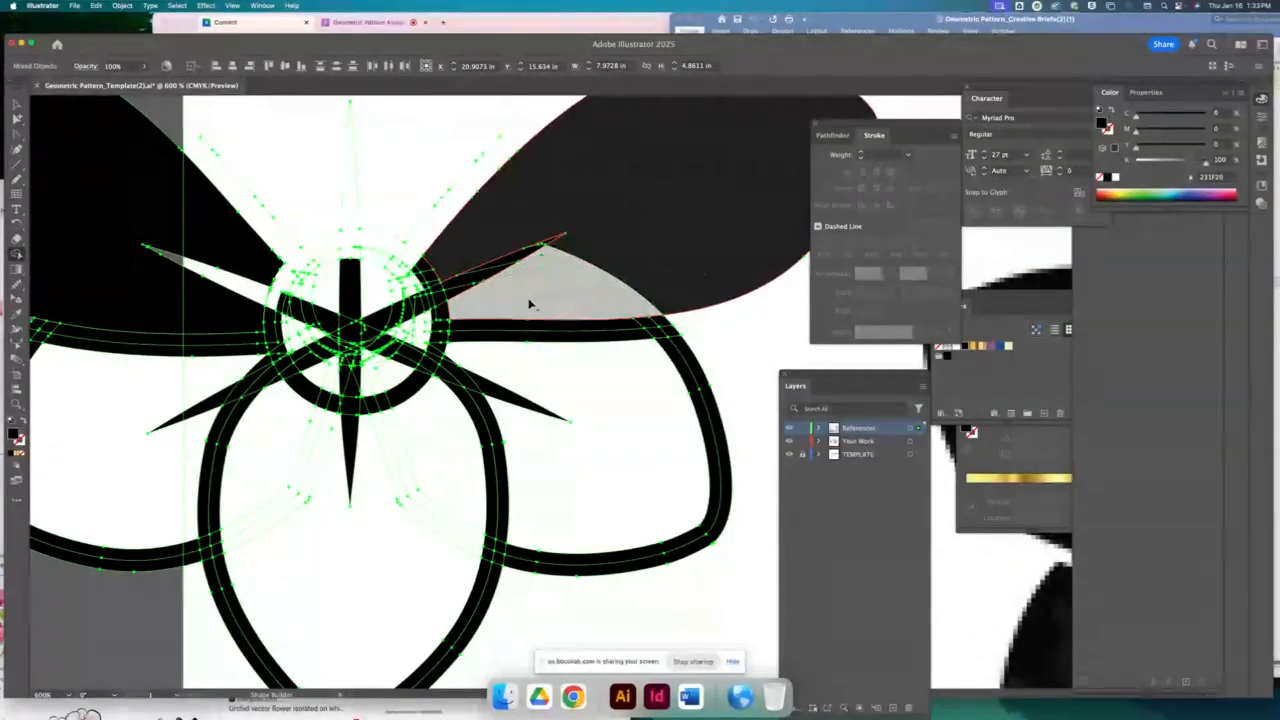
left_click(530, 304)
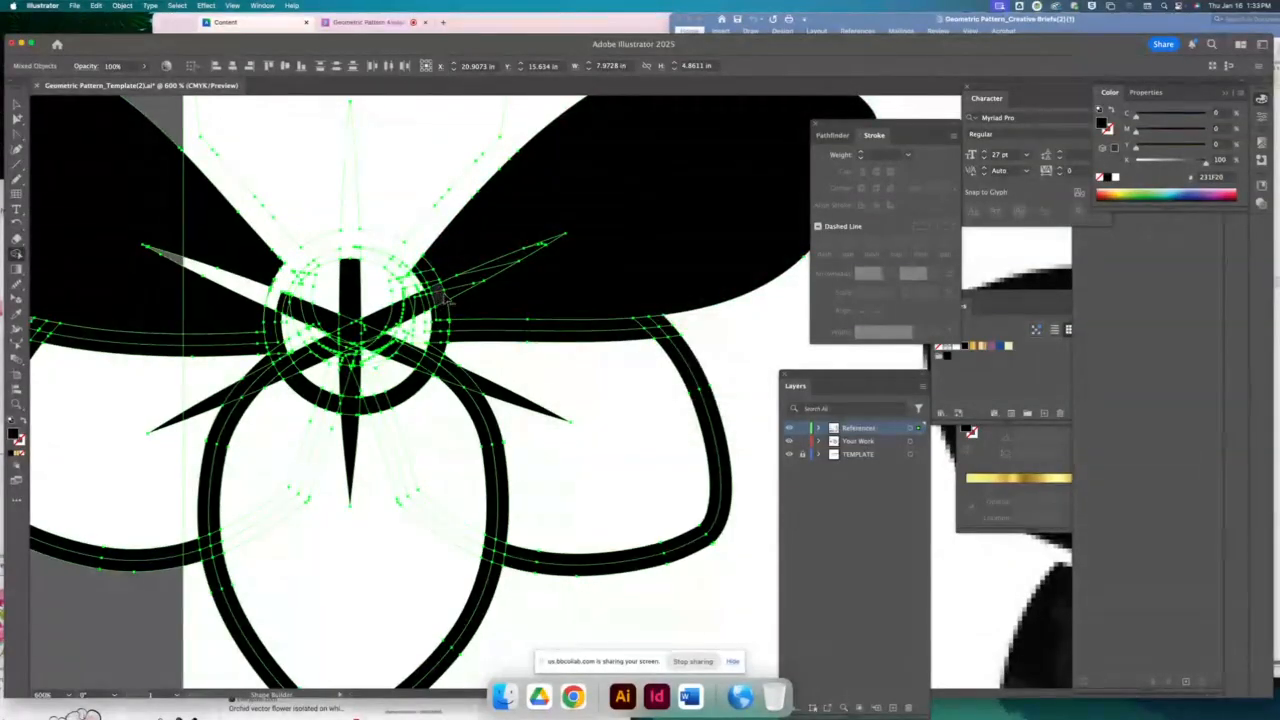
Cut out the upper-right ray, the centre circle's adjacent outline, the strip beneath the upper-right petal and the lower-right petal's outline
left_click(537, 254)
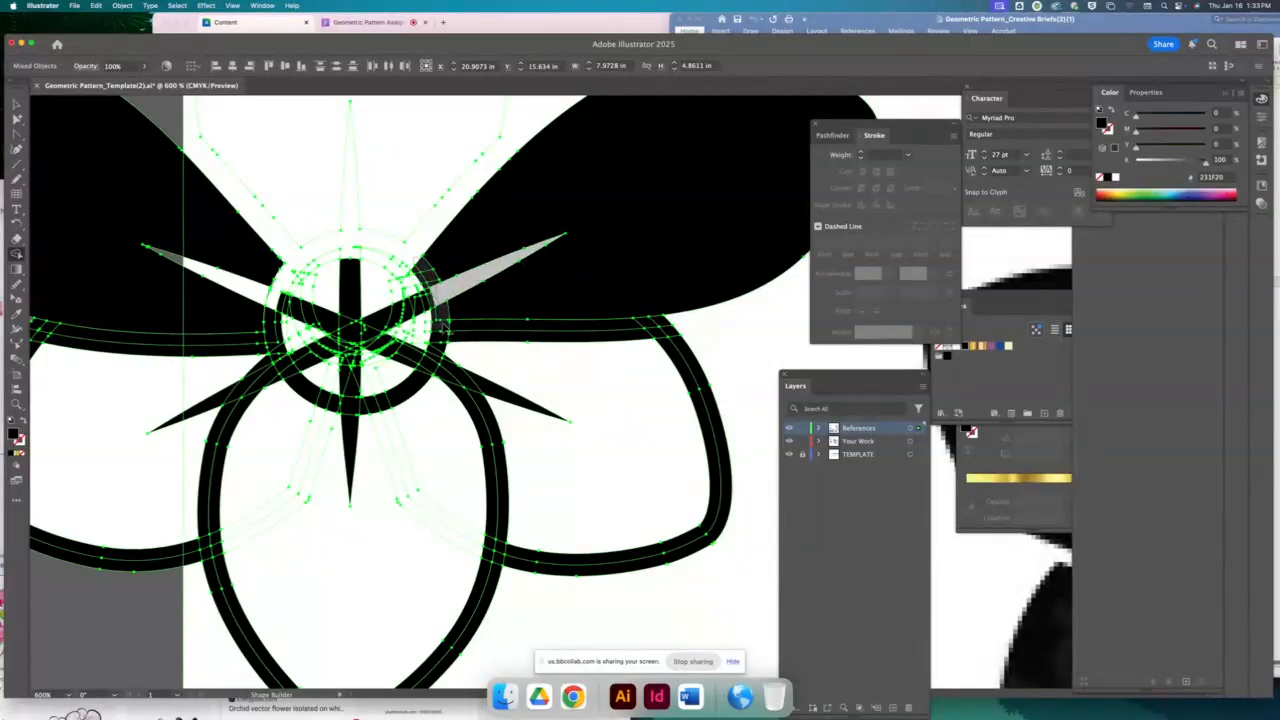
mouse_move(439, 355)
left_mouse_down()
mouse_move(445, 342)
mouse_move(575, 340)
left_mouse_up()
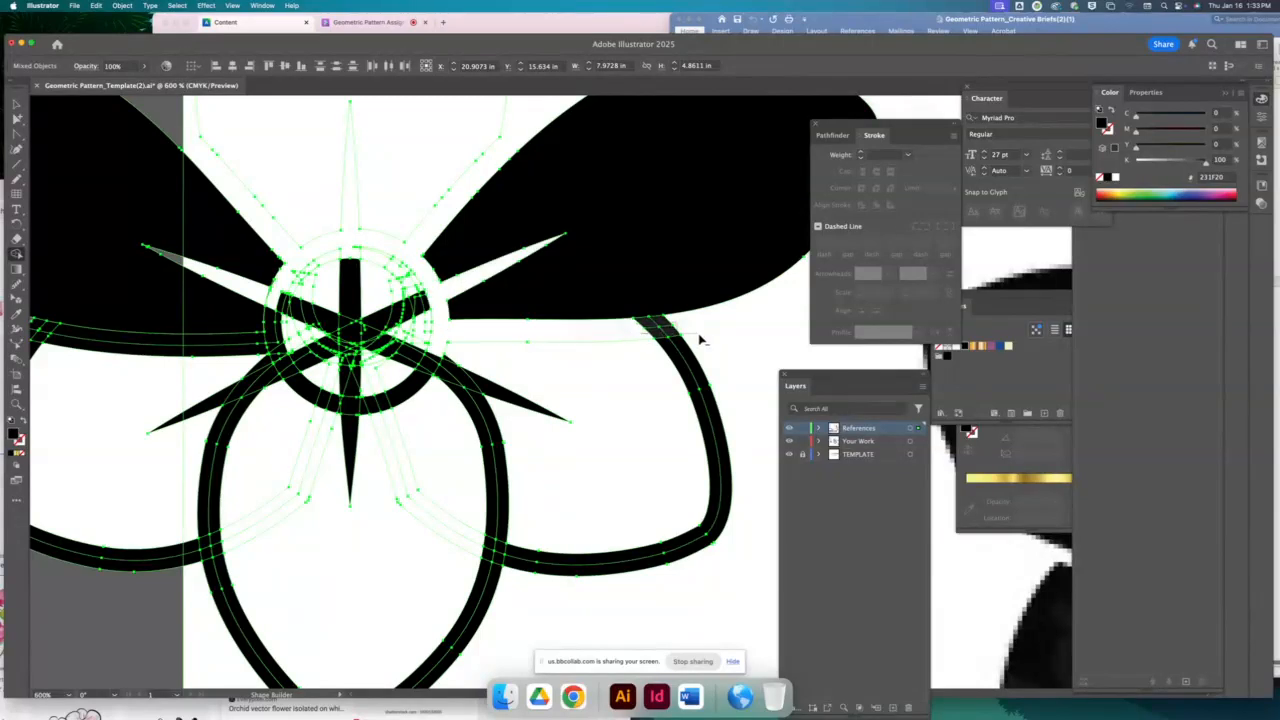
left_click(690, 375, "alt")
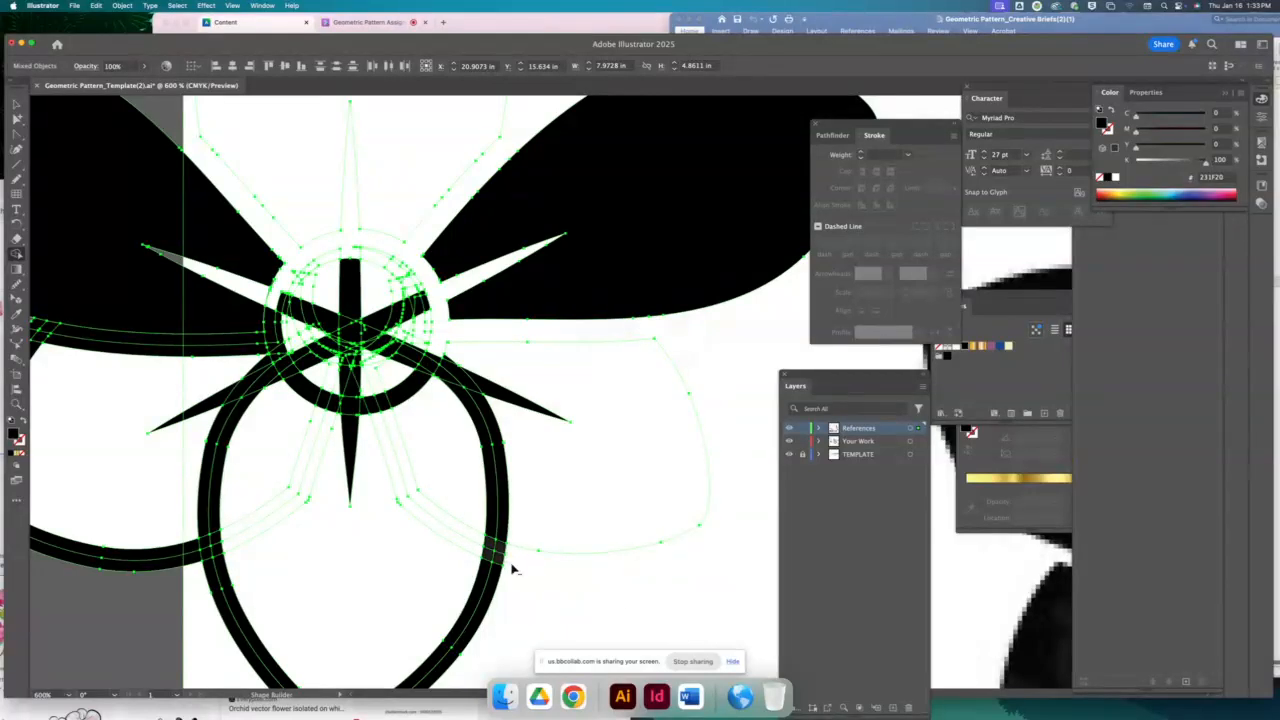
Merge the inner regions of the bottom petal into one solid black shape with Shape Builder
left_click(475, 553, "alt")
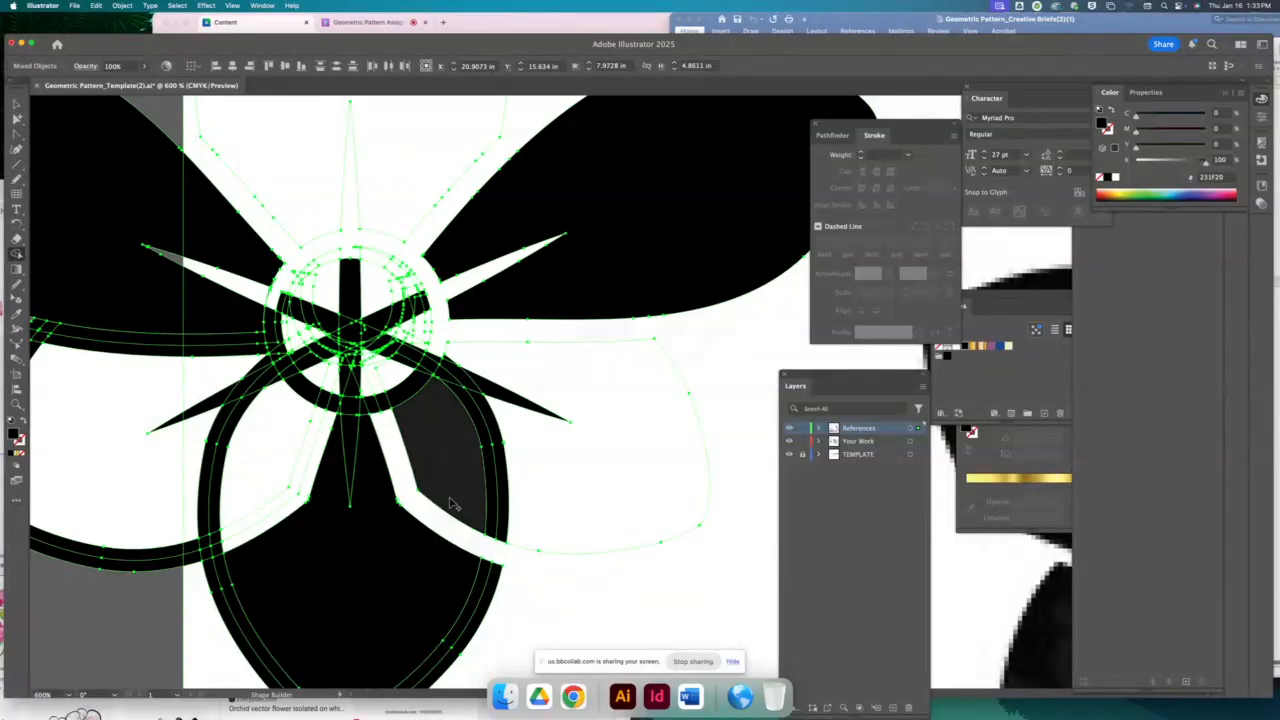
left_click(450, 501, "alt")
left_click_drag(450, 497, 418, 563)
mouse_move(335, 563)
left_mouse_down()
mouse_move(278, 506)
mouse_move(266, 470)
left_mouse_up()
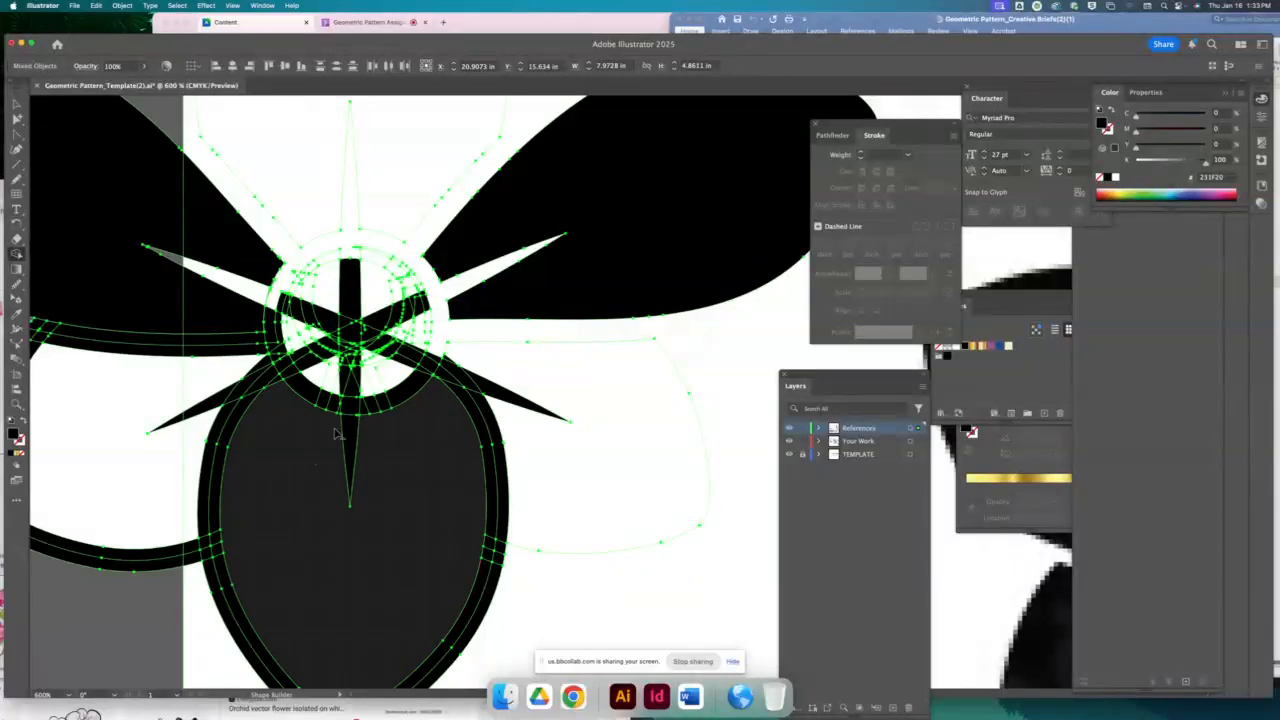
Erase the centre circle's remaining ring, the downward and lower-right rays, and the outline along the bottom petal's right side
left_click_drag(320, 401, 272, 309, "alt")
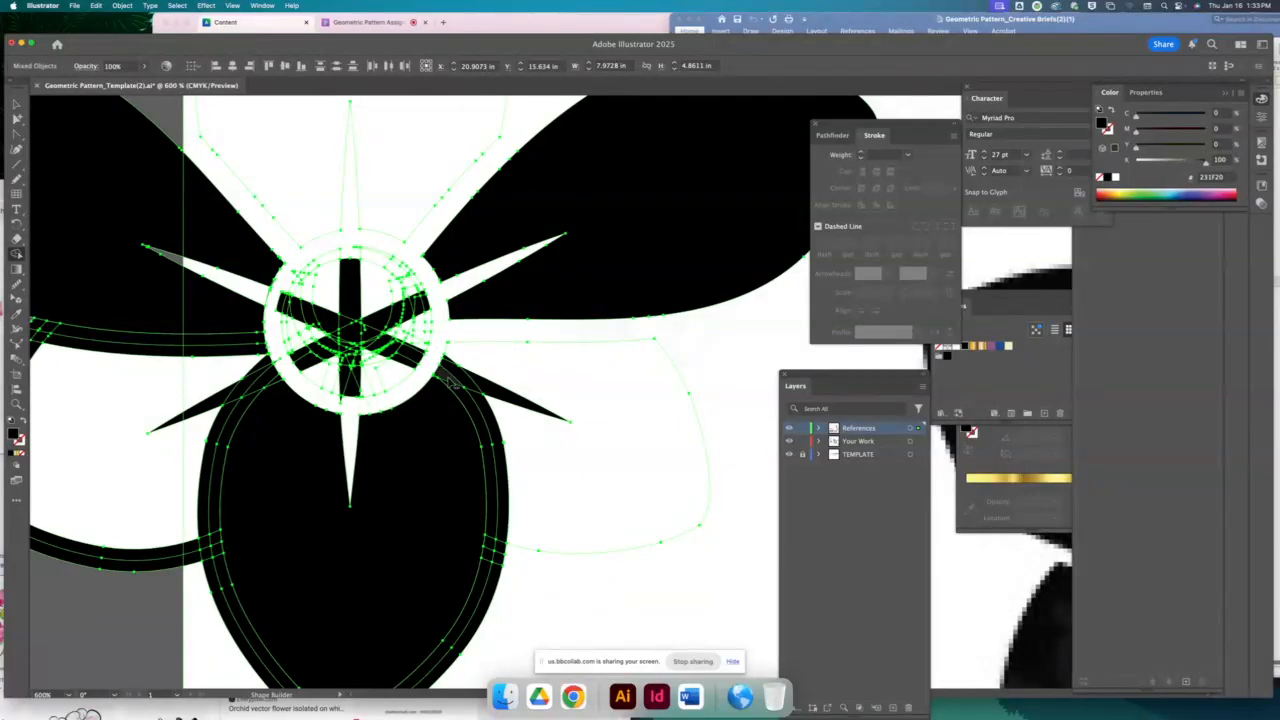
left_click(502, 400, "alt")
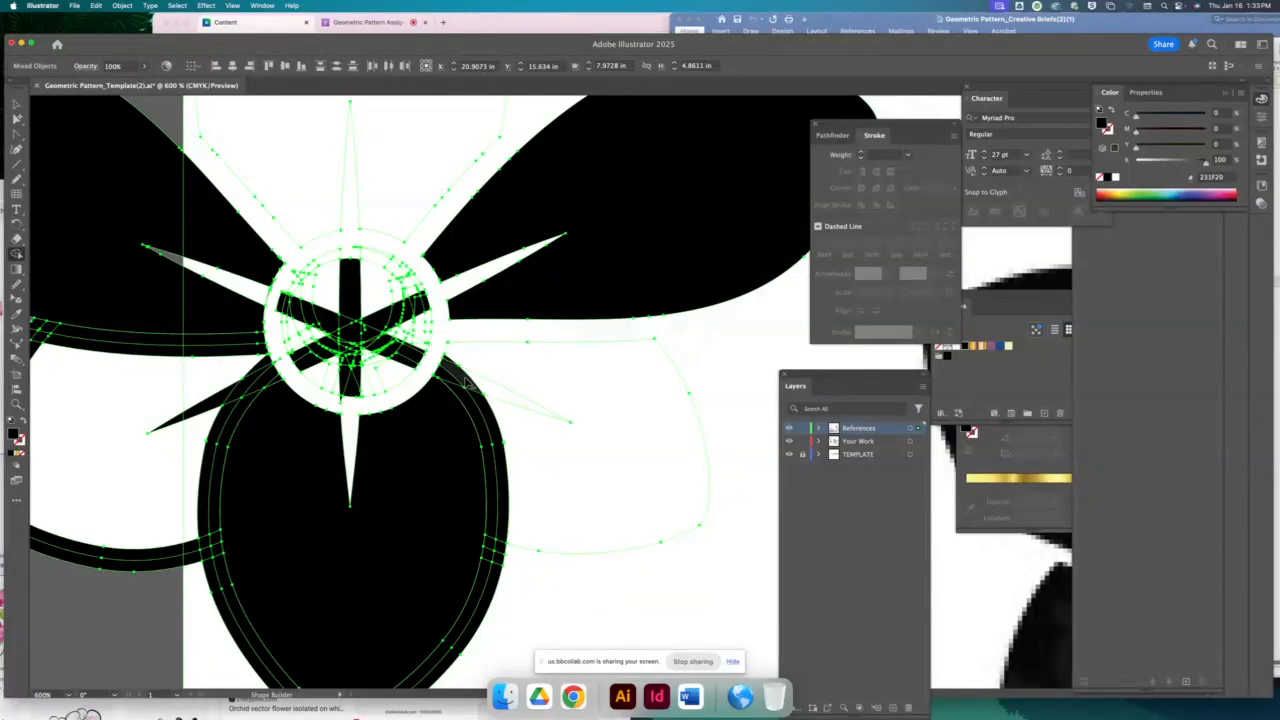
left_click(482, 410, "alt")
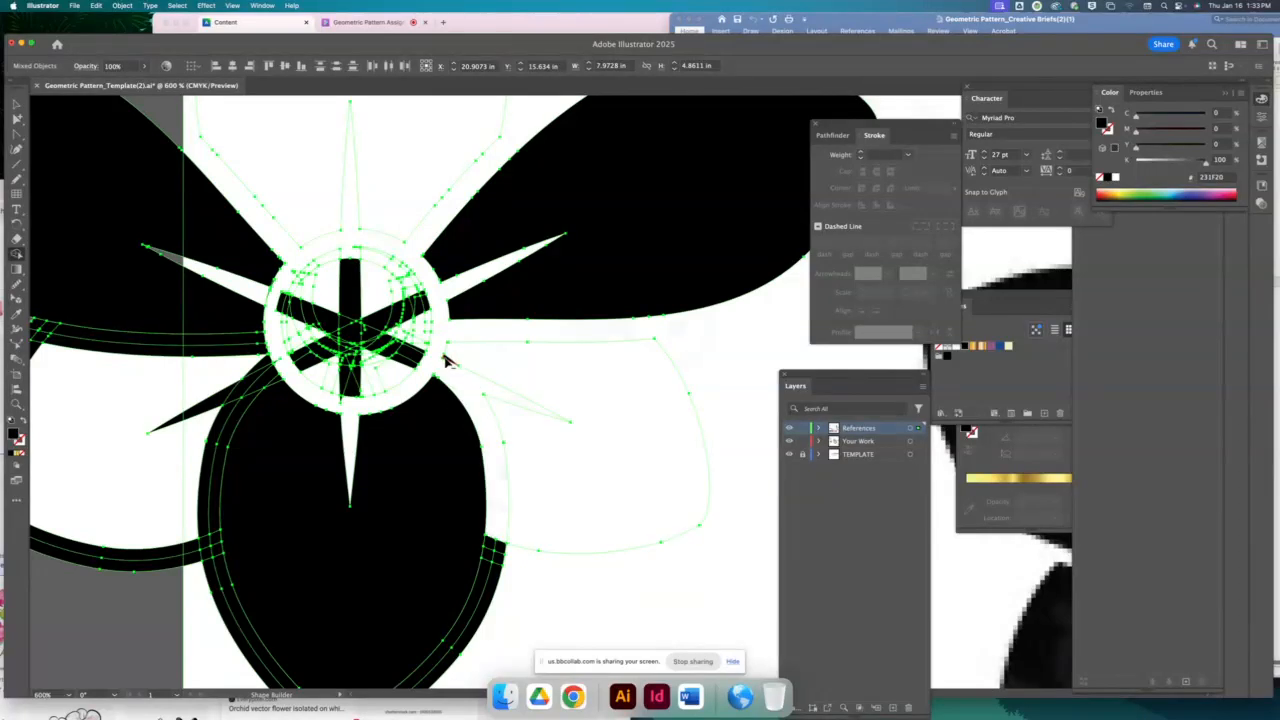
left_click(503, 565, "alt")
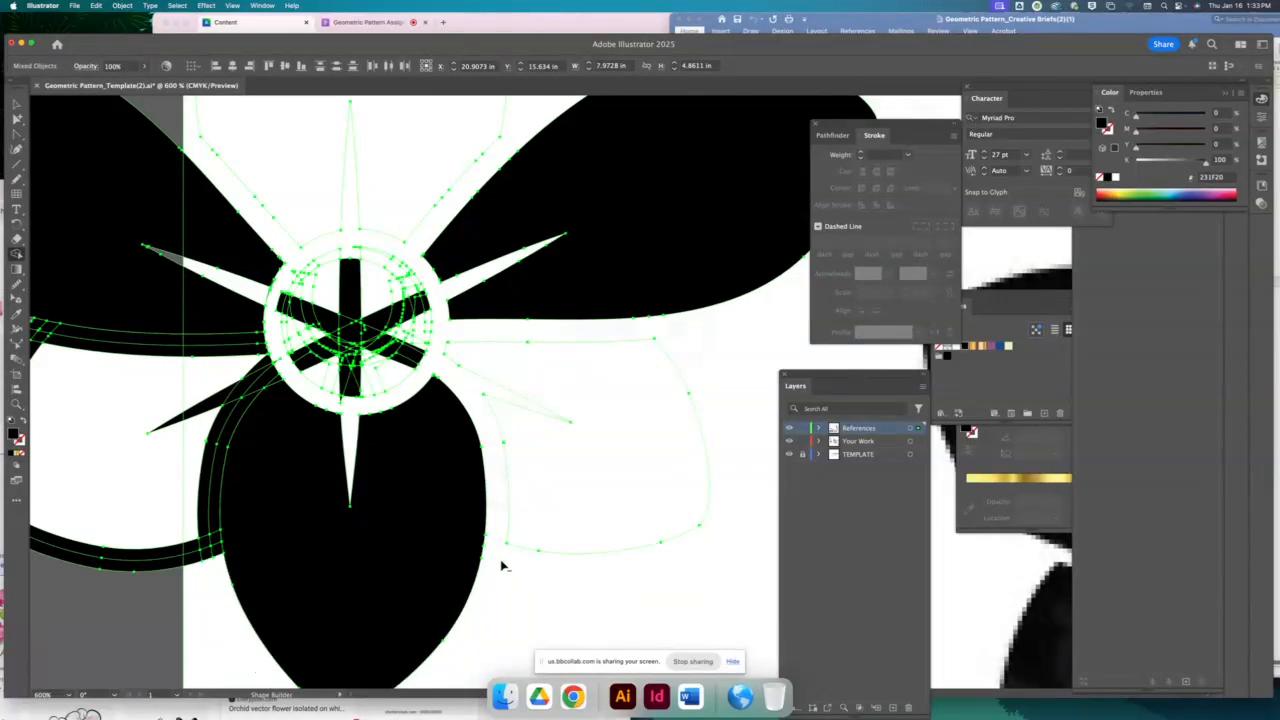
Remove the overlapping gap strips between the lower-left petal and its neighbouring petals, including the spike sections, with Shape Builder
left_click(206, 552, "alt")
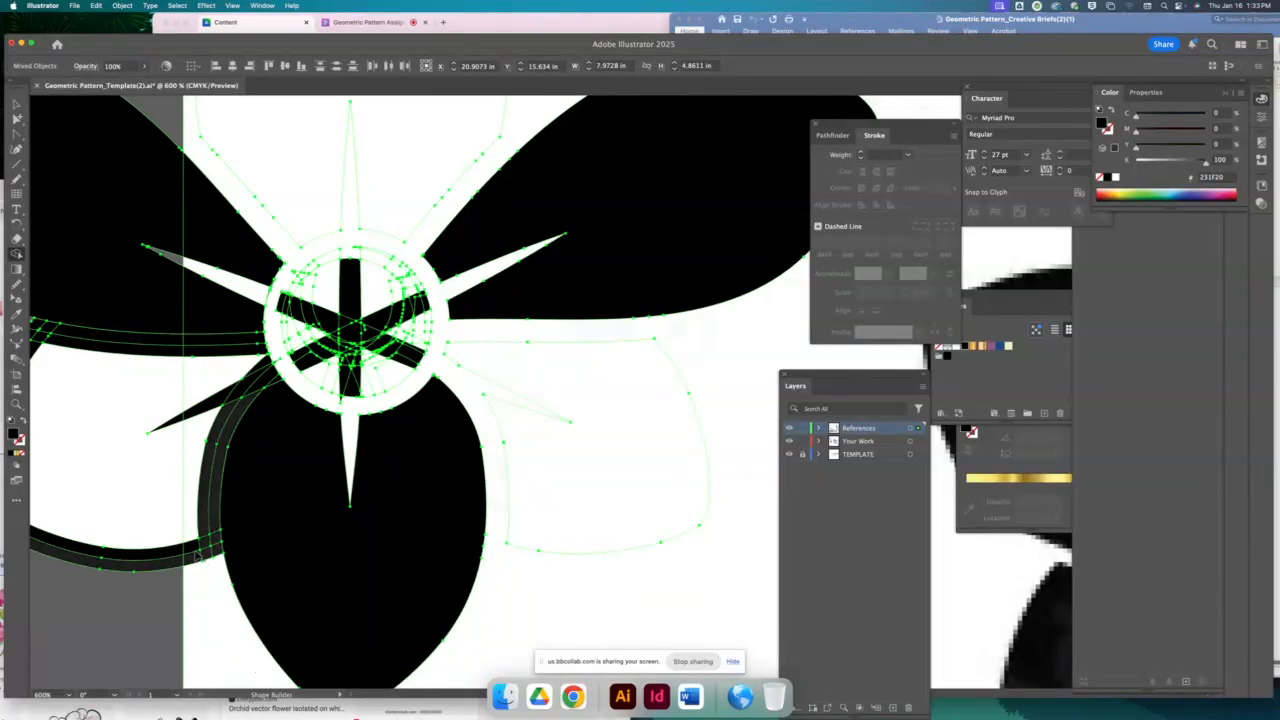
left_click(216, 472, "alt")
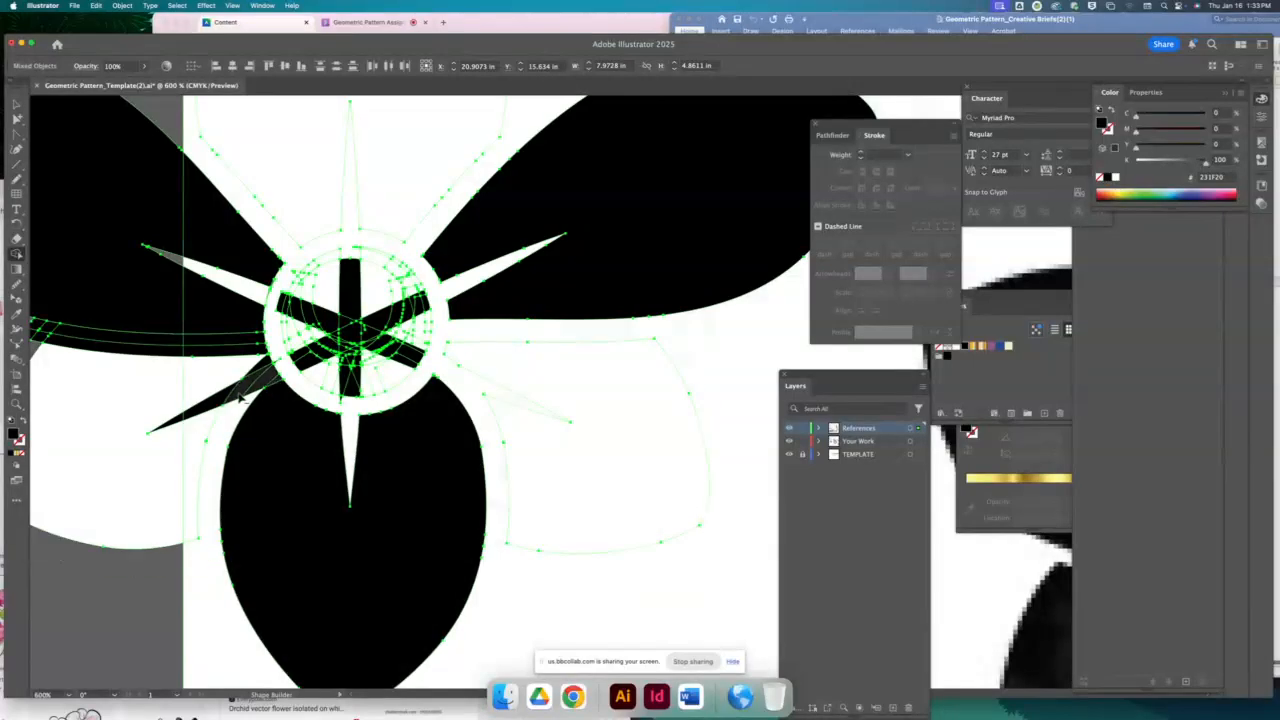
left_click(262, 380, "alt")
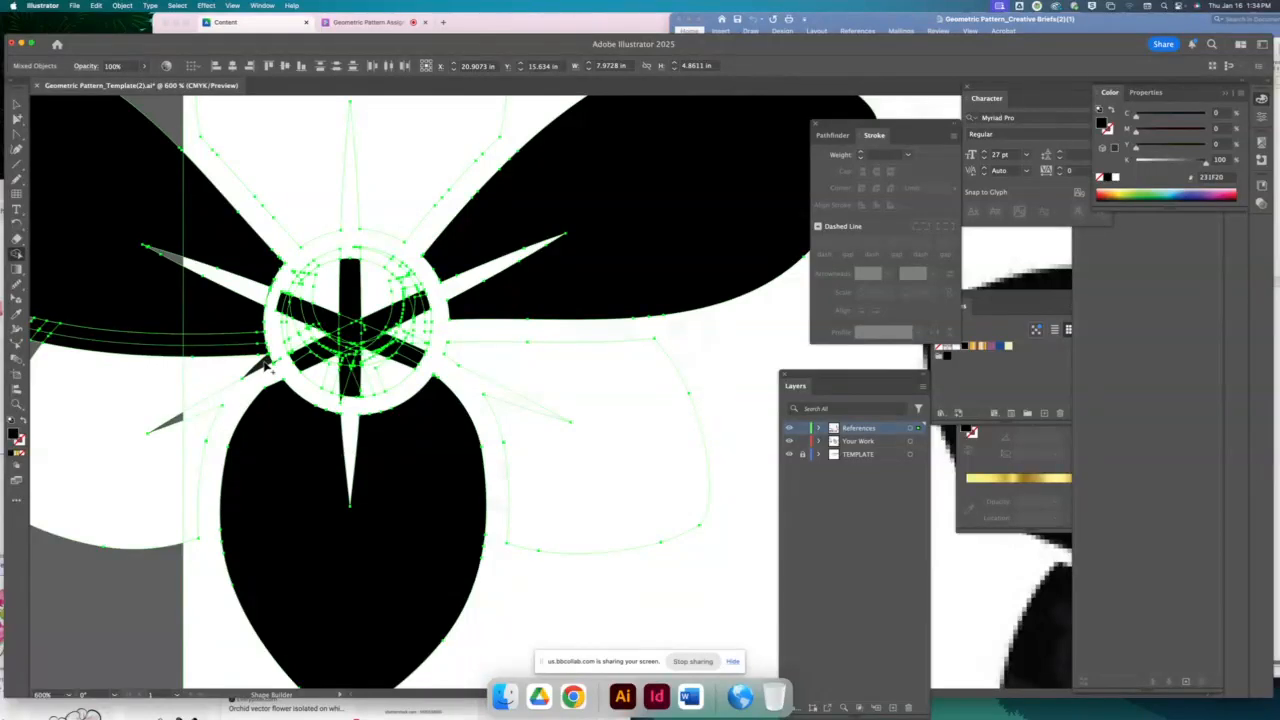
mouse_move(265, 370)
left_mouse_down()
mouse_move(245, 415)
mouse_move(525, 412)
mouse_move(528, 395)
mouse_move(506, 388)
left_mouse_up()
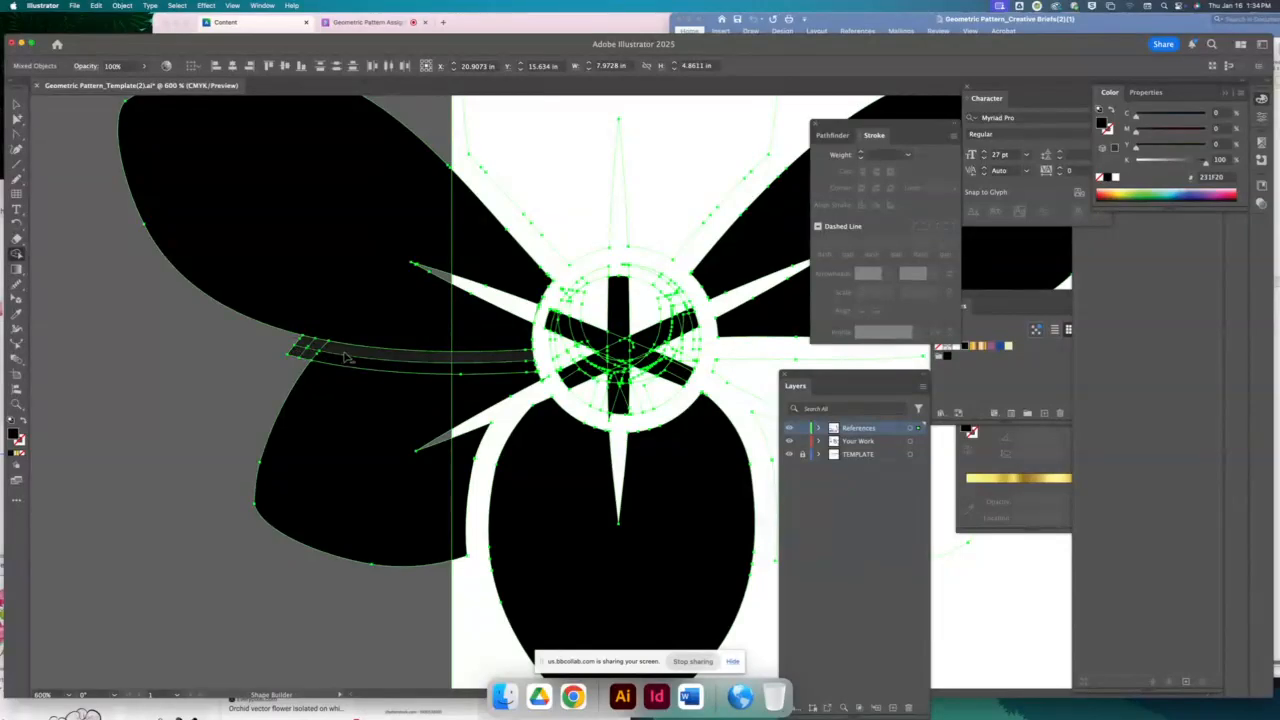
left_click(380, 365, "alt")
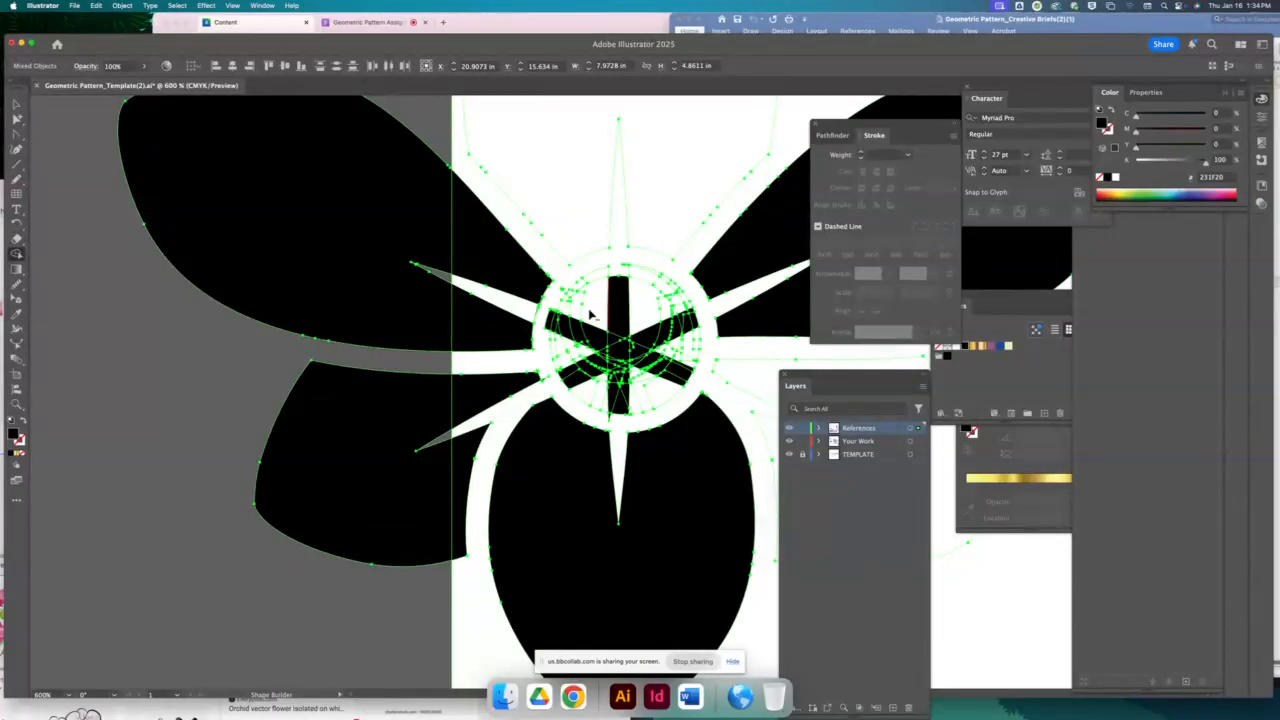
Deselect everything, switch to Outline view and delete the tangle of leftover paths inside the flower's centre circle
key("a")
key("super+shift+a")
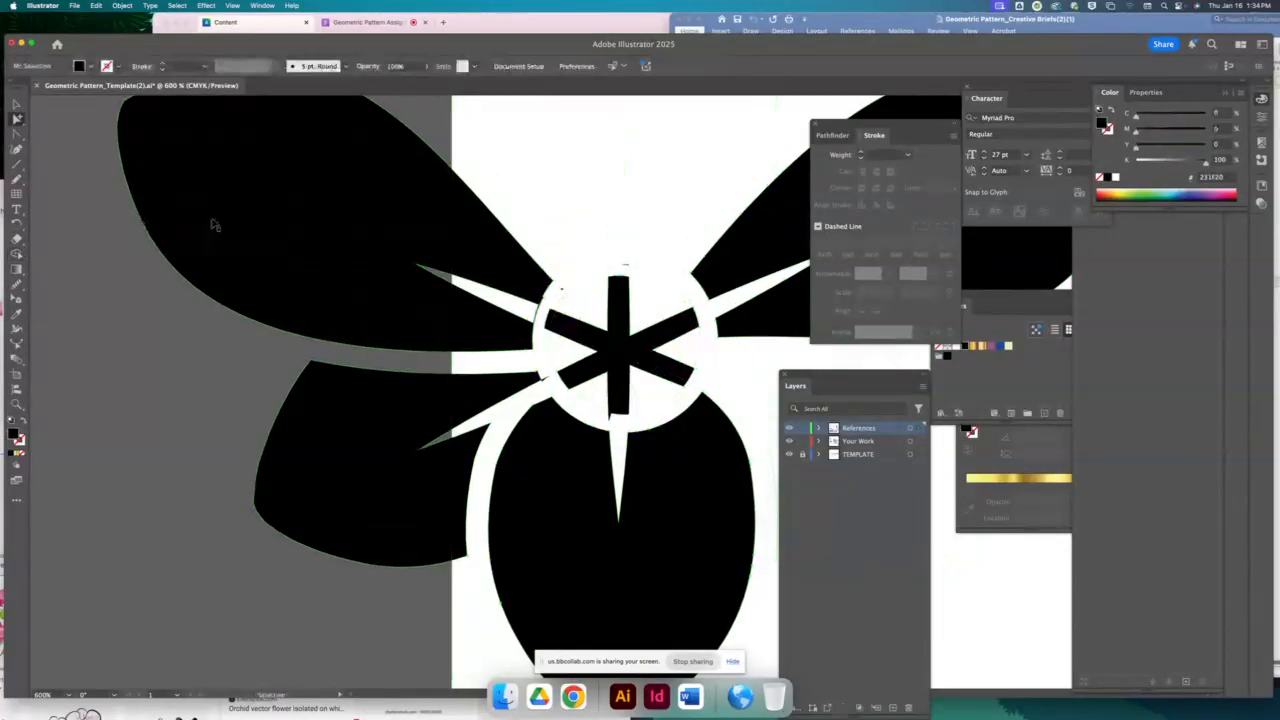
key("super+y")
left_click_drag(635, 310, 490, 315)
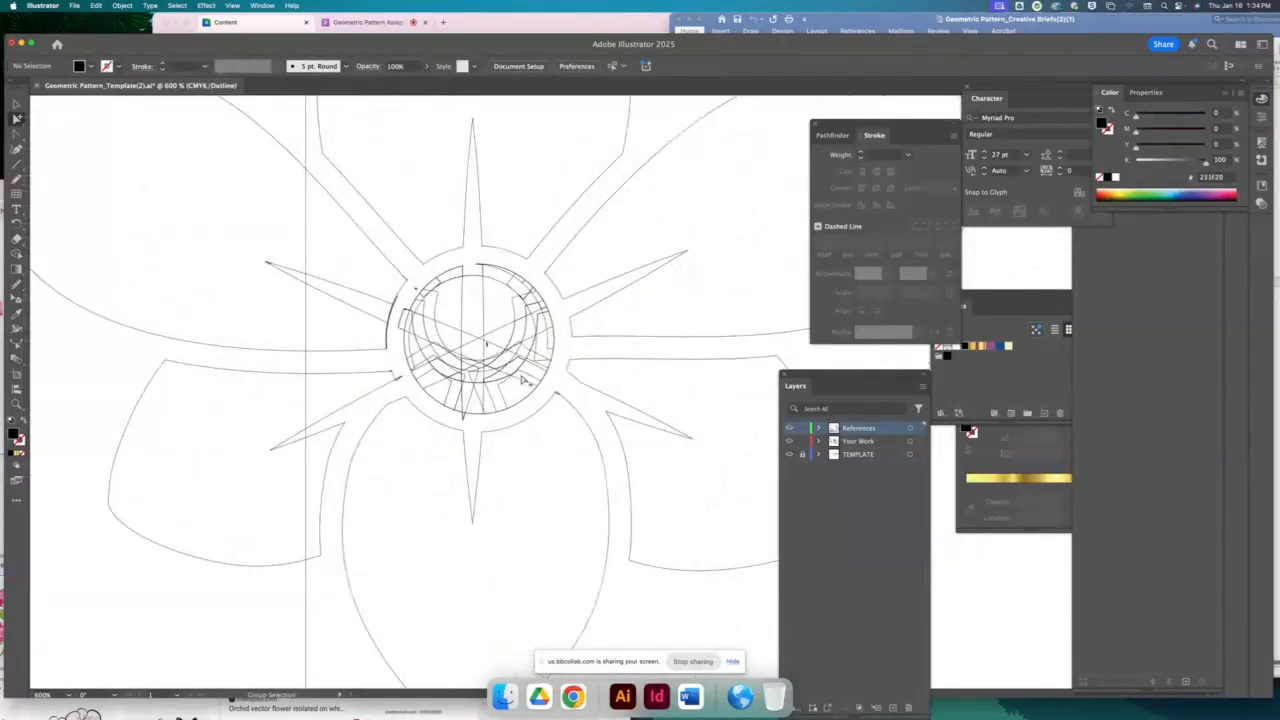
left_click_drag(545, 402, 543, 394)
key("Delete")
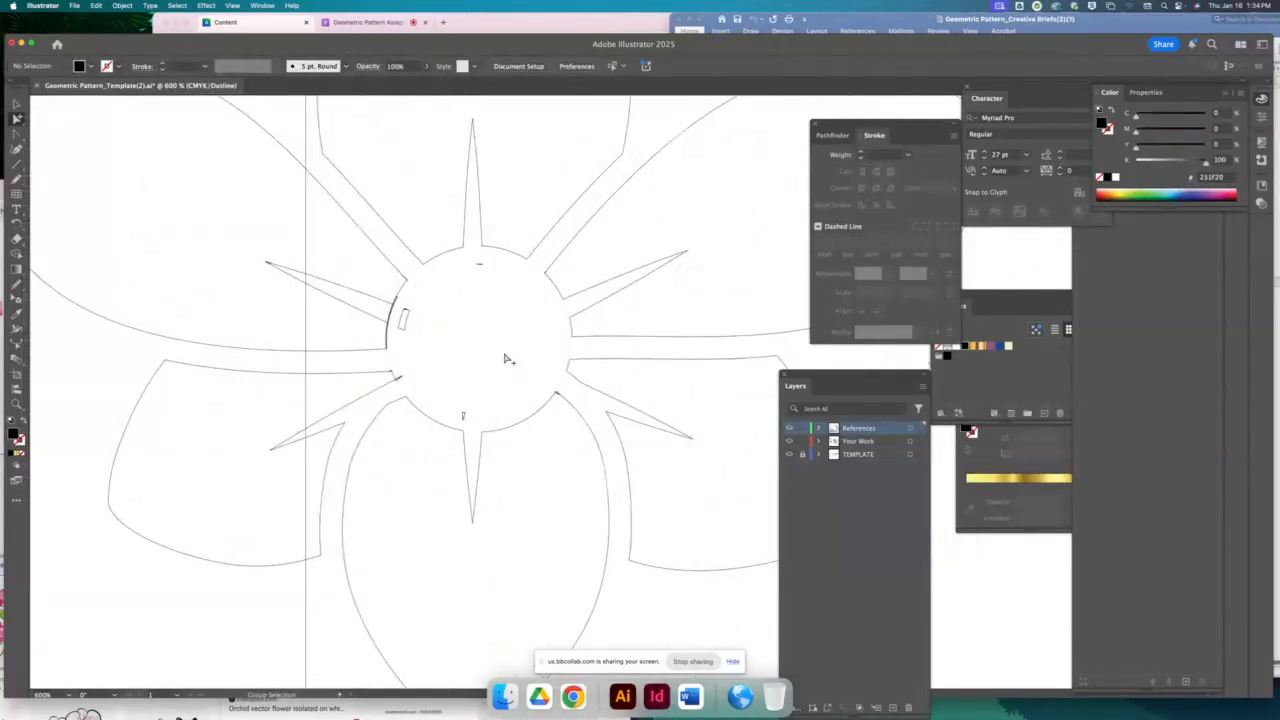
Delete the small stray paths at the top, bottom and lower-left of the centre circle, and return to Preview view
left_click(479, 264)
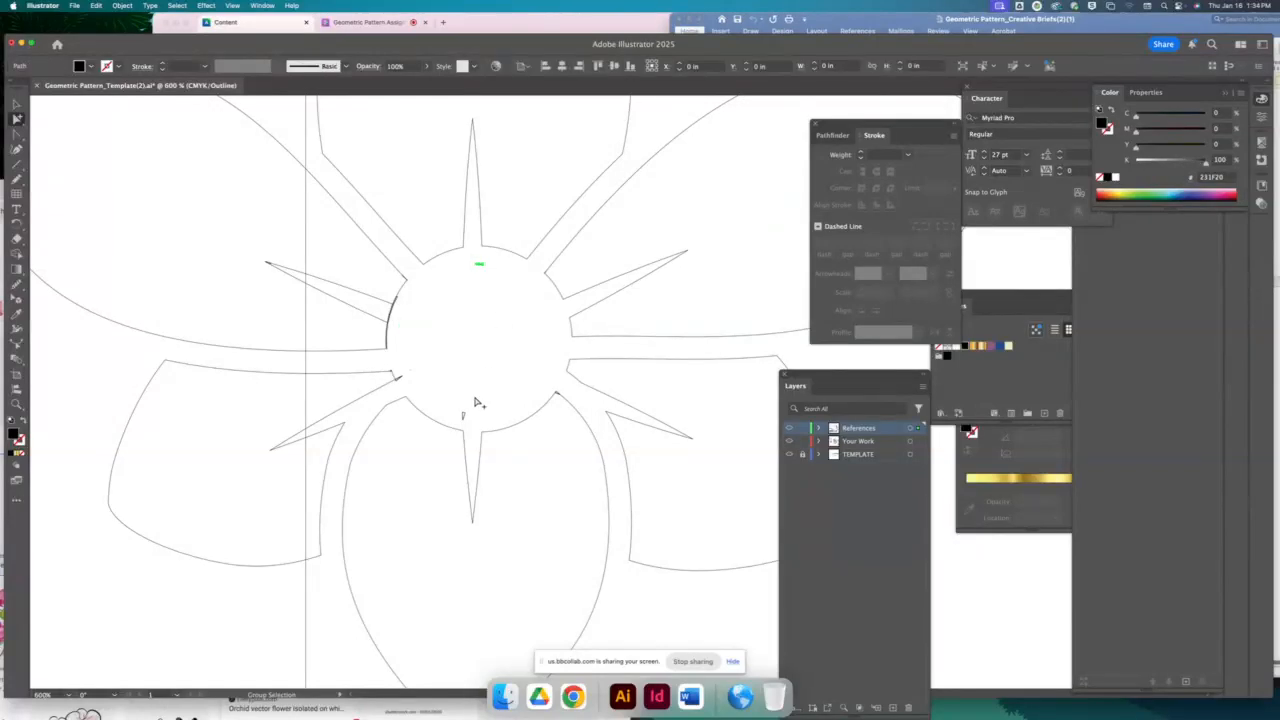
key("Delete")
left_click(463, 415)
key("Delete")
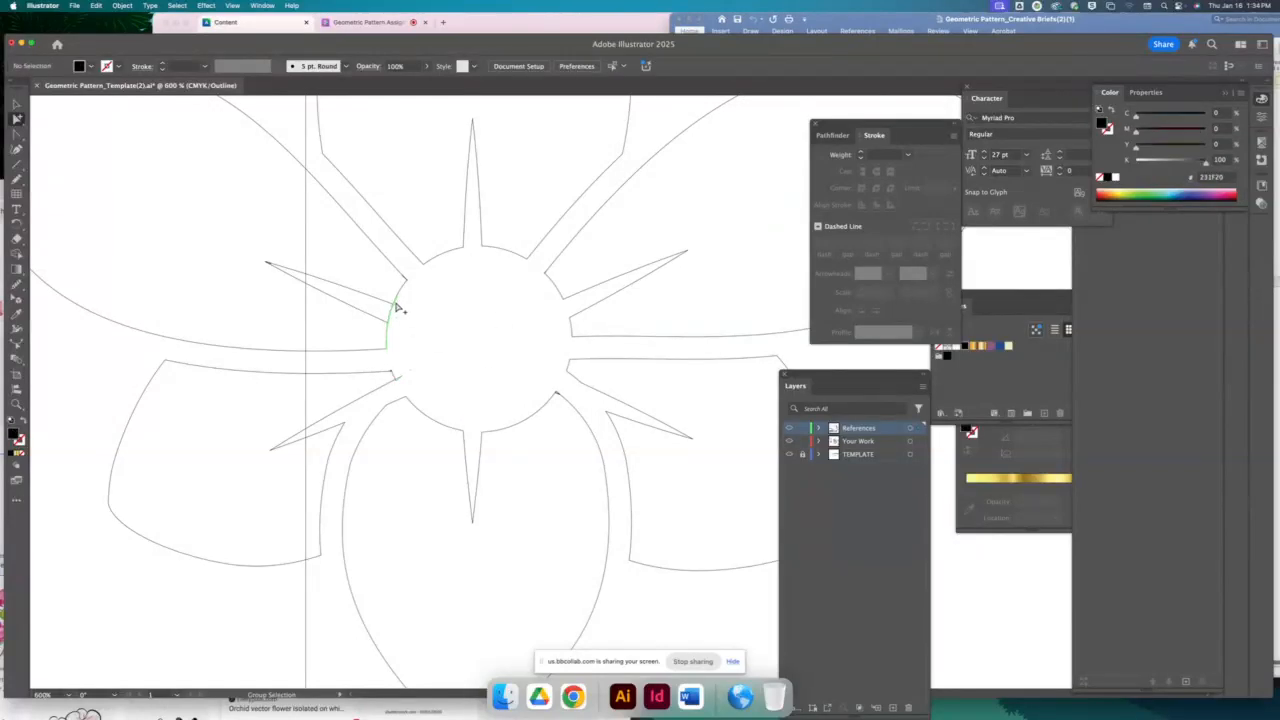
left_click(403, 380)
left_click(401, 379)
key("Delete")
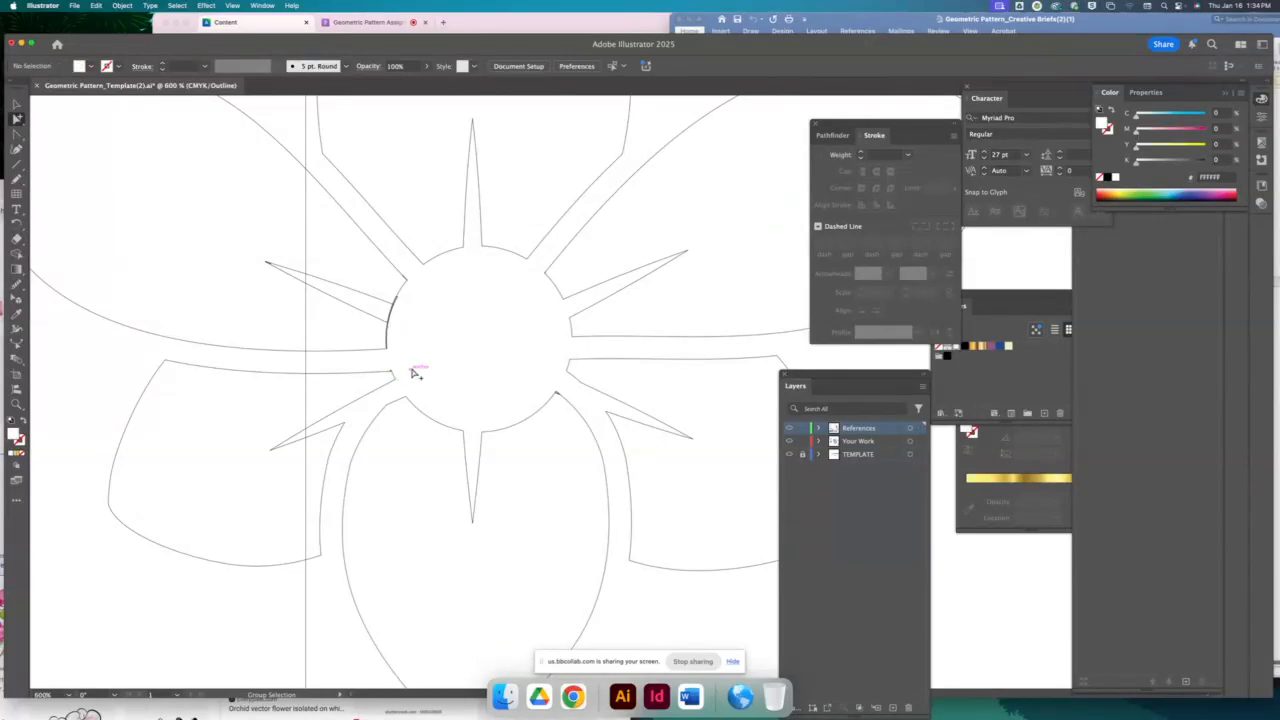
left_click(394, 373)
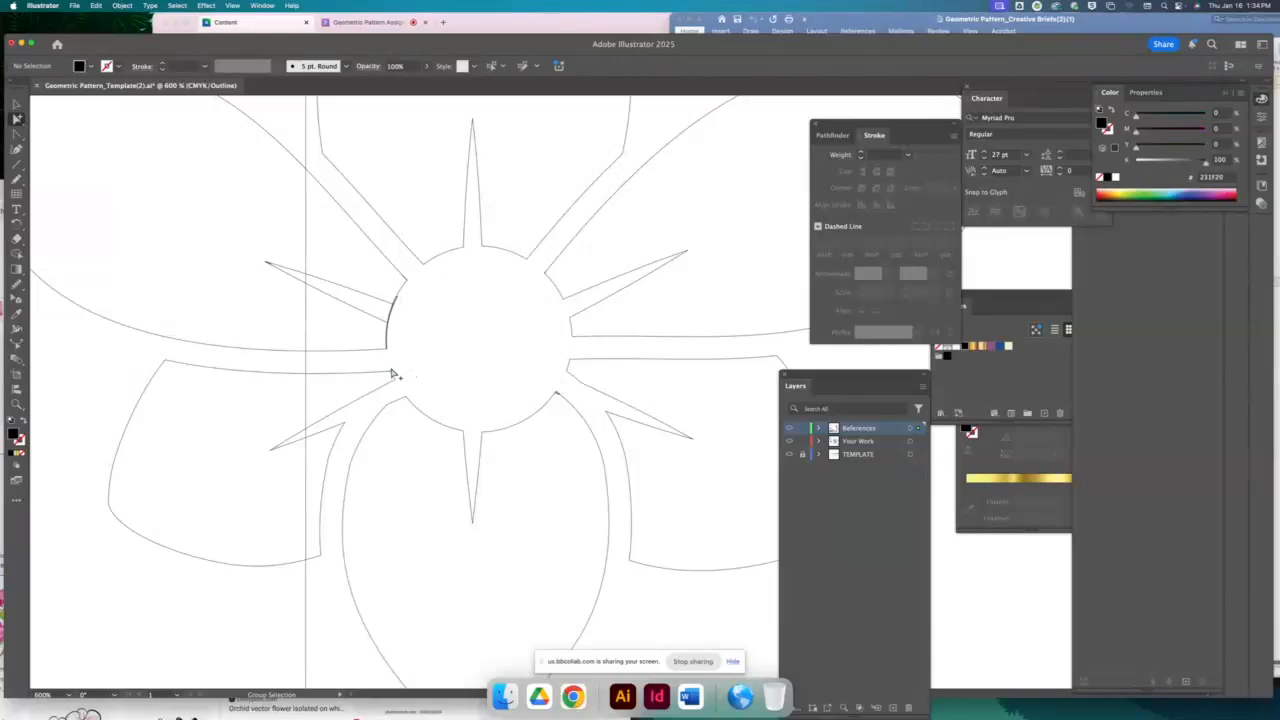
scroll(648, 362, "down", 6)
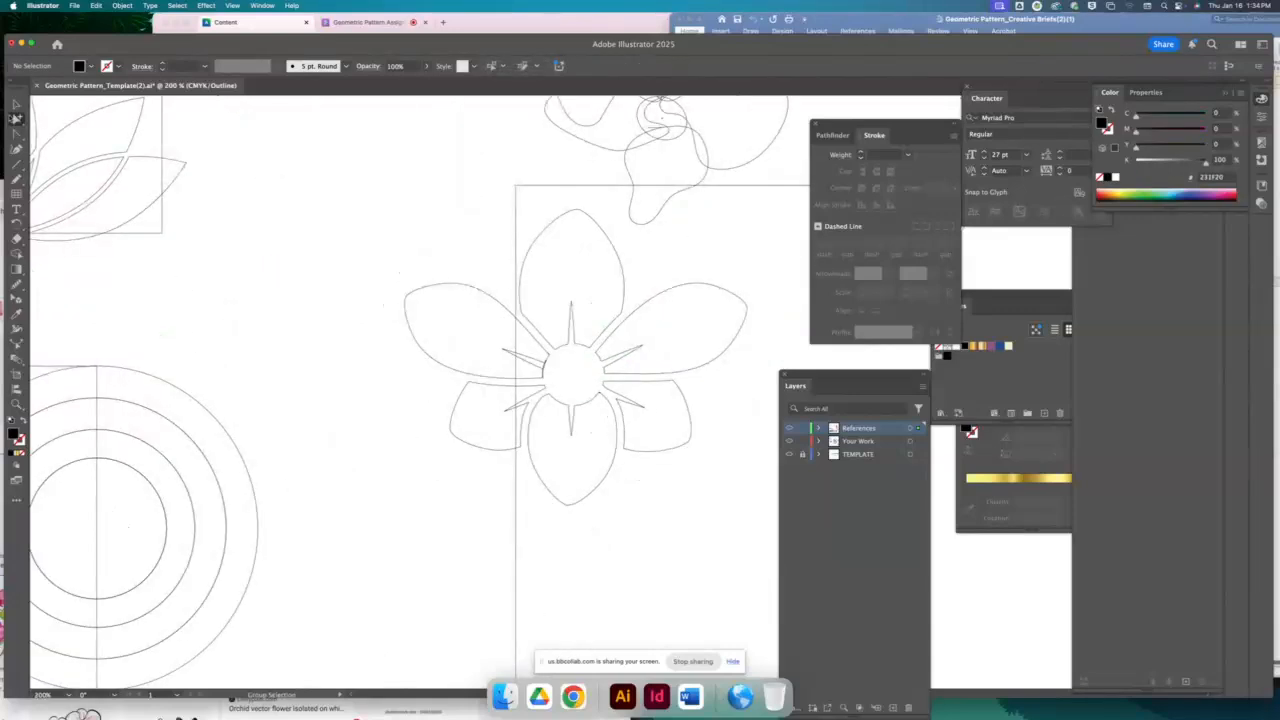
key("super+y")
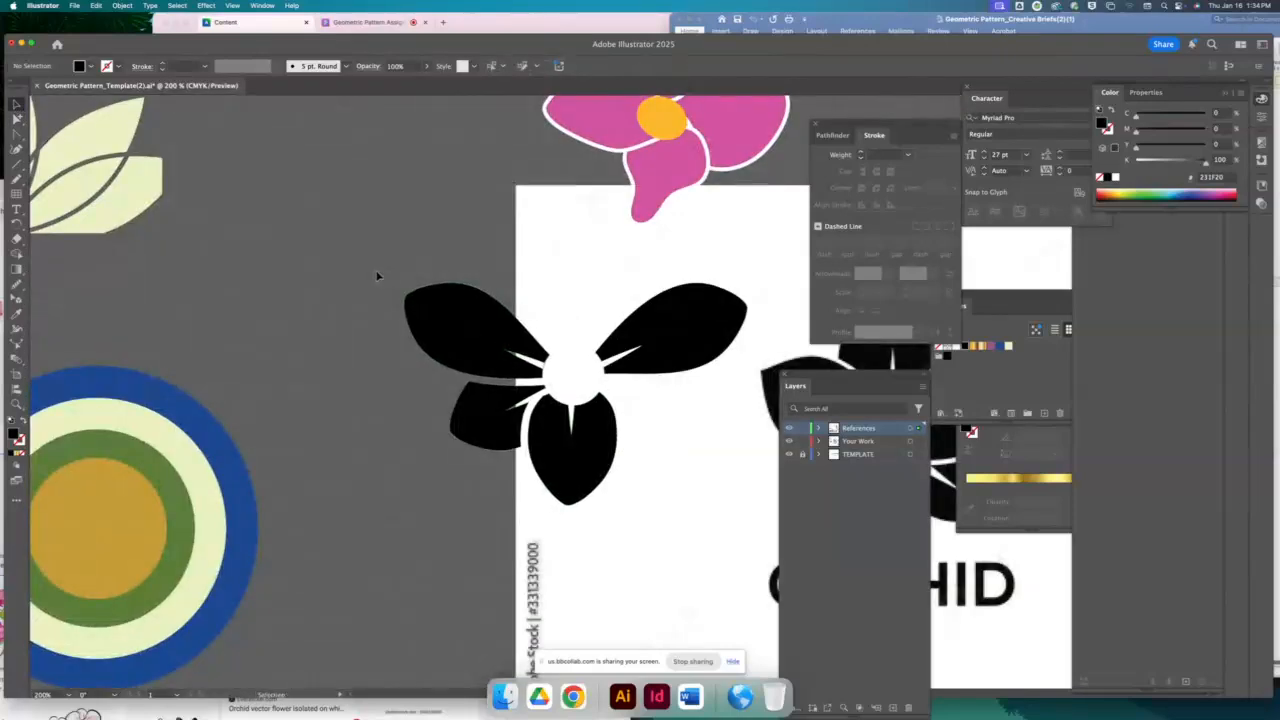
Recolour all the flower's petals with the blue sampled from the outer ring of the concentric circles
left_click_drag(586, 479, 677, 523)
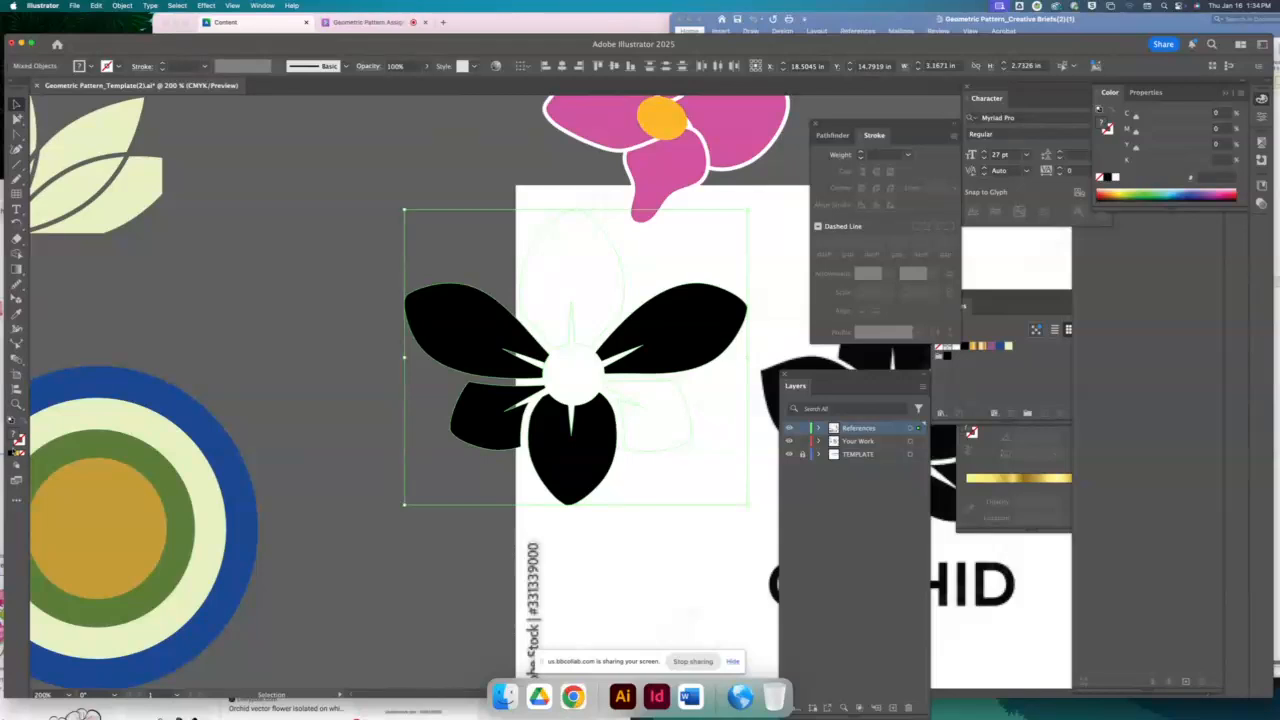
left_click(12, 425)
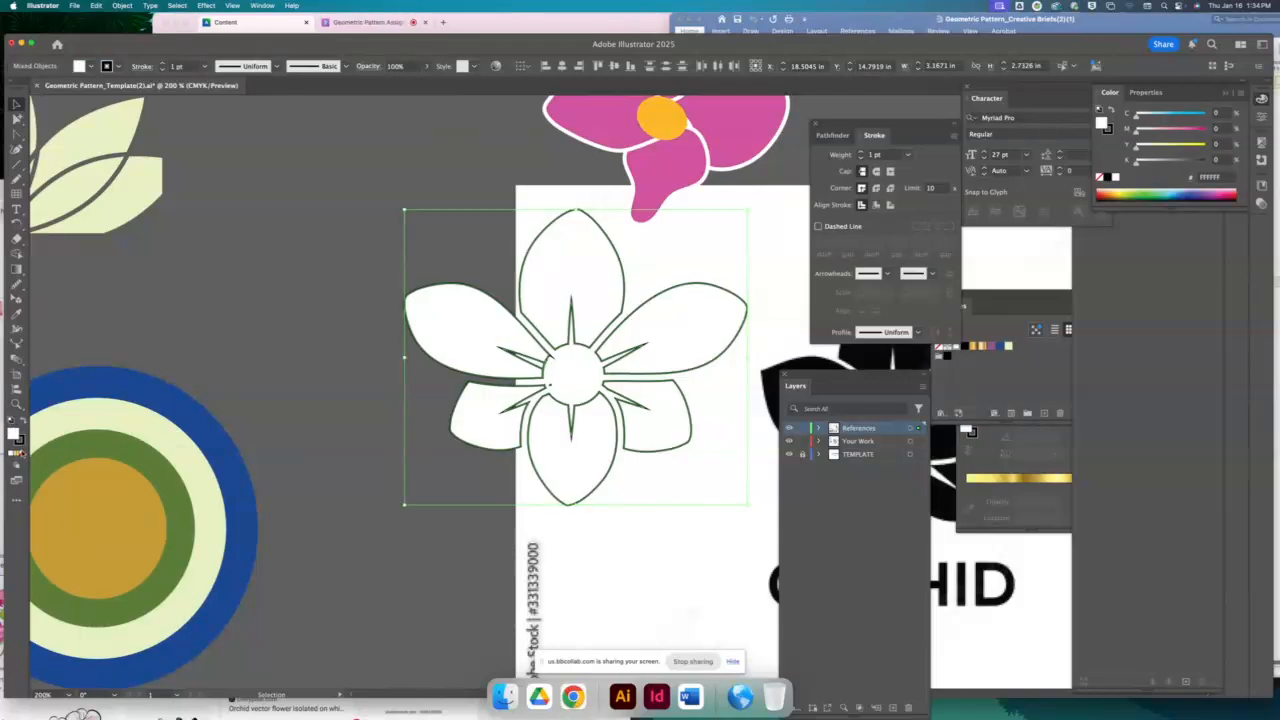
left_click(18, 439)
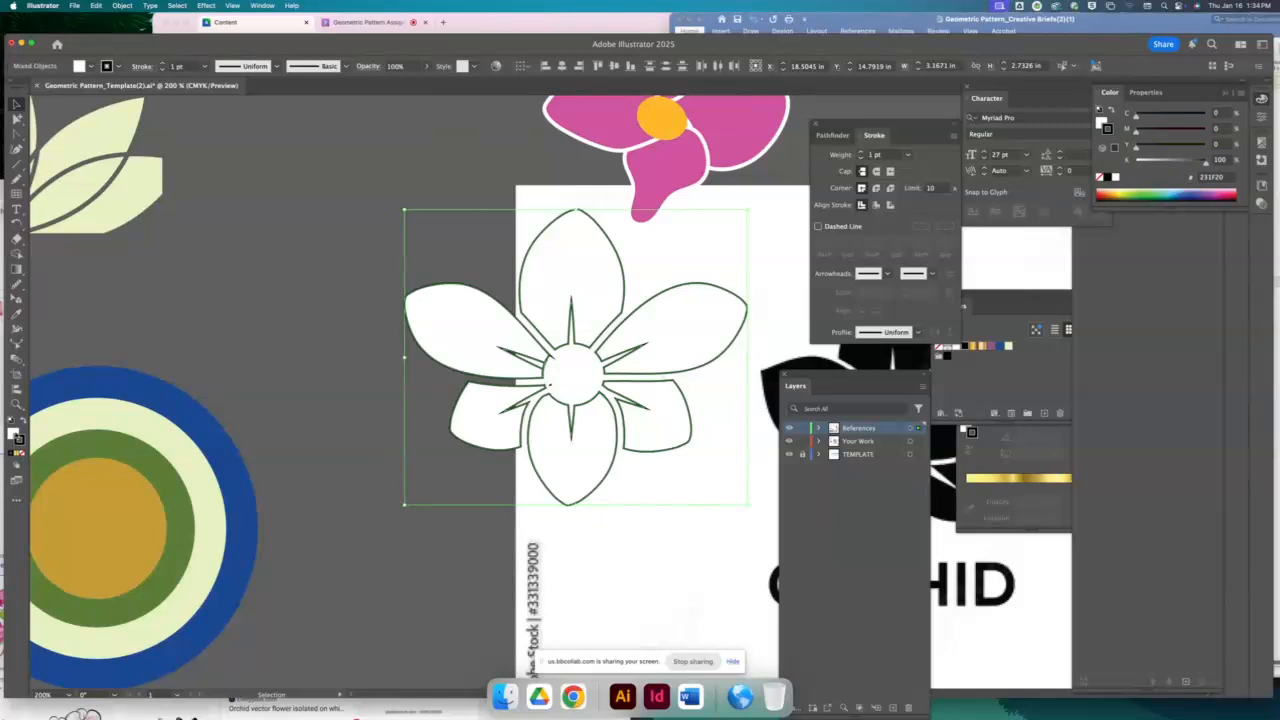
key("i")
left_click(109, 373)
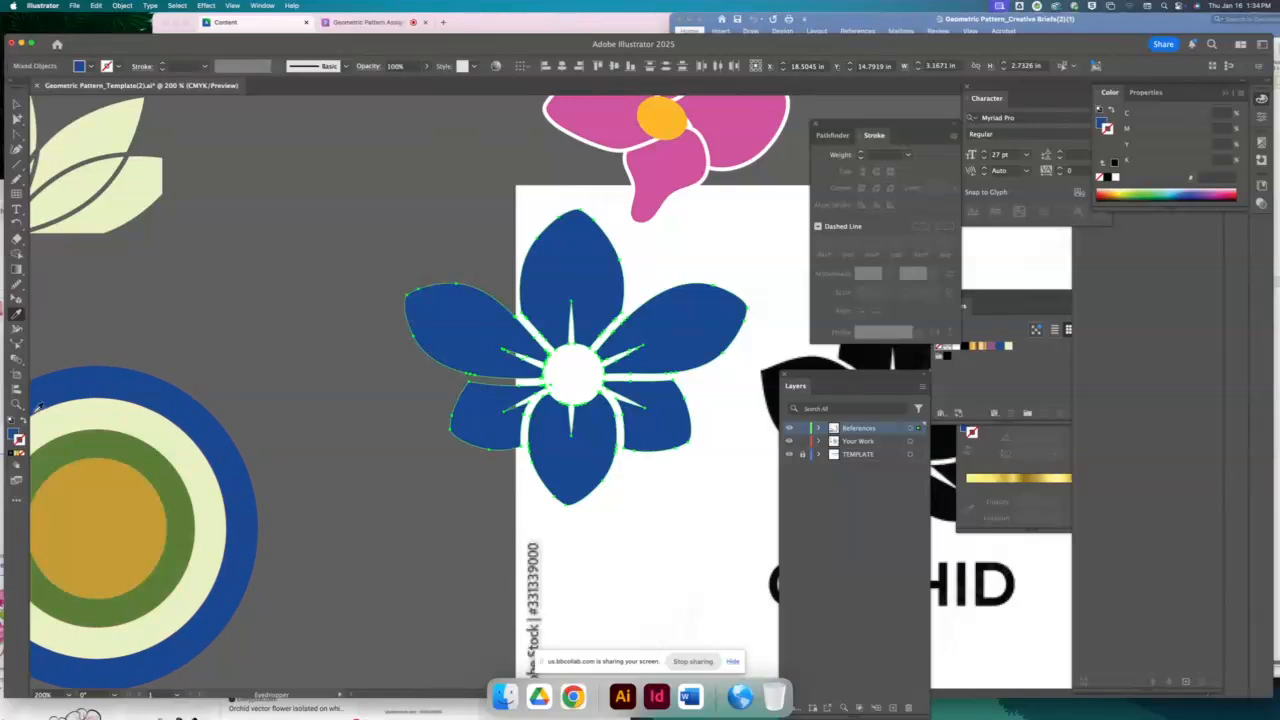
left_click(16, 104)
left_click(257, 177)
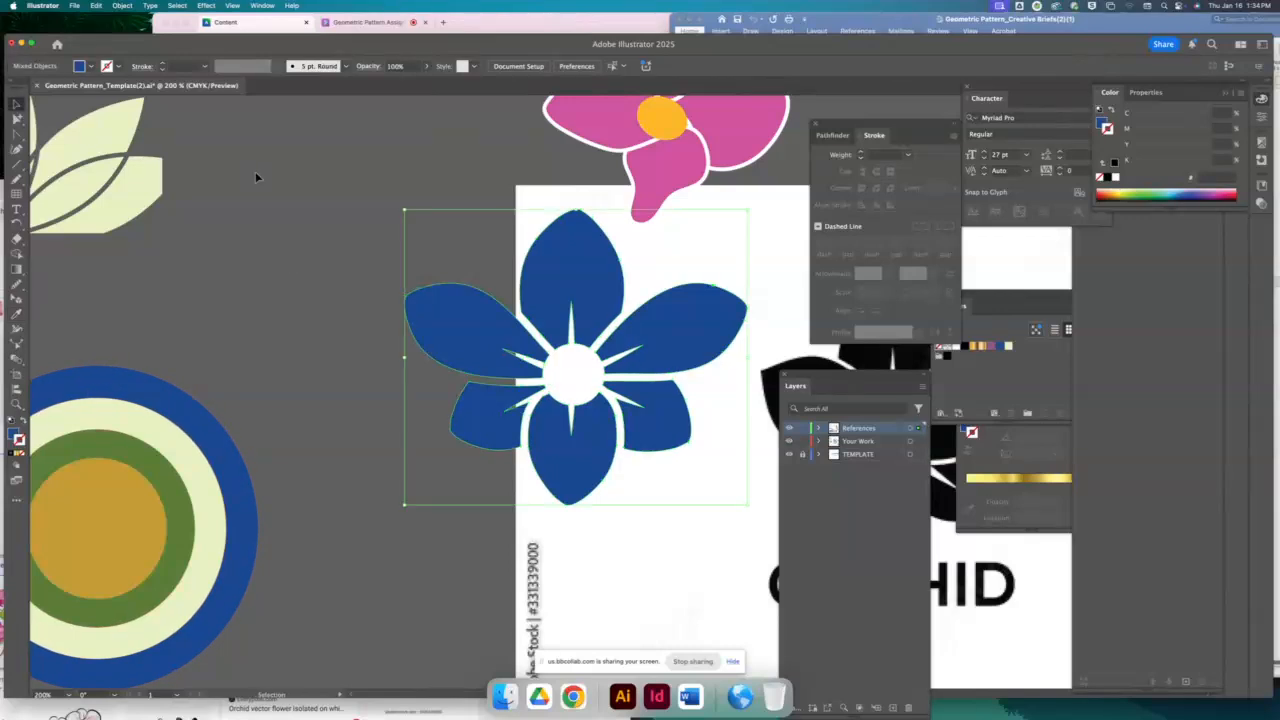
Move the orchid reference image to the right so it no longer lies behind the blue flower
left_click(593, 293)
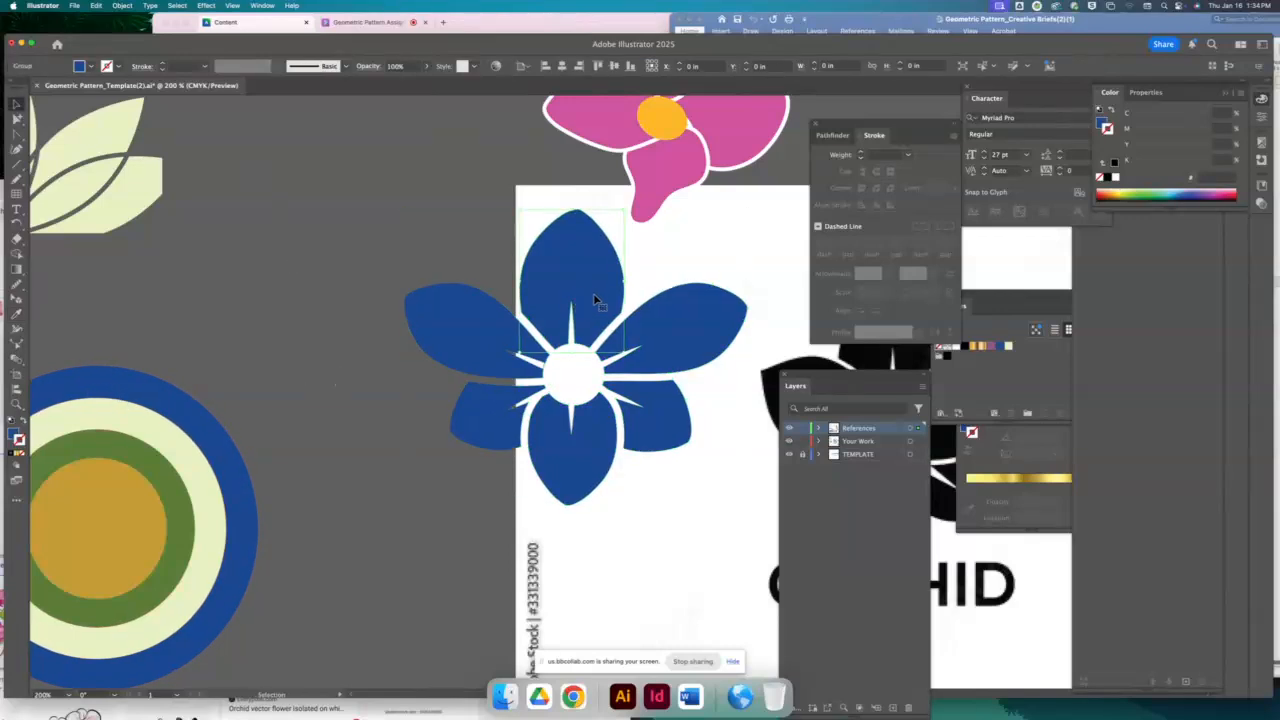
left_click_drag(678, 445, 495, 373)
left_click(174, 351)
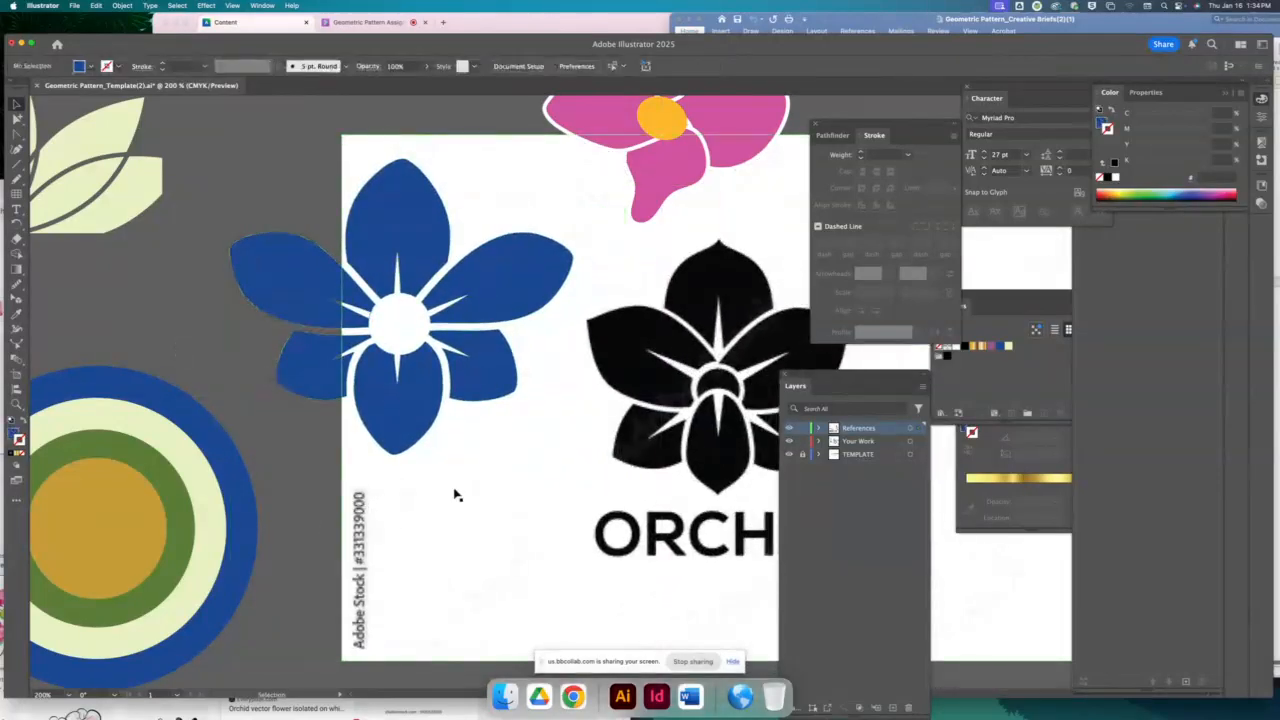
left_click_drag(515, 517, 869, 576)
key("super+z")
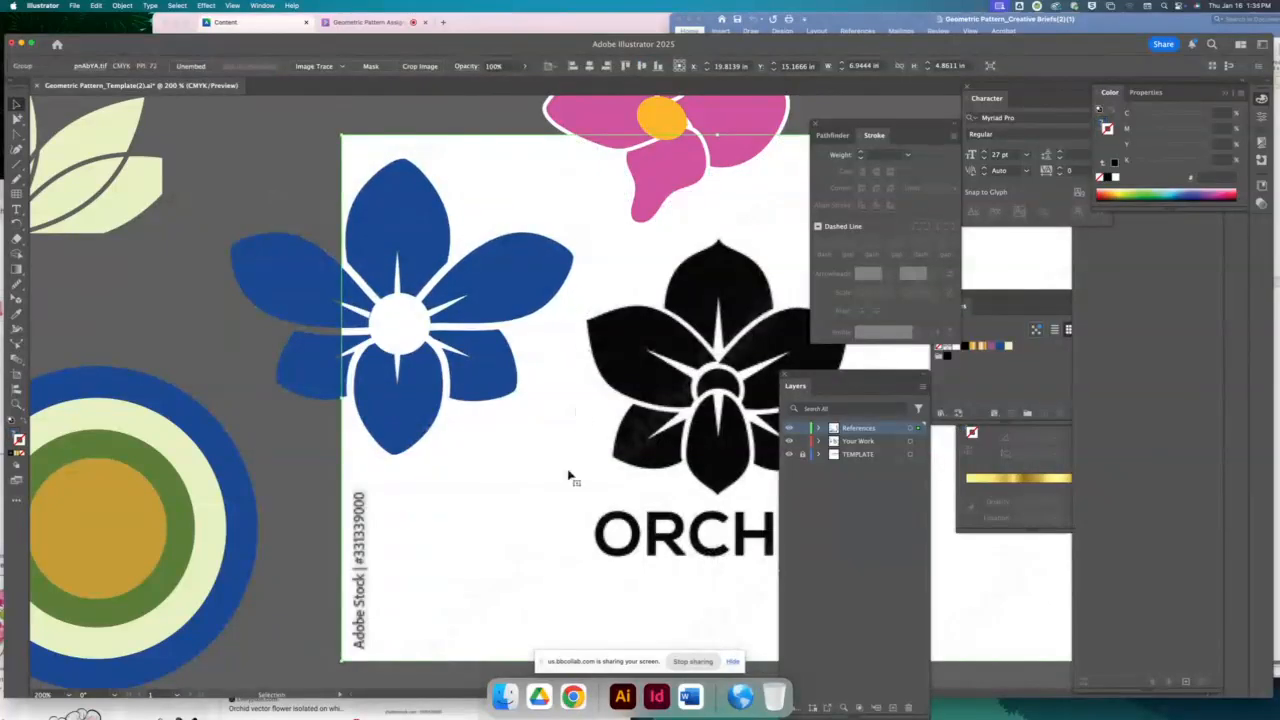
left_click_drag(385, 537, 745, 548)
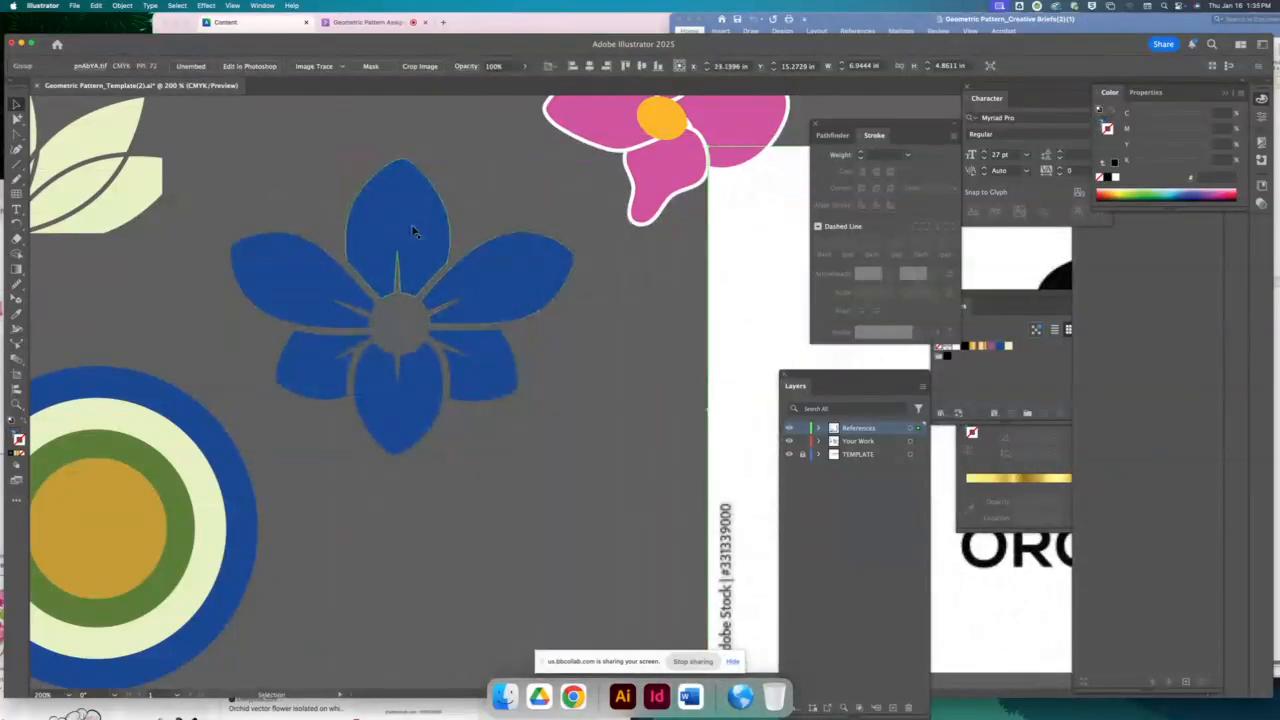
Select the whole blue flower and examine the inner petal edges around its centre for leftover fragments, with Shape Builder active
left_click(294, 169)
left_click_drag(262, 198, 530, 418)
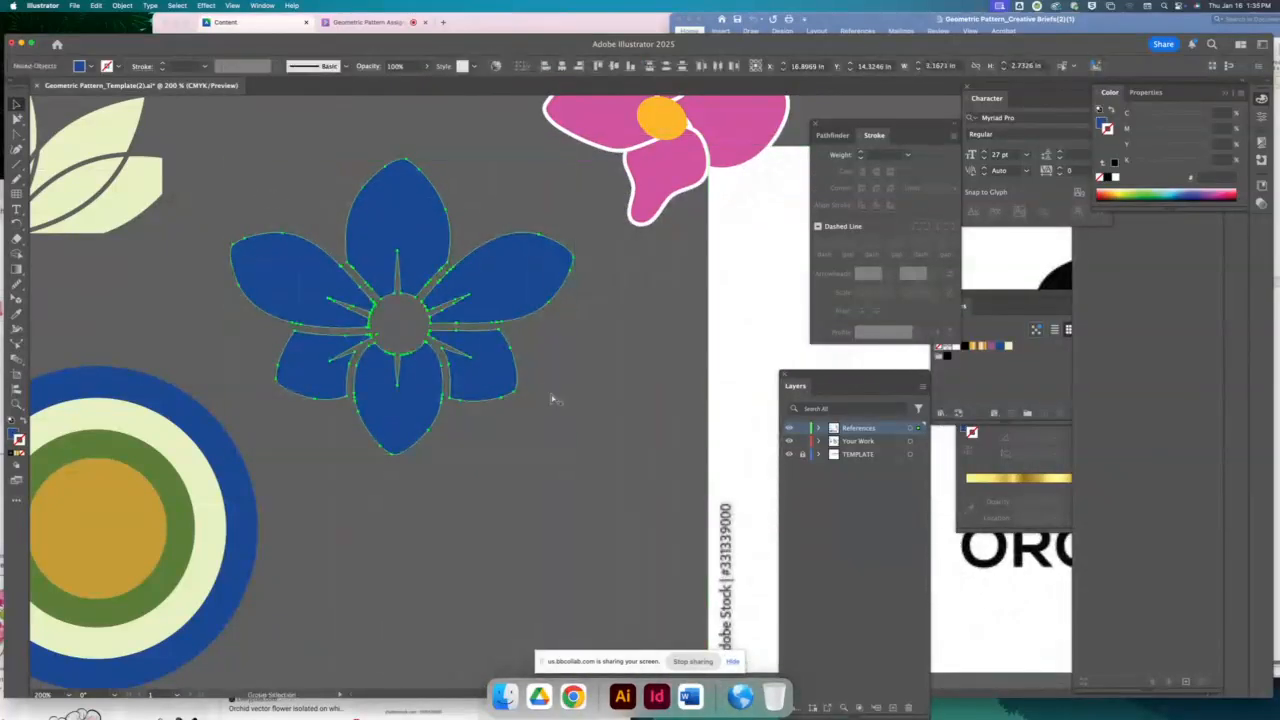
key("super+plus")
key("super+plus")
key("super+plus")
key("super+plus")
key("super+plus")
scroll(610, 432, "down", 5)
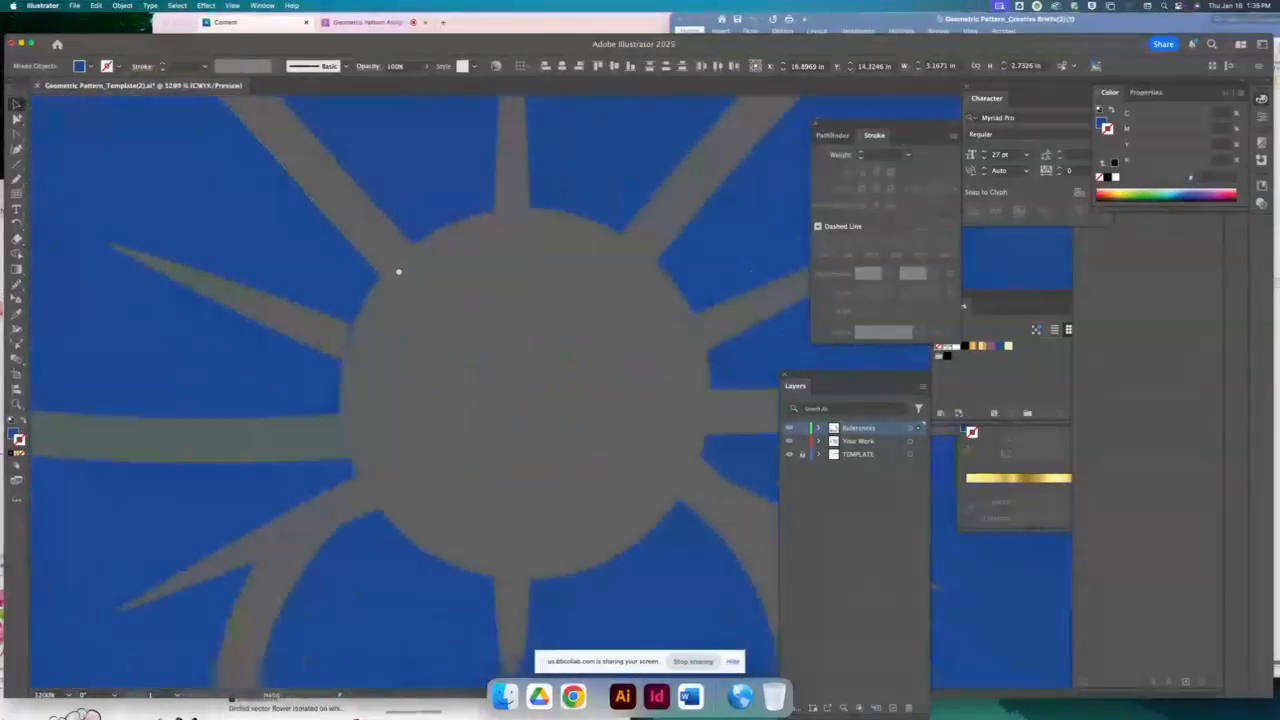
left_click_drag(622, 312, 546, 383)
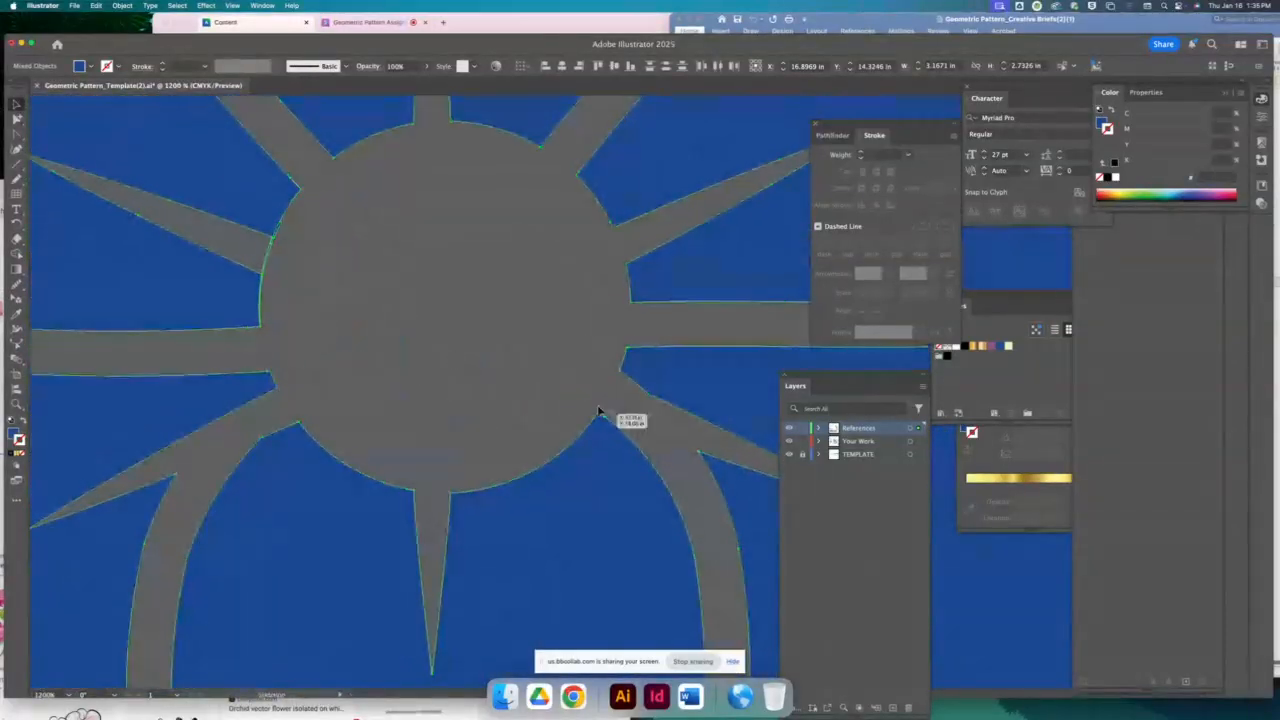
left_click(16, 253)
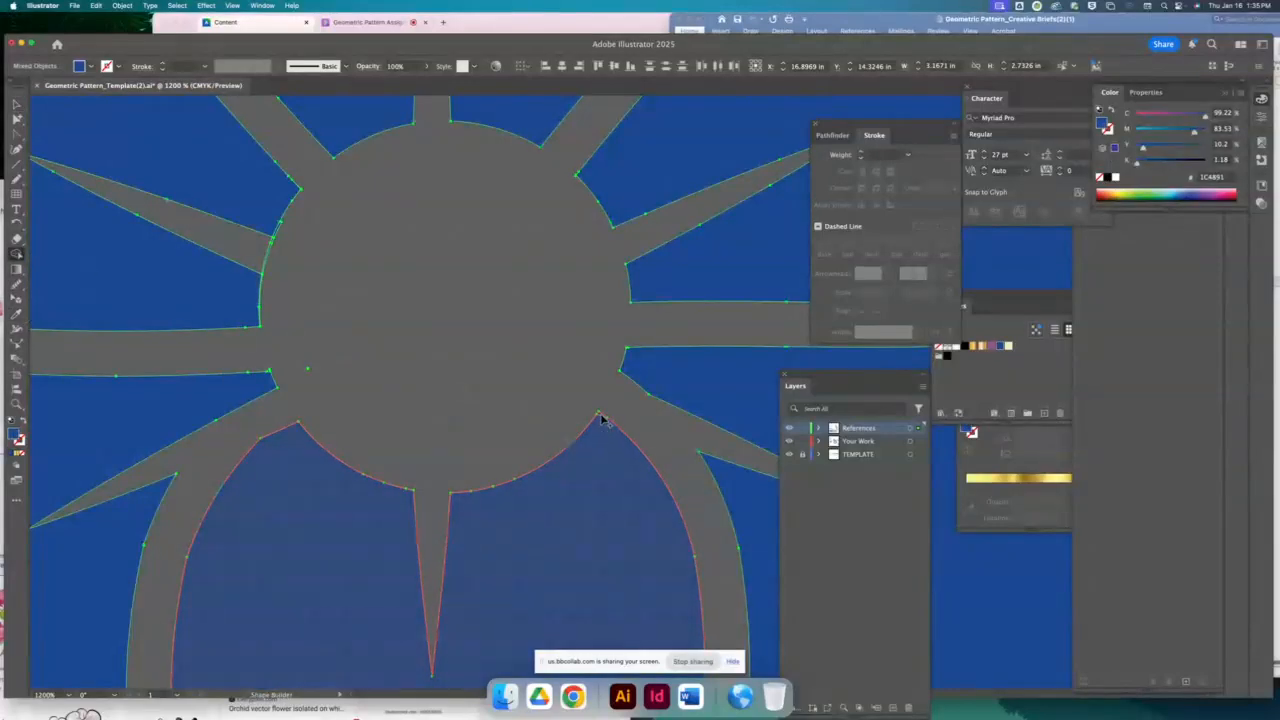
key("space")
left_click_drag(540, 262, 568, 515)
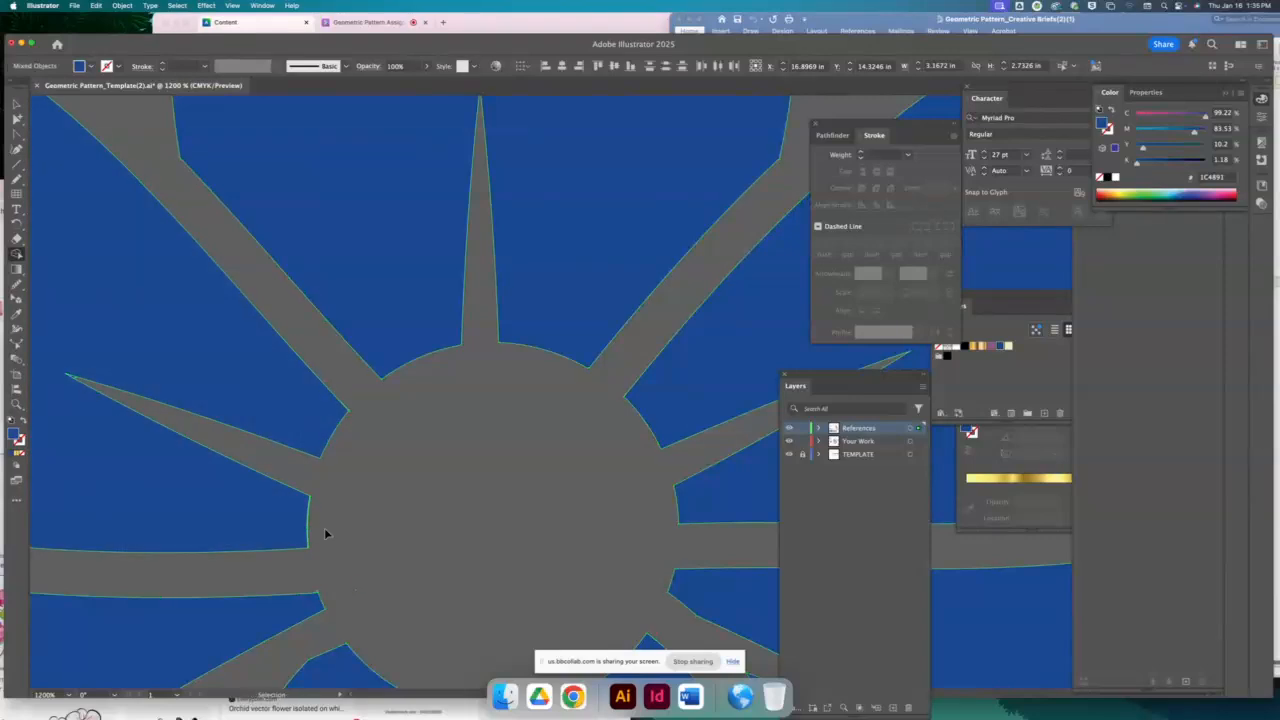
Examine the thin sliver along the upper-left petal's inner edge and that petal's nearby corners at very high magnification
left_click(17, 404)
left_click_drag(286, 497, 750, 645)
key("space")
left_click_drag(601, 464, 166, 196)
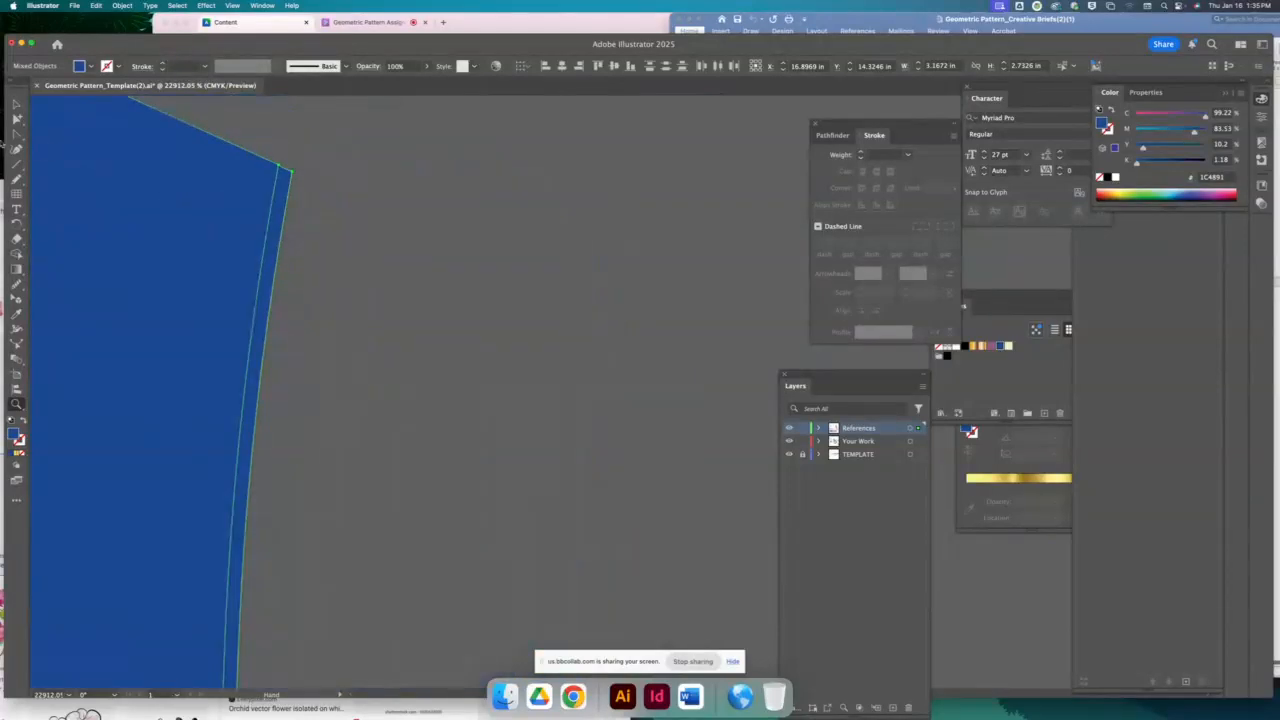
left_click(17, 254)
key("space")
left_click_drag(506, 403, 570, 408)
left_click_drag(628, 291, 474, 508)
left_click_drag(591, 300, 434, 574)
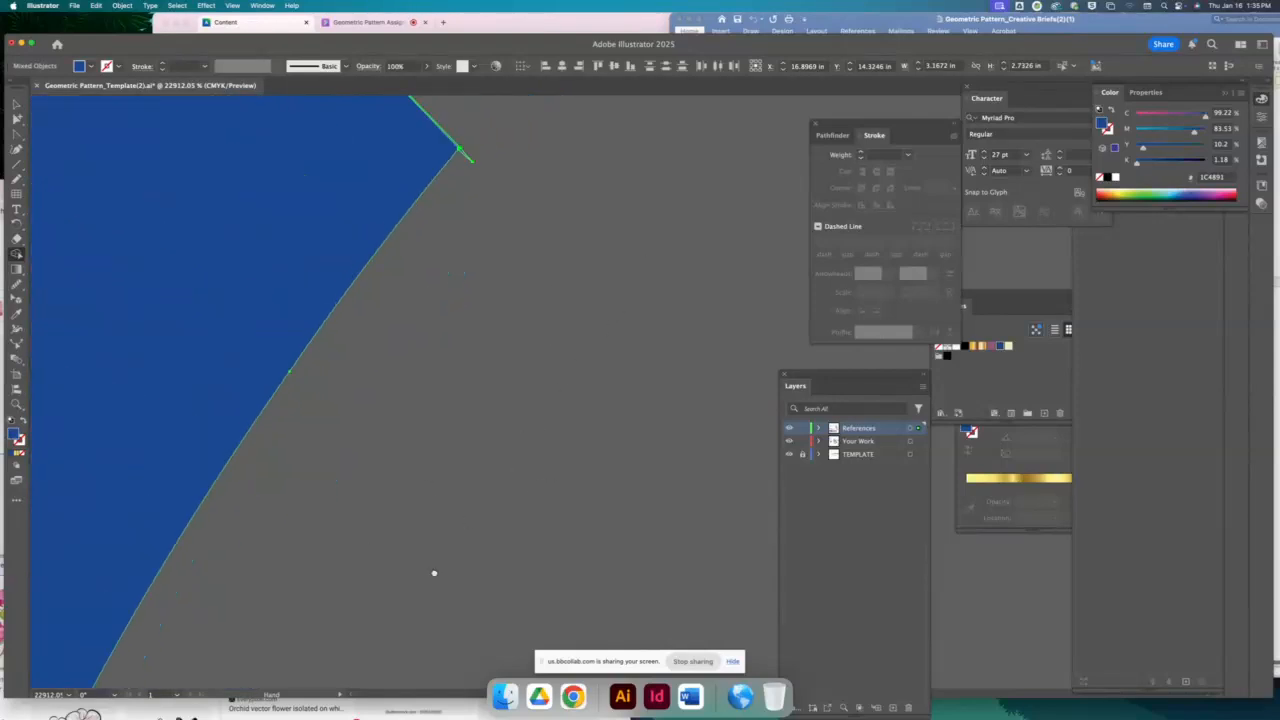
left_click_drag(640, 267, 518, 417)
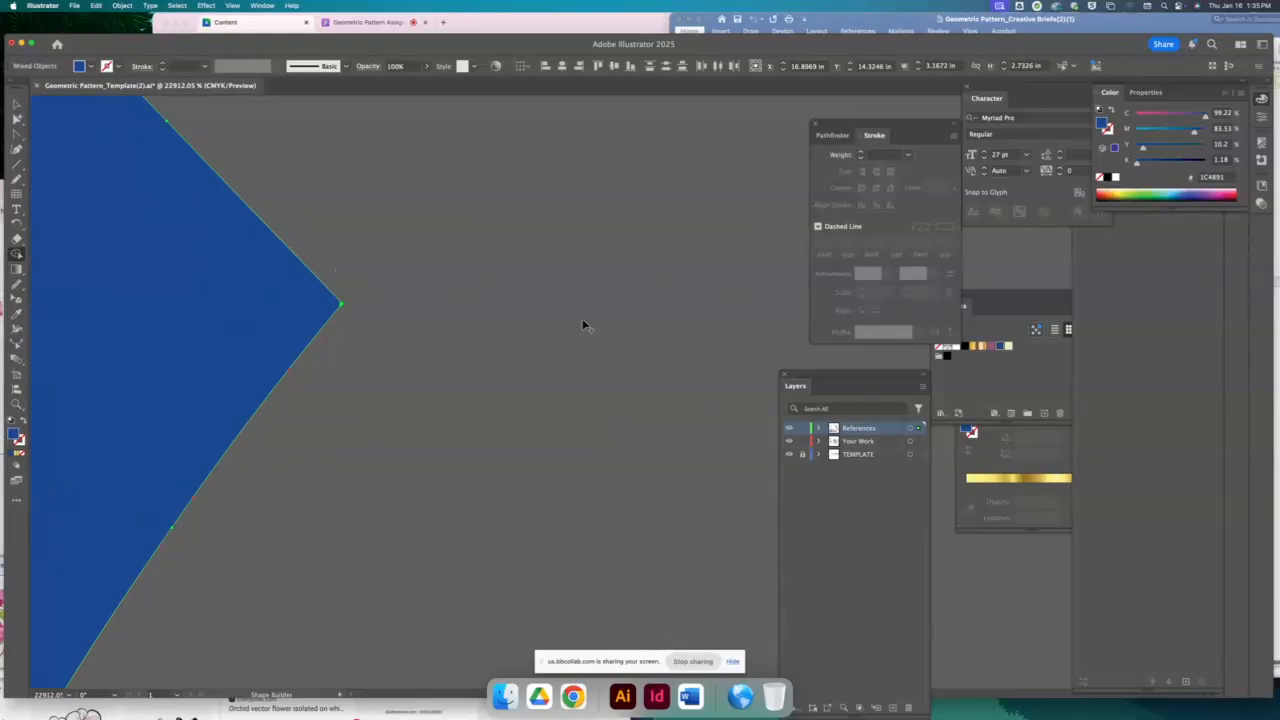
Examine the top petal's inner corners and the upper-right side of the centre circle for stray slivers
key("space")
left_click_drag(612, 232, 525, 566)
left_click_drag(600, 240, 380, 555)
left_click_drag(637, 329, 303, 432)
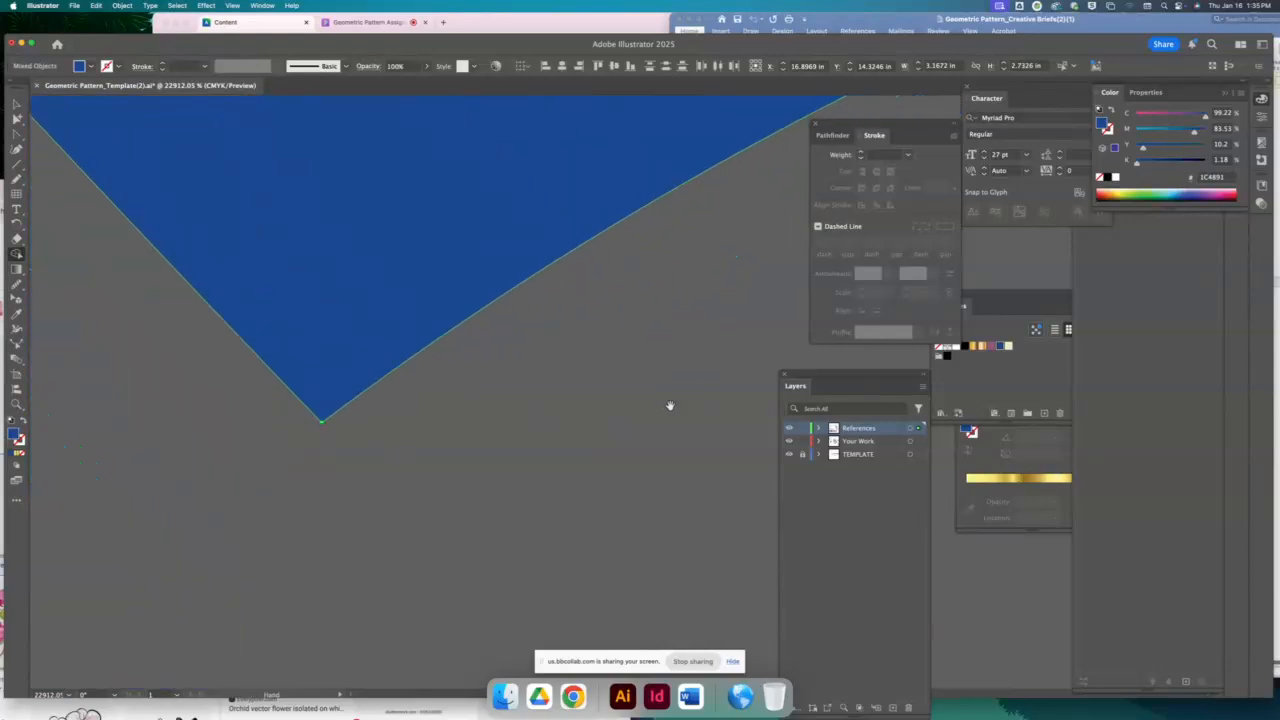
left_click_drag(669, 406, 330, 130)
left_click_drag(600, 371, 409, 517)
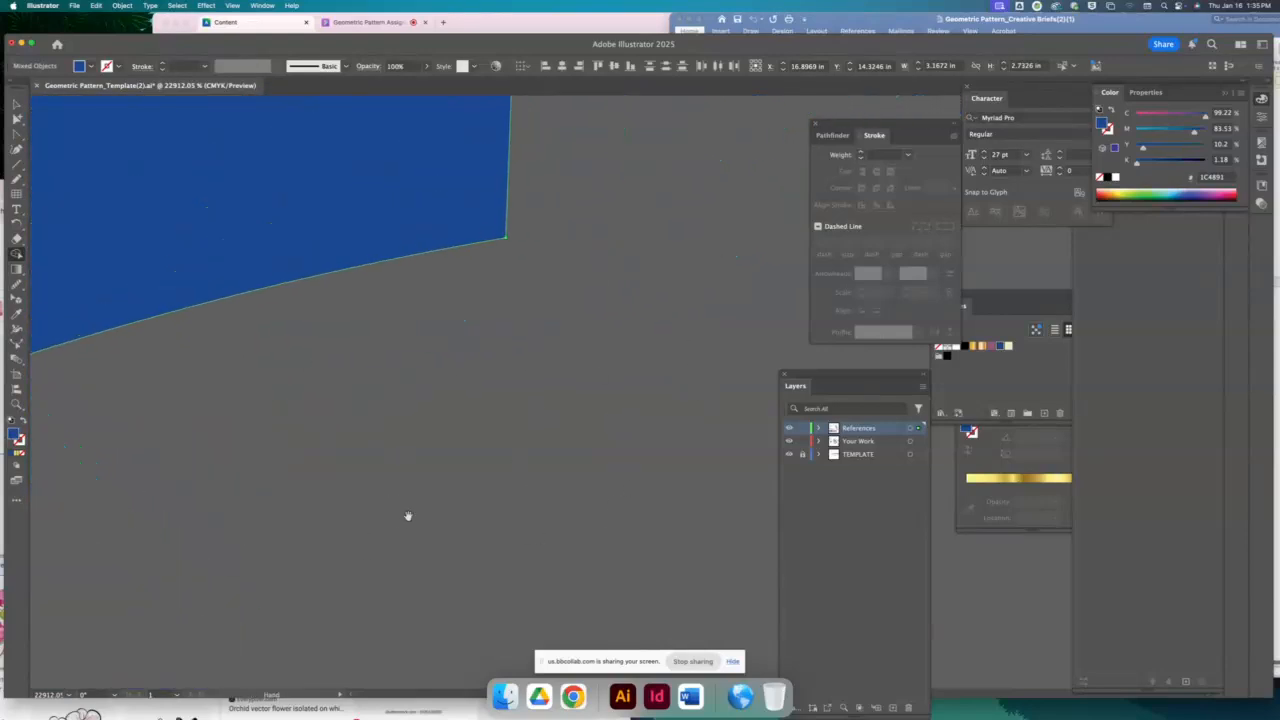
left_click_drag(588, 478, 289, 289)
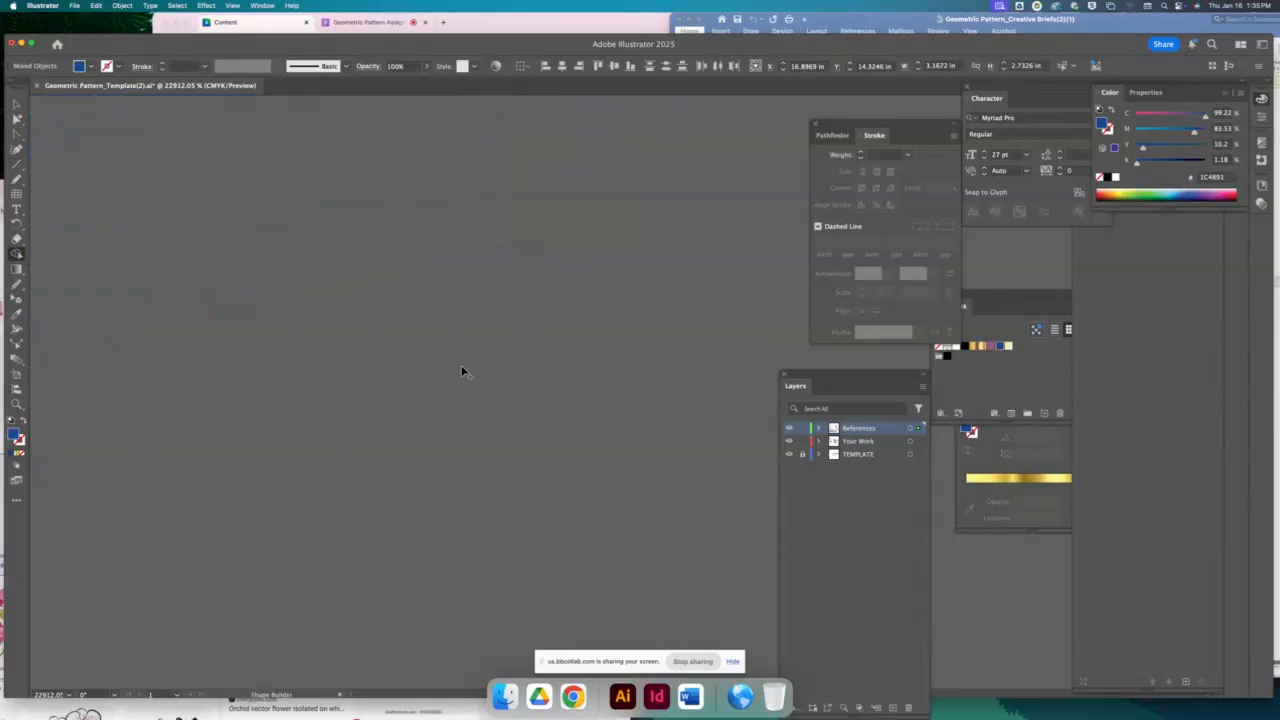
key("super+minus")
key("super+minus")
key("super+minus")
scroll(545, 416, "right", 5)
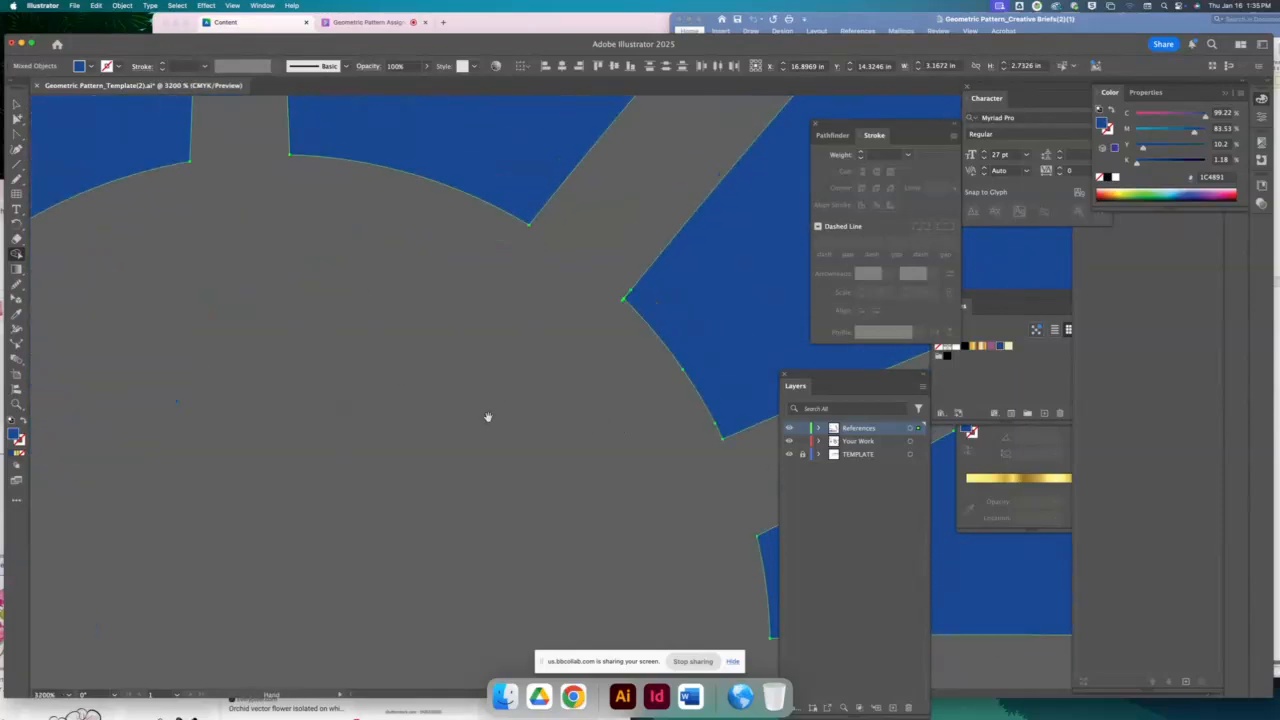
Clean up the tiny sliver at the upper-right petal's inner corner with Shape Builder at very high magnification
left_click_drag(607, 441, 349, 457)
left_click(16, 404)
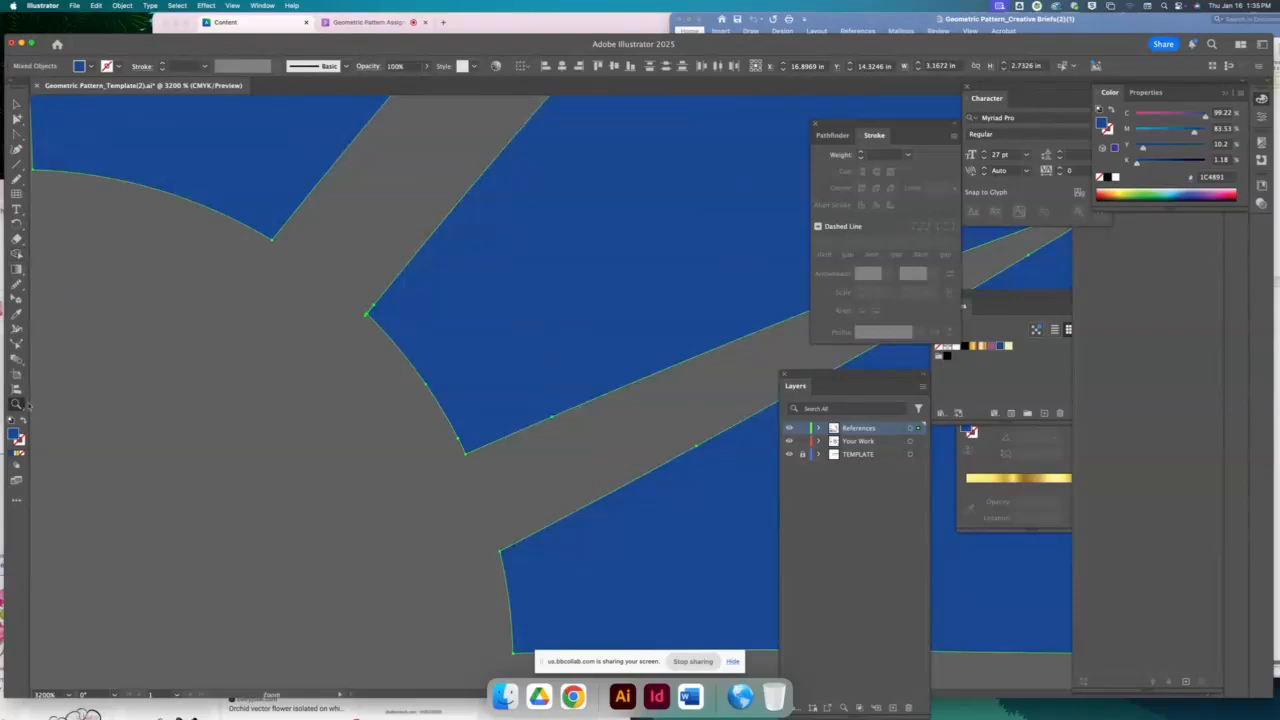
left_click_drag(358, 306, 534, 463)
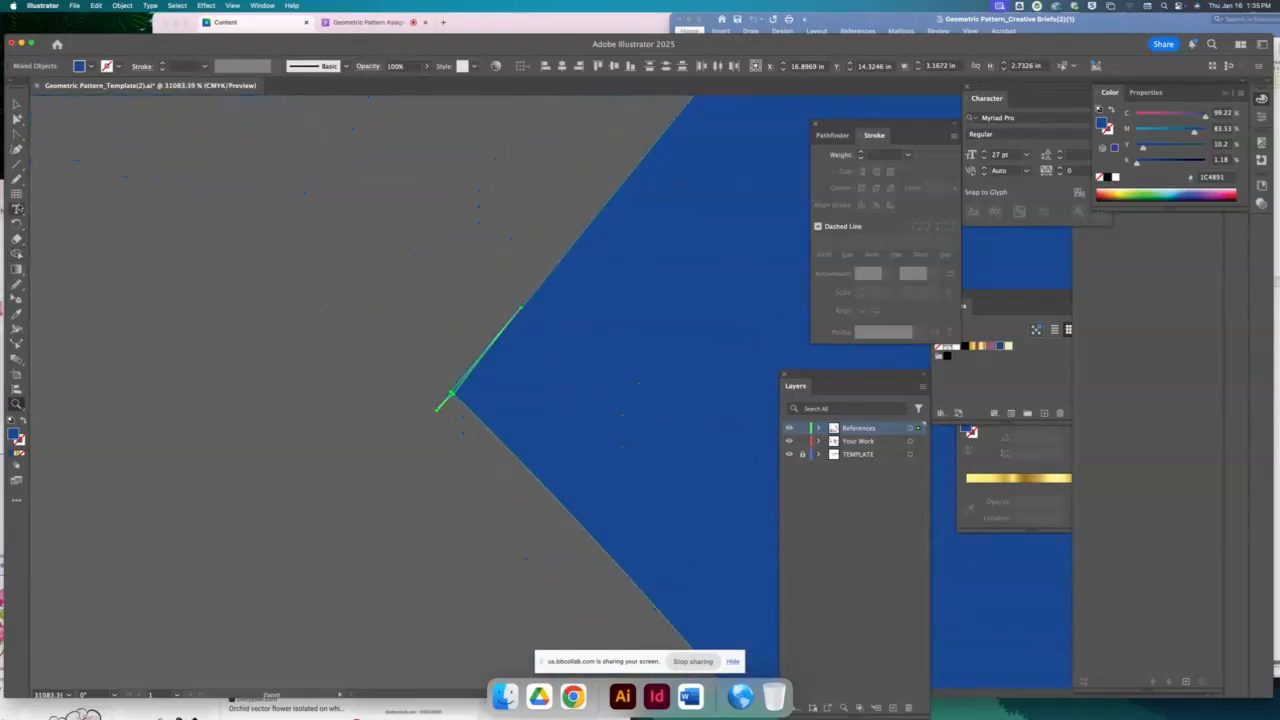
key("shift+m")
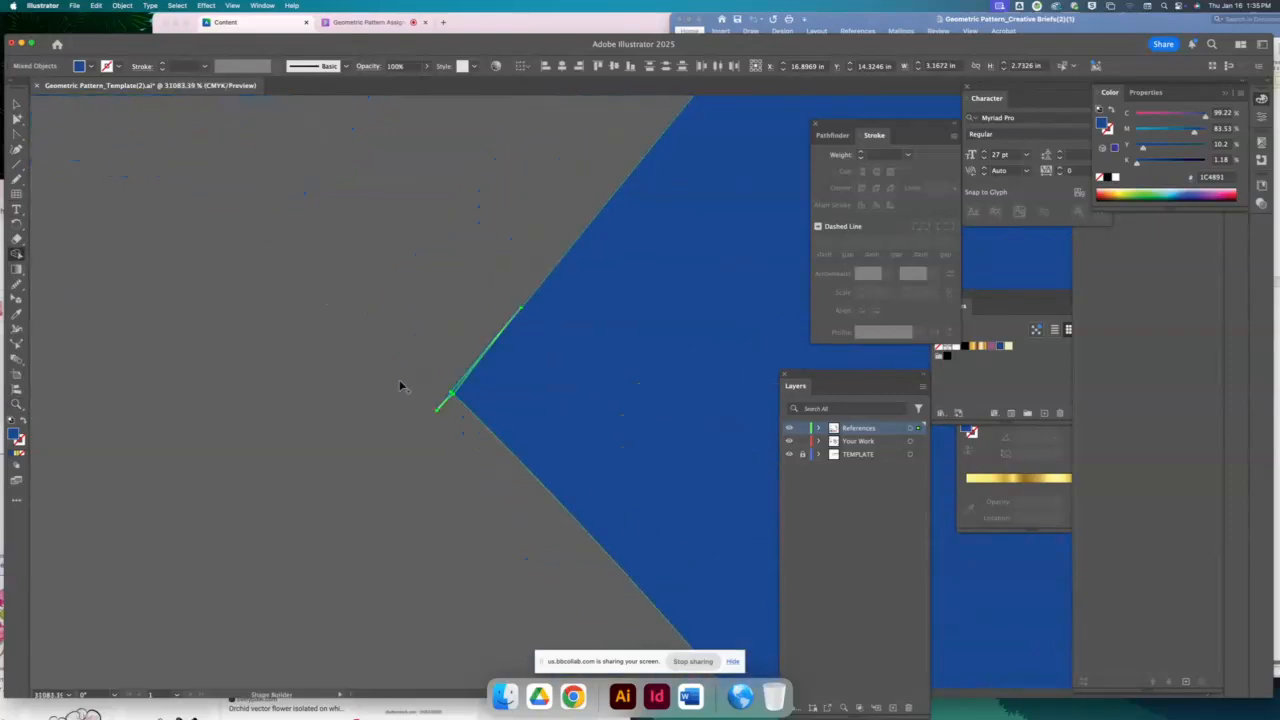
left_click(455, 393)
Examine the rest of the upper-right petal's inner edge and the whole flower for leftover fragments, and deselect the artwork
scroll(591, 503, "down", 5)
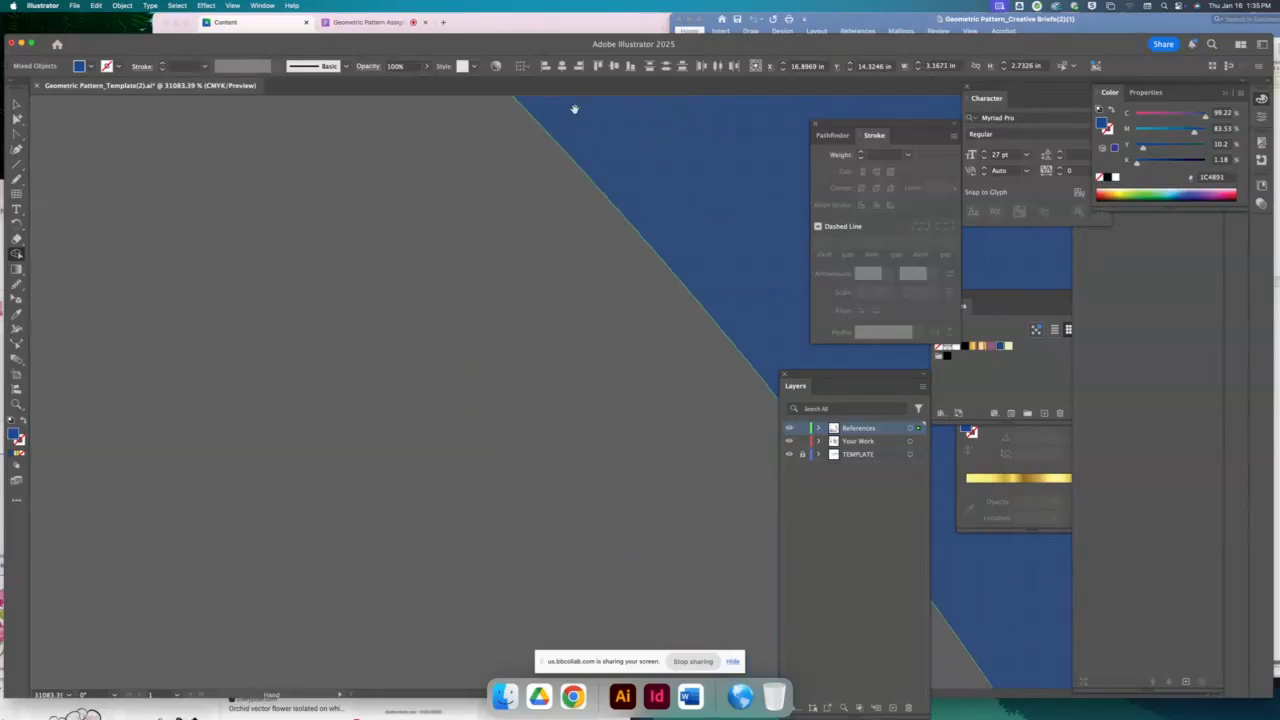
scroll(480, 443, "up", 5)
scroll(549, 249, "down", 3)
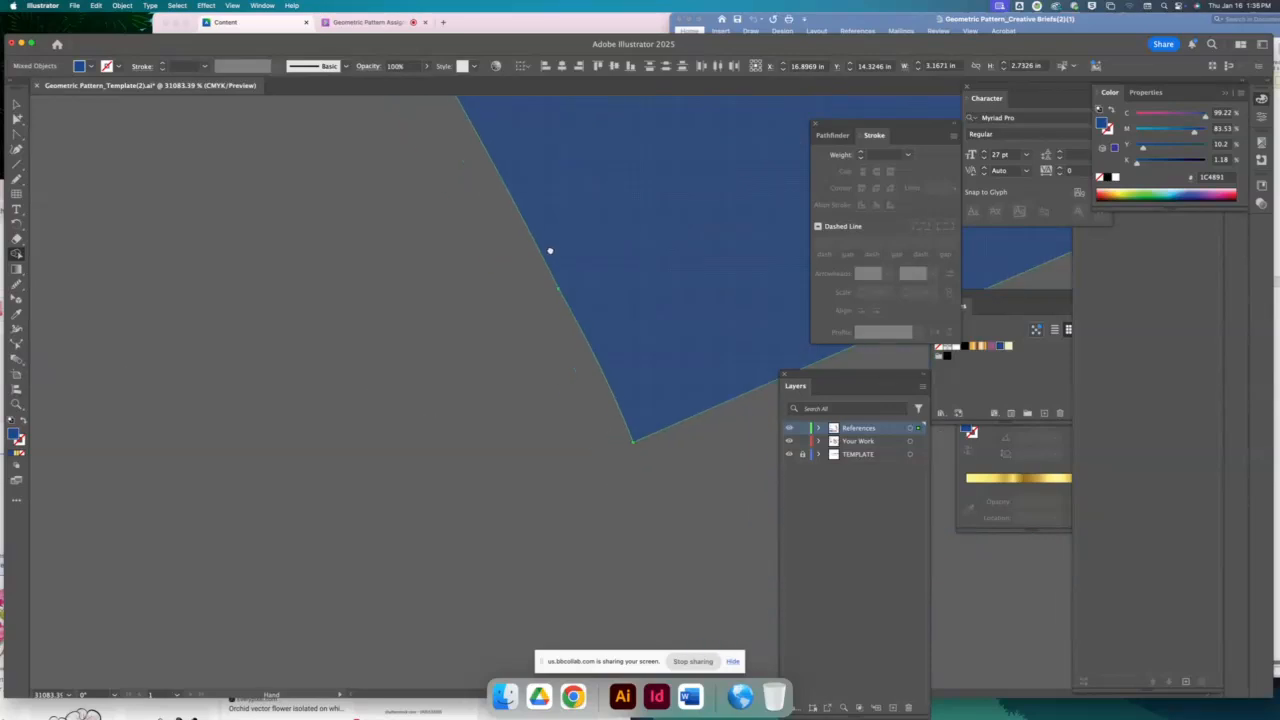
scroll(575, 343, "down", 3)
key("super+minus")
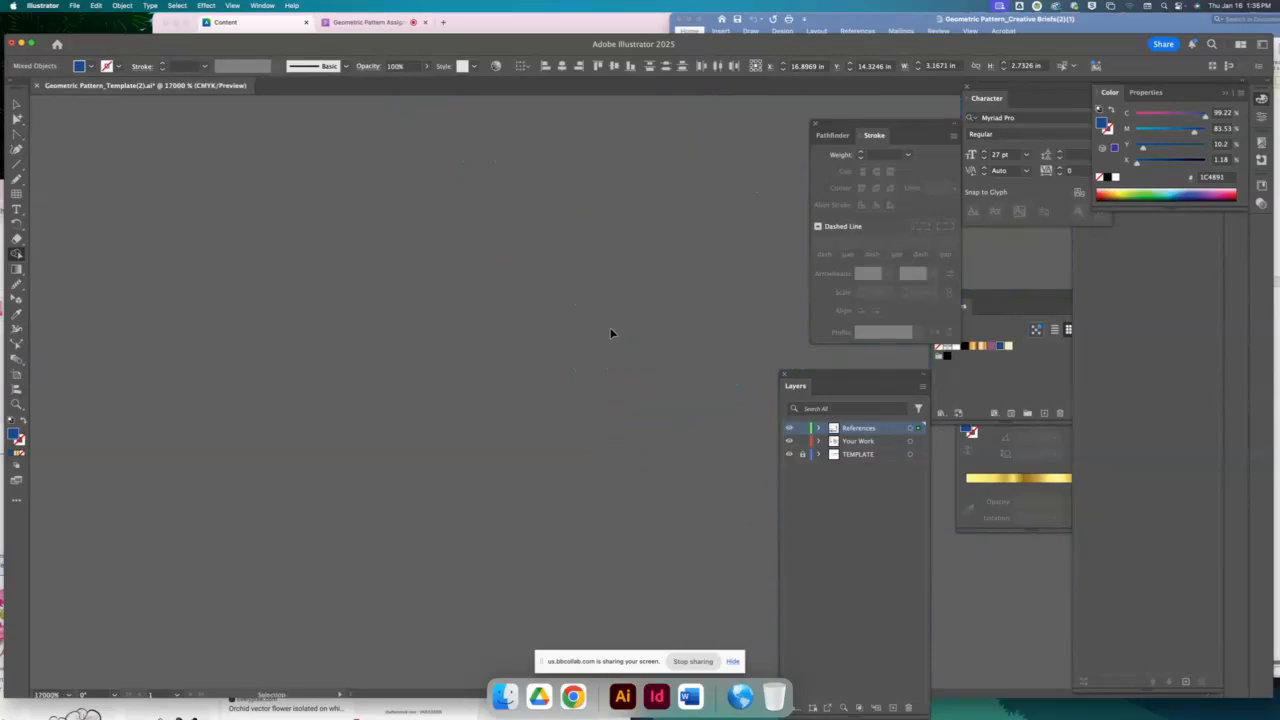
key("super+minus")
key("super+minus")
key("super+minus")
key("super+minus")
key("super+minus")
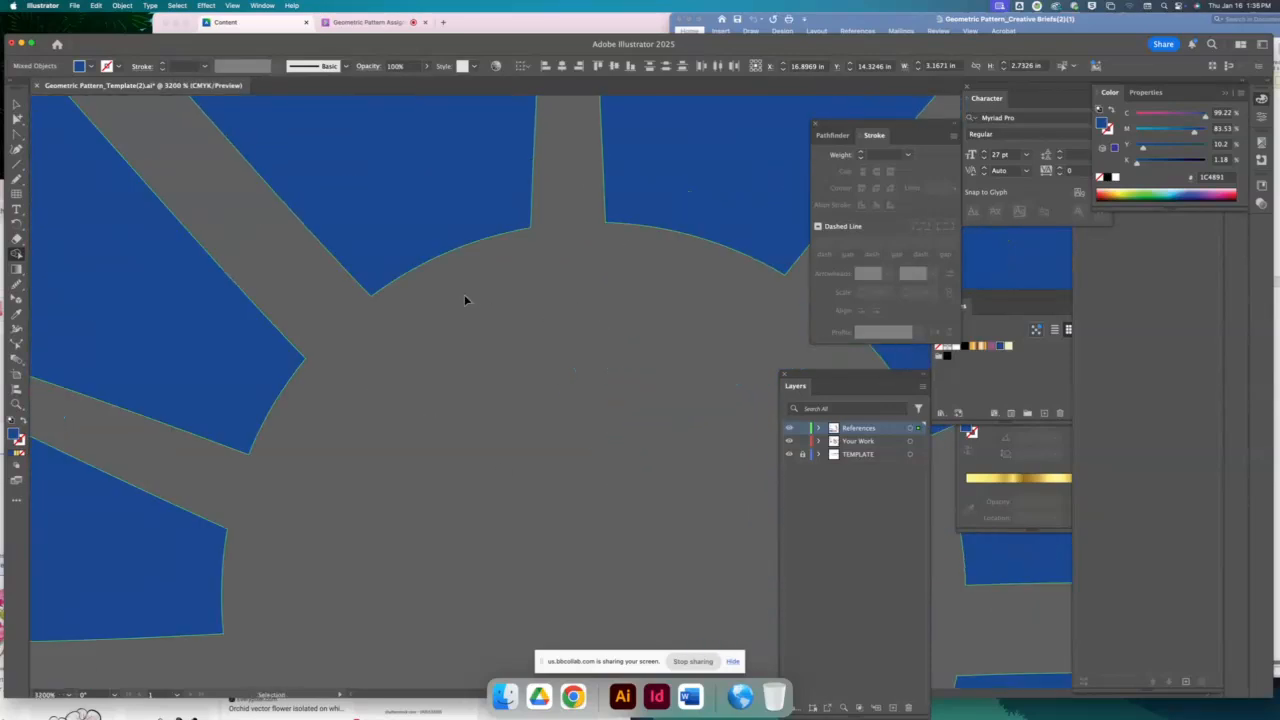
key("super+minus")
key("super+minus")
key("super+minus")
key("super+minus")
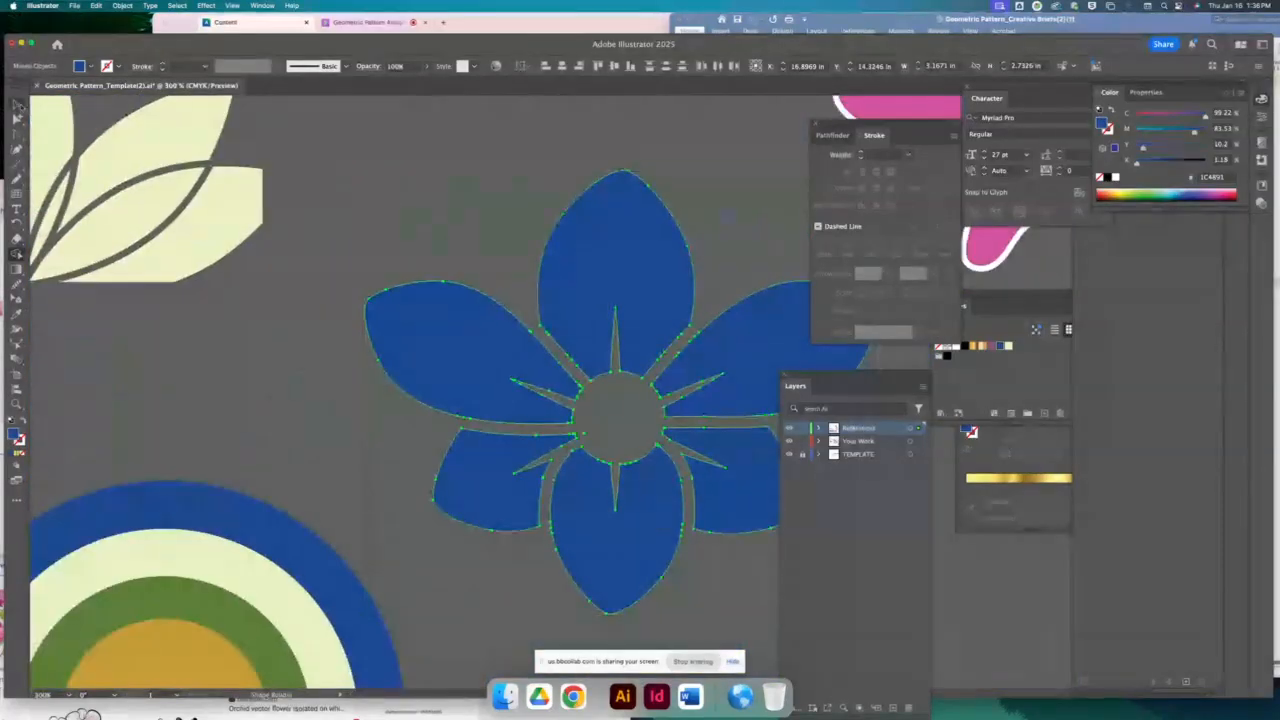
left_click(466, 192)
left_click_drag(580, 366, 297, 313)
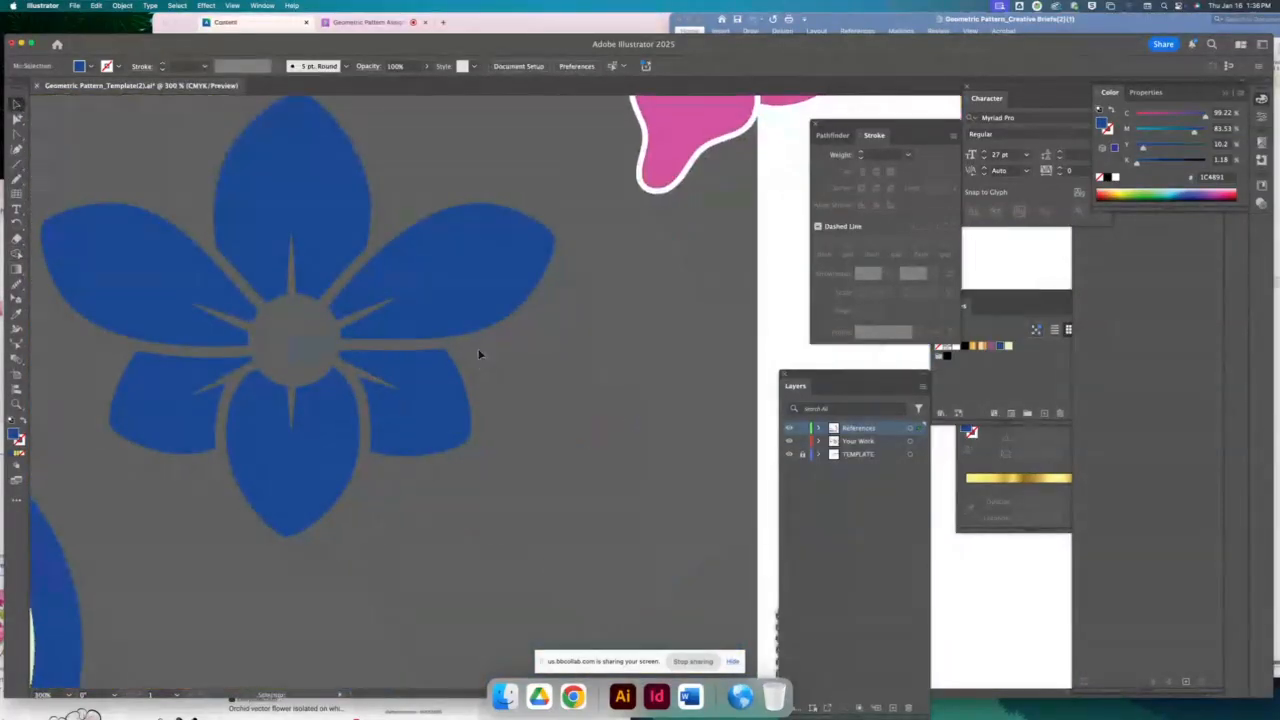
Shift the orchid reference image slightly up and to the right, away from the blue flower
key("super+minus")
key("super+minus")
key("super+minus")
key("super+minus")
key("super+minus")
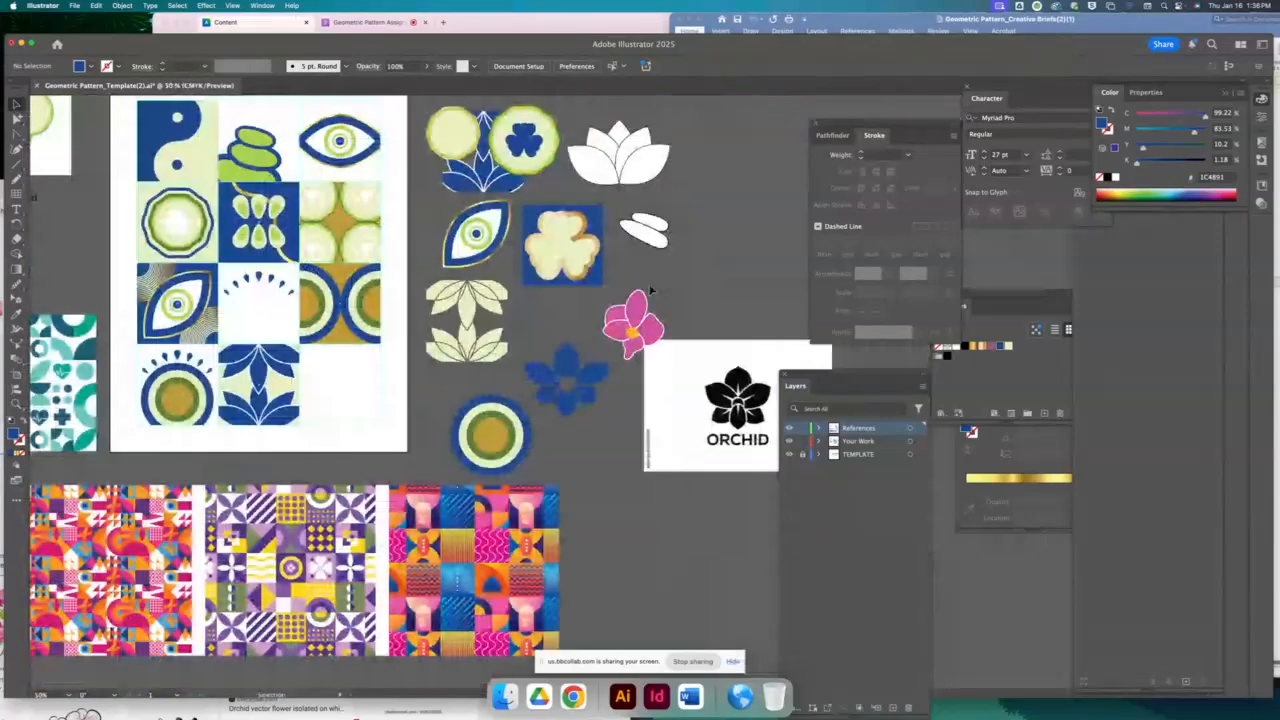
scroll(650, 290, "down", 3)
scroll(650, 290, "right", 5)
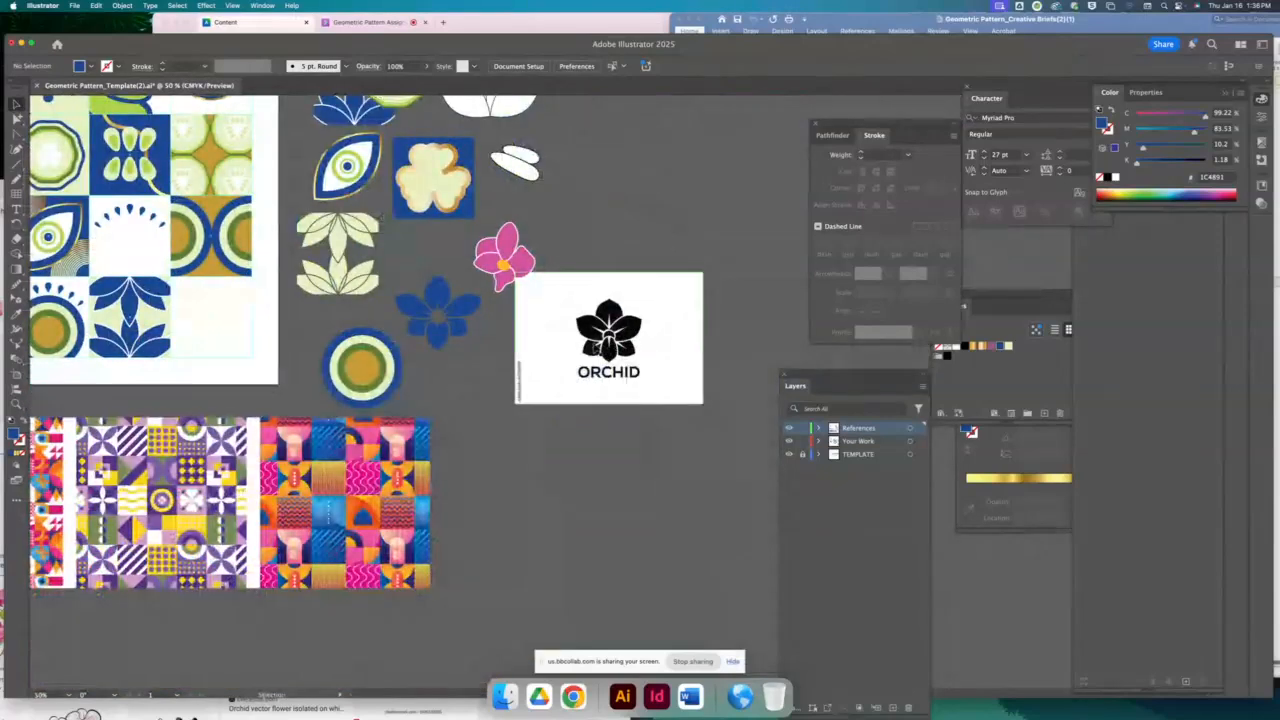
left_click_drag(610, 357, 627, 347)
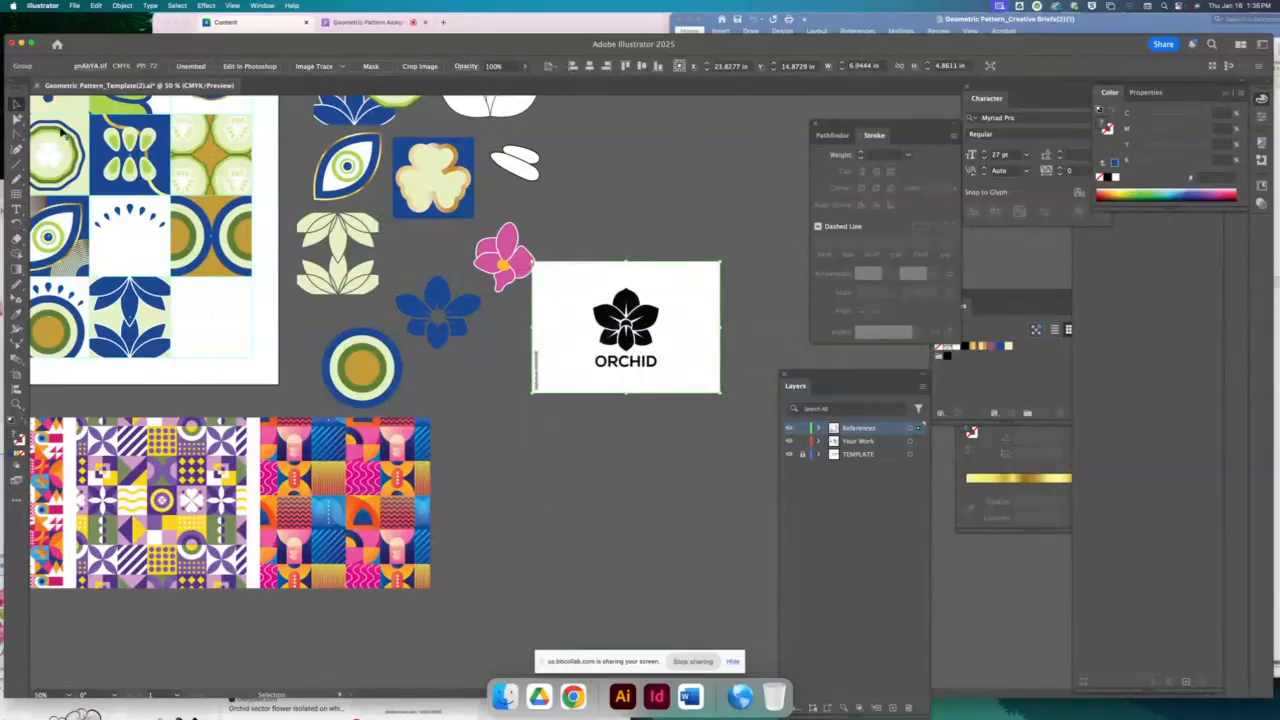
Move the blue flower into the empty bottom-right cell of the pattern grid and scale it to about 2.73 by 2.35 in
left_click_drag(432, 298, 692, 292)
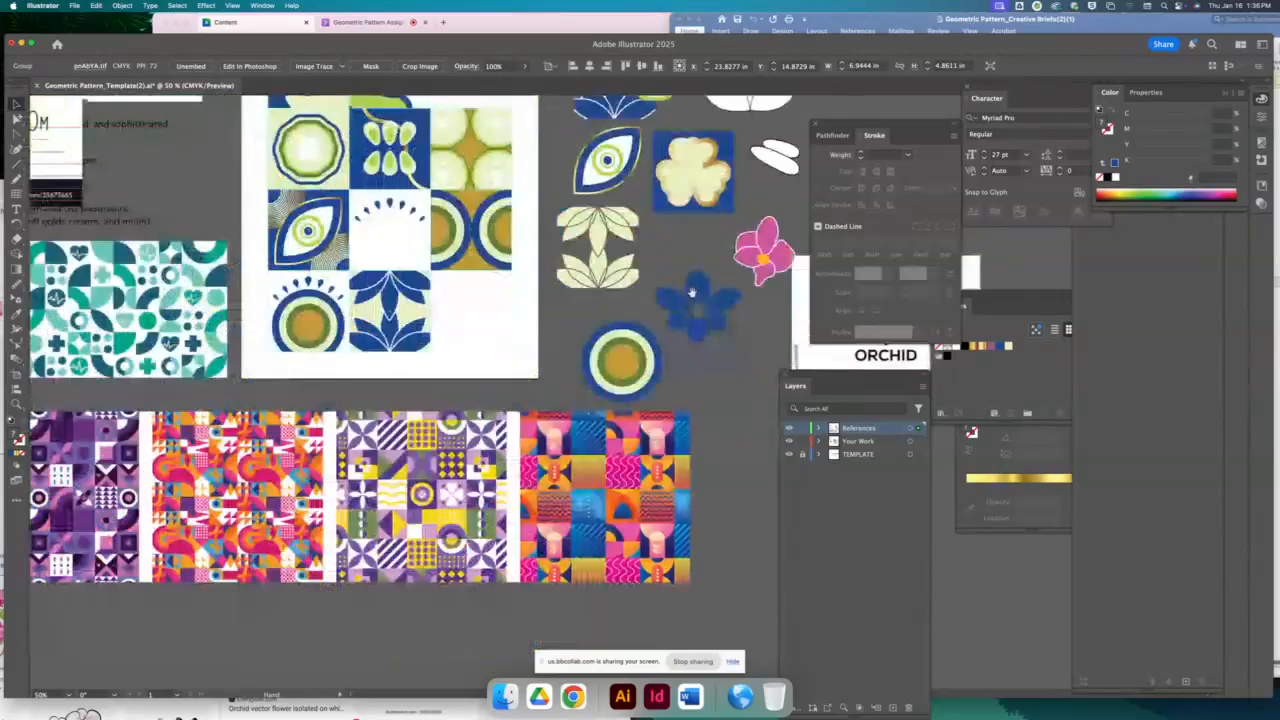
left_click(691, 292)
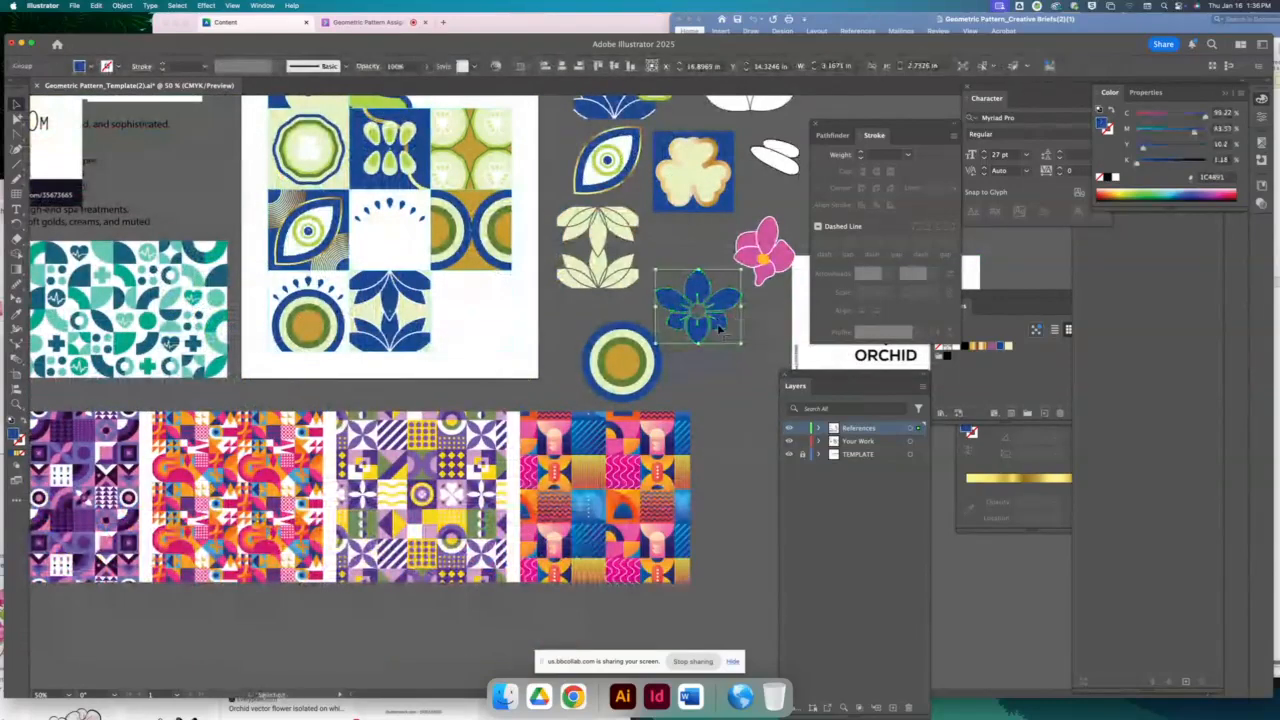
left_click_drag(718, 328, 505, 330)
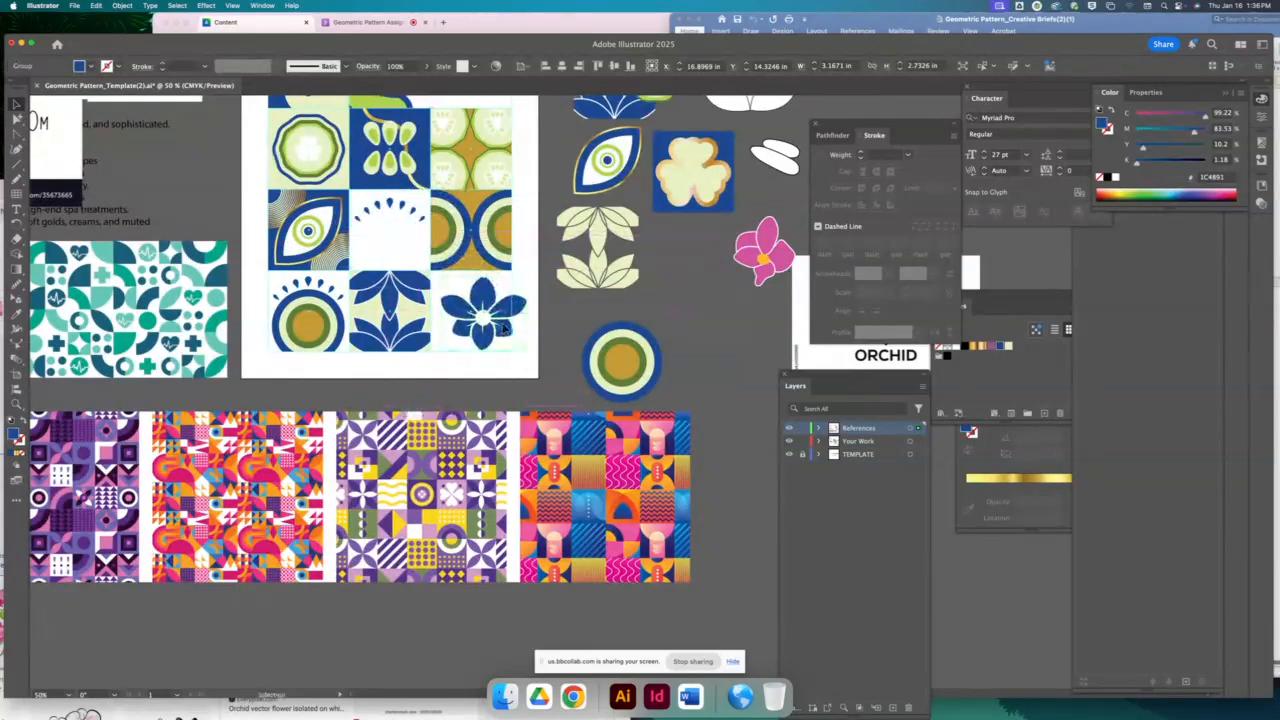
scroll(505, 330, "up", 5)
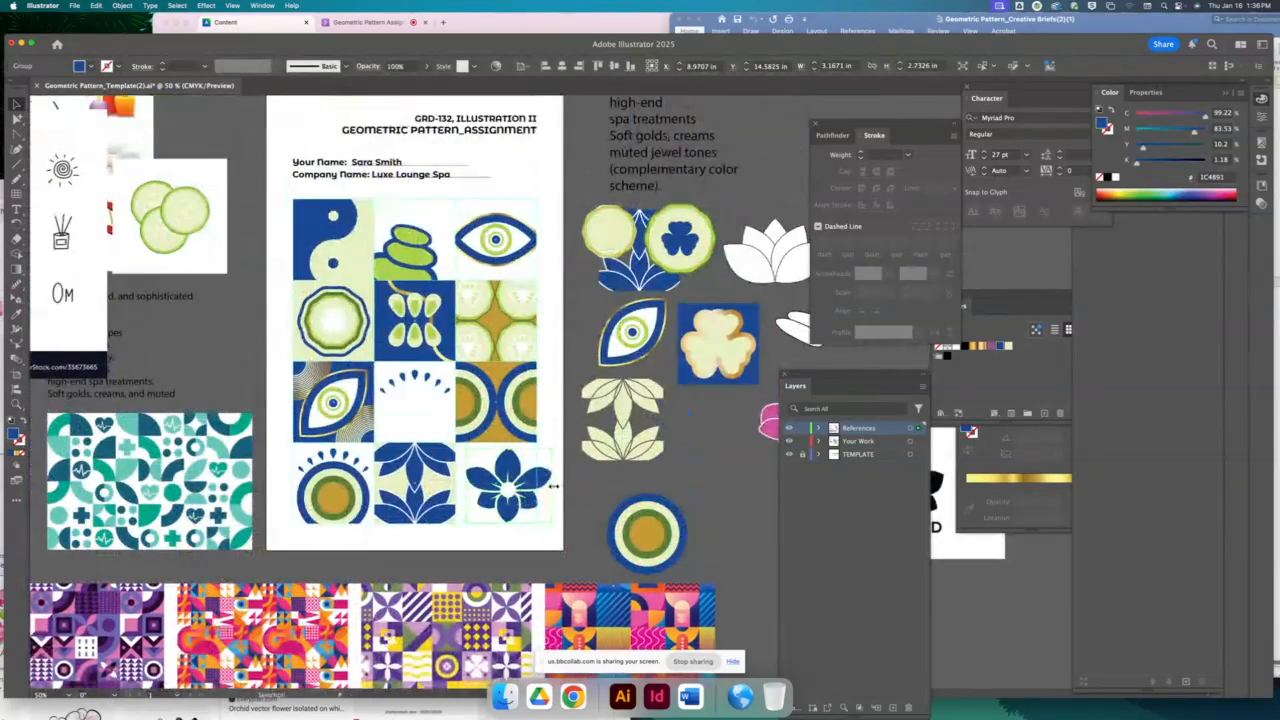
left_click_drag(484, 483, 534, 484)
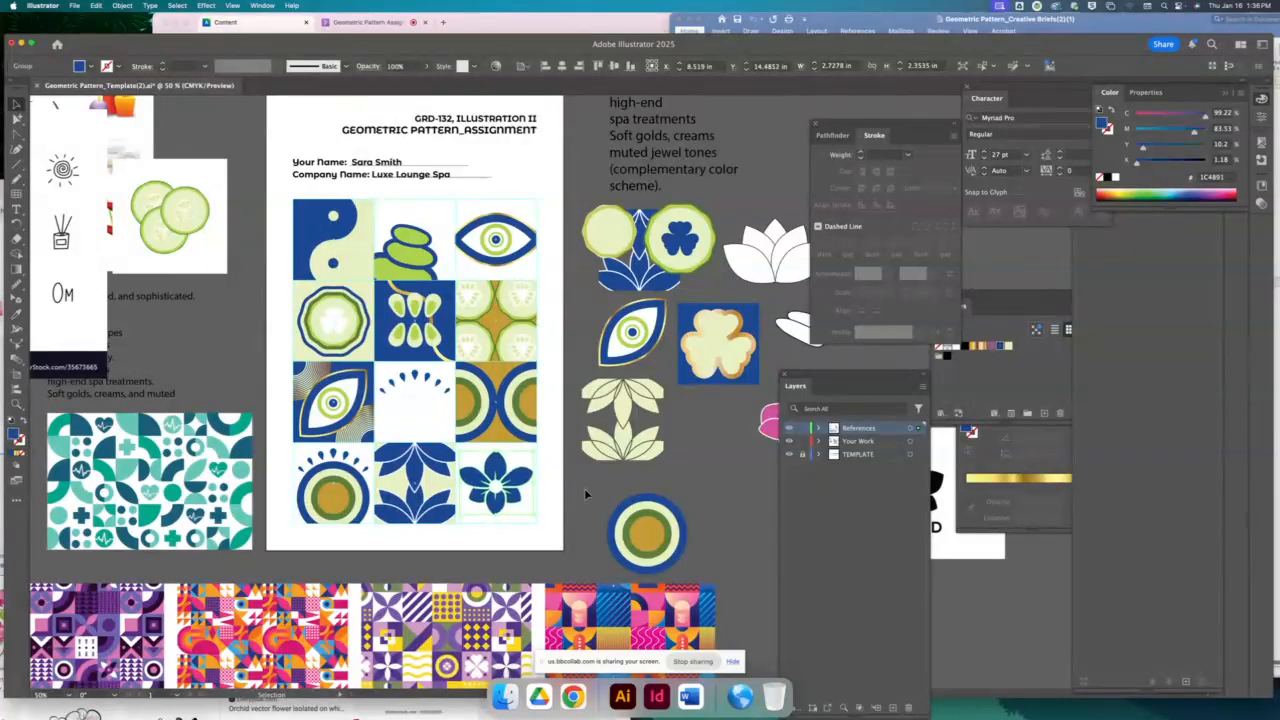
left_click(585, 489)
Move the four-cucumber tile and the gold square behind it out of the grid's right column to the space beside the artboard
left_click_drag(564, 452, 581, 376)
left_click(511, 262)
left_click_drag(498, 266, 771, 142)
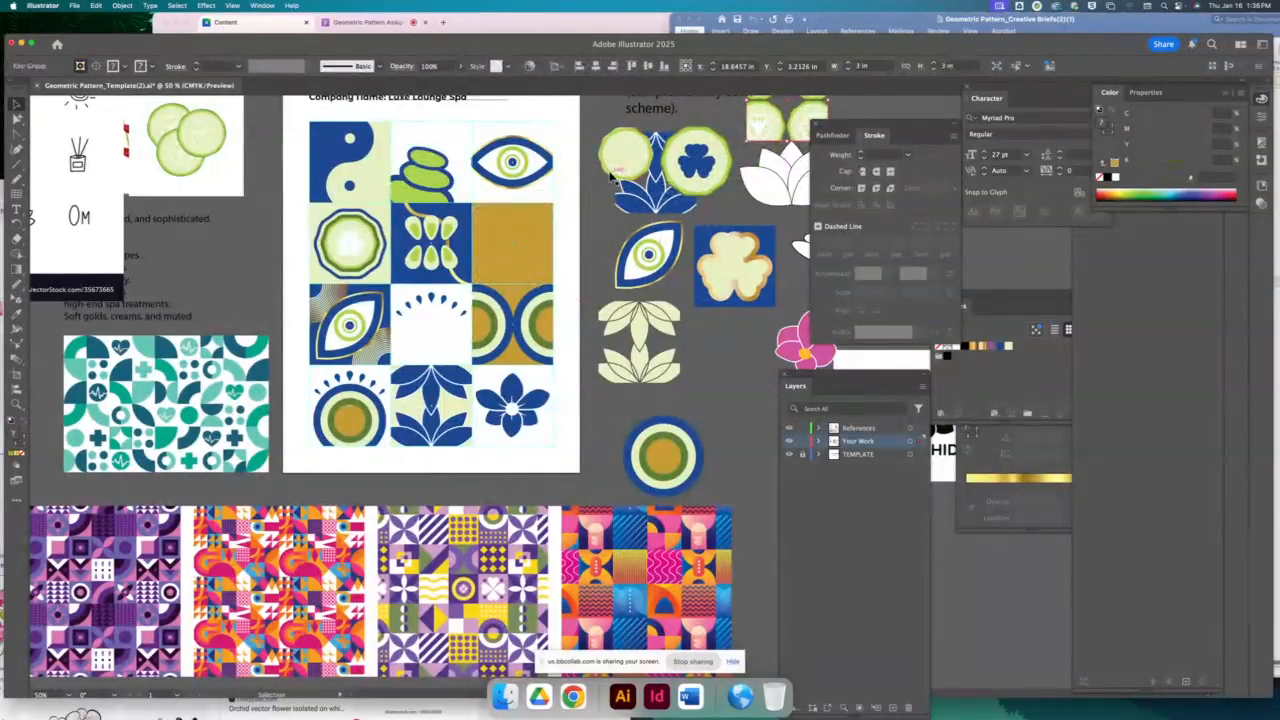
left_click_drag(501, 220, 718, 343)
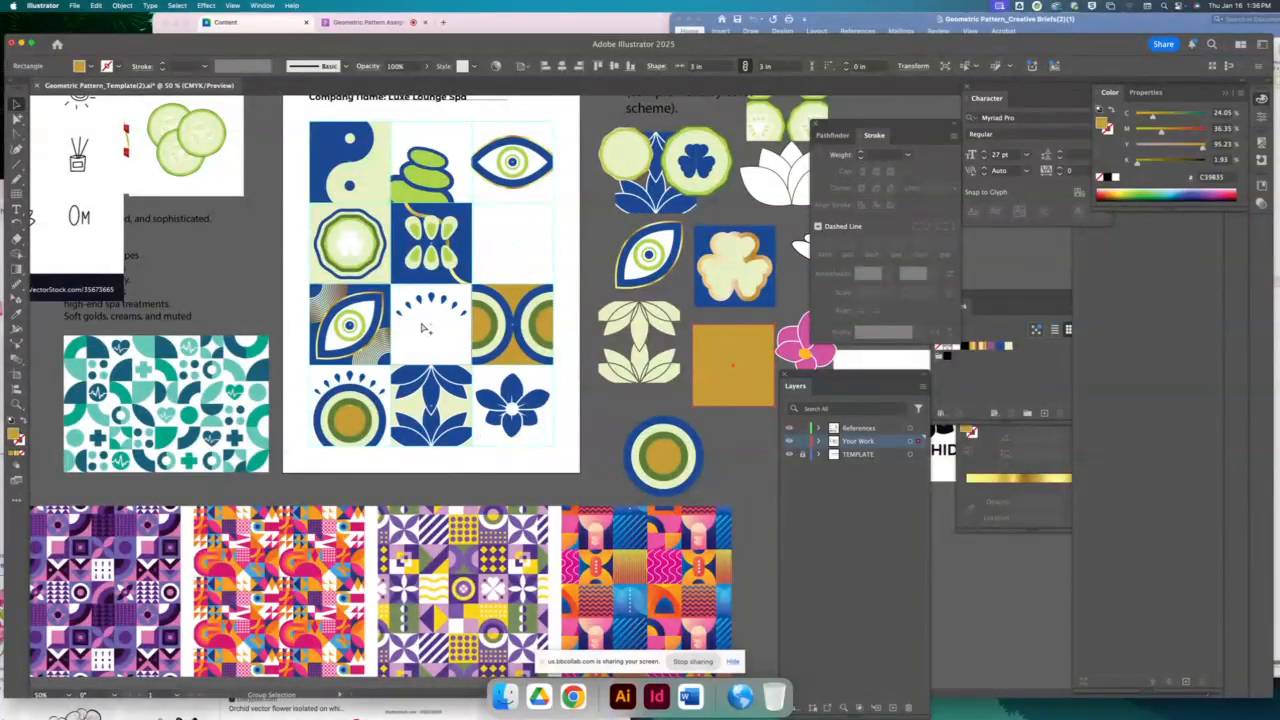
Check the artwork in Outline view and move the unfilled rectangle away from the loose concentric-circle motif beside the artboard
key("super+y")
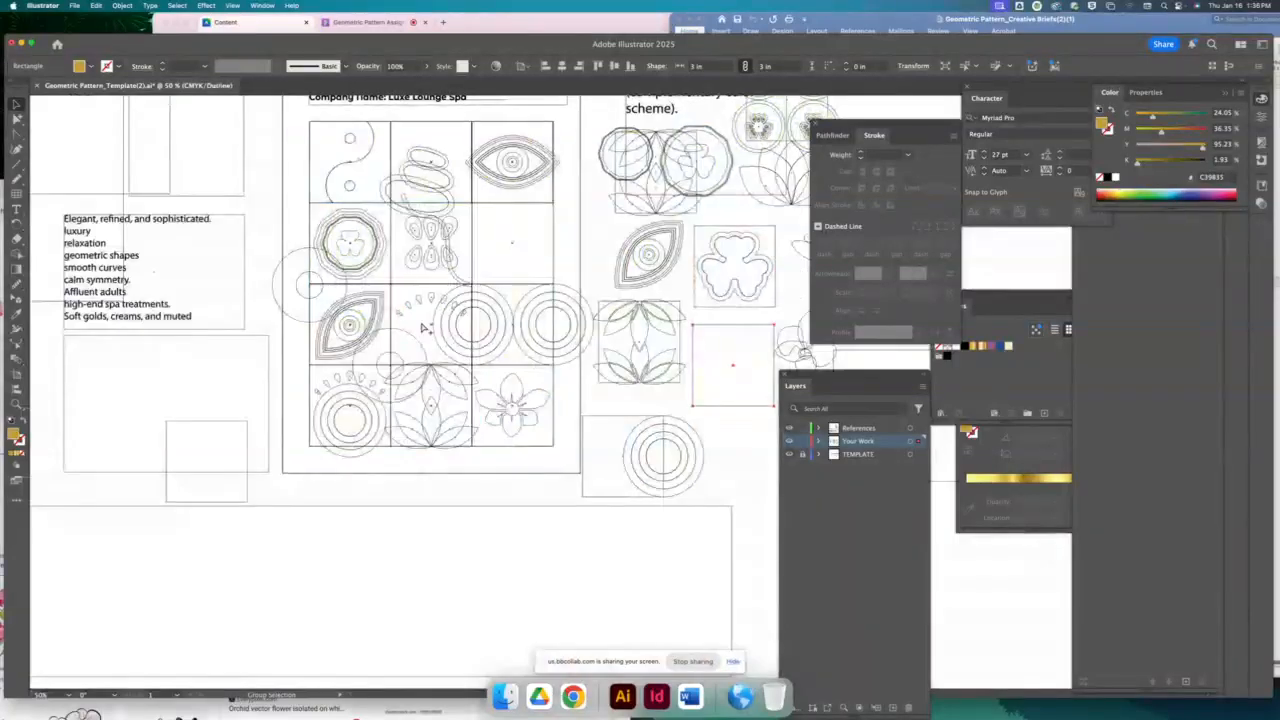
key("super+y")
key("super+y")
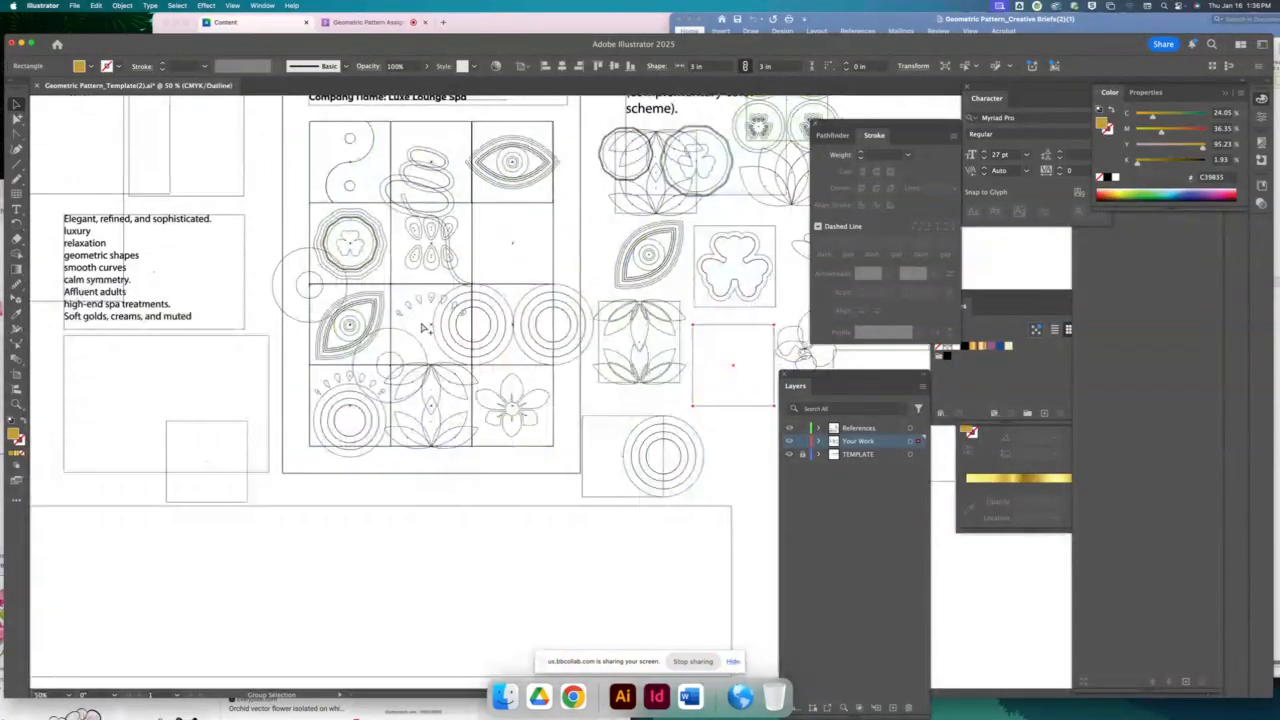
key("super+y")
left_click(672, 475)
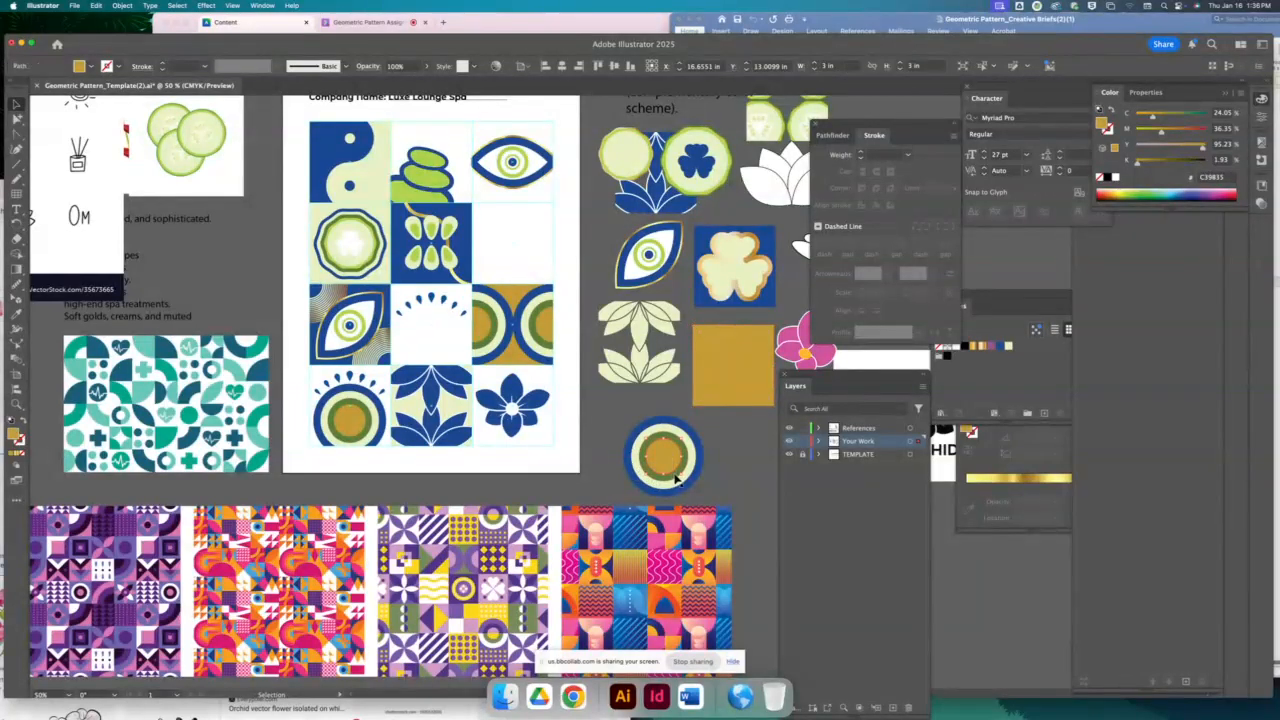
left_click_drag(612, 416, 735, 497)
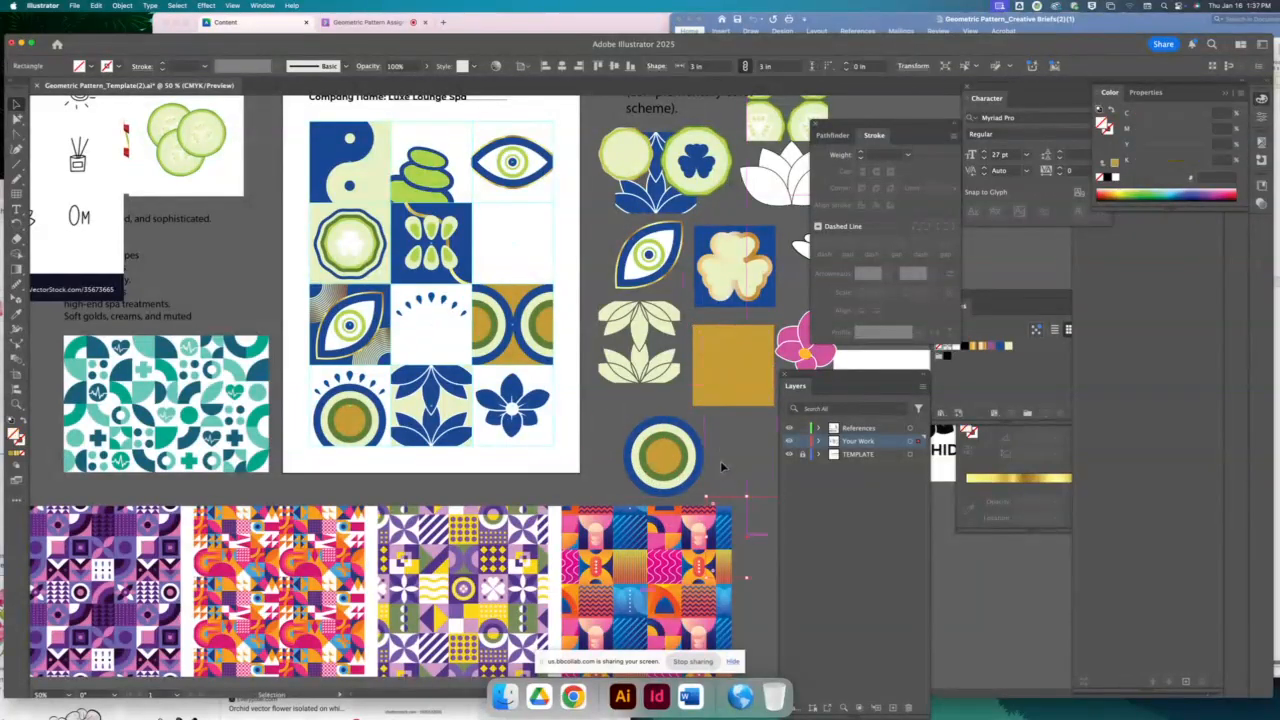
Nudge the loose concentric-circle motif upward and move the blue droplet arc from the grid's middle column to beside that motif
left_click(660, 465)
left_click_drag(660, 462, 633, 430)
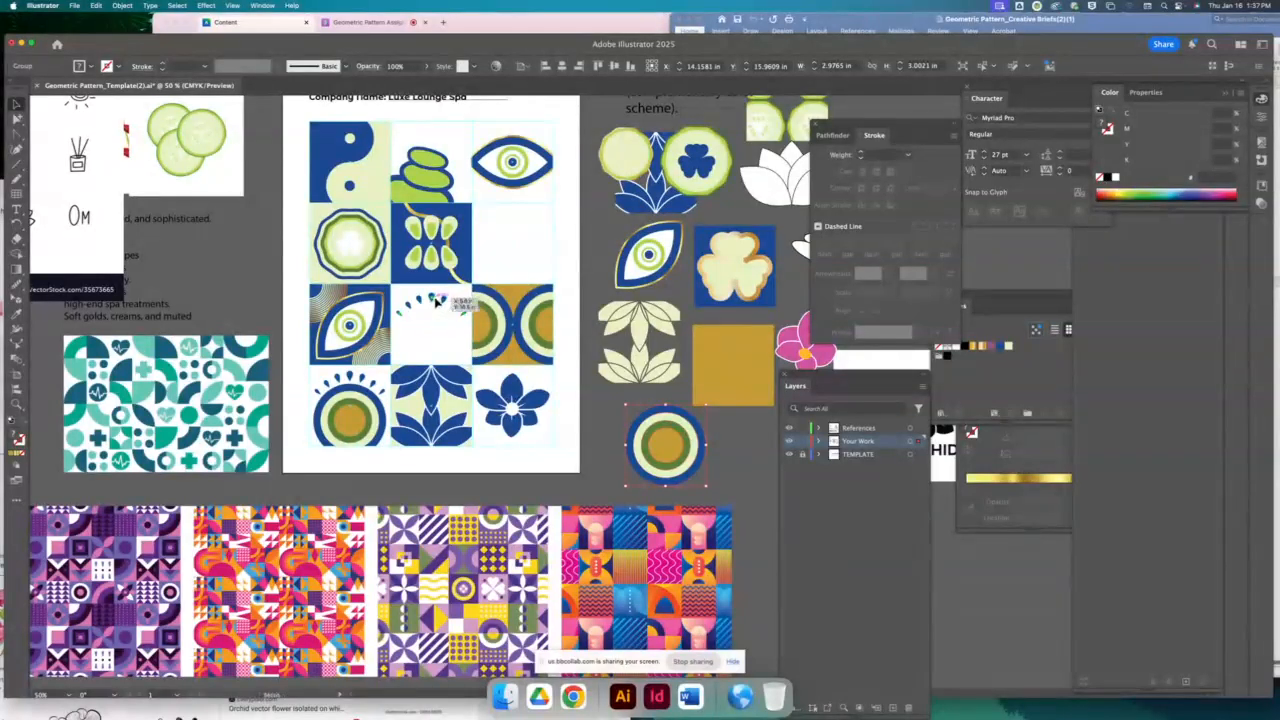
mouse_move(436, 300)
left_mouse_down()
mouse_move(515, 235)
mouse_move(540, 250)
mouse_move(728, 482)
left_mouse_up()
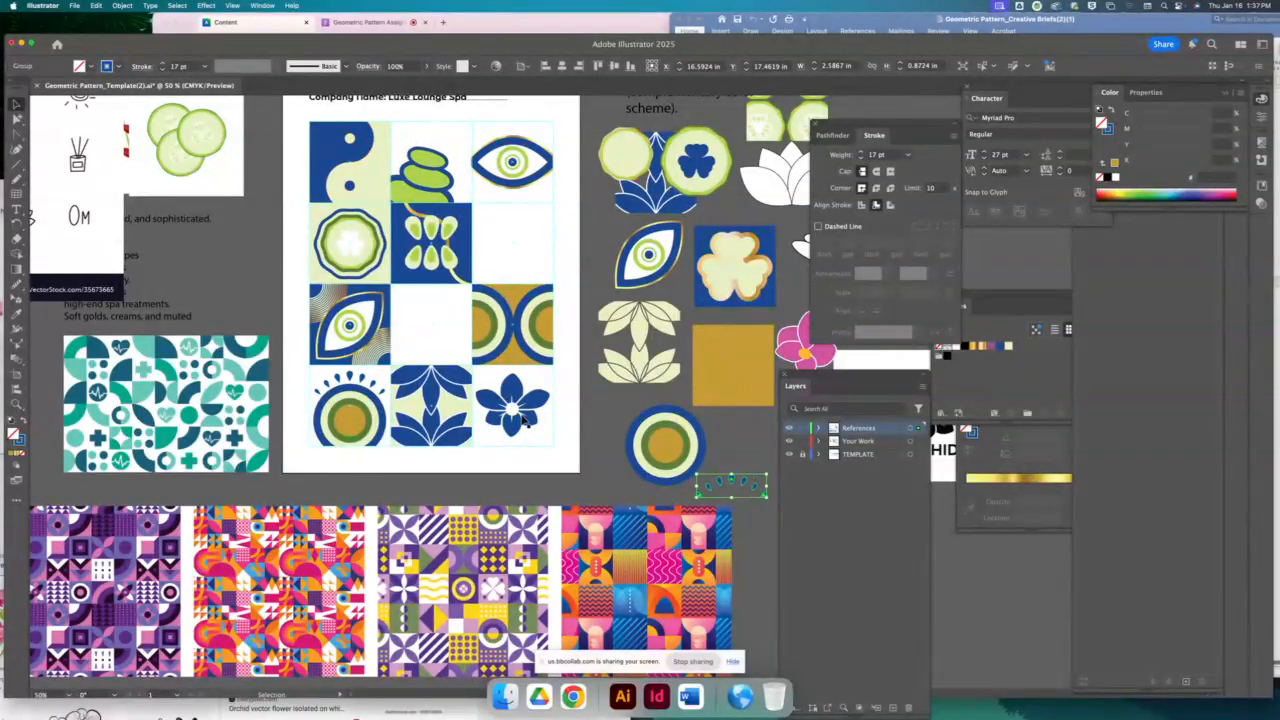
Look over the spa icon references, switch to a new Chrome window and search Google for "how to create a spiral in illustrator"
key("space")
left_click_drag(180, 188, 680, 451)
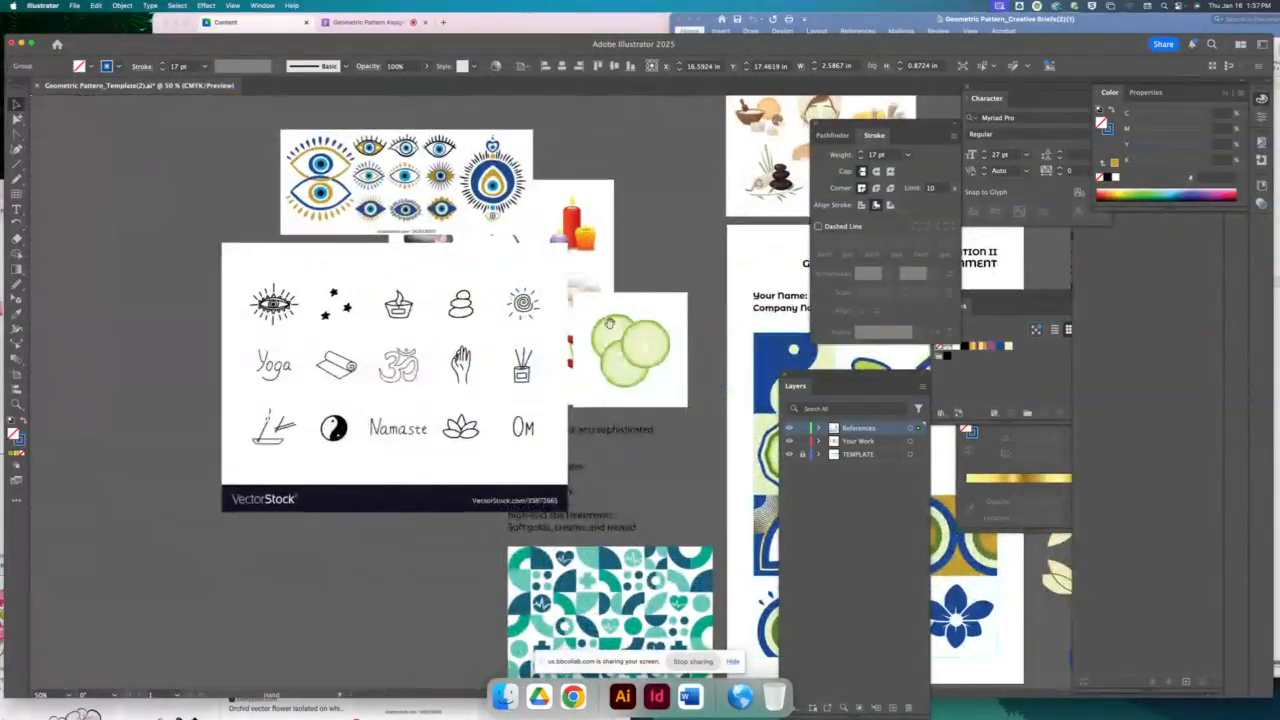
left_click_drag(609, 323, 132, 183)
right_click(572, 697)
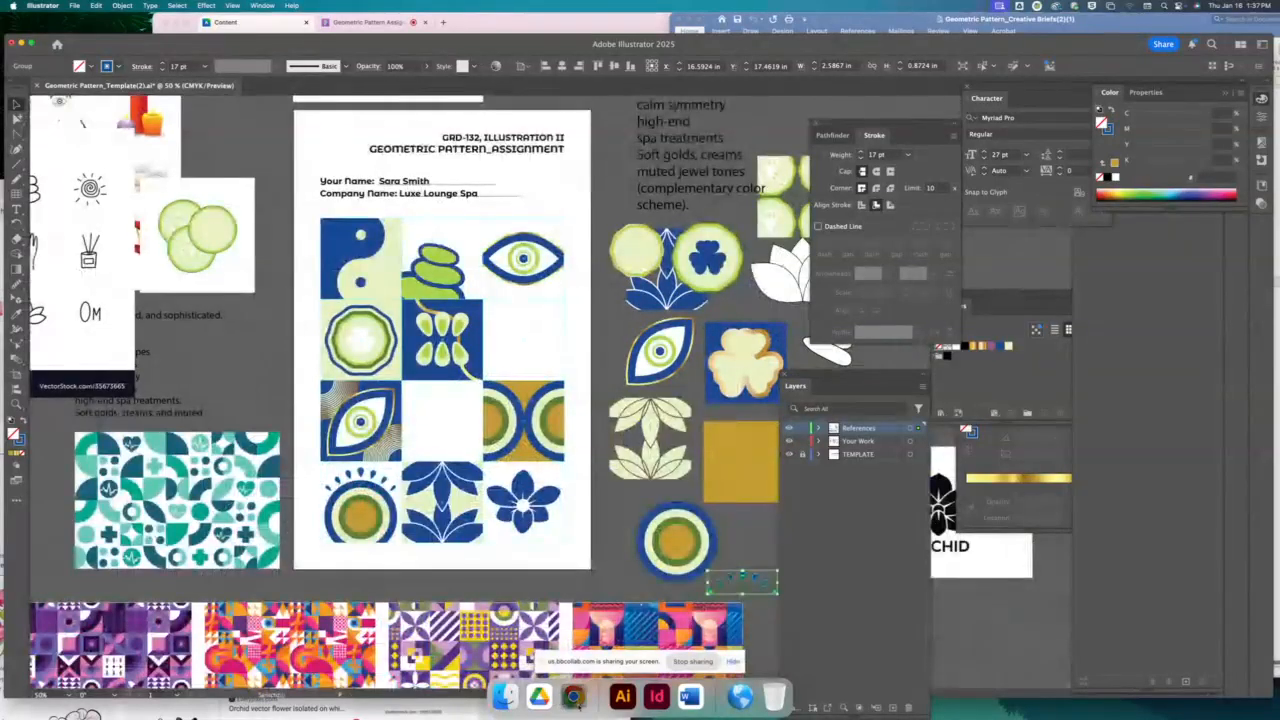
left_click(590, 595)
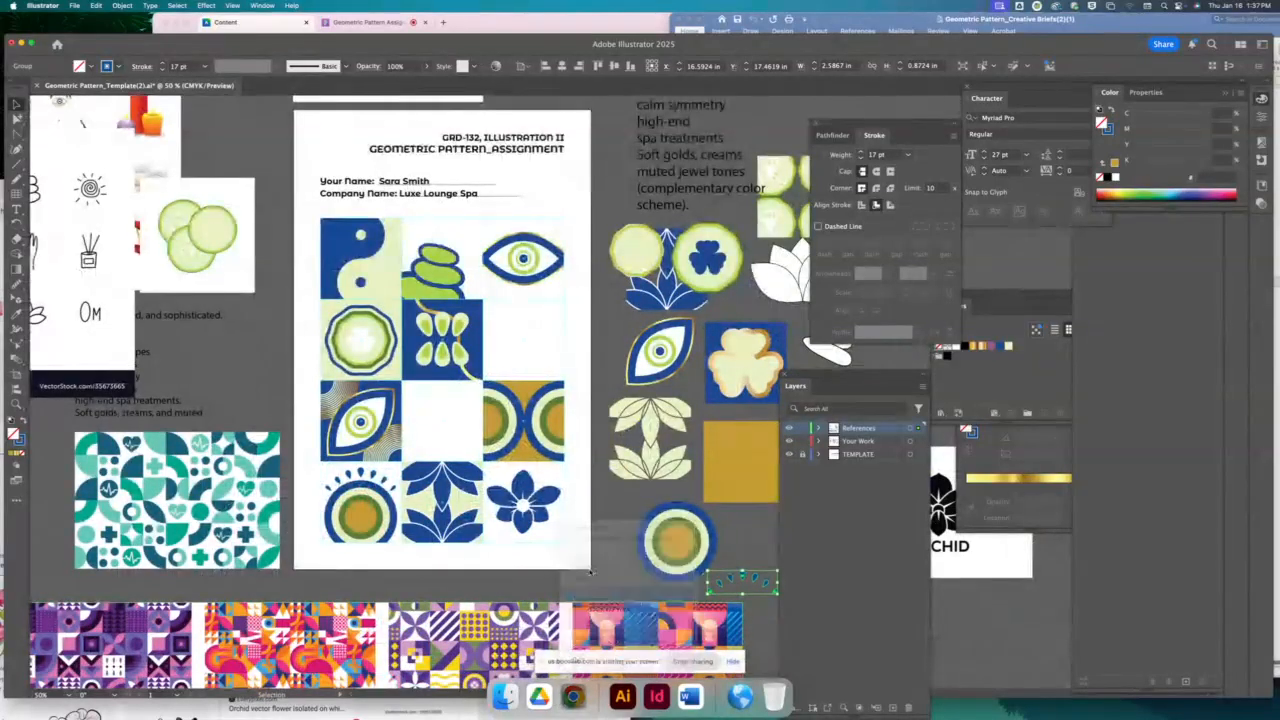
left_click(601, 216)
type("how to cre")
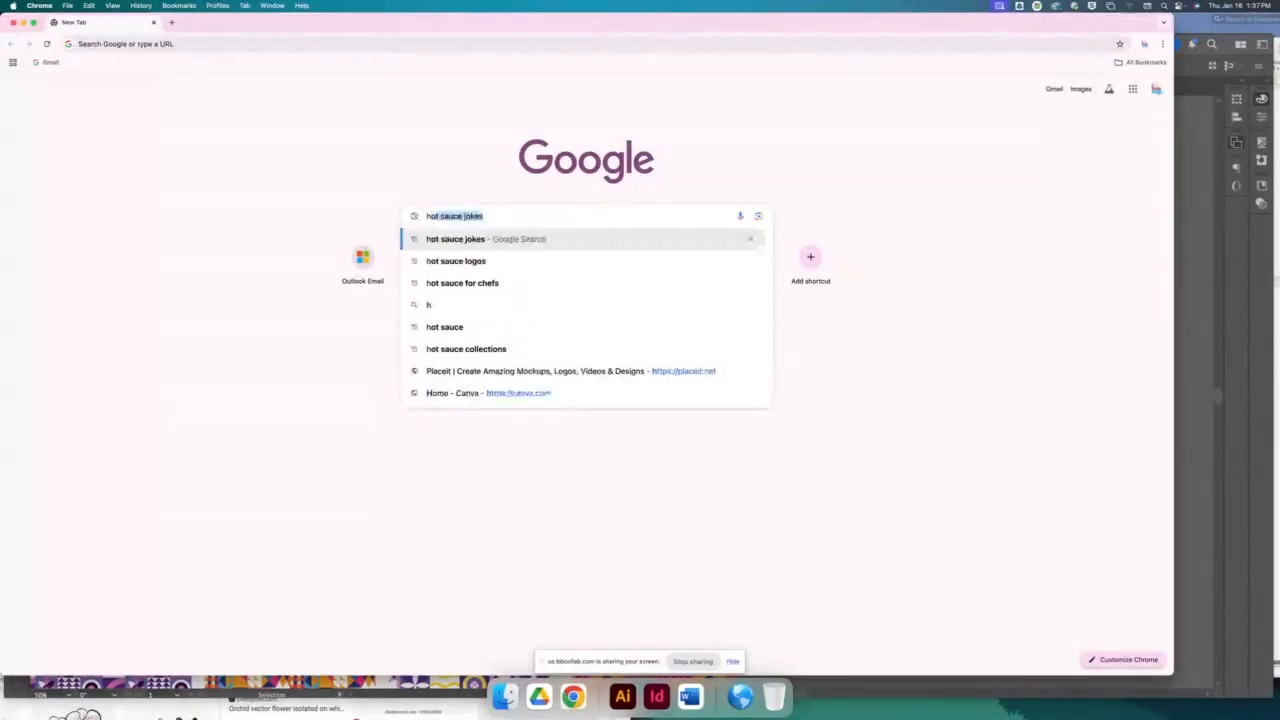
type("ate a s")
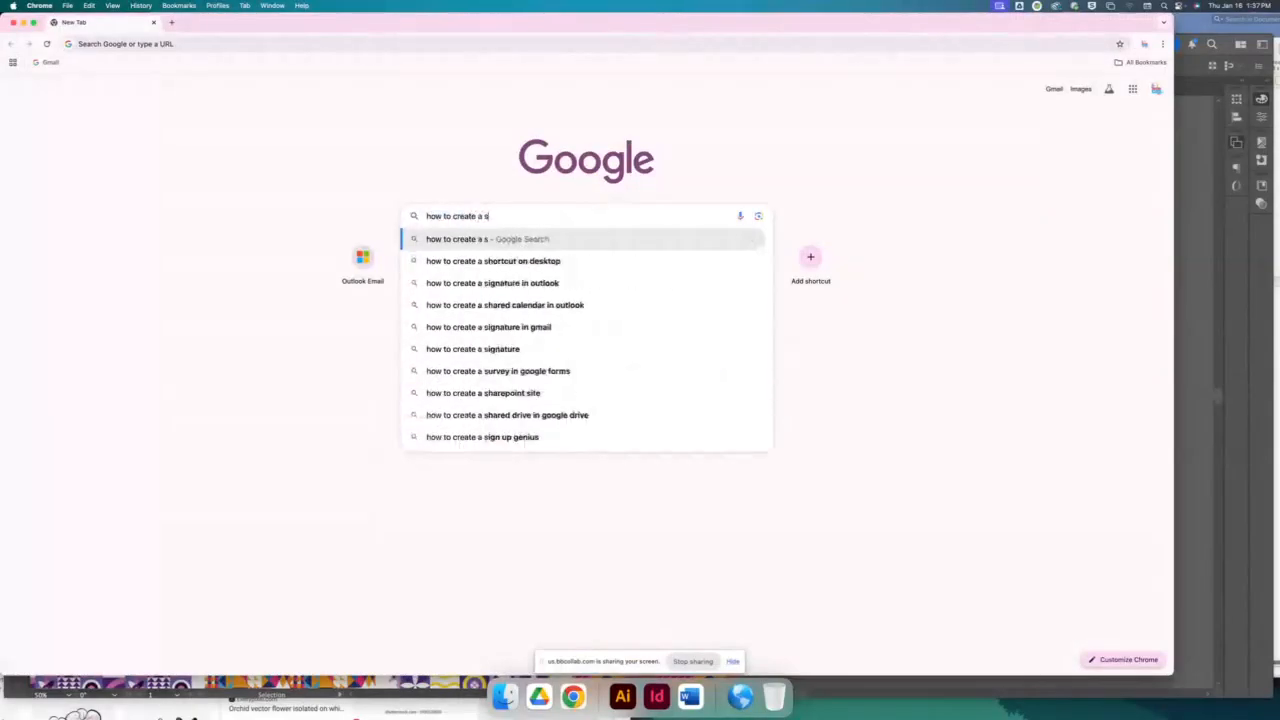
type("piral in illustrator")
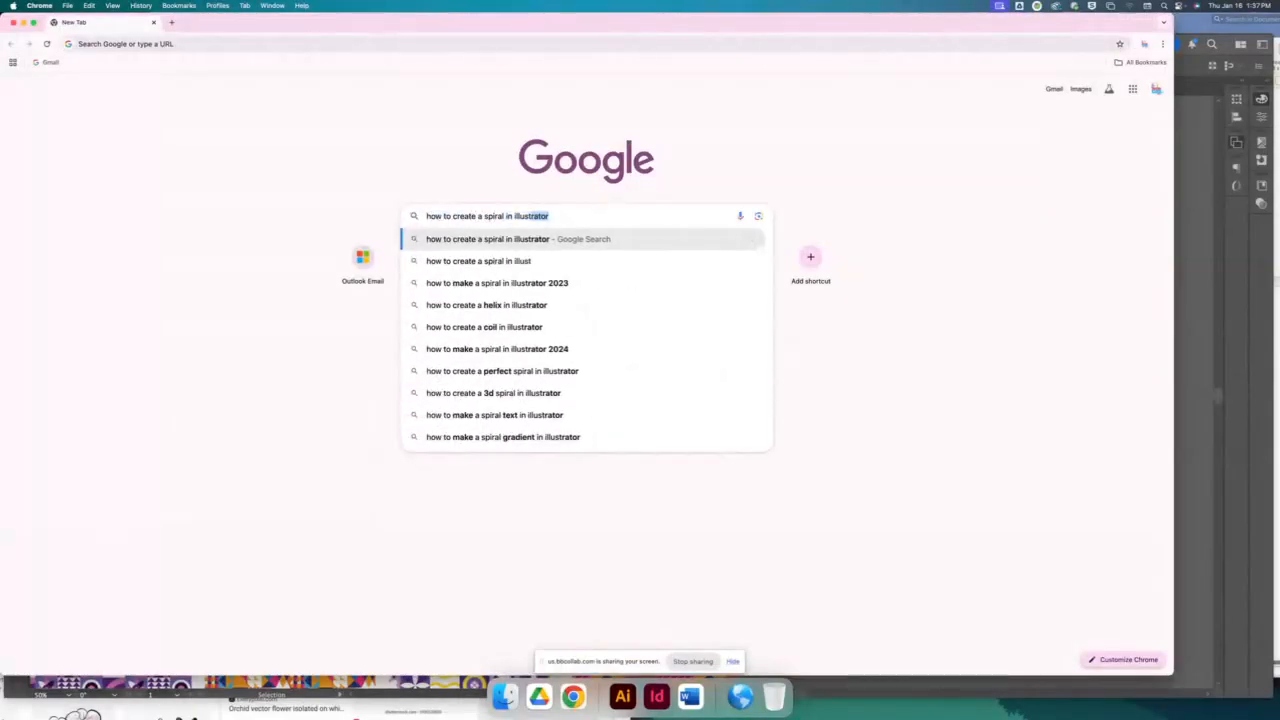
key("Return")
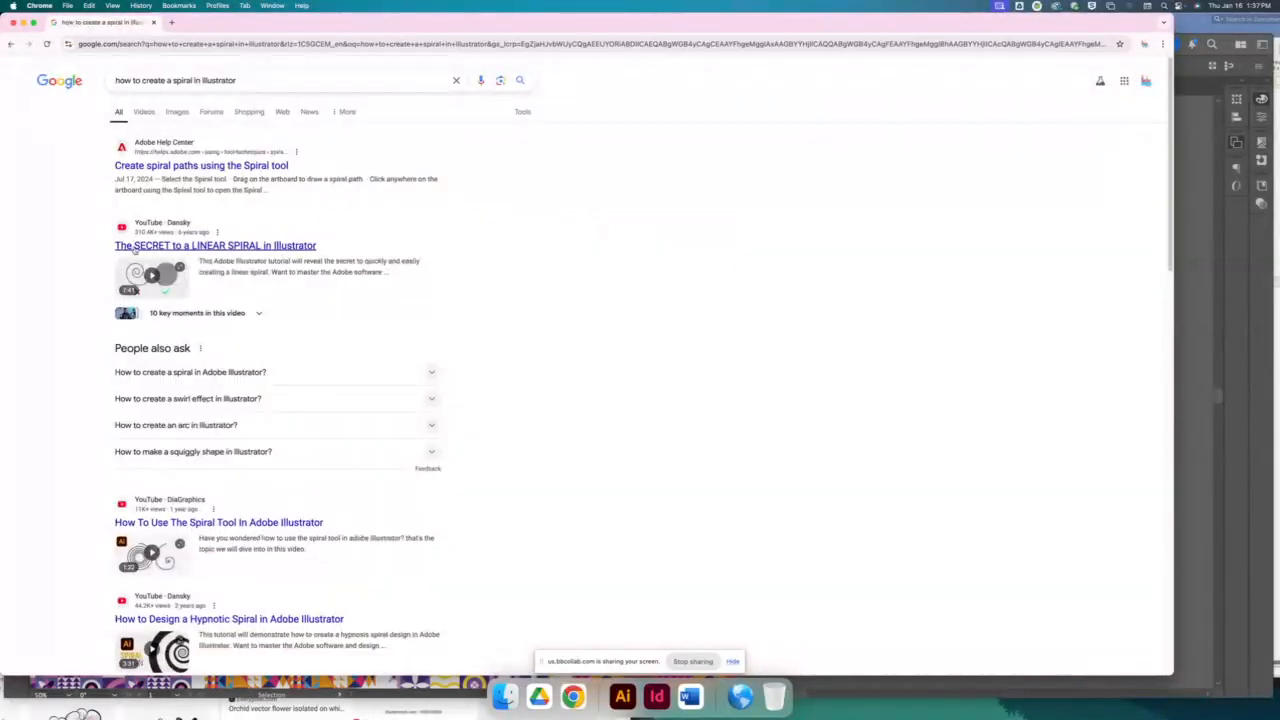
Play the YouTube tutorial "The SECRET to a LINEAR SPIRAL in Illustrator" and skip its opening ad
left_click(226, 248)
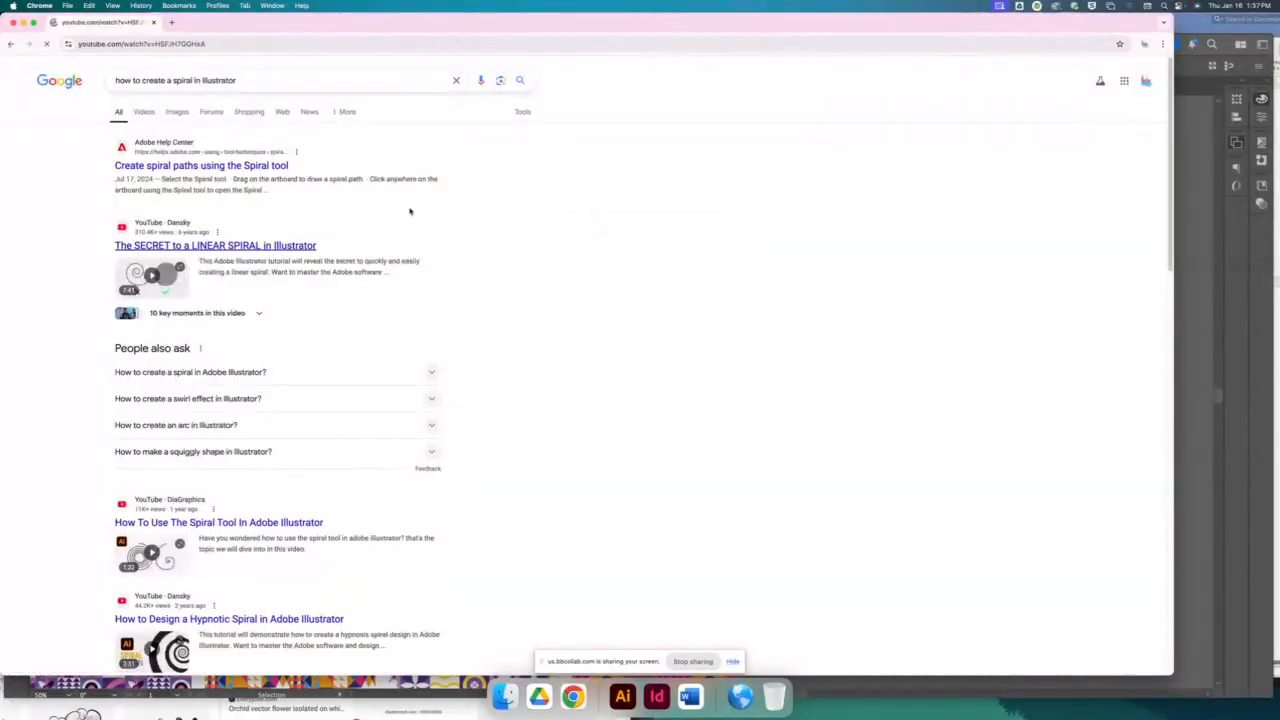
key("F11")
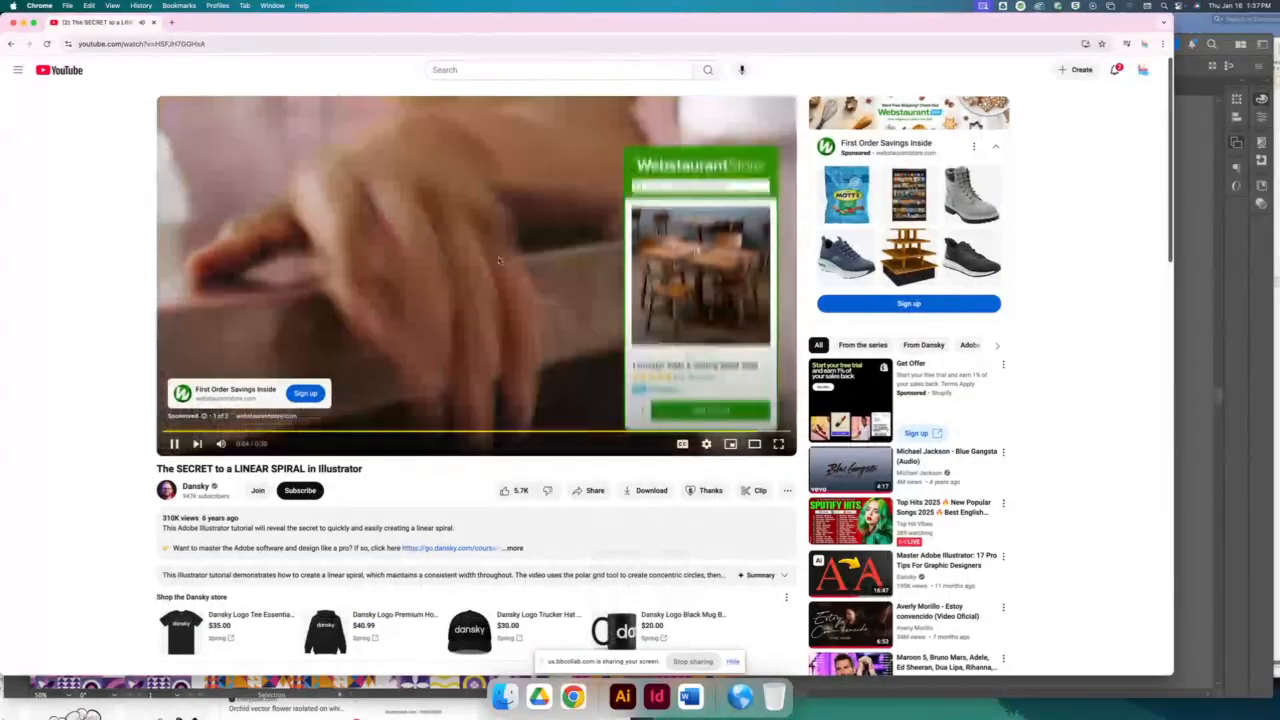
left_click(762, 400)
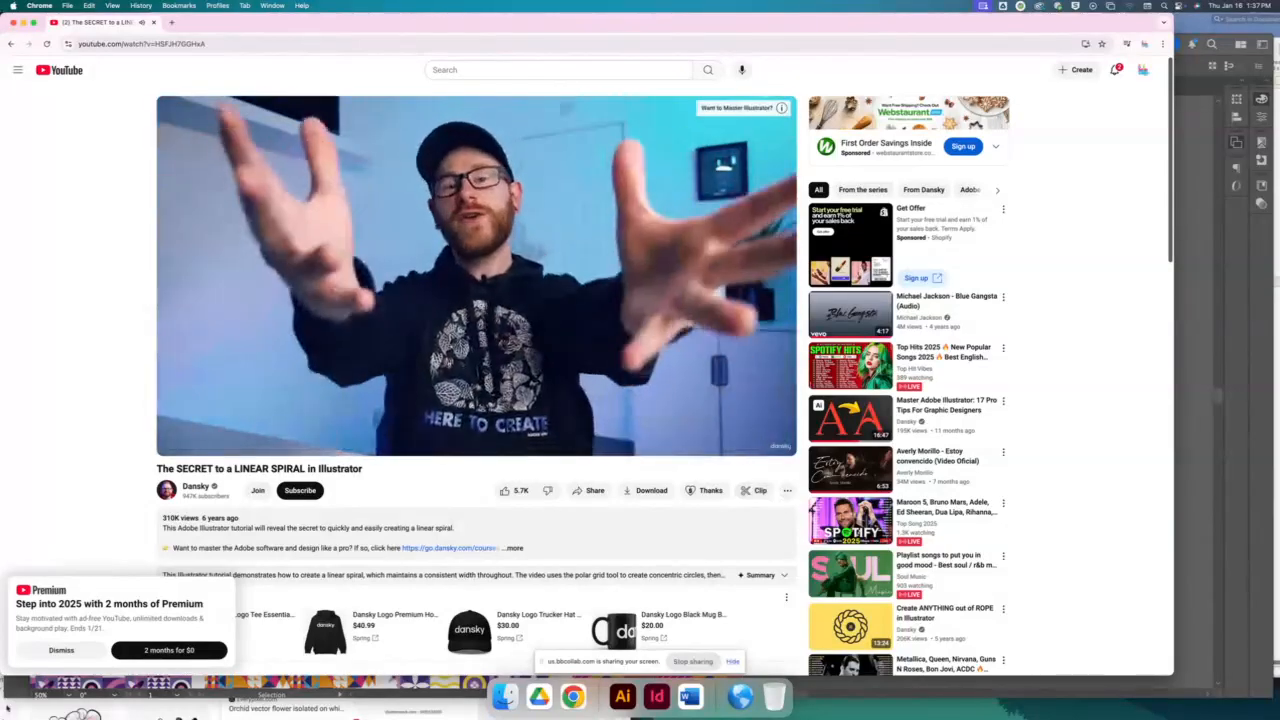
Resize and move the windows so Illustrator and the YouTube spiral tutorial sit side by side
left_click_drag(6, 14, 840, 15)
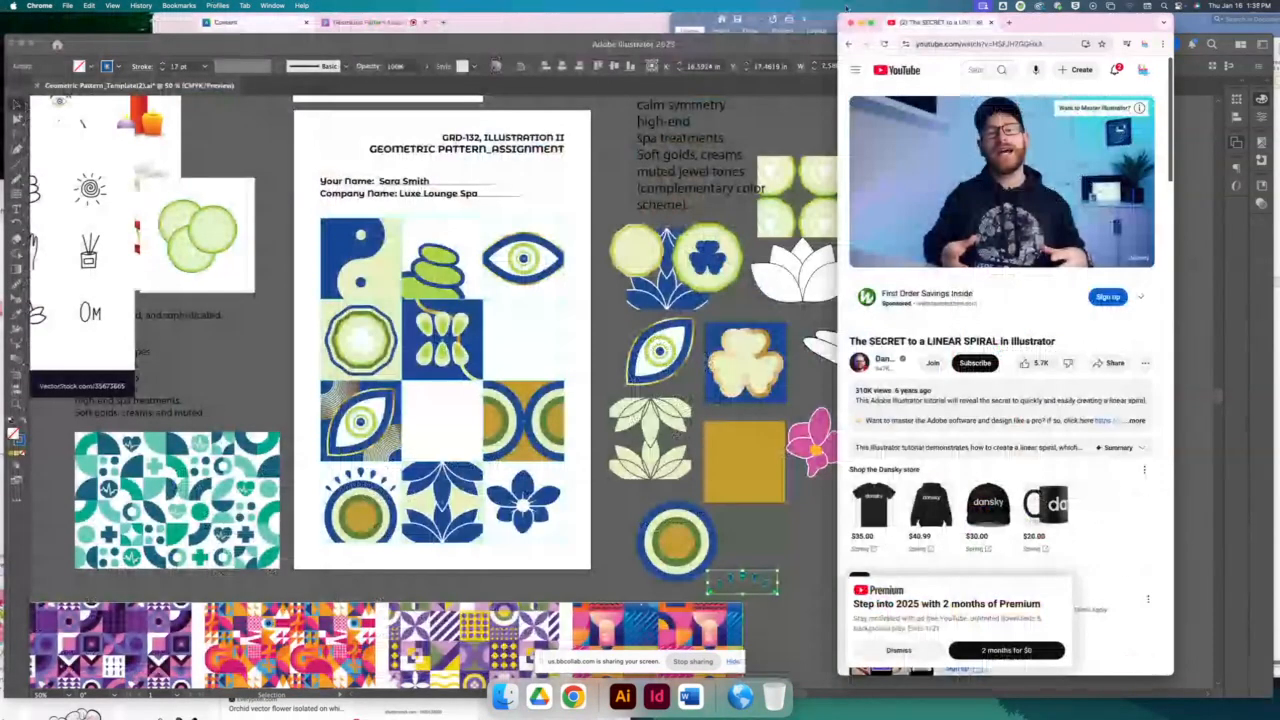
key("super+Tab")
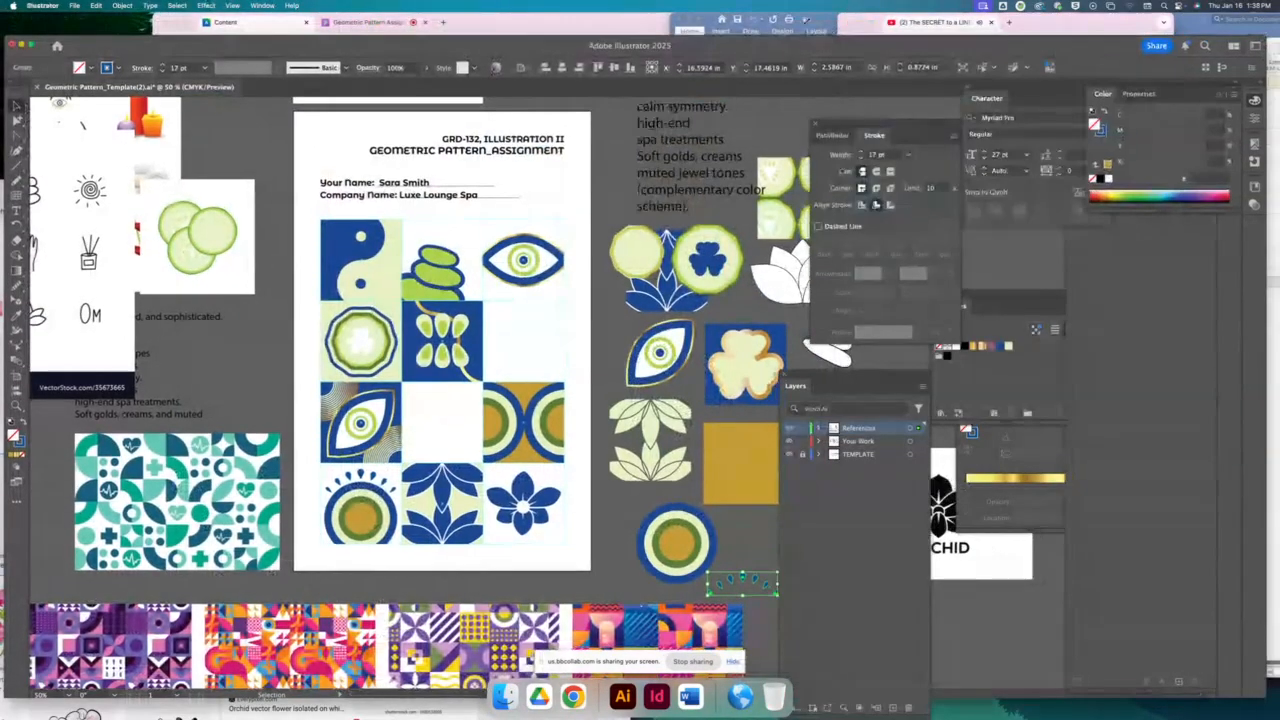
left_click_drag(1272, 38, 837, 15)
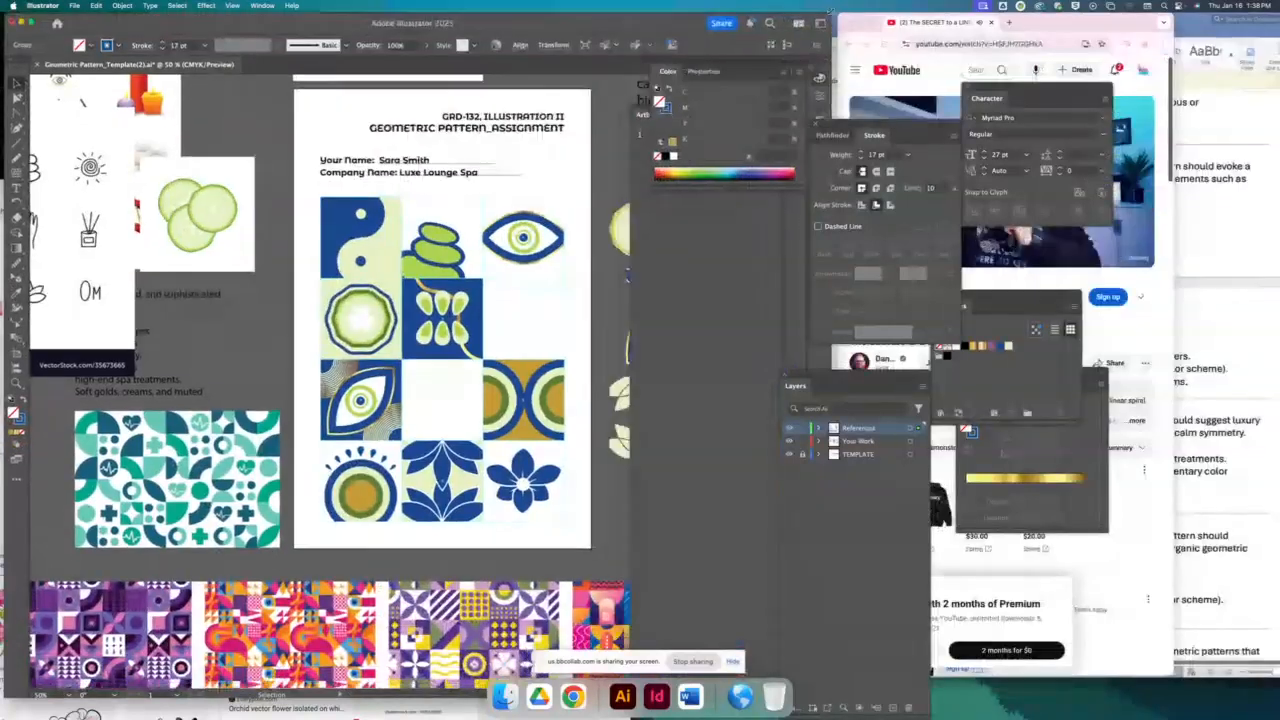
left_click(1219, 92)
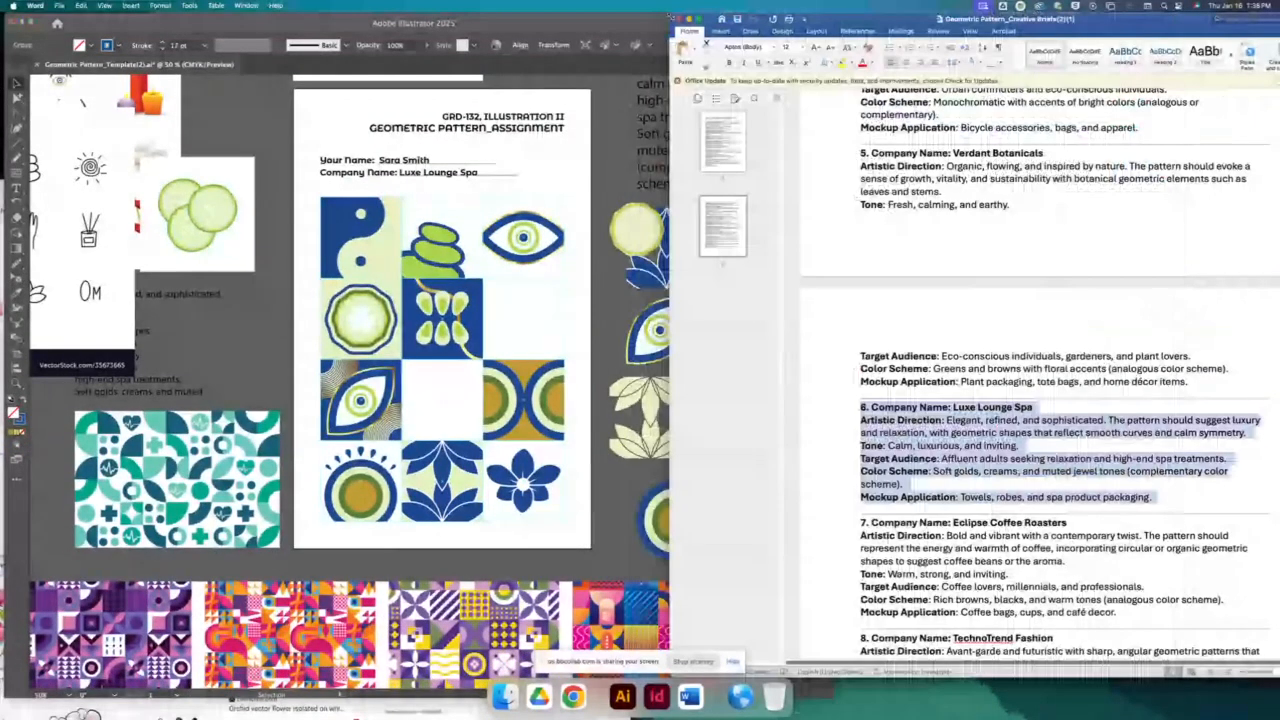
left_click(672, 18)
left_click_drag(1080, 22, 1186, 22)
left_click_drag(939, 676, 846, 690)
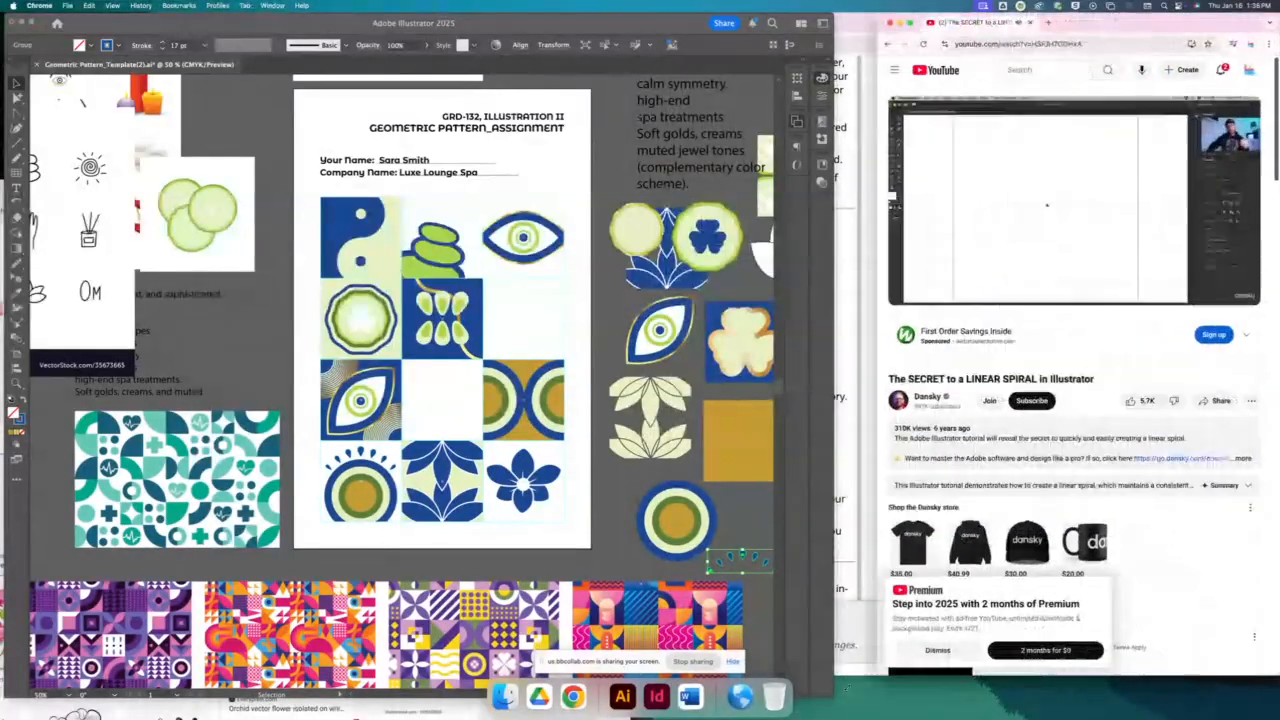
Return to Illustrator and clear away the floating Character, Stroke and Color panels
left_click(654, 229)
left_click_drag(628, 270, 261, 318)
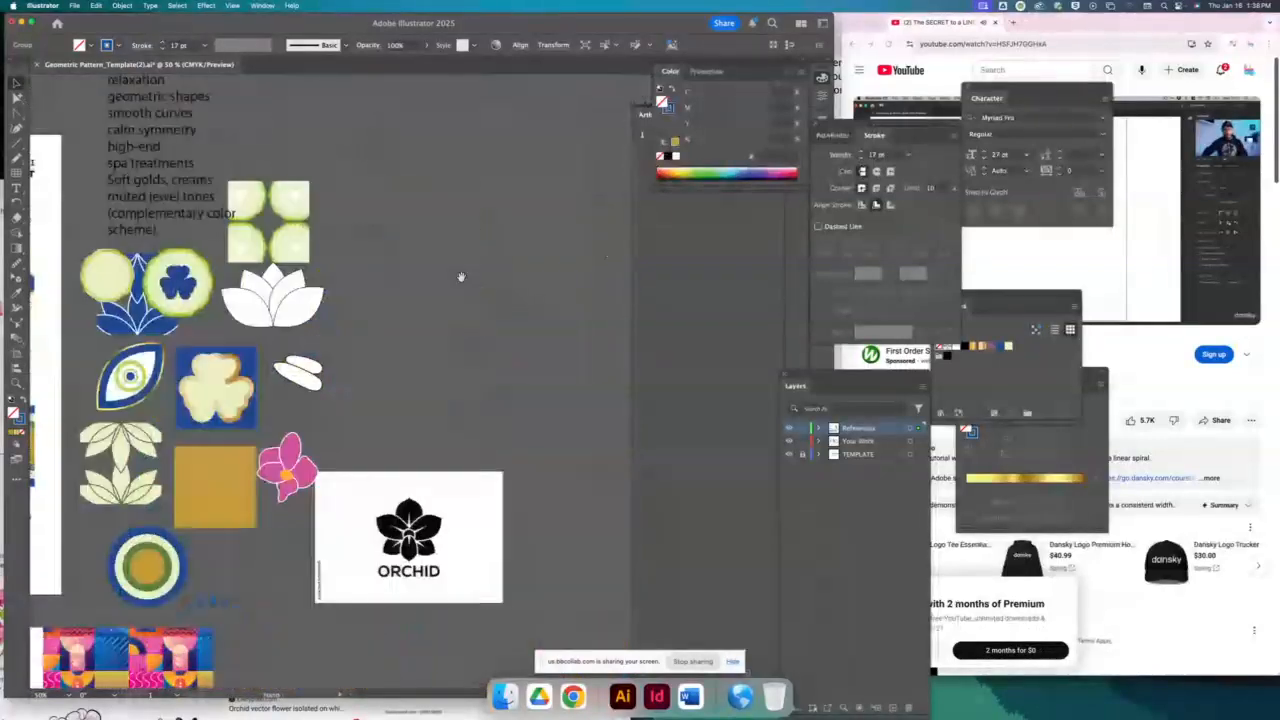
left_click(968, 89)
left_click(815, 124)
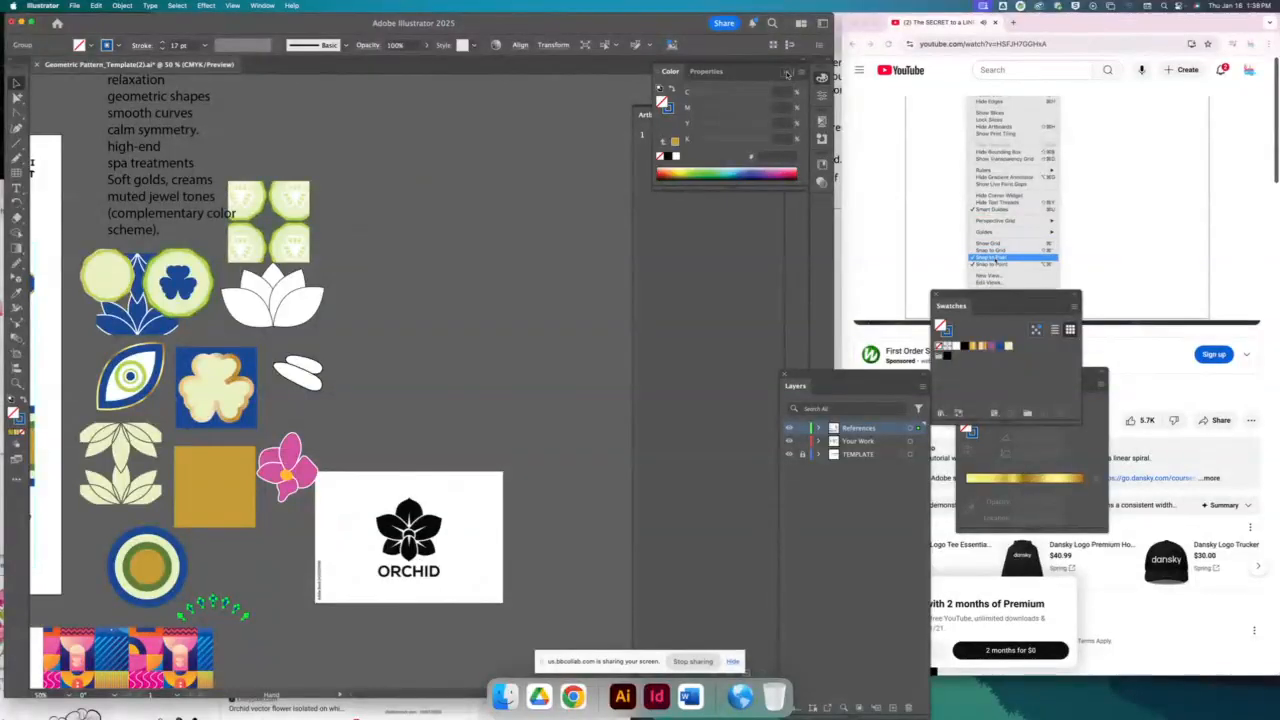
left_click(786, 71)
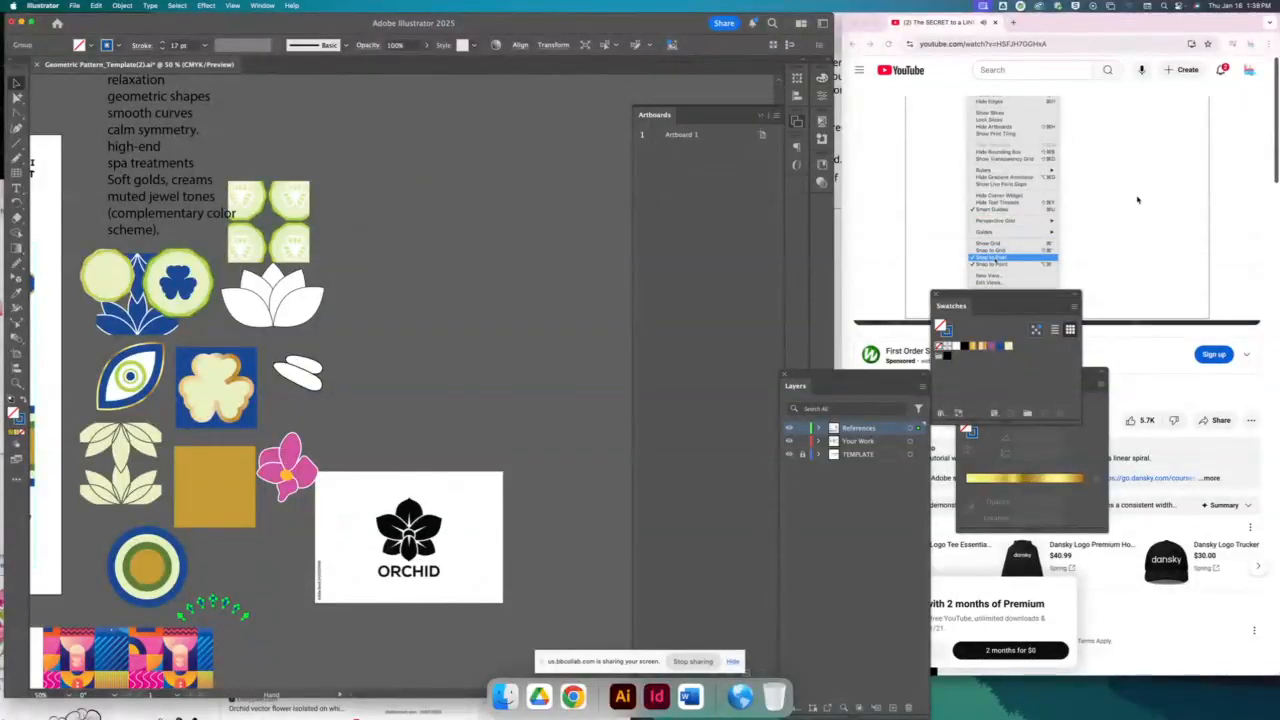
Pause the spiral tutorial and switch on Snap to Point in Illustrator
left_click(1131, 204)
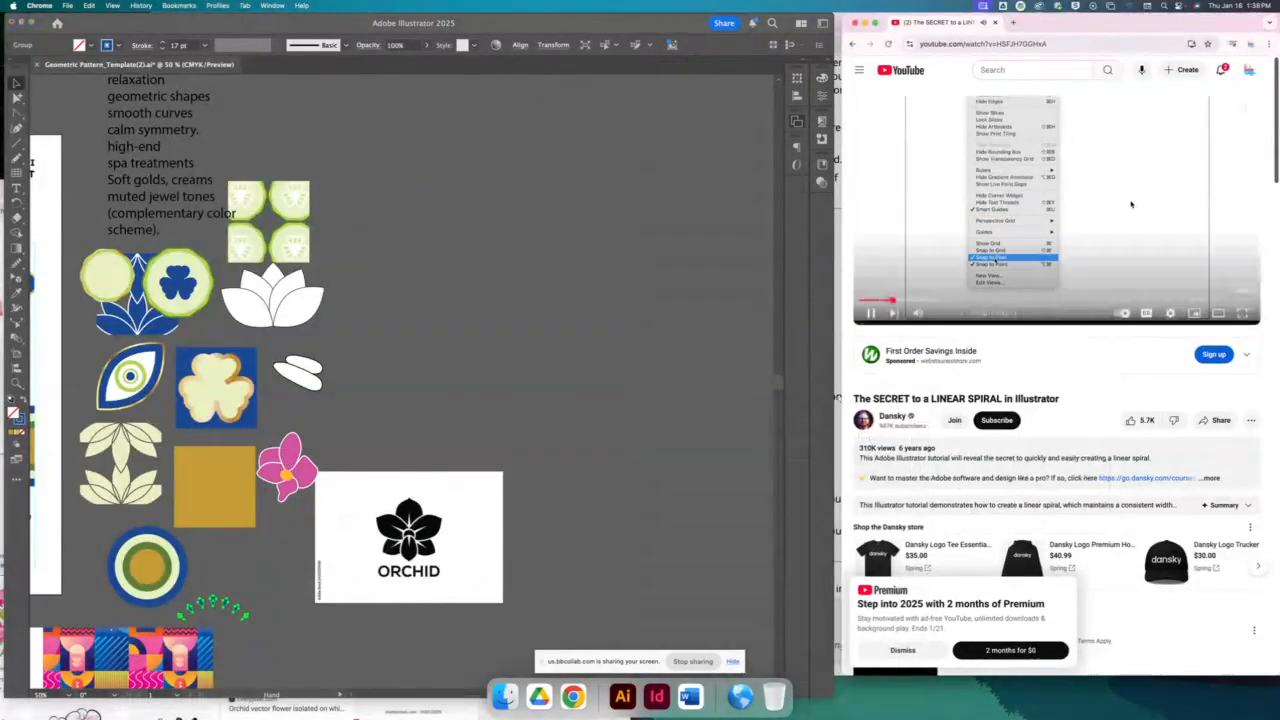
left_click(1131, 204)
left_click(311, 124)
left_click(231, 6)
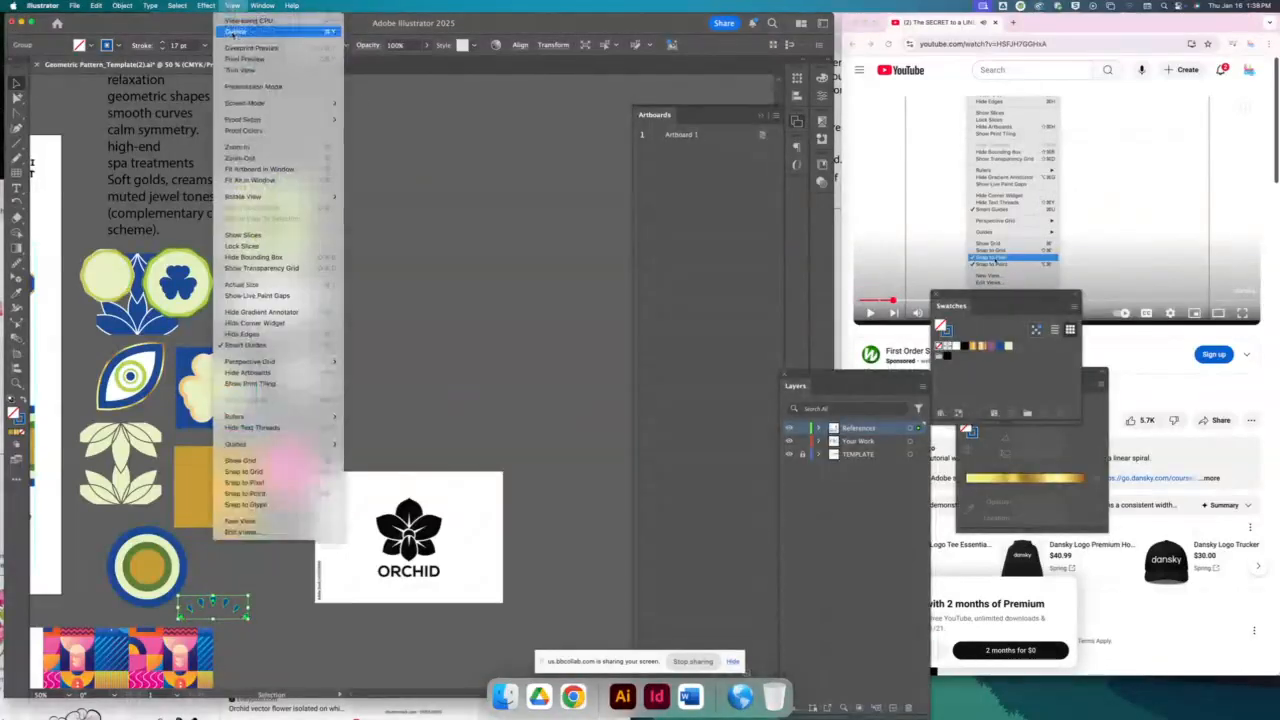
left_click(269, 494)
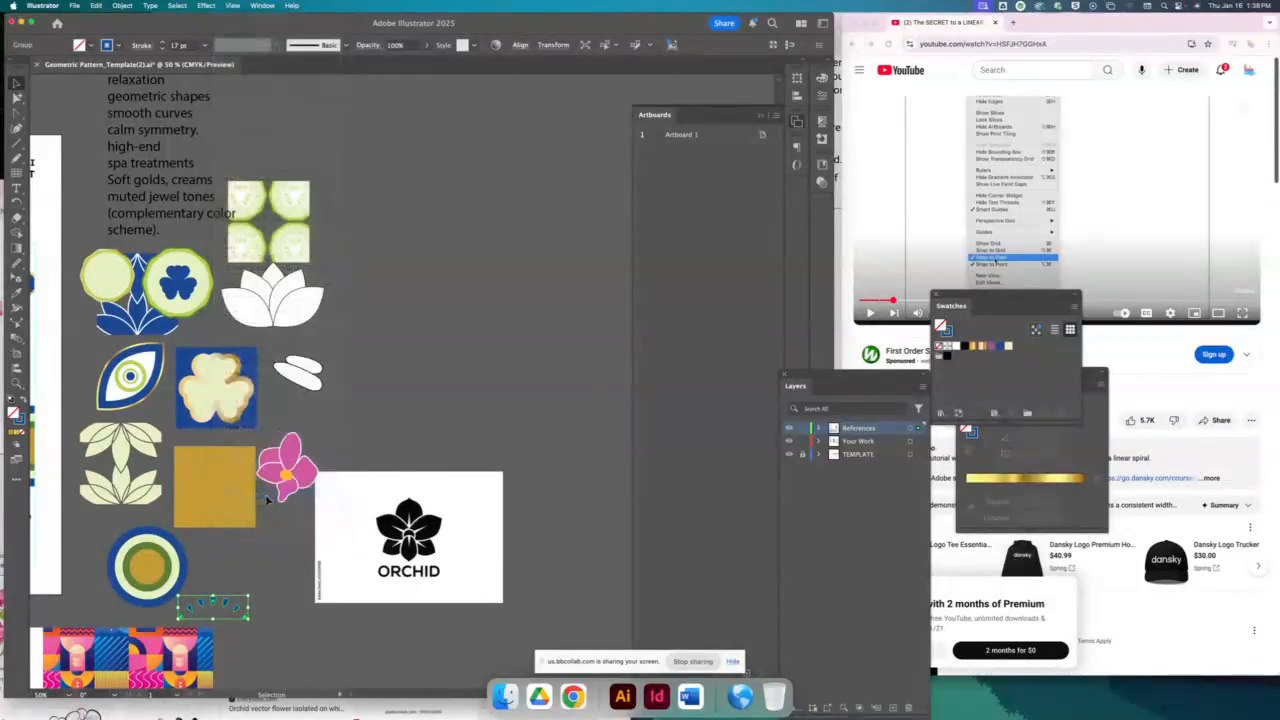
Deselect the droplet arc, then resume the linear spiral tutorial with the volume raised
left_click(514, 300)
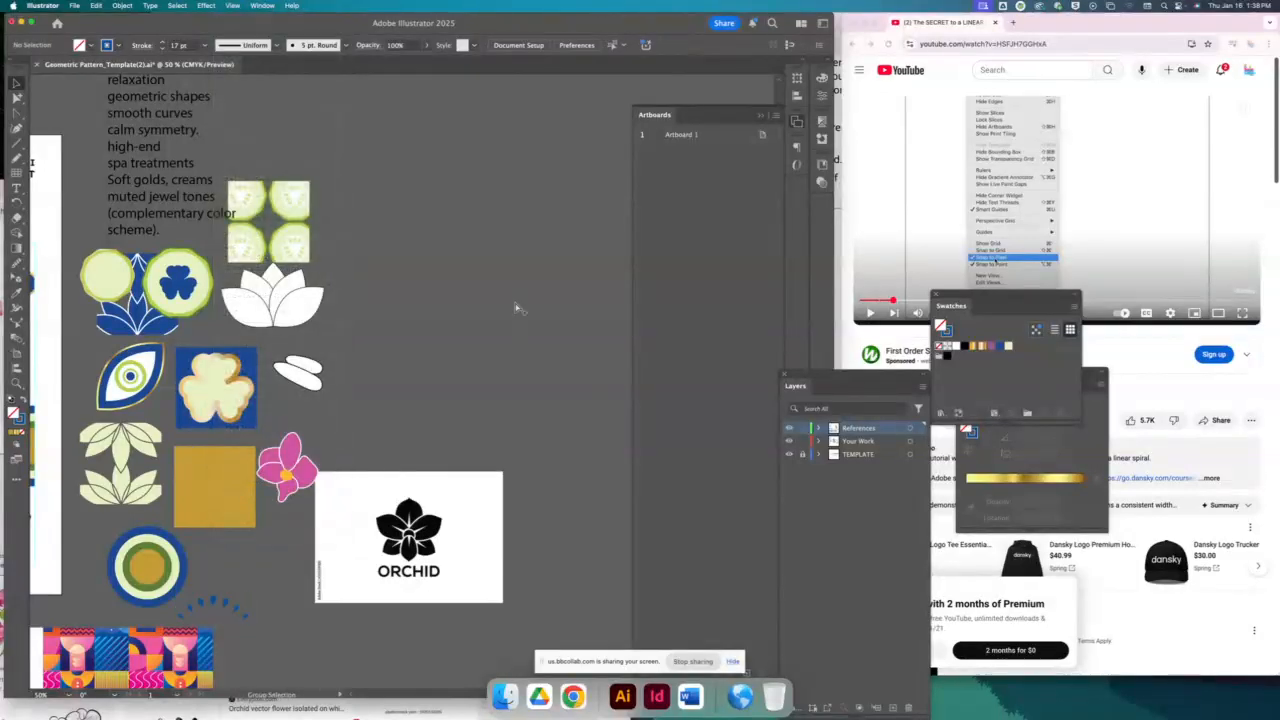
key("super+equal")
key("super+equal")
key("super+equal")
key("super+equal")
left_click(1040, 222)
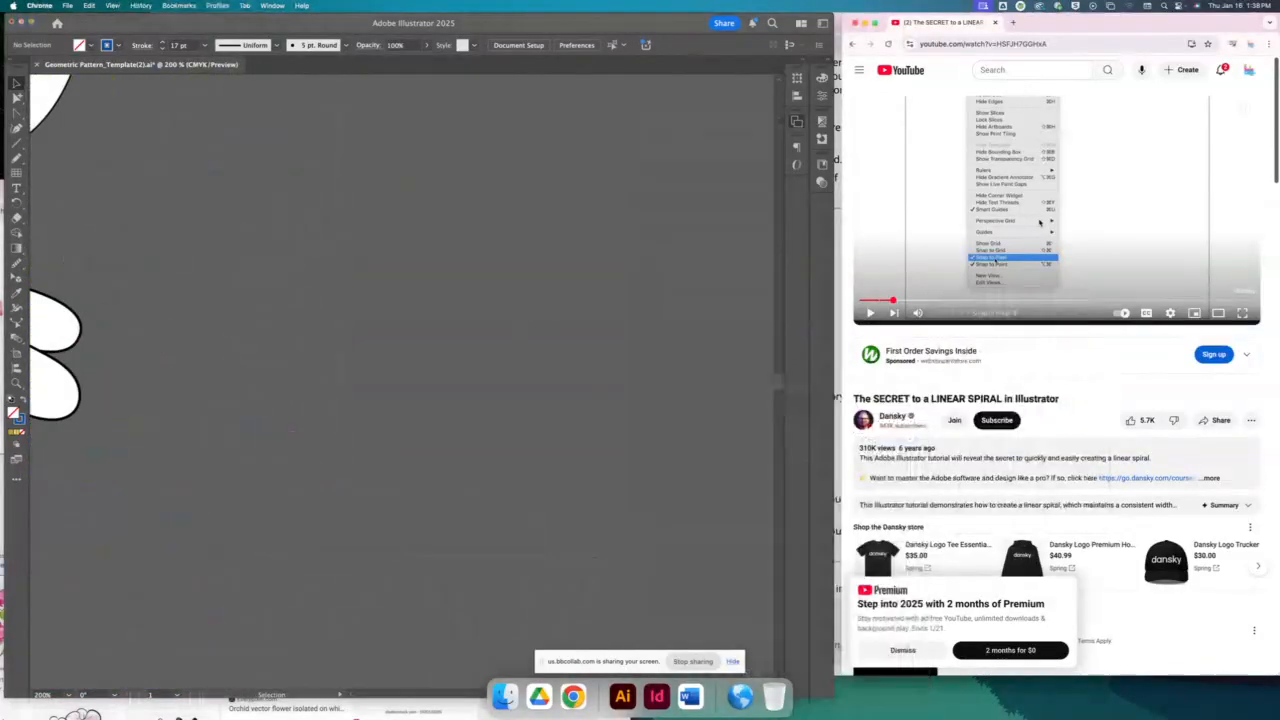
left_click(1044, 224)
key("XF86AudioRaiseVolume")
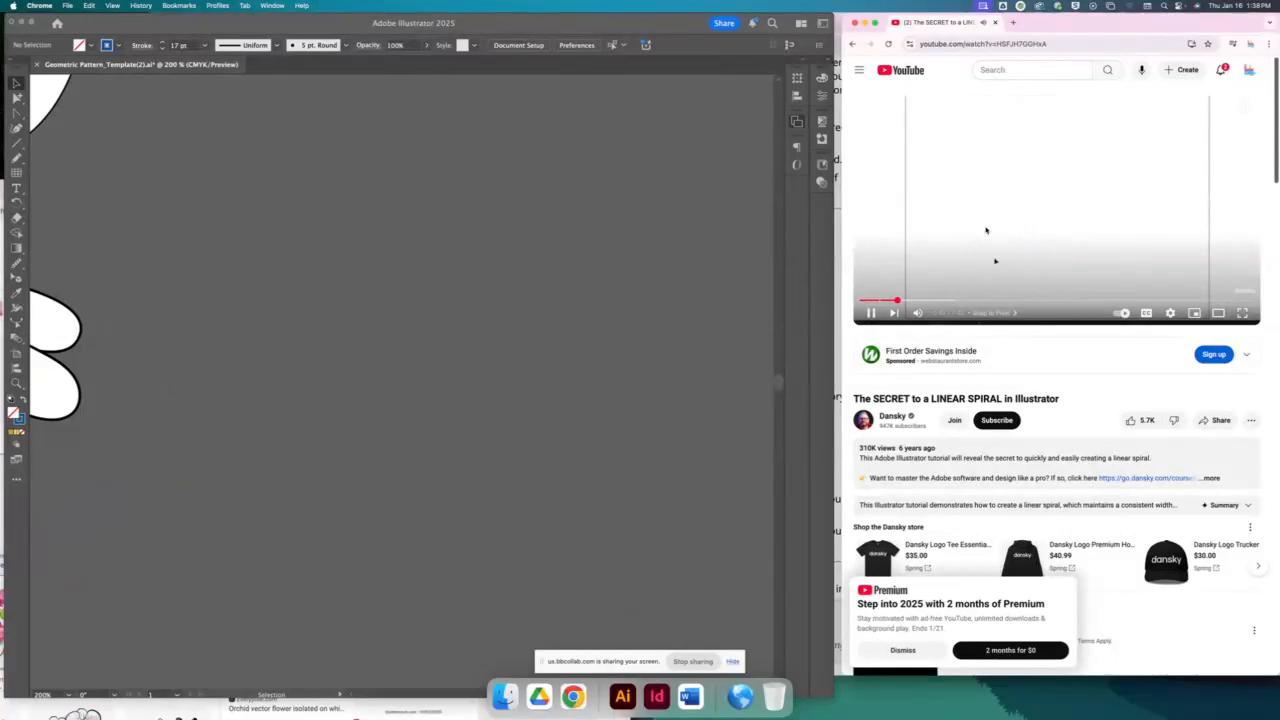
key("XF86AudioRaiseVolume")
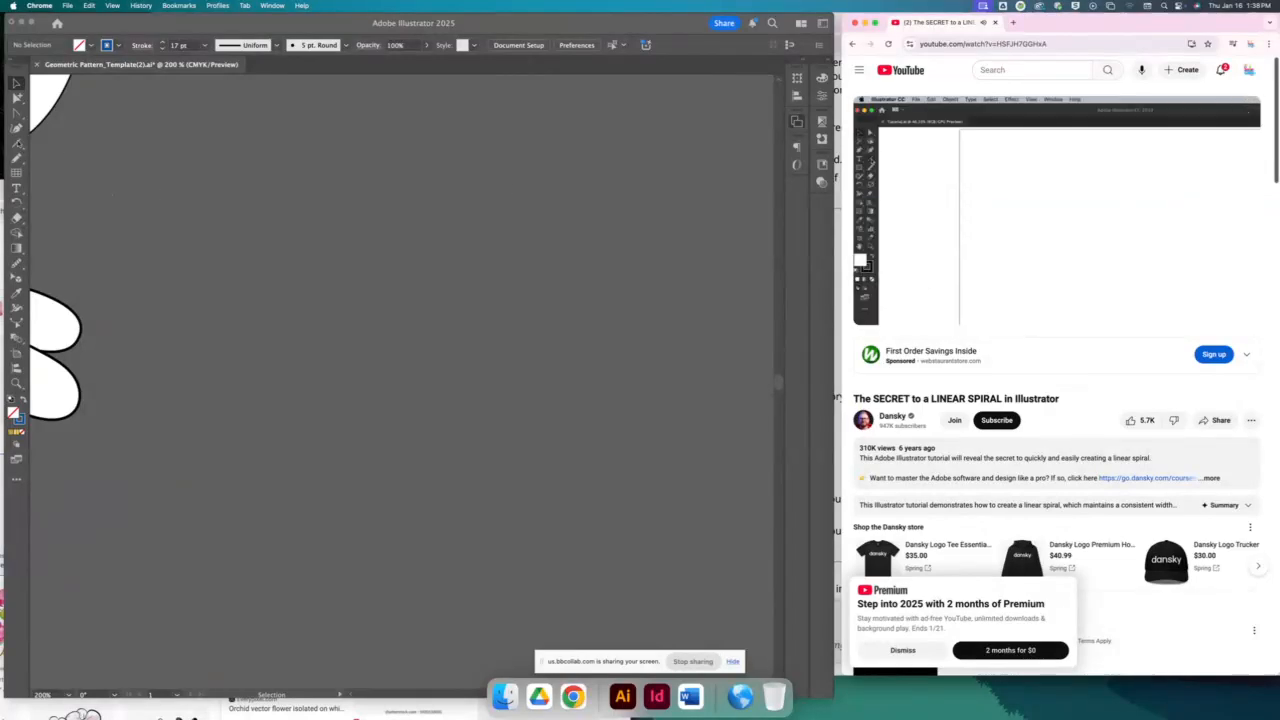
Look through the line, eraser and smooth tool groups for the Spiral tool and pause the tutorial
left_click(551, 171)
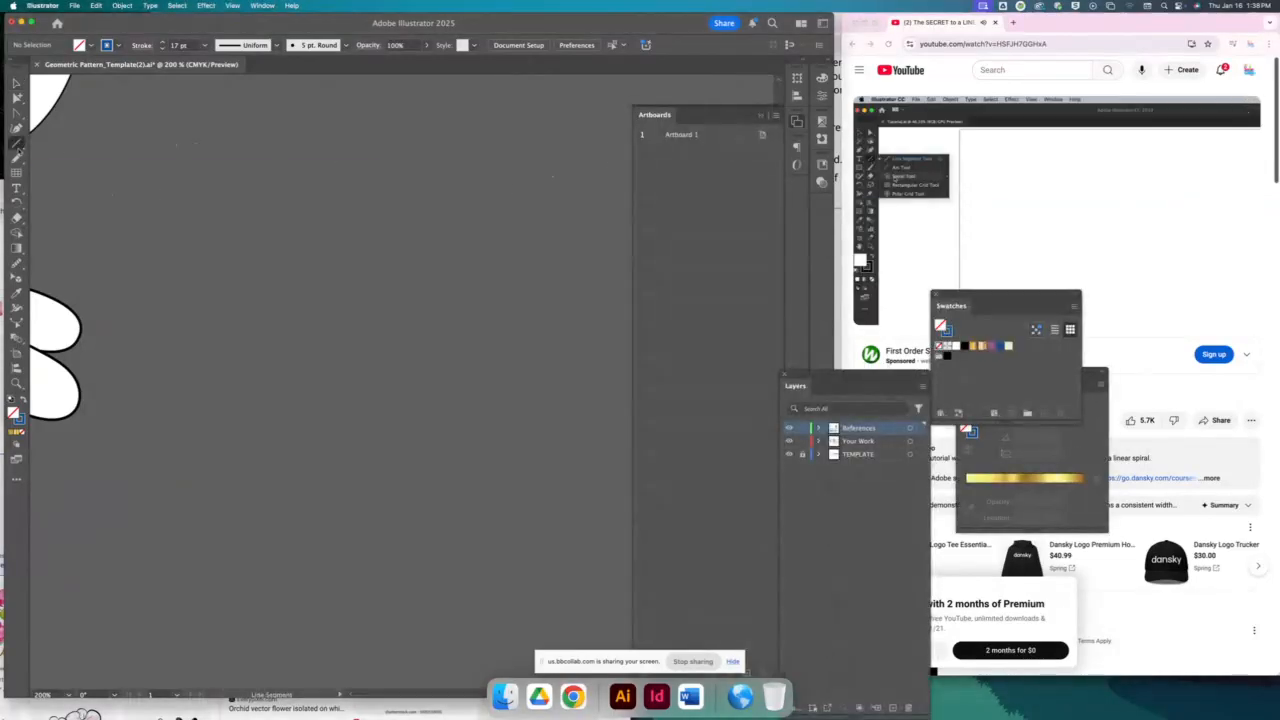
left_click(17, 145)
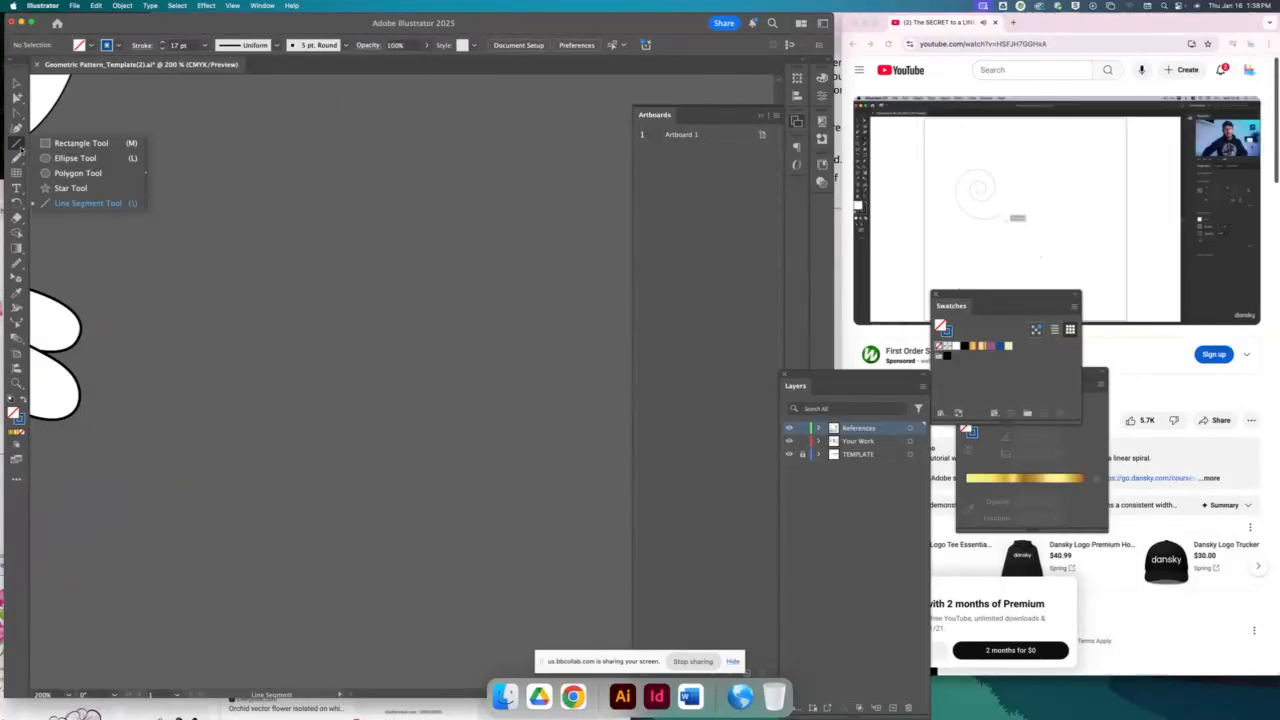
left_click(22, 222)
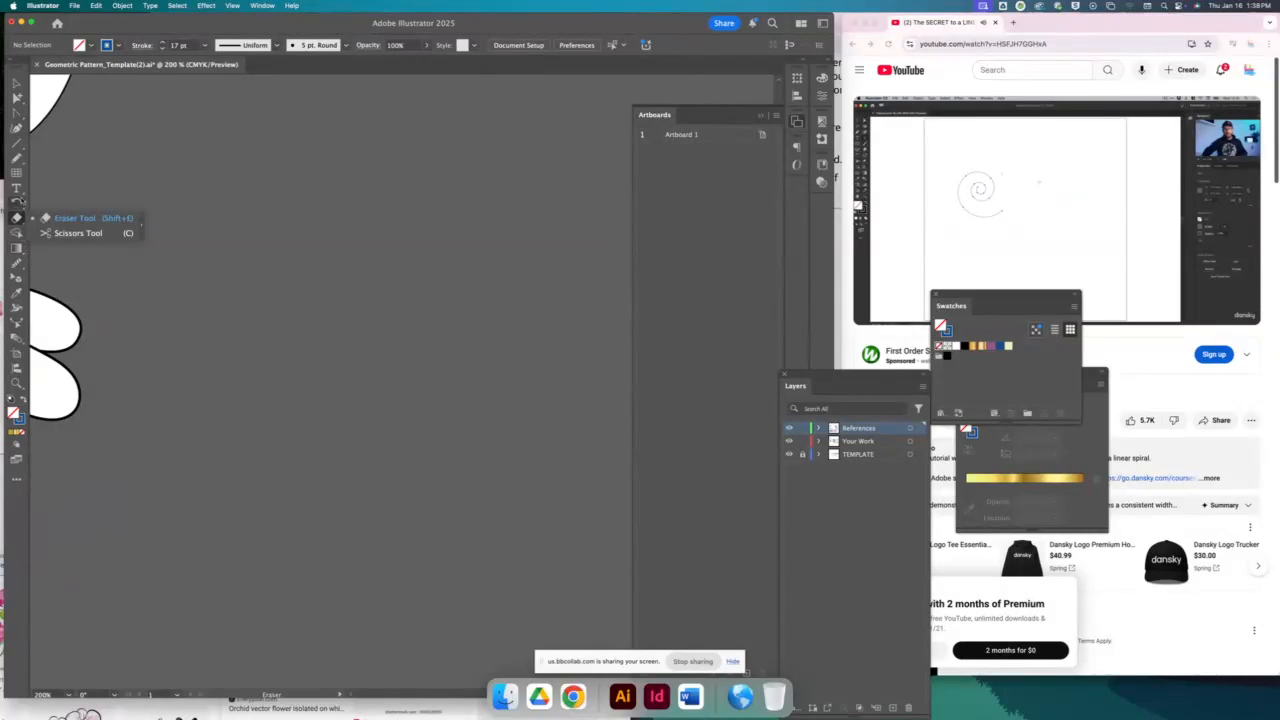
left_click(22, 265)
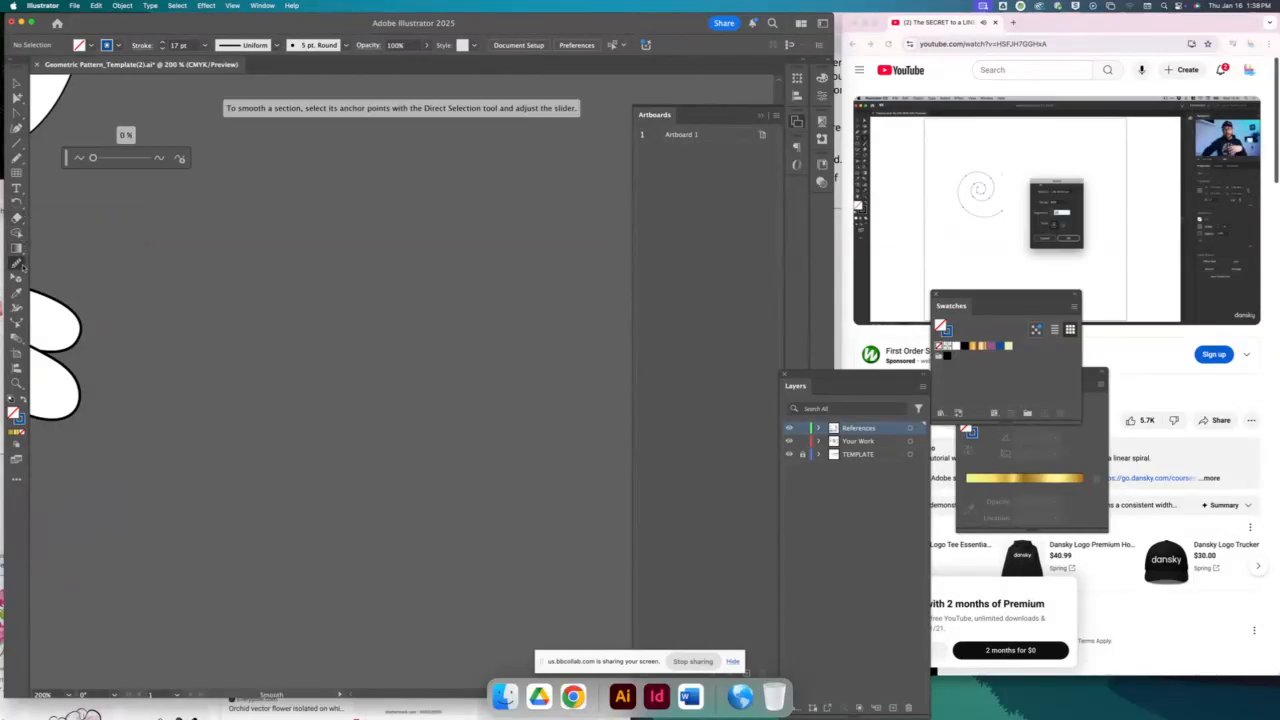
left_click(998, 213)
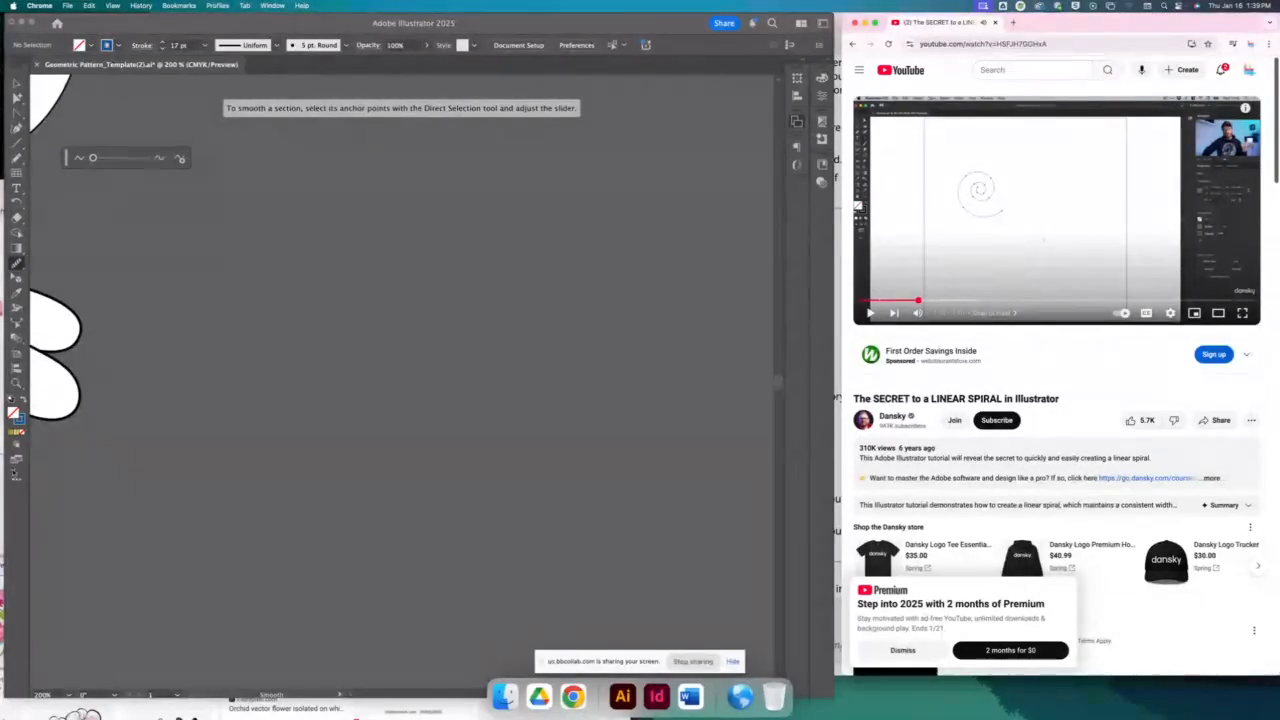
Minimize the orchid image search and Blackboard course windows that cover the Illustrator document
left_click(15, 478)
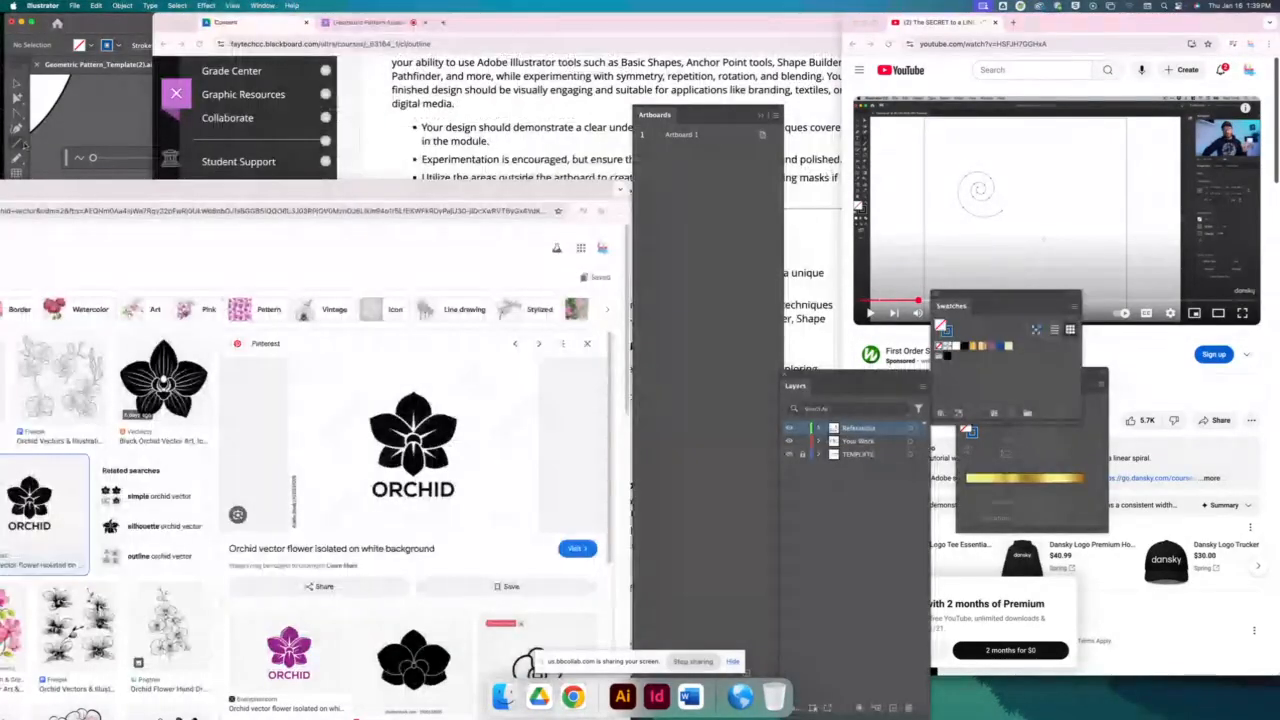
left_click(504, 182)
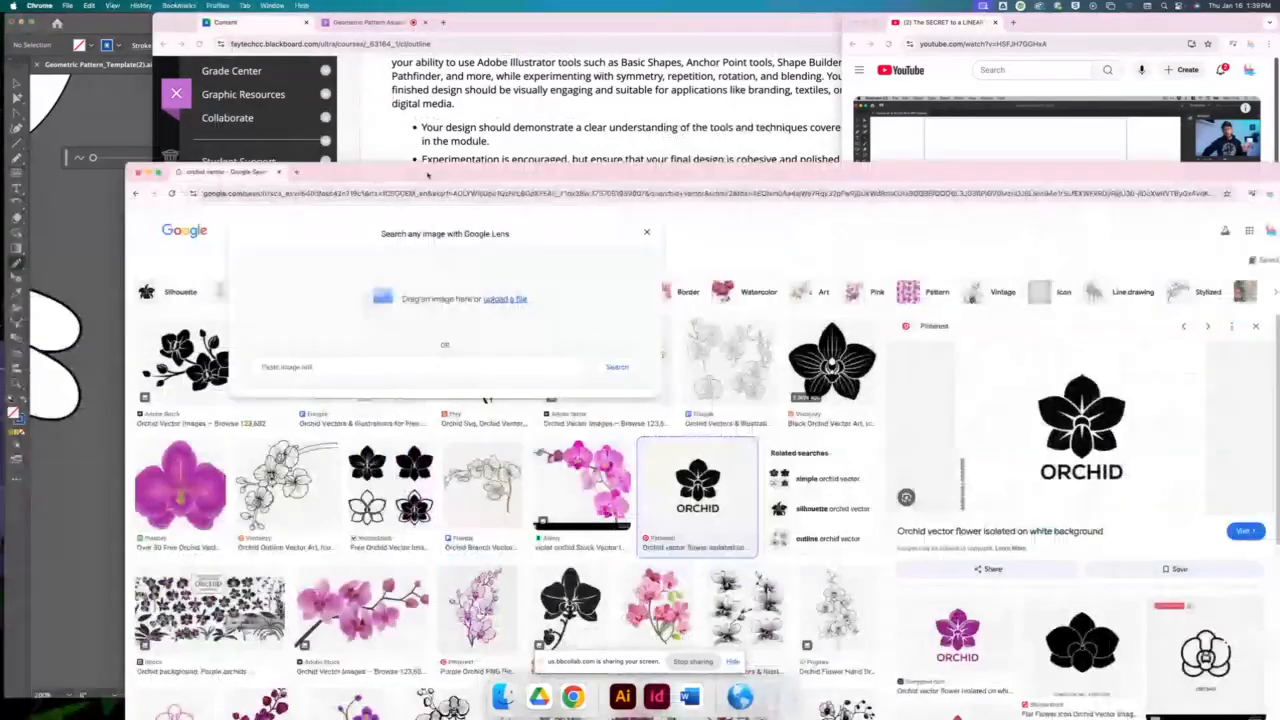
double_click(428, 175)
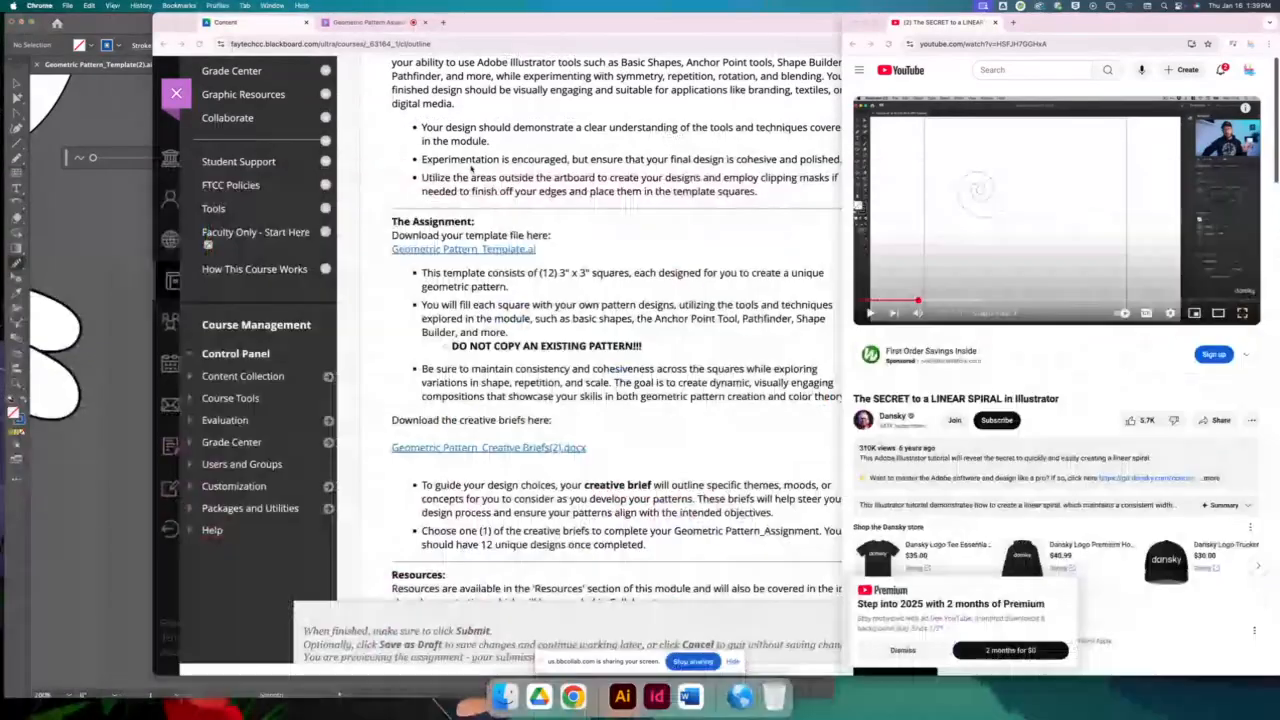
double_click(376, 22)
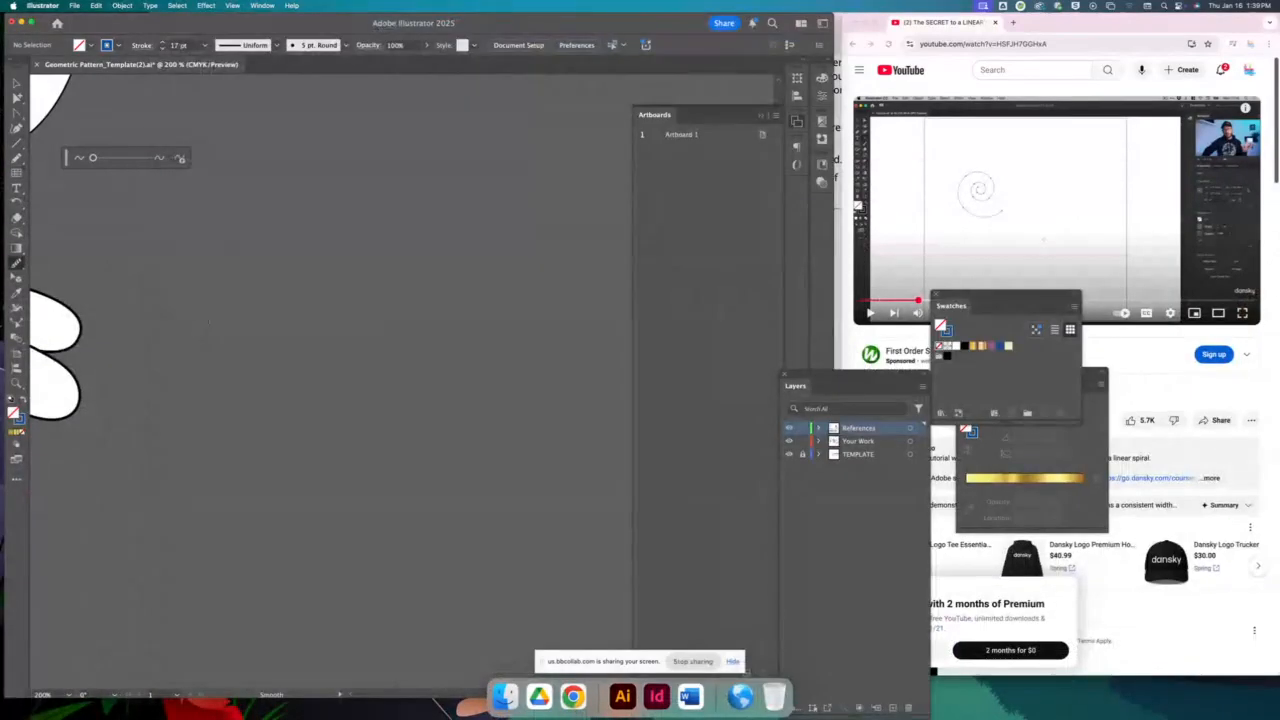
Find the Spiral tool in the complete tool list and make it the active tool in the toolbar
left_click(15, 482)
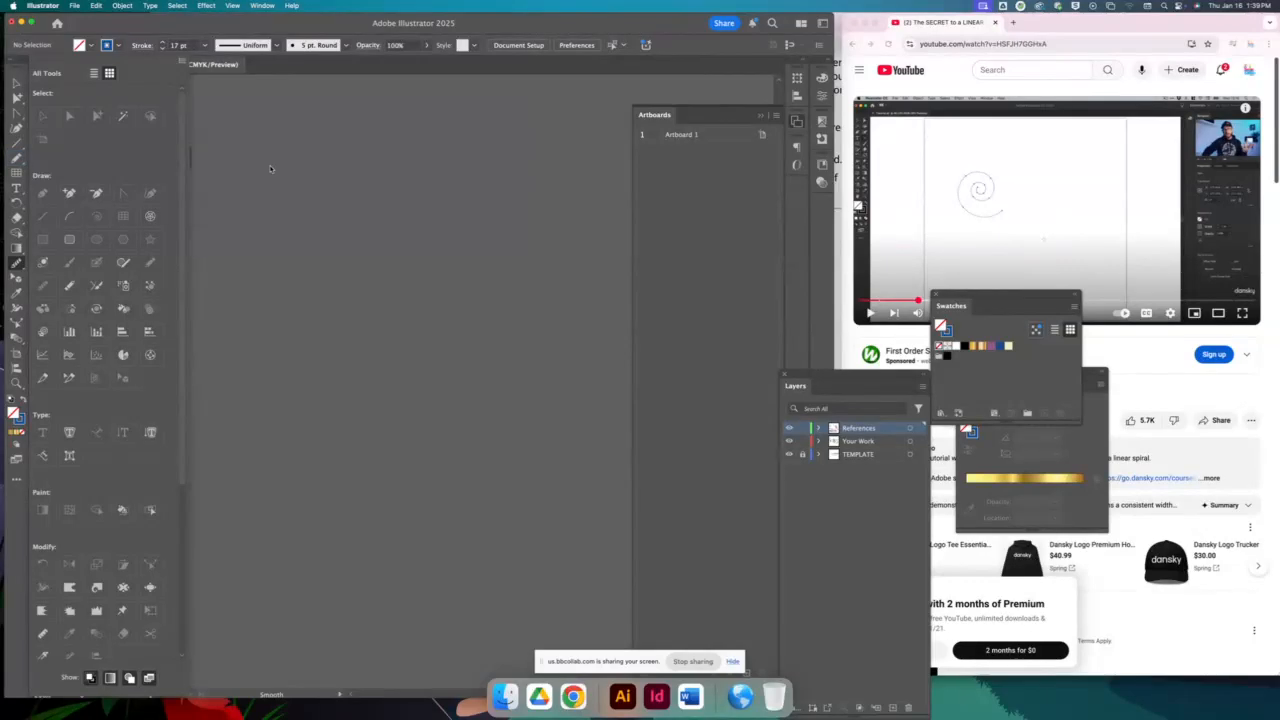
left_click(97, 218)
left_click_drag(22, 163, 40, 200)
Resume the tutorial, draw a blue spiral on the empty canvas and set its stroke weight to 3 pt
left_click(1083, 234)
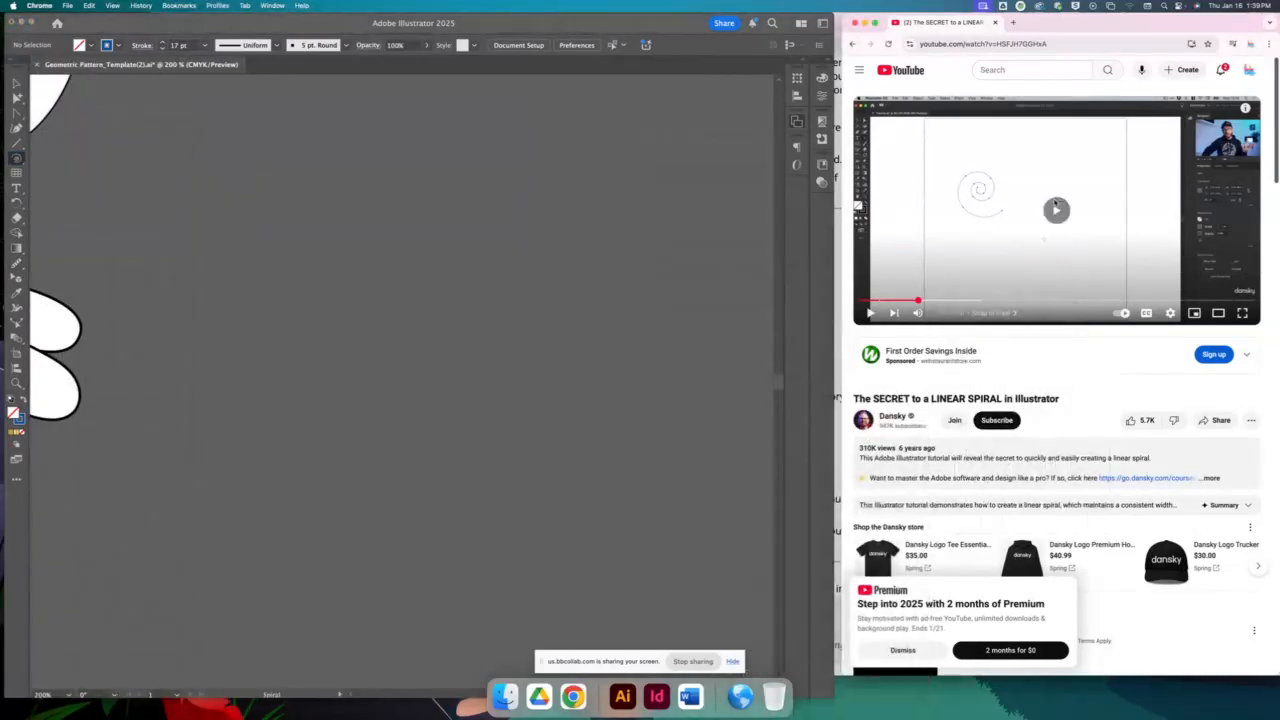
left_click(272, 220)
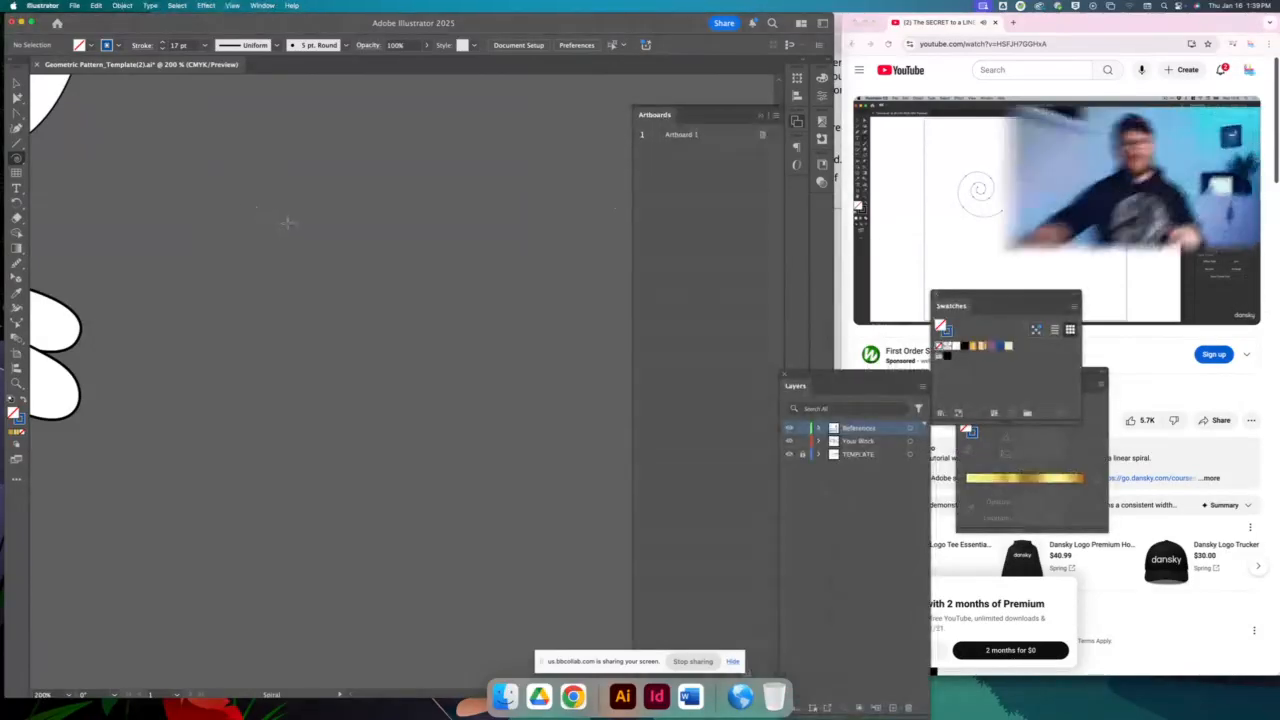
left_click_drag(276, 222, 366, 292)
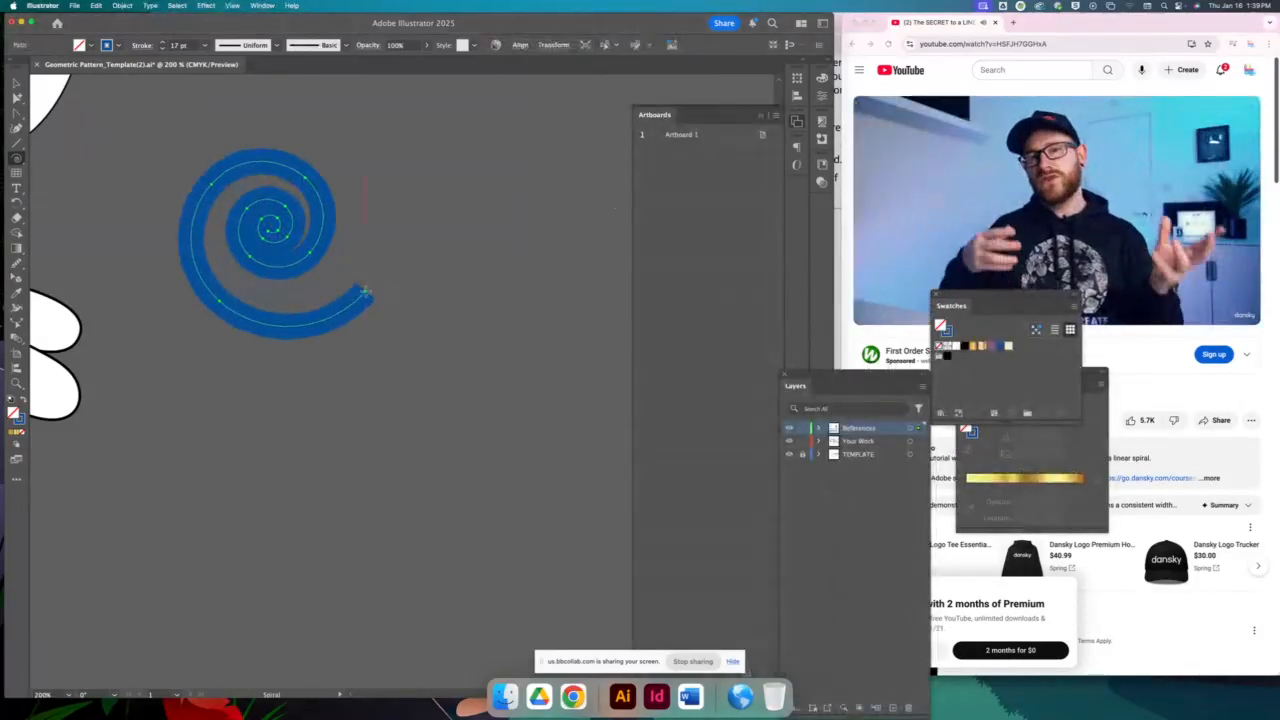
left_click(161, 49)
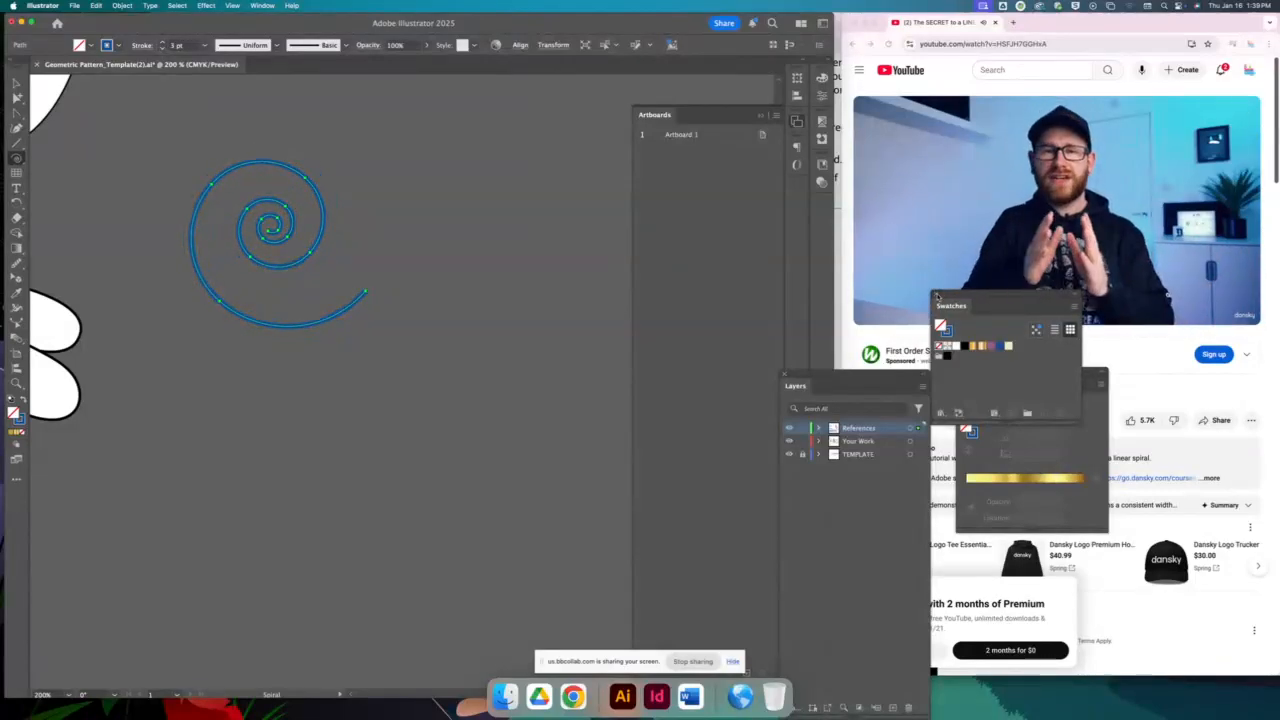
Clear the Swatches, Gradient, Layers and Artboards panels away from the canvas and tutorial, and raise the volume
left_click(936, 294)
left_click(961, 372)
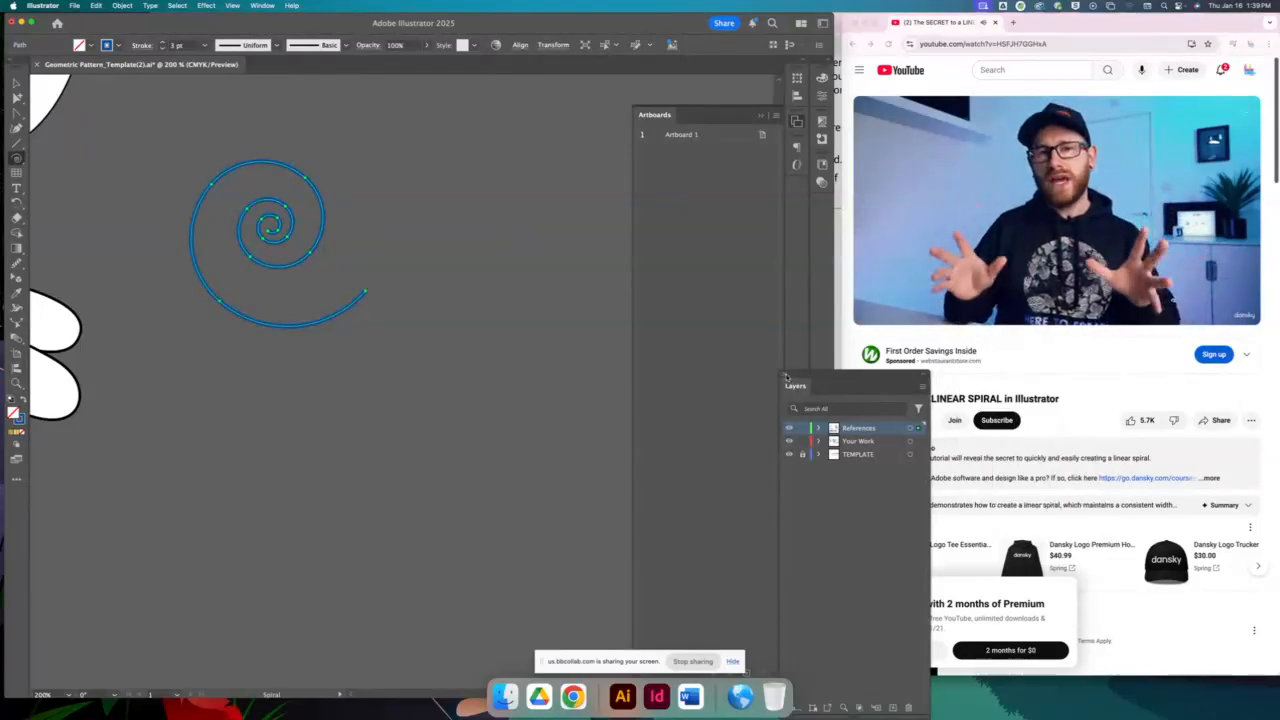
left_click(785, 374)
left_click(760, 117)
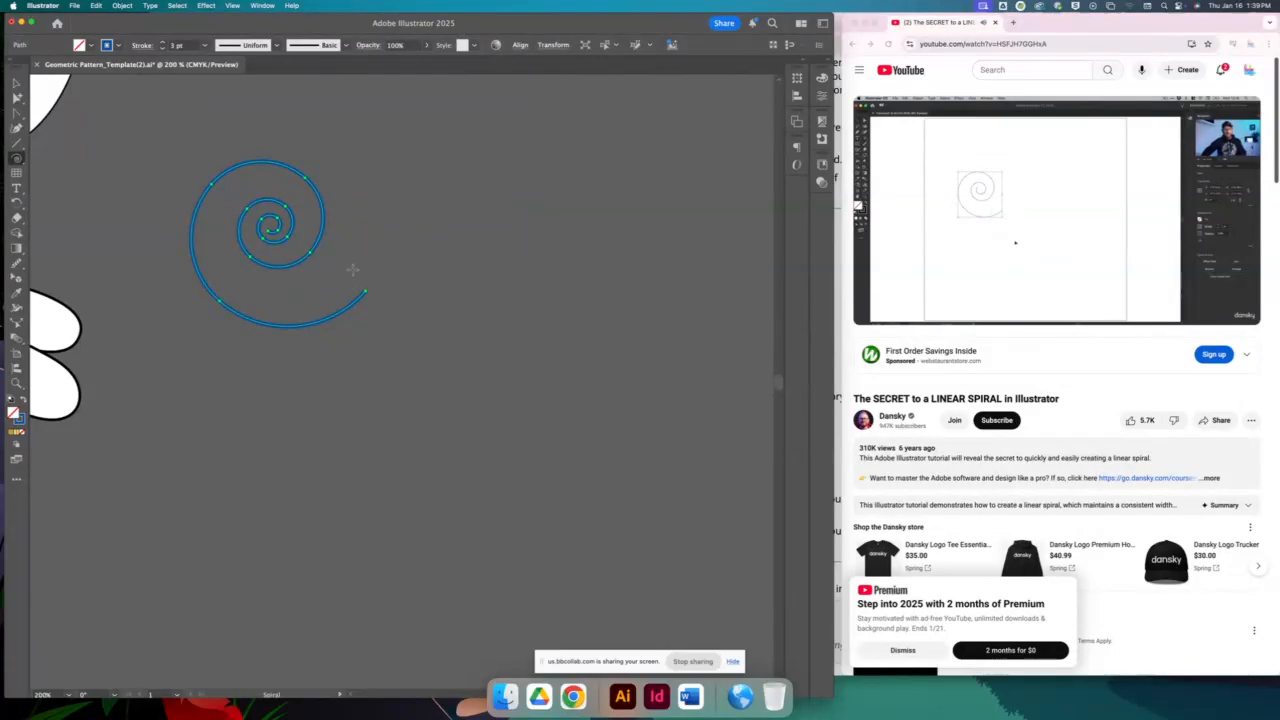
key("XF86AudioRaiseVolume")
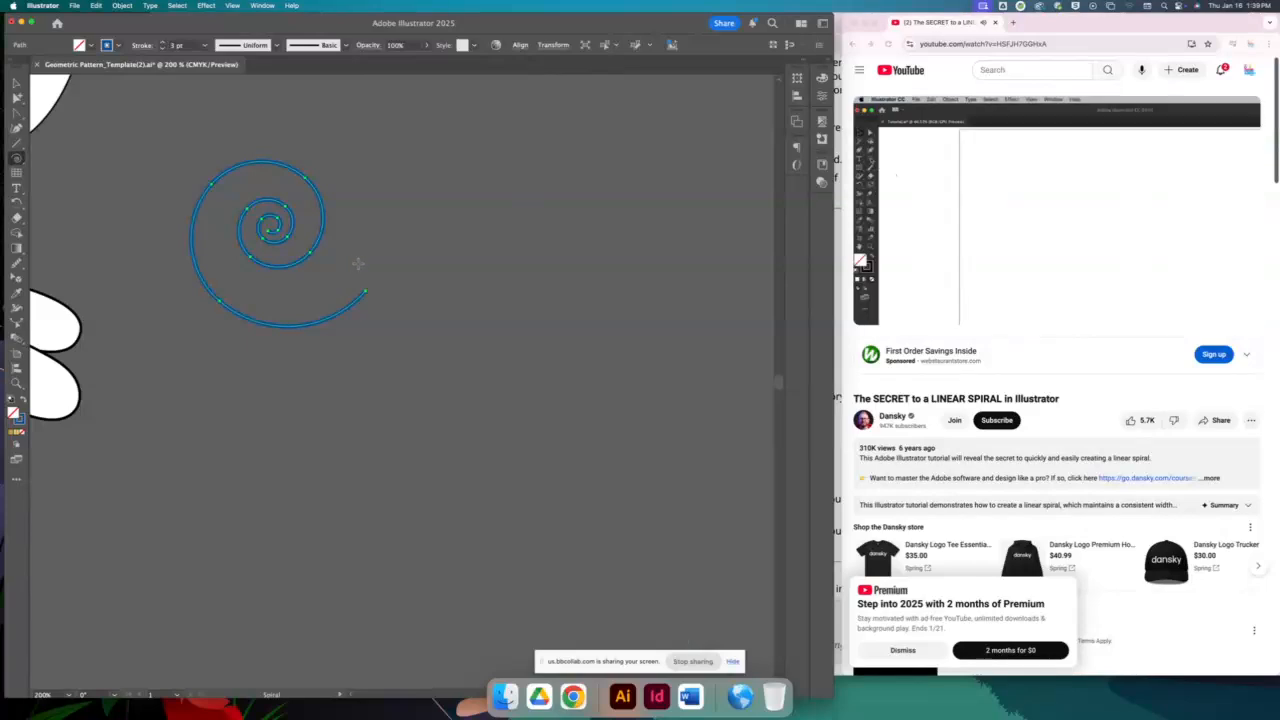
Deselect the blue spiral and play the tutorial up to its Polar Grid demonstration, pausing it there
left_click(17, 83)
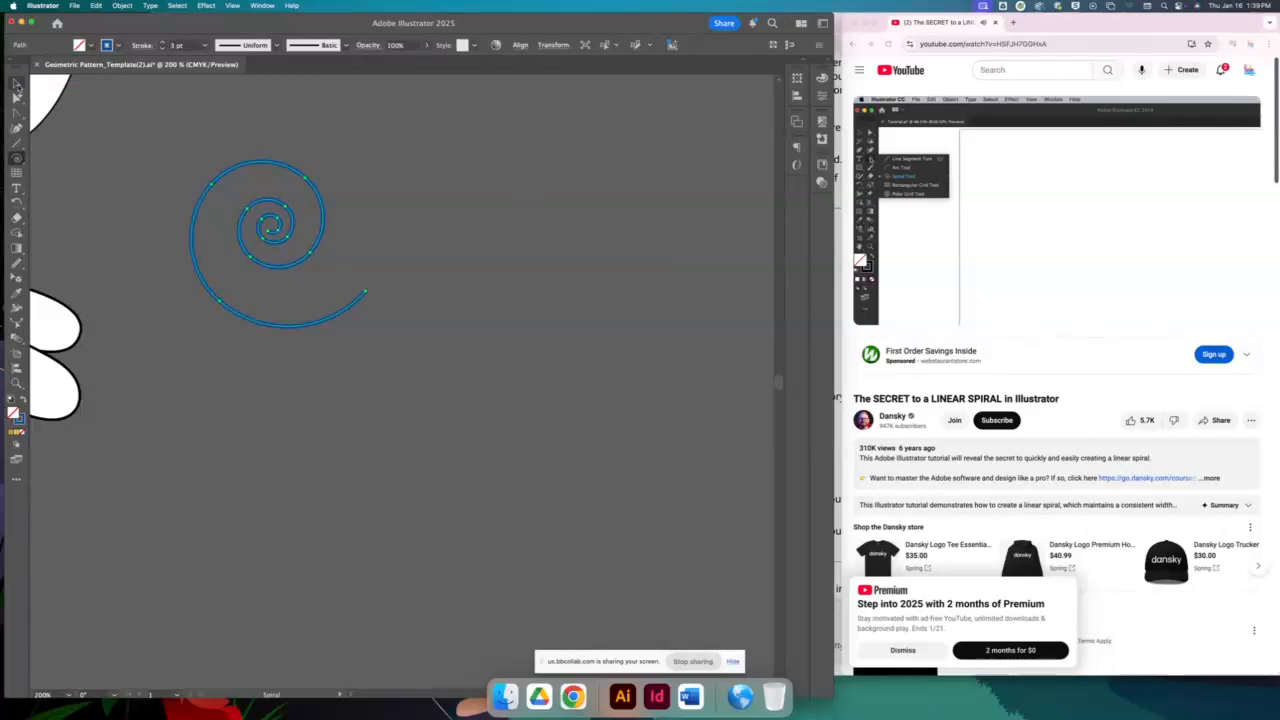
left_click(205, 120)
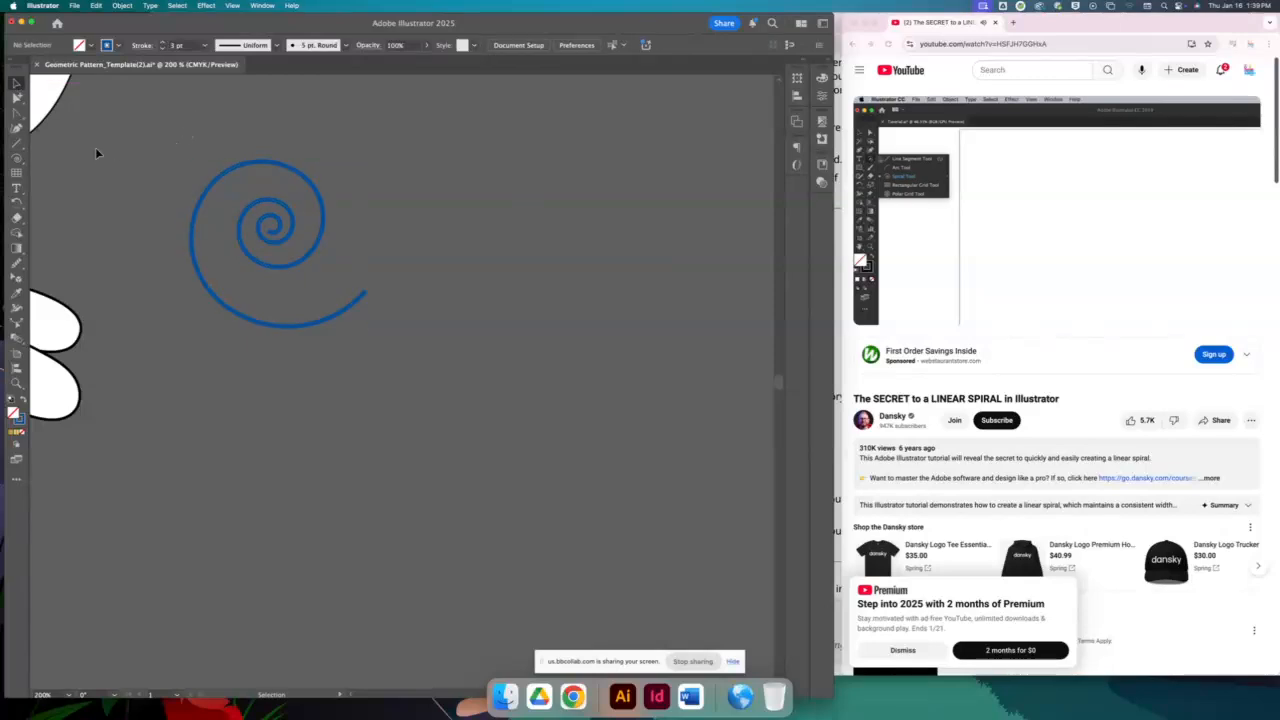
left_click(22, 163)
left_click(1003, 213)
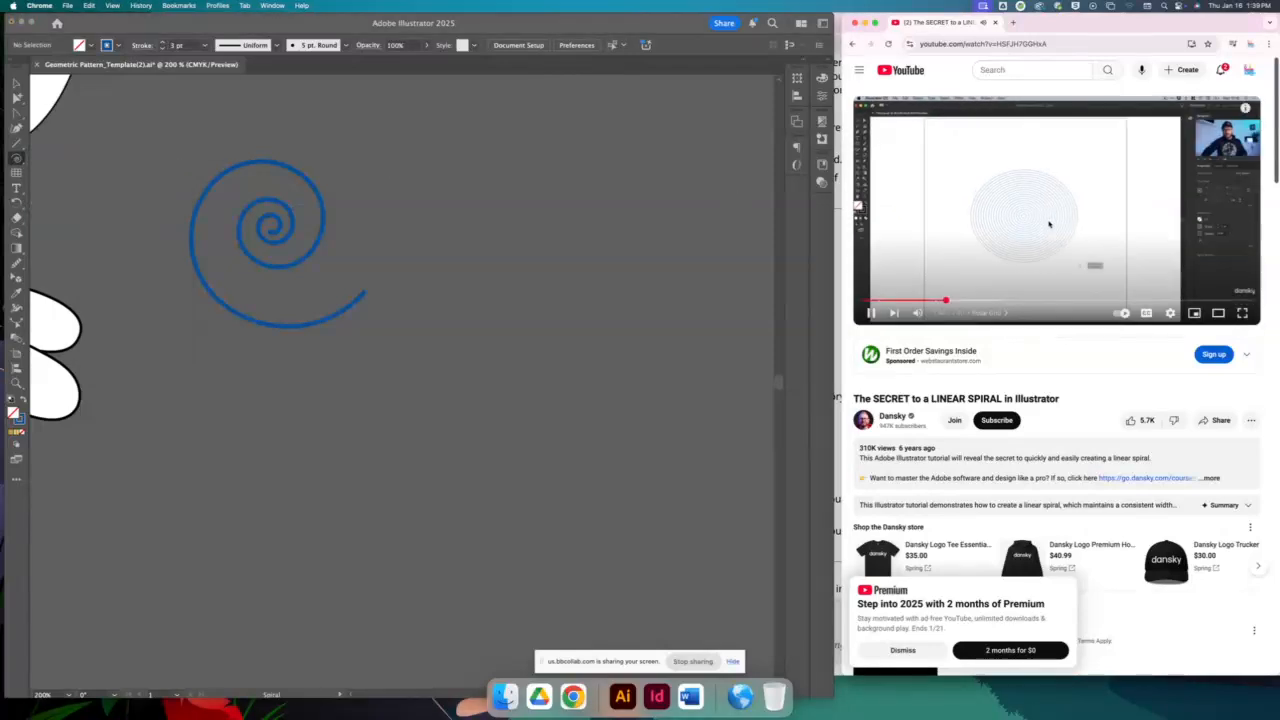
left_click(1049, 223)
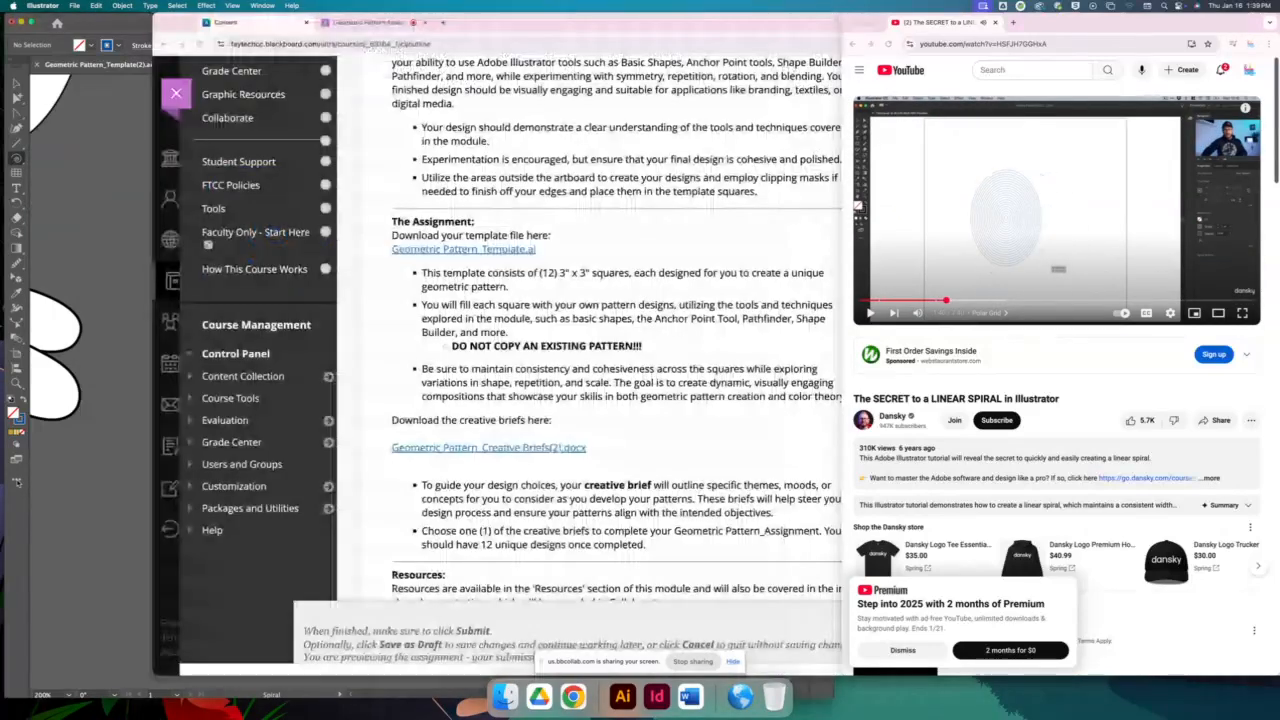
Find the Polar Grid tool in the complete tool list and make it the active tool
left_click(16, 479)
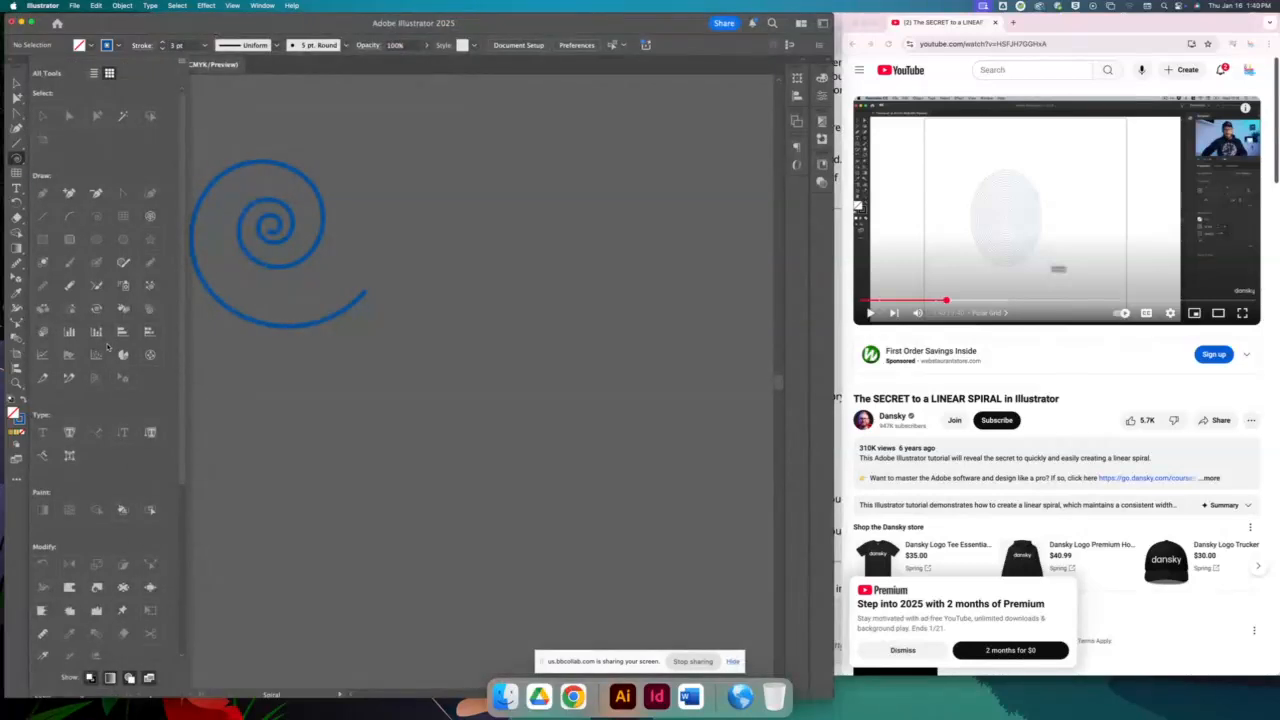
scroll(112, 366, "down", 5)
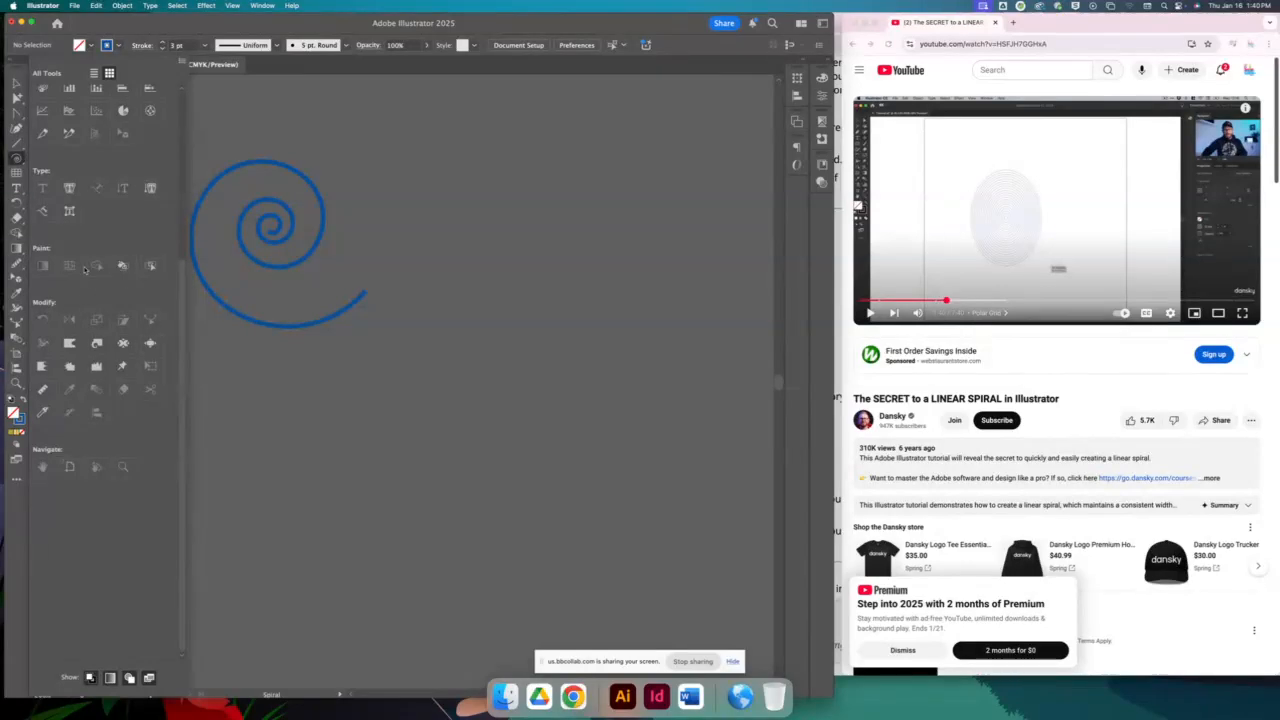
scroll(75, 288, "up", 2)
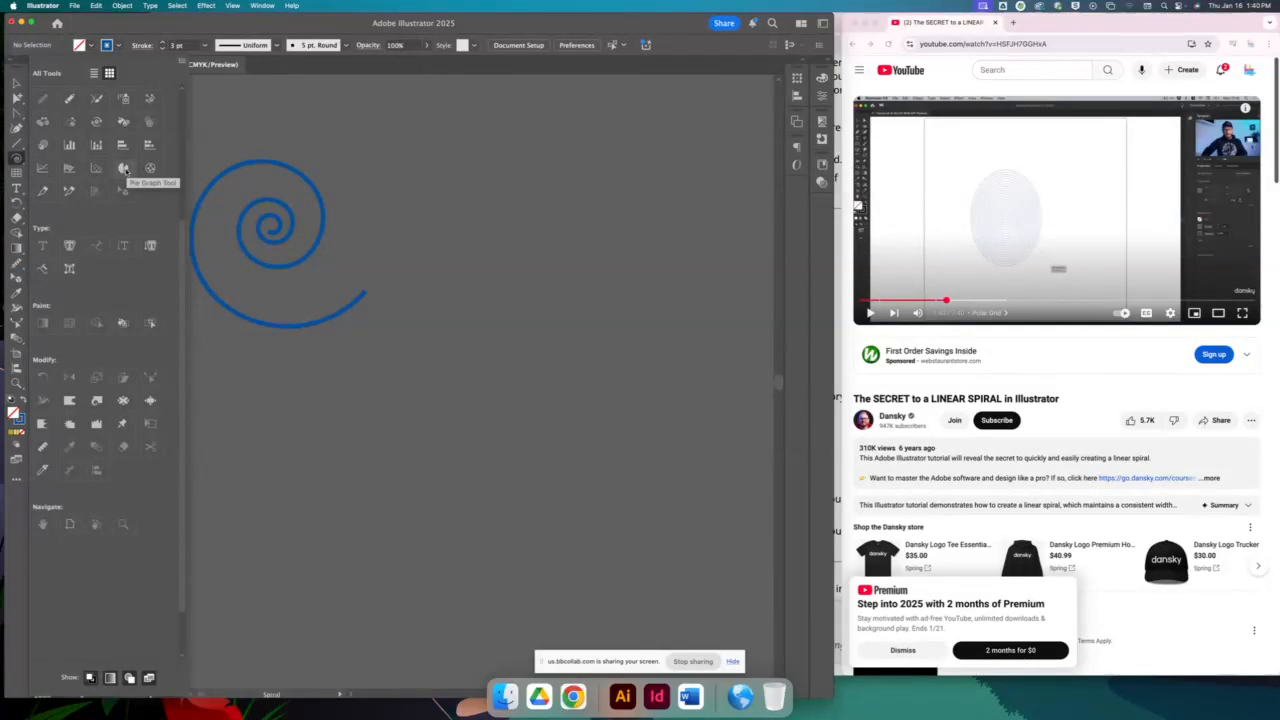
left_click_drag(185, 235, 183, 212)
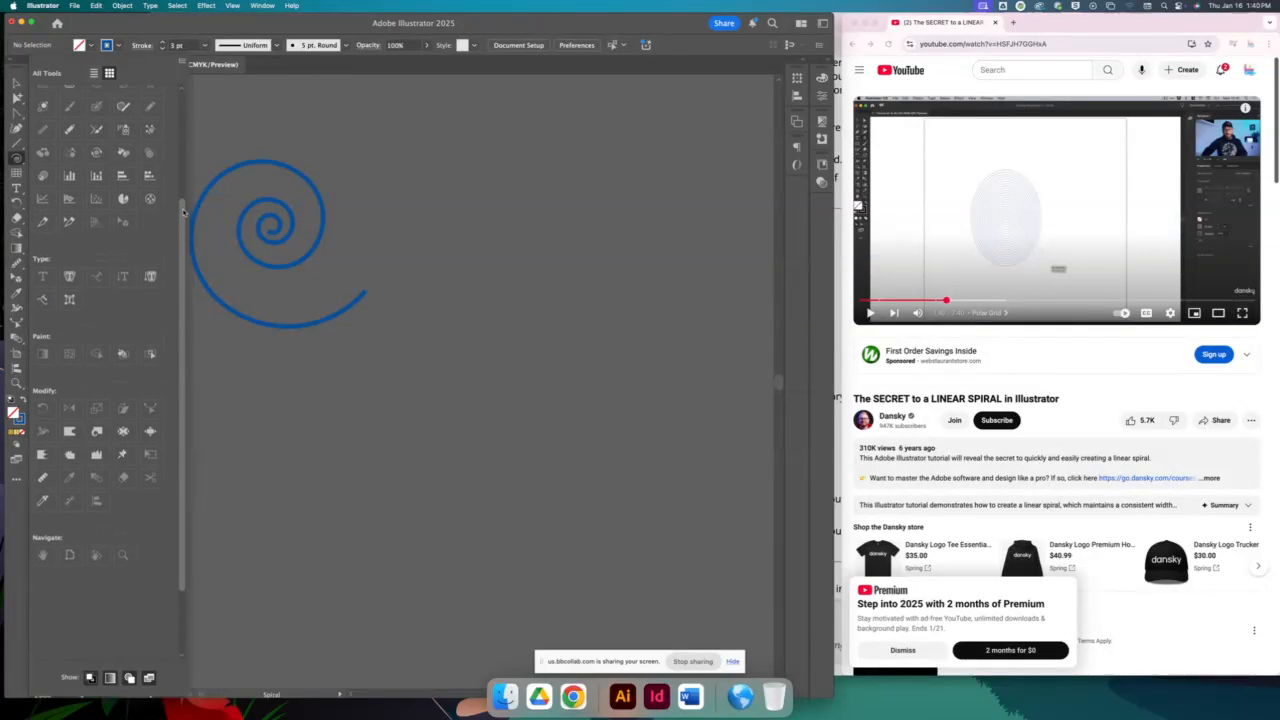
scroll(147, 165, "up", 5)
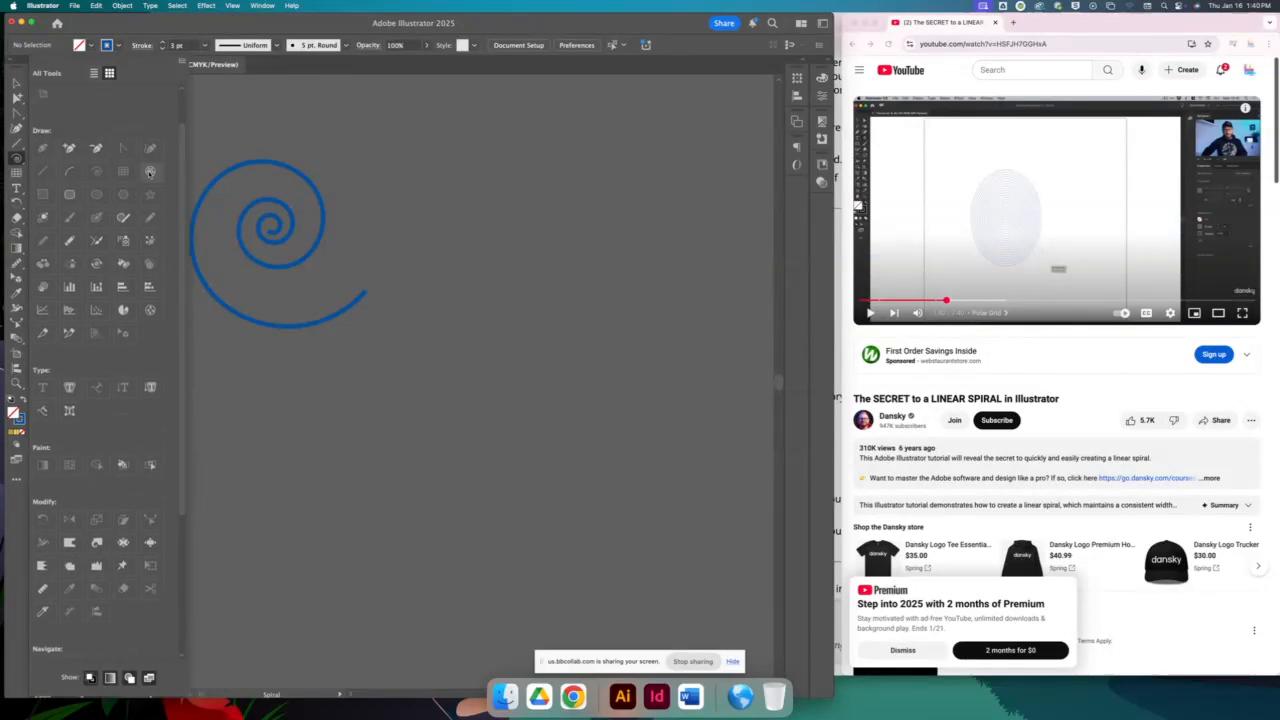
left_click(150, 174)
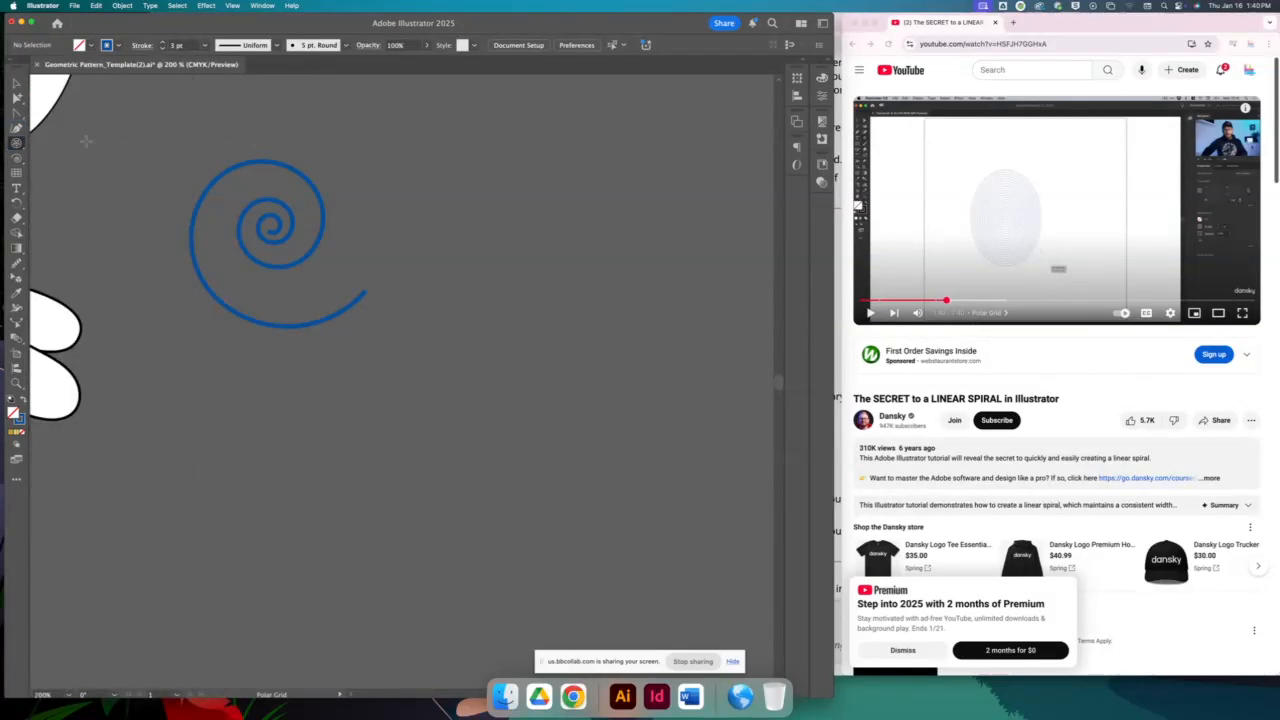
Resume the tutorial, draw a trial circular polar grid beside the spiral, and pause the video at the grid options
left_click(1058, 214)
left_click(1058, 214)
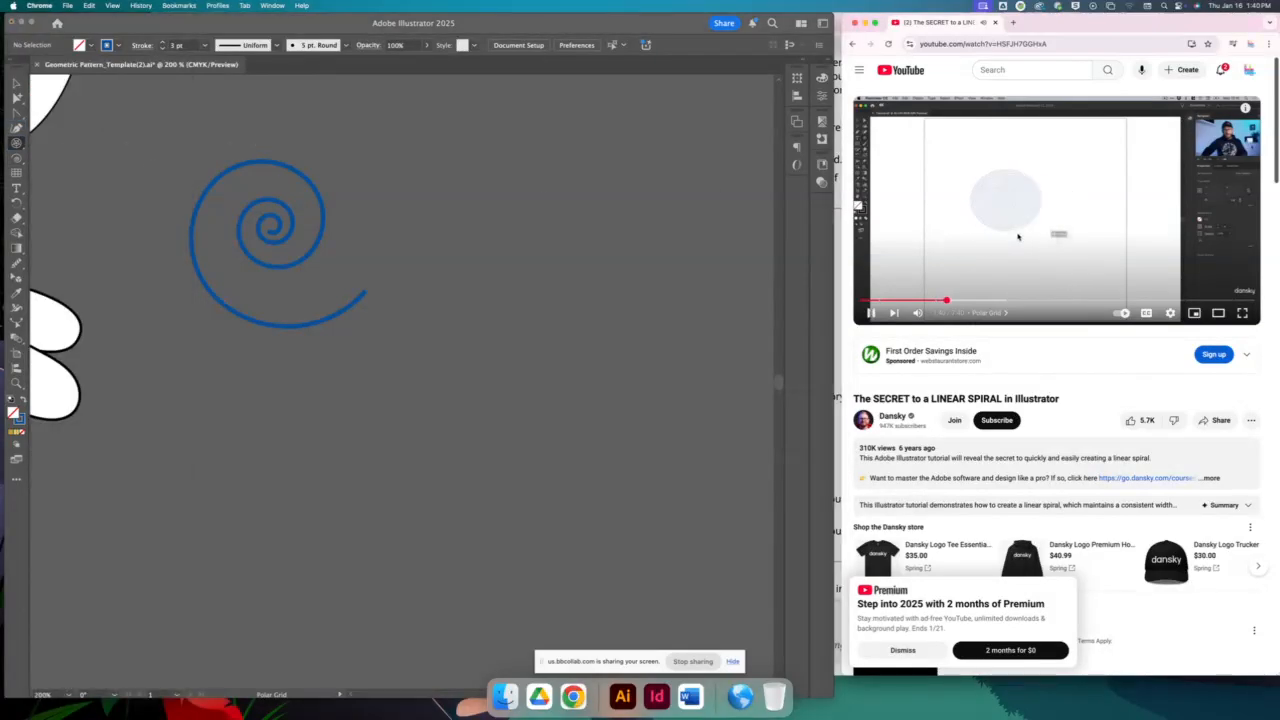
left_click(394, 171)
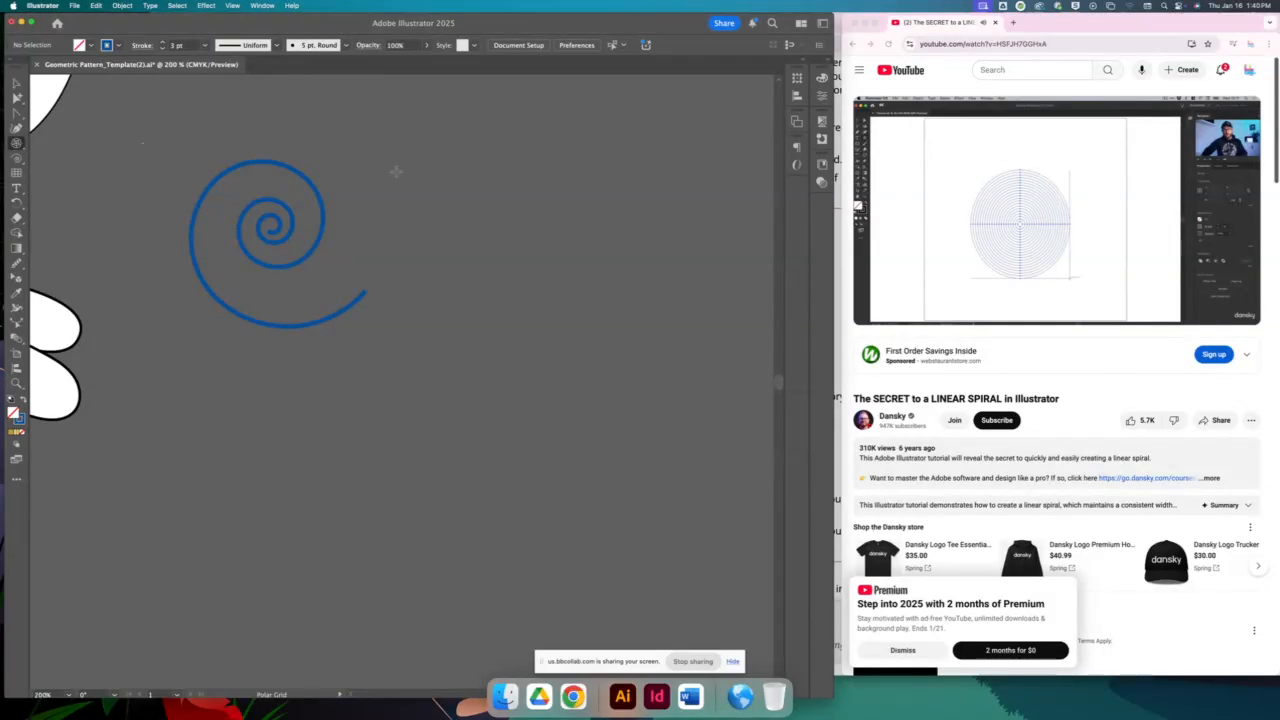
left_click_drag(448, 176, 694, 423)
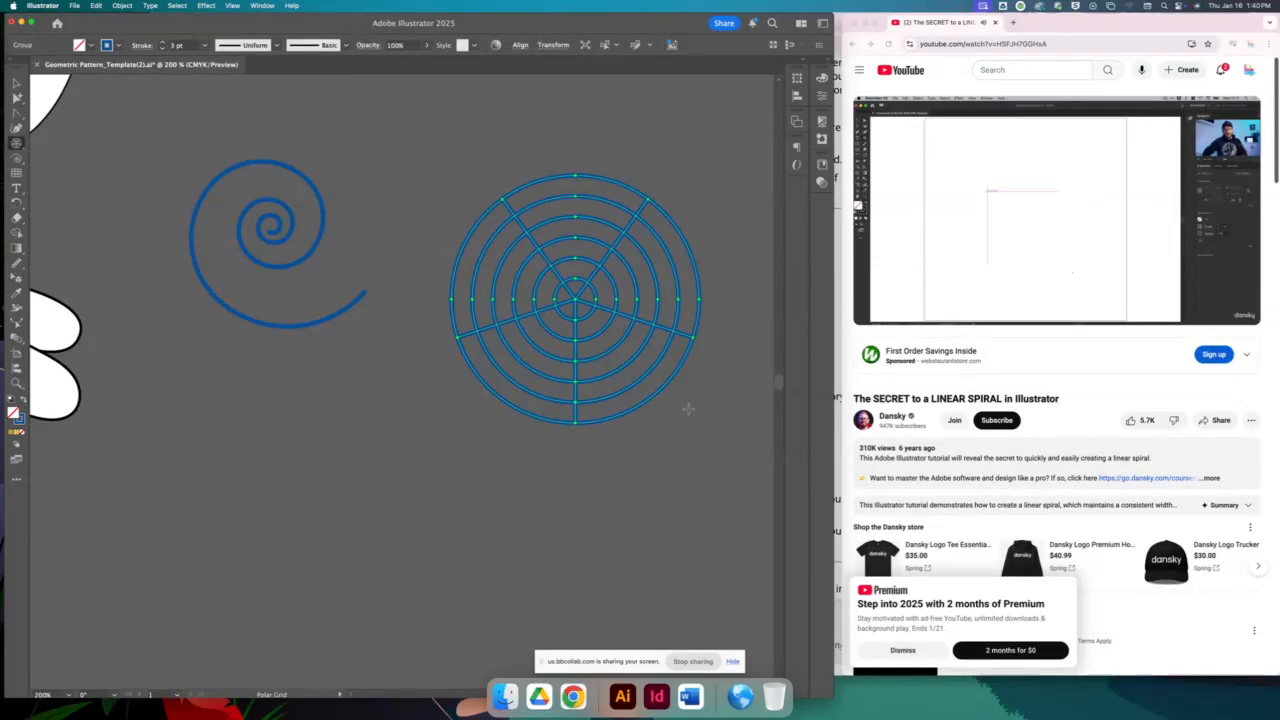
right_click(104, 184)
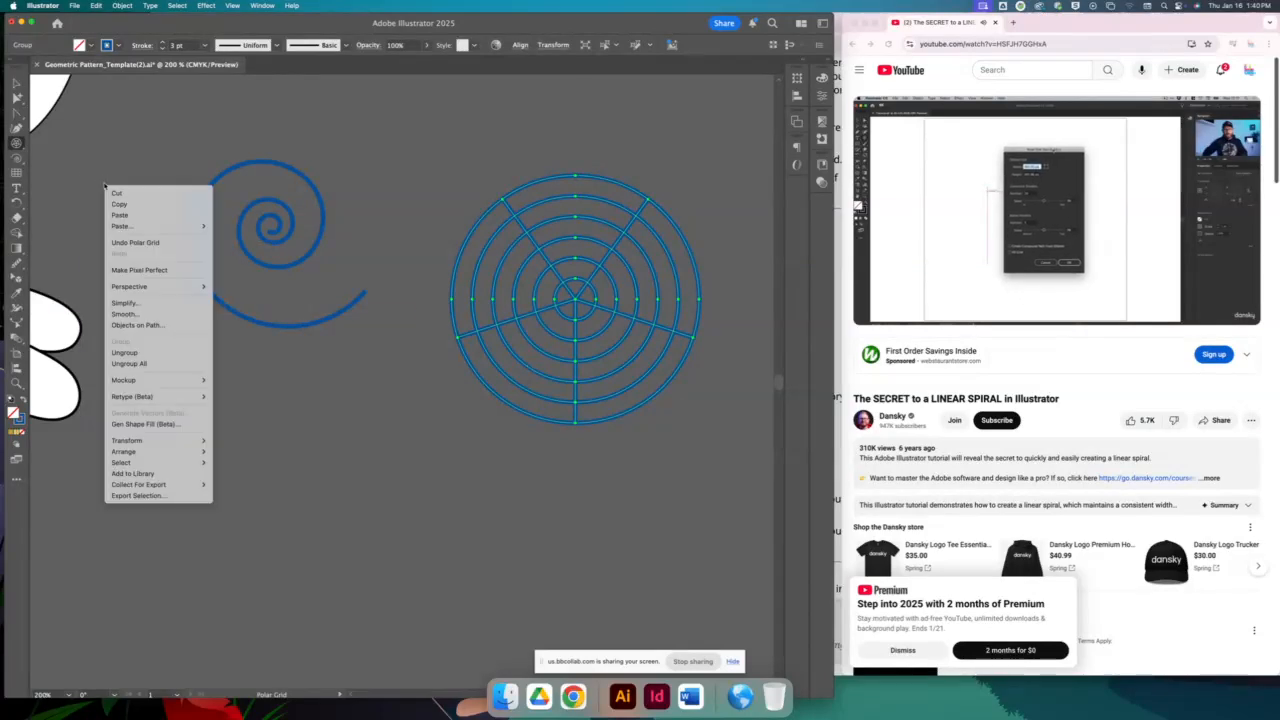
left_click(1034, 255)
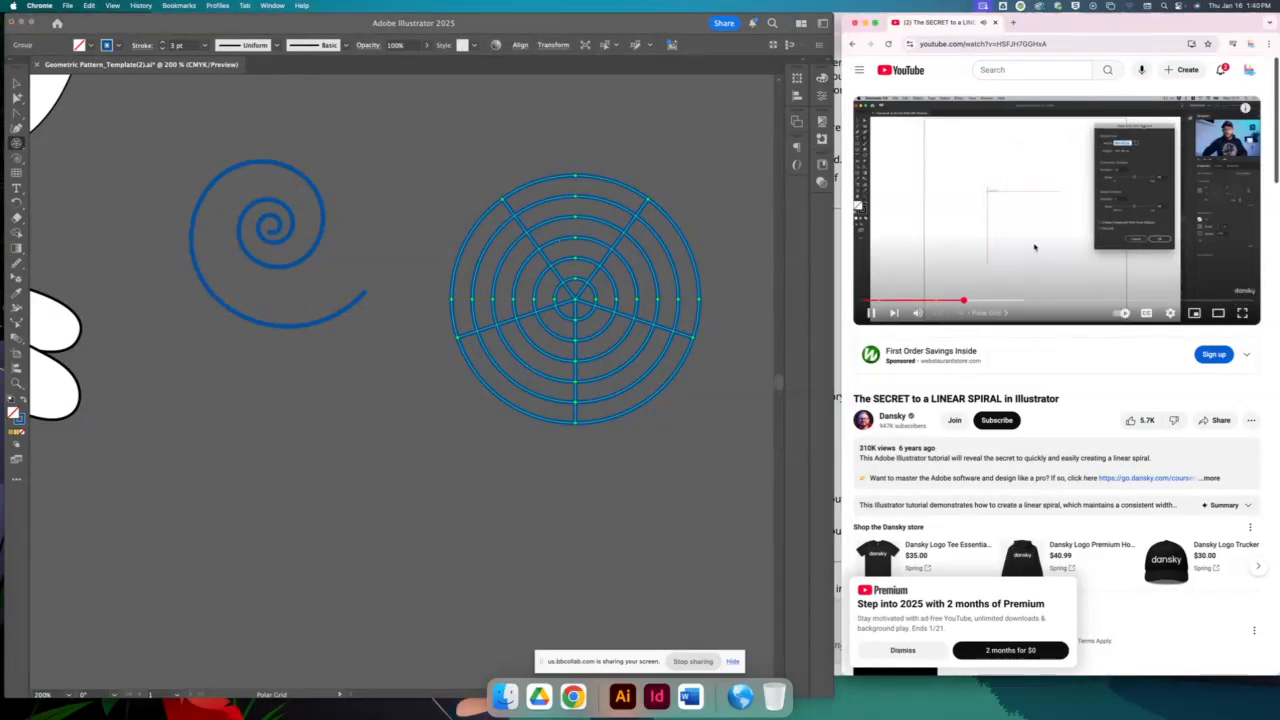
left_click(1034, 246)
Delete the trial polar grid and the blue spiral to clear the canvas
left_click(19, 83)
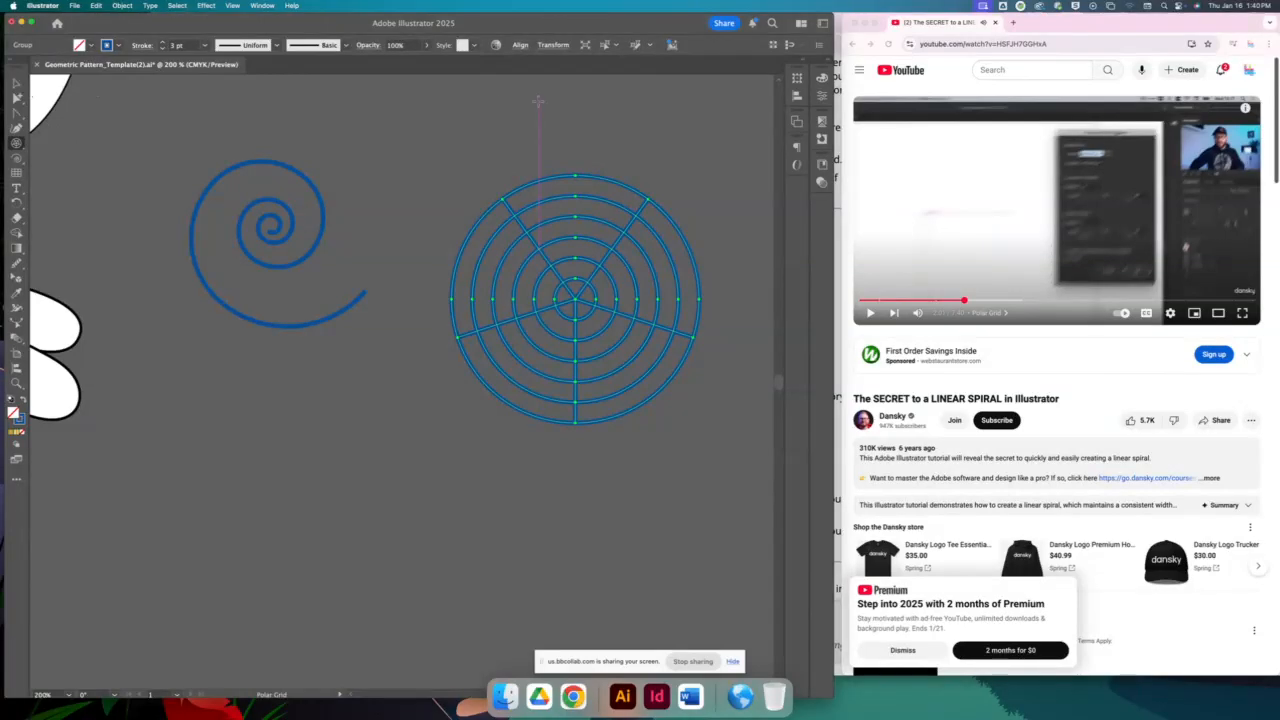
left_click_drag(531, 124, 528, 136)
left_click(17, 83)
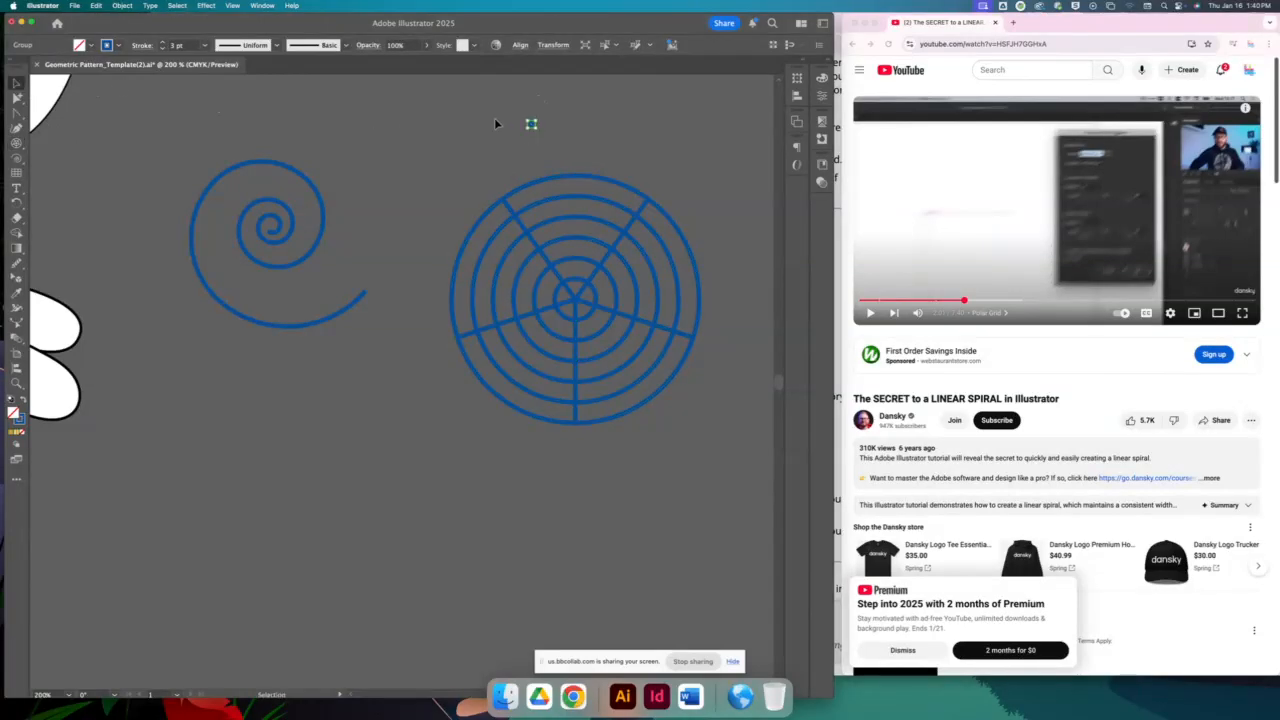
left_click(590, 270)
key("Delete")
left_click(328, 242)
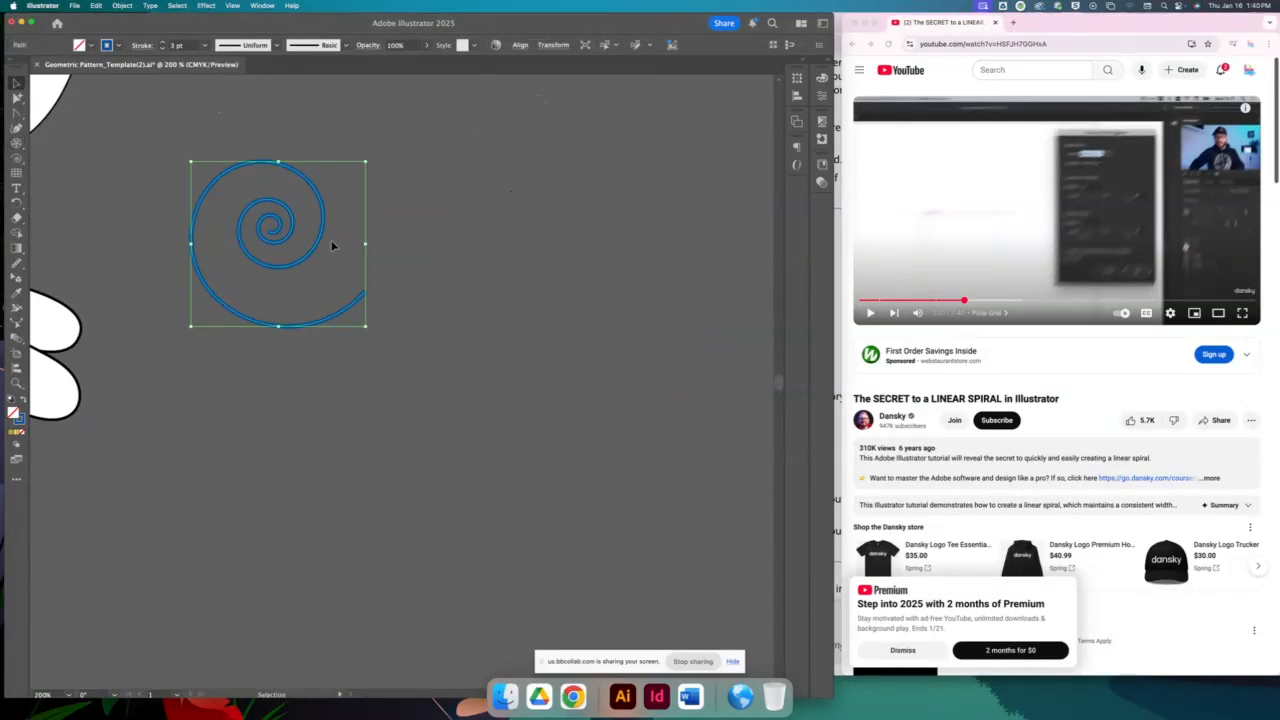
key("Delete")
Set the Polar Grid tool to 20 concentric dividers and 0 radial dividers, and draw a large circular grid on the empty canvas
left_click(16, 143)
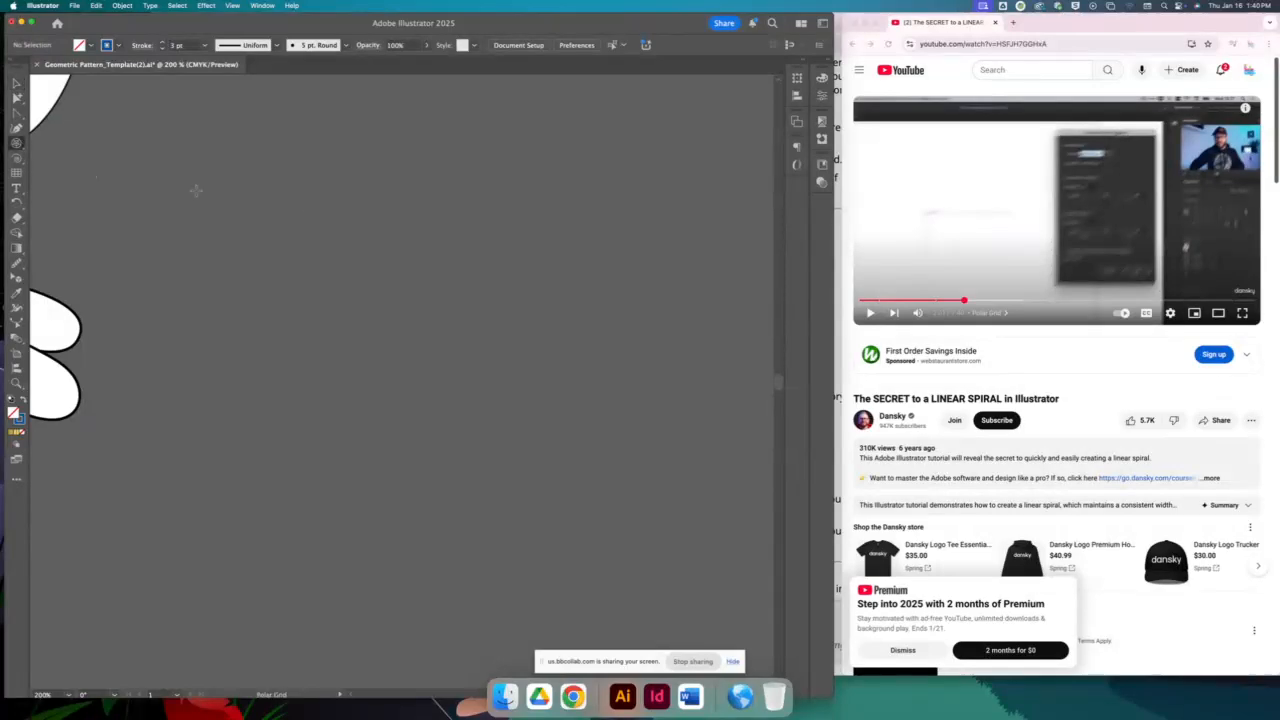
right_click(464, 223)
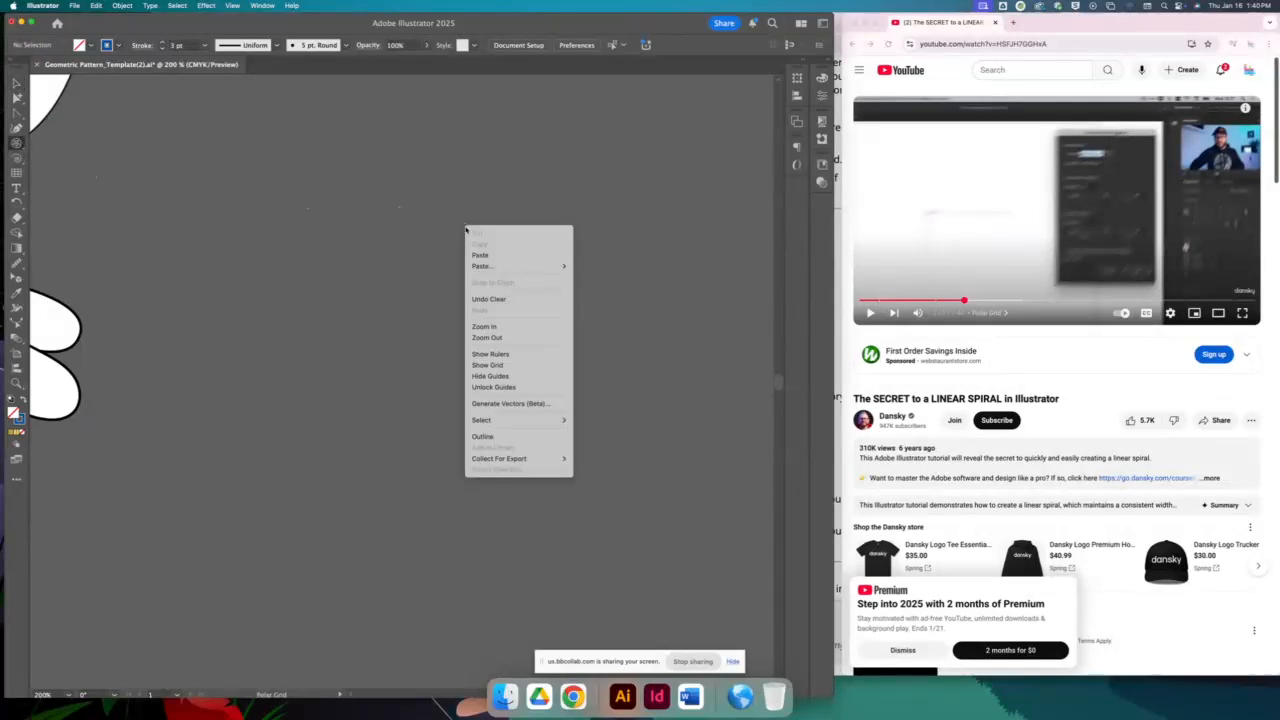
left_click(16, 143)
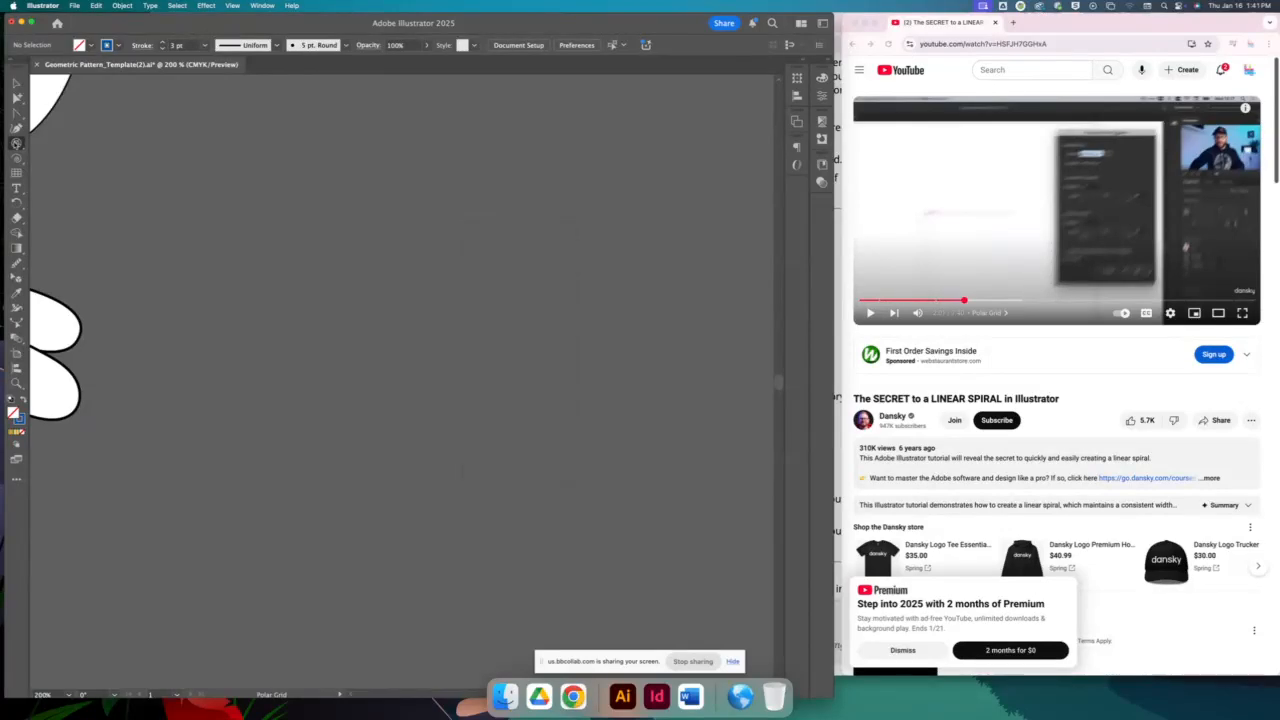
double_click(16, 143)
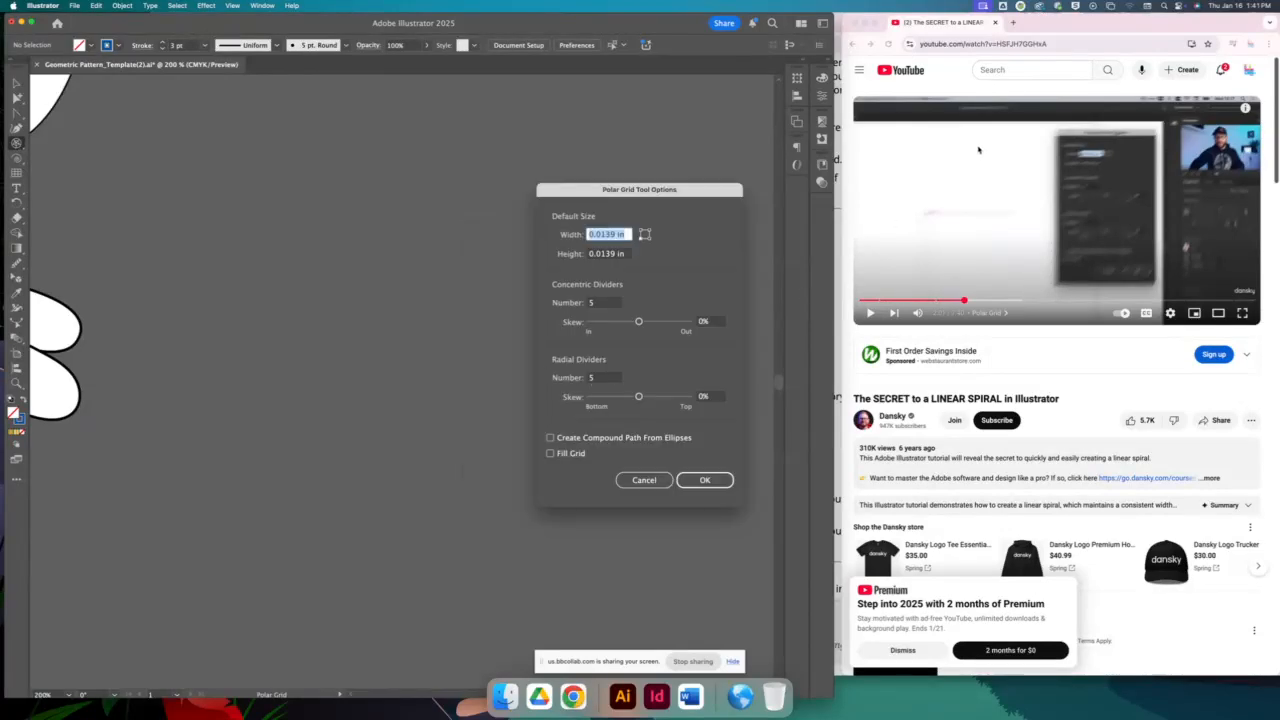
left_click(1035, 151)
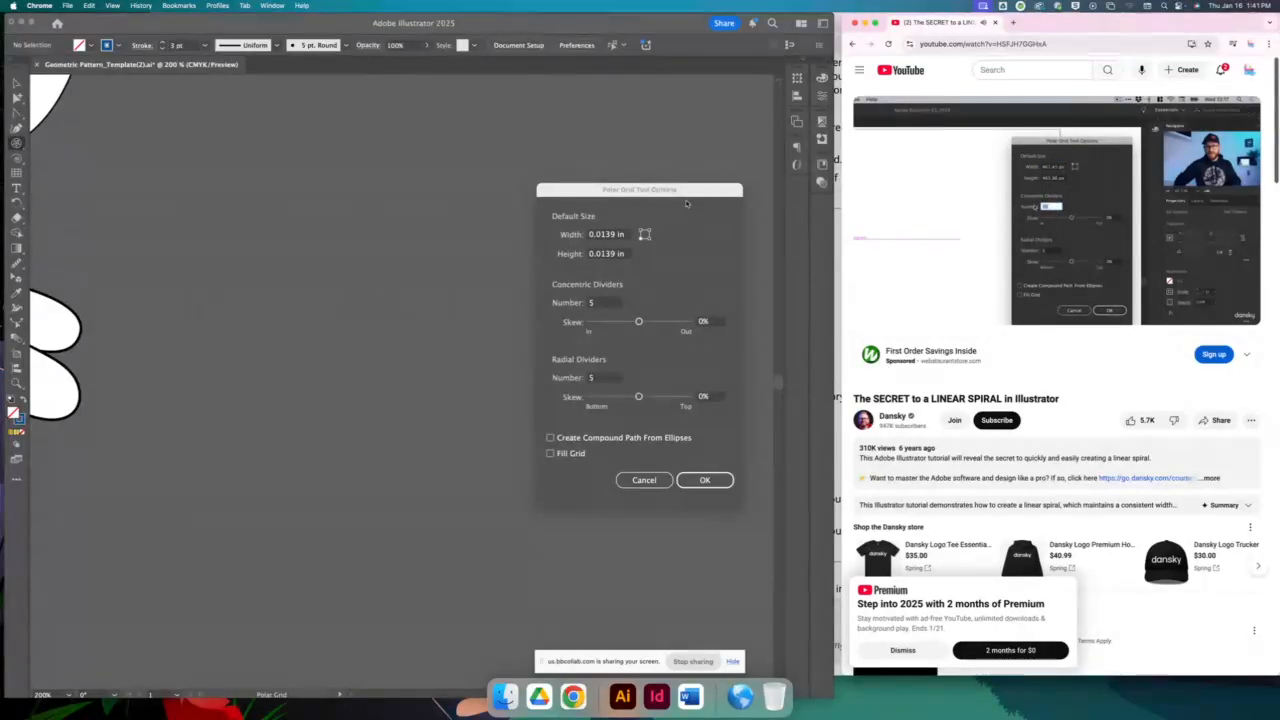
left_click(603, 304)
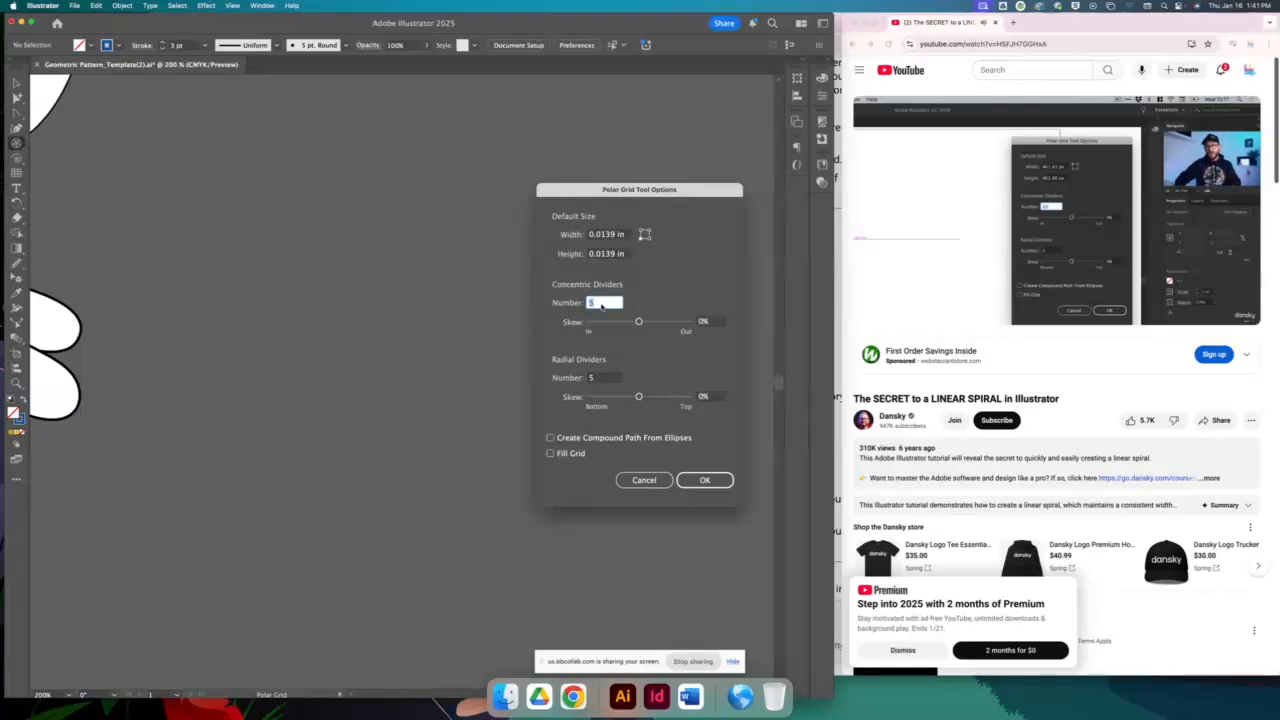
type("20")
left_click(599, 377)
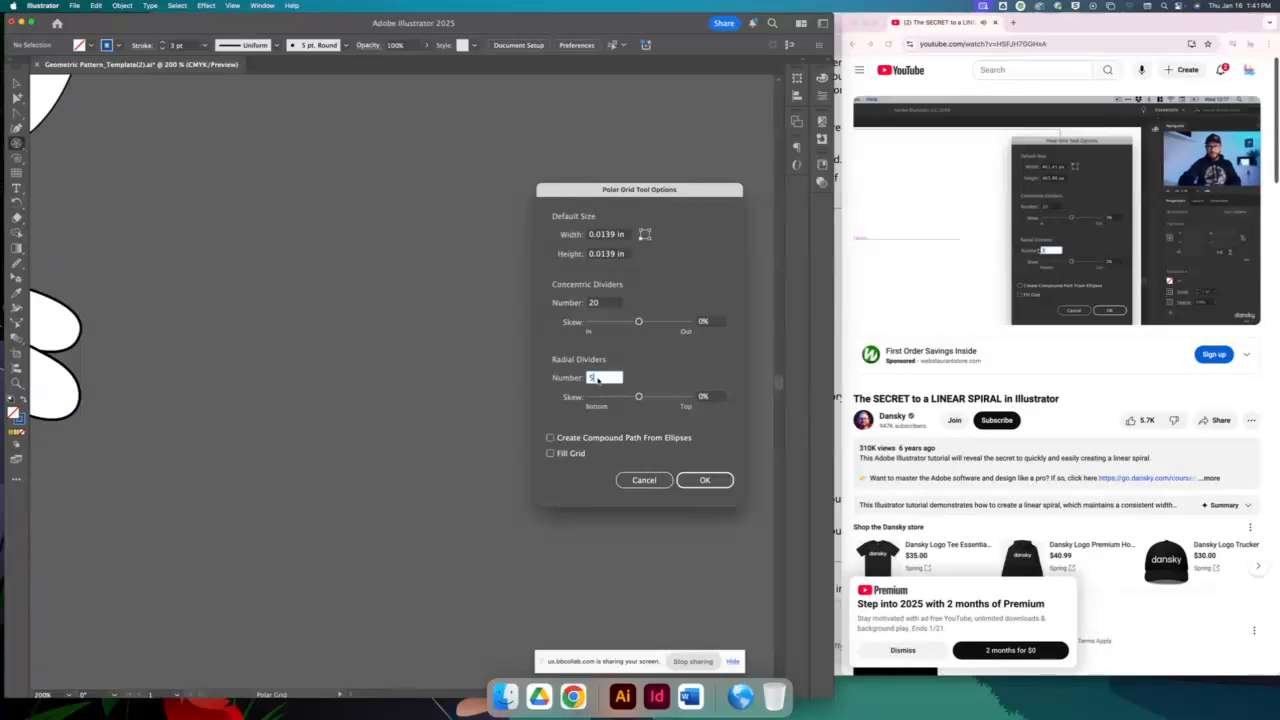
type("50")
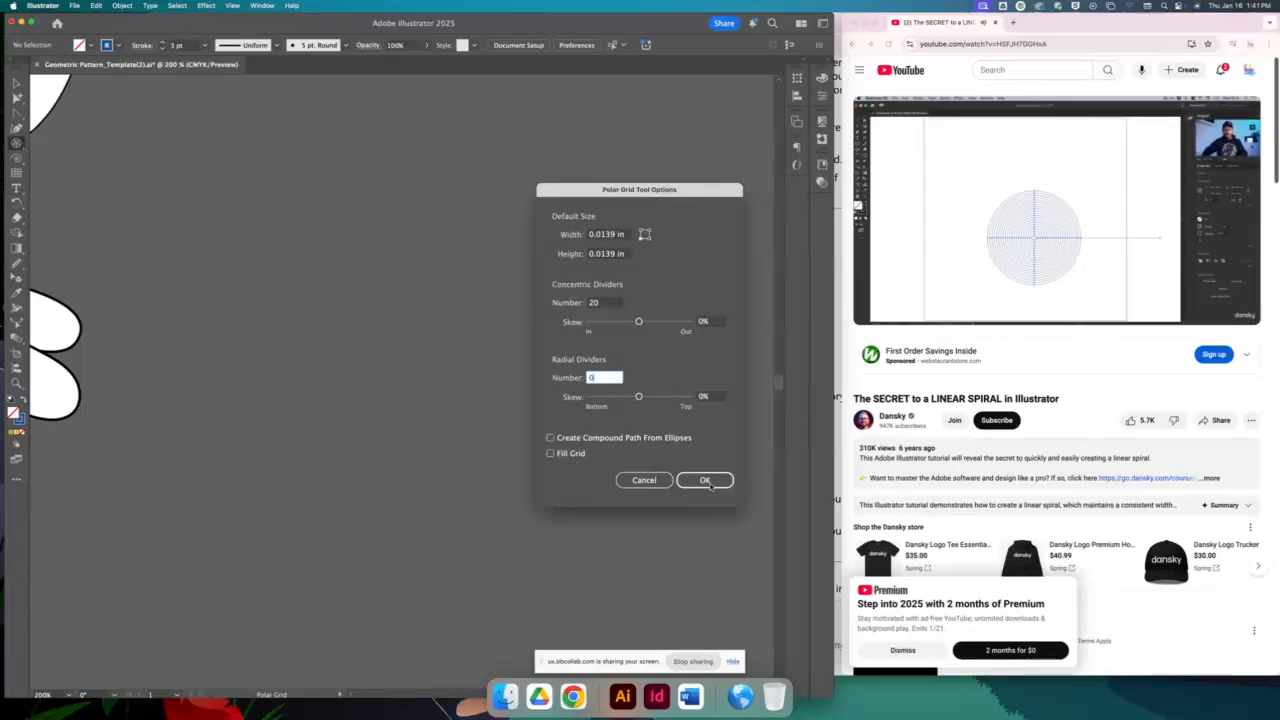
left_click(706, 481)
left_click_drag(249, 169, 627, 470)
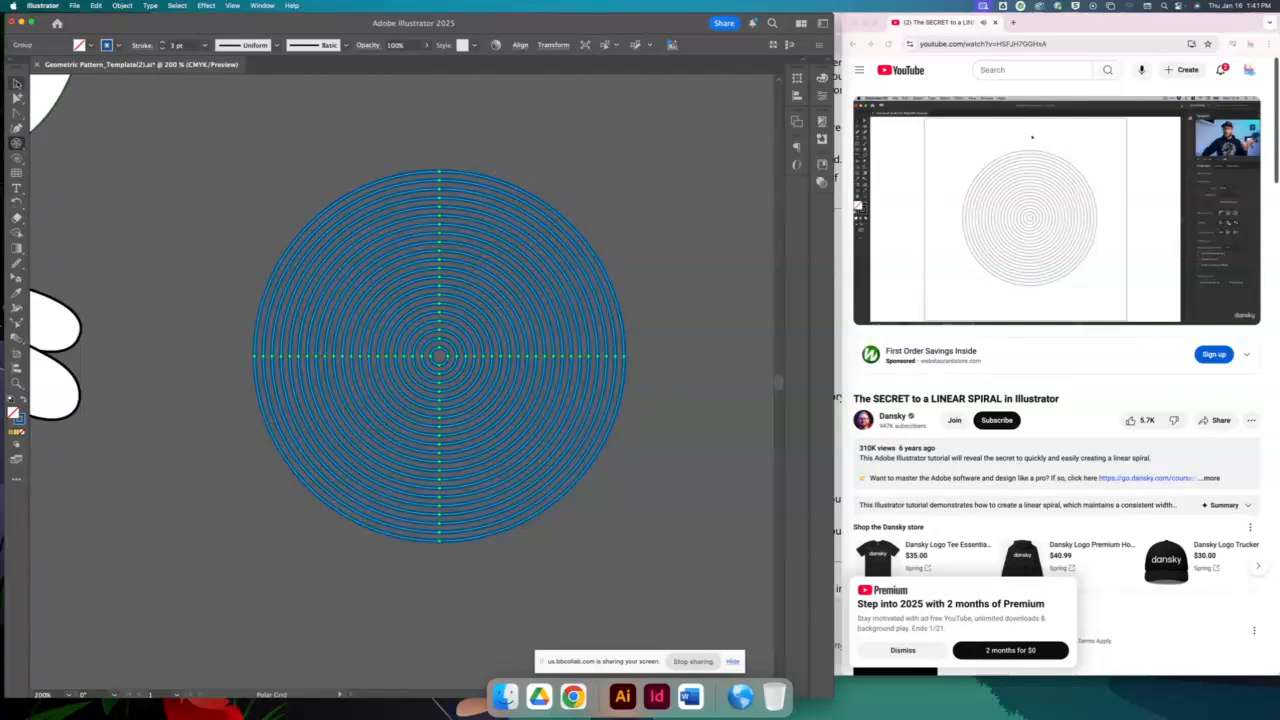
Directly select the upper half of the concentric circles and cut it, leaving the lower semicircles
left_click(17, 84)
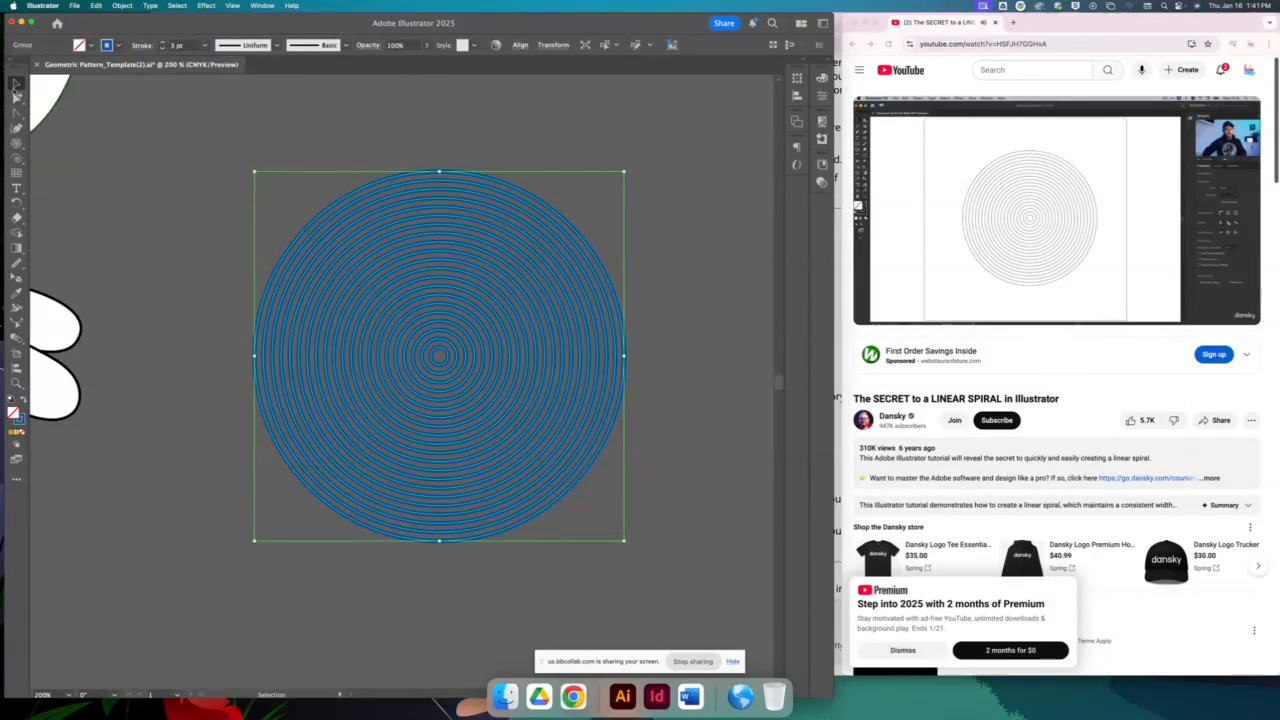
left_click(17, 98)
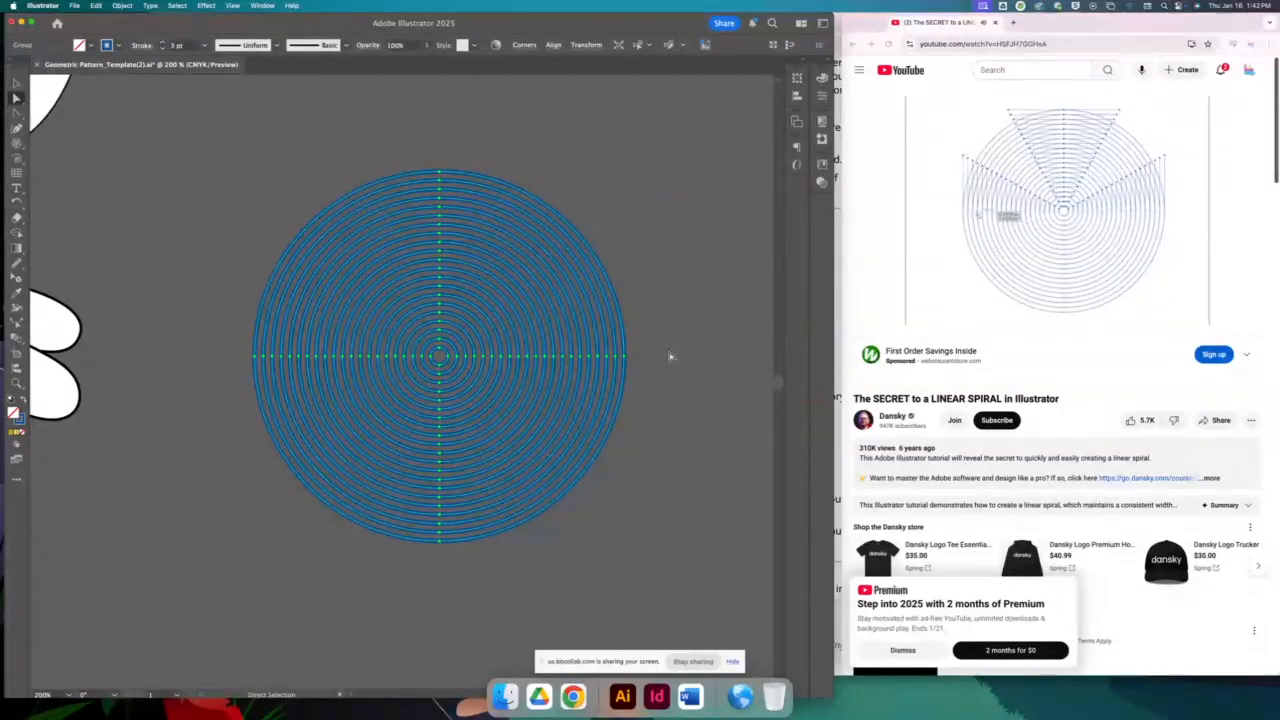
left_click_drag(670, 356, 670, 356)
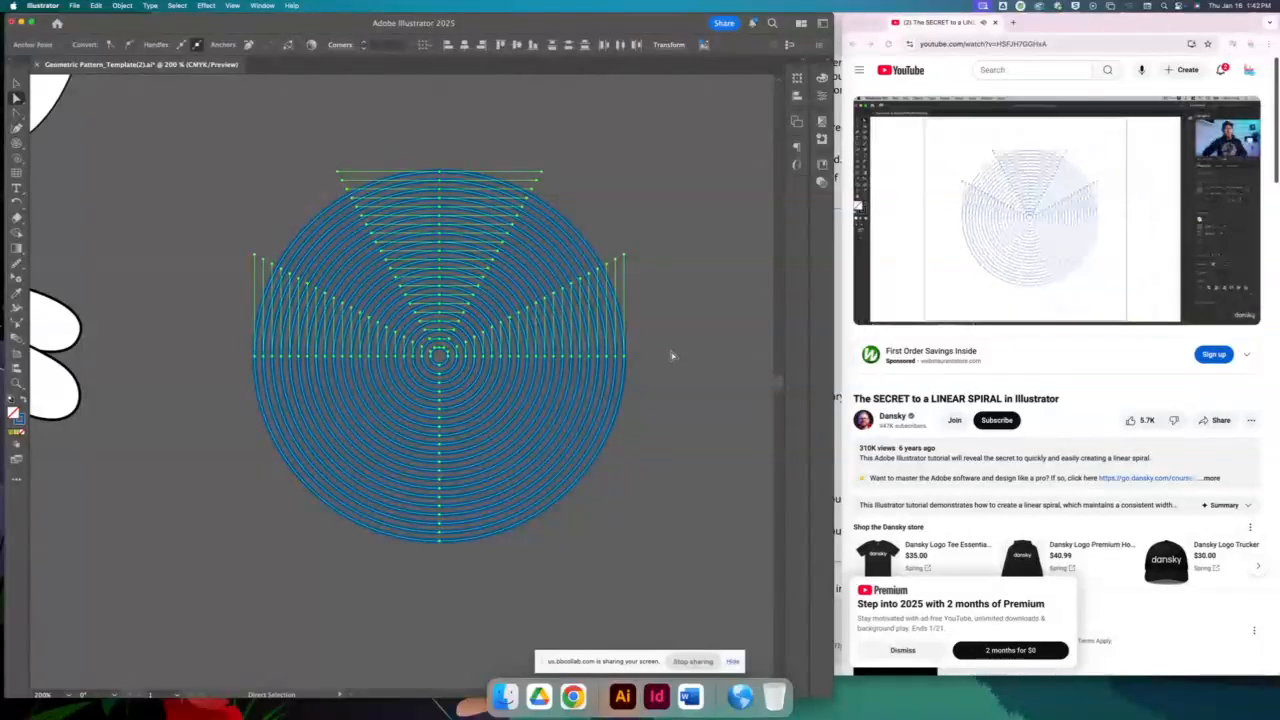
left_click(96, 5)
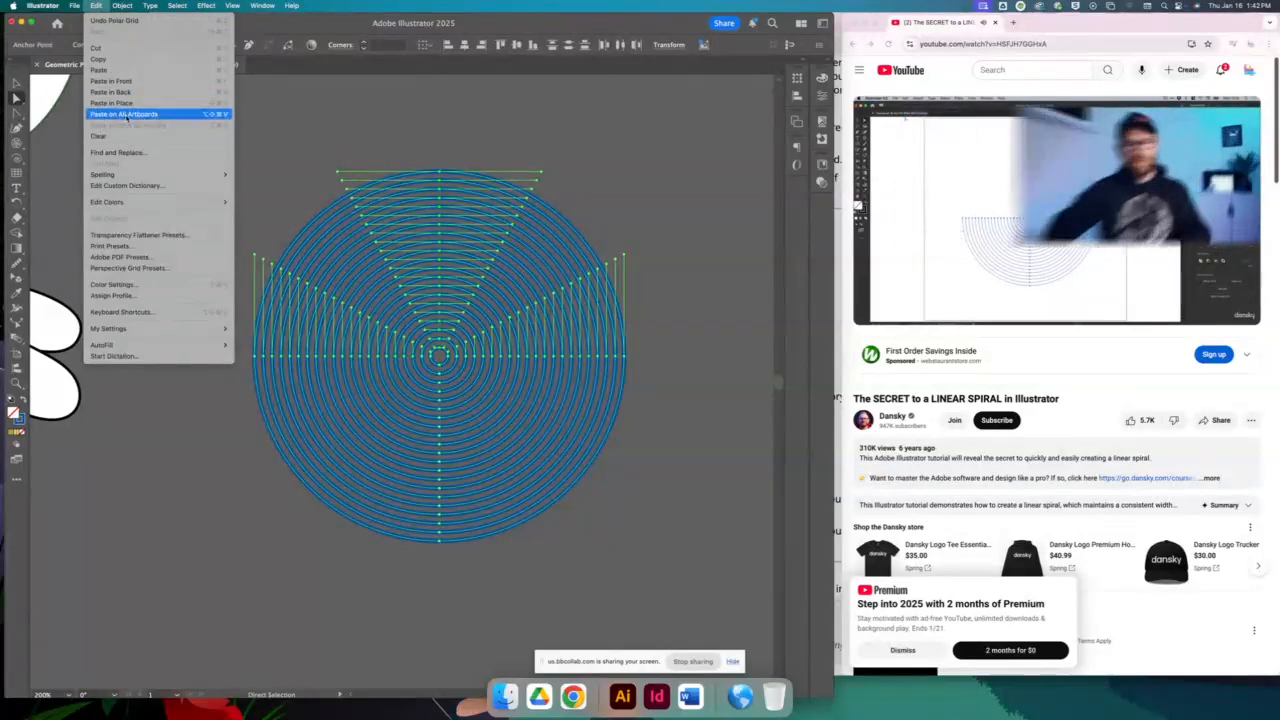
left_click(128, 48)
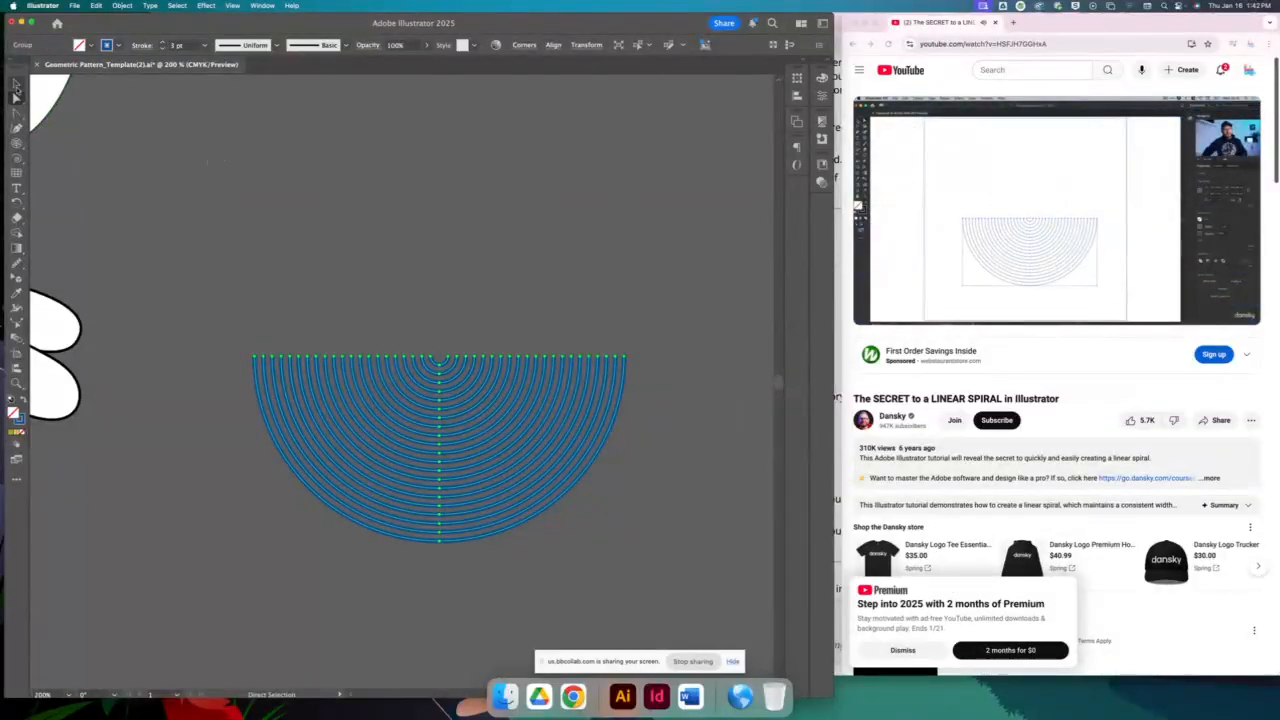
Deselect the lower semicircles and paste the cut upper half in front at its original position
left_click(17, 84)
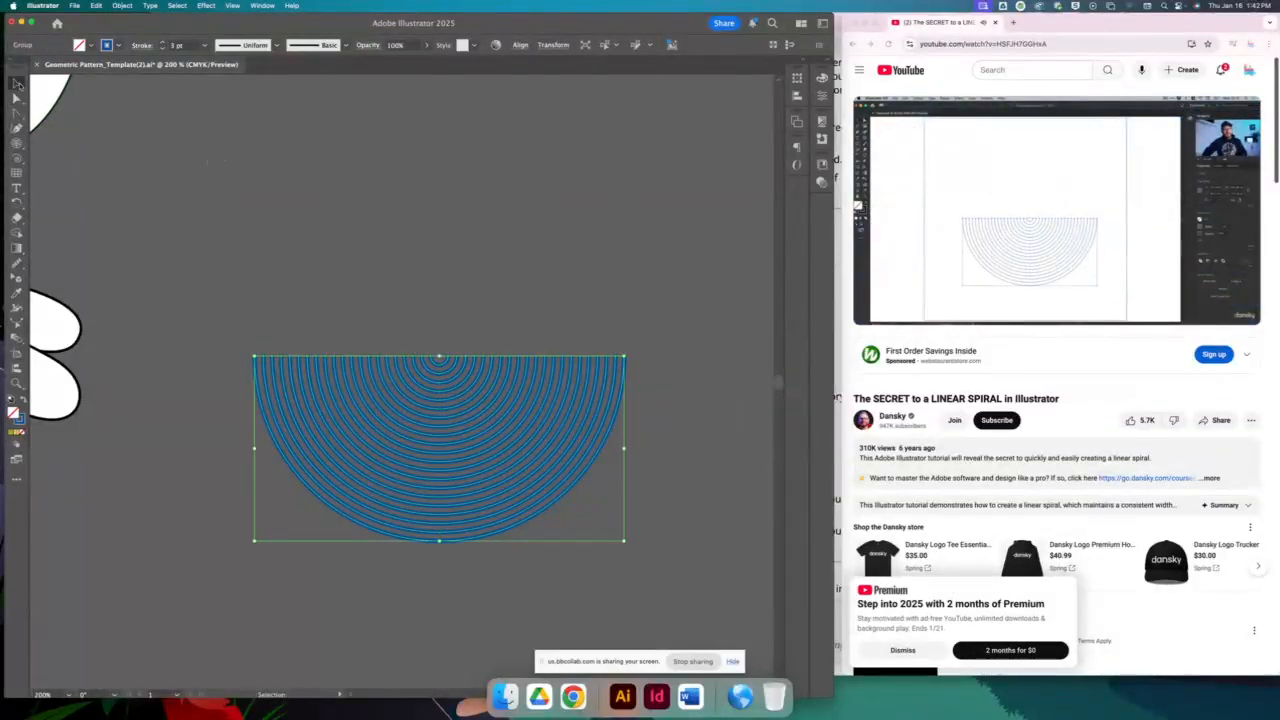
left_click(428, 256)
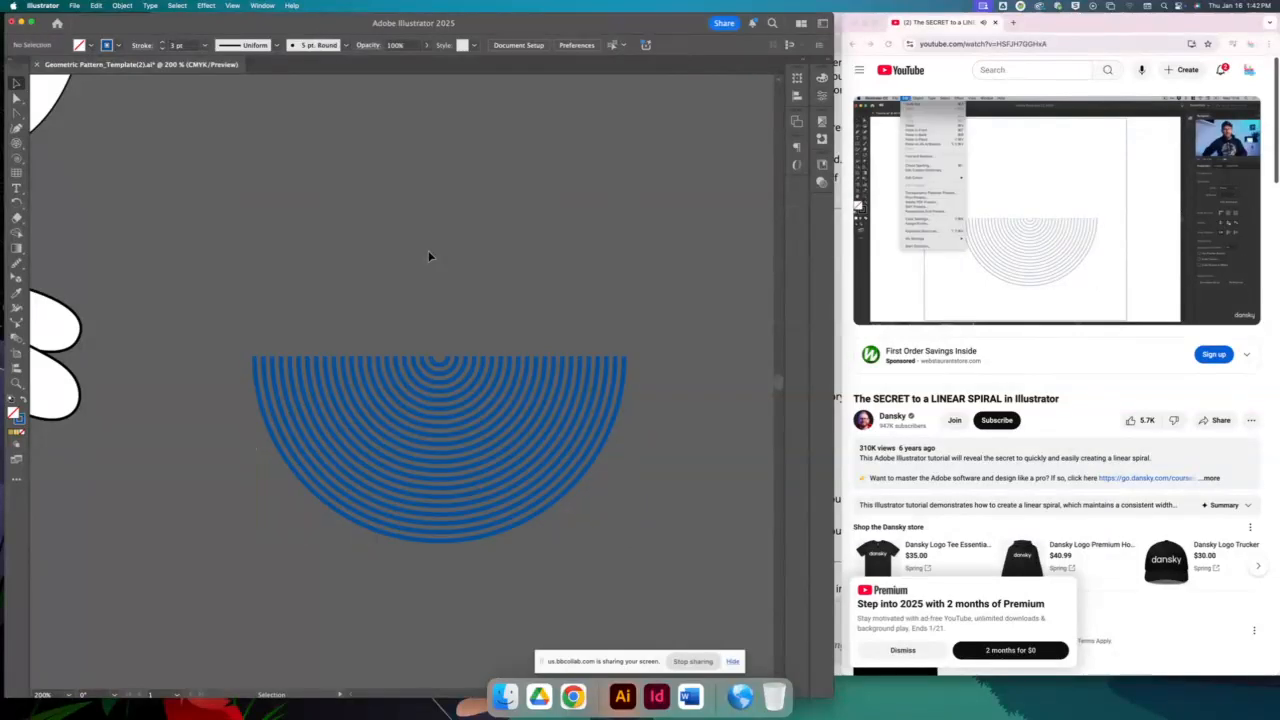
key("ctrl+f")
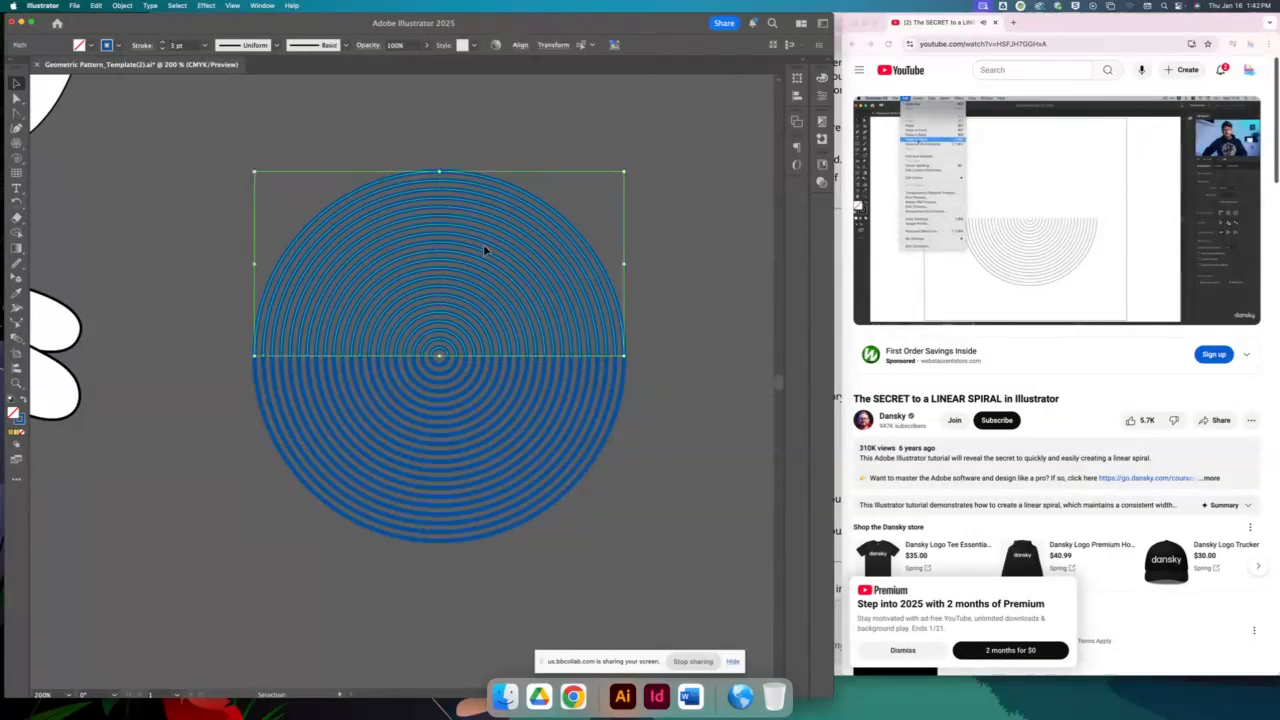
Nudge the upper semicircles to the left until their ends meet the neighbouring lower arcs to form a spiral, and deselect them
key("Left")
key("Left")
key("Left")
key("Left")
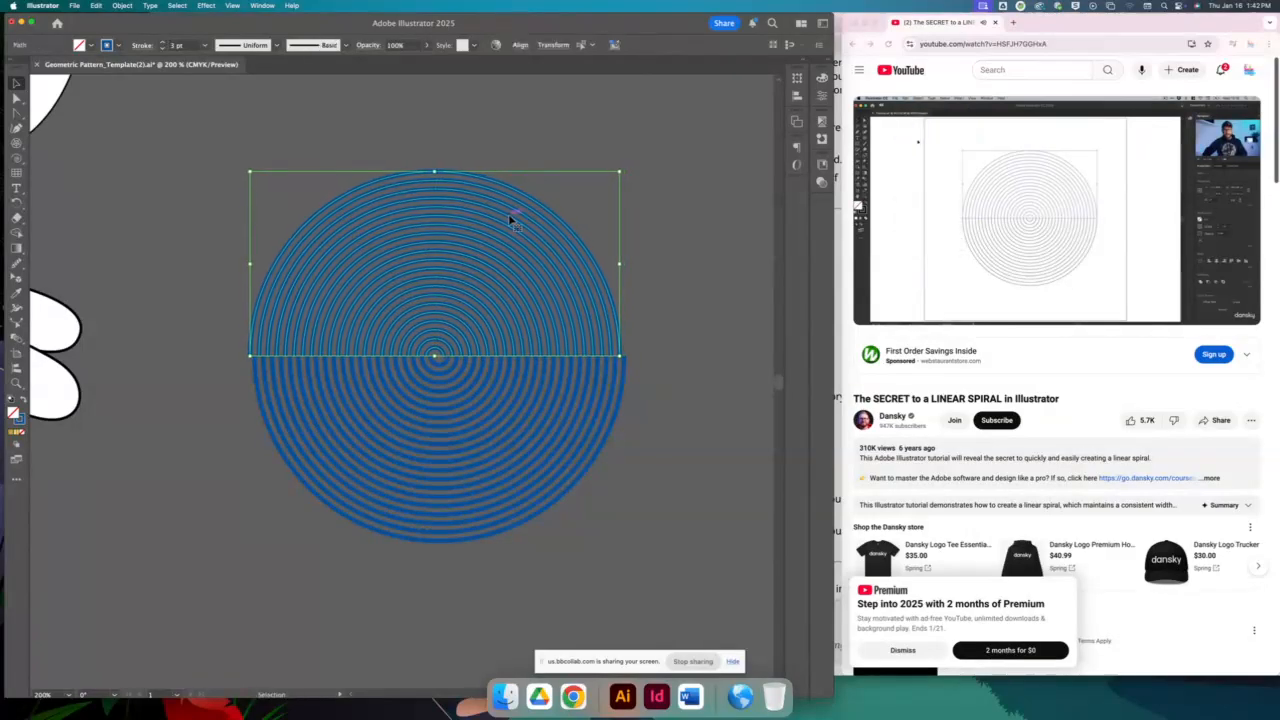
left_click(717, 298)
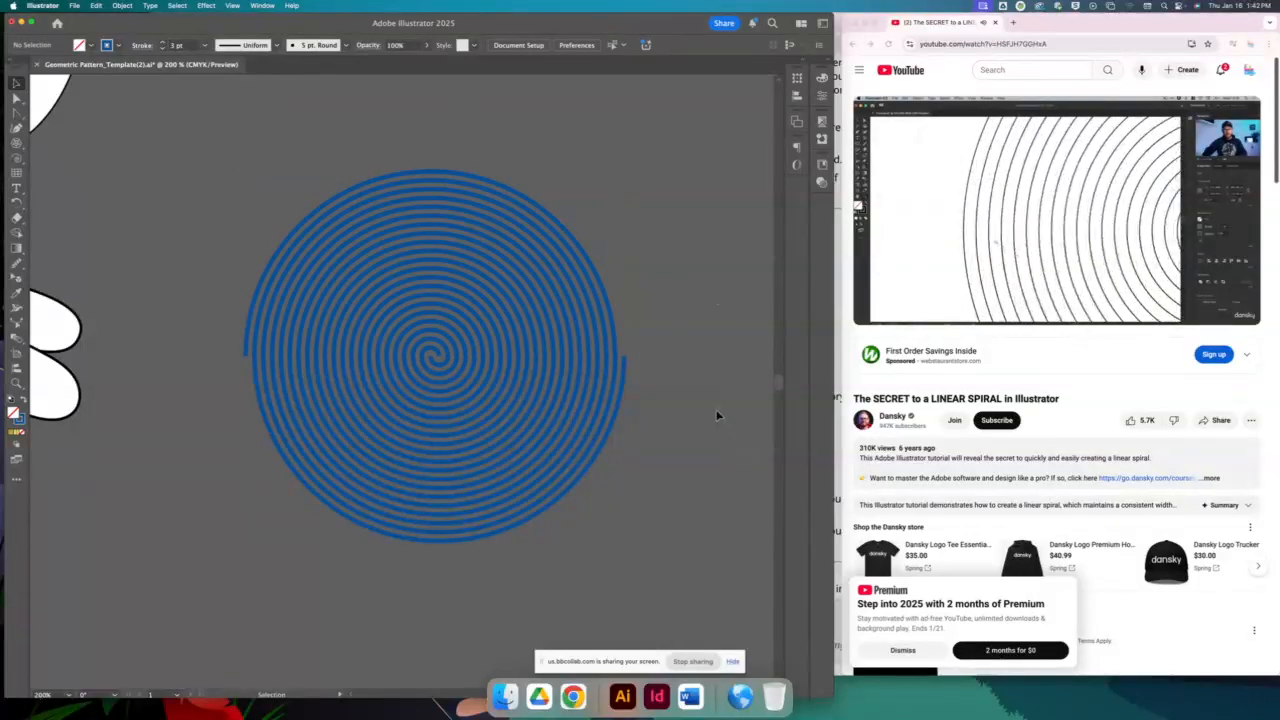
Show the artwork in outline view close up around the spiral's outer left end
key("z")
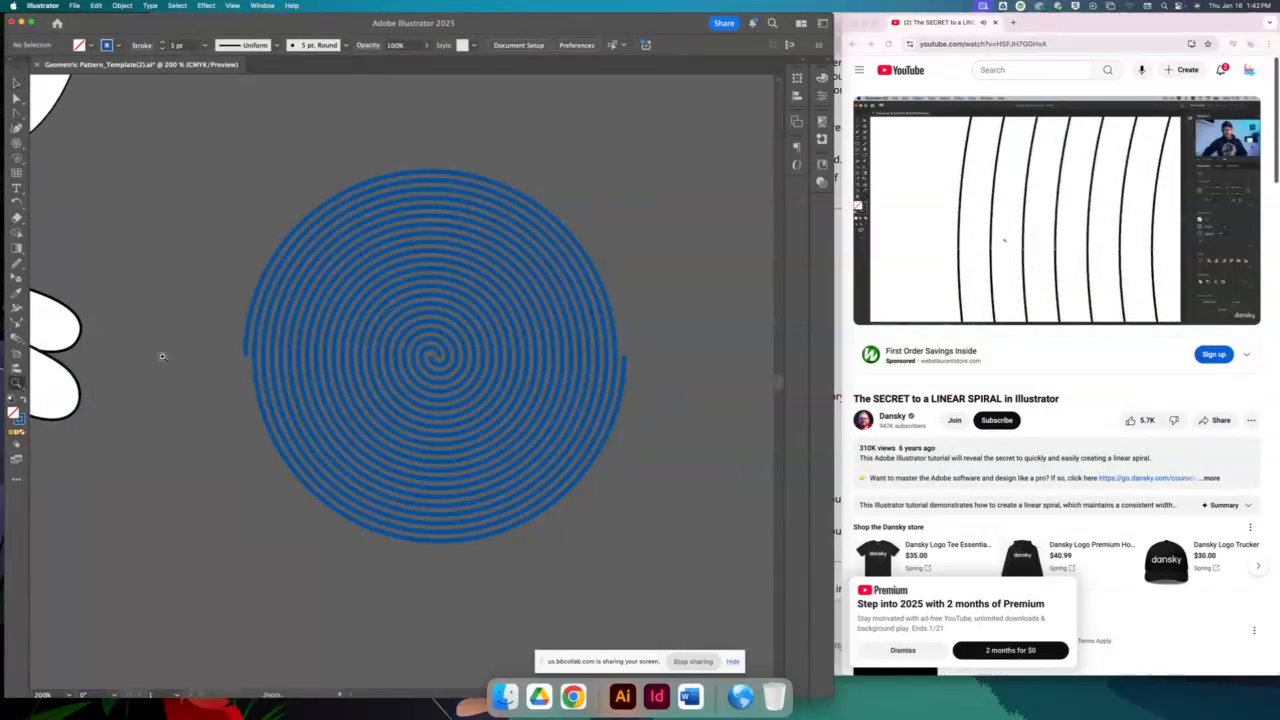
left_click_drag(215, 338, 353, 190)
left_click(17, 84)
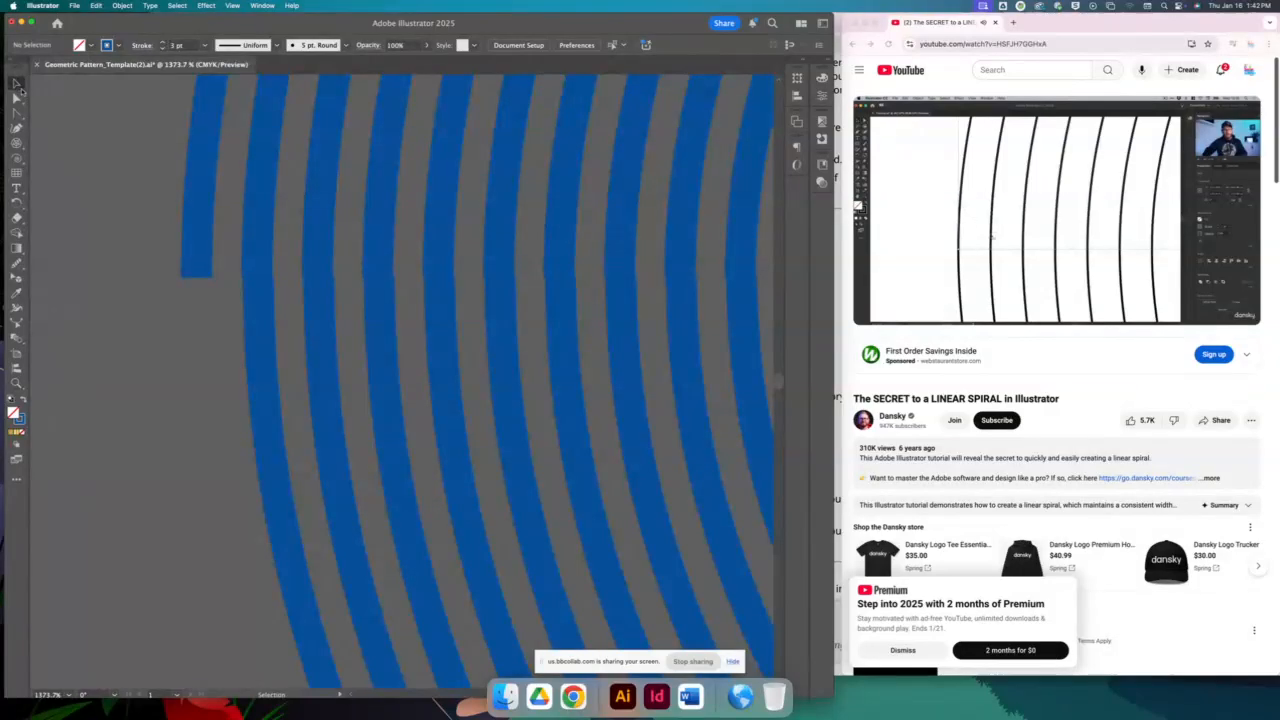
key("super+y")
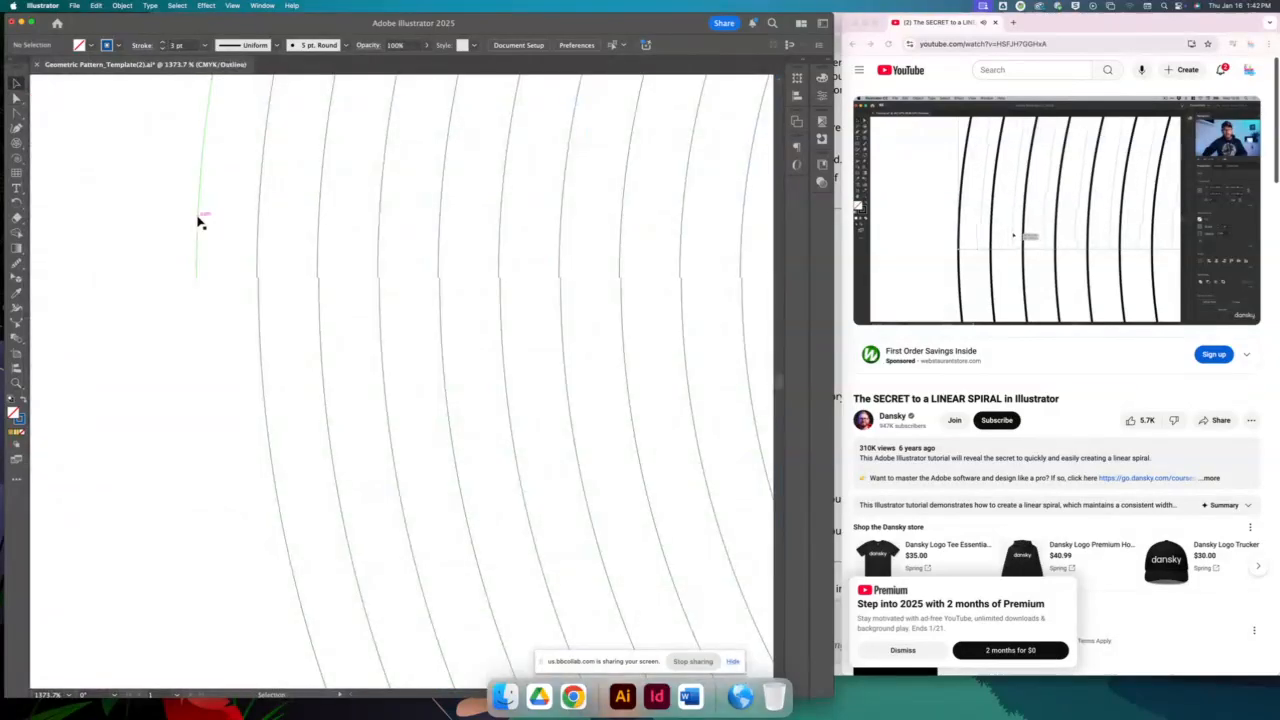
Undo a trial shift of the upper semicircles and fine-tune their position so their ends line up with the lower arcs
left_click_drag(199, 221, 204, 221)
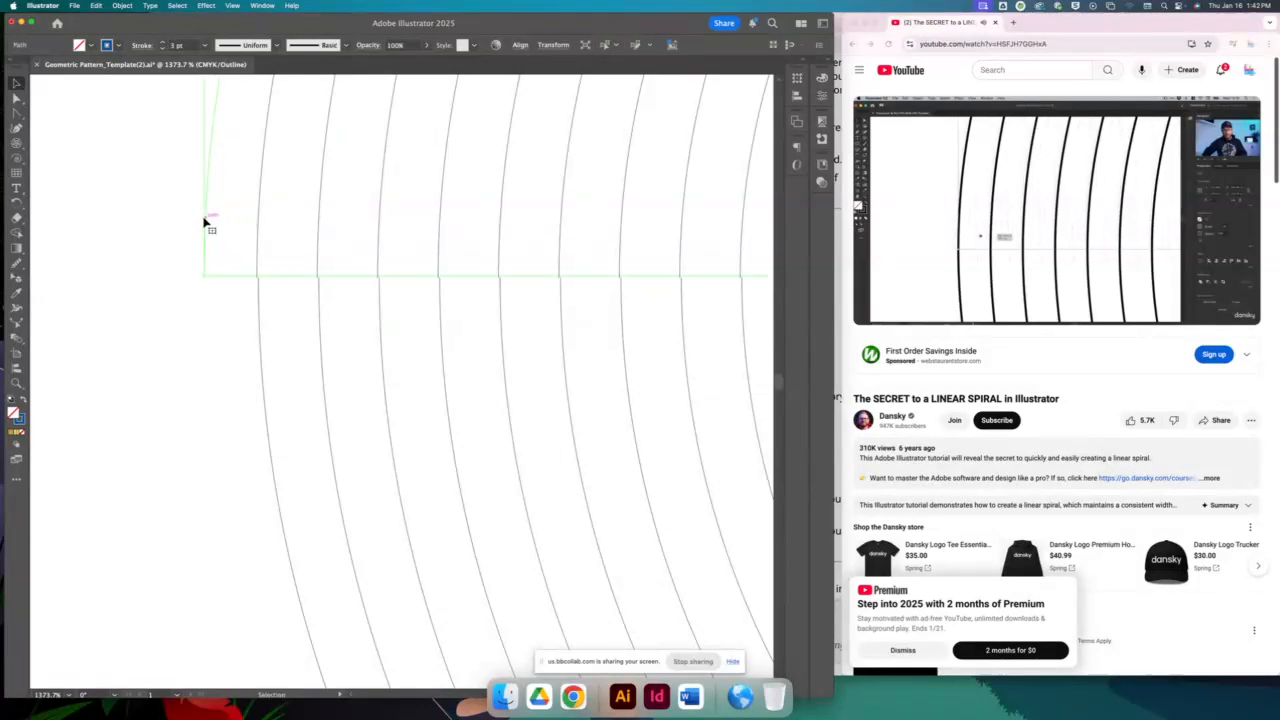
key("super+z")
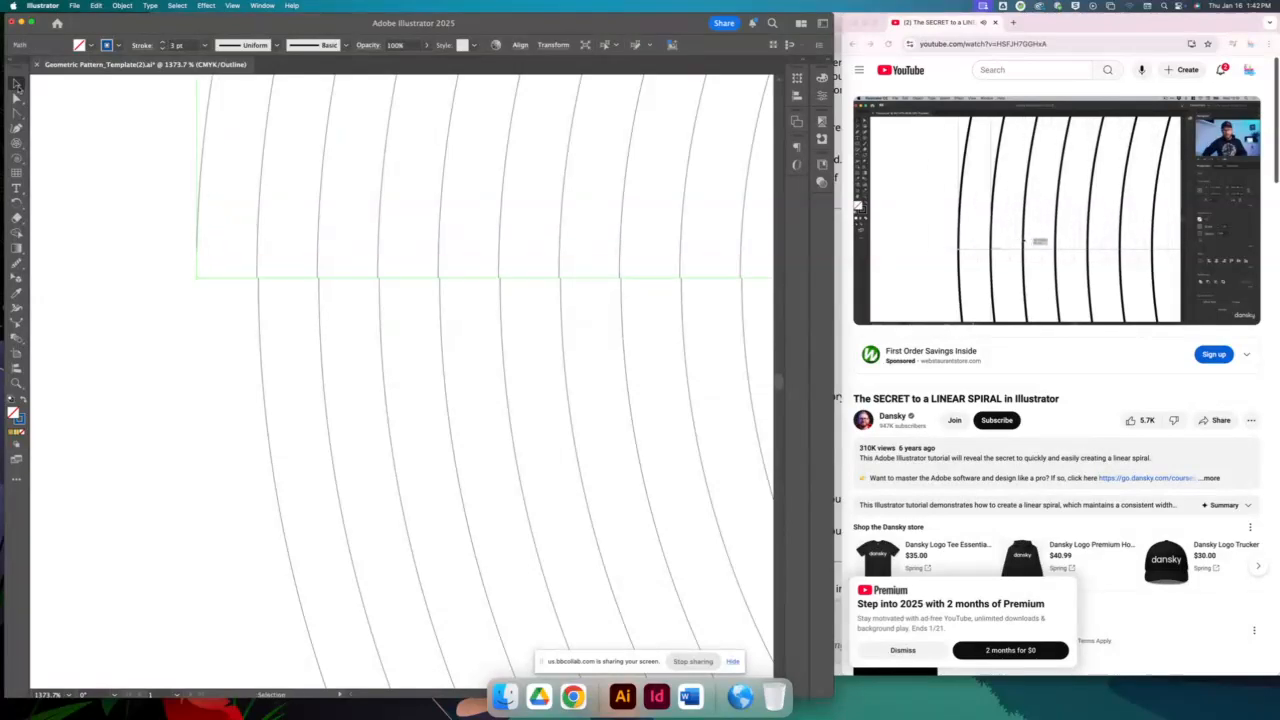
left_click(207, 159)
left_click_drag(201, 161, 202, 161)
key("super+minus")
key("super+minus")
key("super+minus")
key("super+minus")
key("super+minus")
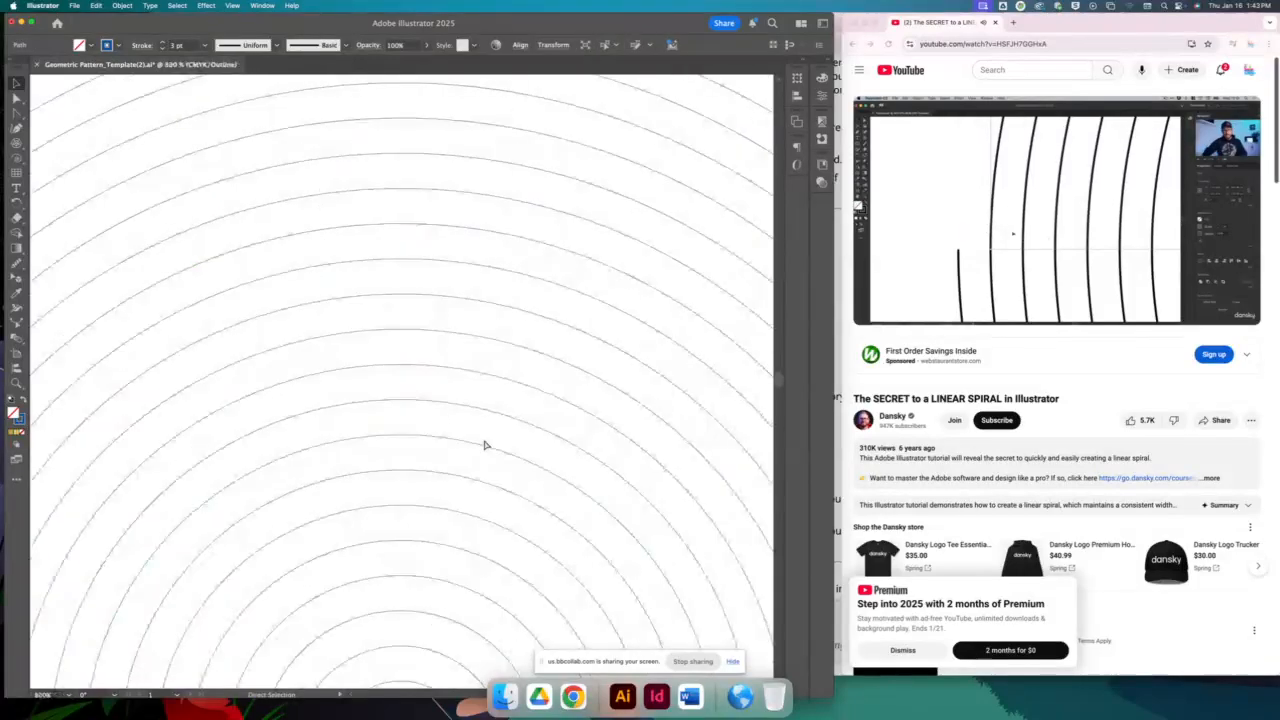
key("super+minus")
key("super+minus")
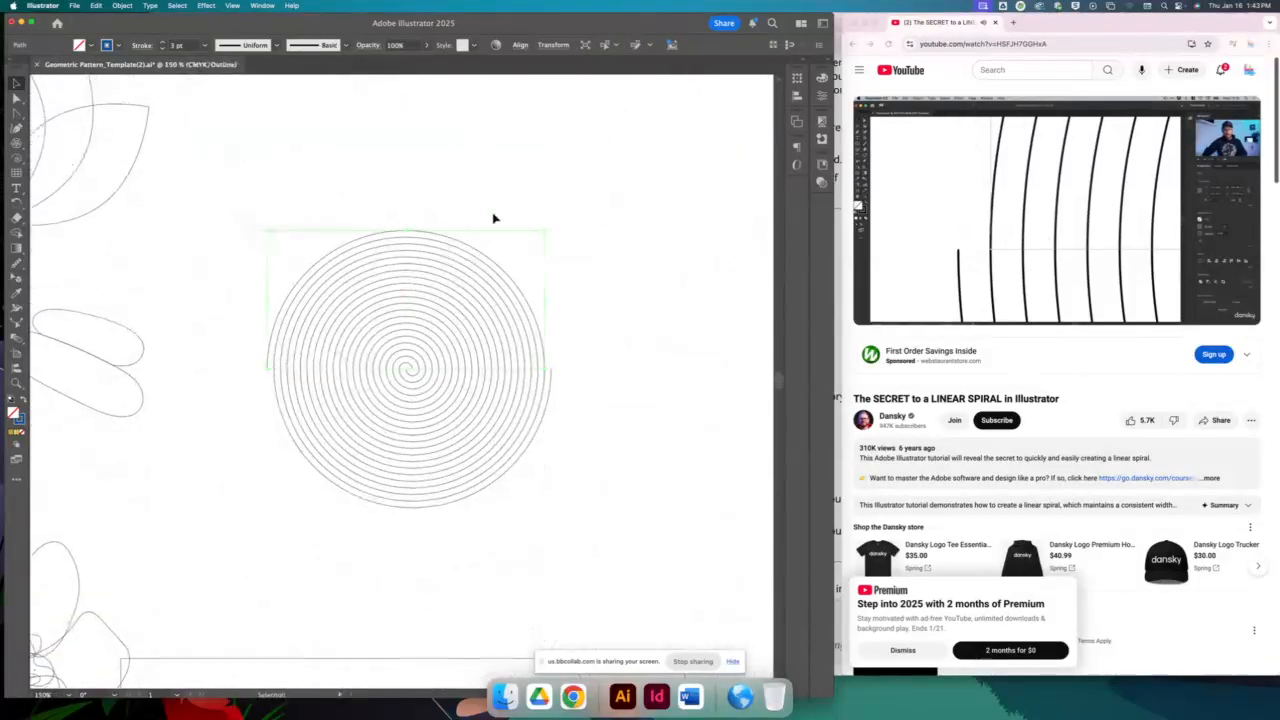
Group the upper semicircles and toggle Snap to Glyph, leaving nothing selected at the seam between the two halves
key("super+g")
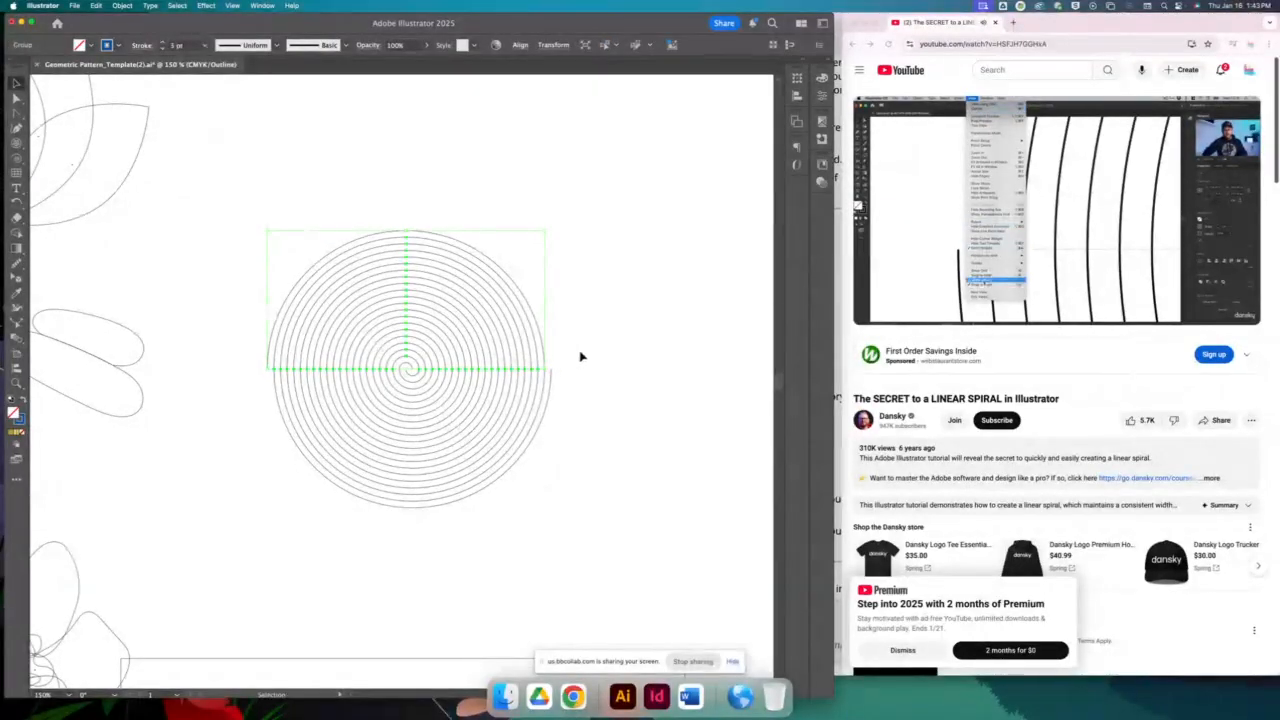
left_click(231, 6)
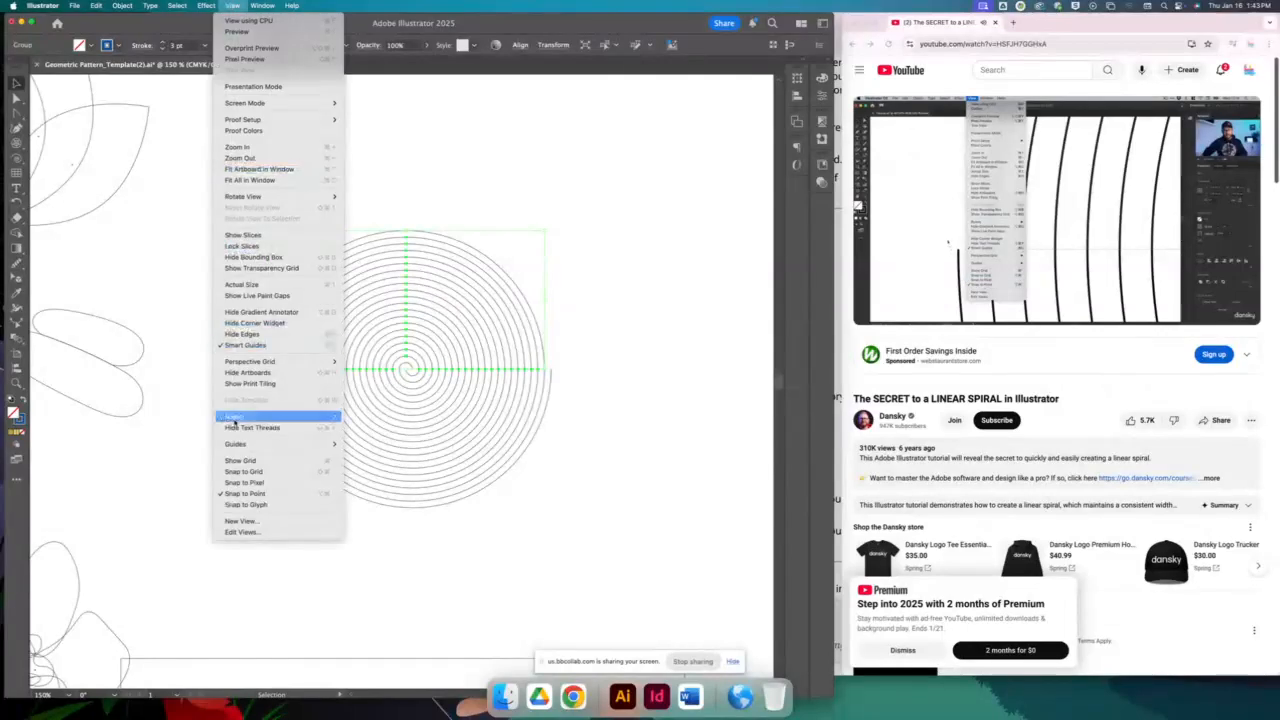
left_click(247, 504)
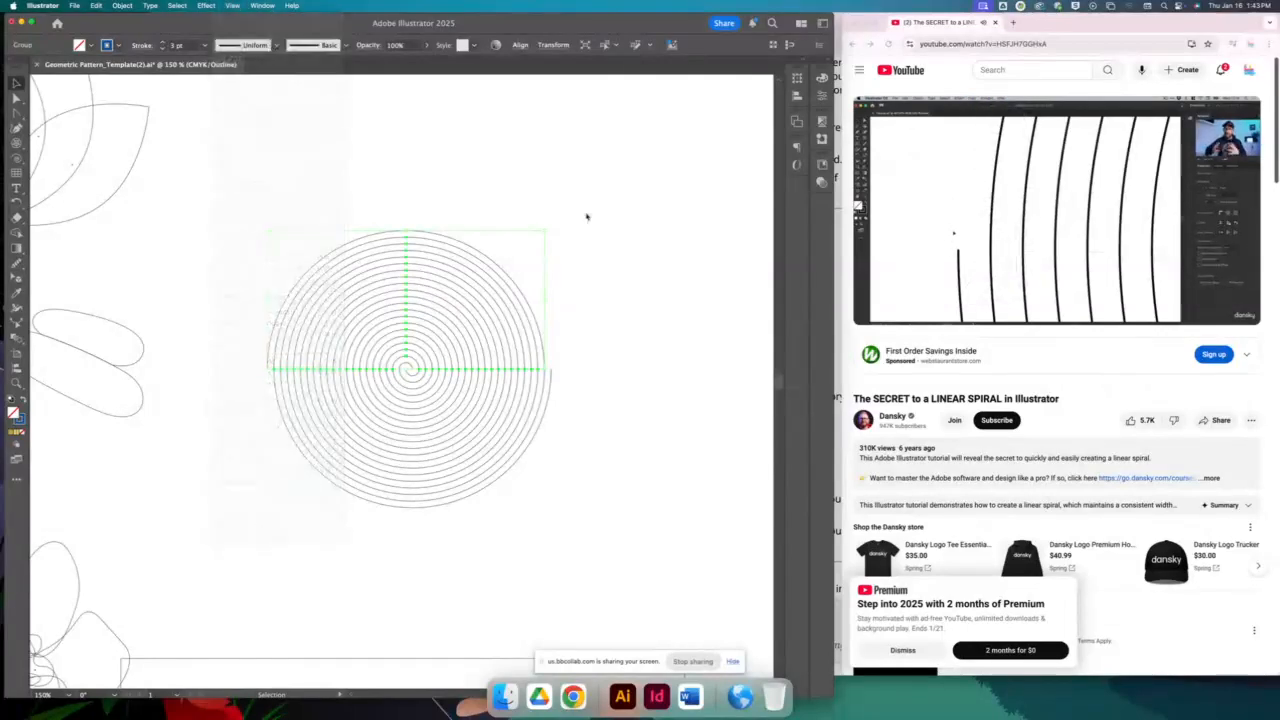
left_click(16, 384)
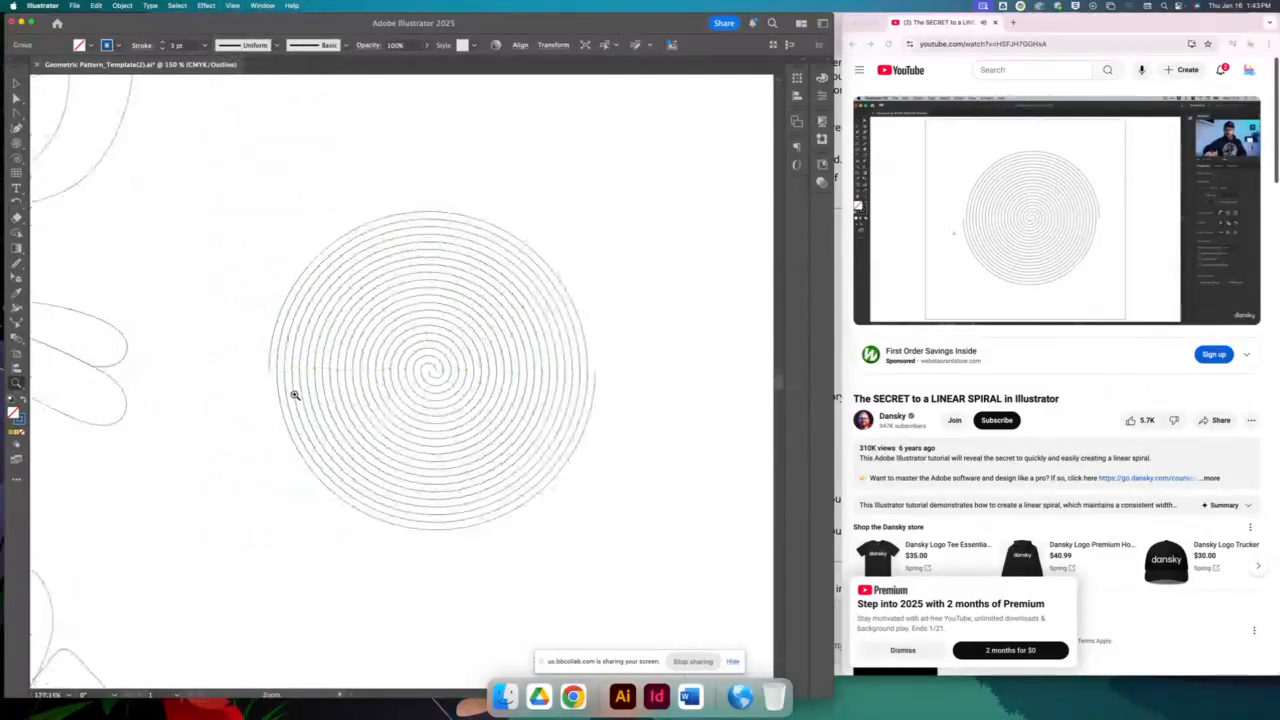
left_click_drag(294, 394, 231, 212)
left_click(16, 83)
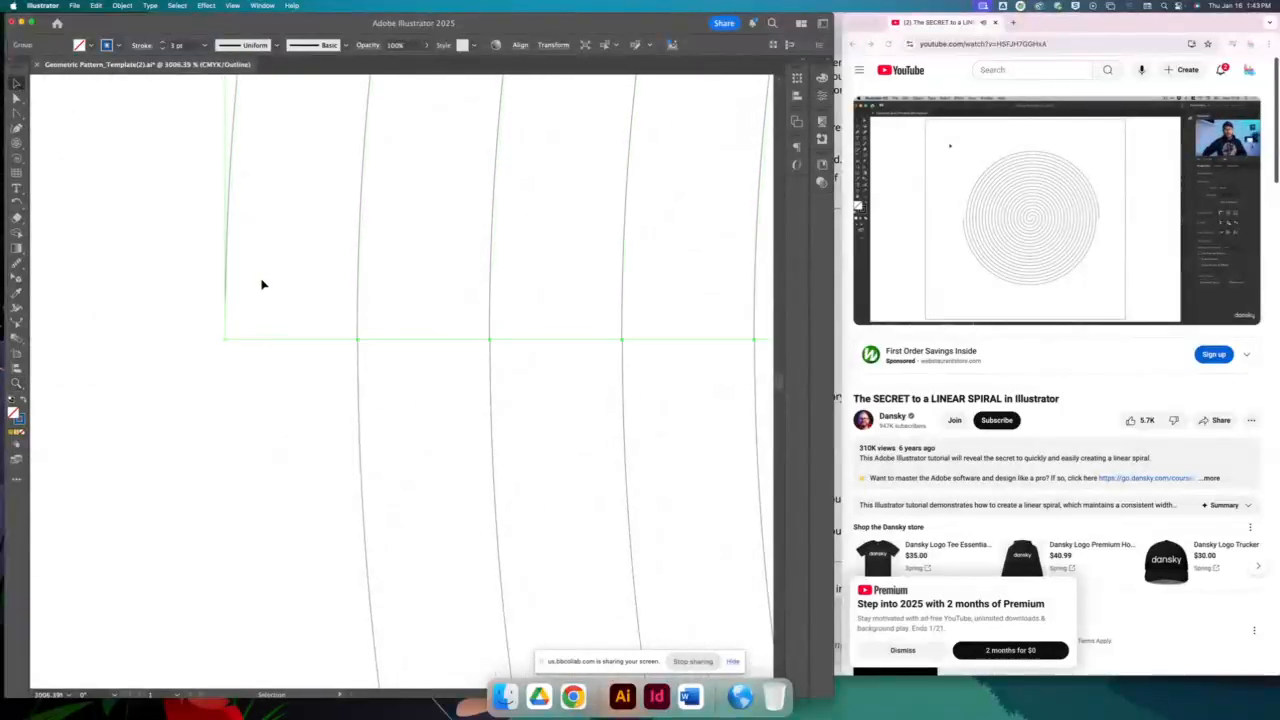
left_click(322, 297)
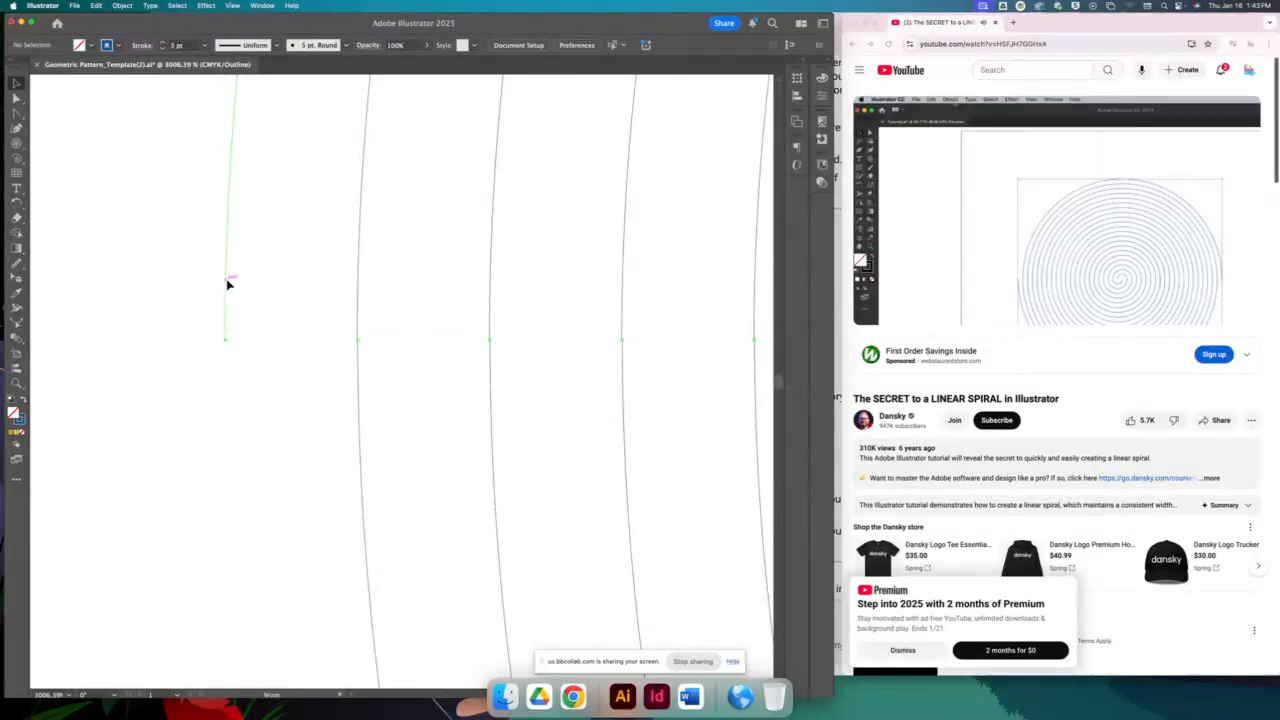
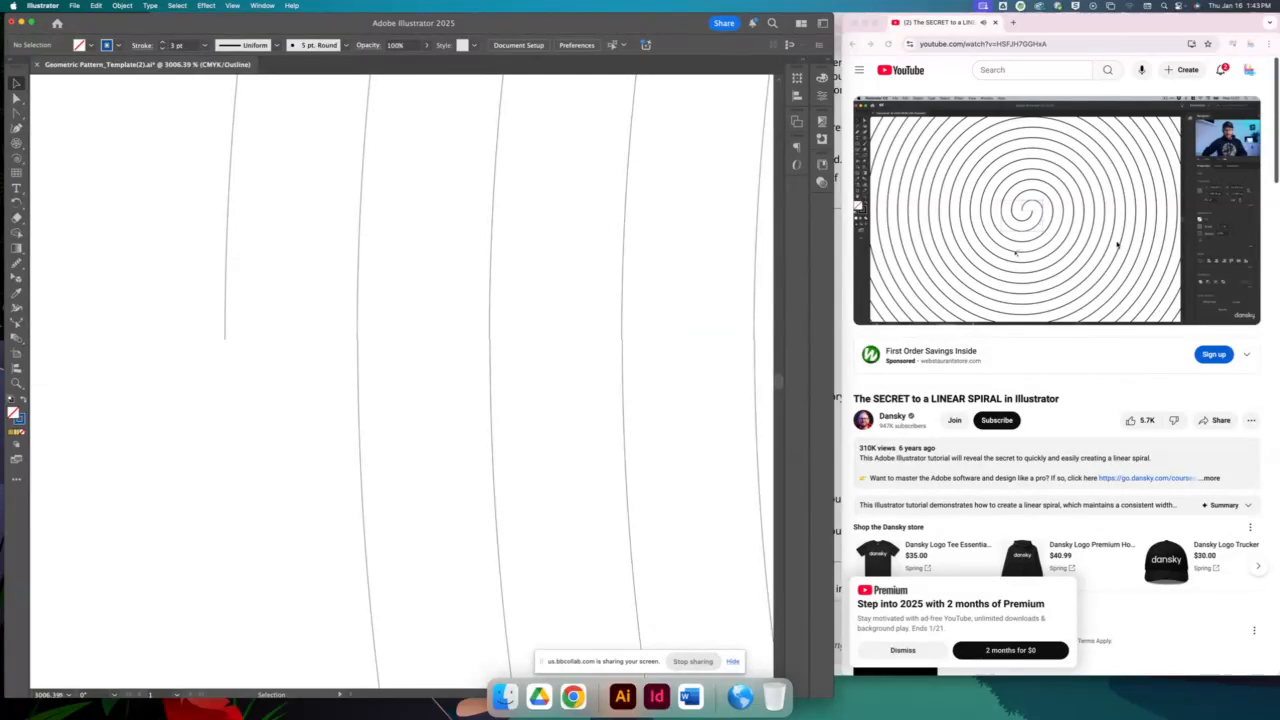
Switch to Chrome and pause the linear spiral tutorial video
left_click(1117, 245)
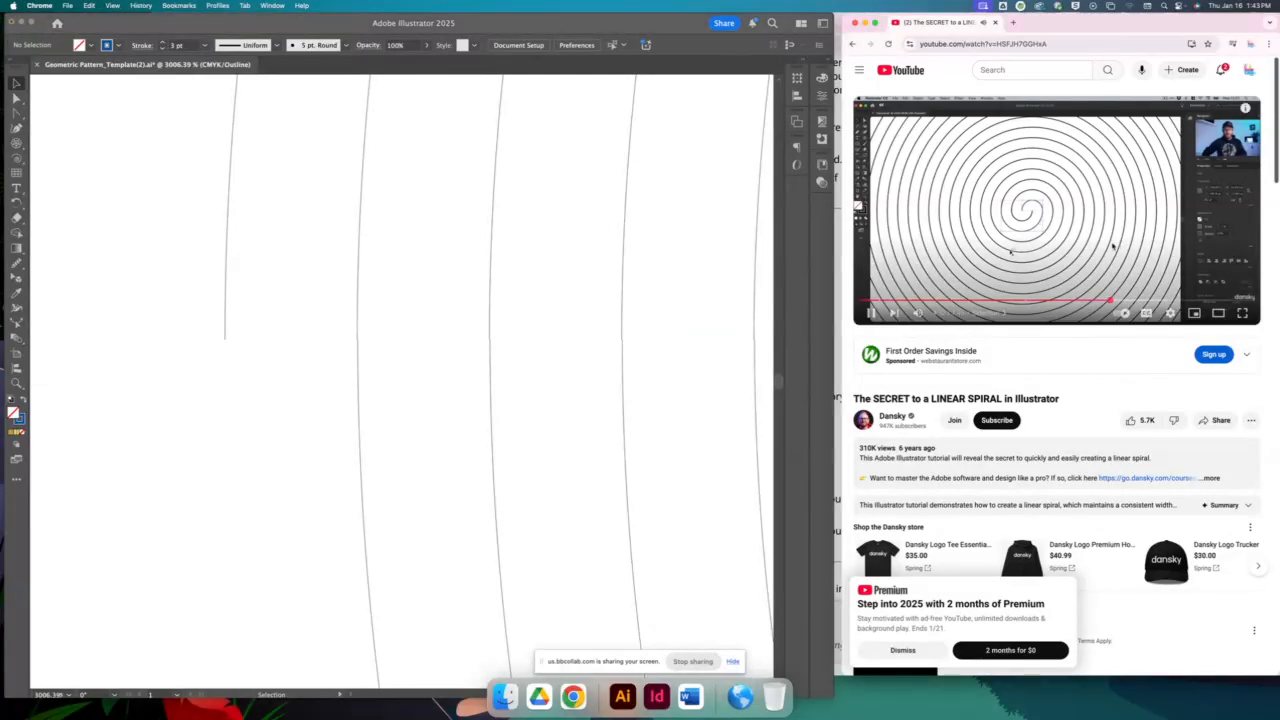
left_click(1108, 245)
key("super+minus")
key("super+minus")
key("super+minus")
key("super+minus")
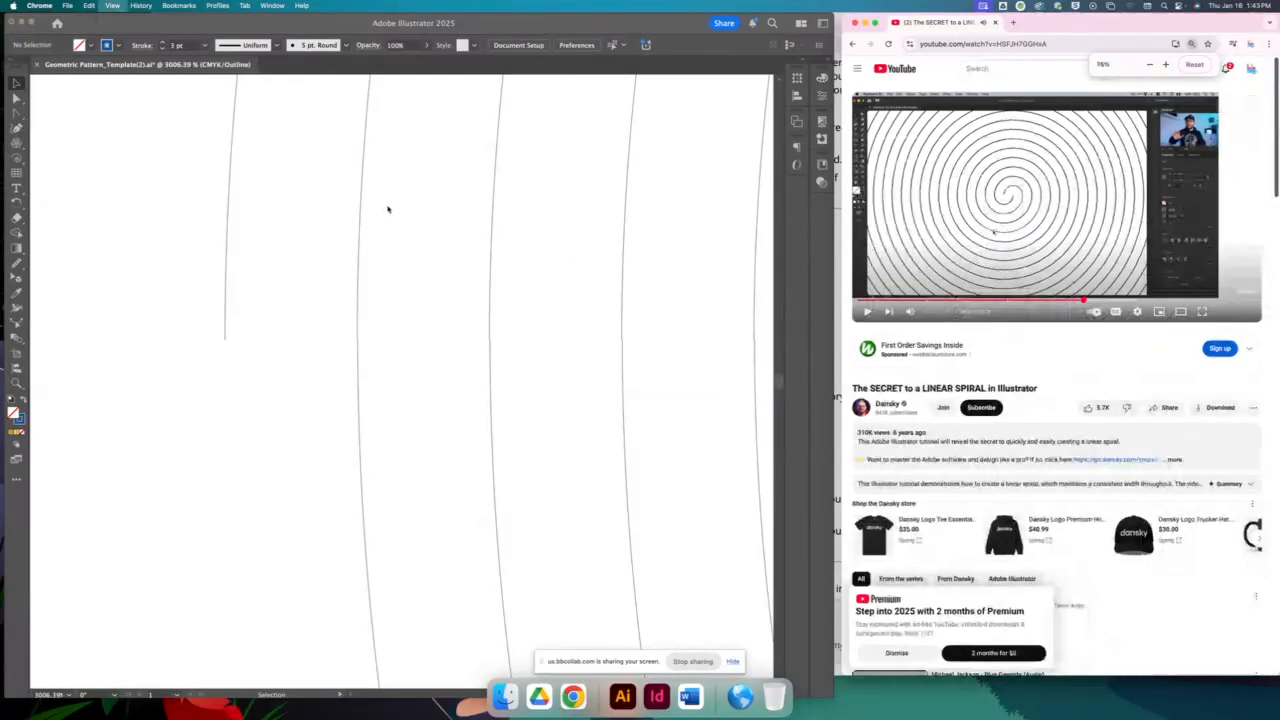
Switch back to Illustrator and try to select the innermost upper arc together with its adjoining lower arc
left_click(403, 247)
key("super+minus")
key("super+minus")
key("super+minus")
key("super+minus")
key("super+minus")
key("super+minus")
key("super+minus")
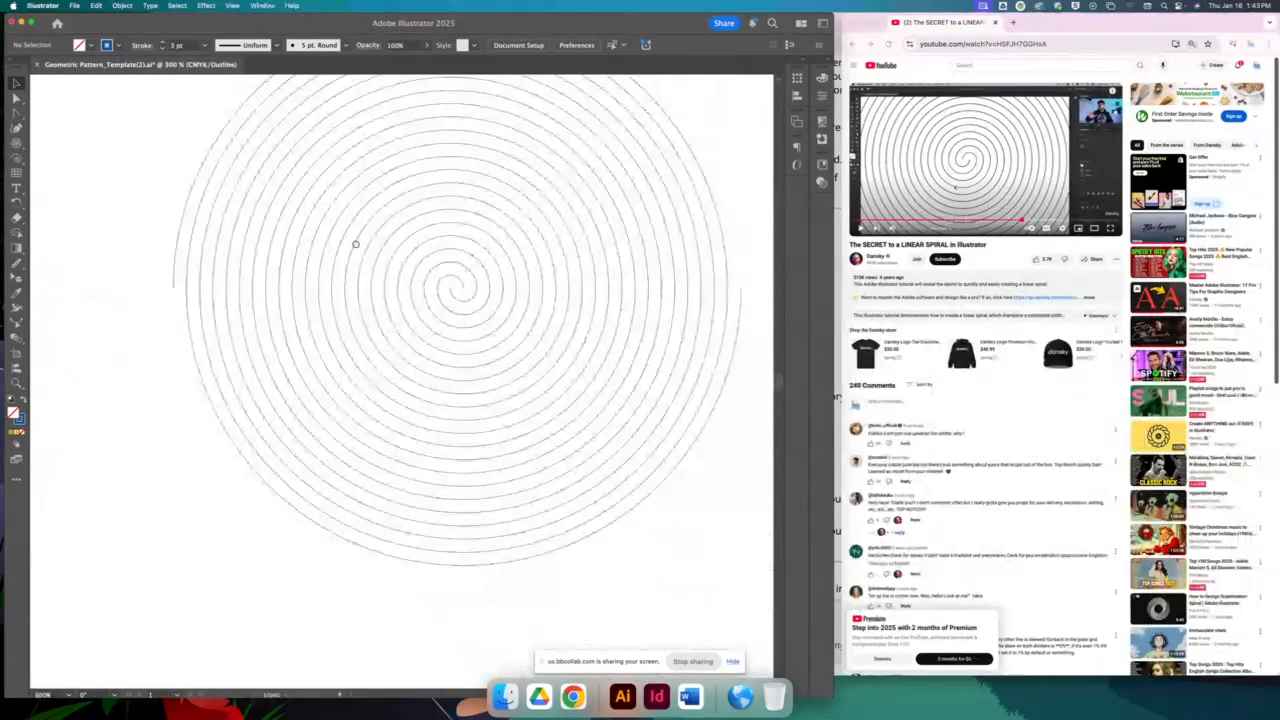
left_click_drag(355, 244, 353, 280)
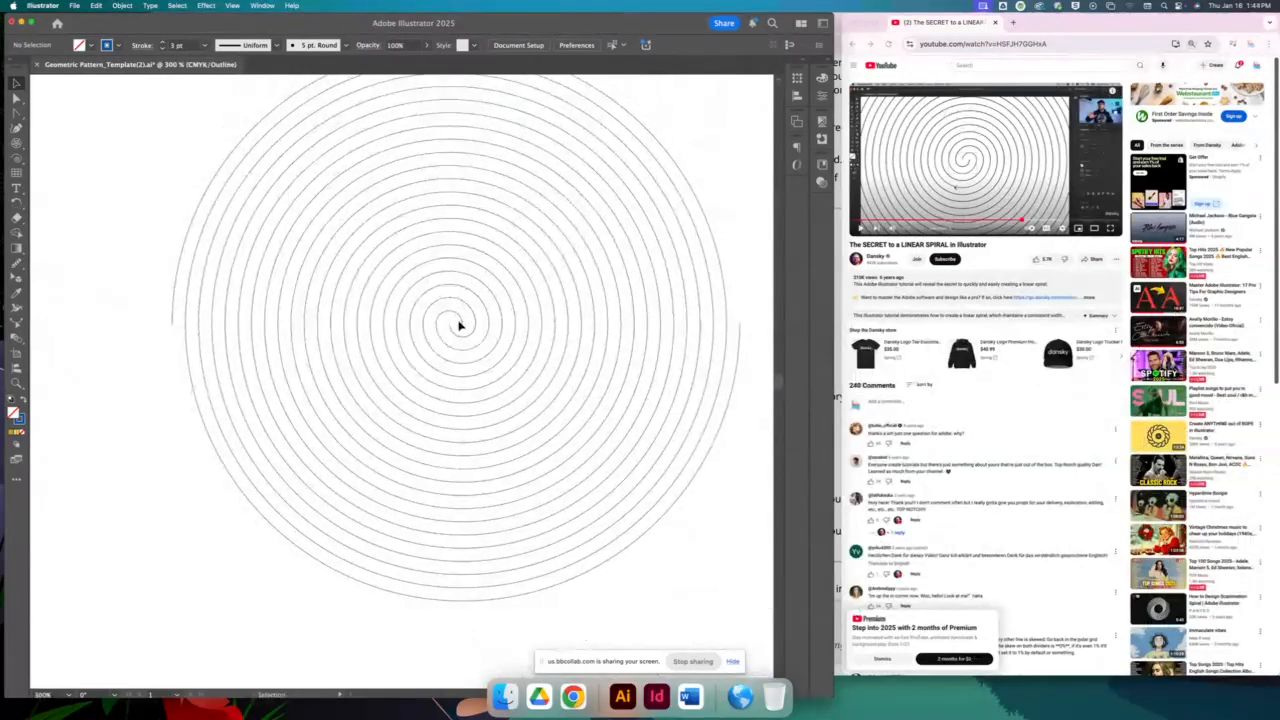
left_click(461, 323)
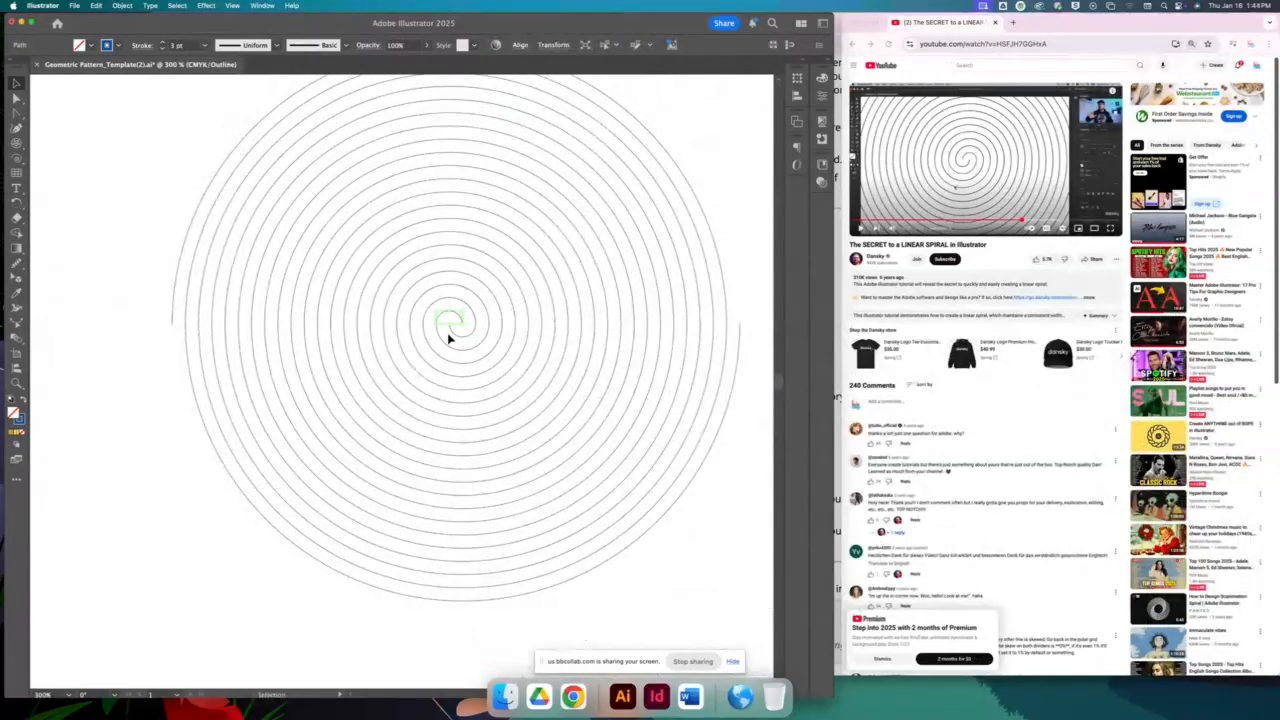
left_click(446, 346, "shift")
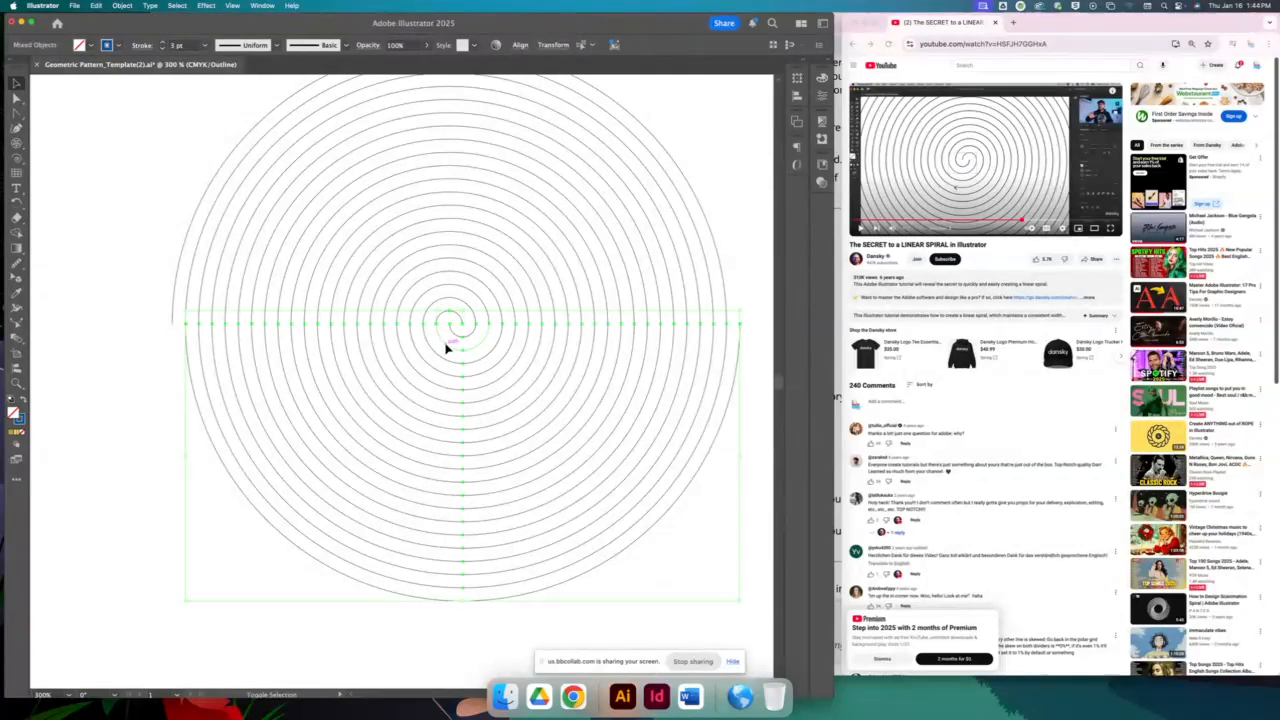
left_click(134, 117)
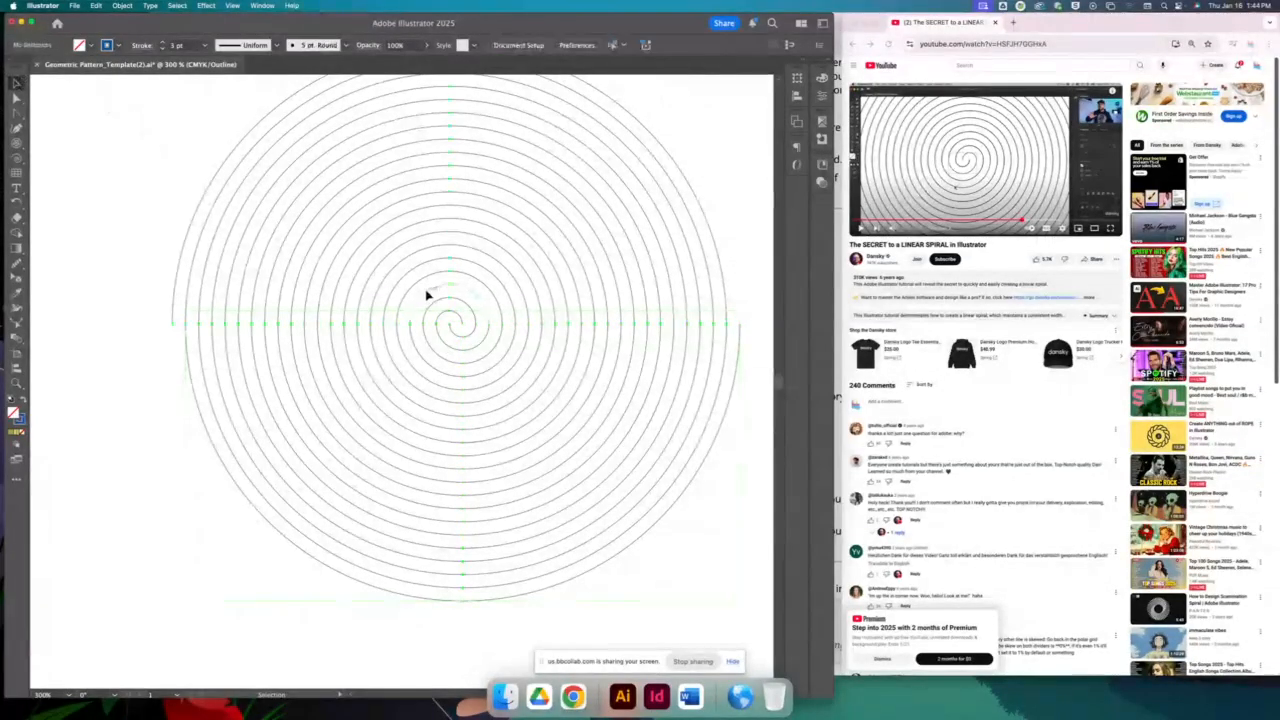
Ungroup all the semicircles of the spiral and select the two innermost adjoining arcs
left_click_drag(142, 130, 709, 530)
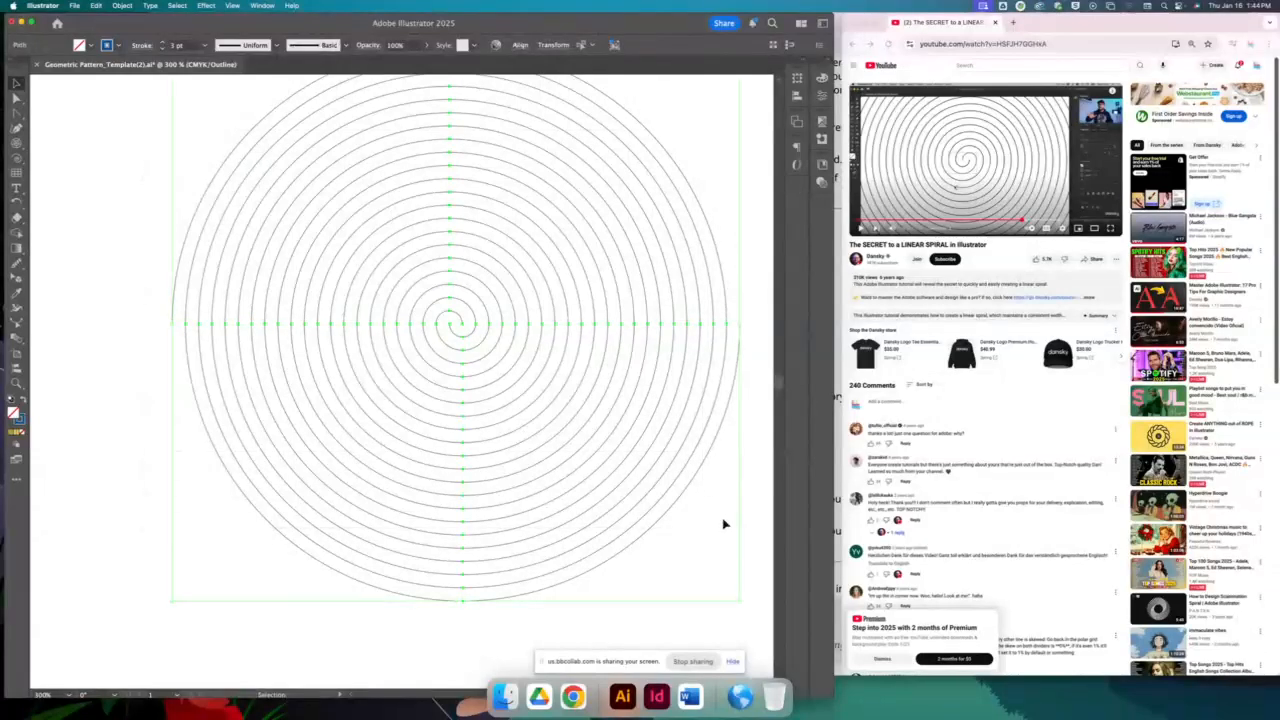
left_click(724, 523)
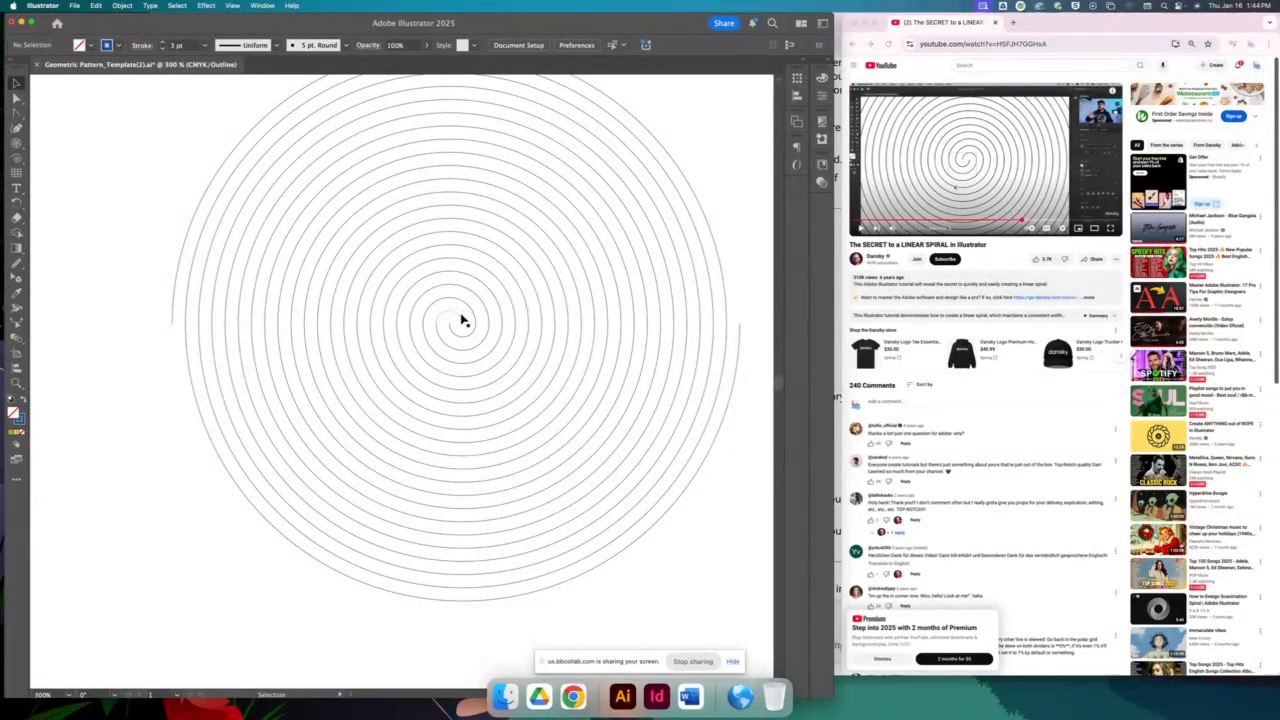
left_click(462, 320)
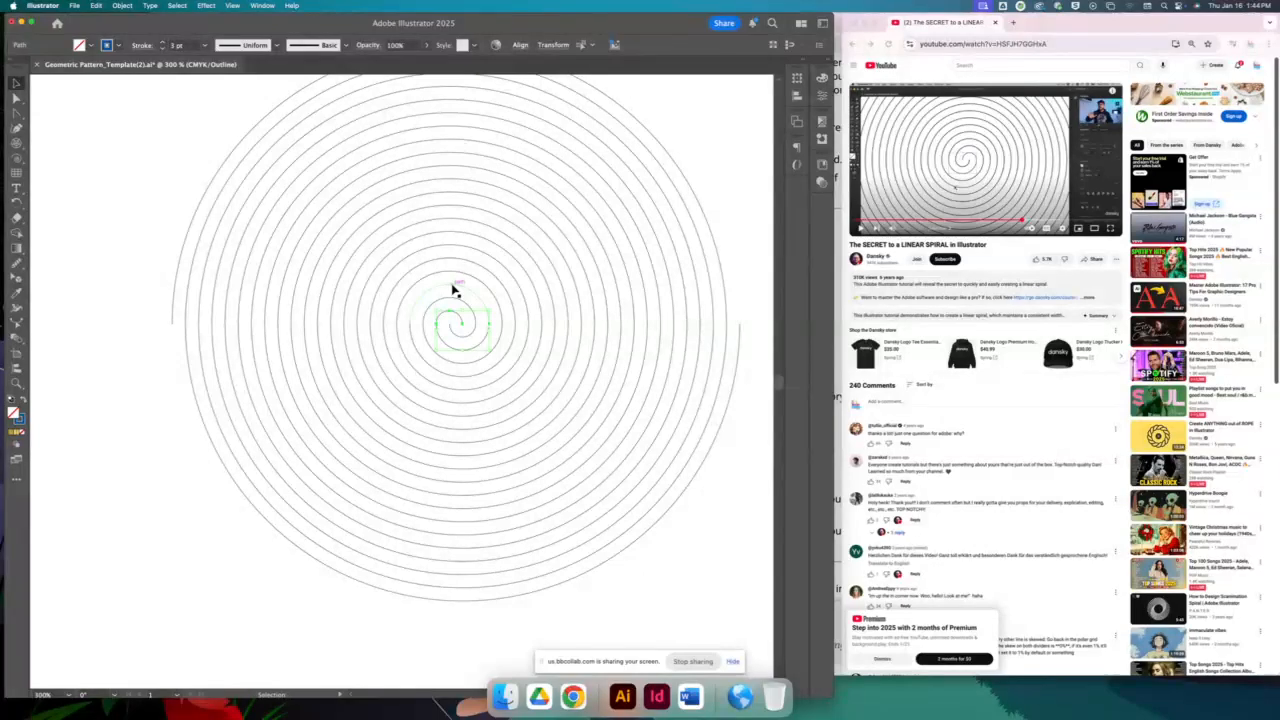
Switch to Chrome, enlarge the page, and watch the next part of the spiral tutorial before pausing it
left_click(971, 213)
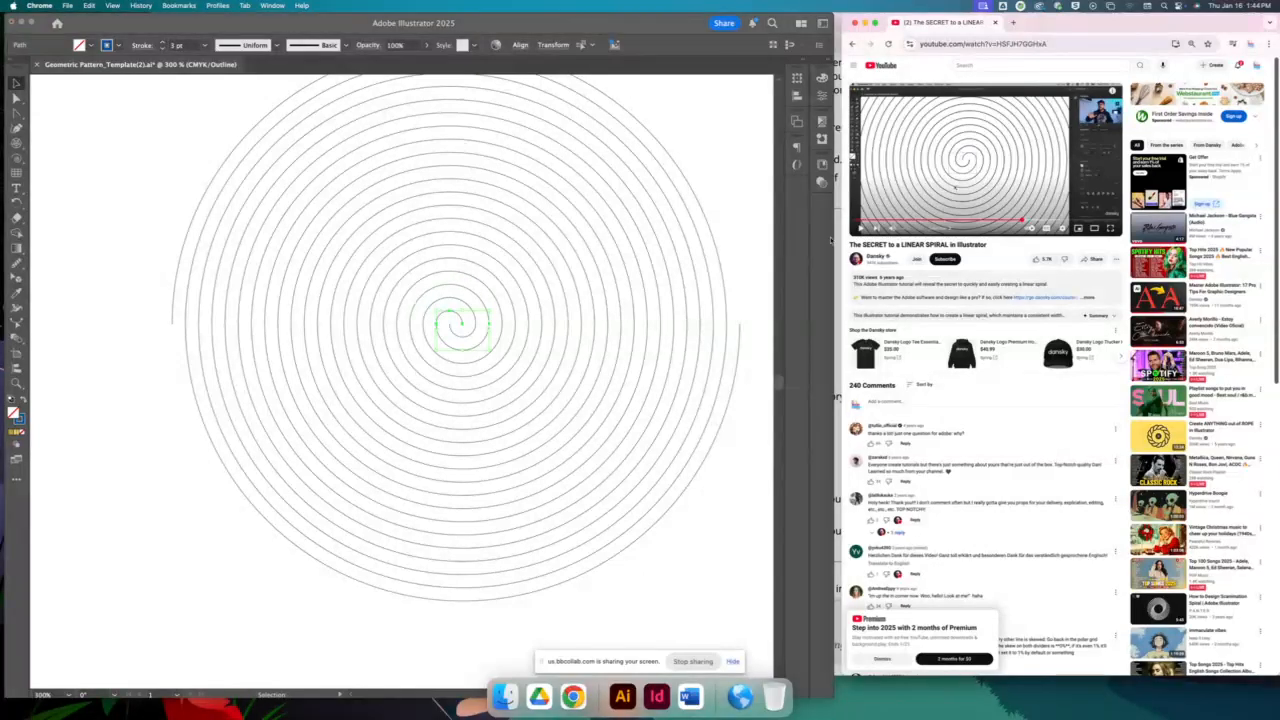
key("super+equal")
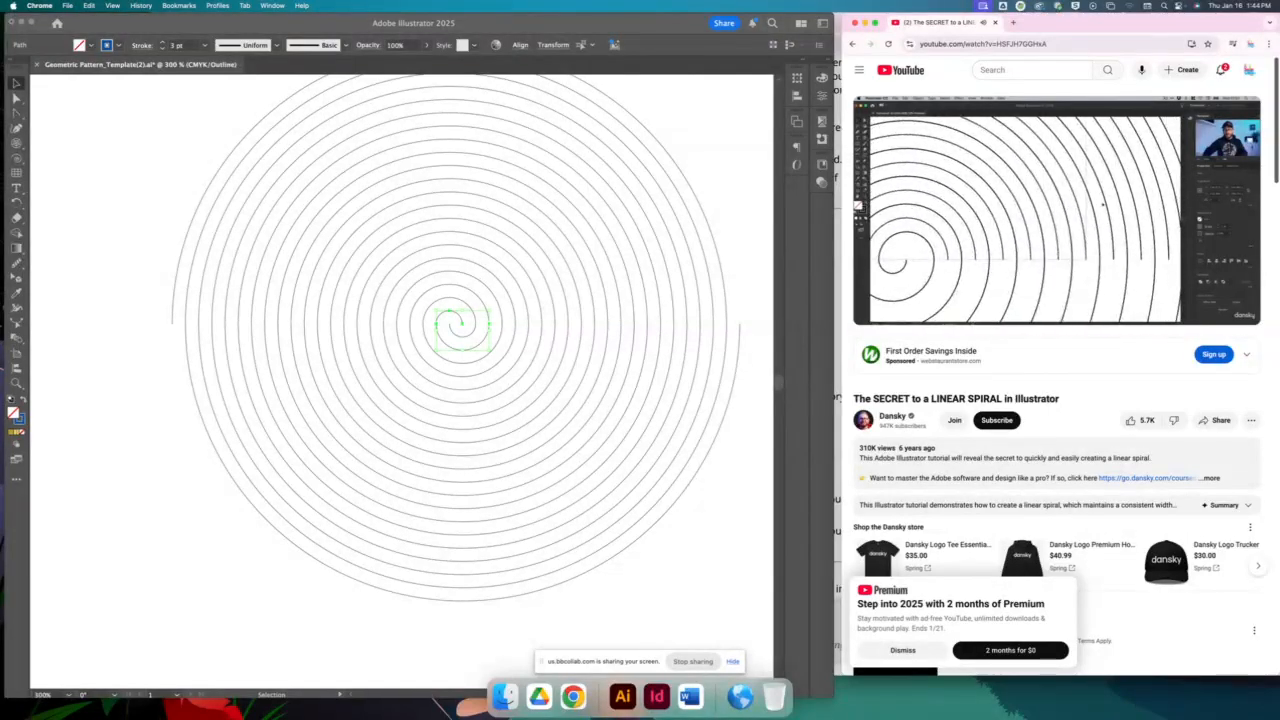
left_click(864, 281)
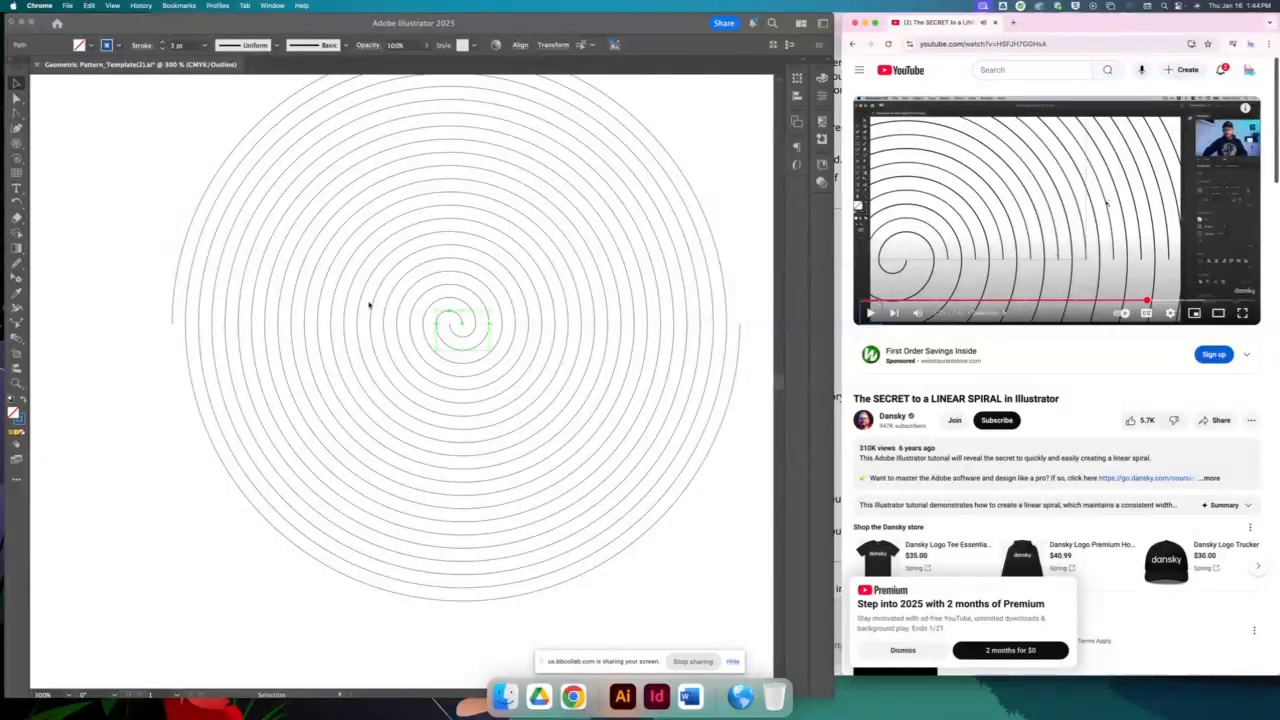
In Illustrator, select every second lower semicircle, starting with the outermost, and delete them
left_click(115, 265)
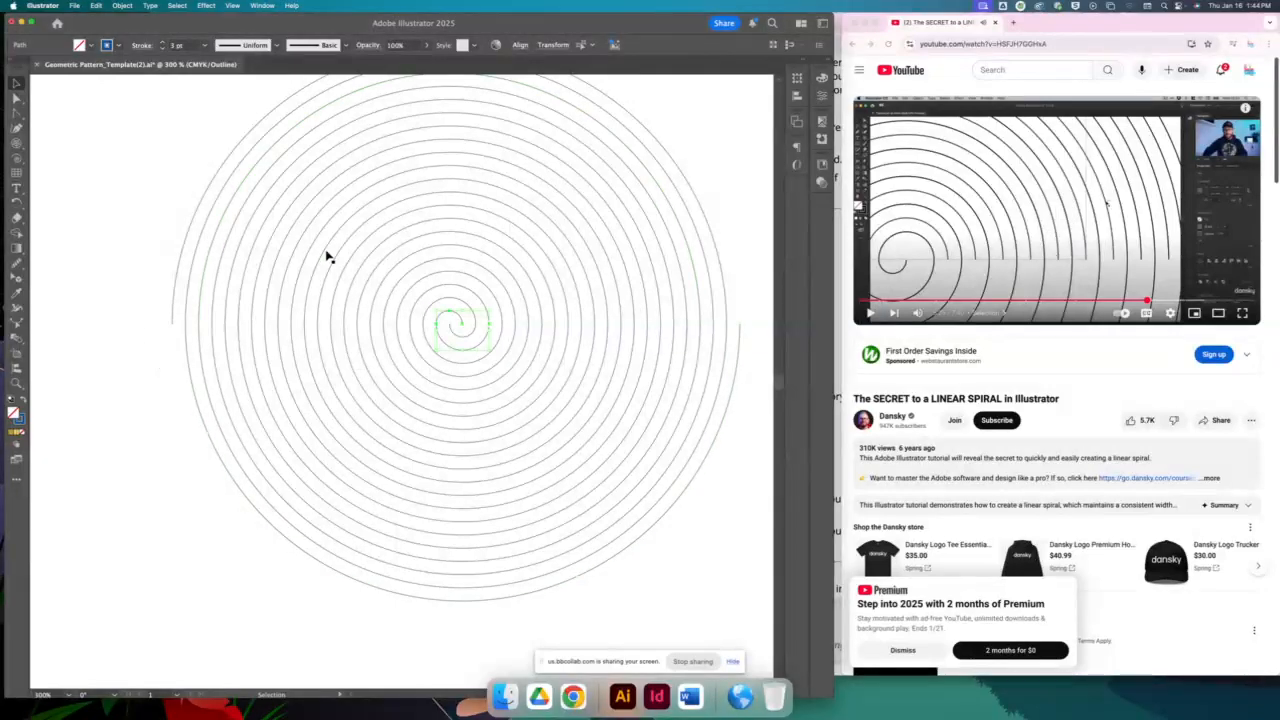
left_click(737, 372)
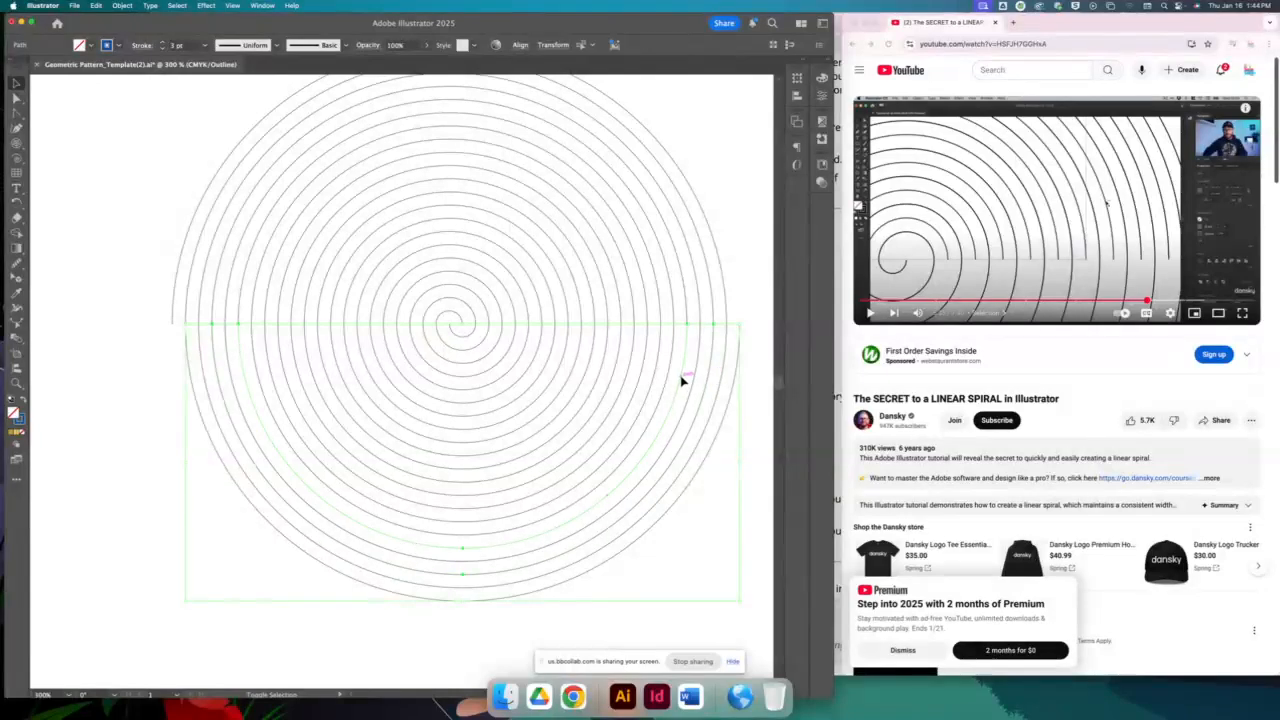
left_click(681, 378, "shift")
left_click(627, 380, "shift")
left_click(601, 377, "shift")
left_click(570, 376, "shift")
left_click(543, 368, "shift")
left_click(516, 362, "shift")
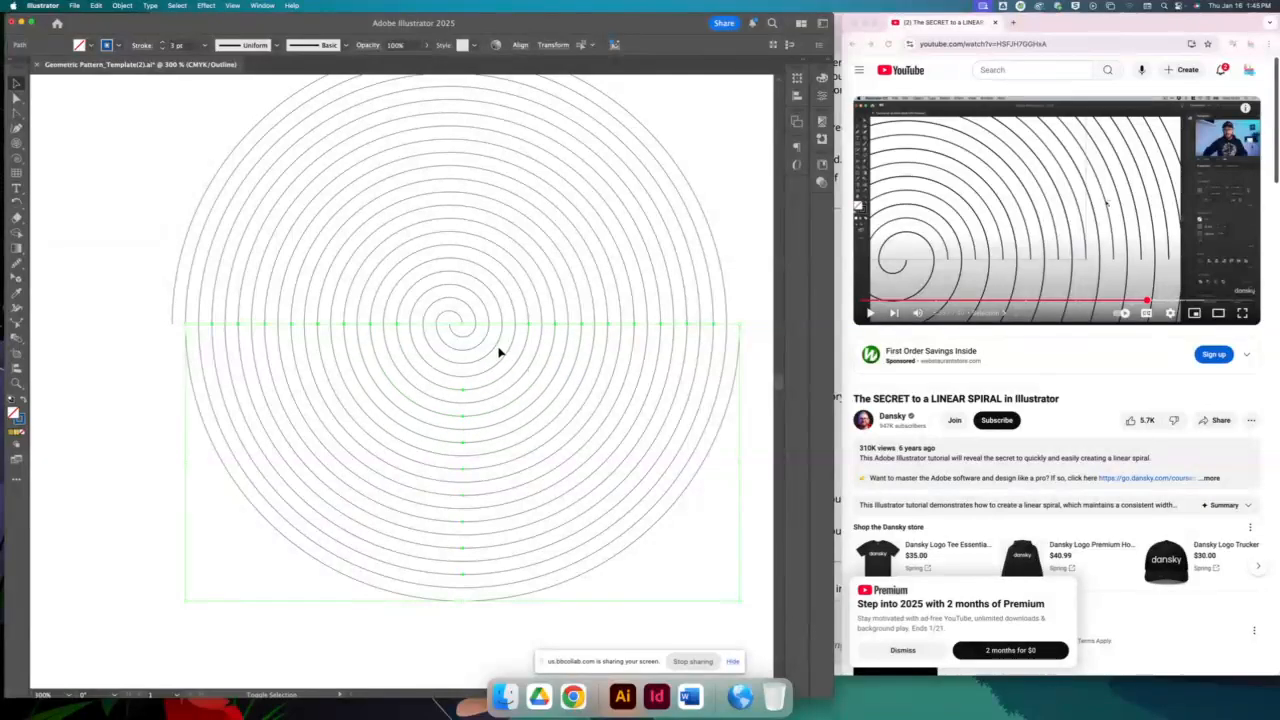
left_click(495, 349, "shift")
left_click(474, 337, "shift")
key("super+shift+a")
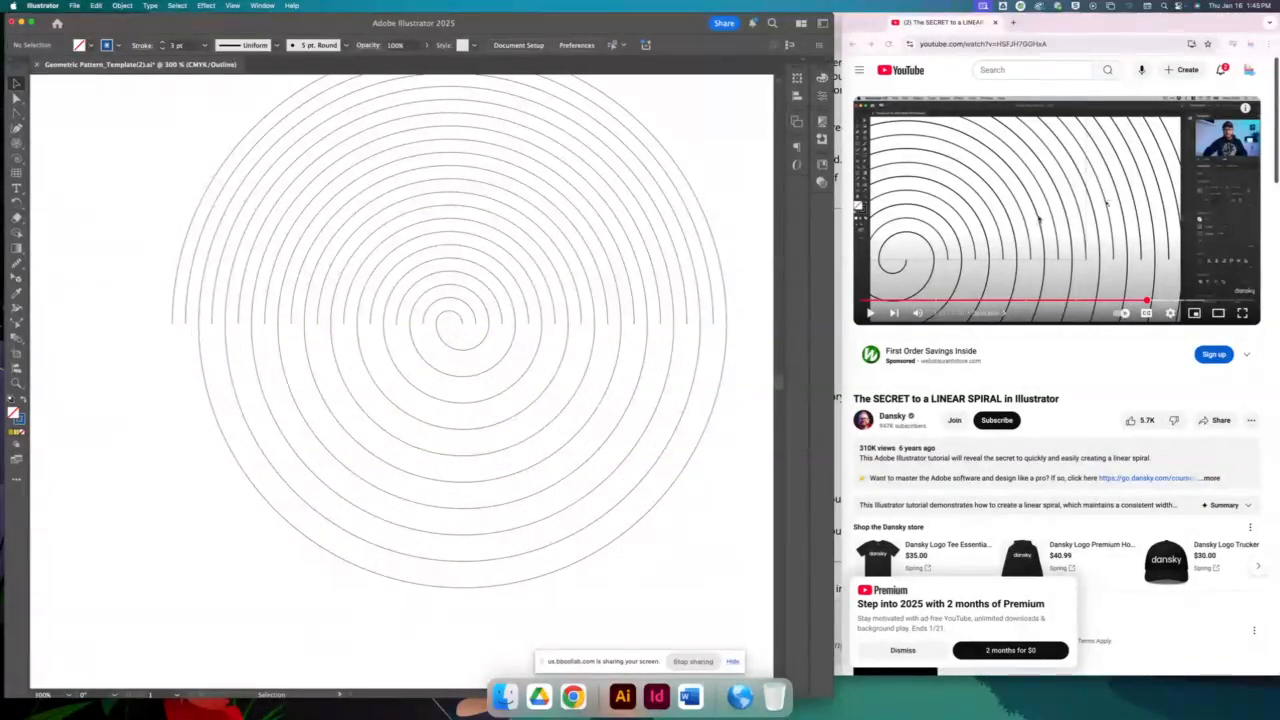
Switch to Chrome, play the following moment of the tutorial, and pause it
left_click(1040, 220)
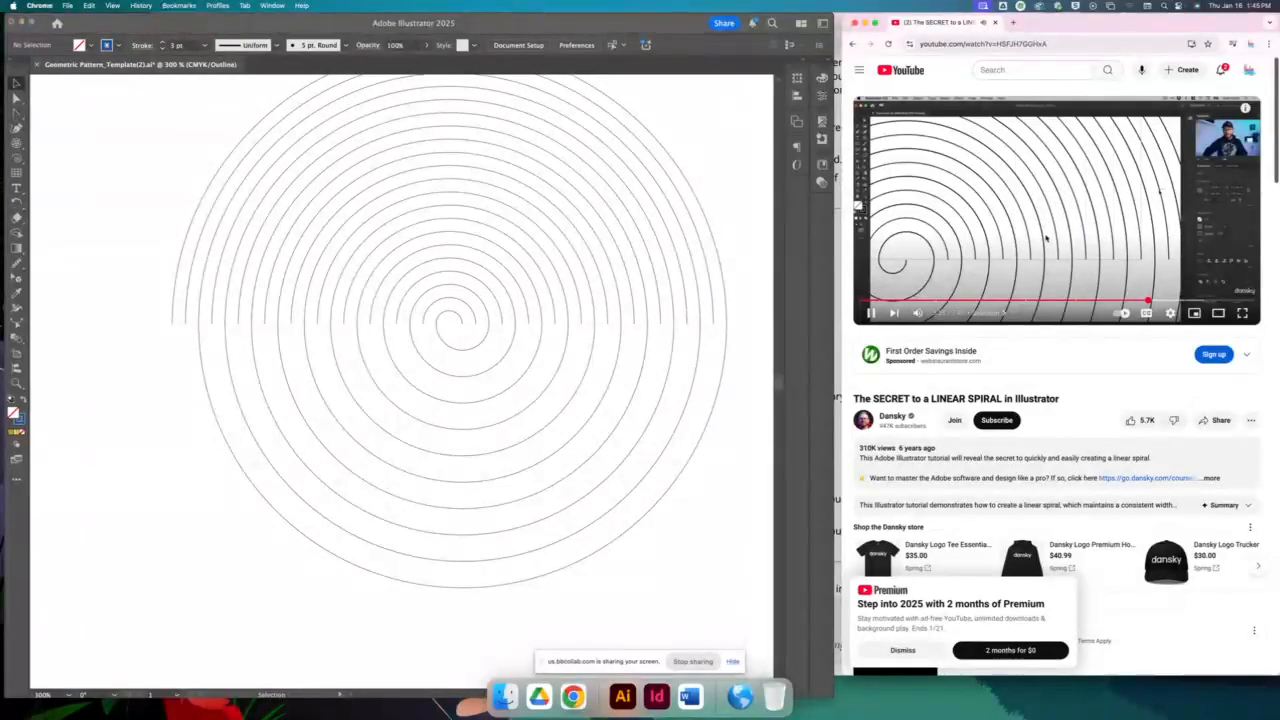
left_click(1046, 237)
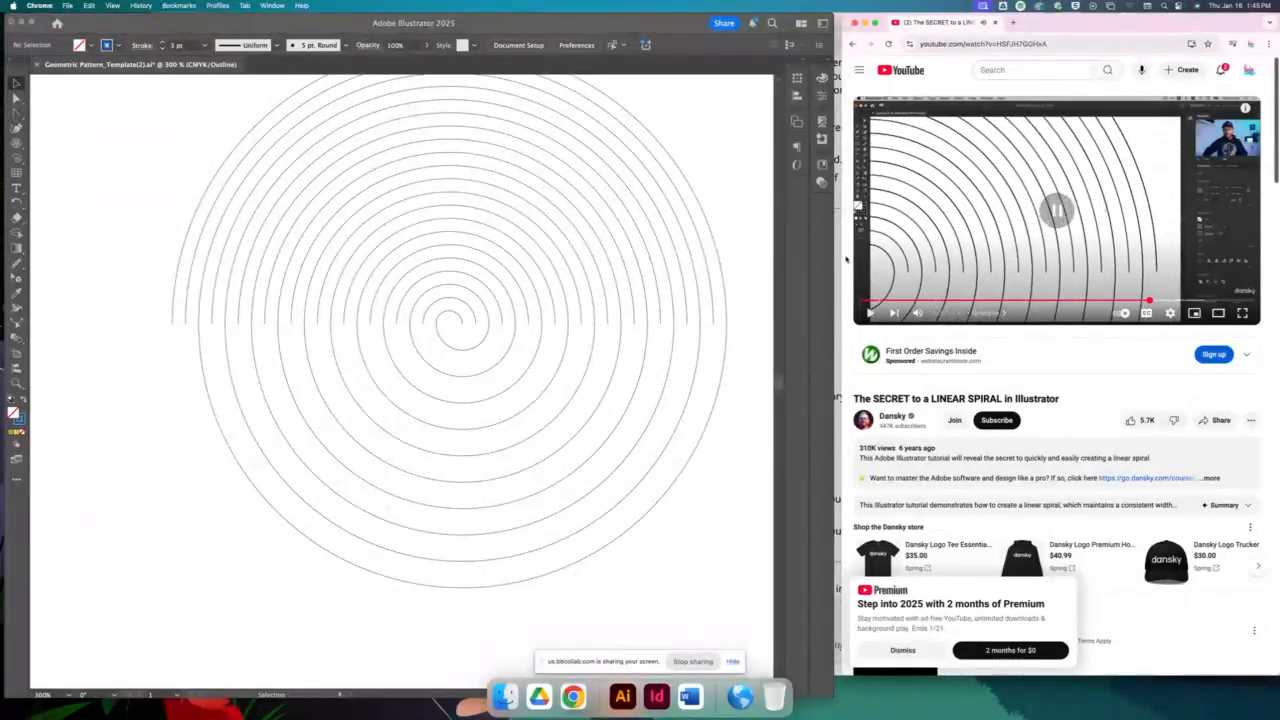
Select every second upper semicircle of the spiral, including the second outermost and the innermost loose ones, and delete them
left_click(185, 325)
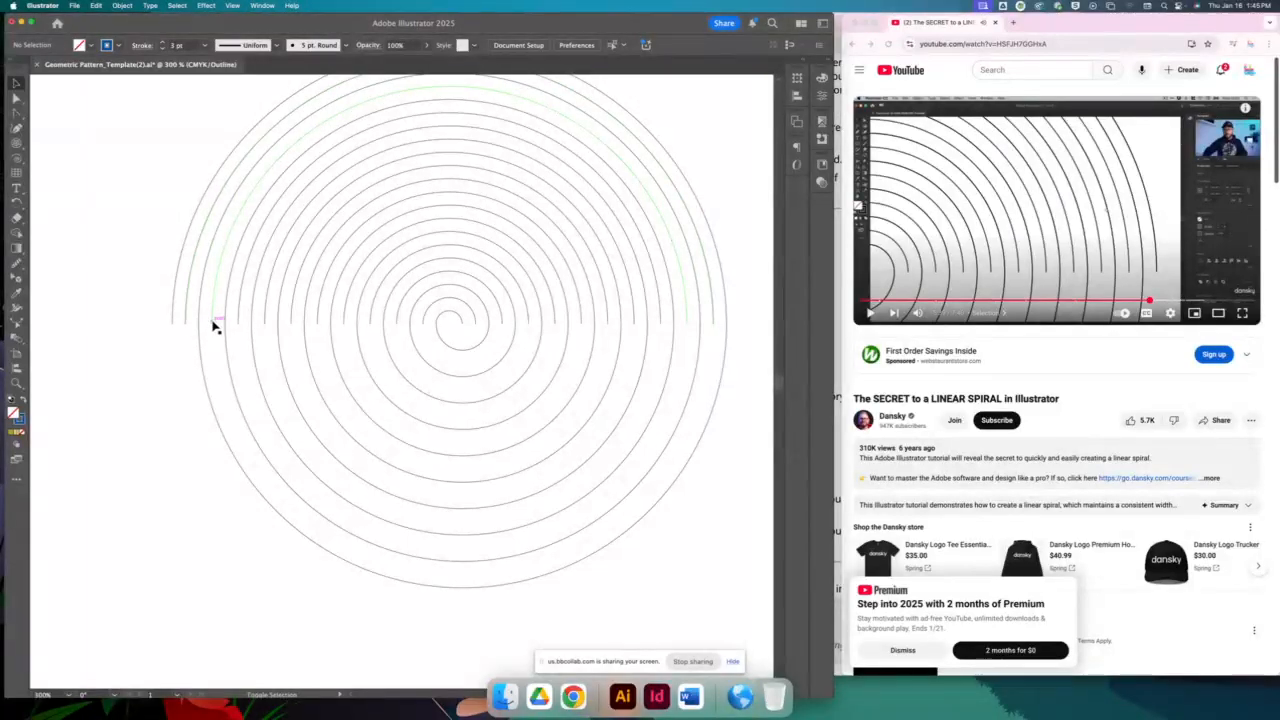
left_click(213, 325)
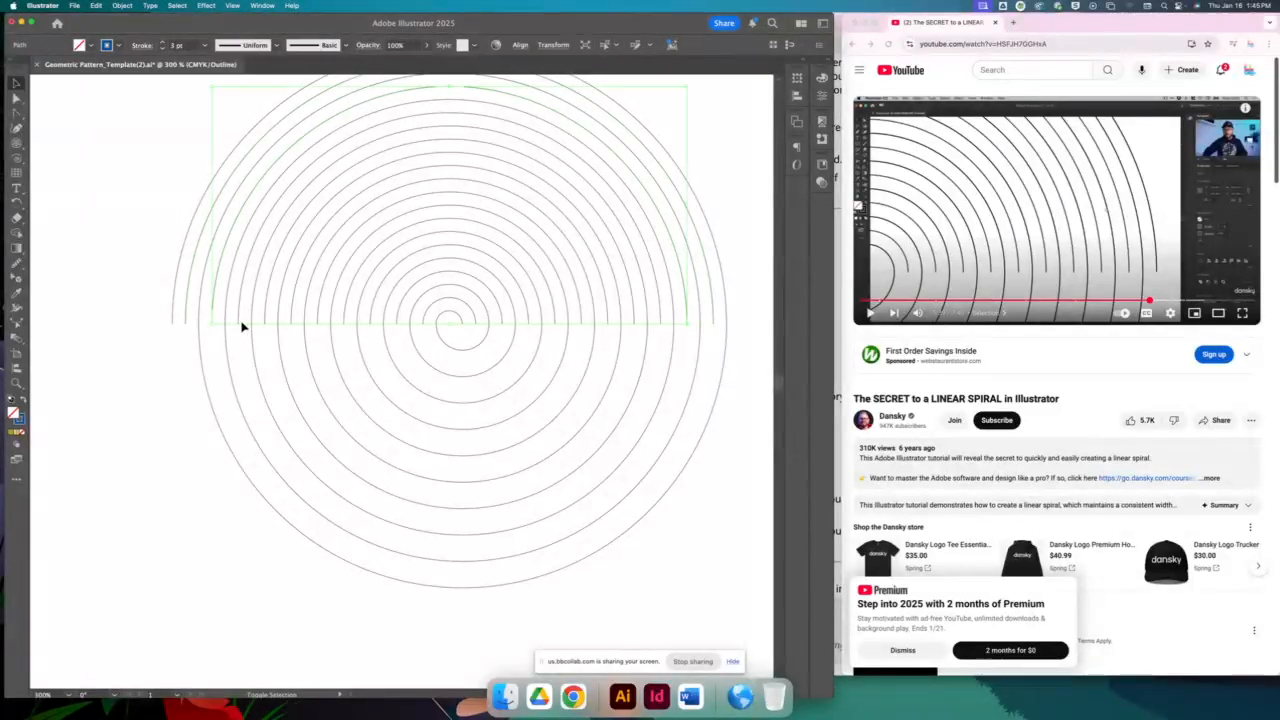
left_click(239, 324, "shift")
left_click(265, 323, "shift")
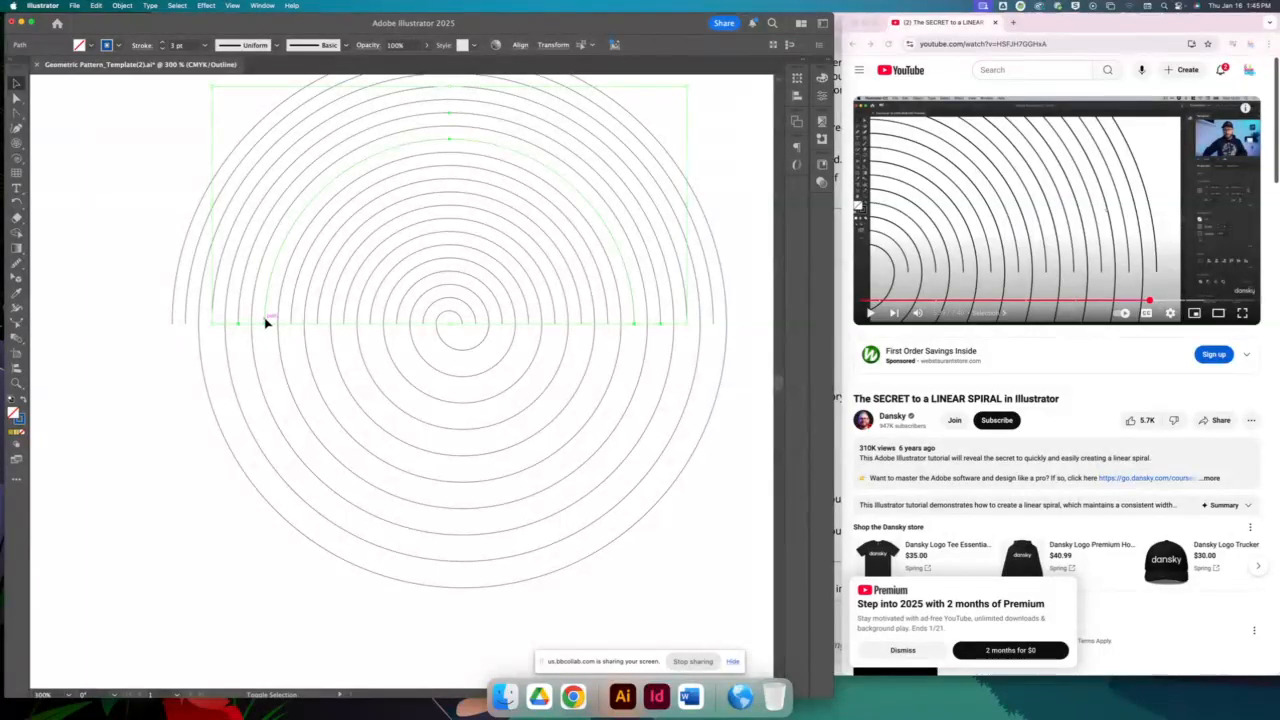
left_click(291, 323, "shift")
left_click(318, 323, "shift")
key("Delete")
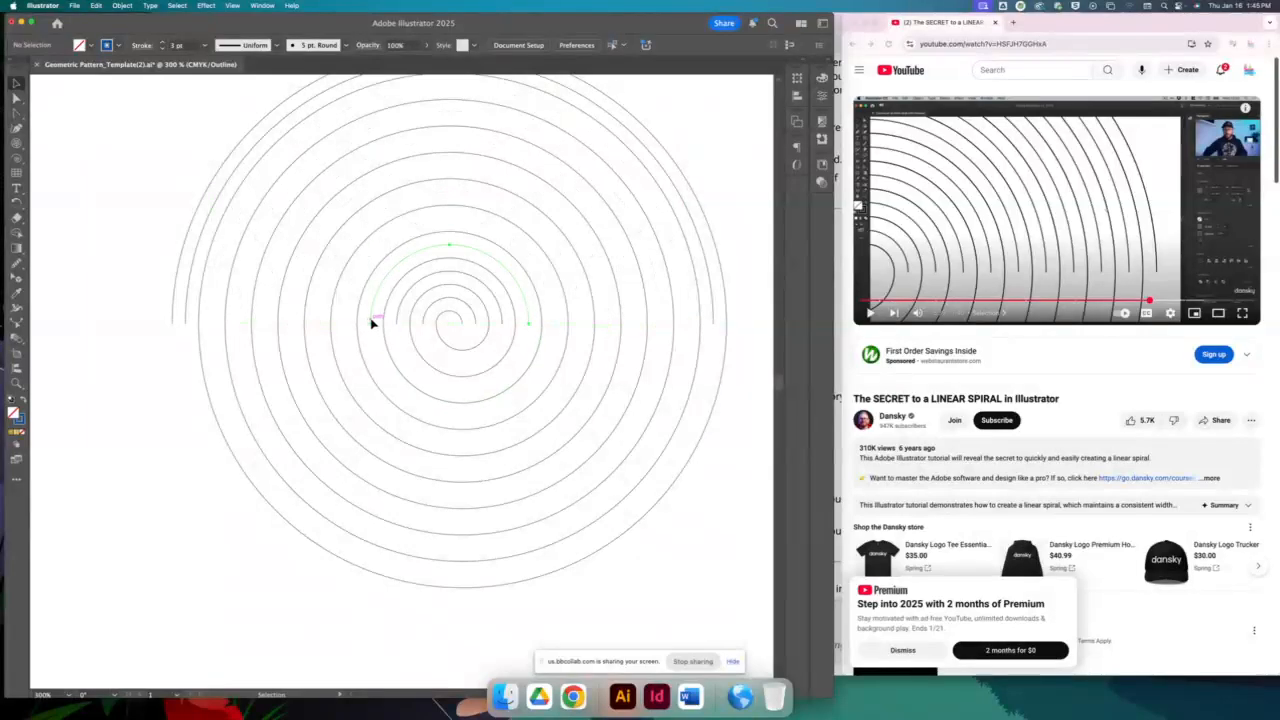
left_click(370, 322)
left_click(398, 321, "shift")
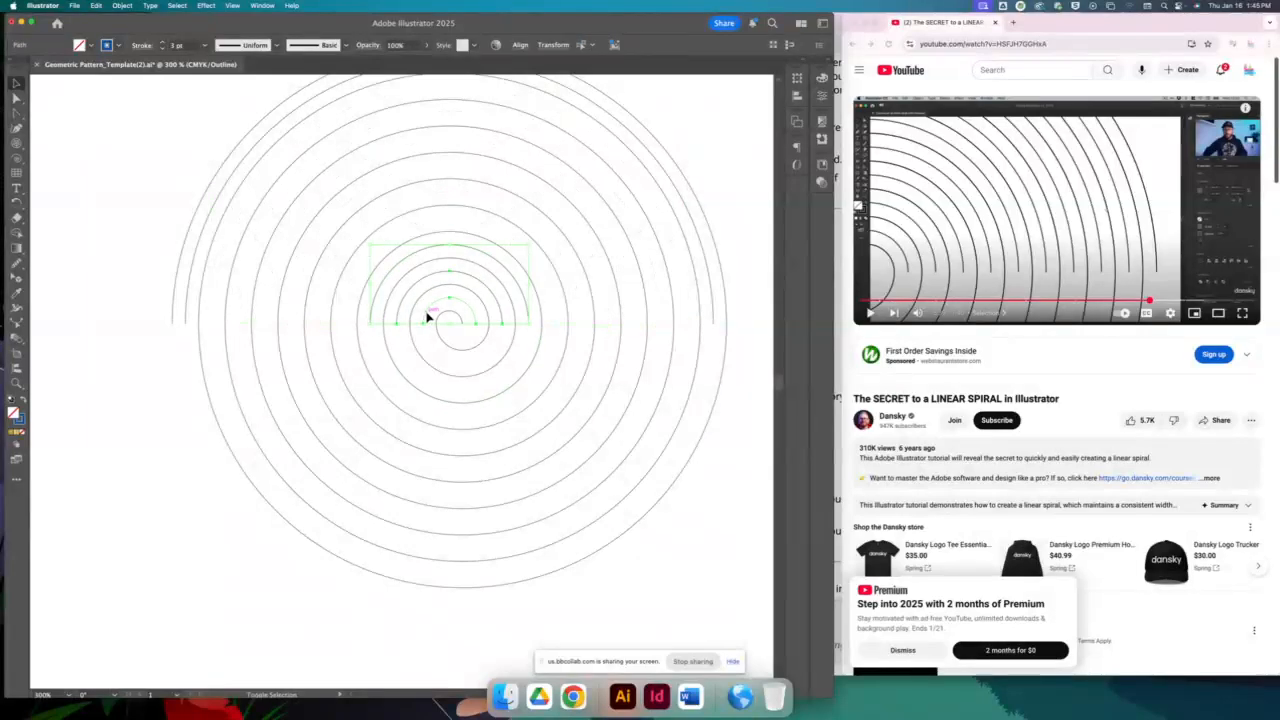
key("Delete")
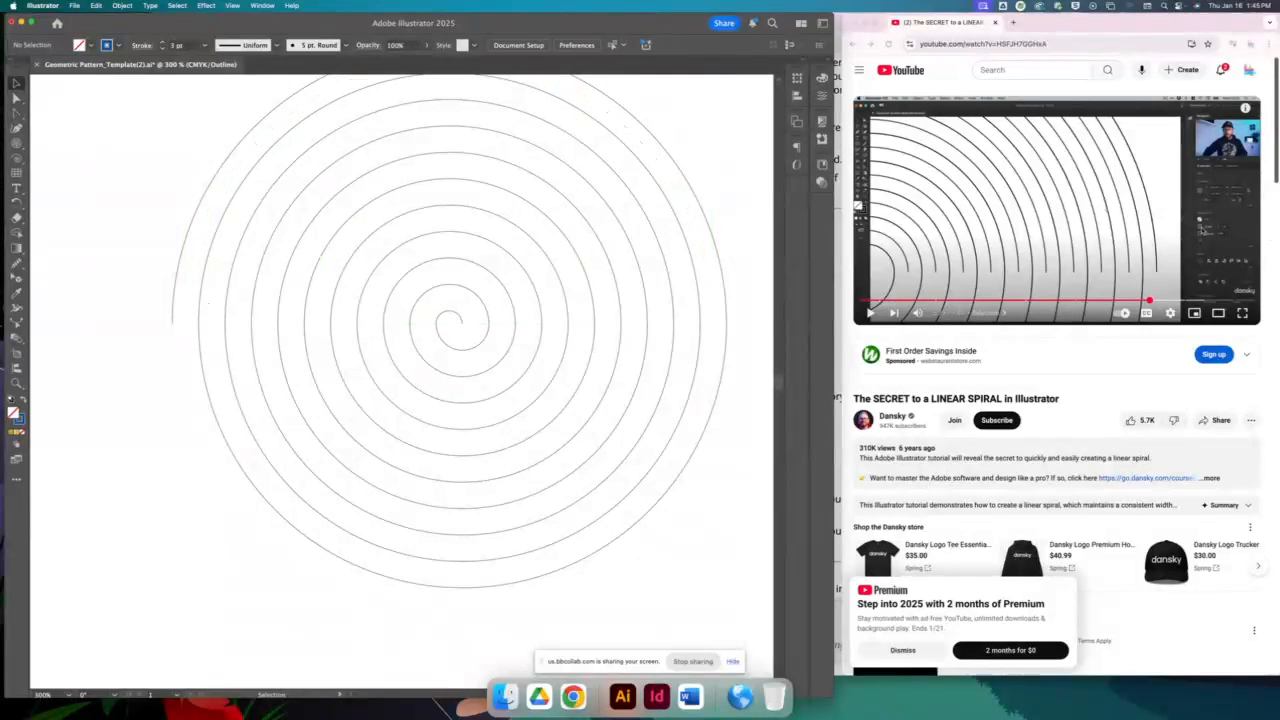
Switch the artwork from outline view back to preview and select all the arcs of the spiral
key("super+minus")
key("super+minus")
key("super+minus")
key("super+minus")
key("super+minus")
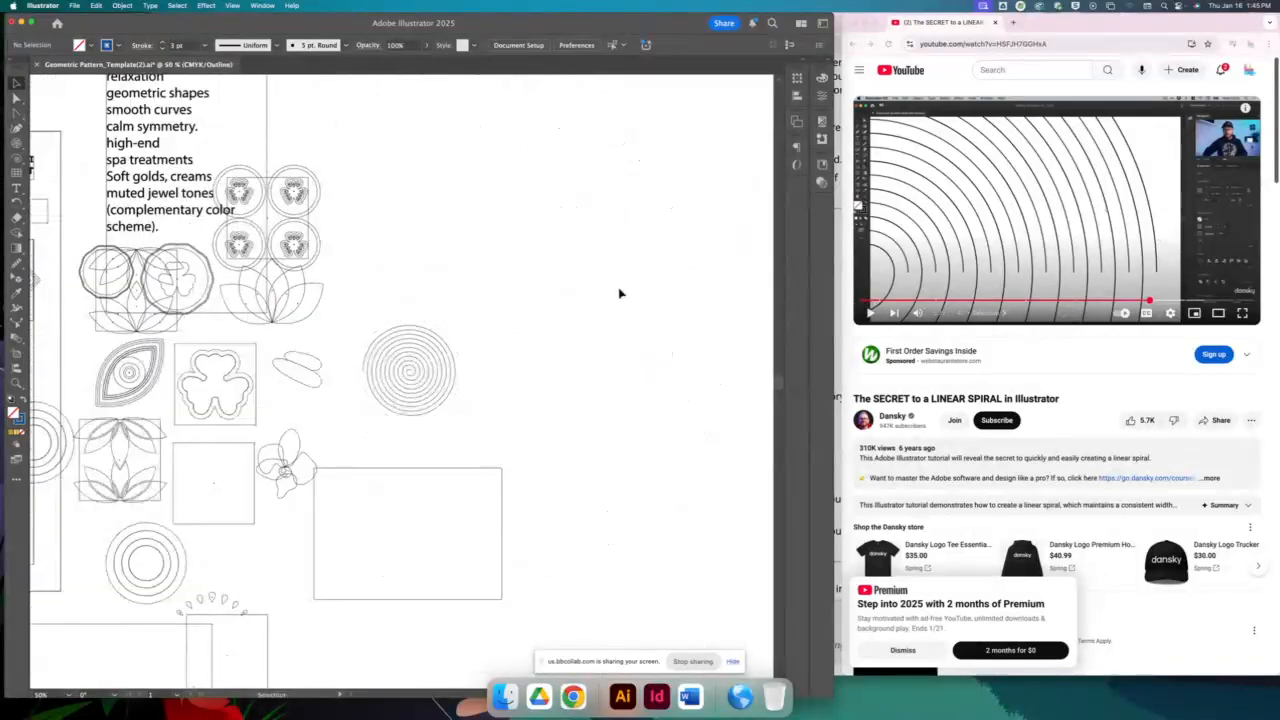
key("super+y")
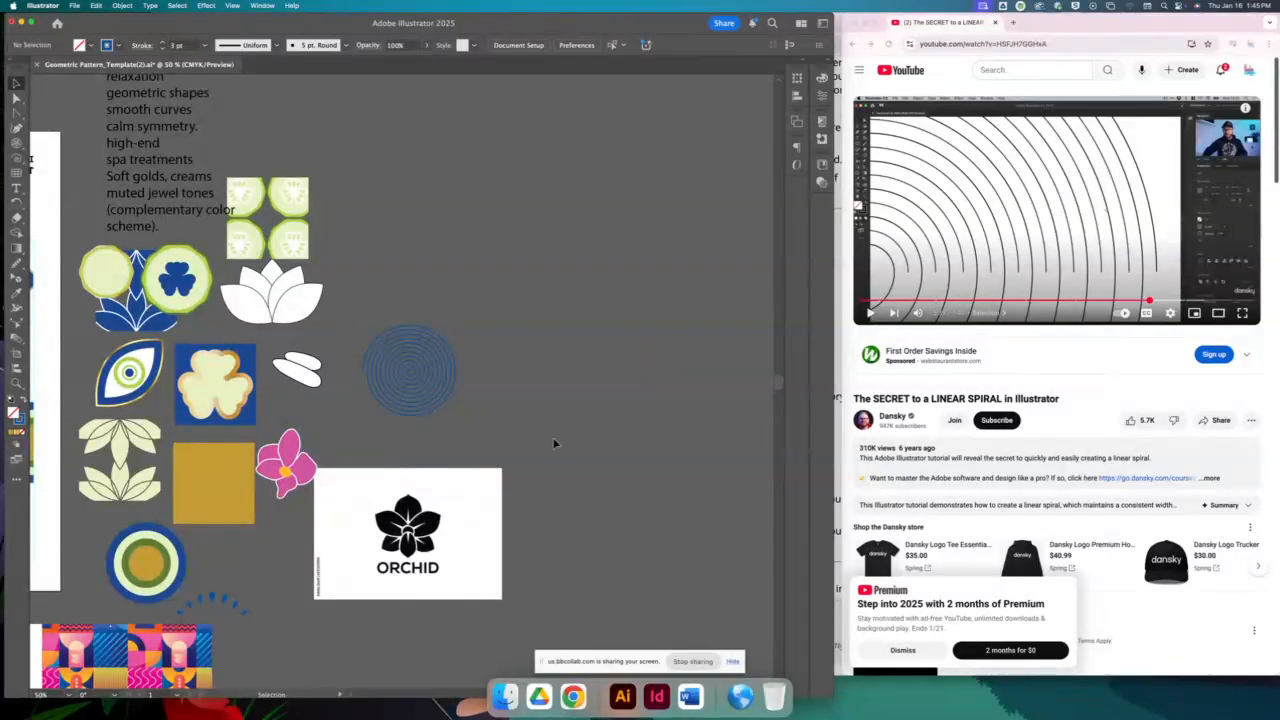
left_click_drag(553, 444, 743, 594)
key("z")
left_click_drag(445, 289, 196, 317)
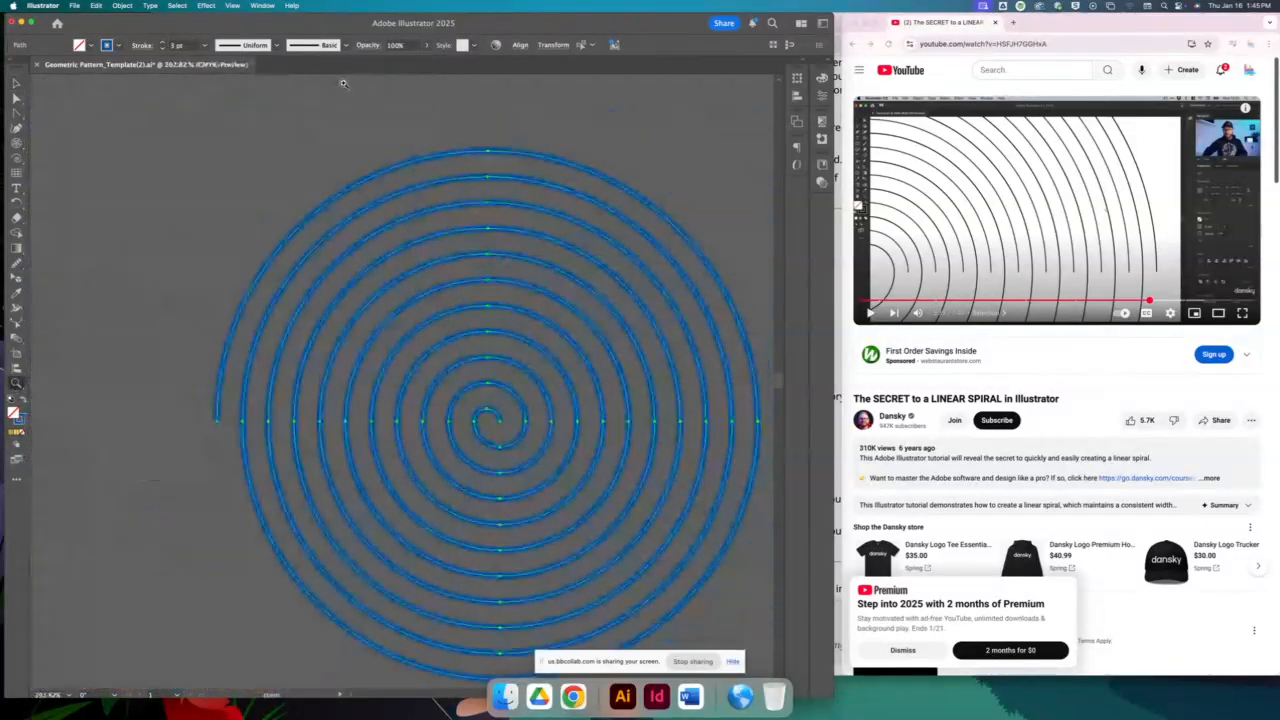
Try a variable width profile tapered at both ends on the spiral's strokes, and undo it
left_click(277, 45)
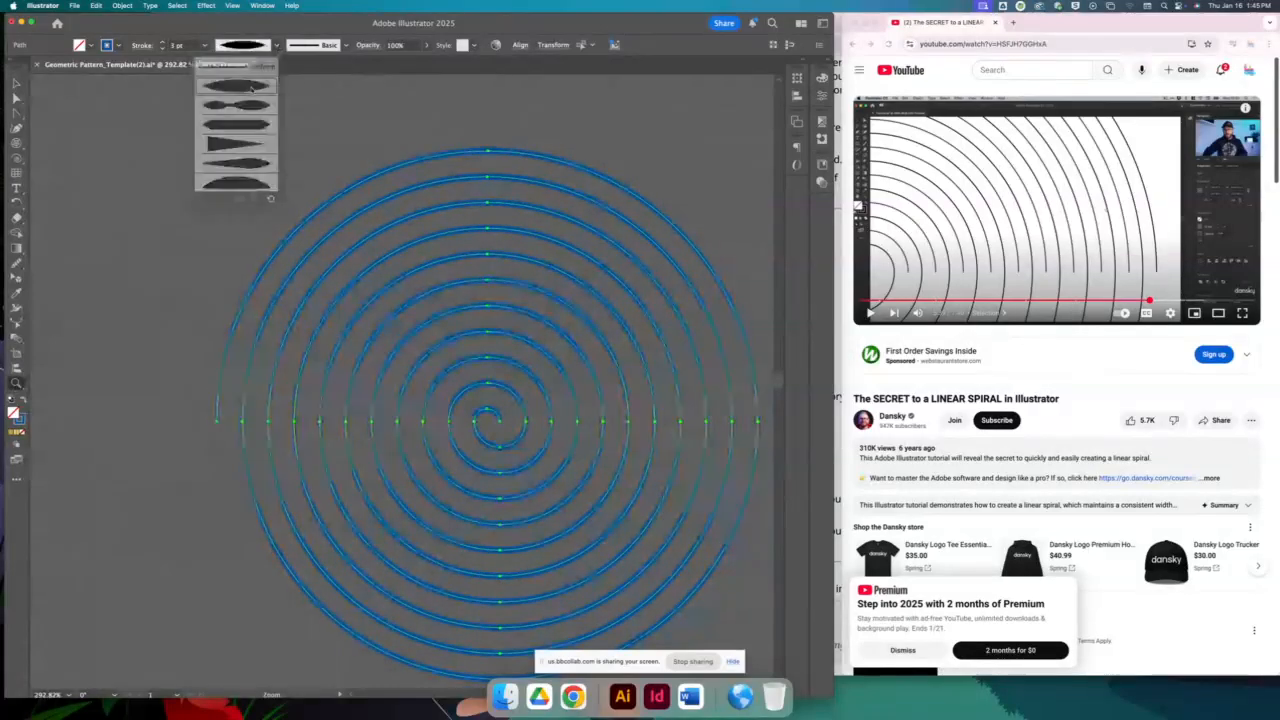
left_click(250, 87)
left_click(16, 82)
left_click(233, 200)
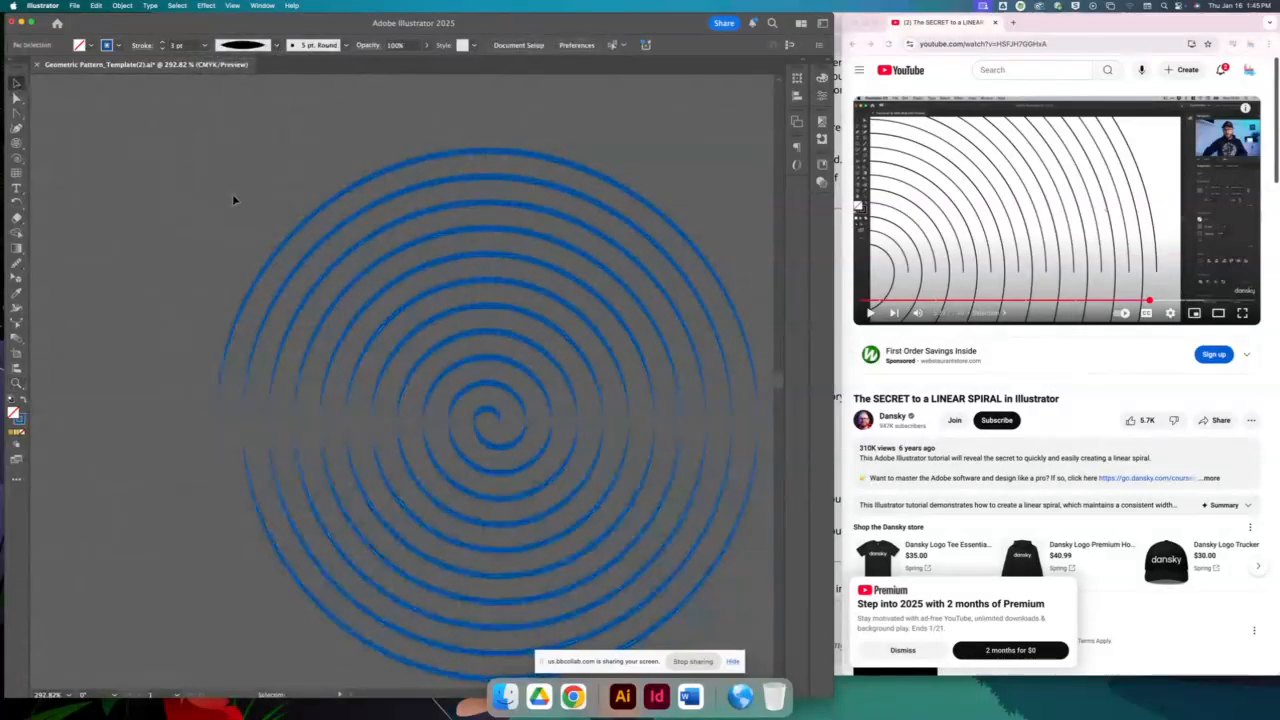
key("super+a")
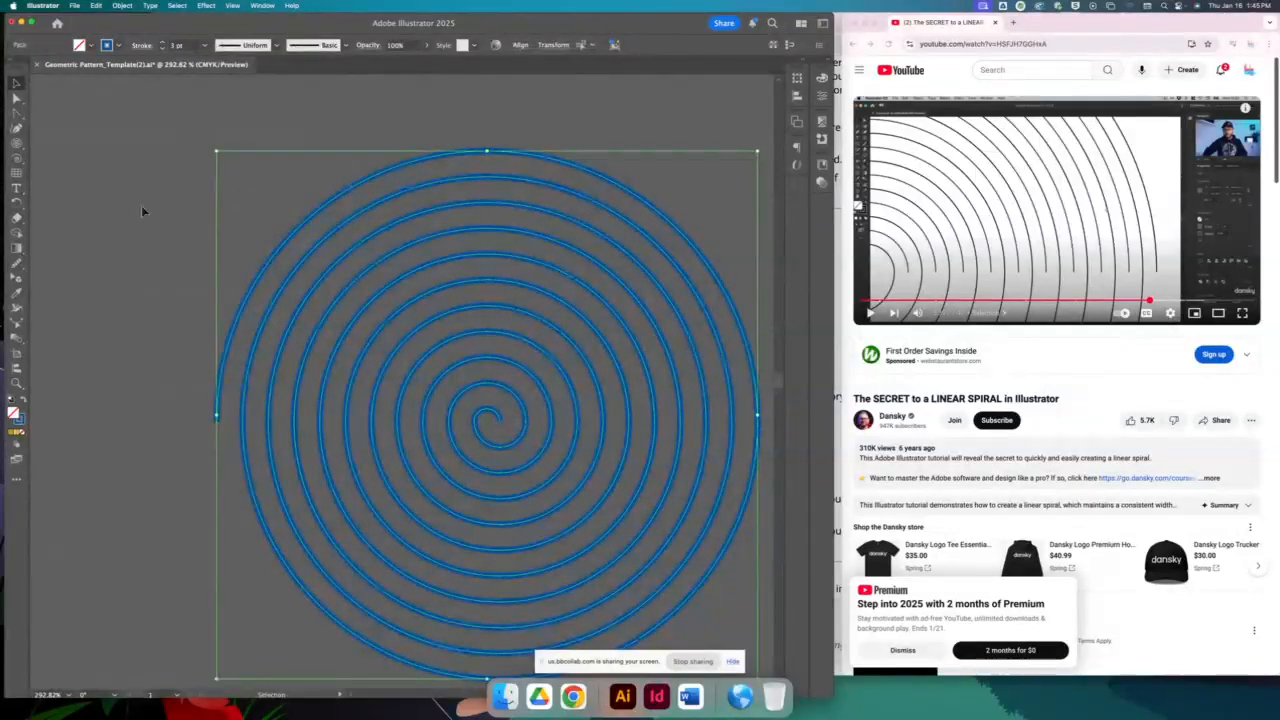
Outline the strokes of the selected spiral arcs and combine them into one shape with Pathfinder
left_click(121, 6)
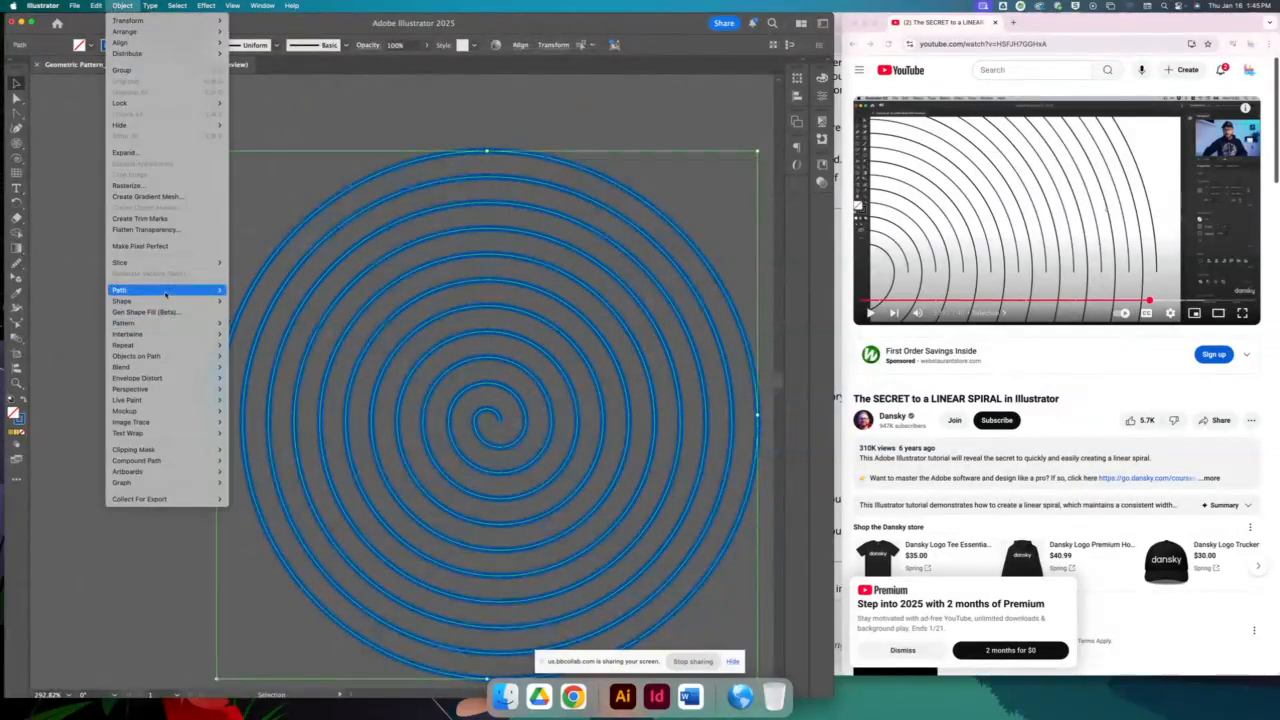
mouse_move(150, 290)
left_click(296, 319)
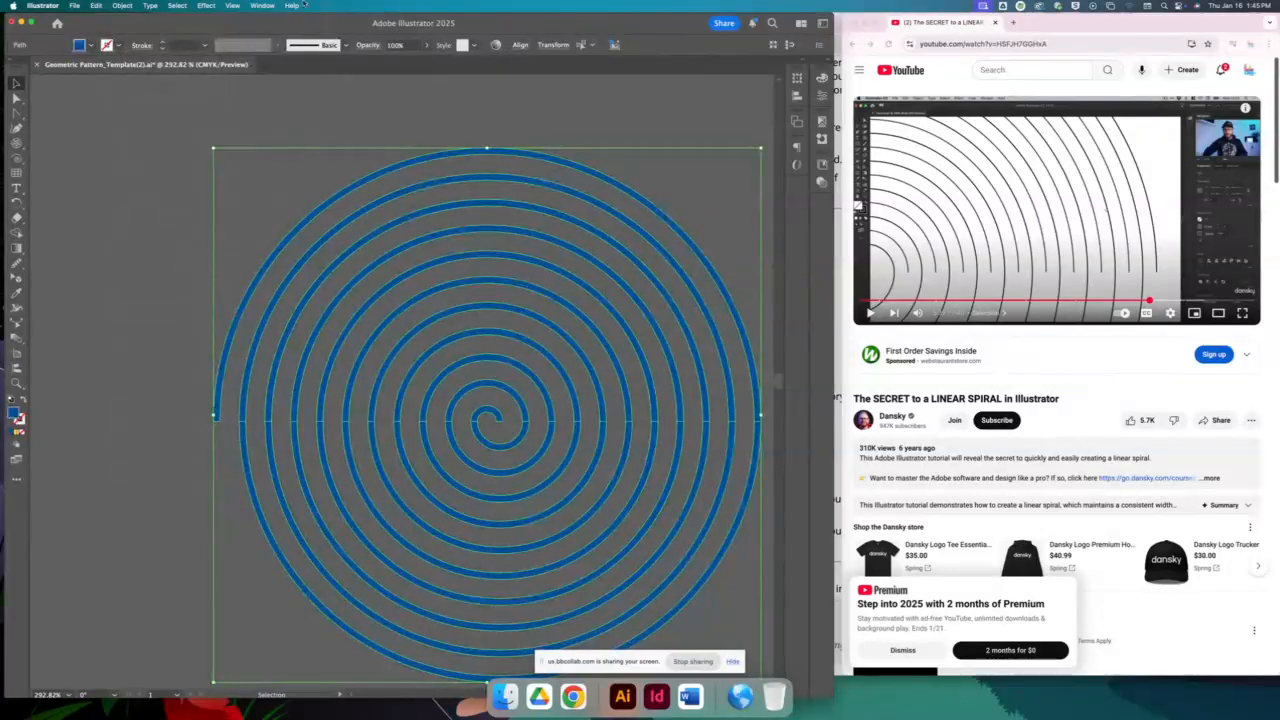
left_click(263, 6)
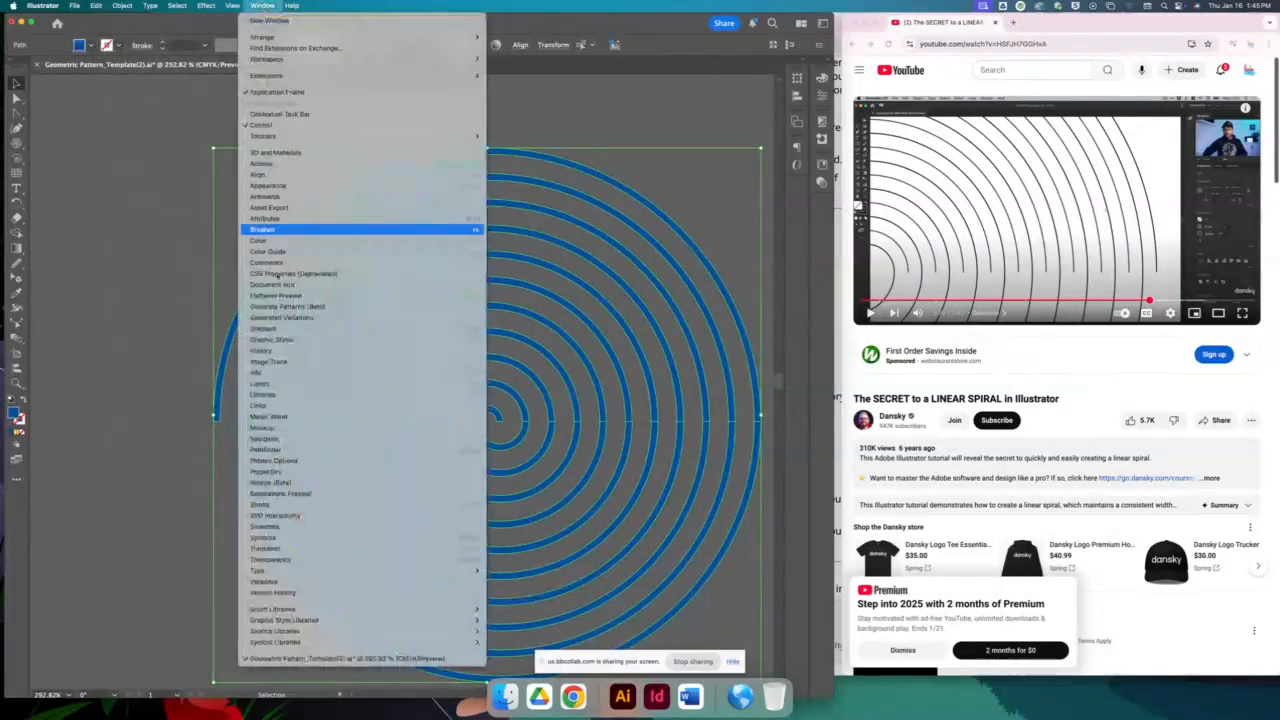
left_click(300, 449)
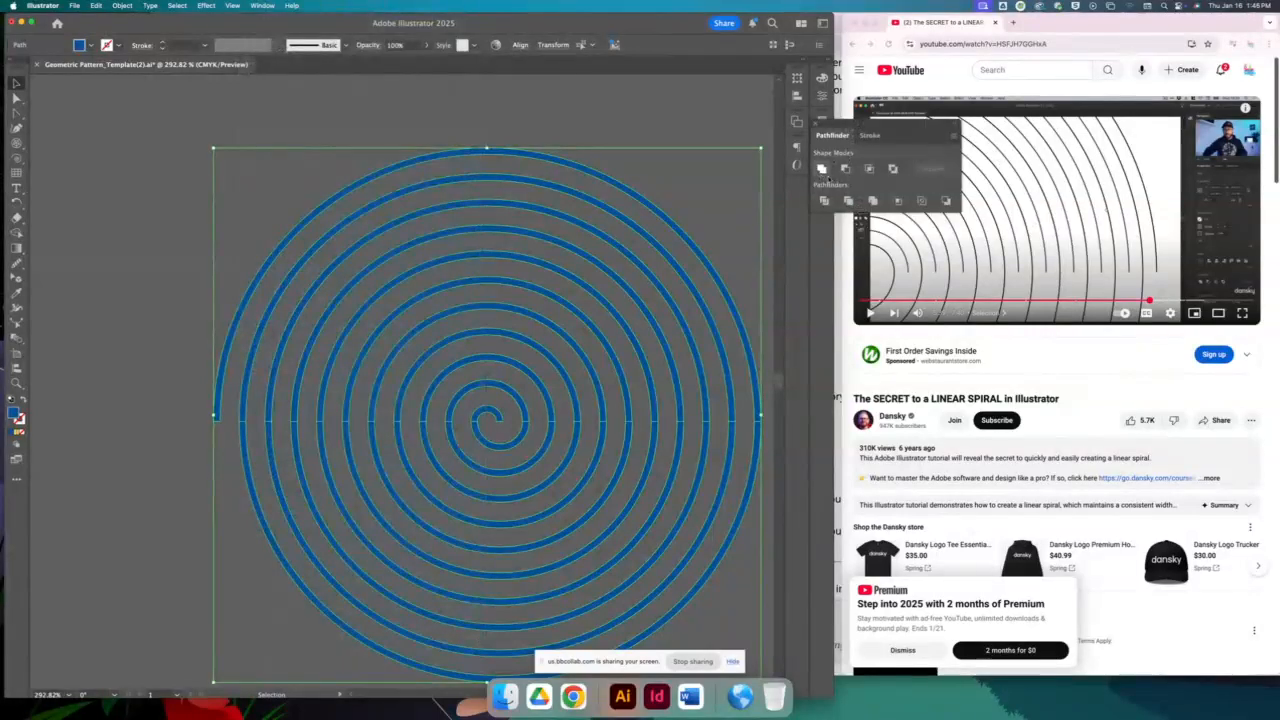
left_click(873, 202)
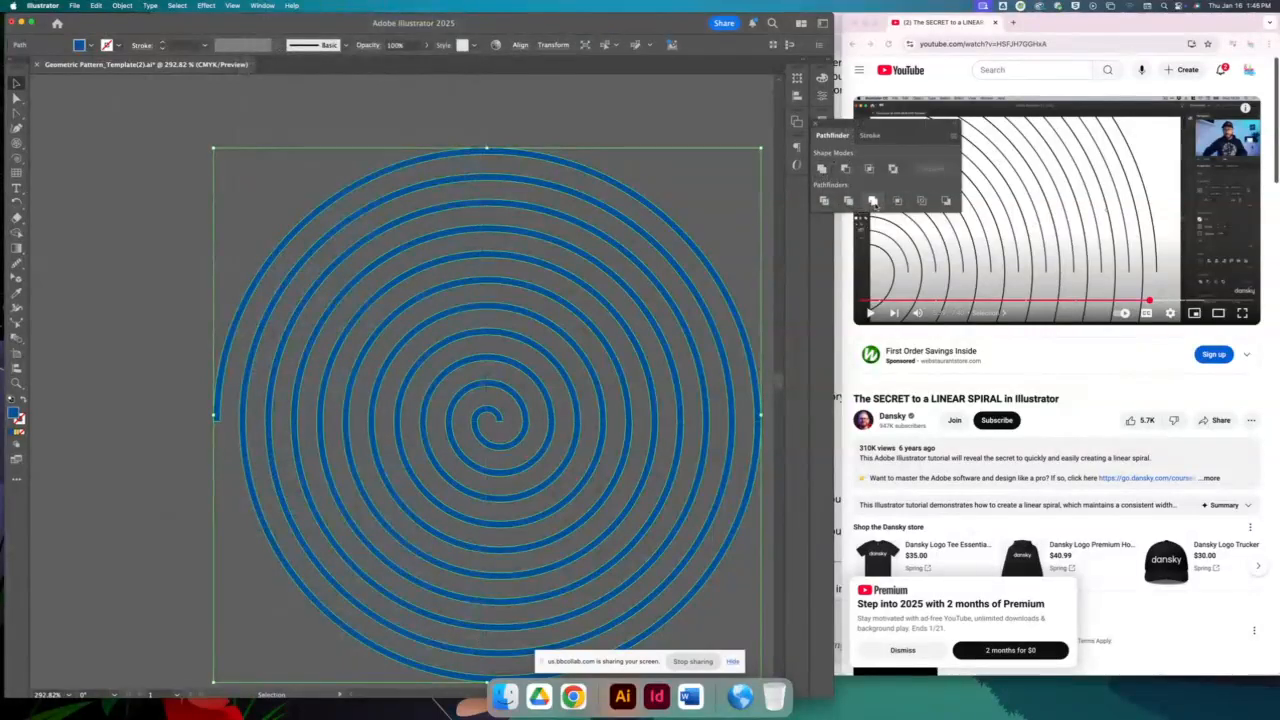
Examine up close the joints between the combined arcs, on the outer loops and at the spiral's center
left_click(17, 383)
left_click_drag(246, 409, 557, 517)
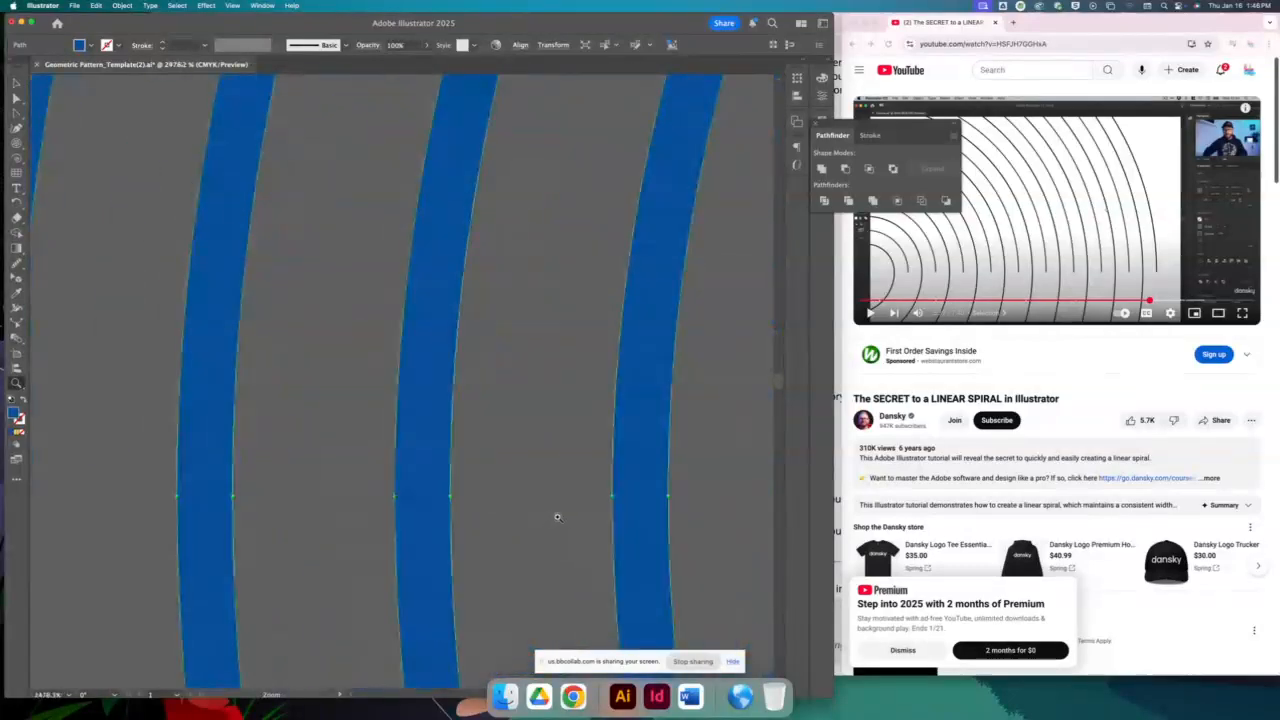
key("v")
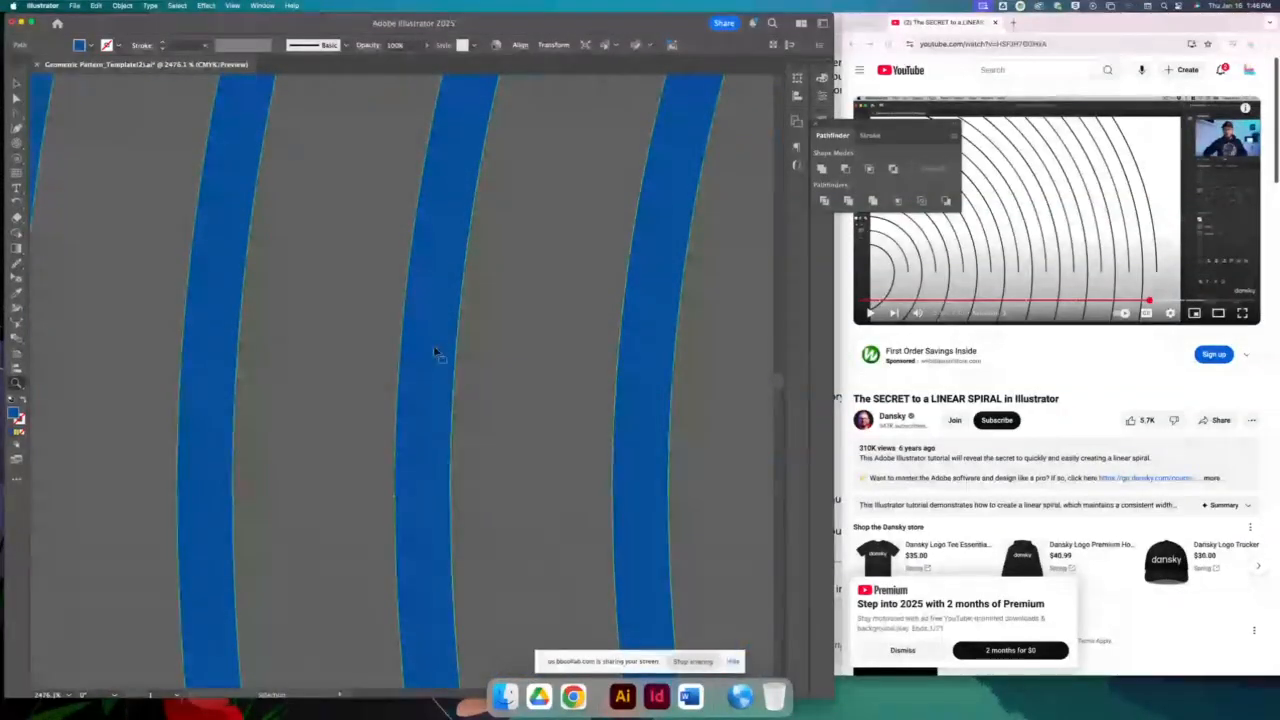
key("super+minus")
key("super+minus")
key("super+minus")
key("super+minus")
key("super+minus")
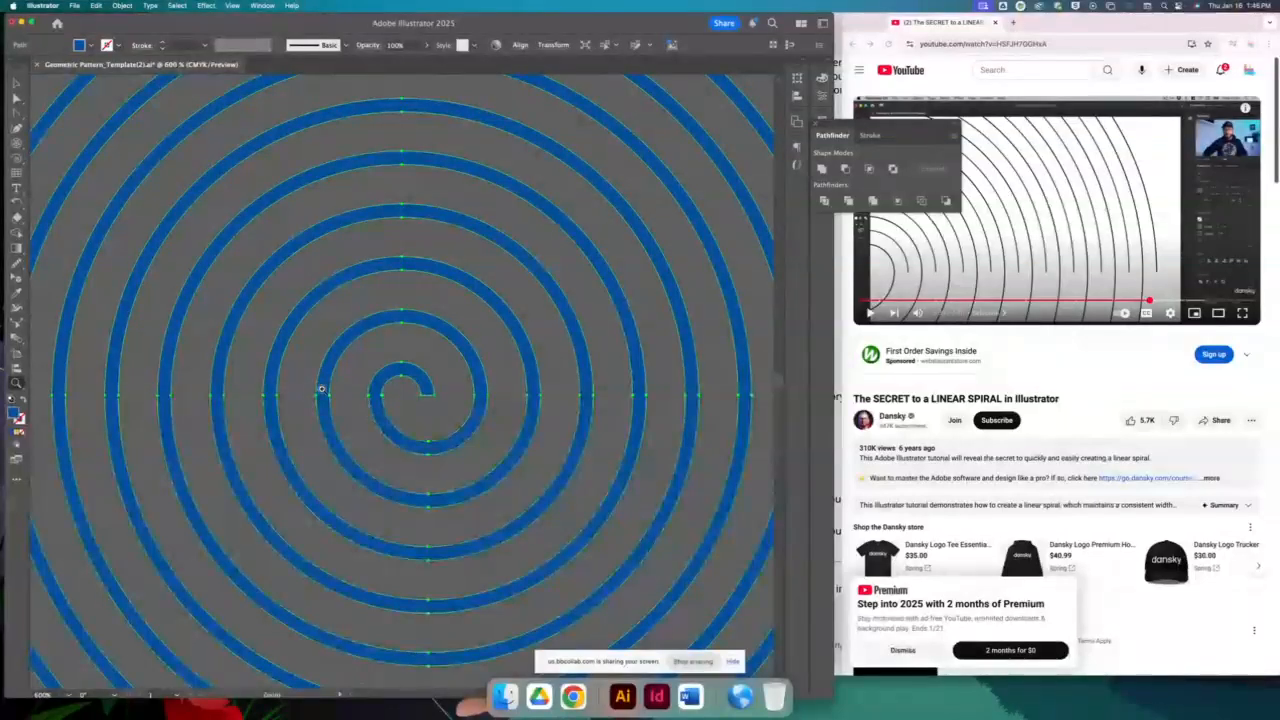
left_click_drag(322, 389, 598, 479)
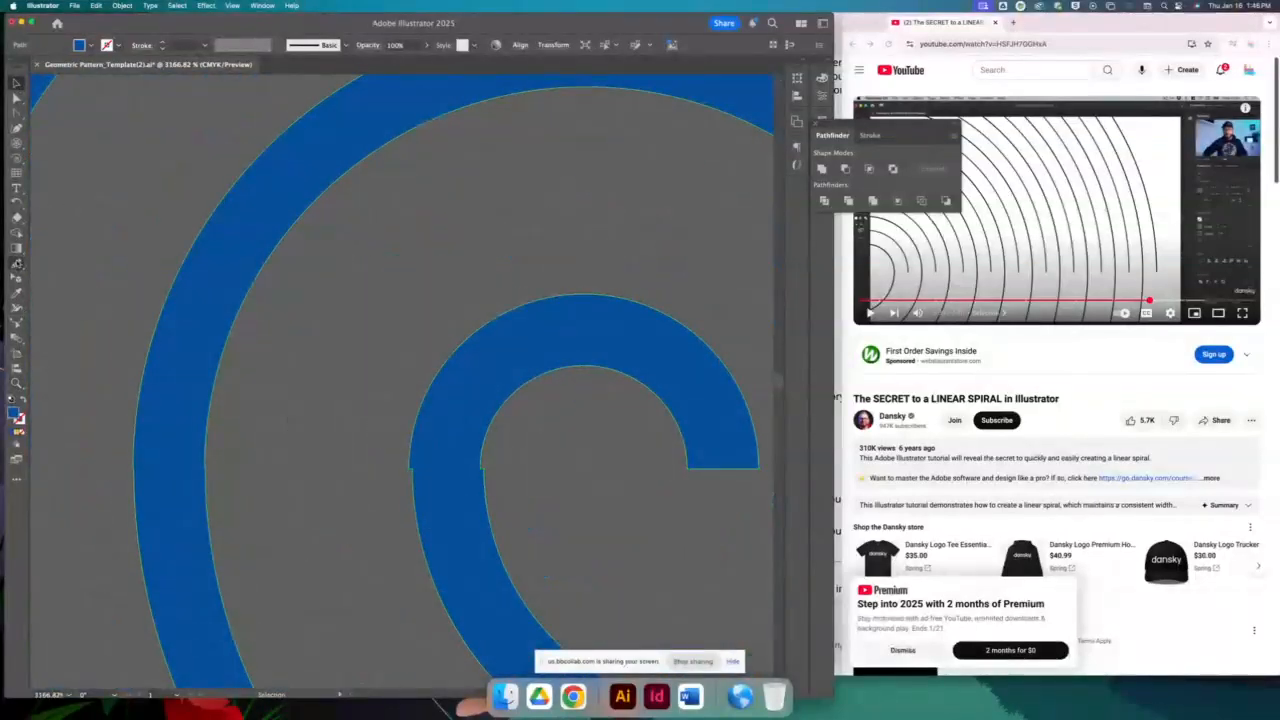
Smooth the whole spiral outline with the Smooth tool at 20% and deselect it
left_click(16, 264)
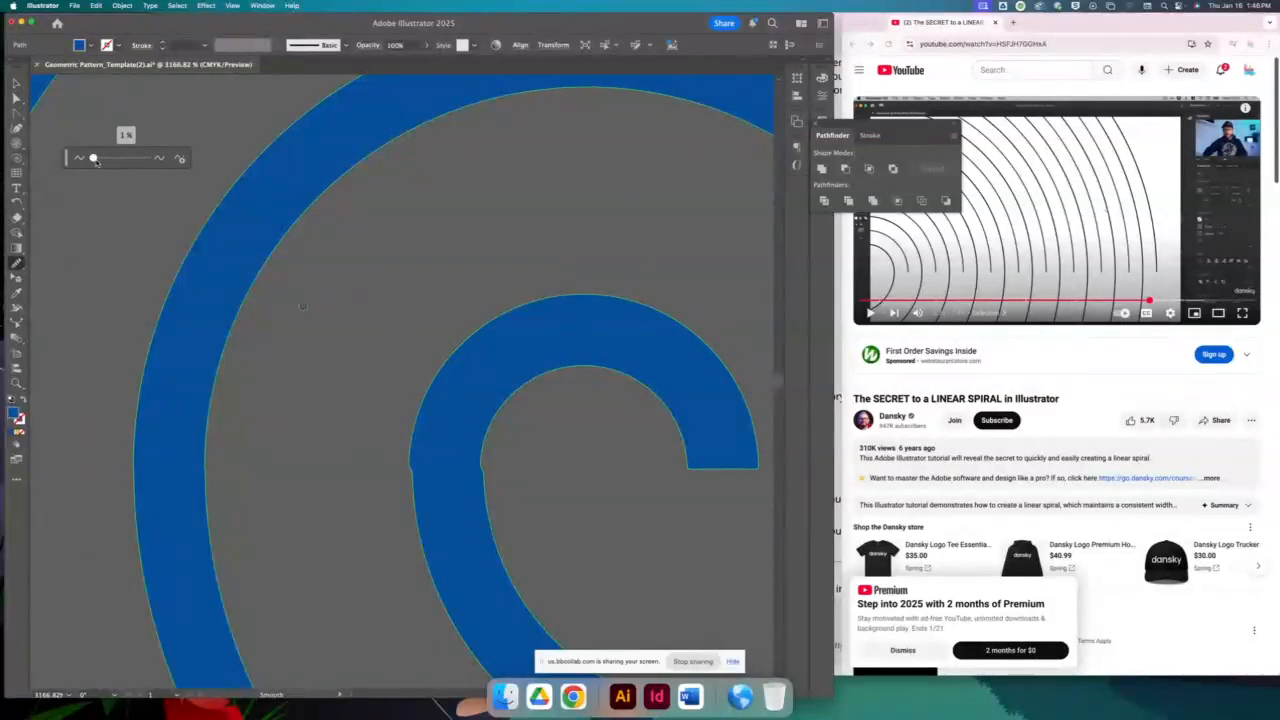
left_click_drag(94, 158, 106, 158)
key("super+minus")
key("super+minus")
key("super+minus")
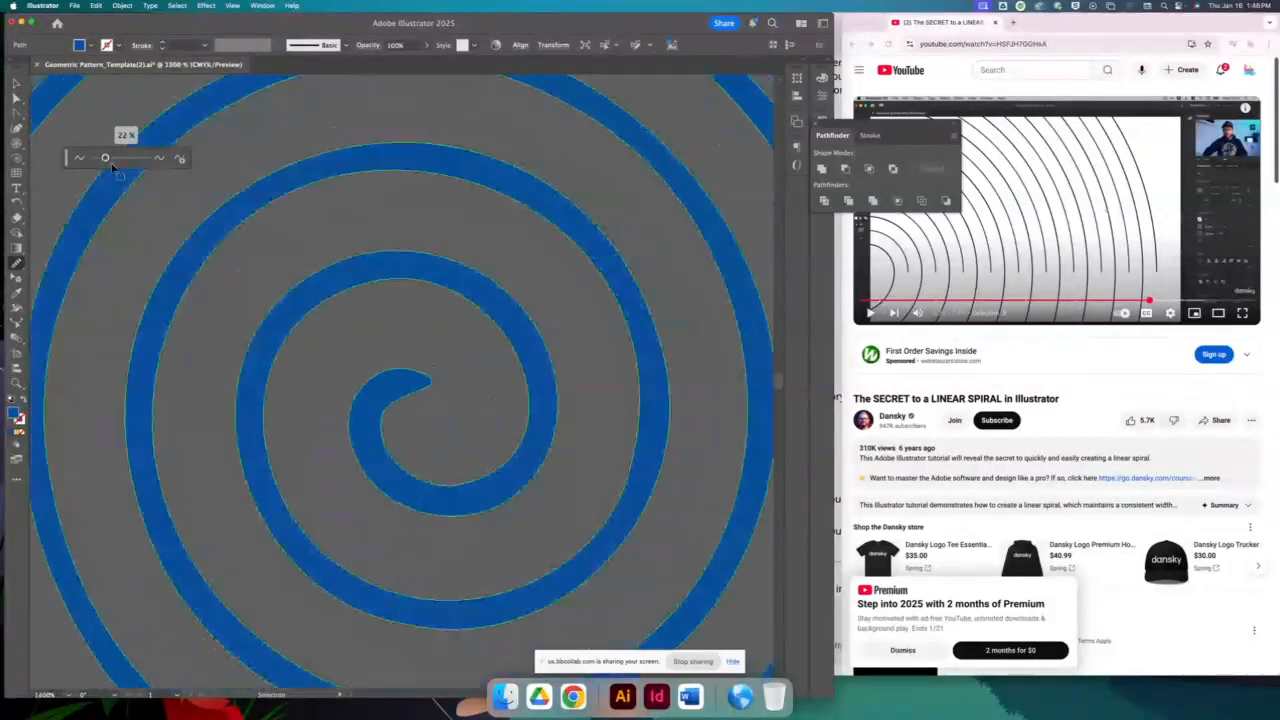
key("super+minus")
key("super+minus")
key("super+minus")
key("super+minus")
key("super+minus")
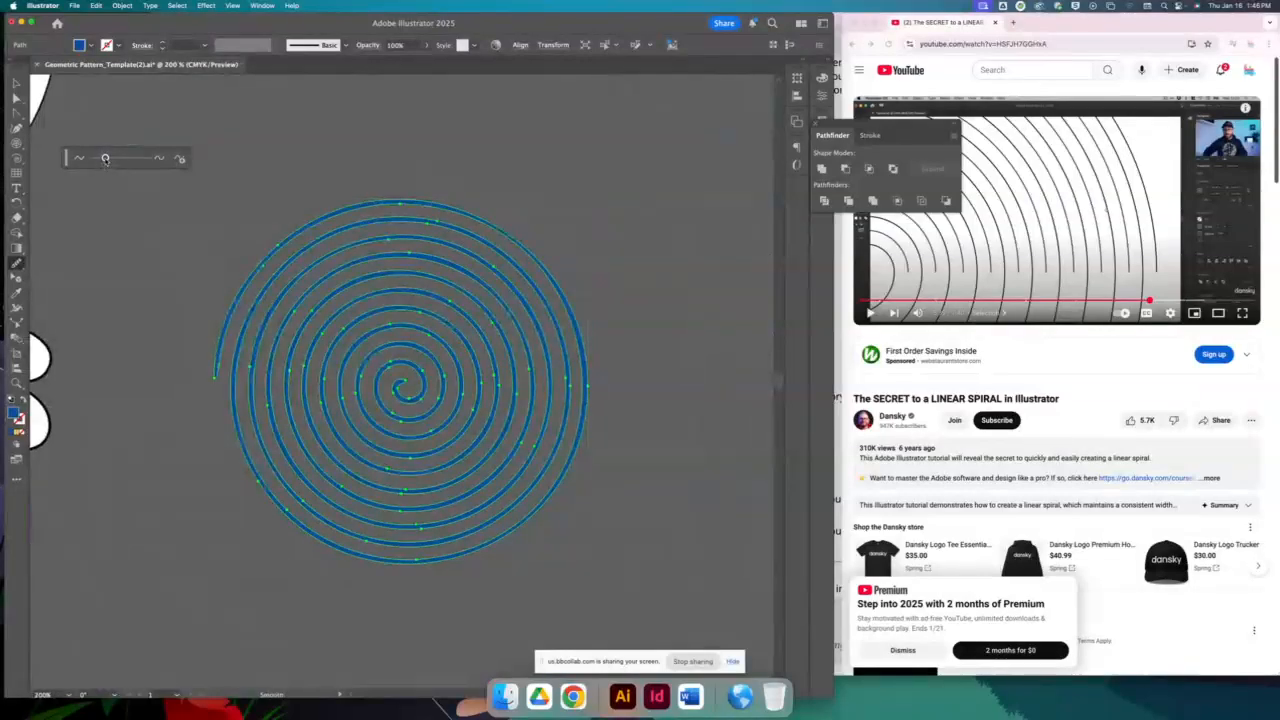
mouse_move(105, 158)
left_mouse_down()
mouse_move(93, 158)
mouse_move(104, 159)
left_mouse_up()
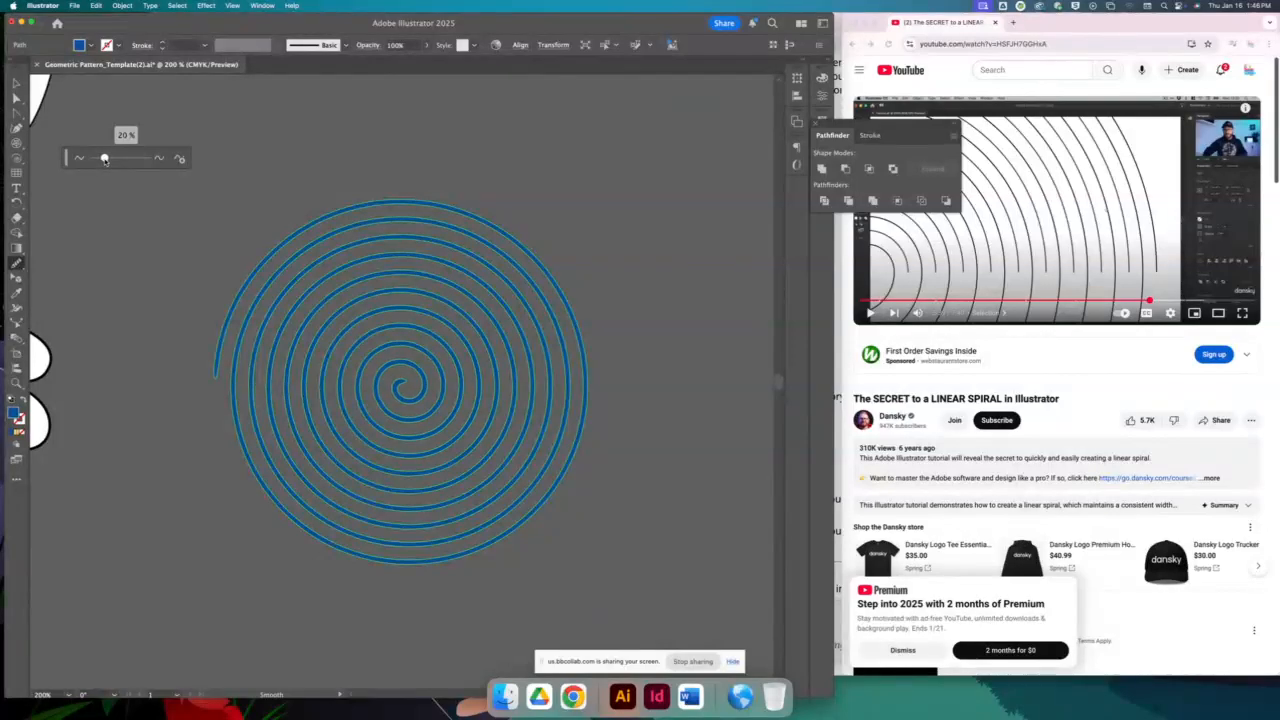
key("v")
left_click(668, 200)
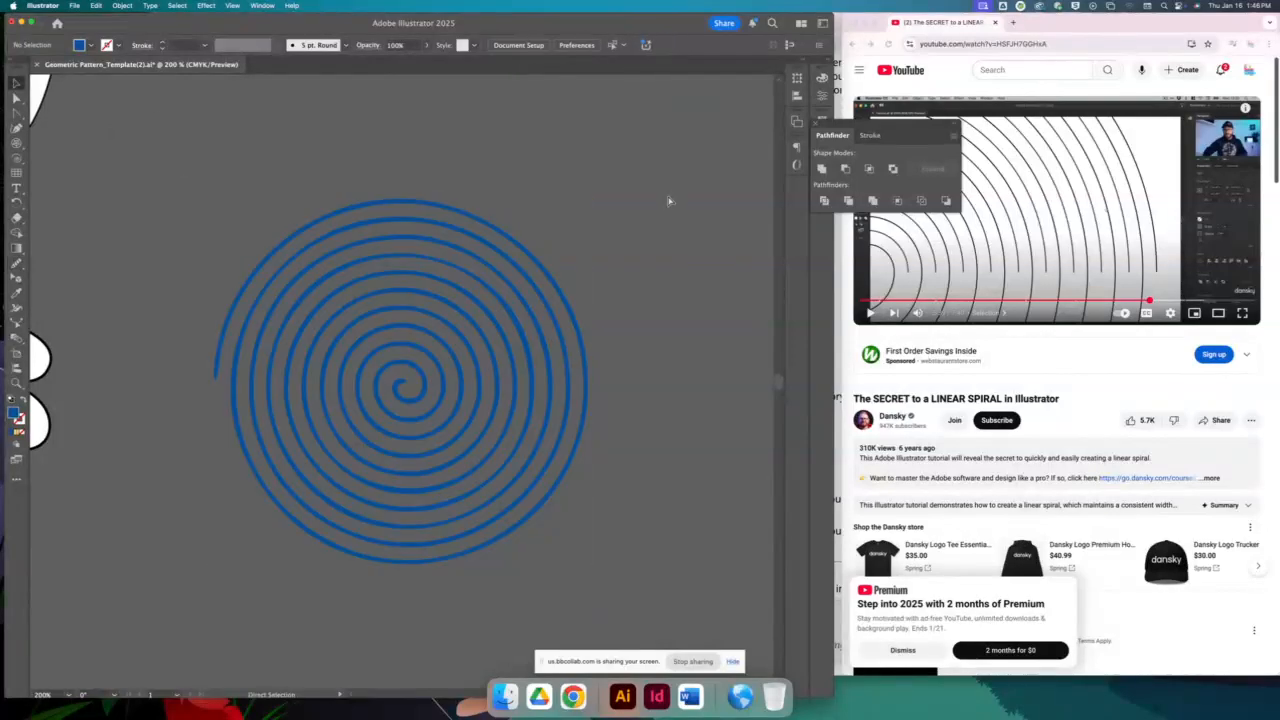
Move the spiral onto the pattern grid, into the empty tile below the upper eye motif
key("super+minus")
key("super+minus")
key("super+minus")
key("super+minus")
left_click_drag(414, 294, 861, 159)
left_click_drag(738, 289, 352, 282)
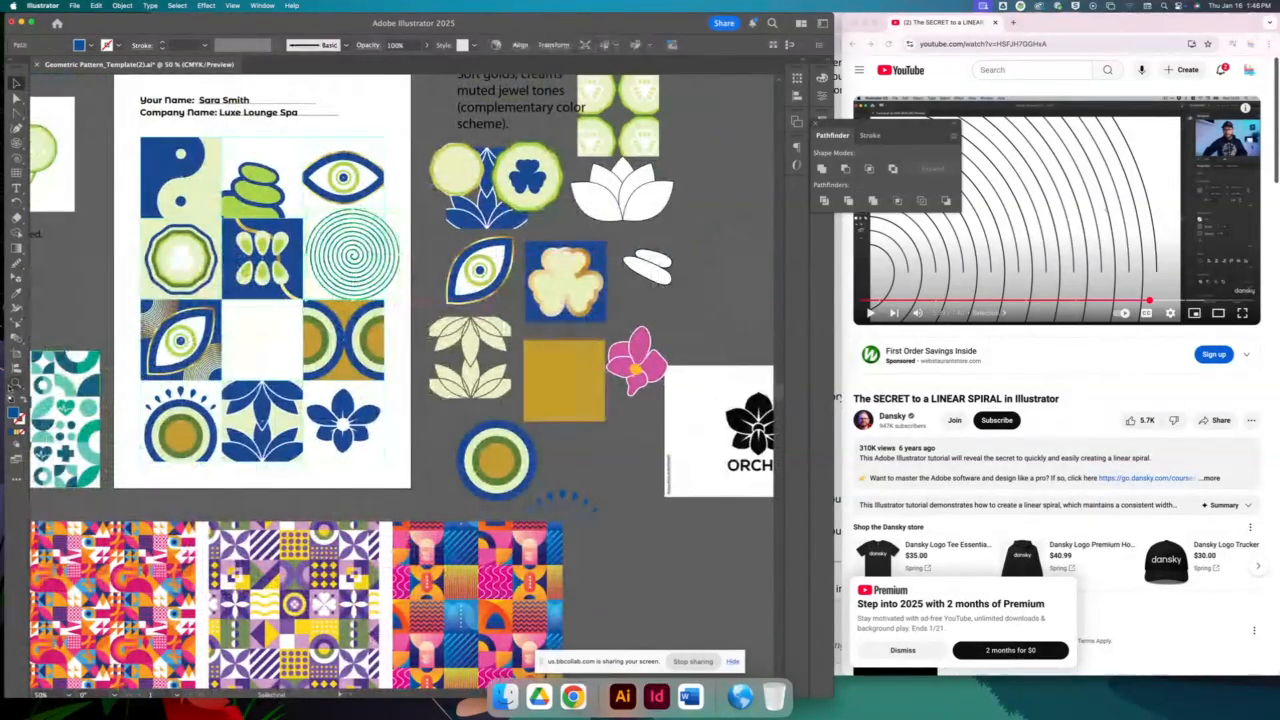
Recolor the spiral with the gold gradient sampled from the border of the slanted eye motif, and deselect it
left_click_drag(282, 259, 450, 466)
left_click_drag(471, 254, 708, 202)
left_click(16, 293)
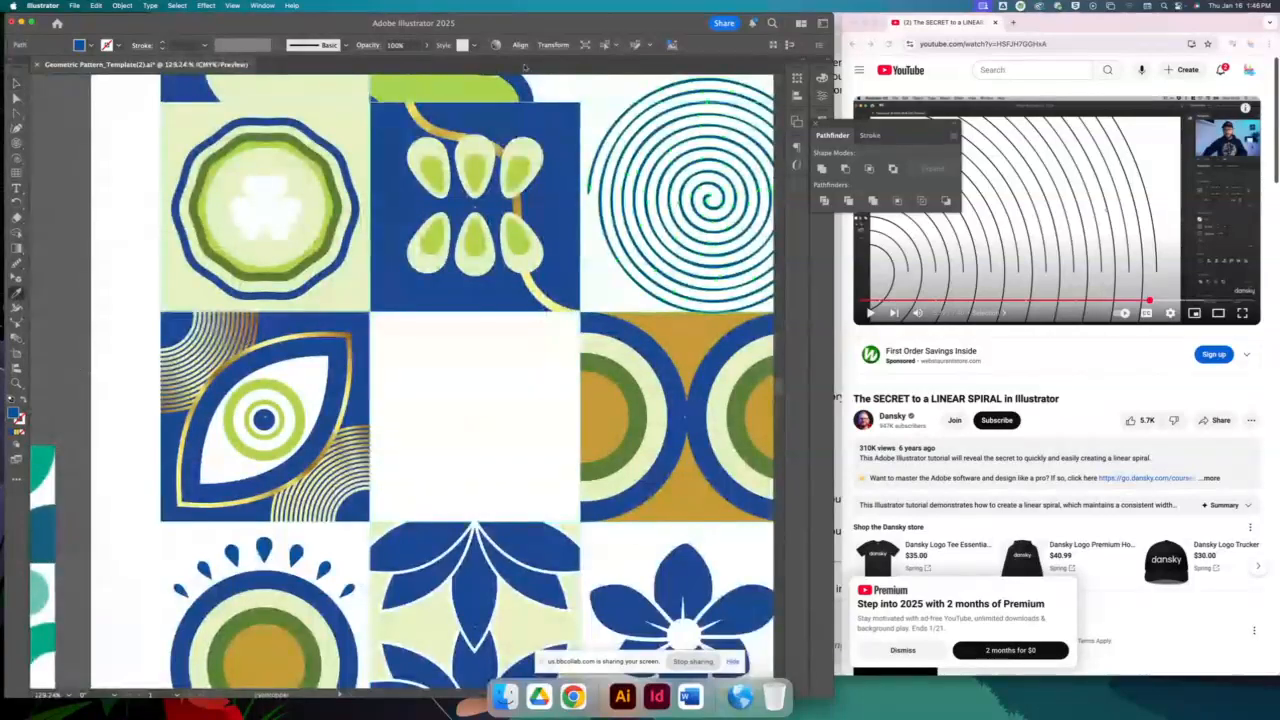
left_click(315, 331)
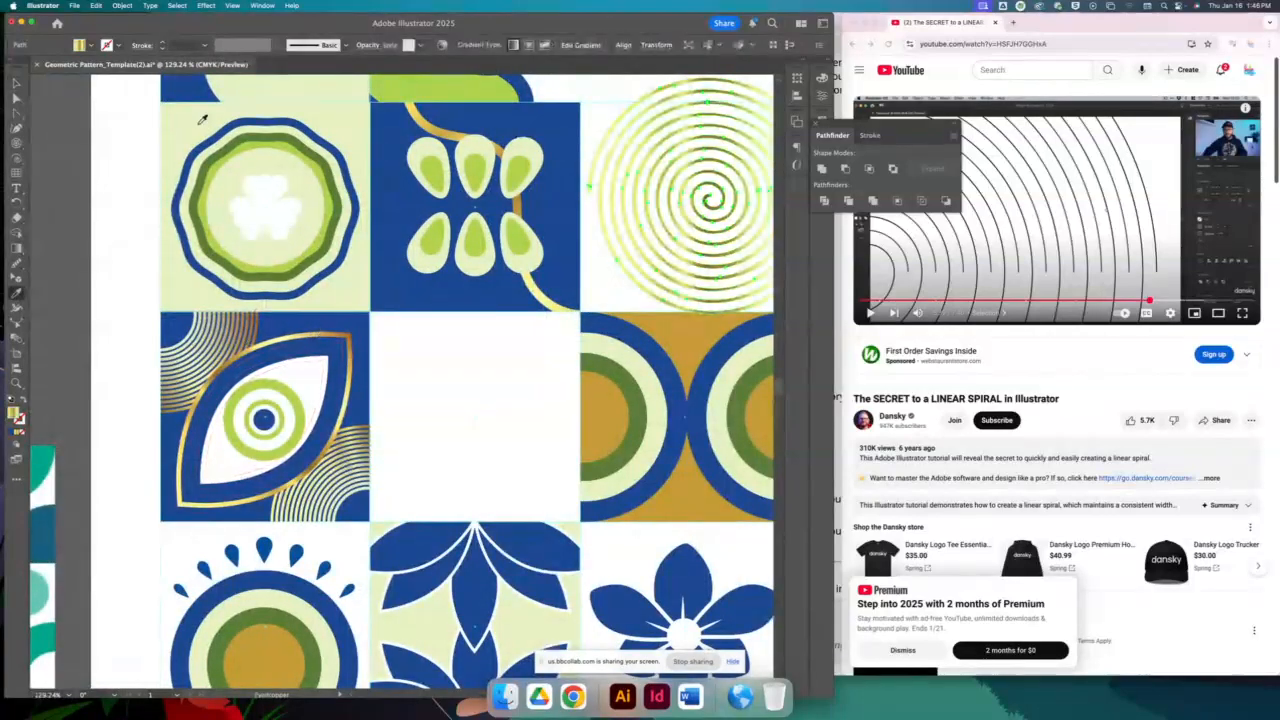
left_click(16, 82)
left_click(135, 178)
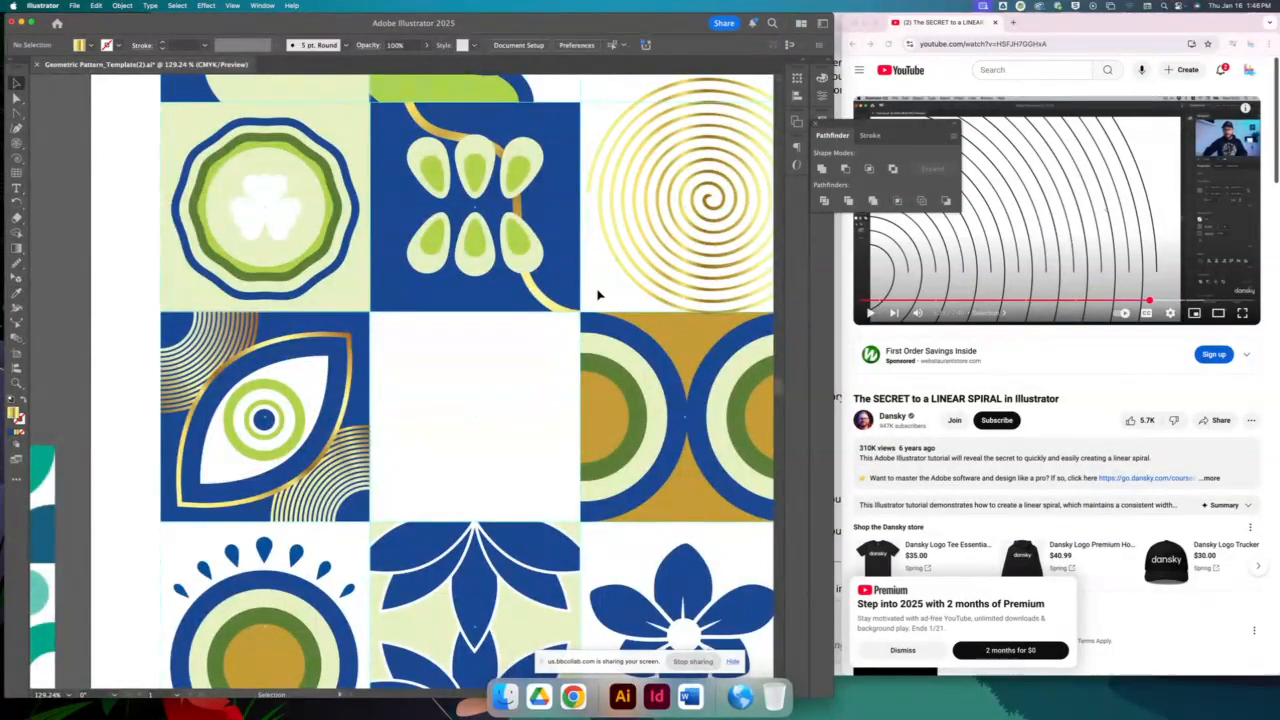
Scale the gold spiral down proportionally so it fits centered within its tile
scroll(650, 231, "up", 5)
scroll(650, 231, "right", 5)
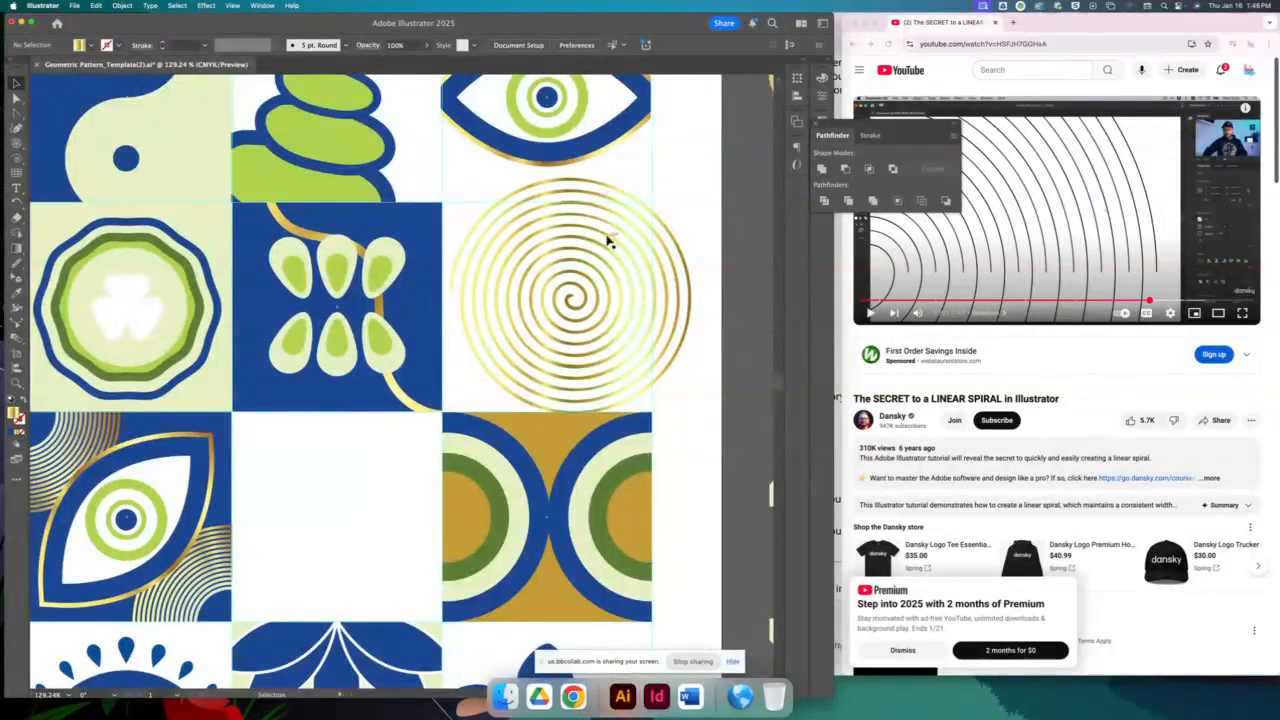
left_click(605, 238)
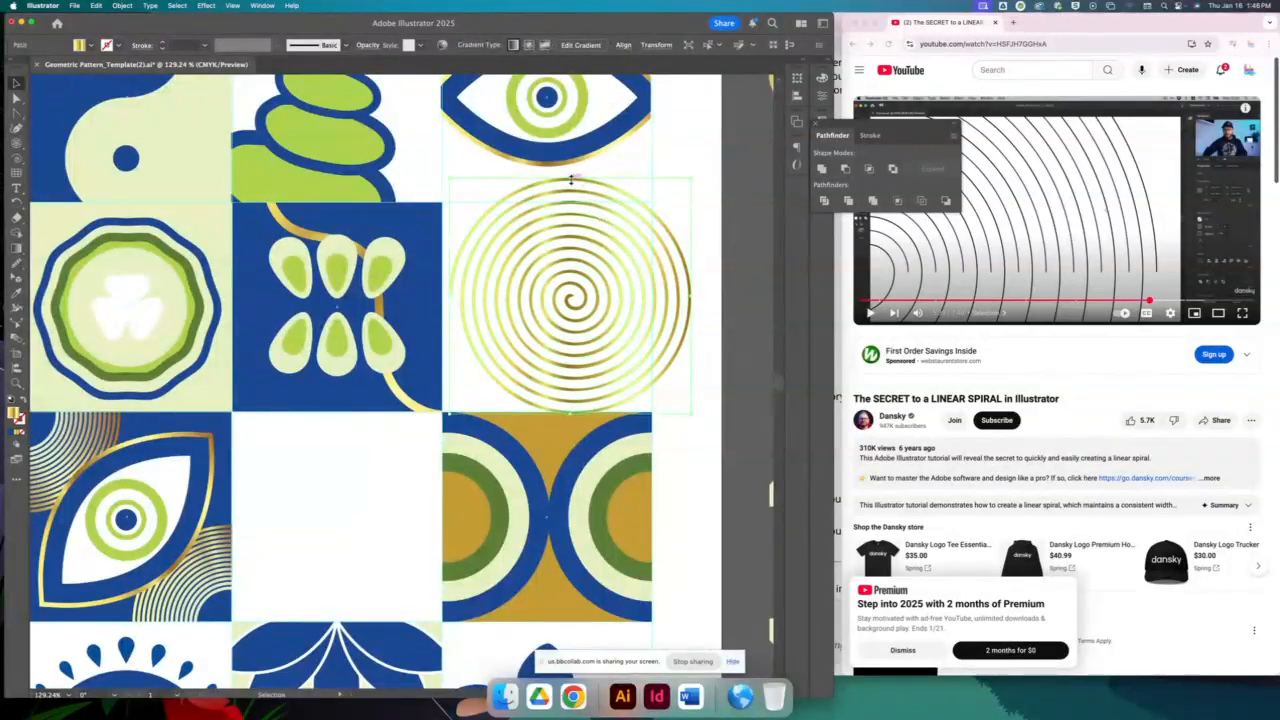
left_click_drag(572, 181, 561, 244)
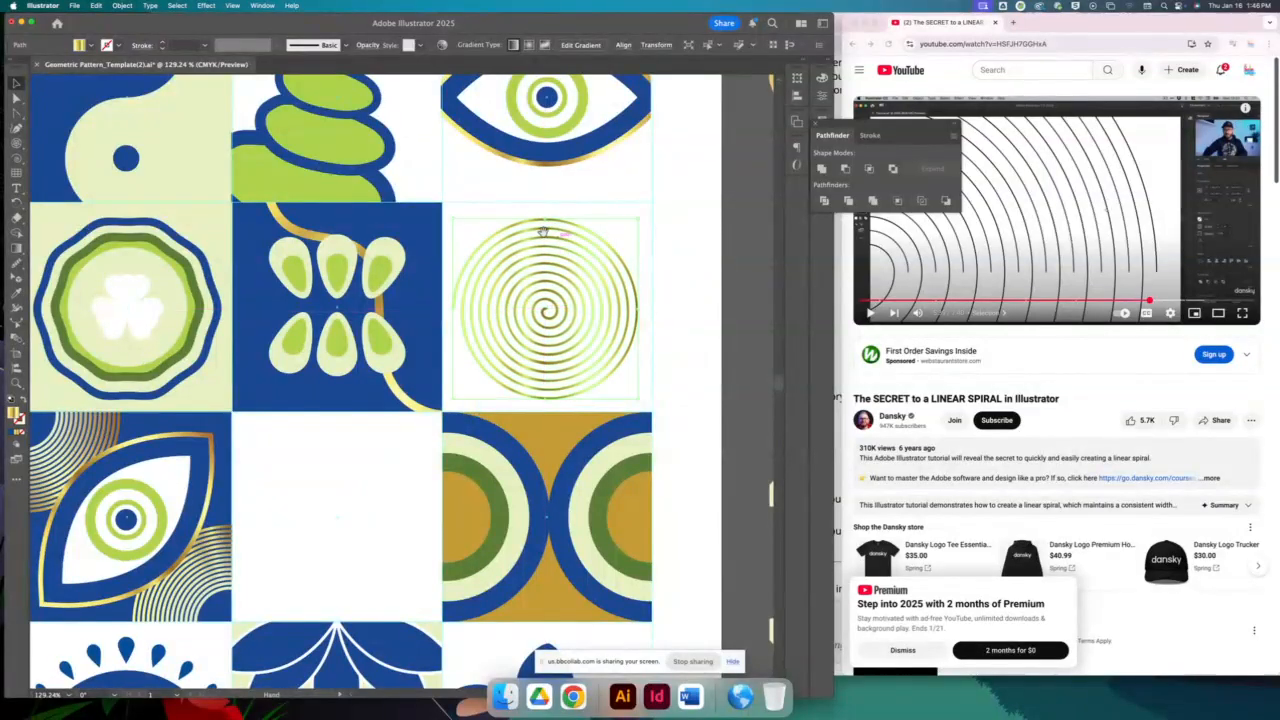
Duplicate the pale green background square of the shamrock tile into the spiral's tile, behind the spiral
key("space")
left_click_drag(403, 169, 369, 147)
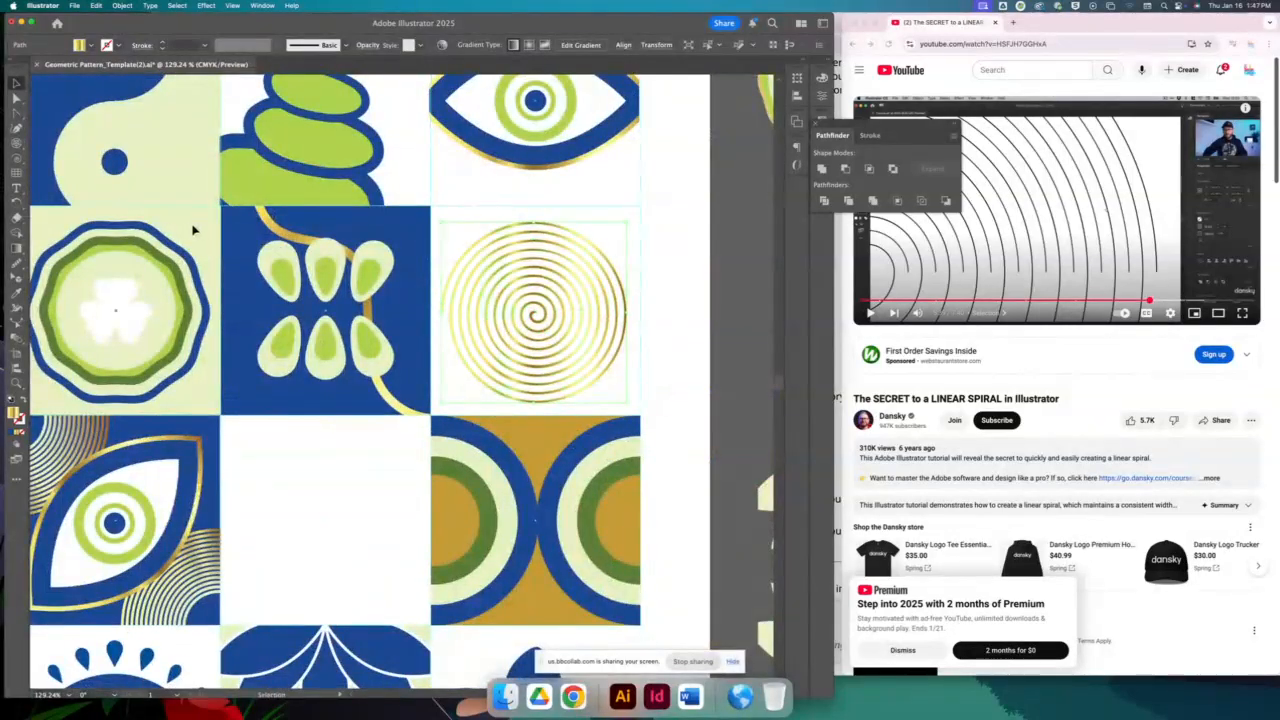
left_click_drag(196, 230, 616, 236)
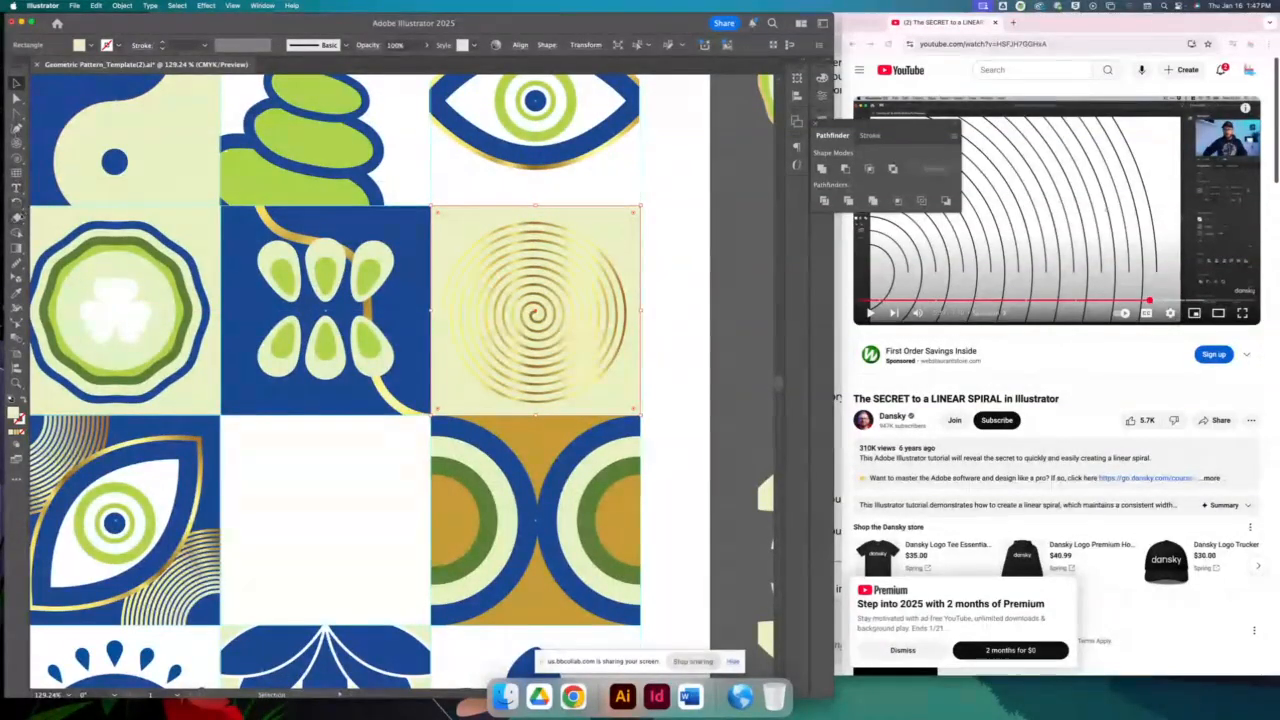
Draw a pale green circle over the spiral tile's background square, slightly larger than the spiral
left_click(16, 143)
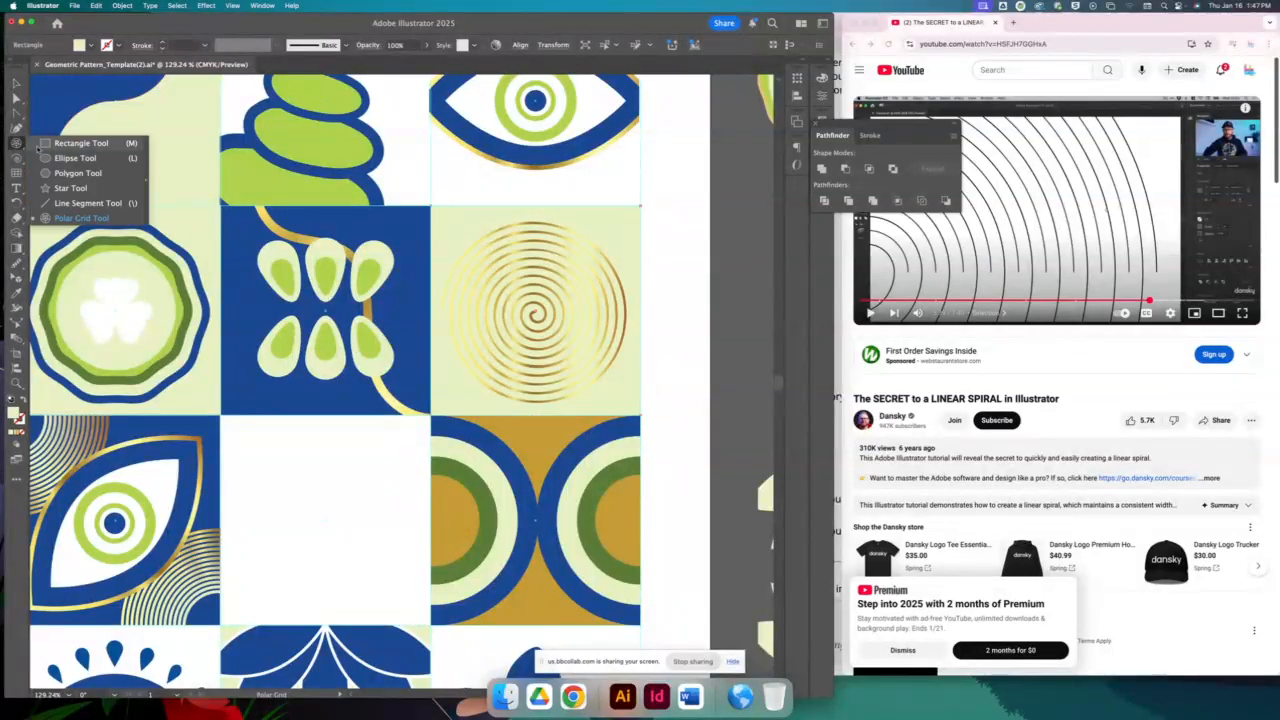
left_click(72, 157)
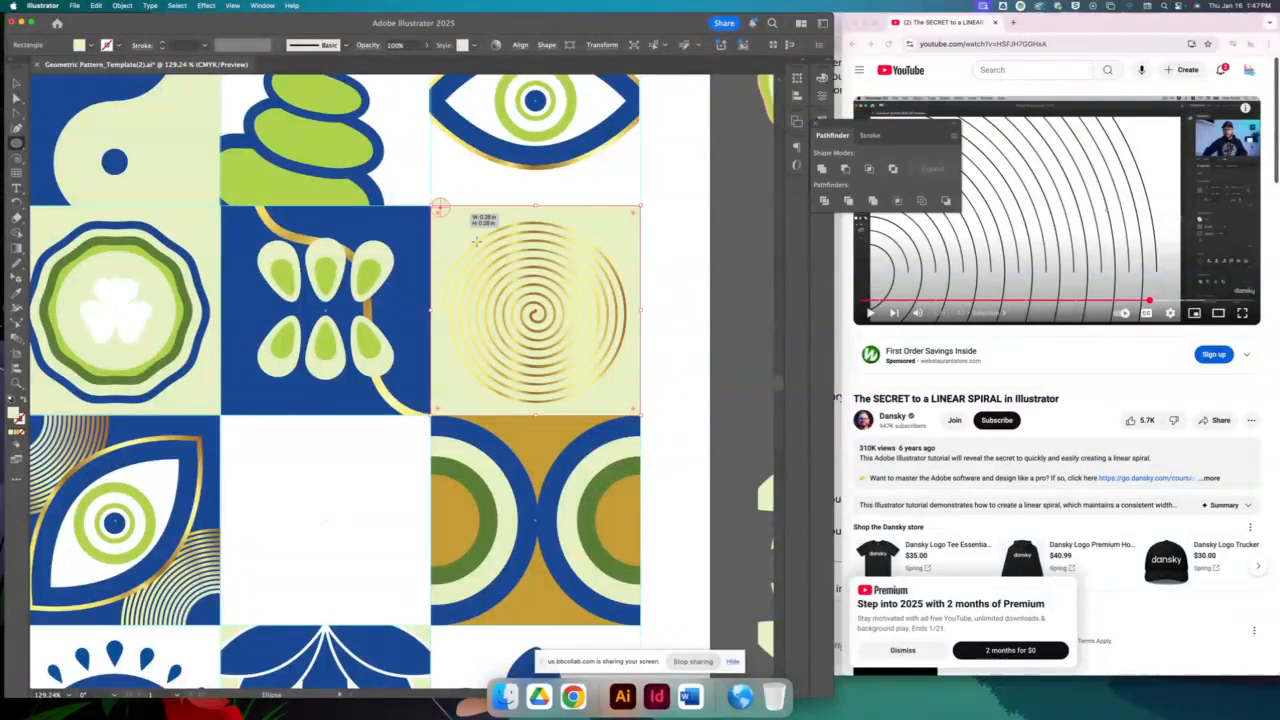
left_click_drag(433, 206, 618, 385)
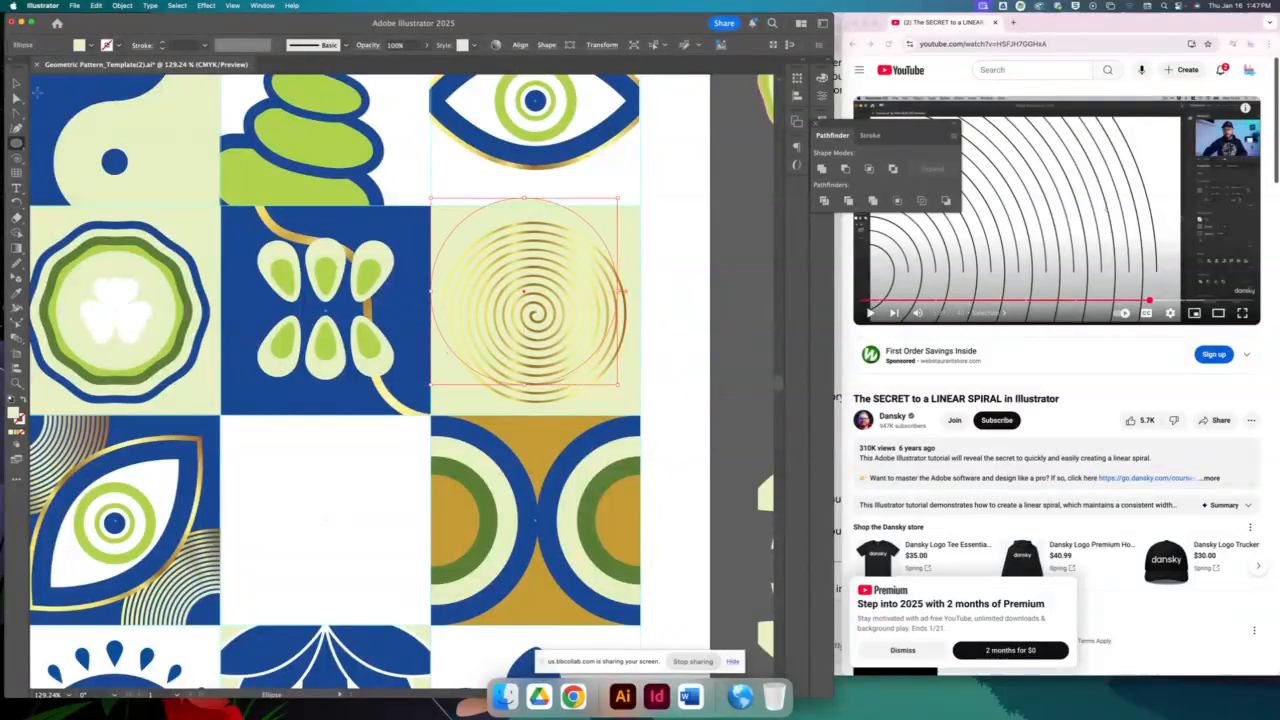
Nudge the circle down and across until it sits centered around the gold spiral
key("v")
key("shift+Down")
key("shift+Down")
key("shift+Down")
key("shift+Down")
key("shift+Right")
key("shift+Right")
key("shift+Right")
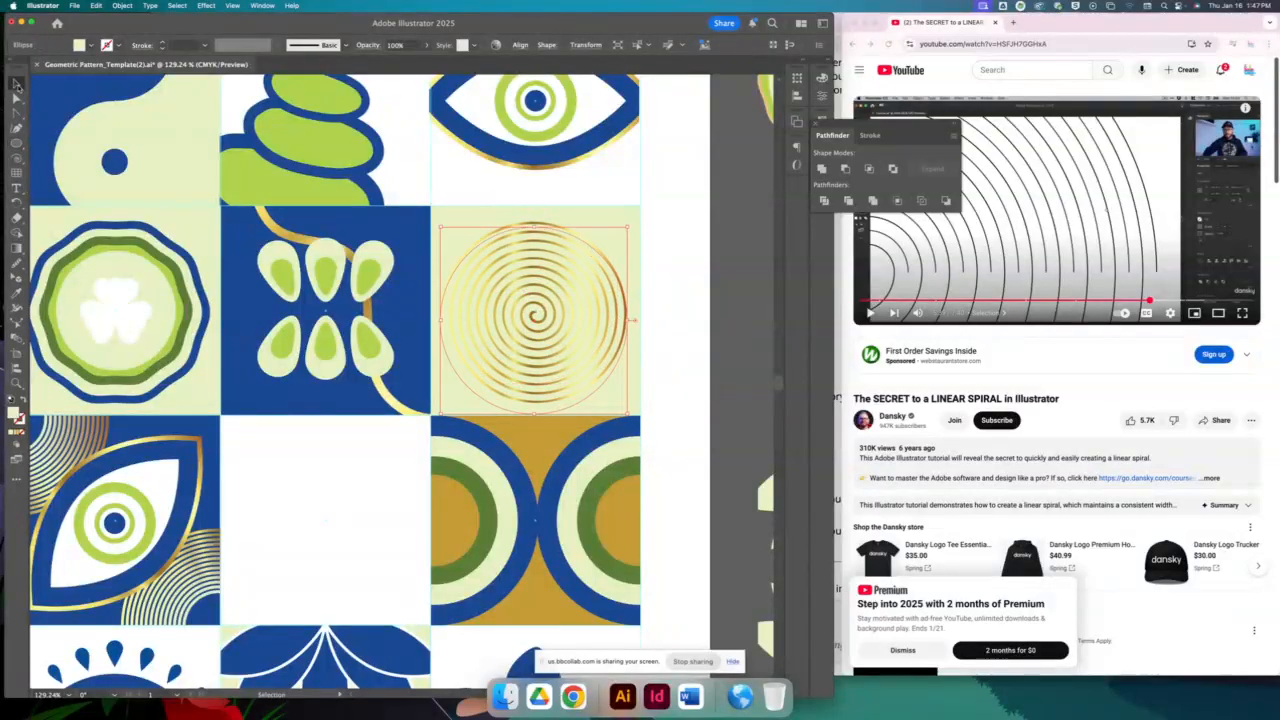
key("Up")
key("Up")
key("Up")
key("Up")
key("Left")
key("Left")
key("Left")
key("Left")
key("Left")
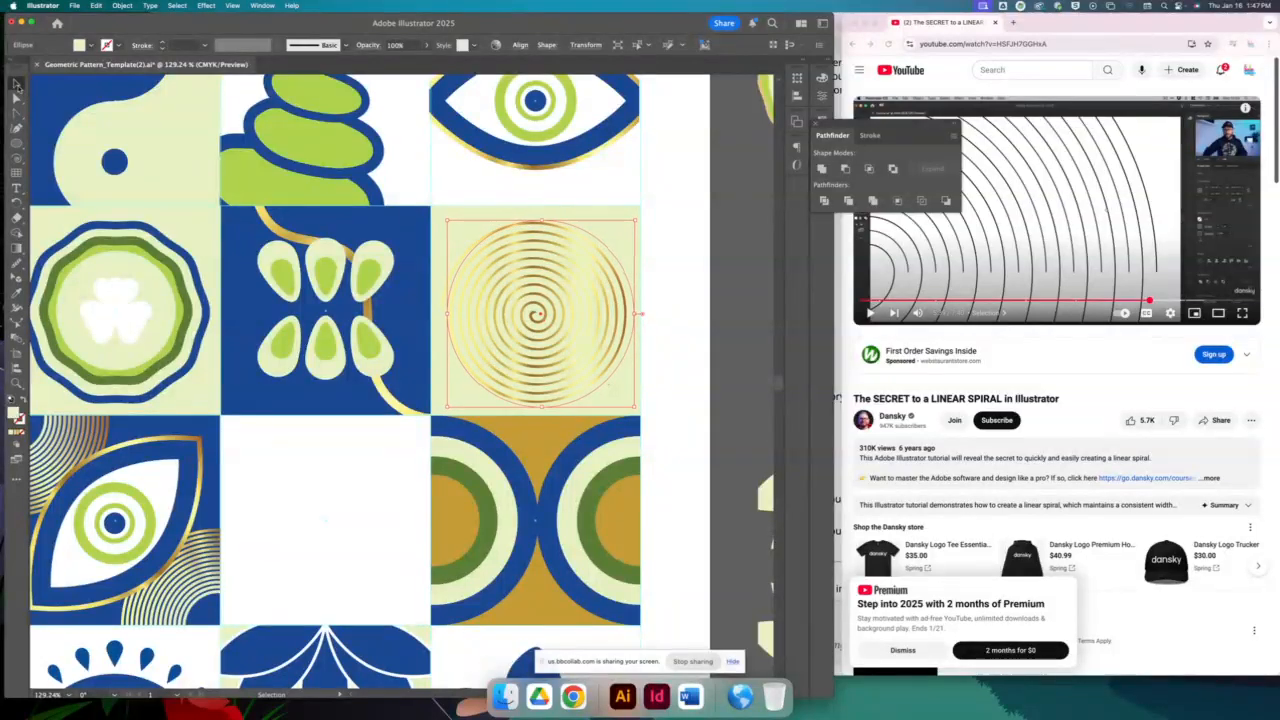
key("Left")
key("Left")
key("Up")
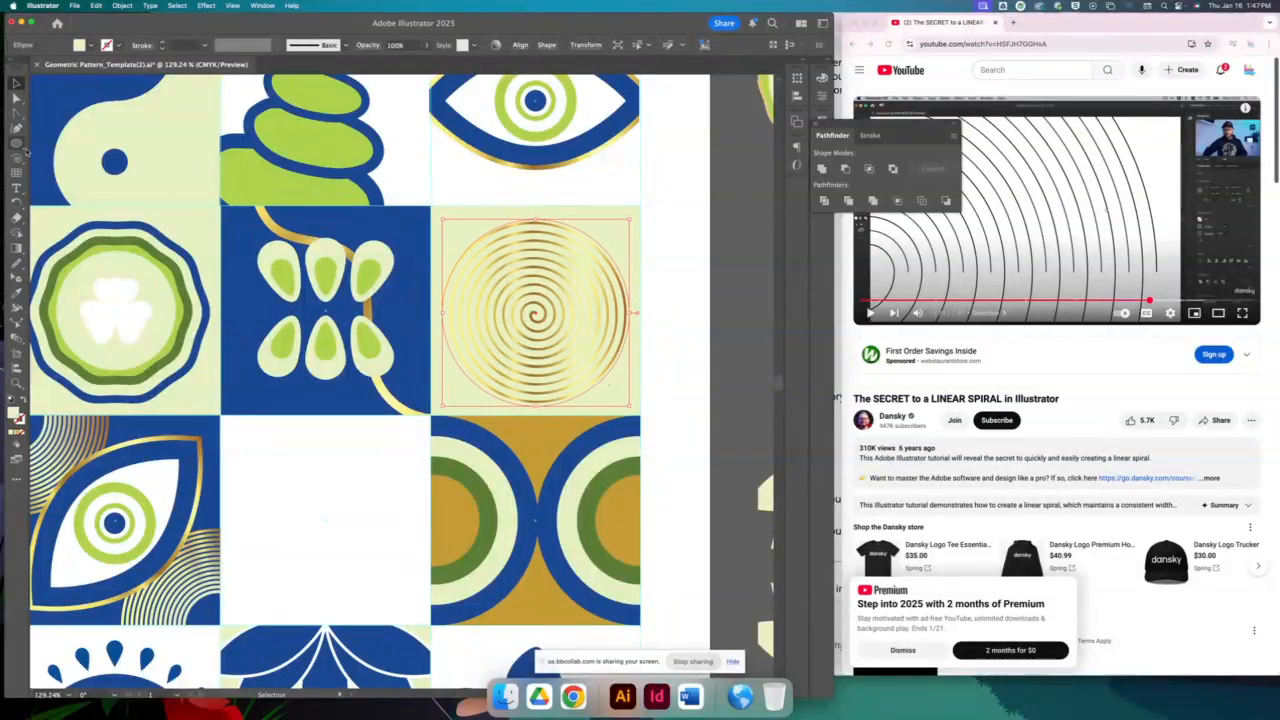
Enlarge the circle slightly so it leaves an even margin around the spiral, and deselect it
left_click_drag(442, 313, 436, 314)
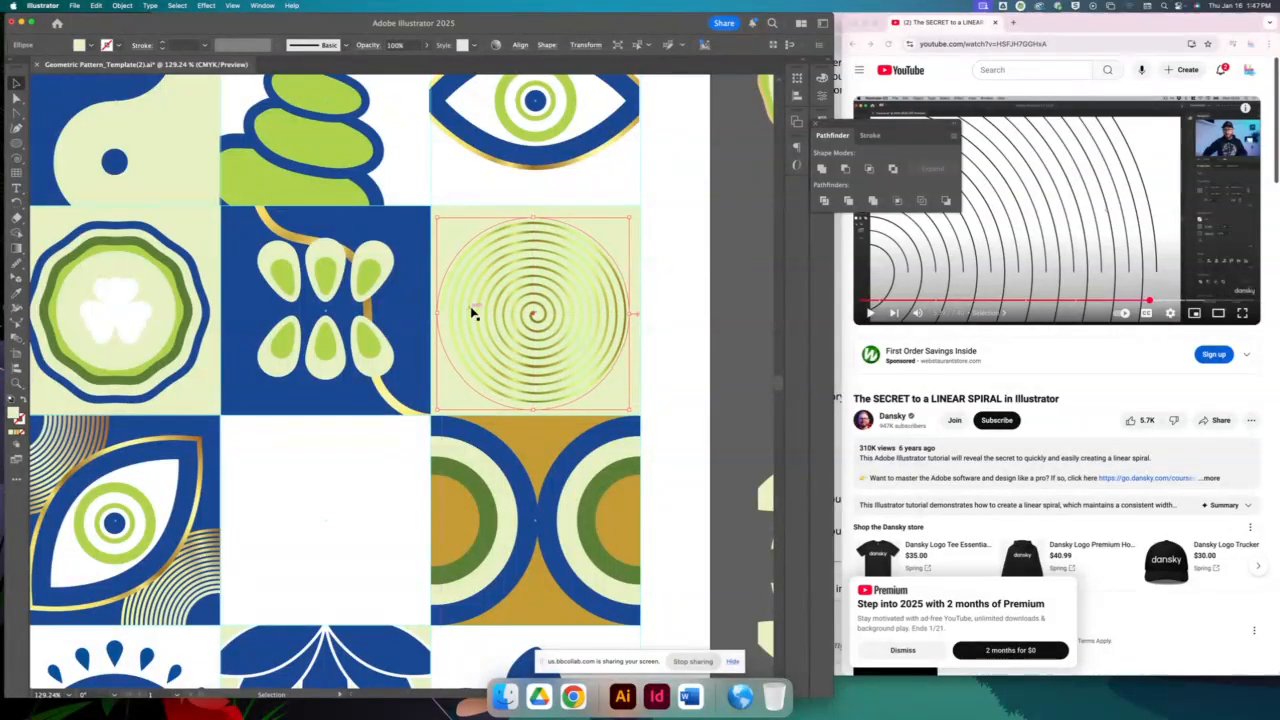
left_click(619, 215, "shift")
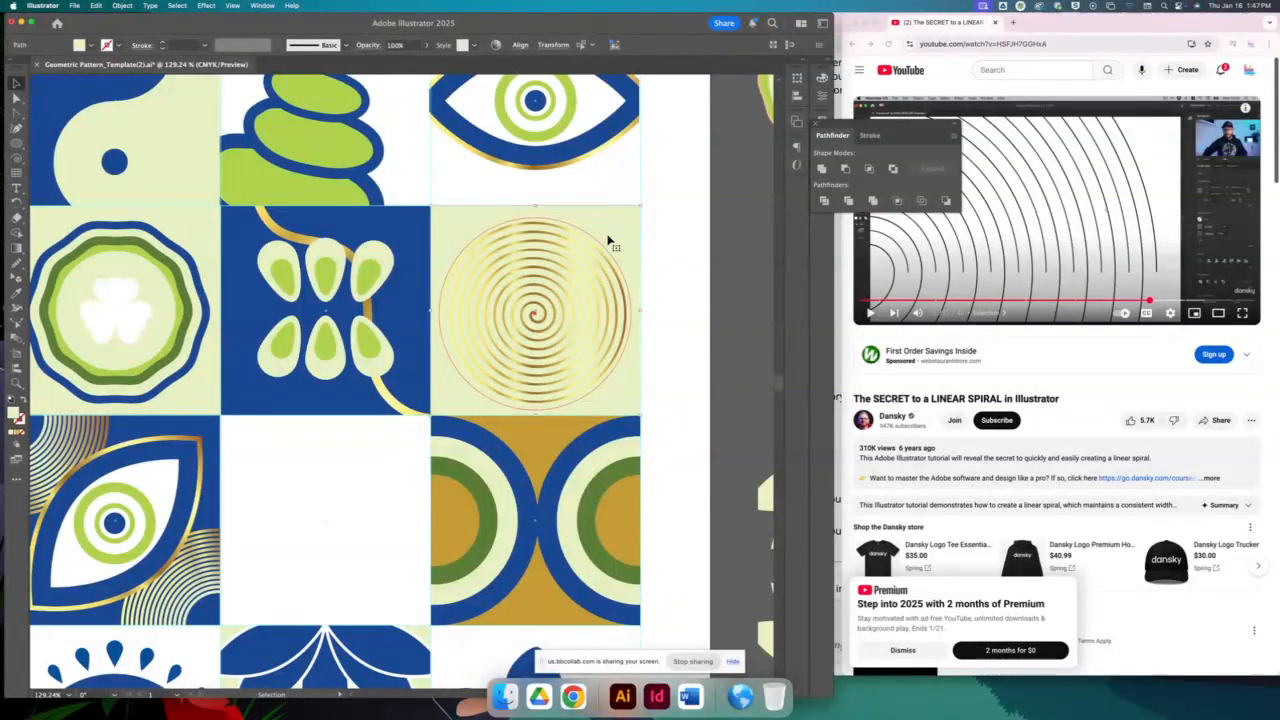
left_click(604, 249)
left_click(713, 242)
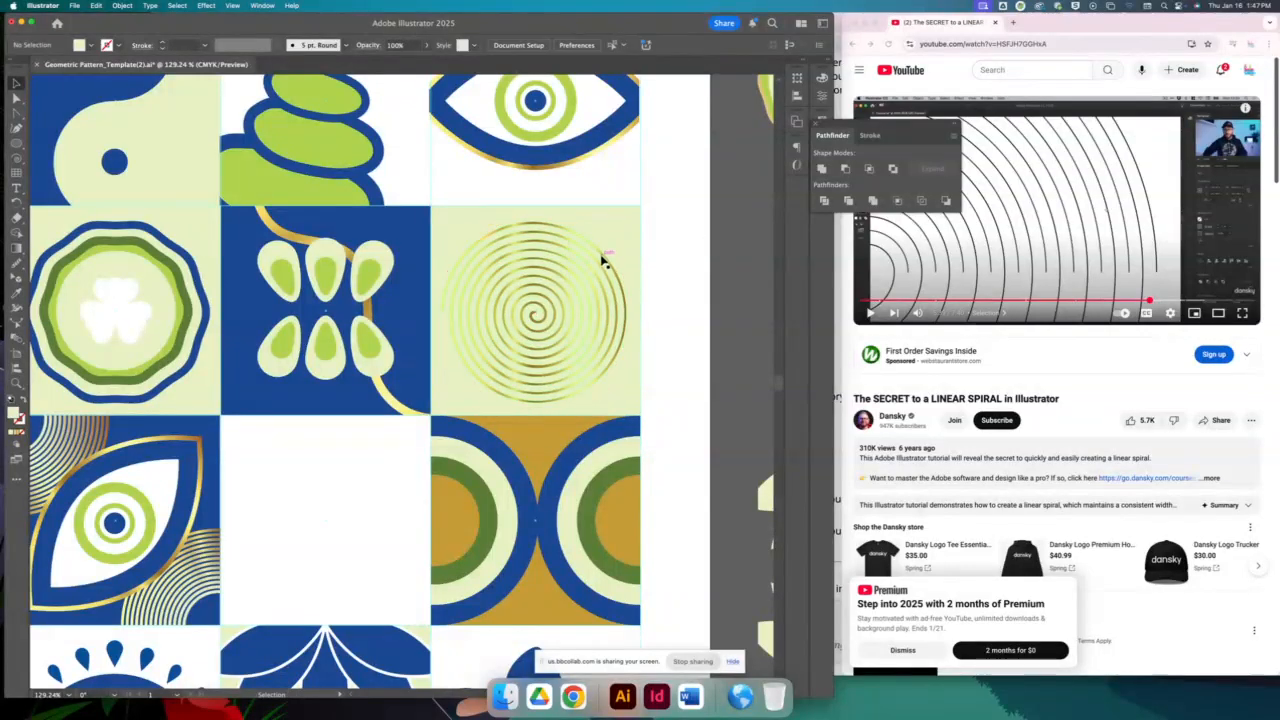
Try filling the circle behind the spiral with the blue sampled from the neighboring seed tile
left_click(604, 250)
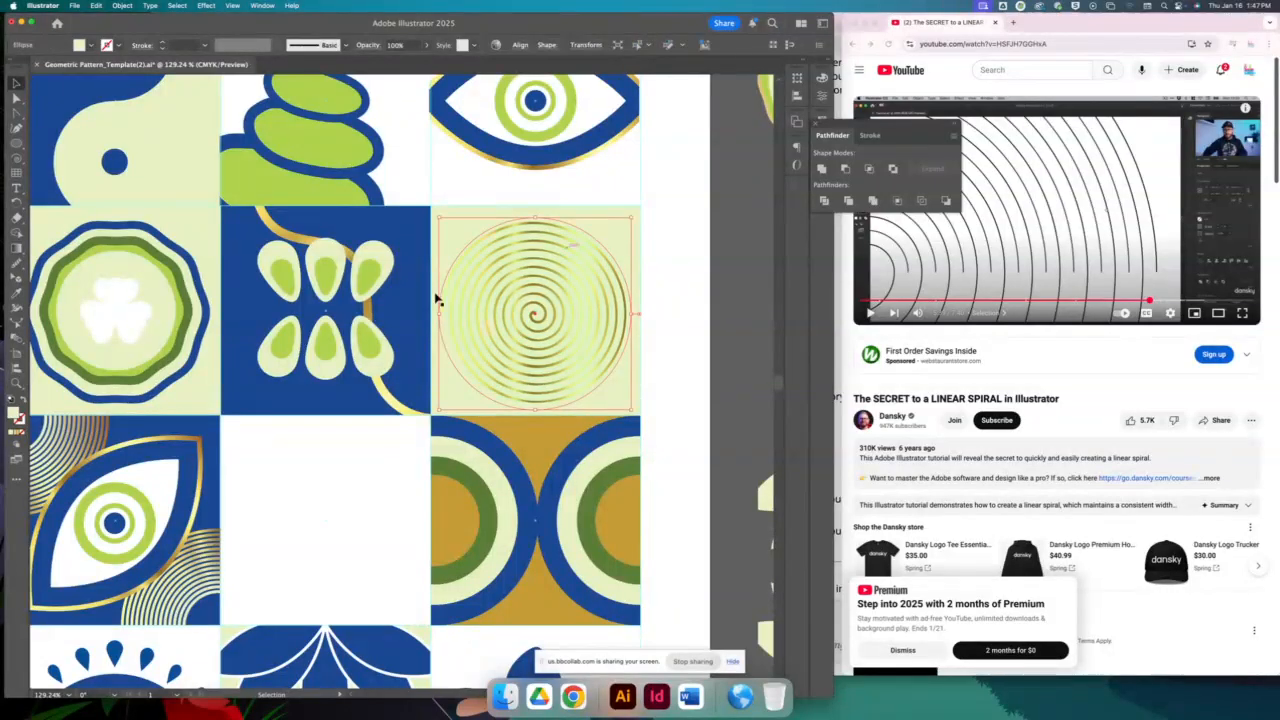
left_click(17, 293)
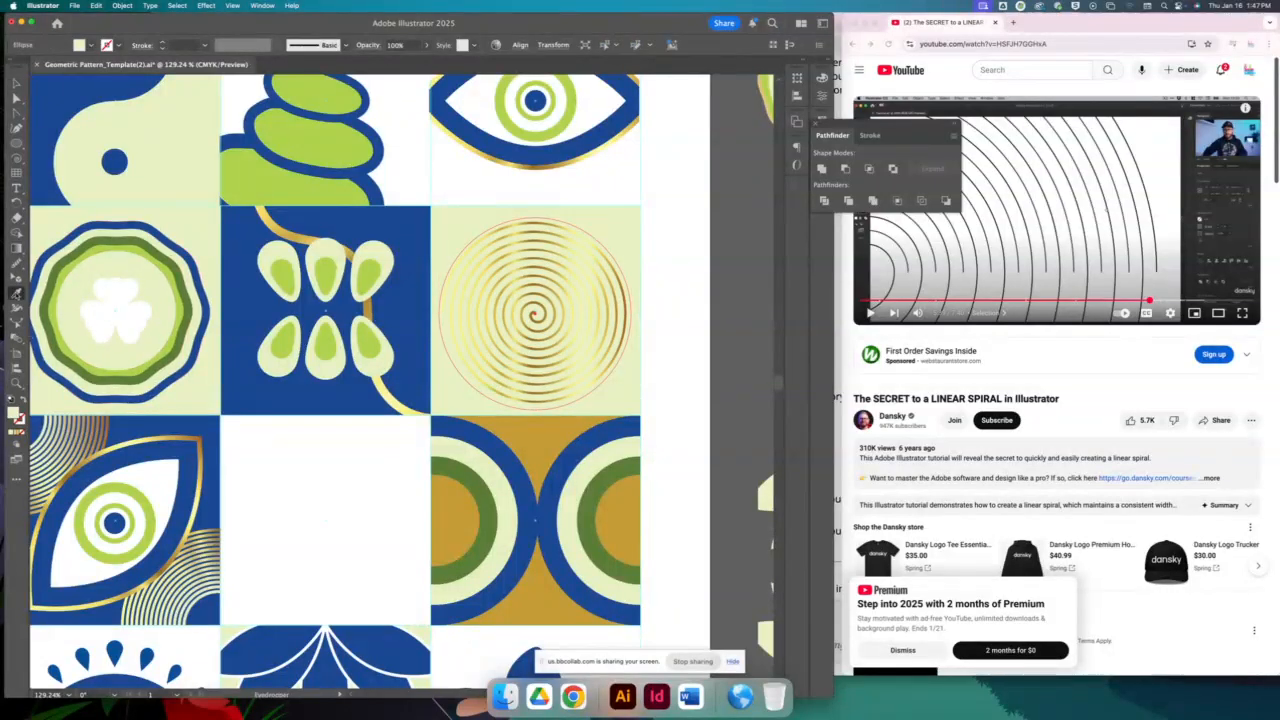
left_click(365, 213)
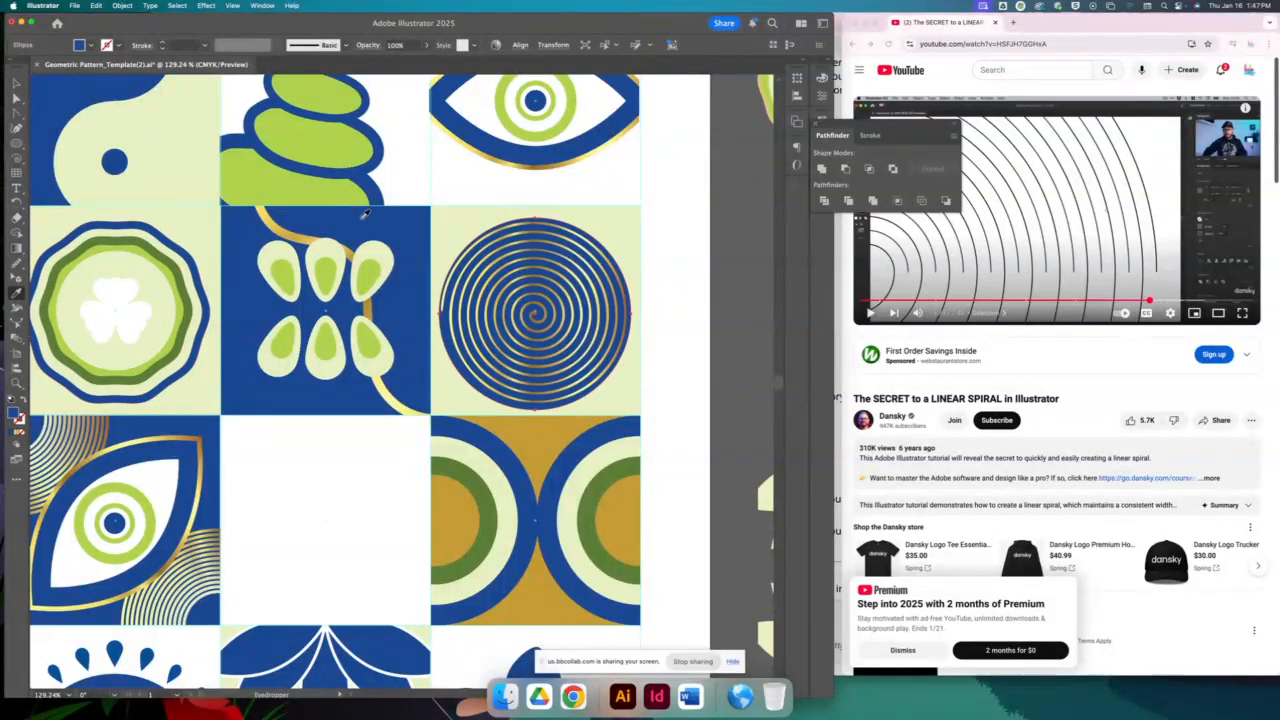
key("v")
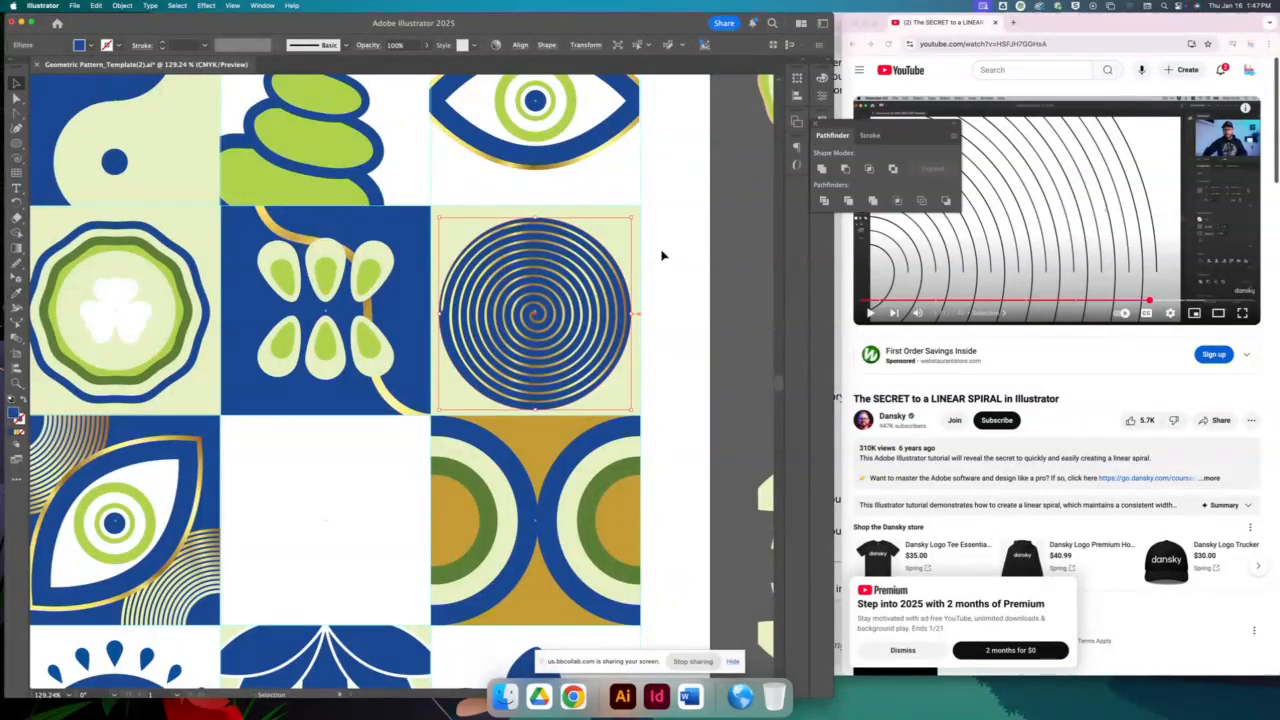
left_click(711, 291)
key("super+minus")
key("super+minus")
key("super+minus")
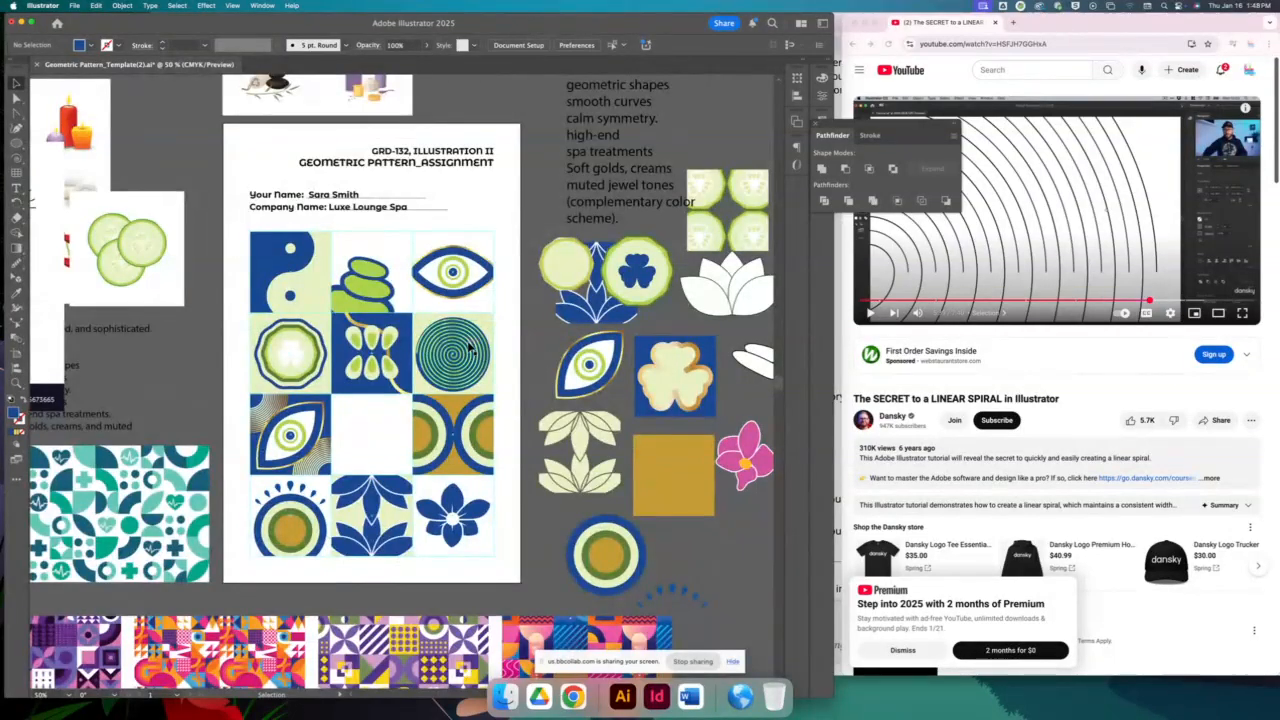
Give the circle behind the spiral a white fill with no stroke, and deselect it
left_click(489, 330)
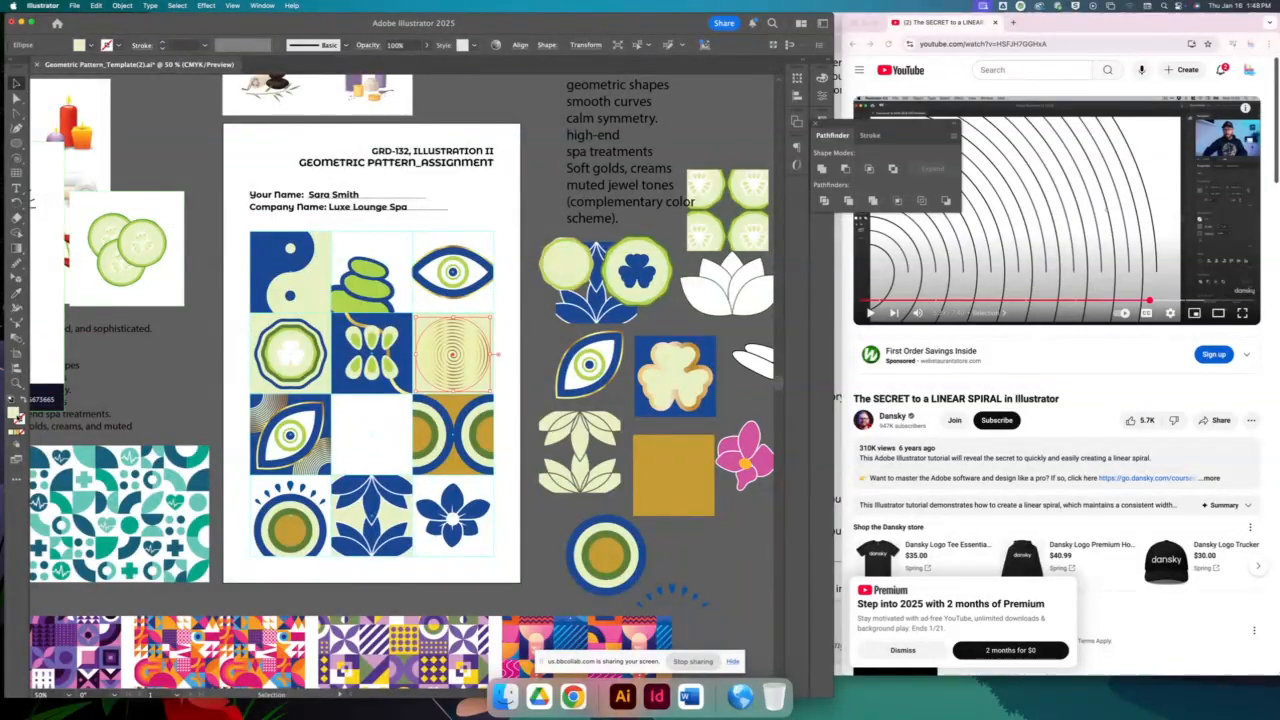
left_click(10, 399)
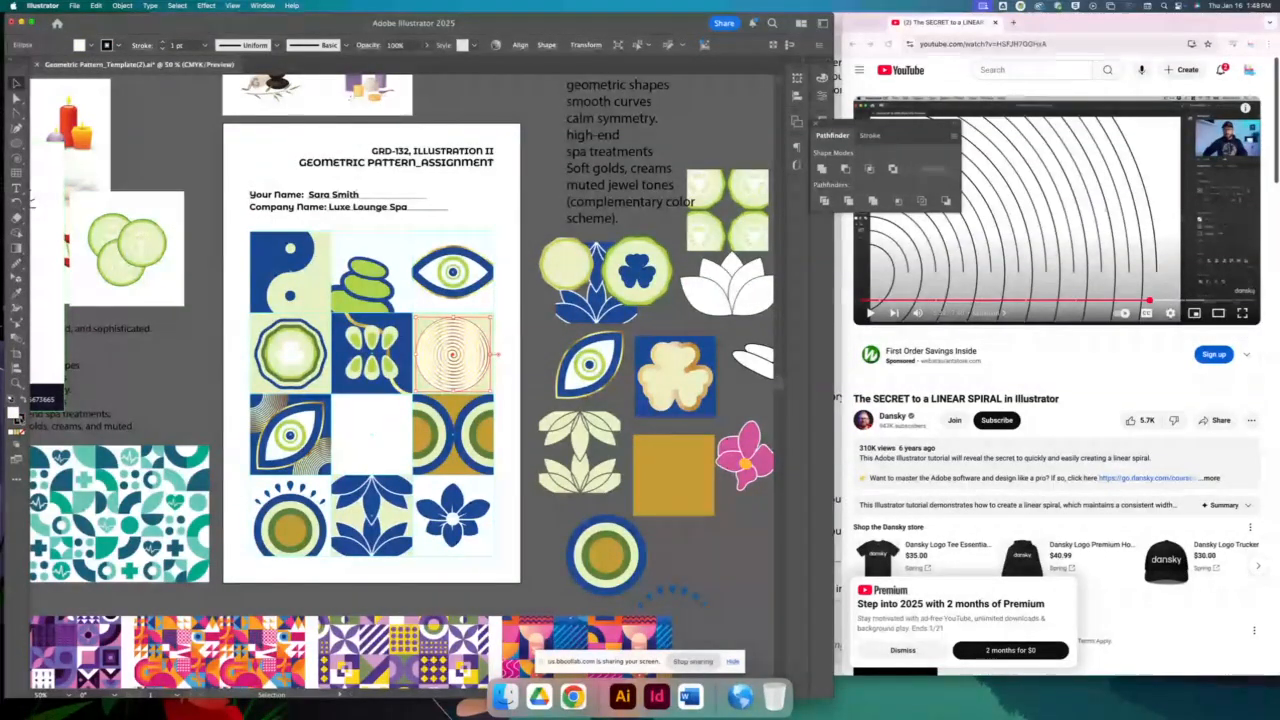
left_click(19, 418)
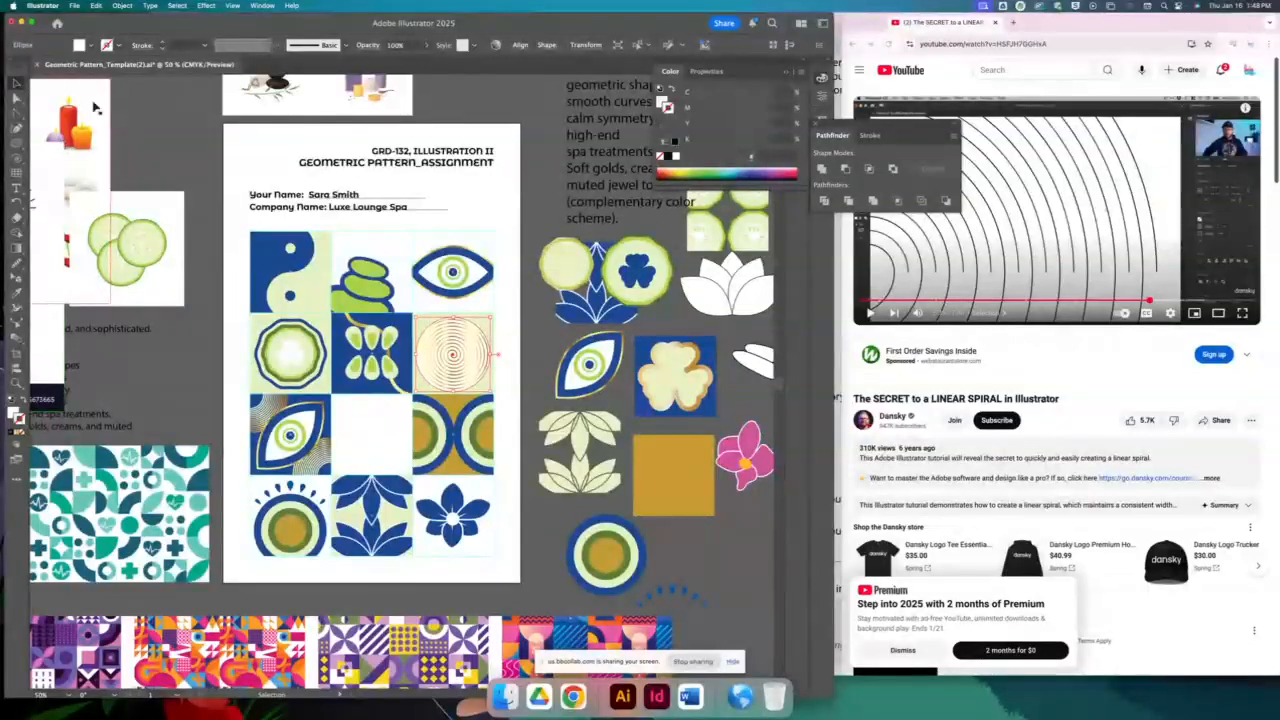
left_click(172, 145)
Try lime, blue and gold on the spiral tile's background square, and settle on the dark green sampled from the ring motif below
left_click_drag(608, 409, 743, 371)
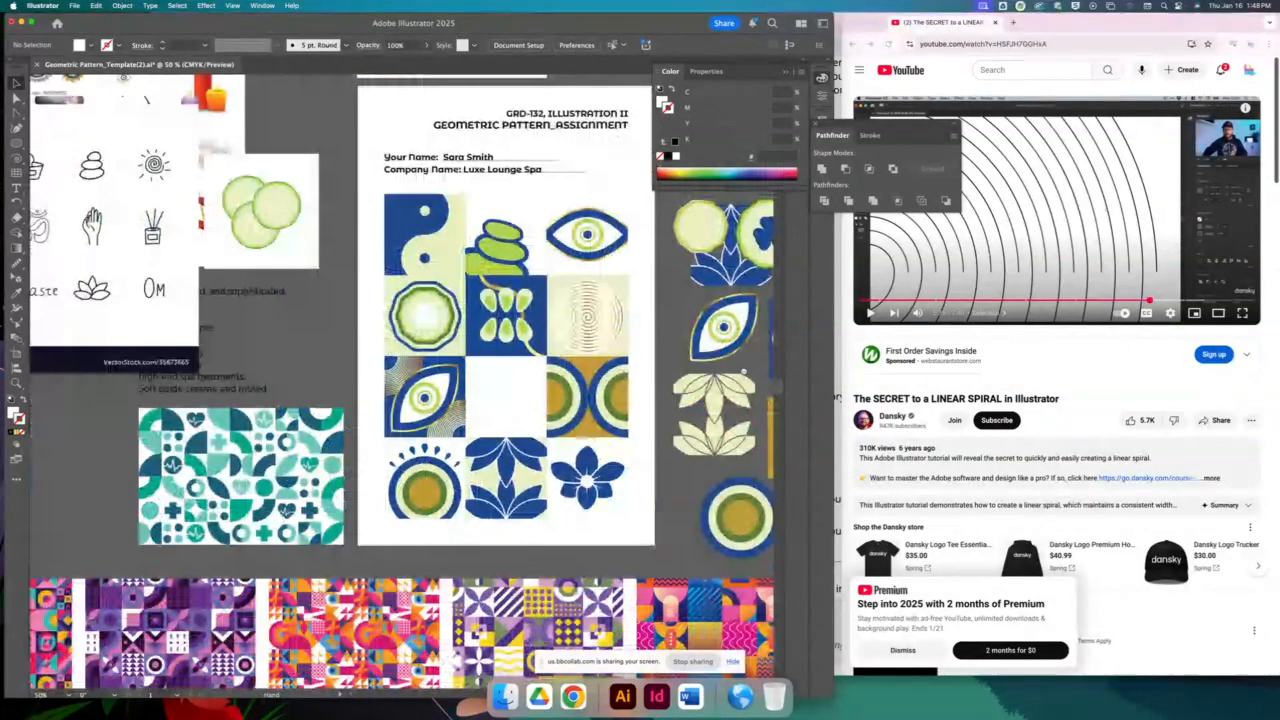
scroll(438, 275, "up", 1)
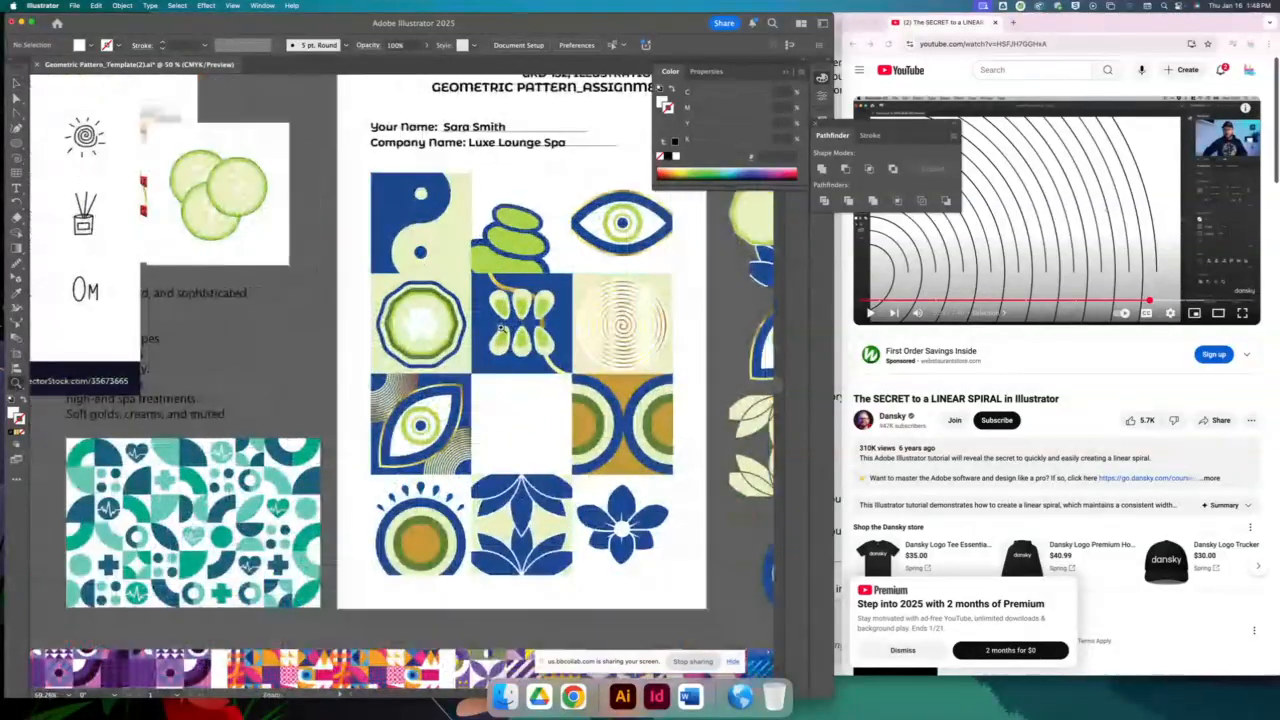
scroll(501, 327, "up", 6)
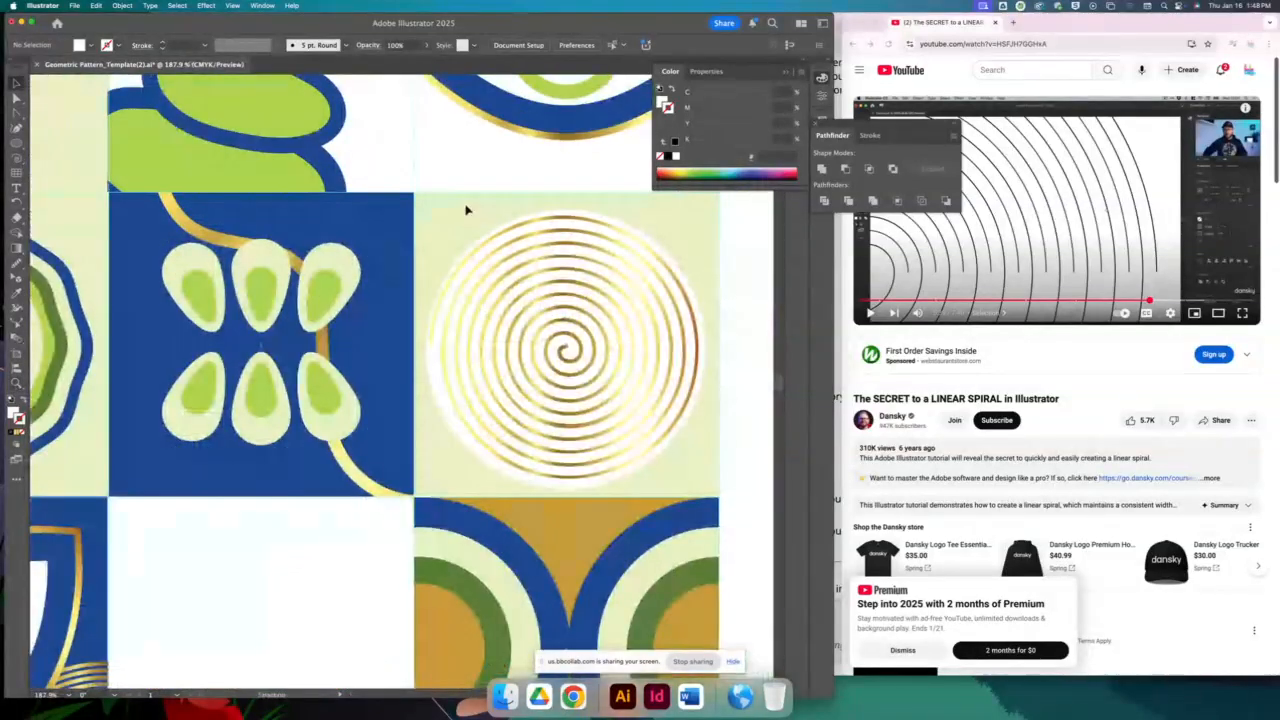
left_click(465, 210)
key("i")
left_click(312, 106)
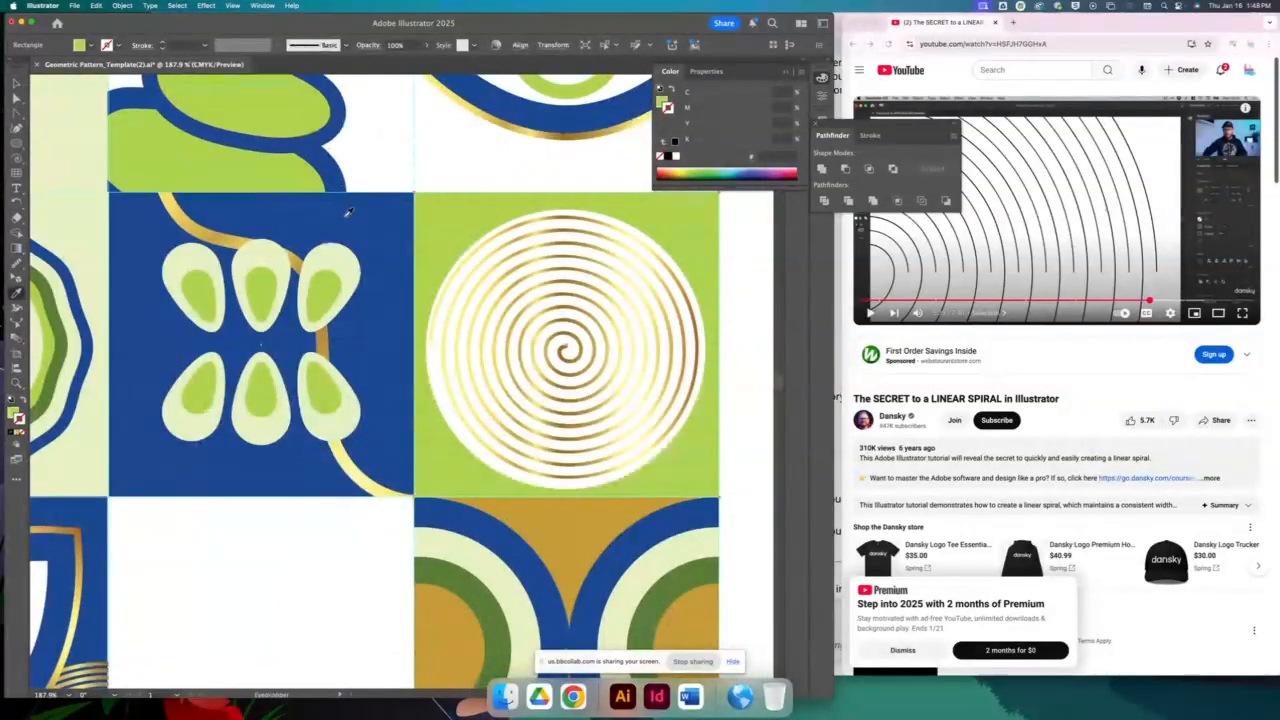
left_click(396, 205)
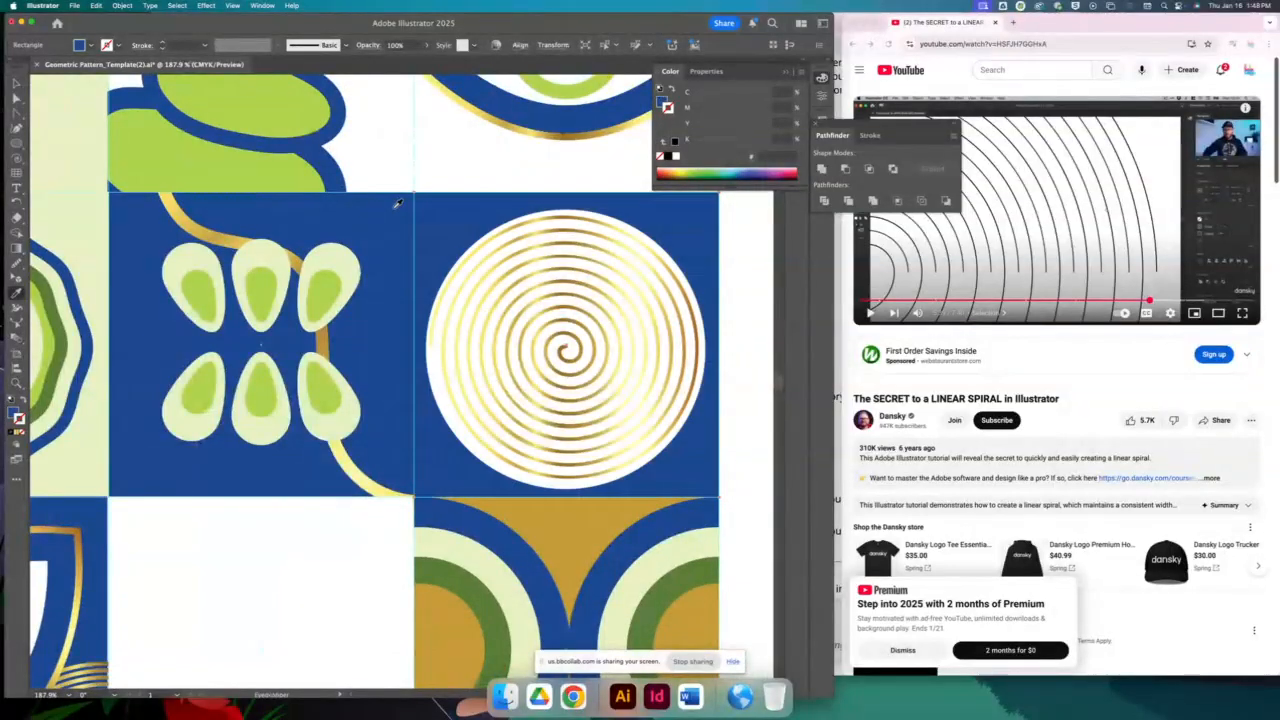
left_click(298, 120)
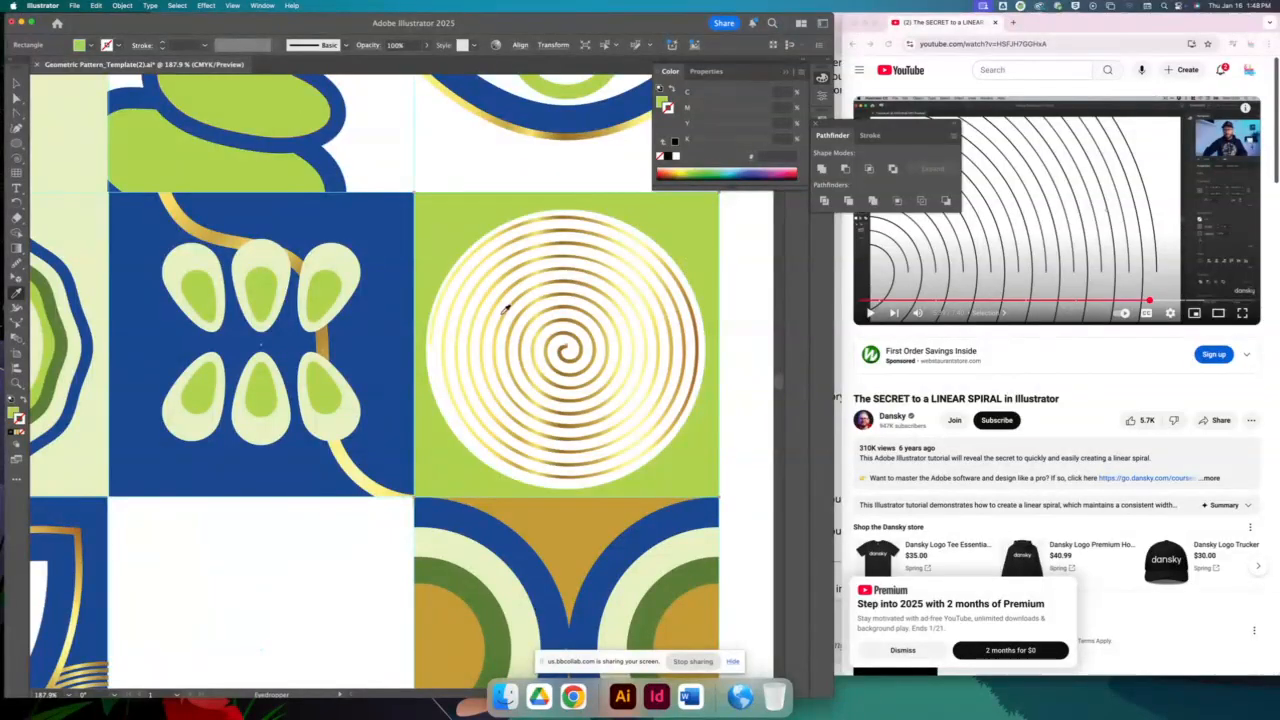
left_click(590, 506)
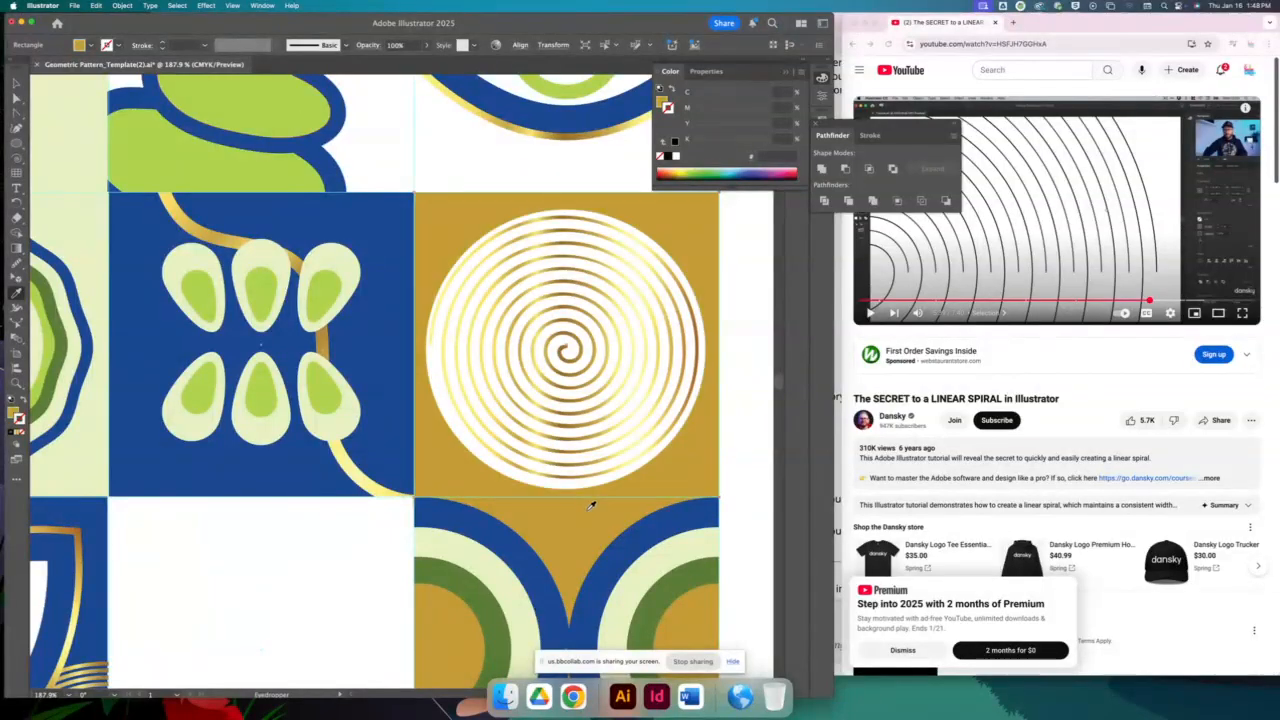
left_click(497, 601)
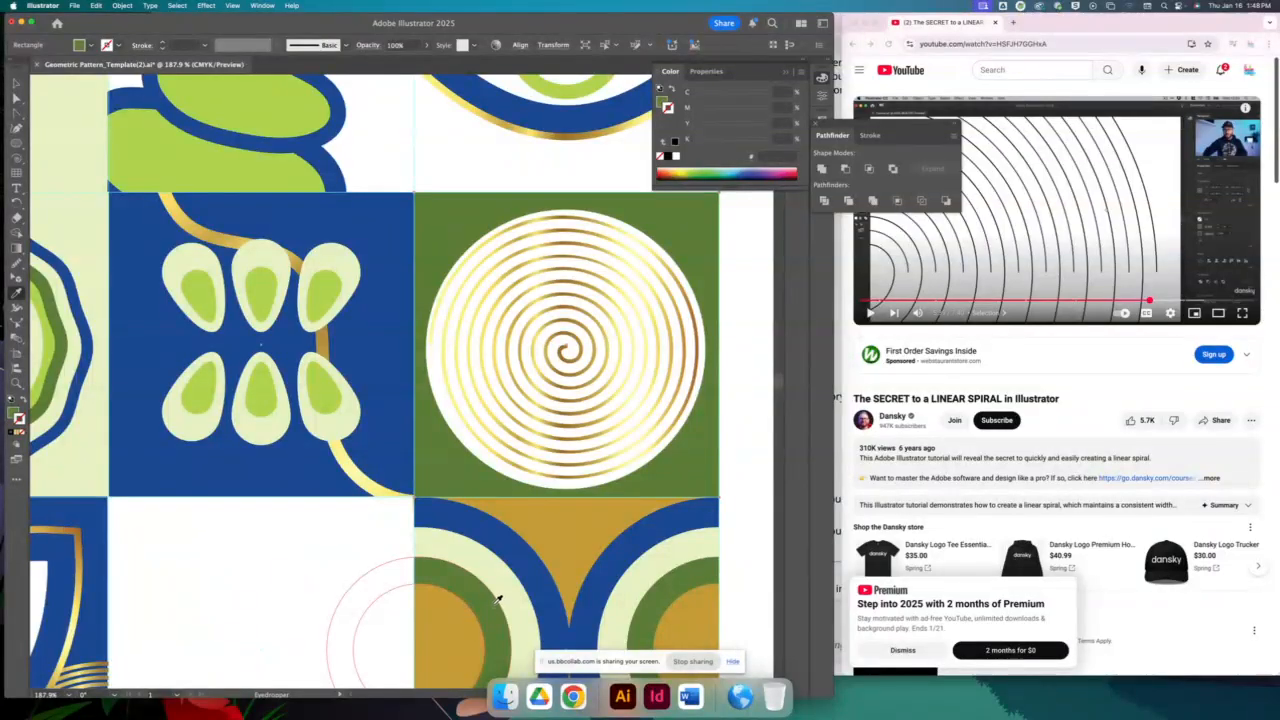
key("super+minus")
key("super+minus")
key("super+minus")
key("super+minus")
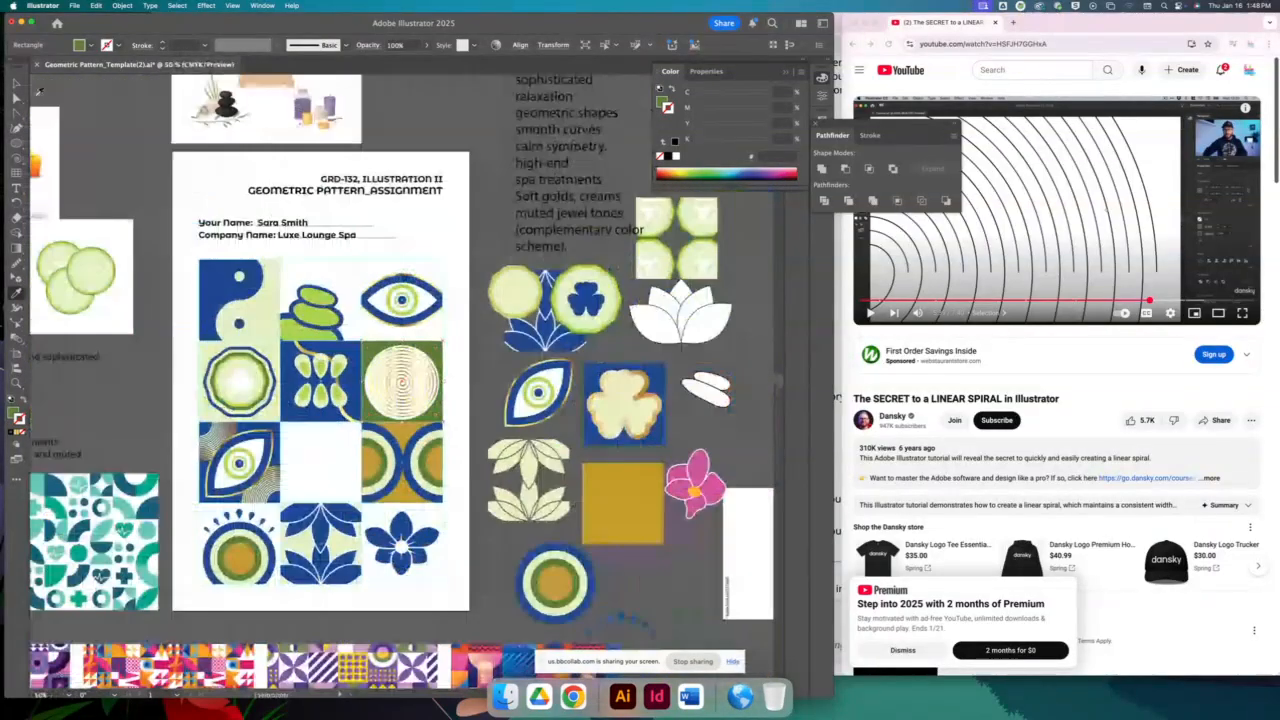
left_click(16, 84)
left_click(150, 190)
Examine the color balance of the whole pattern grid at several magnifications, finally with the interface panels hidden
scroll(243, 265, "down", 3)
scroll(400, 275, "left", 5)
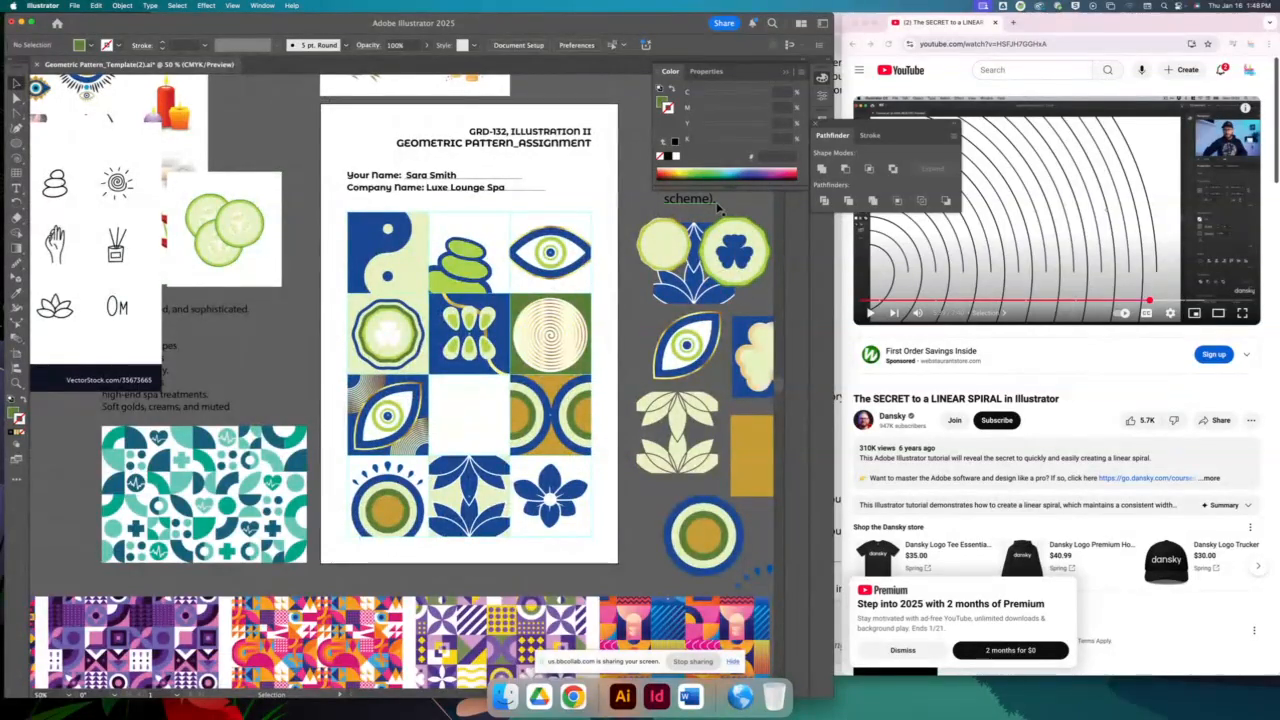
key("super+plus")
key("super+plus")
left_click_drag(667, 251, 537, 284)
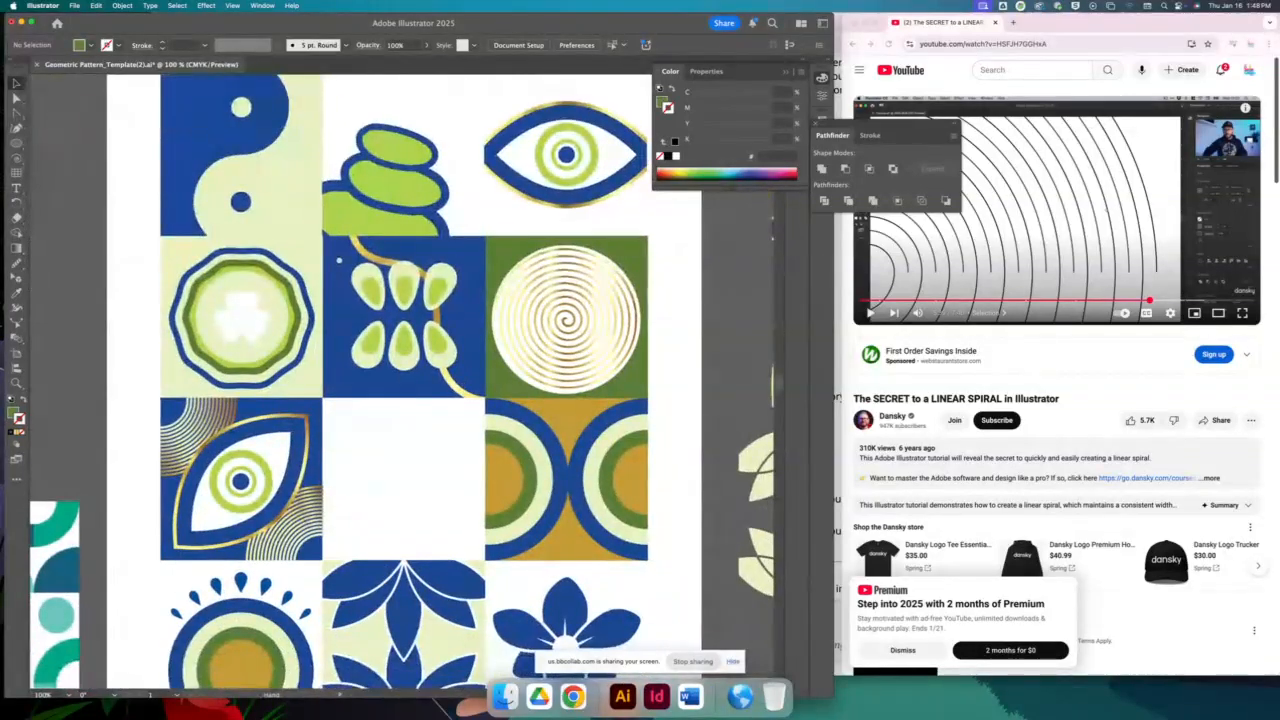
key("super+minus")
scroll(342, 268, "down", 5)
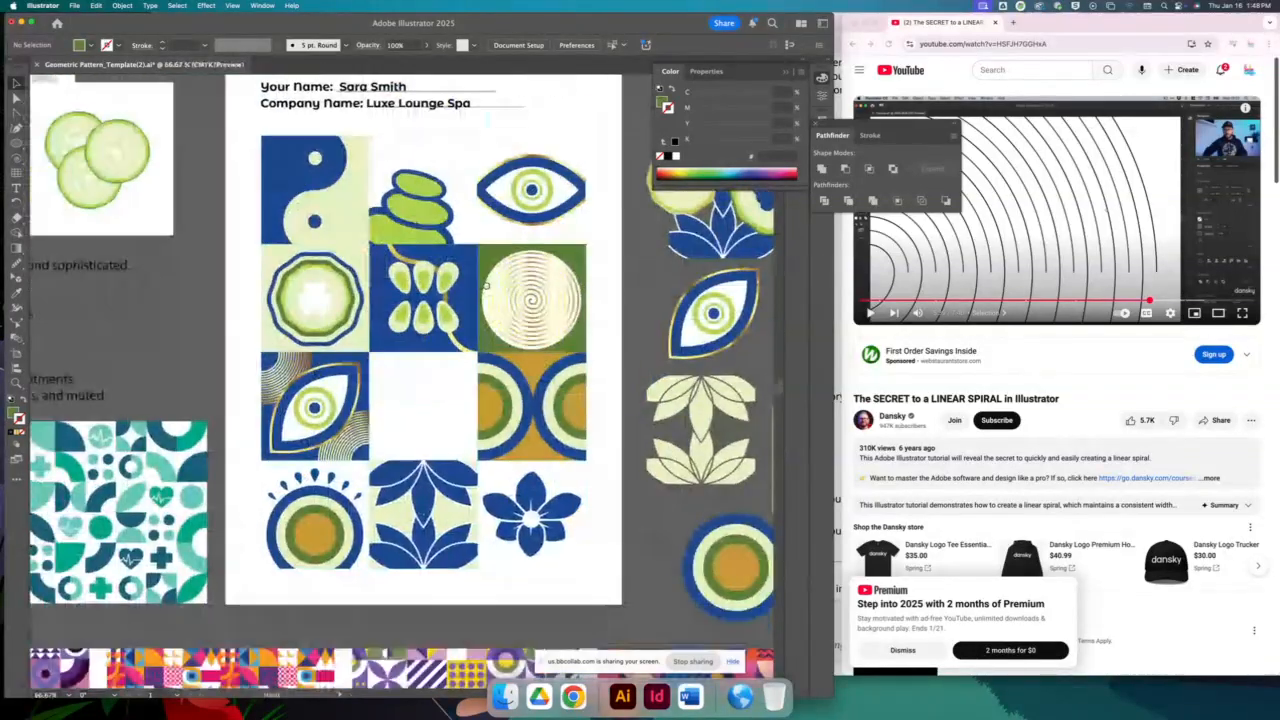
scroll(400, 386, "up", 3)
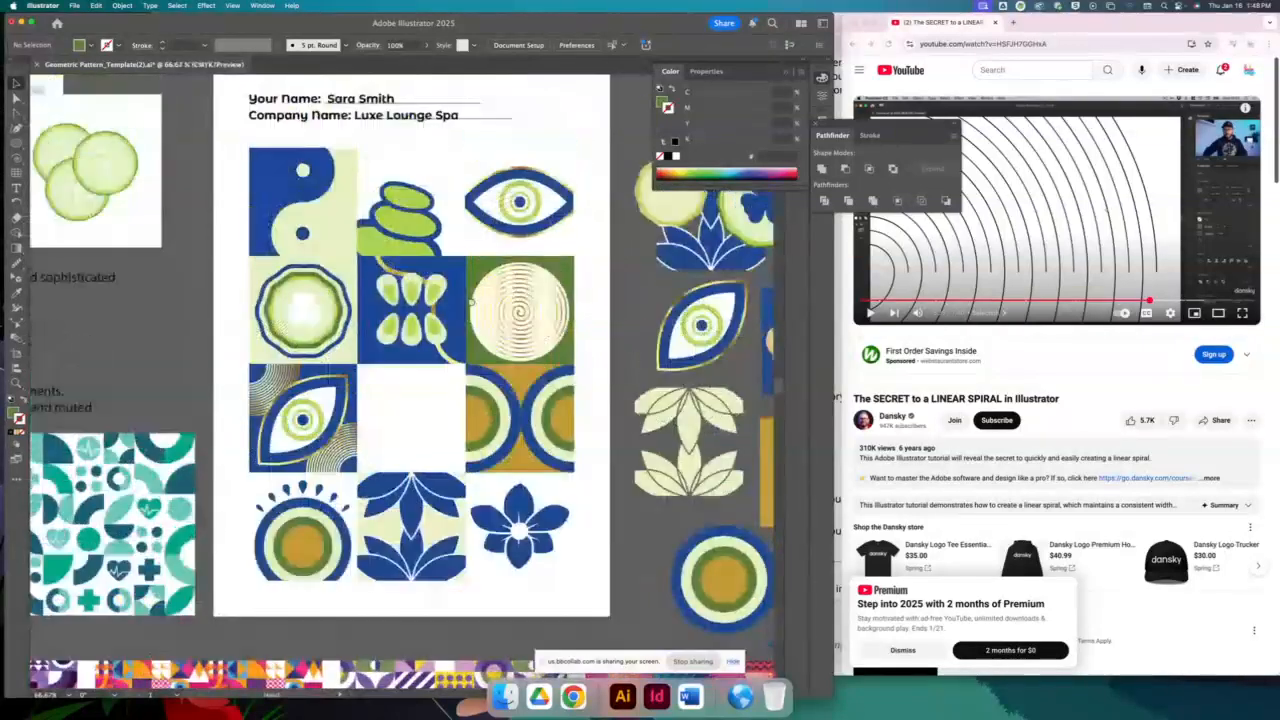
scroll(470, 302, "up", 4)
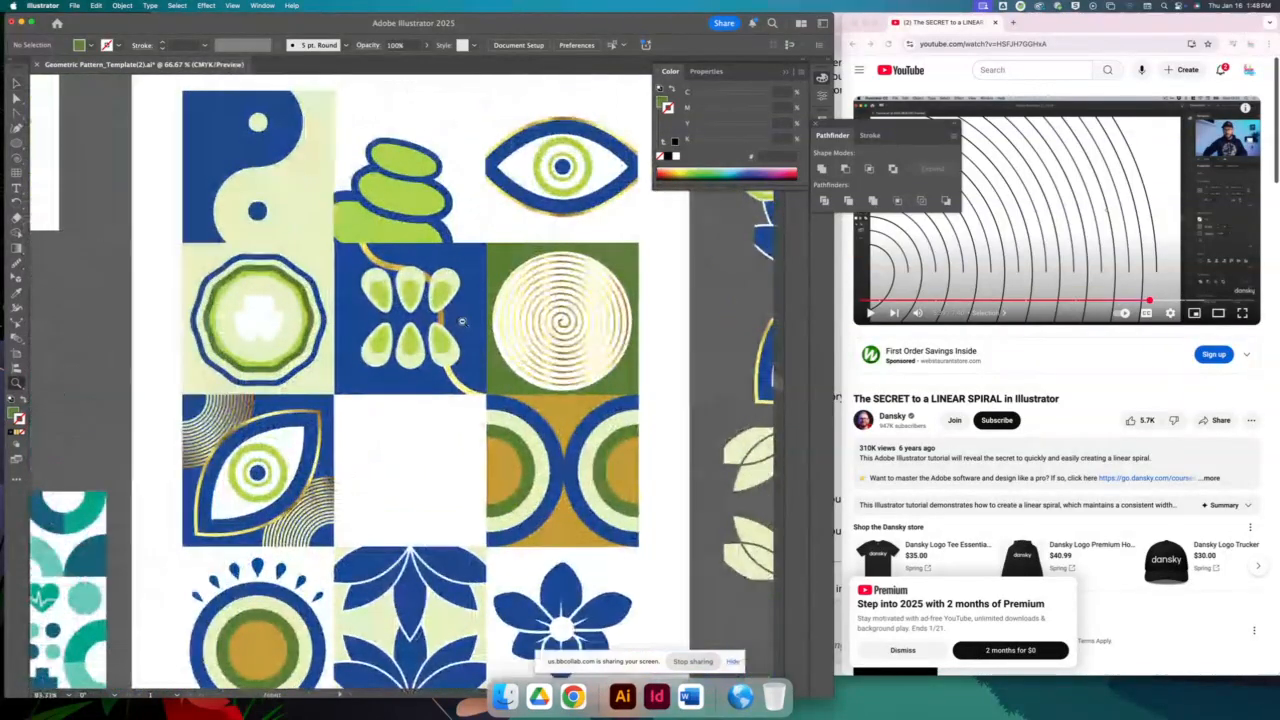
left_click_drag(492, 372, 463, 347)
key("Tab")
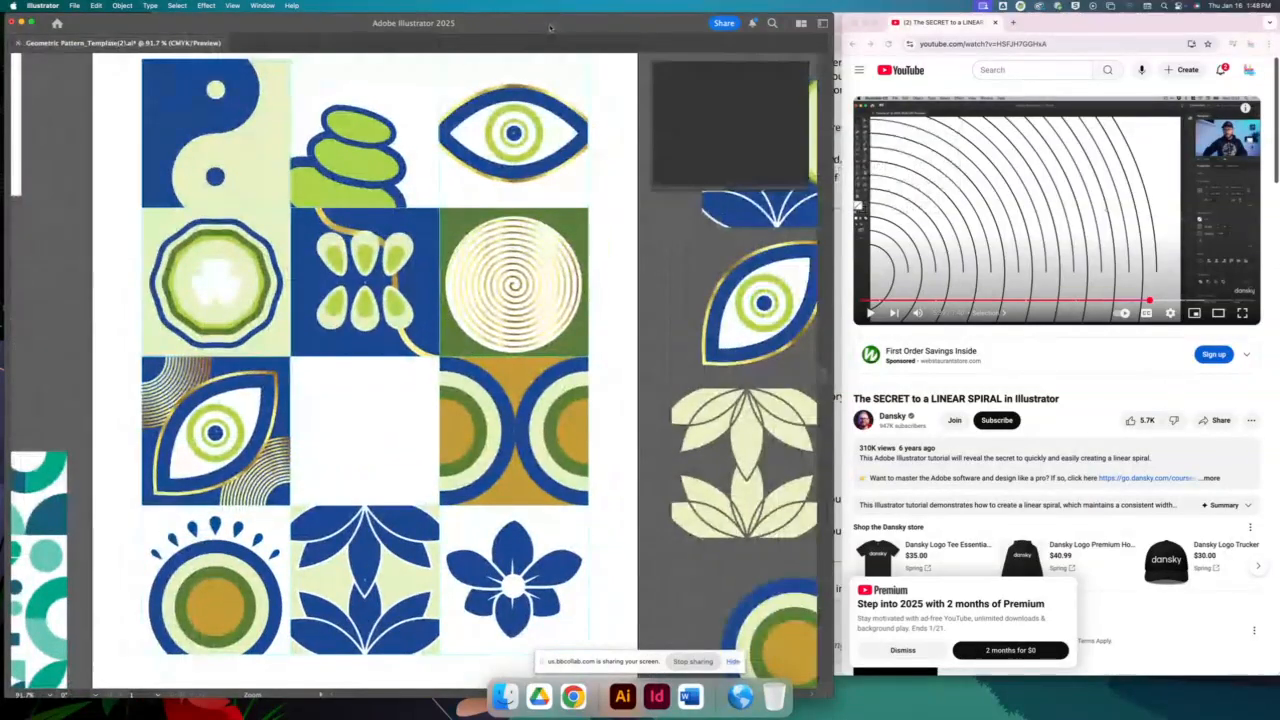
Move the application window toward the middle of the desktop, show the panels again and recenter the view on the pattern grid
left_click_drag(570, 26, 789, 27)
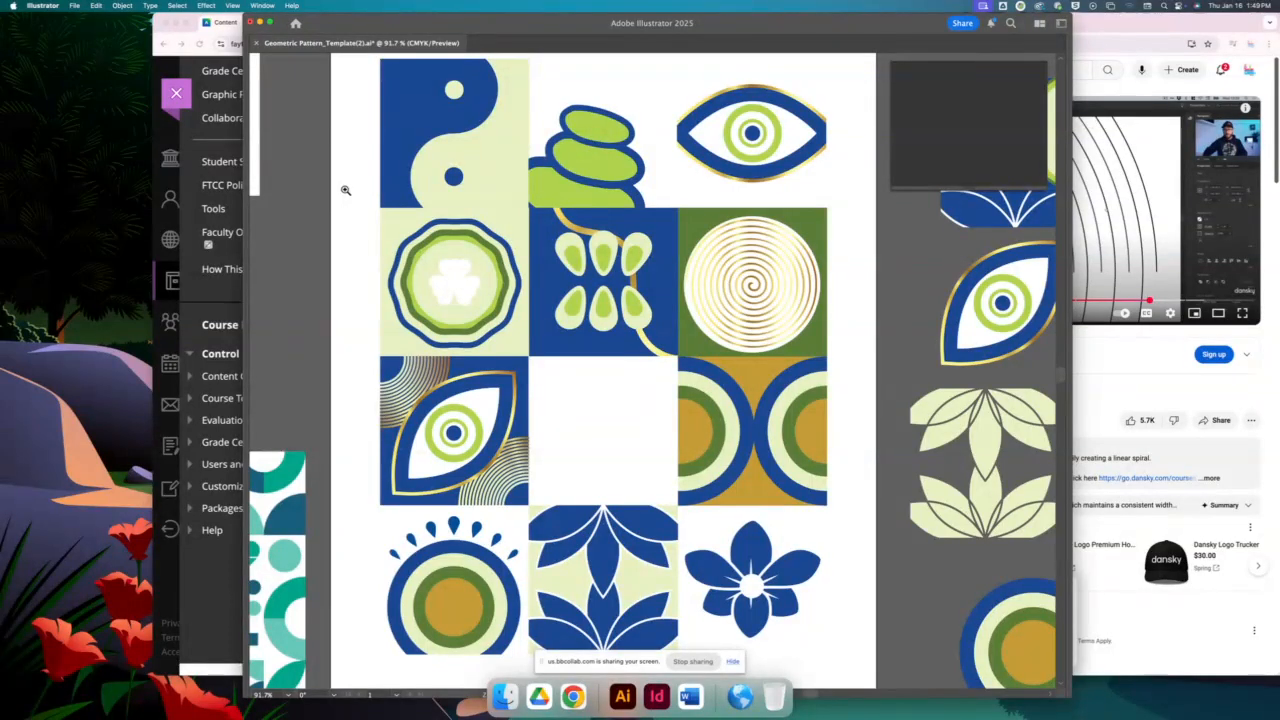
left_click(287, 112)
key("Tab")
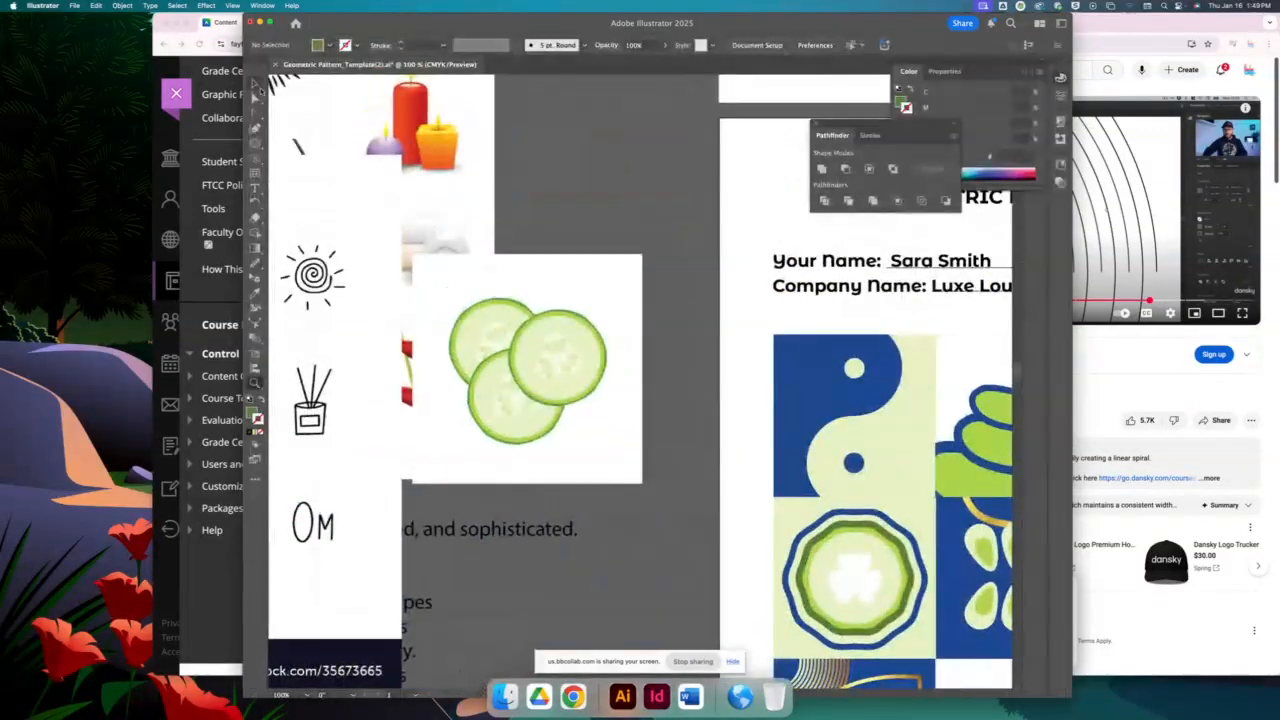
left_click(255, 84)
left_click_drag(792, 288, 508, 137)
left_click_drag(724, 240, 598, 102)
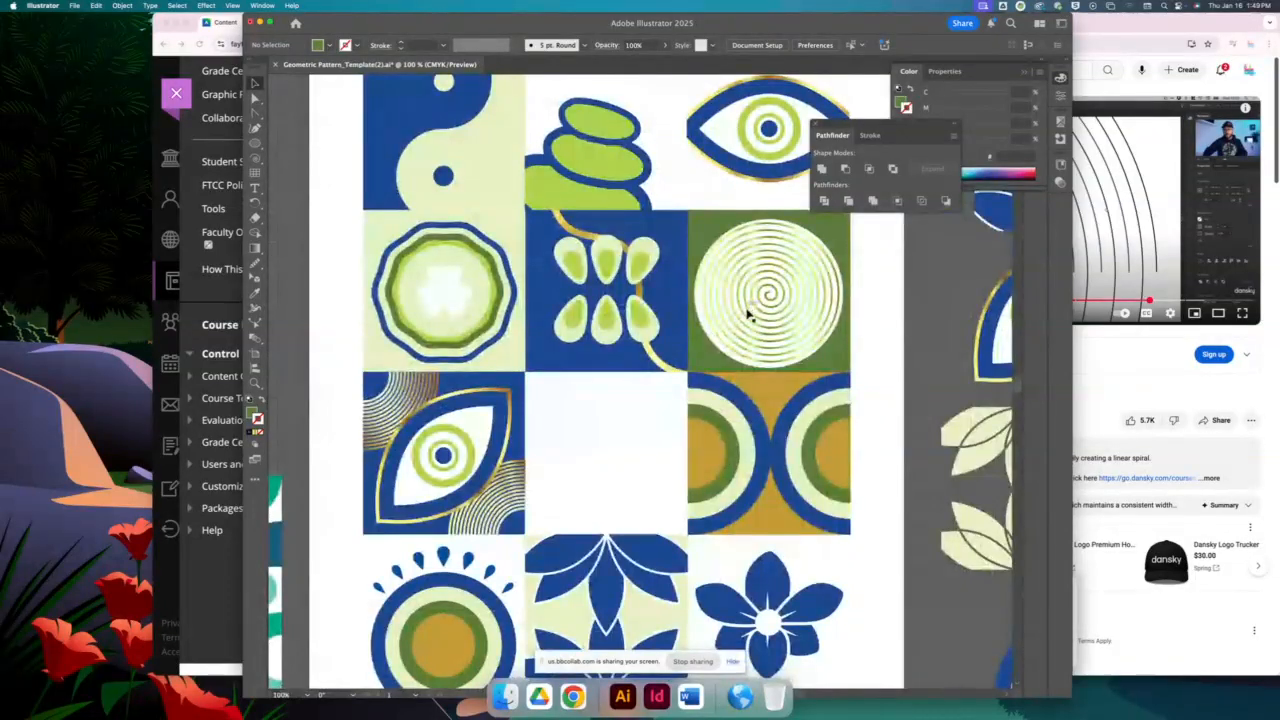
Examine the colorful sample patterns below the artboard and the teal medical pattern beside it, returning to the spa pattern grid
scroll(750, 320, "down", 10)
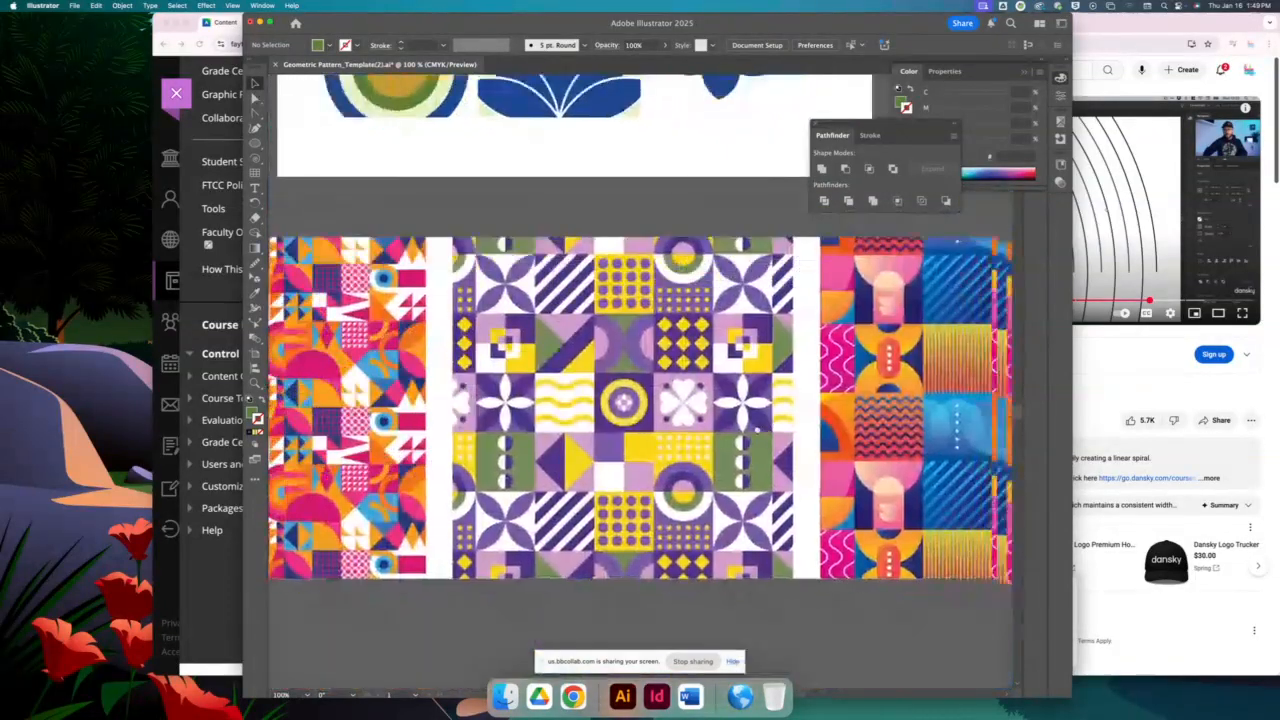
left_click_drag(757, 430, 628, 437)
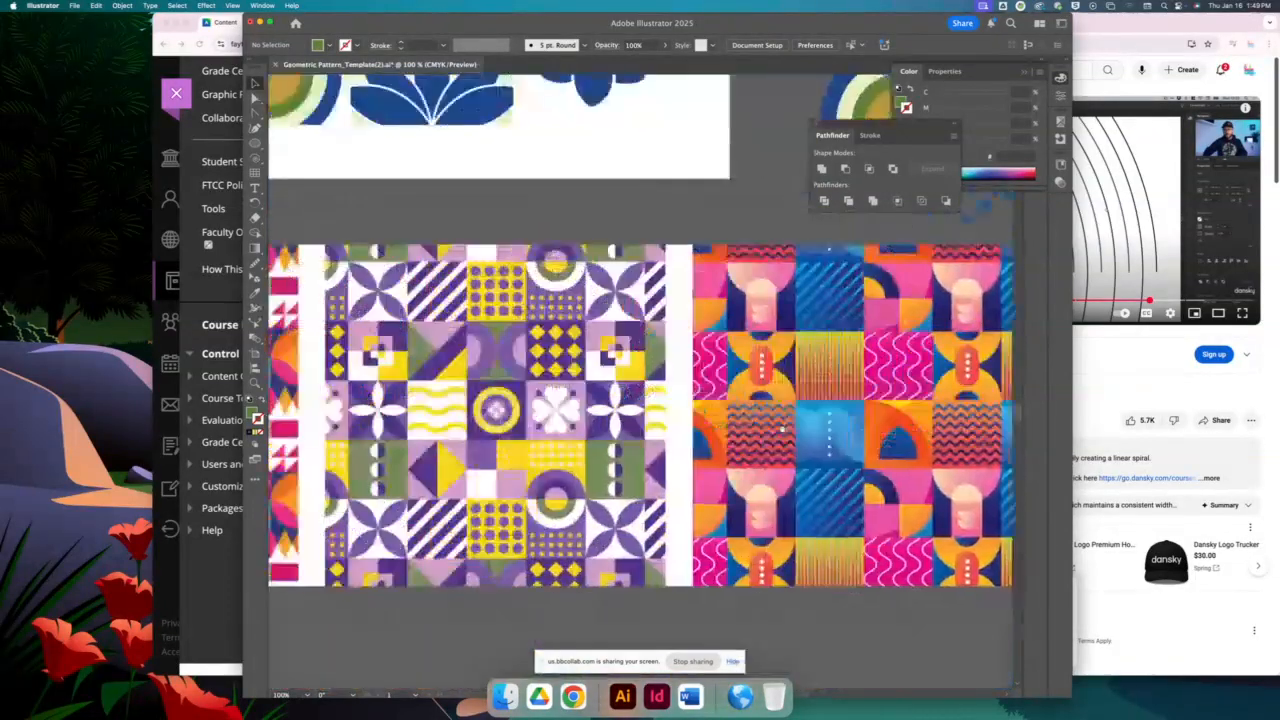
left_click_drag(430, 515, 808, 477)
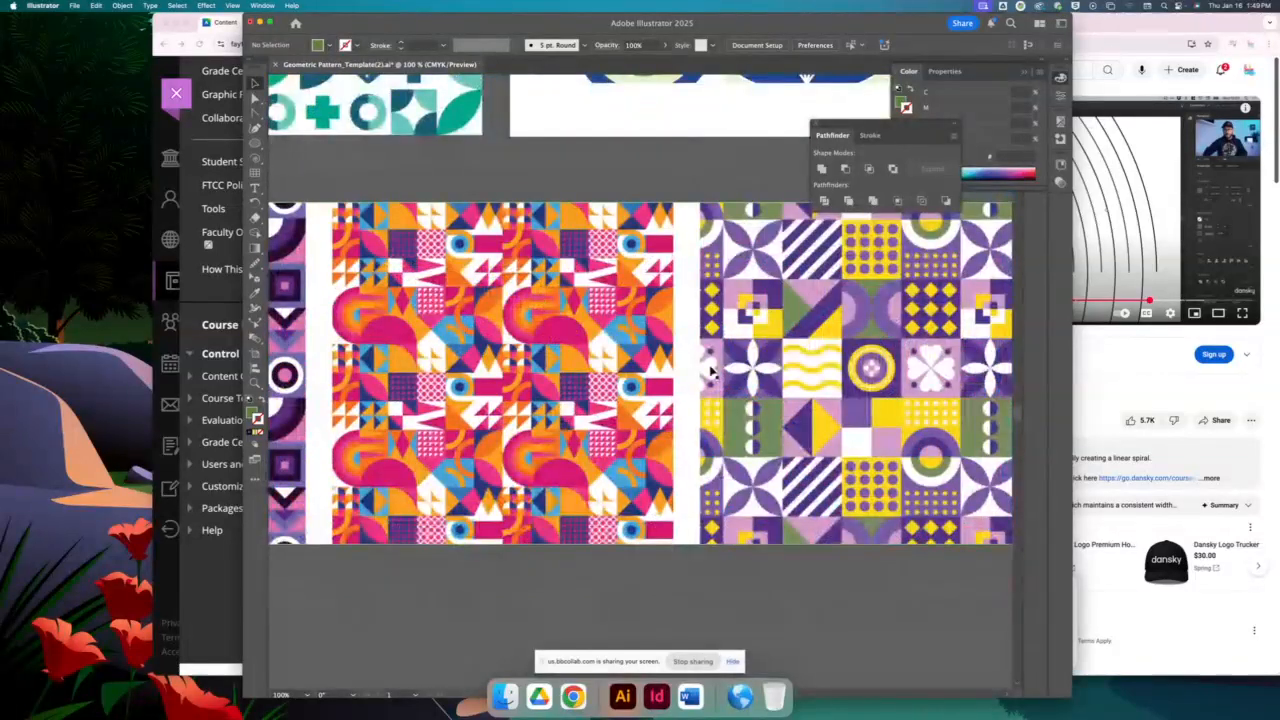
scroll(710, 372, "right", 10)
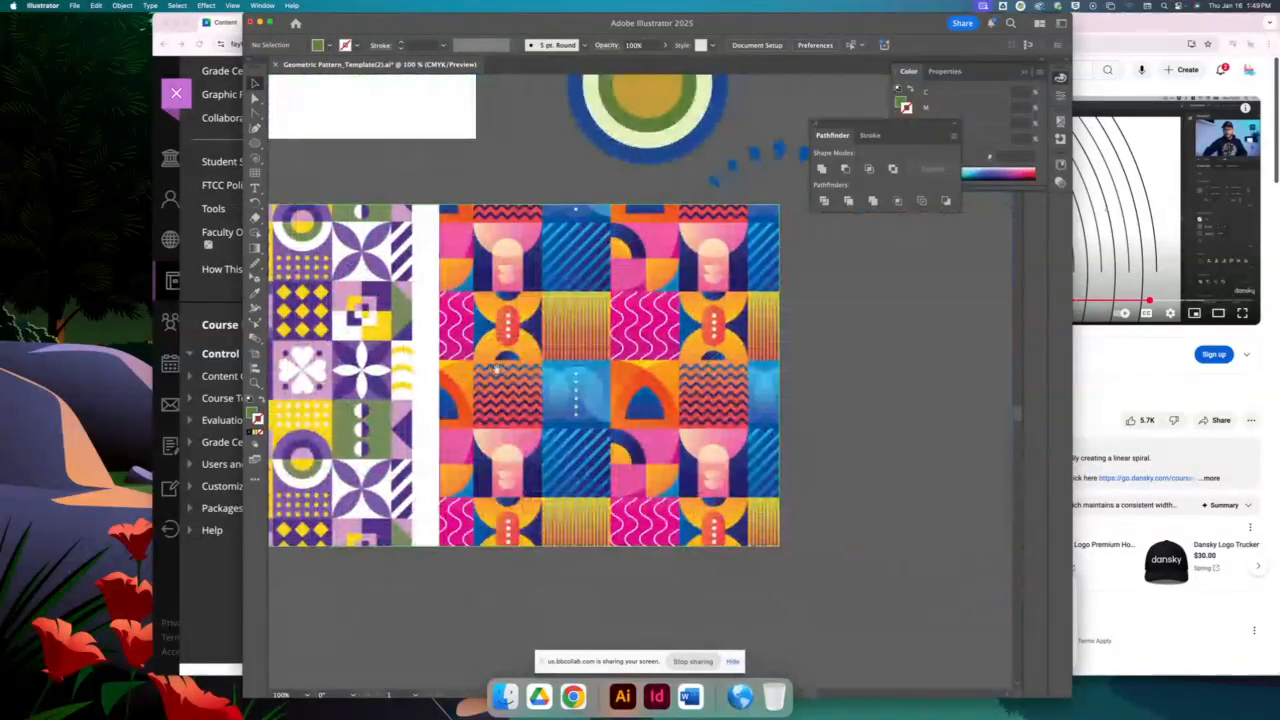
scroll(767, 428, "left", 10)
scroll(767, 428, "up", 2)
scroll(911, 467, "right", 10)
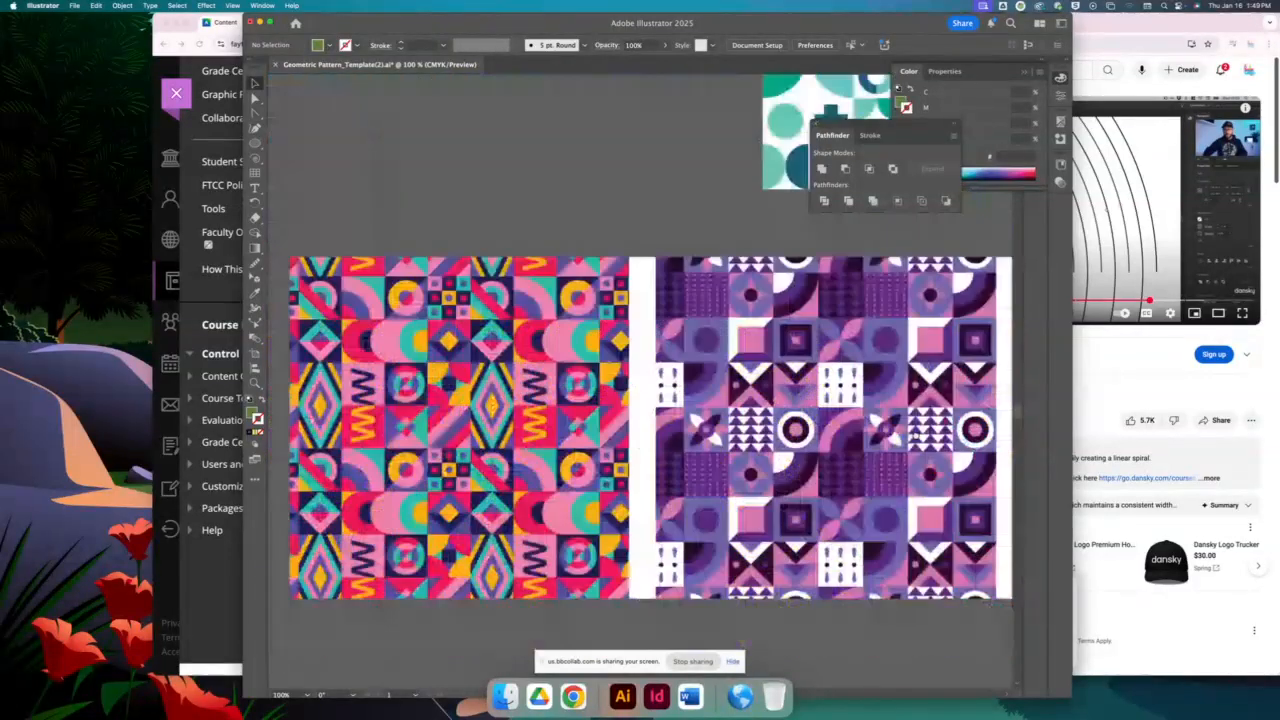
scroll(913, 433, "left", 2)
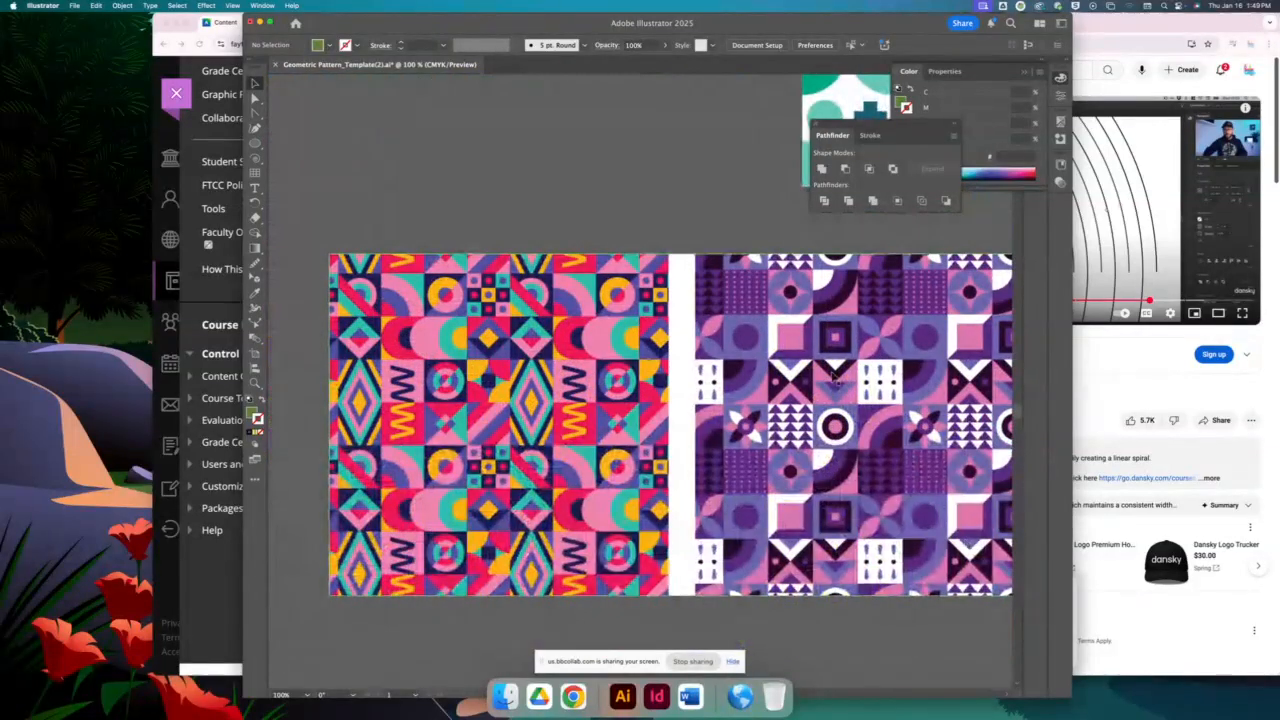
scroll(771, 425, "up", 10)
scroll(771, 425, "right", 3)
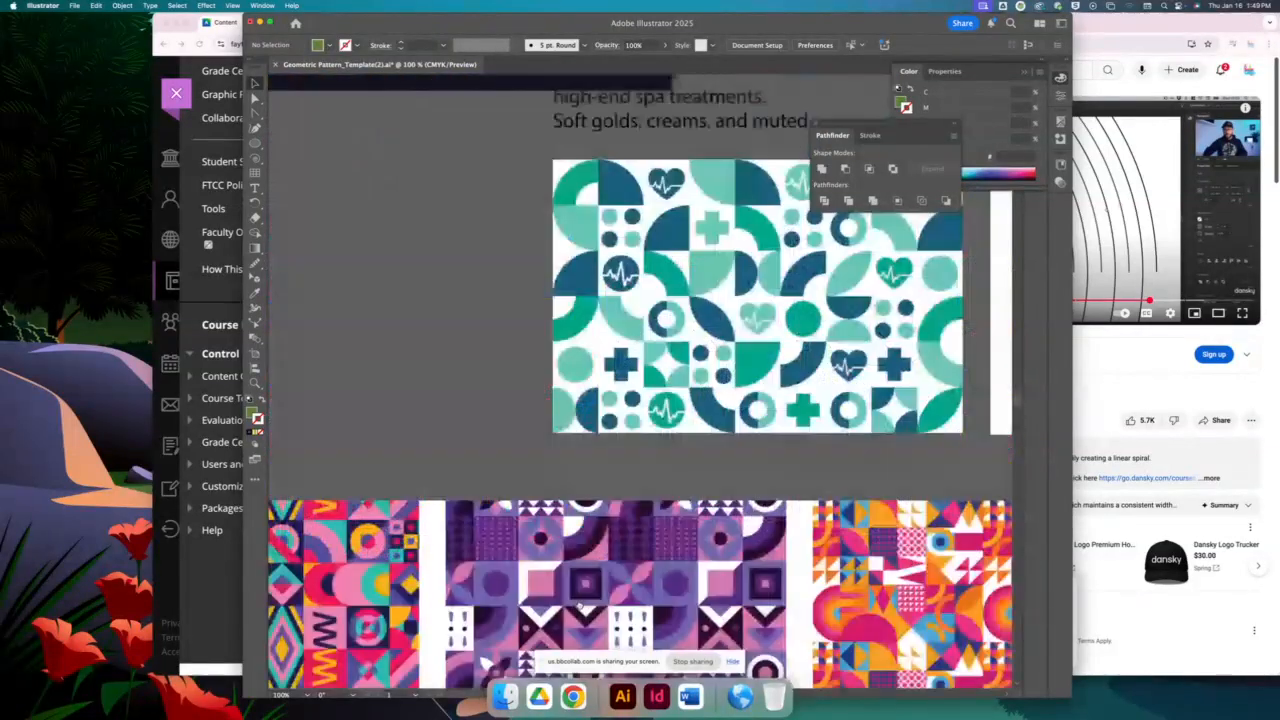
scroll(600, 492, "up", 5)
scroll(600, 492, "right", 10)
scroll(600, 492, "down", 5)
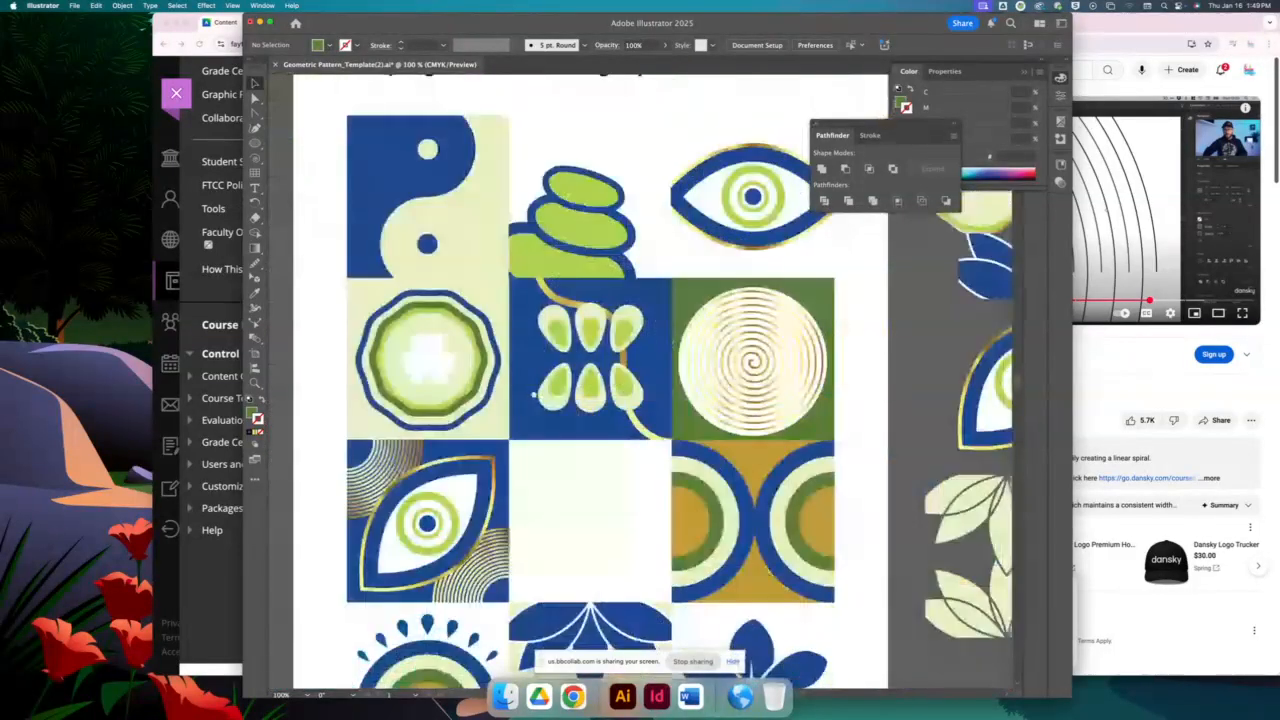
scroll(600, 492, "down", 1)
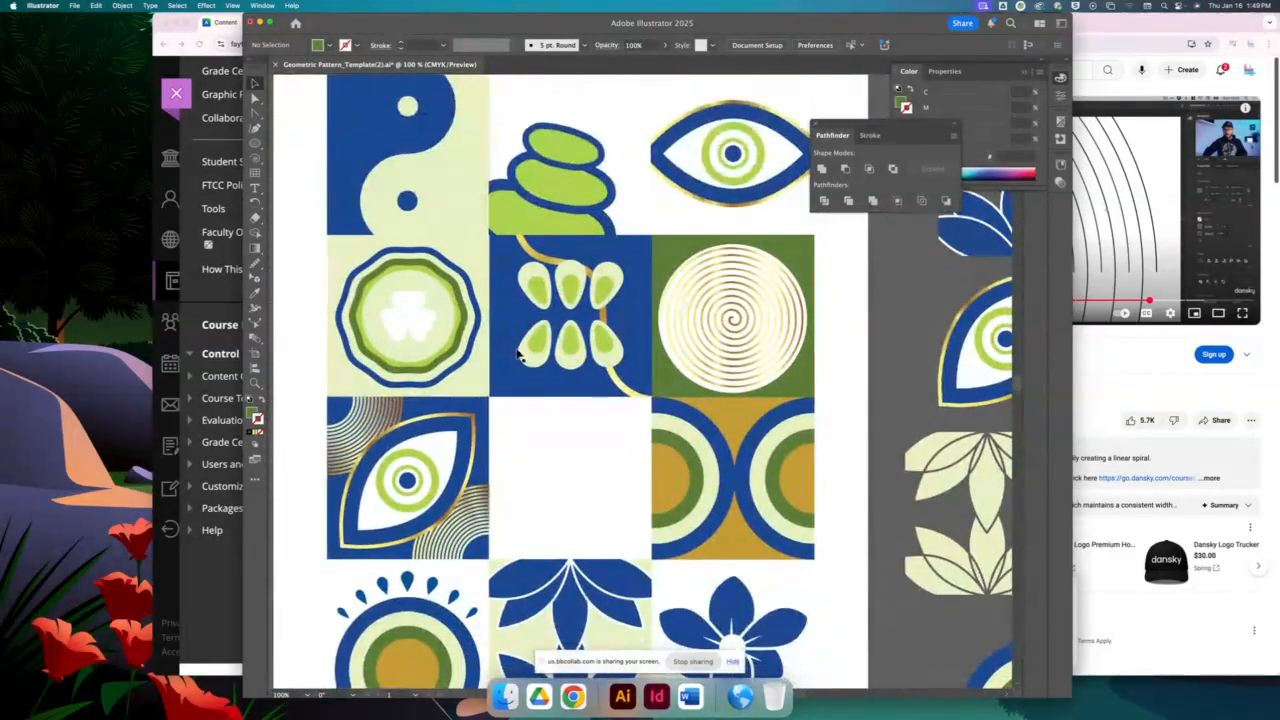
Compare the whole pattern grid with the surrounding reference artwork, and inspect the corner where the yin-yang, stone and seed tiles meet
key("super+minus")
scroll(740, 399, "left", 3)
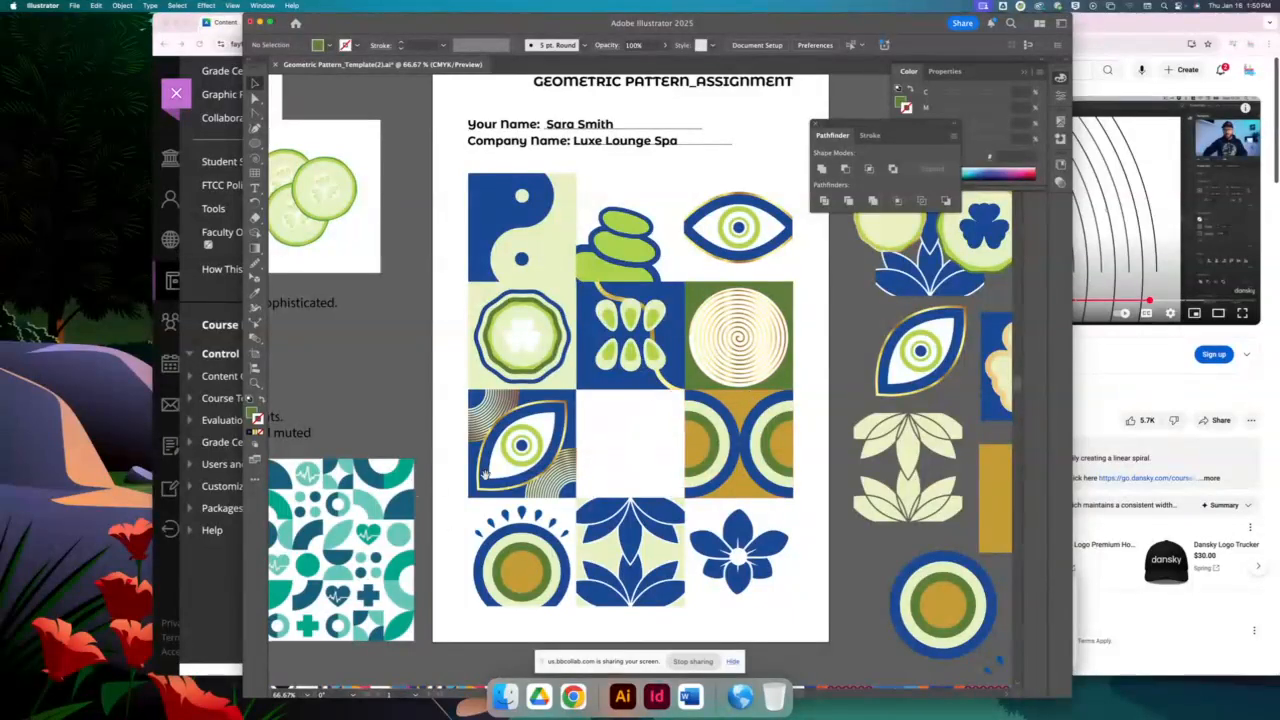
scroll(485, 475, "left", 5)
scroll(485, 475, "down", 3)
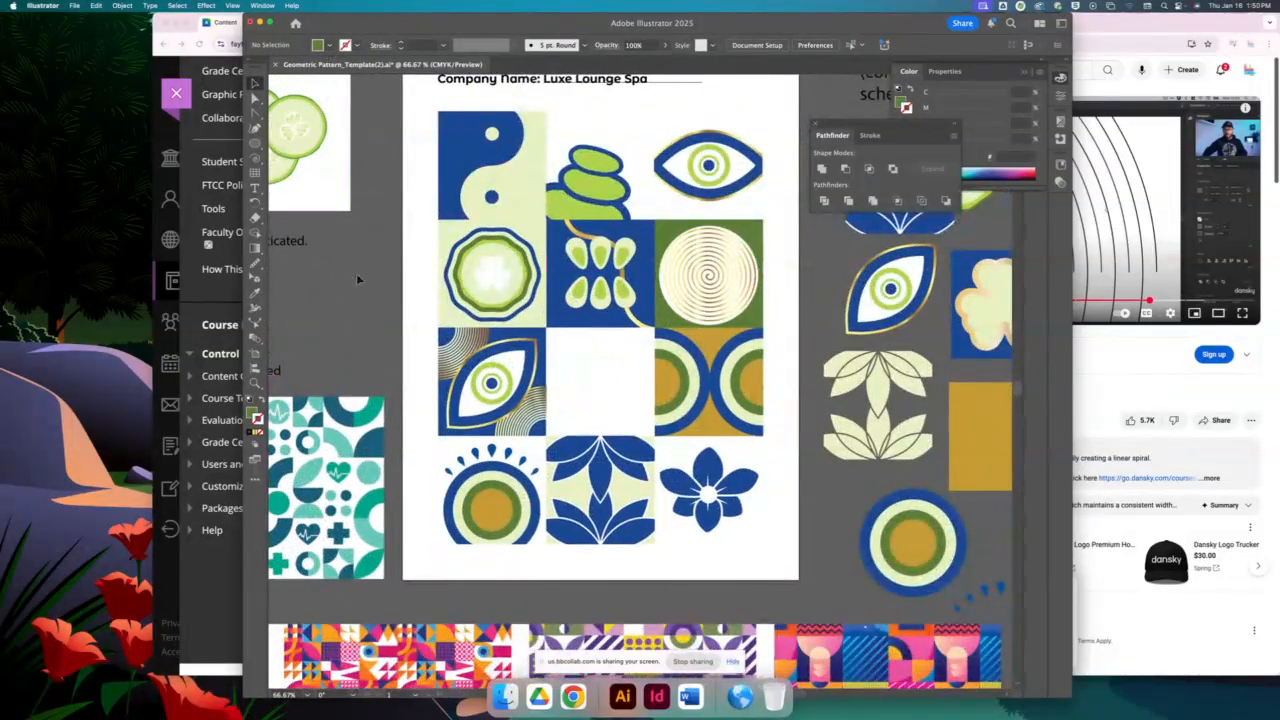
left_click_drag(665, 401, 726, 417)
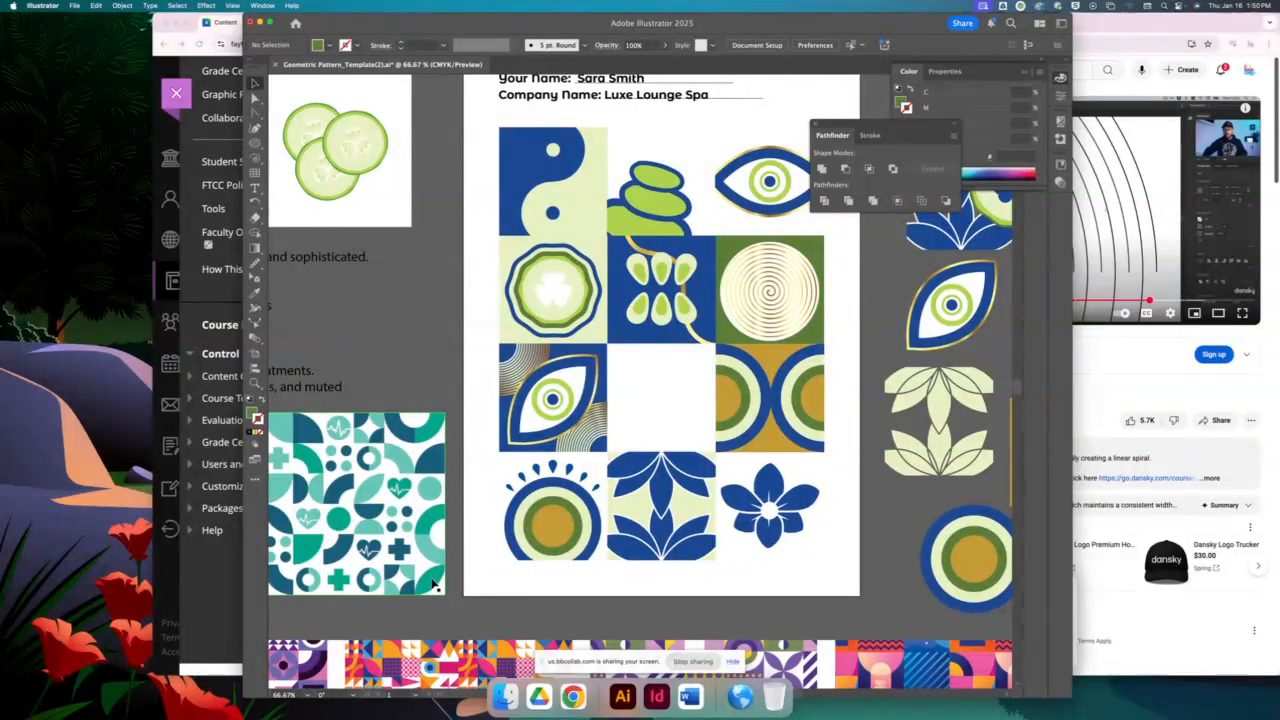
left_click_drag(464, 469, 698, 368)
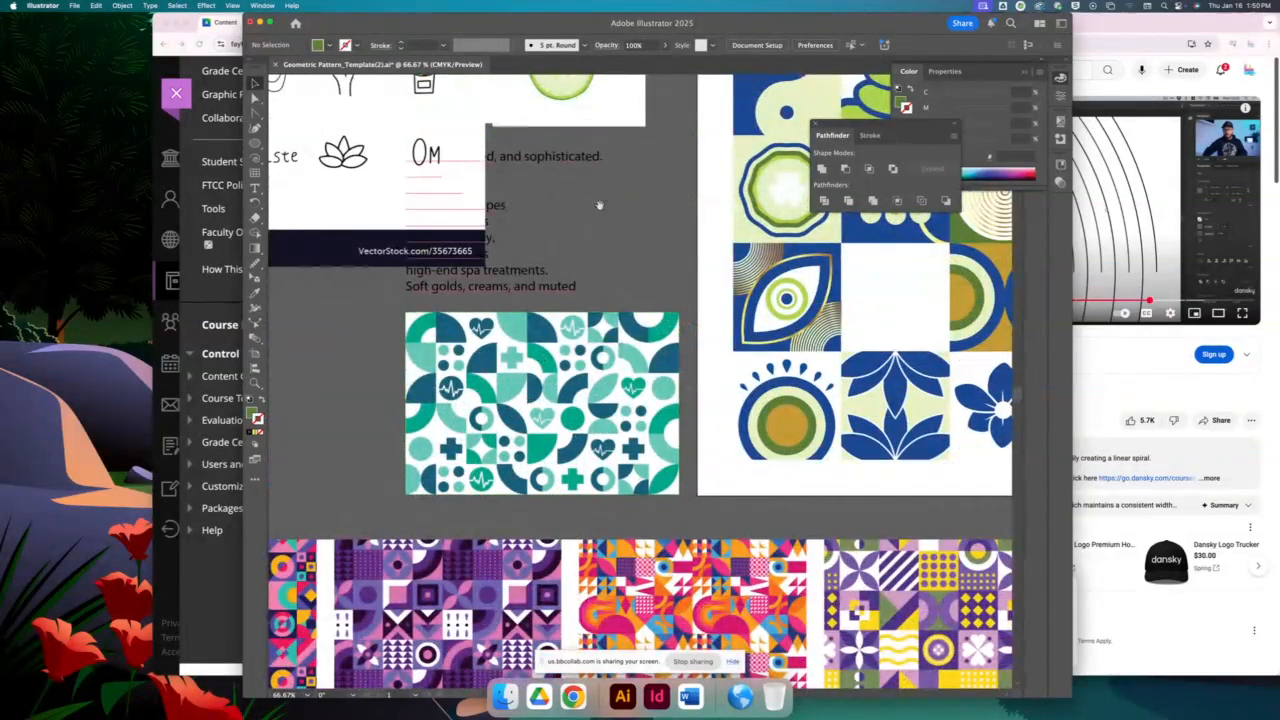
scroll(600, 175, "up", 5)
left_click_drag(618, 244, 308, 160)
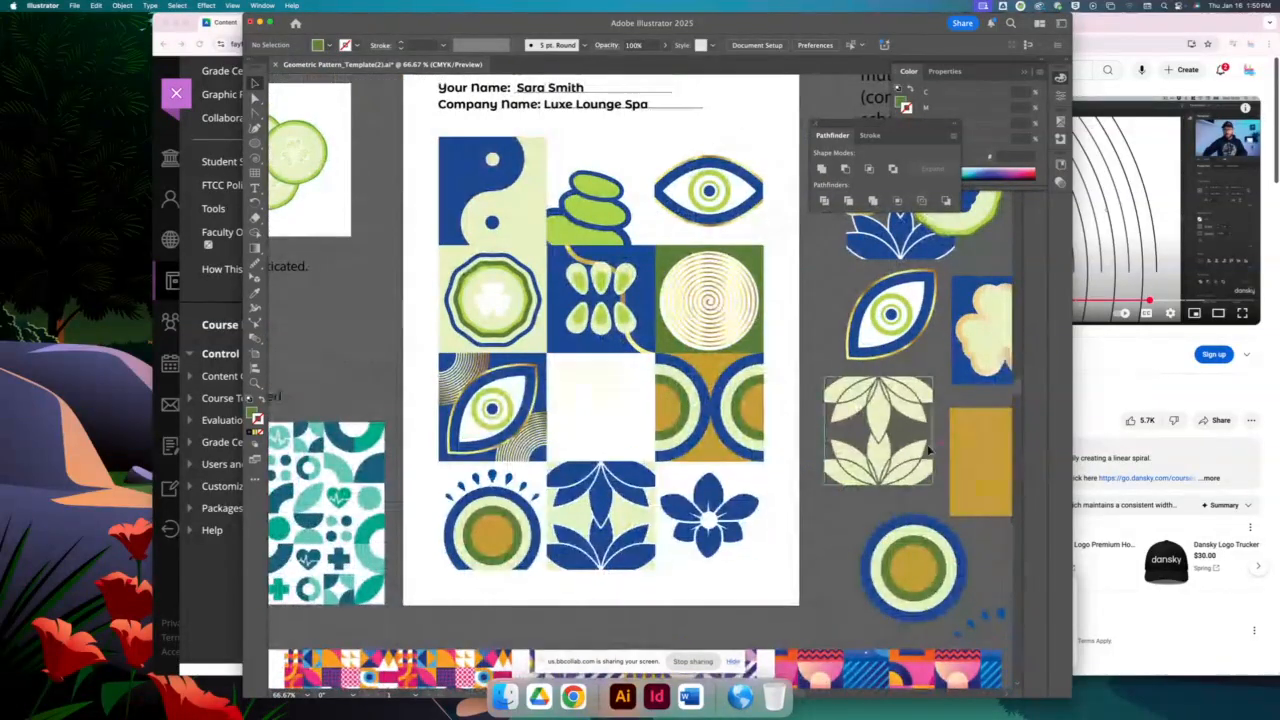
scroll(769, 369, "down", 3)
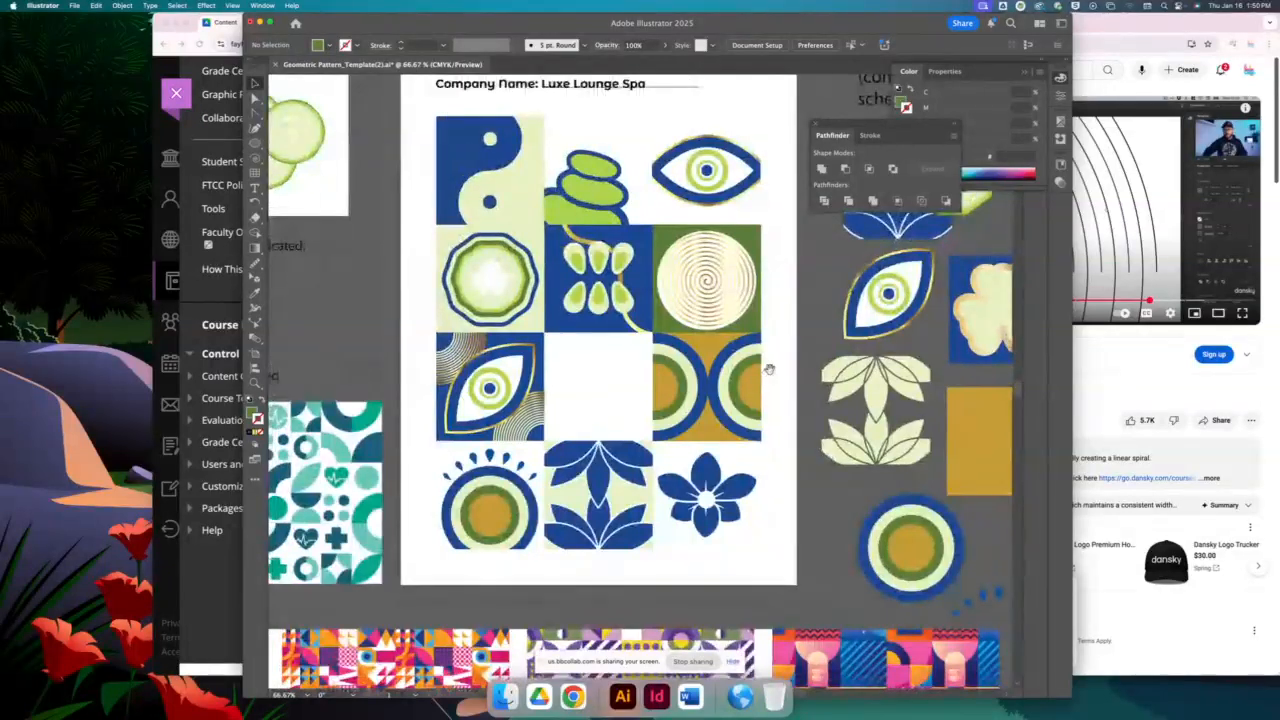
left_click(254, 384)
left_click_drag(521, 208, 744, 361)
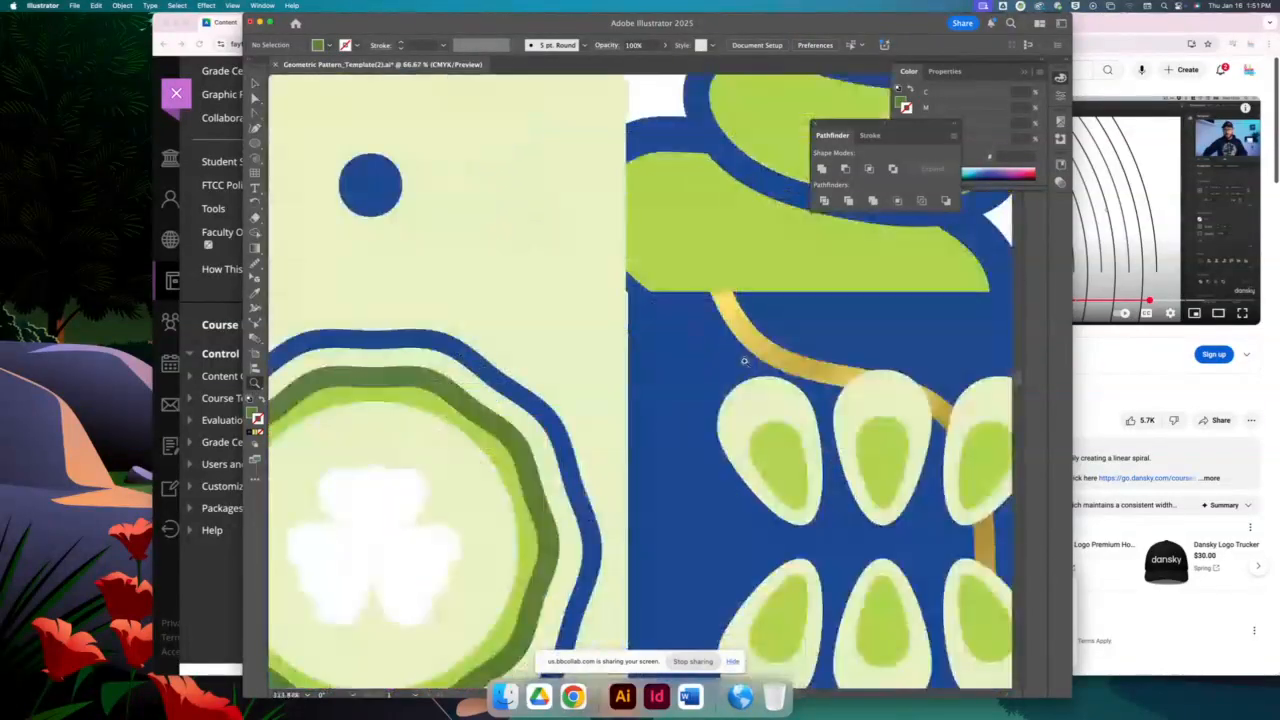
key("super+0")
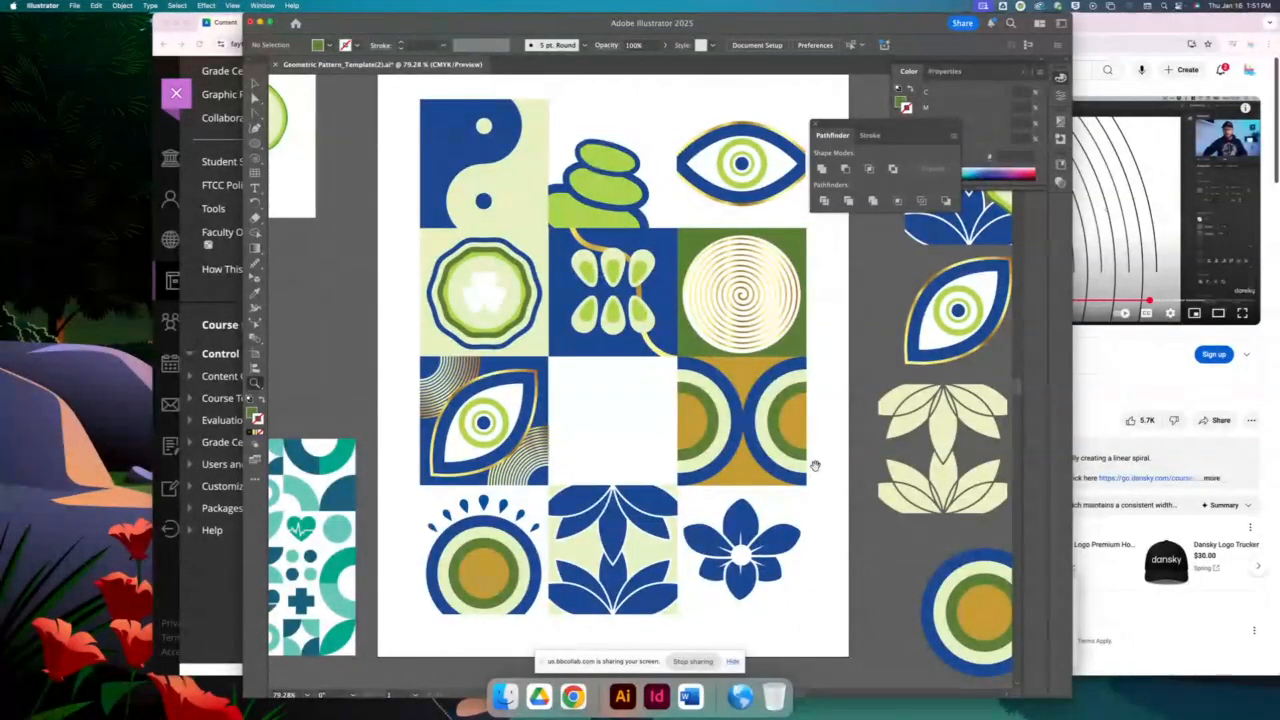
Image-trace the black orchid logo picture beside the artboard and expand the tracing into editable paths
scroll(815, 466, "right", 15)
scroll(815, 466, "down", 3)
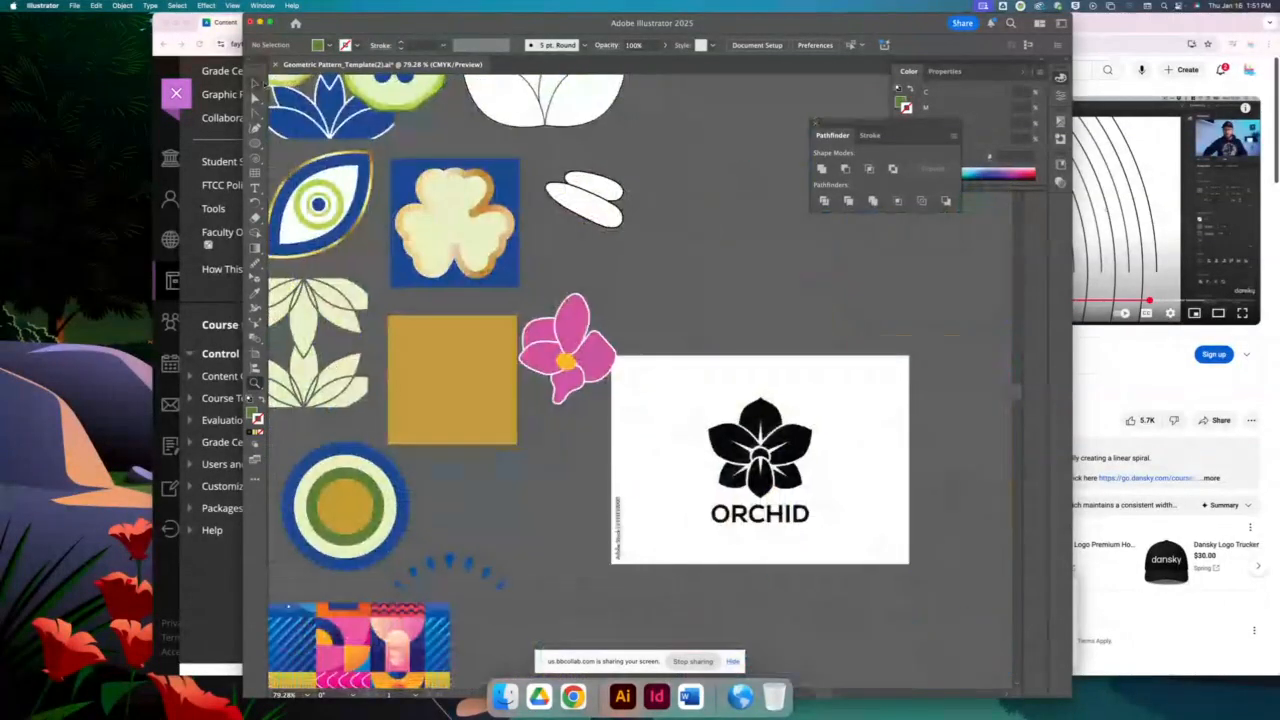
left_click(905, 392)
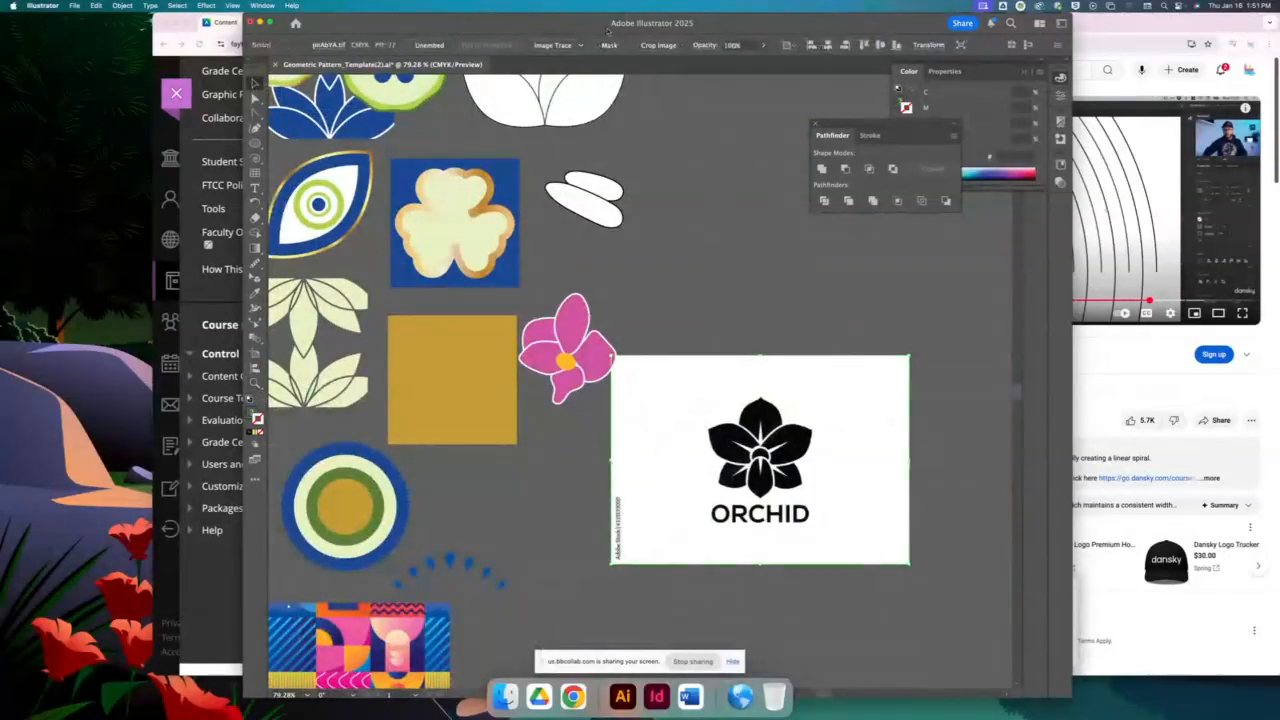
left_click(572, 47)
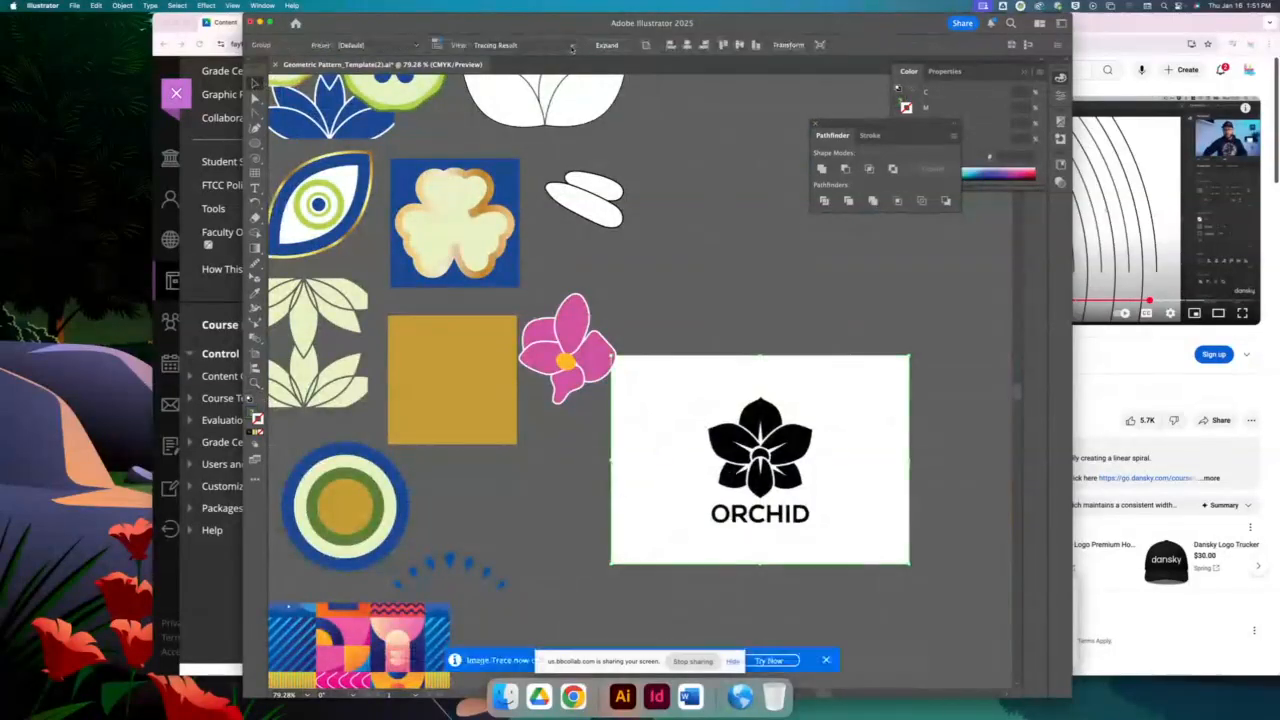
left_click(607, 45)
Remove the white background, the ORCHID lettering and the stock caption from the expanded tracing, keeping only the black flower
left_click(255, 97)
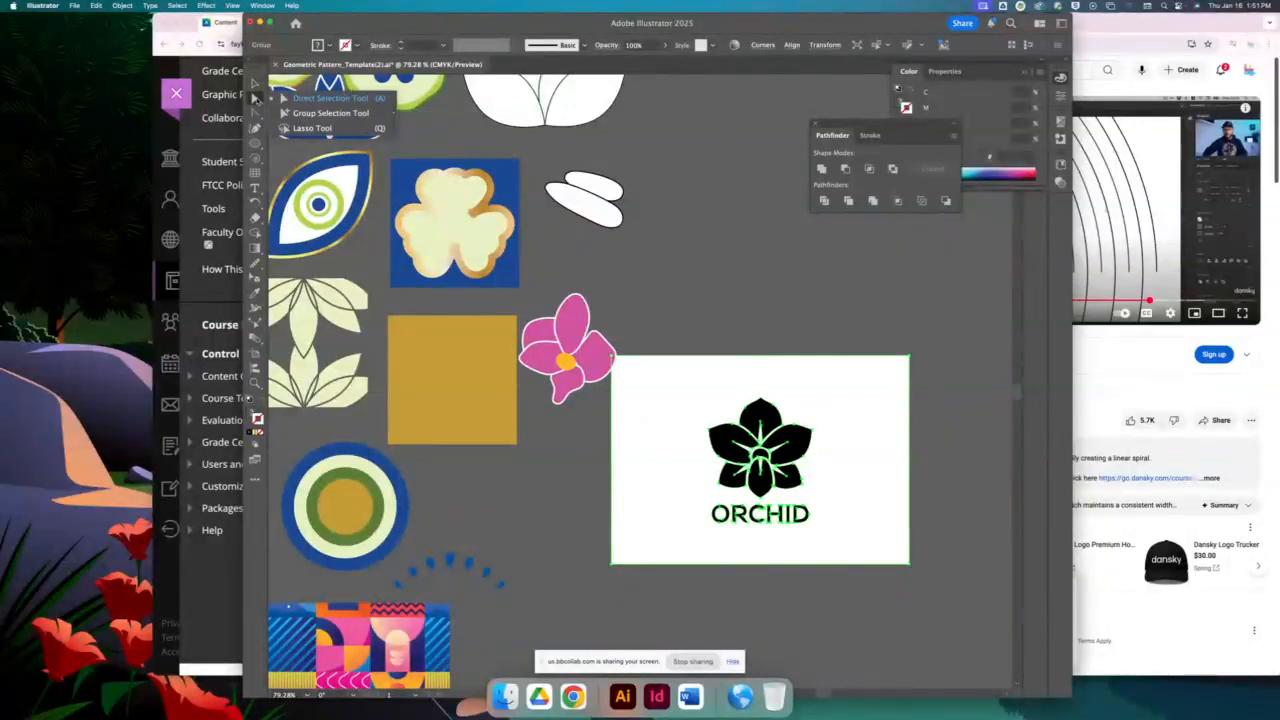
left_click(295, 113)
left_click(717, 249)
left_click(869, 406)
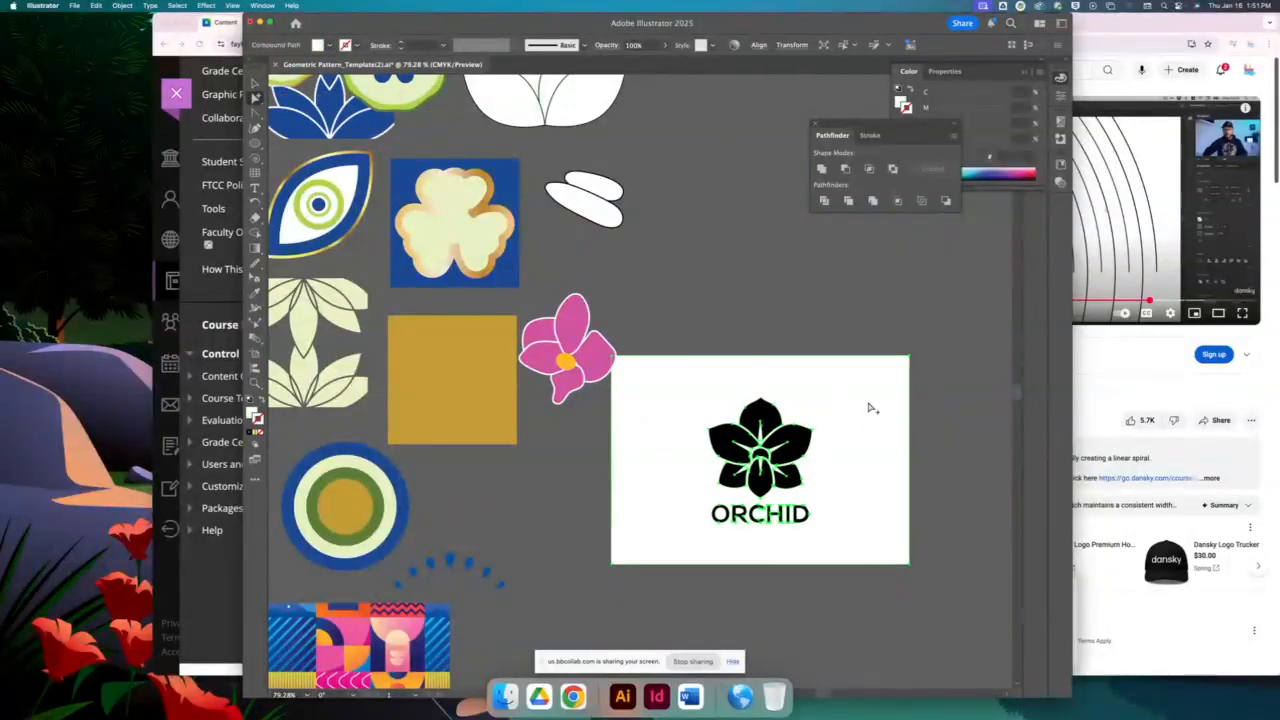
key("Delete")
left_click_drag(685, 507, 928, 571)
key("Delete")
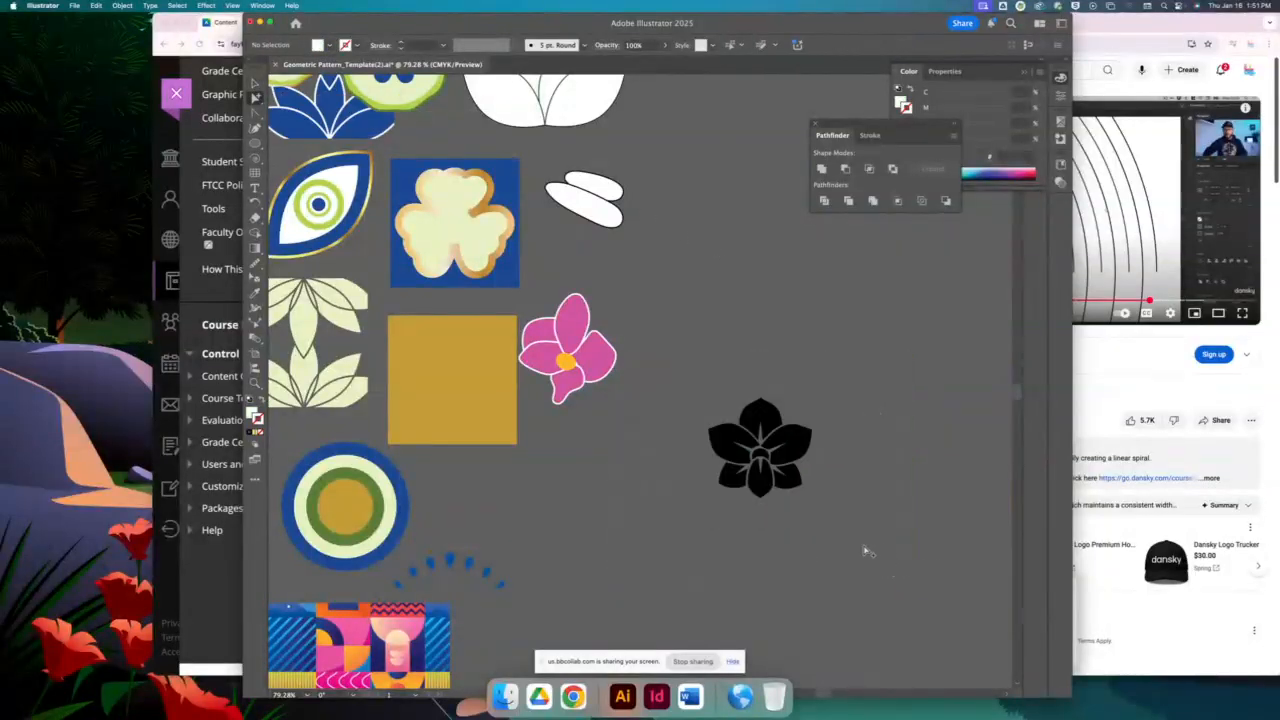
Examine the blue flower tile and the neighboring tiles of the pattern grid, up to the yin-yang row
scroll(677, 457, "left", 10)
scroll(677, 457, "down", 2)
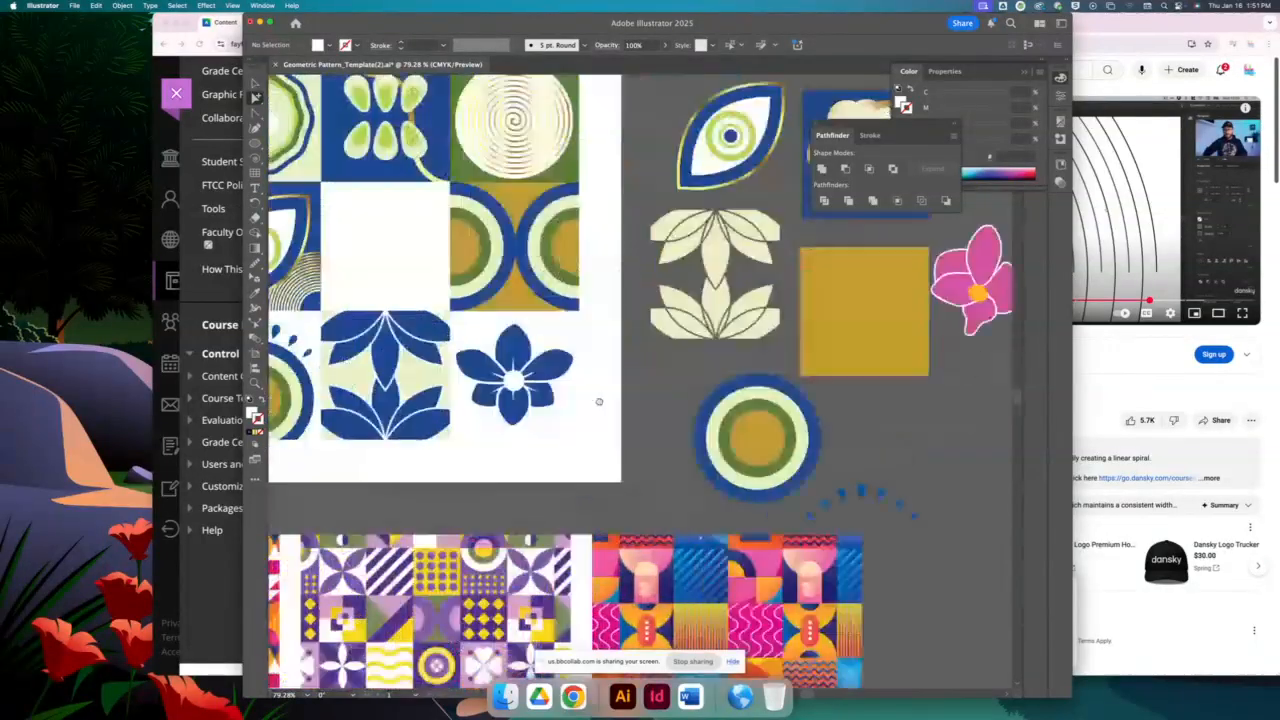
scroll(599, 401, "left", 6)
scroll(800, 402, "right", 3)
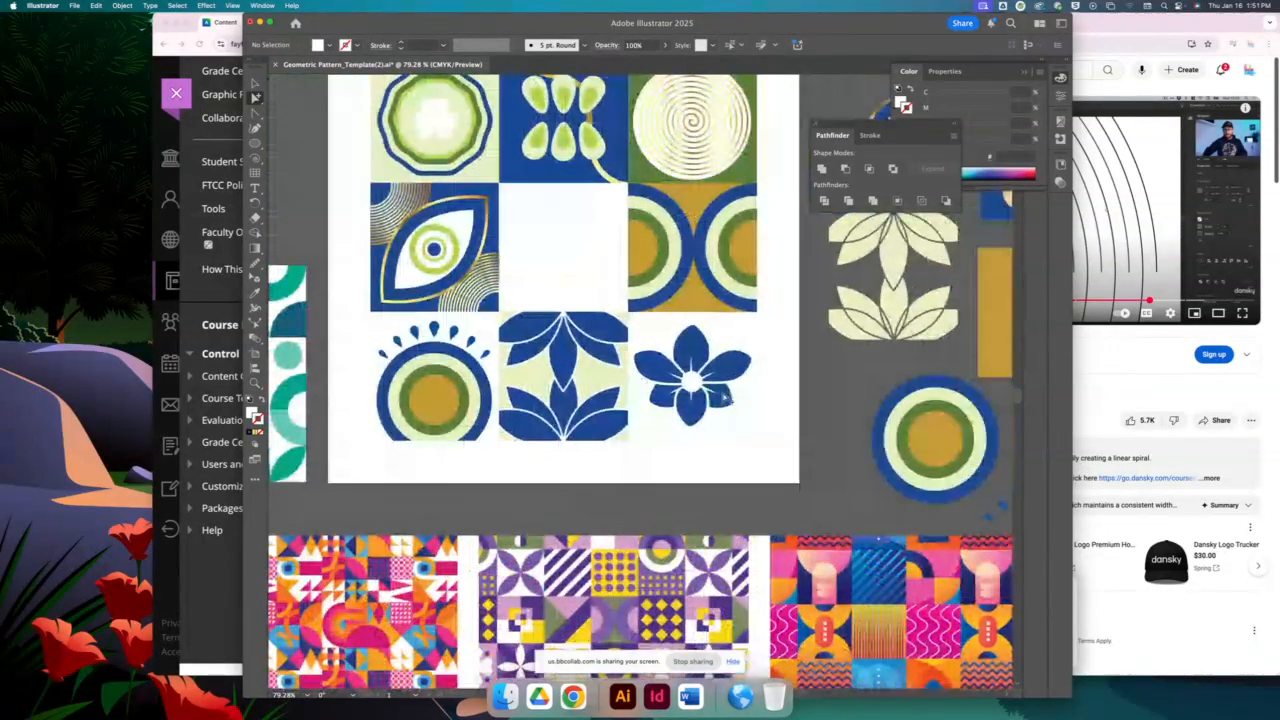
key("v")
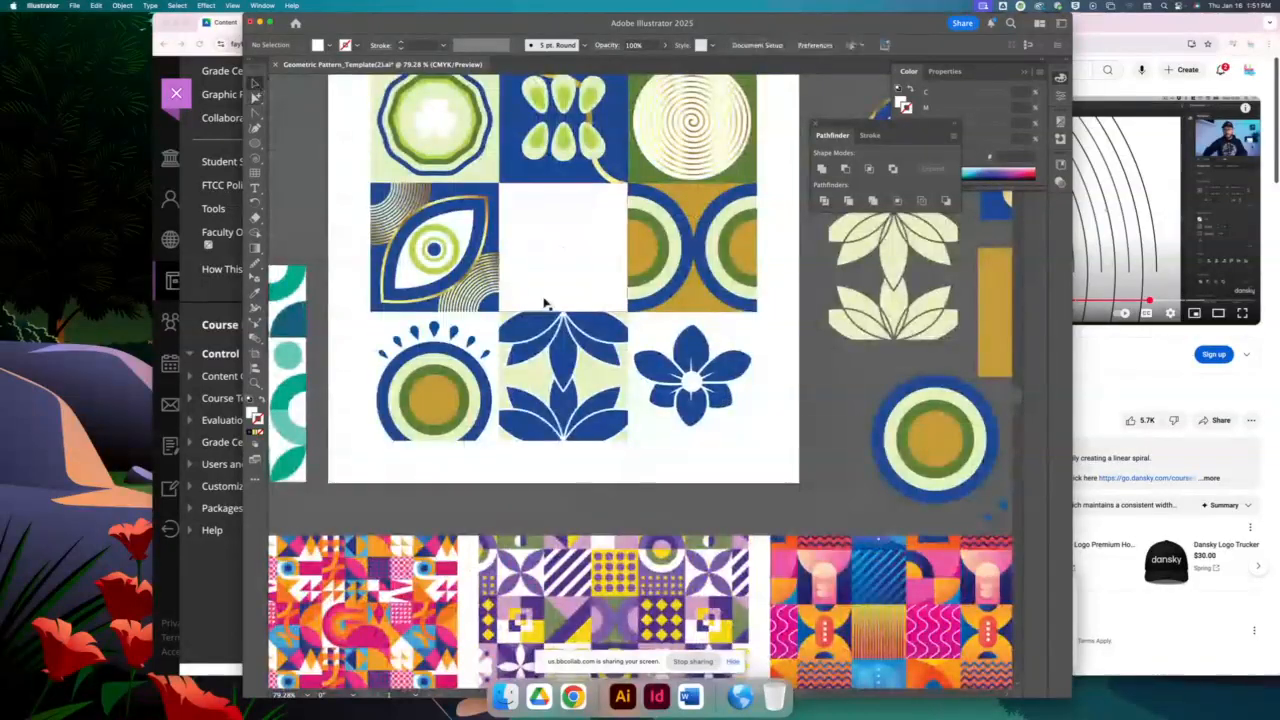
scroll(600, 380, "left", 3)
scroll(600, 380, "up", 2)
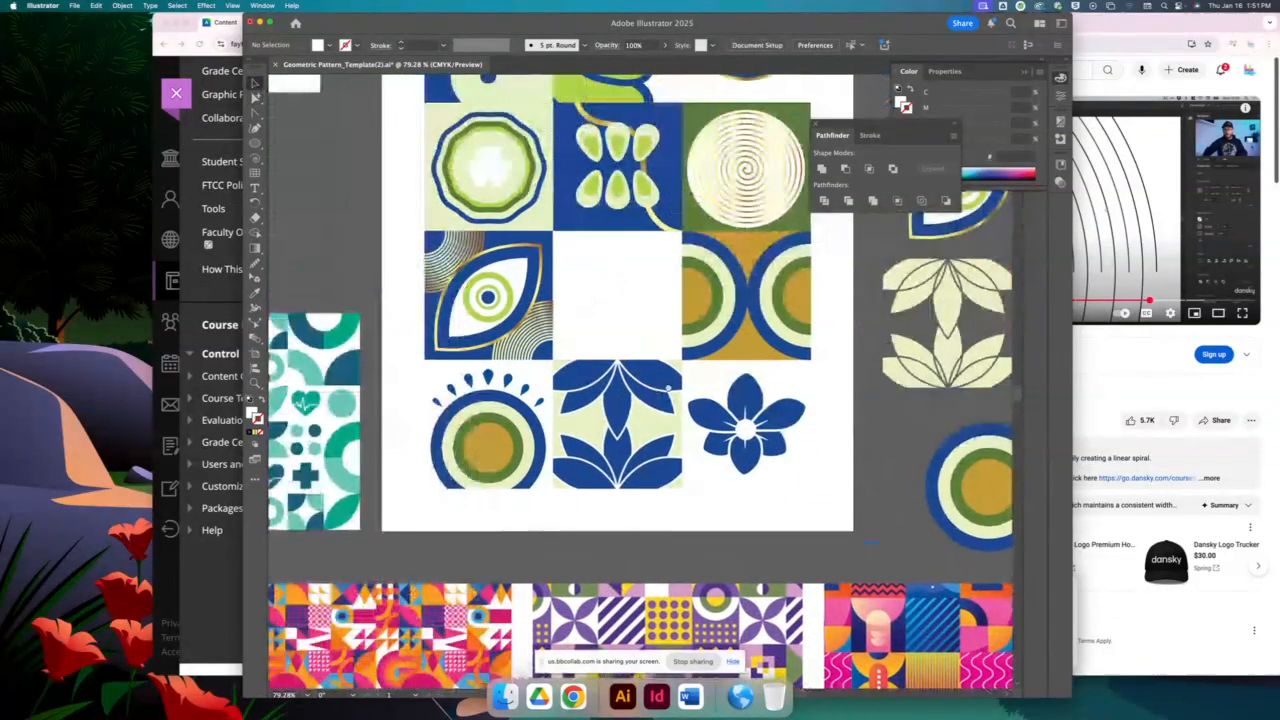
scroll(508, 347, "up", 5)
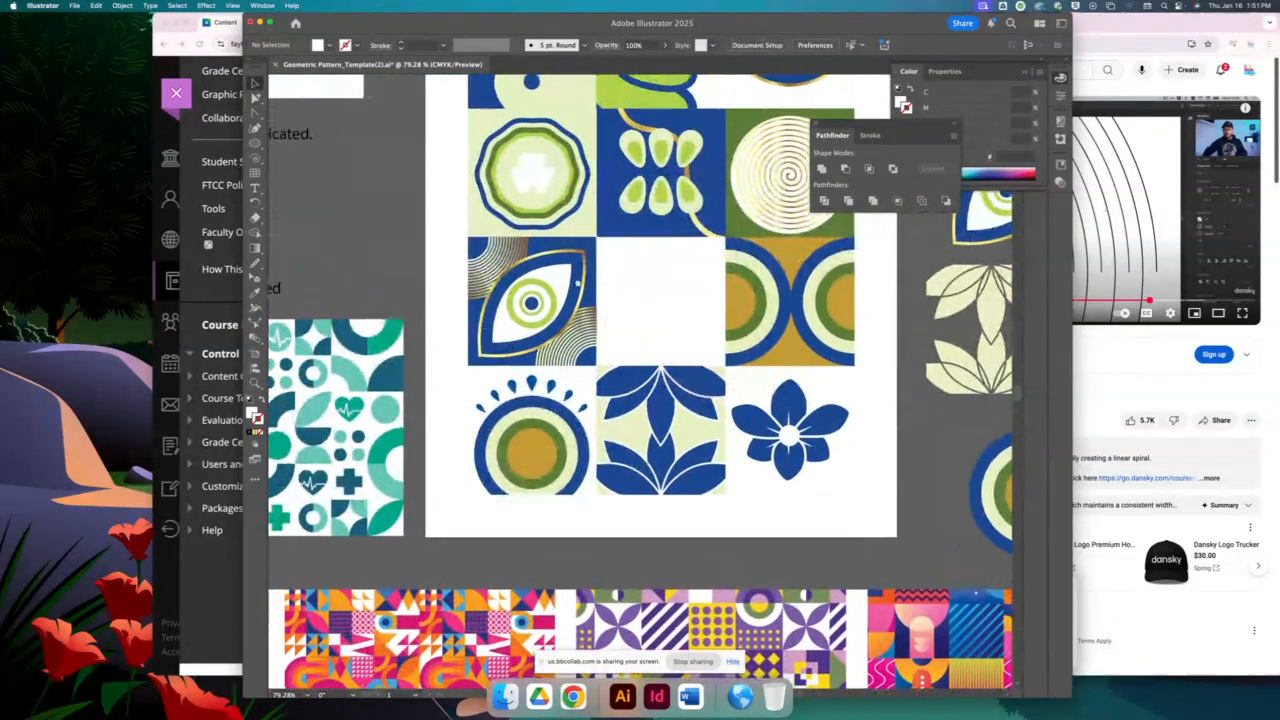
scroll(520, 380, "right", 2)
scroll(537, 410, "down", 1)
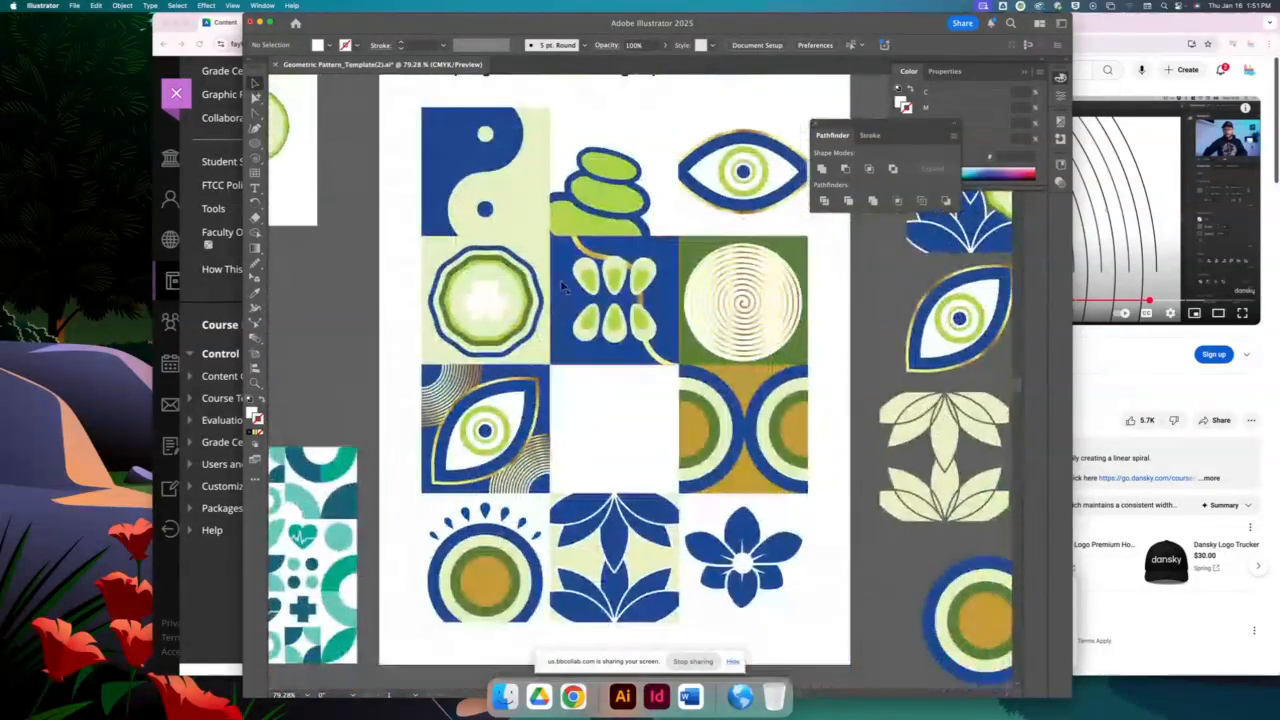
Resize the yin-yang tile's pale green background so its right edge meets the vertical grid guide beside the stone tile
key("z")
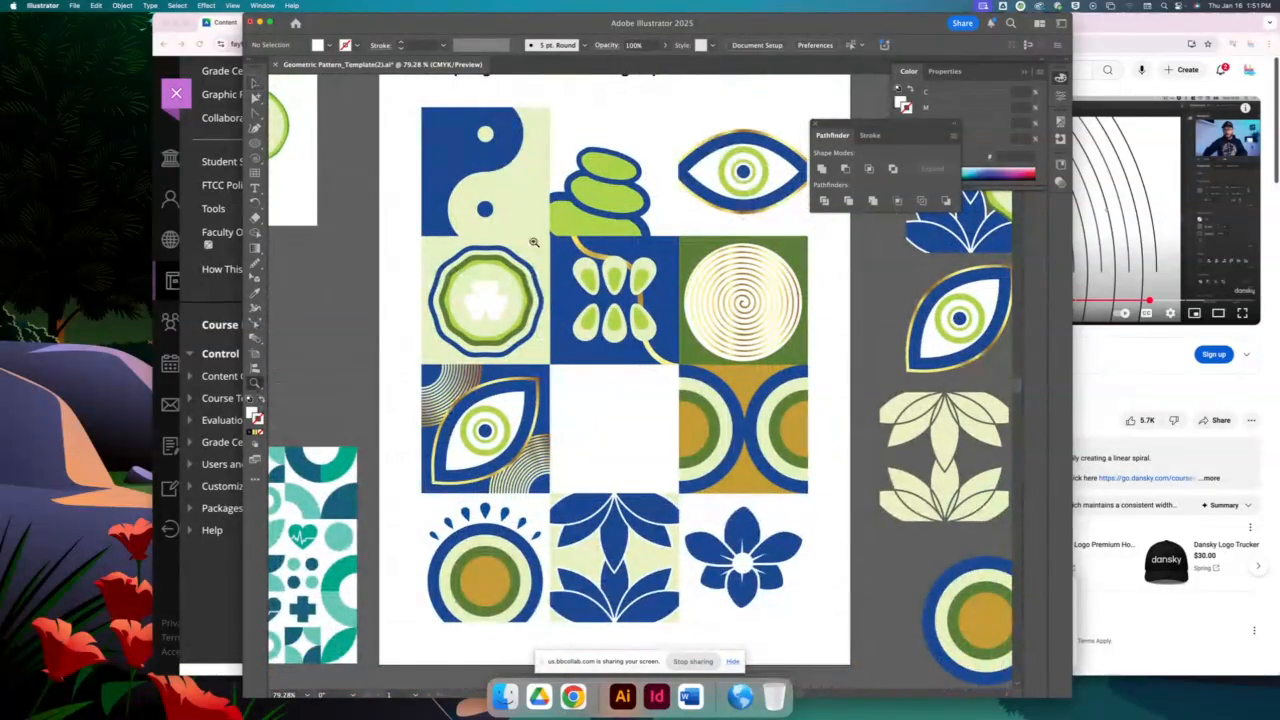
left_click_drag(534, 242, 770, 467)
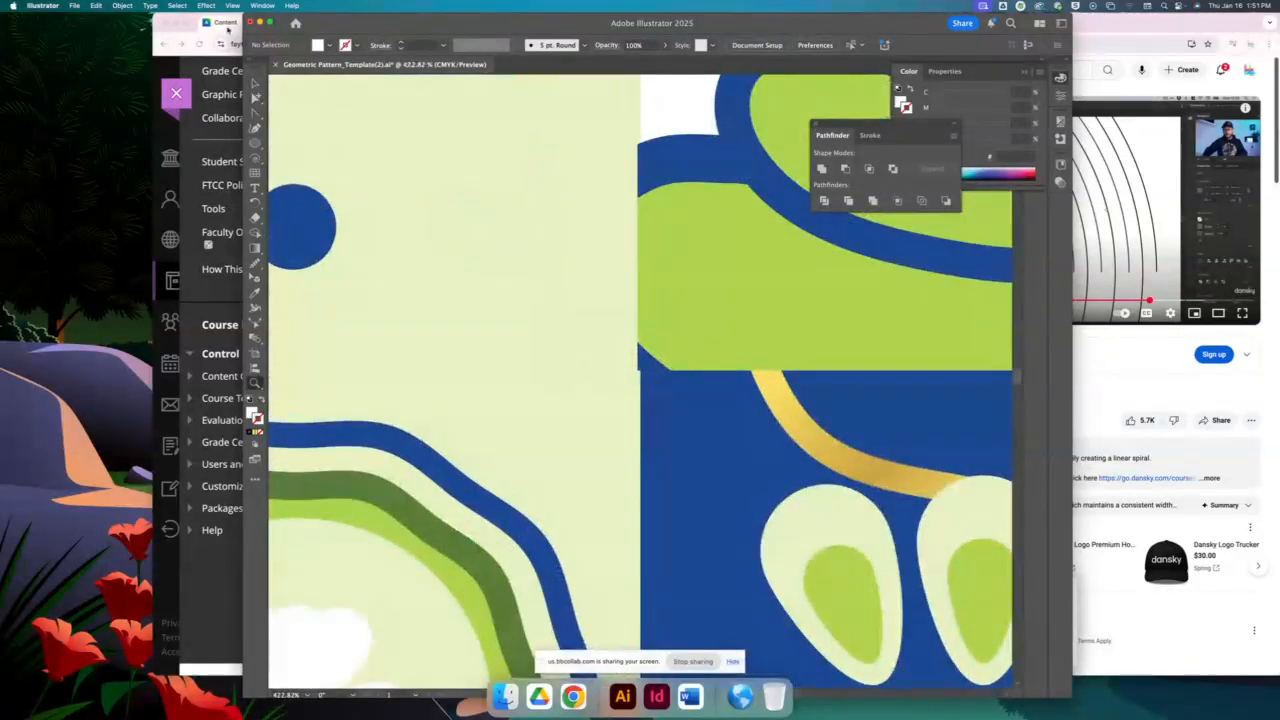
left_click(255, 84)
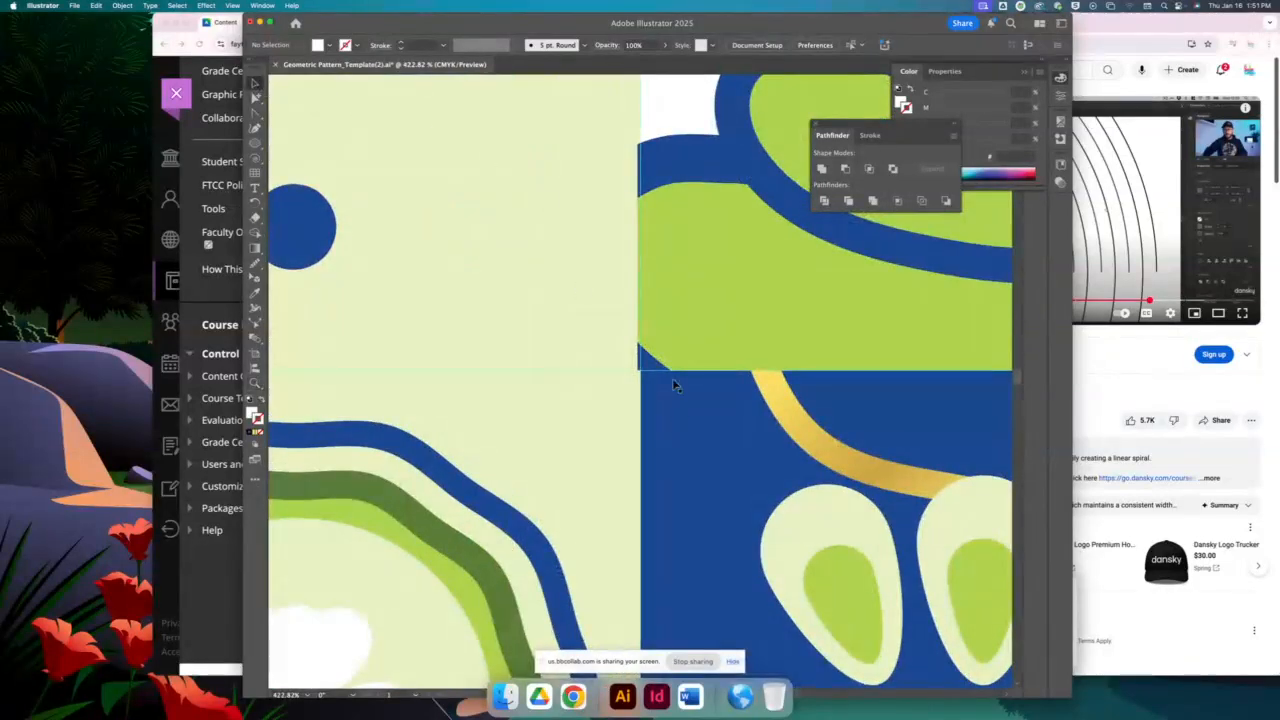
left_click(620, 307)
scroll(660, 277, "up", 5)
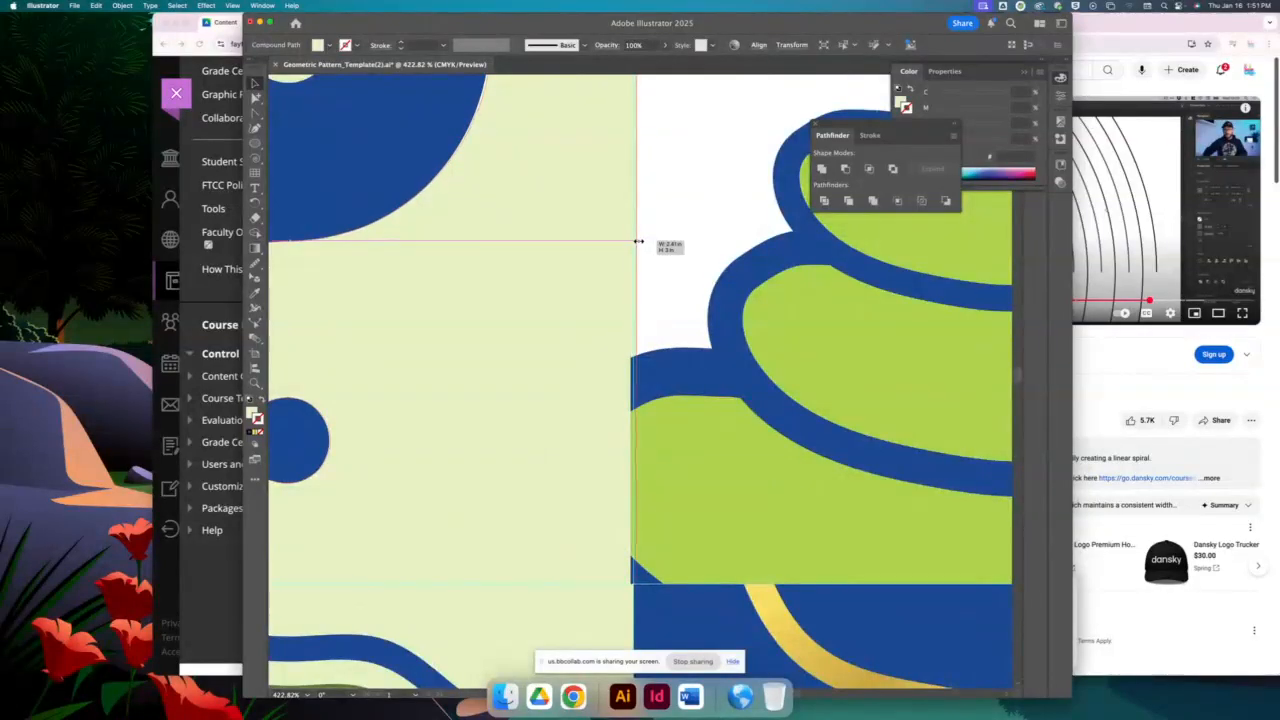
Adjust the widths of the stacked stones tile and the horizontal eye tile so their side edges meet the vertical grid guides
left_click(695, 398)
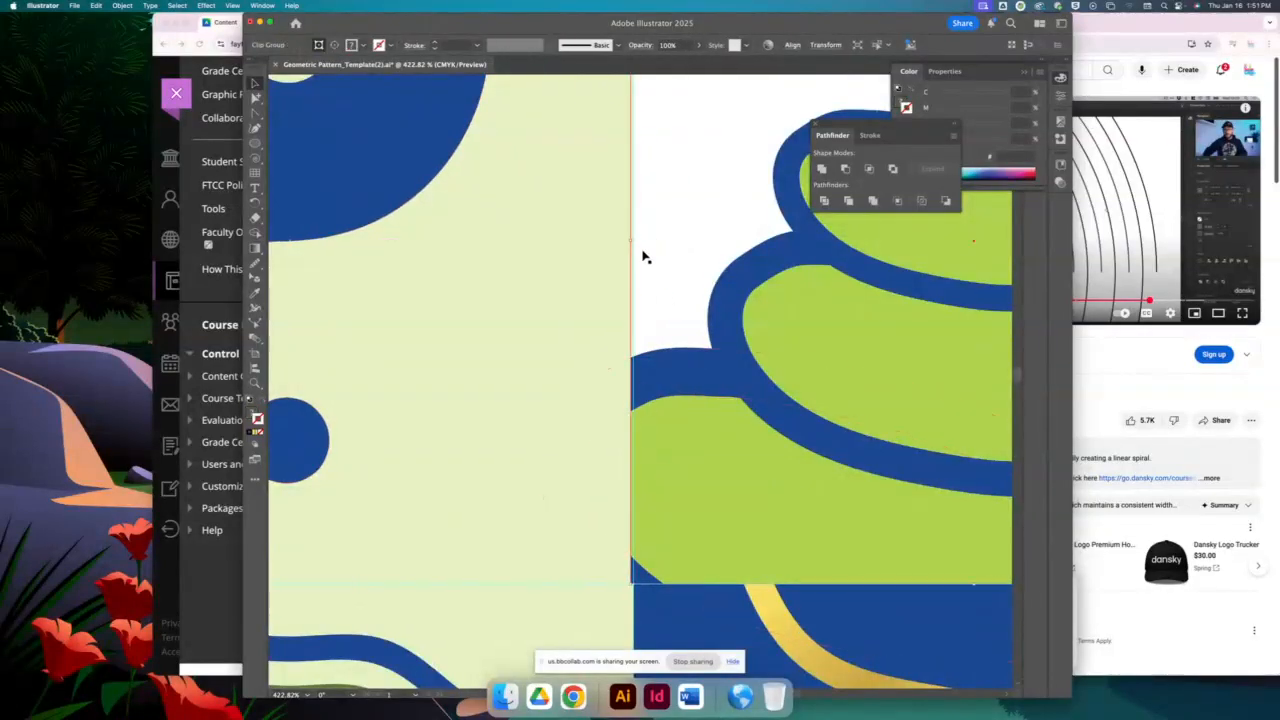
scroll(625, 320, "right", 8)
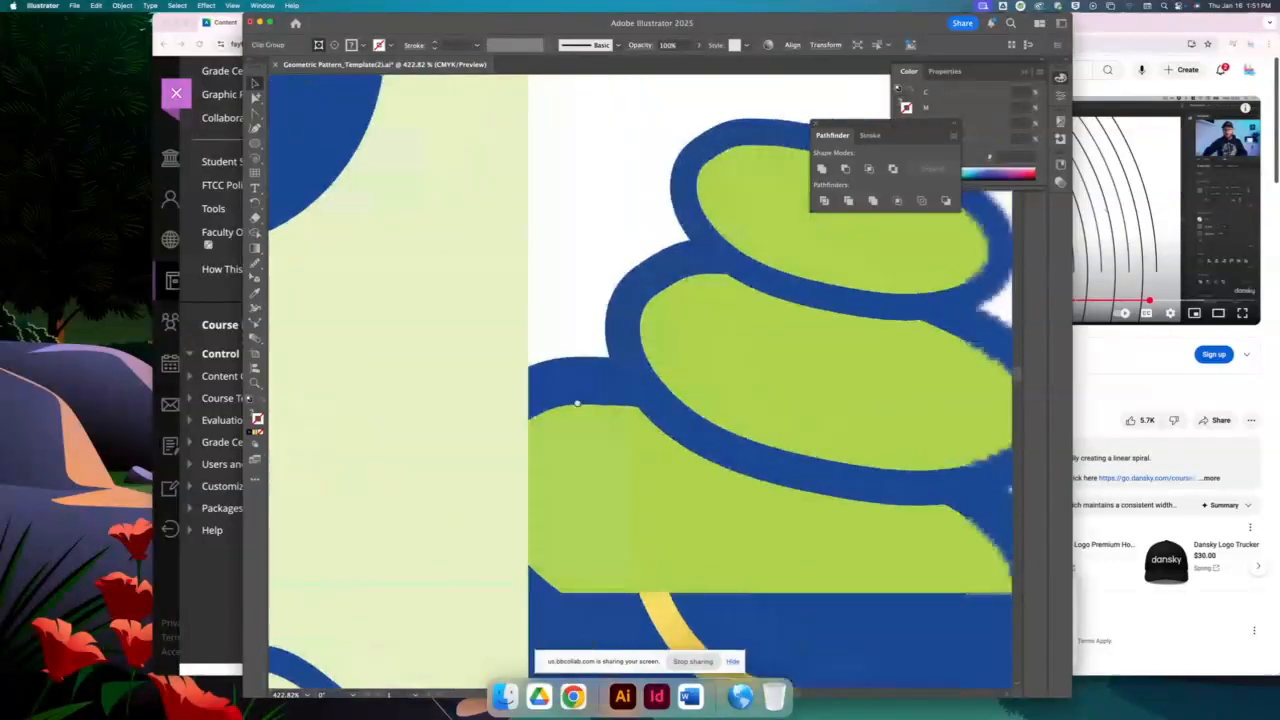
scroll(619, 391, "right", 4)
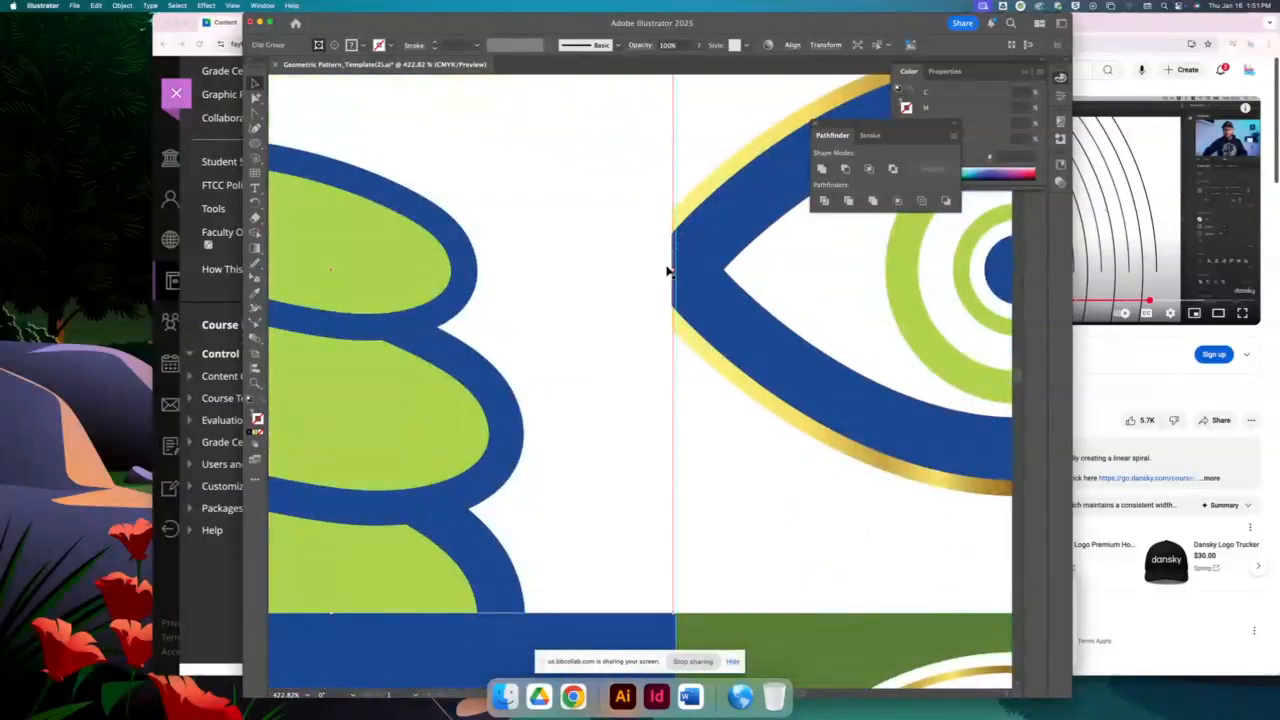
left_click_drag(672, 270, 676, 270)
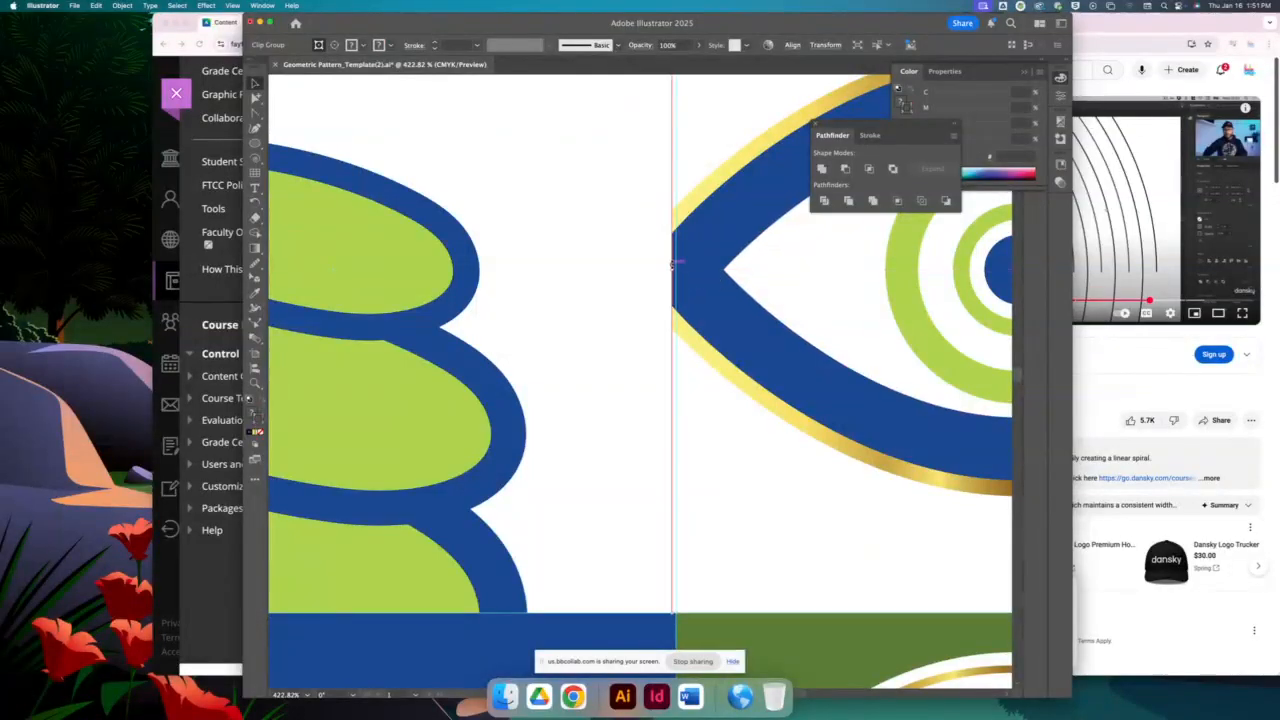
scroll(794, 334, "right", 6)
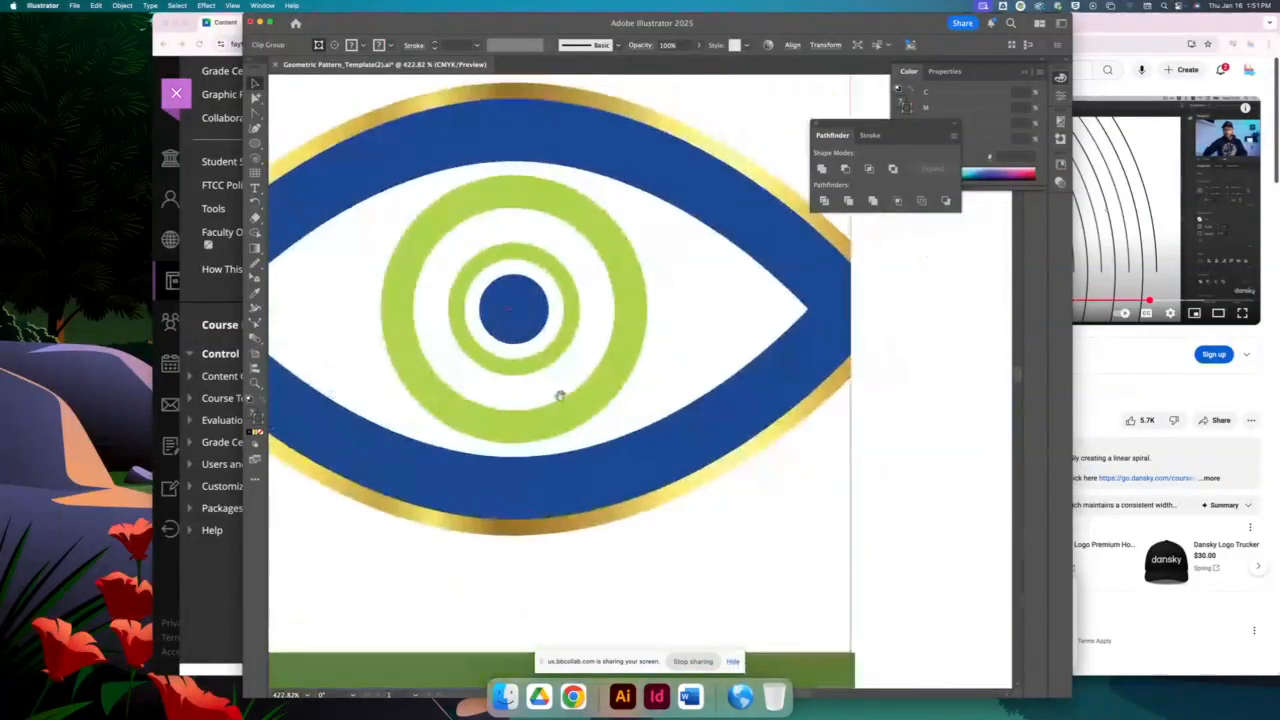
left_click_drag(611, 500, 407, 574)
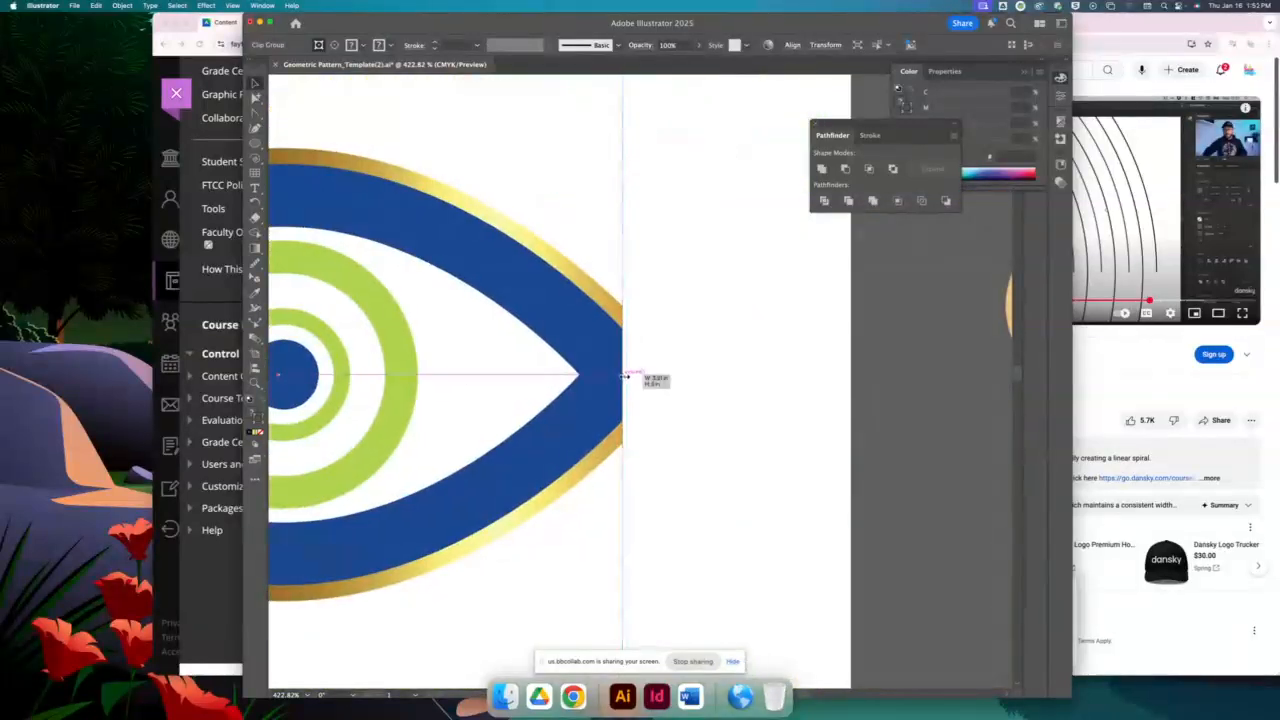
Align the blank white tile's upper-right corner with the guide intersection below the seed and spiral tiles
scroll(617, 491, "down", 10)
scroll(701, 476, "left", 8)
scroll(701, 476, "down", 5)
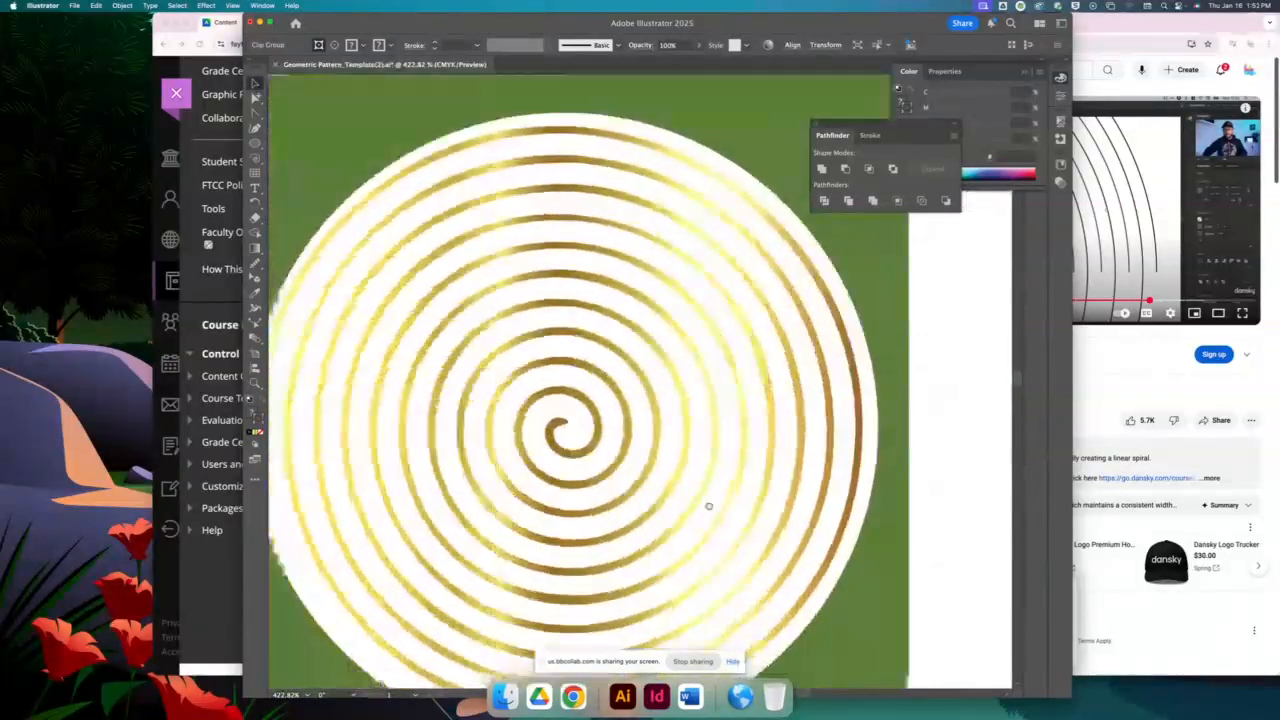
scroll(740, 549, "down", 4)
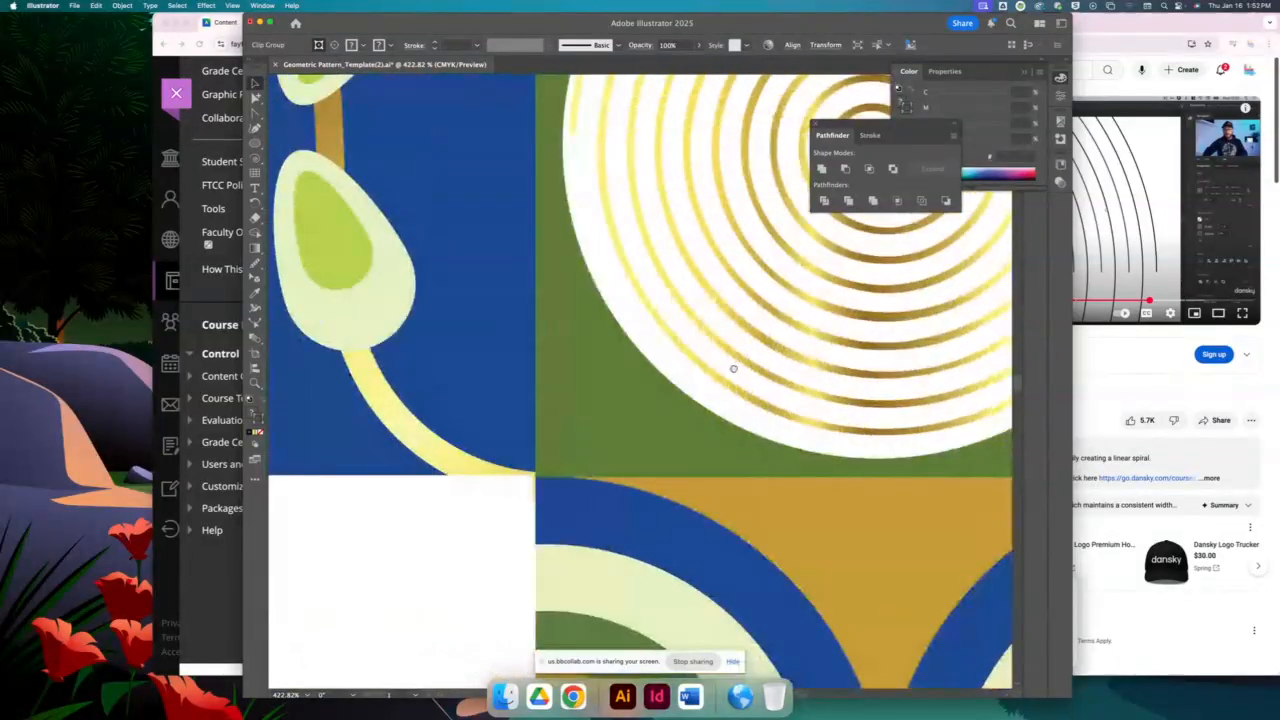
scroll(648, 343, "left", 3)
scroll(648, 343, "down", 3)
left_click(650, 338)
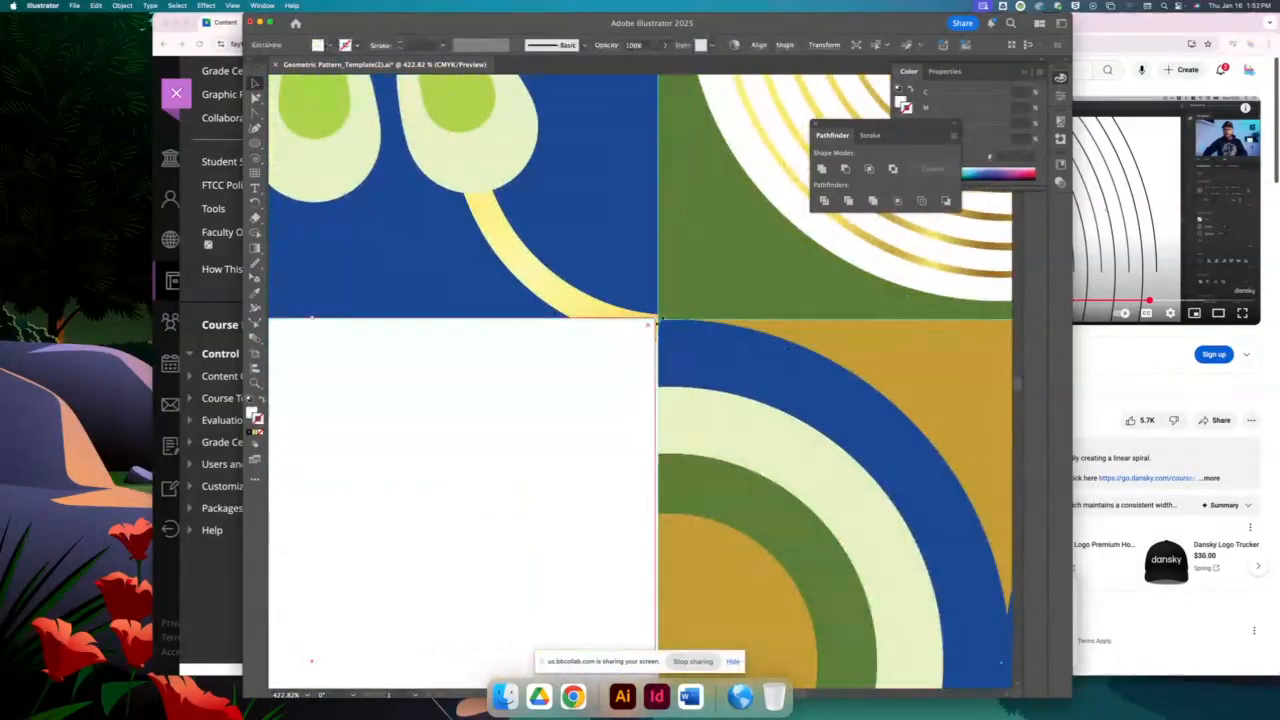
mouse_move(656, 317)
left_mouse_down()
mouse_move(659, 333)
mouse_move(658, 320)
left_mouse_up()
Align the blank white tile's bottom edge with the horizontal guide above the leaf tile, and check the document's snapping options
left_click_drag(737, 403, 494, 180)
left_click_drag(628, 298, 630, 31)
scroll(650, 390, "down", 5)
scroll(650, 390, "left", 8)
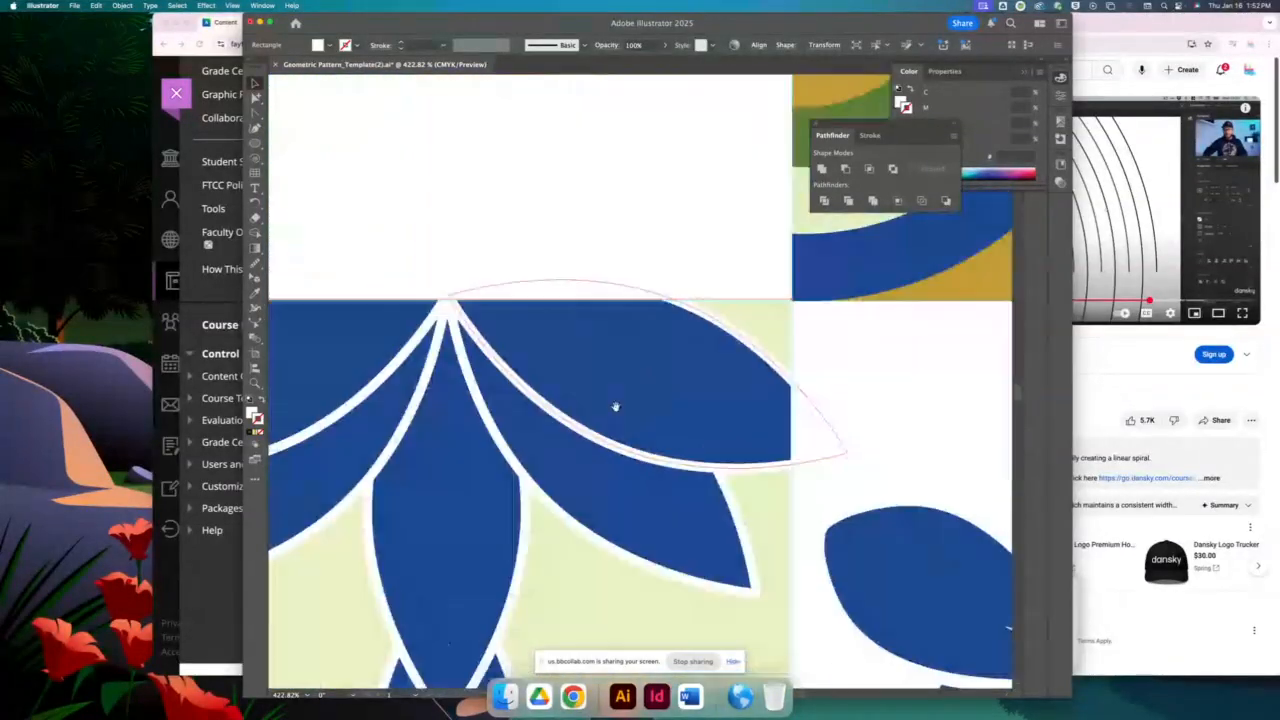
left_click_drag(446, 298, 449, 301)
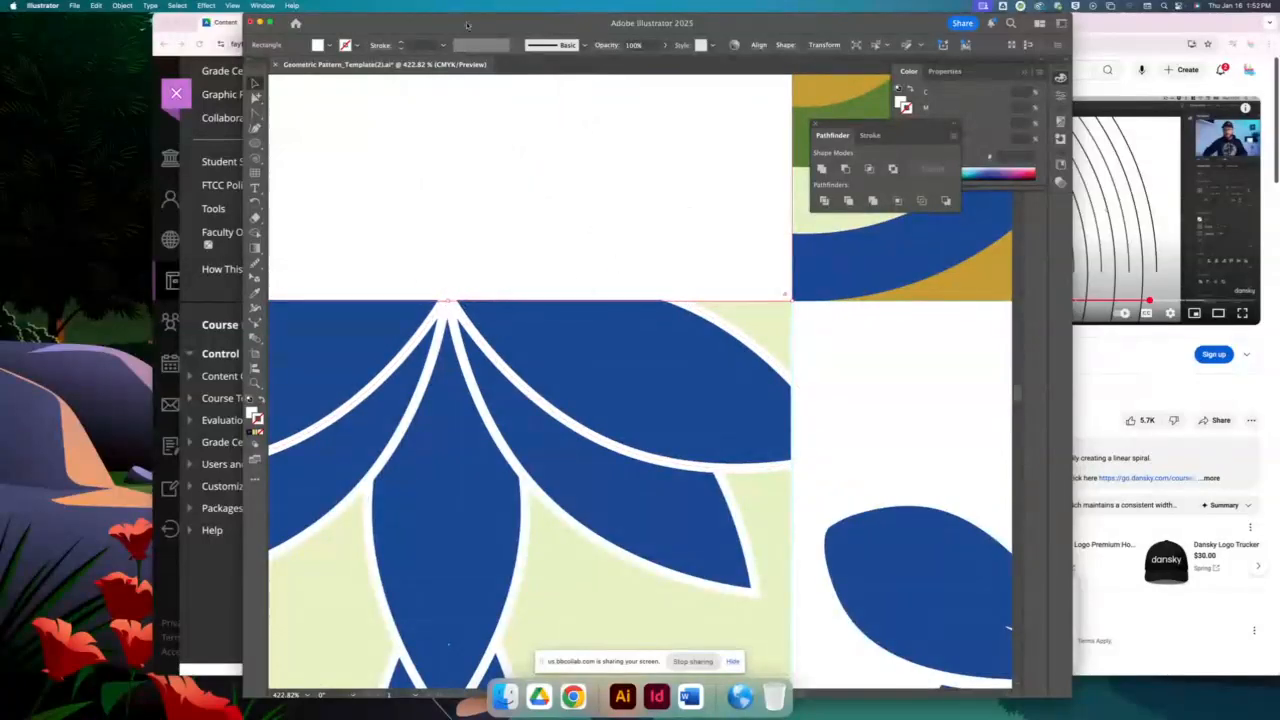
left_click(232, 6)
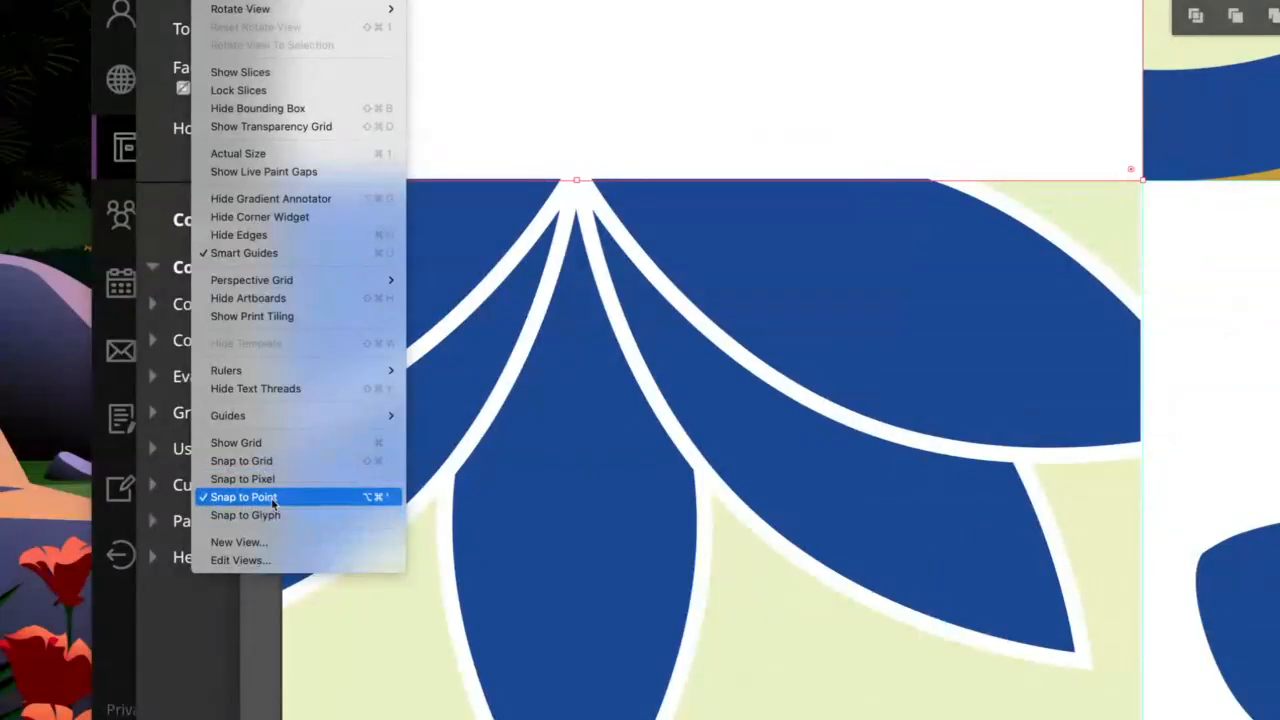
left_click(623, 155)
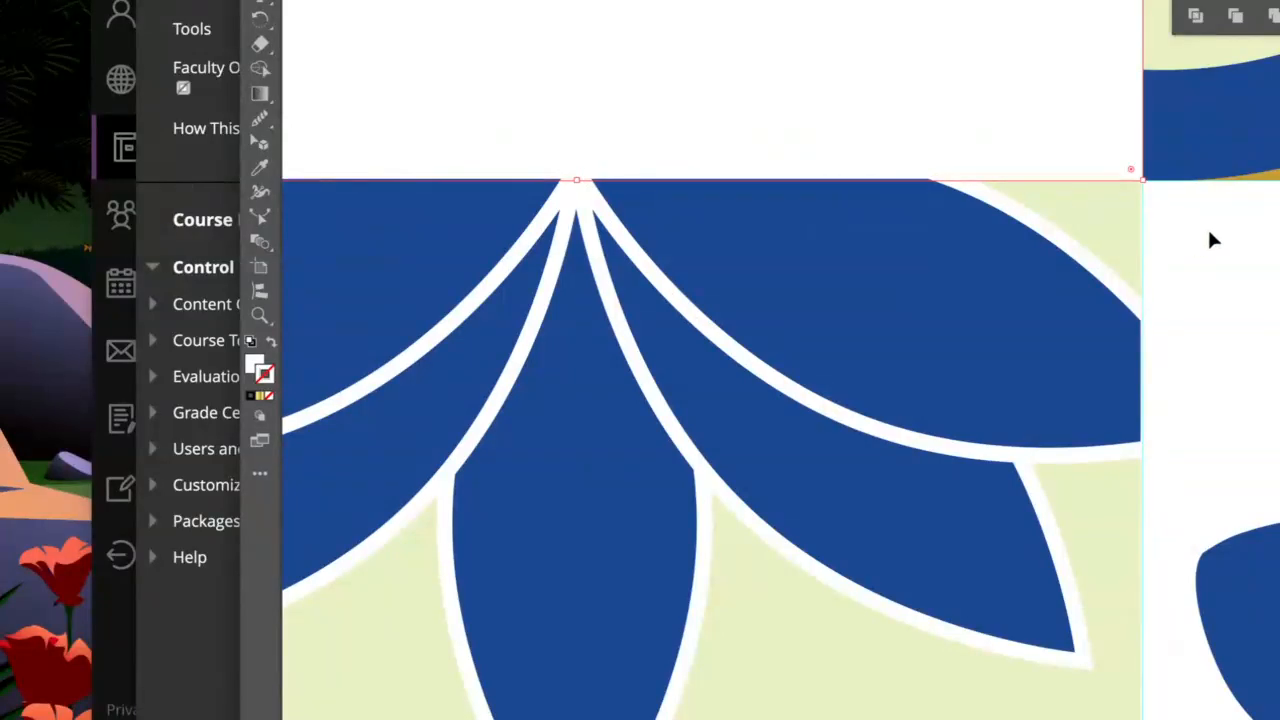
Fit the upper-right corner of the leaf tile's pale green background to the guide intersection, and review the tile within the grid
left_click_drag(1097, 243, 517, 217)
left_click(668, 176)
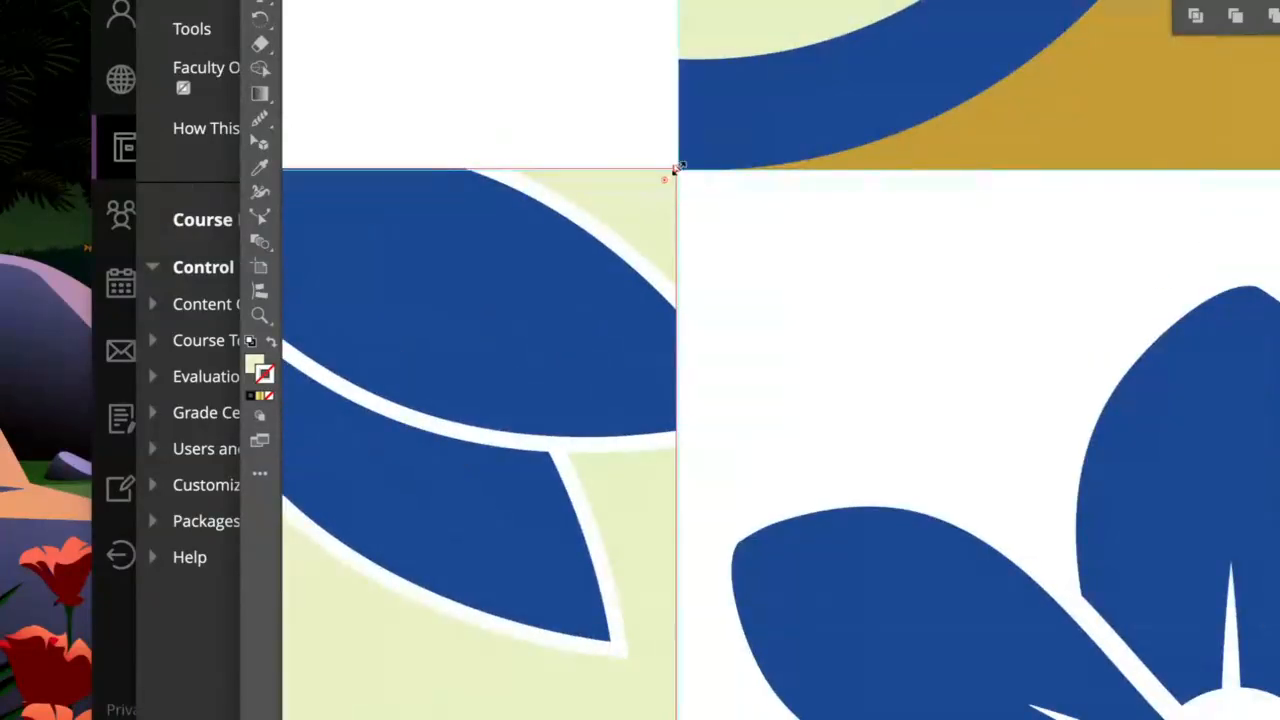
left_click_drag(676, 168, 680, 177)
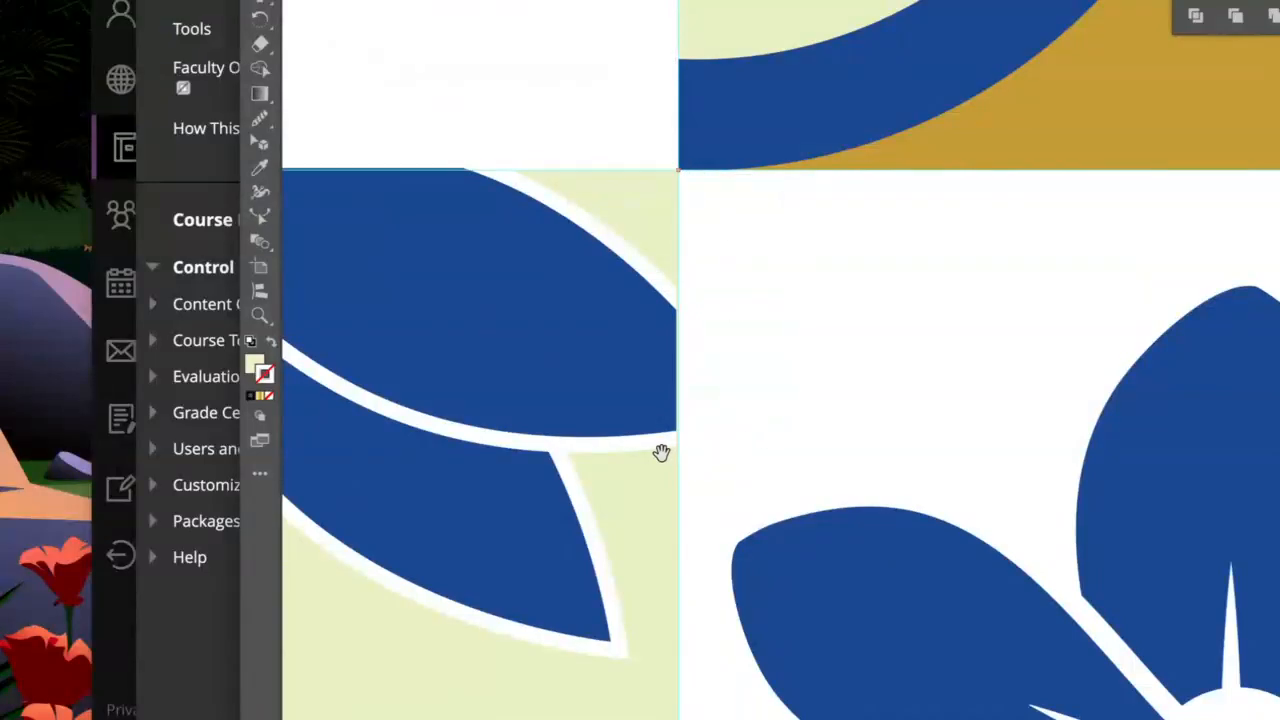
left_click(752, 433)
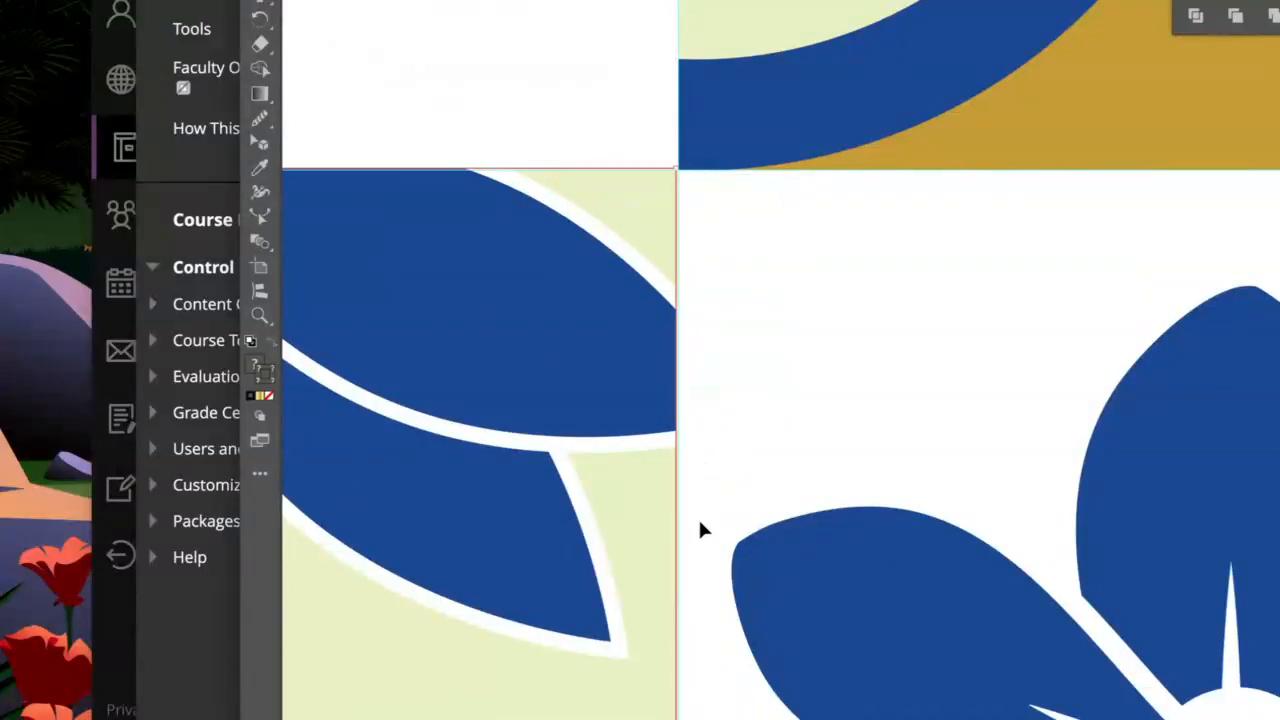
scroll(698, 517, "down", 5)
left_click_drag(703, 426, 695, 420)
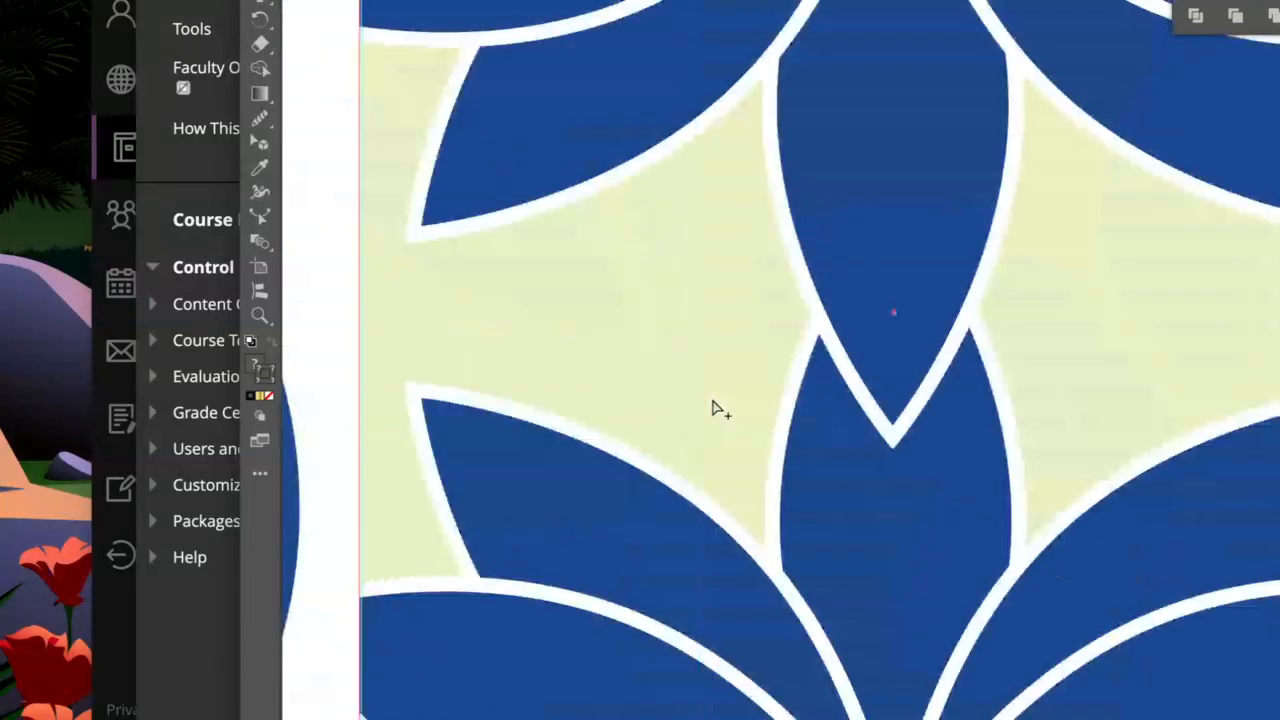
key("ctrl+minus")
key("ctrl+minus")
key("ctrl+minus")
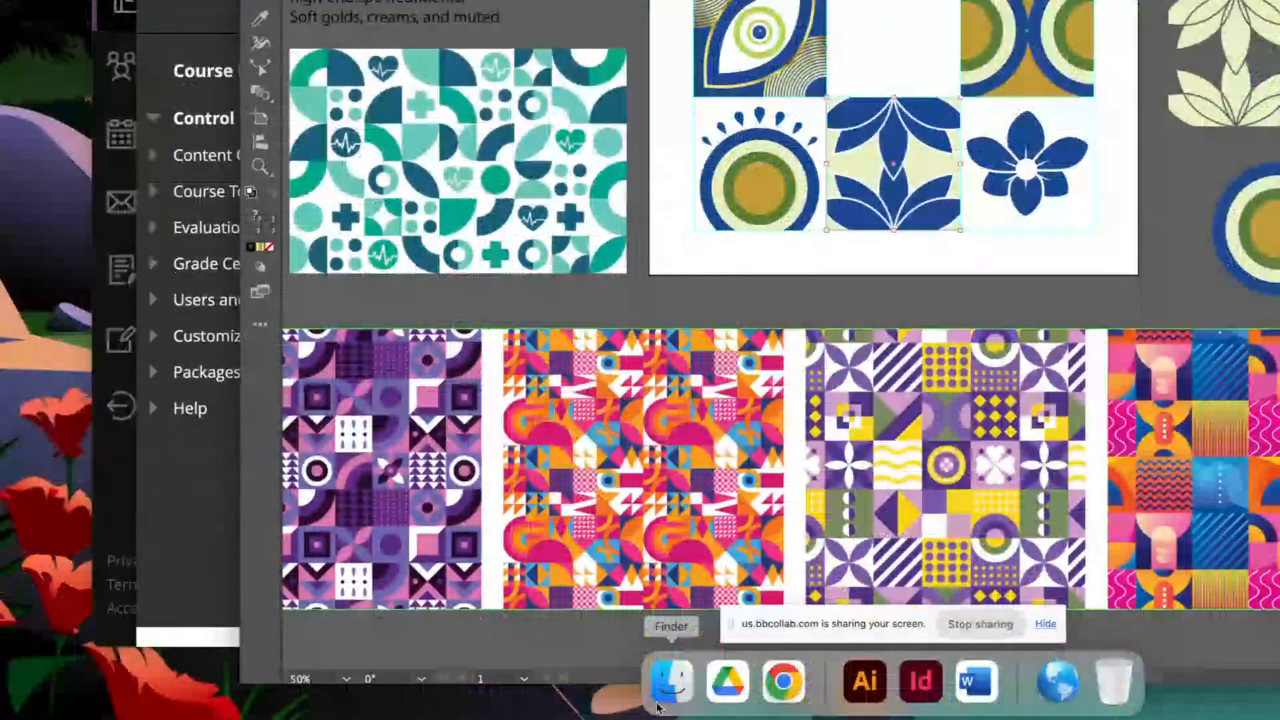
Switch to Chrome, search Google for youtube in a new window and open the YouTube site
left_click(786, 690)
left_click(8, 283)
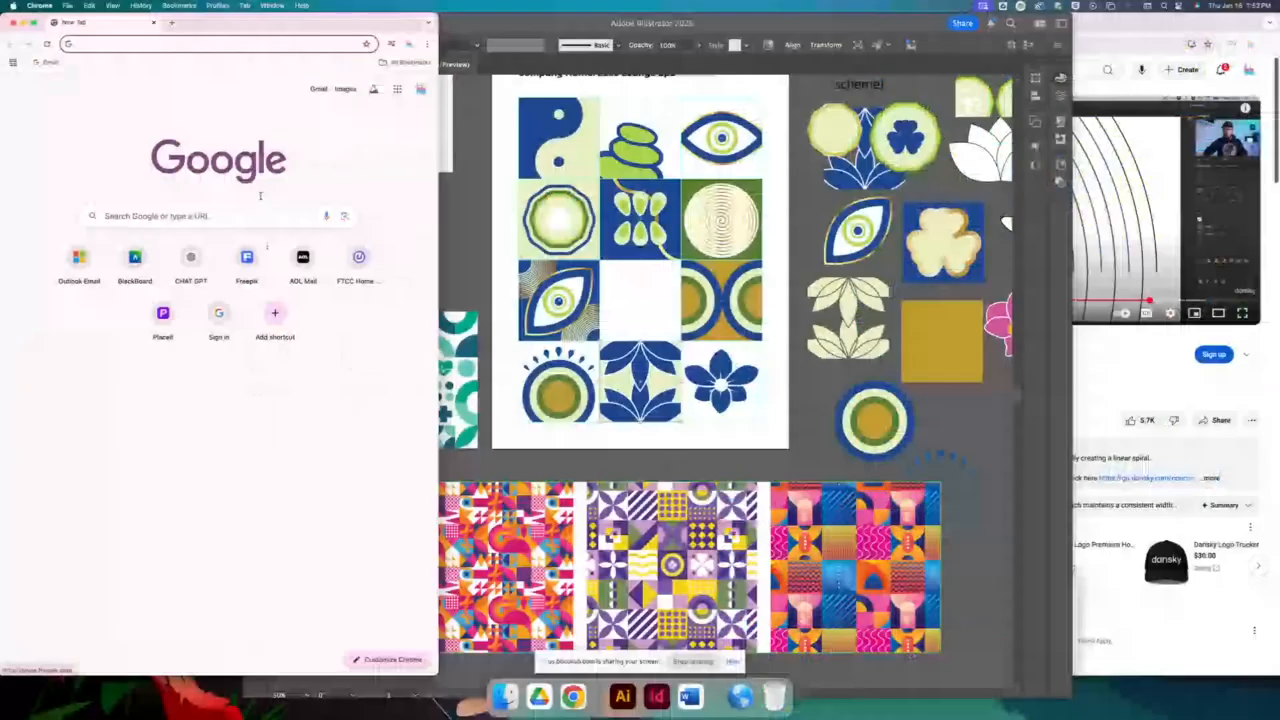
type("you")
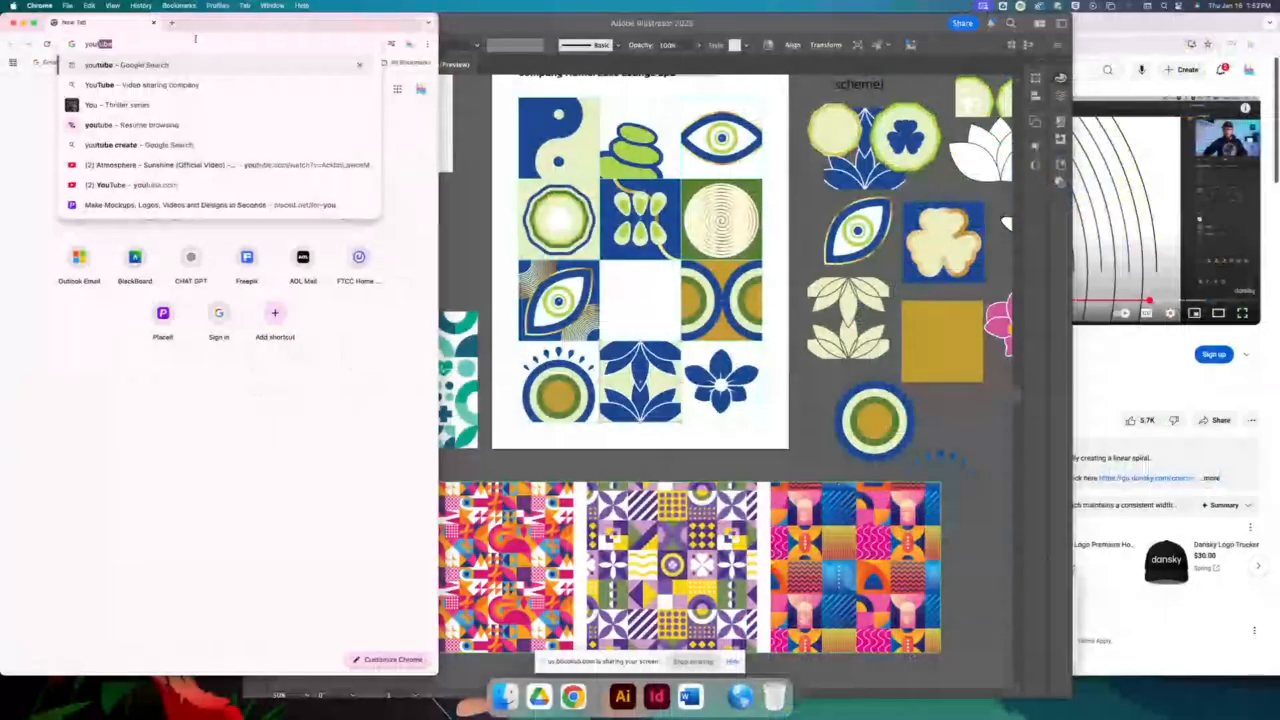
key("Return")
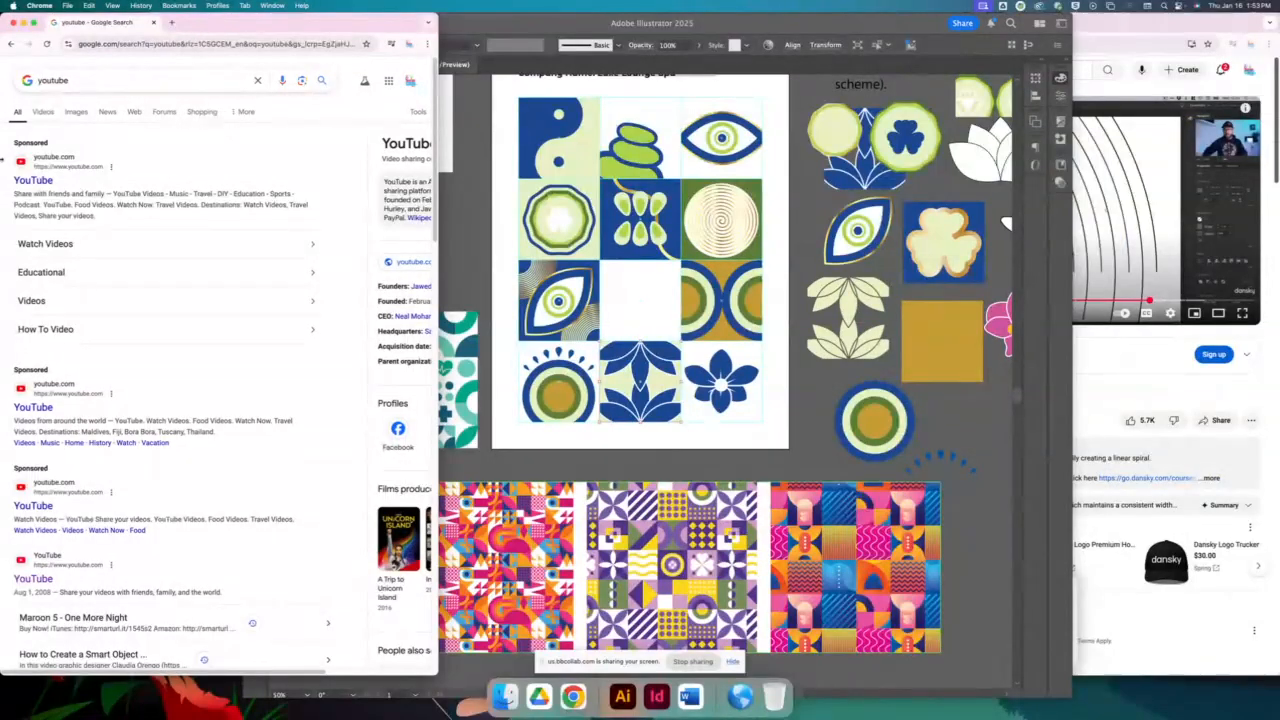
left_click(39, 183)
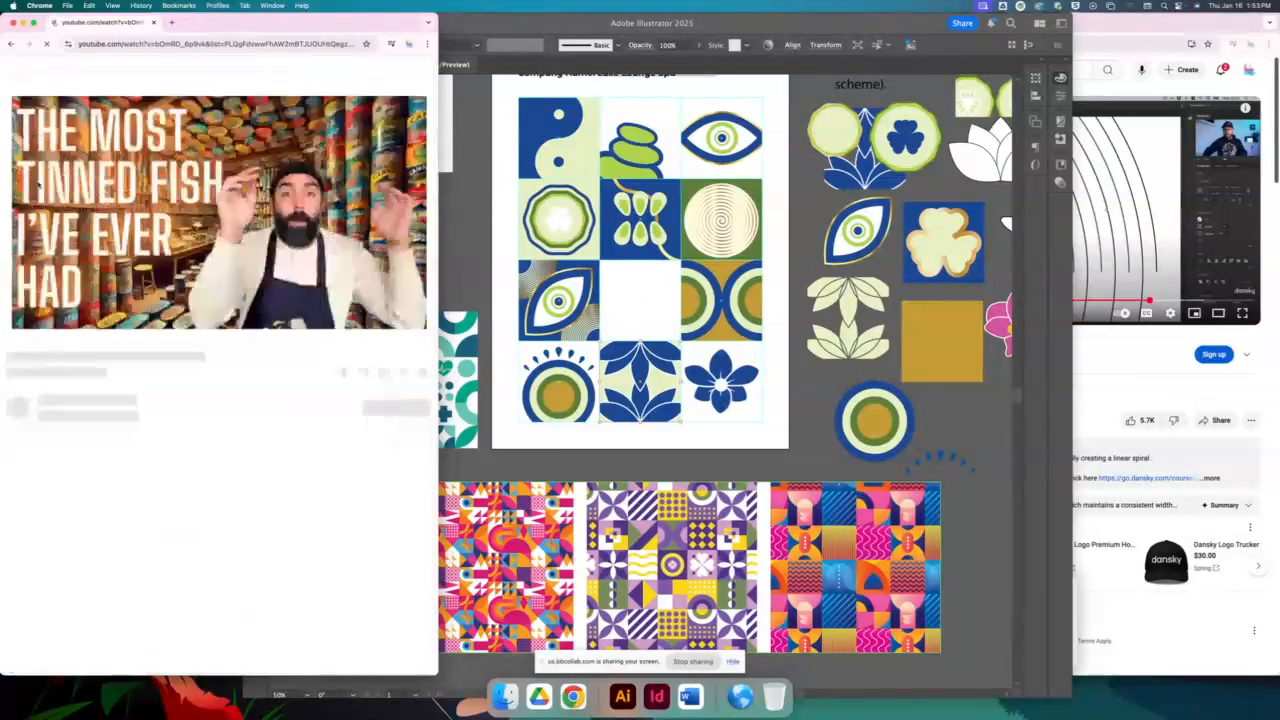
Search YouTube for "sweater weather, the neighborhood" with the sound muted, and play the official Sweater Weather video
left_click(236, 70)
type("sweat")
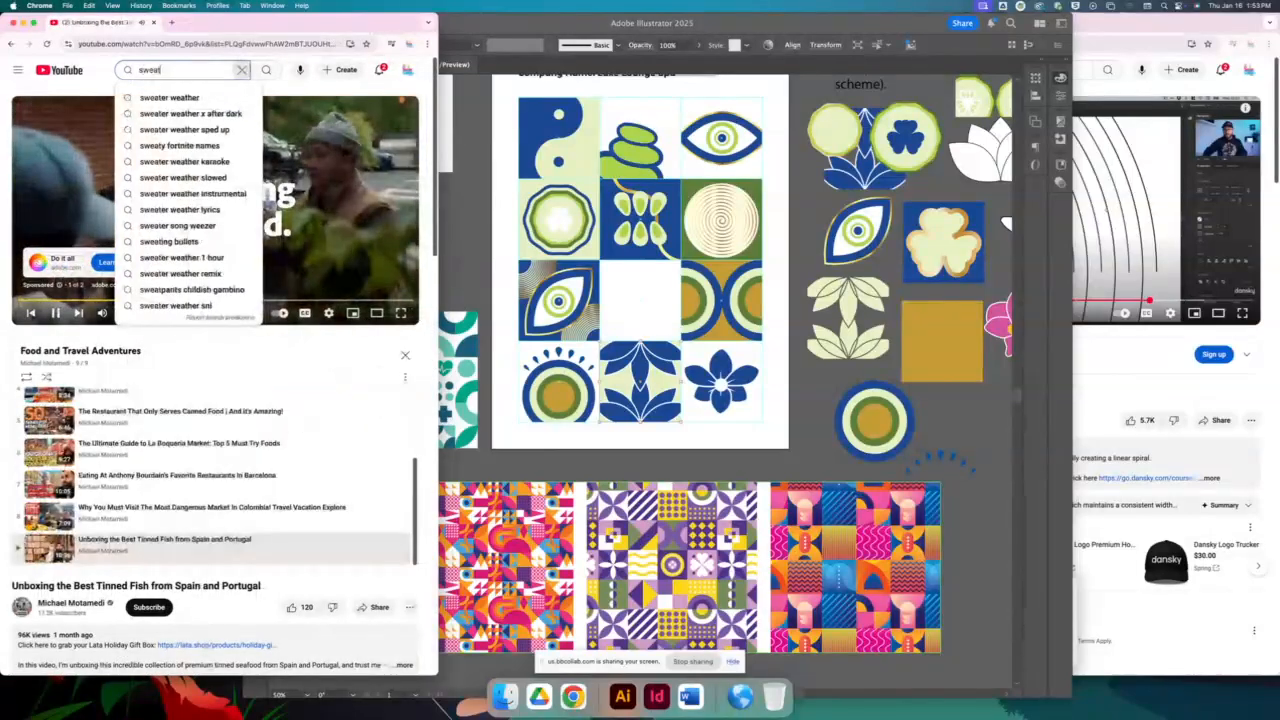
type("er weather")
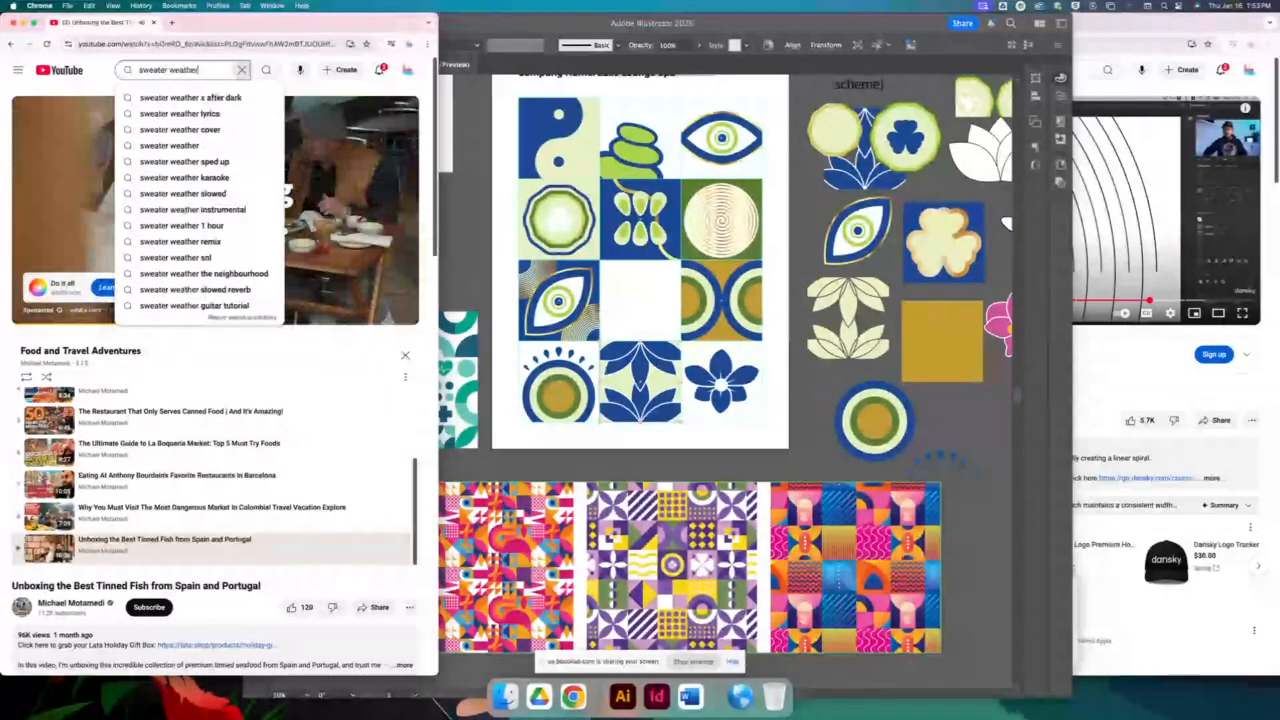
key("XF86AudioMute")
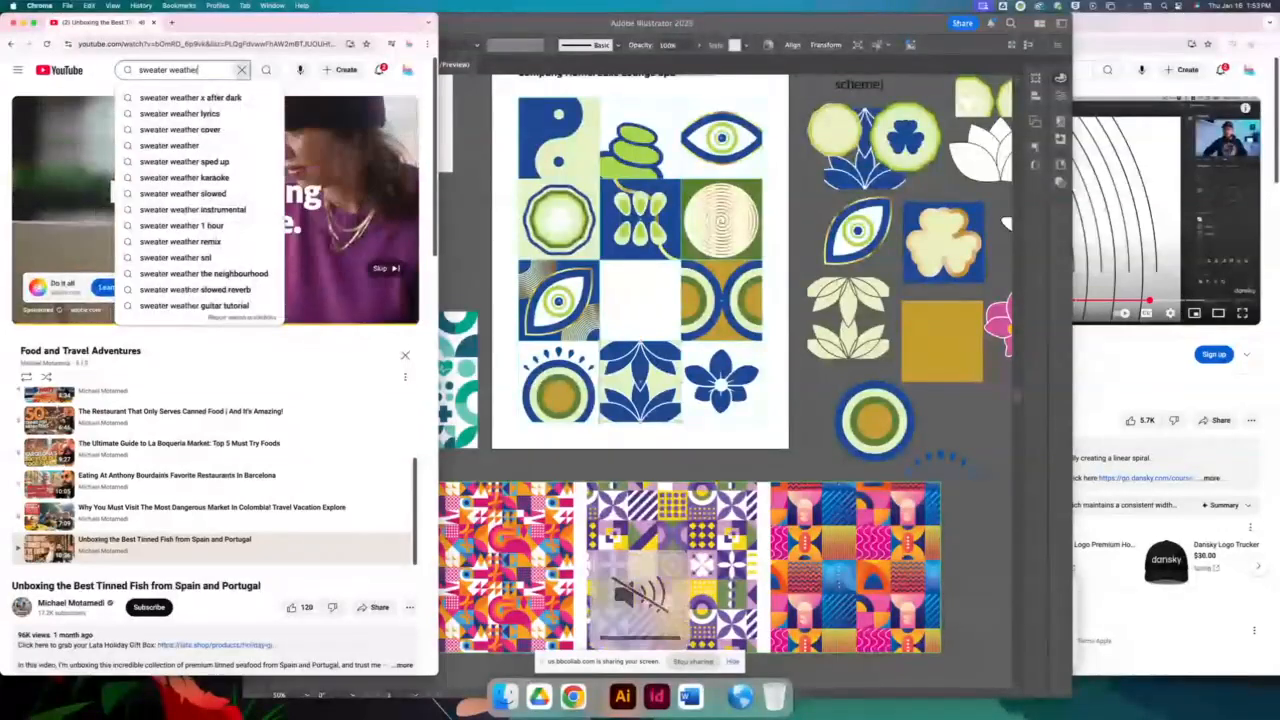
type("the neighborhood")
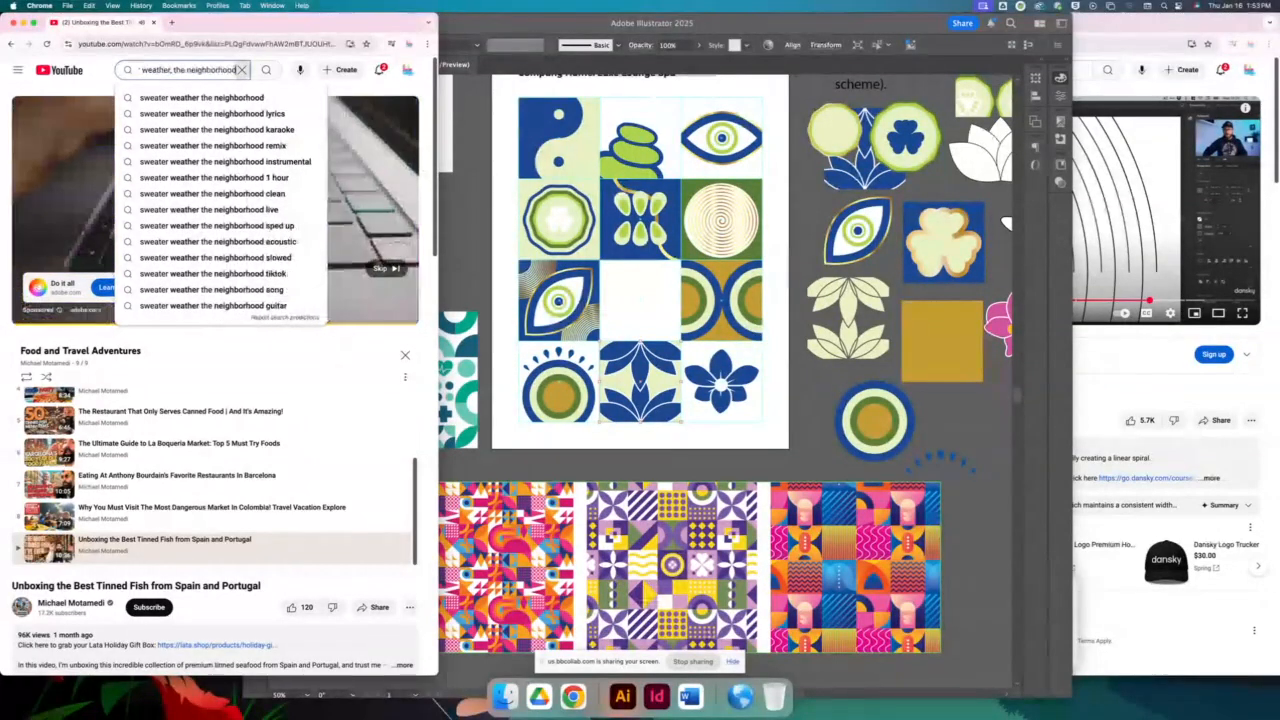
key("Return")
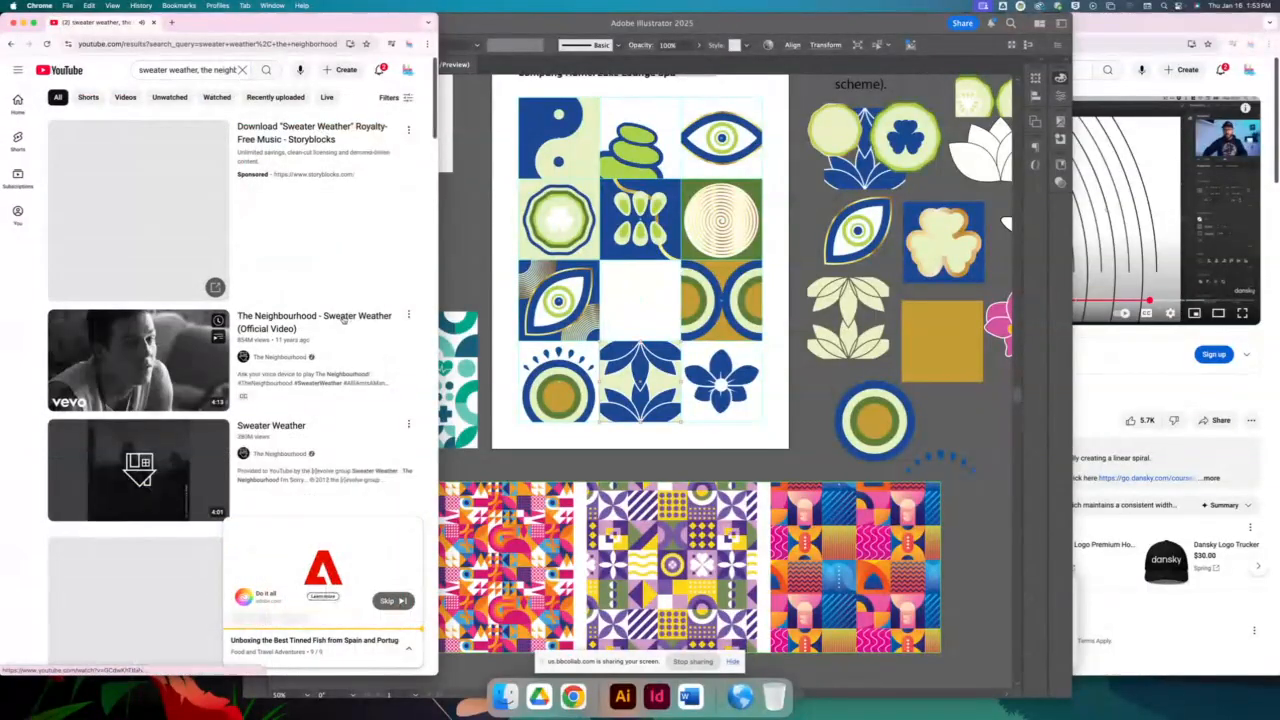
left_click(343, 318)
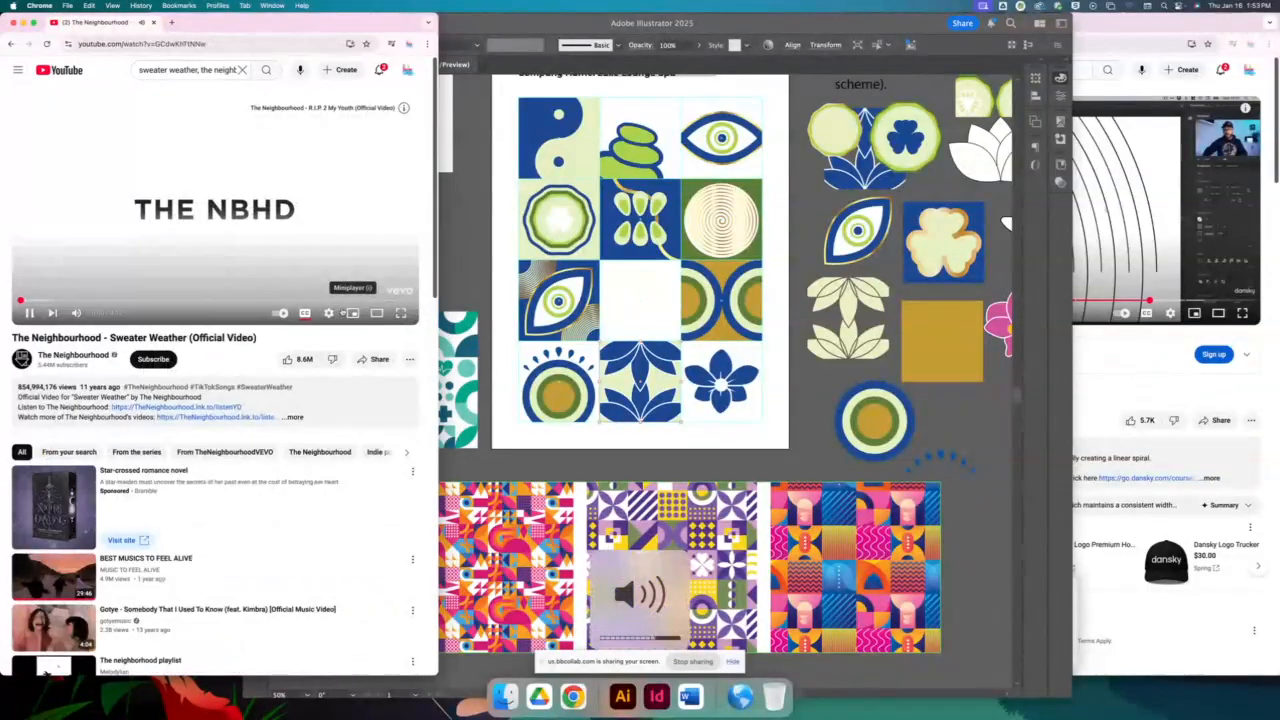
Adjust the system volume for the music, minimize the browser window and return to the pattern document in Illustrator
key("XF86AudioLowerVolume")
key("XF86AudioLowerVolume")
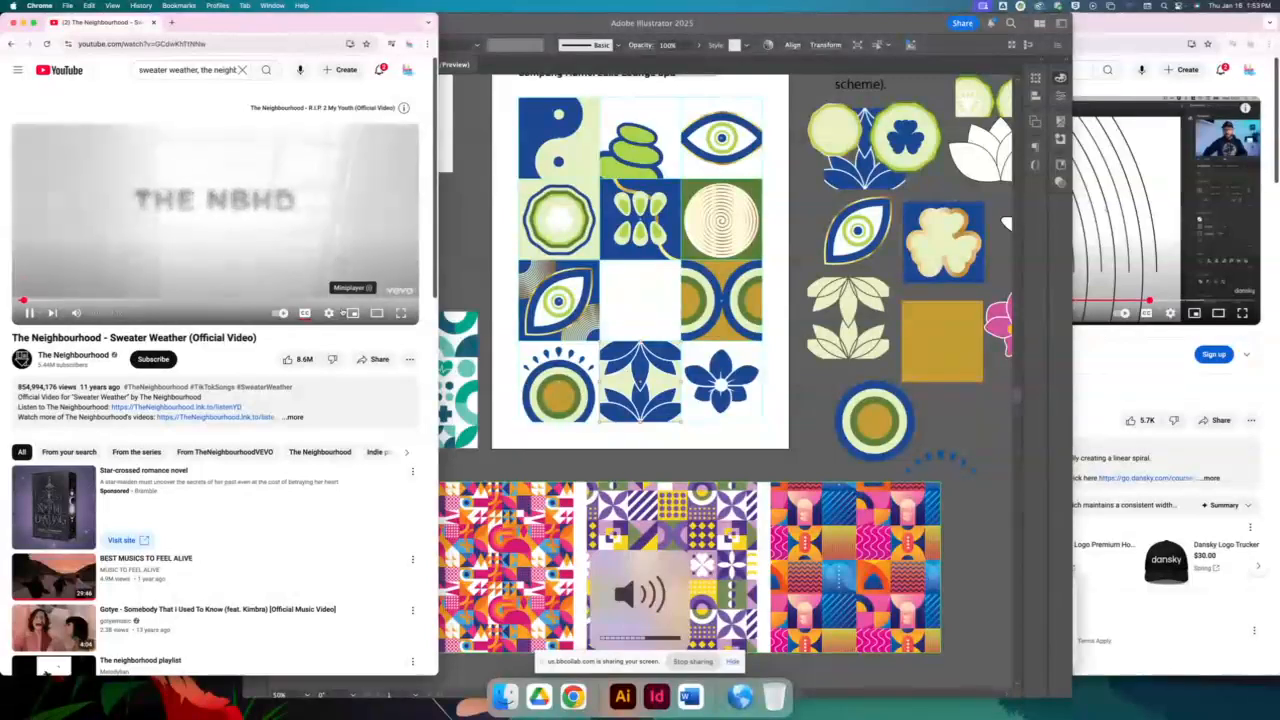
key("XF86AudioRaiseVolume")
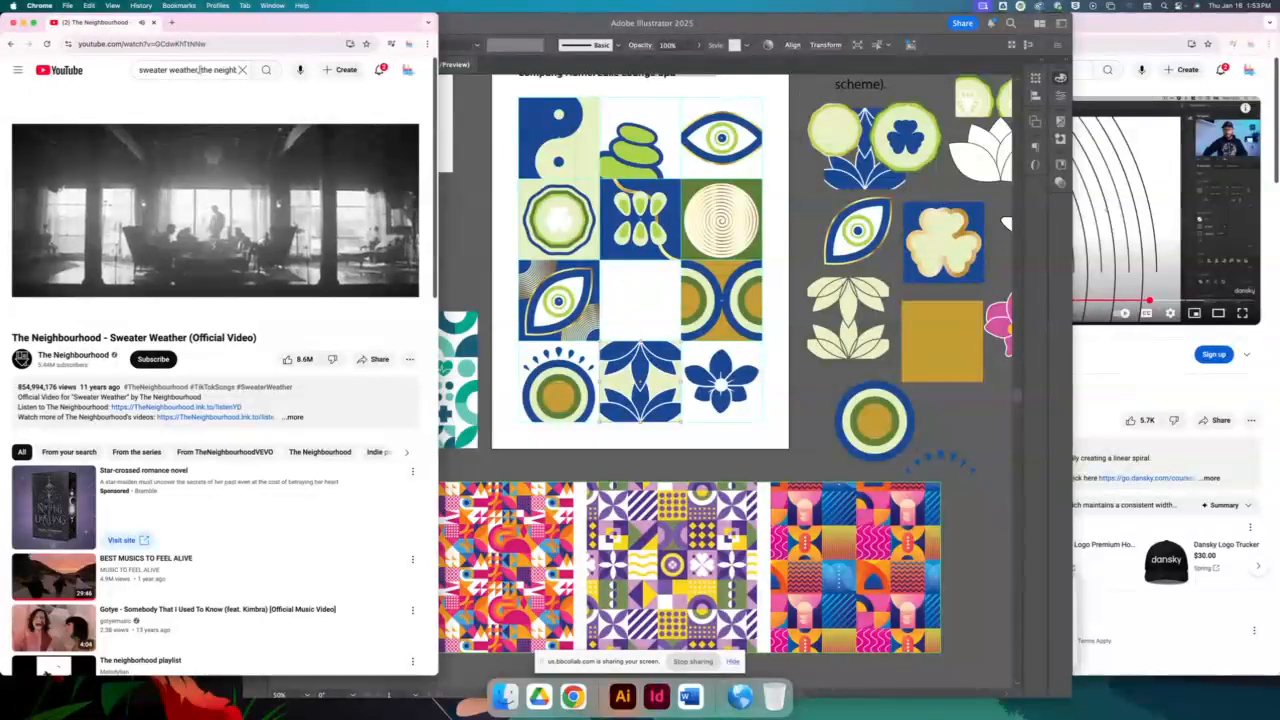
key("XF86AudioRaiseVolume")
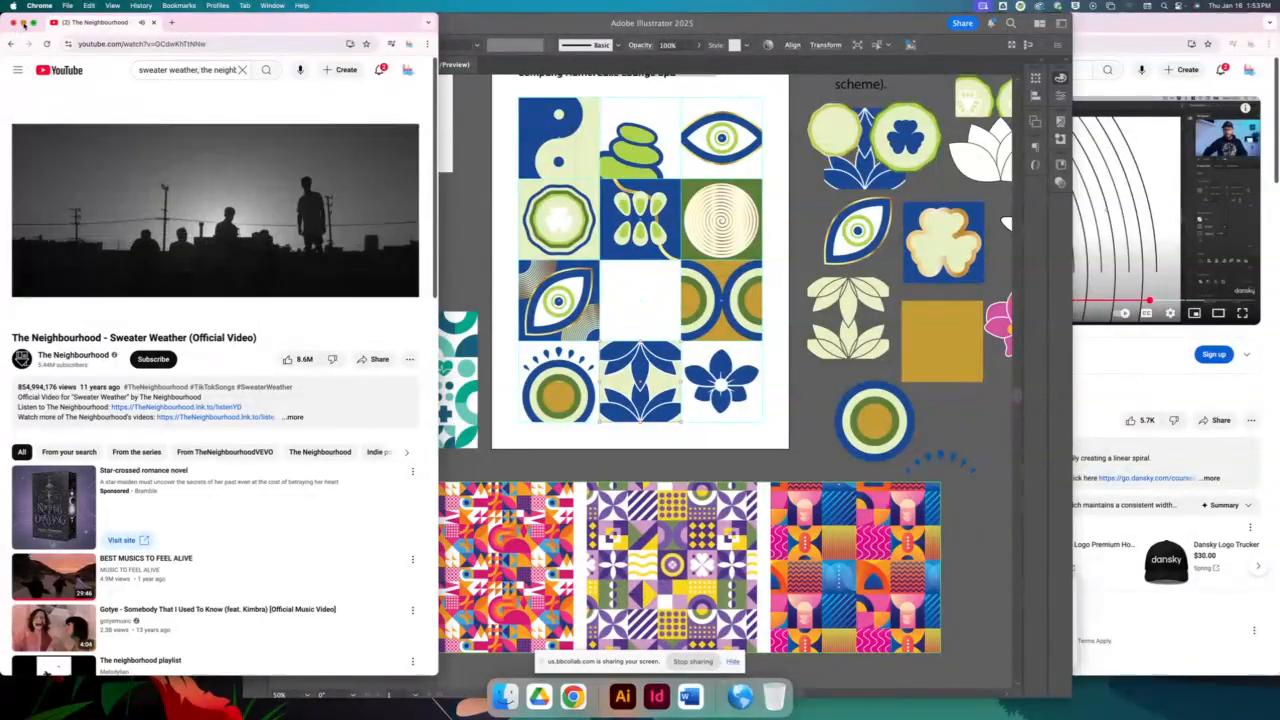
left_click(23, 22)
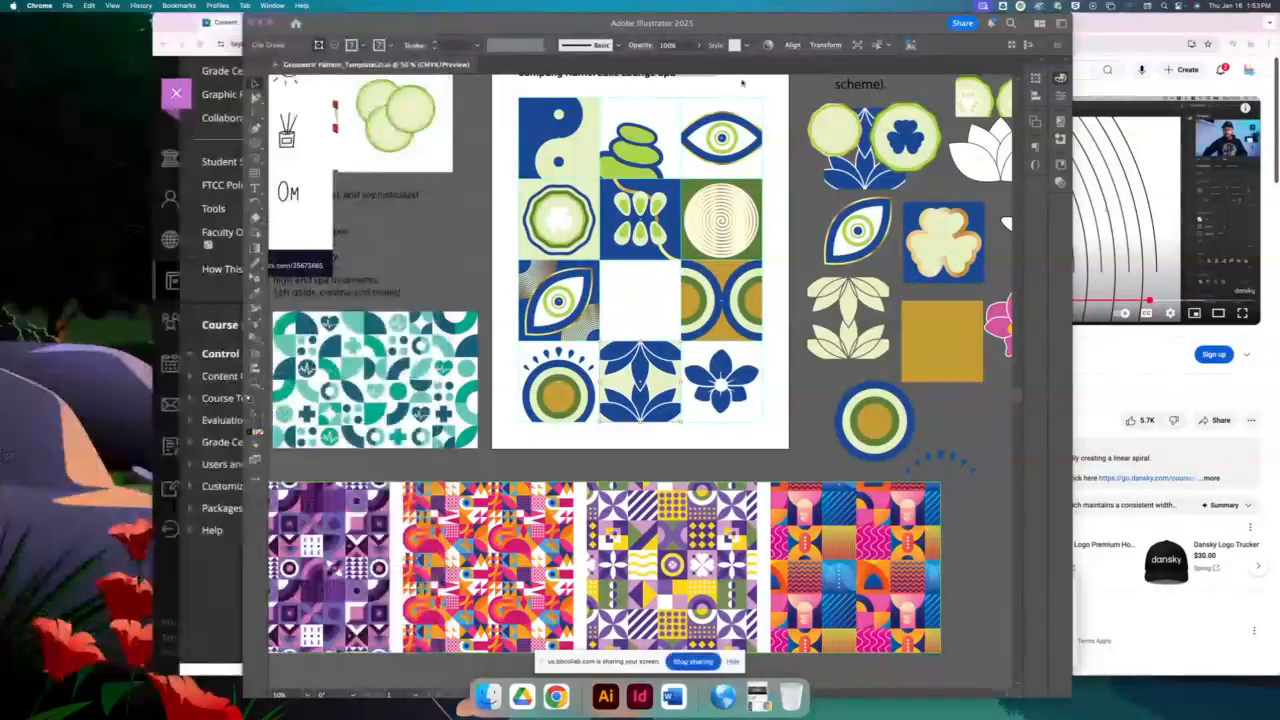
left_click(817, 95)
key("XF86AudioRaiseVolume")
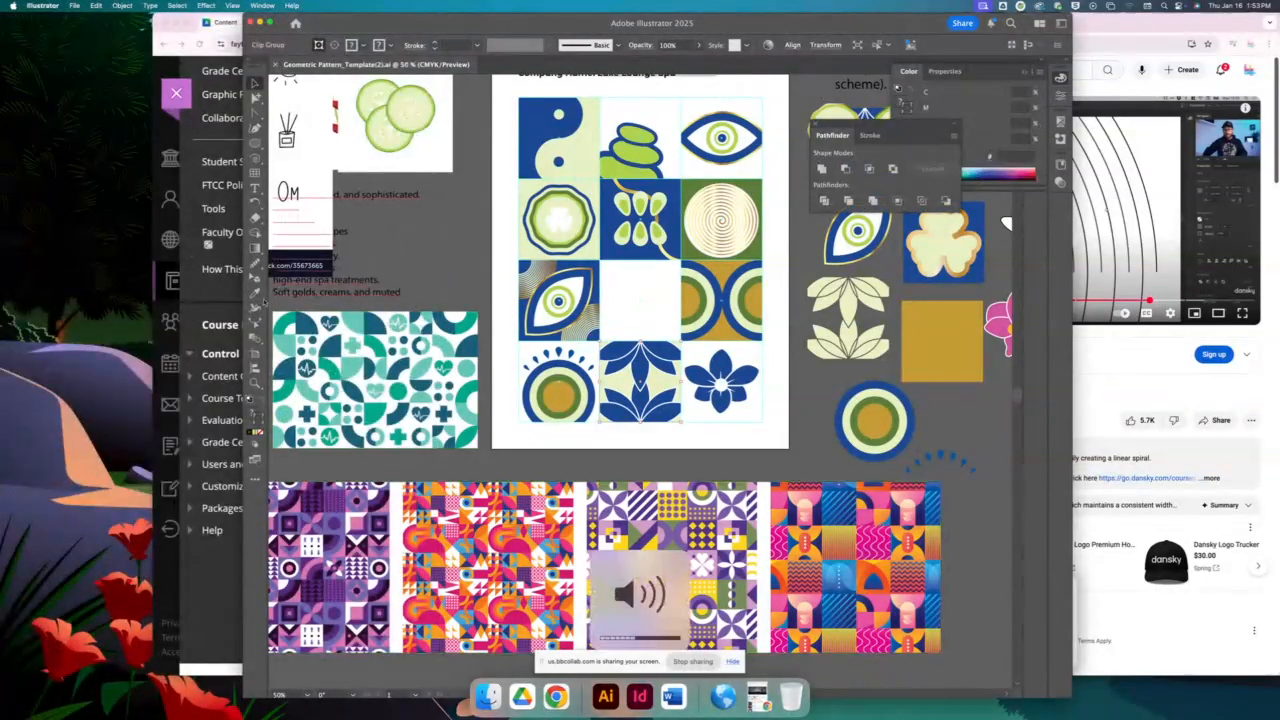
left_click(255, 384)
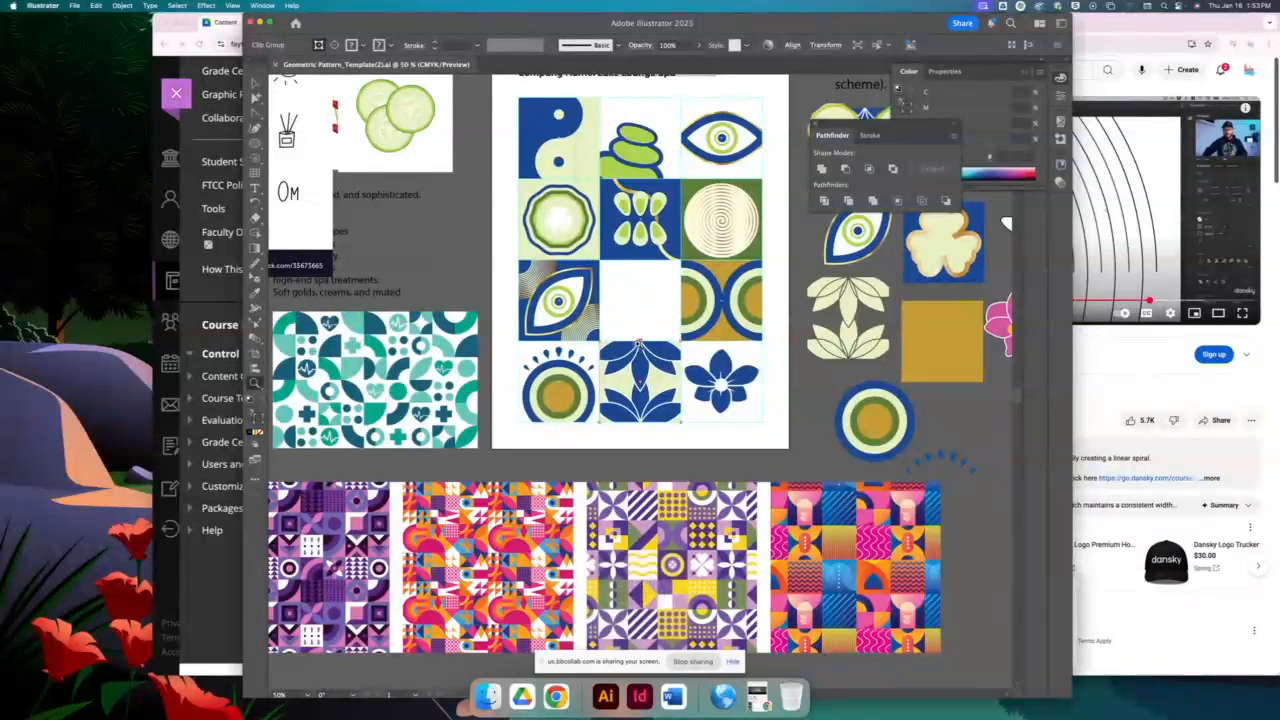
Release the clipping mask on the blue lotus tile in the middle of the pattern's last row
left_click_drag(646, 356, 631, 171)
left_click_drag(320, 149, 431, 209)
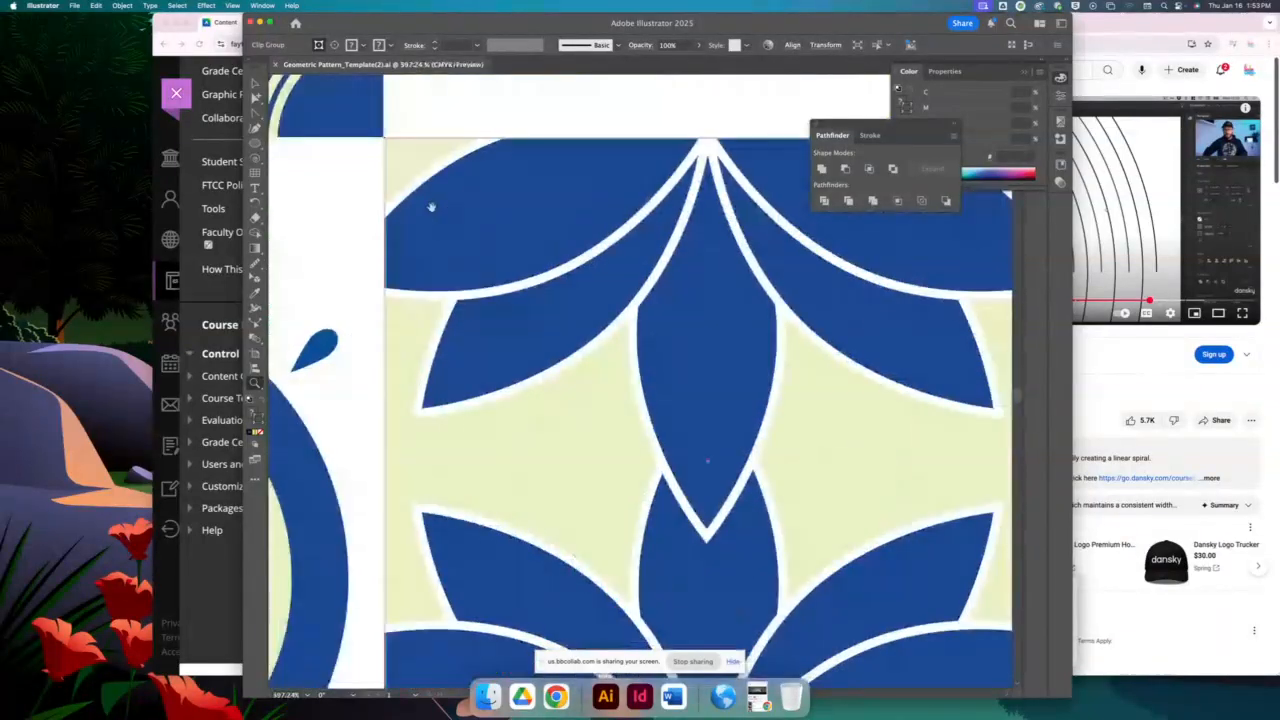
right_click(531, 233)
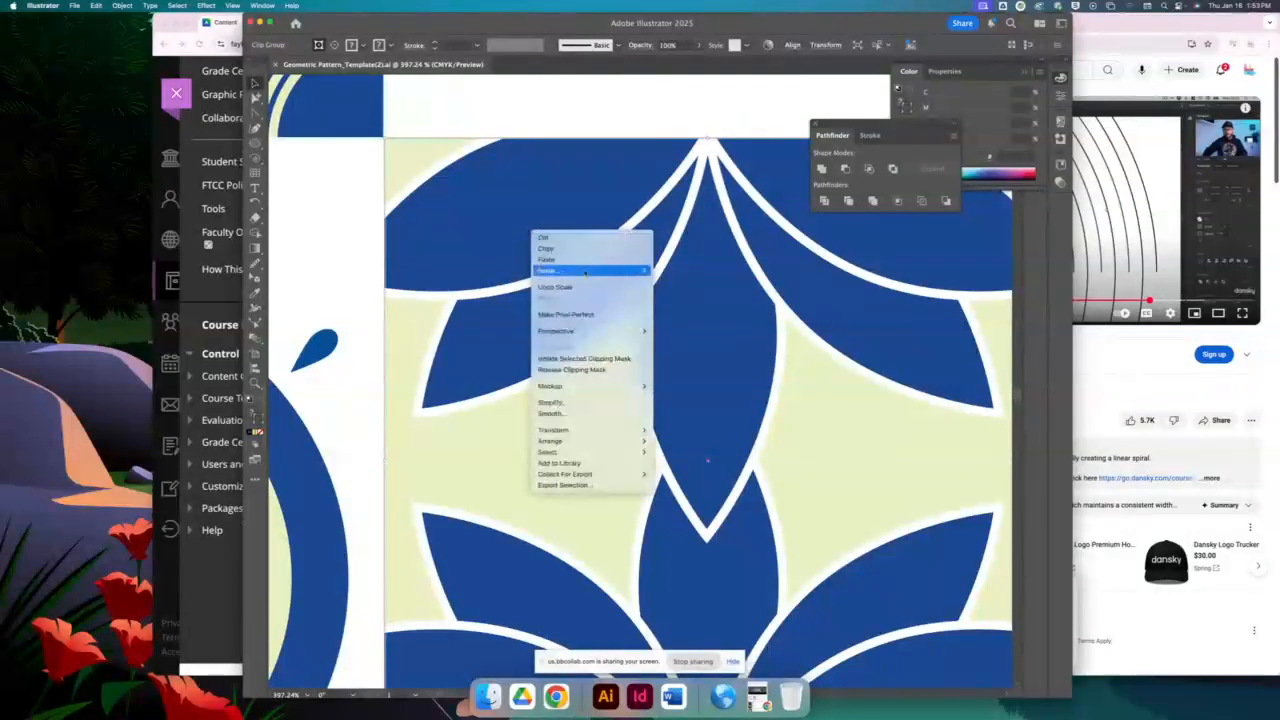
left_click(602, 370)
left_click(610, 93)
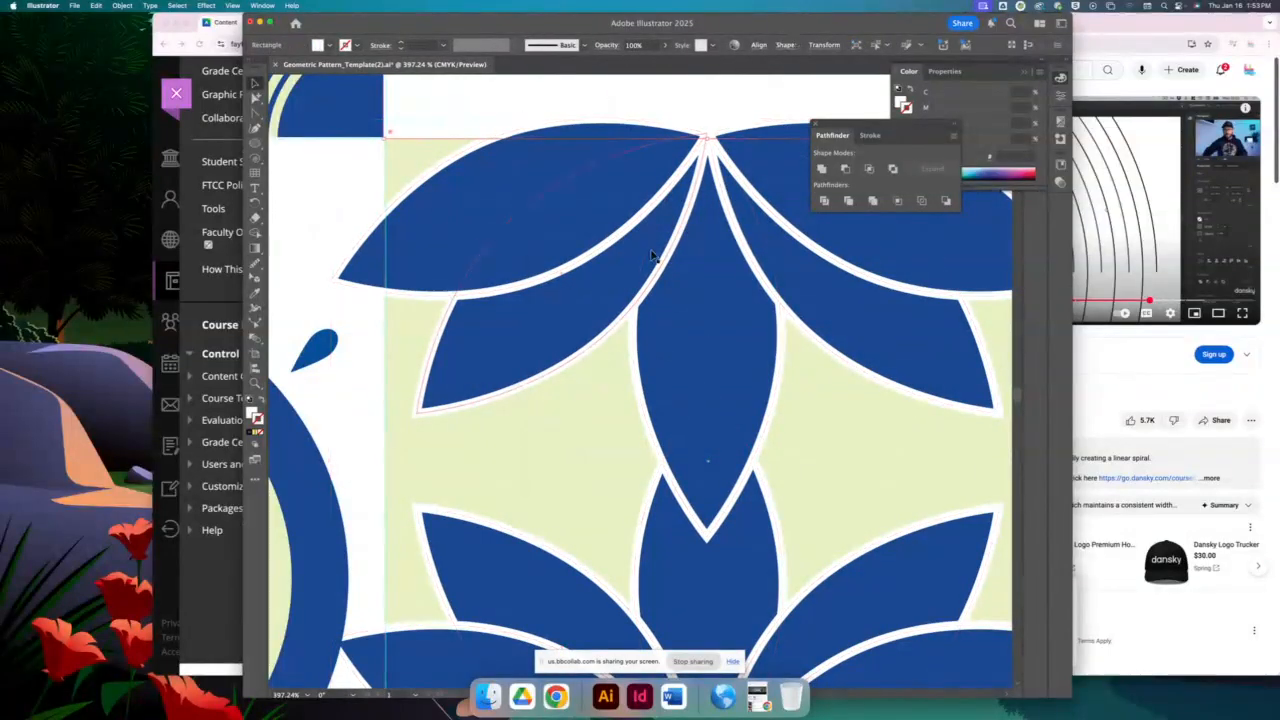
Move the blue lotus group off the artboard onto the empty pasteboard beneath the black flower
key("super+minus")
key("super+minus")
key("super+minus")
key("super+minus")
key("super+minus")
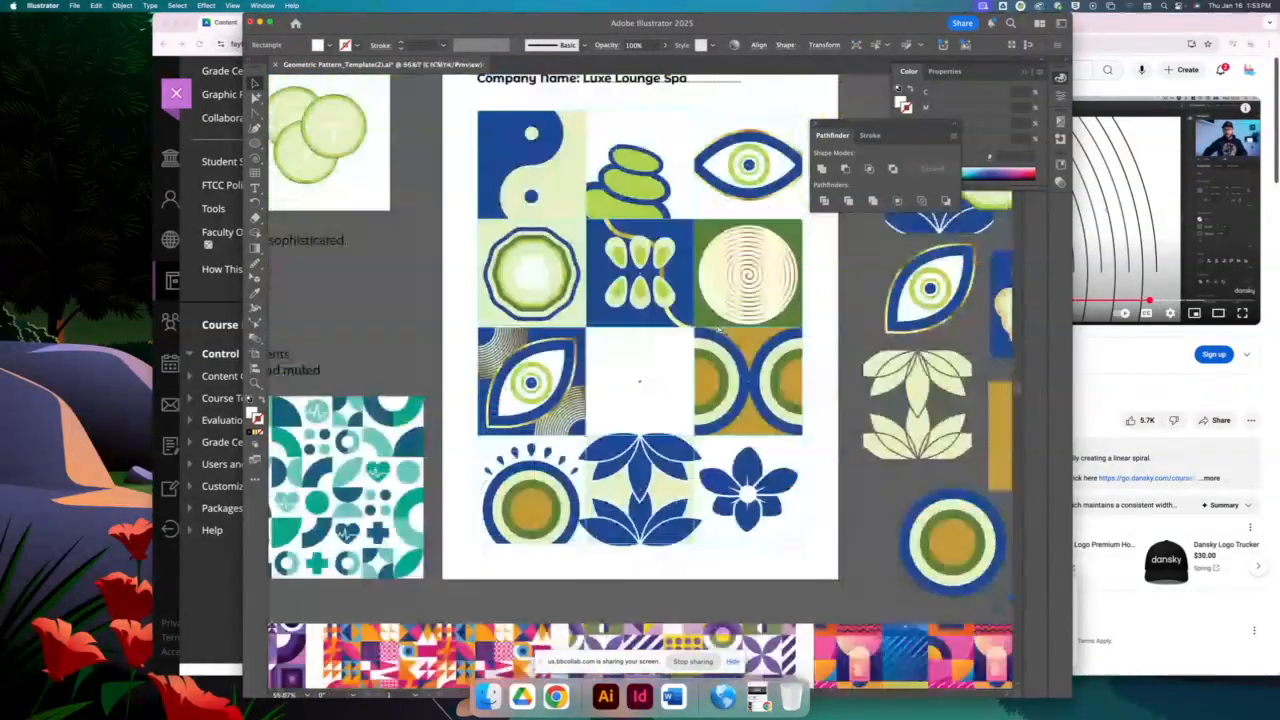
left_click_drag(633, 328, 403, 140)
left_click_drag(432, 272, 947, 353)
left_click_drag(744, 289, 306, 196)
left_click_drag(495, 264, 540, 309)
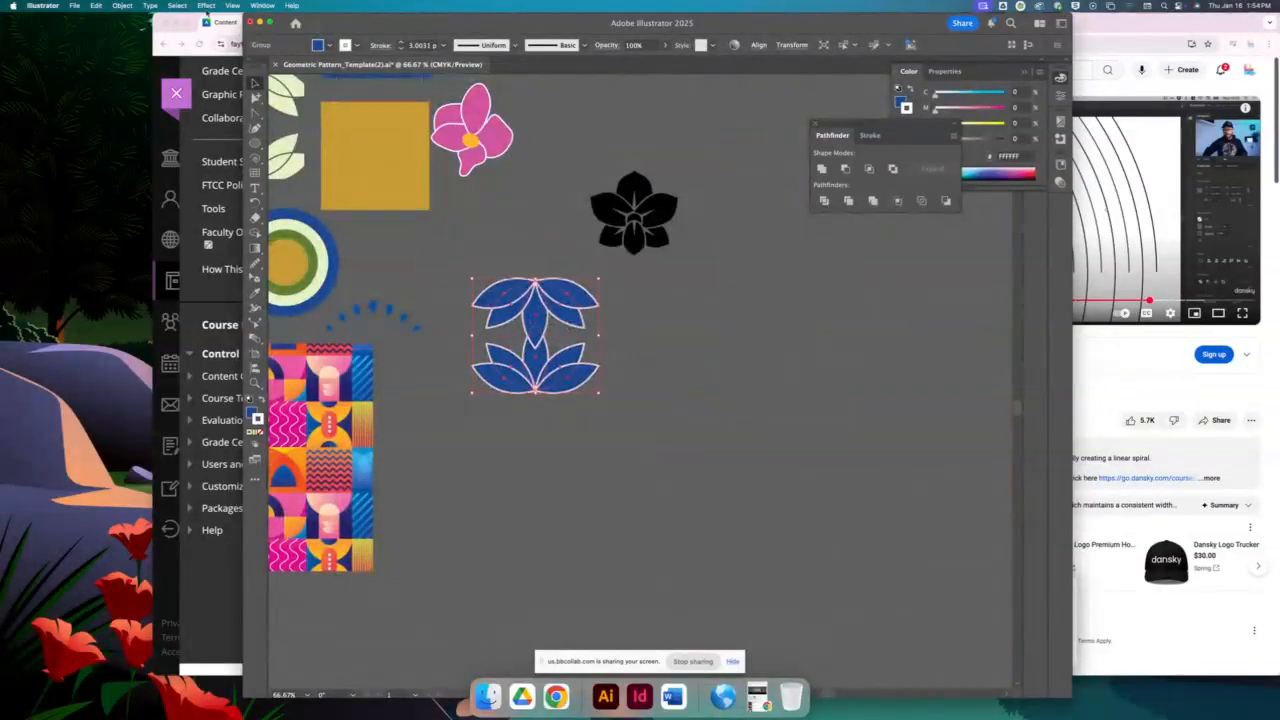
Convert the lotus group's white strokes into filled shapes with Outline Stroke
left_click(123, 6)
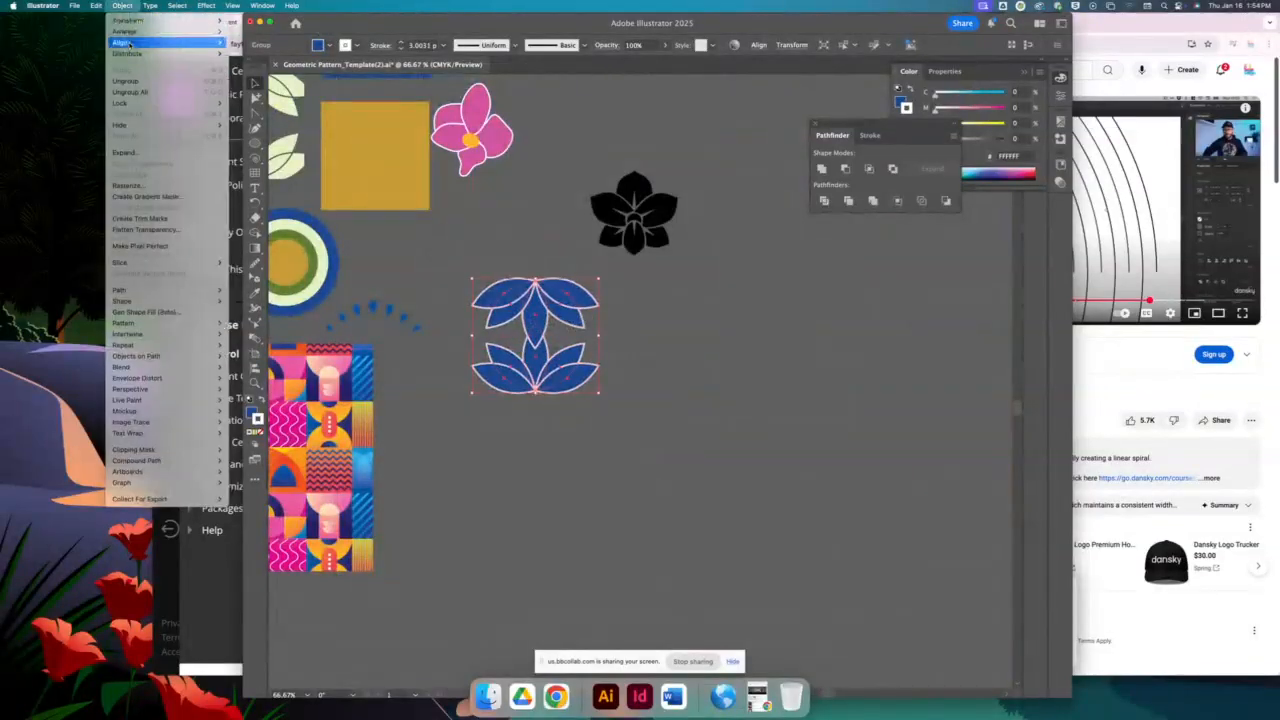
mouse_move(150, 290)
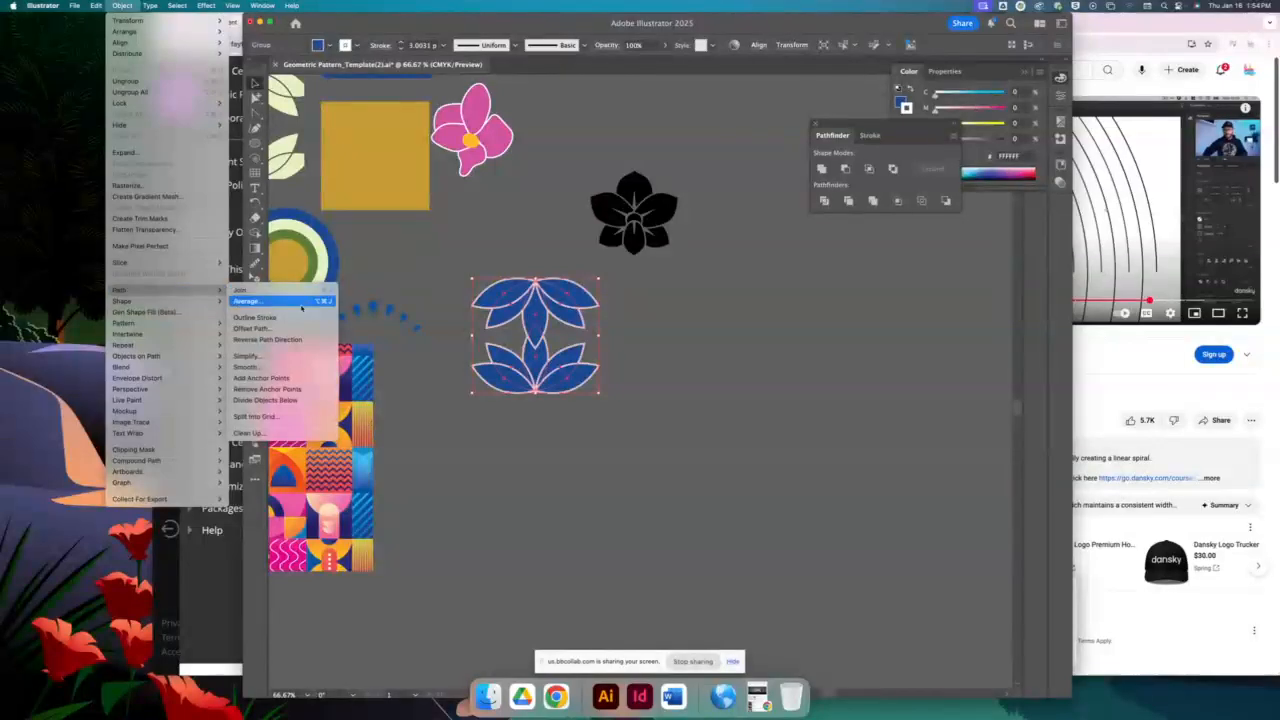
left_click(294, 314)
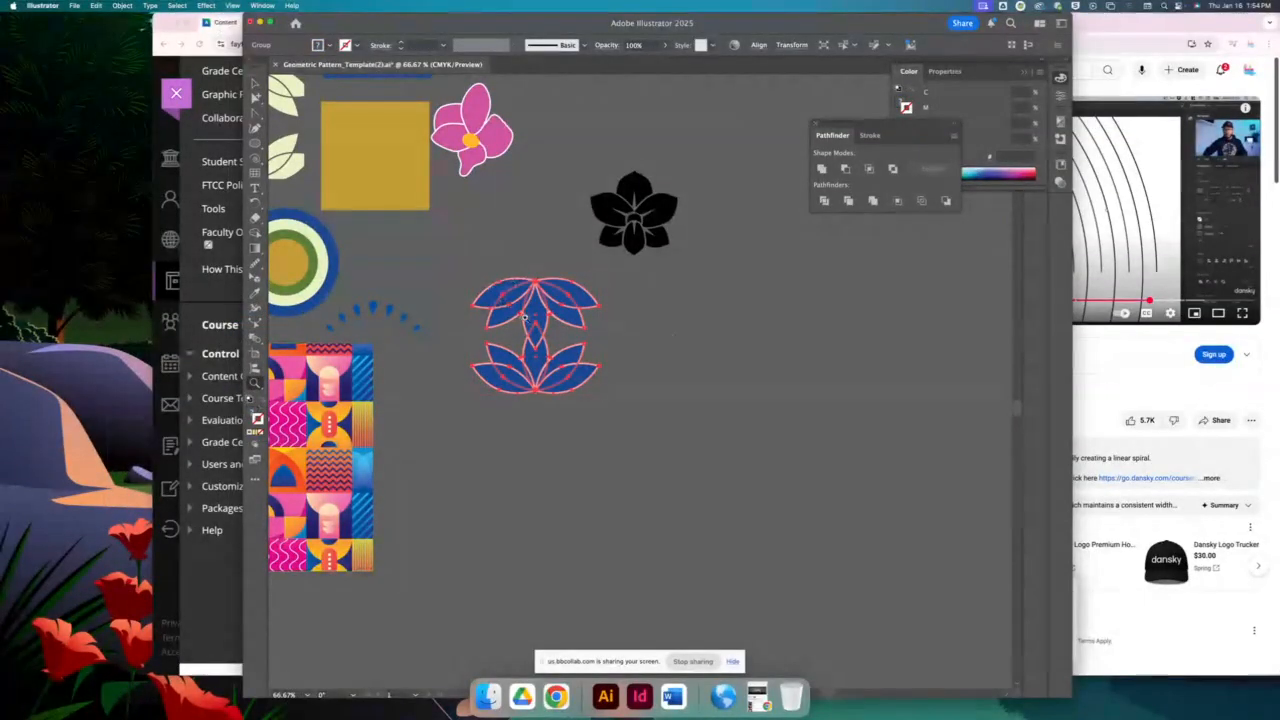
Remove the white outlines around the outer edges of the upper lotus's petals with the Shape Builder tool
left_click_drag(590, 371, 785, 465)
left_click_drag(525, 256, 723, 337)
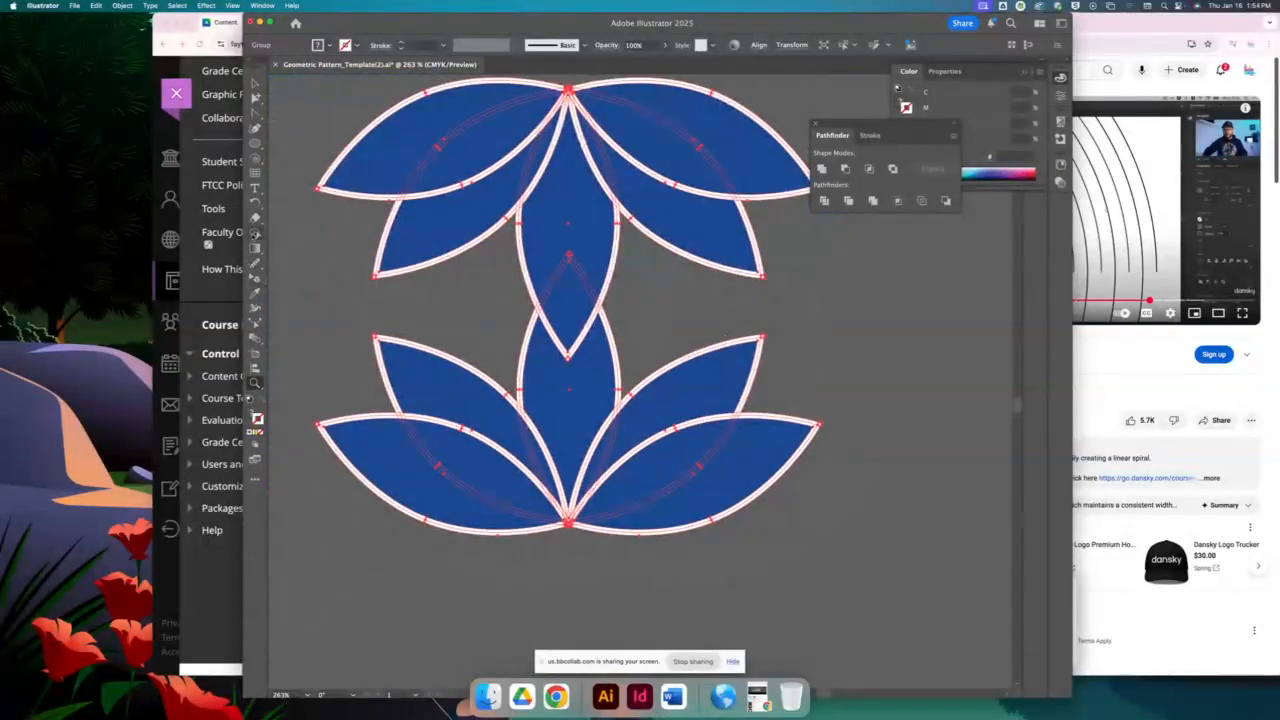
left_click(255, 233)
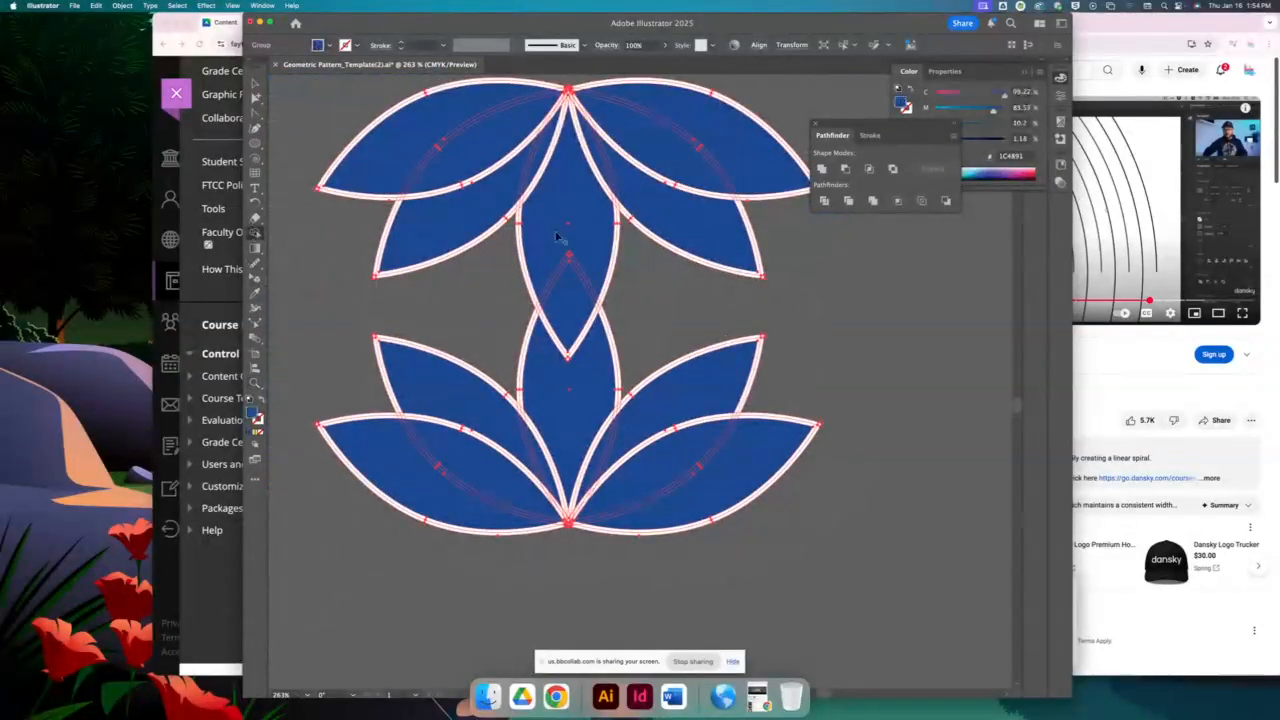
left_click(668, 249, "alt")
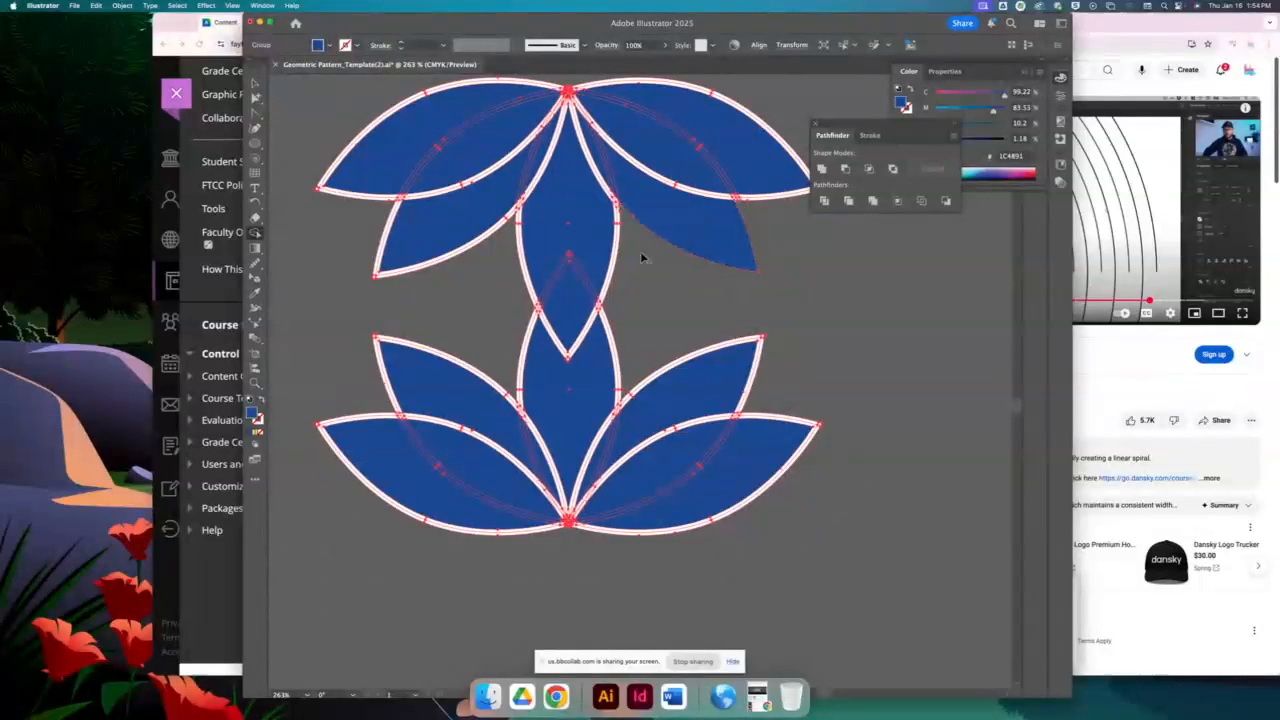
left_click(592, 268, "alt")
left_click(508, 256, "alt")
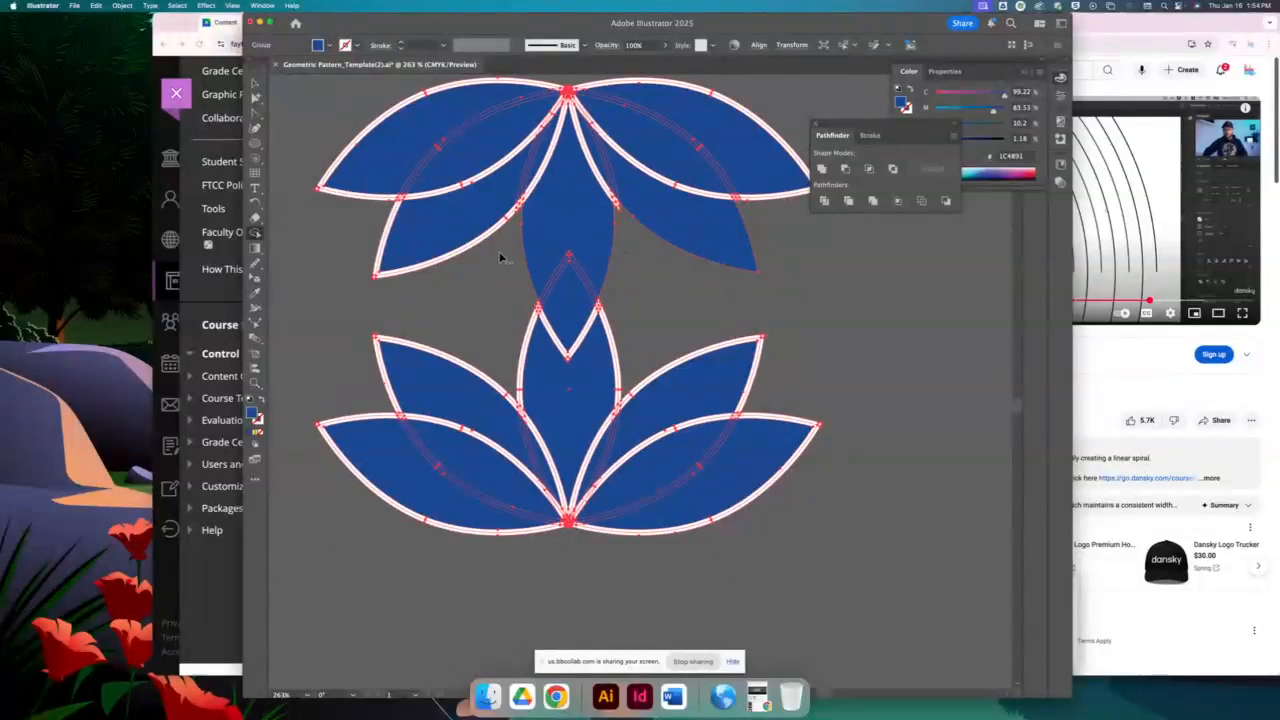
left_click(480, 244, "alt")
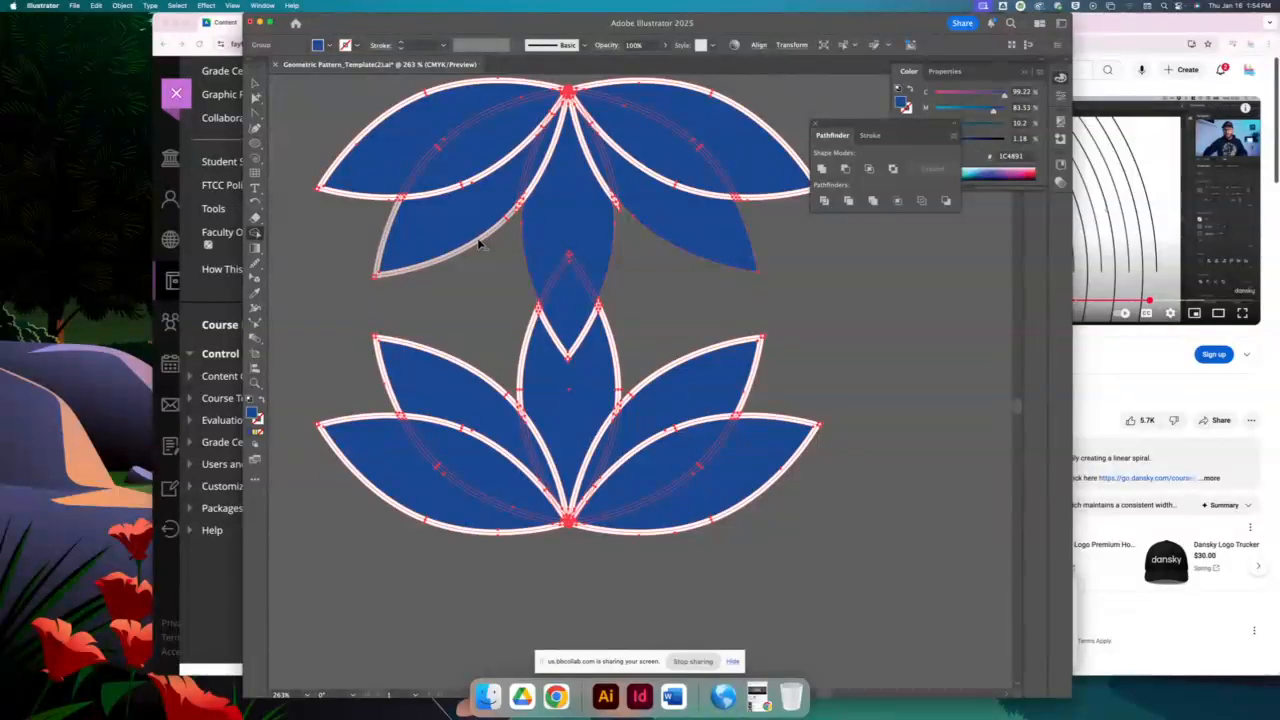
left_click(345, 203, "alt")
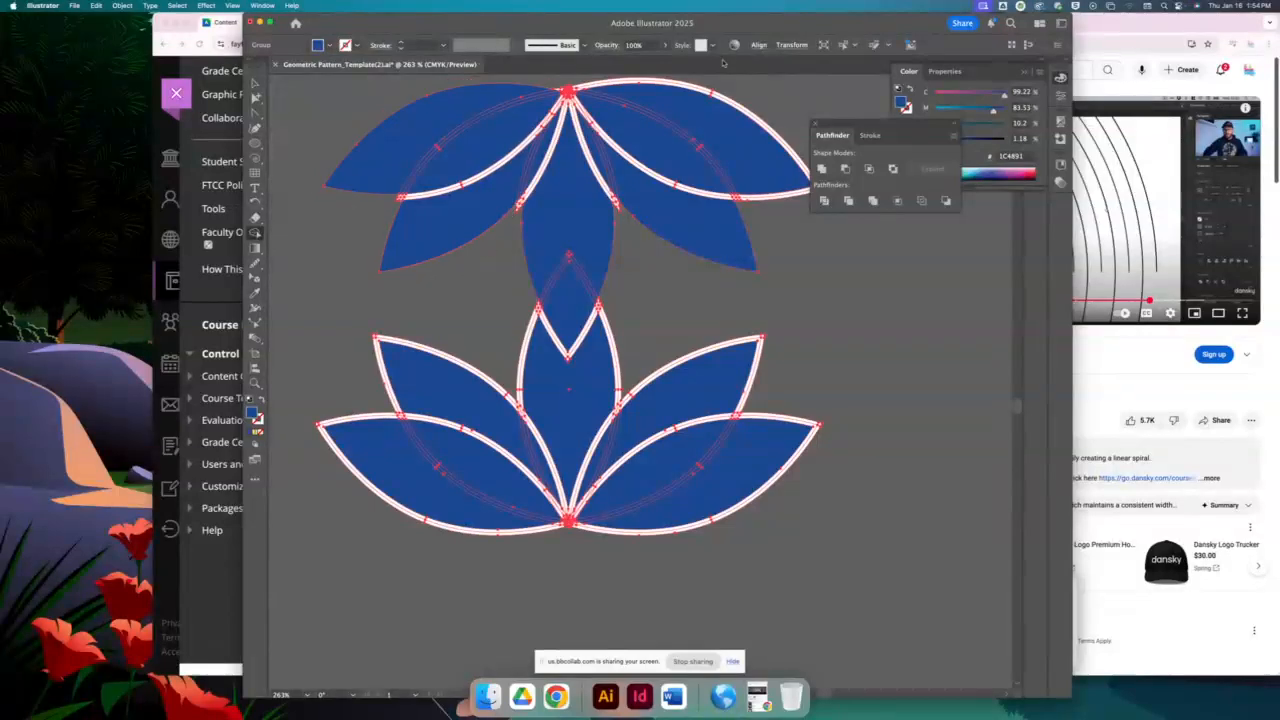
left_click(756, 118, "alt")
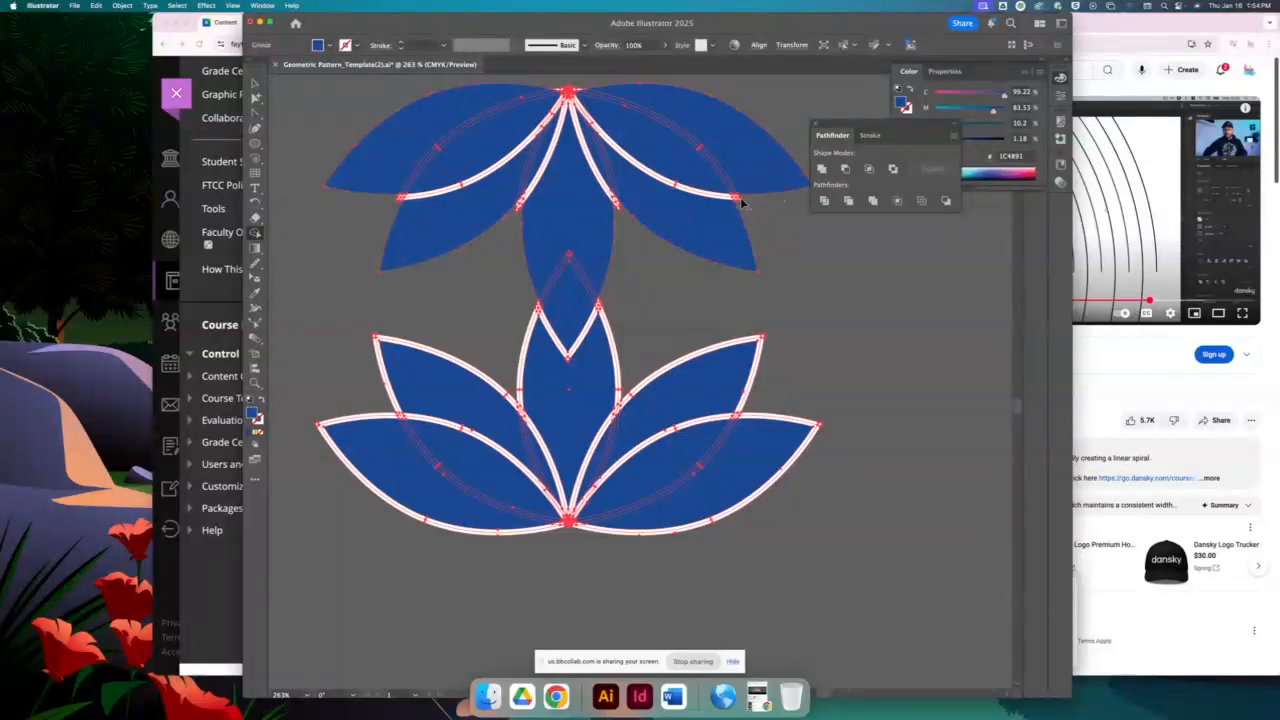
Cut away the white bands between the upper lotus's petals up to the point where they meet, using Shape Builder
key("z")
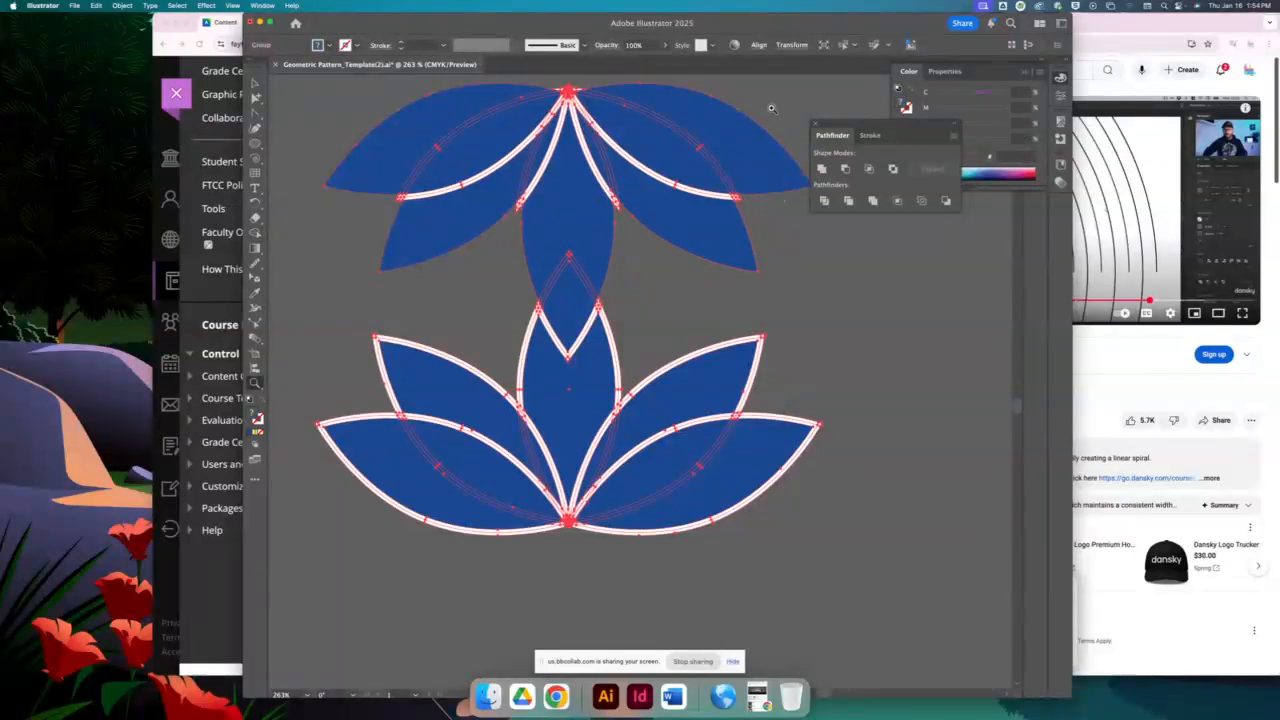
left_click(686, 149)
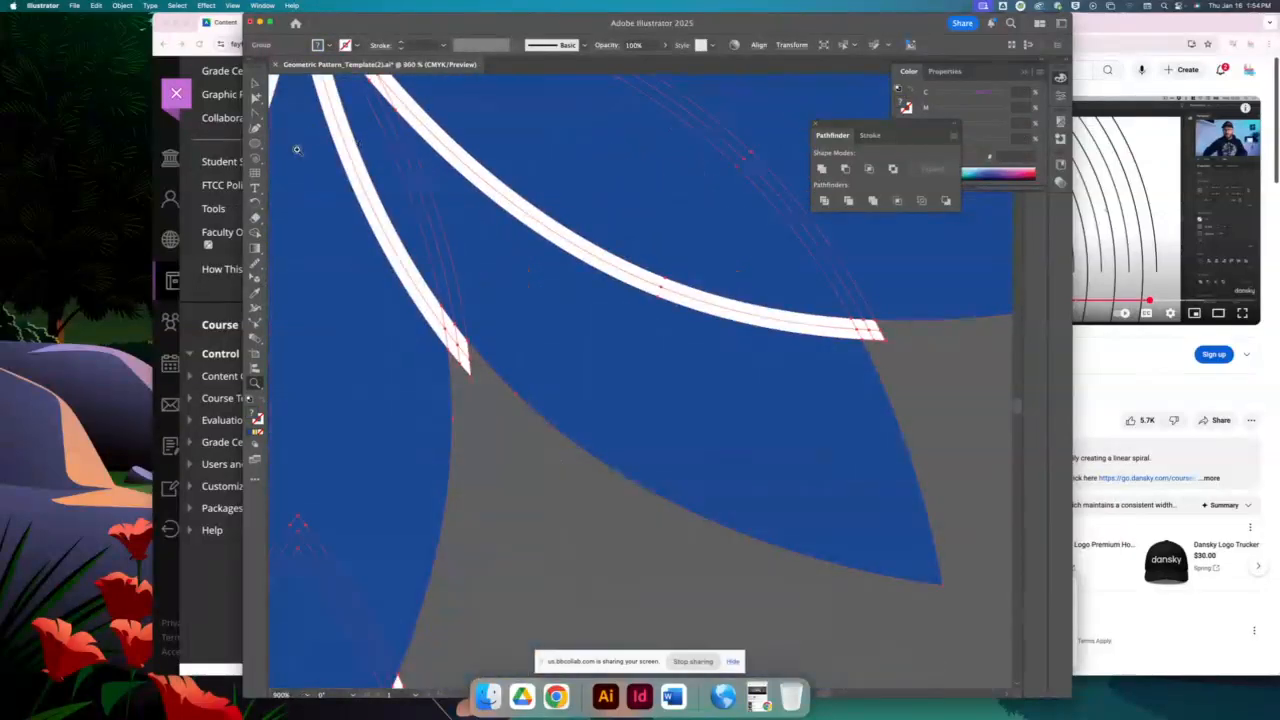
key("shift+m")
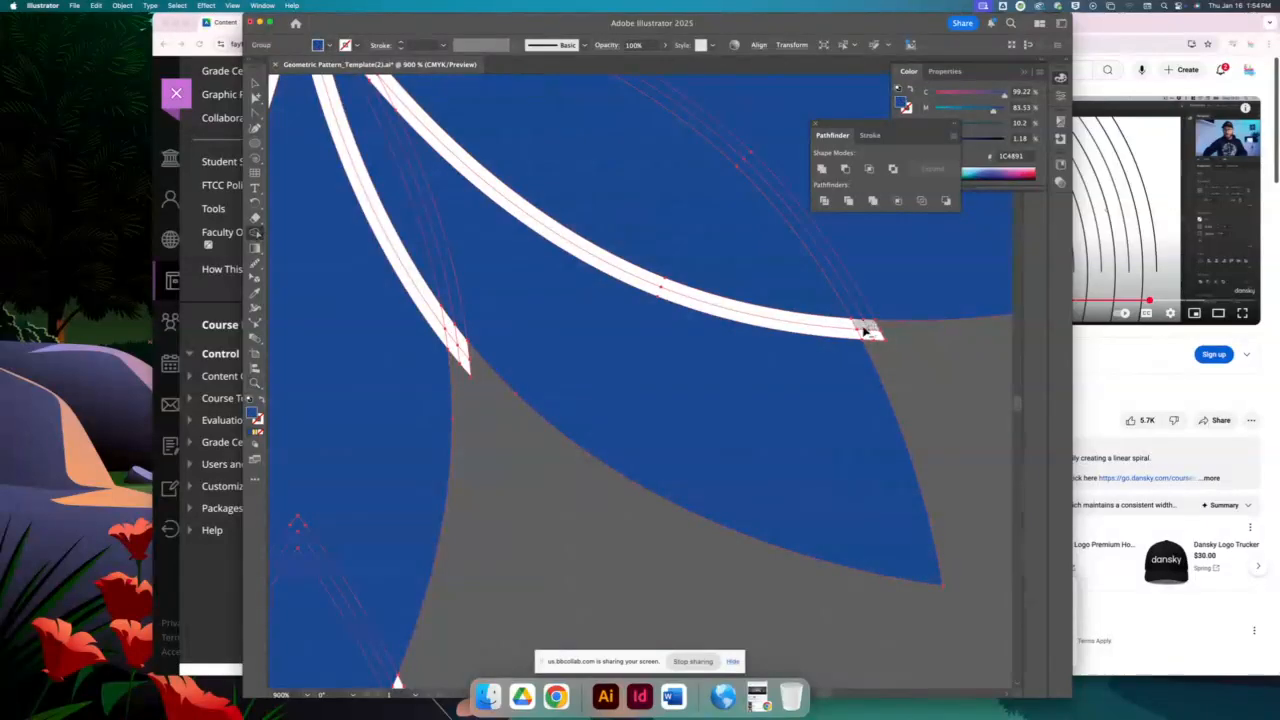
left_click_drag(857, 334, 899, 340)
left_click_drag(403, 256, 789, 490)
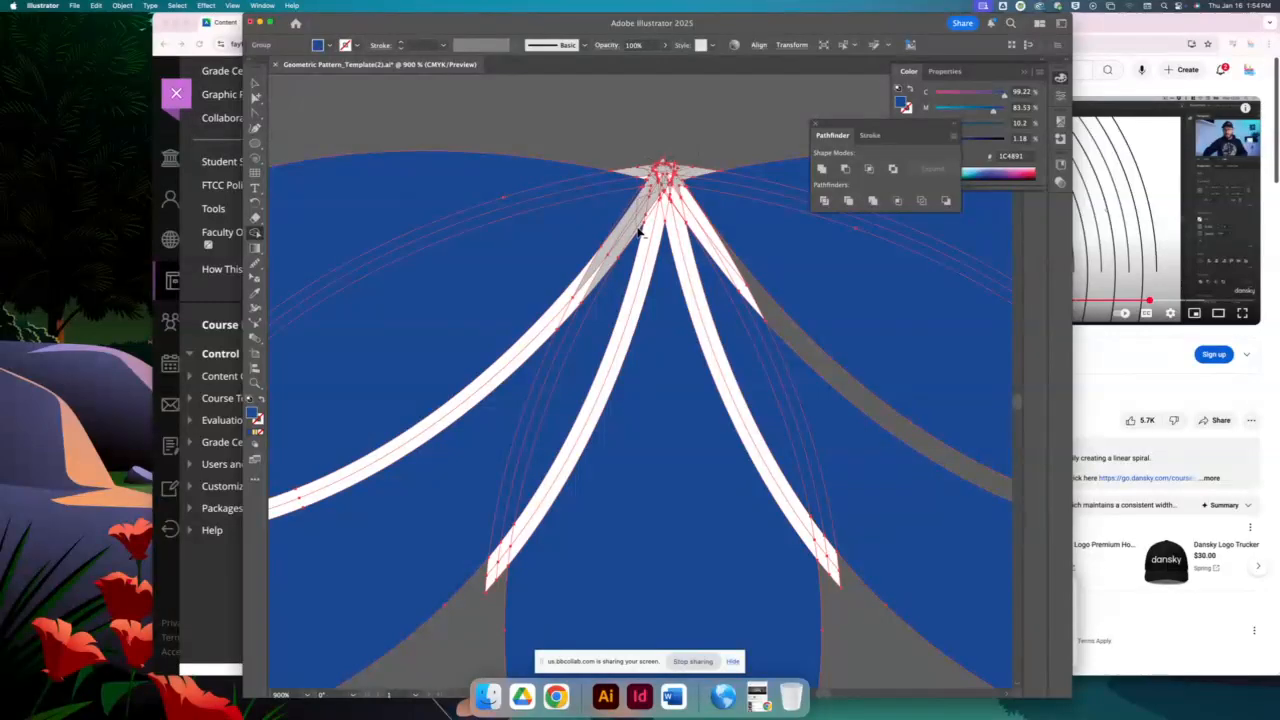
left_click_drag(638, 229, 696, 209)
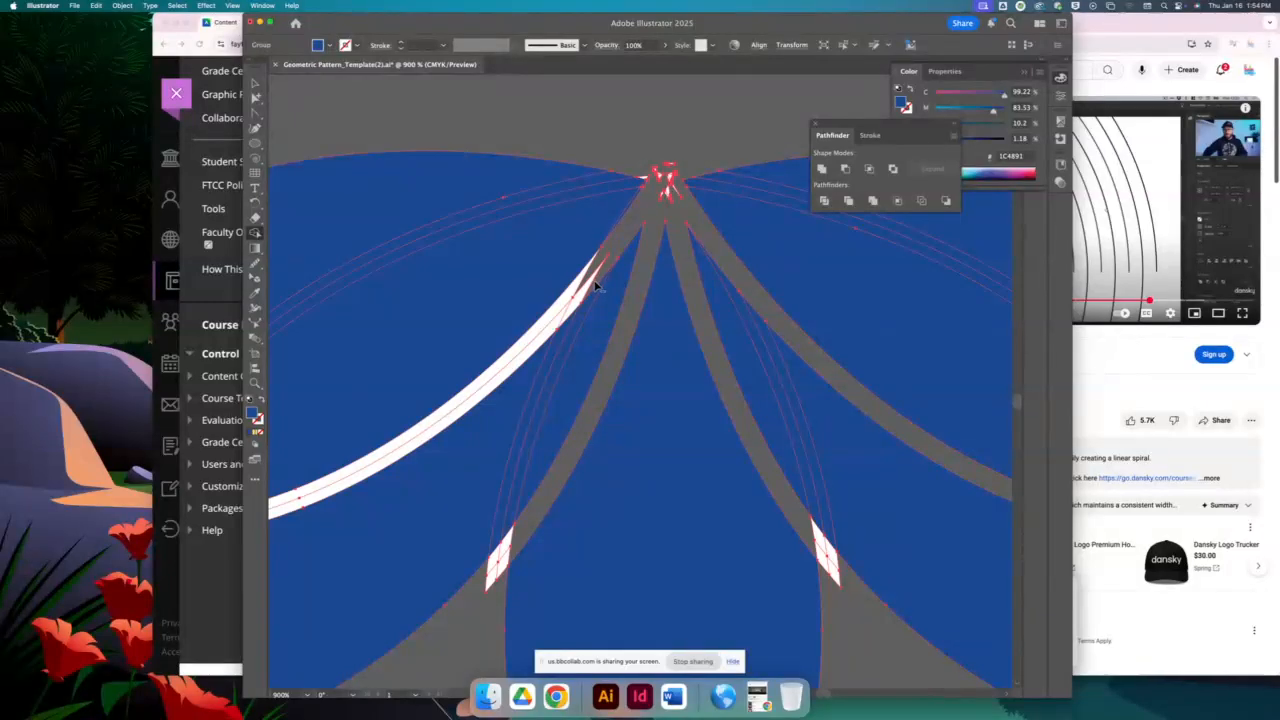
left_click_drag(586, 287, 560, 322)
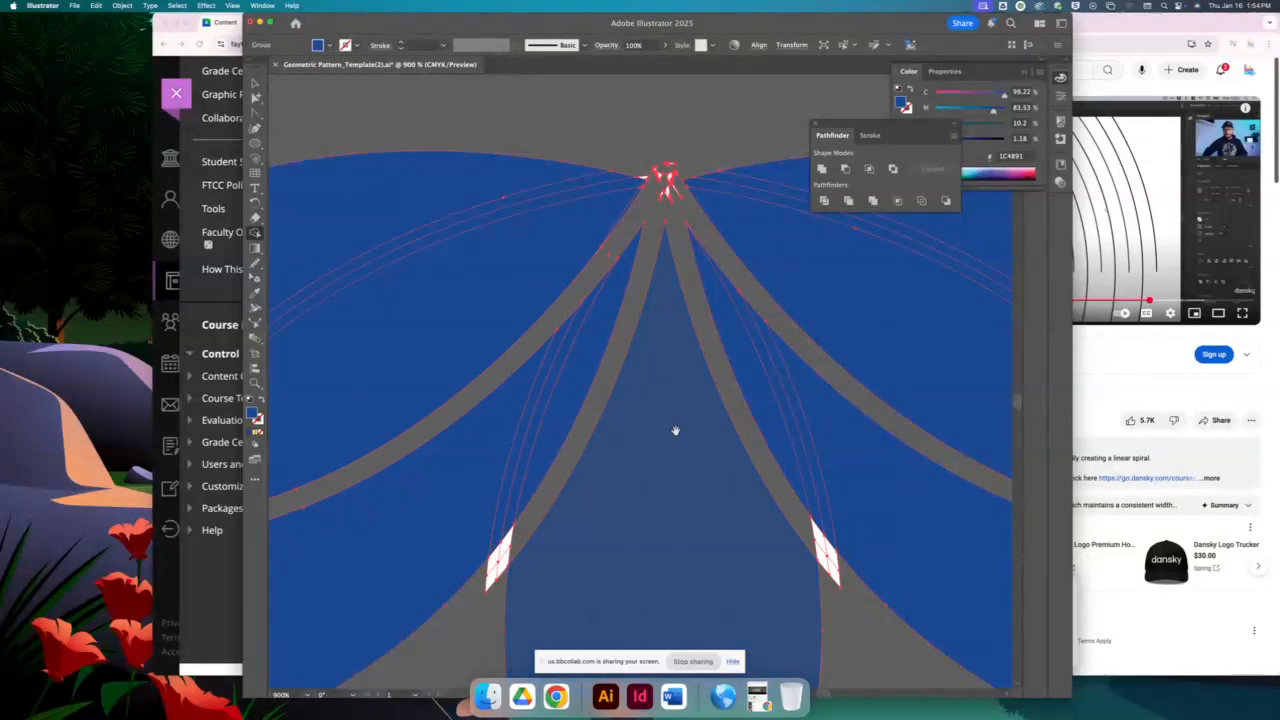
Remove the leftover white slivers on both sides of the upper lotus's central petal
left_click_drag(675, 430, 710, 78)
left_click_drag(545, 185, 532, 214)
left_click_drag(801, 284, 524, 339)
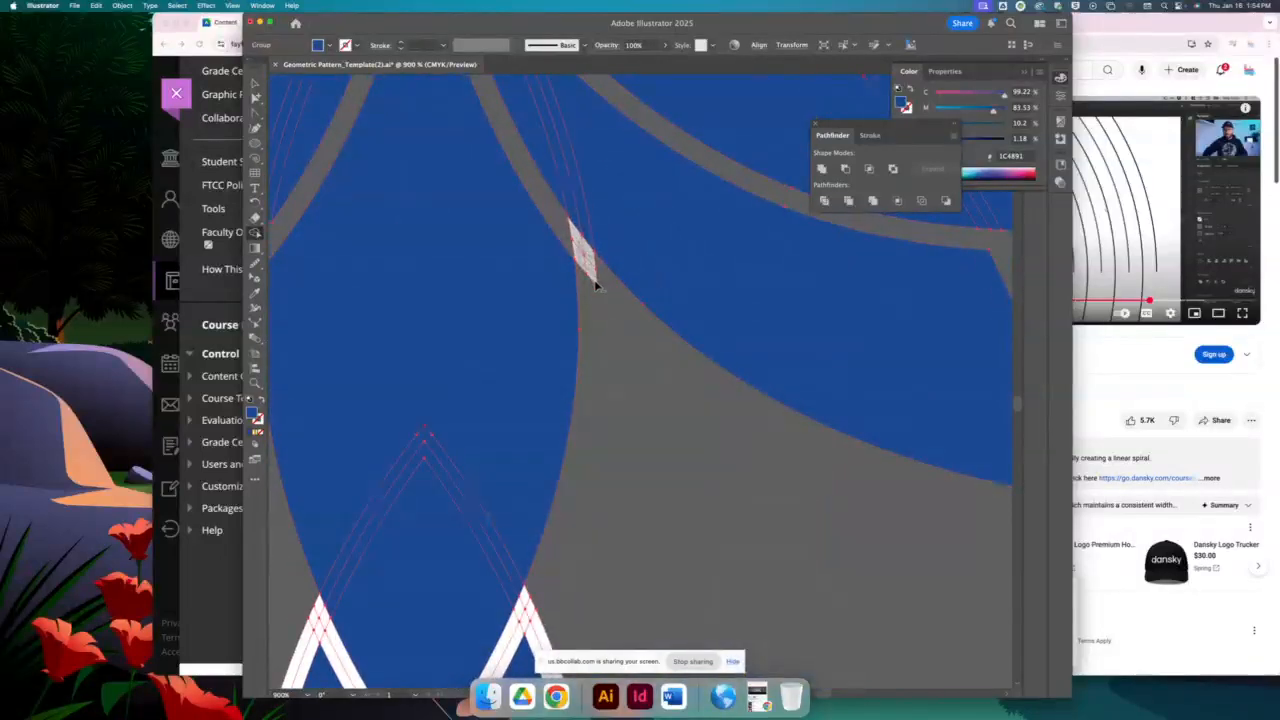
Delete the lower, upright lotus that still has white outlines, keeping only the cleaned upper one
key("super+minus")
key("super+minus")
key("super+minus")
key("super+minus")
key("super+minus")
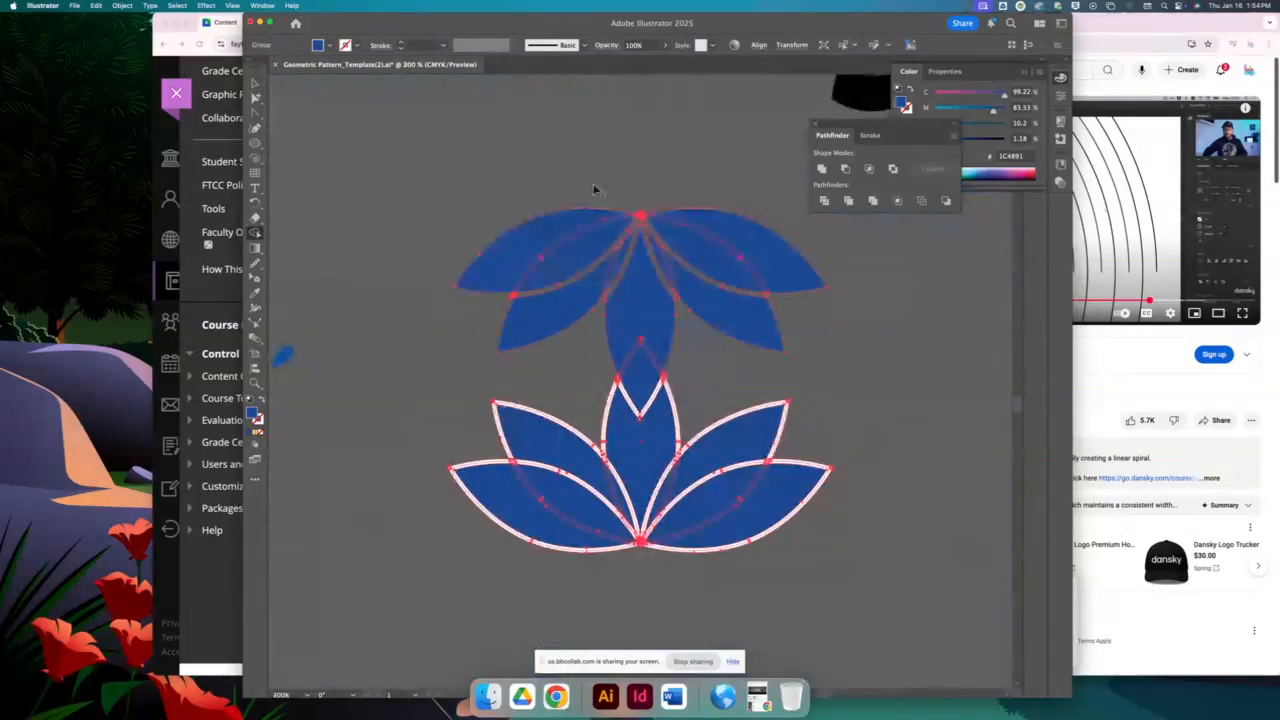
left_click(255, 84)
left_click(654, 268)
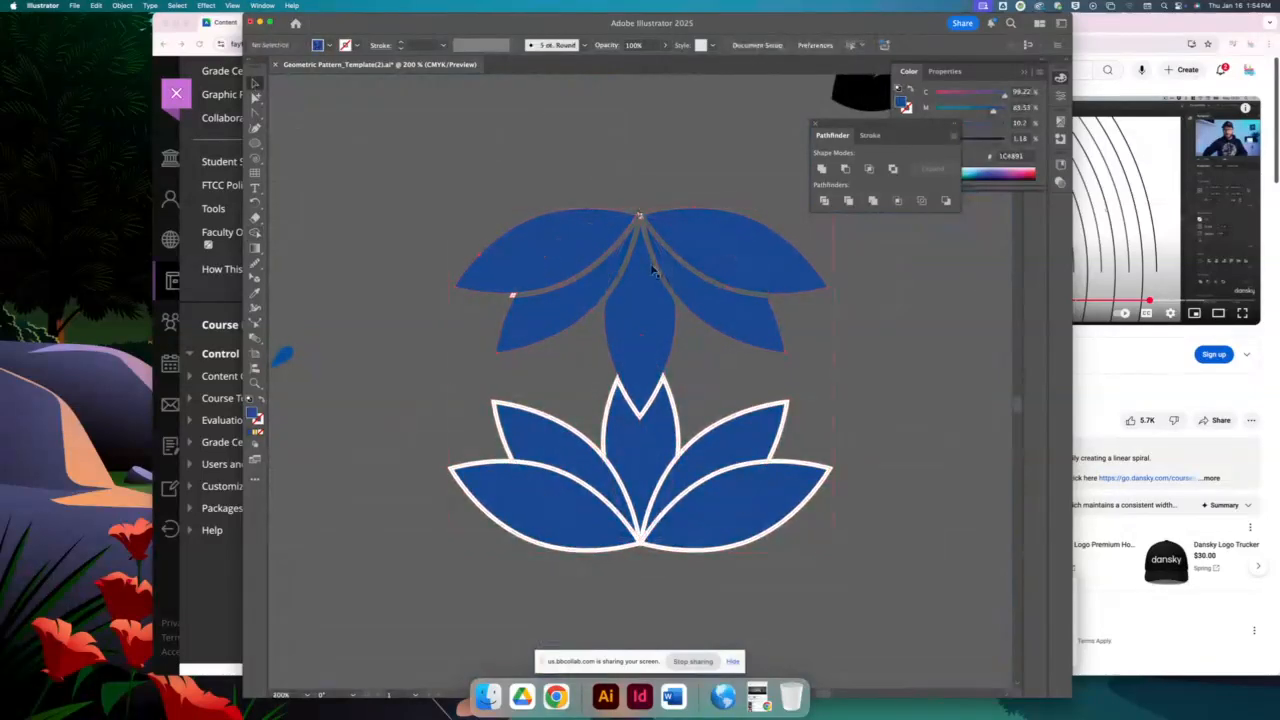
key("super+a")
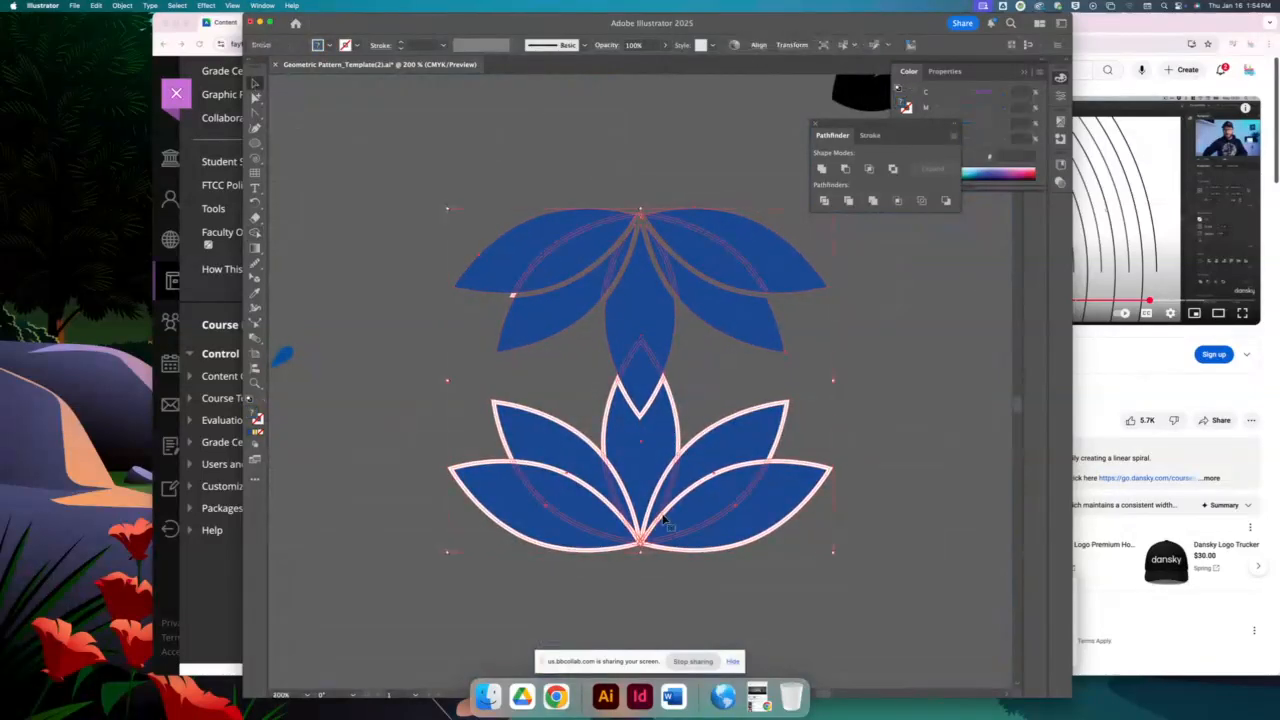
left_click(404, 471)
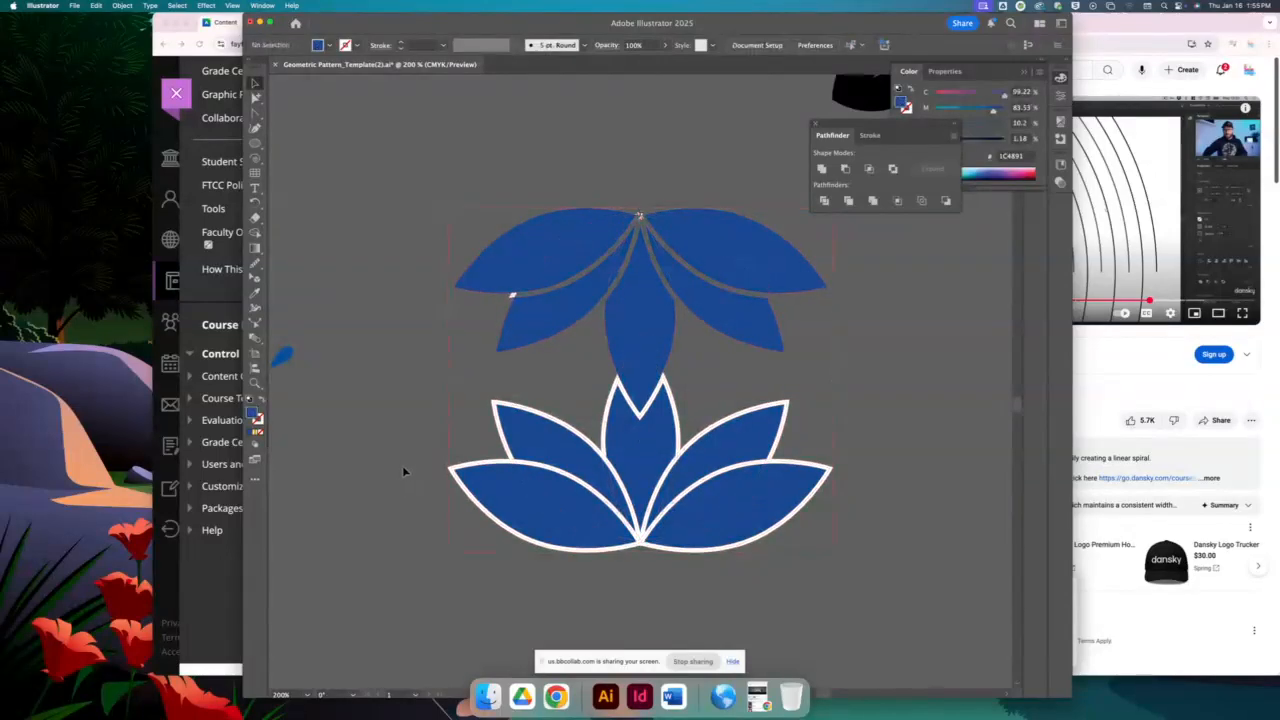
left_click(758, 563)
key("Delete")
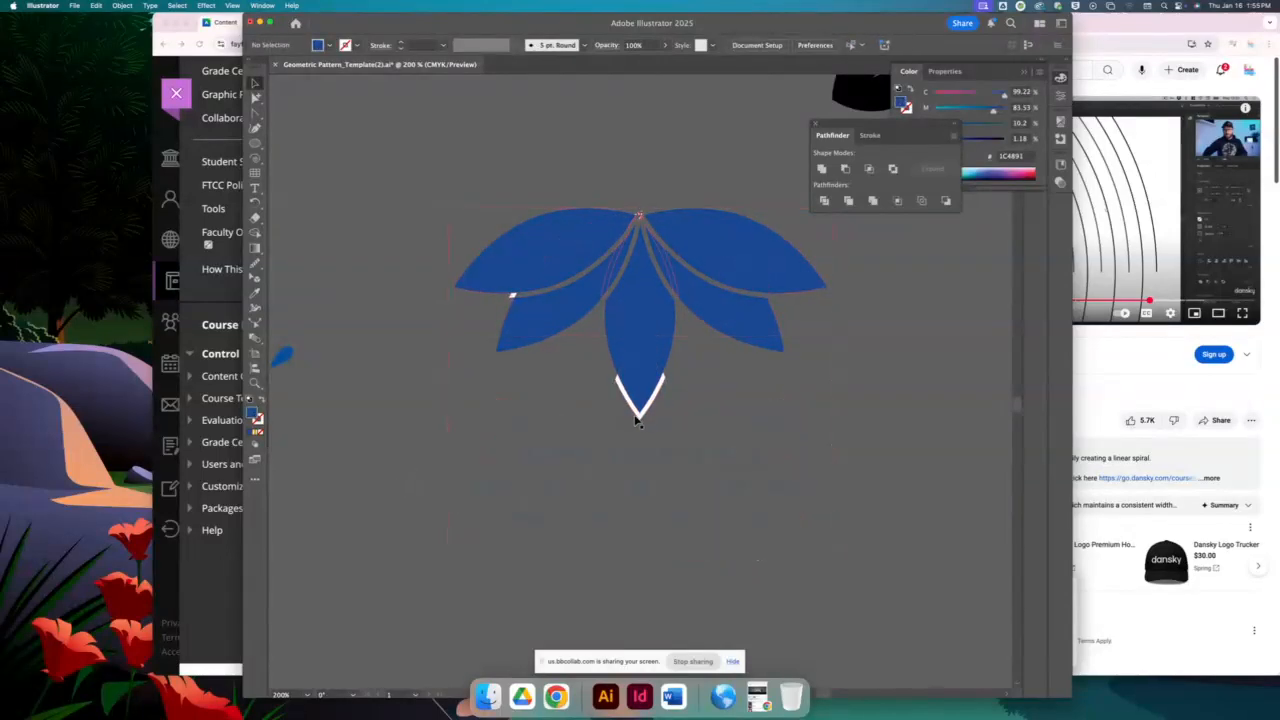
Try to delete the white outline at the tip of the central petal
left_click(638, 420)
key("super+z")
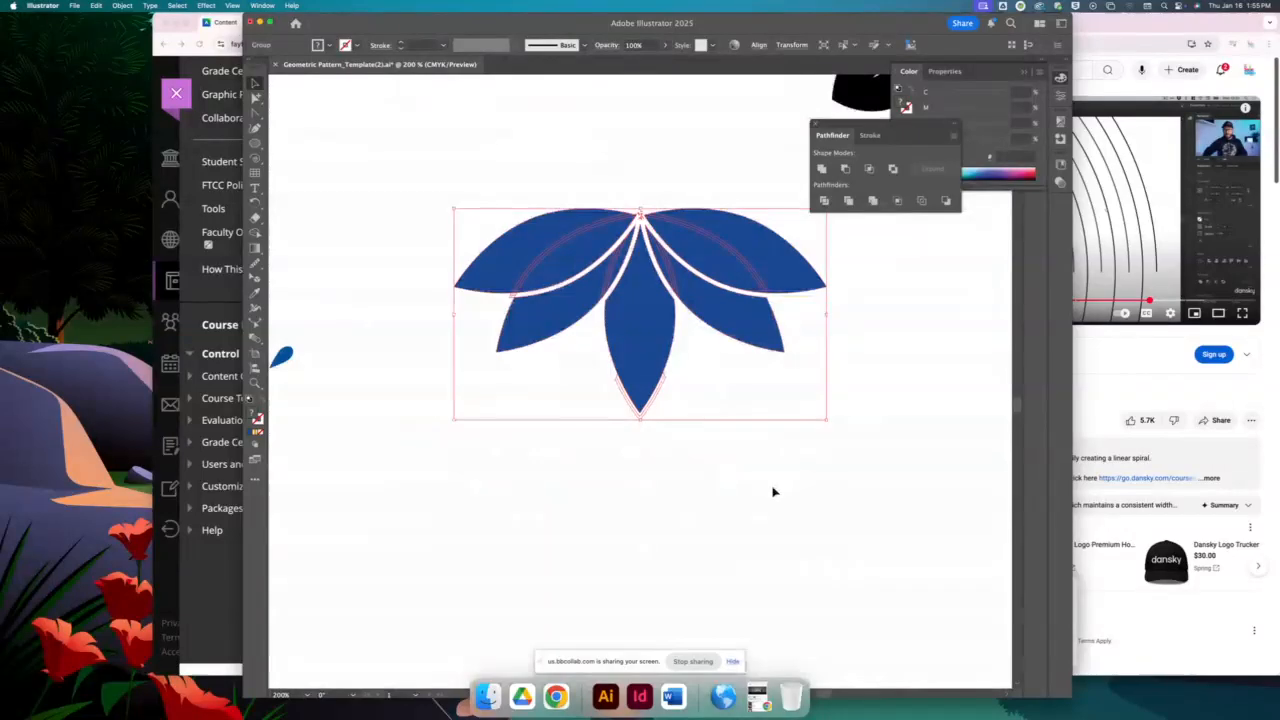
key("super+shift+z")
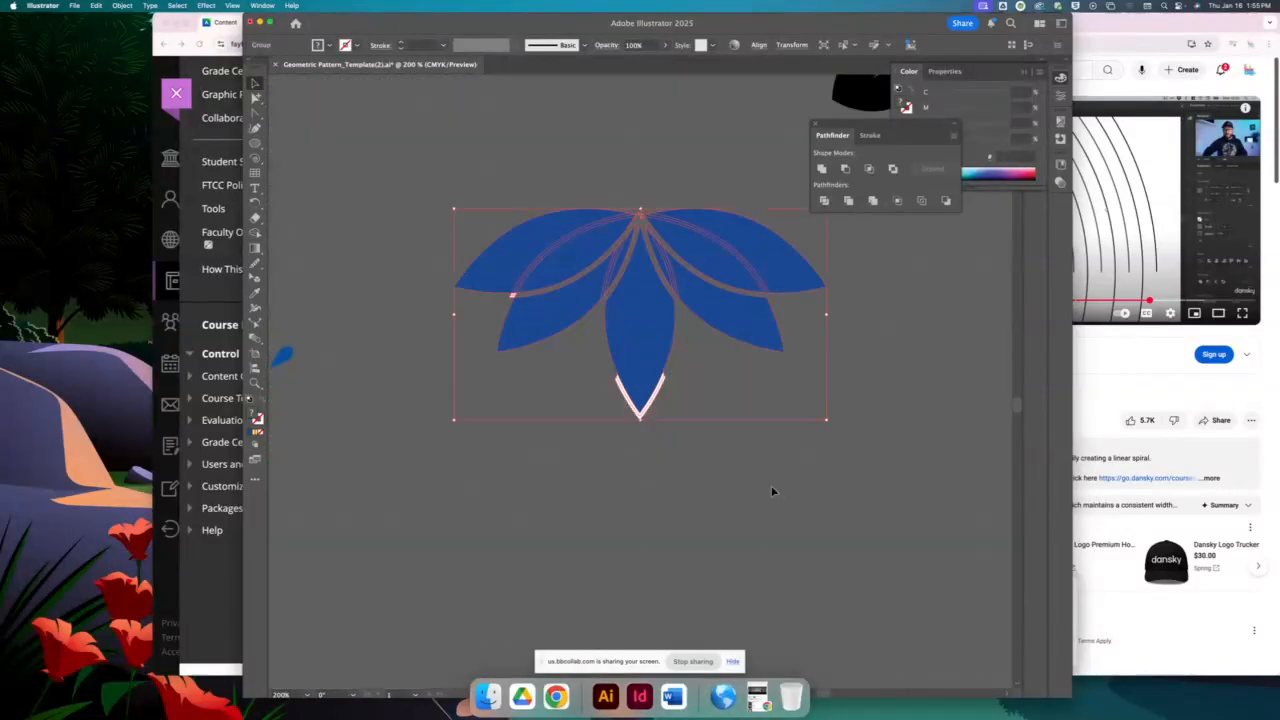
left_click(772, 491)
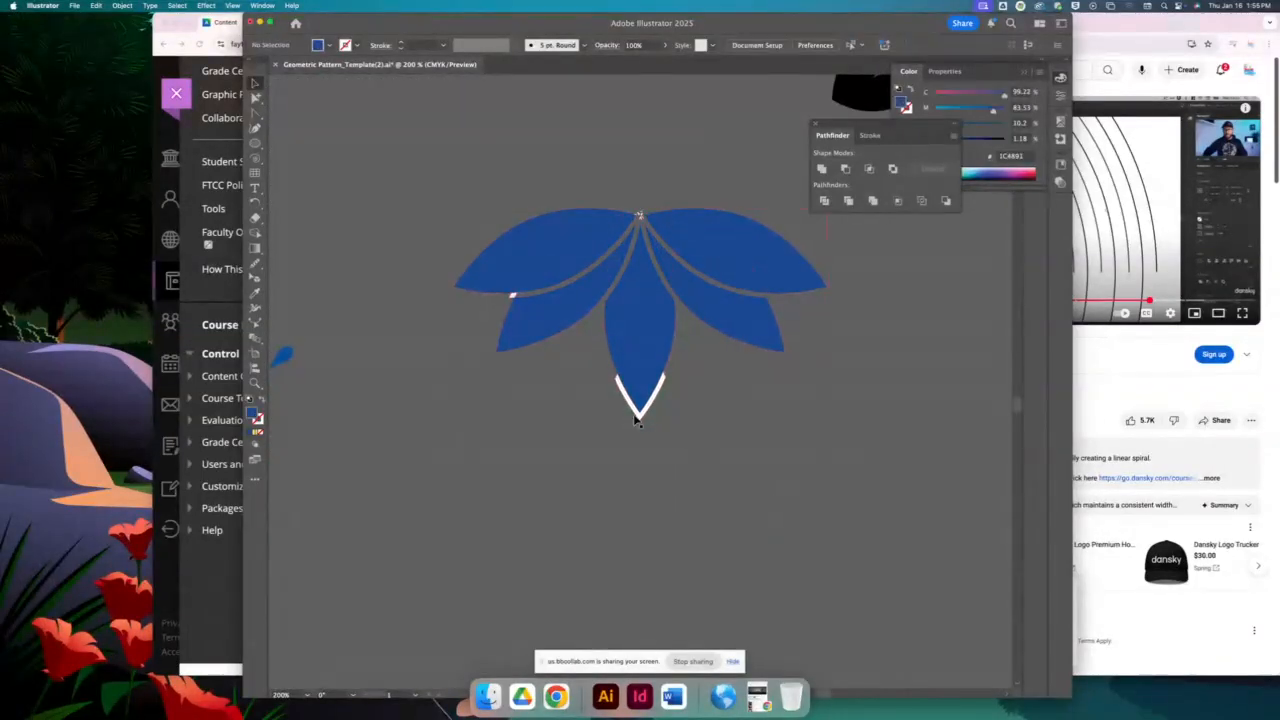
left_click(636, 421)
left_click(256, 97)
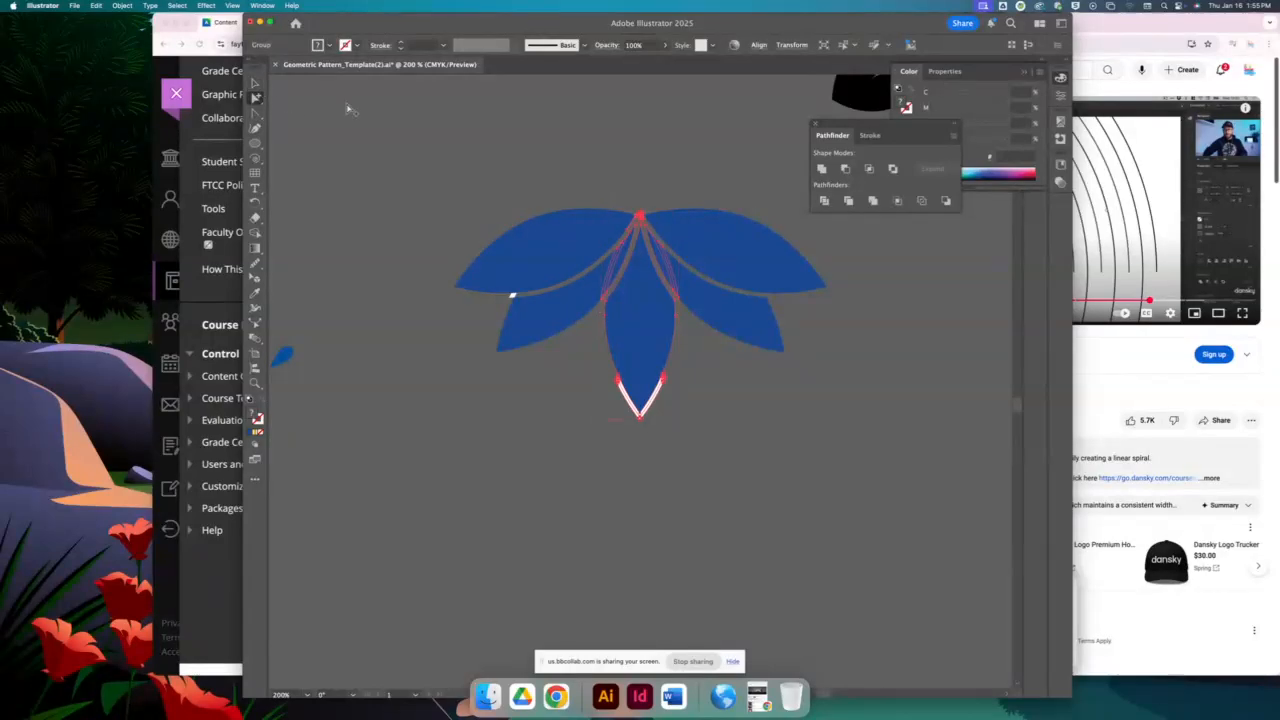
left_click(657, 434)
left_click_drag(627, 422, 660, 443)
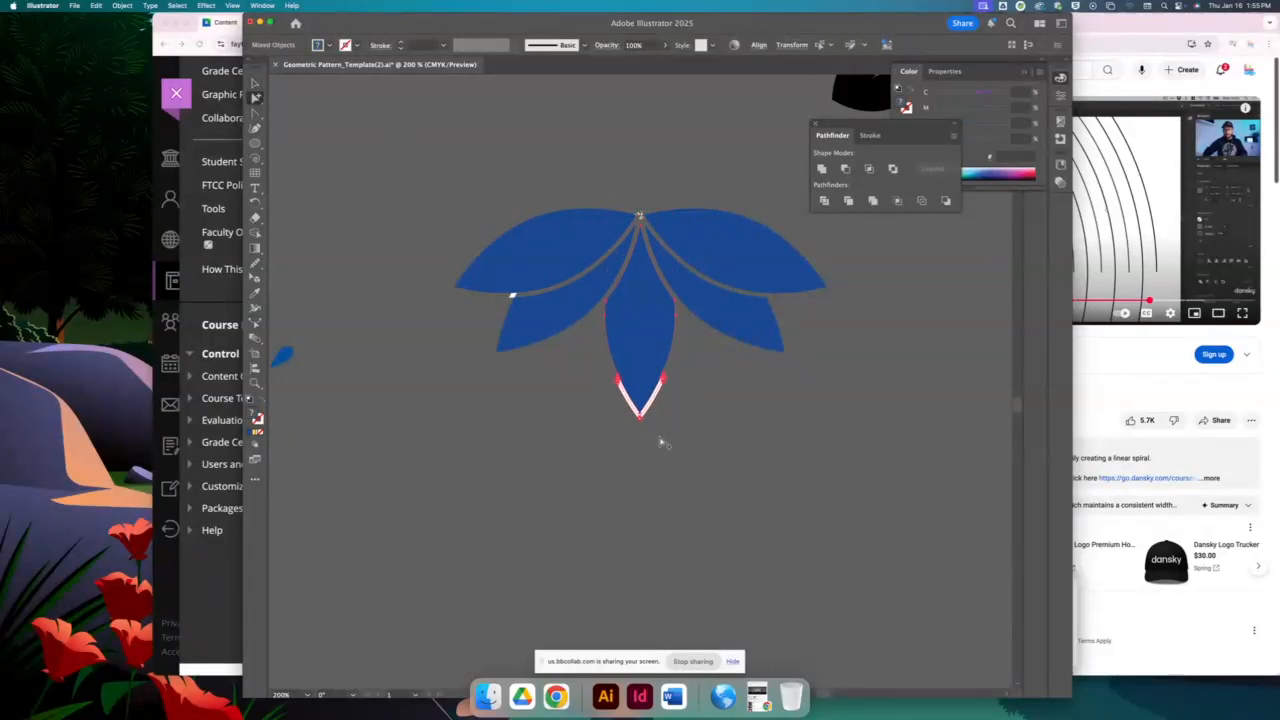
key("Delete")
key("super+z")
Select only the white V-shaped outline at the central petal's tip and delete it
left_click_drag(564, 260, 766, 450)
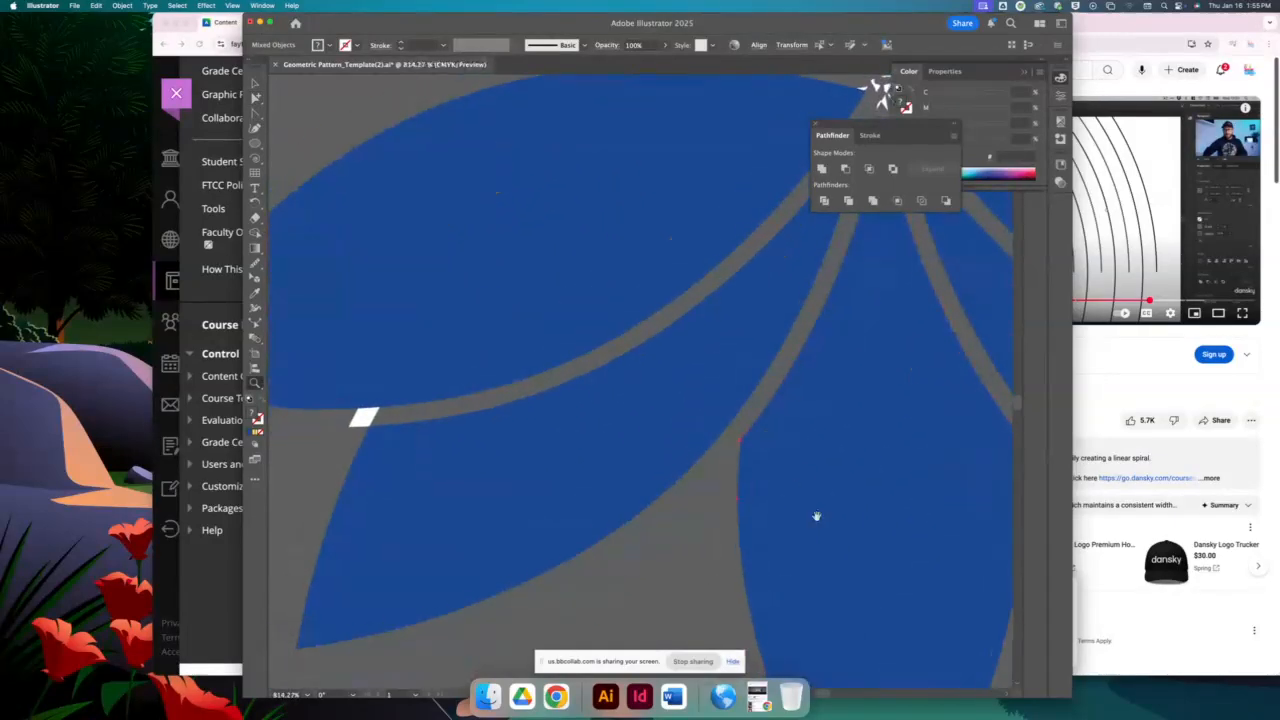
left_click_drag(817, 517, 492, 184)
left_click(256, 98)
left_click(476, 560)
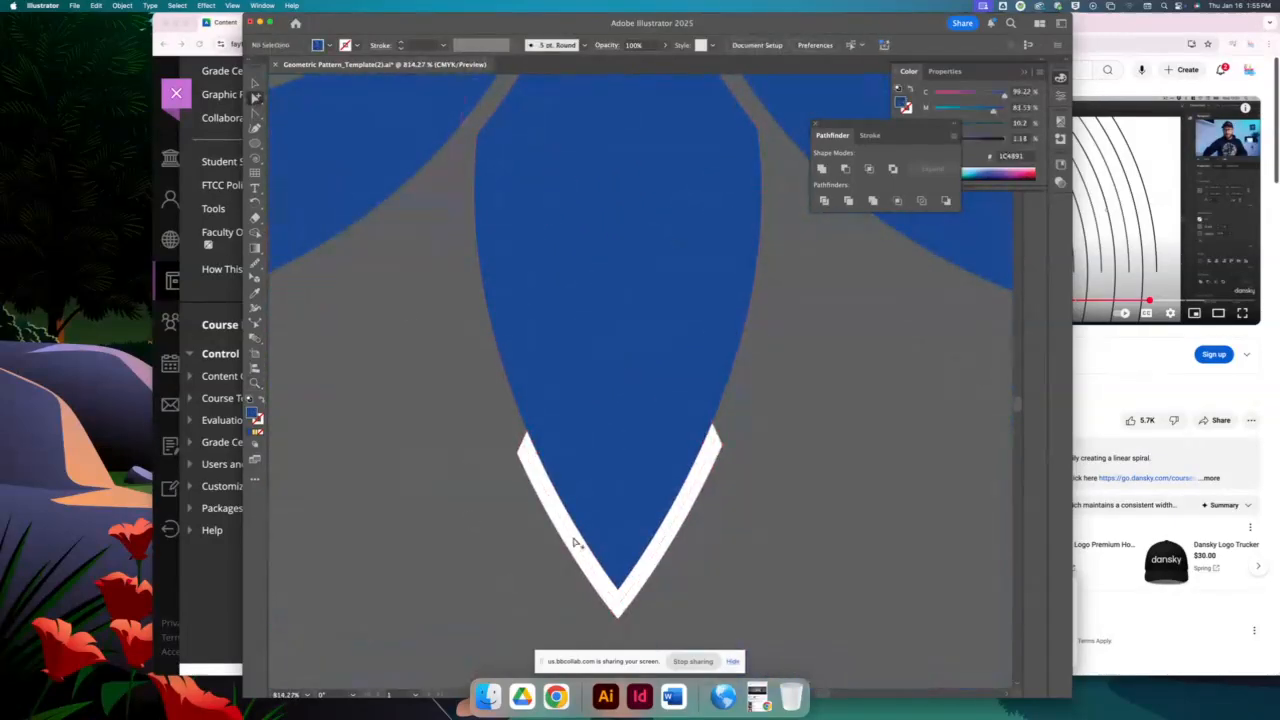
left_click(578, 556)
key("Delete")
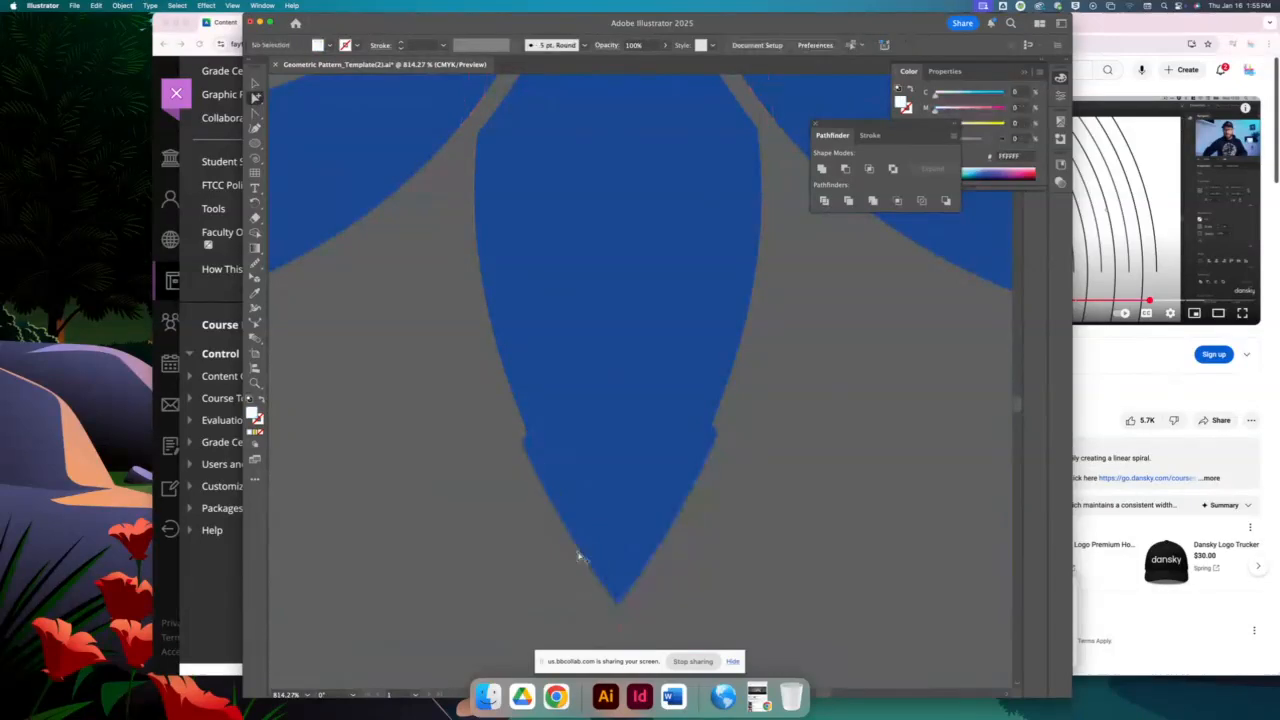
Undo the last deletion and remove the white V-shaped outline at the central petal's tip with the Shape Builder
key("super+z")
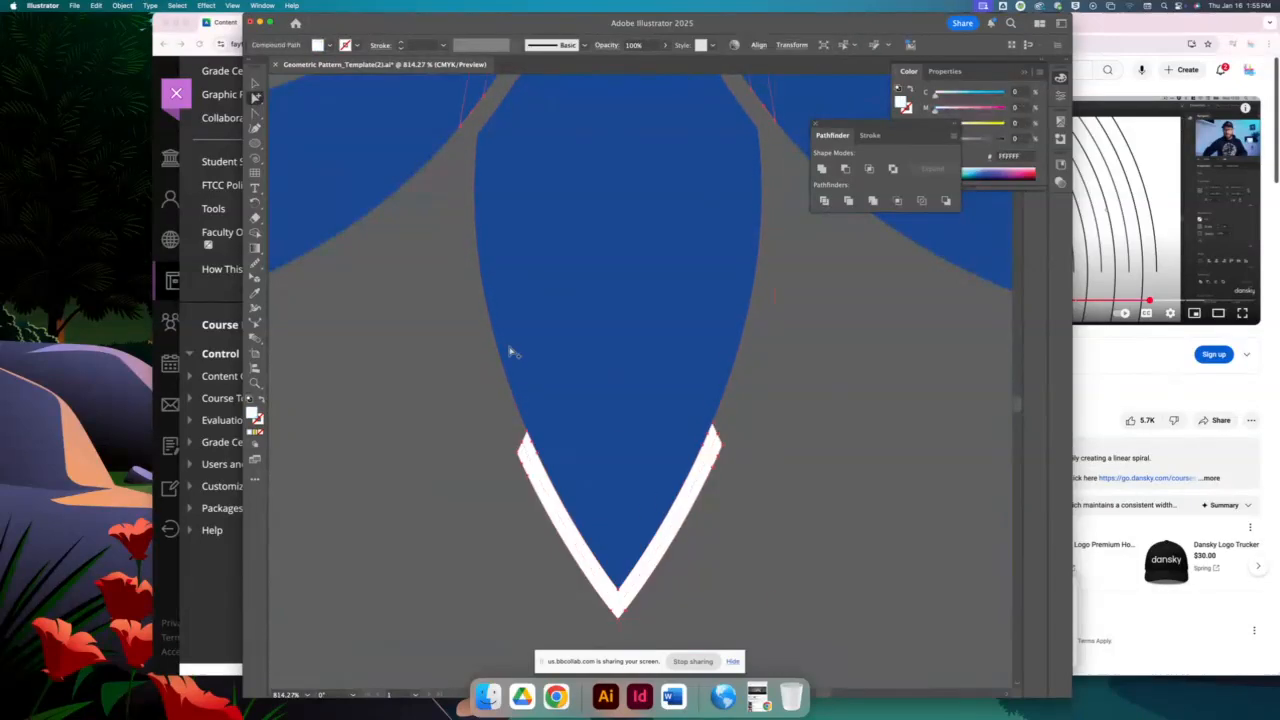
left_click(410, 330)
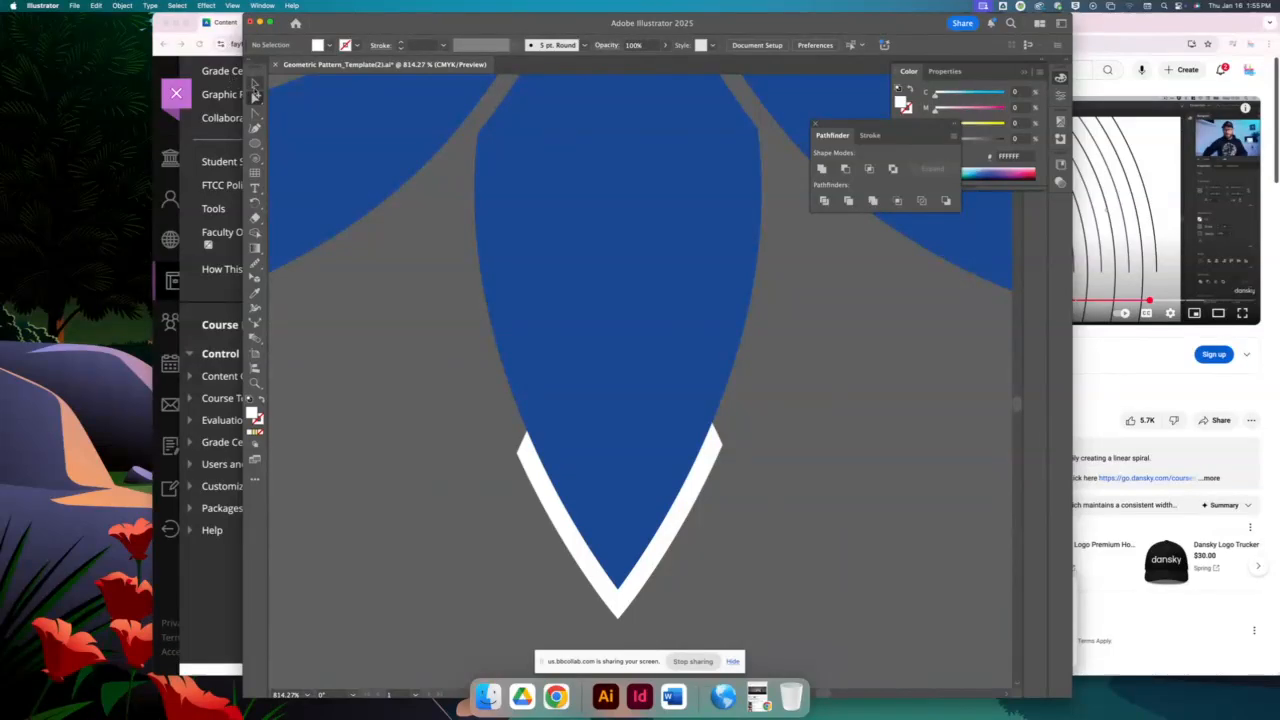
key("super+minus")
key("super+minus")
key("super+minus")
key("super+minus")
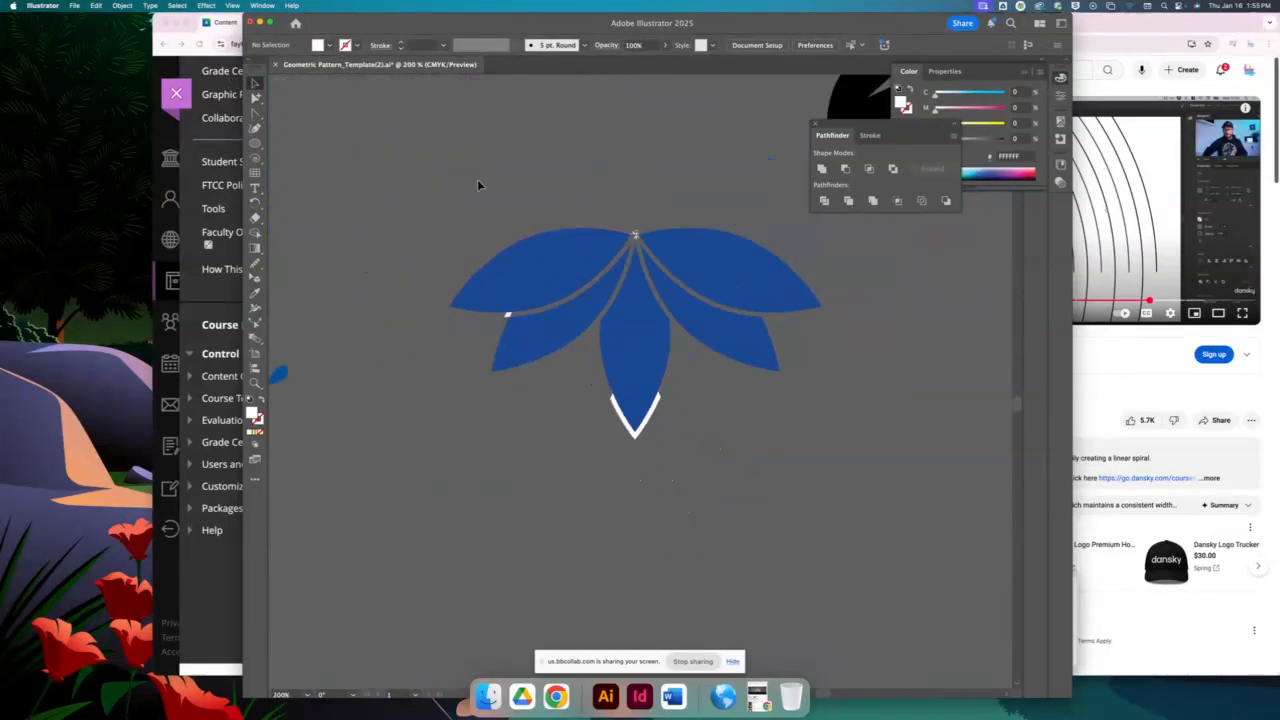
left_click_drag(790, 393, 607, 486)
key("super+plus")
key("super+plus")
key("super+plus")
key("super+plus")
key("super+plus")
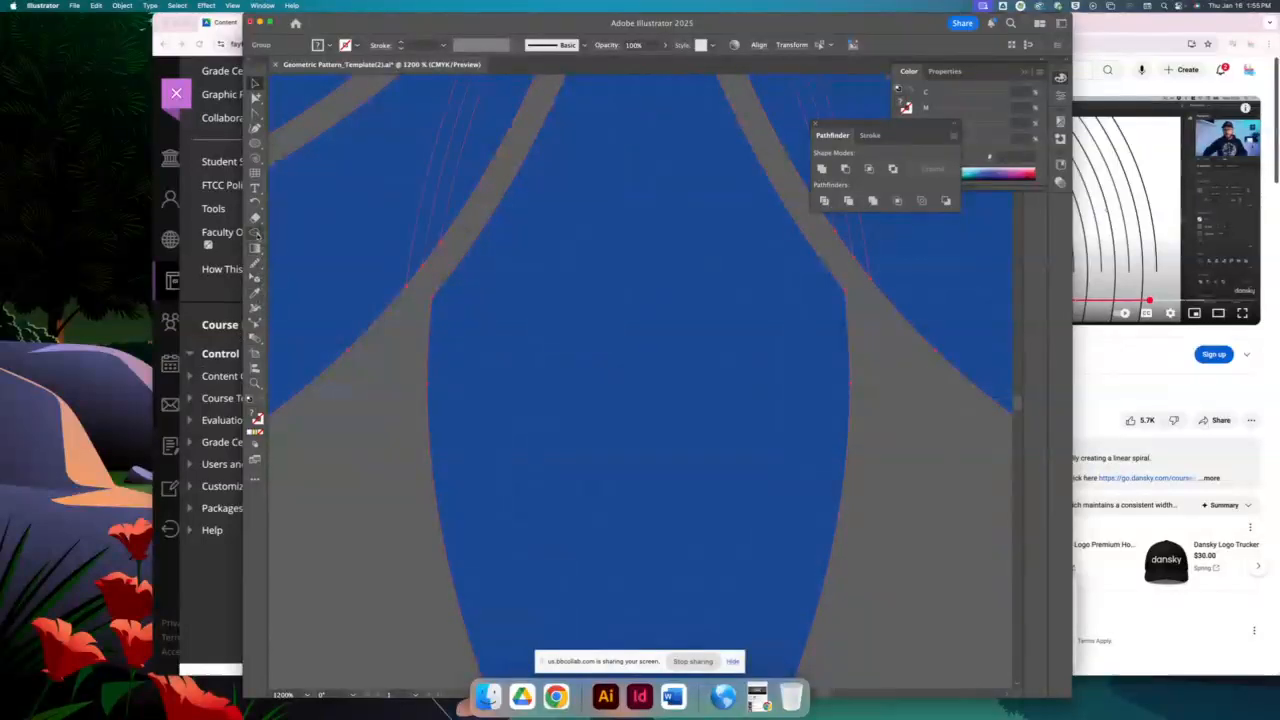
left_click(256, 233)
left_click_drag(666, 589, 658, 485)
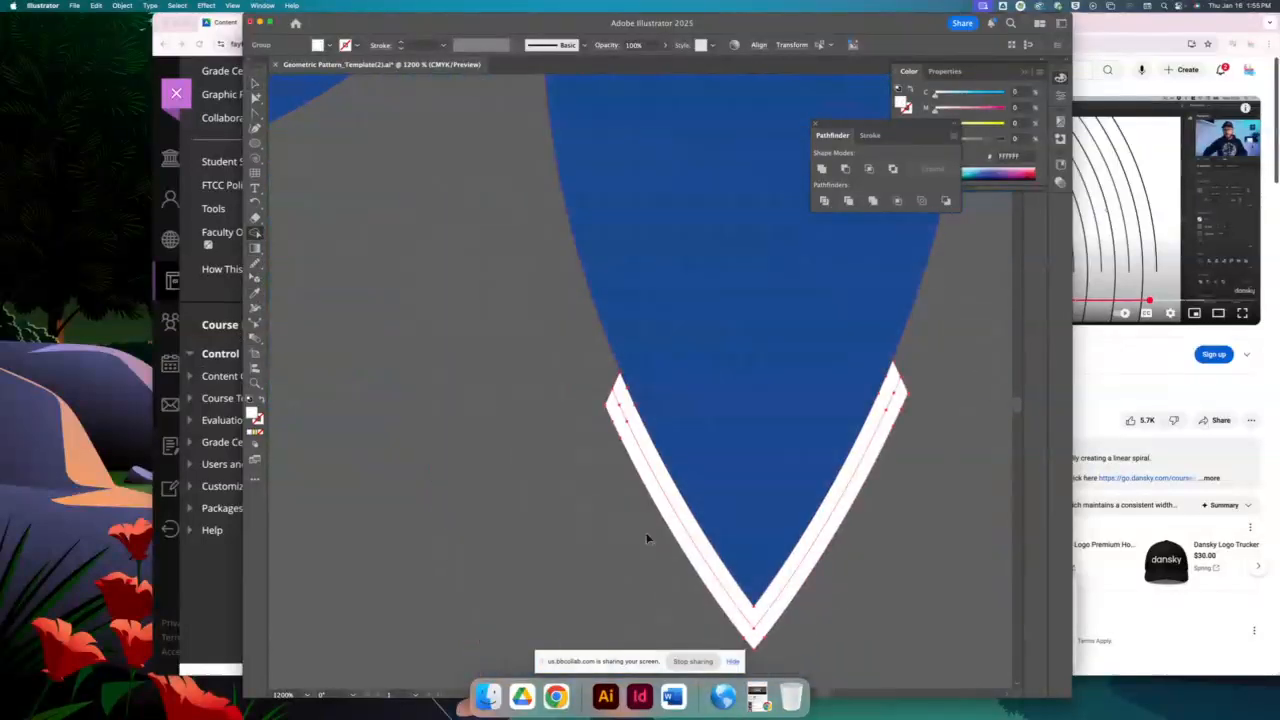
left_click(681, 523, "alt")
Remove the white sliver beside the lower-left petal and the small white scraps where all the petals meet
mouse_move(482, 278)
left_mouse_down()
mouse_move(871, 684)
mouse_move(906, 698)
left_mouse_up()
mouse_move(441, 317)
left_mouse_down()
mouse_move(422, 332)
mouse_move(451, 327)
left_mouse_up()
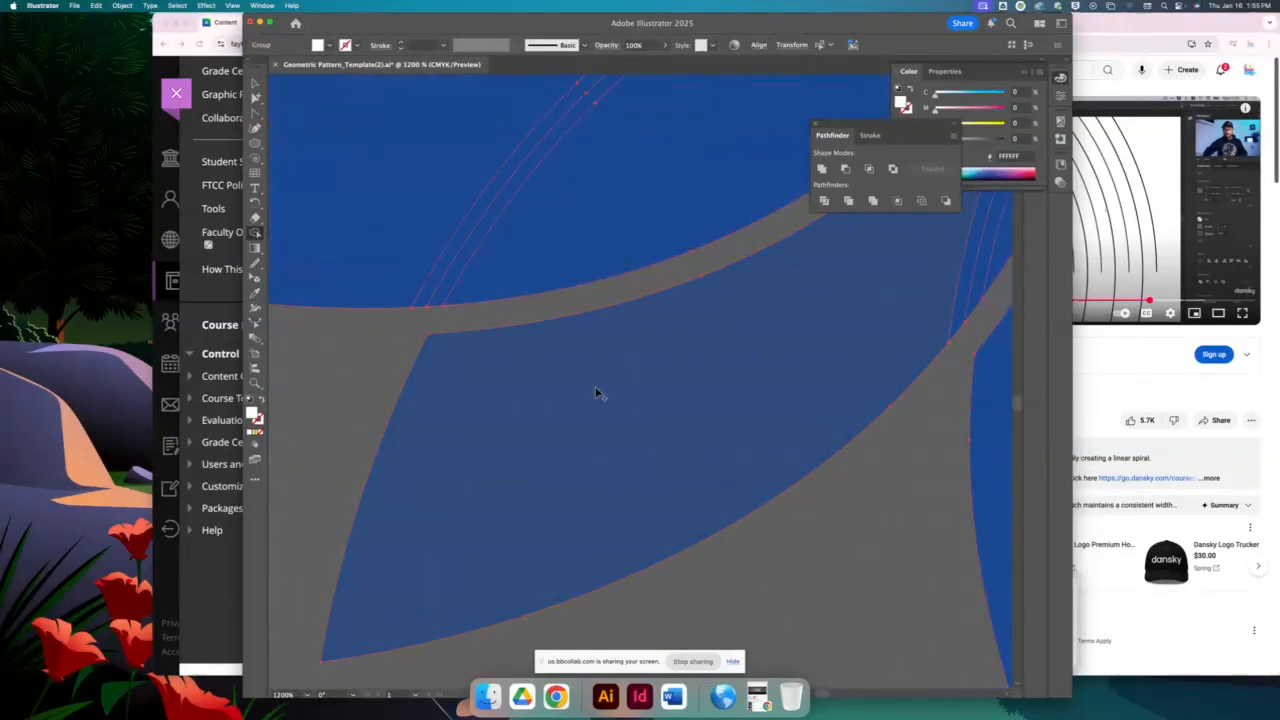
left_click_drag(798, 439, 300, 690)
mouse_move(637, 102)
left_mouse_down()
mouse_move(712, 234)
mouse_move(829, 283)
left_mouse_up()
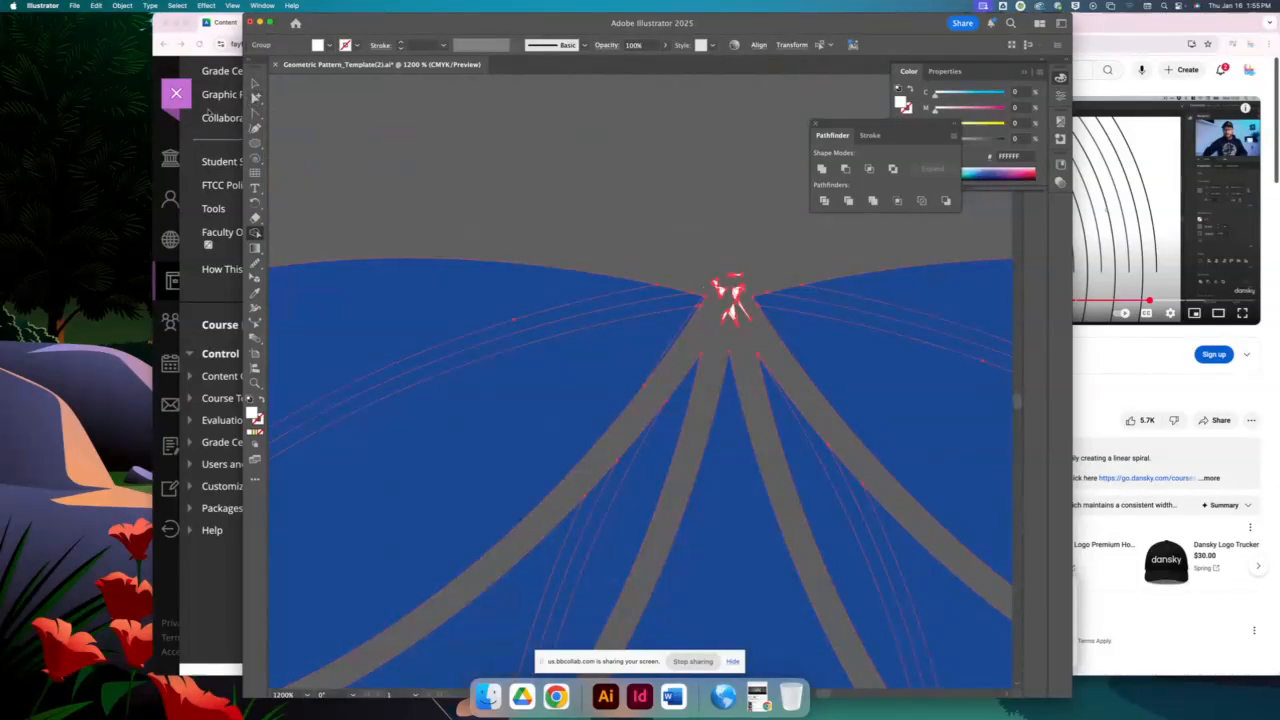
left_click(571, 149)
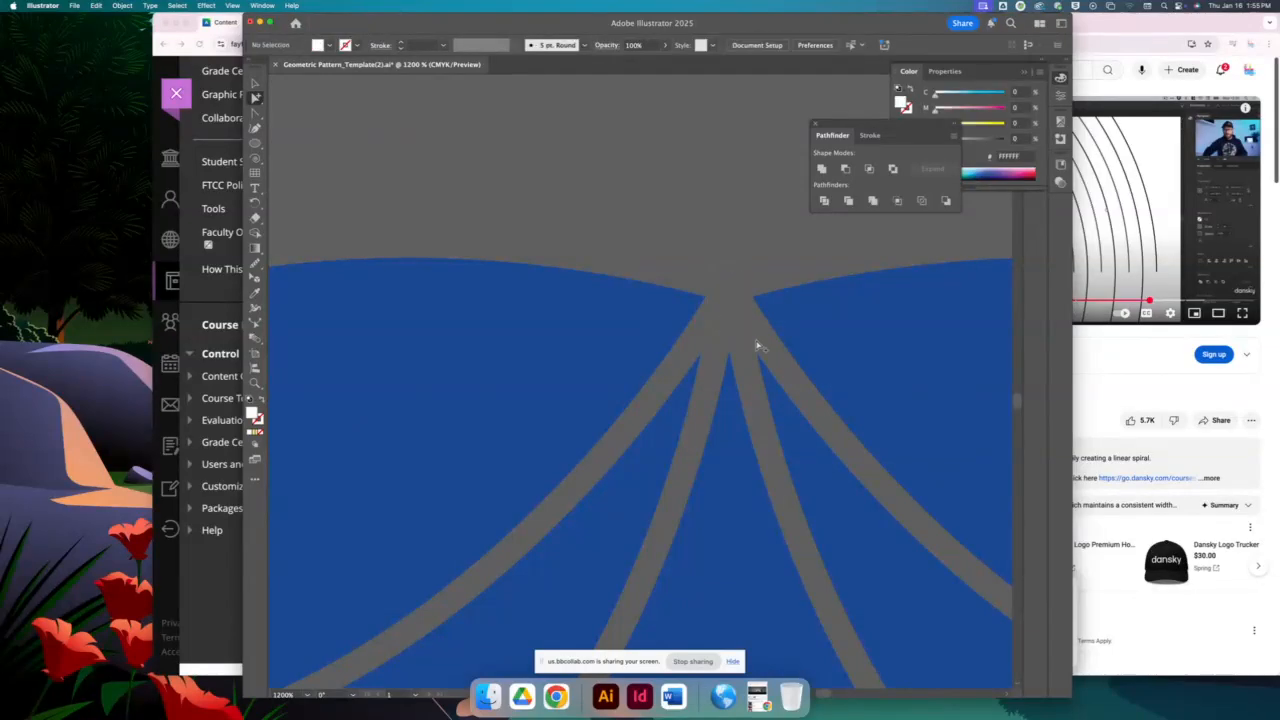
Make a vertically flipped copy of the lotus and move it straight down until only the central petals' tips overlap
scroll(755, 340, "down", 15)
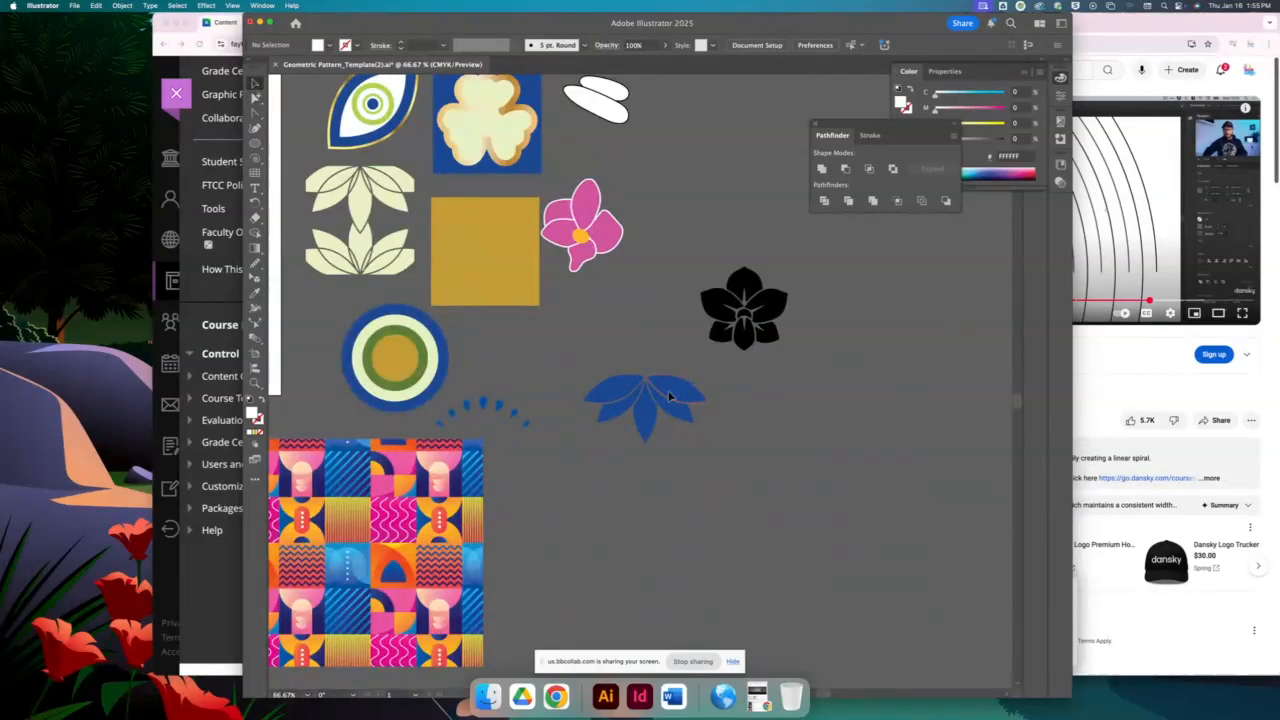
left_click_drag(583, 363, 680, 443)
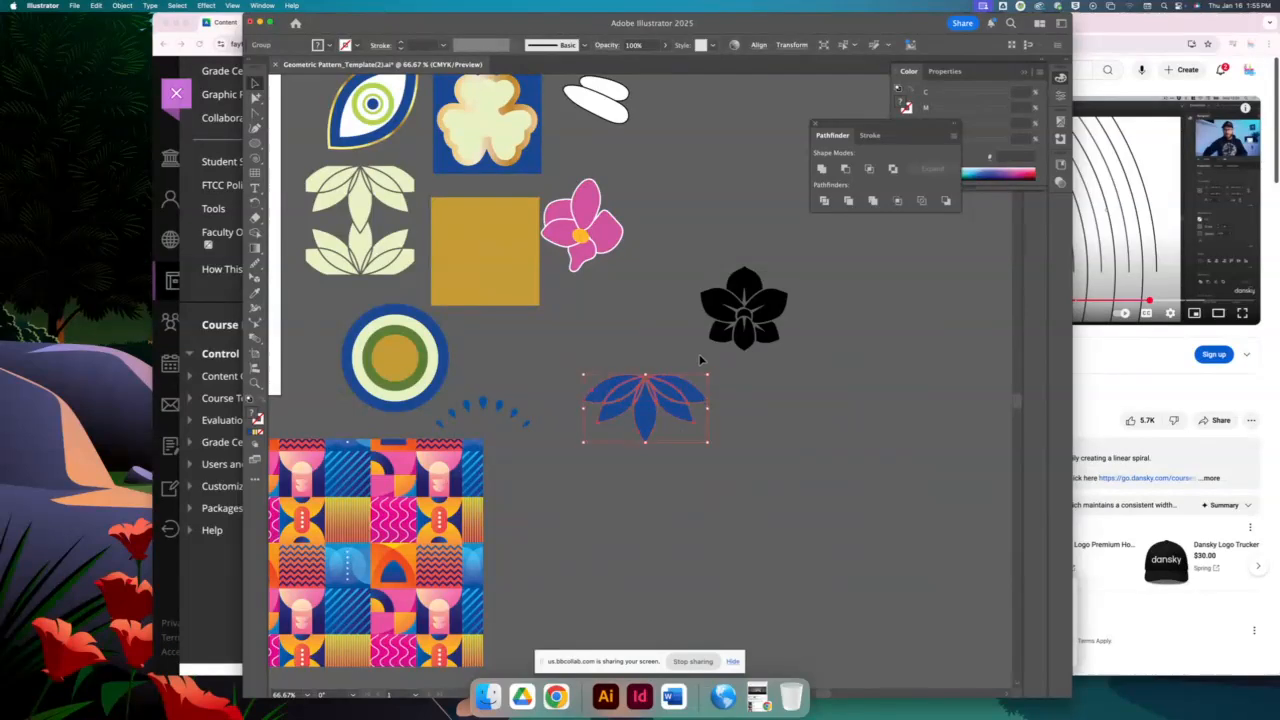
left_click_drag(712, 374, 577, 470)
key("shift+Down")
key("shift+Down")
key("shift+Down")
key("shift+Down")
key("shift+Down")
key("shift+Down")
key("shift+Down")
key("shift+Down")
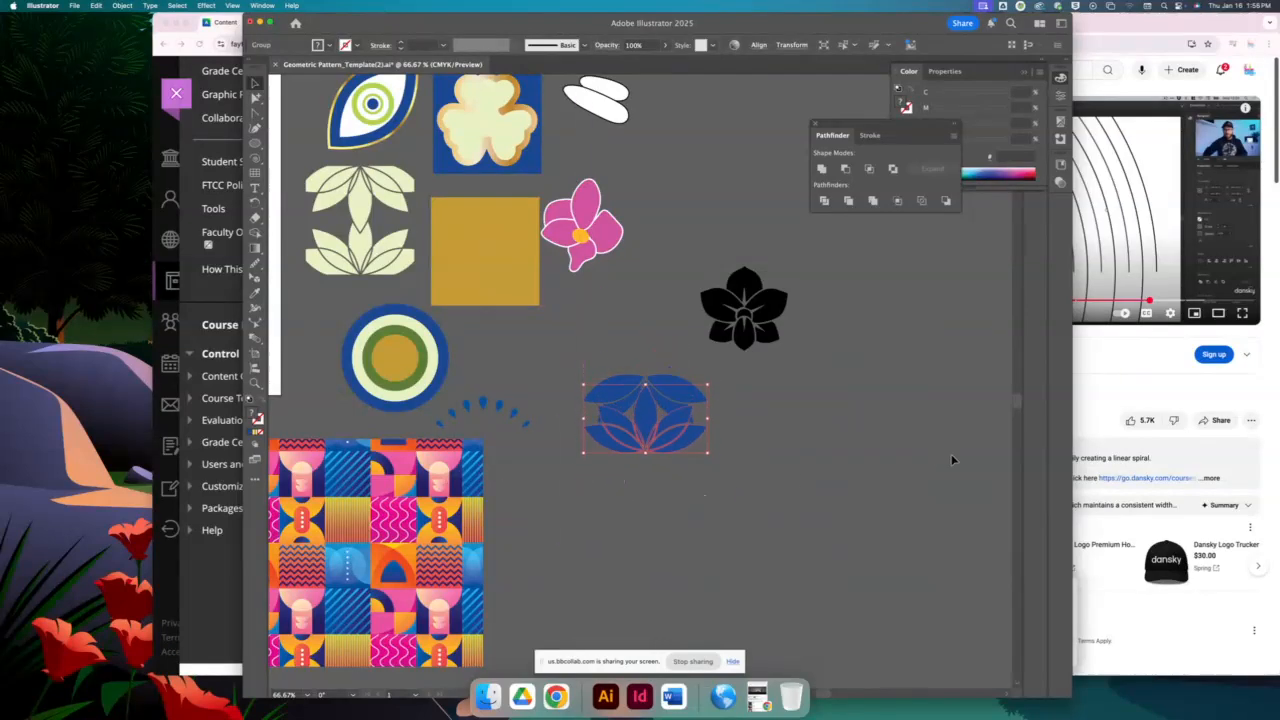
key("shift+Down")
key("shift+Down")
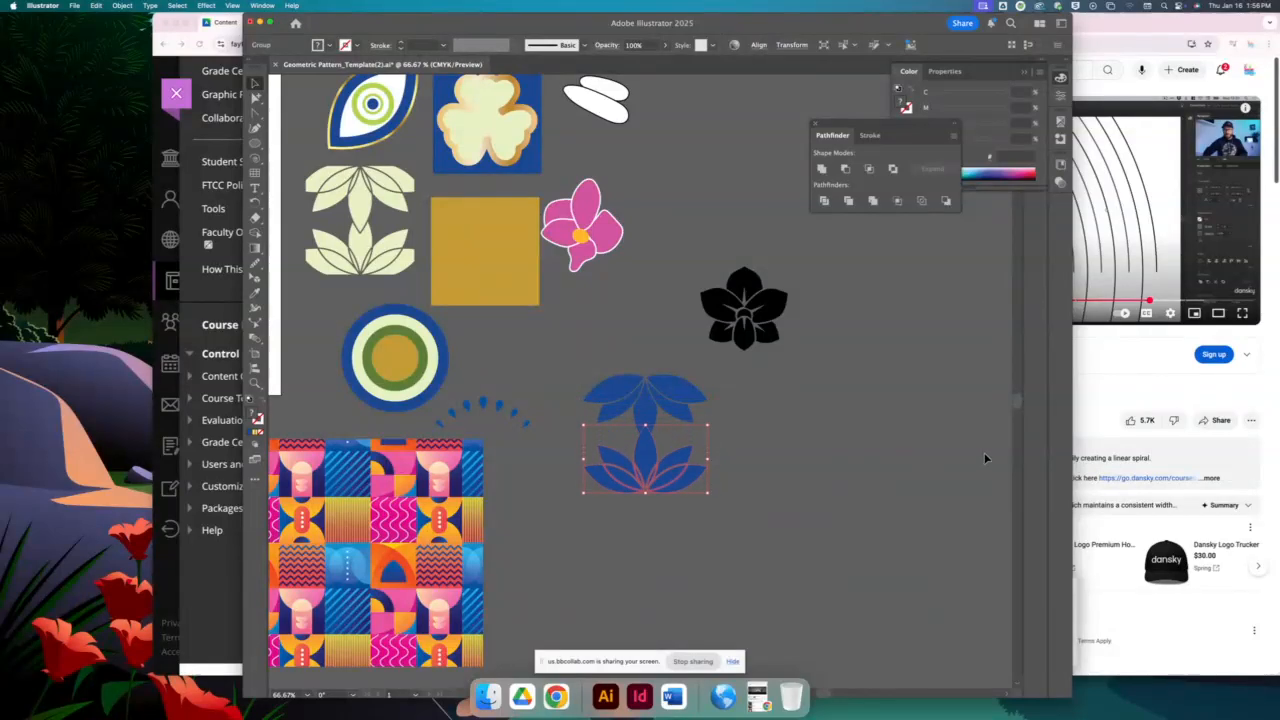
Create a square over the mirrored lotus pair, starting near the upper lotus's outer left edge
left_click(256, 384)
left_click_drag(648, 455, 800, 488)
scroll(369, 129, "up", 3)
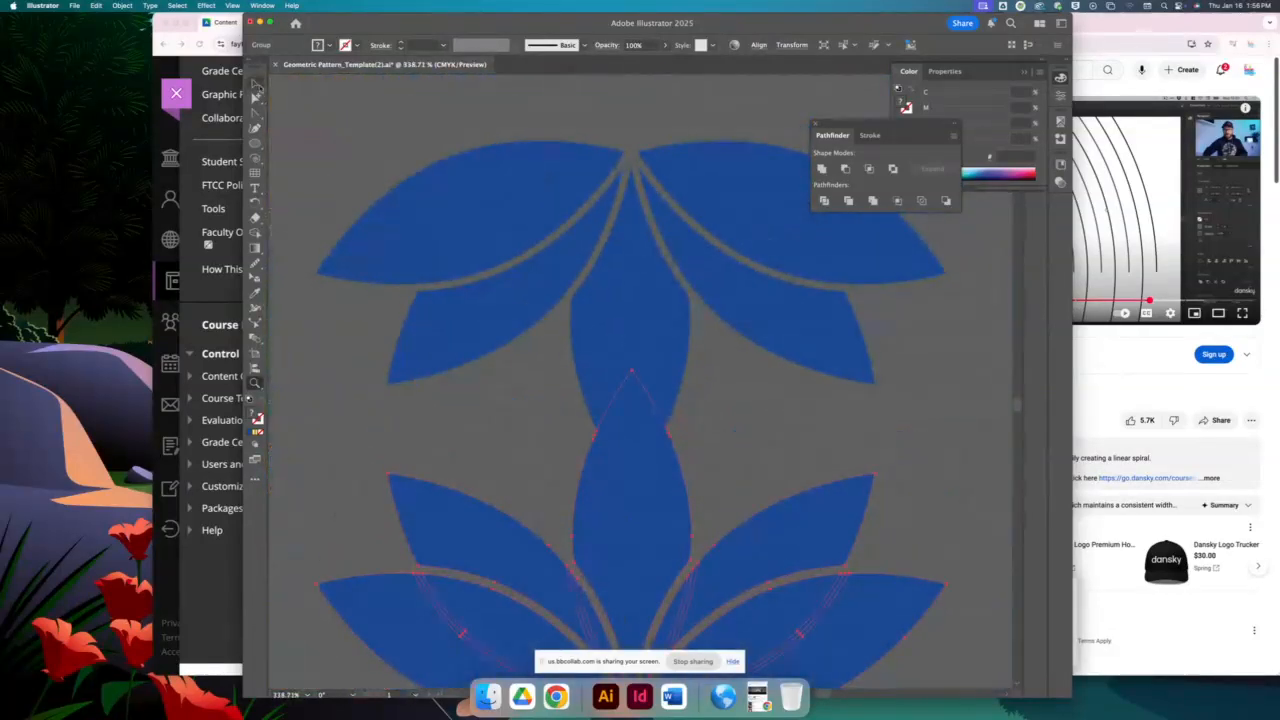
left_click(256, 86)
left_click(255, 143)
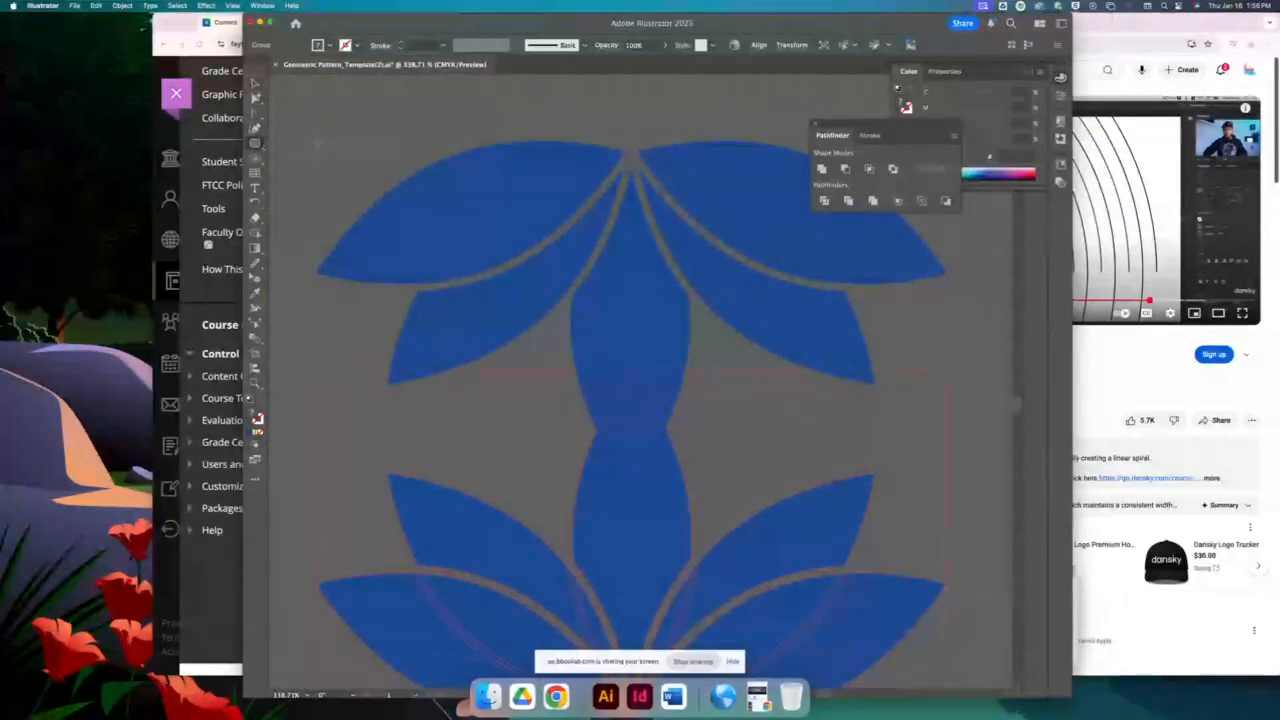
left_click(319, 148)
key("Return")
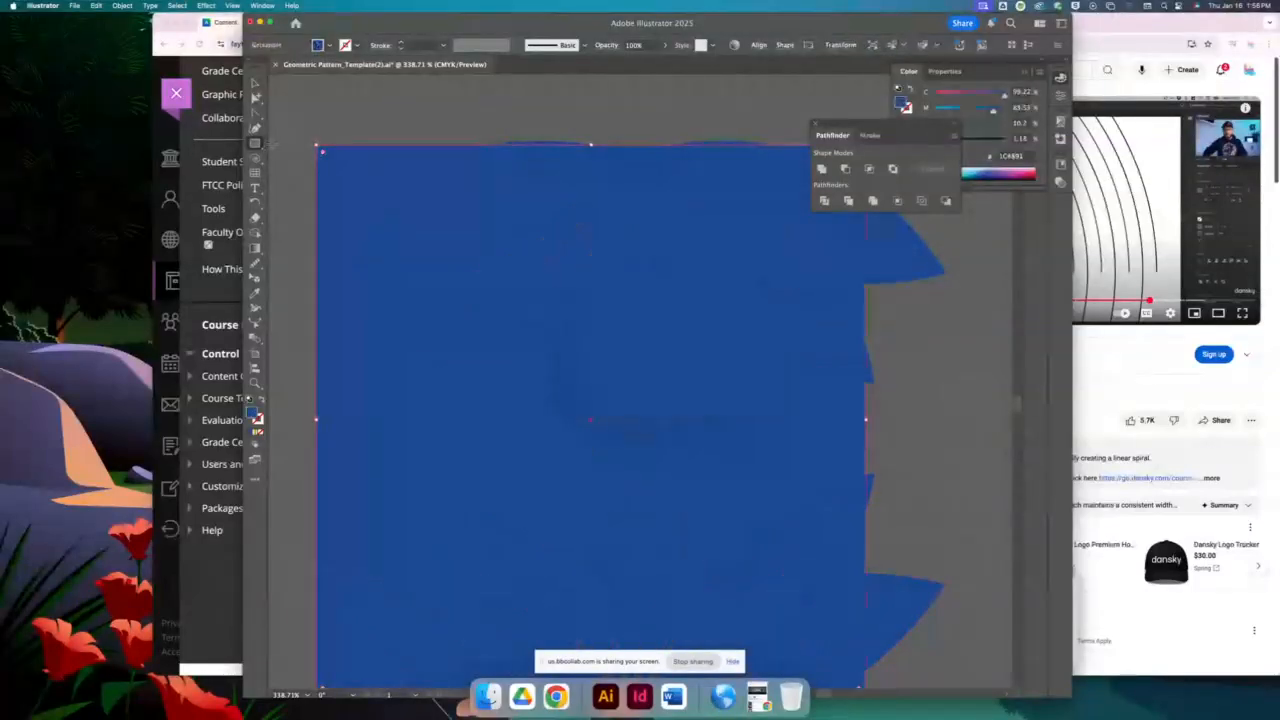
Swap the square's fill and stroke to leave a blue outline, and shift it roughly over the middle of the lotus pair
left_click(256, 84)
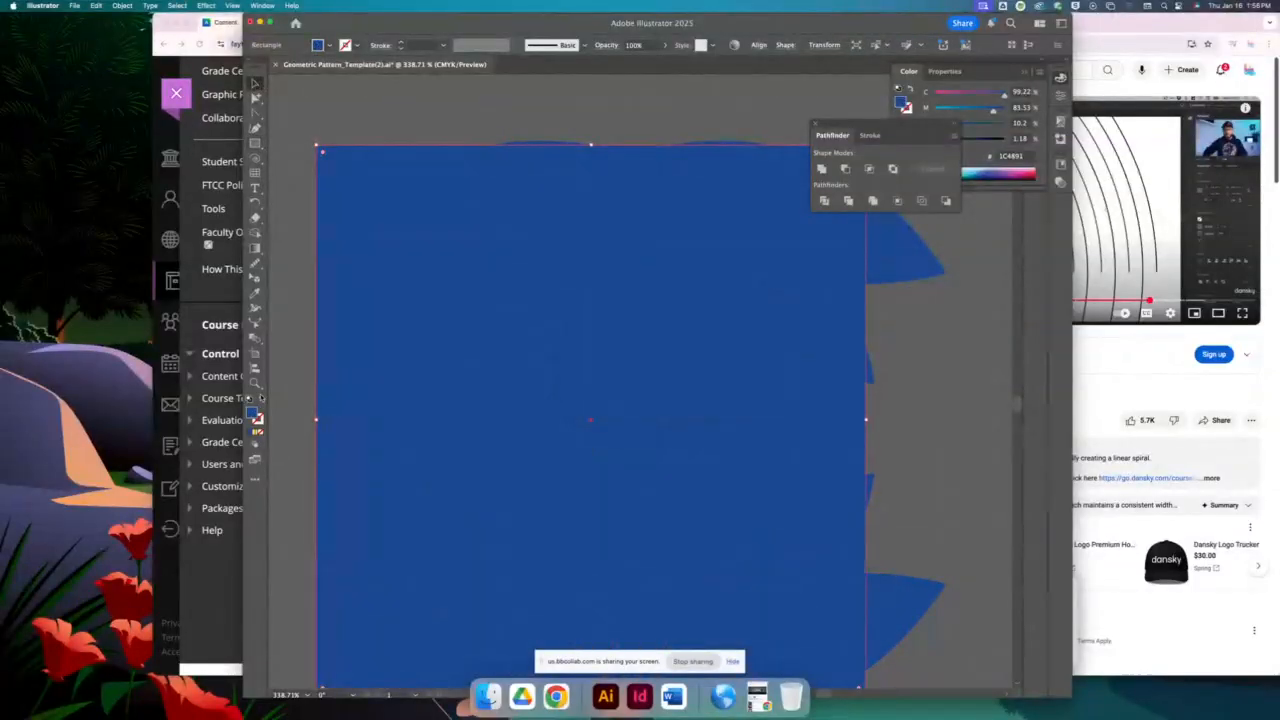
left_click(261, 397)
mouse_move(367, 149)
left_mouse_down()
mouse_move(429, 147)
mouse_move(410, 159)
mouse_move(422, 156)
left_mouse_up()
left_click(530, 108)
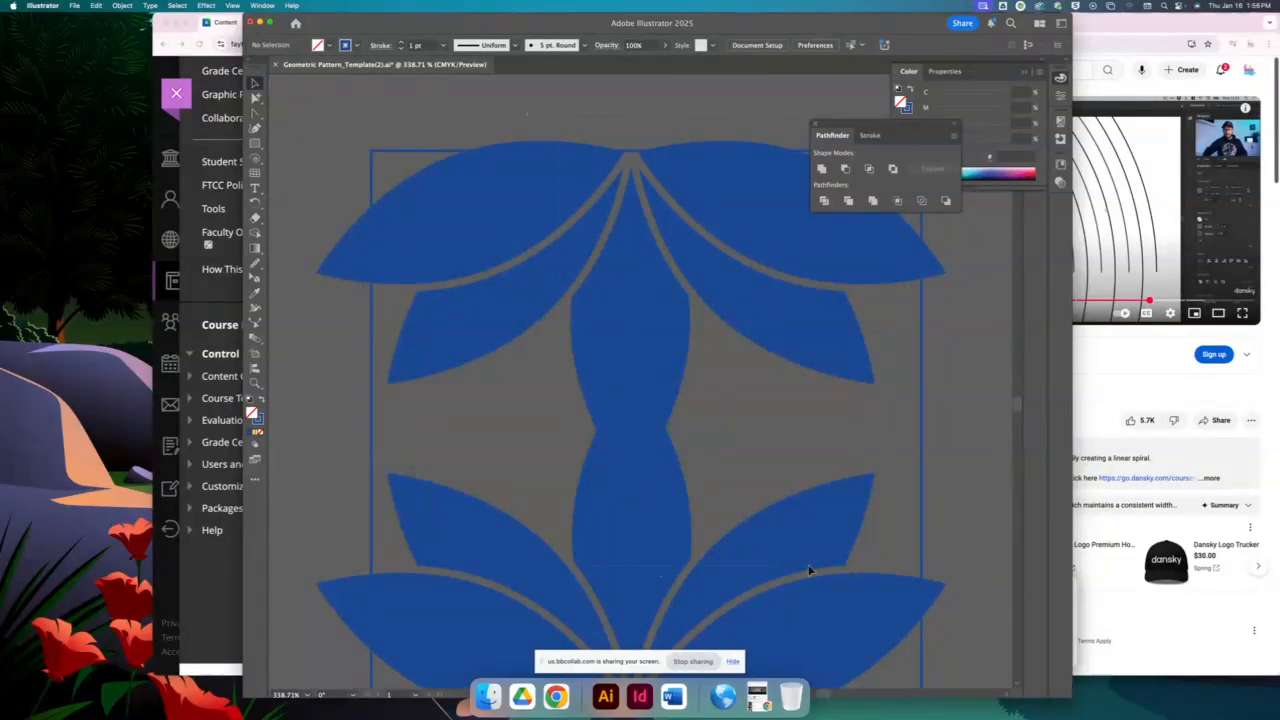
Align the square and both lotuses to a common horizontal center
key("super+a")
left_click(759, 45)
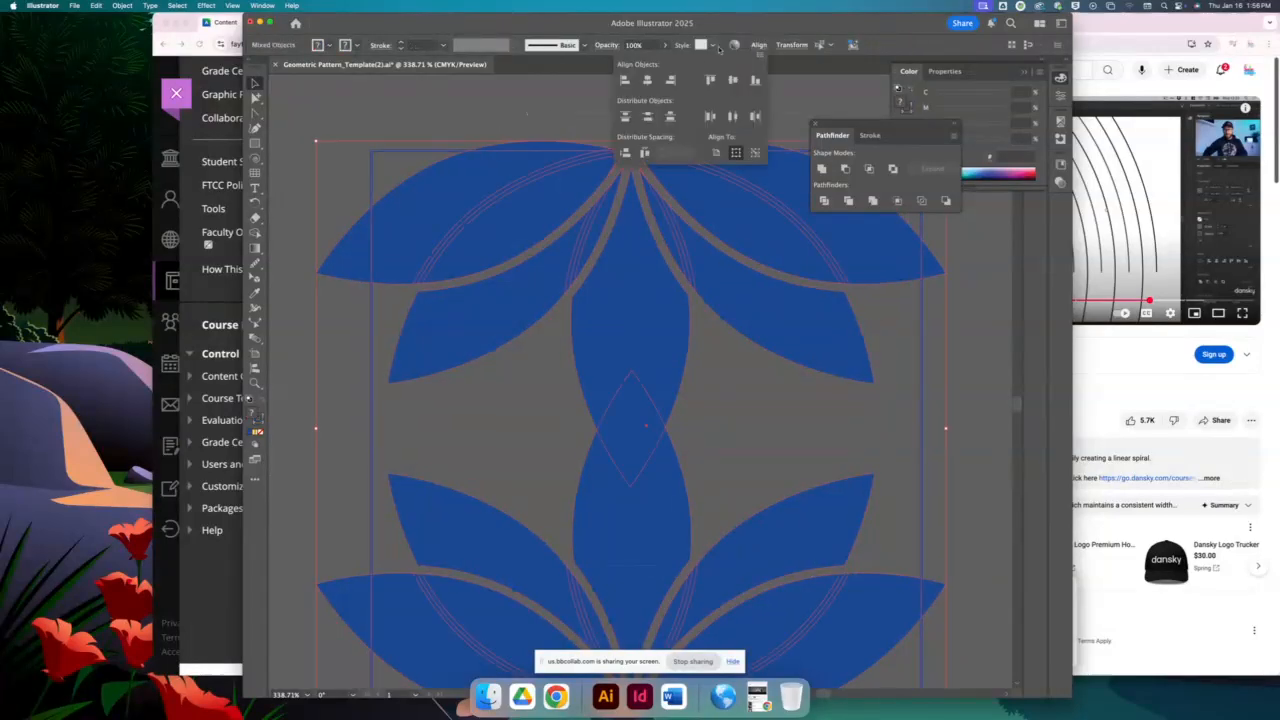
left_click(647, 80)
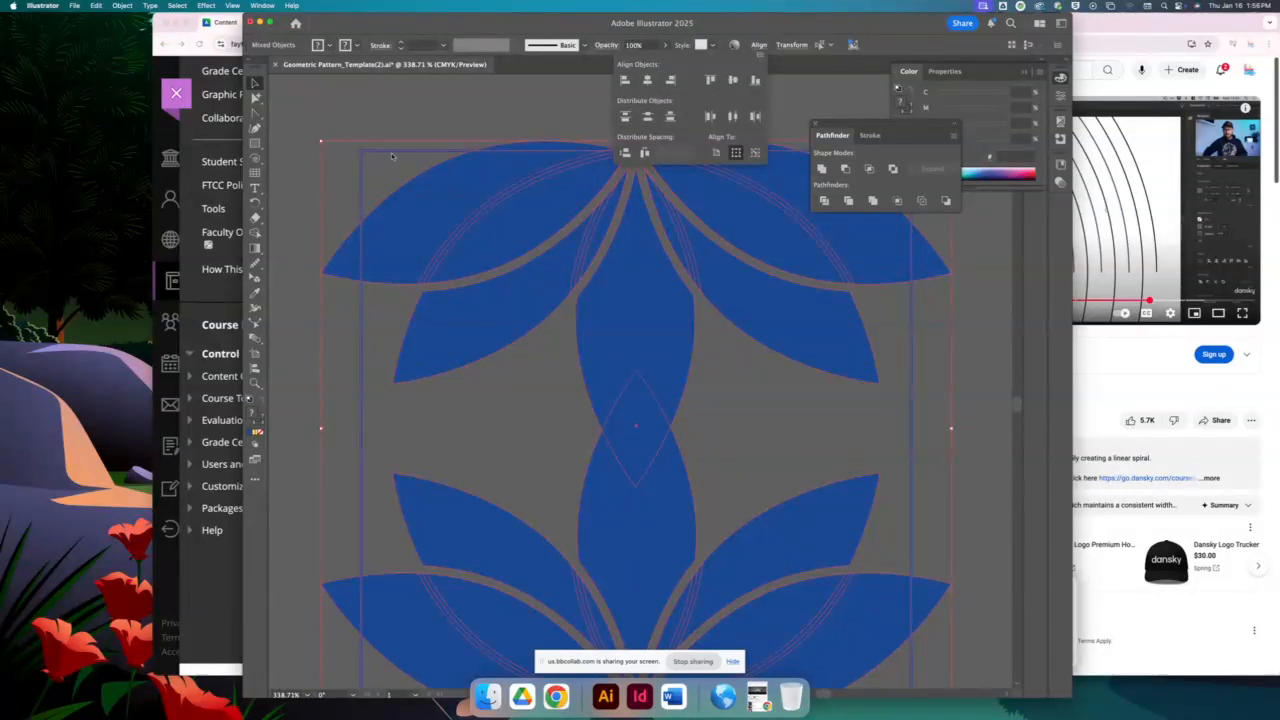
left_click(675, 108)
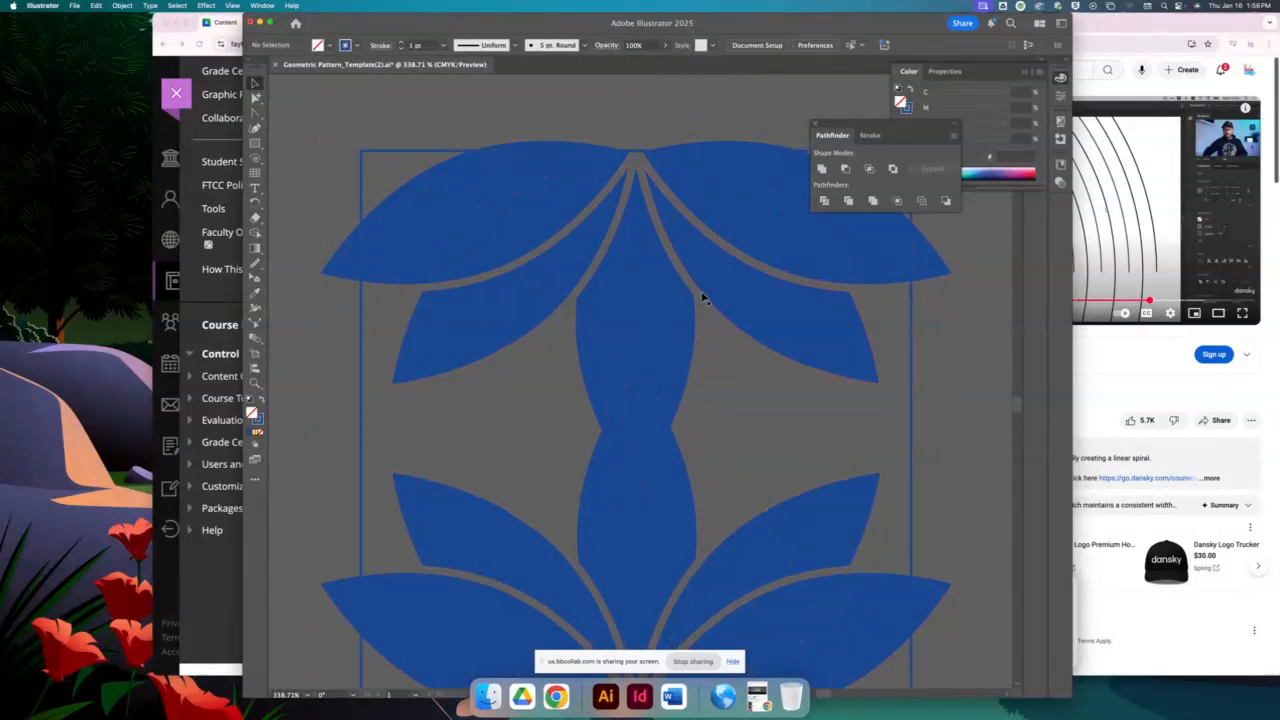
Nudge the square down slightly and move the lower lotus down by one small step
left_click(450, 154)
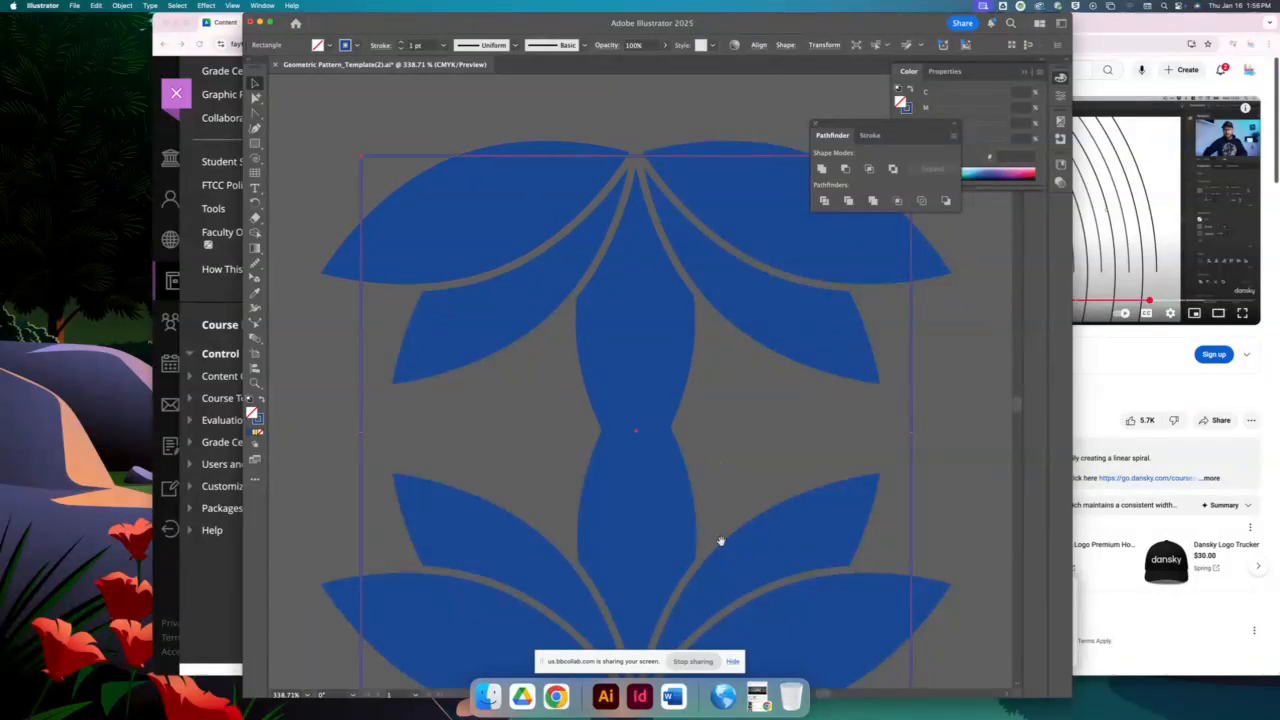
scroll(720, 541, "down", 5)
left_click(652, 370)
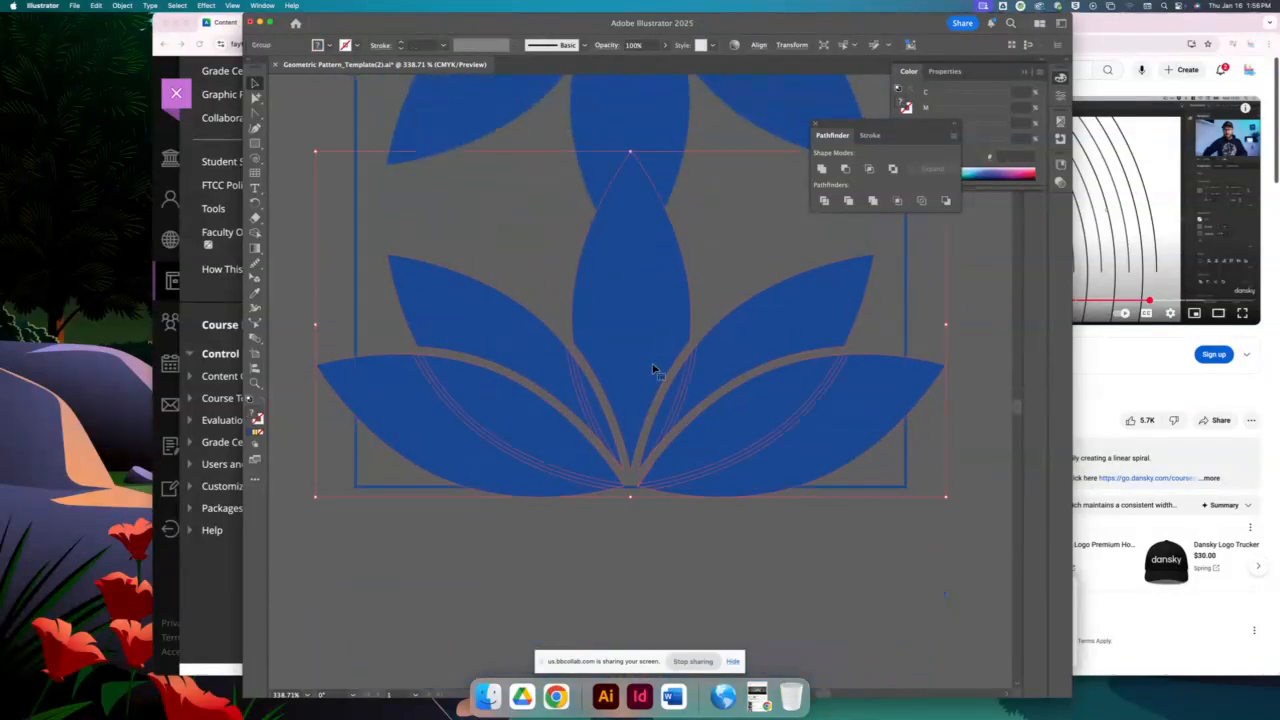
key("Down")
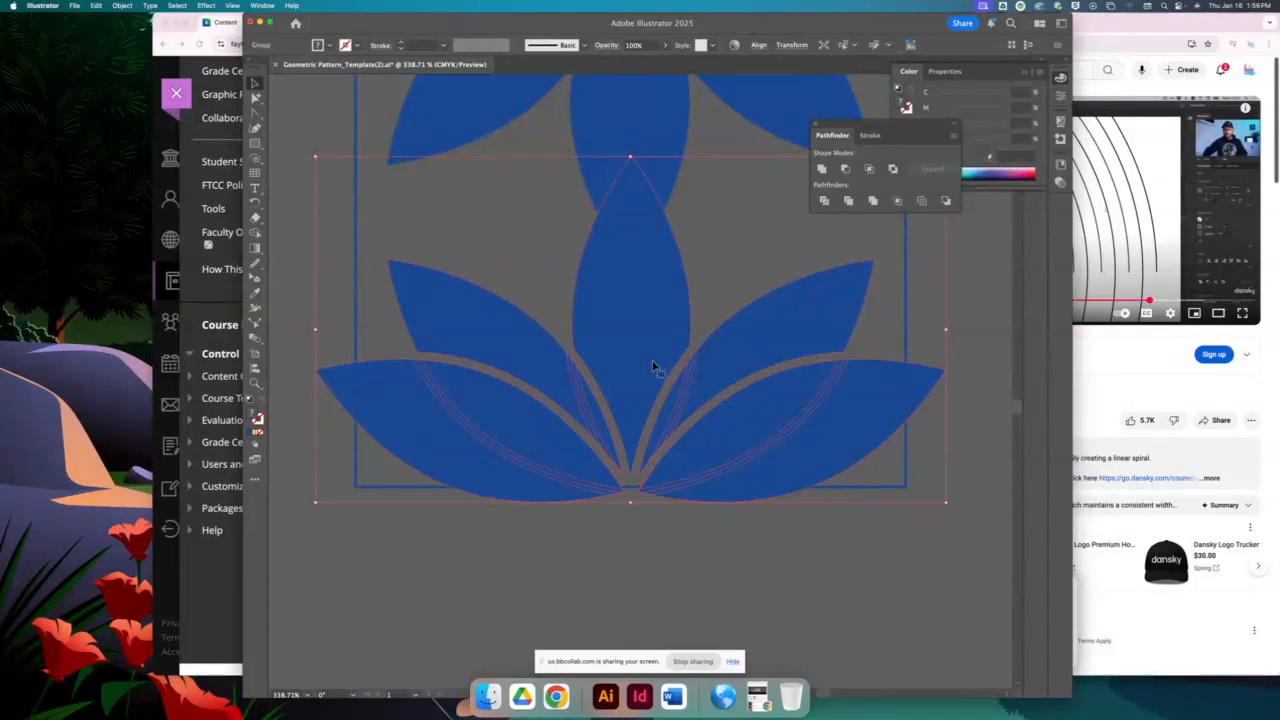
left_click(314, 125)
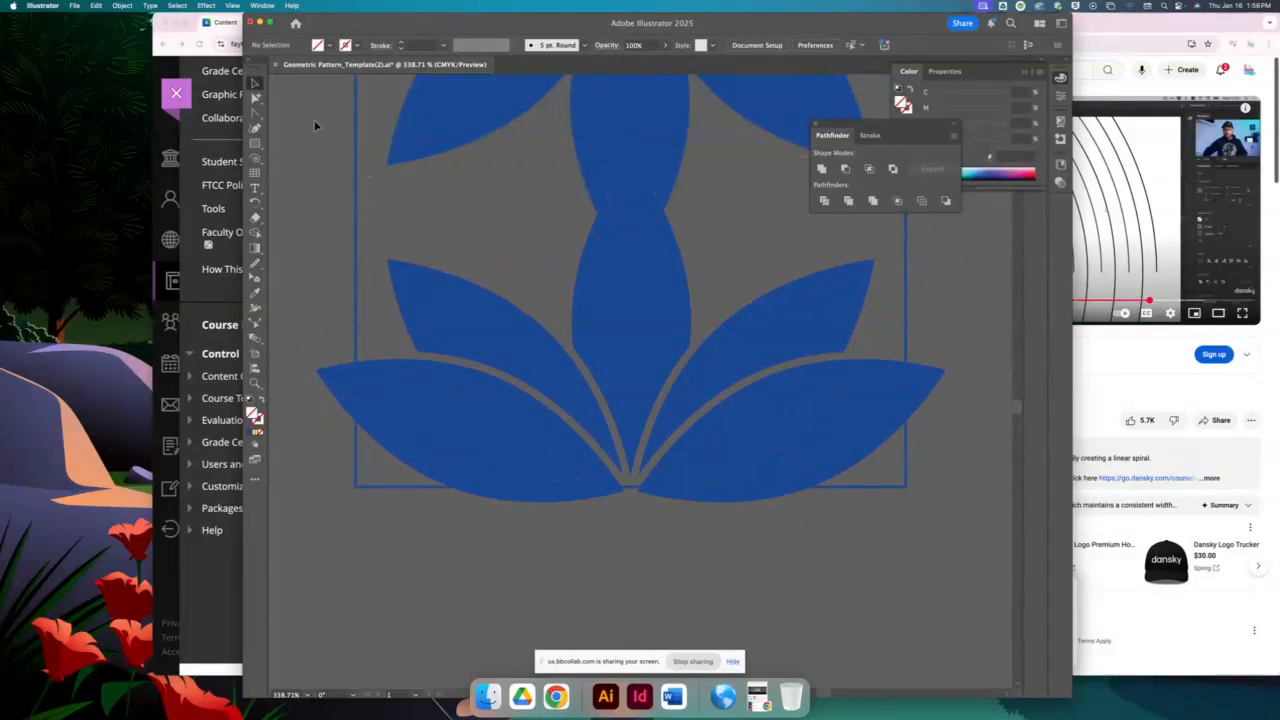
Give the lower lotus's central petal a black 3 pt stroke aligned to the outside
left_click(256, 97)
left_click(636, 254)
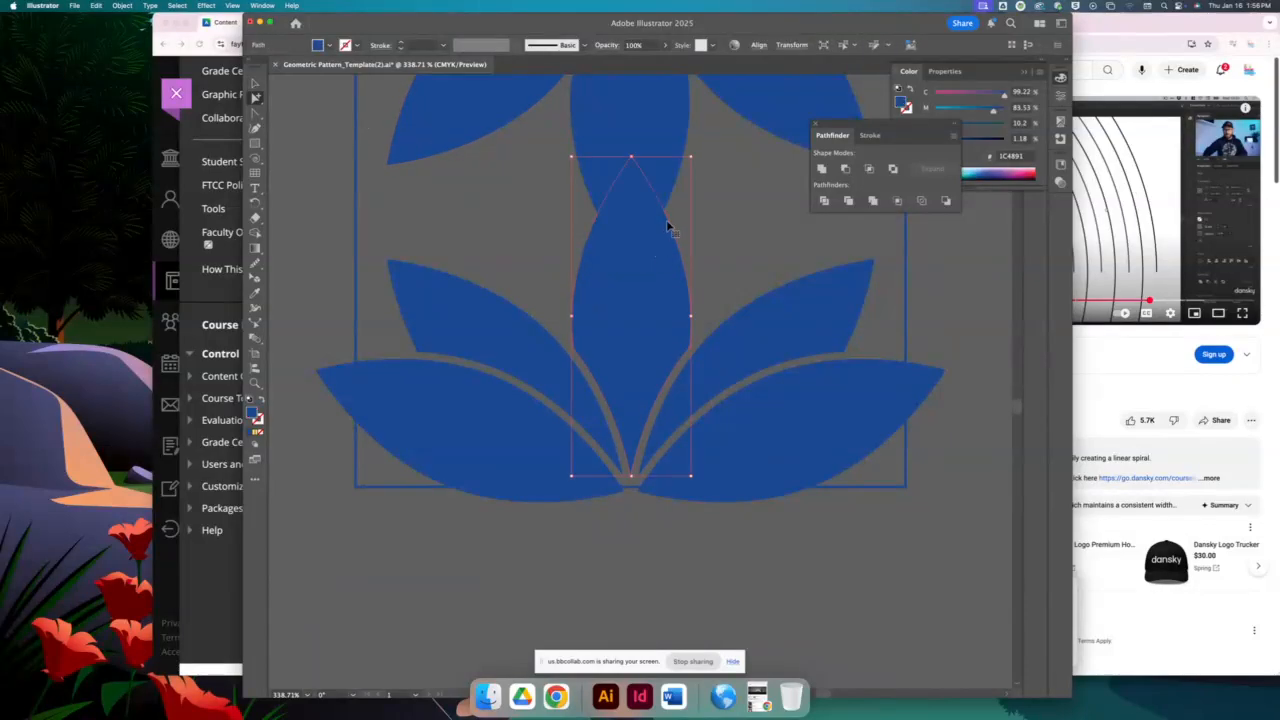
left_click(250, 401)
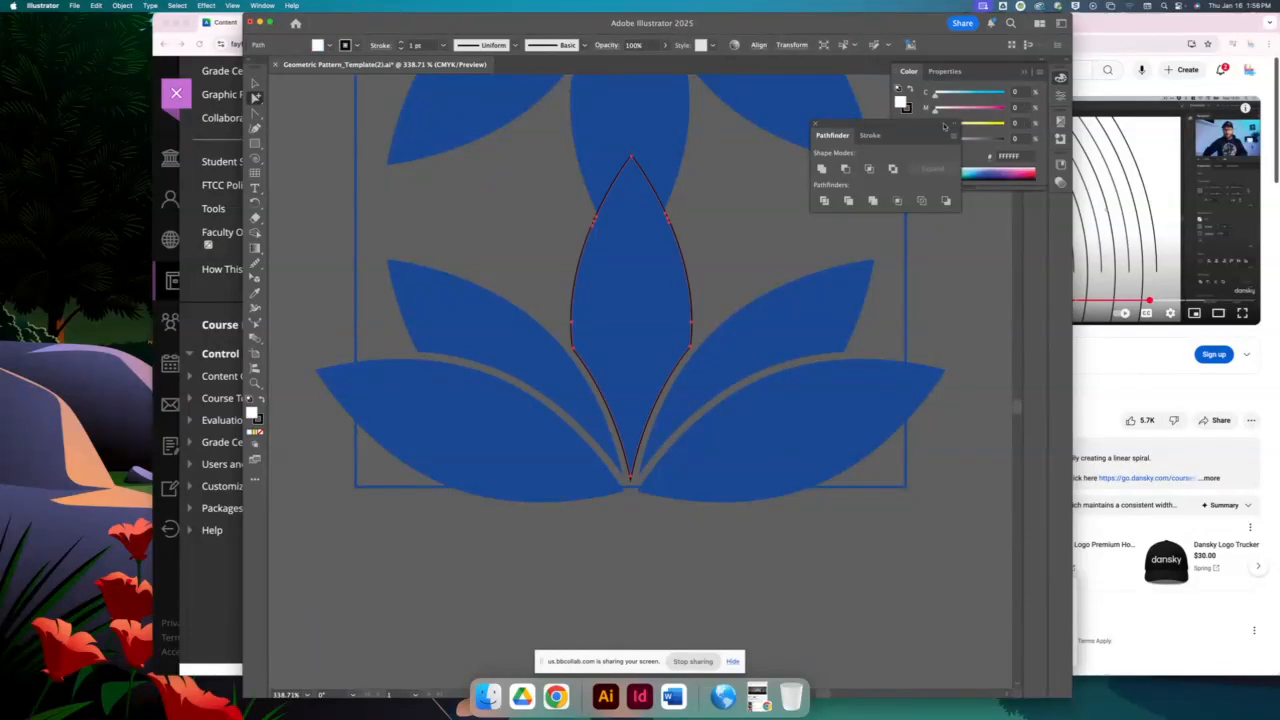
left_click(260, 6)
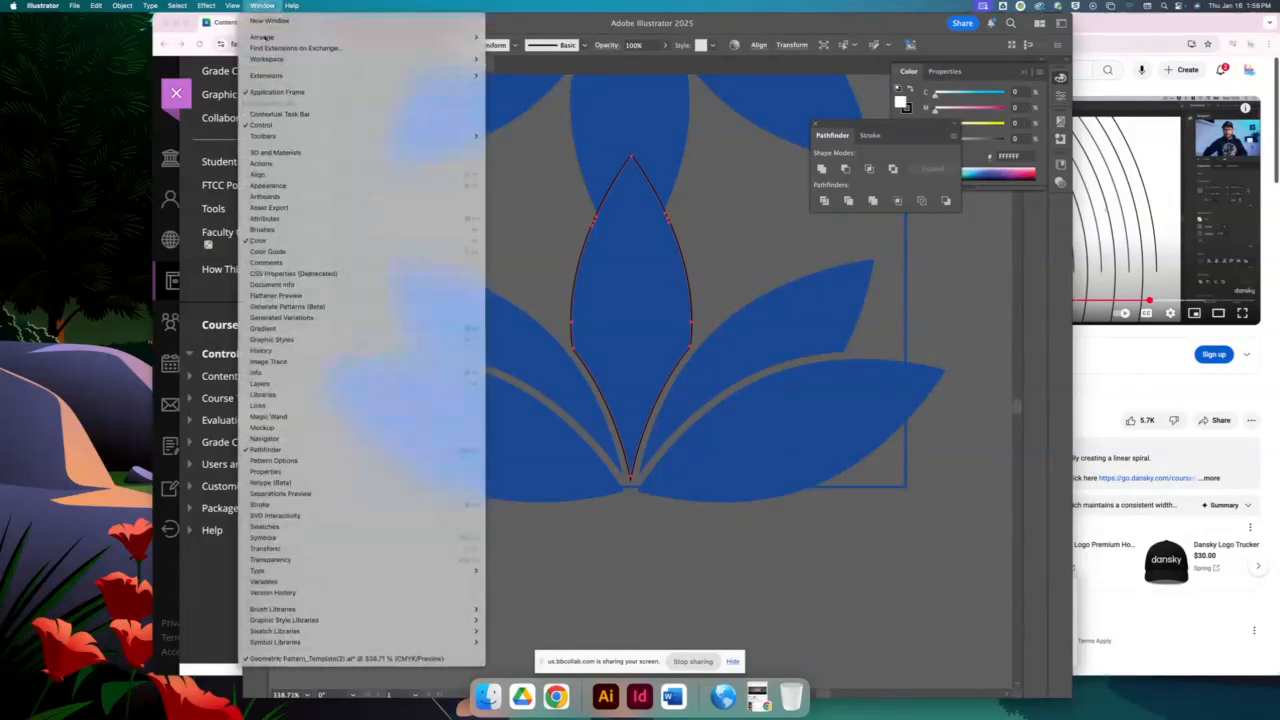
left_click(299, 505)
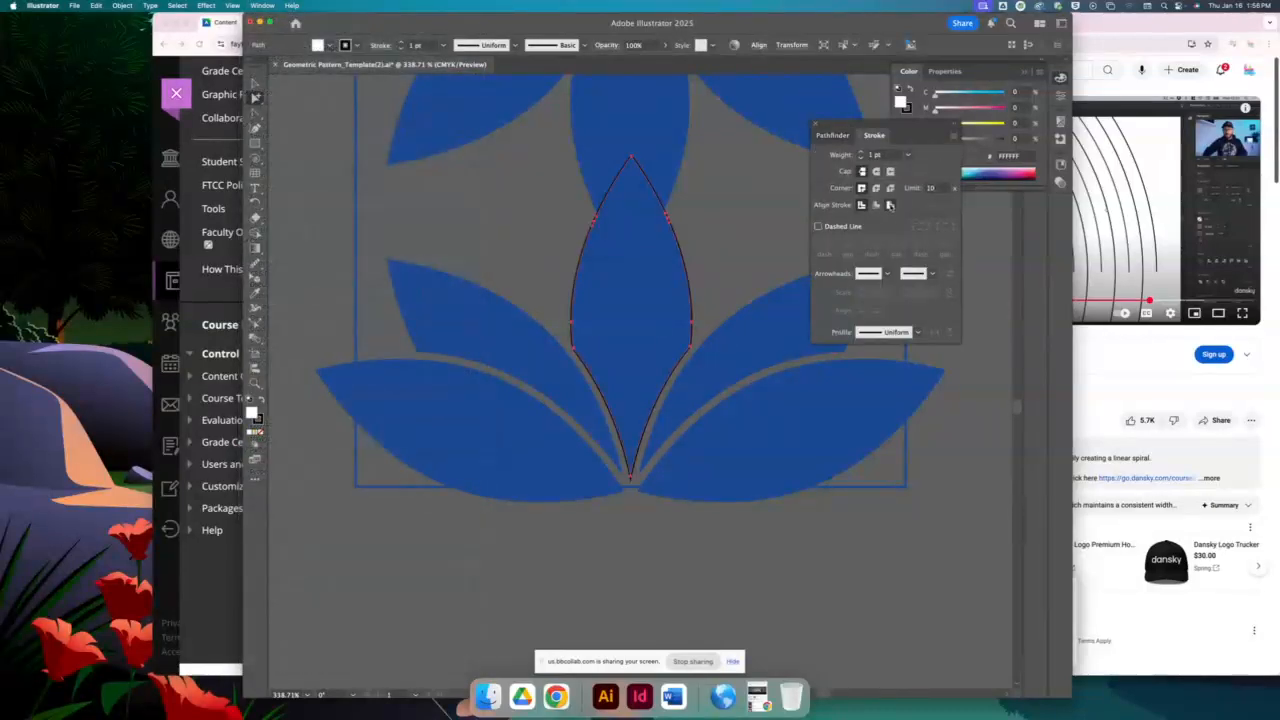
left_click(890, 205)
left_click(862, 155)
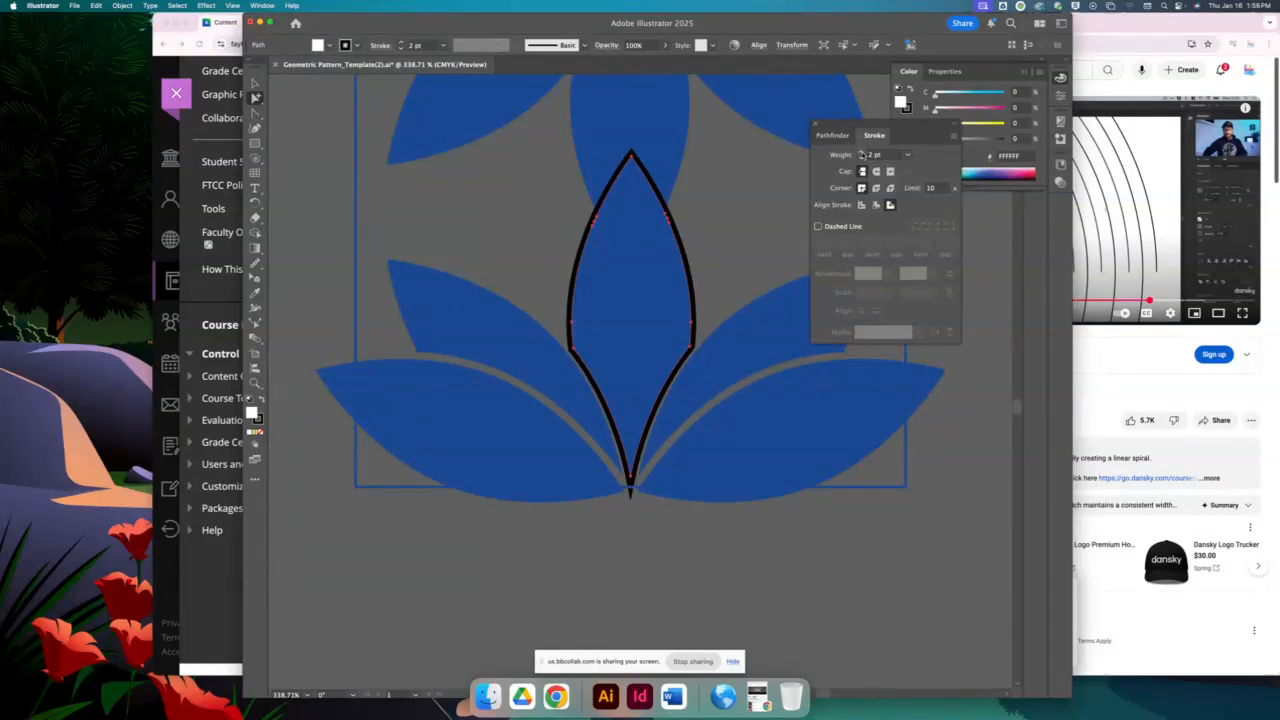
left_click(862, 155)
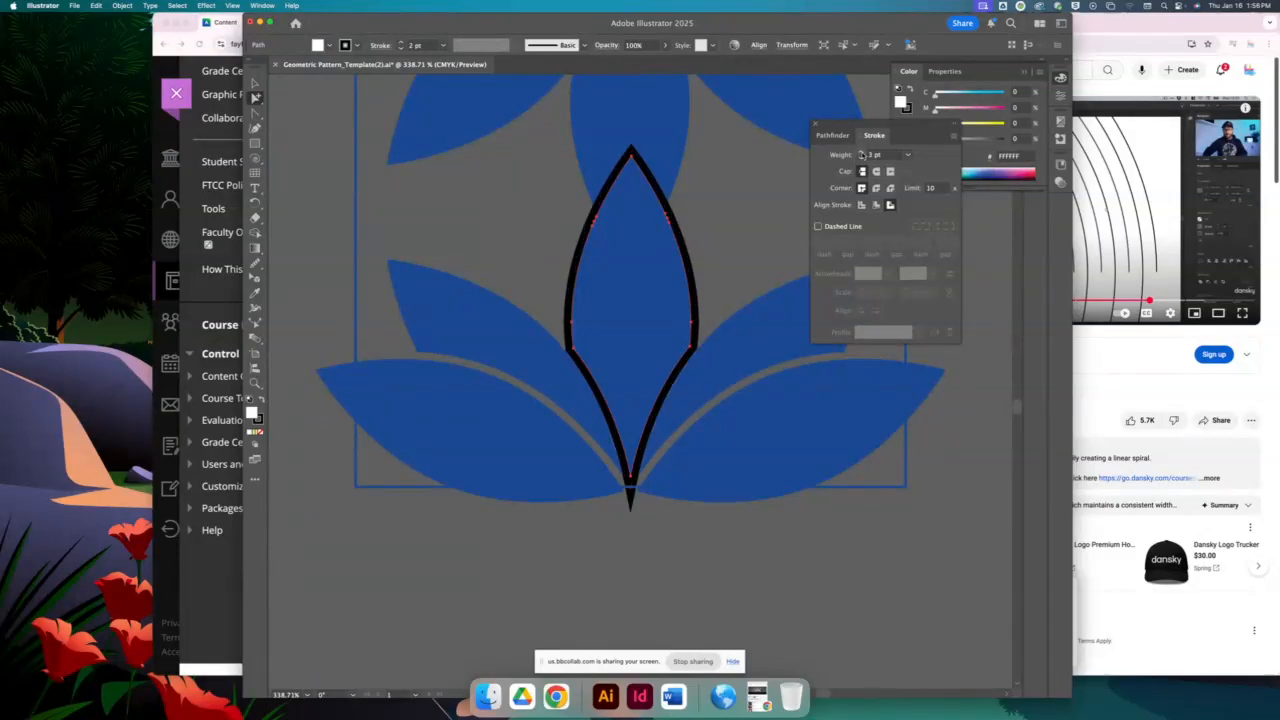
Convert the central petal's black stroke into a shape with Outline Stroke
left_click(122, 6)
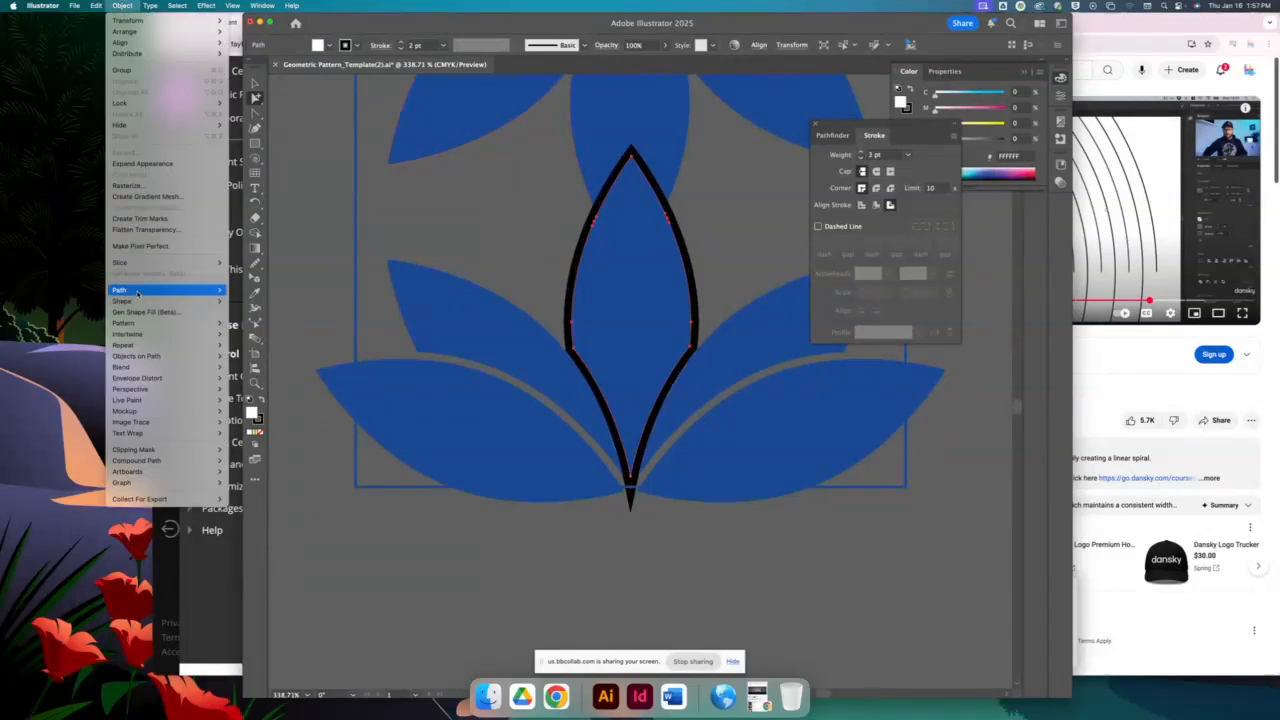
mouse_move(190, 290)
left_click(274, 318)
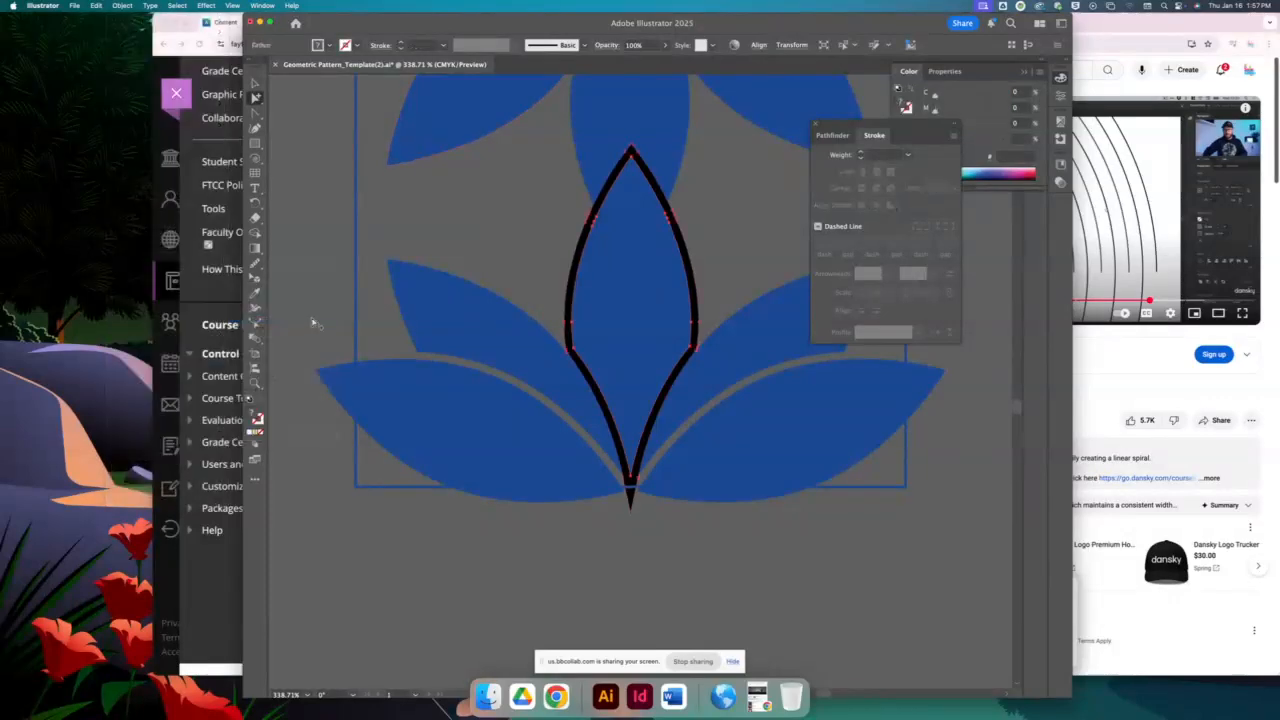
Remove the black outline shape and its leftover tip below the lower lotus with the Shape Builder tool
left_click(256, 84)
left_click(360, 212)
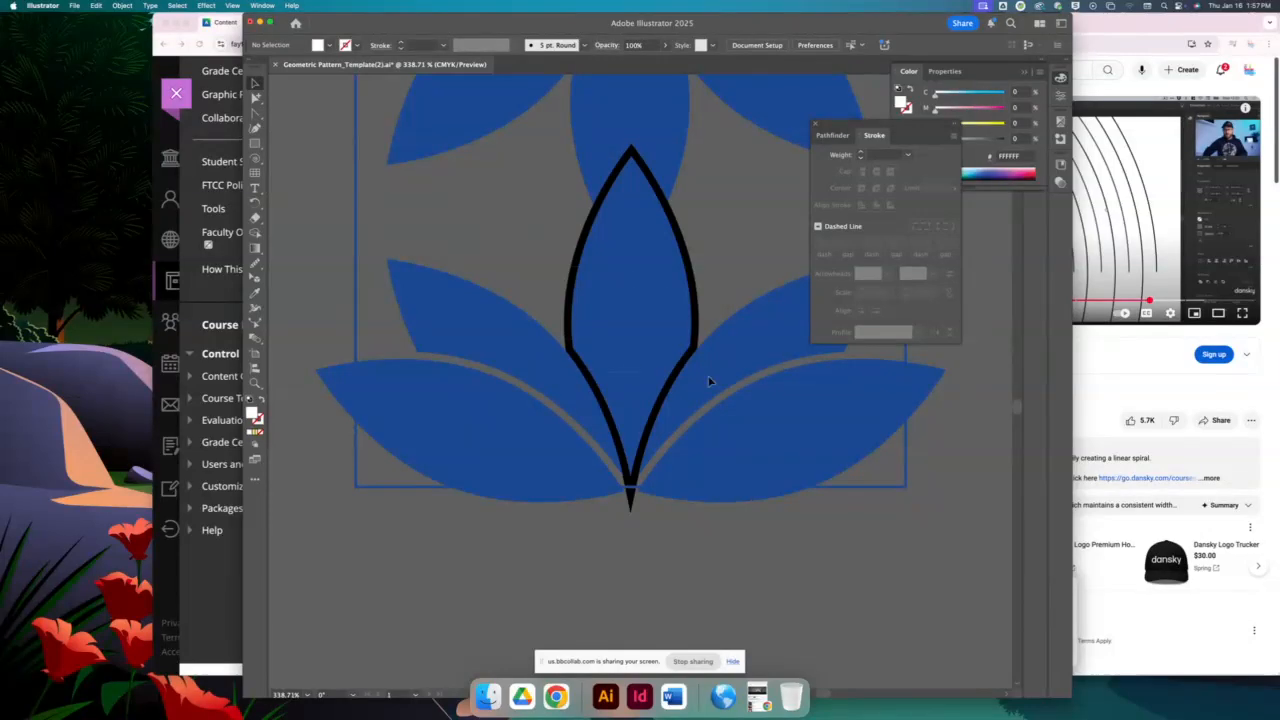
key("super+a")
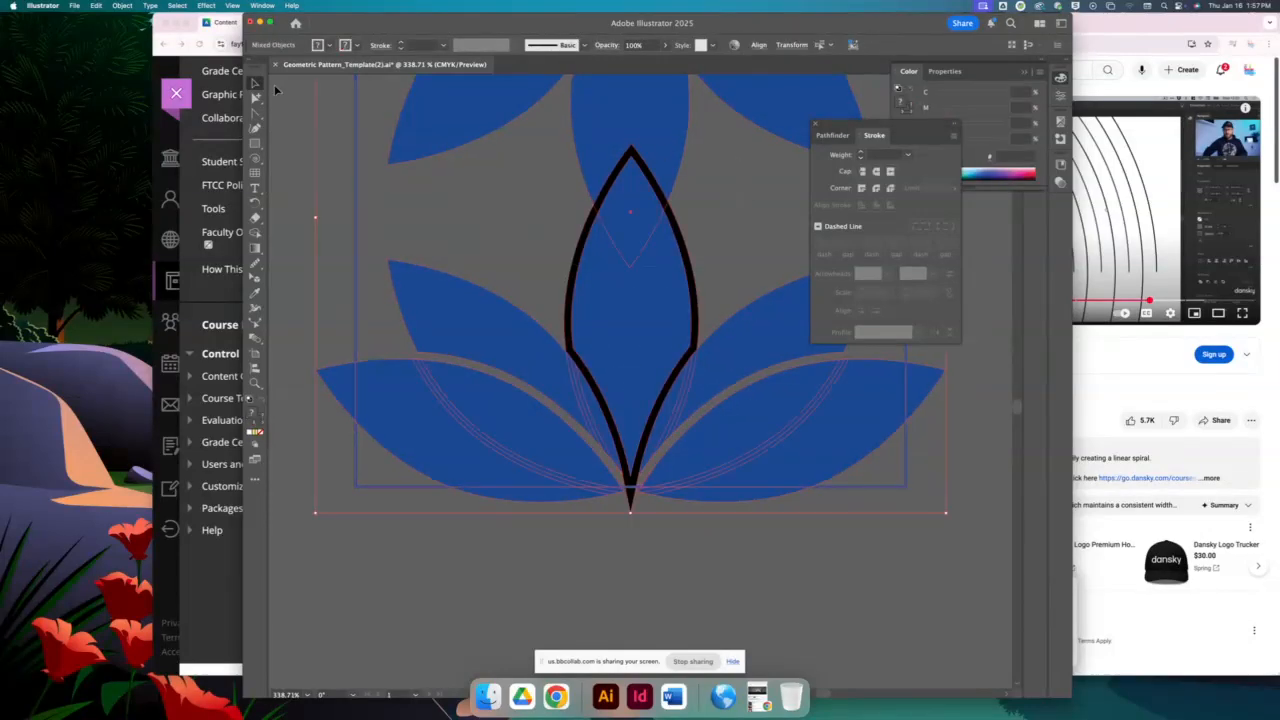
left_click(256, 233)
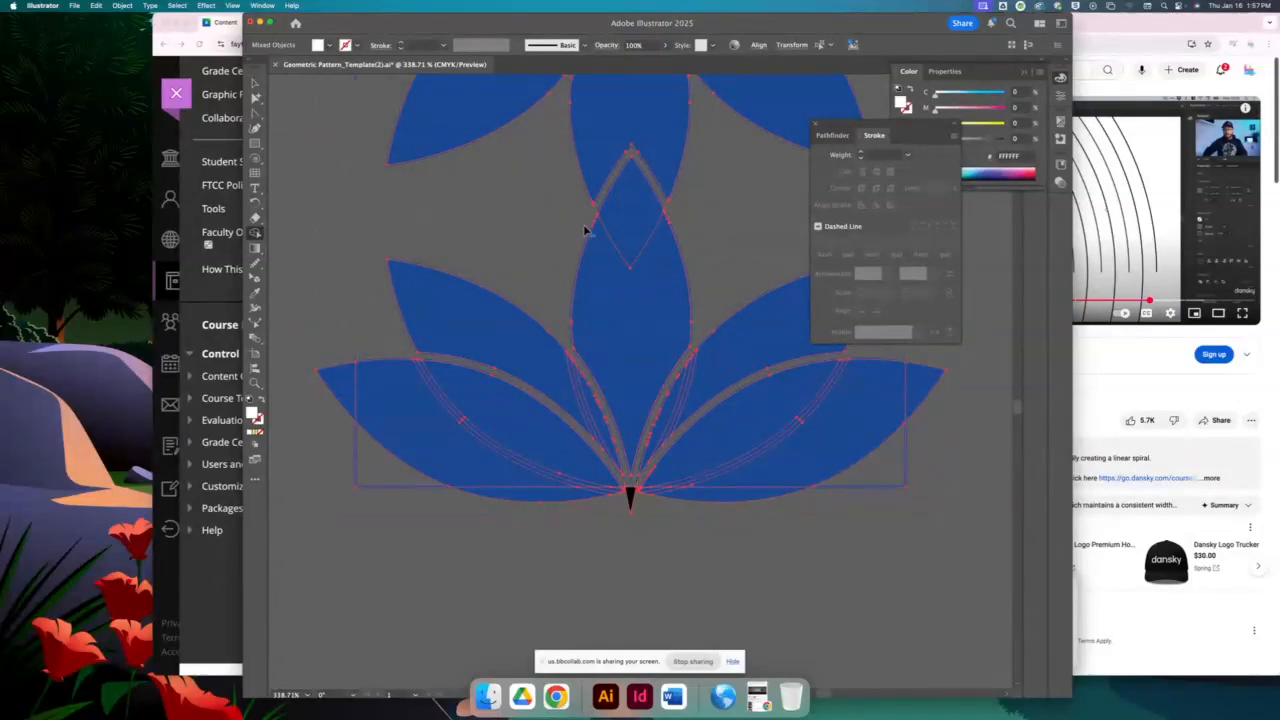
left_click(630, 496, "alt")
left_click(256, 83)
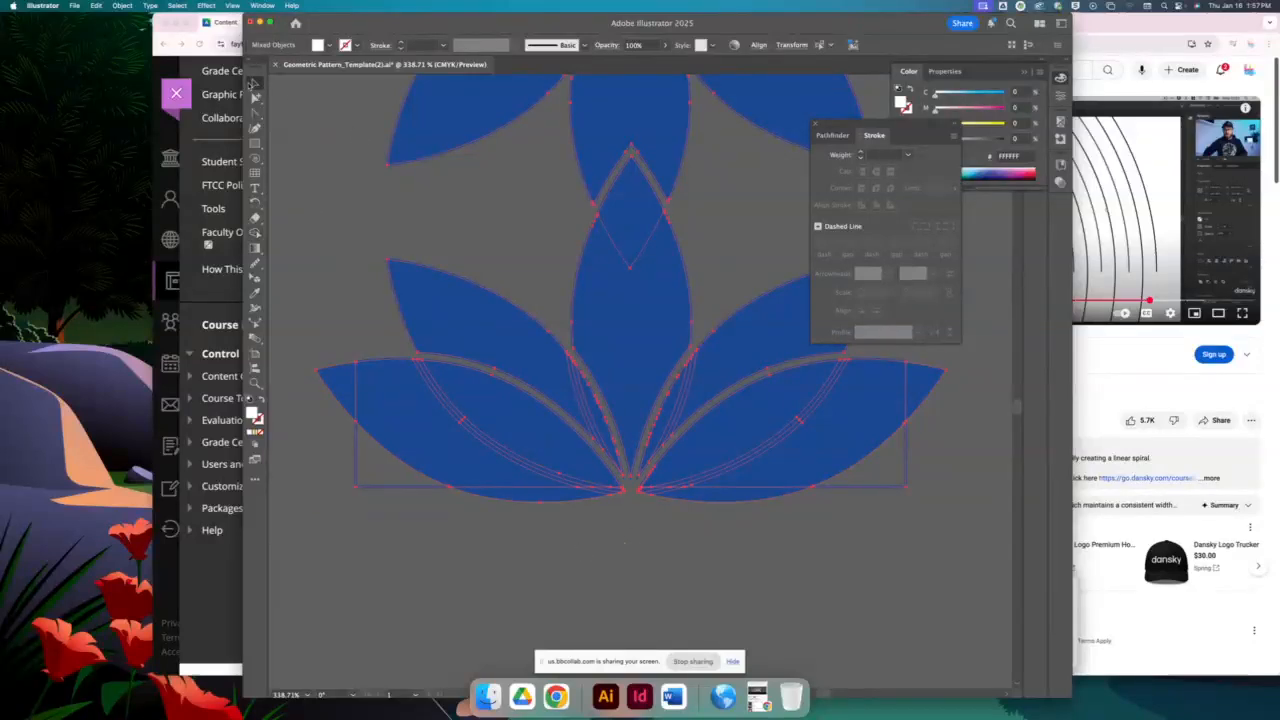
Delete the square outline framing the mirrored lotuses
left_click(336, 135)
key("super+minus")
key("super+minus")
key("super+minus")
key("super+minus")
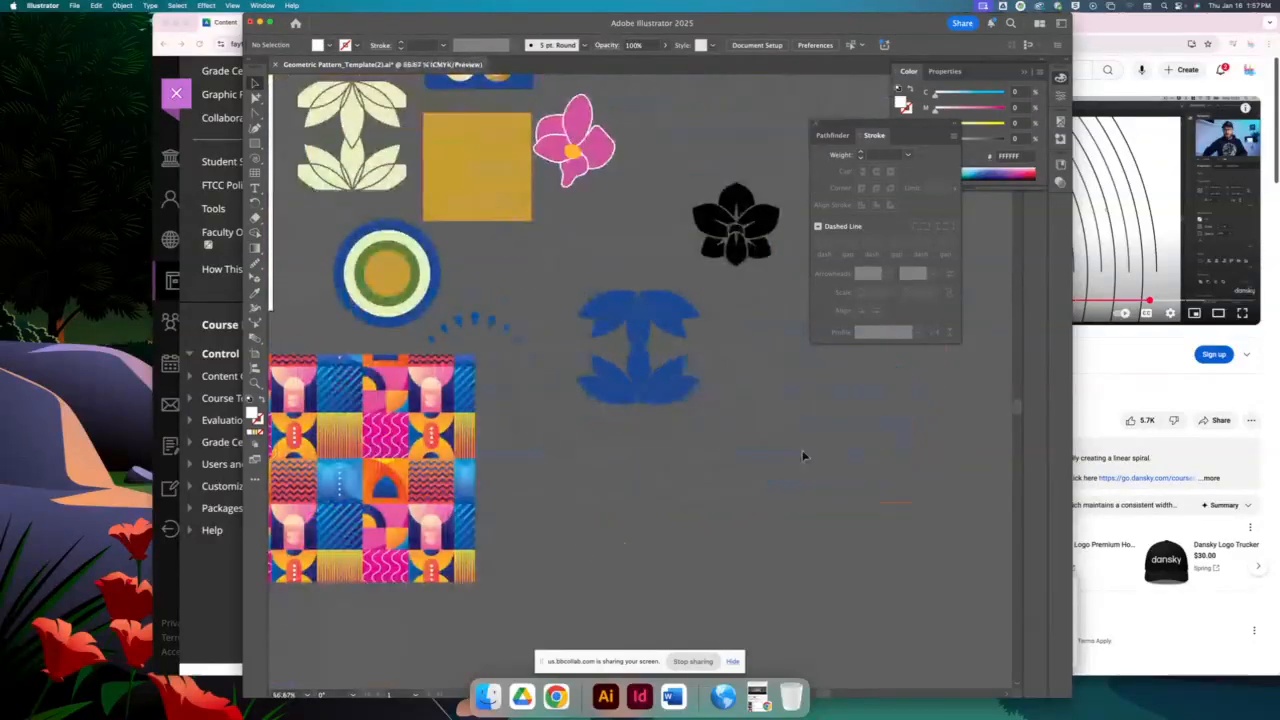
scroll(629, 481, "up", 4)
scroll(629, 481, "left", 5)
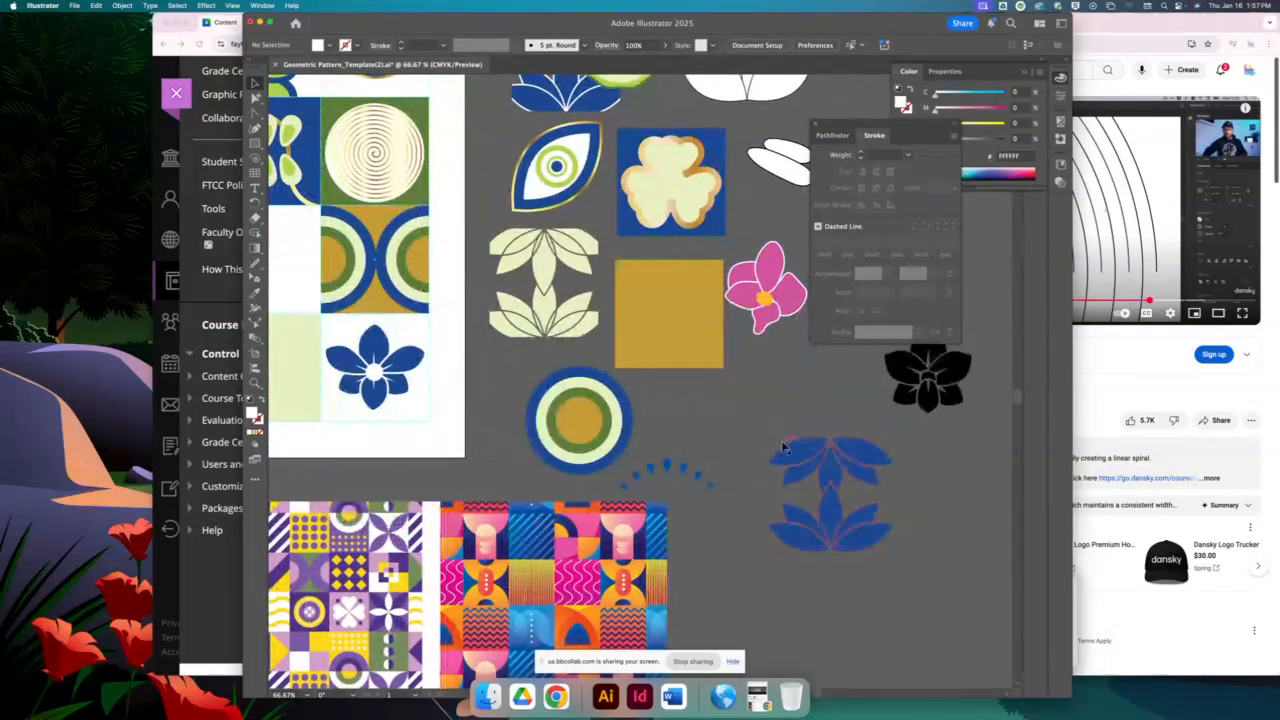
key("p")
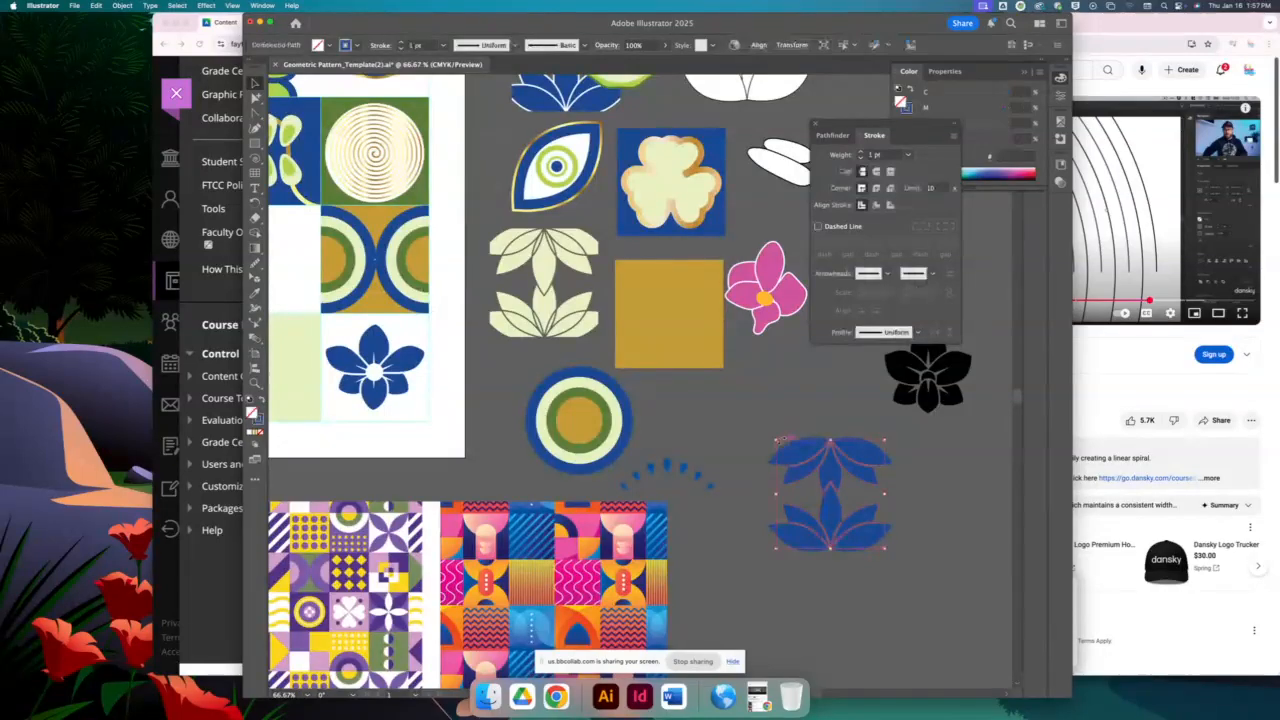
Move the mirrored lotus motif onto the pale green tile in the middle of the pattern's bottom row
left_click(871, 549)
left_click_drag(866, 546, 398, 316)
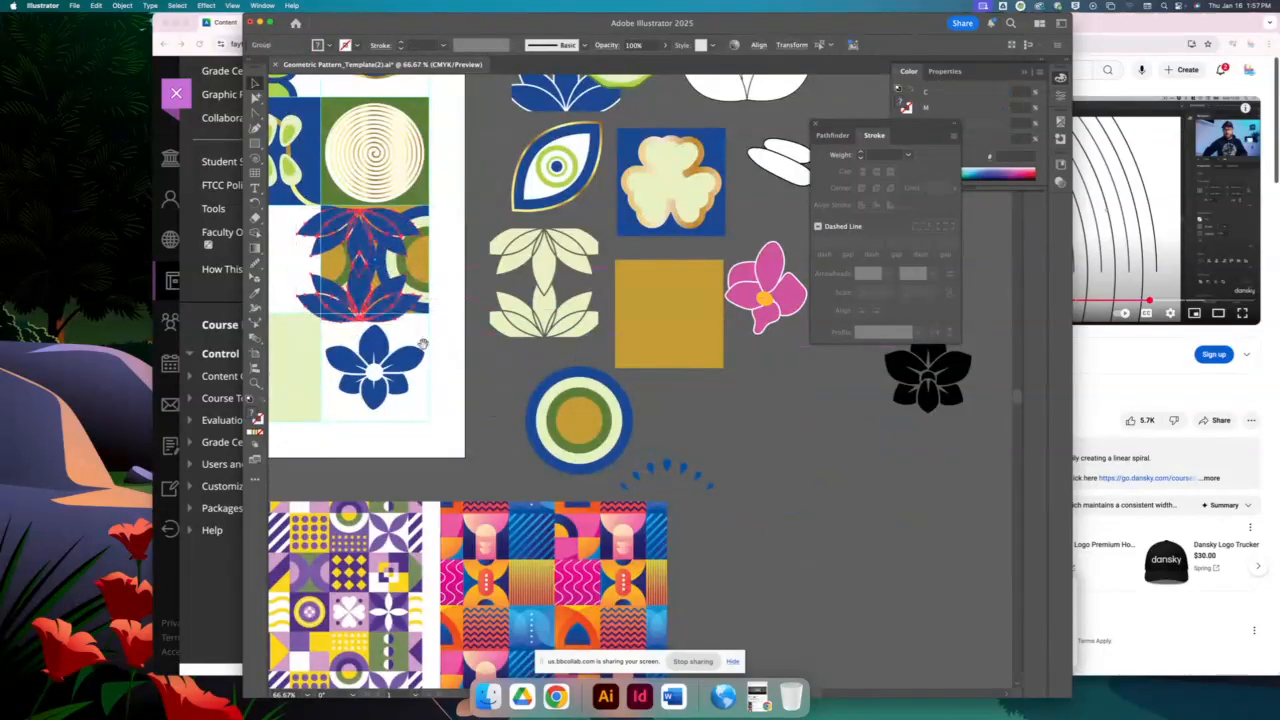
left_click_drag(463, 365, 856, 496)
left_click_drag(738, 370, 638, 480)
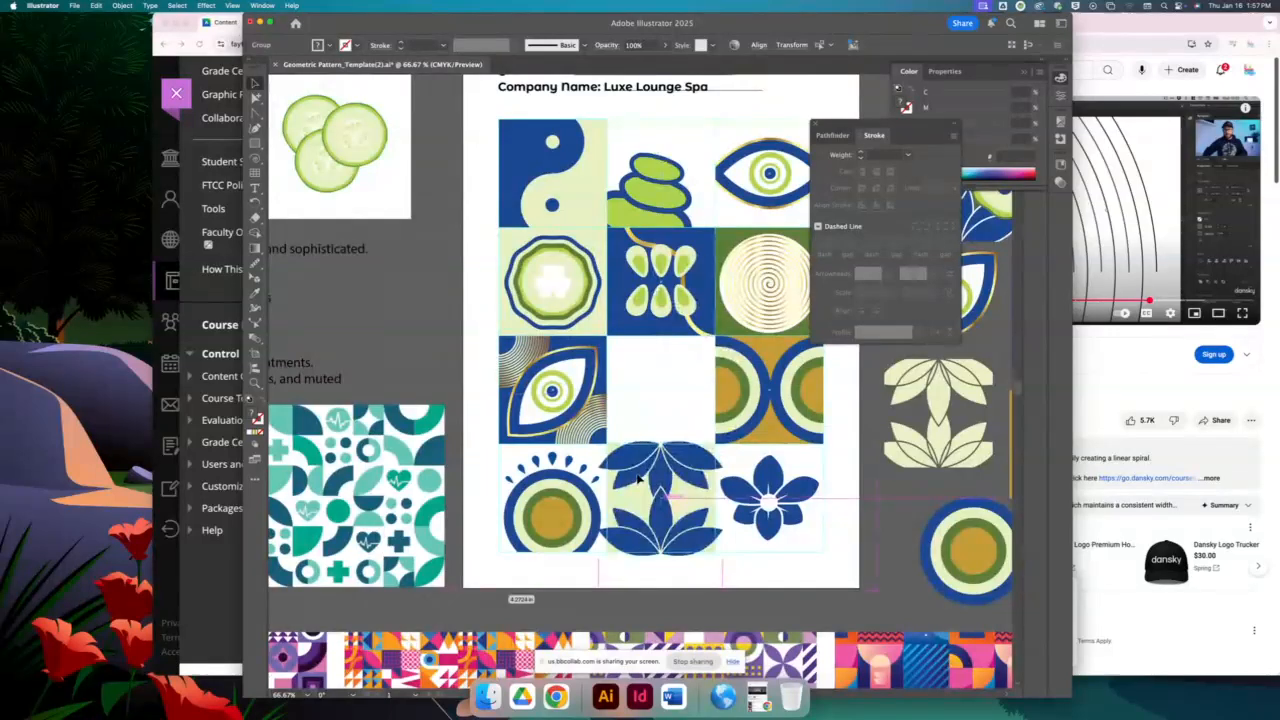
left_click_drag(638, 480, 638, 480)
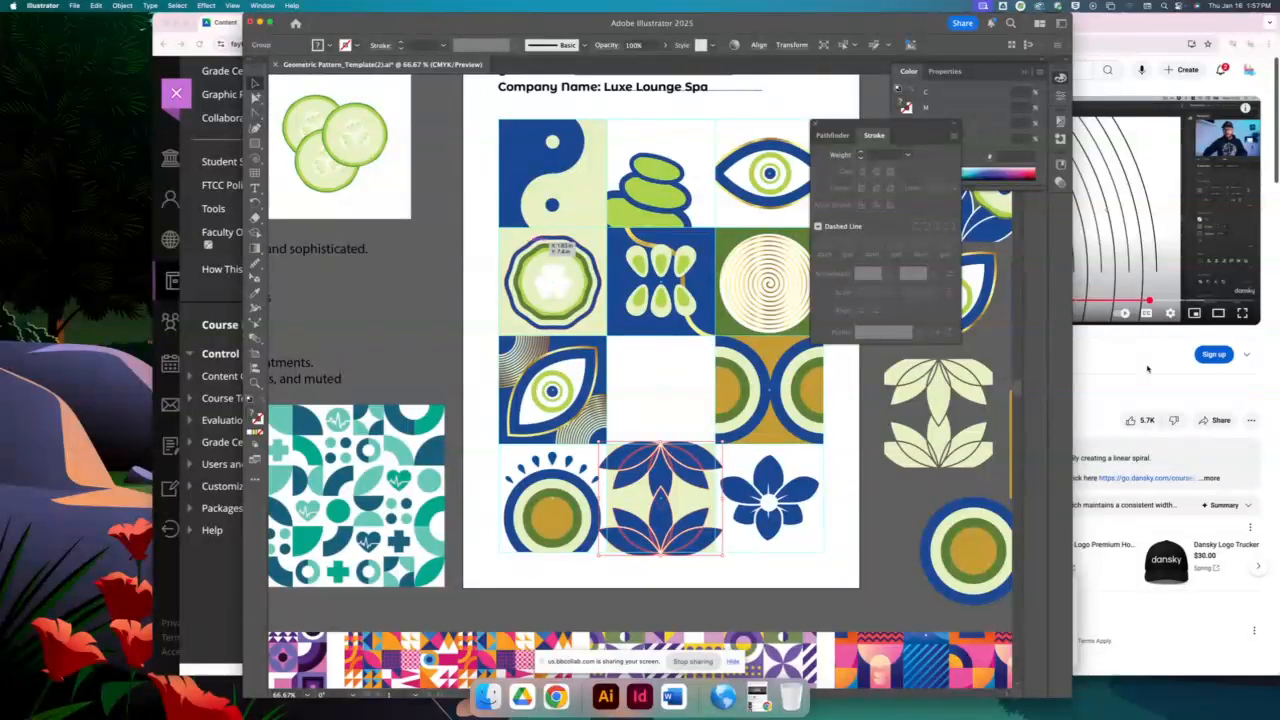
Switch to YouTube in Chrome, search for "deamons, imagine dragons" and play the official Demons music video
left_click(1147, 369)
left_click(1050, 63)
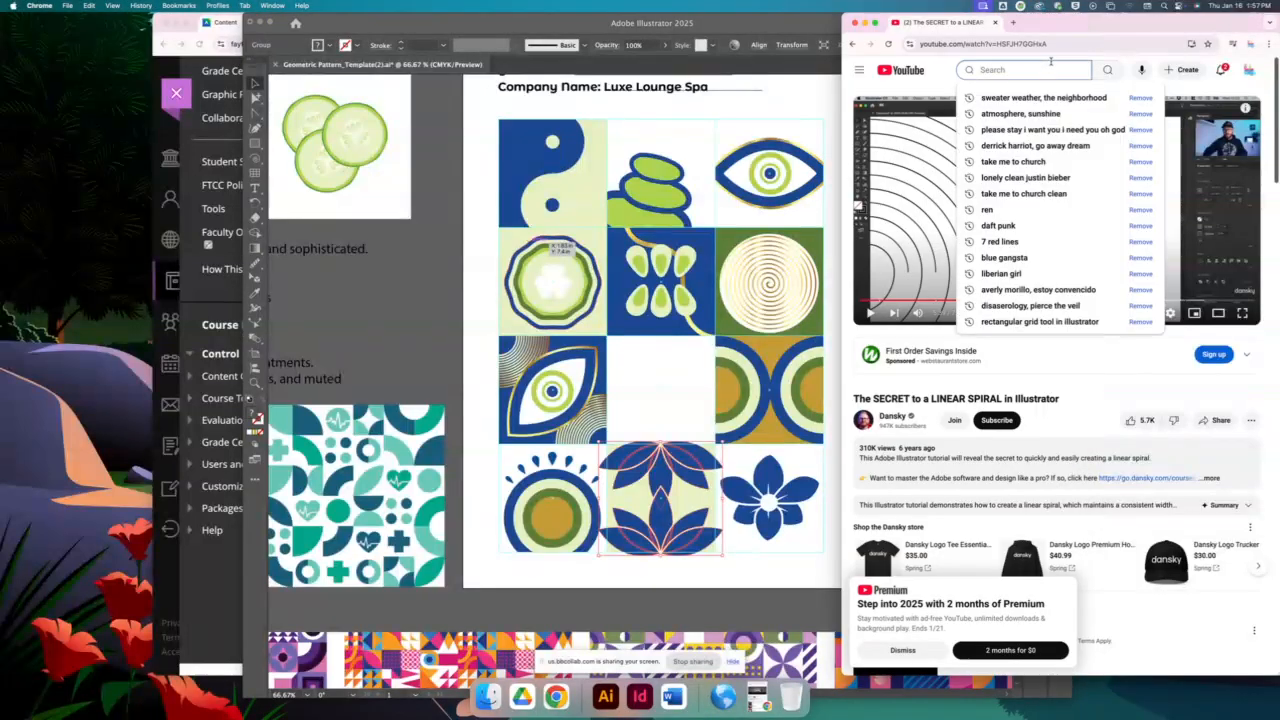
type("deamons, i")
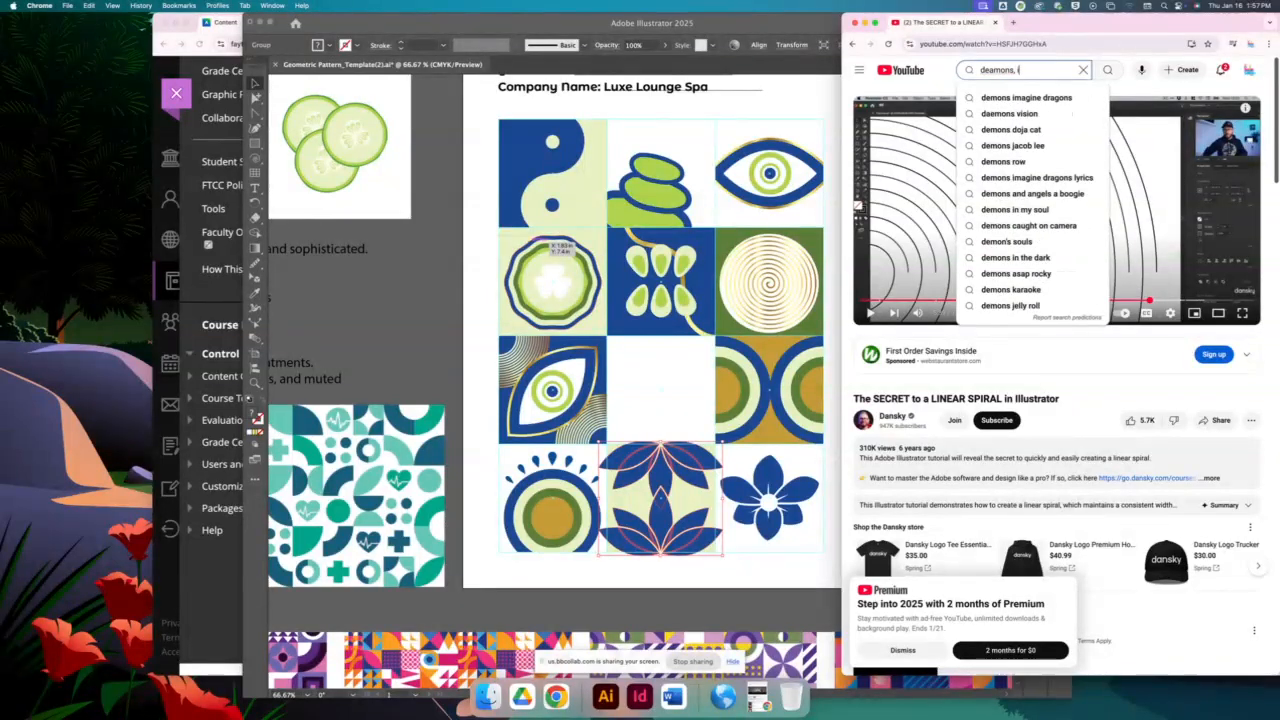
type("magine d")
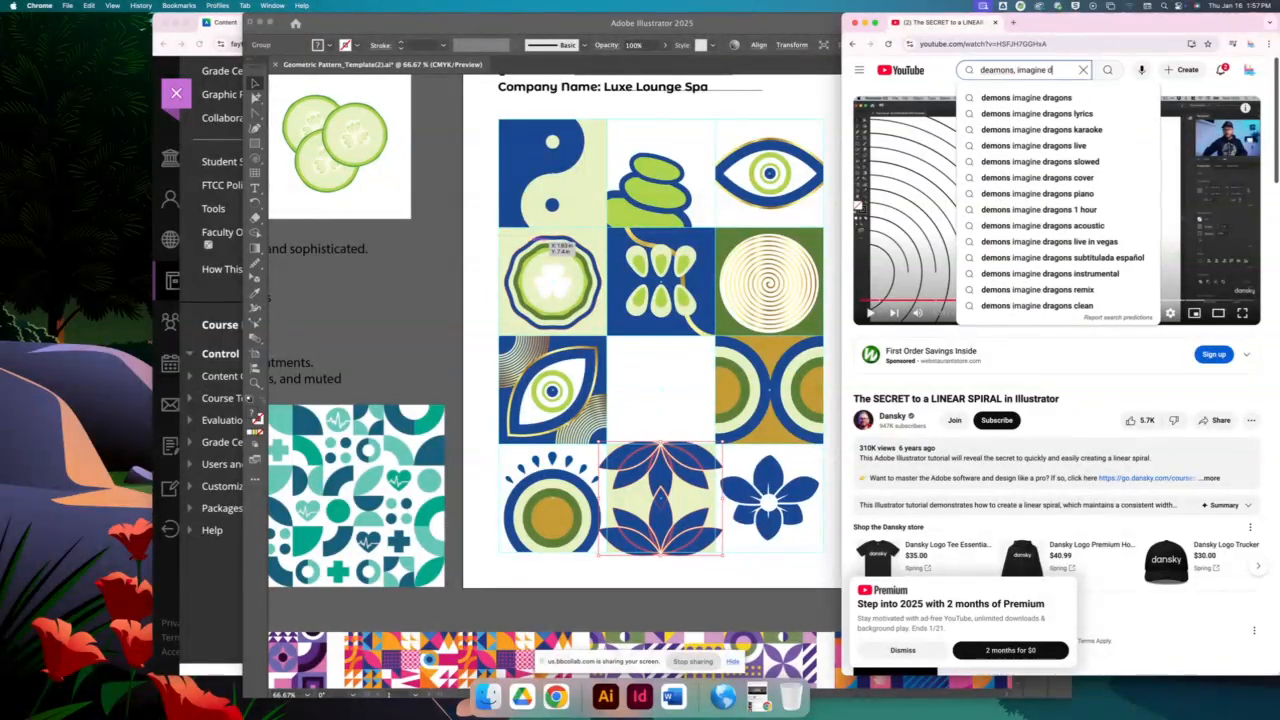
type("ragons")
key("Return")
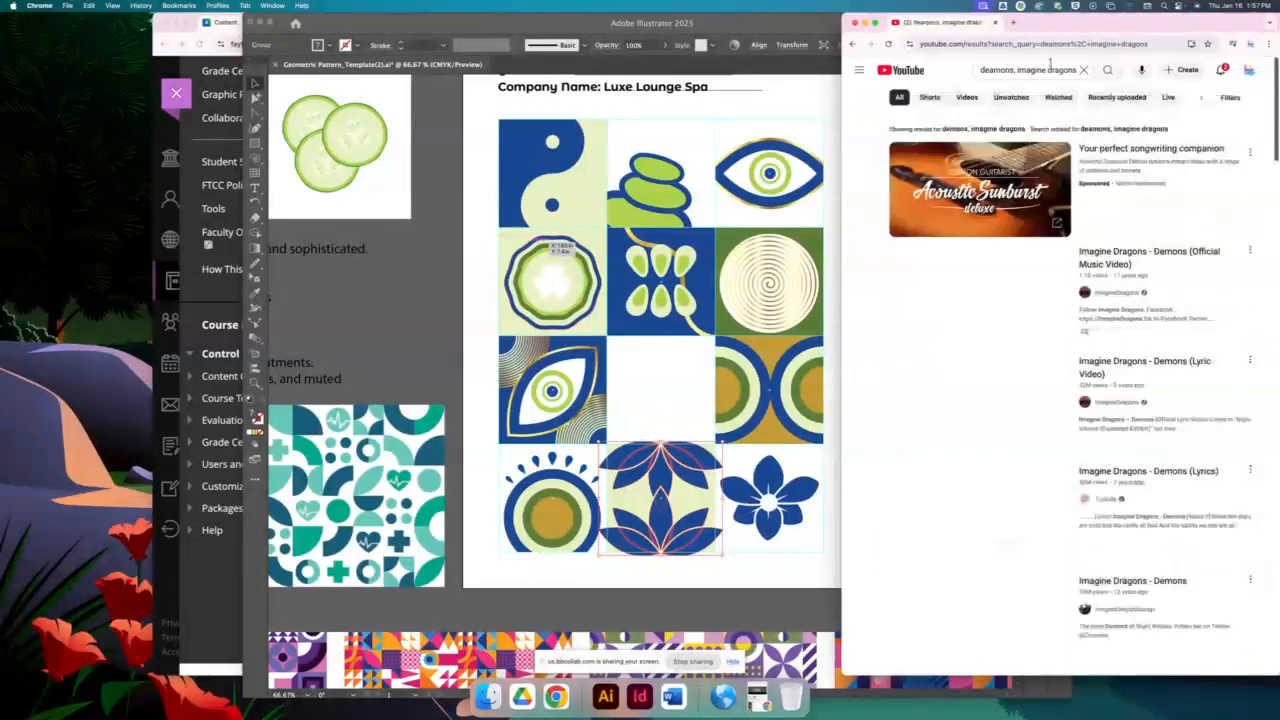
left_click(1126, 260)
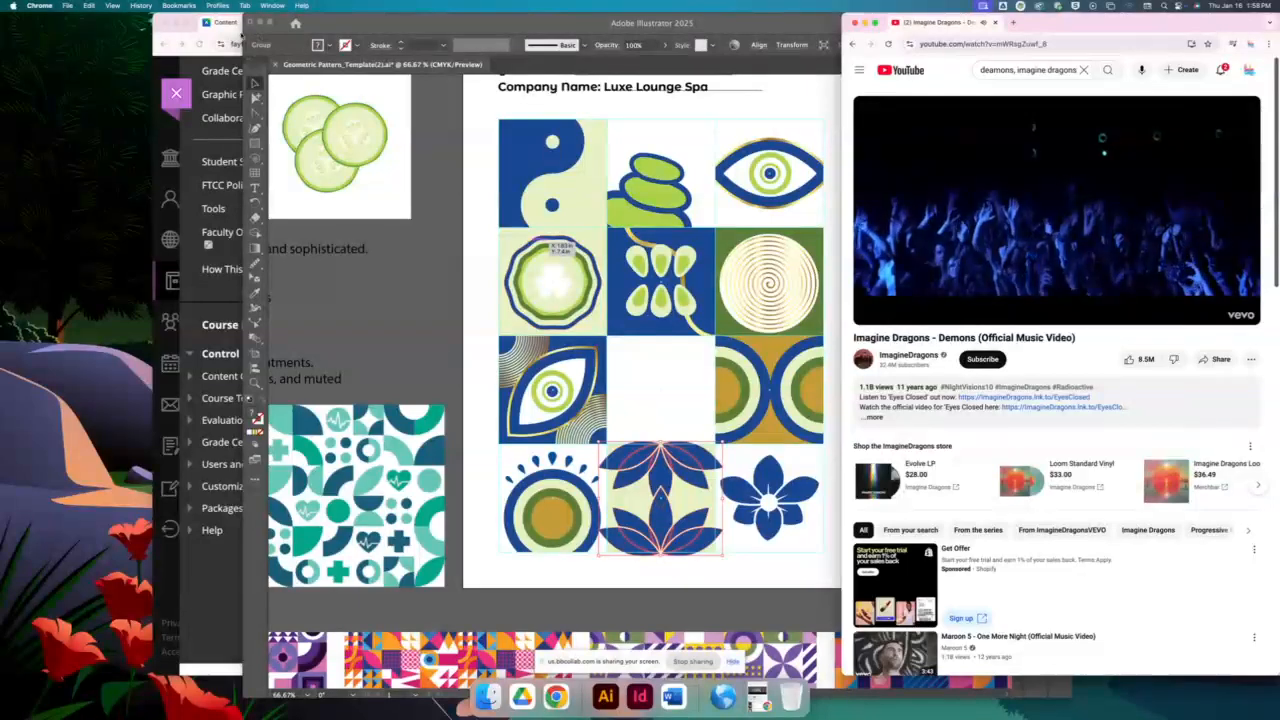
Close the other browser window playing The neighborhood playlist and raise the system volume
left_click(757, 697)
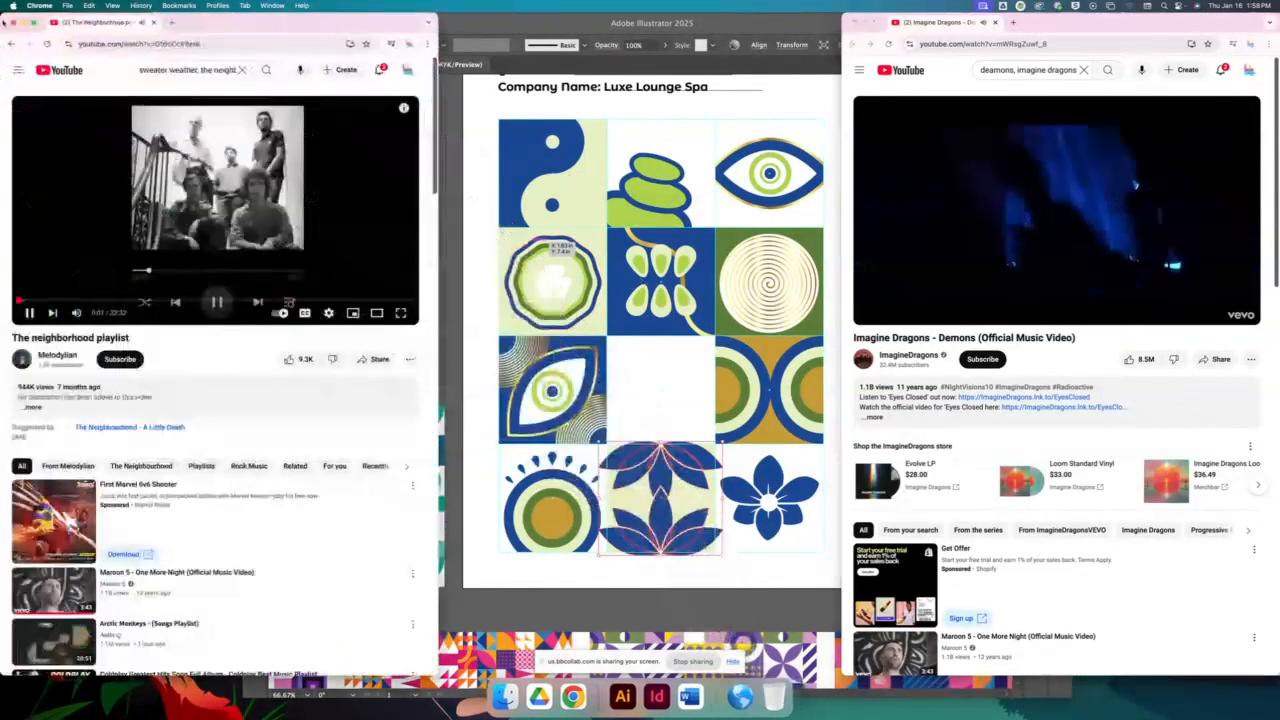
left_click(13, 22)
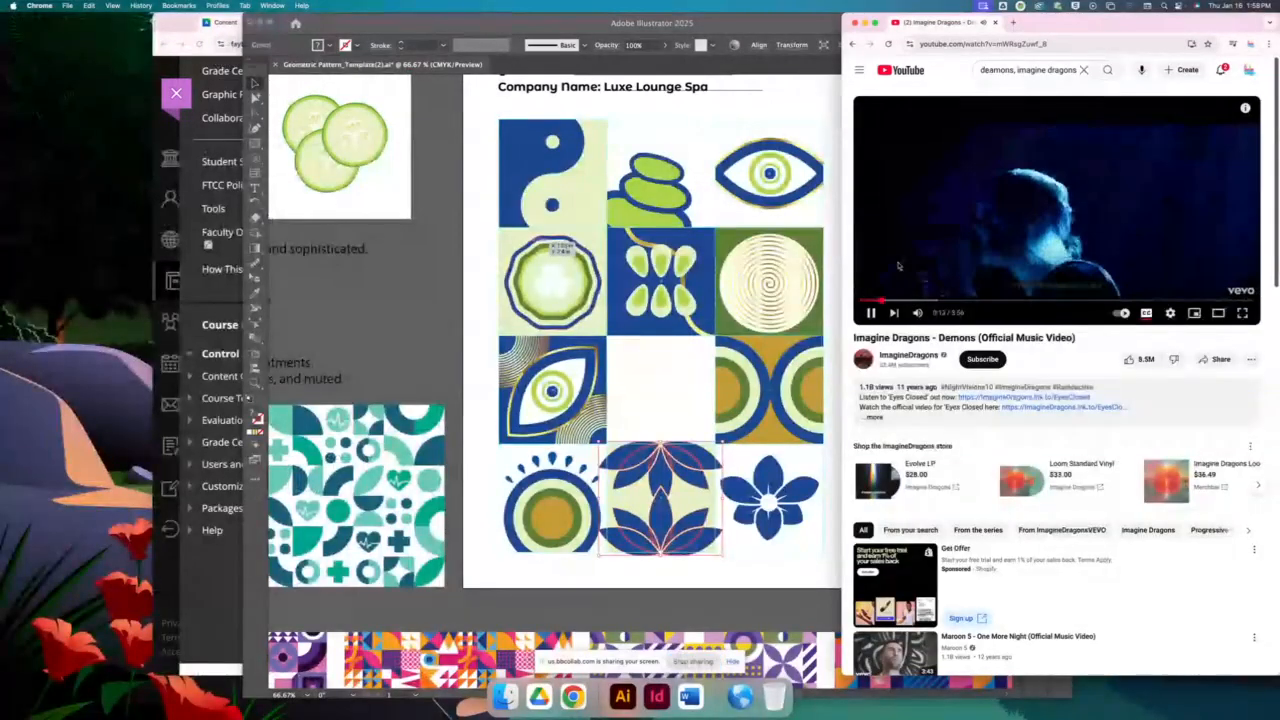
key("XF86AudioRaiseVolume")
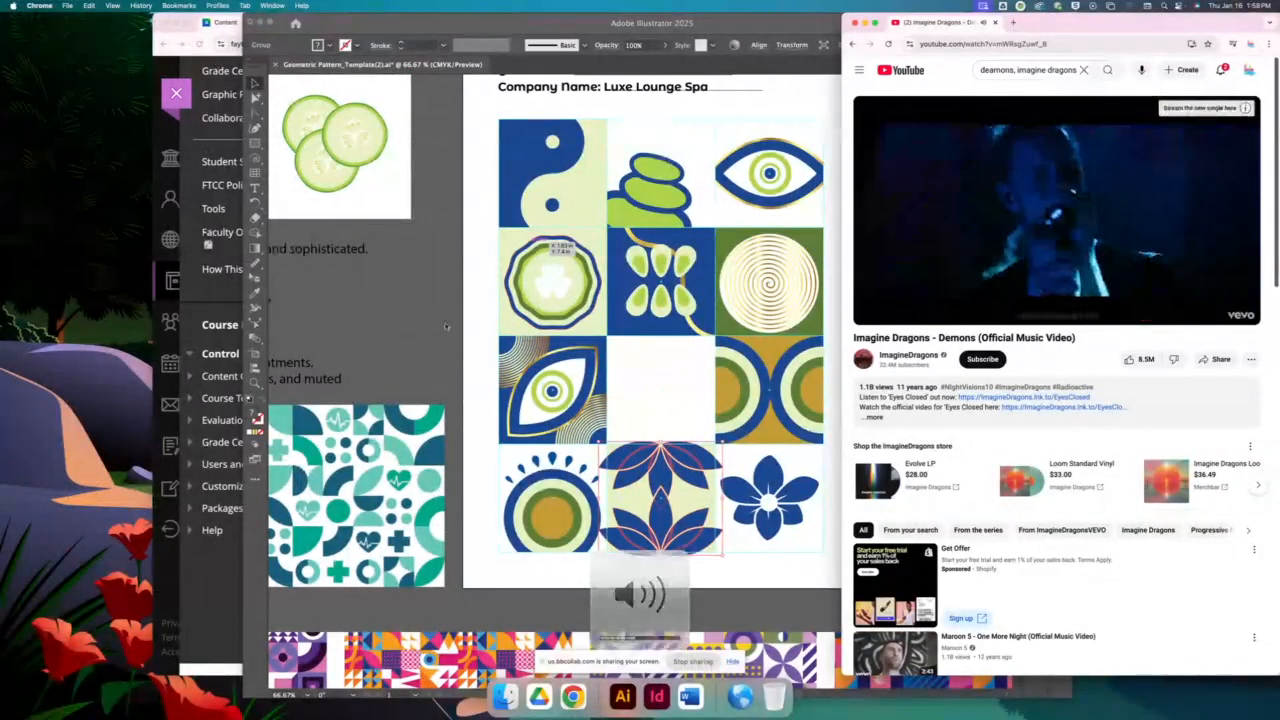
Switch back to Illustrator, paste a copy of the pale green tile in front of the lotus motif, and clip the motif to it
left_click(449, 329)
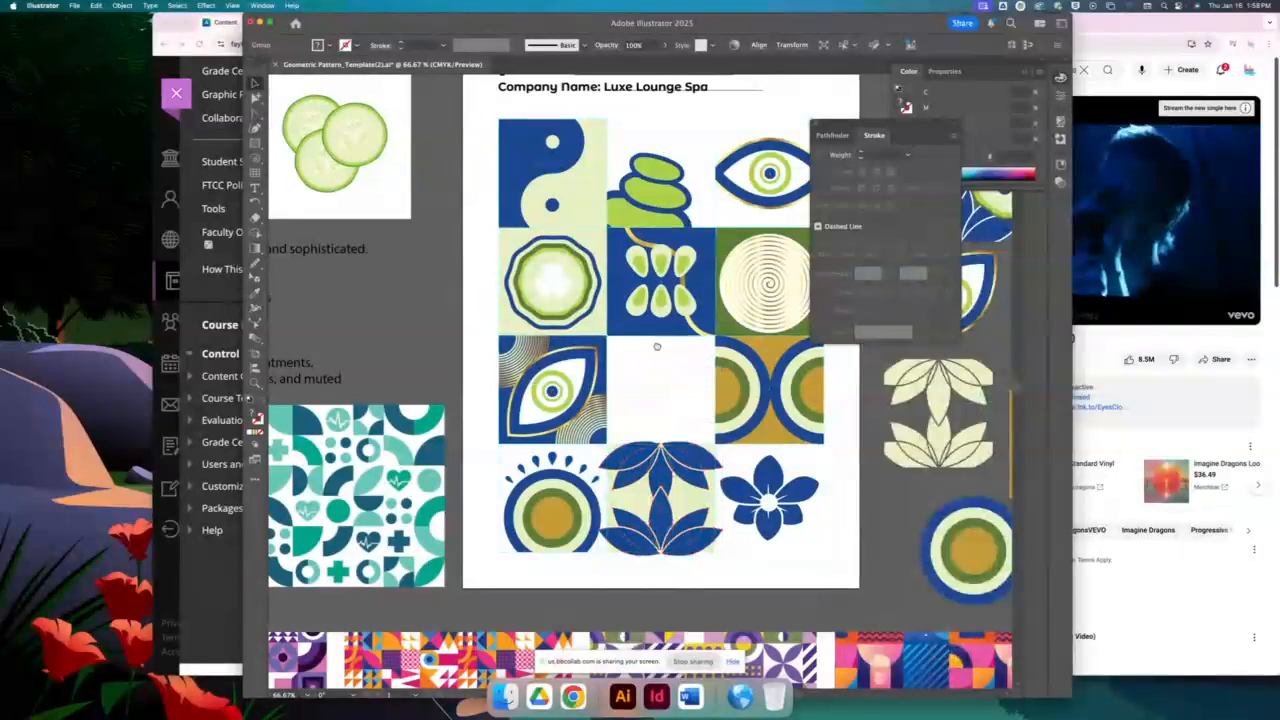
scroll(630, 283, "down", 2)
scroll(630, 281, "down", 2)
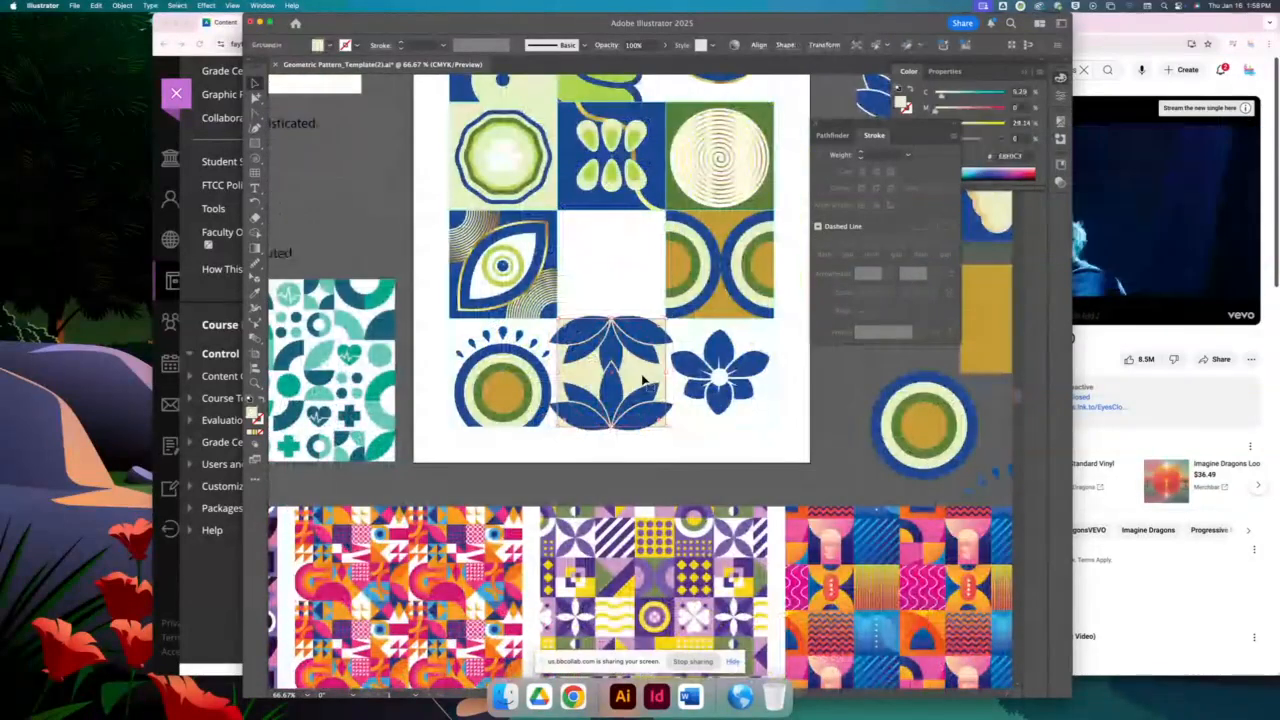
key("super+a")
left_click(644, 379)
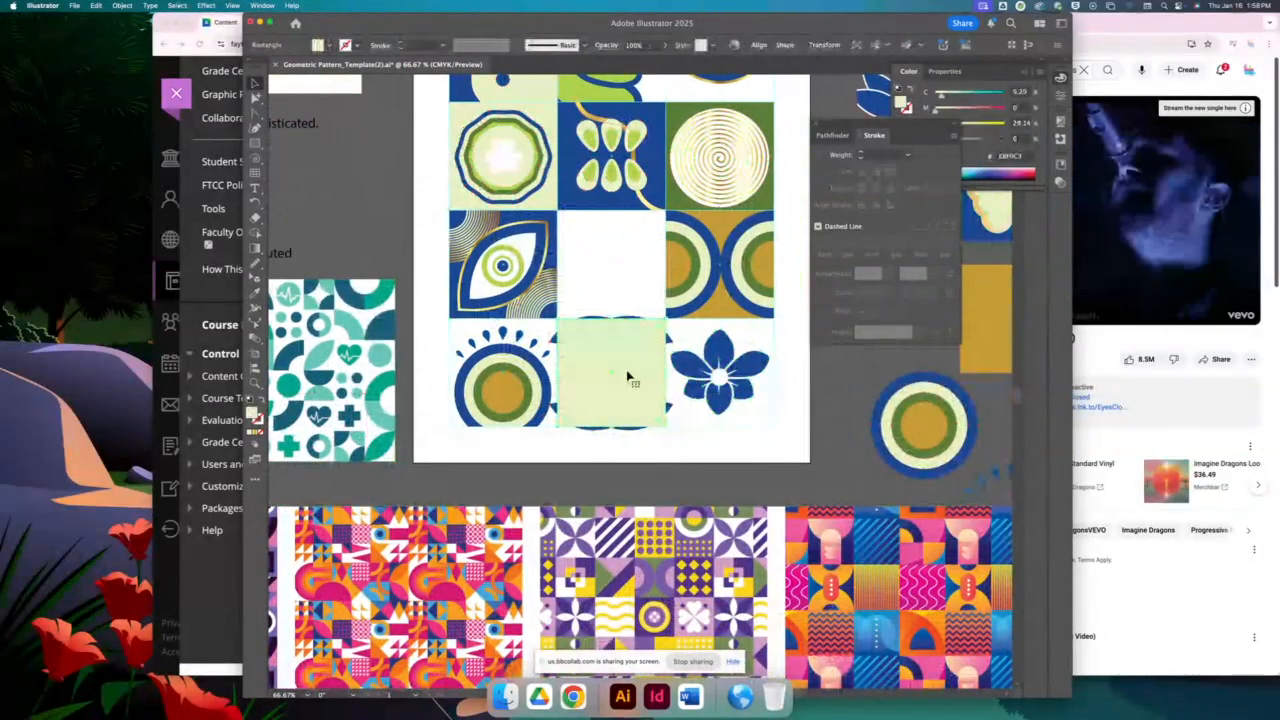
right_click(630, 318)
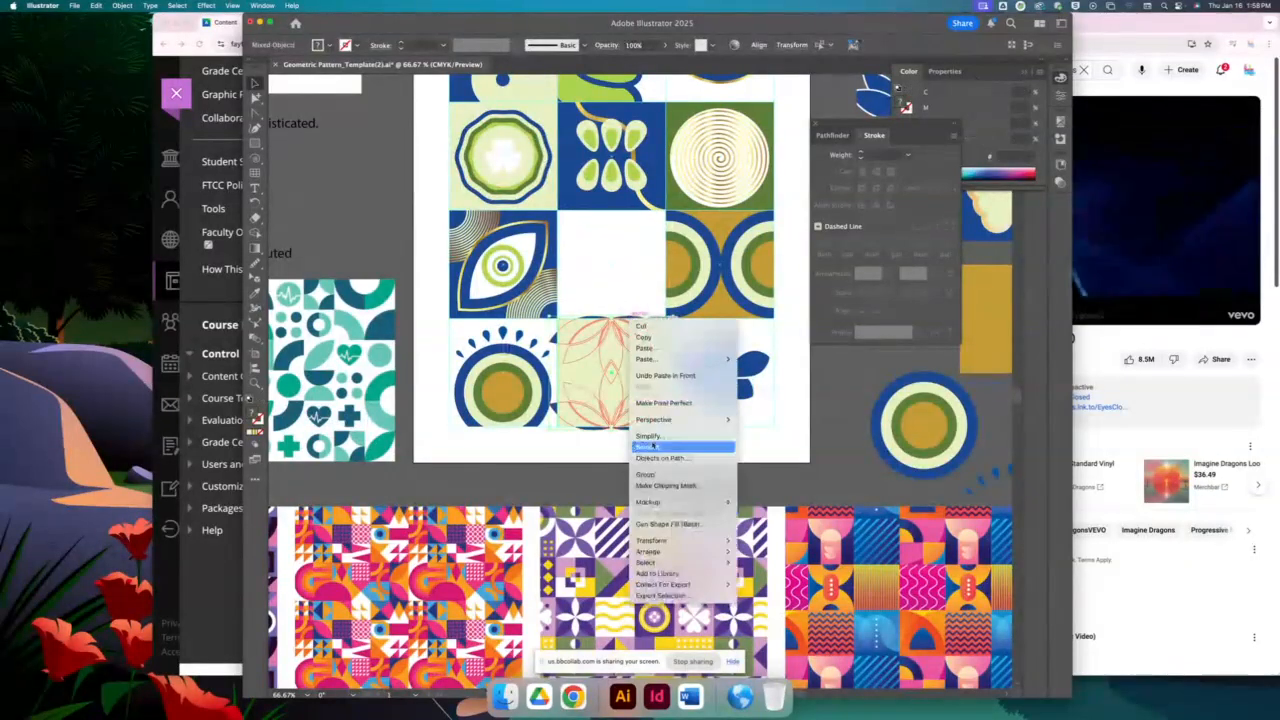
left_click(693, 482)
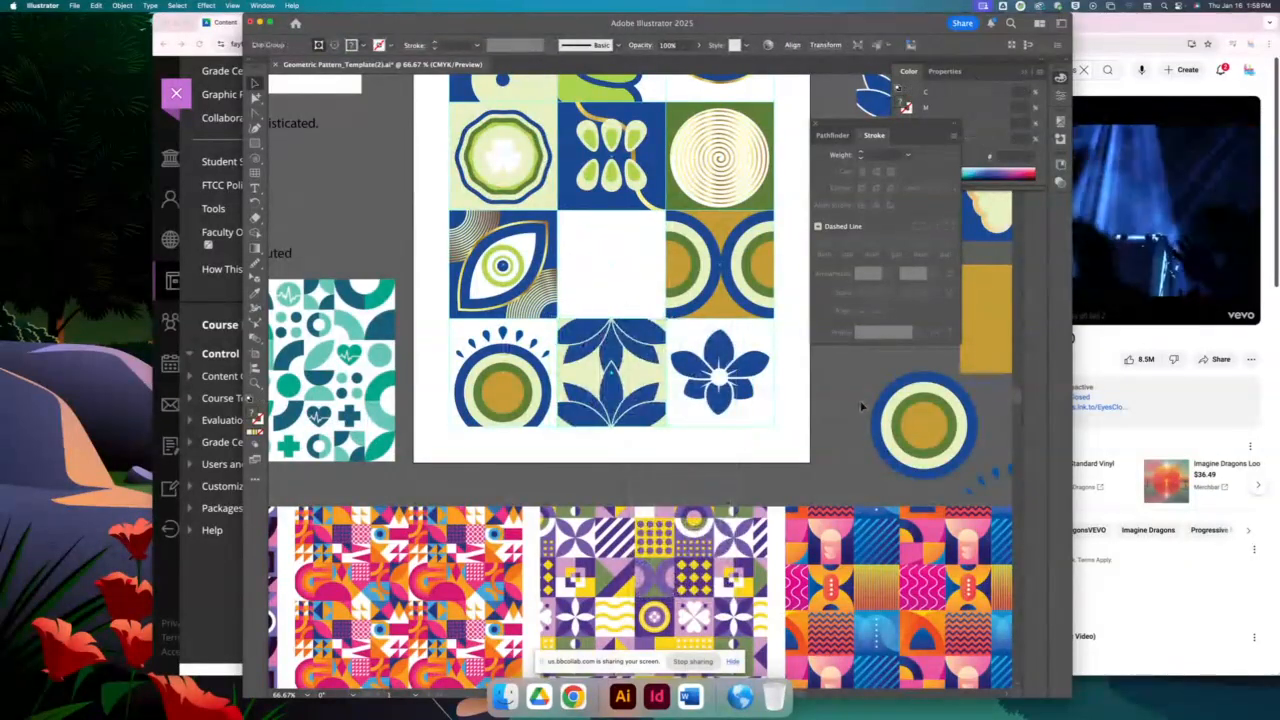
Try to place the concentric circle group around the stacked stones in the middle tile of the top row
left_click(803, 480)
left_click_drag(718, 361, 651, 460)
left_click_drag(577, 420, 541, 432)
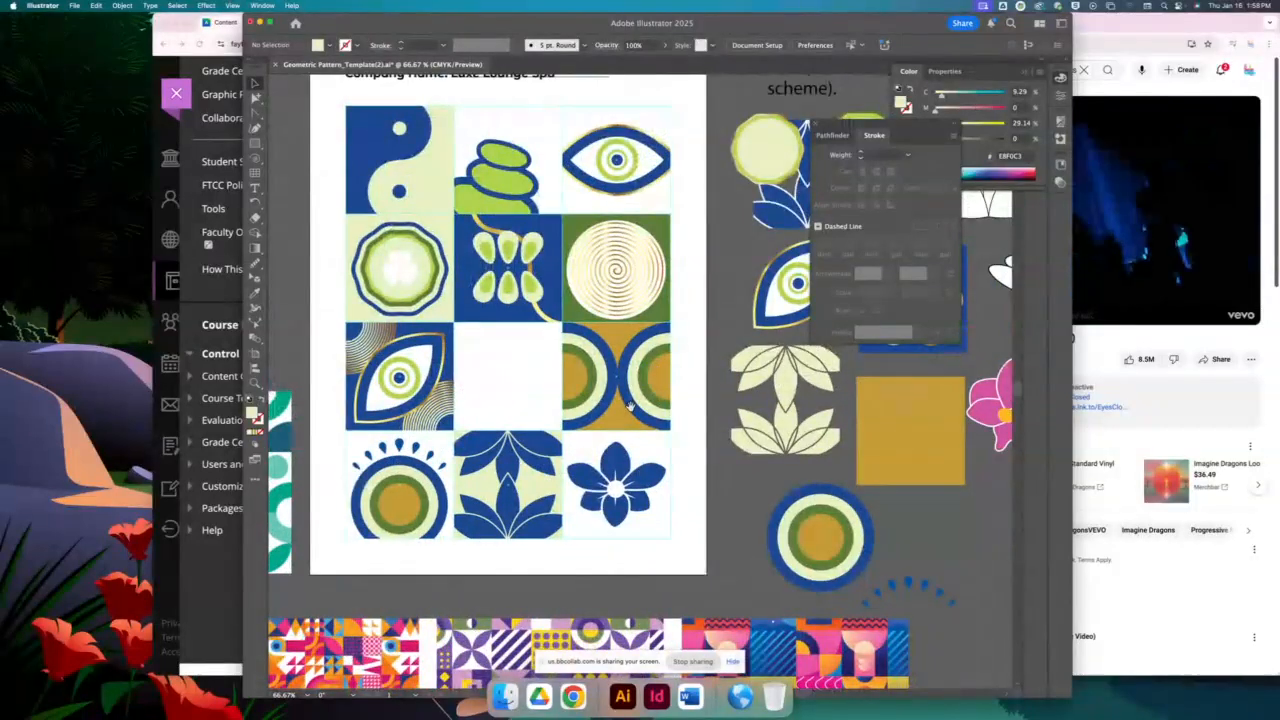
left_click(866, 550)
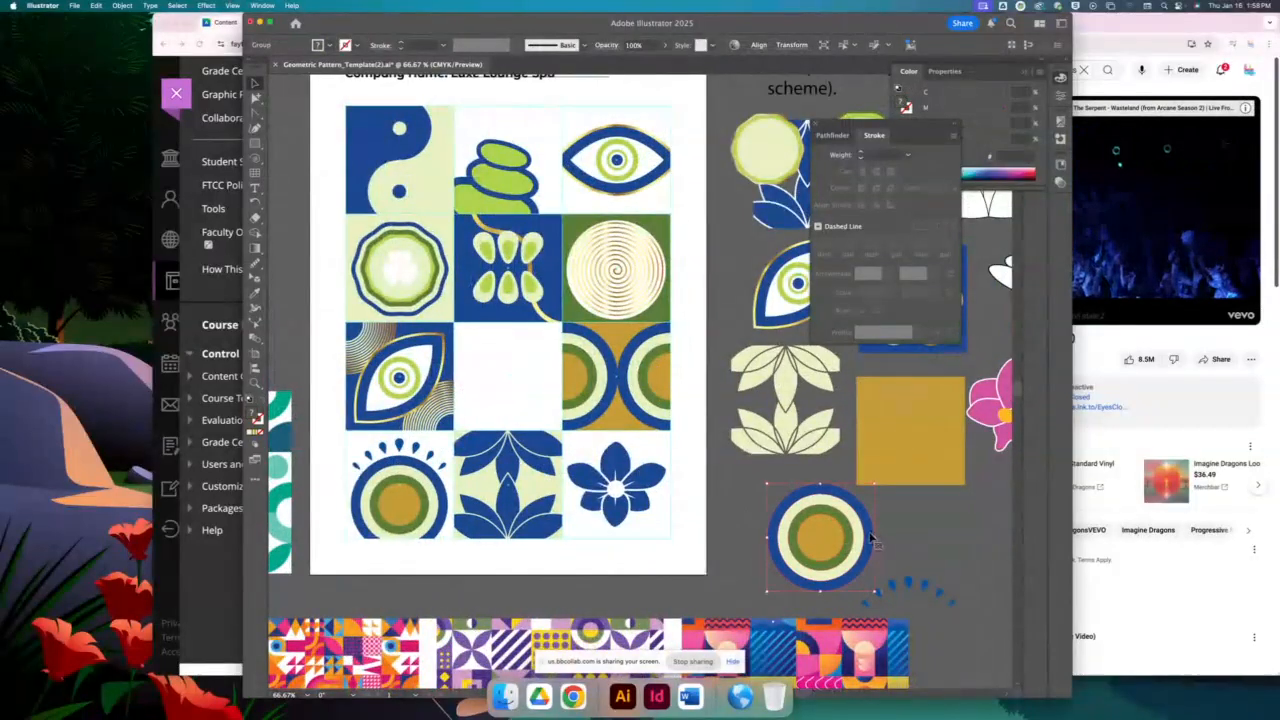
left_click_drag(873, 538, 511, 170)
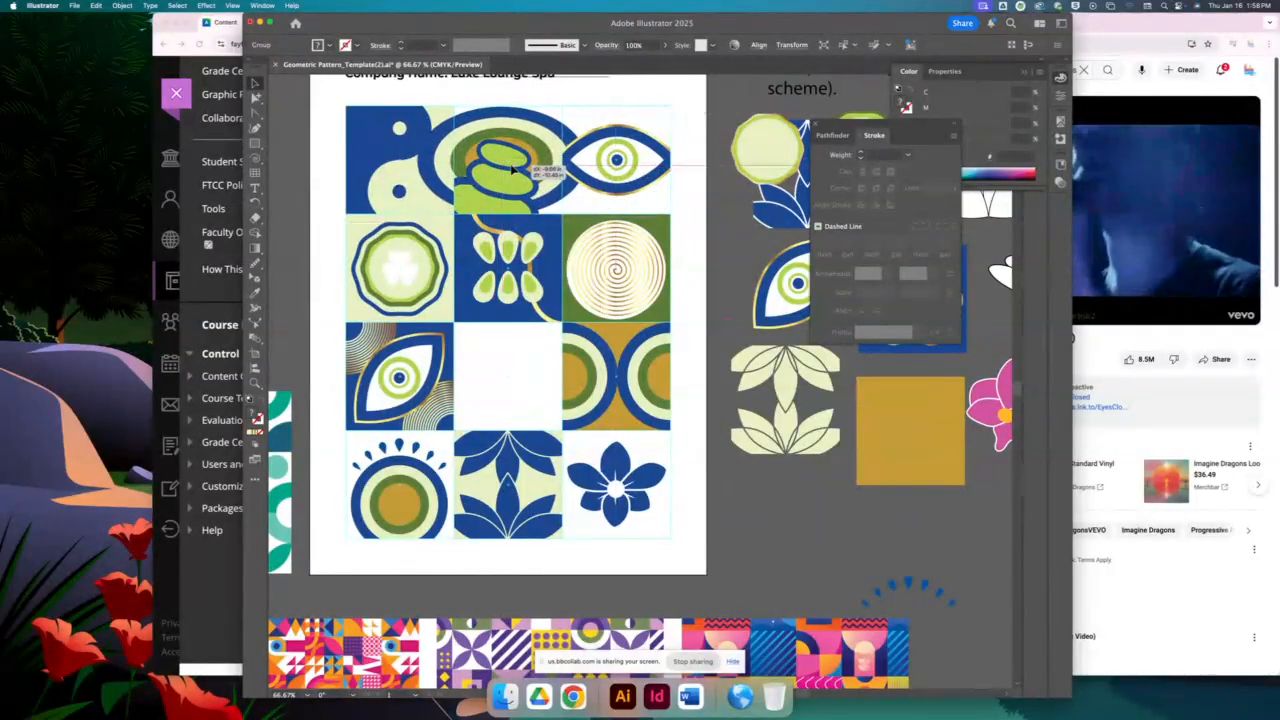
key("super+z")
key("super+z")
left_click_drag(850, 543, 573, 123)
key("super+z")
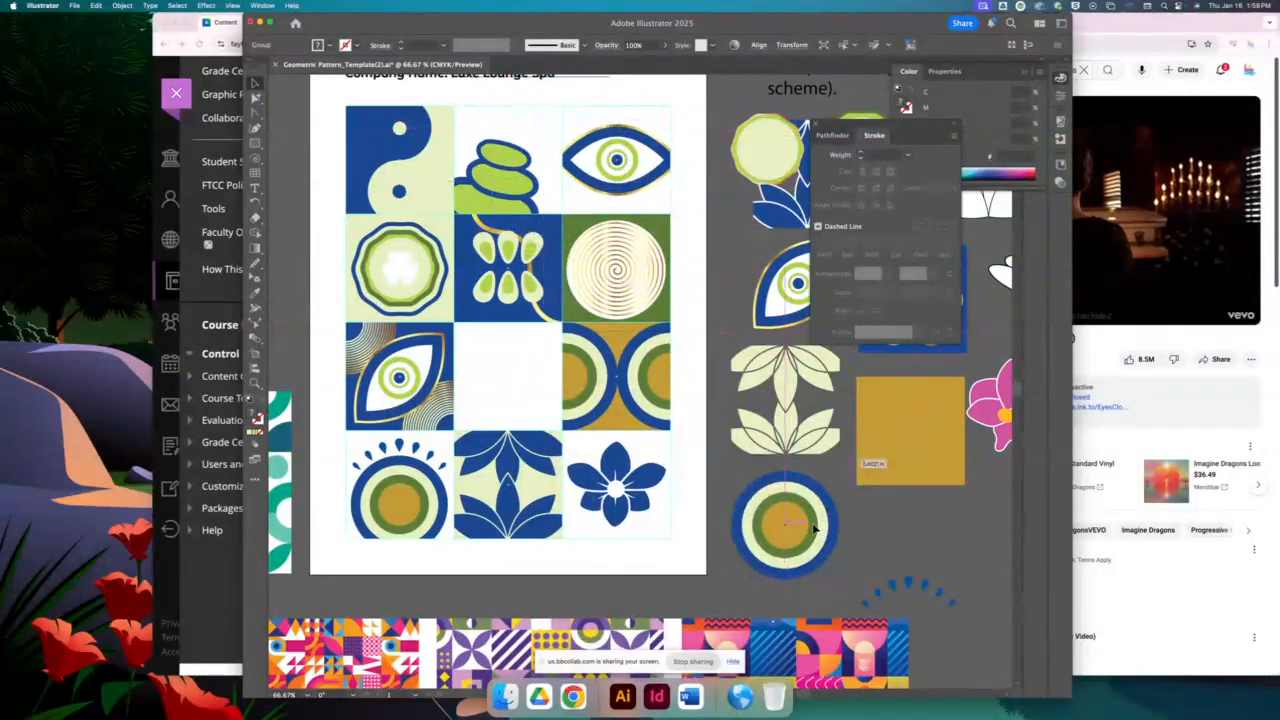
Move the blue outer ring of the concentric circles onto the stacked stones tile and enlarge it around the stones
left_click(893, 538)
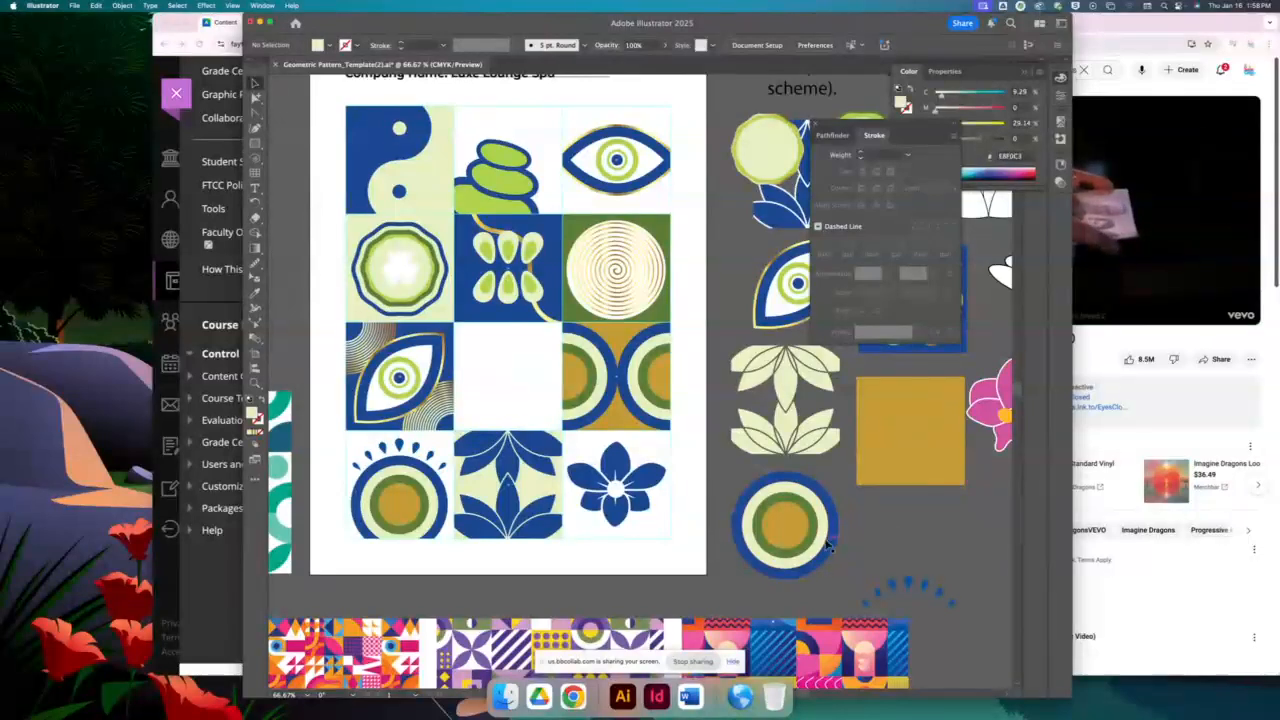
left_click_drag(830, 557, 549, 213)
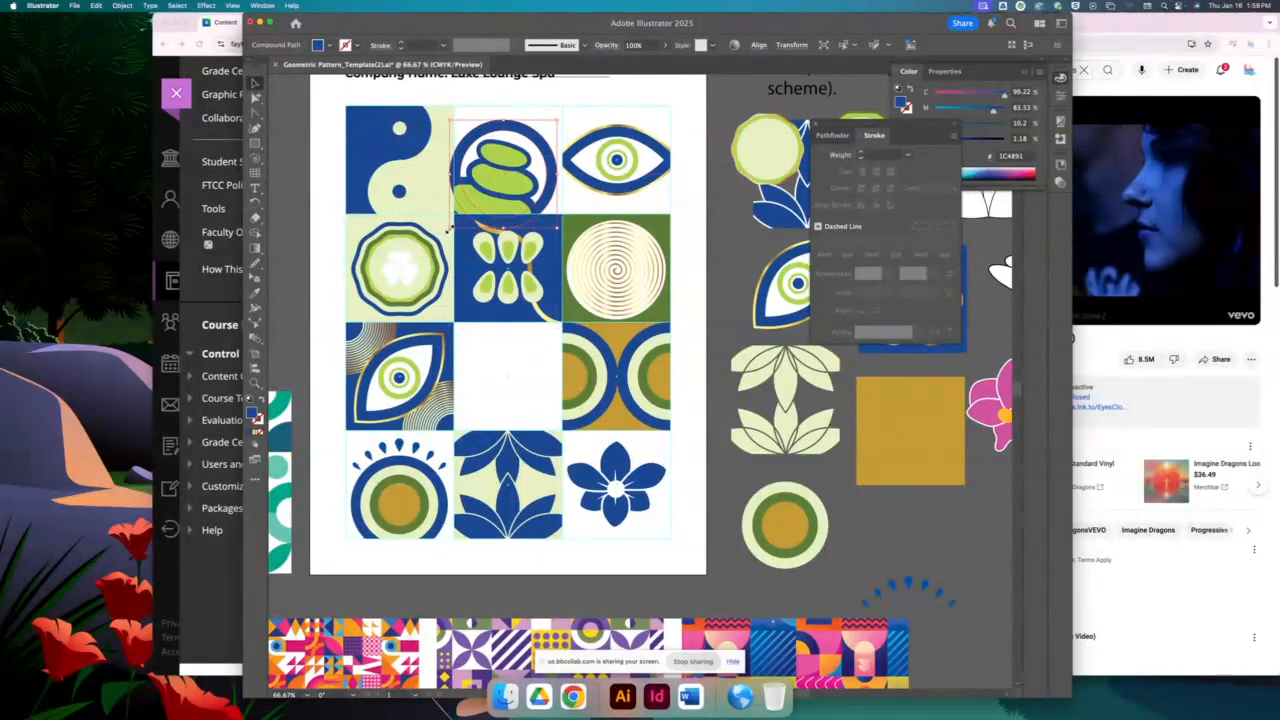
left_click_drag(449, 229, 405, 270)
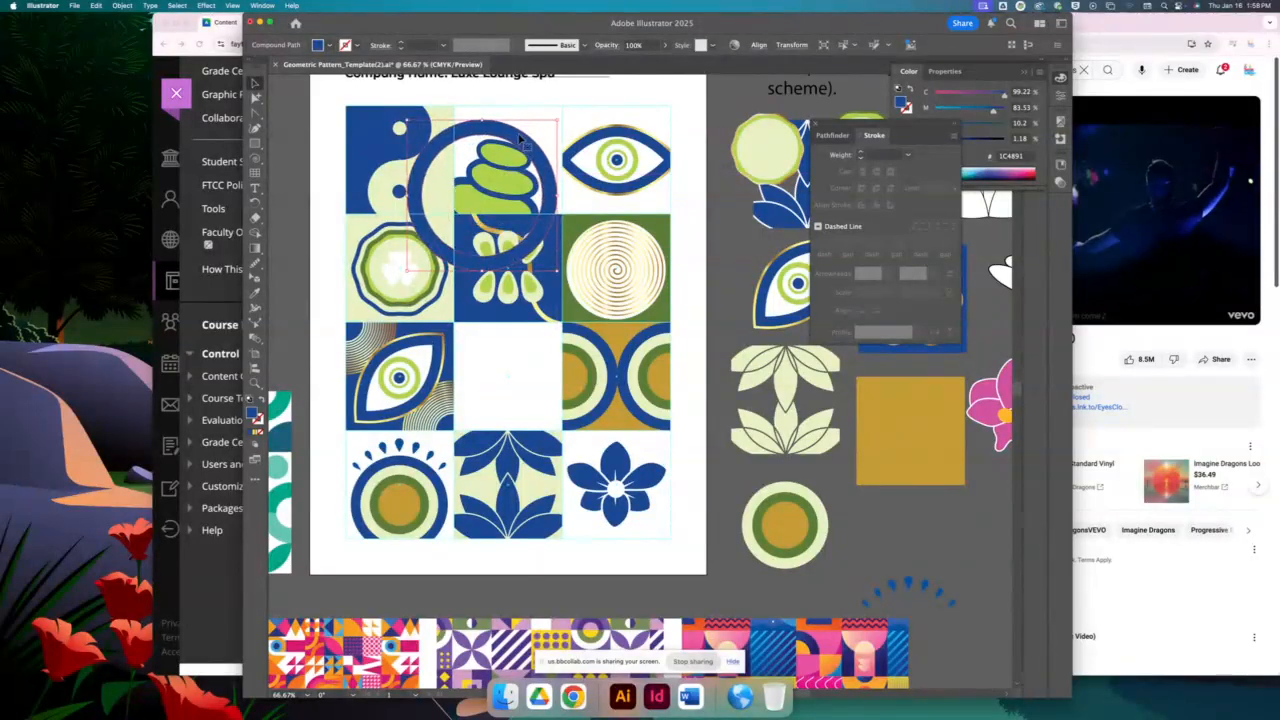
left_click_drag(520, 139, 535, 135)
Recolor the ring around the stacked stones with the gold sampled from the center of the remaining concentric circles
left_click(256, 293)
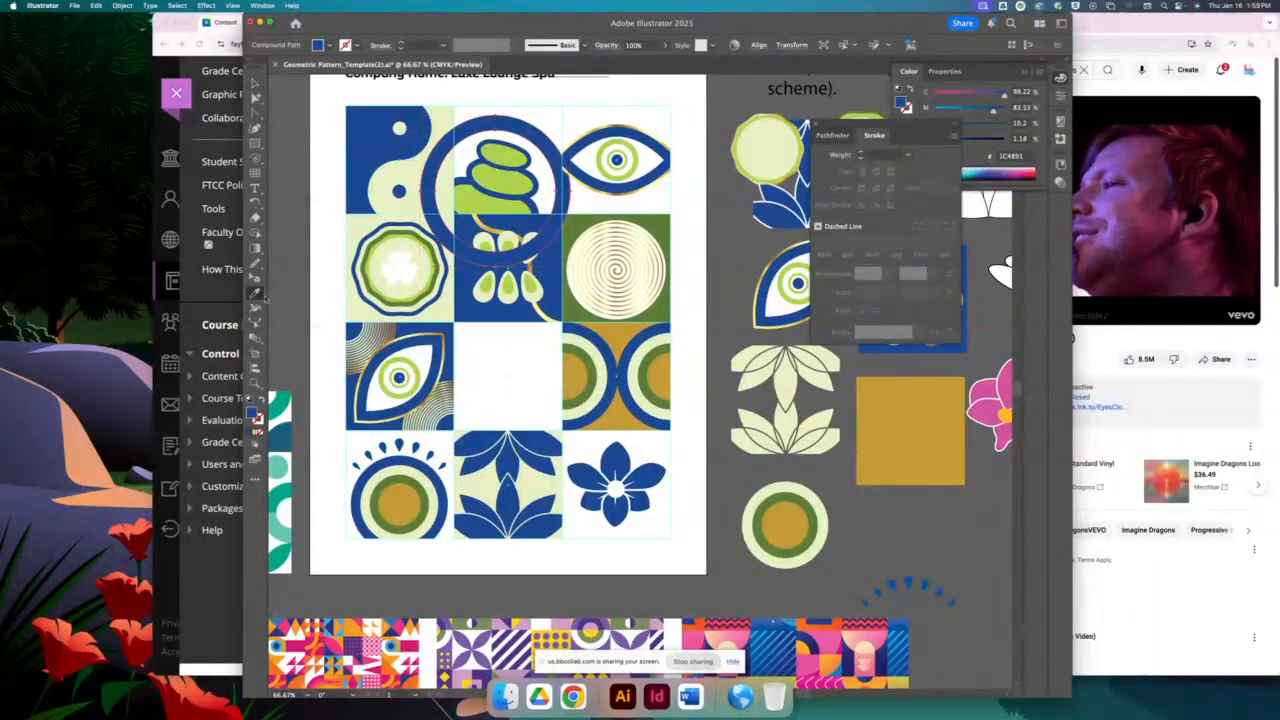
left_click(800, 515)
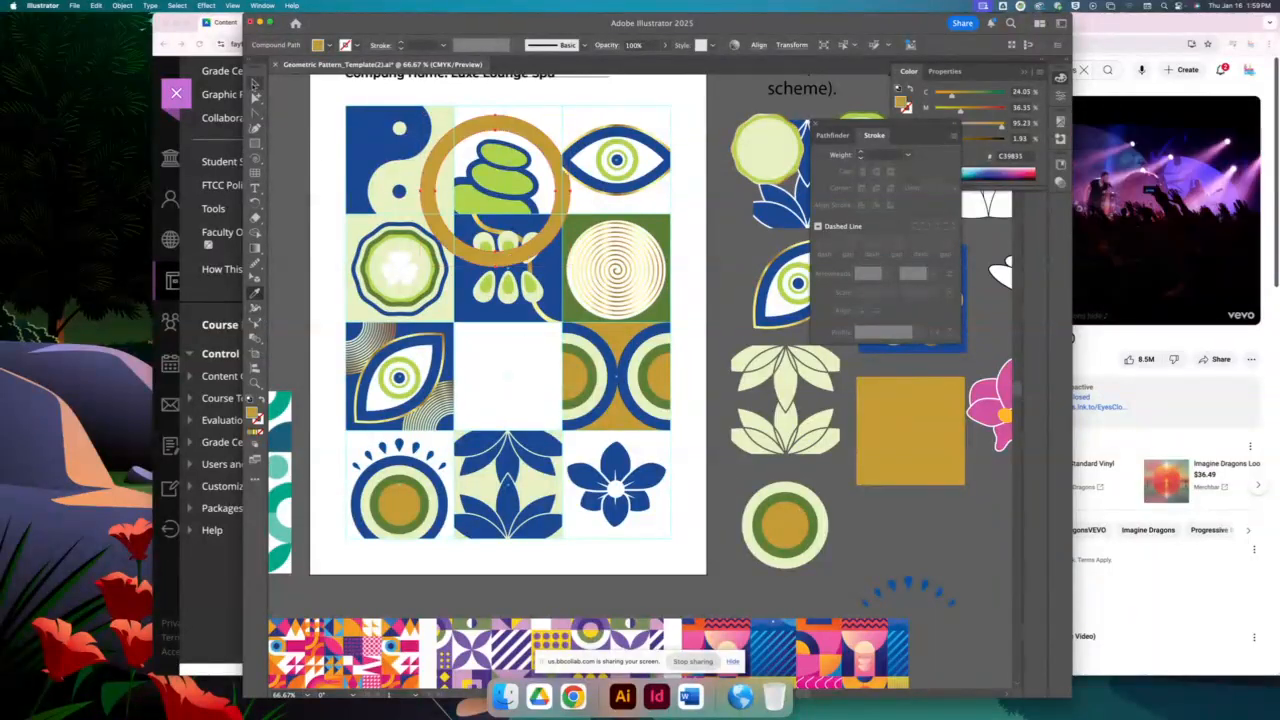
Try to trim the gold ring against the stacked stones tile with the Shape Builder tool
left_click(494, 109)
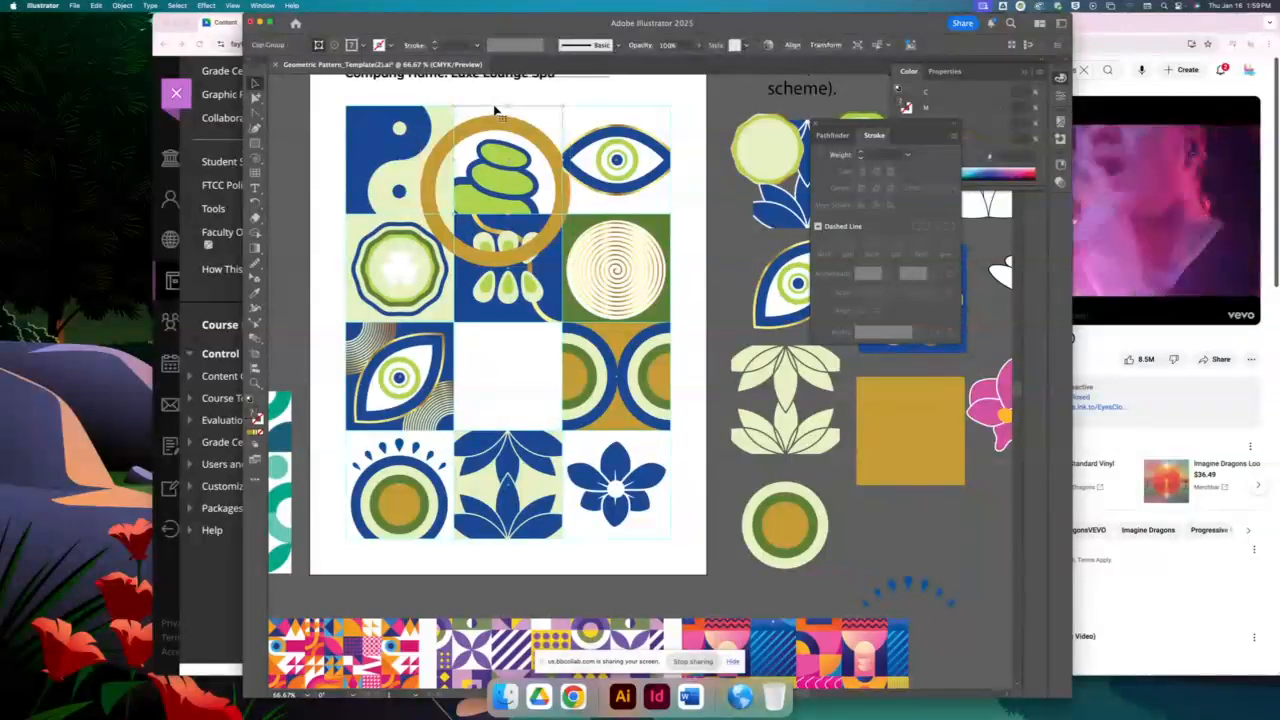
left_click(466, 139, "shift")
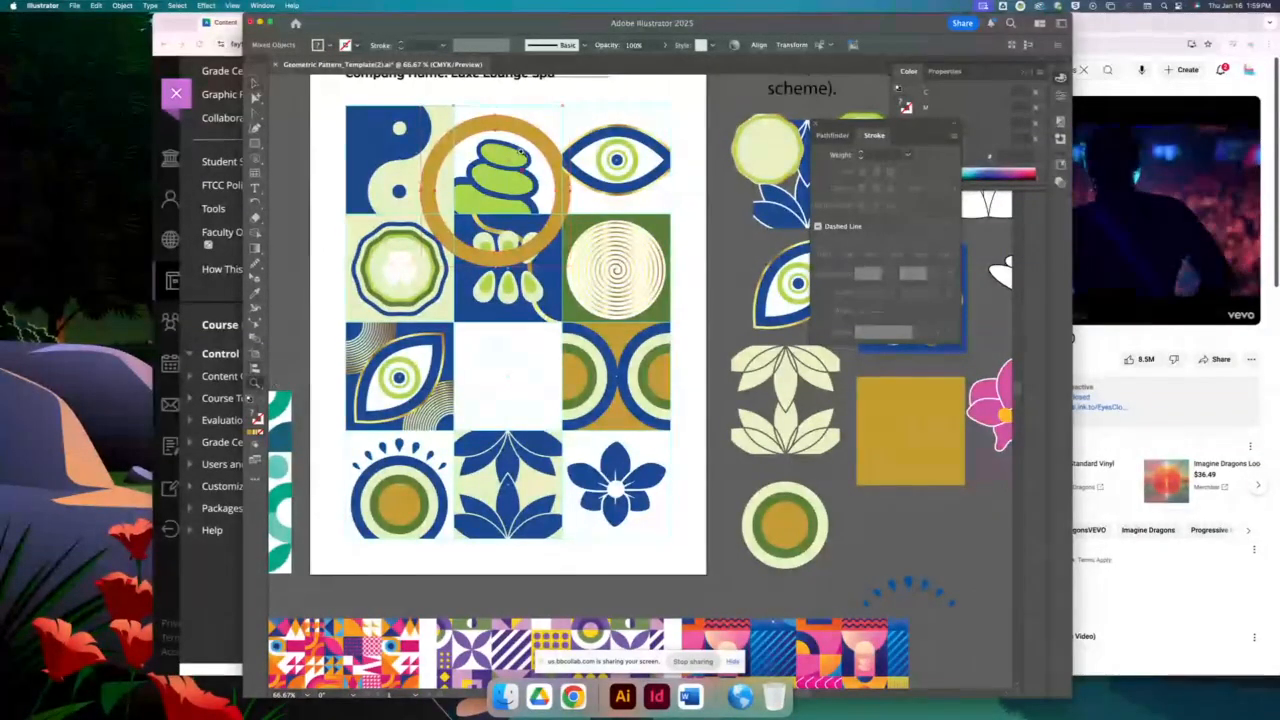
key("super+shift+a")
scroll(430, 137, "up", 6)
left_click(371, 266)
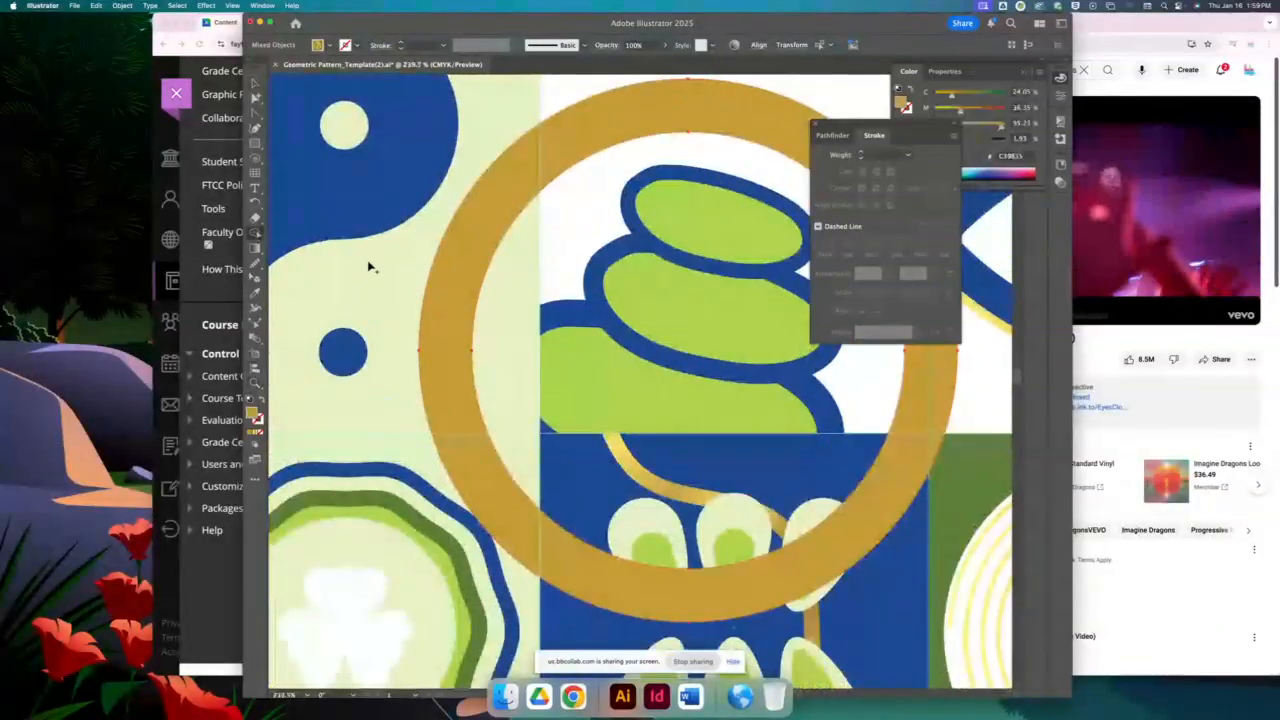
left_click(490, 209, "shift")
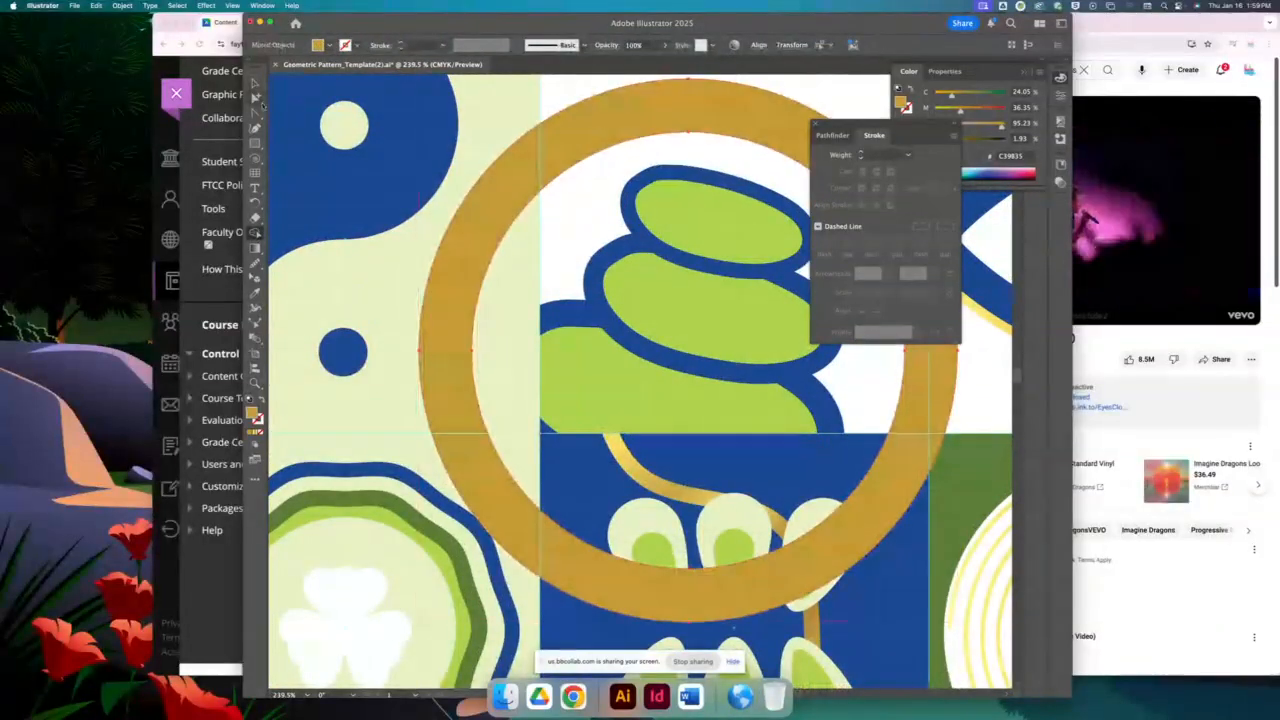
Place a copy of the blue square from the tile below onto the stacked stones tile and align it with the tile's edges
left_click(557, 106)
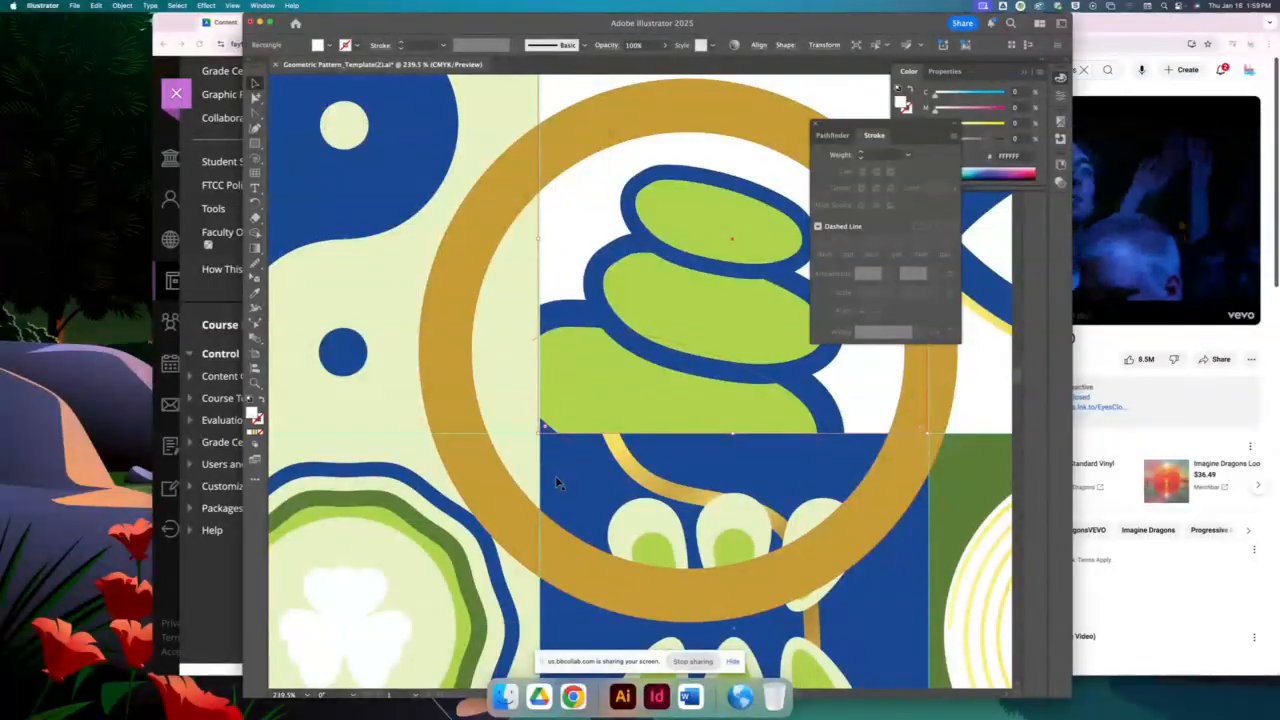
left_click_drag(557, 485, 613, 153)
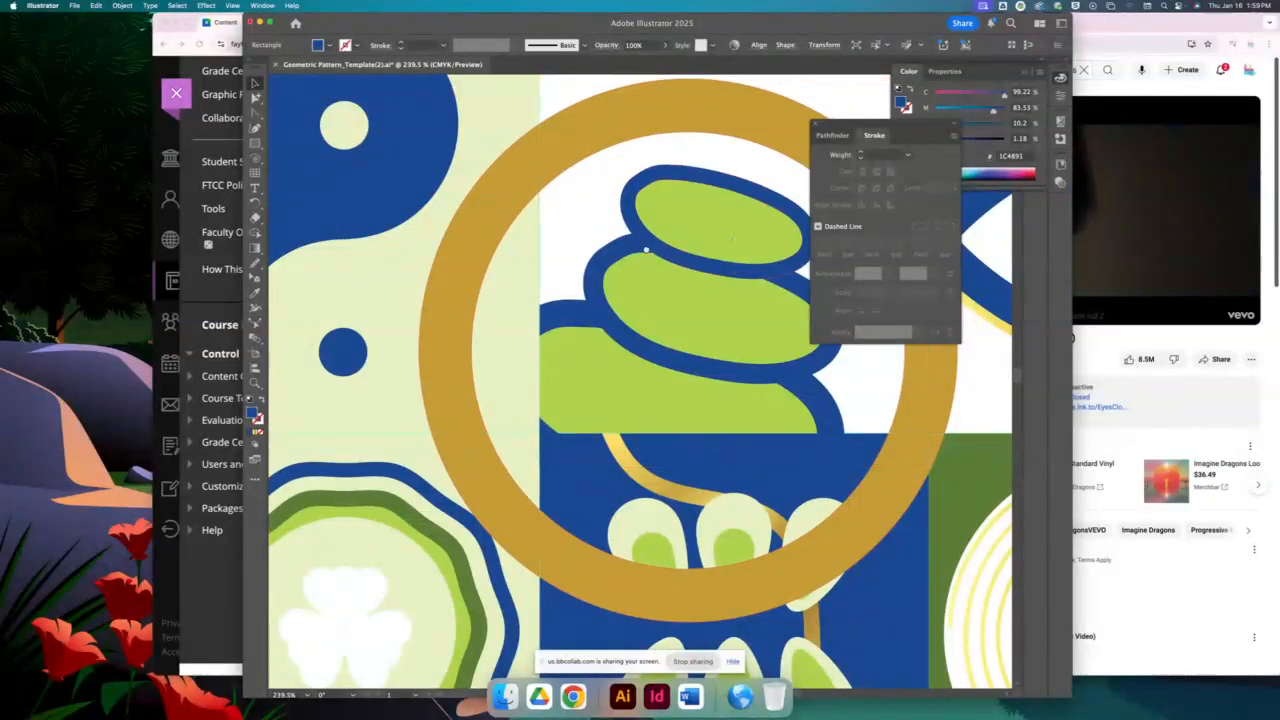
scroll(646, 250, "up", 5)
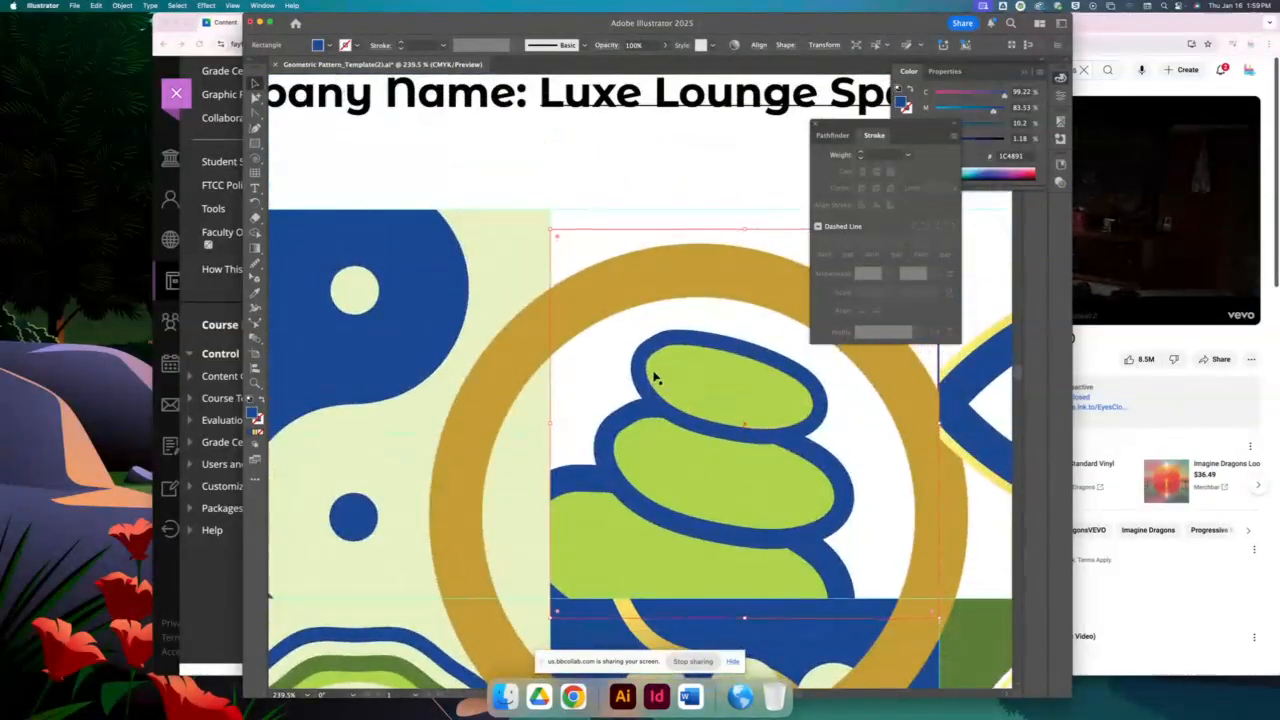
key("Up")
key("Up")
key("Up")
key("Up")
key("Up")
key("Up")
key("Up")
key("Up")
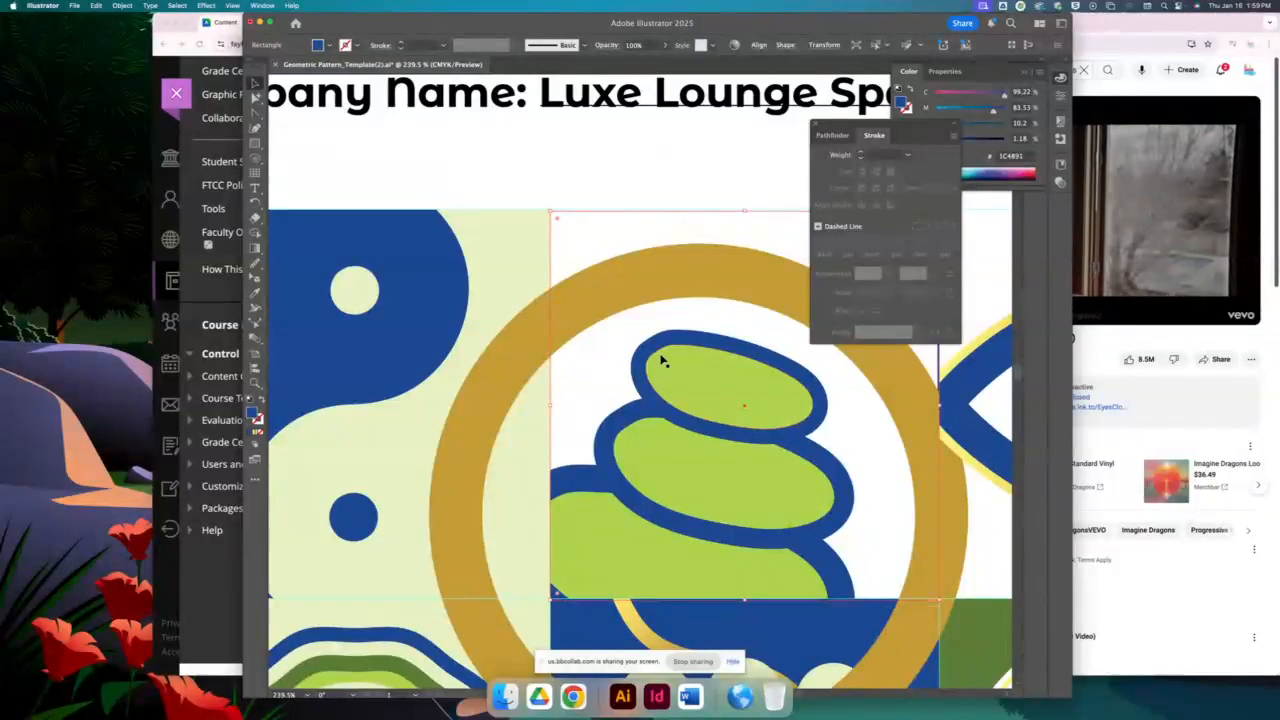
key("Up")
Trim the gold ring to the square's edges with the Shape Builder tool
left_click(528, 343, "shift")
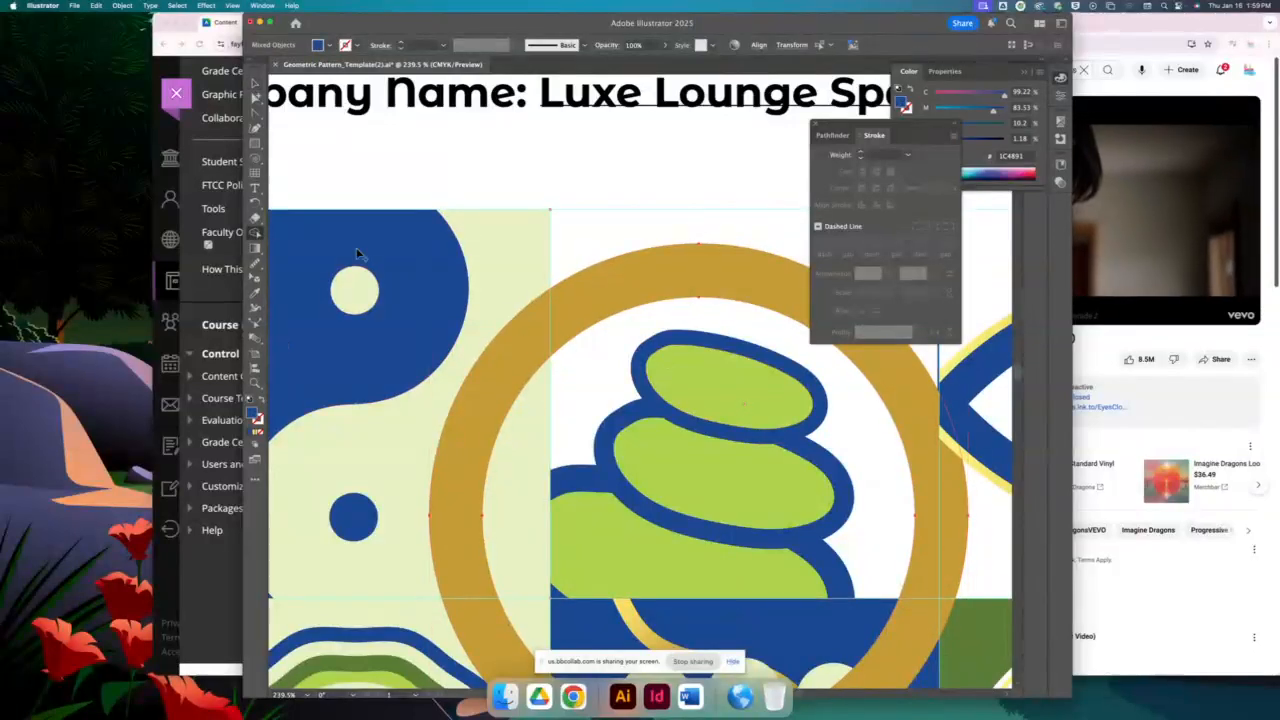
left_click(535, 347)
key("super+7")
left_click_drag(766, 567, 580, 509)
left_click(486, 115)
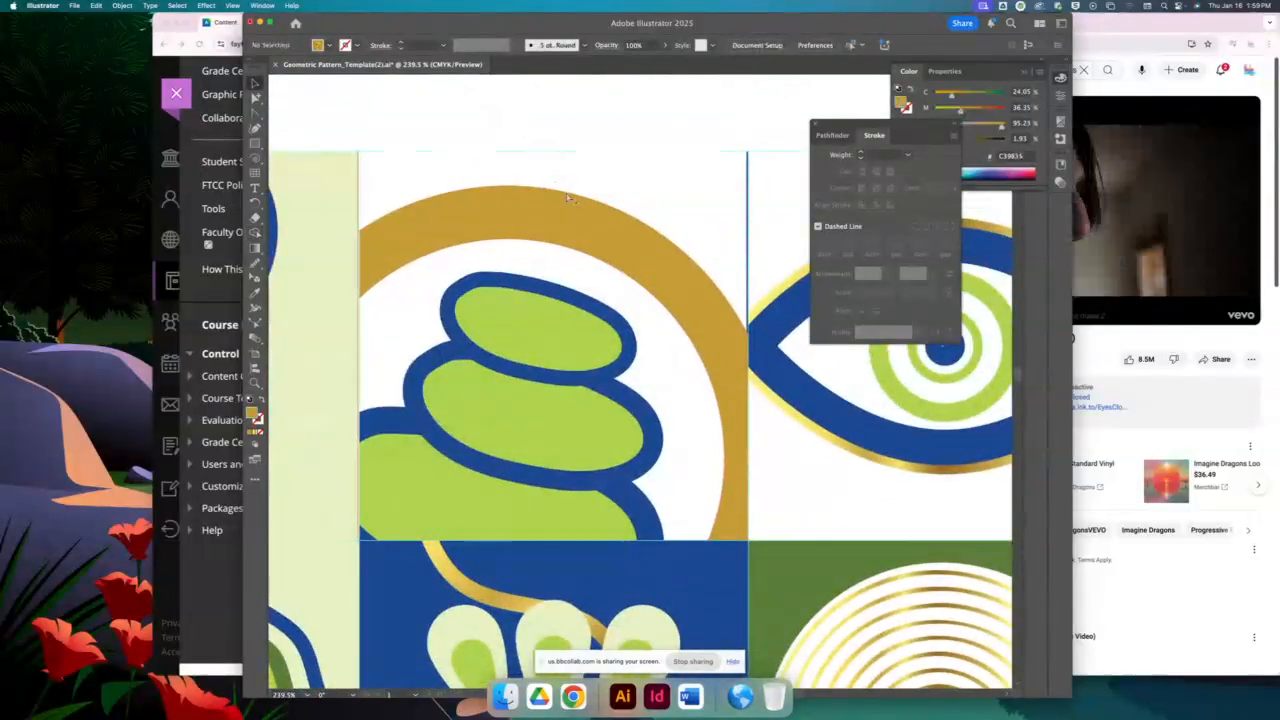
Copy the trimmed gold ring into the blank middle tile of the third row and remove the ring from the stacked stones tile
key("super+minus")
key("super+minus")
key("super+minus")
key("super+minus")
key("super+minus")
key("super+minus")
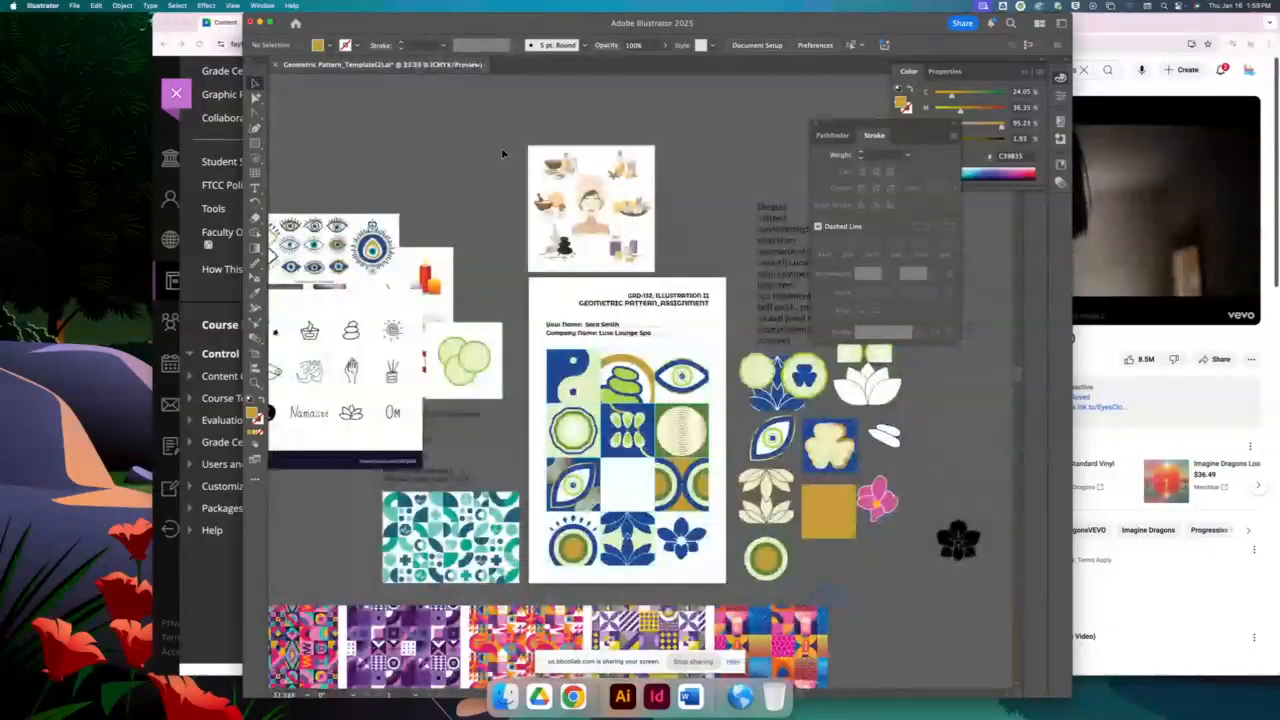
scroll(503, 153, "down", 5)
scroll(503, 153, "right", 3)
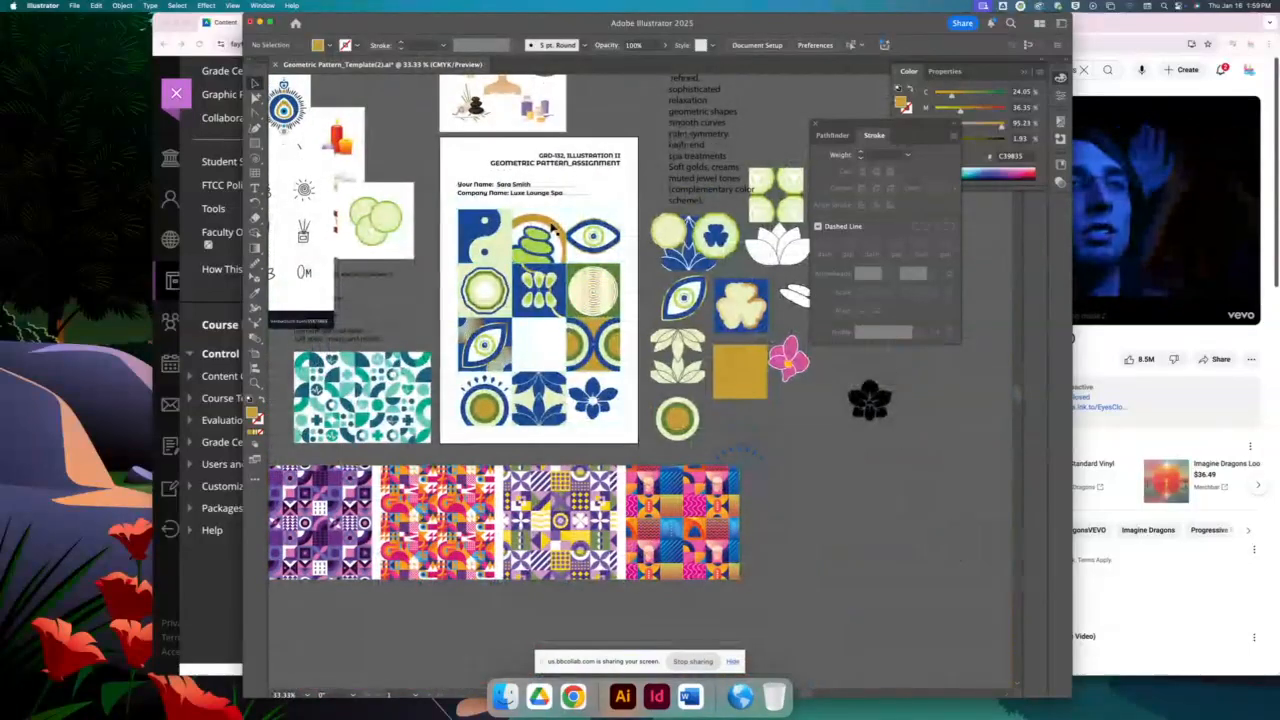
left_click_drag(551, 228, 555, 337)
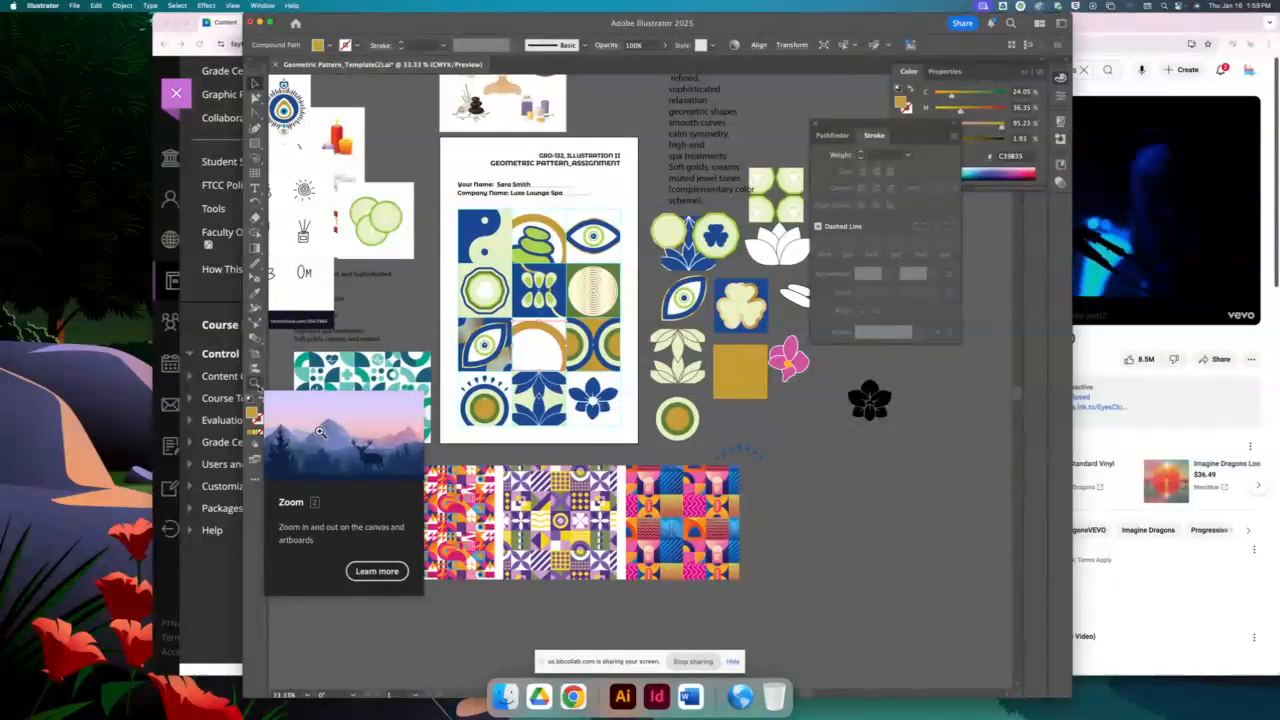
left_click(559, 230)
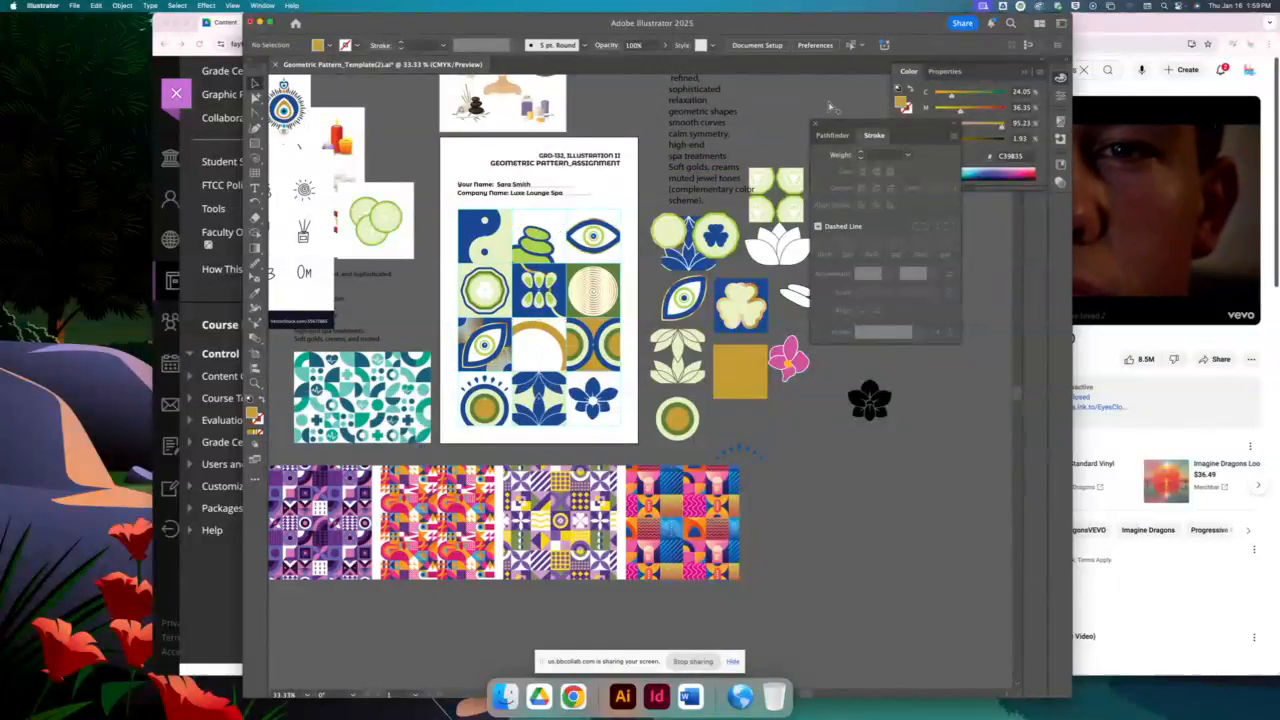
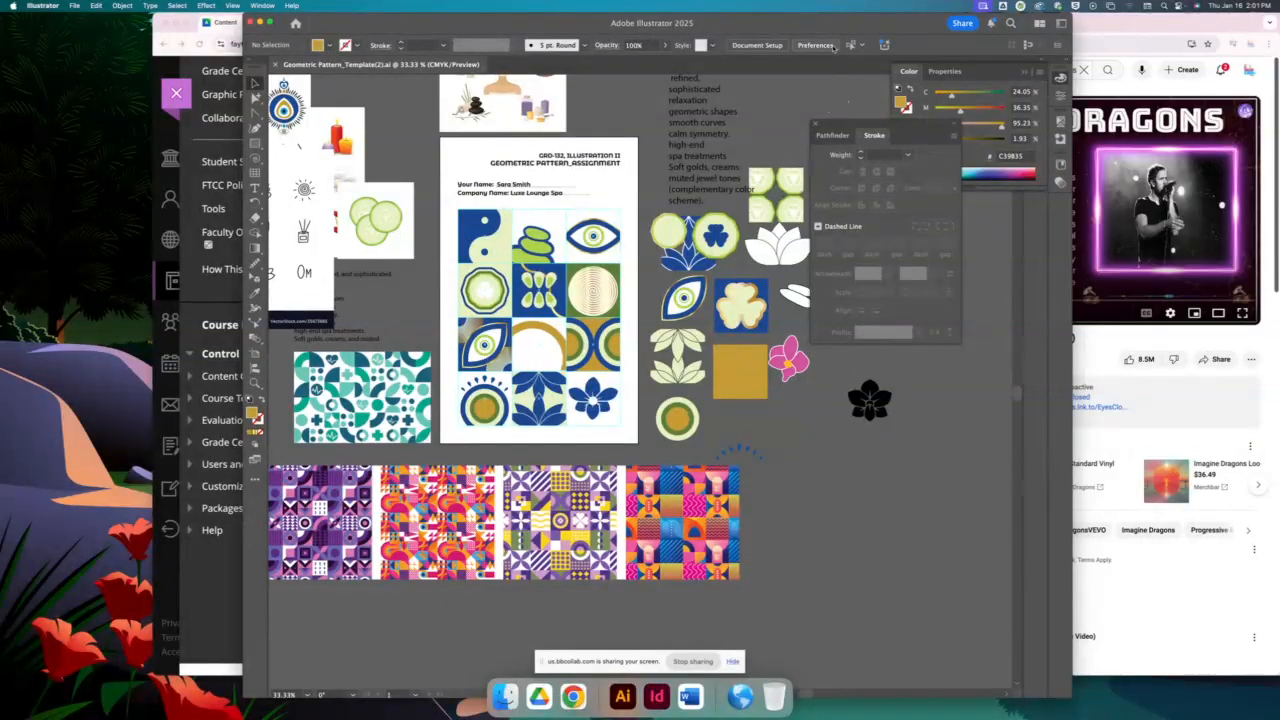
Switch to YouTube in Chrome and search for "heathens"
key("F11")
left_click(1081, 47)
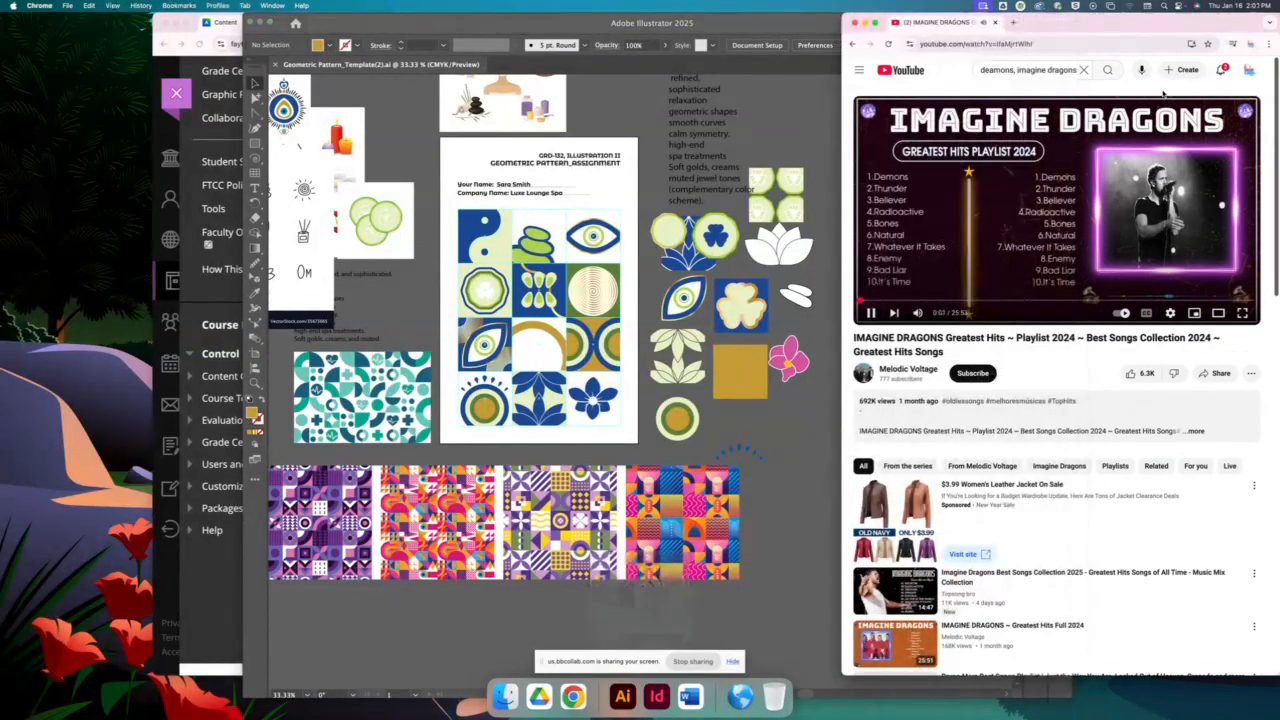
key("F10")
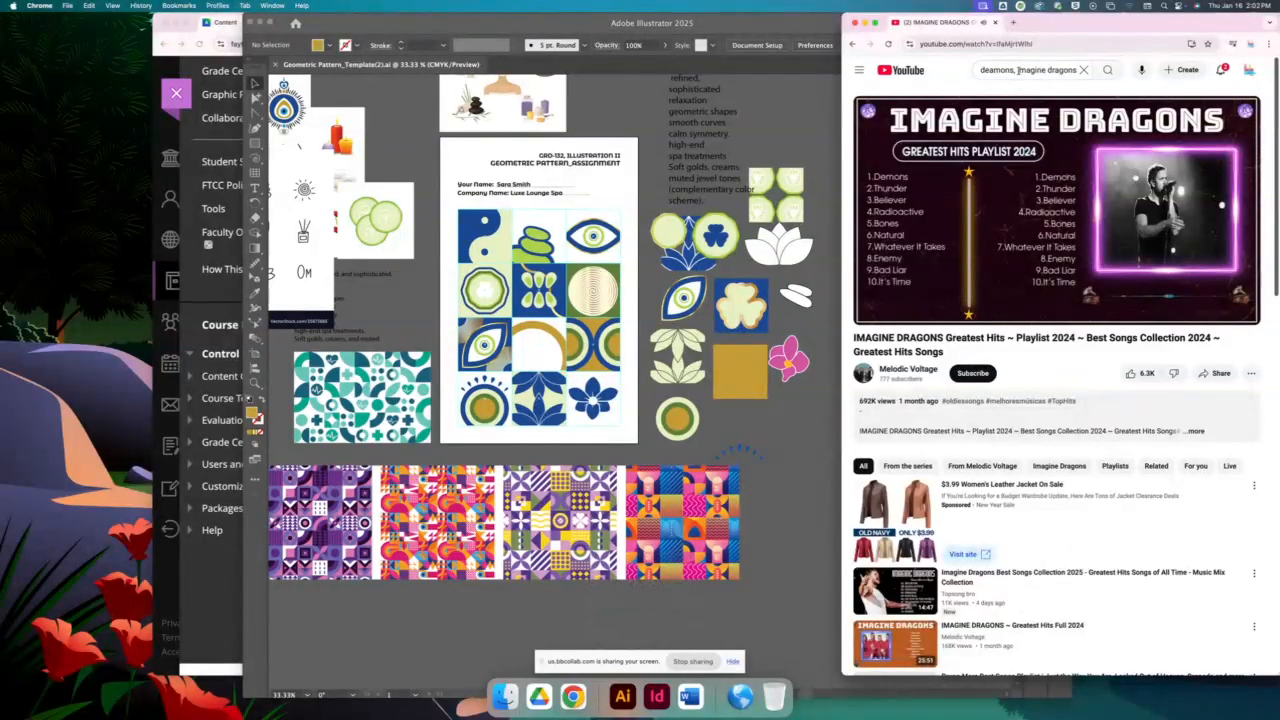
left_click(1018, 70)
triple_click(1018, 70)
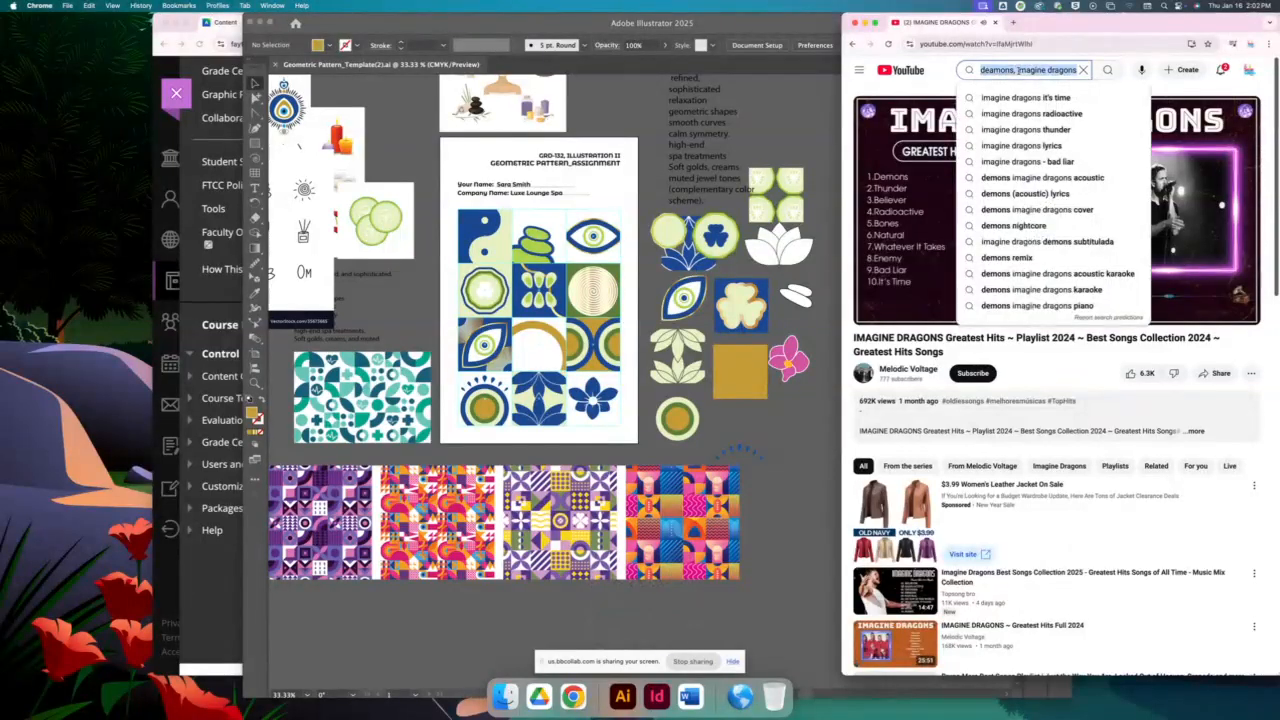
type("heathens")
key("Return")
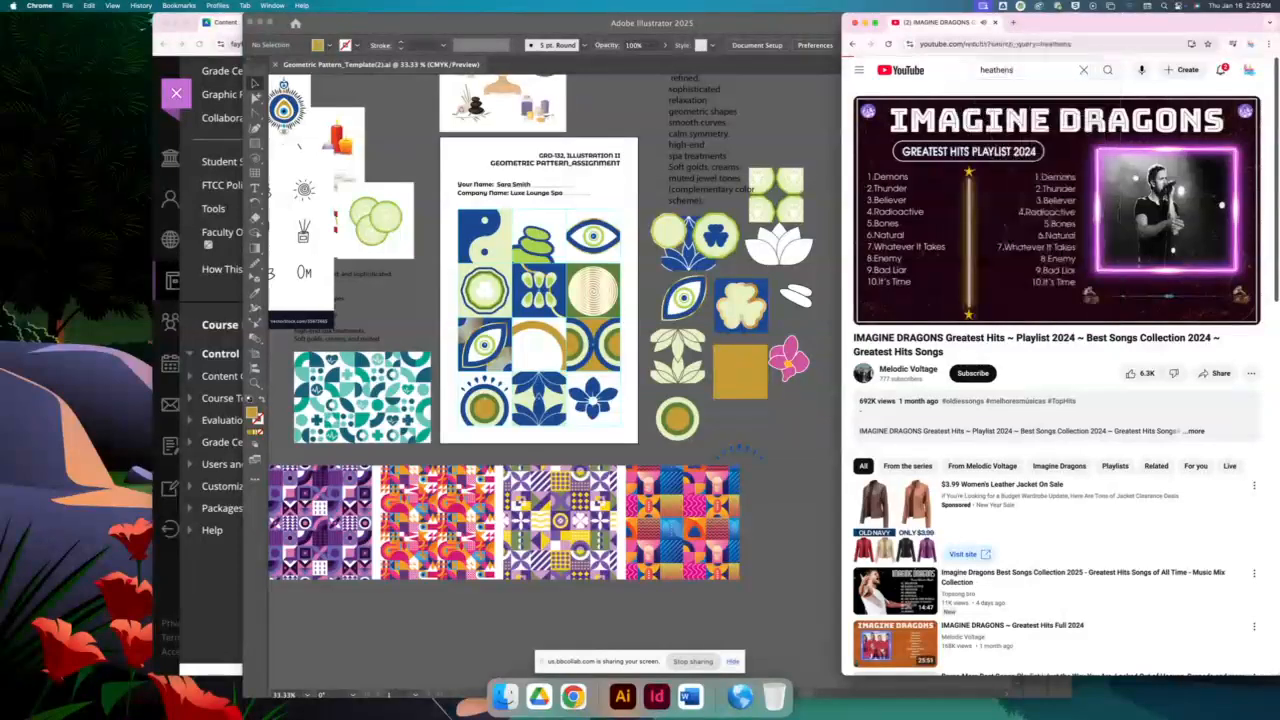
Open the official twenty one pilots Heathens video and lower the system volume
key("XF86AudioLowerVolume")
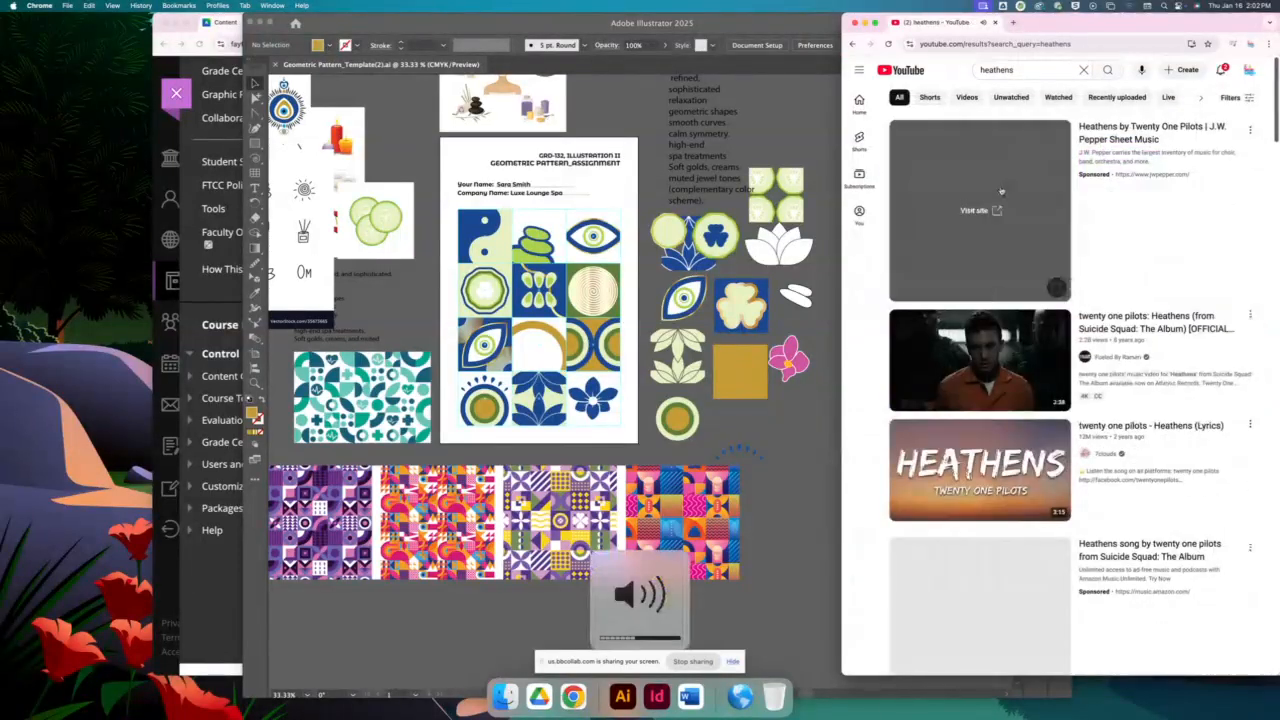
left_click(979, 360)
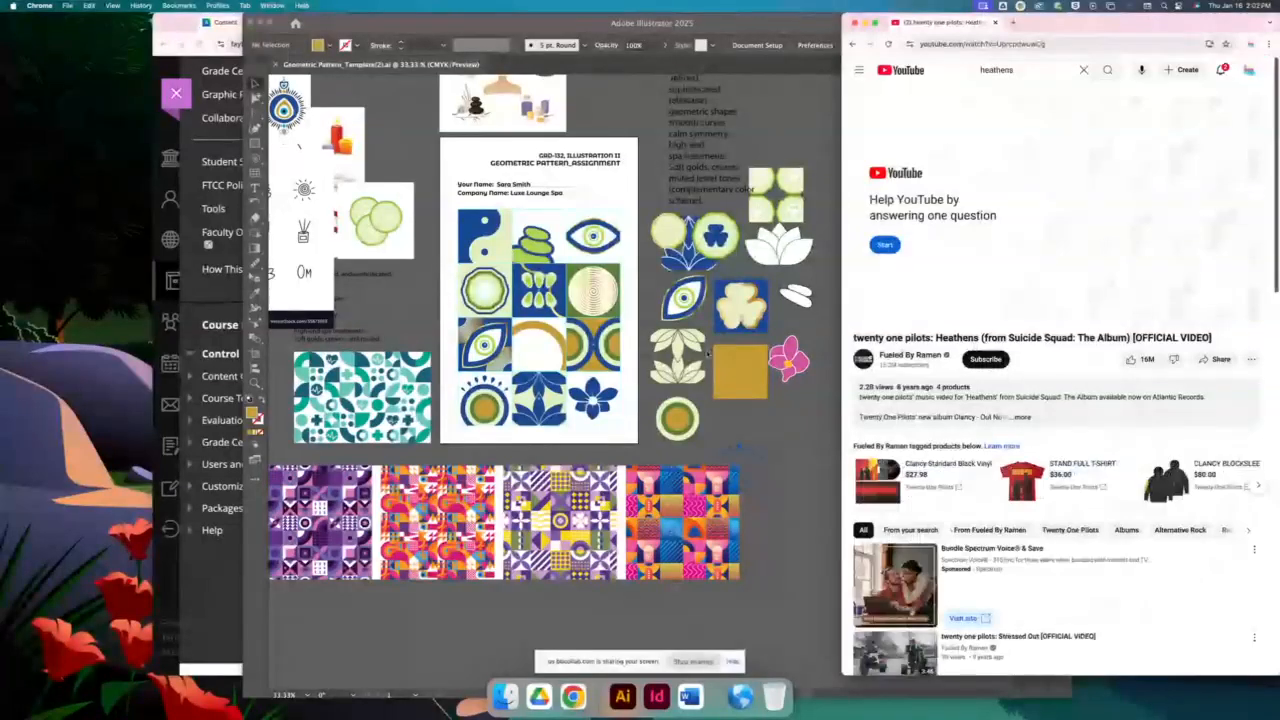
key("XF86AudioLowerVolume")
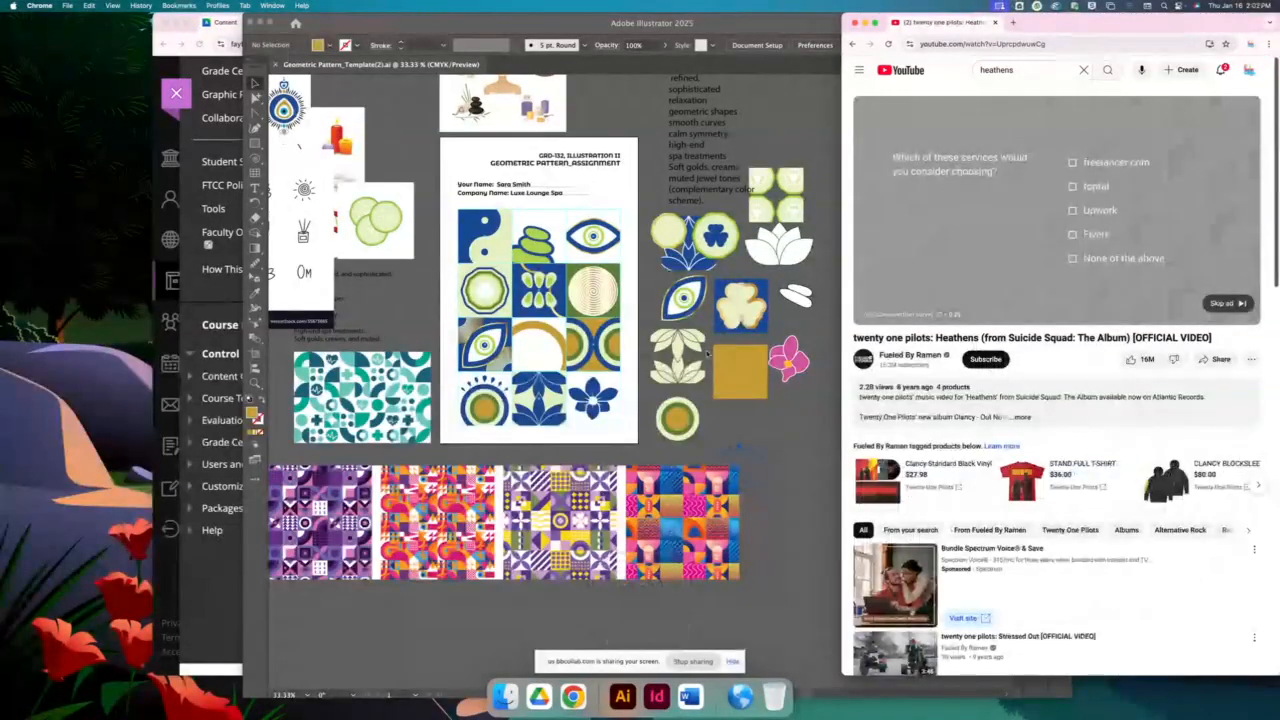
key("XF86AudioLowerVolume")
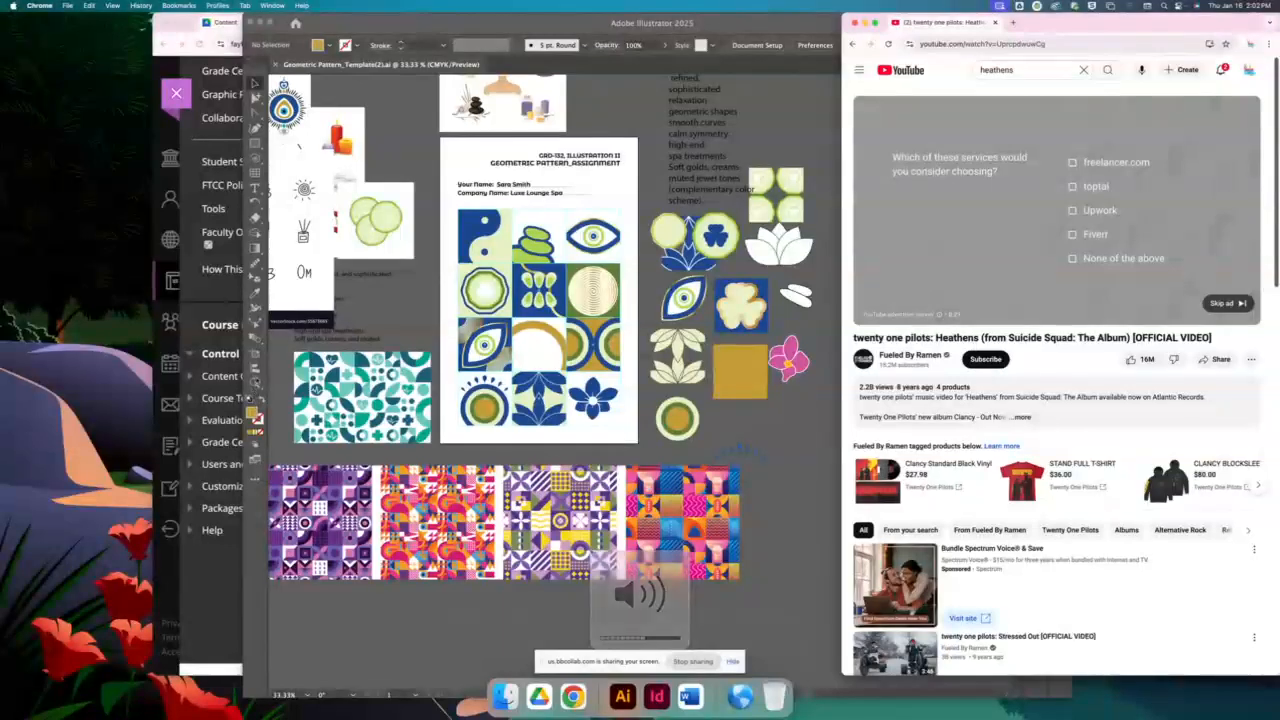
Switch back to Illustrator and move the gold spiral out of the green tile's white circle onto the pasteboard
left_click(258, 381)
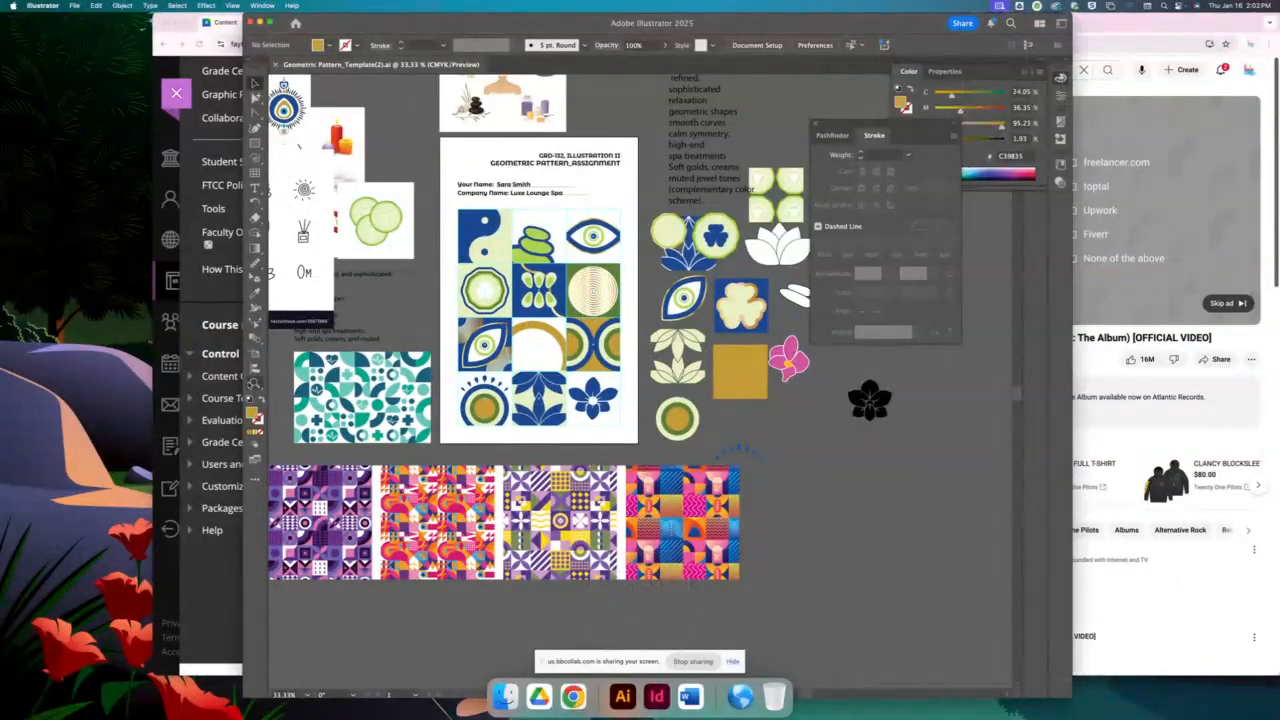
left_click(255, 383)
left_click_drag(538, 292, 720, 455)
left_click_drag(627, 304, 555, 411)
key("v")
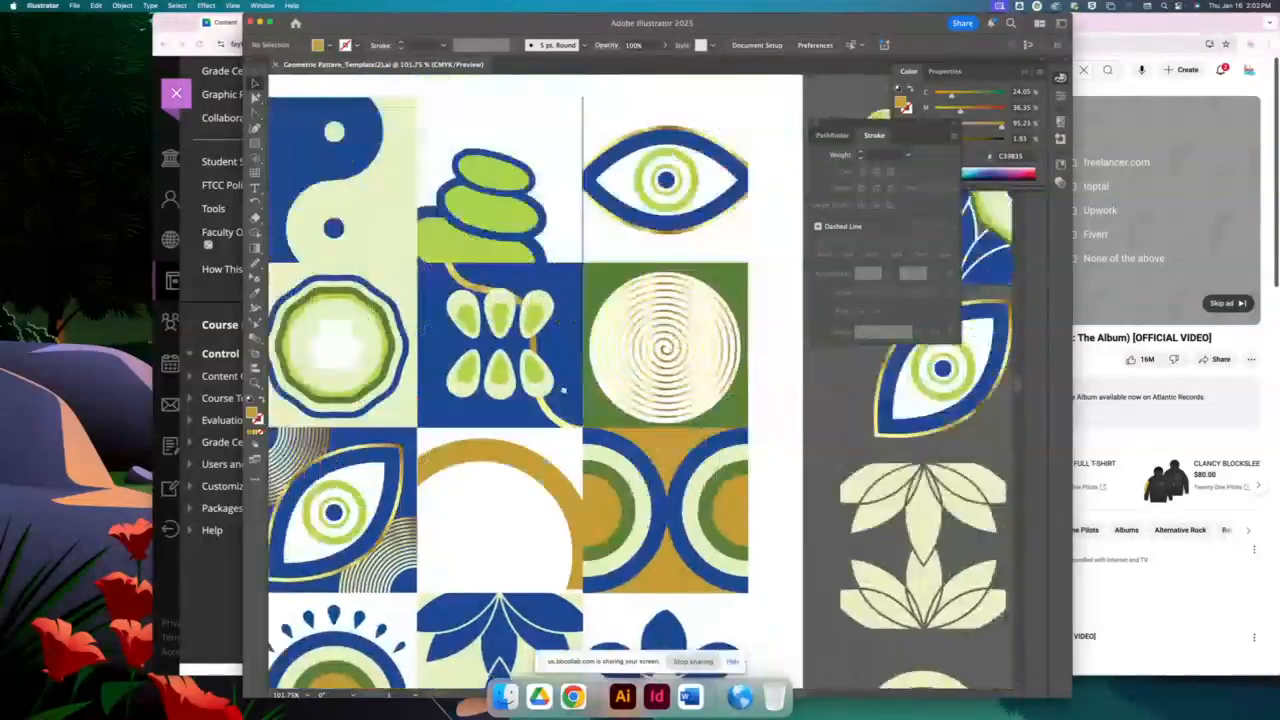
left_click_drag(642, 335, 932, 368)
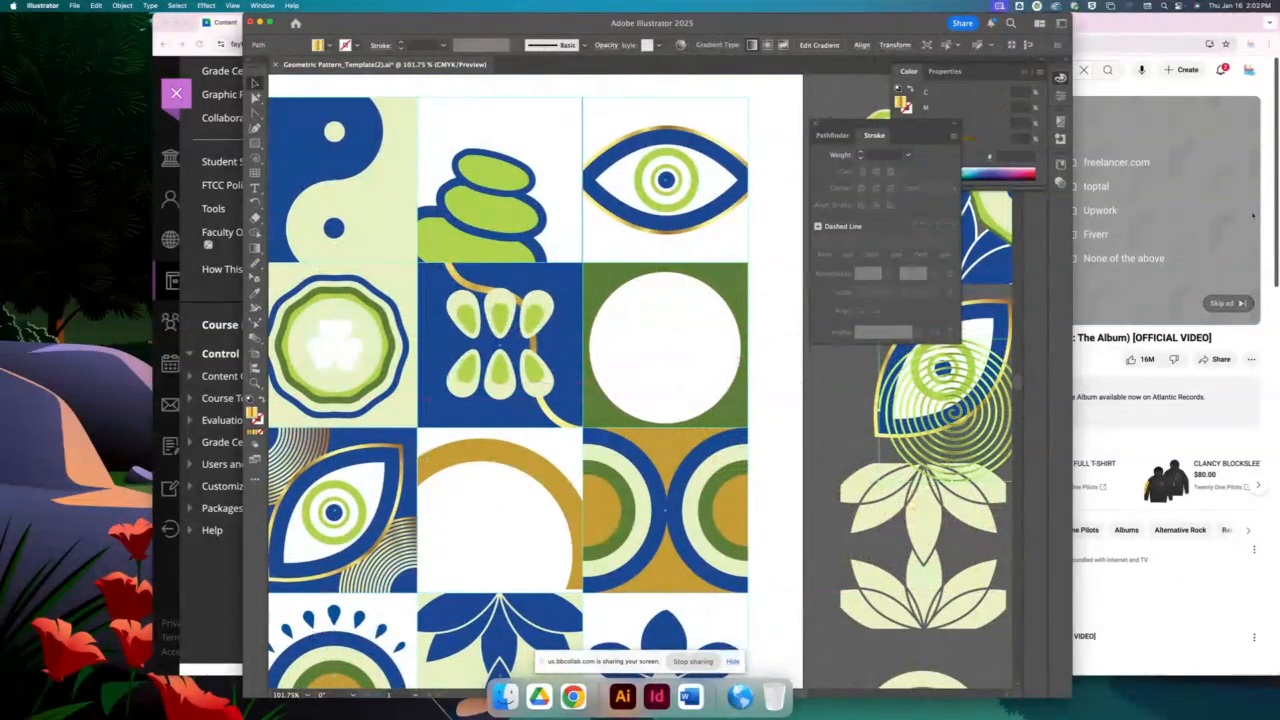
Skip the YouTube ad, return to Illustrator, and draw a horizontal line across the full width of the green tile over its white circle
left_click(1226, 304)
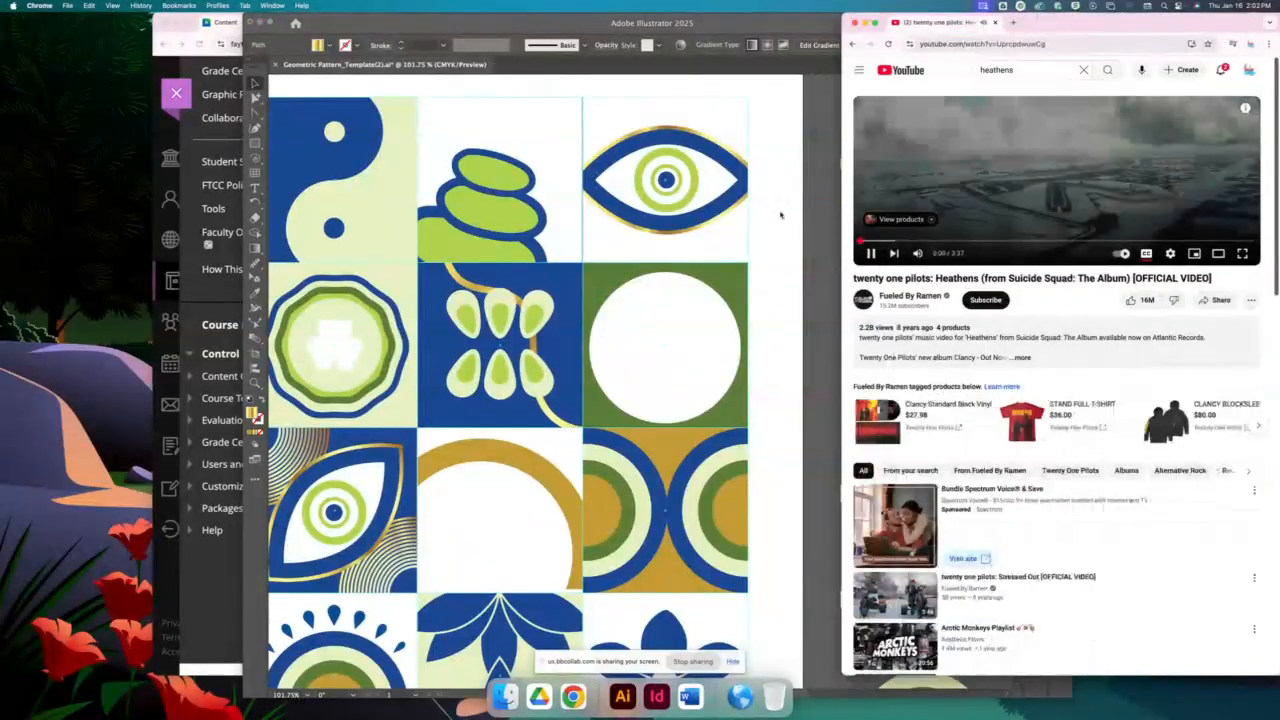
left_click(781, 214)
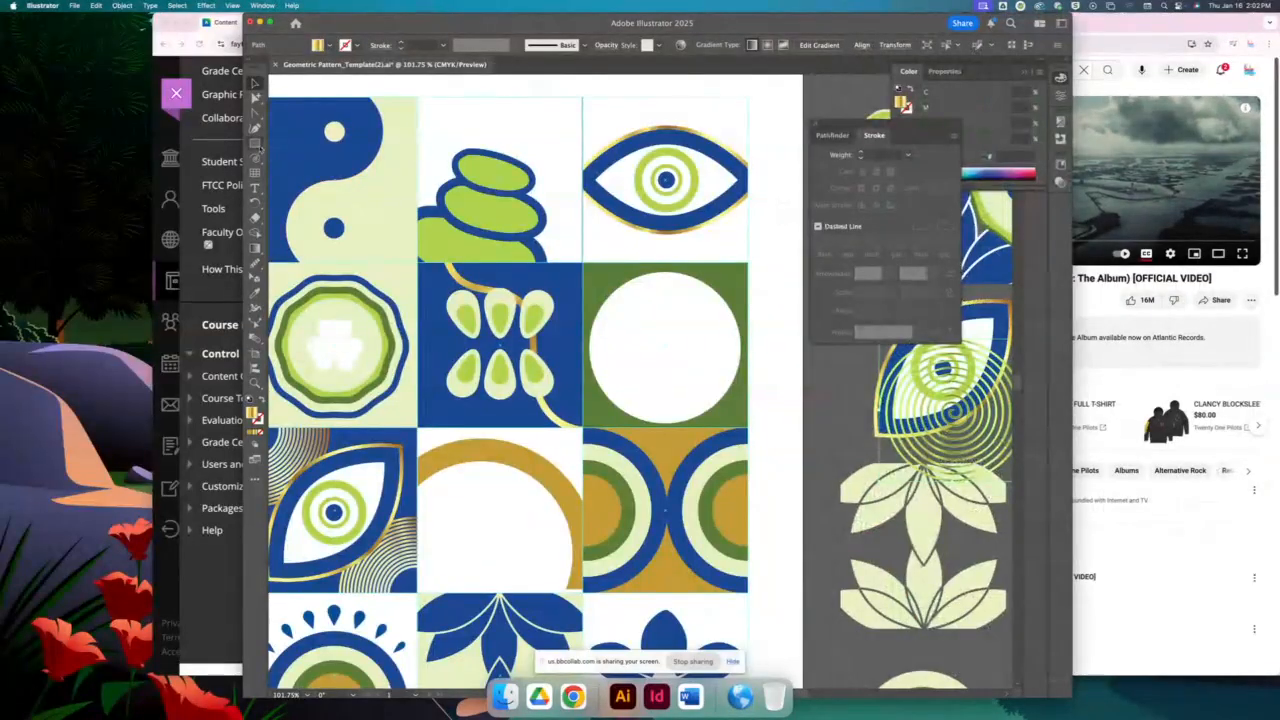
left_click_drag(255, 145, 305, 138)
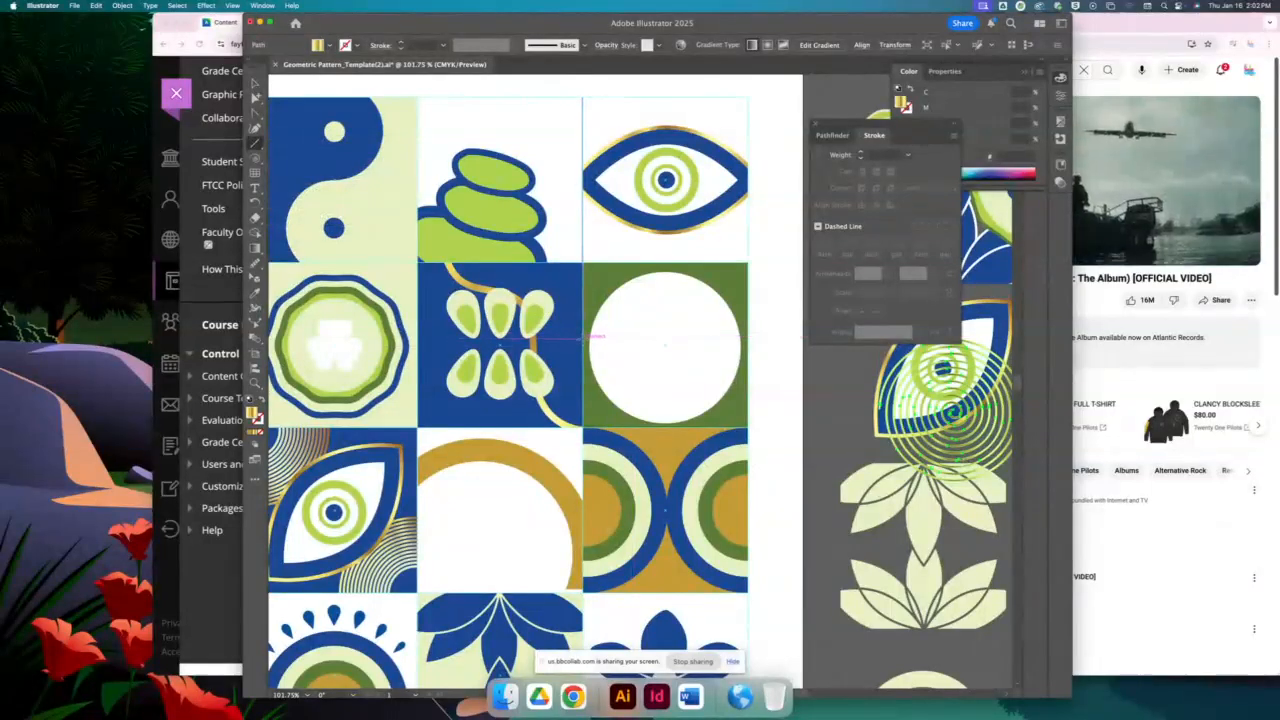
left_click_drag(592, 337, 777, 361)
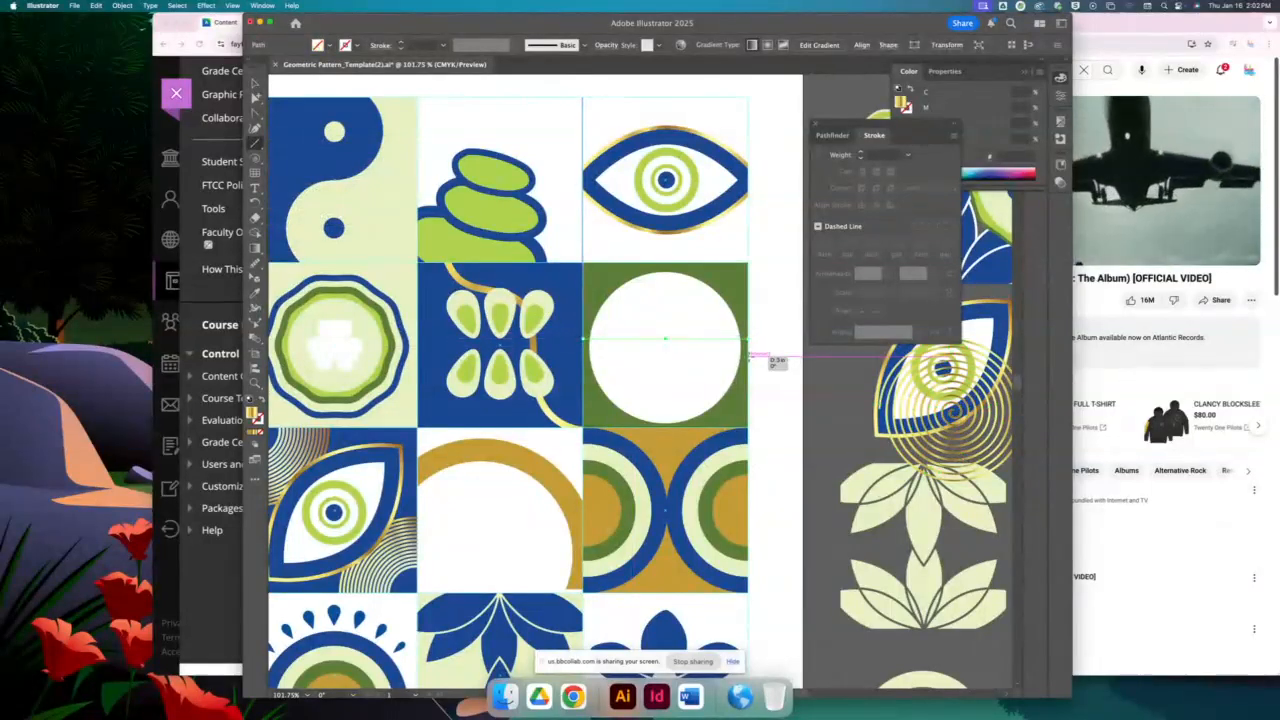
Set the blue stroke weight of the line across the green tile to 11 pt
left_click(401, 42)
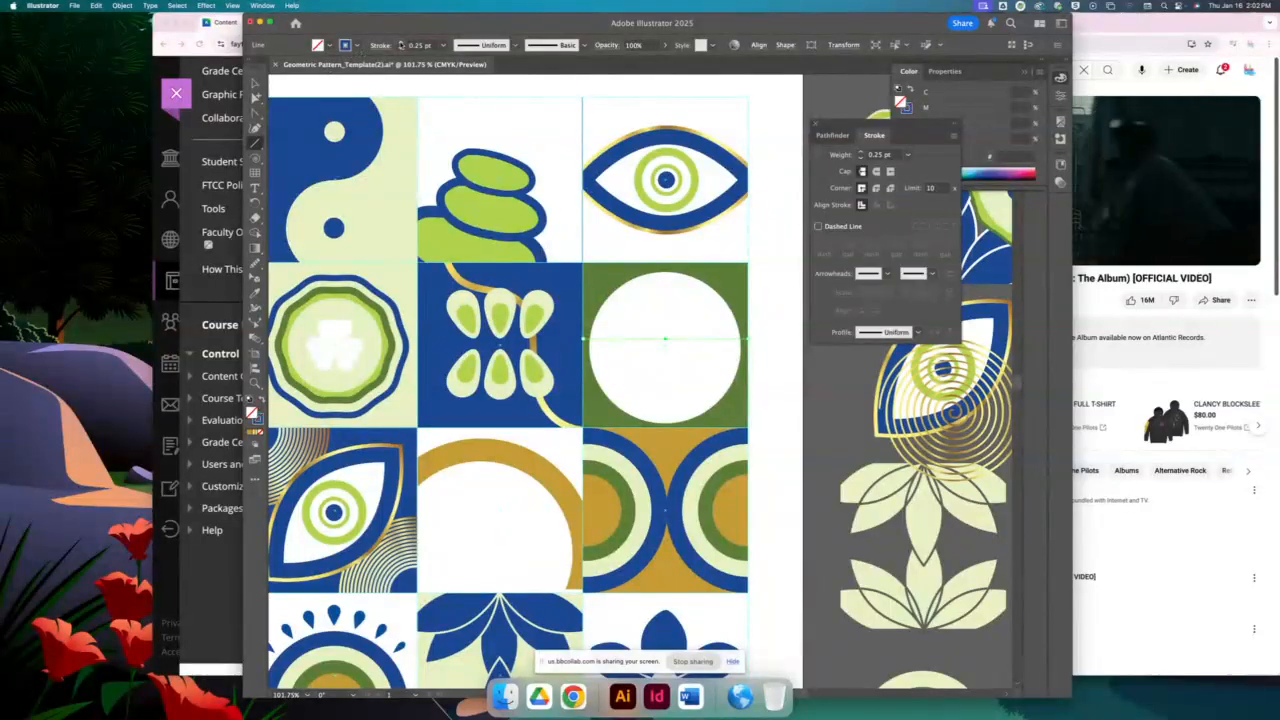
left_click(401, 44)
left_click(401, 44)
left_click(401, 44)
left_click(401, 44)
left_click(401, 44)
left_click(401, 44)
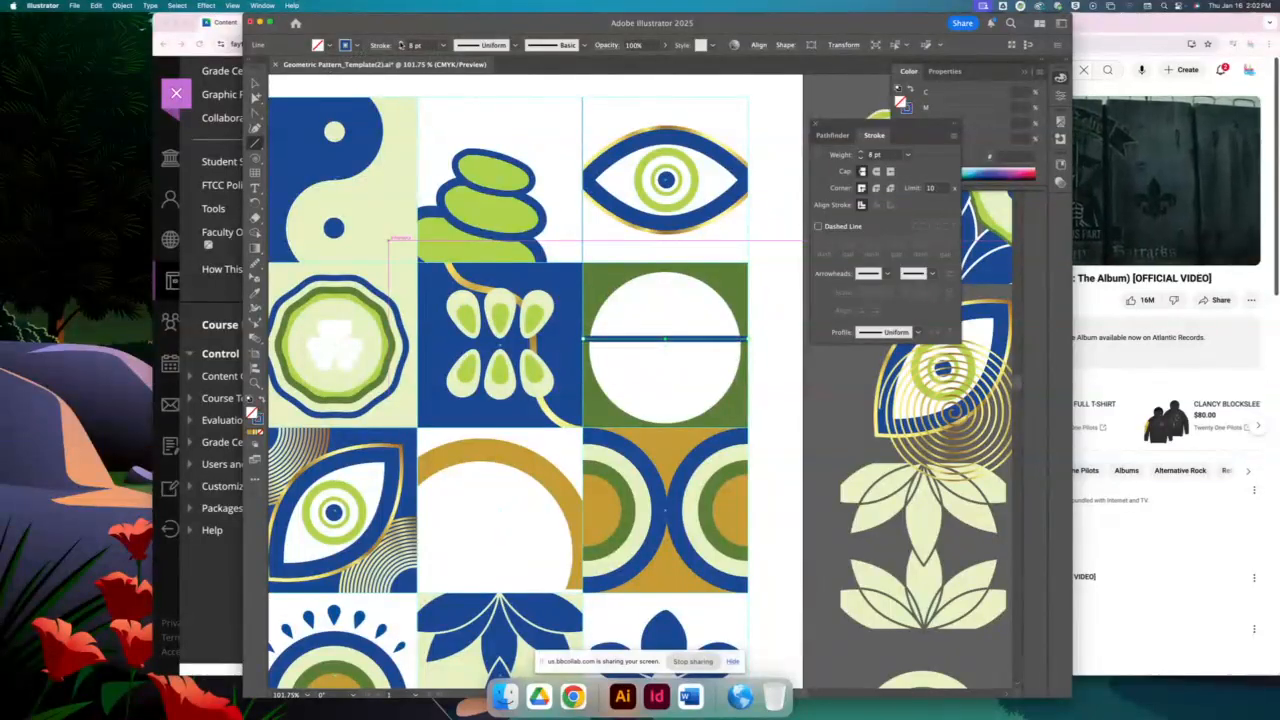
left_click(401, 44)
left_click(401, 44)
left_click(401, 44)
left_click(401, 44)
left_click(401, 44)
Apply a smooth Zig Zag effect to the blue line with absolute size 0.08 in and 4 ridges per segment, and lower the system volume
left_click(207, 6)
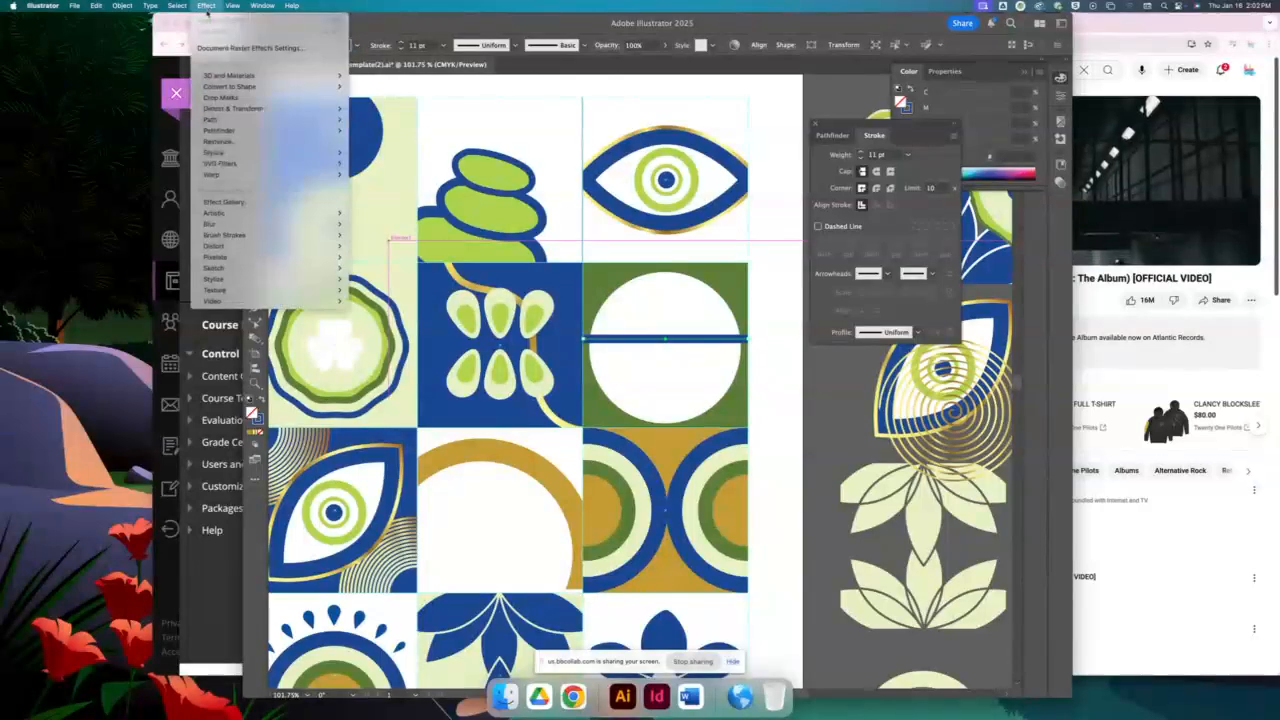
mouse_move(290, 108)
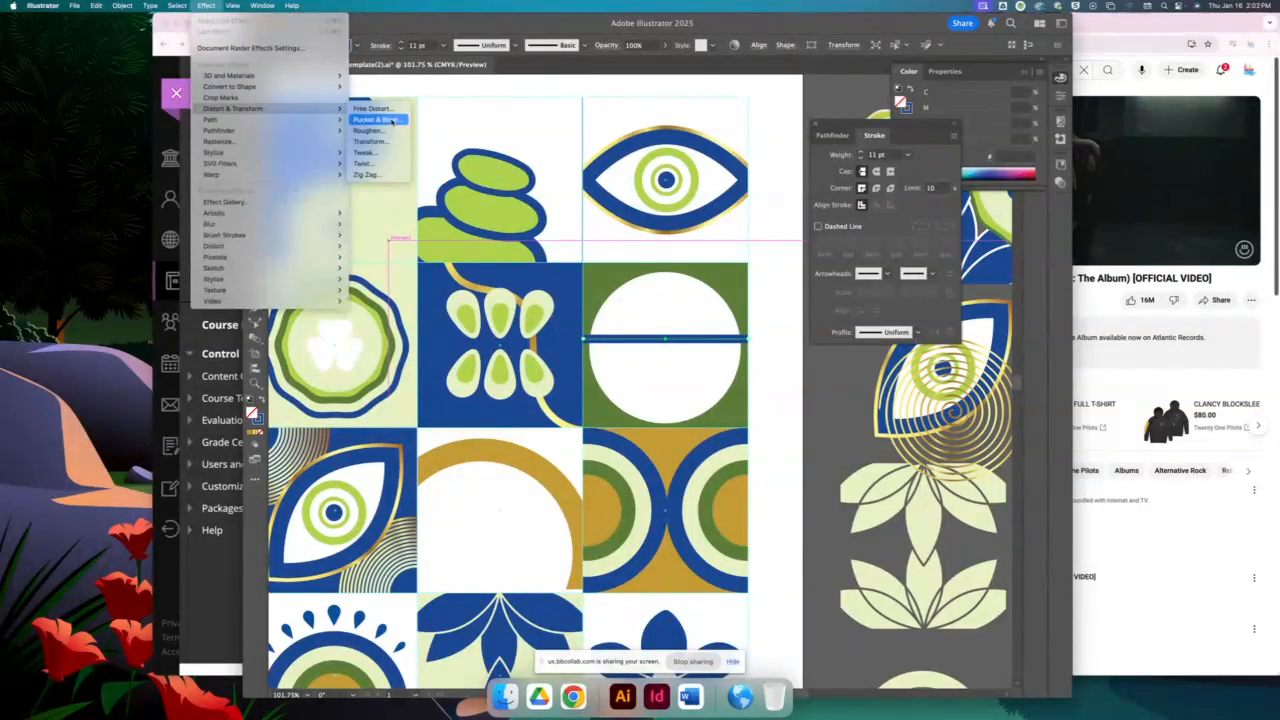
left_click(393, 175)
left_click(779, 332)
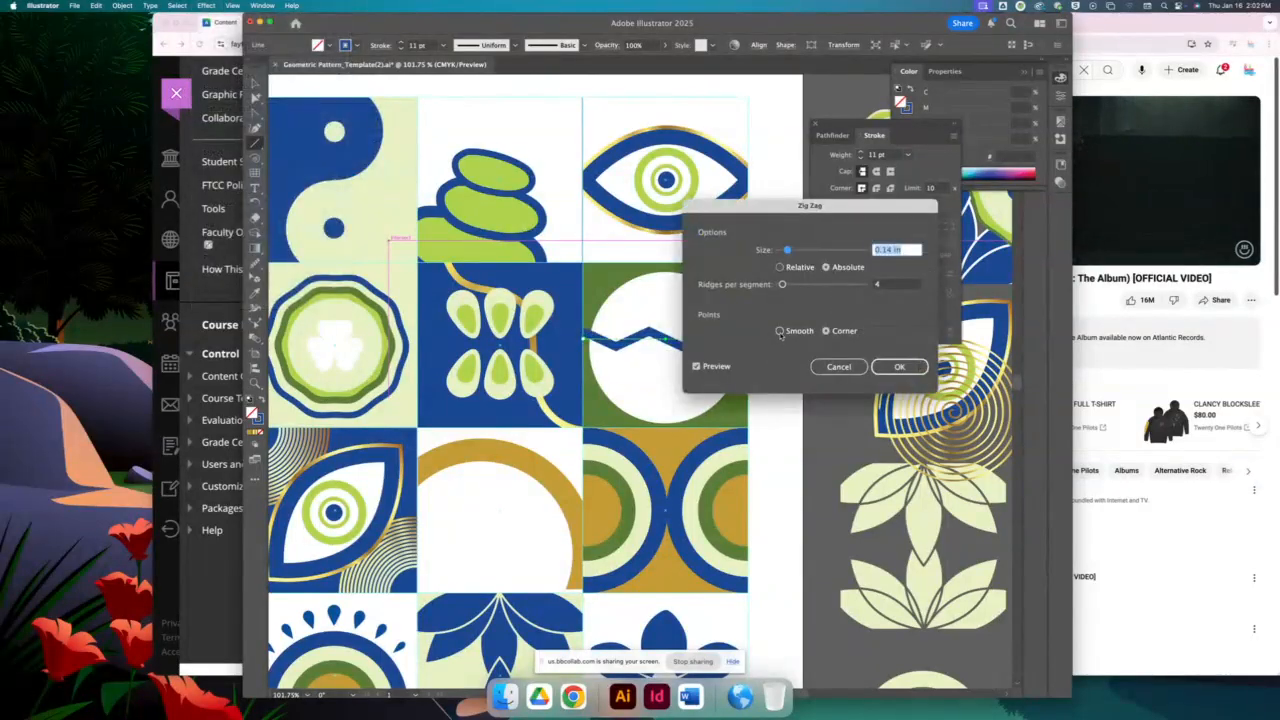
left_click_drag(778, 208, 857, 197)
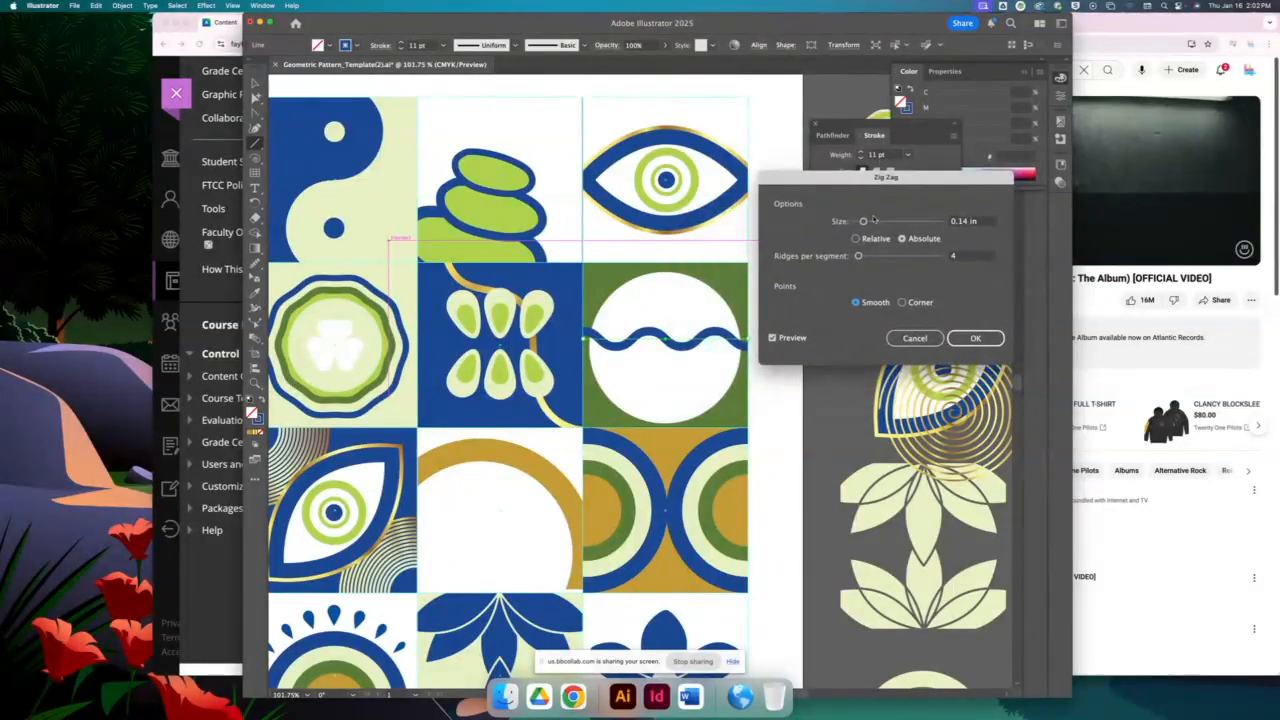
key("XF86AudioLowerVolume")
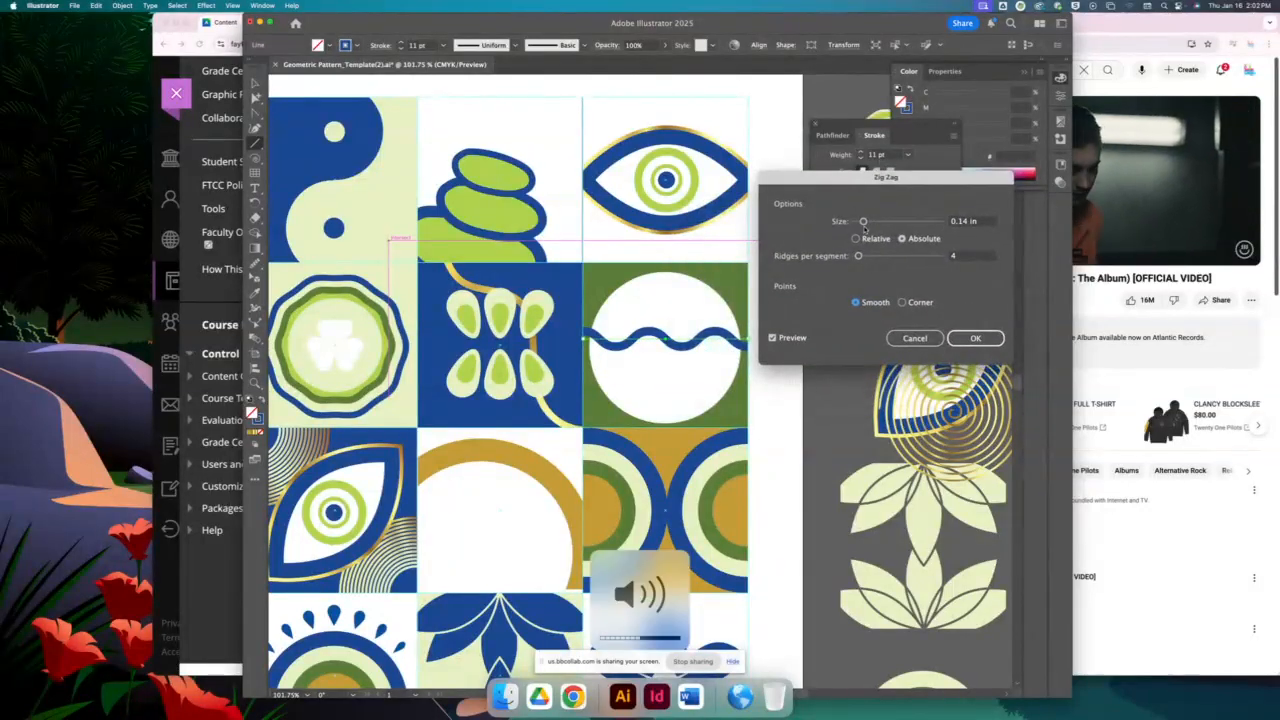
left_click_drag(864, 222, 860, 224)
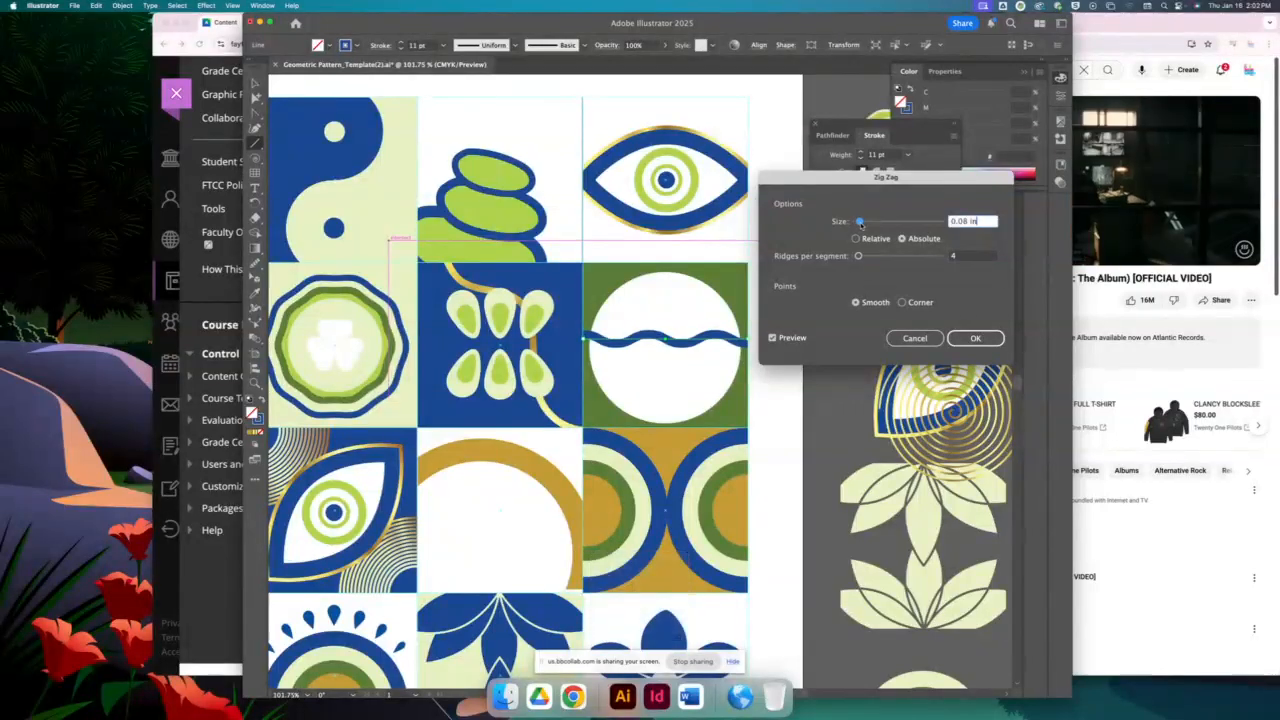
left_click(976, 339)
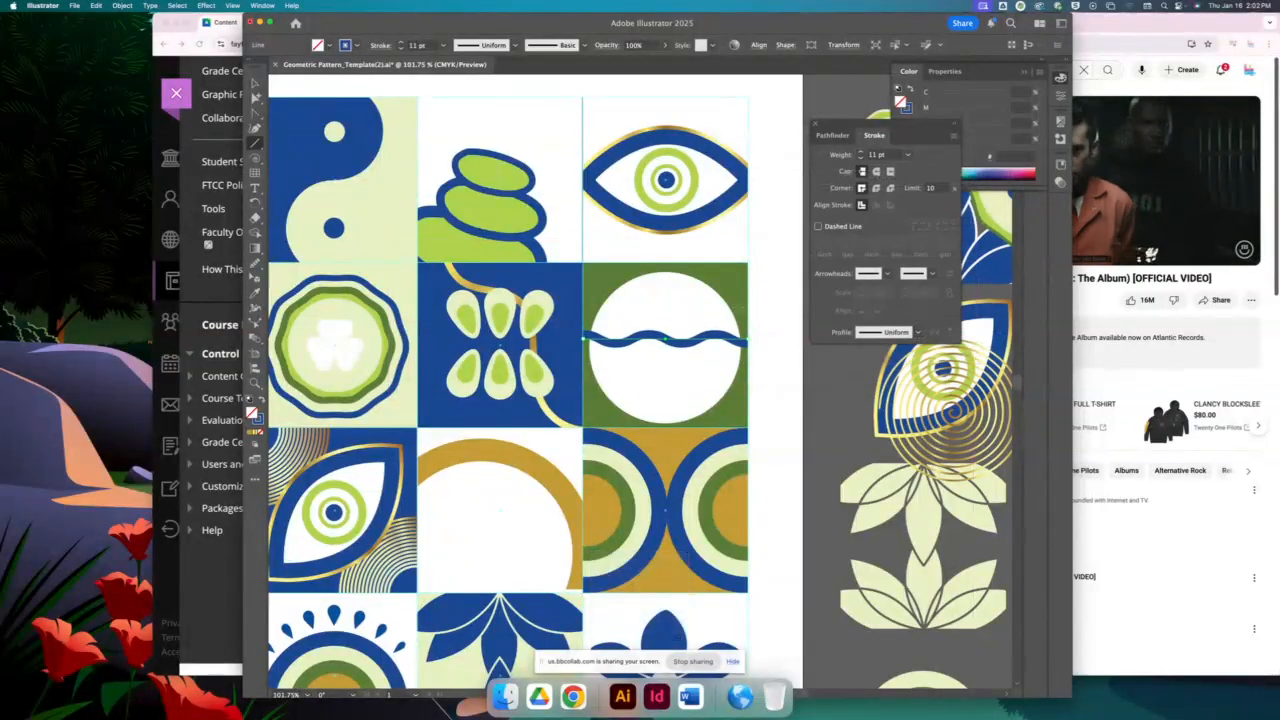
Duplicate the wavy line vertically at equal spacing until the copies fill the height of the green tile's white circle
left_click(256, 84)
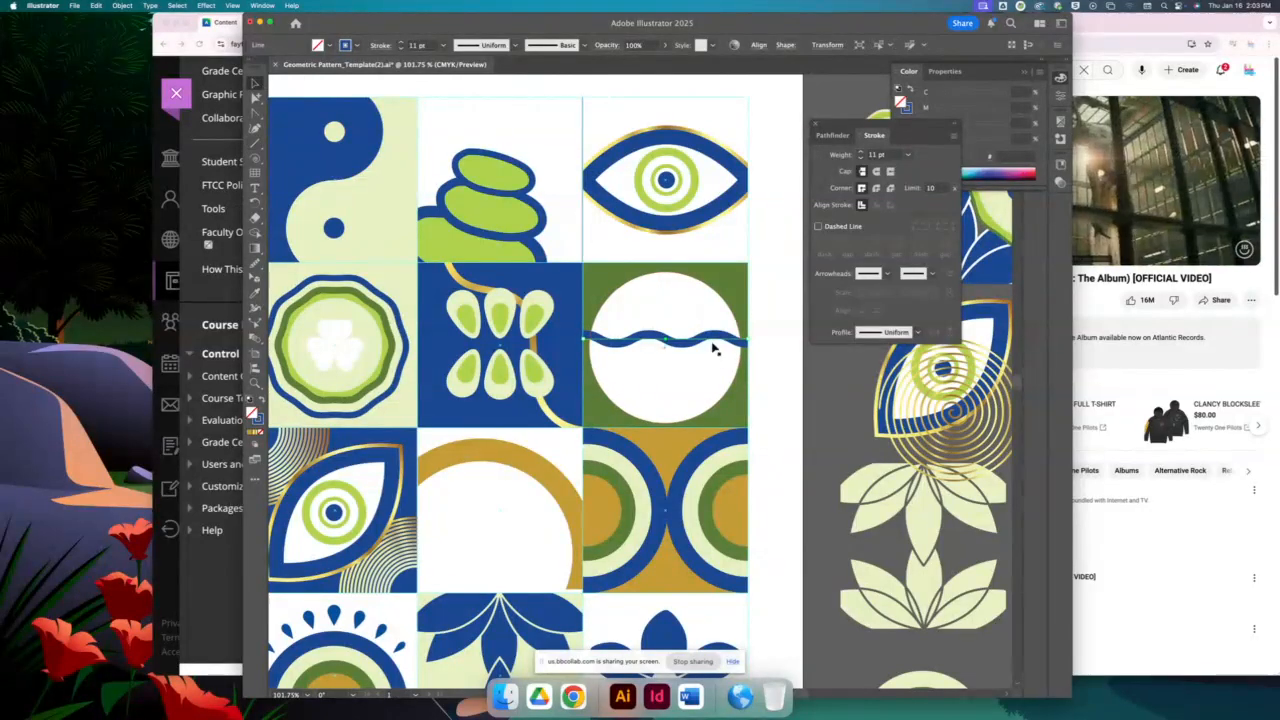
mouse_move(711, 343)
left_mouse_down()
mouse_move(720, 286)
mouse_move(716, 313)
left_mouse_up()
key("super+d")
key("super+d")
key("super+d")
key("super+d")
key("super+d")
key("super+d")
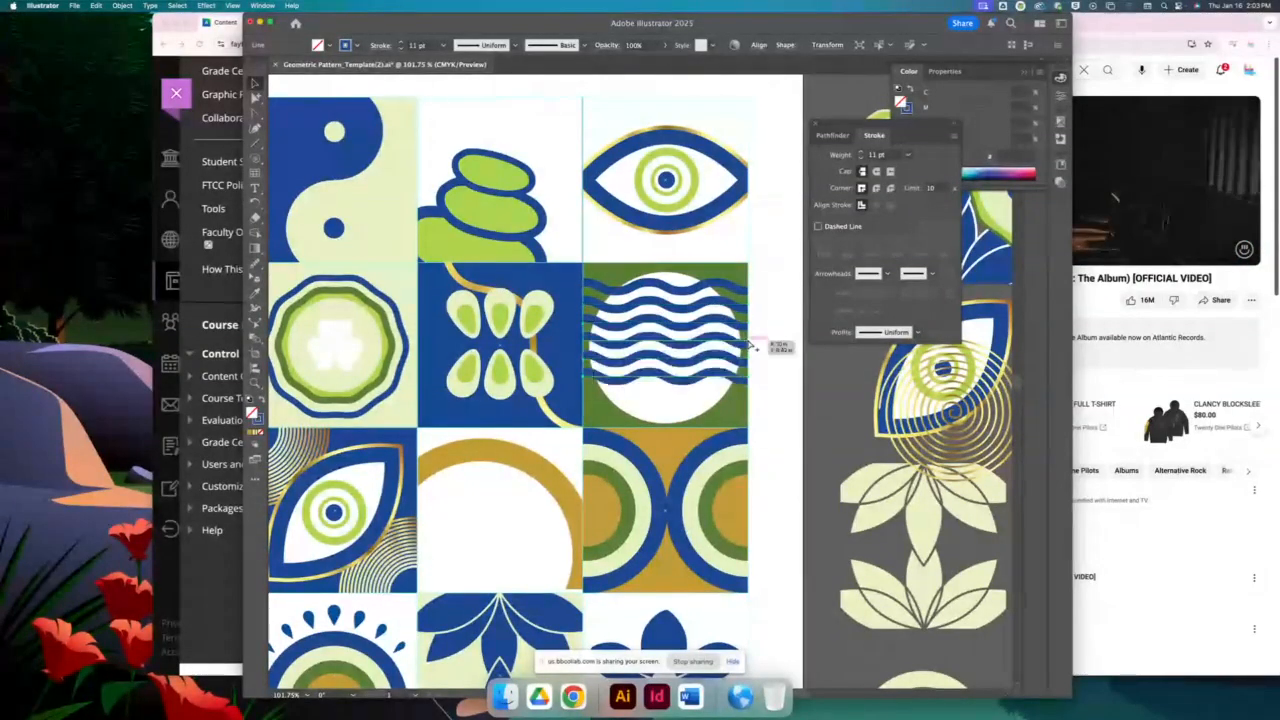
Remove the green square and the white circle from behind the wavy lines
left_click(737, 276)
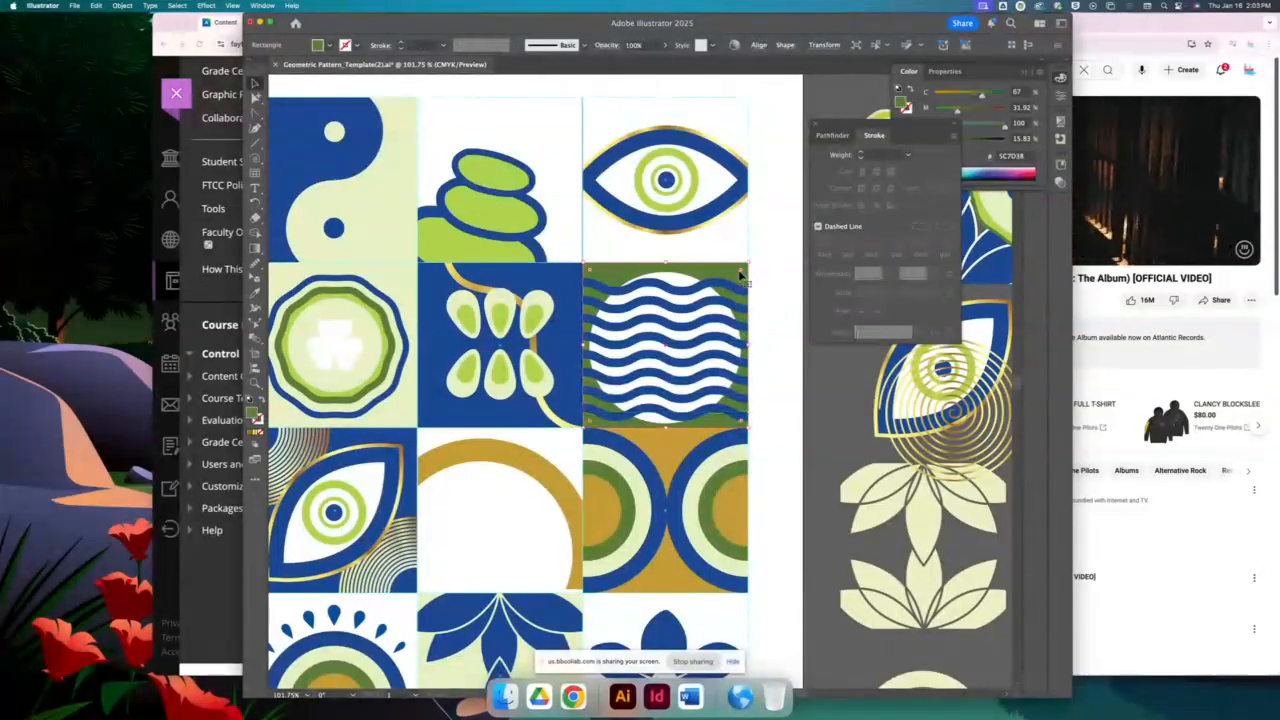
key("Delete")
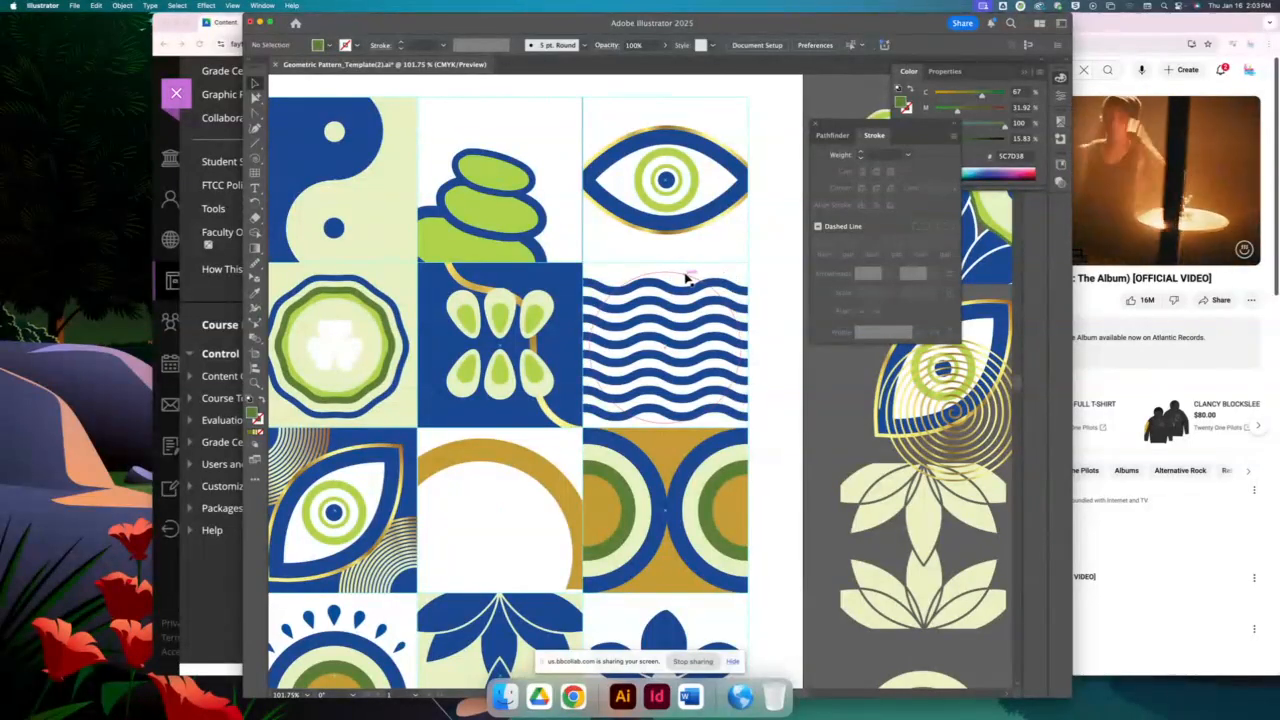
left_click(689, 277)
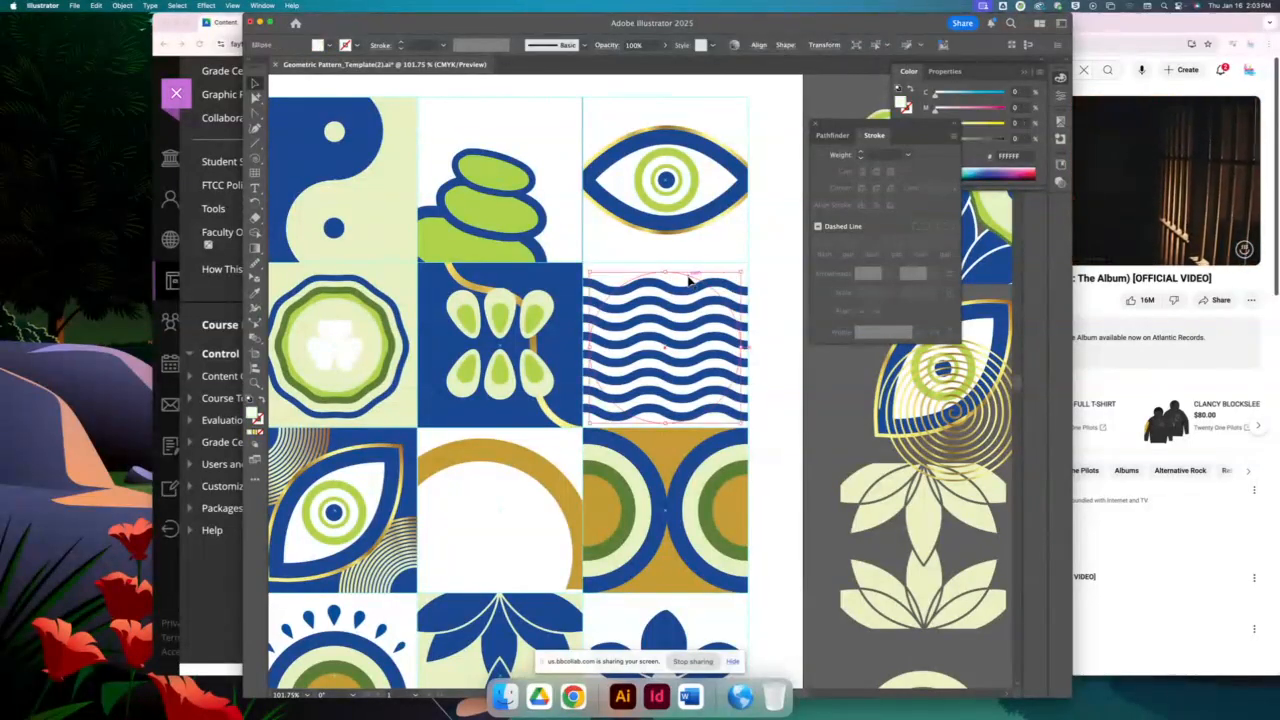
key("Delete")
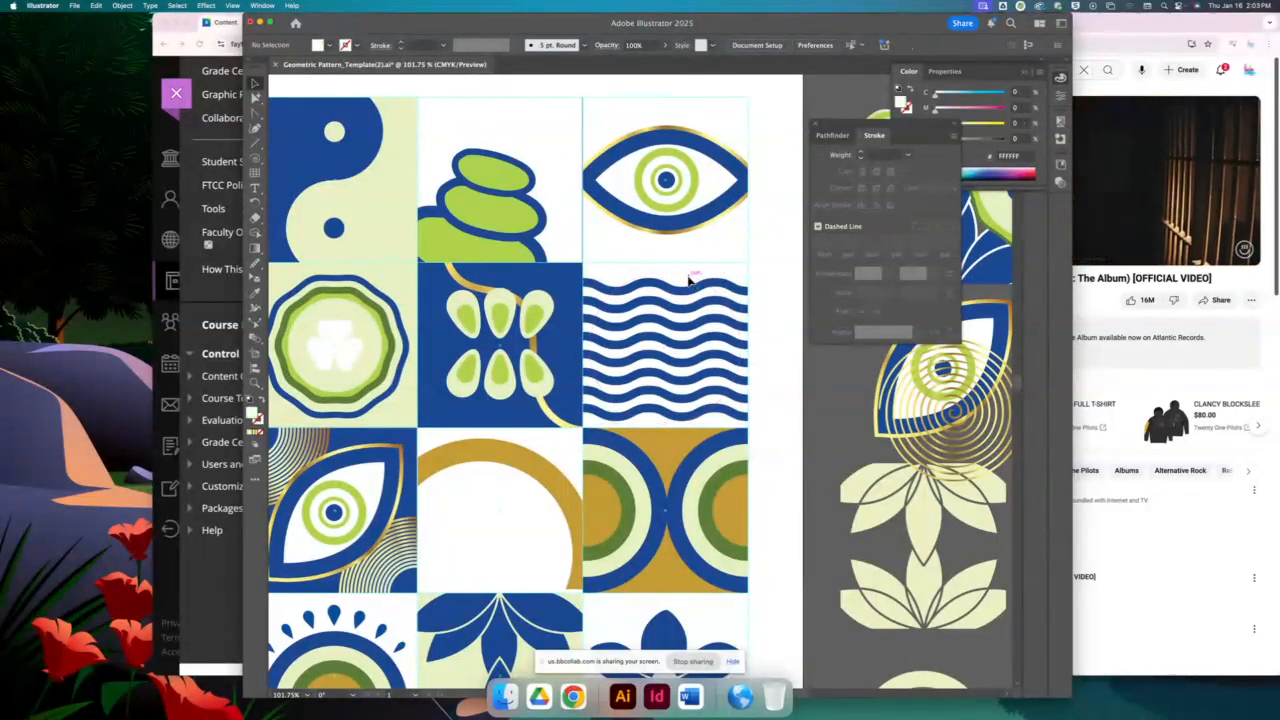
Group the wavy lines and put the white circle and green square back in place in front of them
left_click(718, 418)
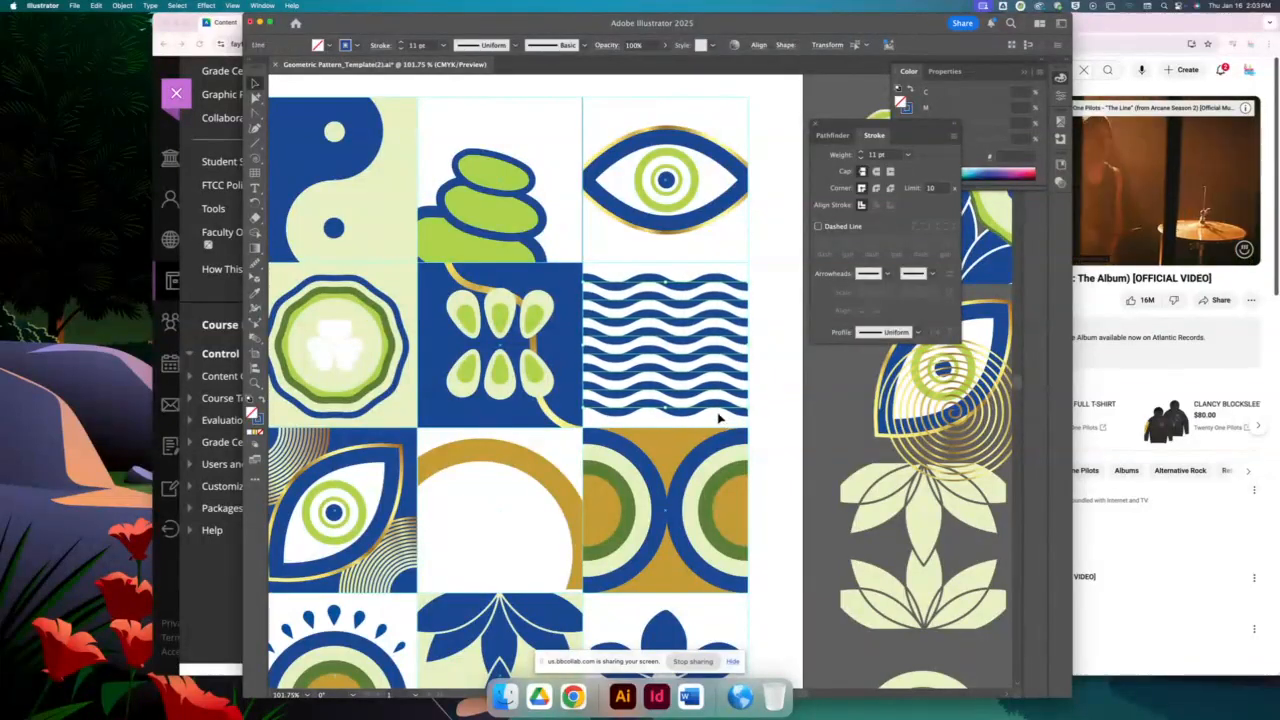
left_click(718, 418)
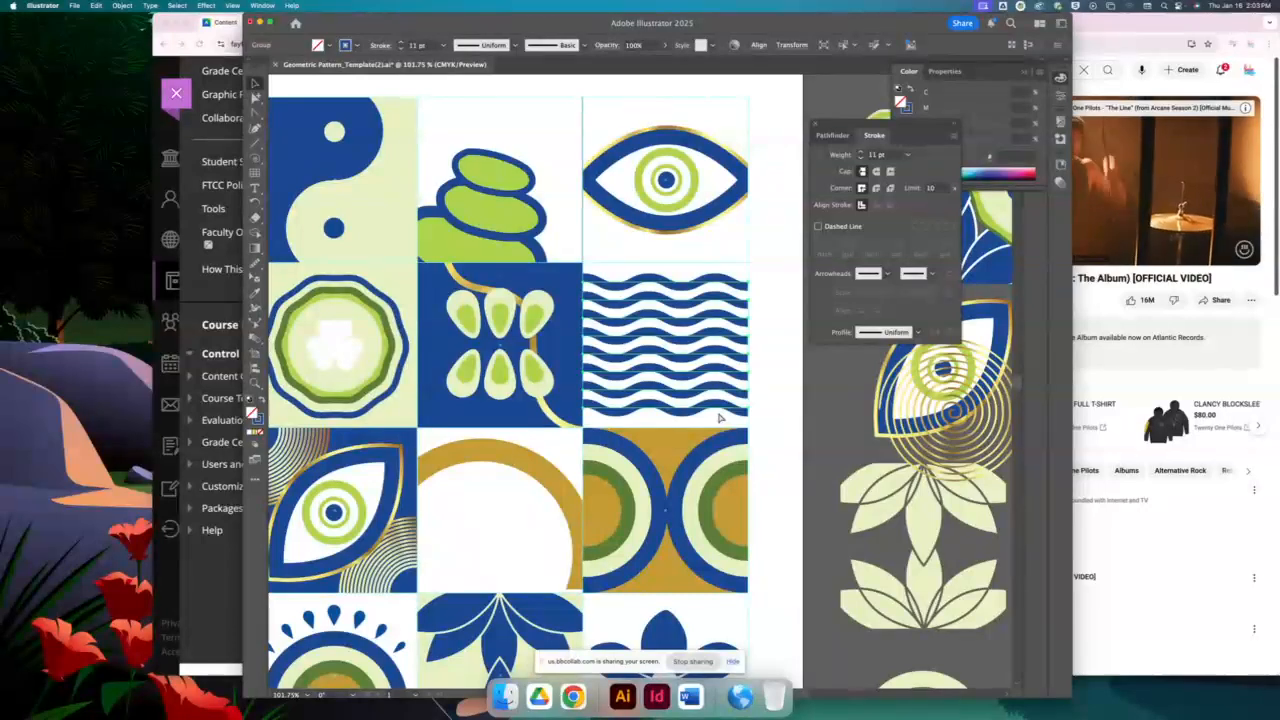
left_click(755, 410)
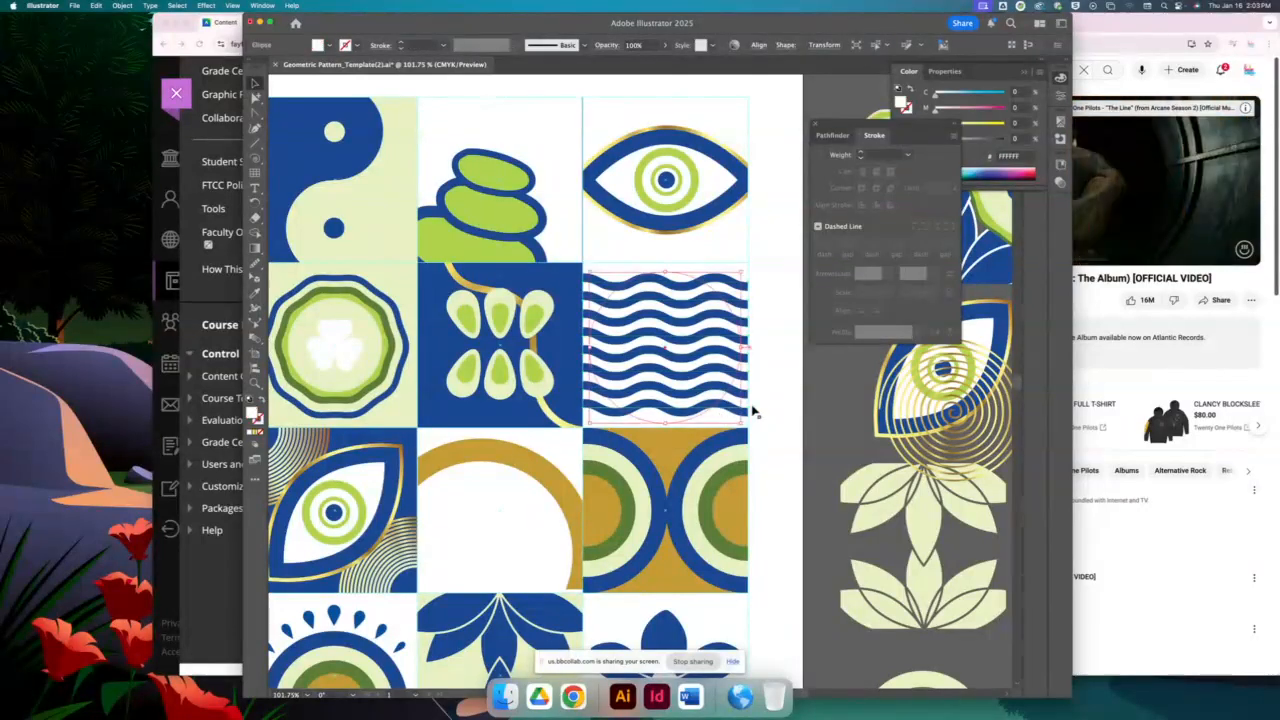
left_click(742, 290)
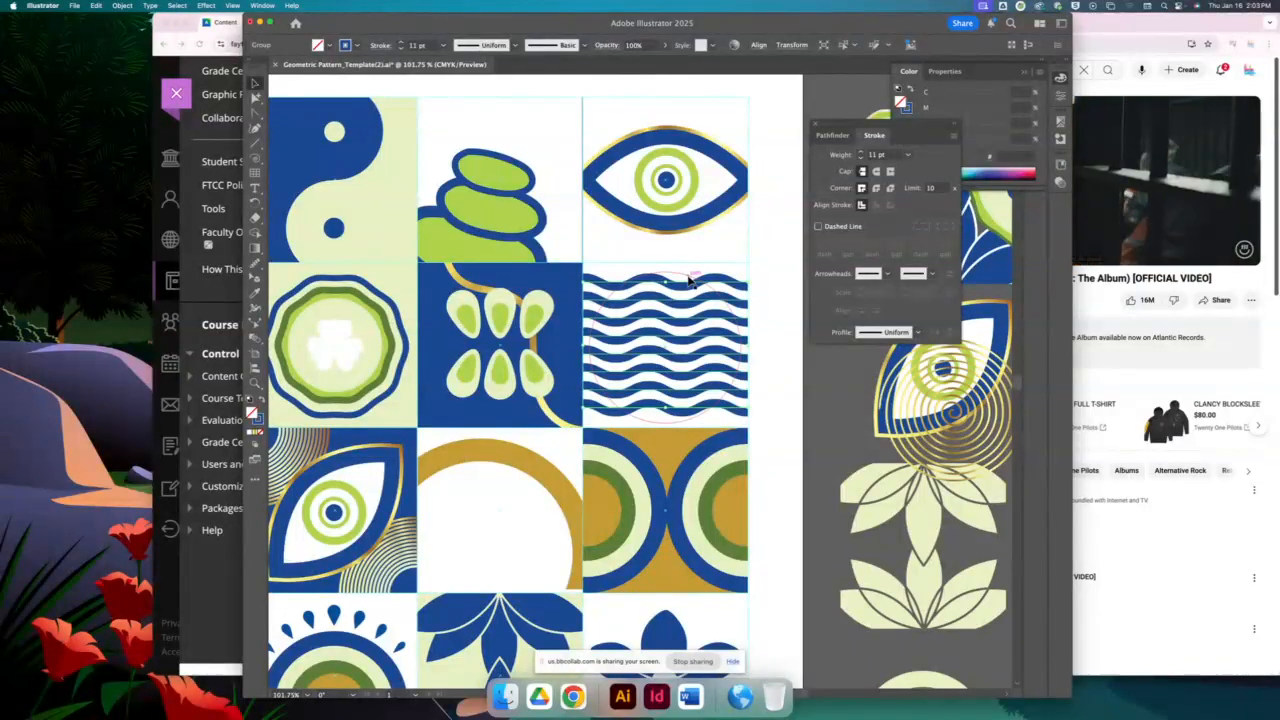
key("super+a")
key("super+z")
left_click(755, 305)
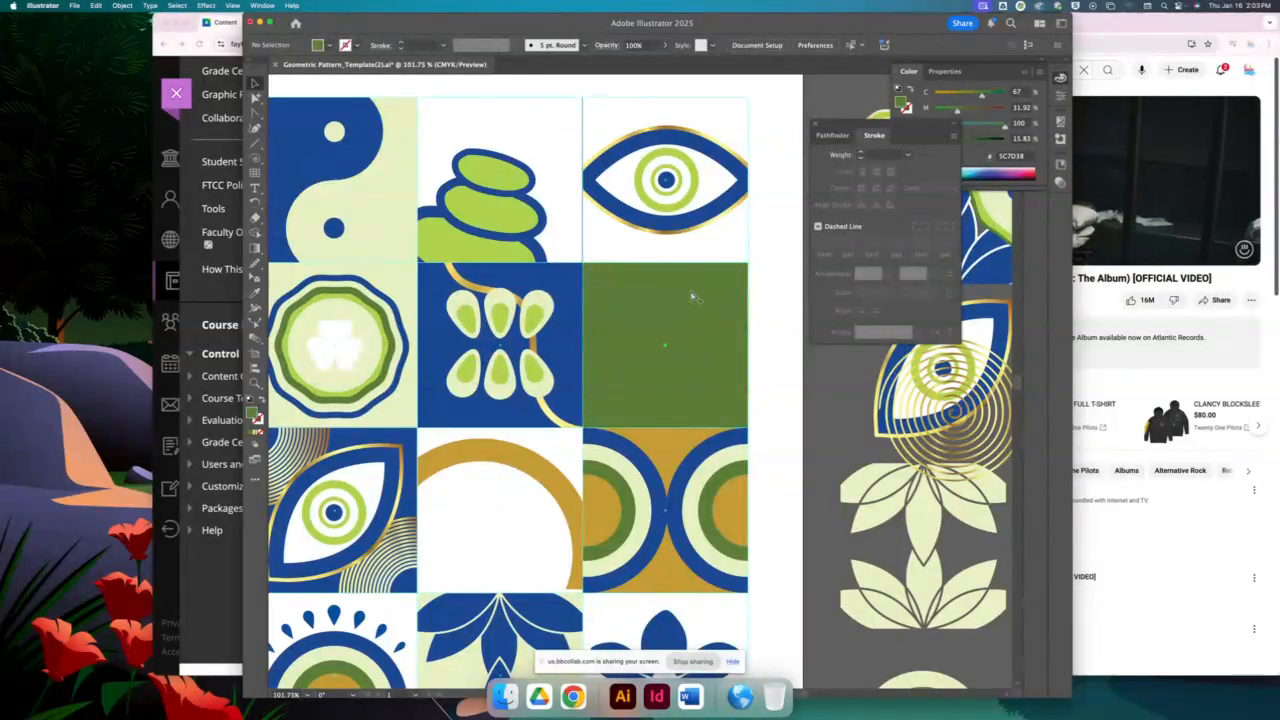
Select the hidden white circle in Outline view, remove it, and restore it in front of the green square in normal preview
key("super+y")
left_click(692, 283)
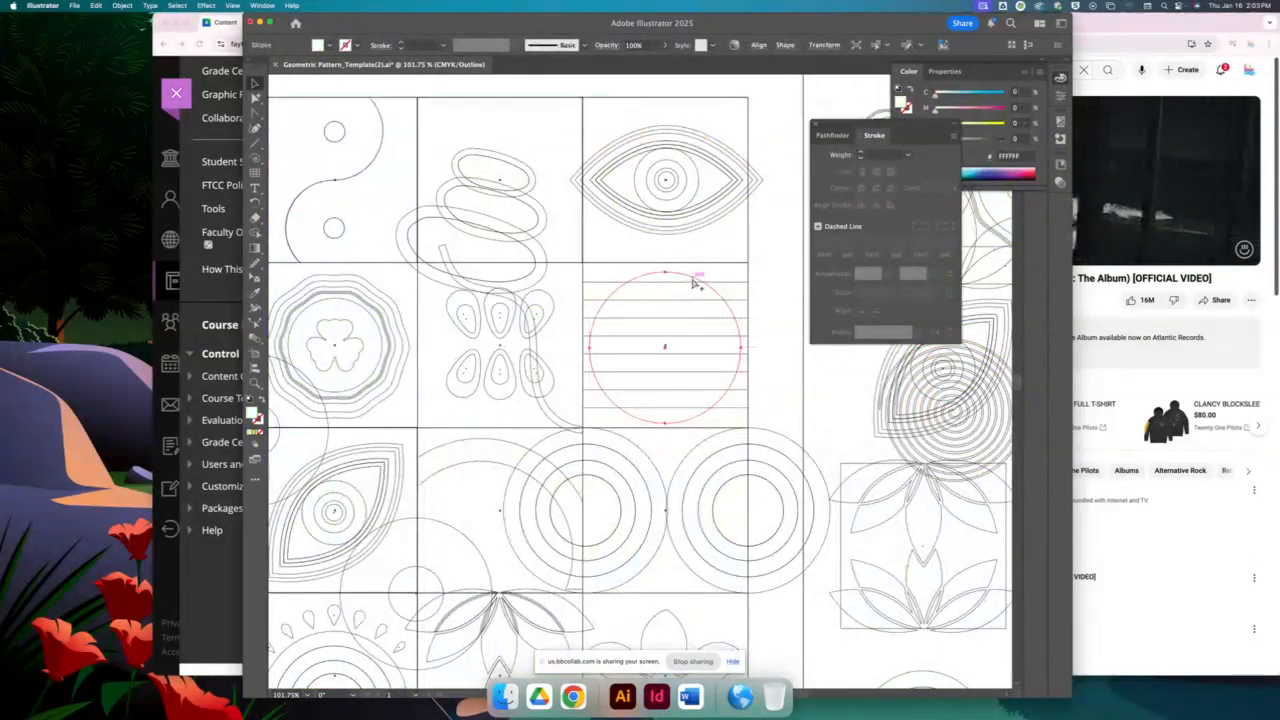
key("Delete")
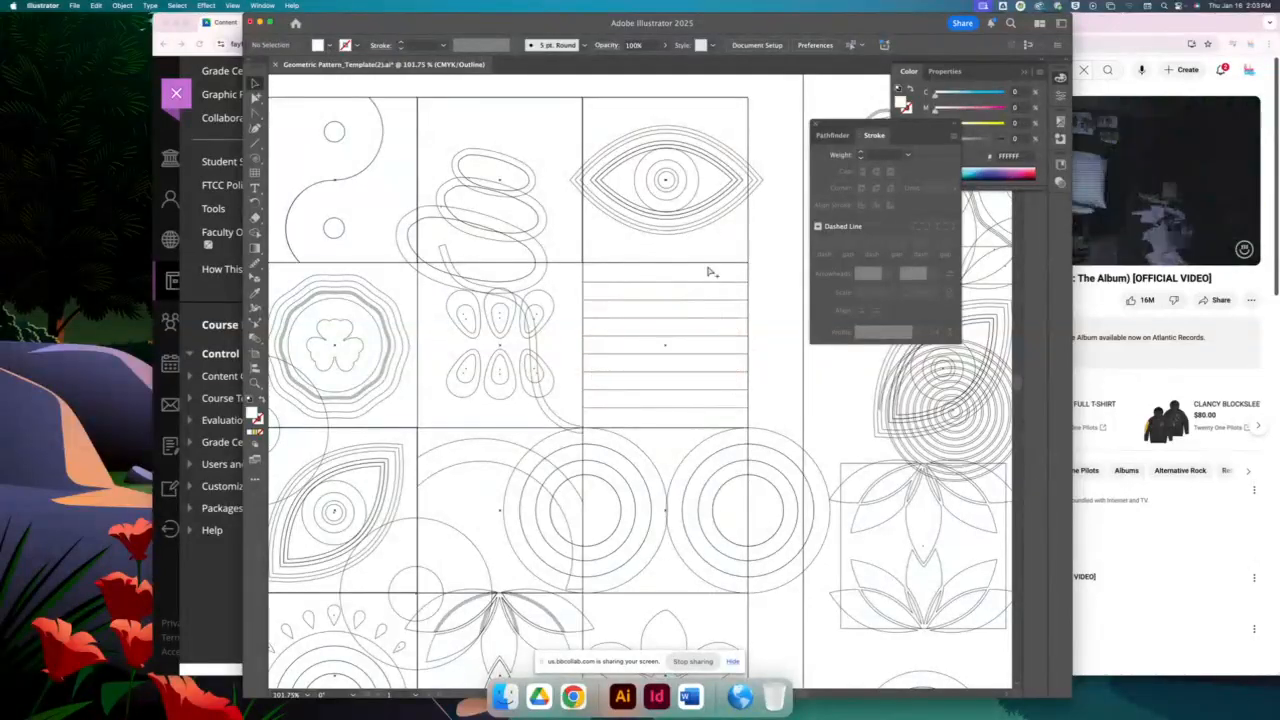
key("super+y")
left_click(712, 274)
key("super+z")
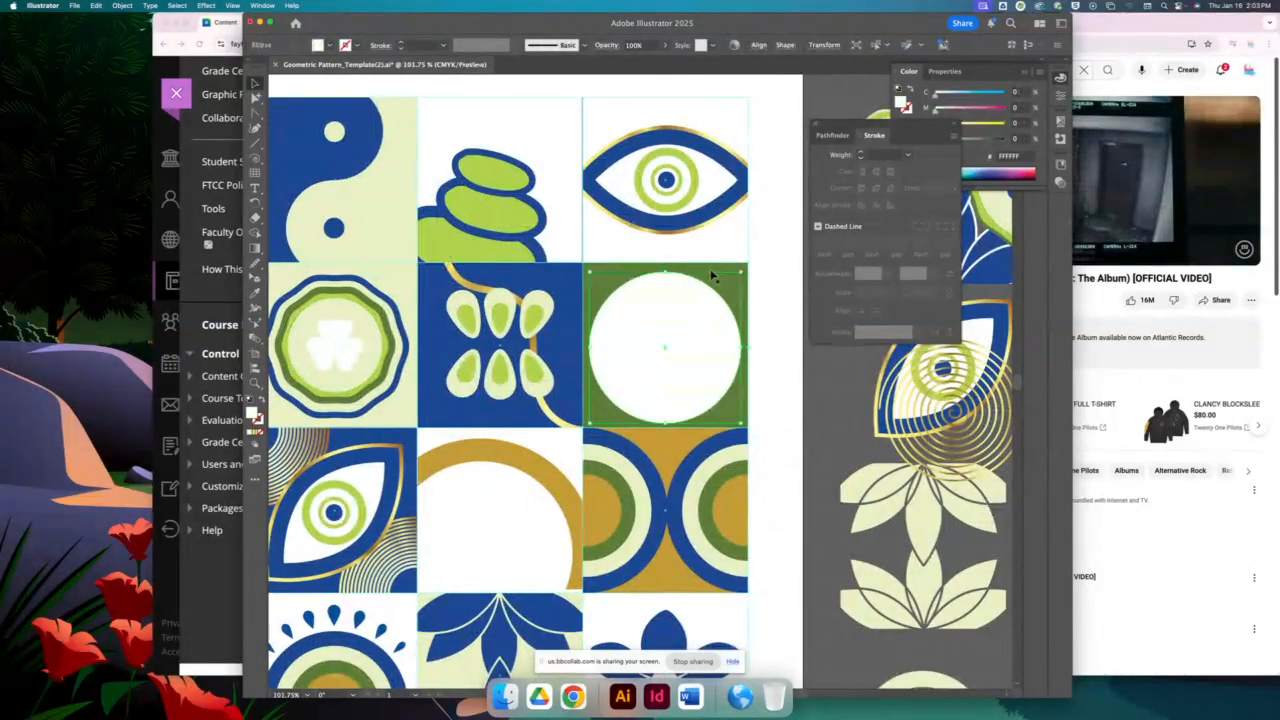
Cut the white circle out of the green square with the Shape Builder so the waves show through, and deselect the artwork
left_click(648, 272)
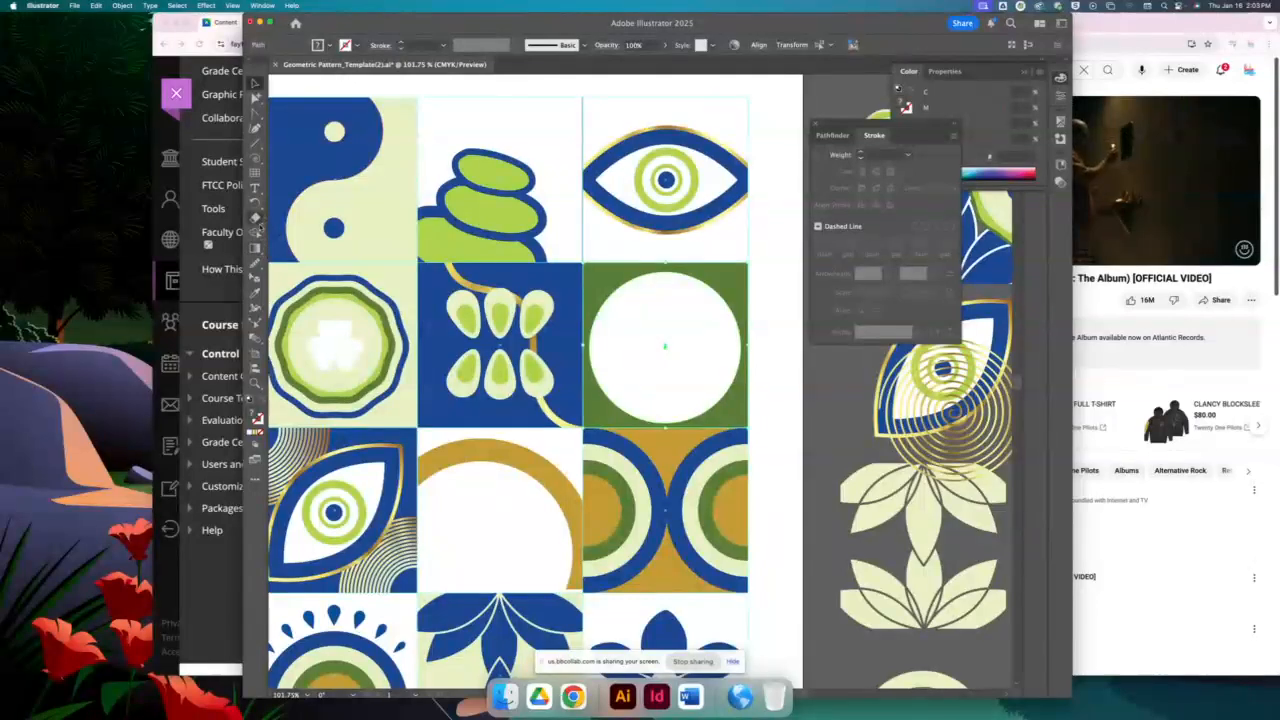
left_click(255, 233)
left_click(686, 303, "alt")
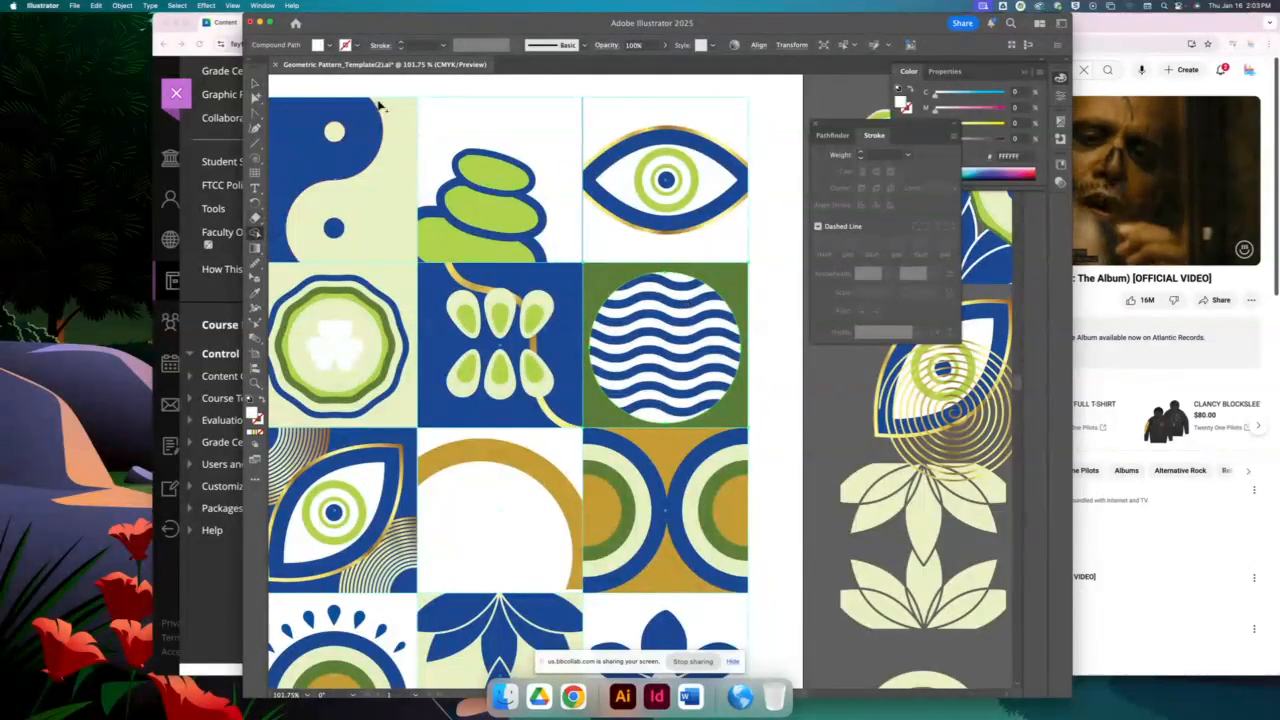
left_click(256, 85)
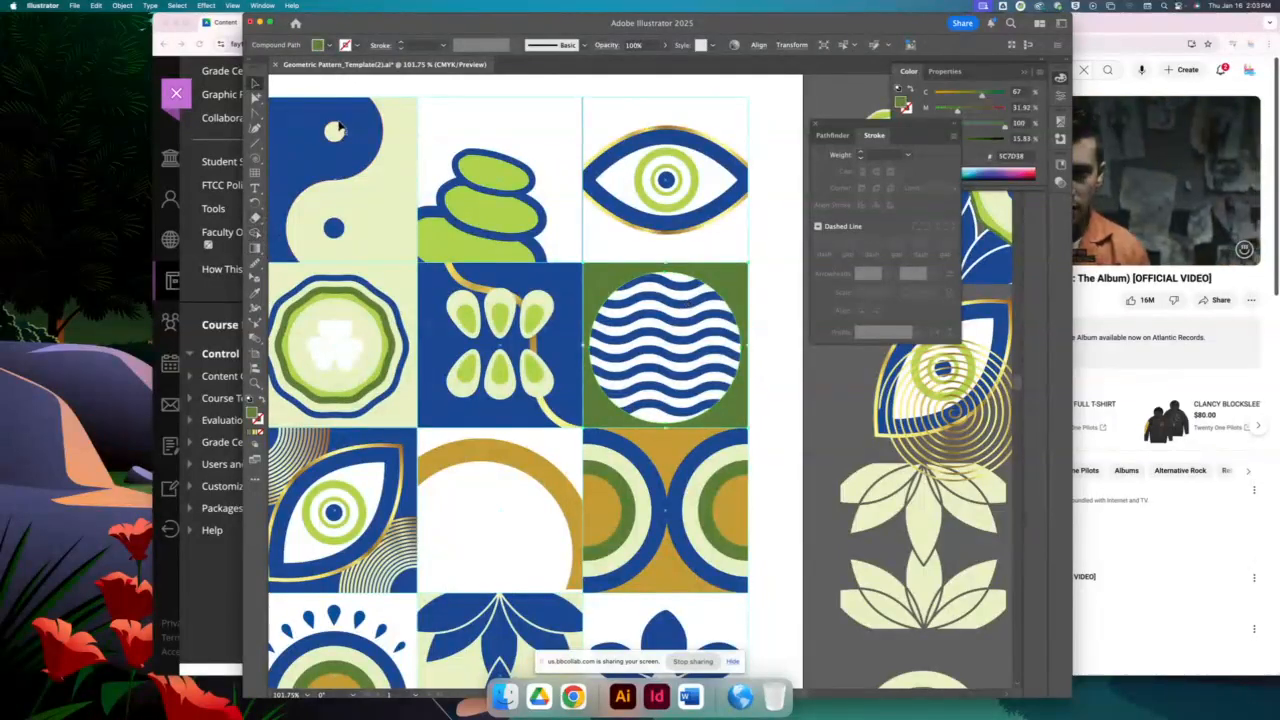
left_click(782, 346)
Copy the cucumber tile's light green background behind the waves and narrow it to cover the left half of the green tile
scroll(790, 335, "up", 2)
scroll(790, 335, "left", 3)
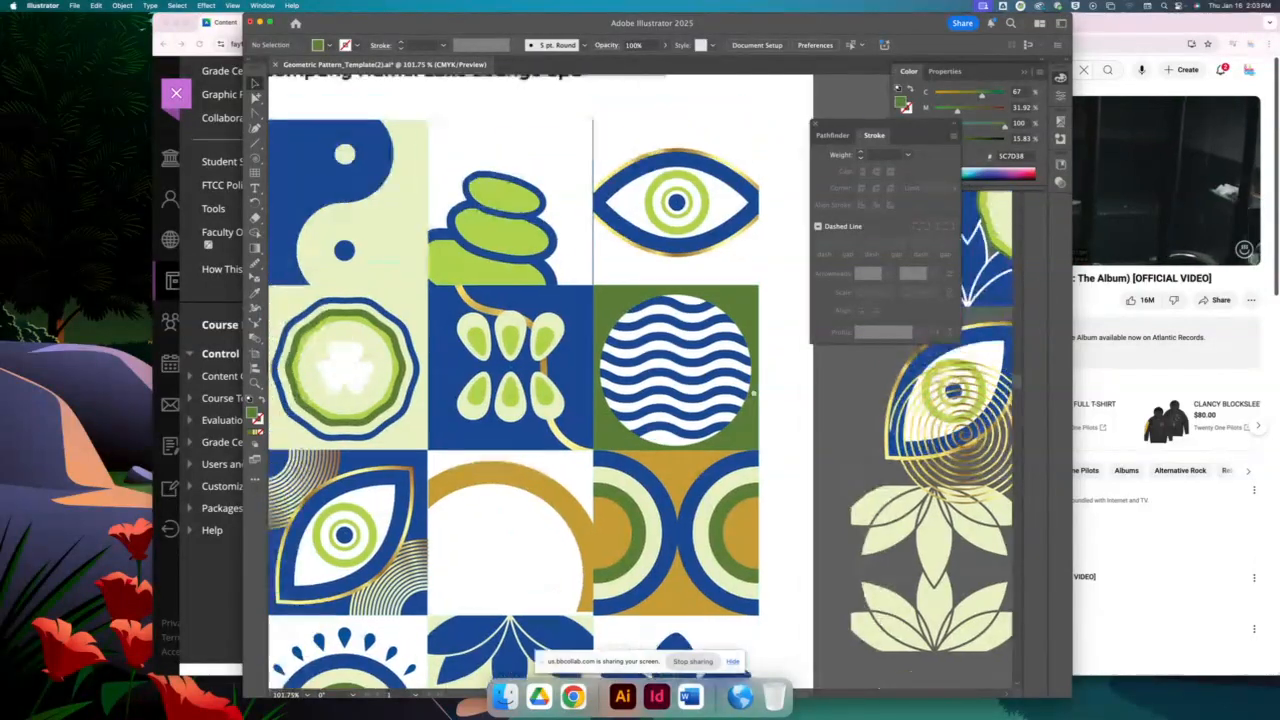
scroll(800, 325, "down", 2)
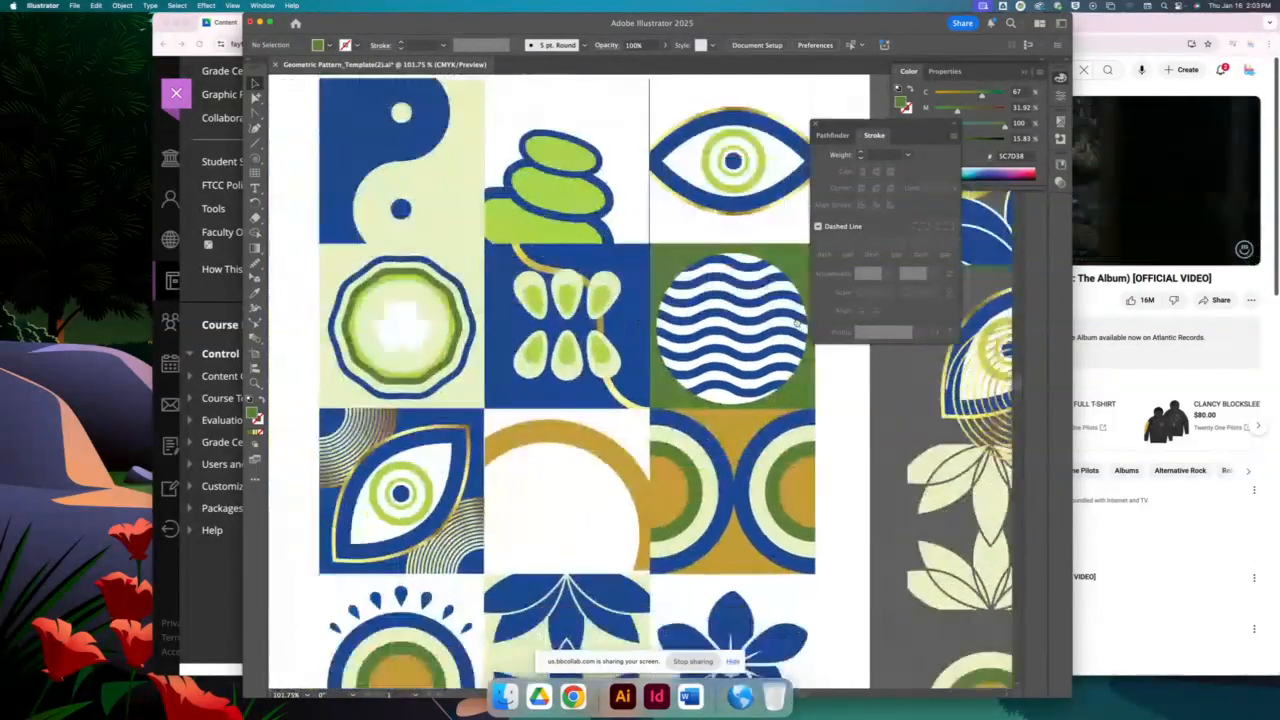
left_click(465, 270)
left_click_drag(334, 265, 585, 268)
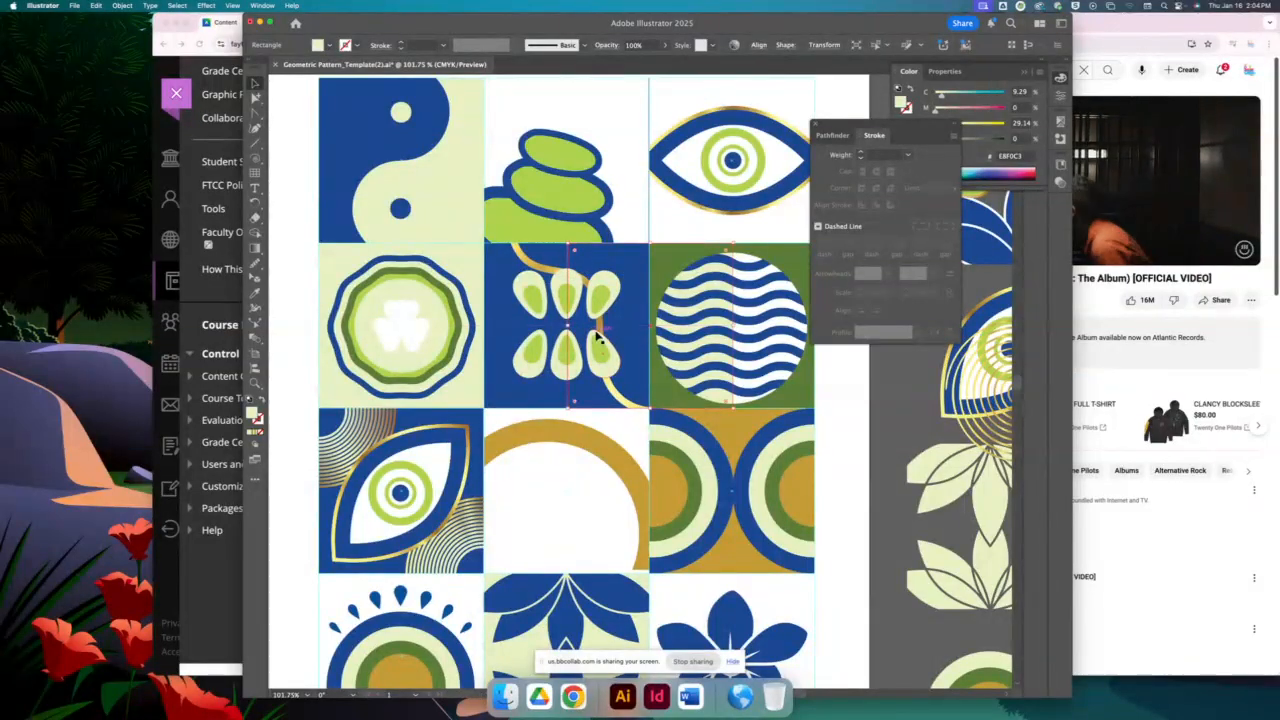
left_click_drag(570, 326, 650, 326)
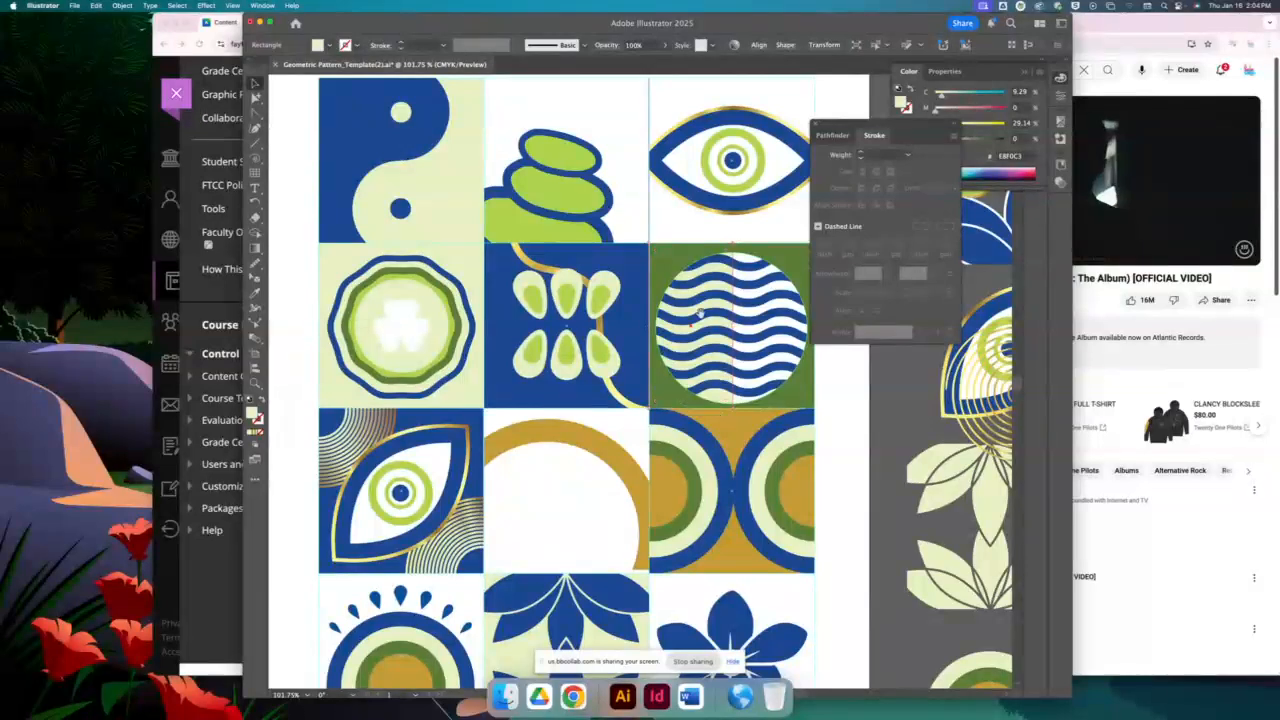
Recolor the half rectangle behind the waves by sampling the gold from the arc tile
scroll(574, 271, "down", 2)
scroll(574, 271, "right", 4)
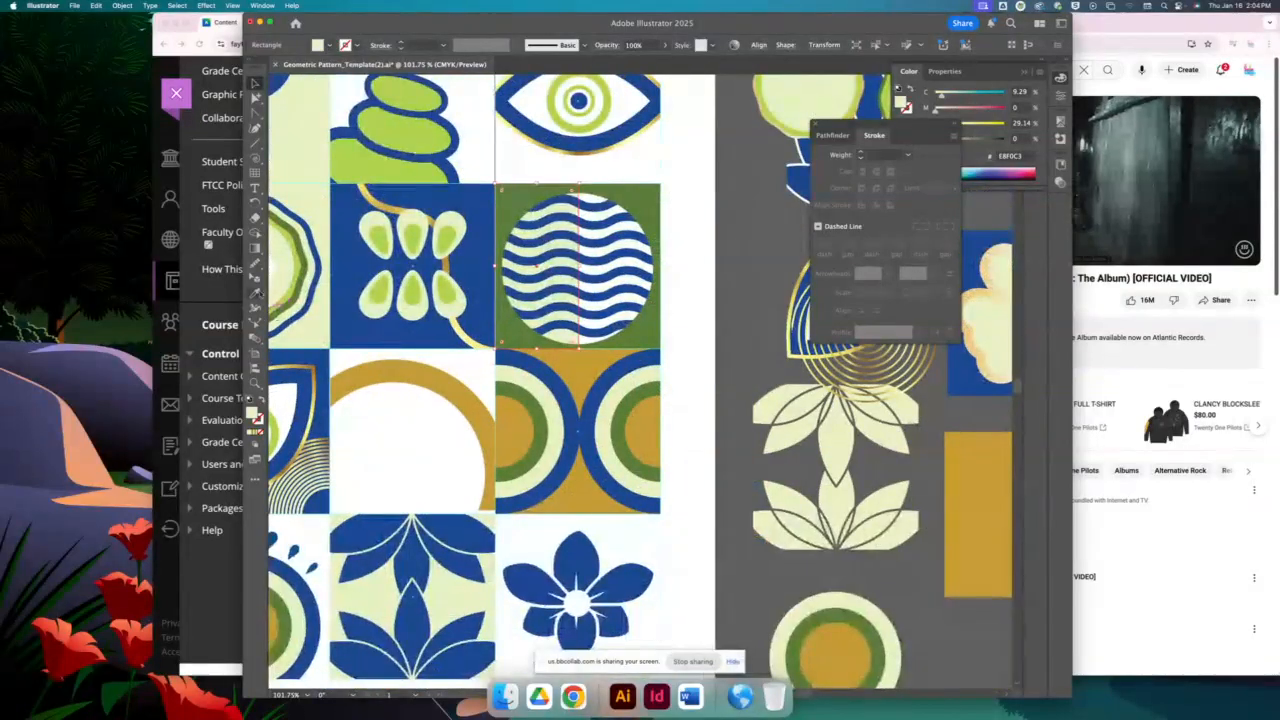
left_click(255, 291)
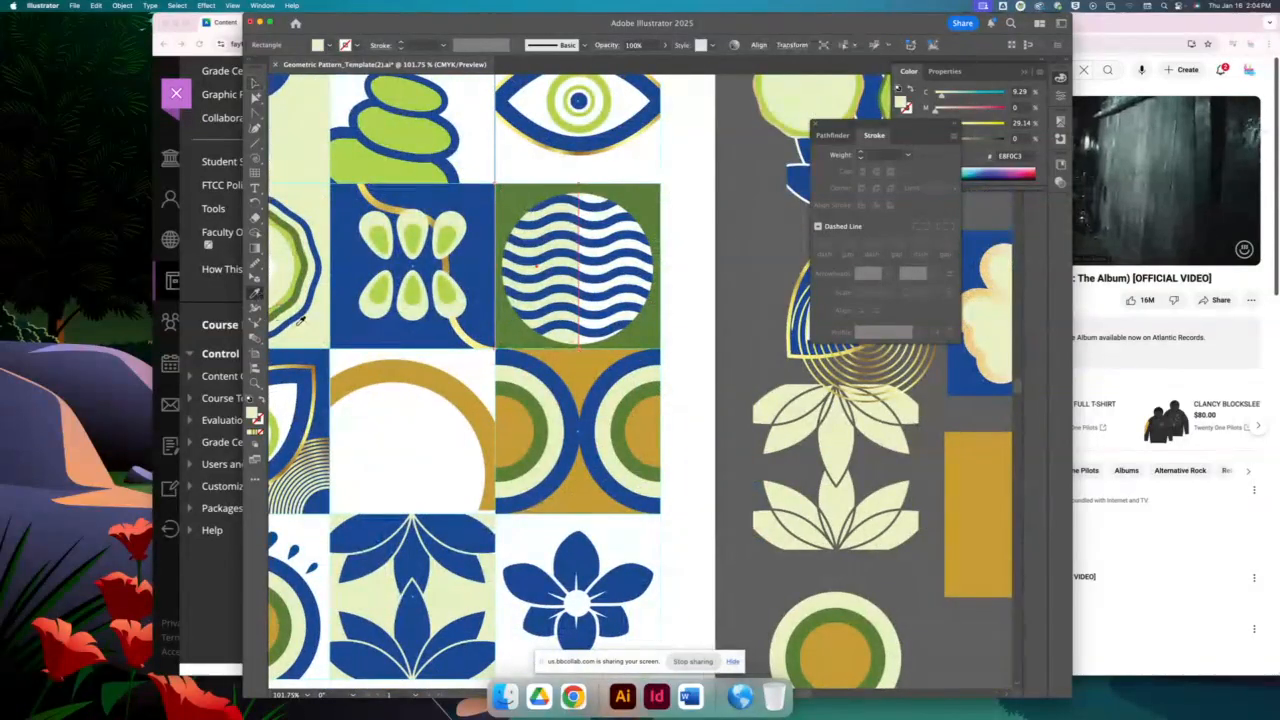
left_click(385, 368)
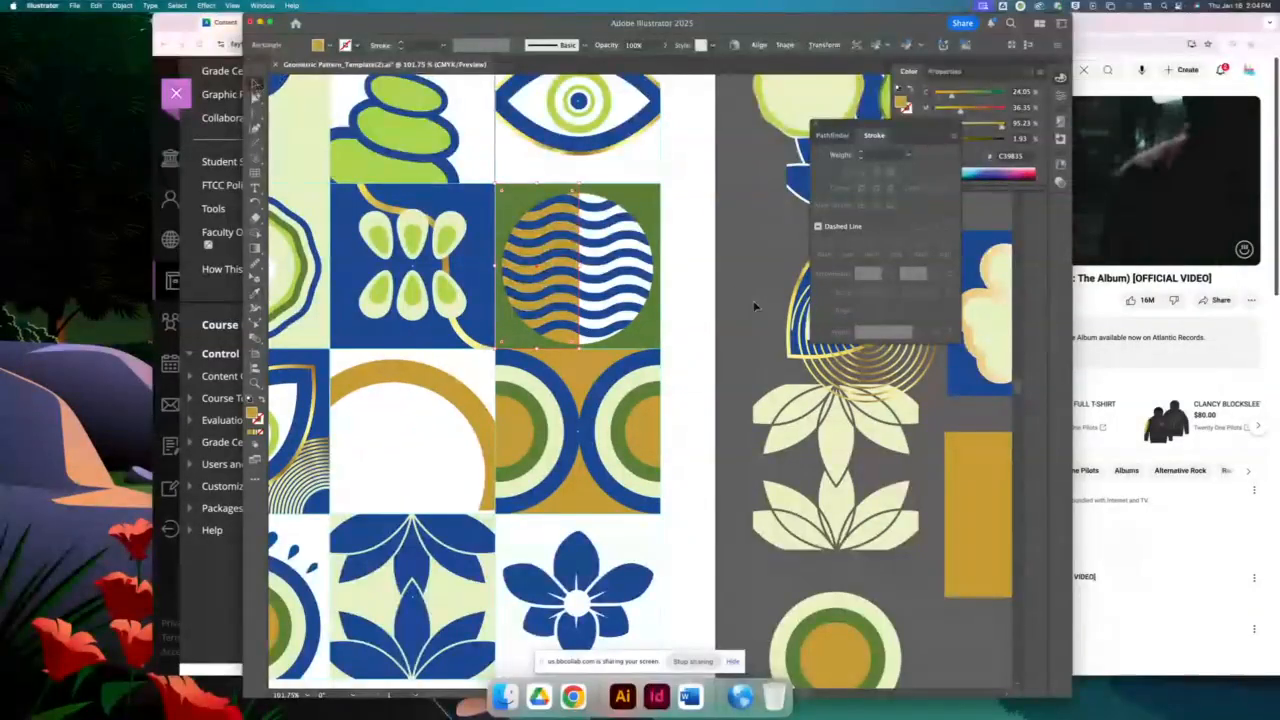
Place a copy of the gold half rectangle behind the eye in the top-right tile, covering the tile's upper half
key("super+minus")
key("super+minus")
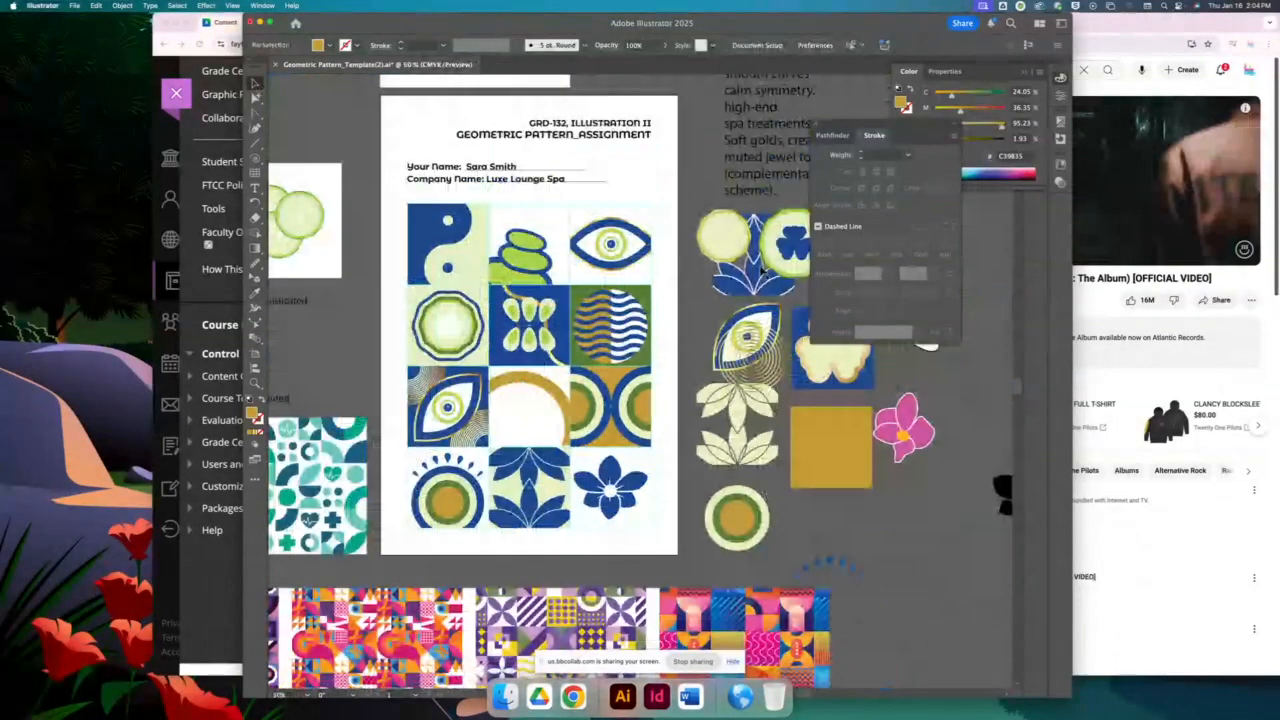
left_click(660, 283)
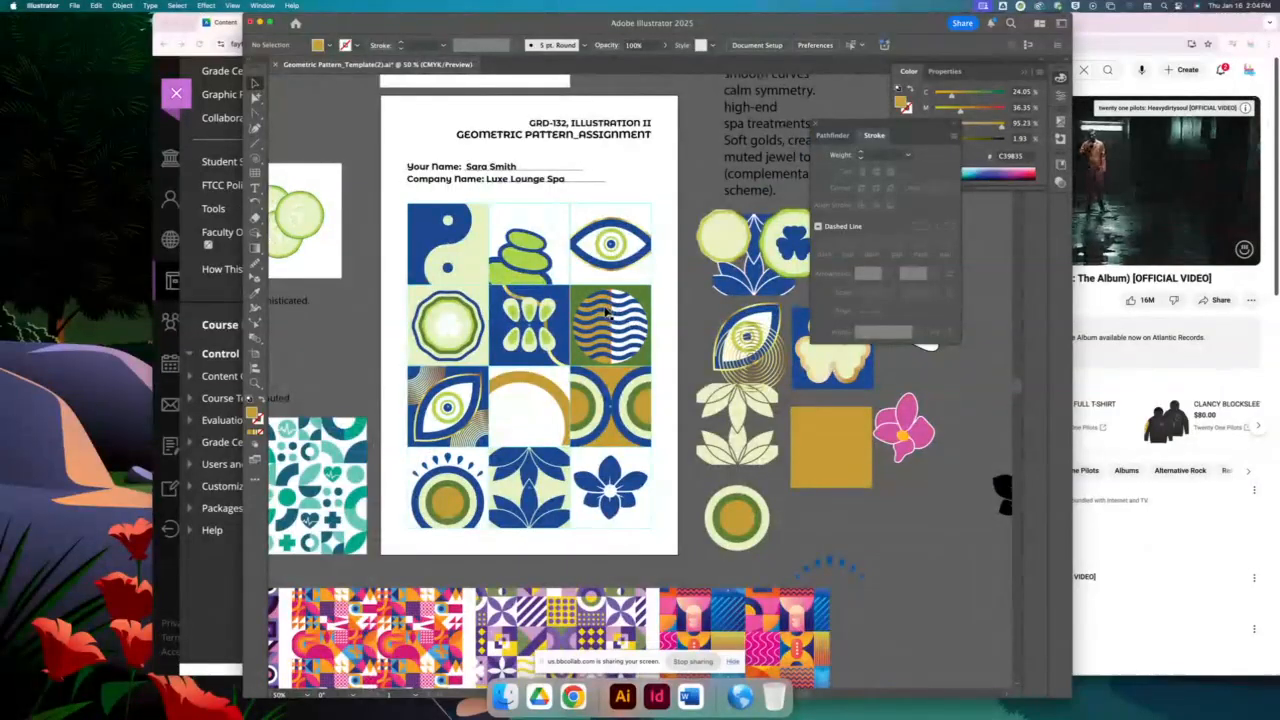
left_click_drag(604, 312, 630, 218)
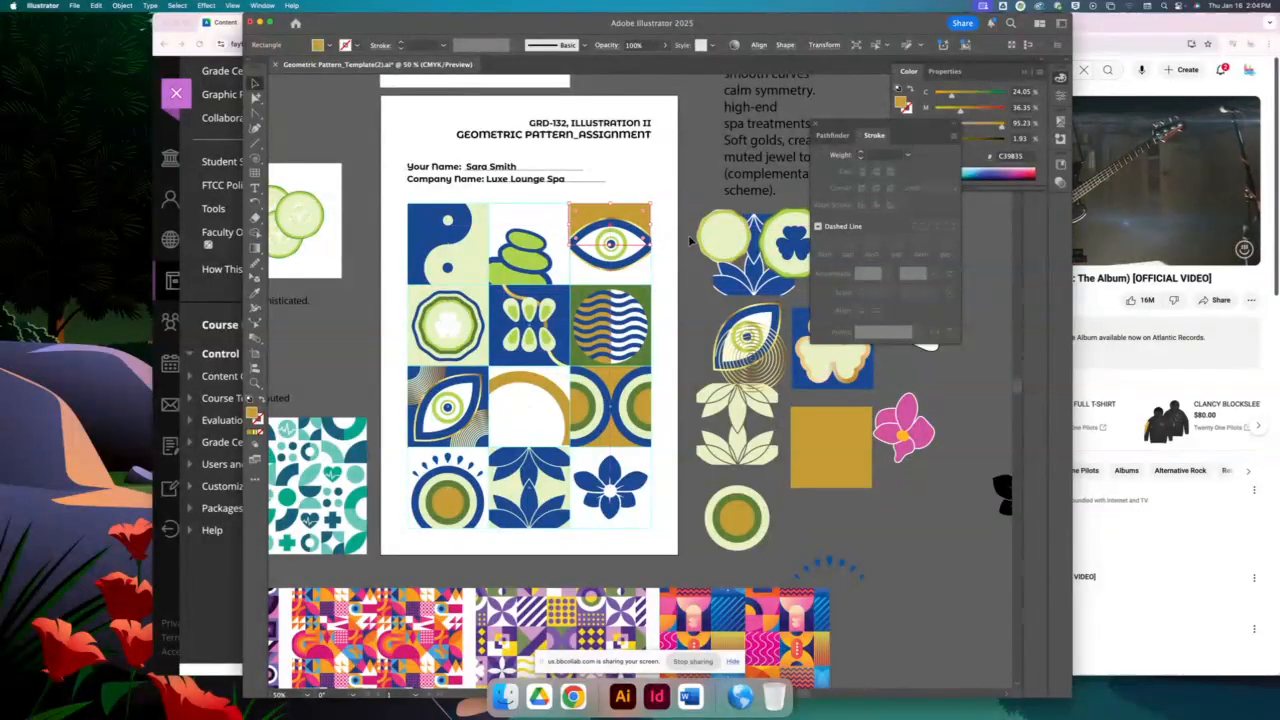
left_click(690, 240)
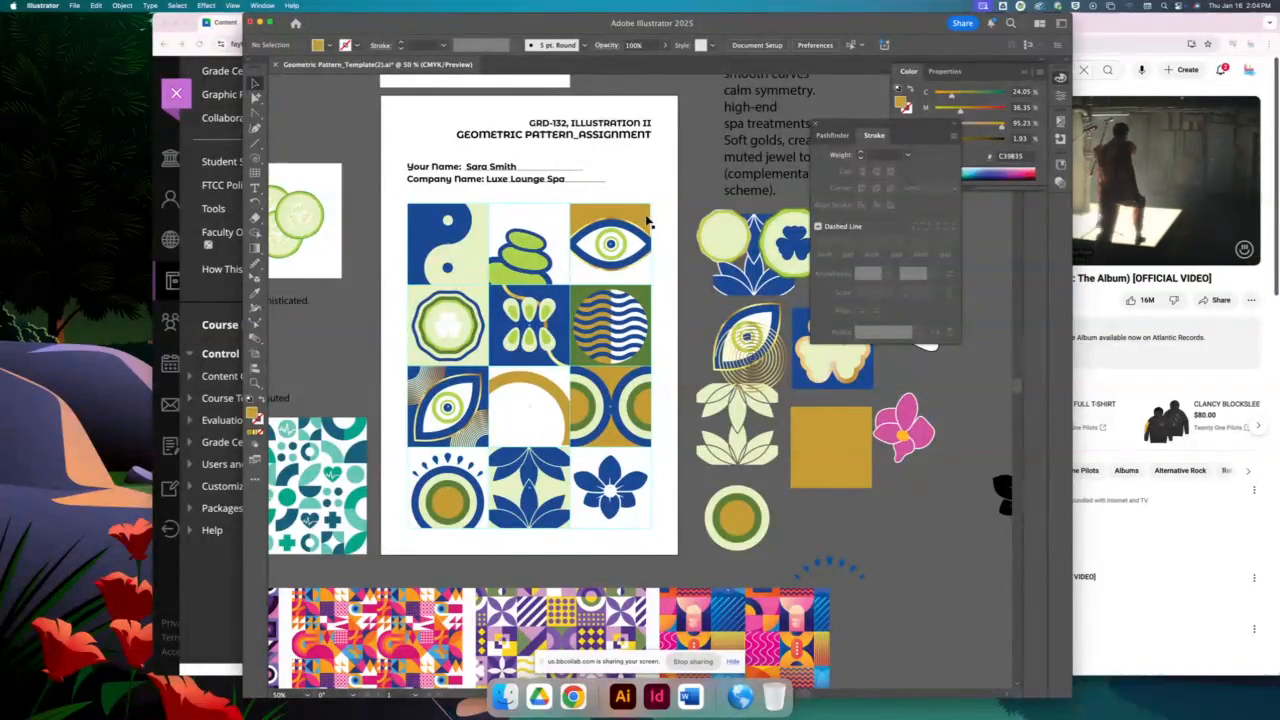
Fit the gold half rectangle to the top-right eye tile's edges and copy it behind the eye to cover the lower half
left_click(255, 384)
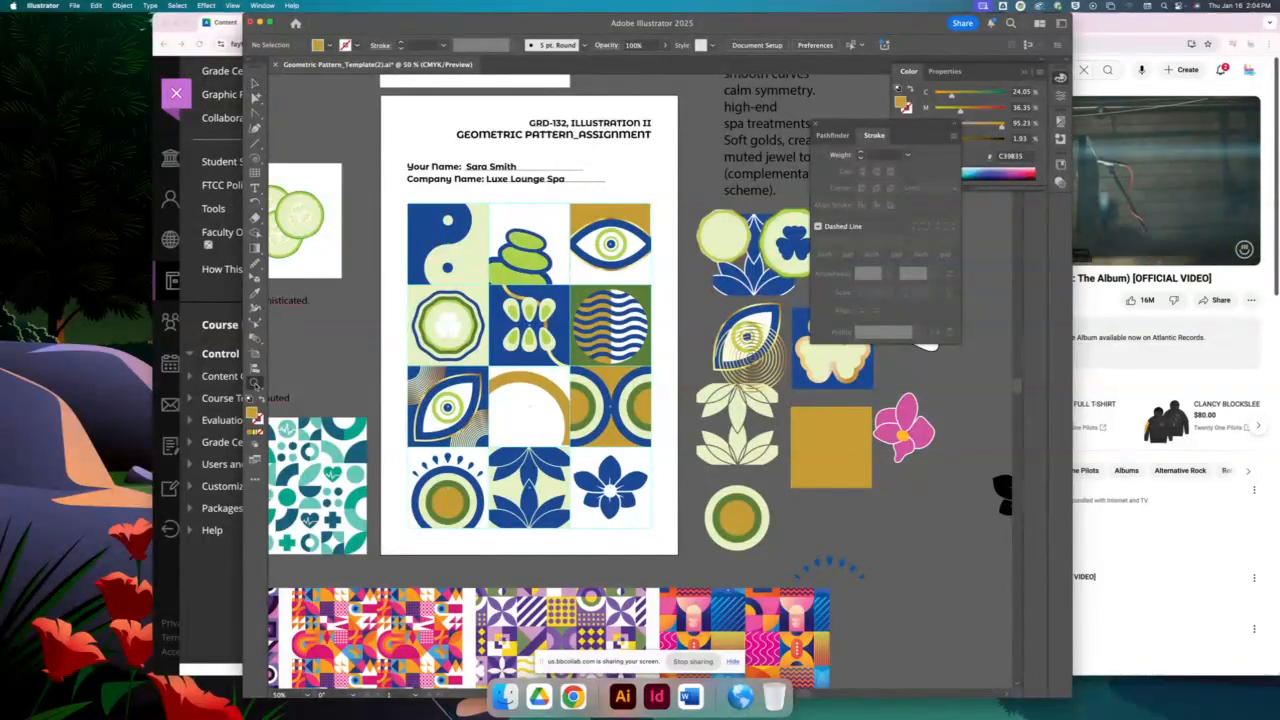
left_click_drag(584, 211, 800, 330)
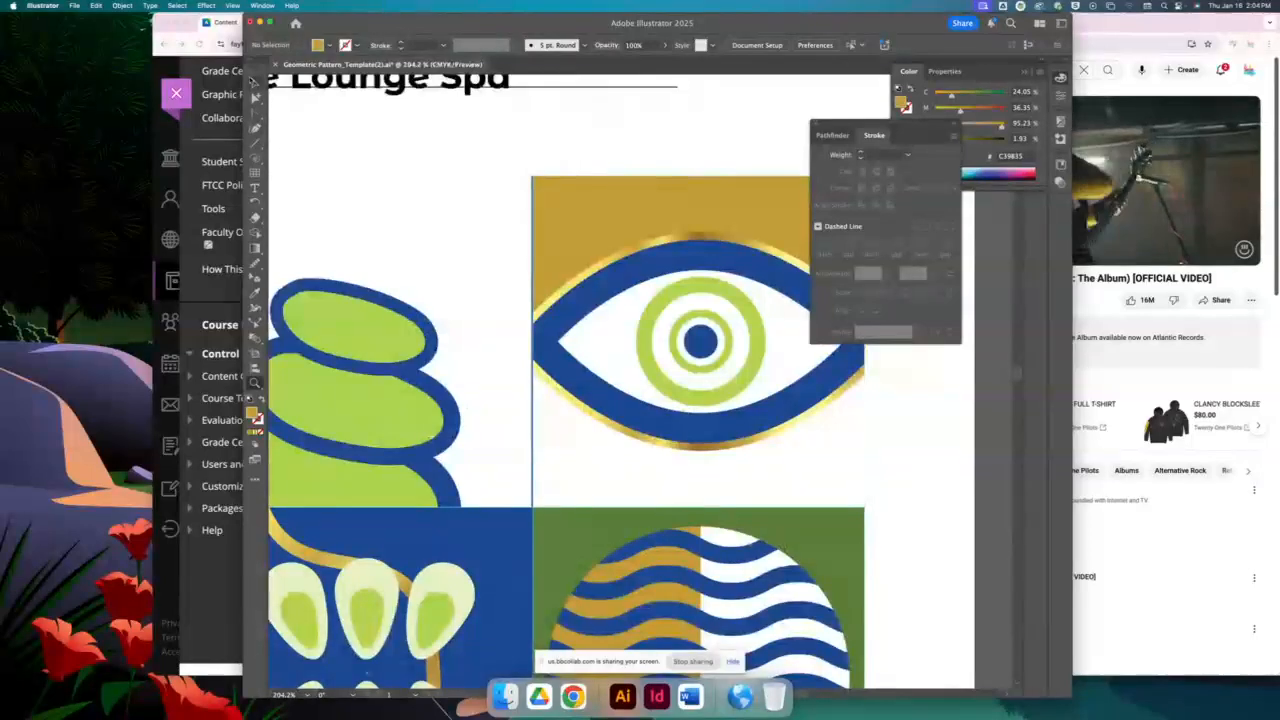
left_click(255, 84)
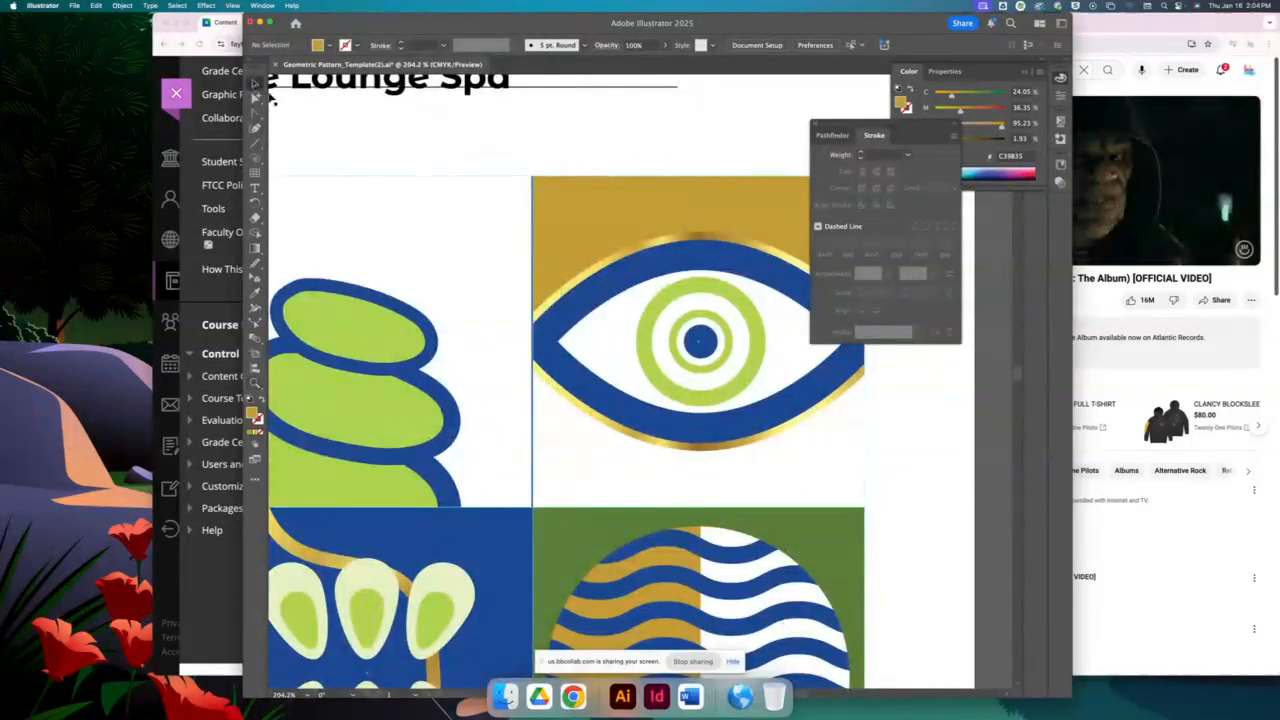
left_click(562, 222)
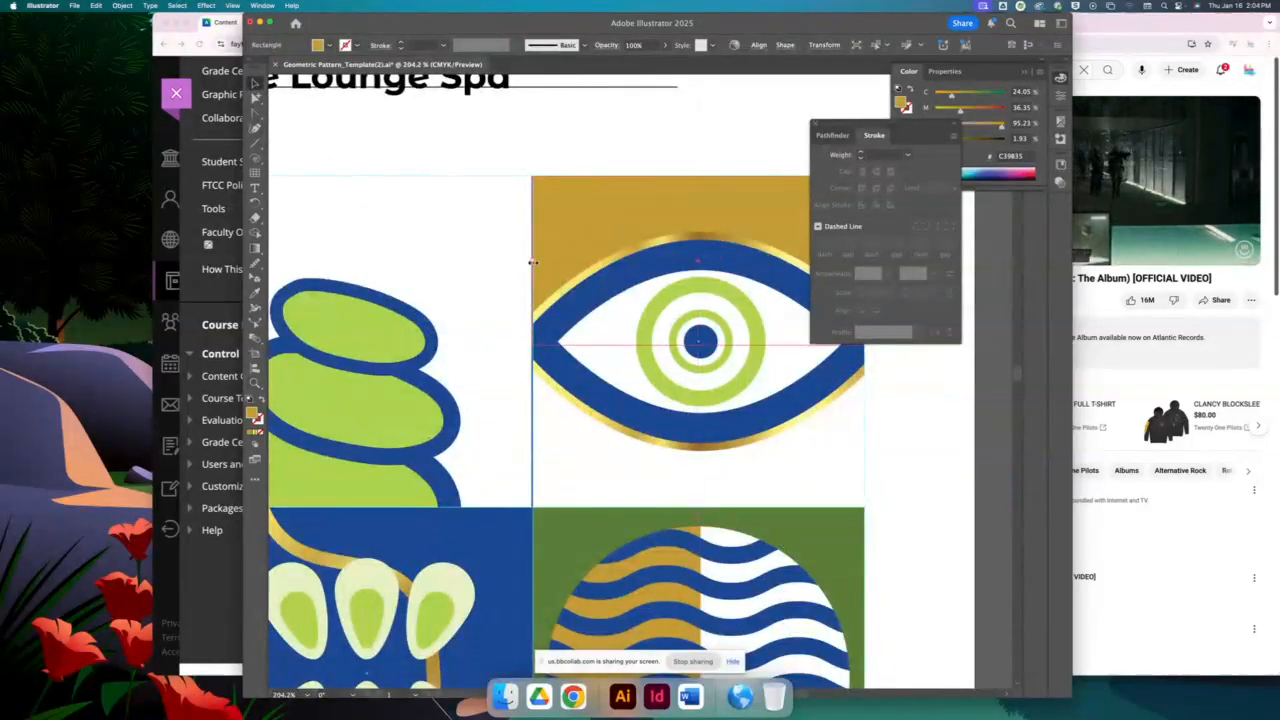
left_click_drag(533, 262, 550, 263)
scroll(640, 250, "right", 5)
scroll(570, 230, "left", 4)
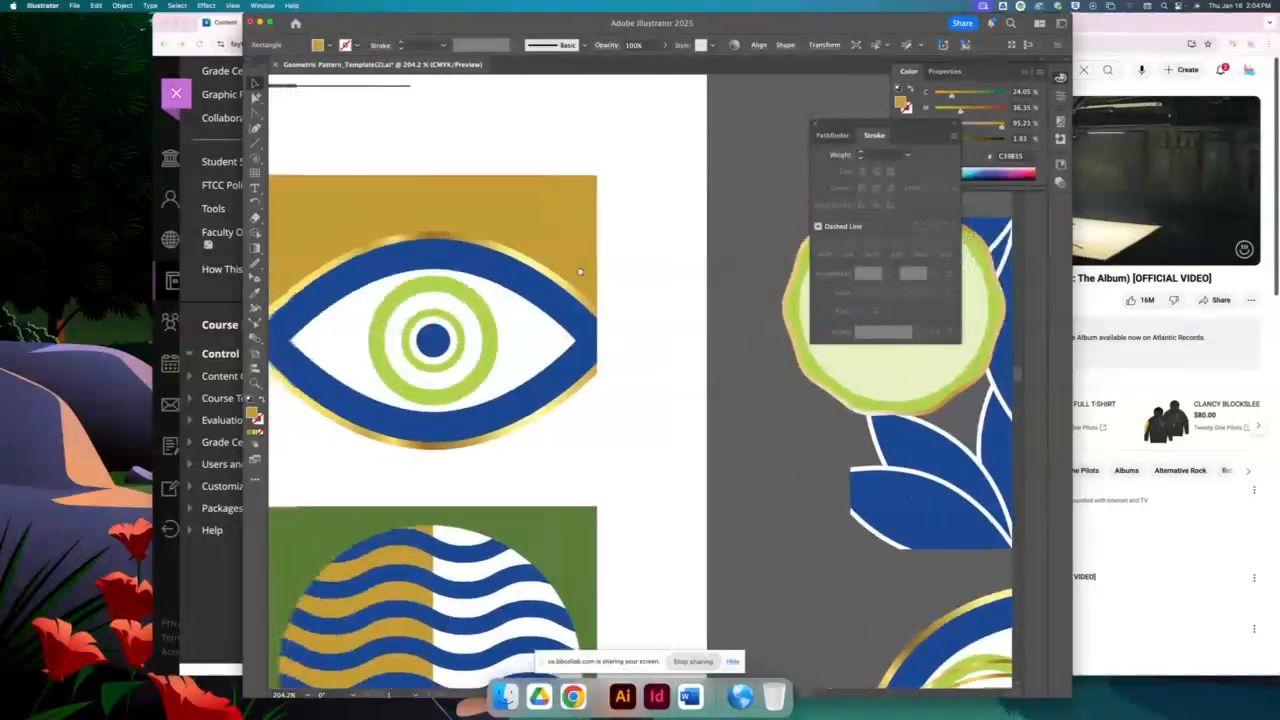
left_click_drag(583, 174, 583, 330)
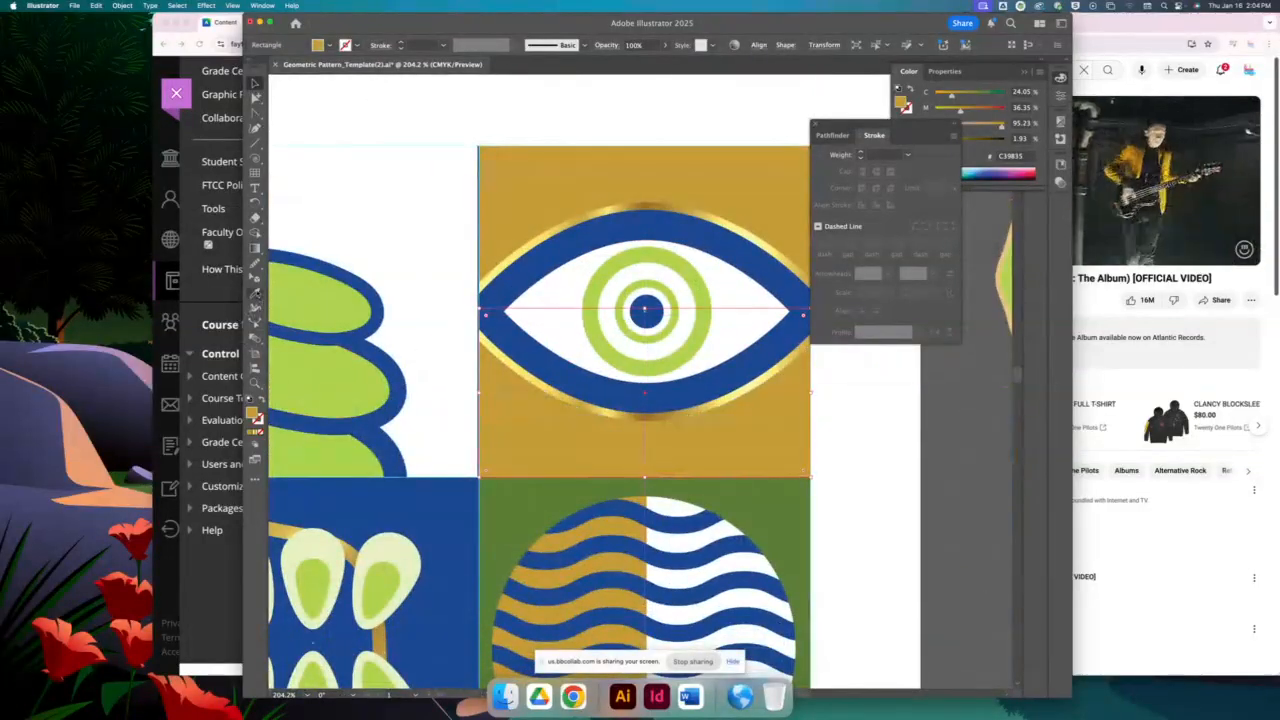
Recolor the lower half rectangle behind the eye by sampling the blue from the neighboring tile, and deselect it
left_click(254, 293)
left_click(444, 494)
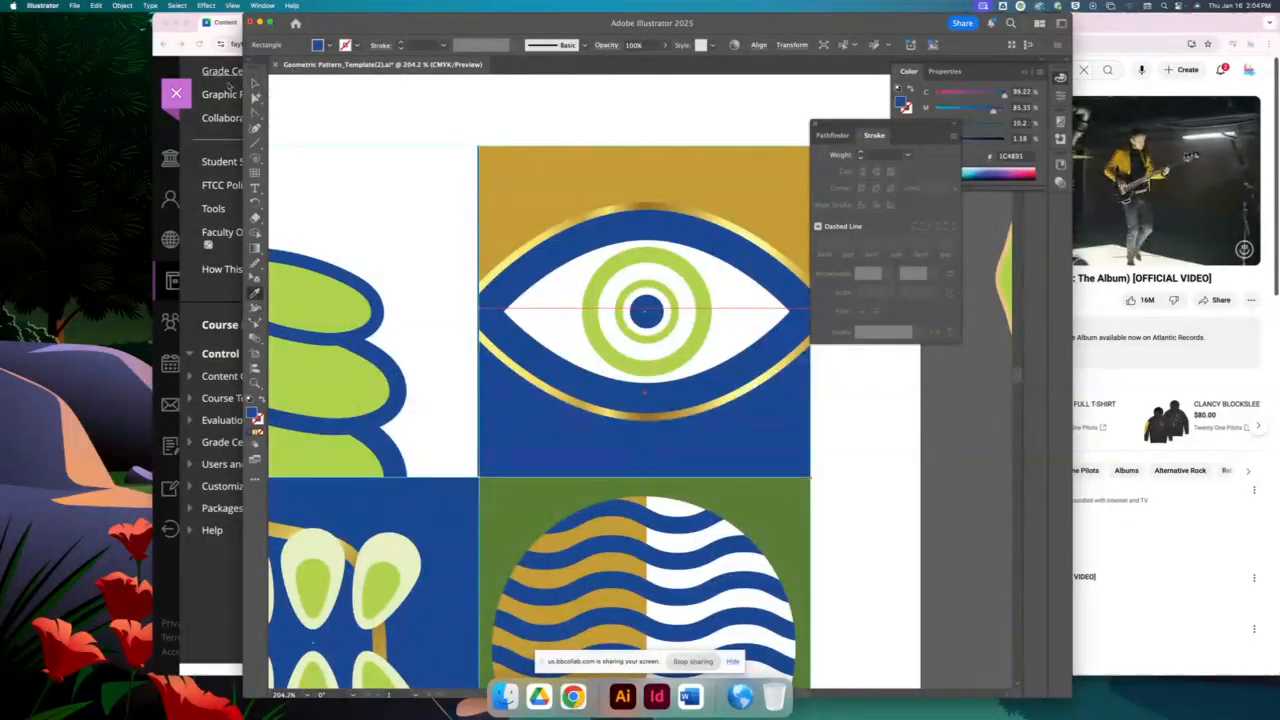
left_click(255, 84)
left_click(457, 111)
key("super+minus")
key("super+minus")
key("super+minus")
key("super+minus")
key("super+minus")
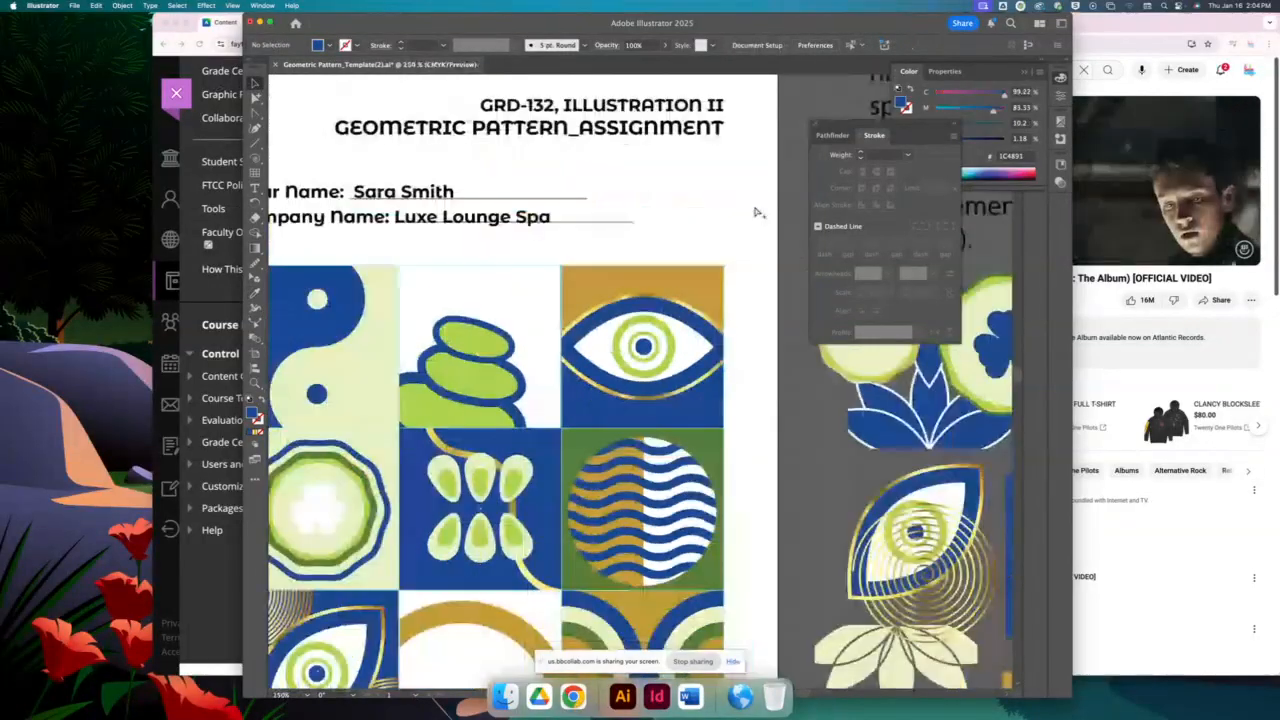
scroll(750, 220, "down", 5)
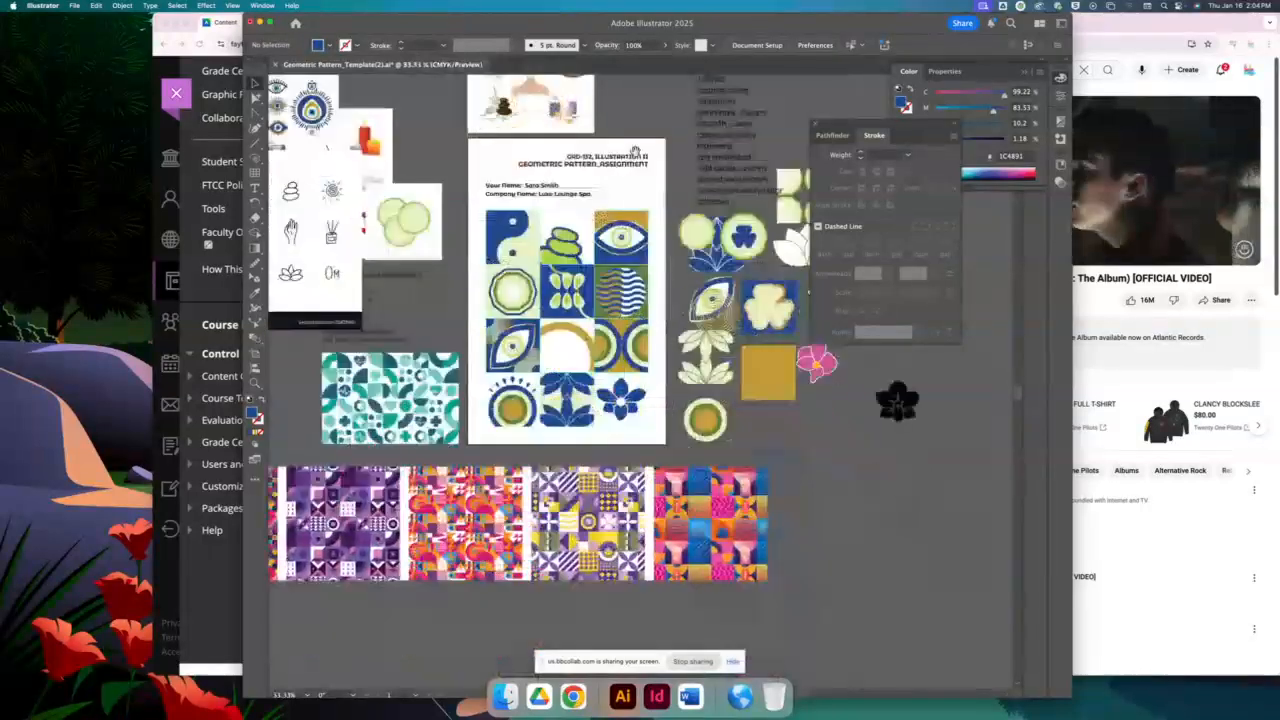
key("F11")
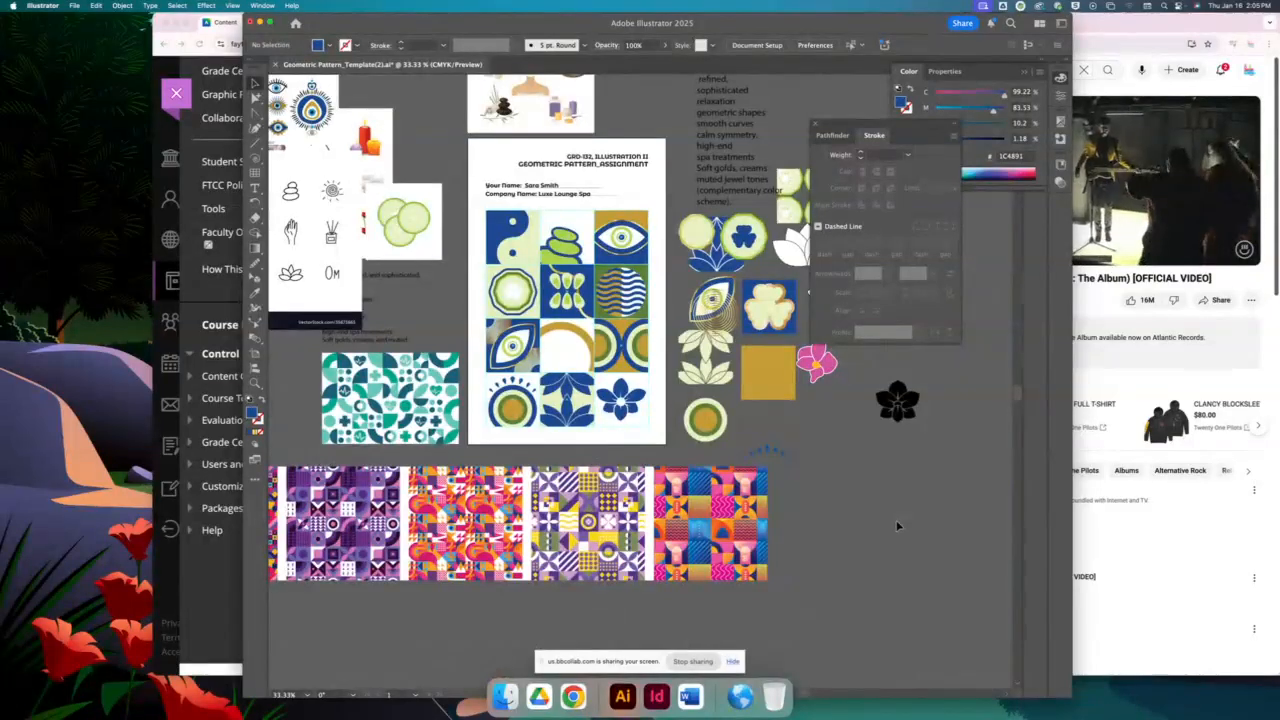
key("F11")
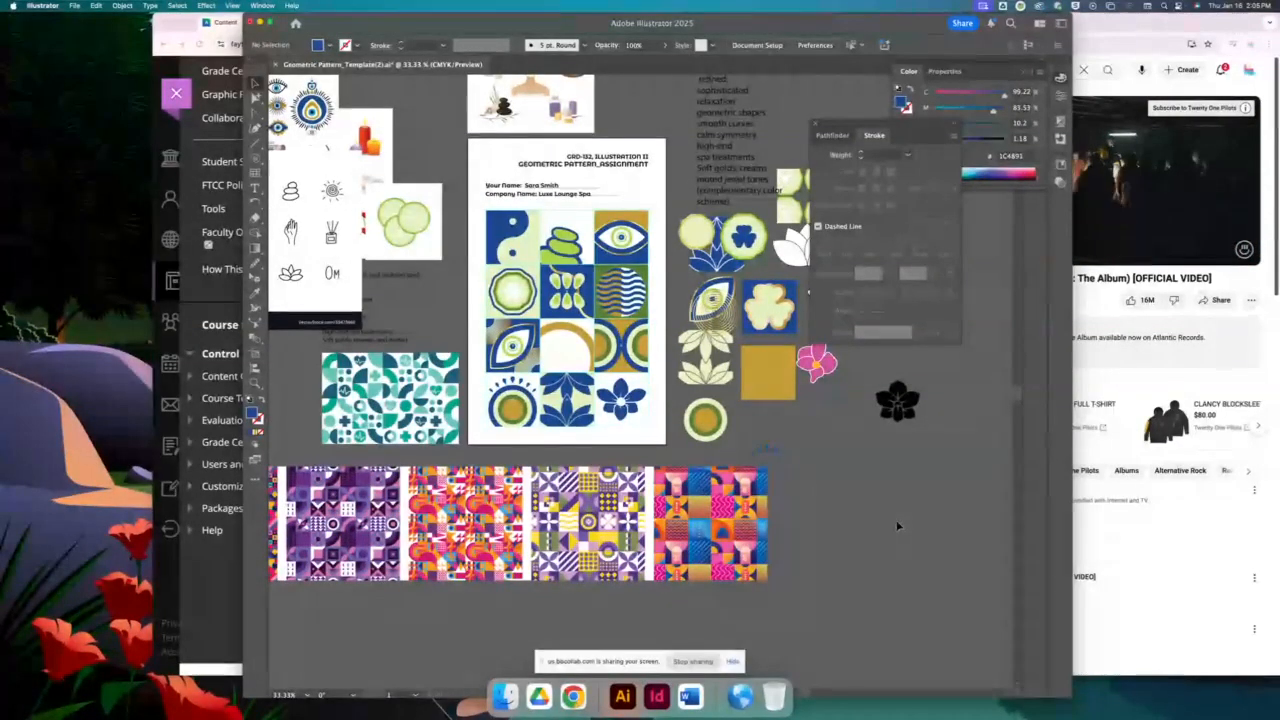
key("XF86AudioRaiseVolume")
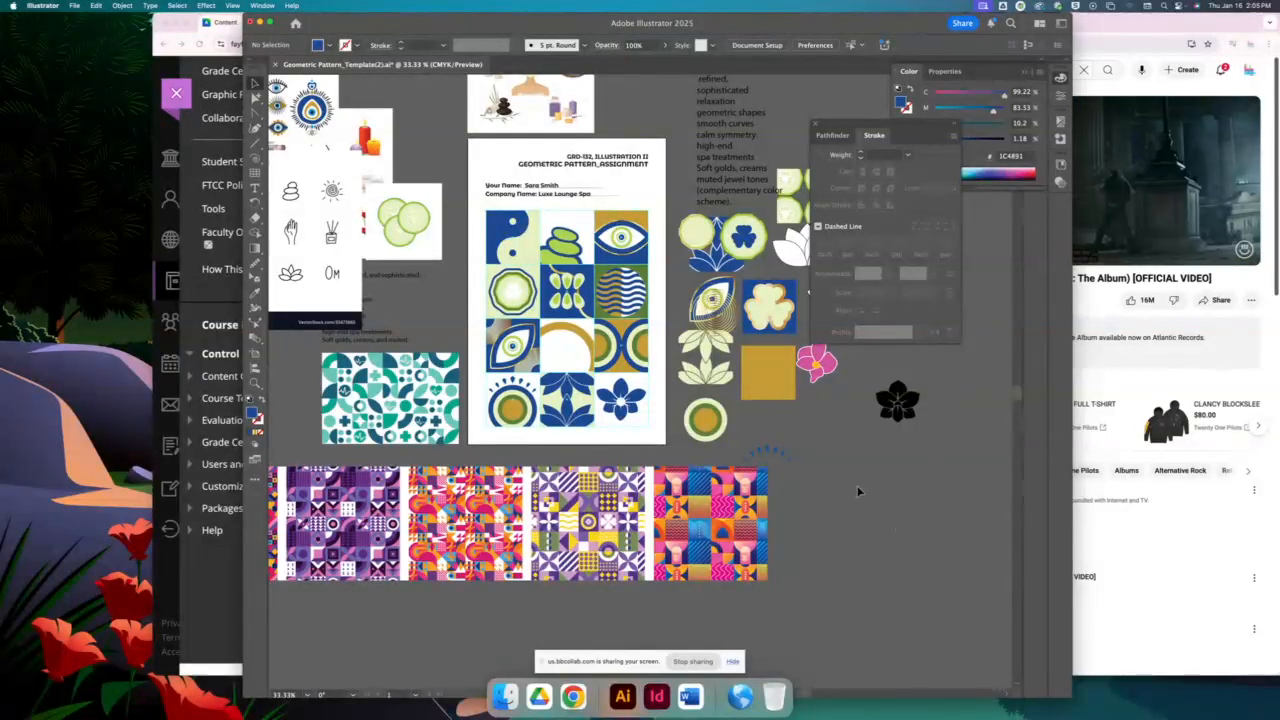
left_click(255, 384)
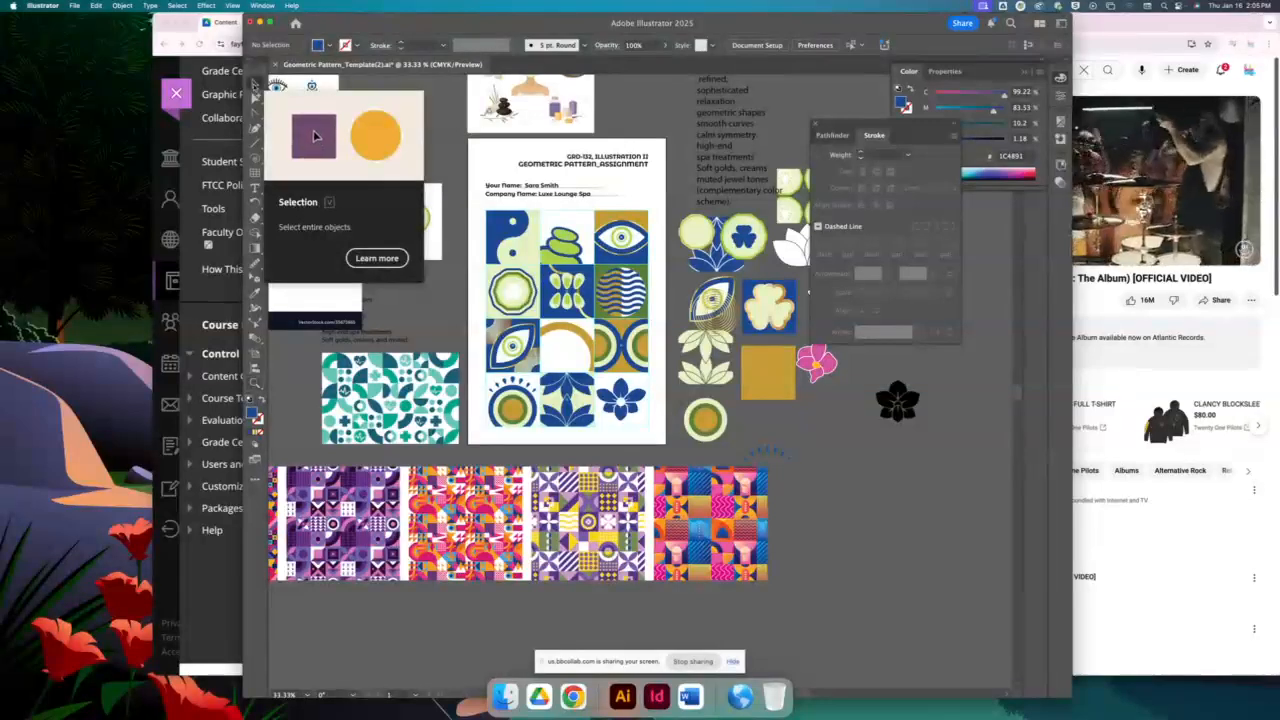
scroll(612, 256, "up", 1)
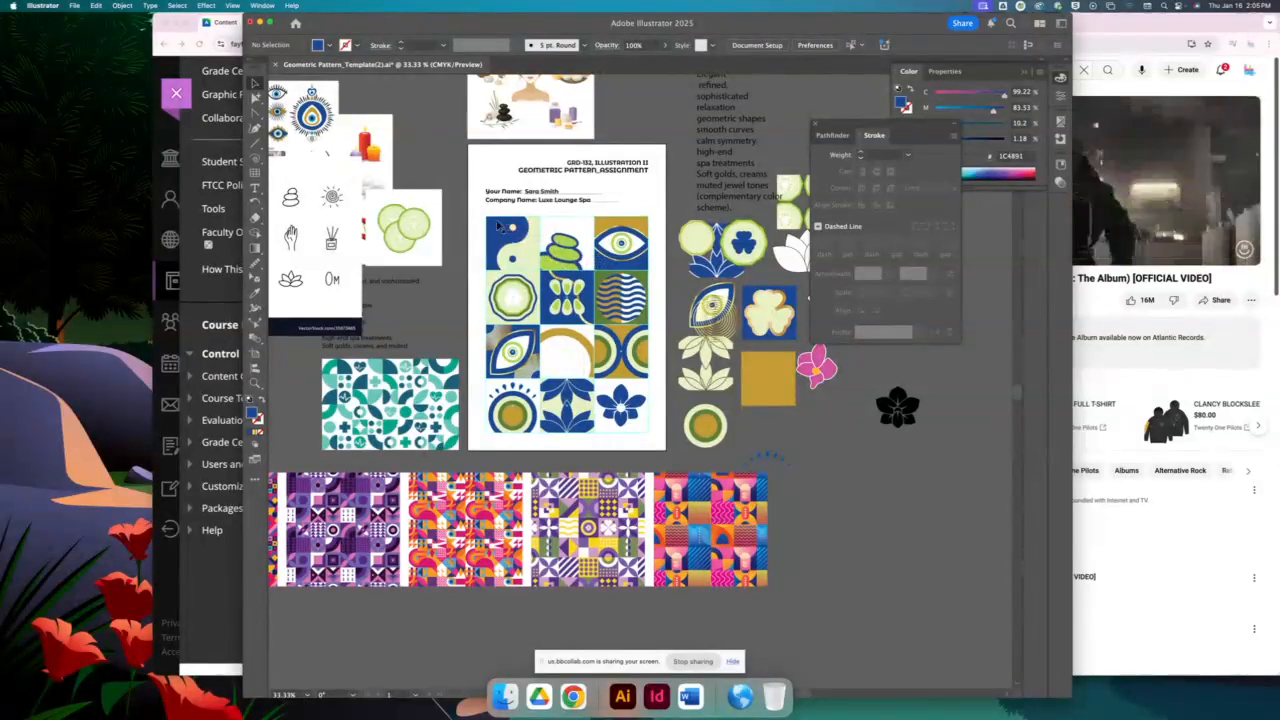
Move the gold center circle of the spare ring motif into the white arc tile and add a smaller copy beside it
left_click(254, 384)
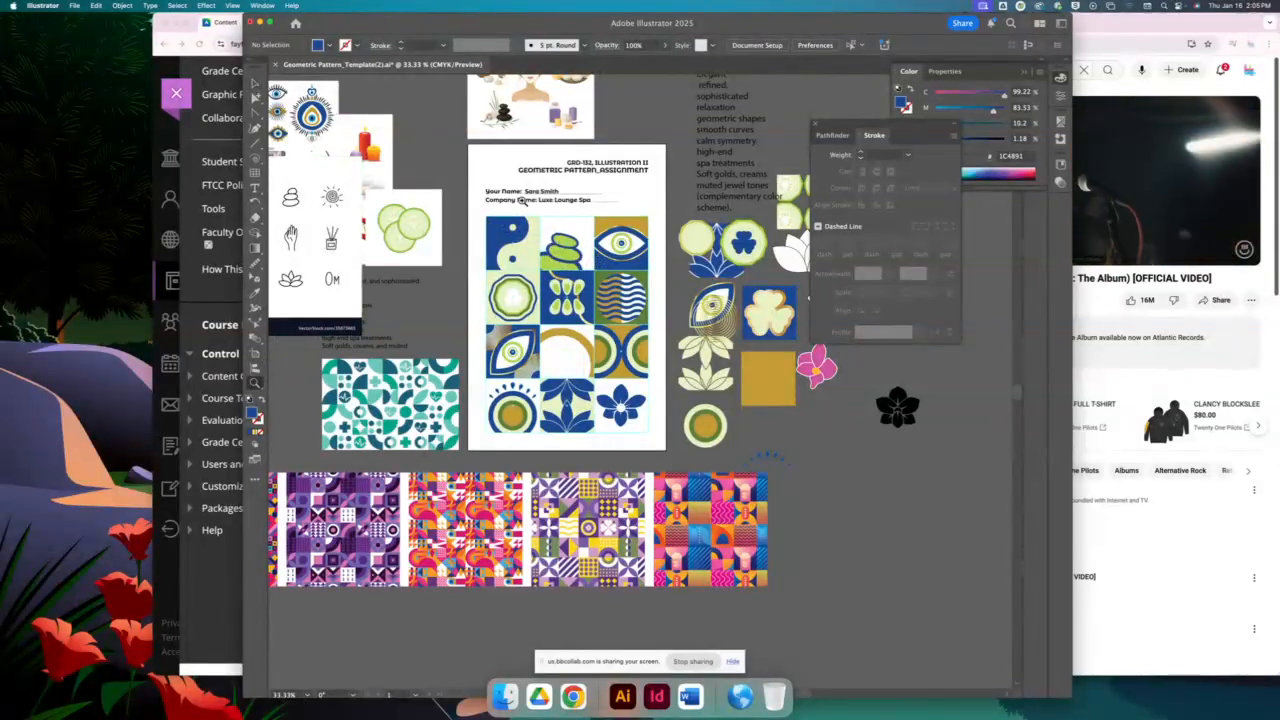
left_click_drag(484, 218, 547, 197)
scroll(547, 197, "down", 2)
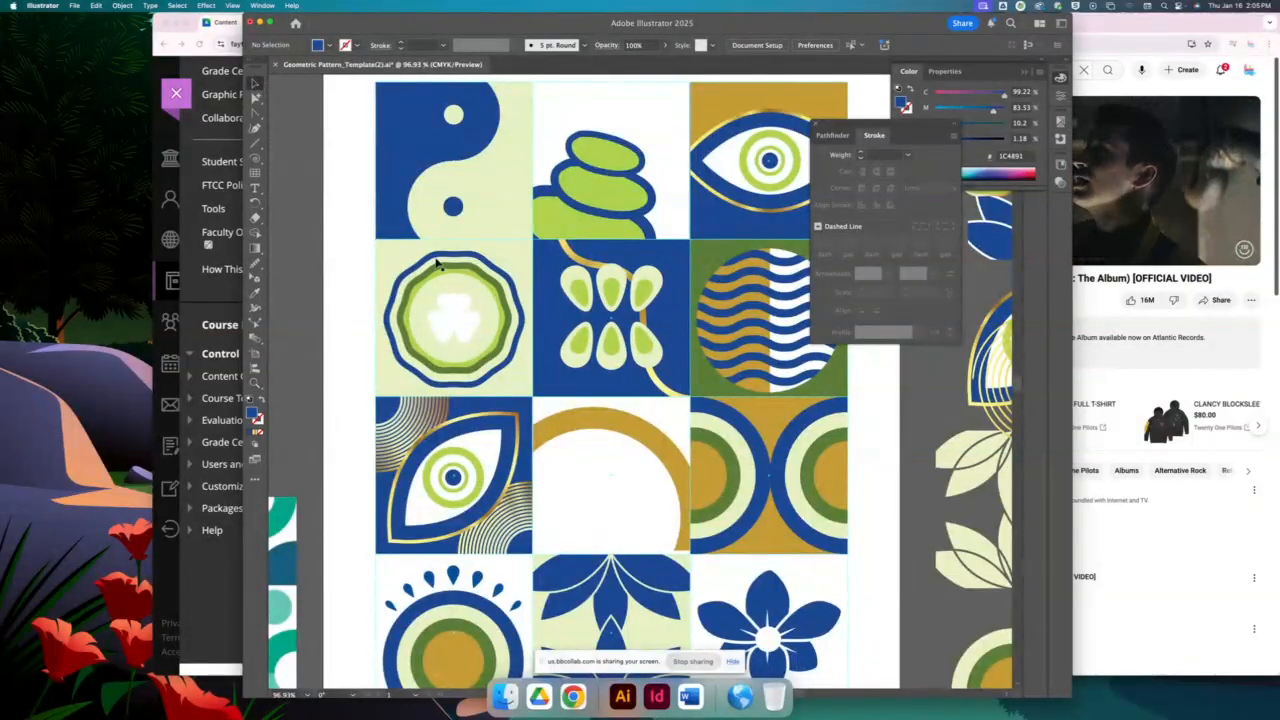
scroll(718, 418, "down", 5)
scroll(718, 418, "right", 2)
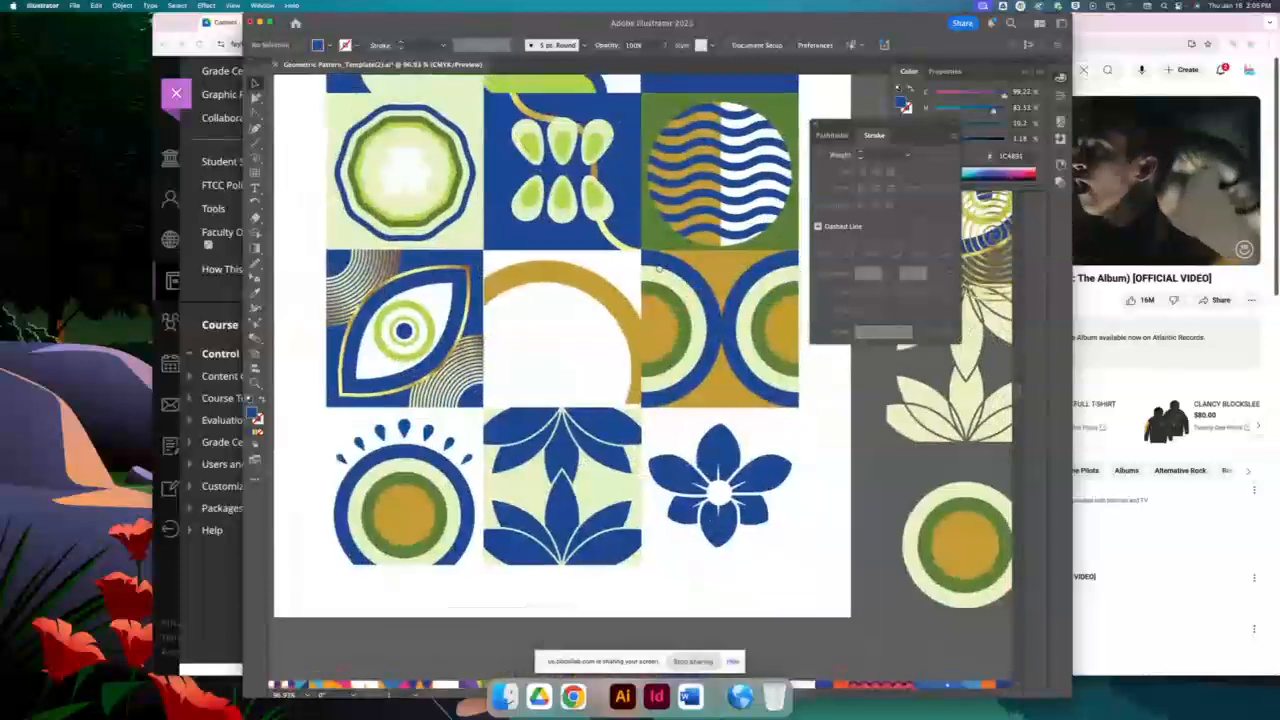
left_click_drag(960, 560, 600, 405)
left_click_drag(606, 424, 590, 378)
Recolor the smaller circle in the arc tile by sampling the dark green ring of the adjacent tile, and deselect it
key("i")
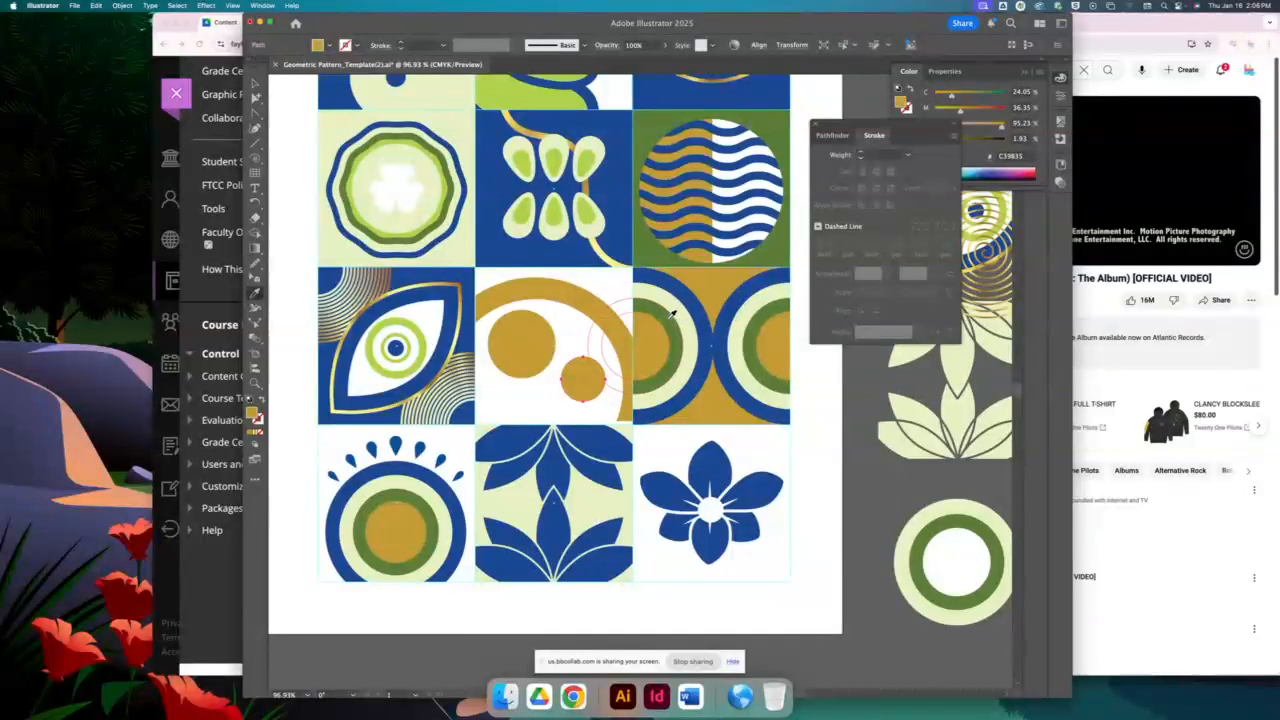
left_click(675, 305)
key("v")
key("super+shift+a")
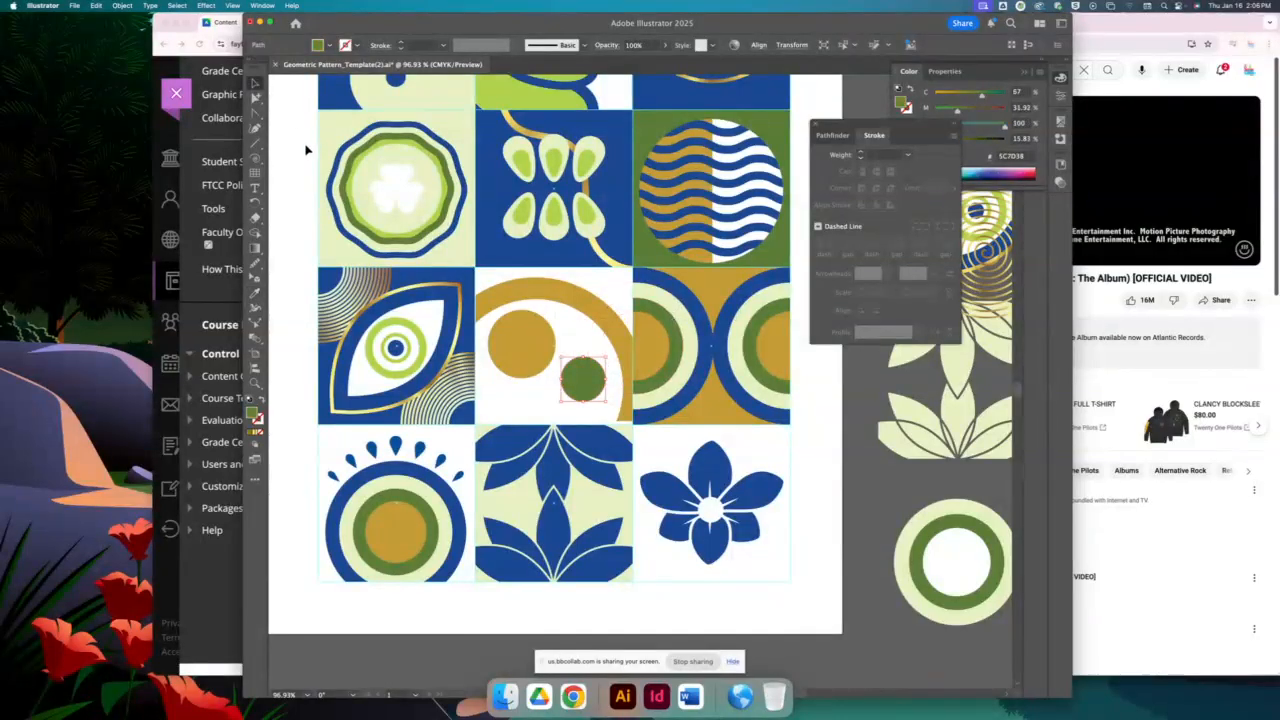
Compare the finished tile grid with the sample geometric patterns below the artboard
key("super+minus")
key("super+minus")
key("super+minus")
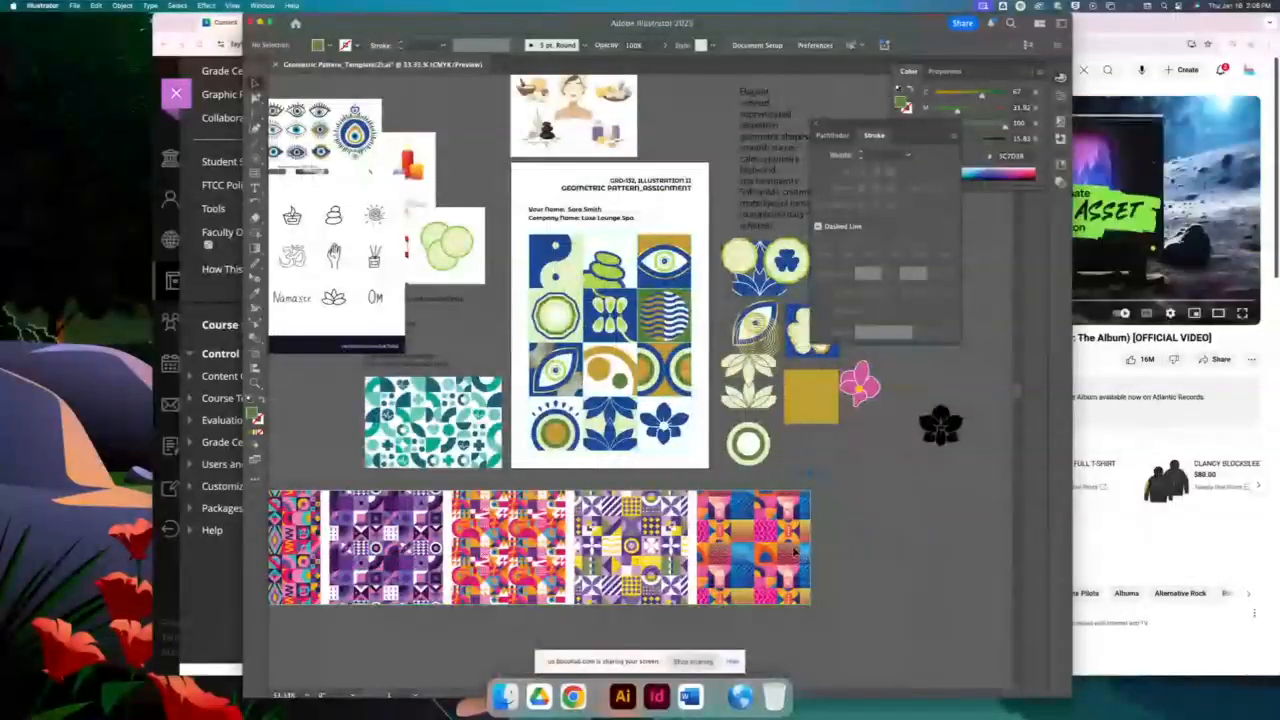
left_click(794, 540)
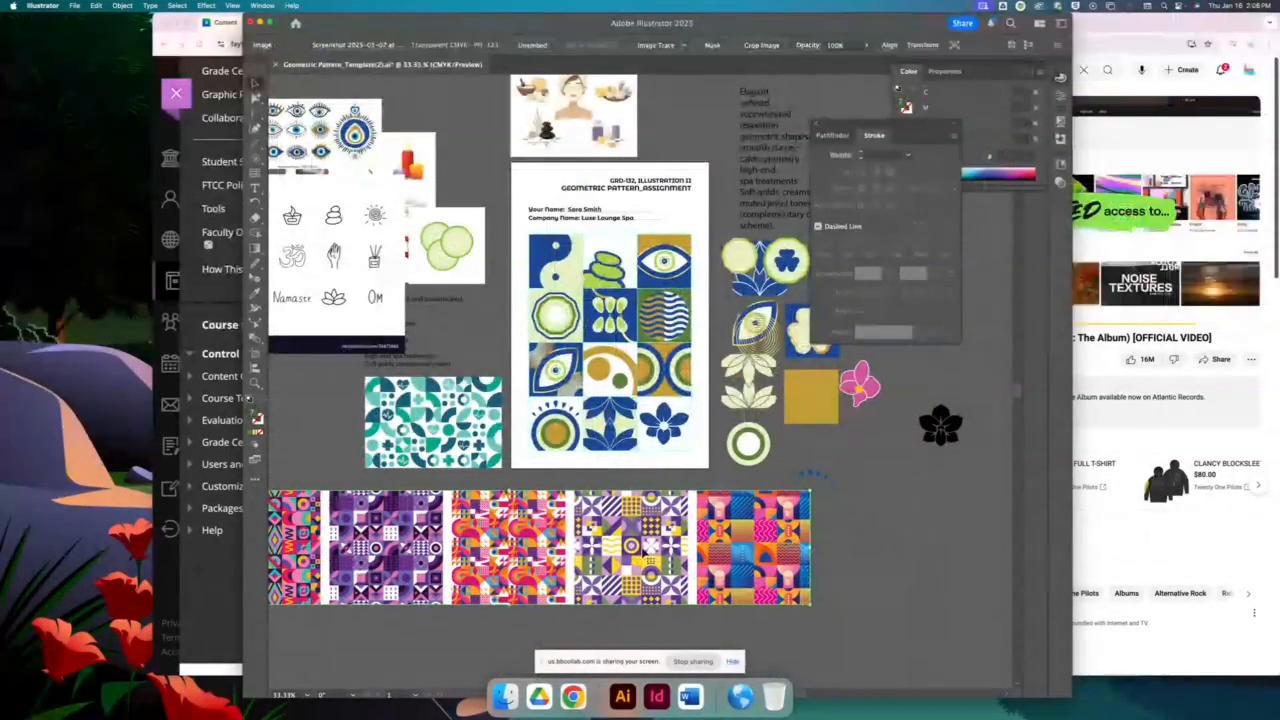
left_click_drag(732, 547, 573, 589)
left_click(720, 548)
left_click_drag(675, 372, 731, 447)
key("super+0")
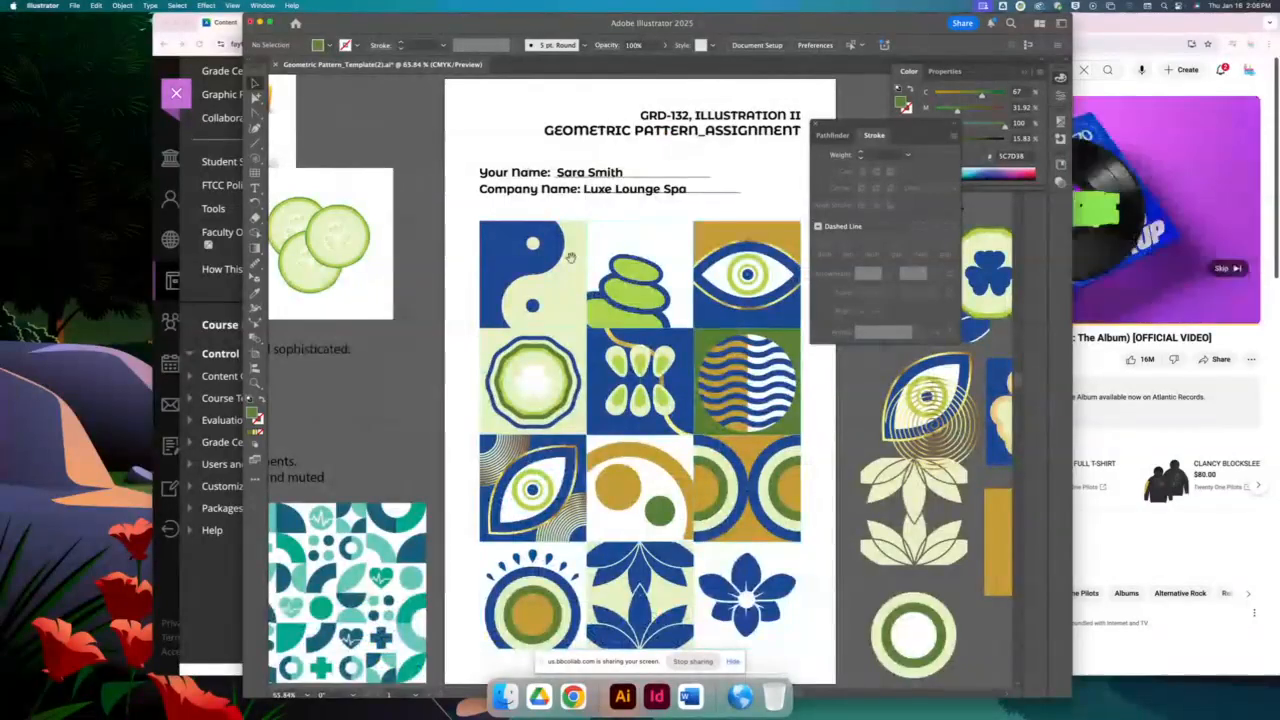
Select the entire grid of tiles, make a new pattern from it, and acknowledge the notice
left_click_drag(571, 258, 516, 198)
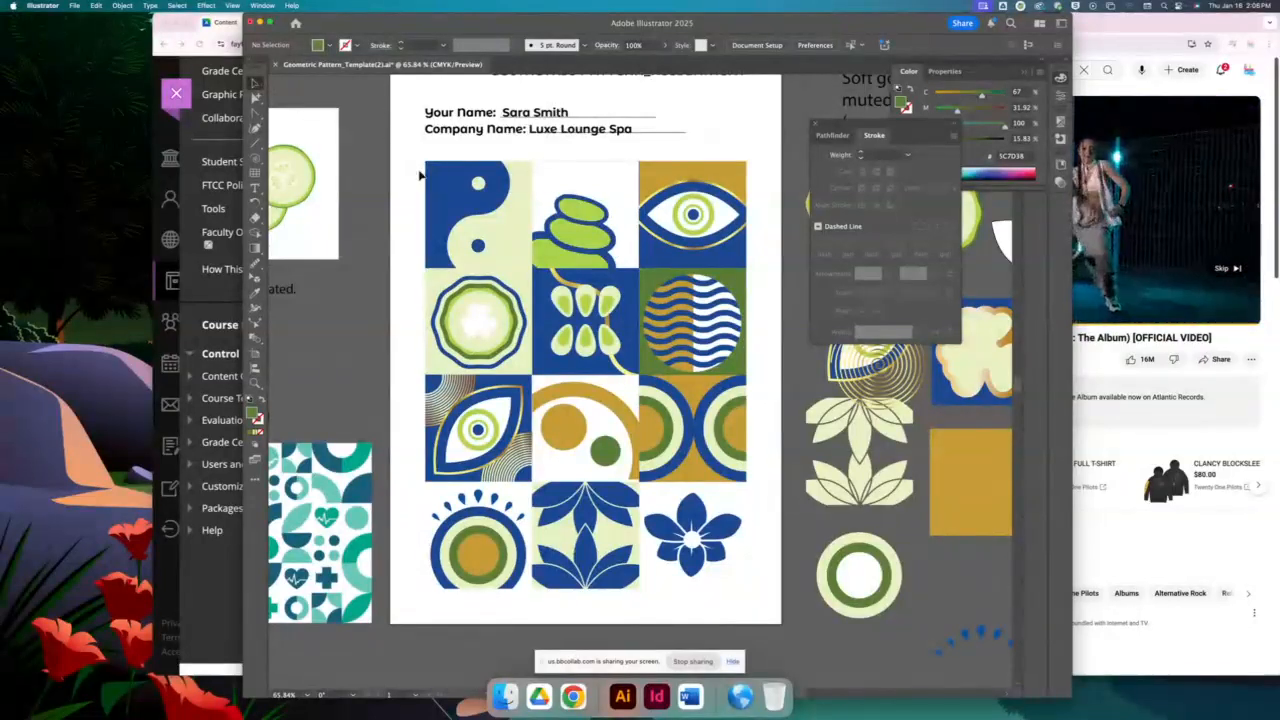
left_click_drag(729, 565, 731, 597)
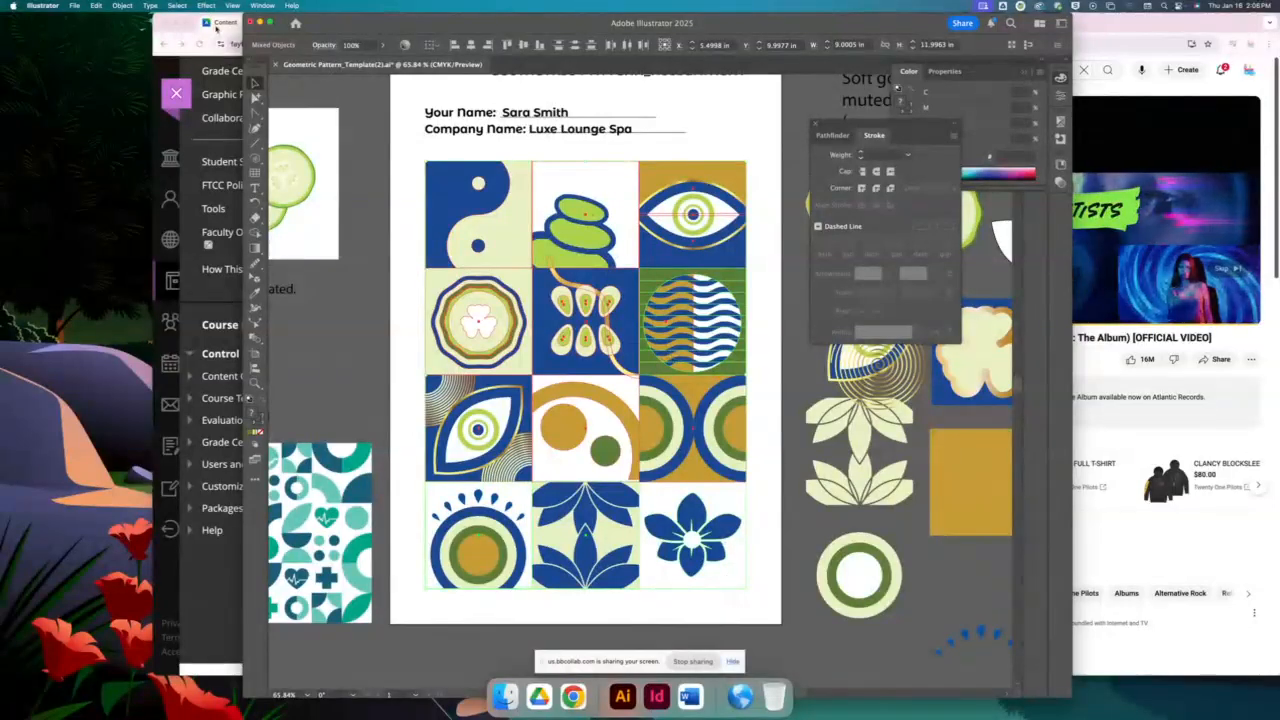
left_click(122, 6)
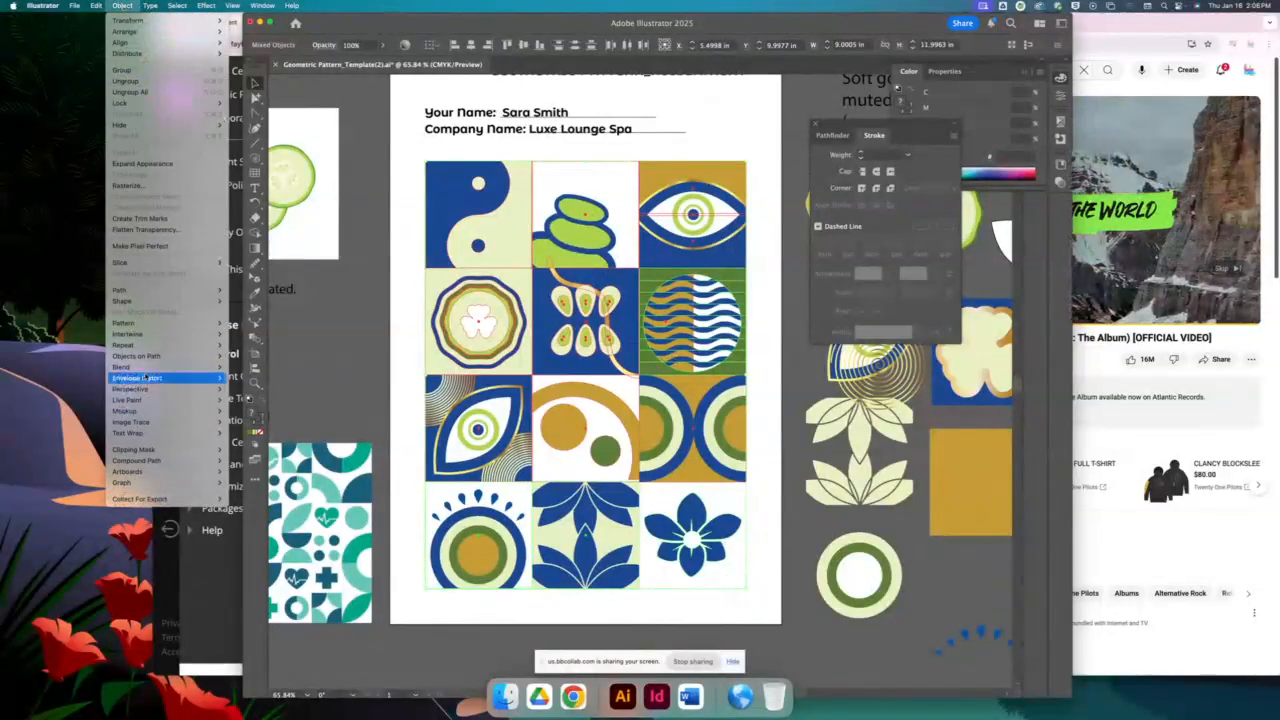
mouse_move(148, 323)
left_click(241, 323)
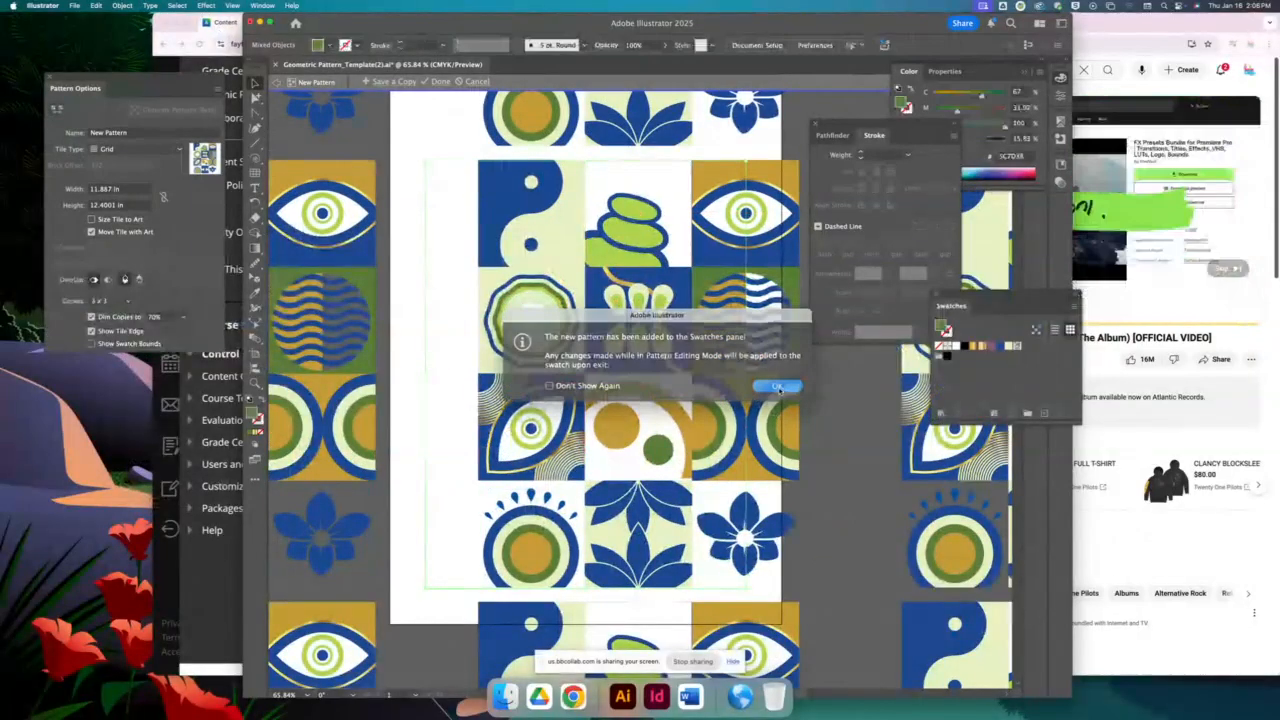
left_click(778, 387)
Reduce the pattern tile width to 9 in so the side copies meet the grid
left_click(129, 188)
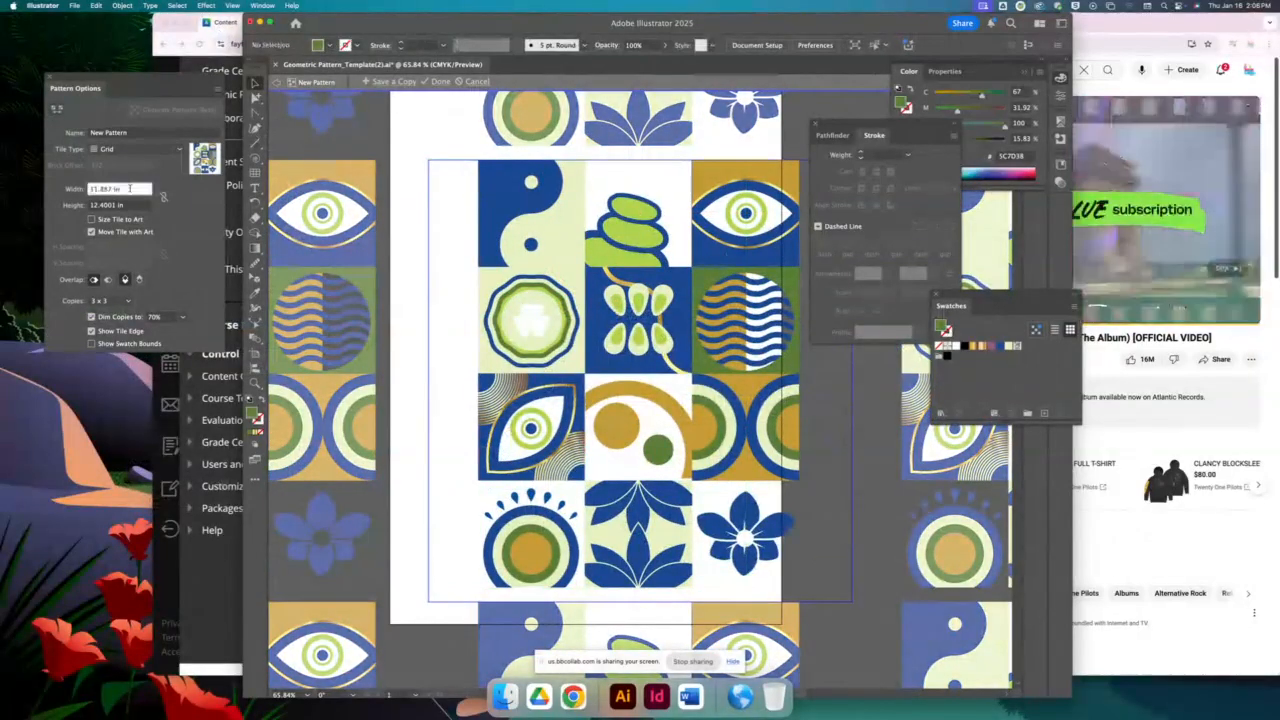
key("Down")
key("Down")
key("Down")
key("Down")
key("Down")
key("Down")
key("Down")
key("Down")
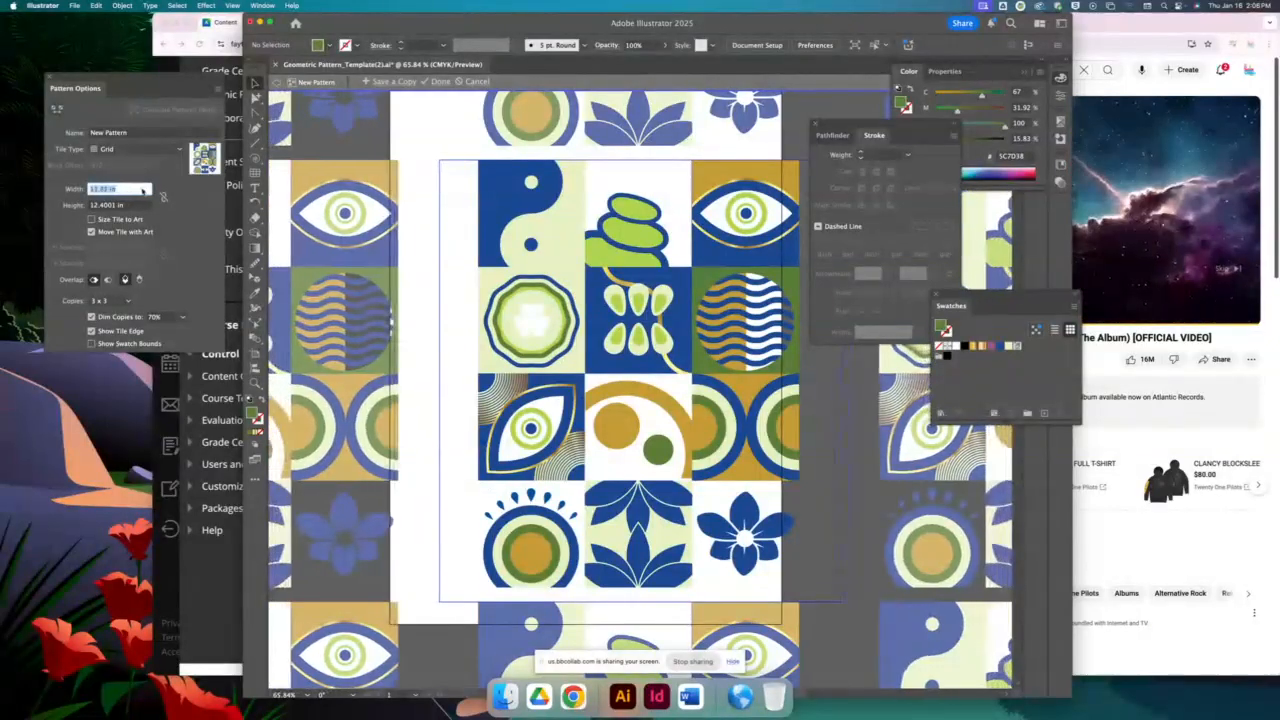
key("Down")
key("Down")
key("Down")
key("Down")
key("Down")
key("Down")
key("Down")
key("Down")
key("Down")
key("Down")
key("Down")
key("Down")
key("Down")
key("Down")
key("Down")
key("Down")
key("Down")
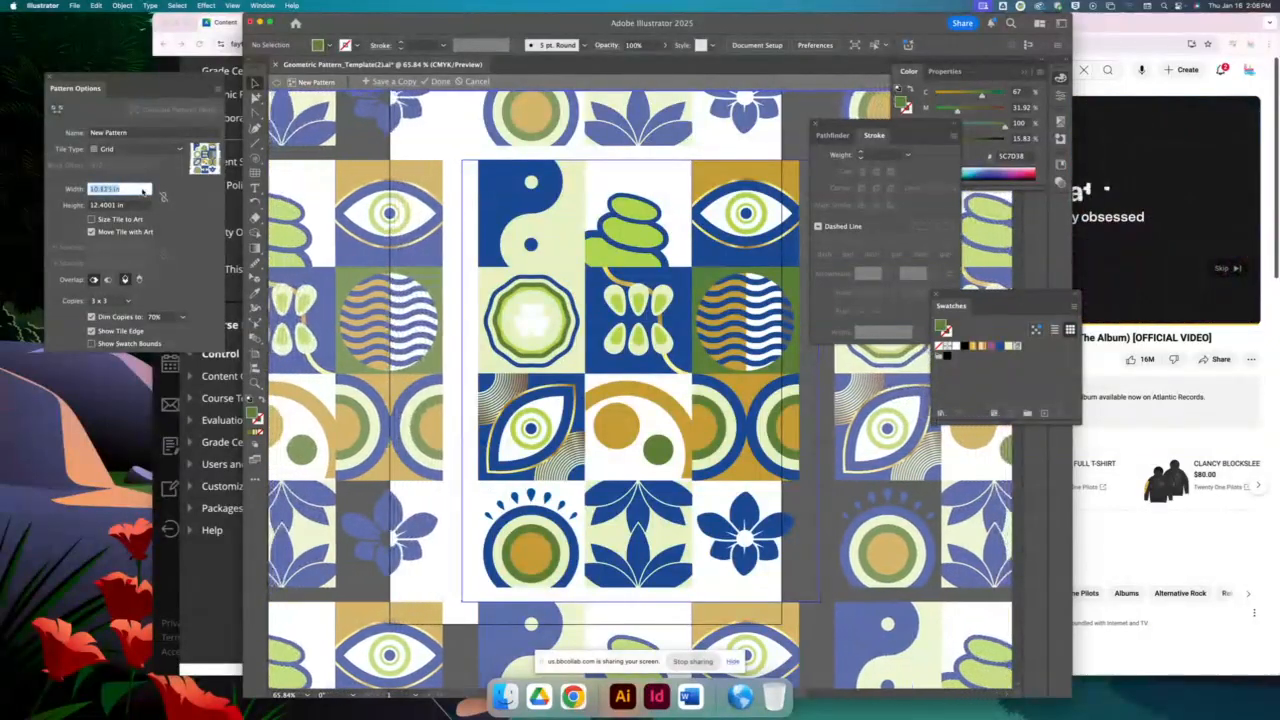
key("Down")
key("Down")
key("Down")
key("Down")
key("Down")
key("Down")
key("Down")
key("Down")
key("Down")
key("Down")
key("Down")
key("Down")
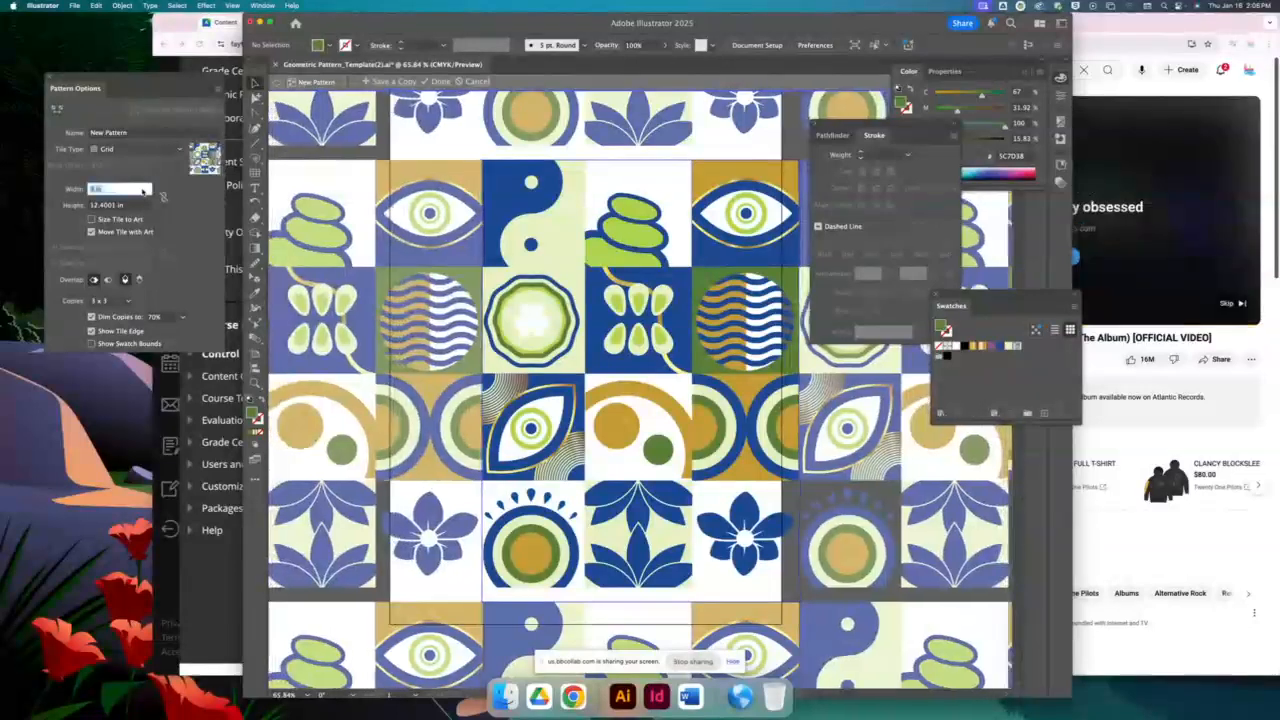
key("Down")
key("Down")
key("Down")
key("Down")
key("Down")
key("Down")
key("Down")
key("Down")
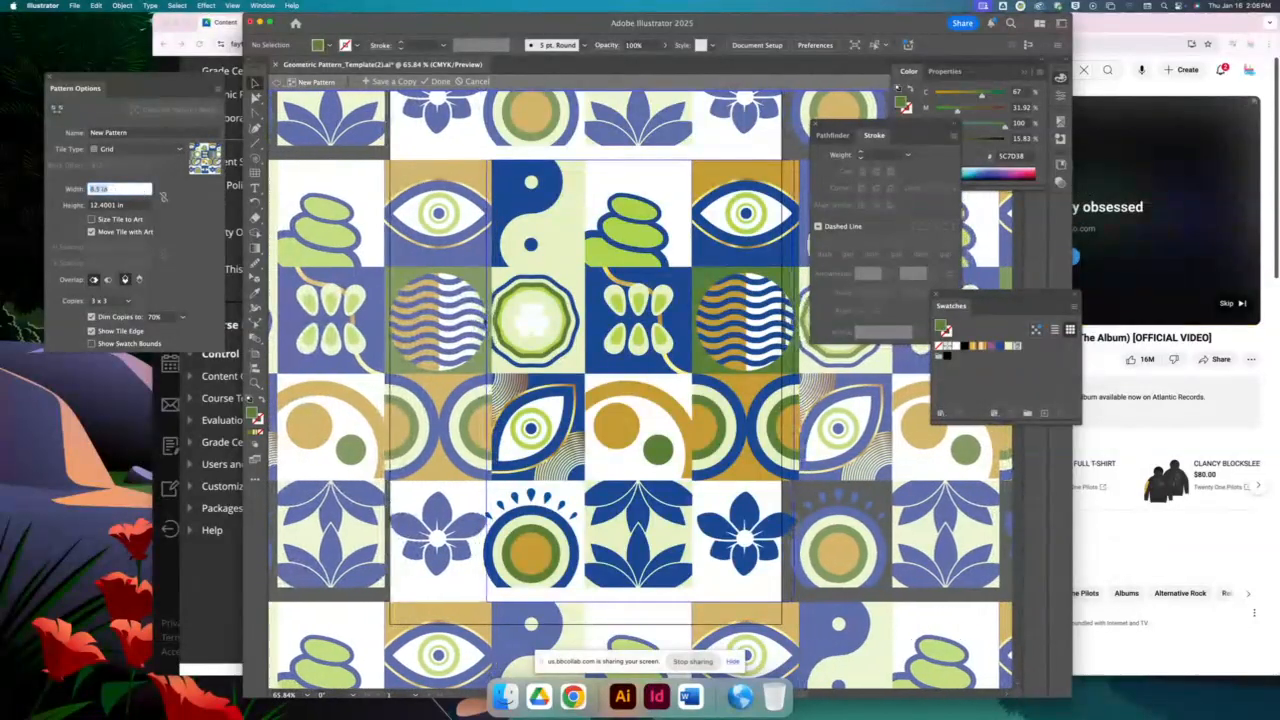
key("Up")
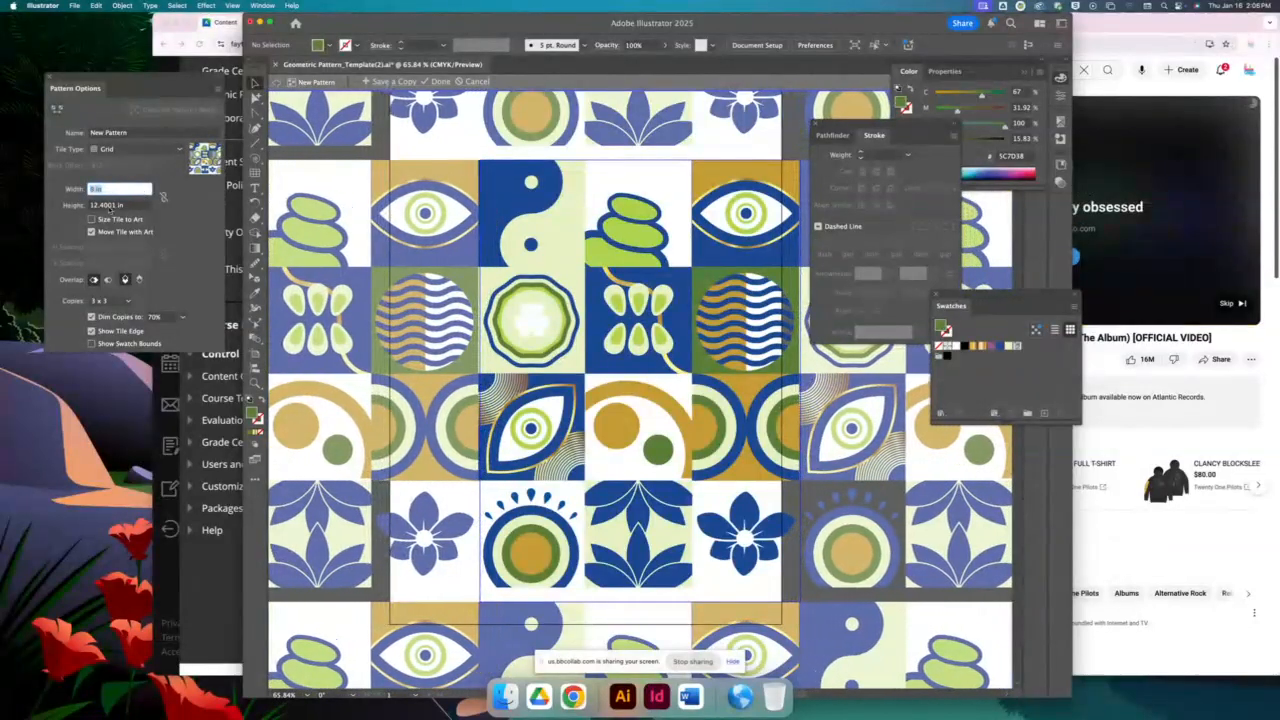
Set the pattern tile height to 12 in and finish editing the pattern
left_click(121, 206)
key("Down")
key("Down")
key("Down")
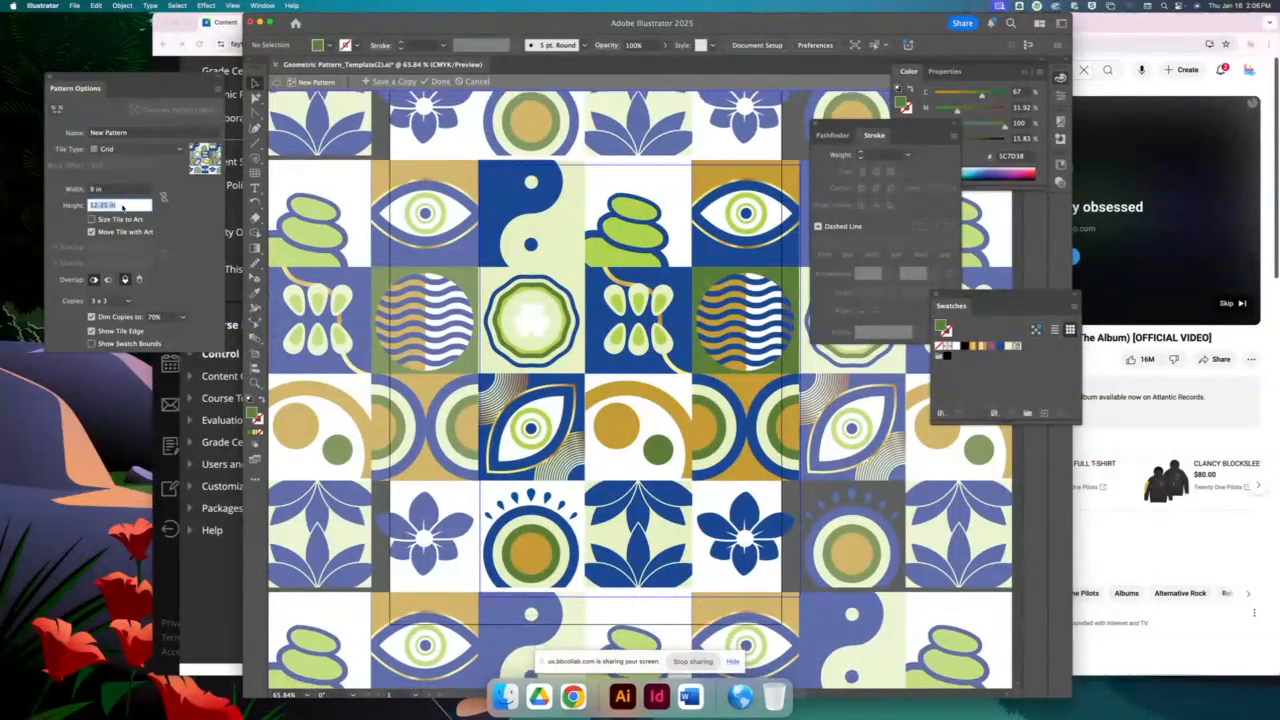
key("Down")
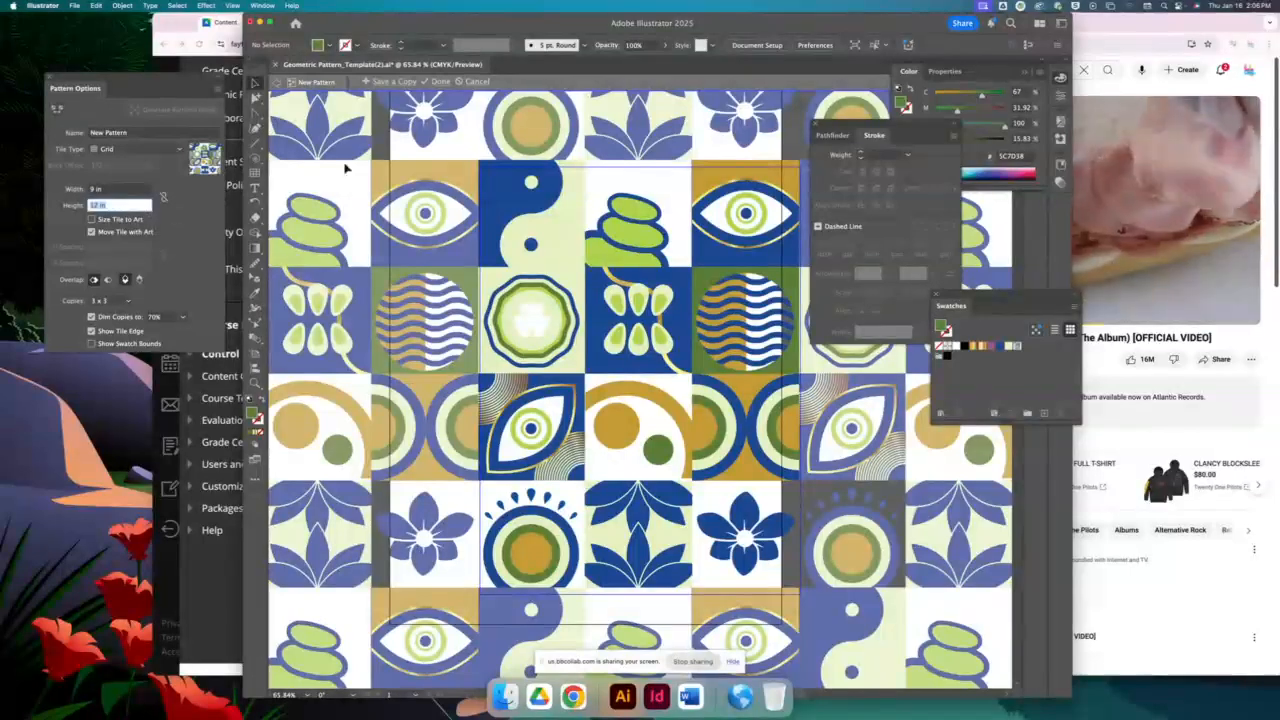
left_click(441, 82)
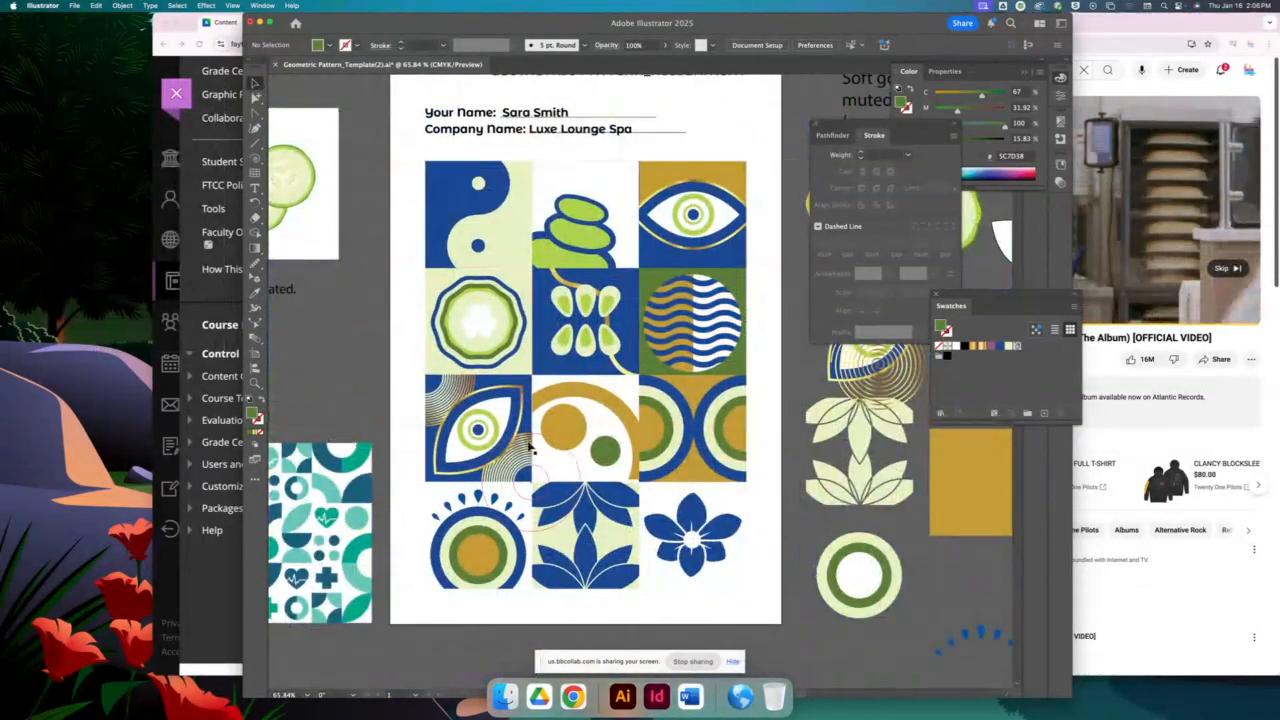
Create a new blank portrait document alongside the pattern template file
key("super+minus")
key("super+minus")
key("super+minus")
key("super+minus")
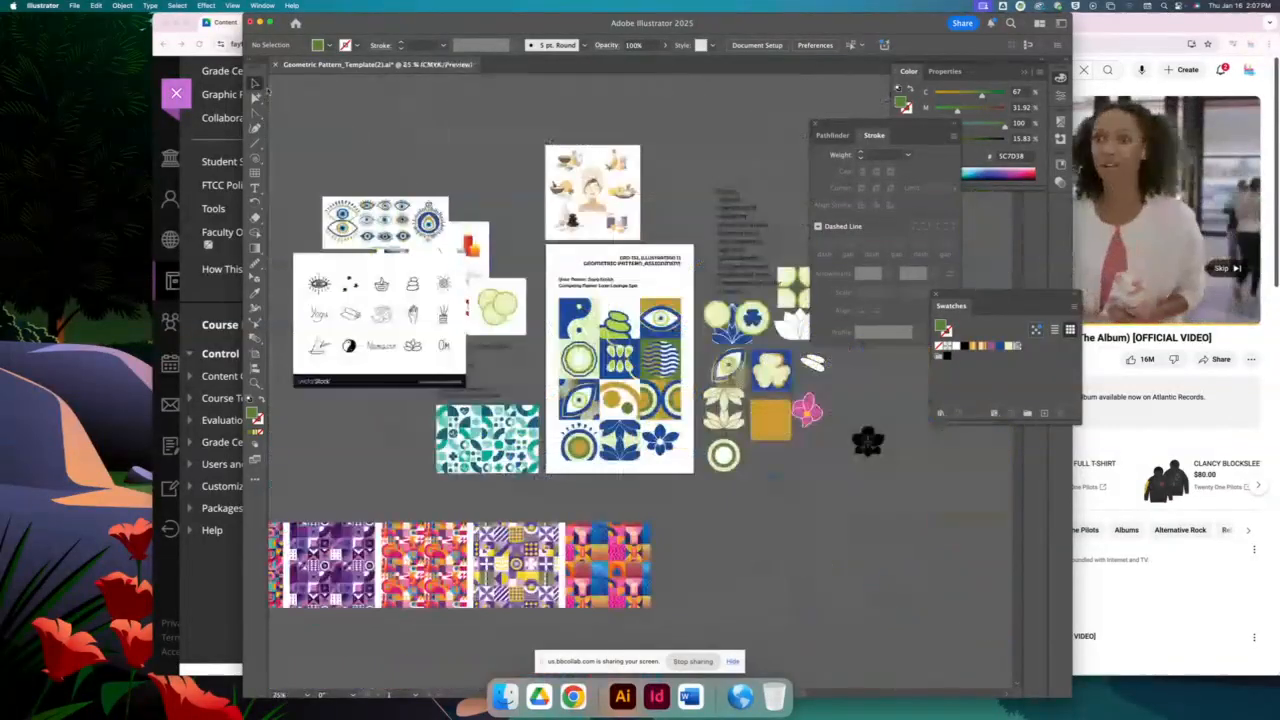
left_click(74, 5)
left_click(75, 20)
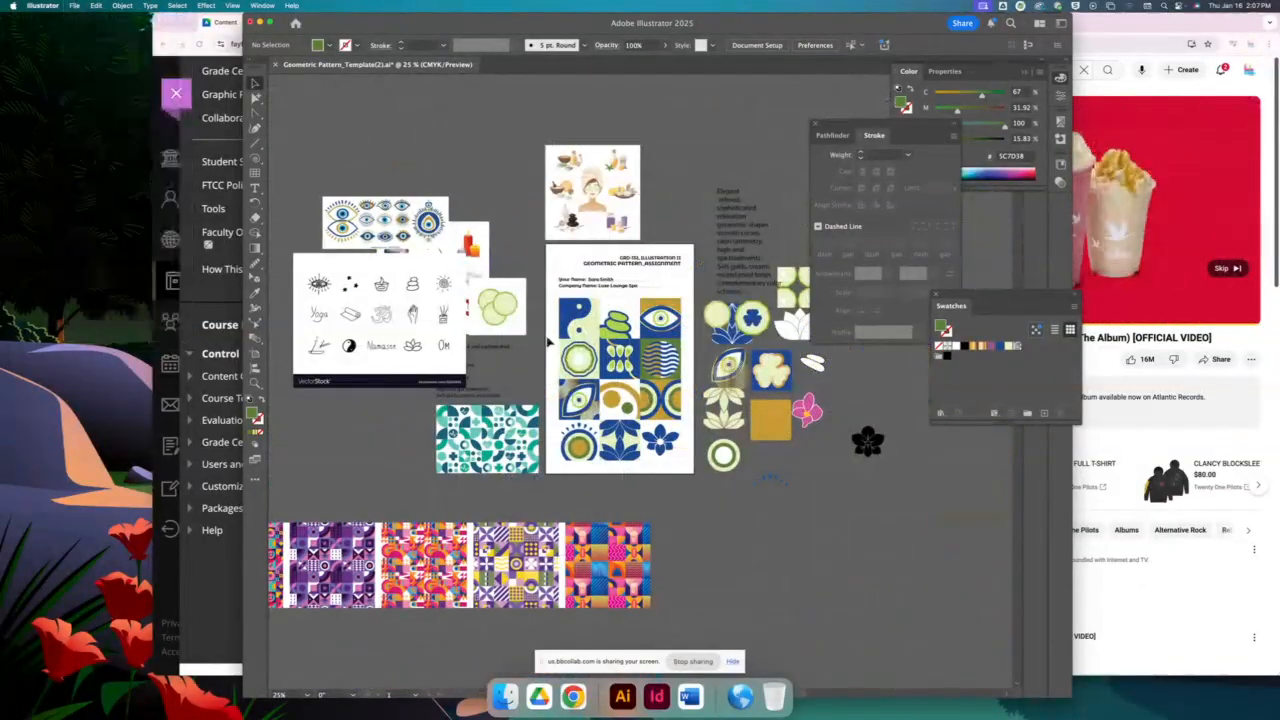
double_click(383, 250)
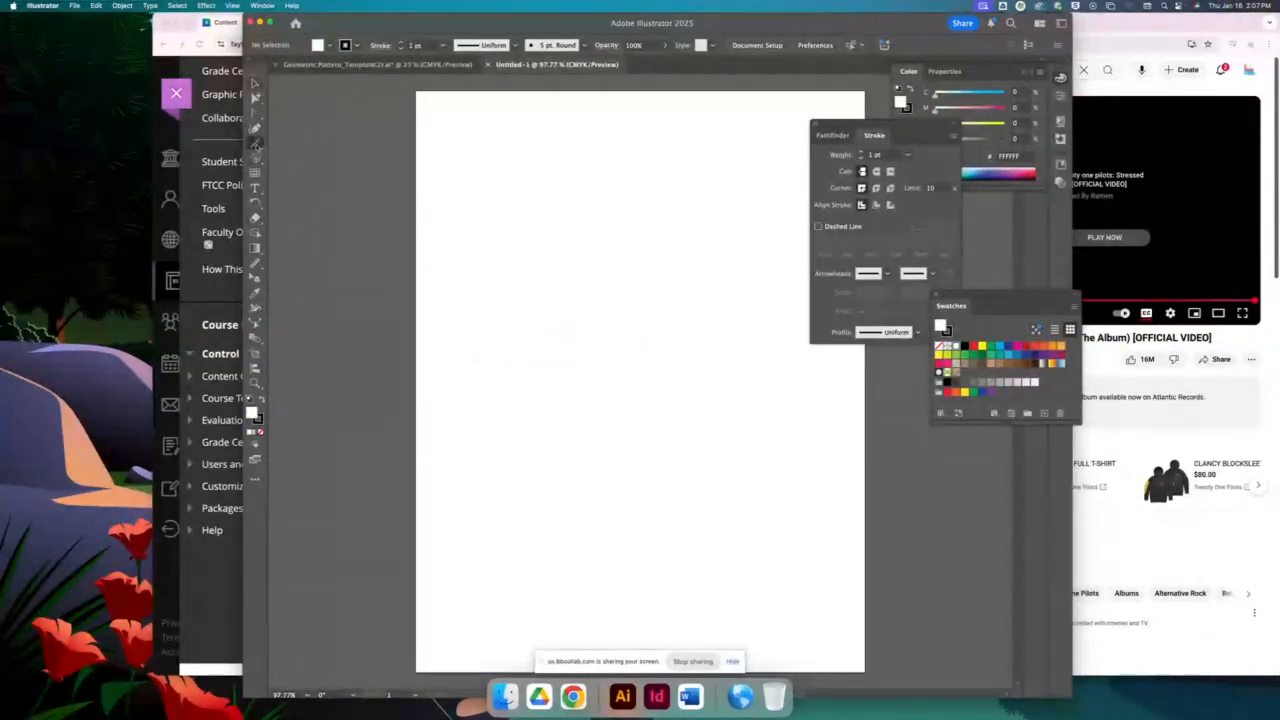
Draw a rectangle 8.5 in wide and 11 in high on the new document's artboard
left_click(256, 143)
left_click(290, 143)
left_click(500, 166)
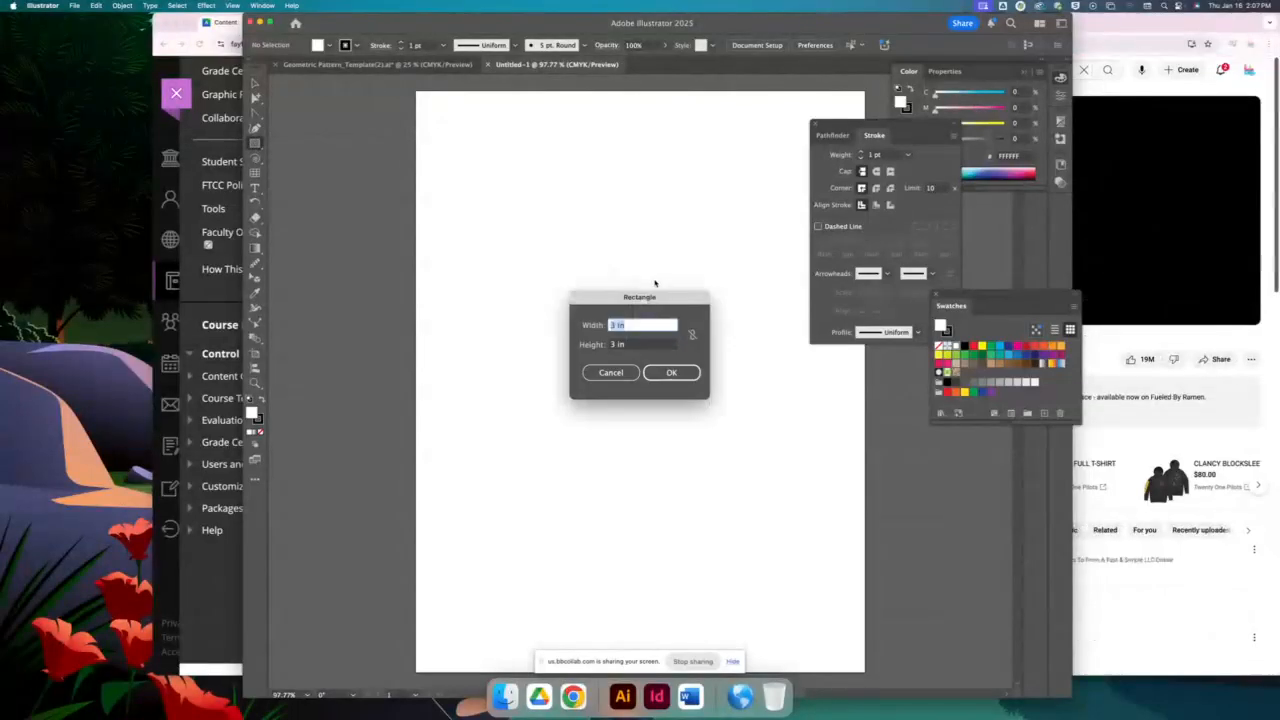
key("Tab")
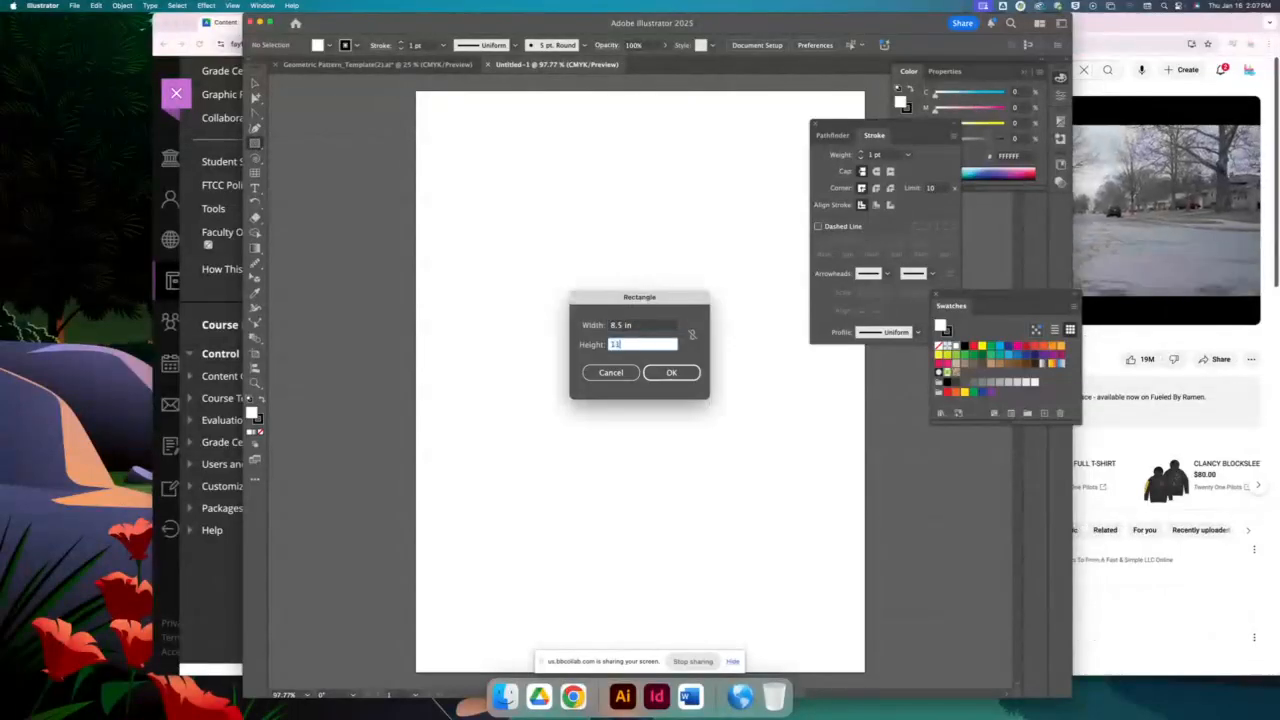
type("11")
key("Return")
Copy the rectangle into the pattern template document, place it below the black flower, and fill it with the new pattern
left_click(256, 85)
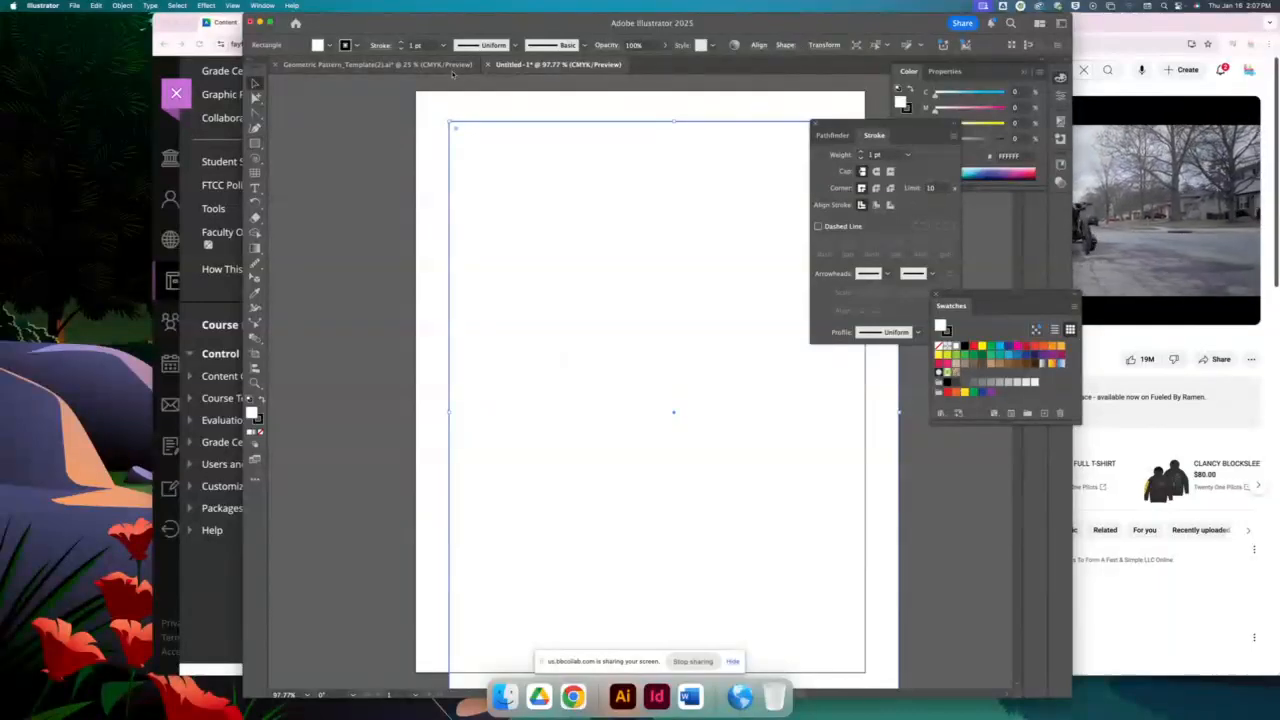
left_click(395, 64)
key("super+v")
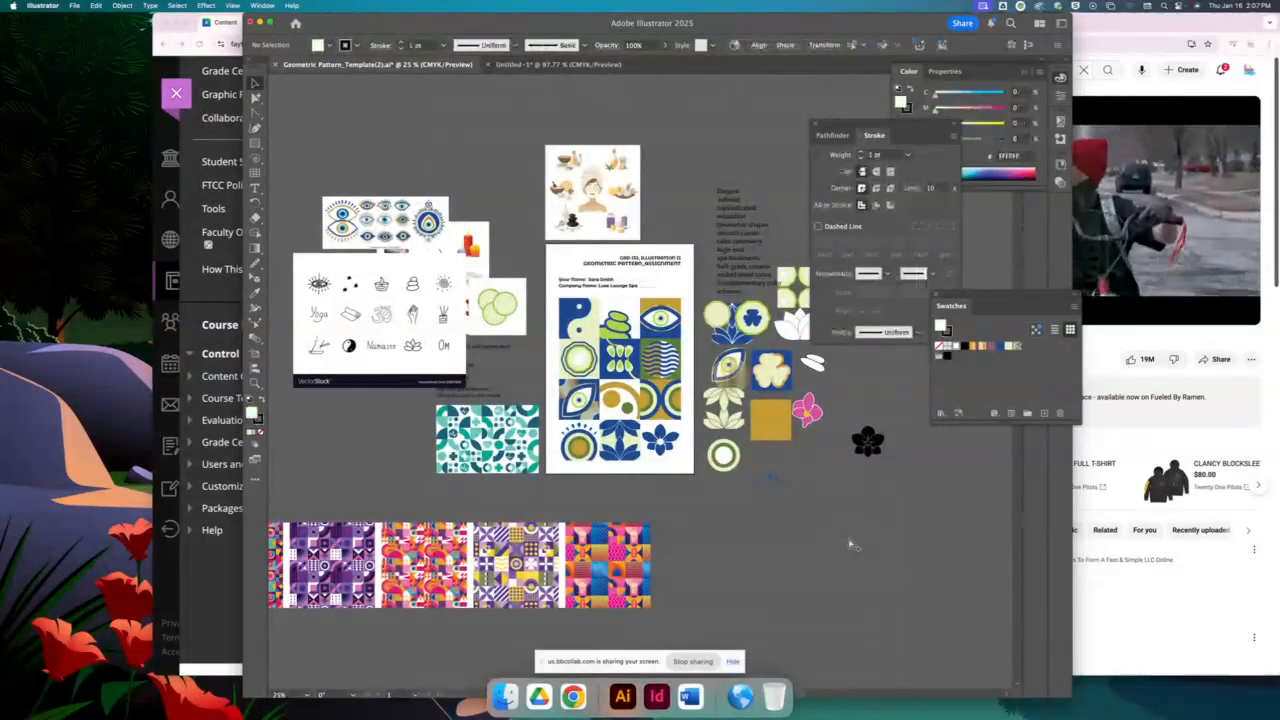
key("XF86AudioLowerVolume")
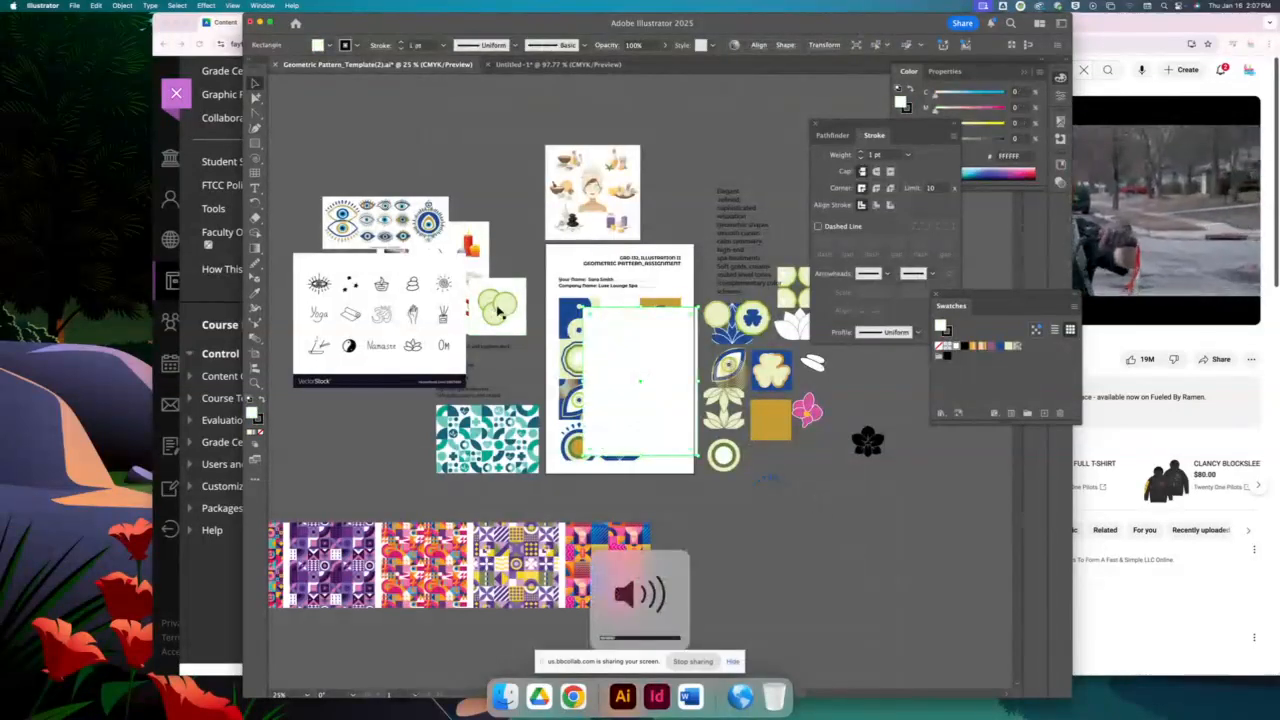
left_click_drag(1018, 350, 881, 527)
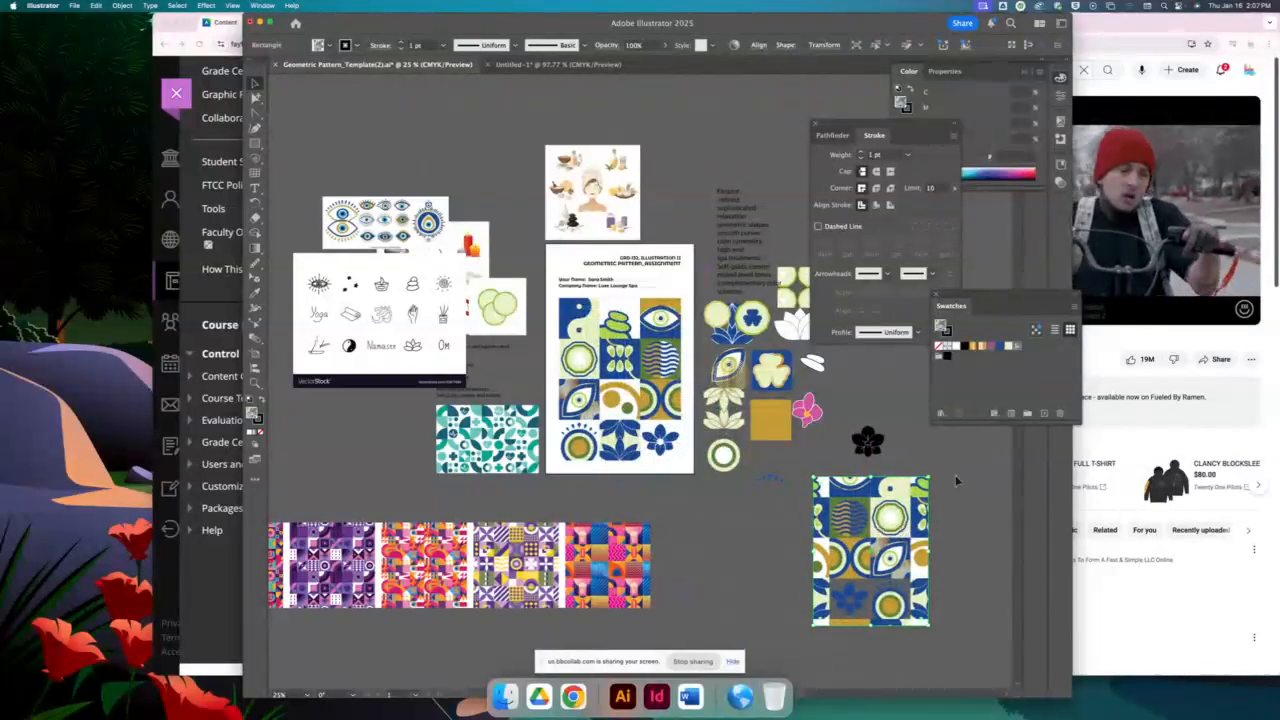
Scale the pattern's tile artwork down to about 45%, size the tile to the art, and finish editing the pattern
double_click(1018, 350)
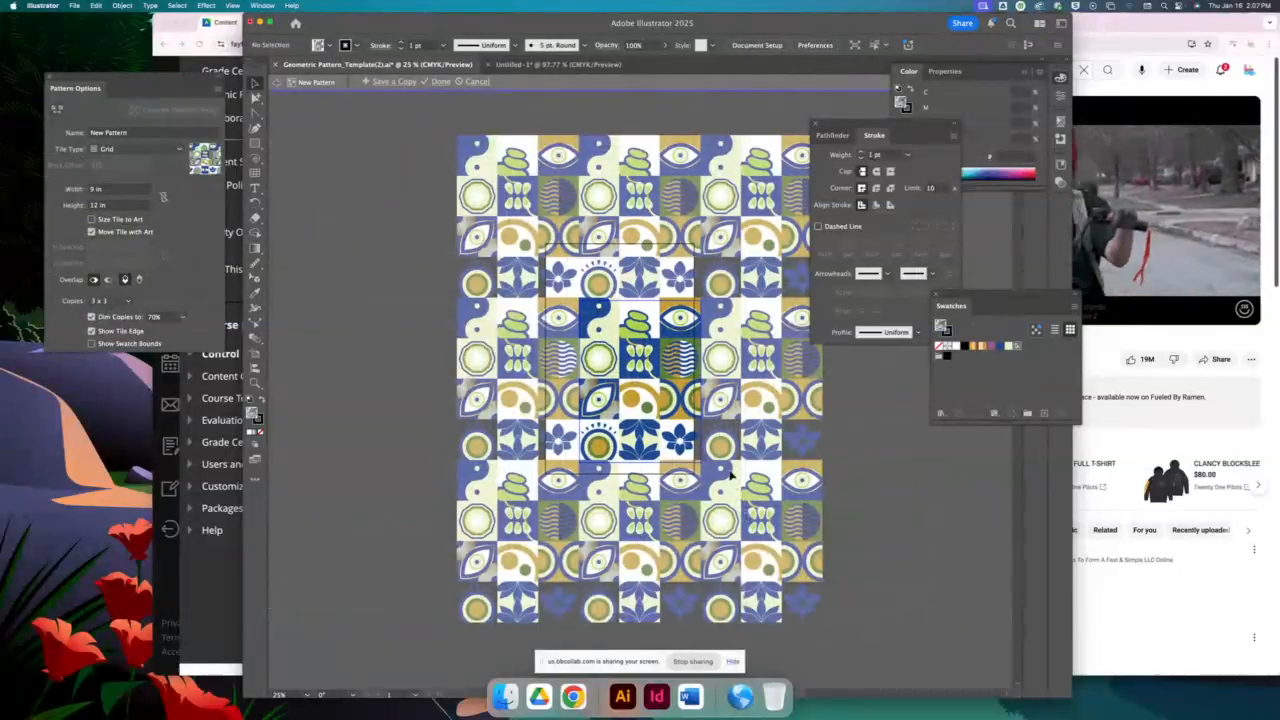
key("super+a")
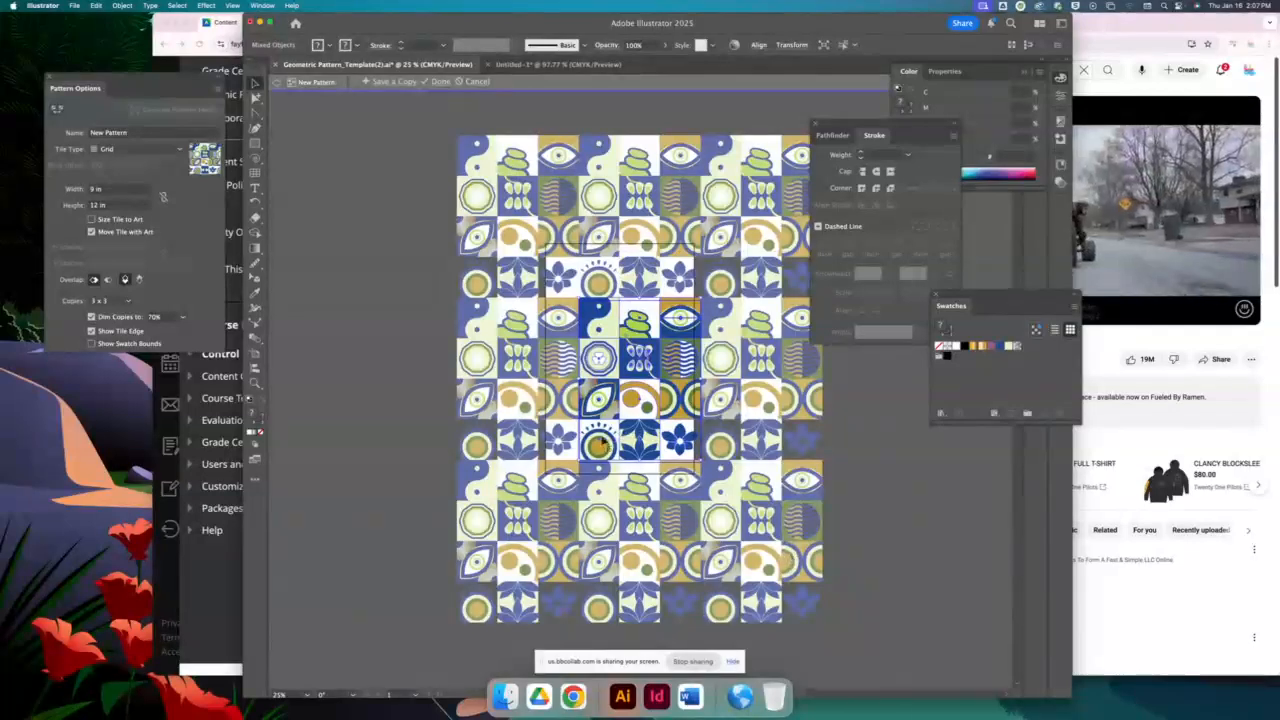
left_click_drag(641, 463, 667, 370)
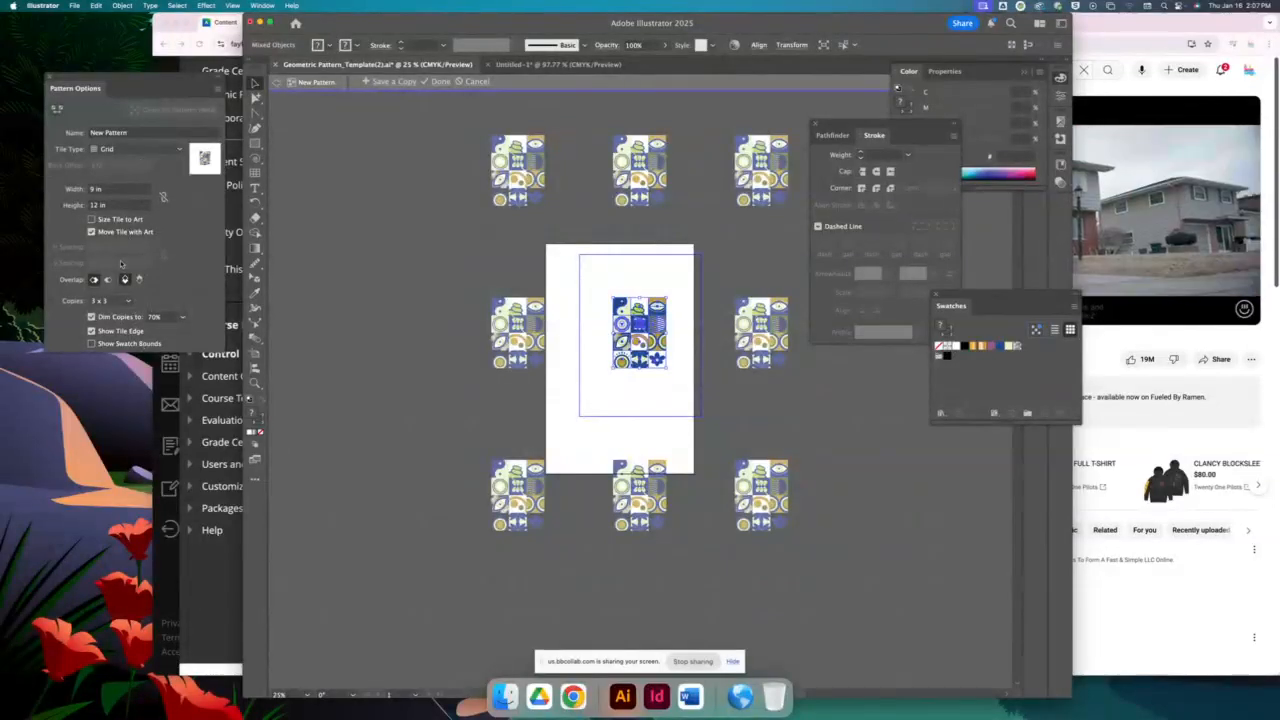
left_click(92, 219)
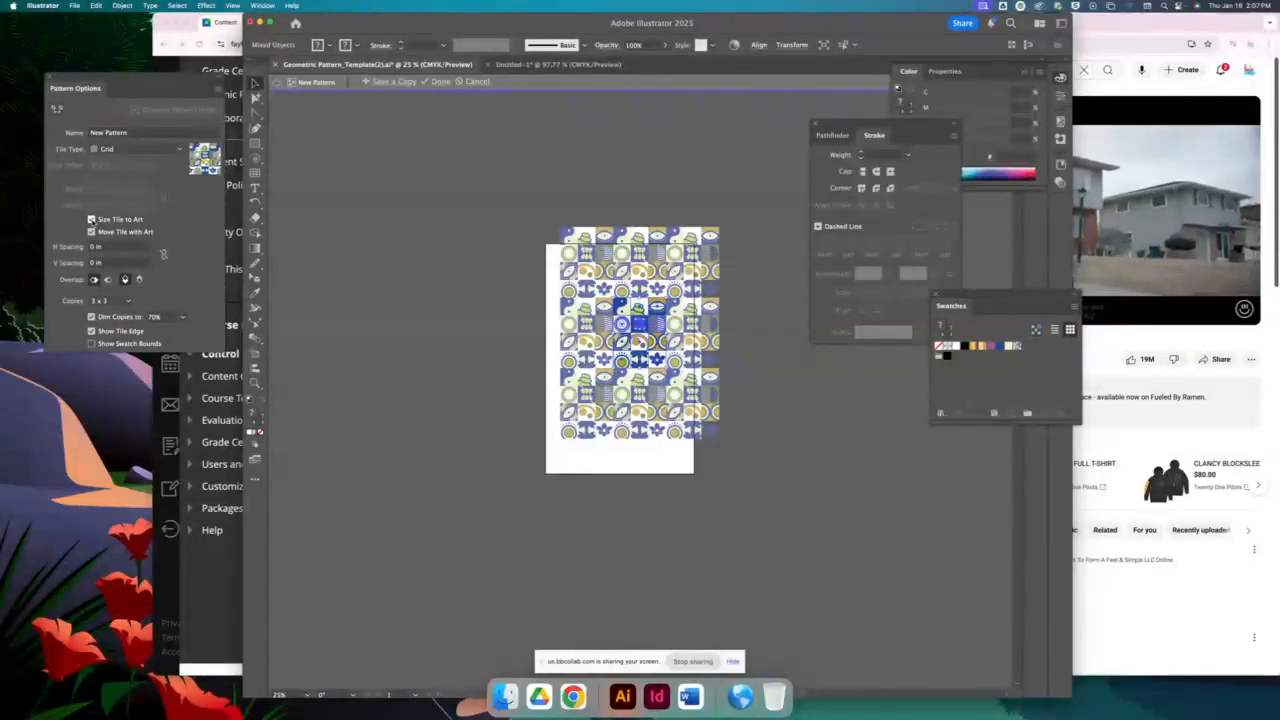
left_click(437, 82)
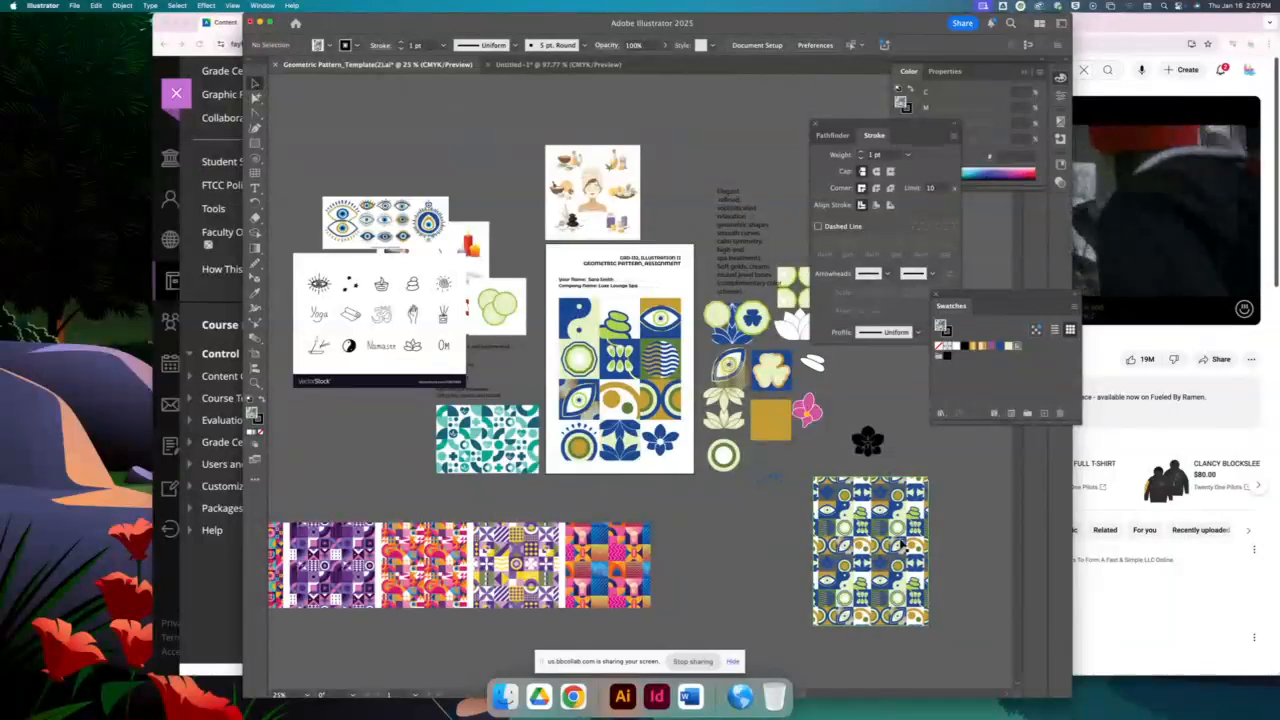
Try stretching the pattern-filled rectangle sideways from its edge, and undo the change
left_click(813, 566)
left_click_drag(811, 553, 729, 554)
key("super+z")
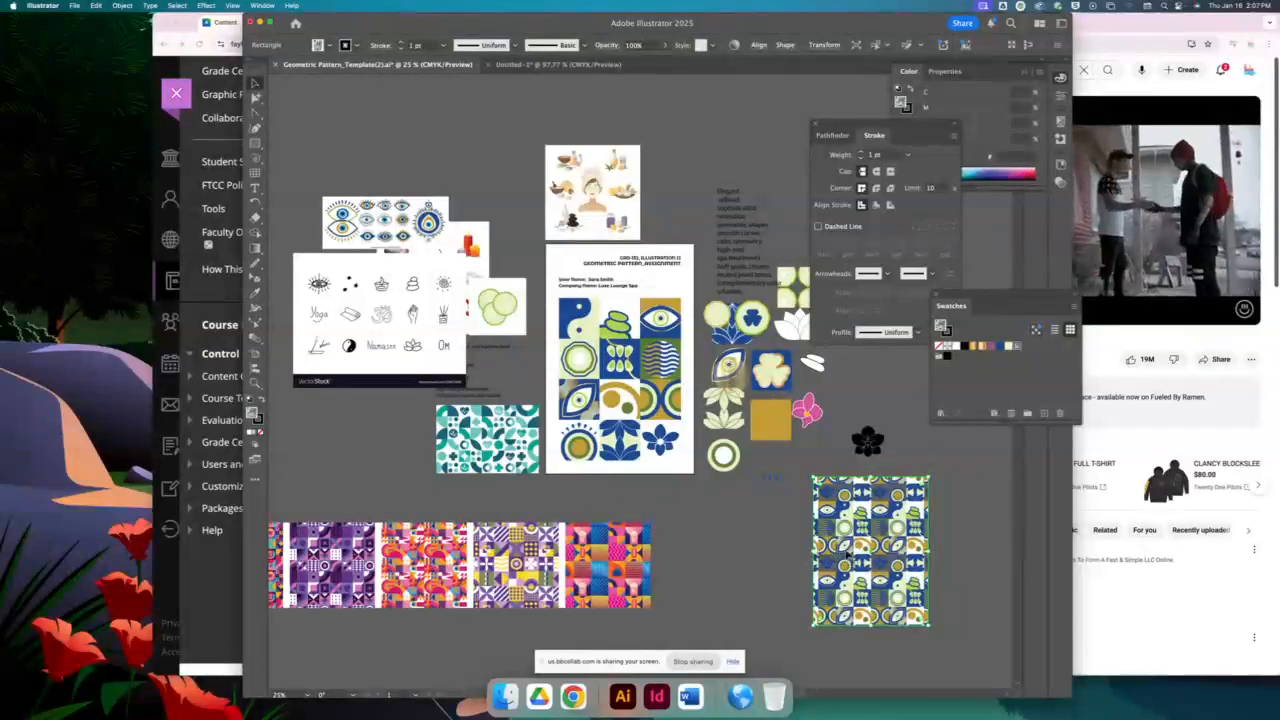
Draw a white rectangle slightly larger than the pattern-filled rectangle and place it behind the pattern as a backing
scroll(607, 350, "up", 6)
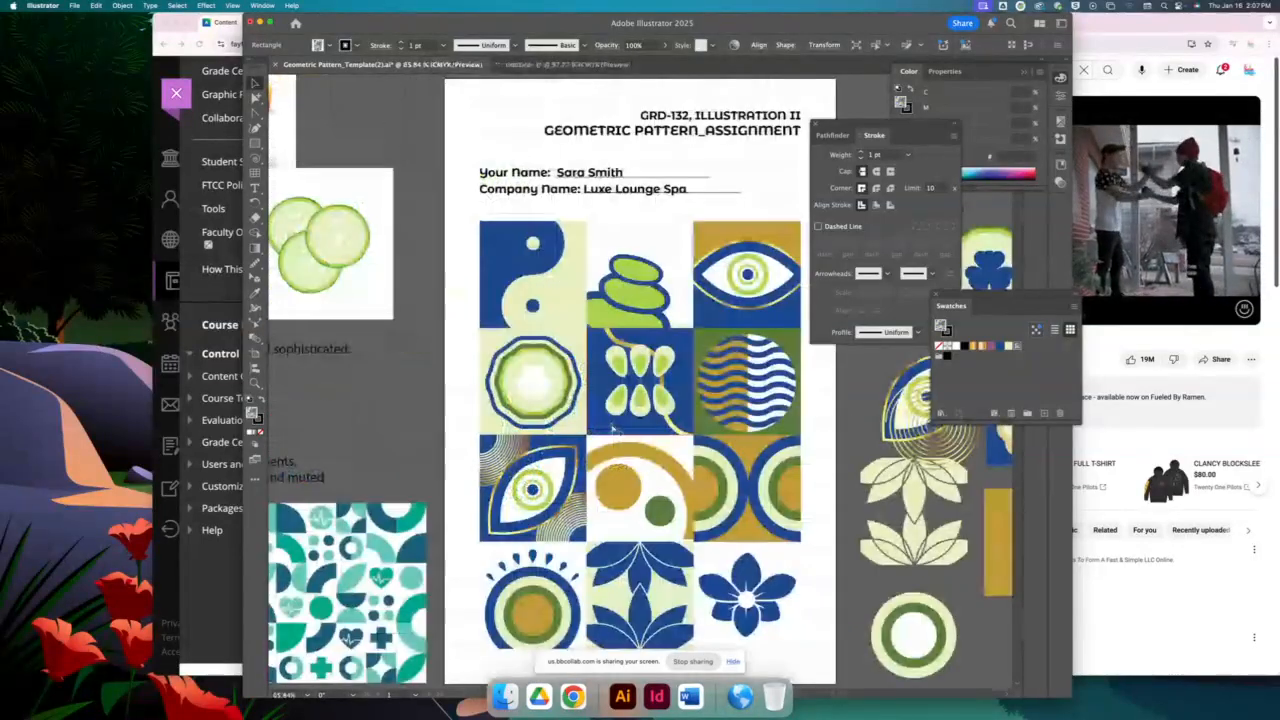
scroll(612, 428, "down", 10)
scroll(612, 428, "right", 10)
left_click_drag(524, 407, 346, 392)
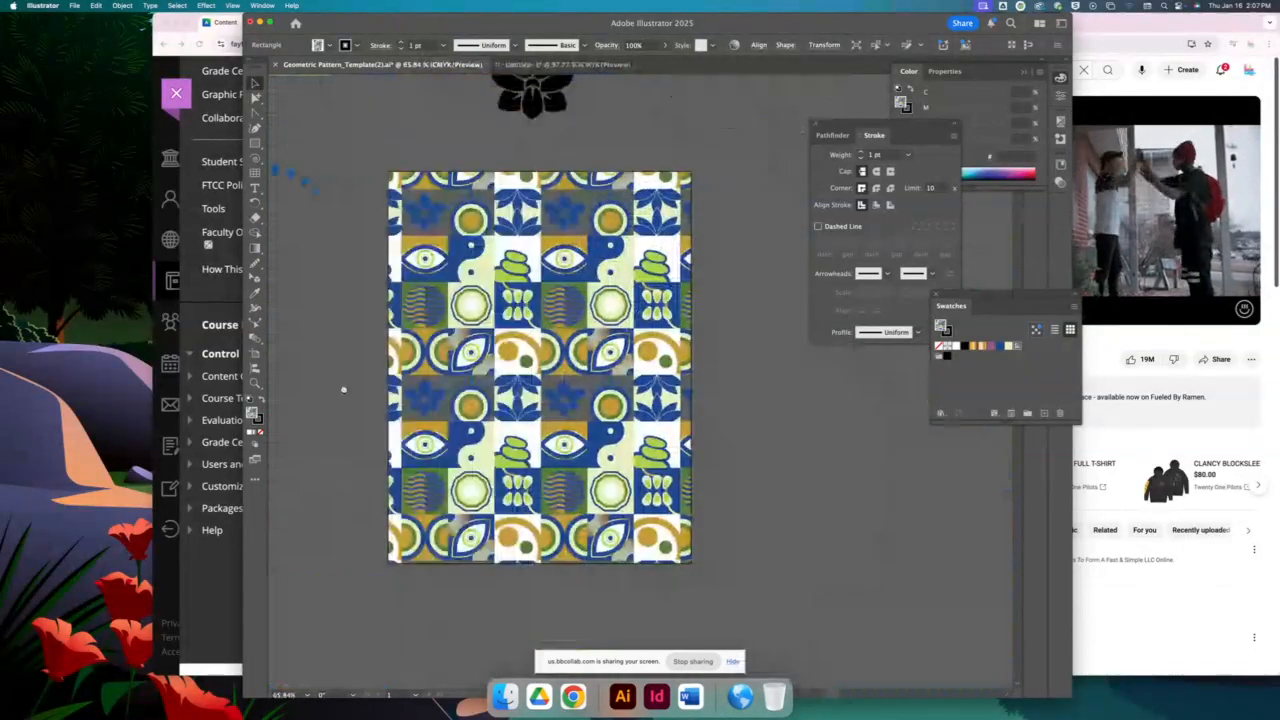
left_click(255, 143)
mouse_move(382, 159)
left_mouse_down()
mouse_move(771, 574)
mouse_move(703, 585)
left_mouse_up()
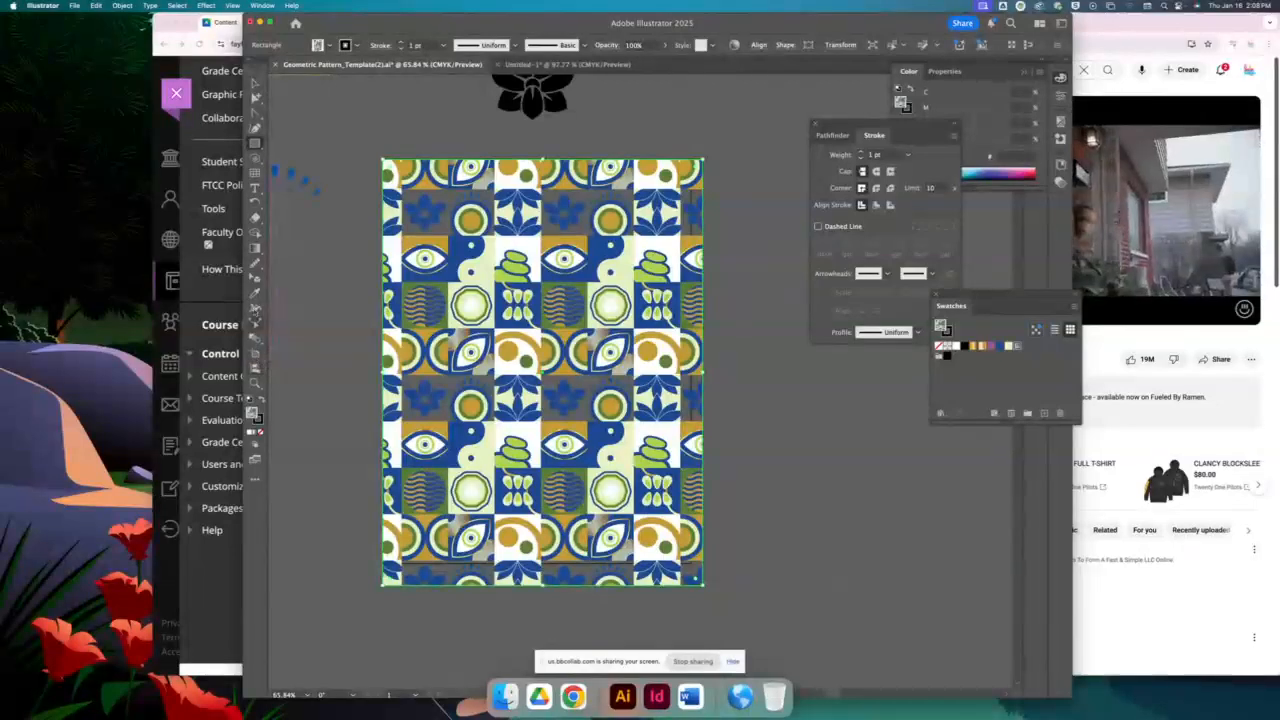
left_click(250, 431)
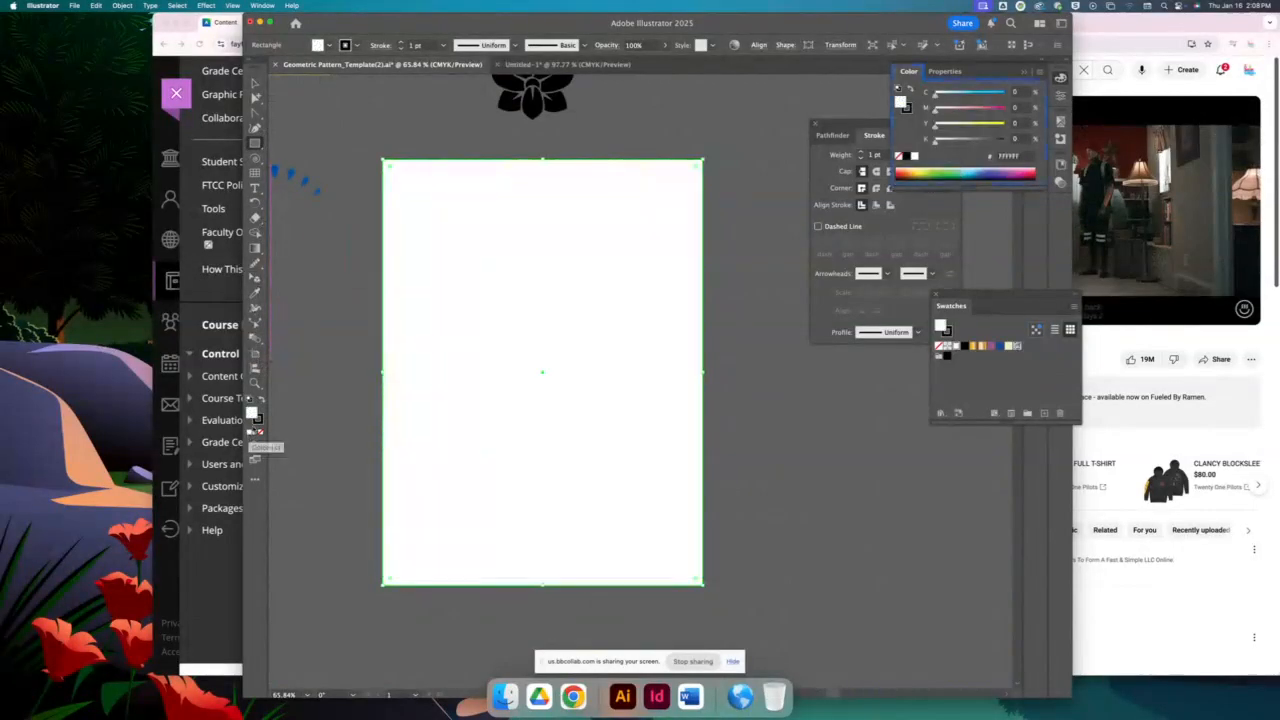
key("super+x")
key("super+a")
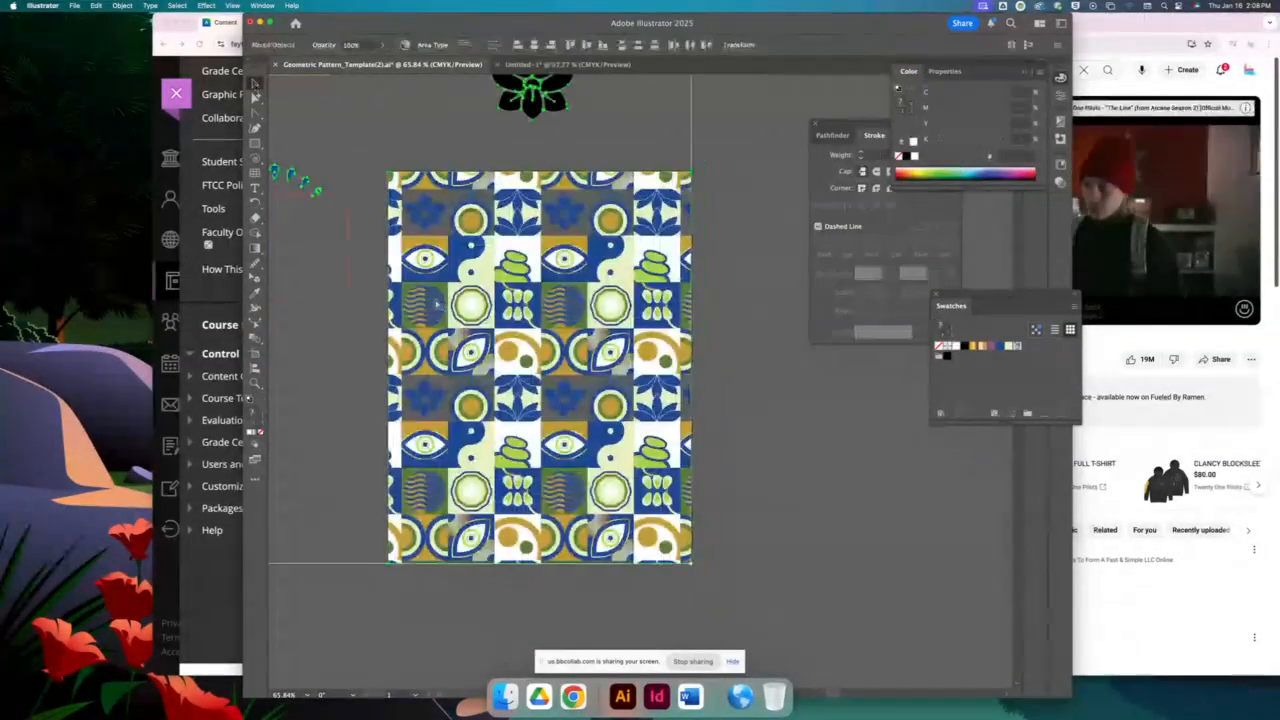
key("super+b")
key("super+shift+a")
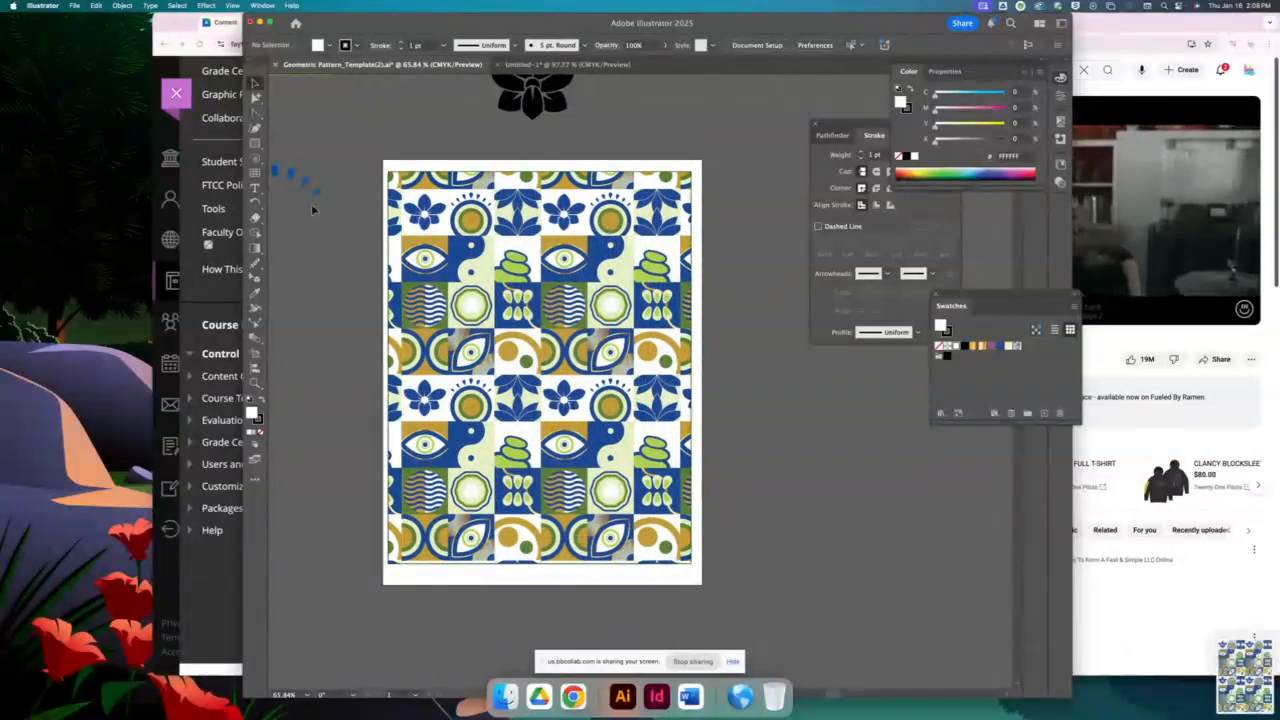
Switch to a new Chrome window, search for placeit, and open the Placeit.net website
left_click_drag(363, 27, 340, 386)
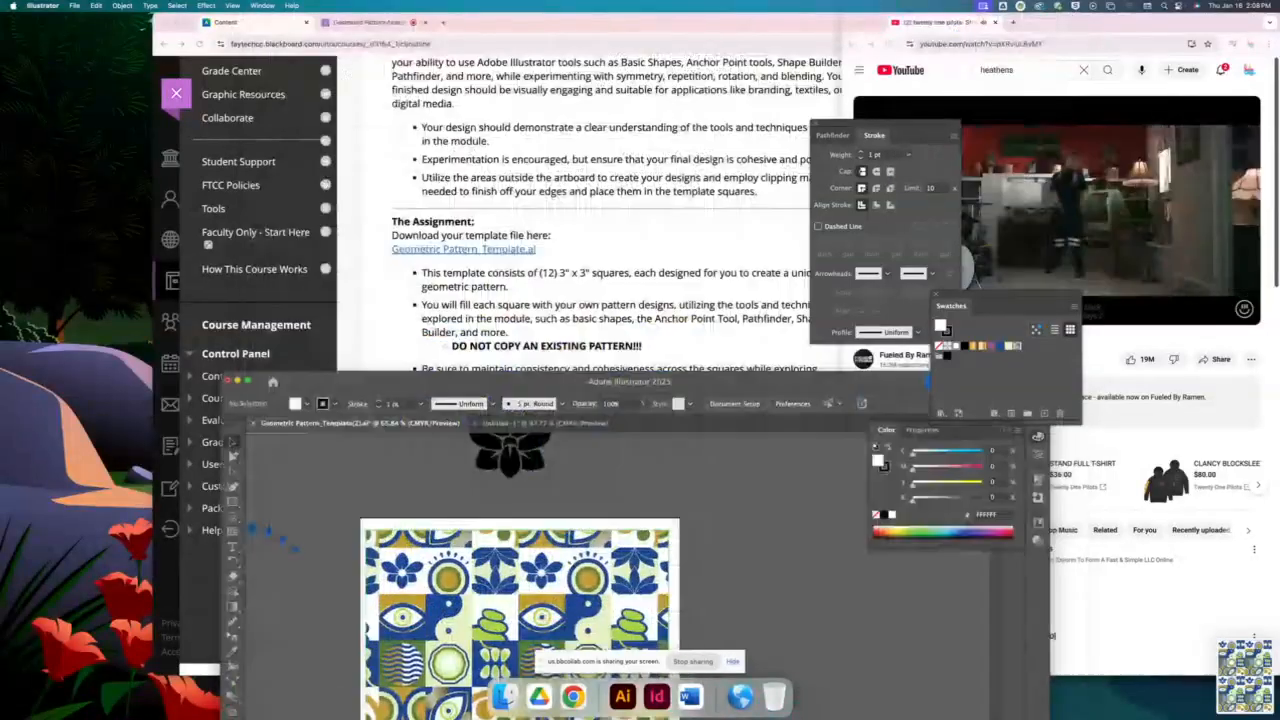
right_click(574, 697)
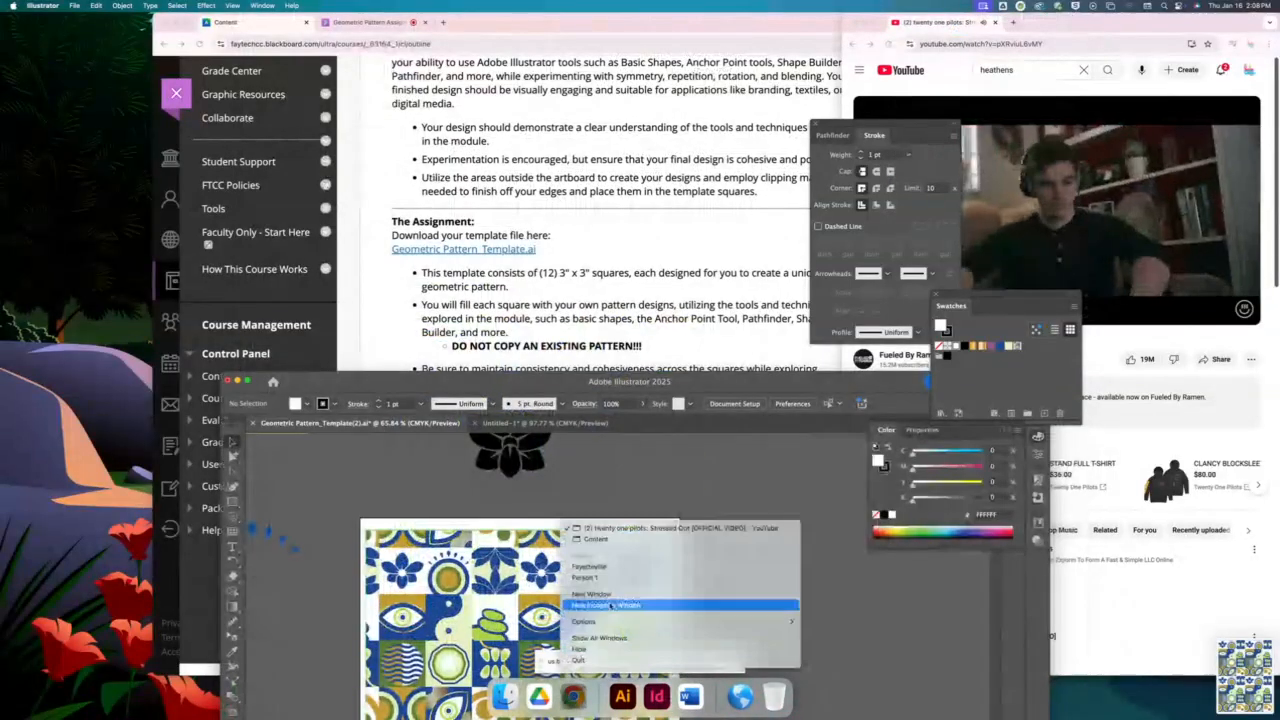
left_click(603, 604)
left_click(305, 218)
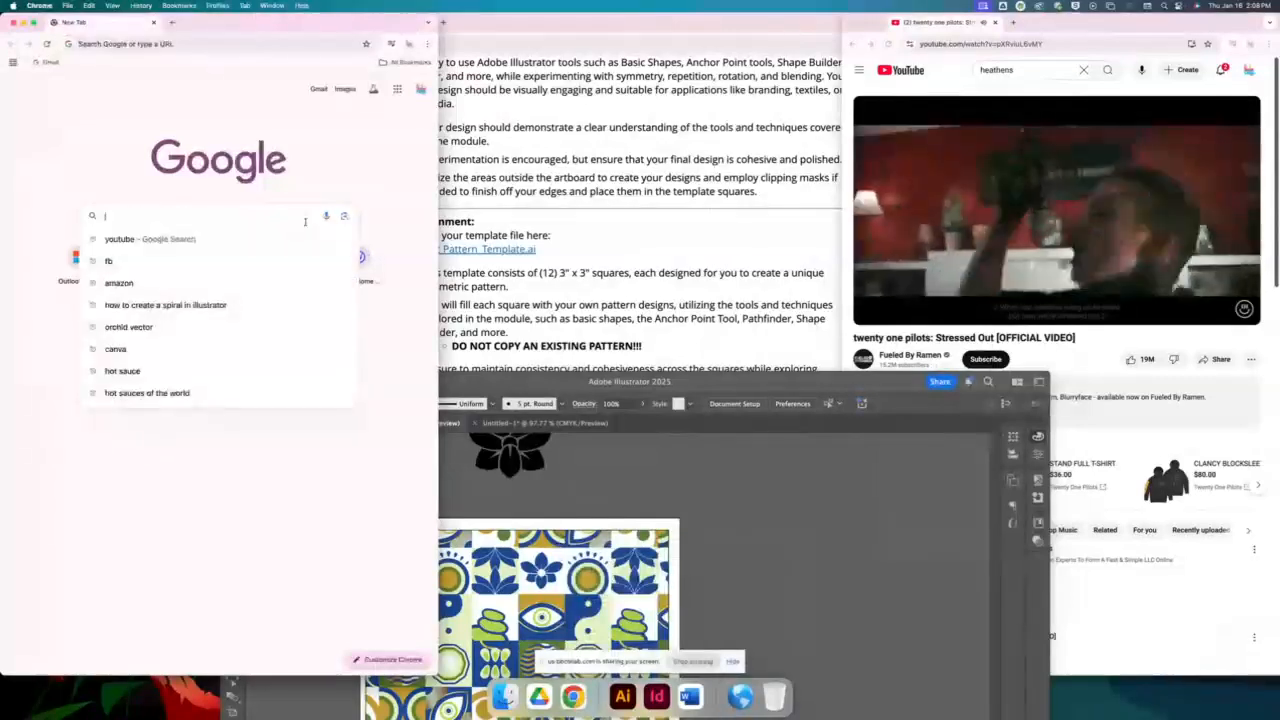
type("placeit")
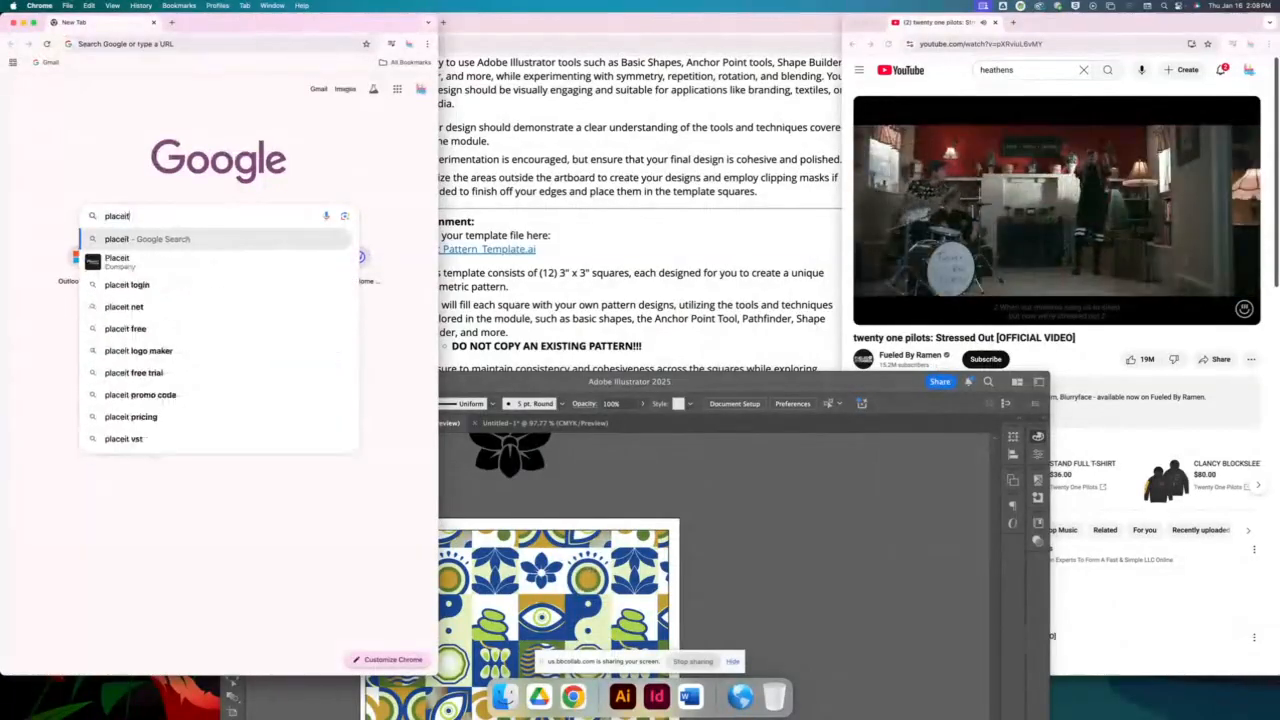
key("Return")
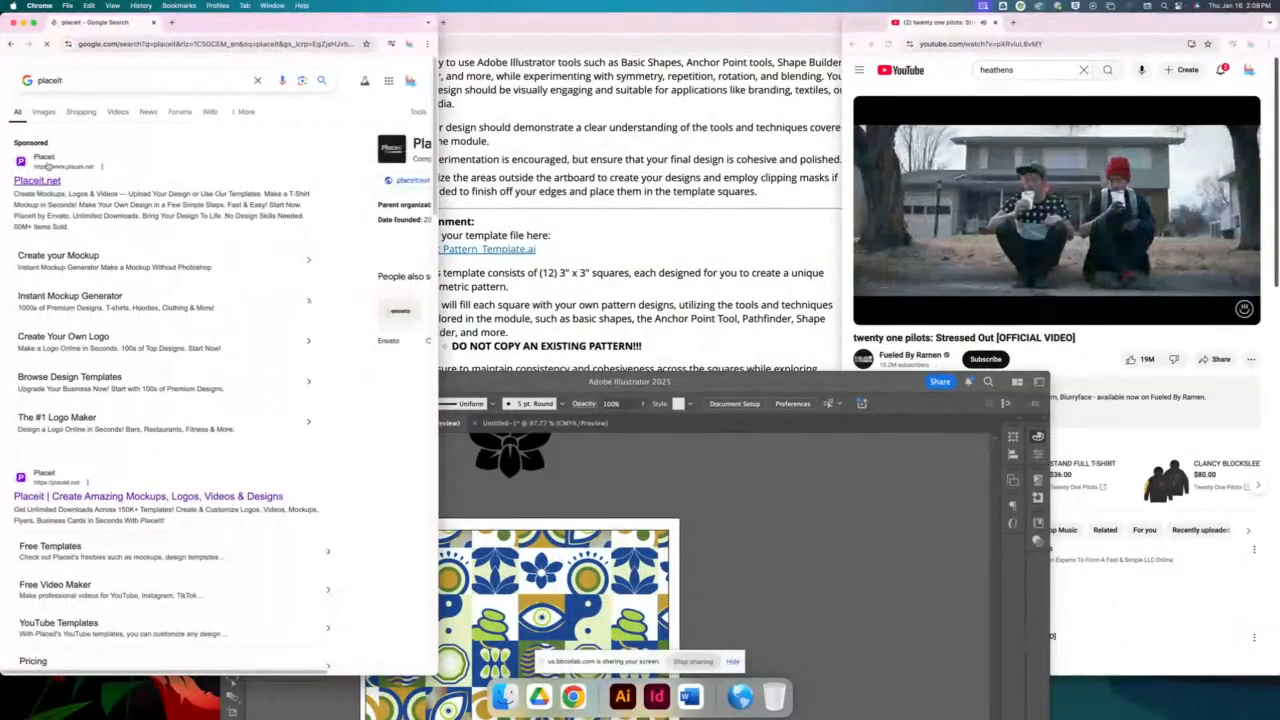
left_click(44, 185)
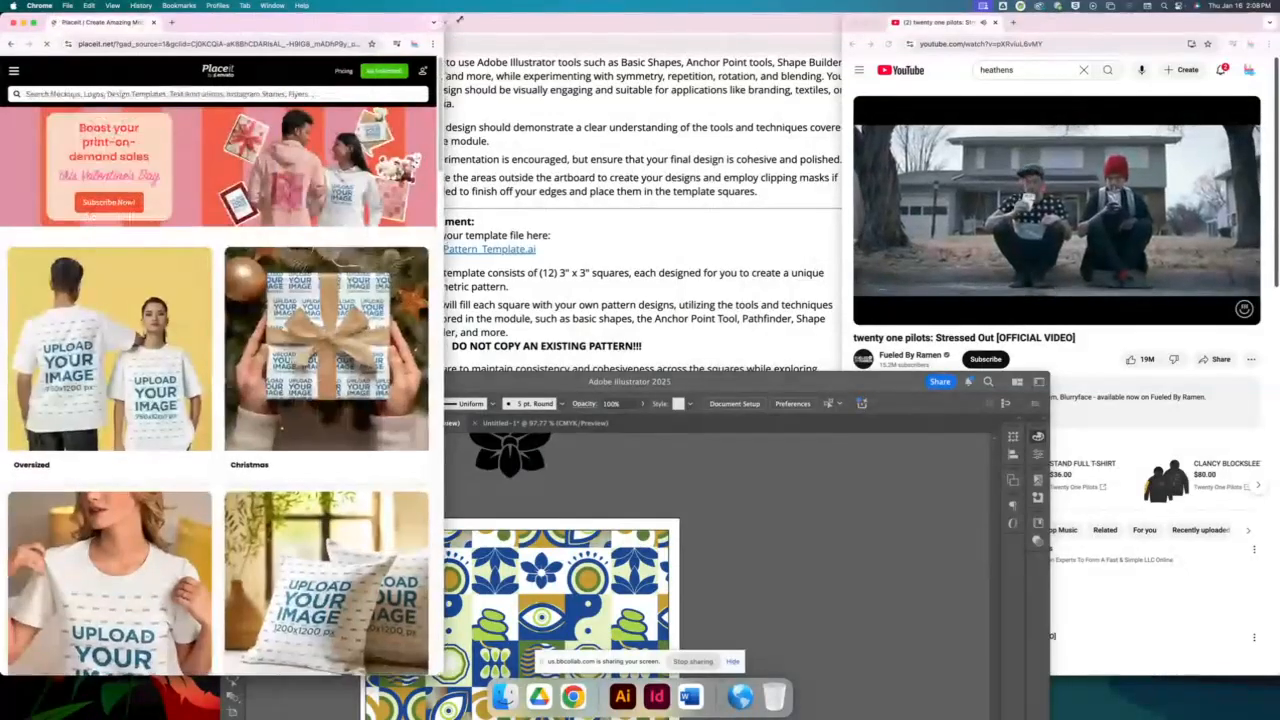
Browse the sportswear apparel mockups and open the High-Waisted Yoga Leggings Mockup Featuring a Fitness Woman for editing
left_click_drag(459, 19, 1278, 19)
mouse_move(78, 77)
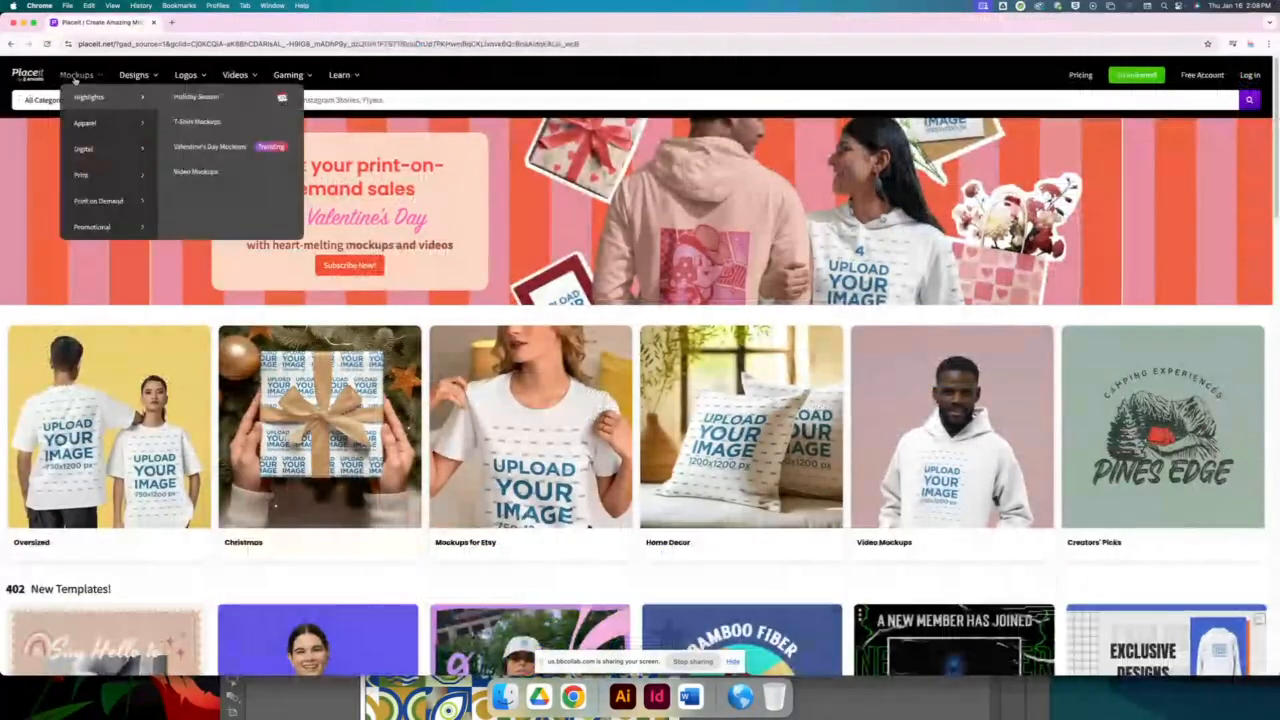
mouse_move(80, 123)
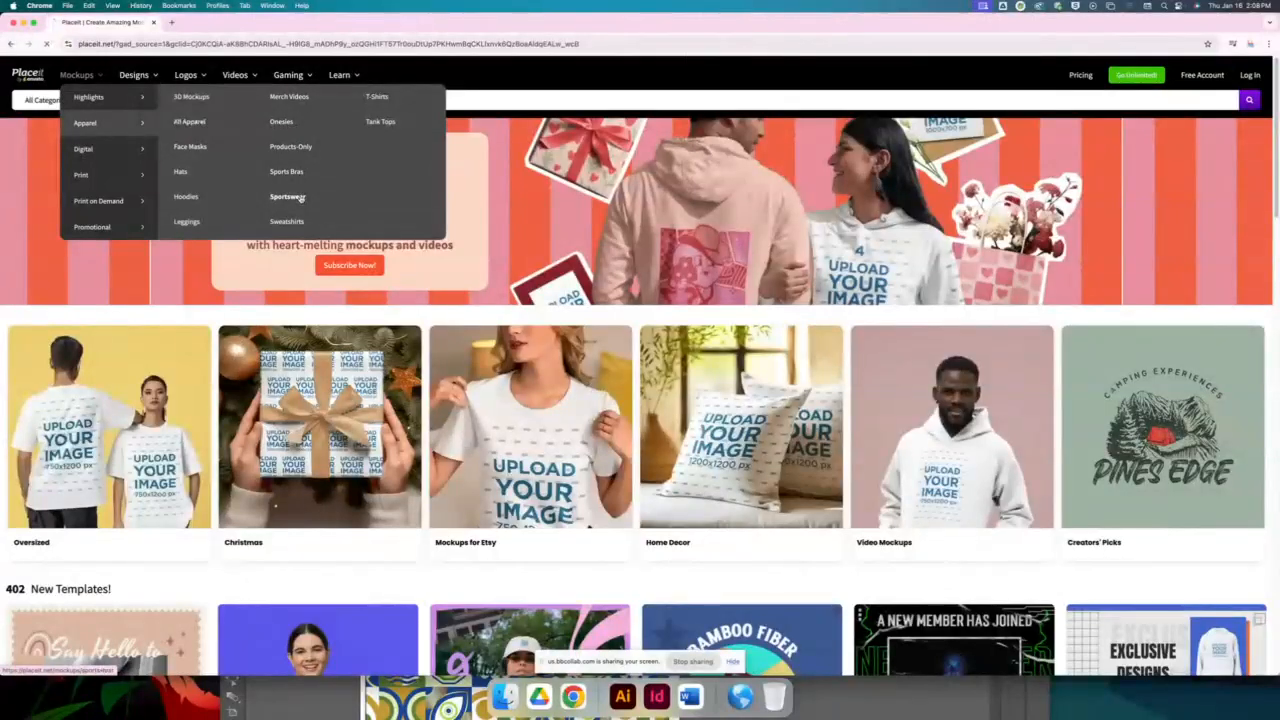
left_click(300, 197)
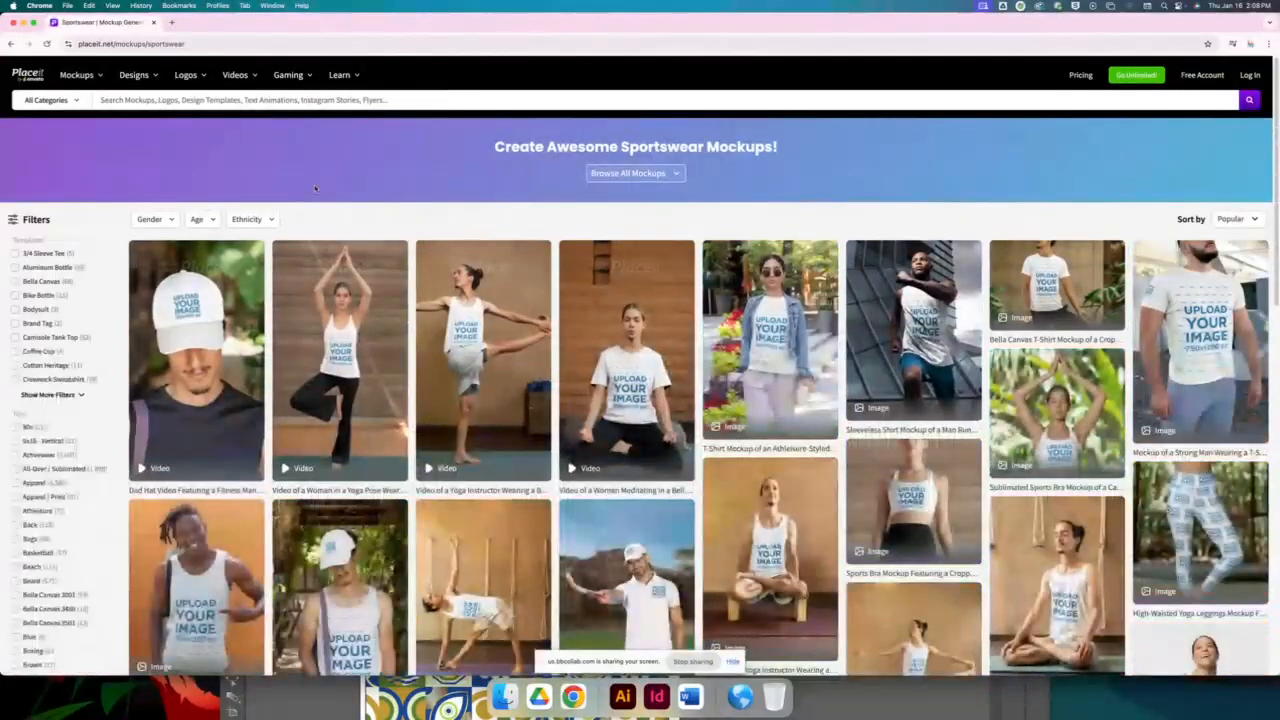
left_click(1218, 535)
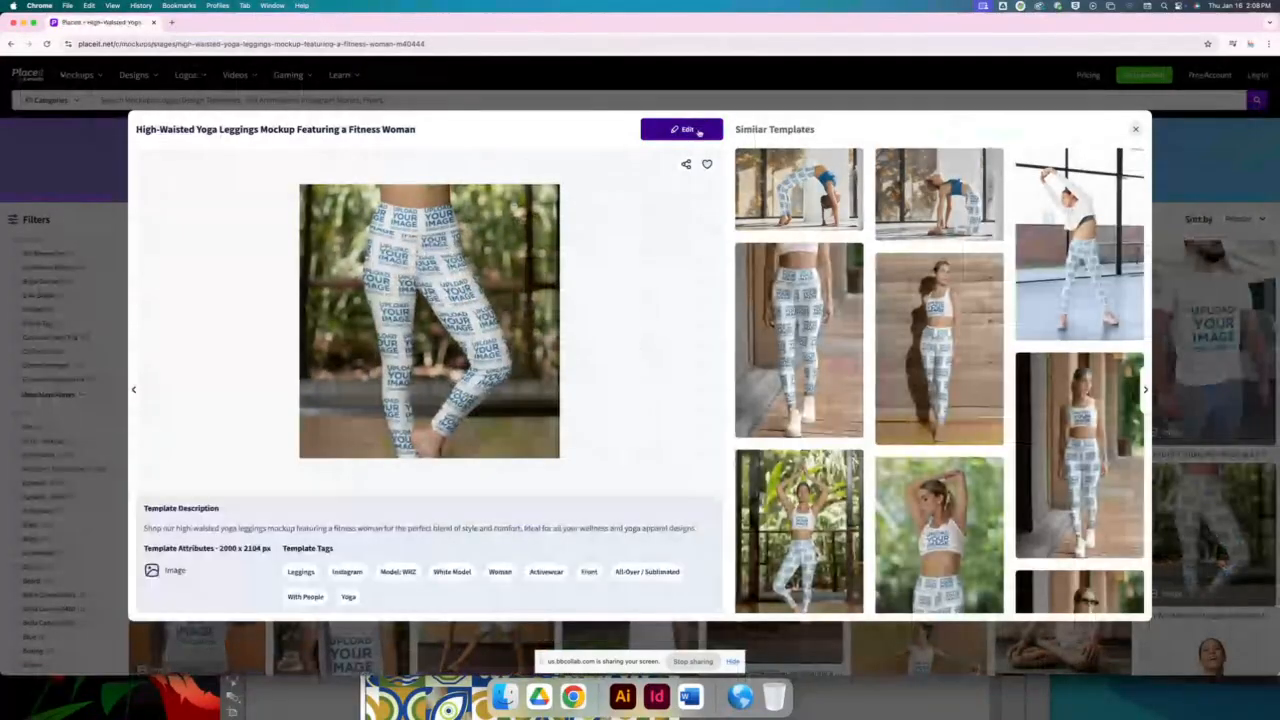
left_click(699, 131)
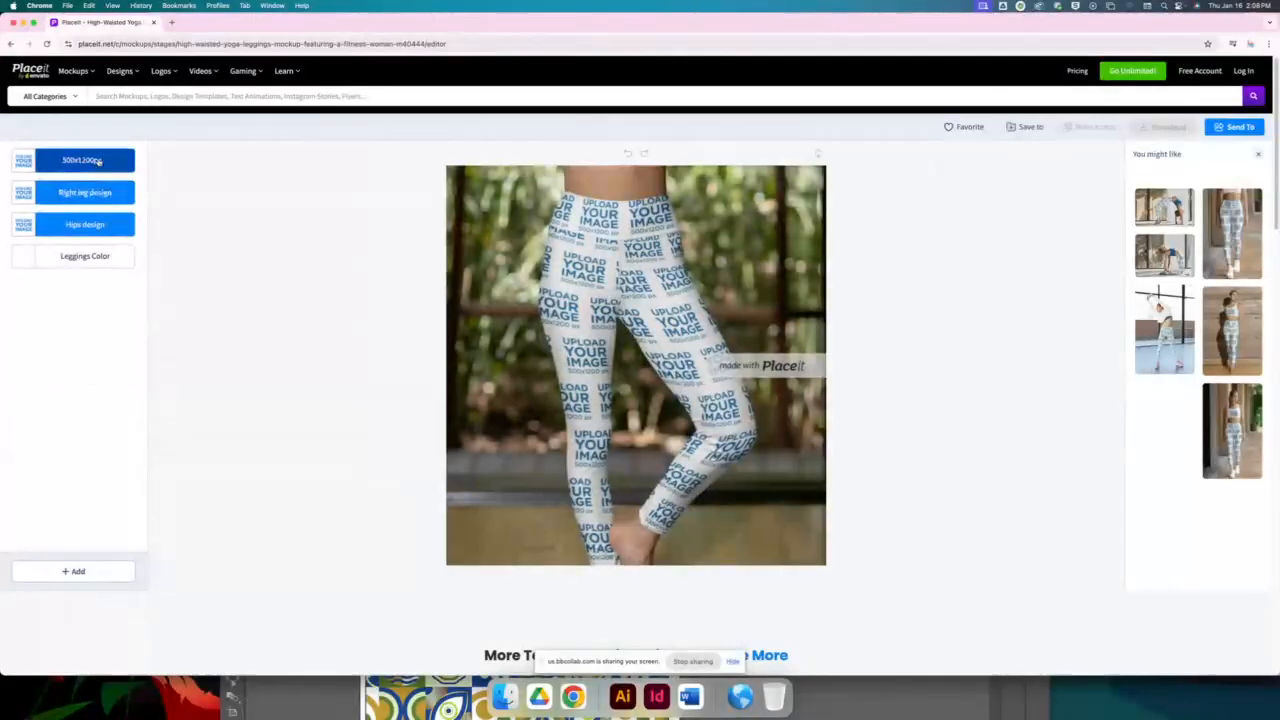
Upload the pattern screenshot PNG from the Desktop as the left leg design, scaled to 190%, and apply it
left_click(97, 161)
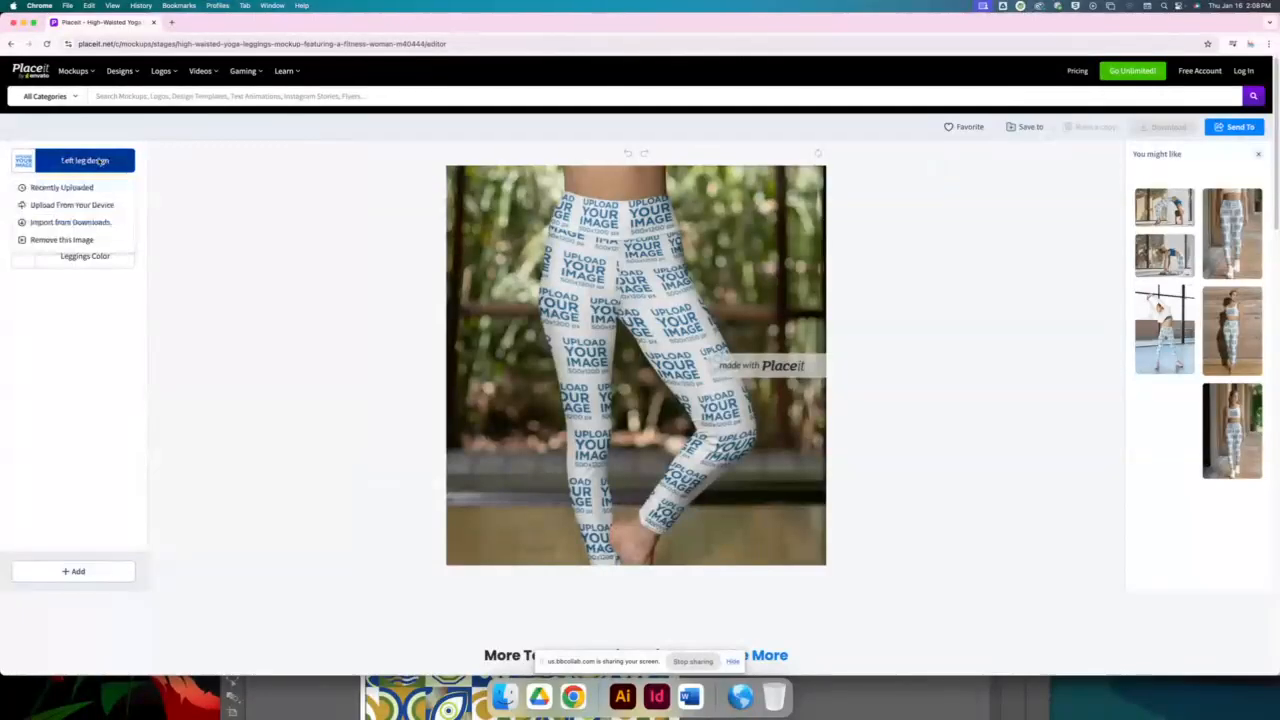
left_click(84, 206)
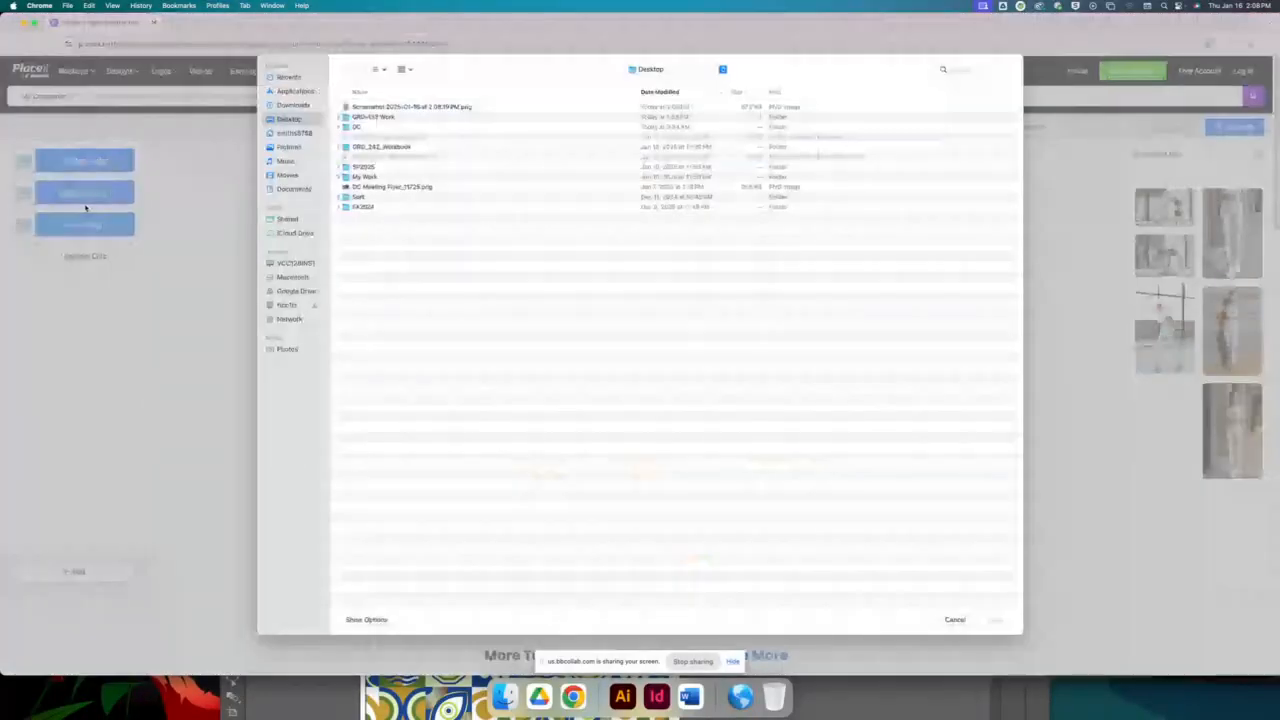
left_click(392, 107)
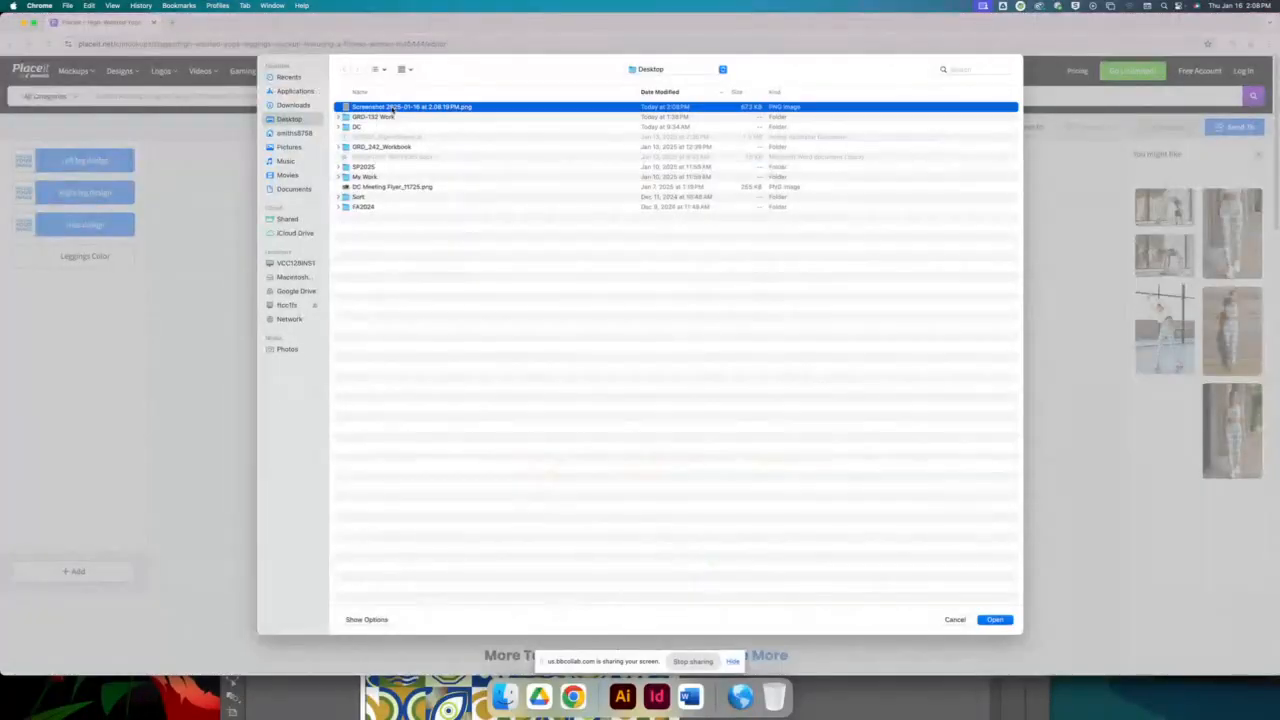
double_click(393, 110)
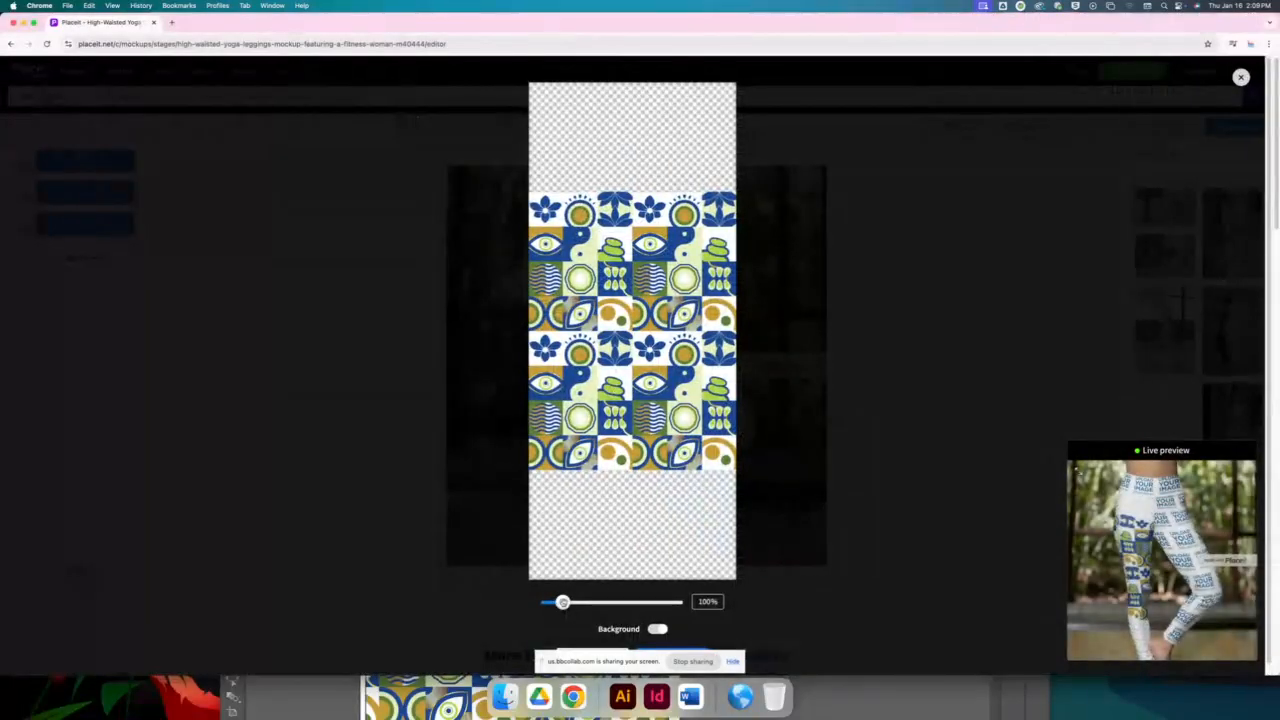
left_click_drag(563, 602, 589, 602)
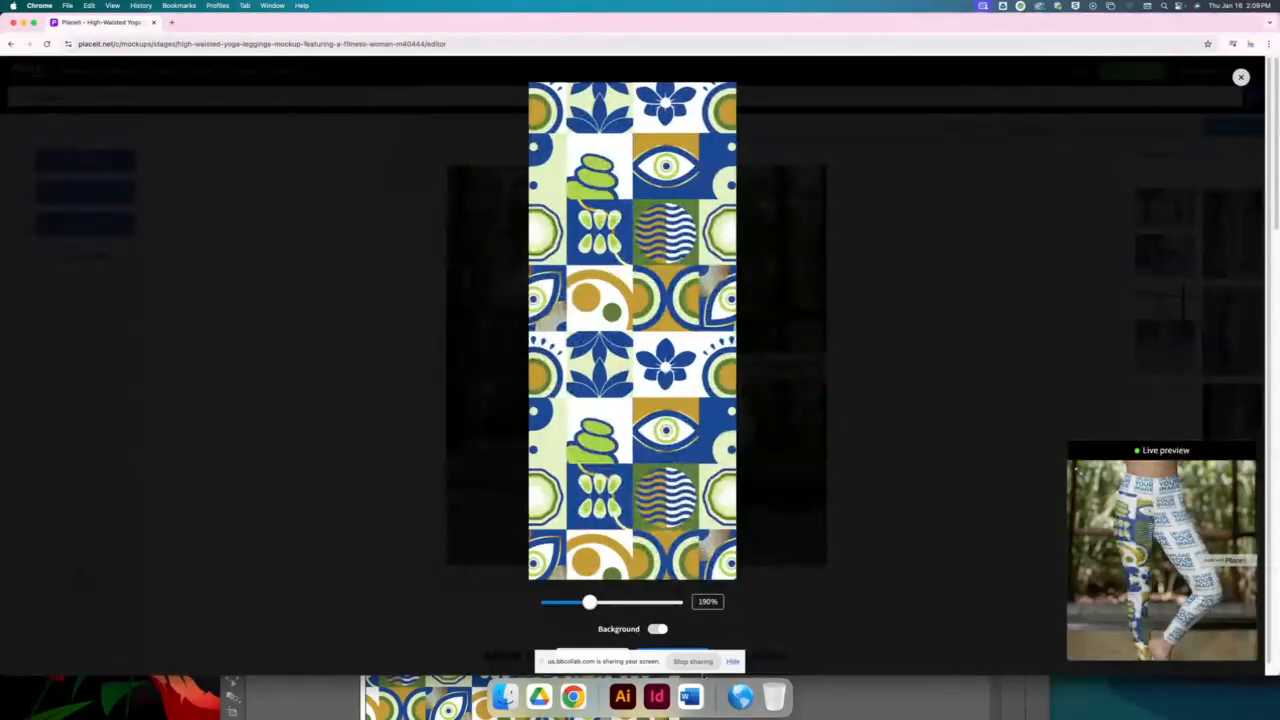
left_click(677, 612)
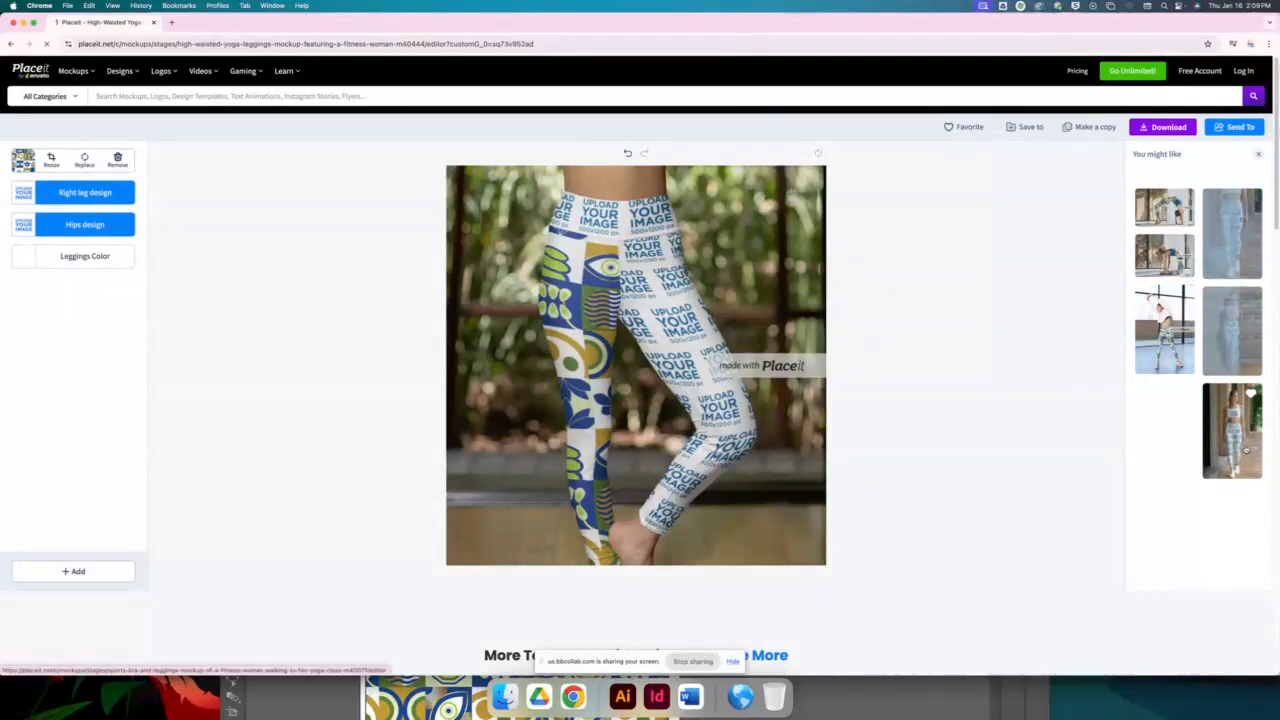
Switch to the sports bra and leggings mockup of a woman walking to yoga class and request recently uploaded images for its left leg design
left_click(1246, 448)
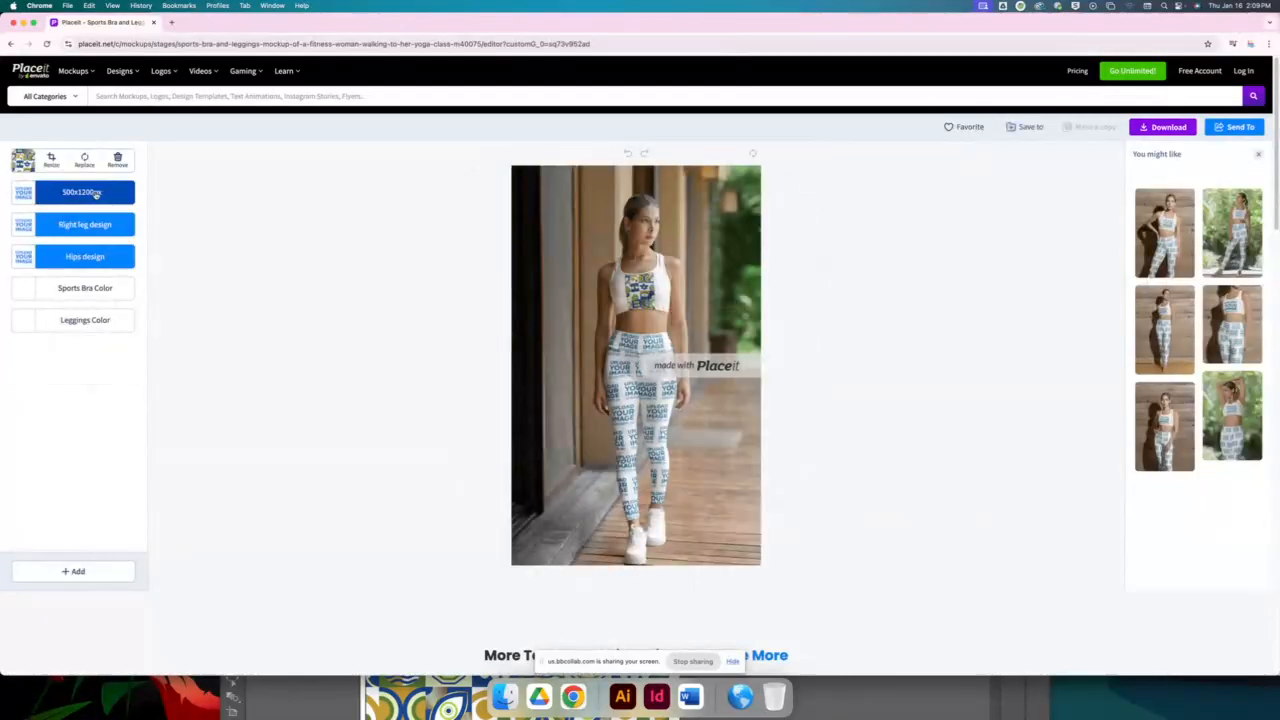
left_click(85, 193)
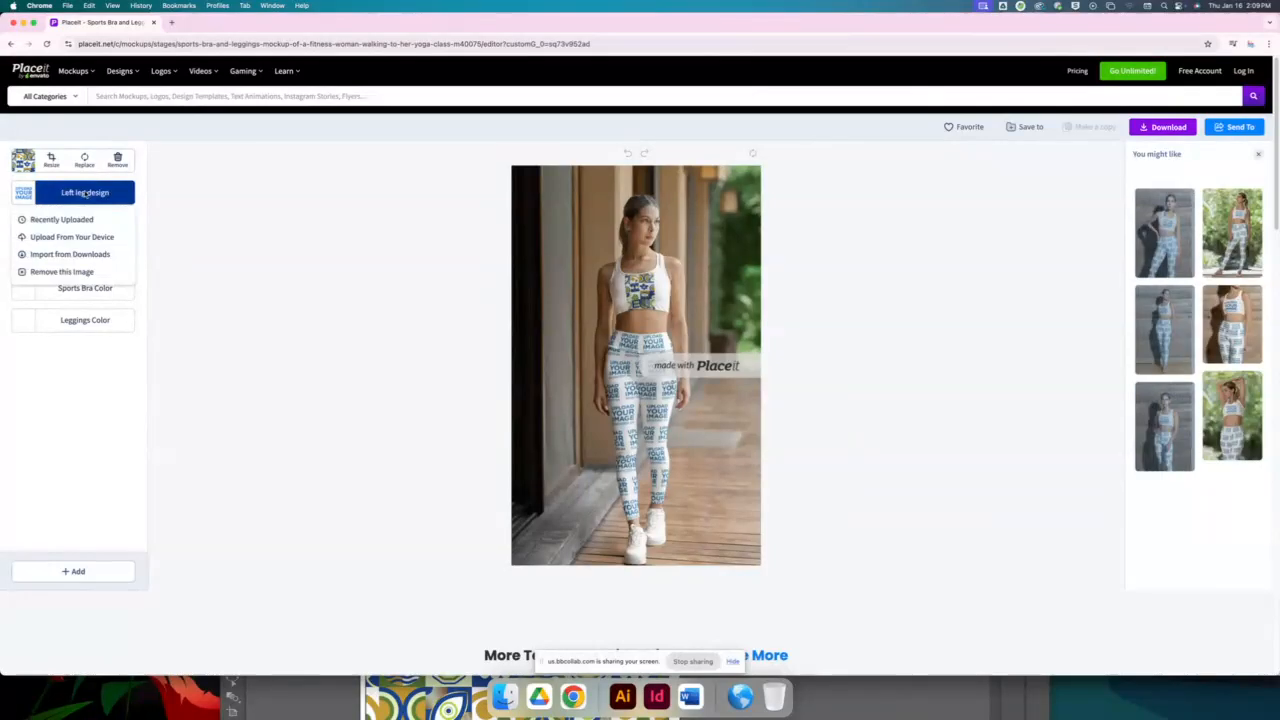
left_click(80, 221)
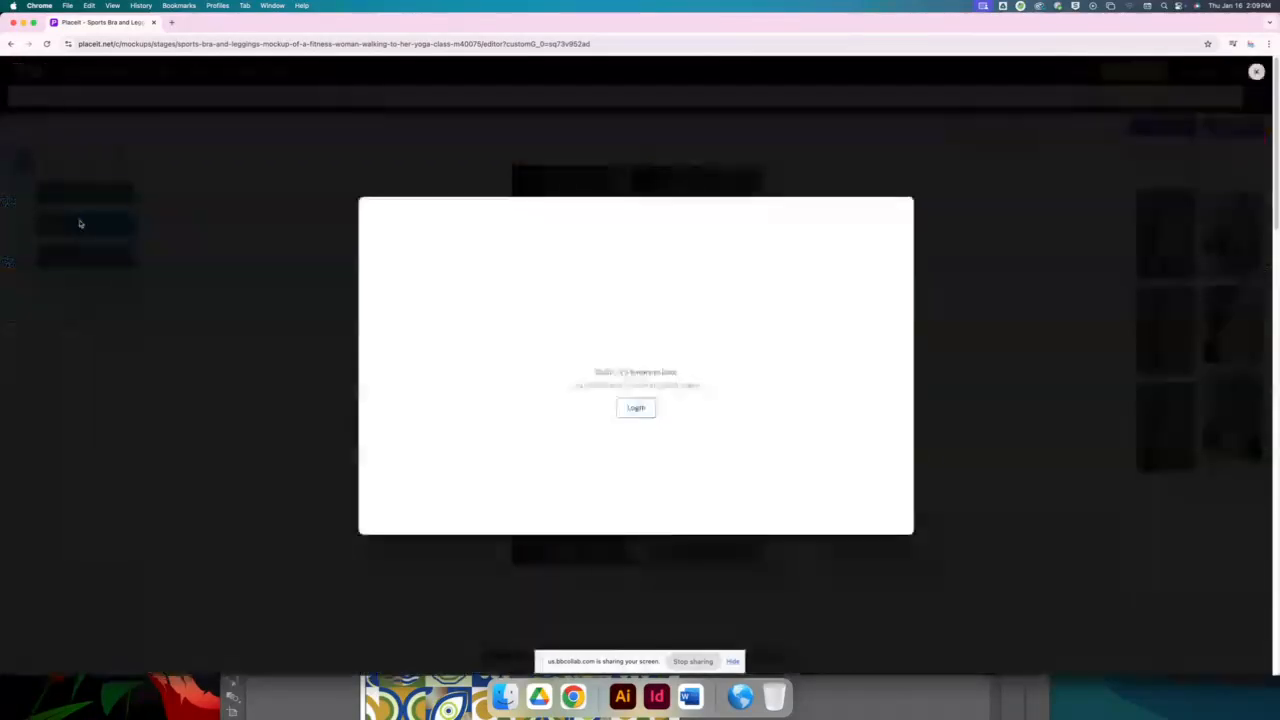
Log in to Placeit with the existing personal Google account
left_click(636, 409)
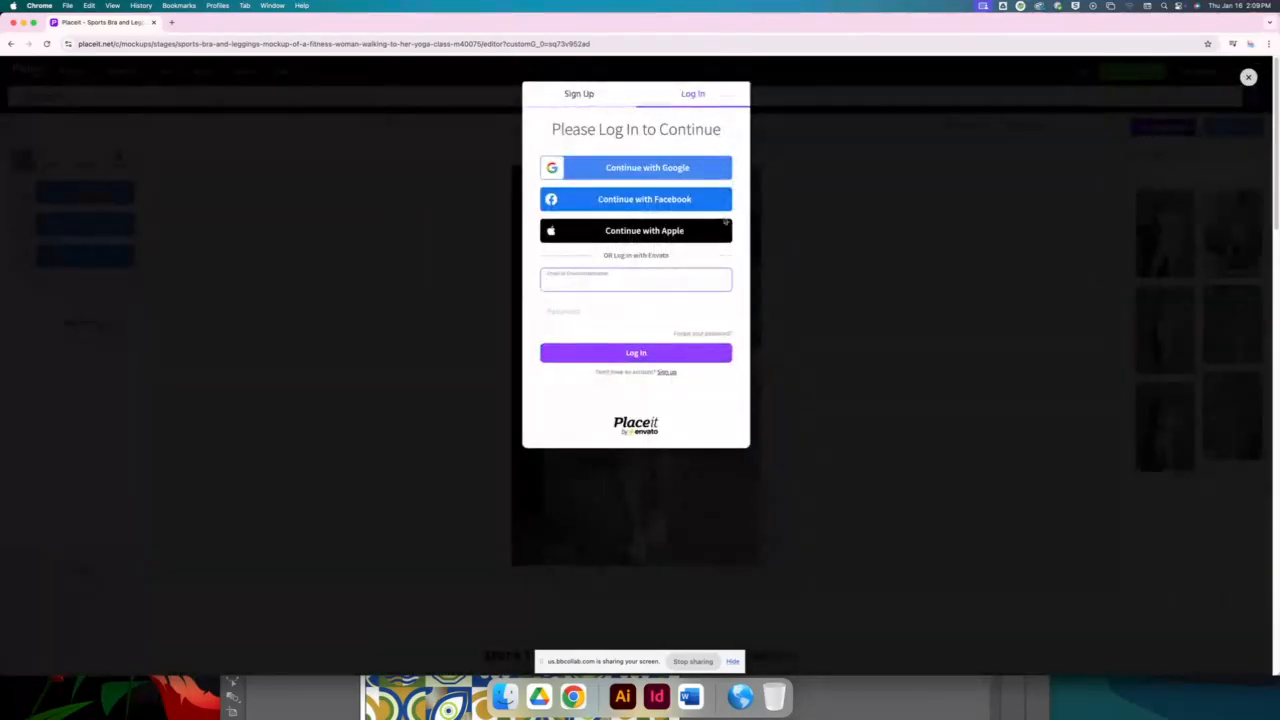
left_click(662, 172)
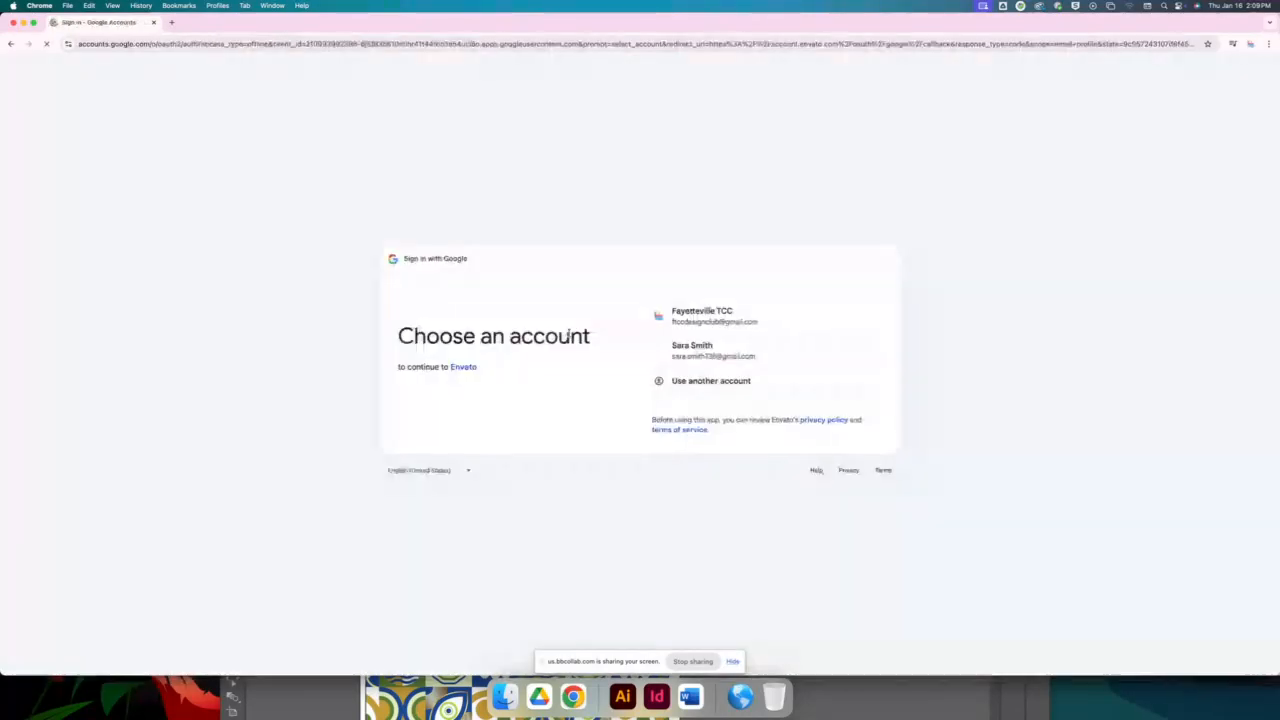
left_click(707, 354)
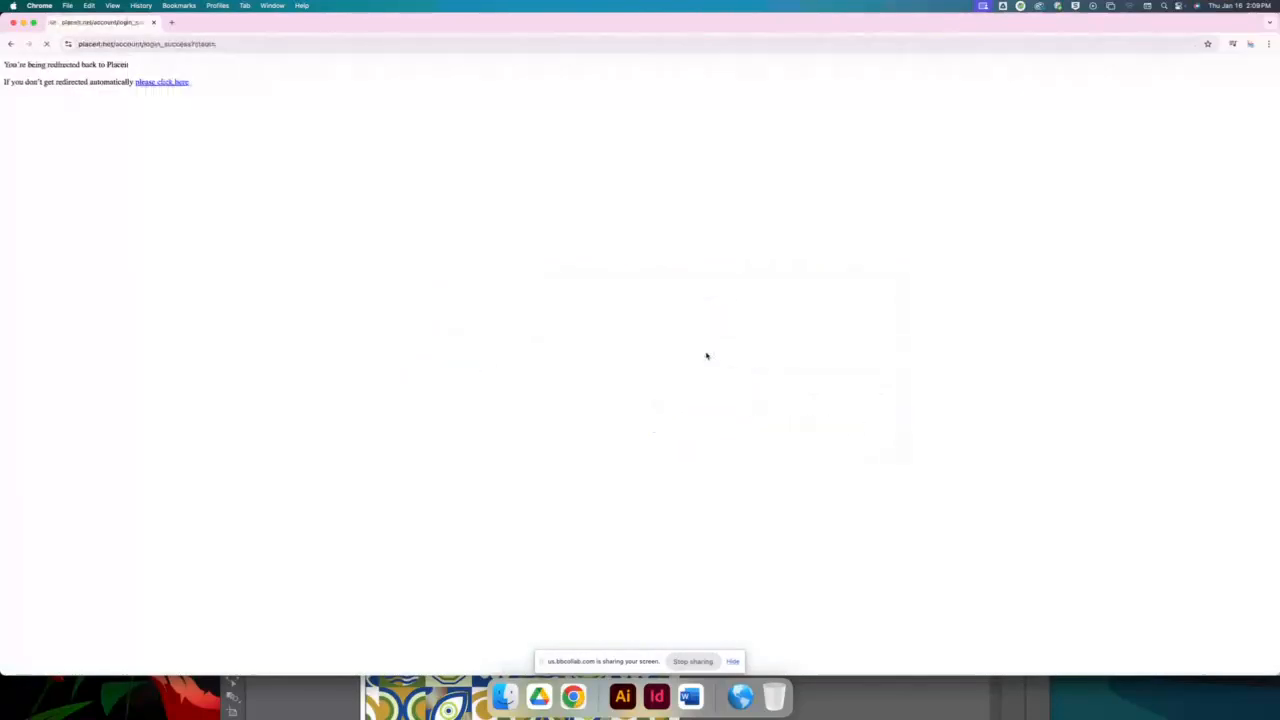
mouse_move(162, 78)
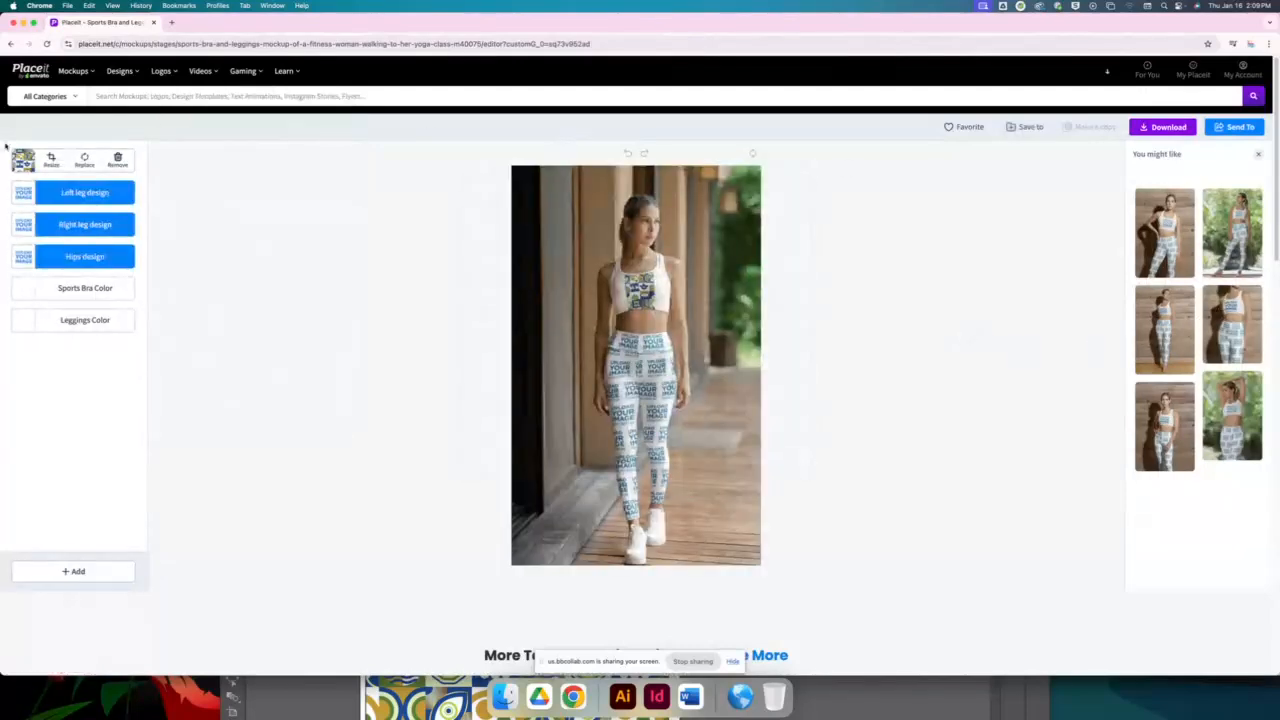
Browse the print packaging mockups and open the AI-generated coffee bag placed on a wooden table for editing
mouse_move(74, 71)
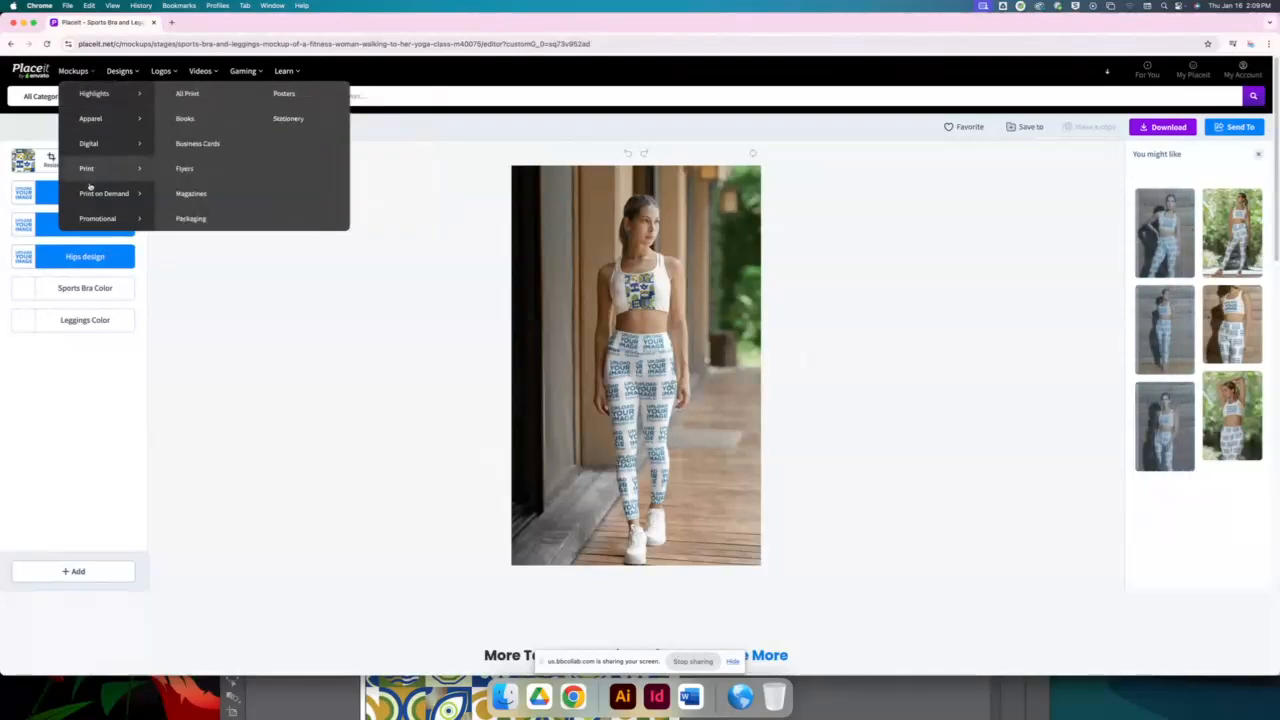
mouse_move(108, 193)
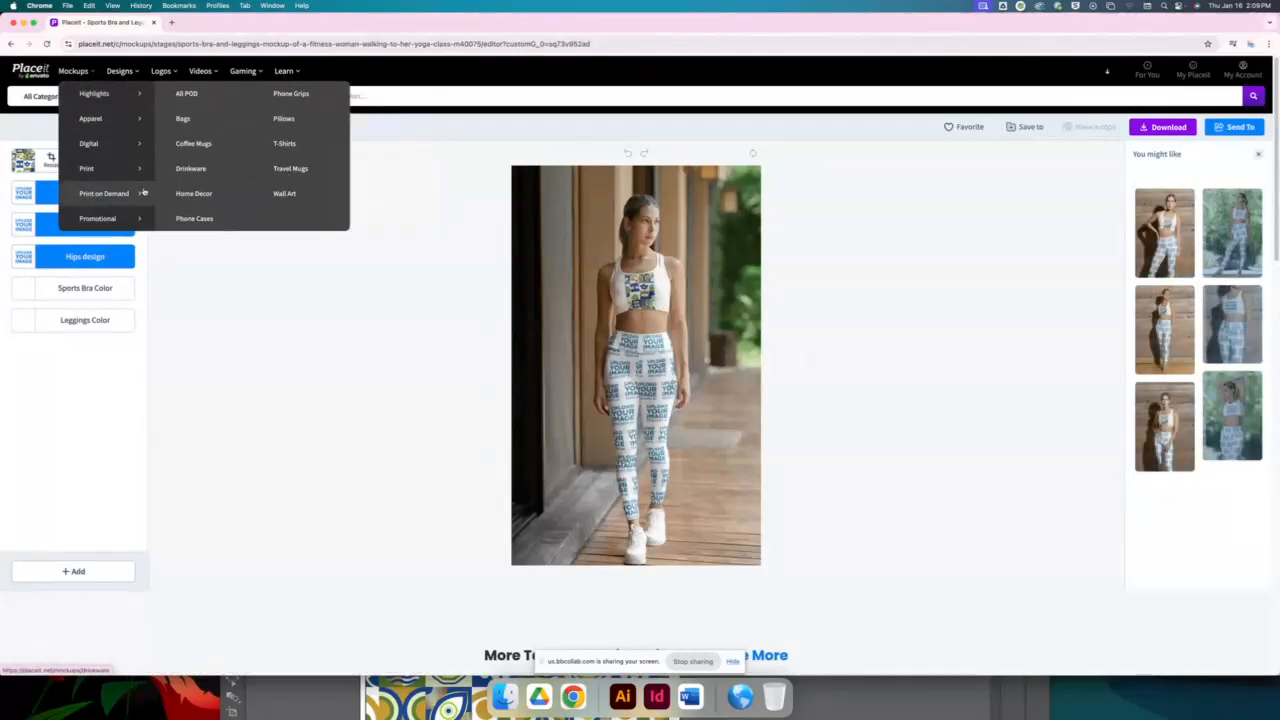
mouse_move(100, 220)
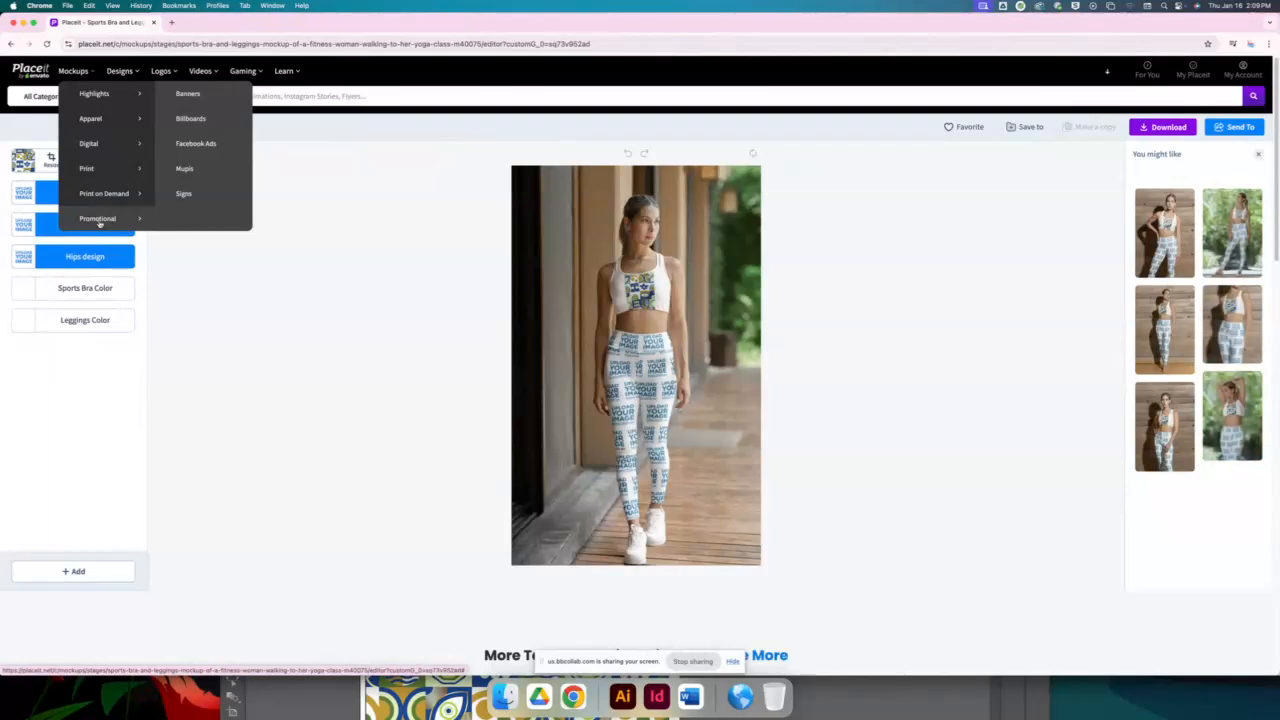
mouse_move(102, 169)
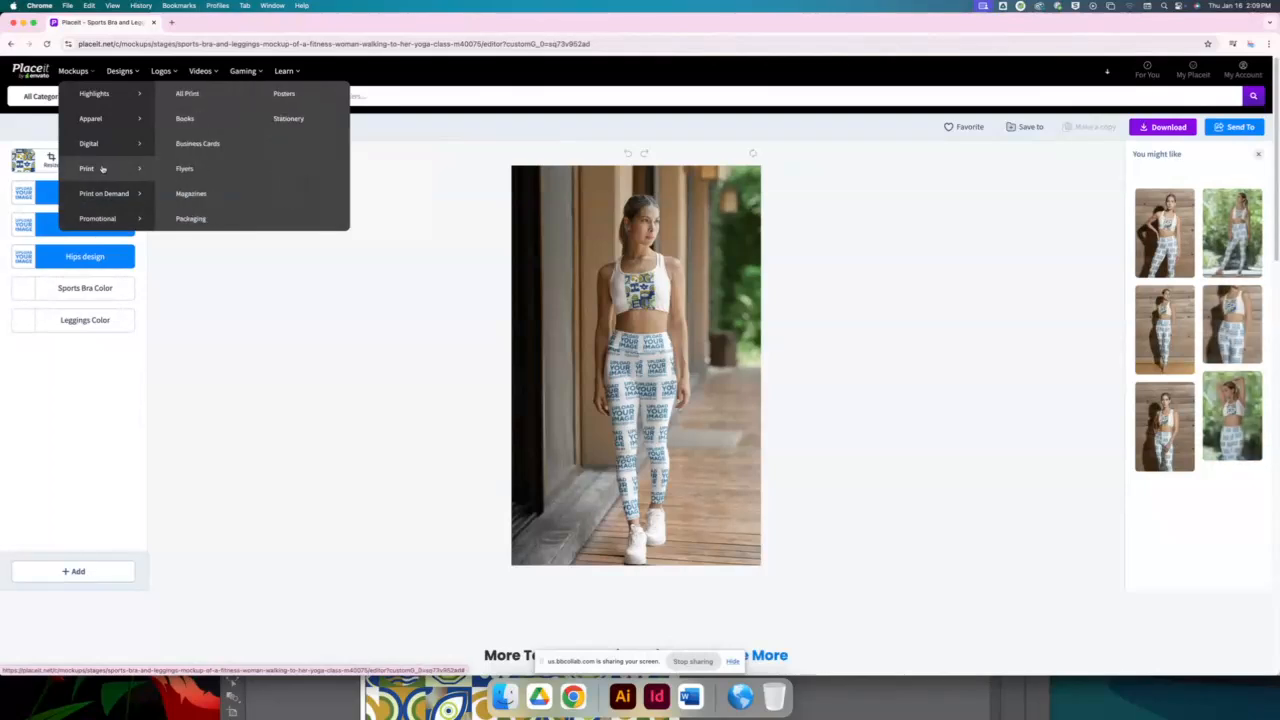
left_click(191, 218)
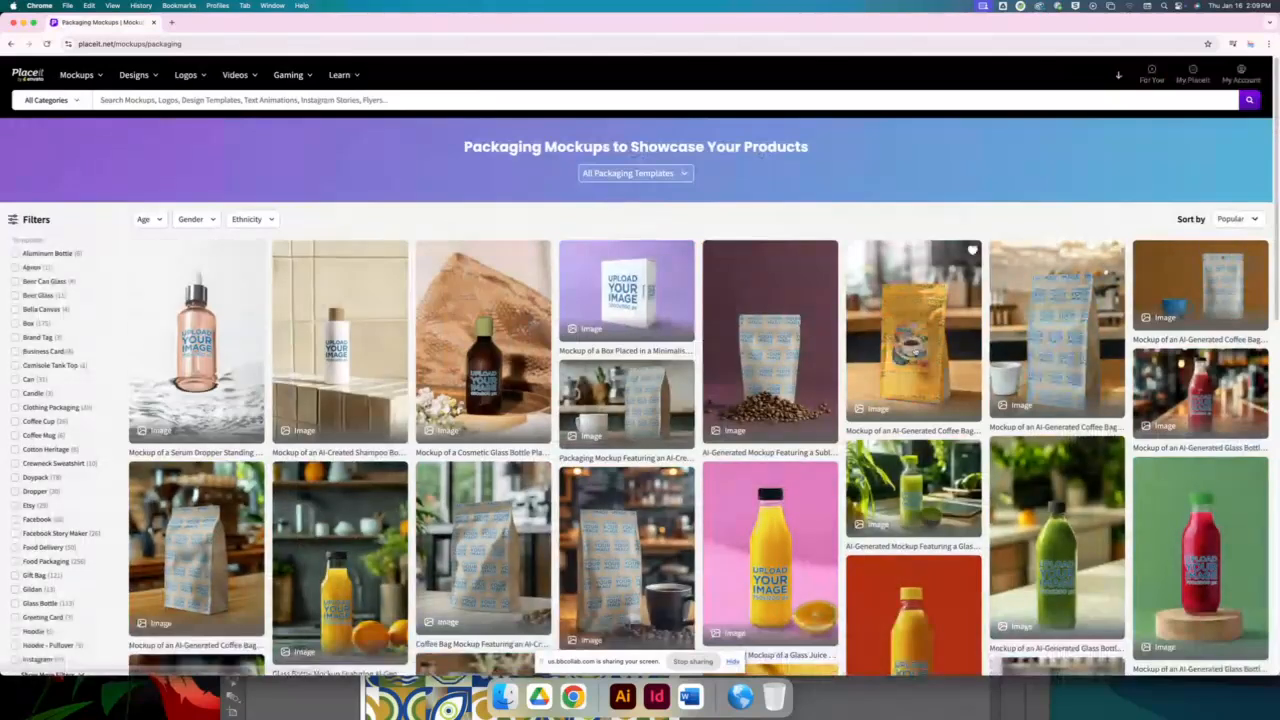
left_click(913, 352)
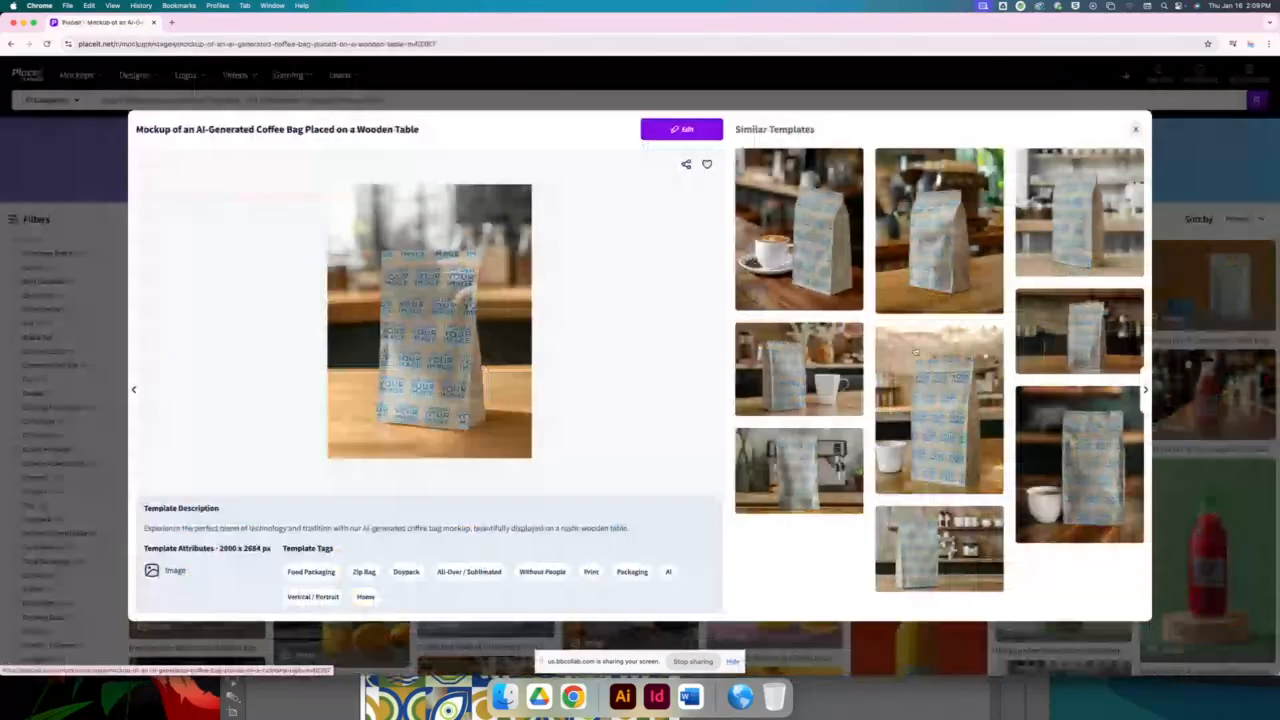
left_click(700, 131)
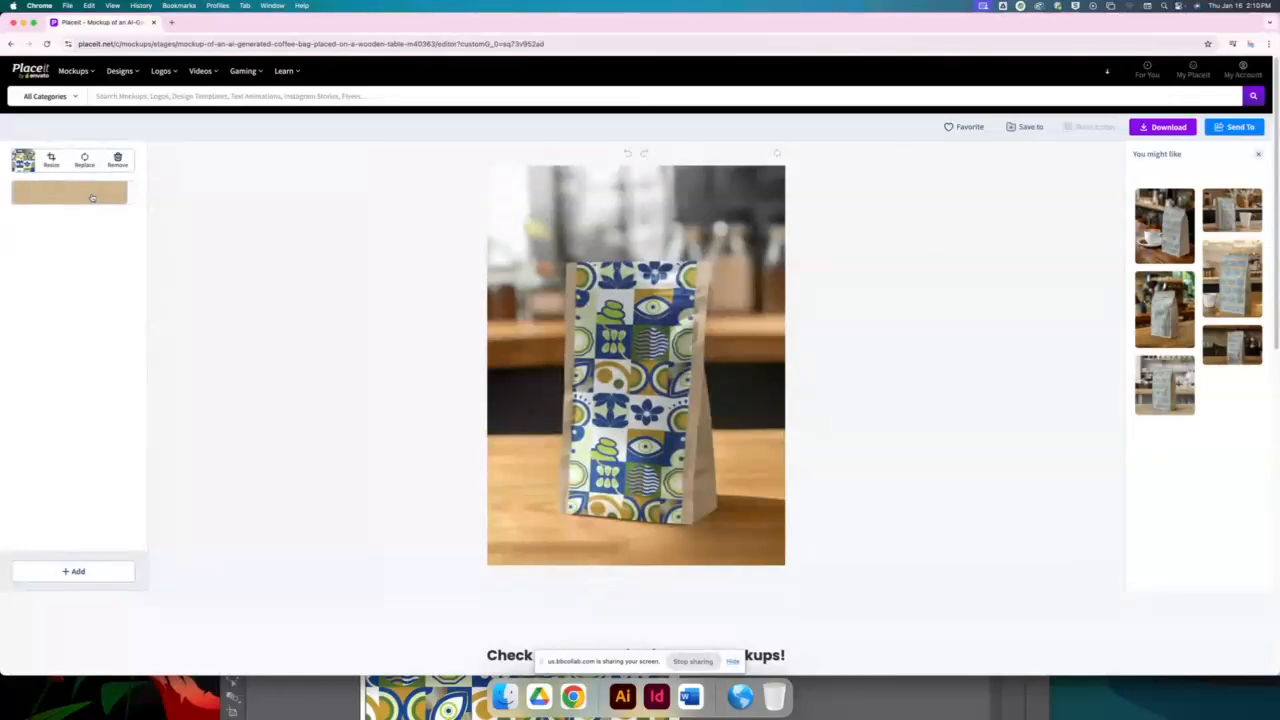
Resize the pattern to 172%, reposition it to cover the coffee bag front, and preview it on the coffee shop table mockup
left_click(51, 160)
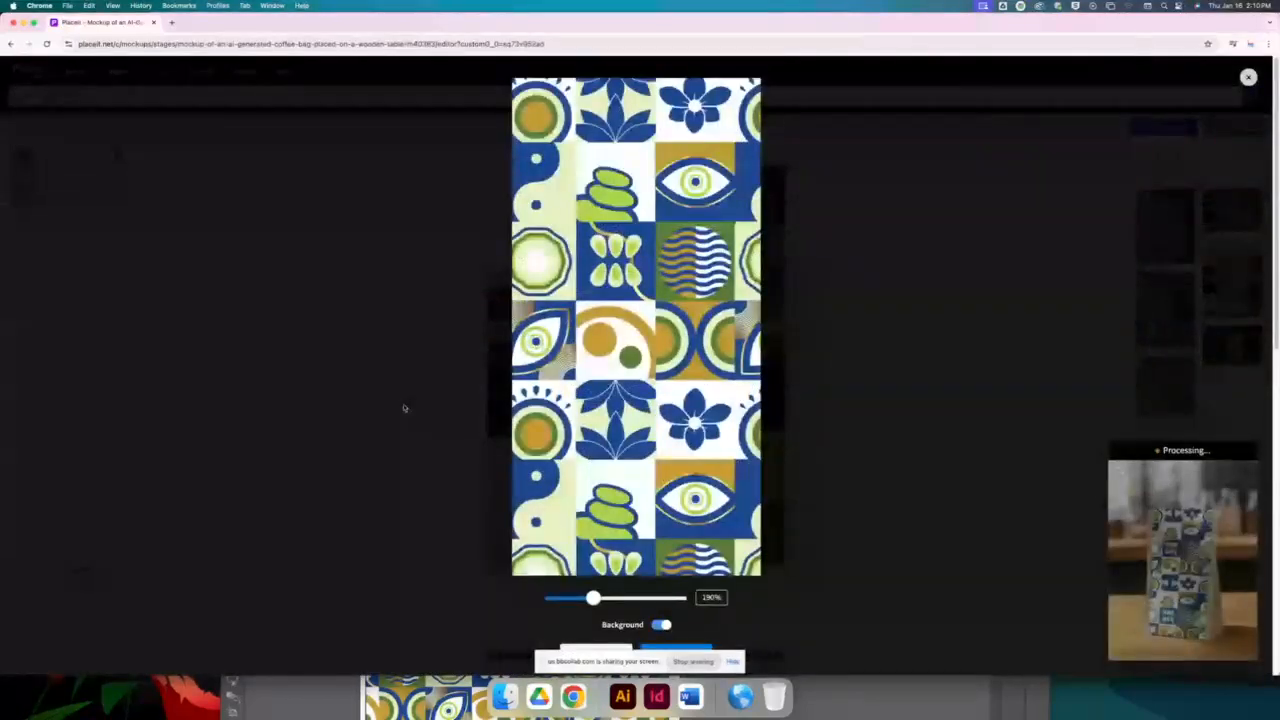
mouse_move(589, 602)
left_mouse_down()
mouse_move(563, 602)
mouse_move(584, 602)
left_mouse_up()
left_click_drag(652, 503, 648, 487)
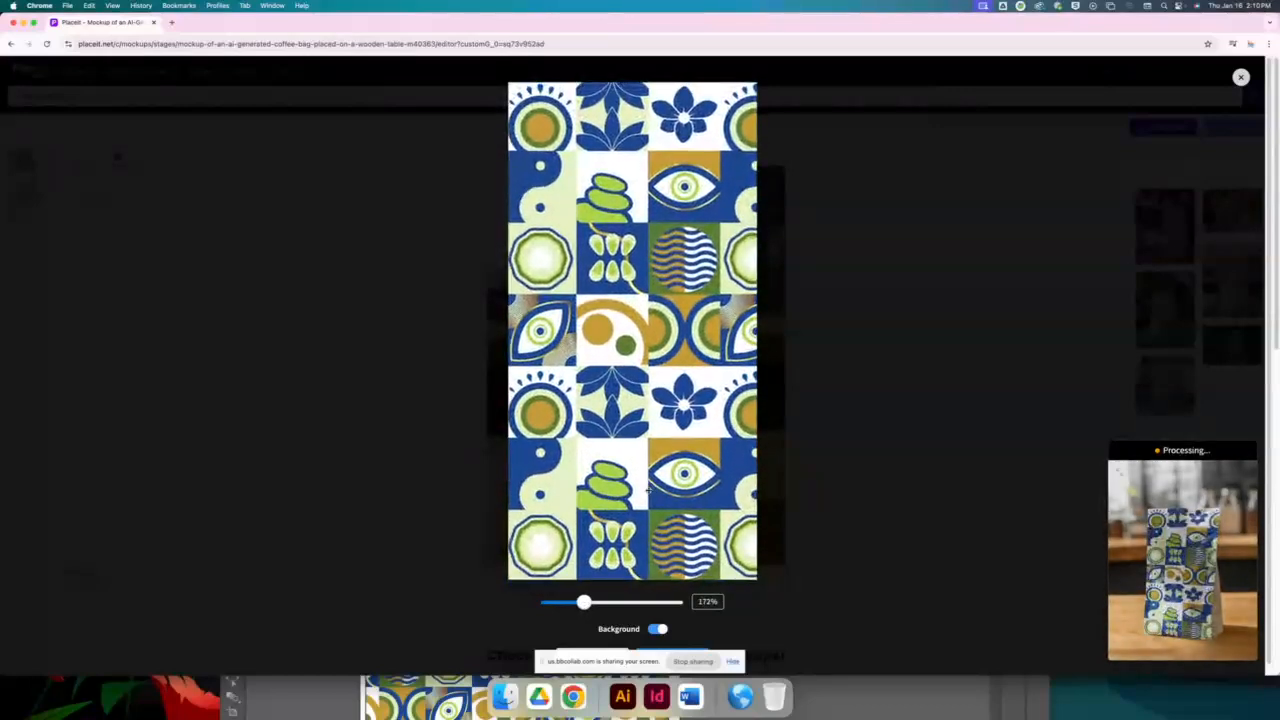
key("Return")
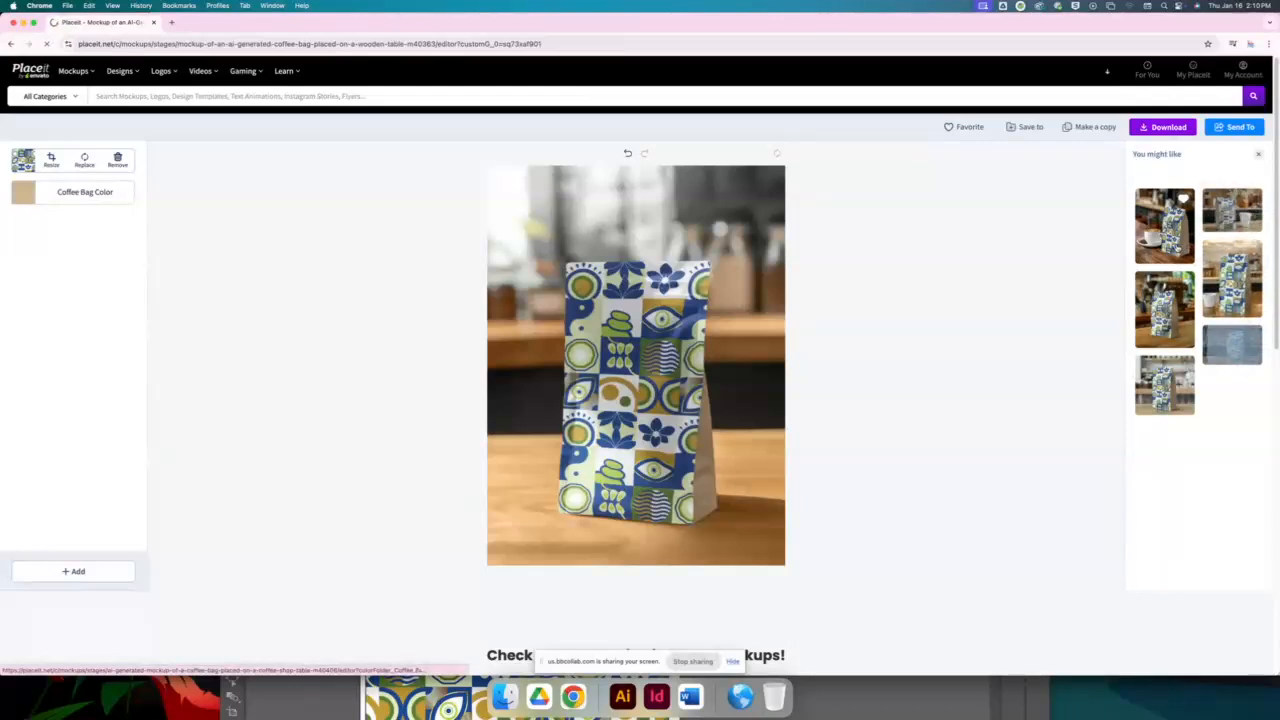
left_click(1177, 247)
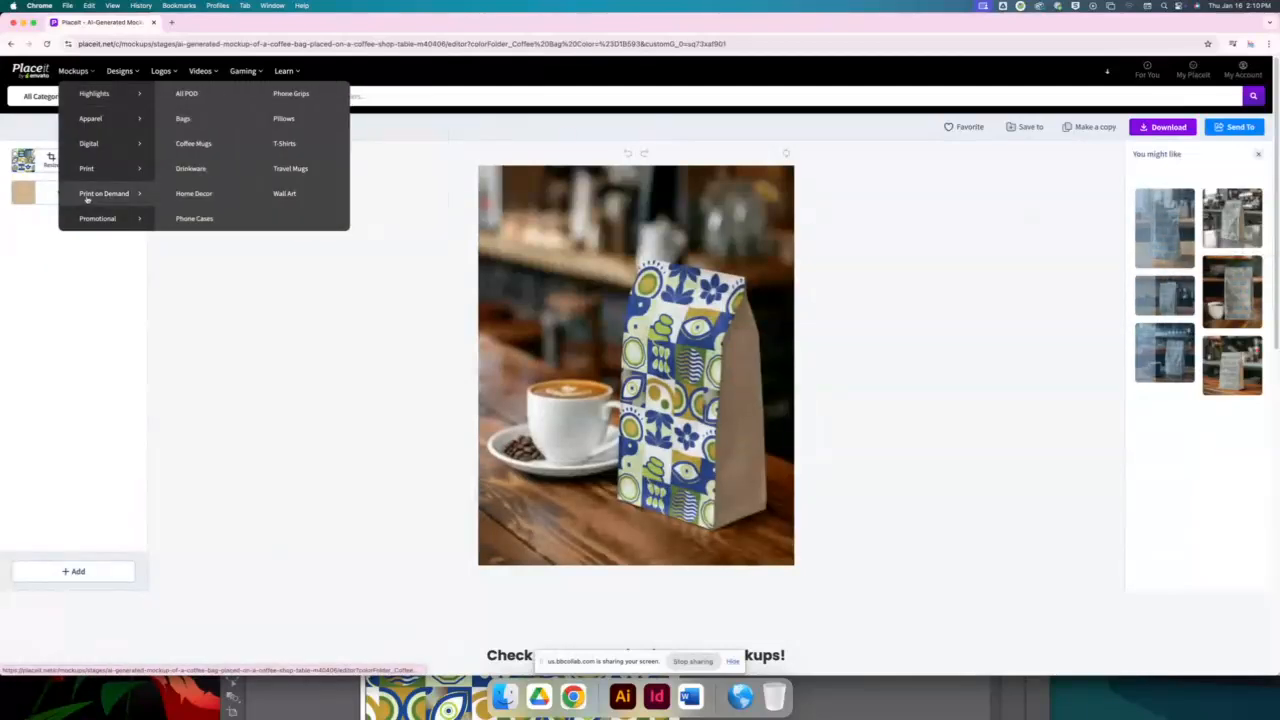
Browse the apparel merch videos and open T-Shirt Video Featuring a Cool Woman and a Code for a Special Discount for editing
mouse_move(97, 118)
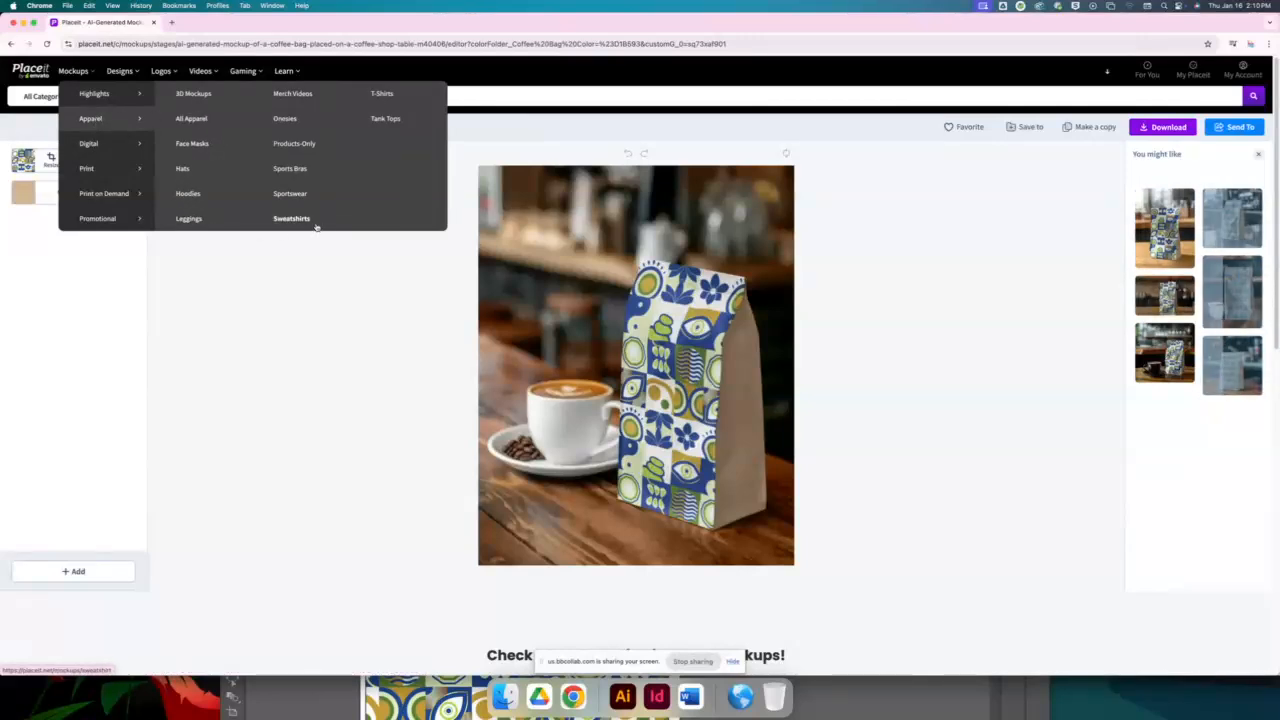
left_click(295, 94)
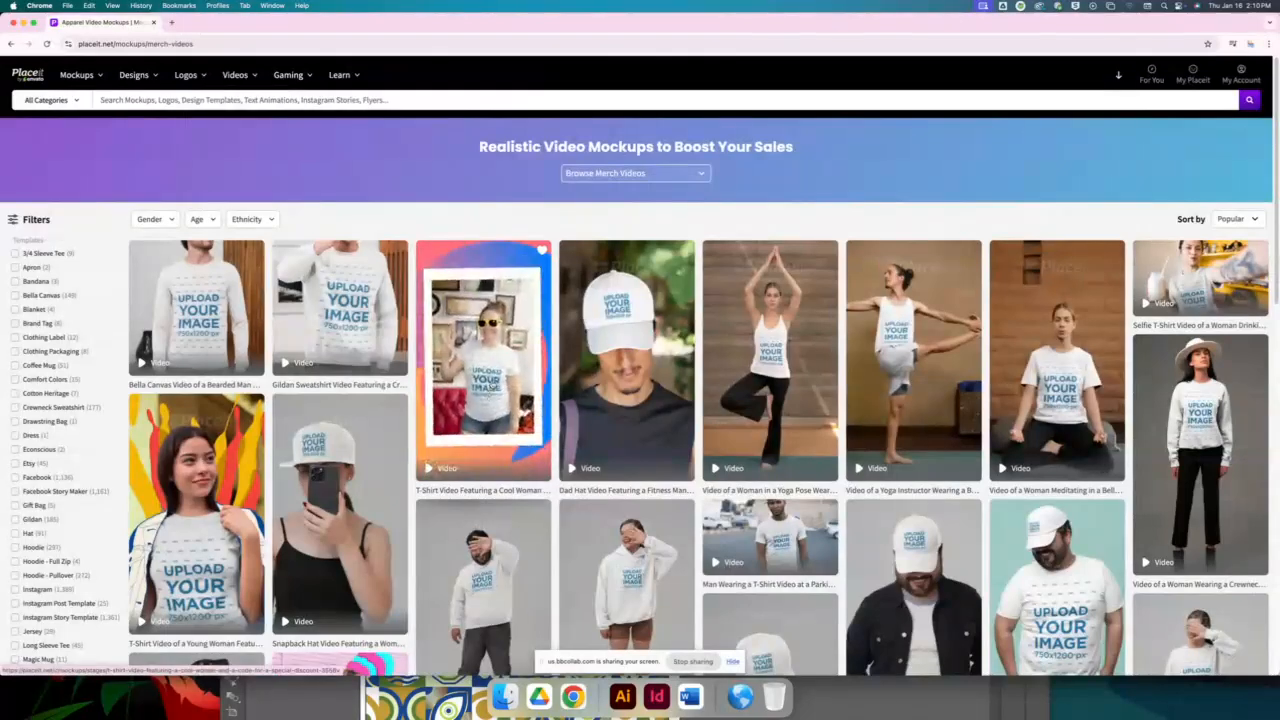
left_click(483, 360)
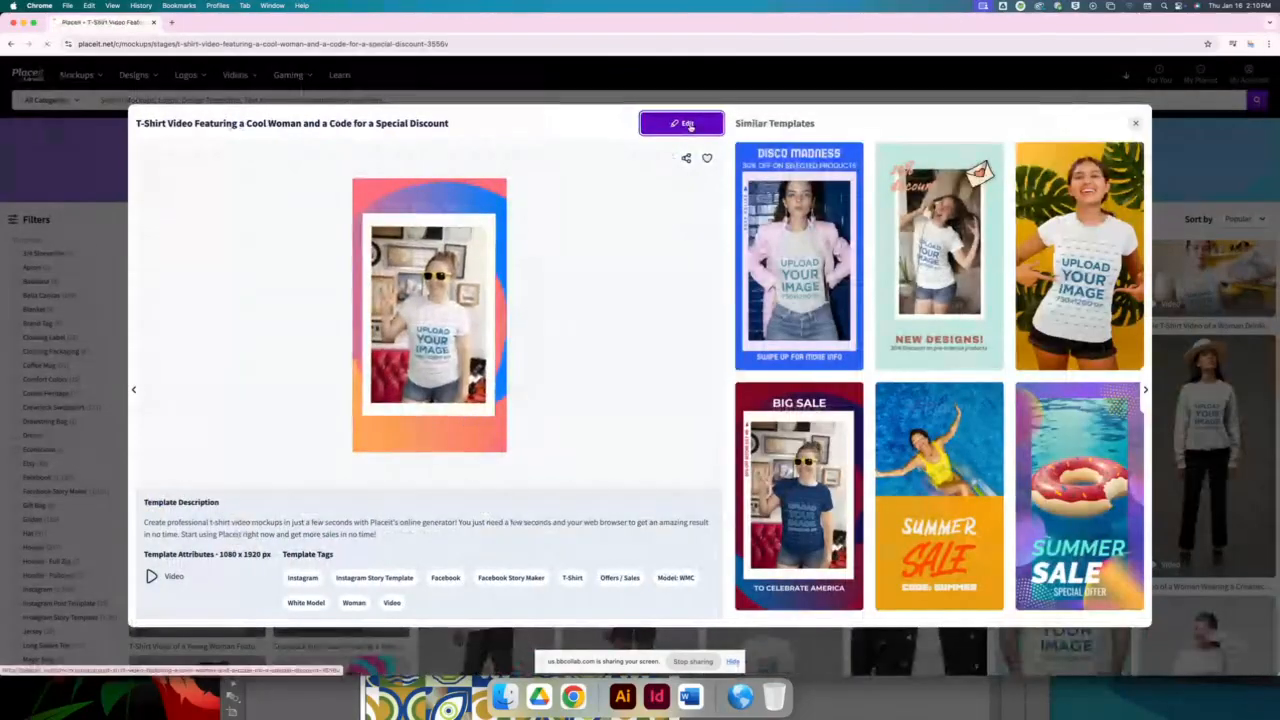
left_click(689, 125)
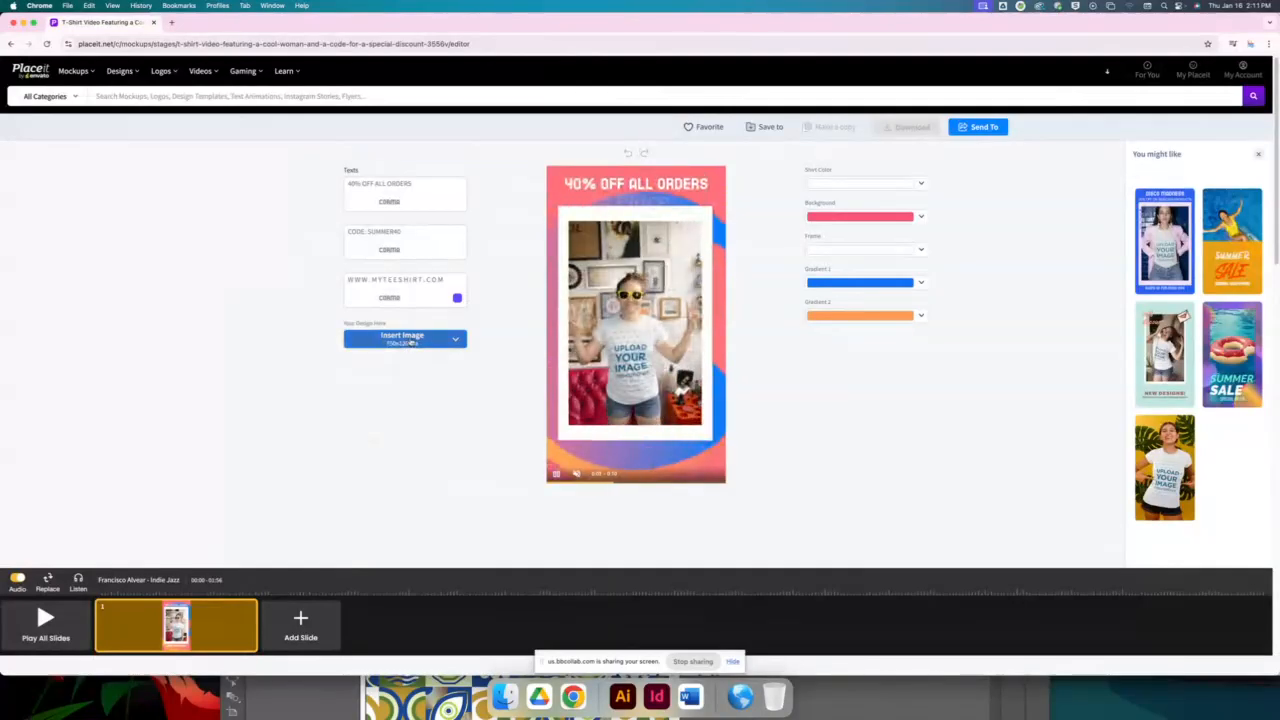
left_click(410, 341)
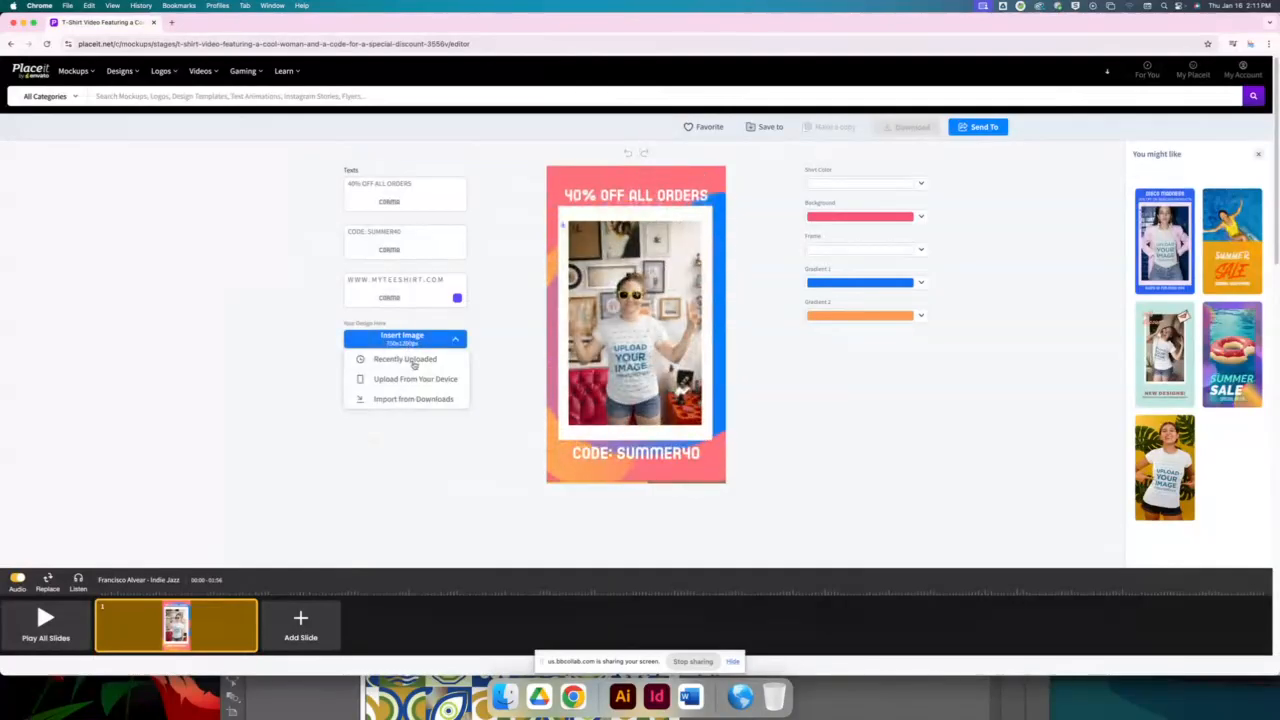
left_click(414, 362)
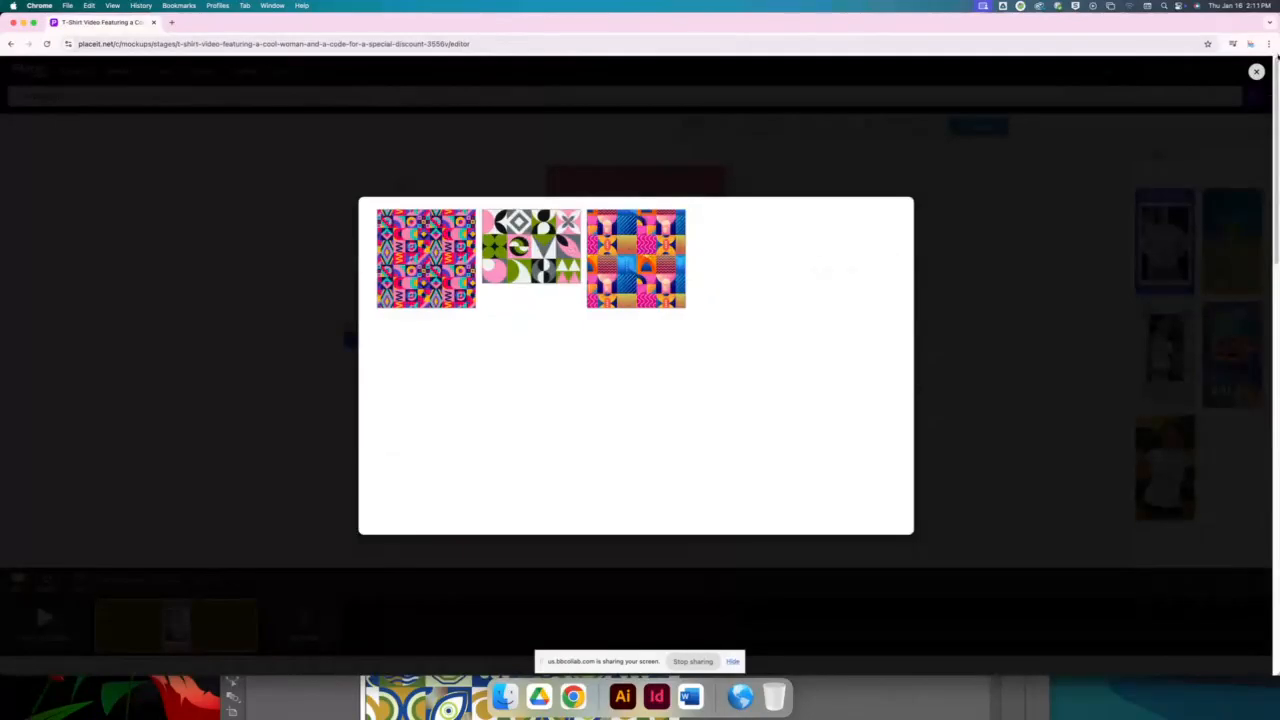
left_click(1257, 71)
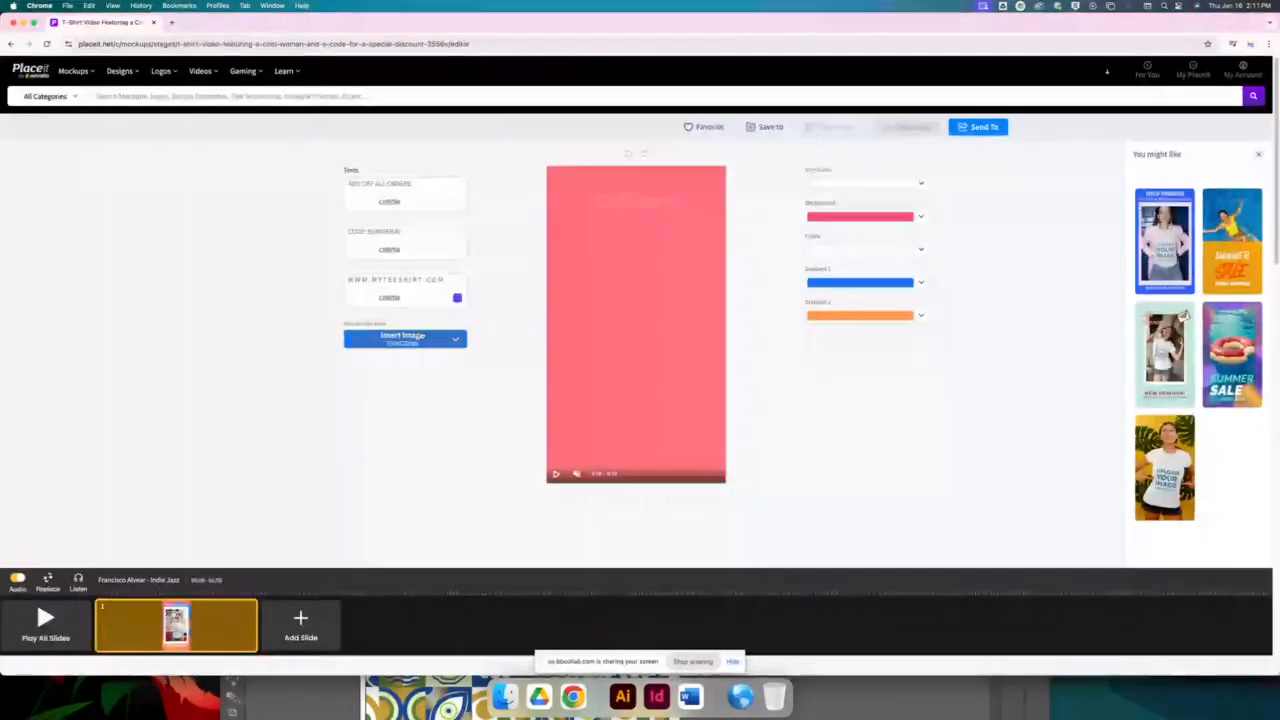
Upload the pattern screenshot from the desktop to the T-shirt video, enlarge it to fill the print area, and play the video preview
left_click(418, 337)
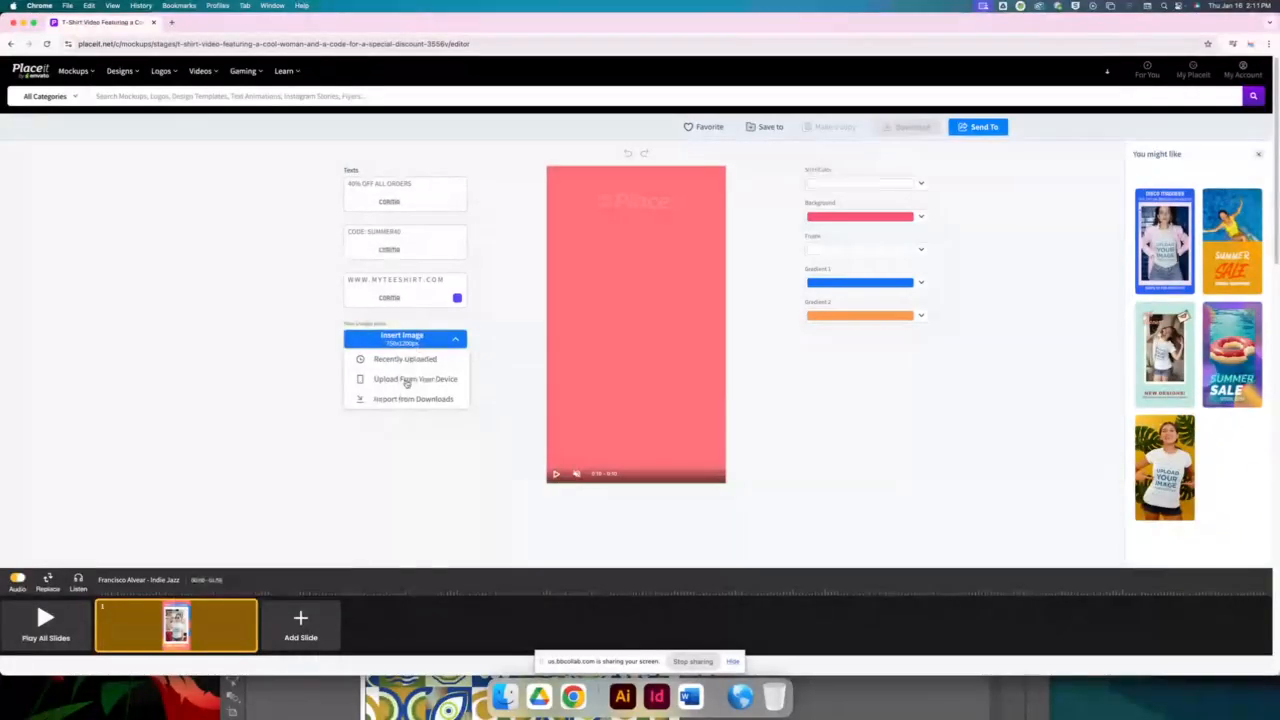
left_click(407, 380)
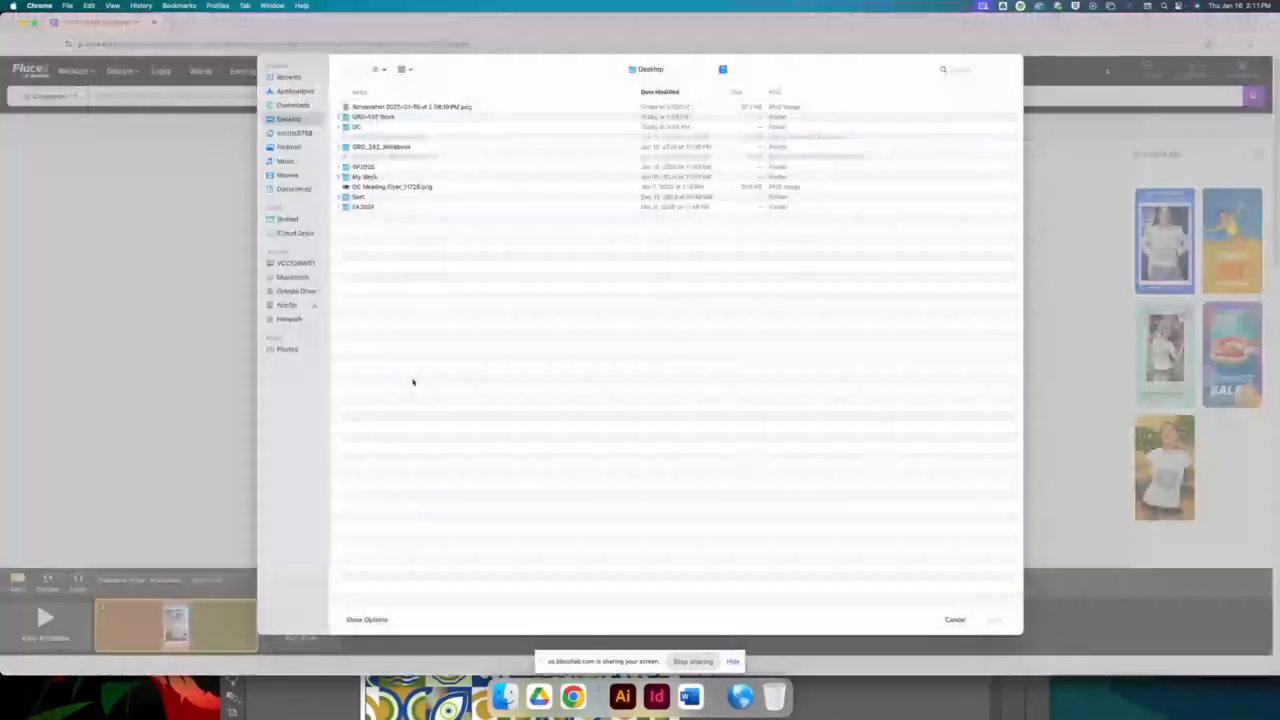
double_click(428, 107)
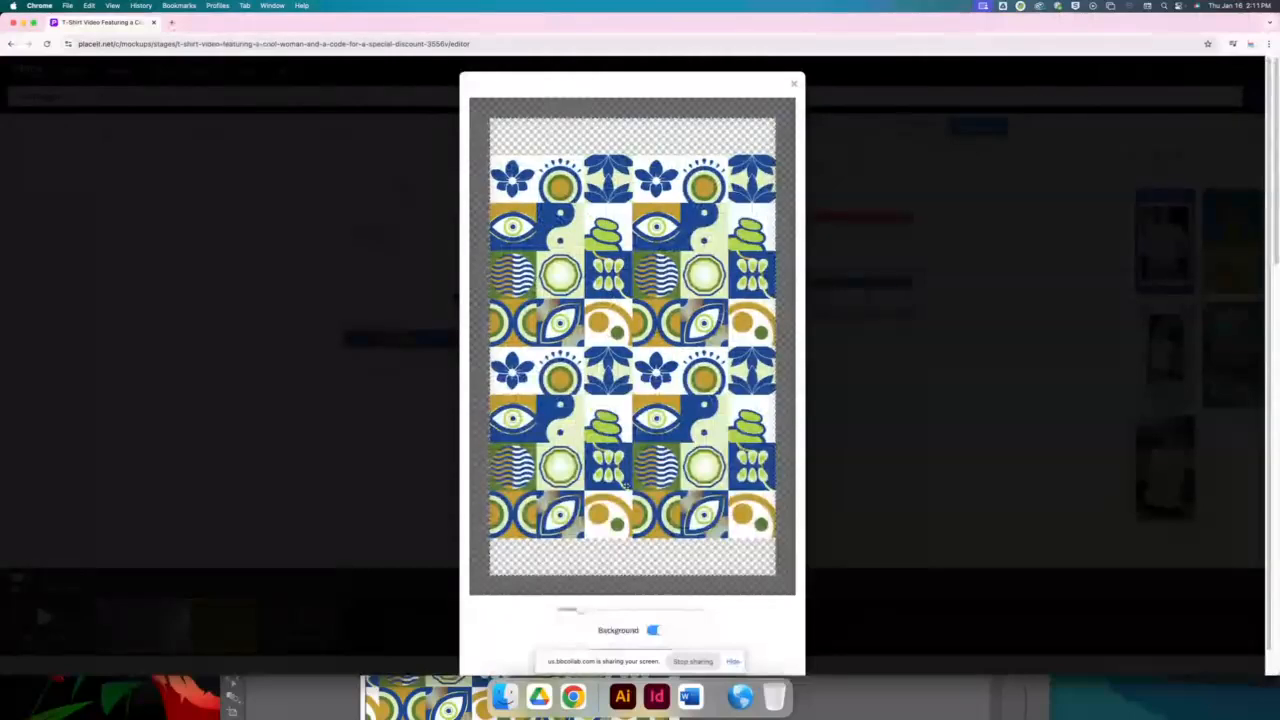
left_click_drag(569, 609, 590, 610)
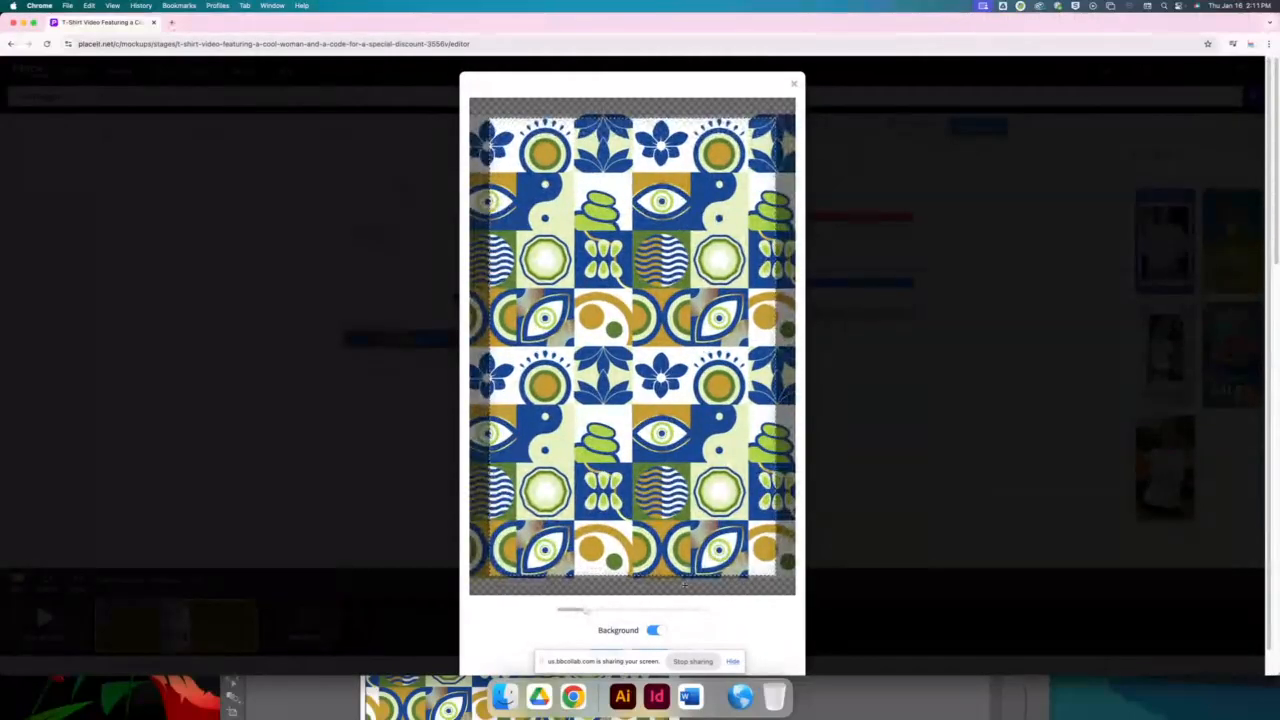
key("Return")
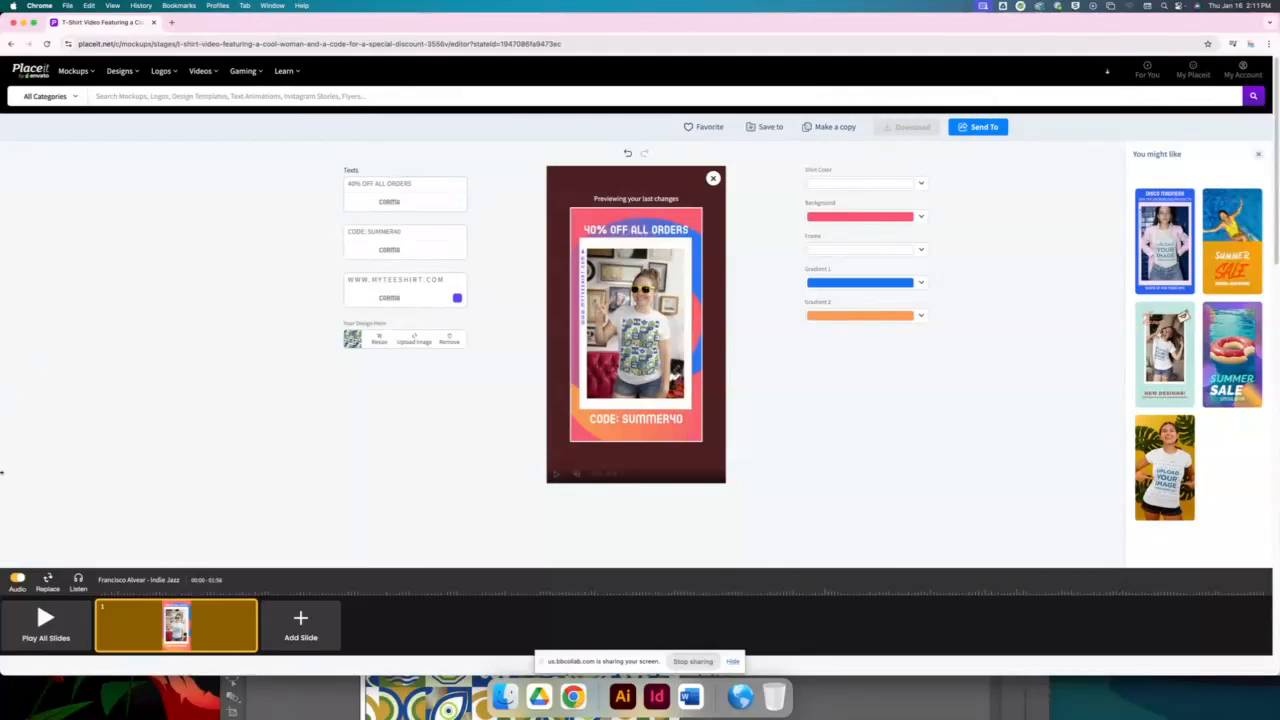
left_click(45, 619)
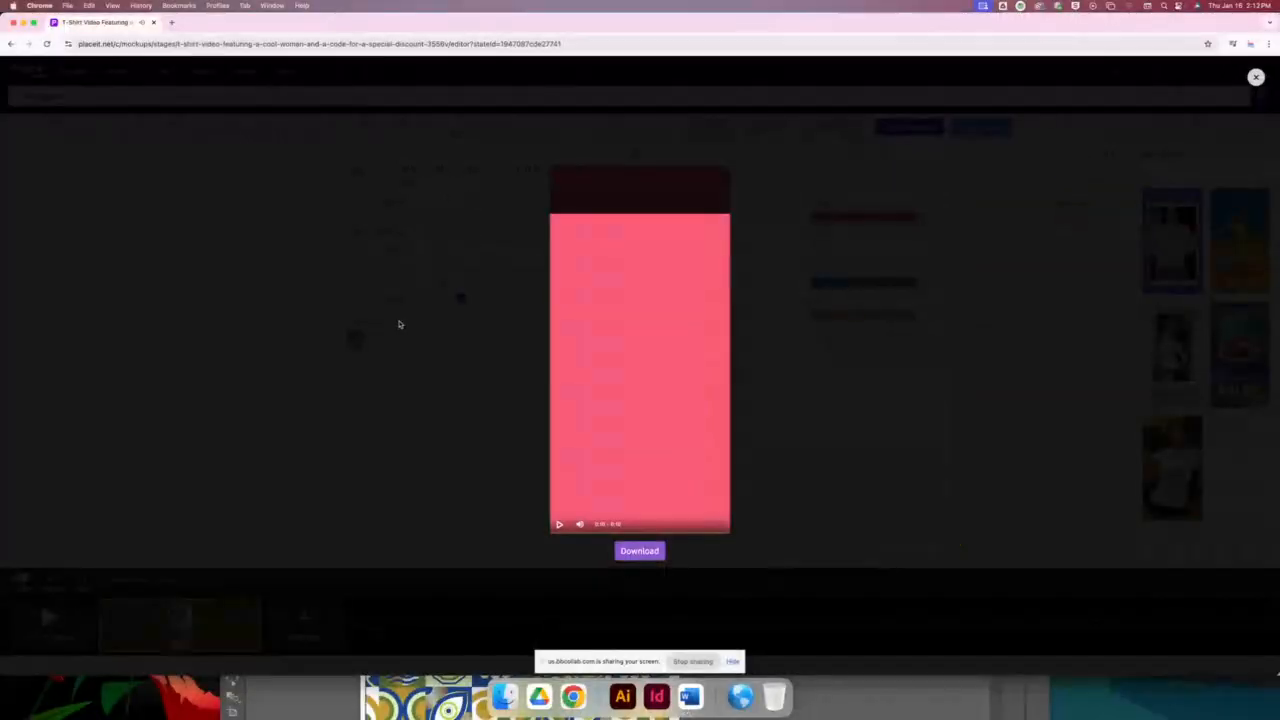
left_click(1256, 77)
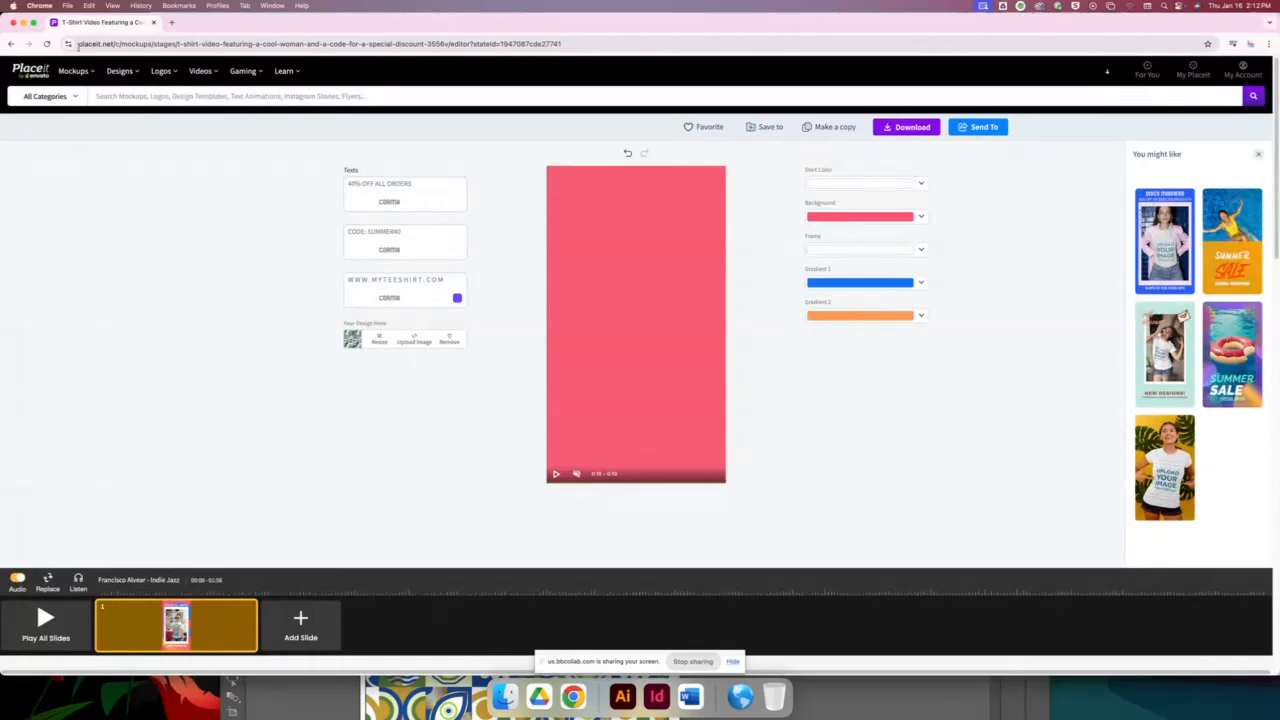
Browse the print-on-demand bag mockups and open the sweatshirt mockup featuring a man putting on a fanny pack for editing
mouse_move(76, 70)
mouse_move(103, 196)
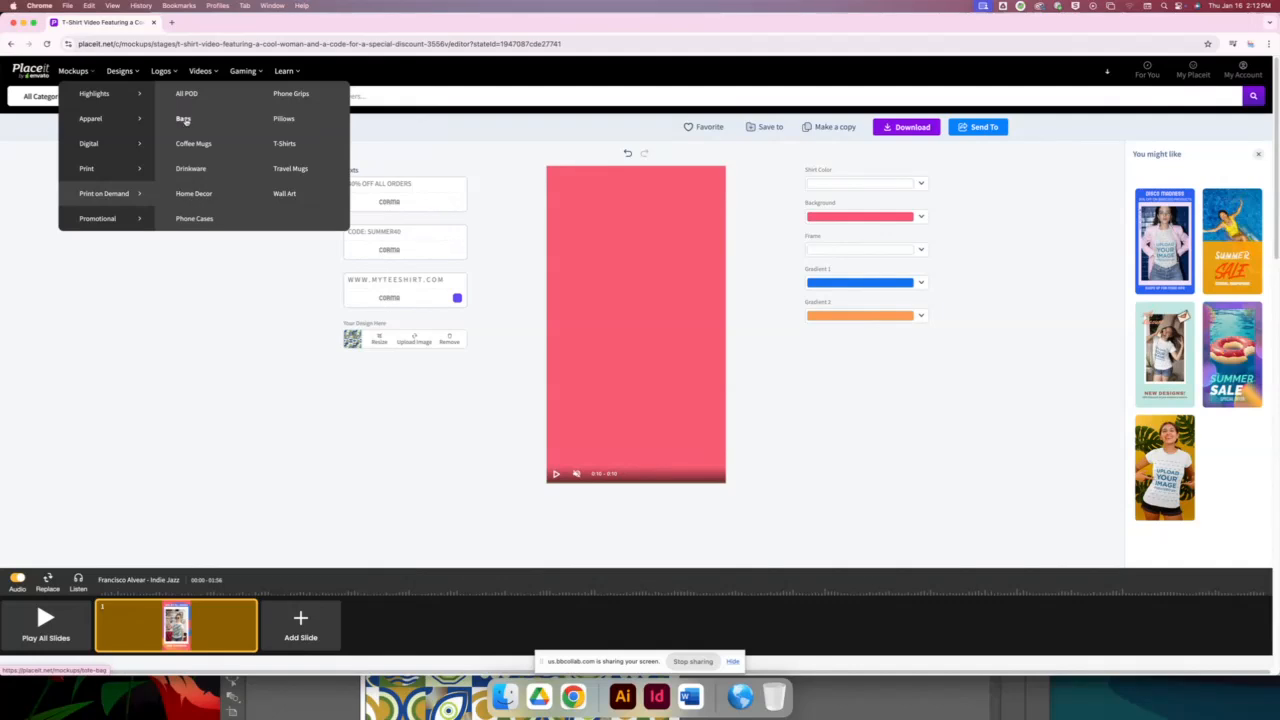
left_click(184, 119)
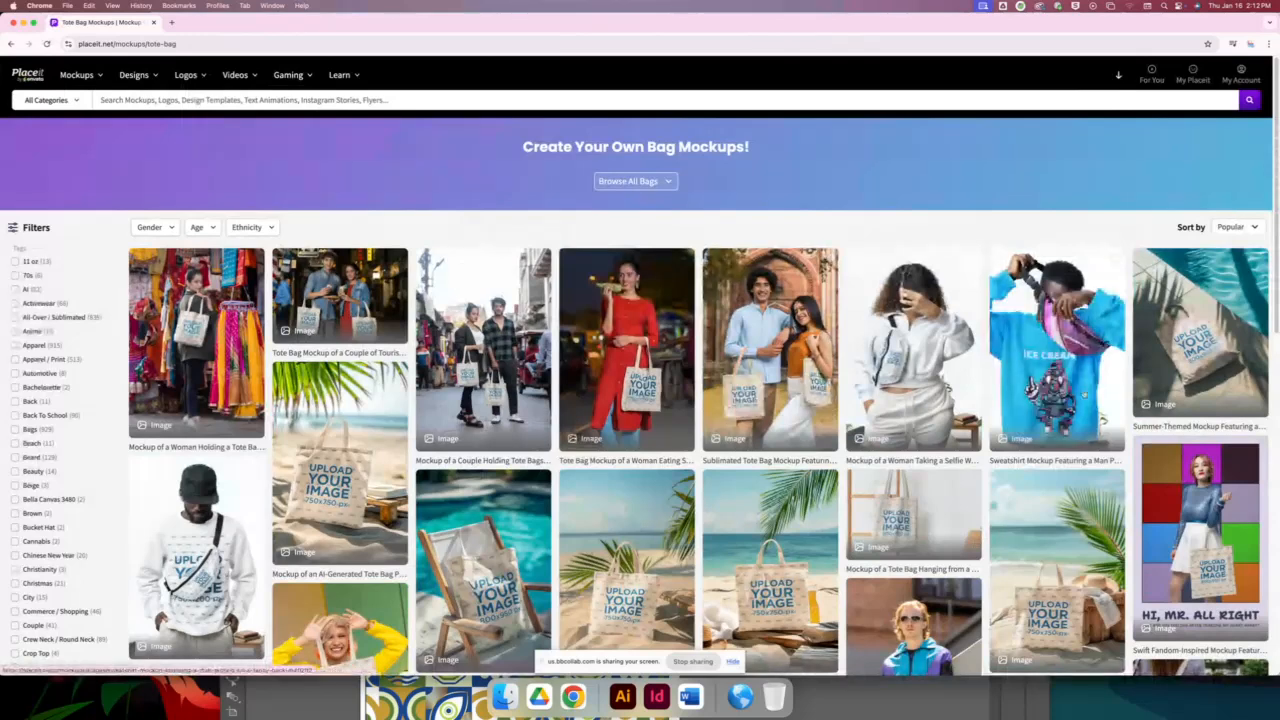
left_click(1084, 394)
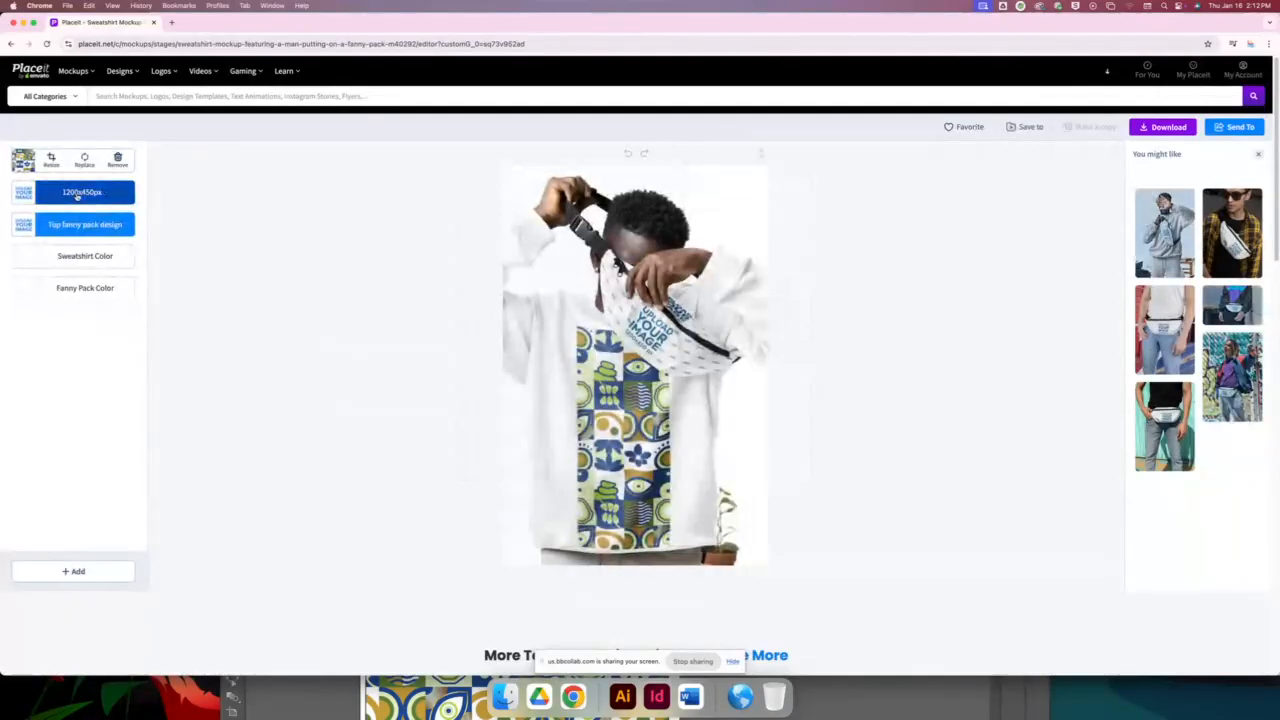
Apply the recently uploaded blue and green tile pattern to the front fanny pack design, scaled to 363% and cropped
left_click(77, 196)
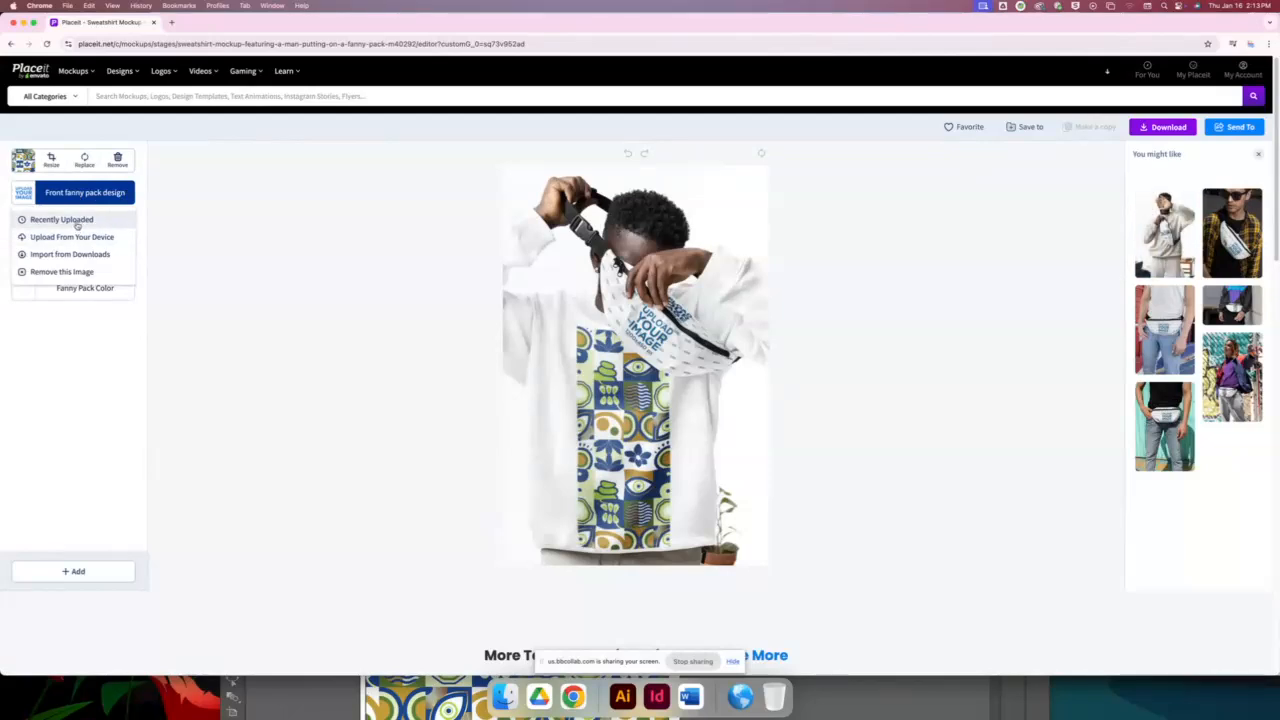
left_click(77, 222)
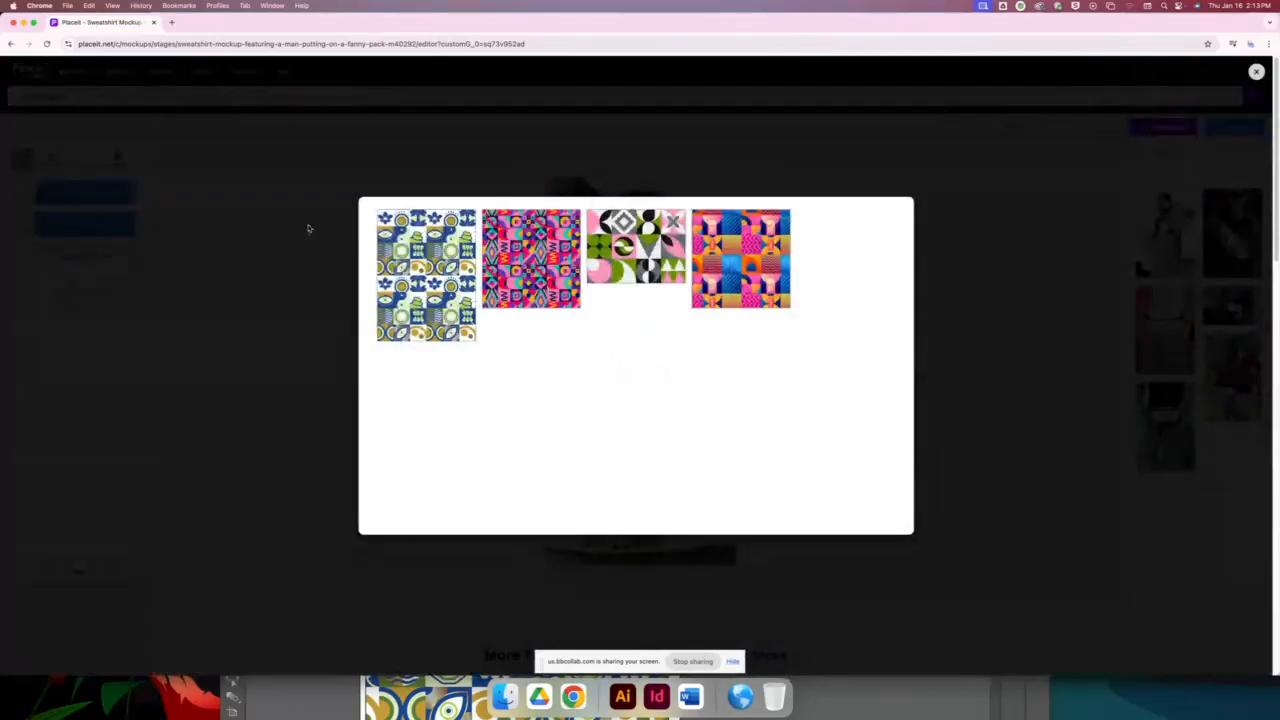
left_click(420, 242)
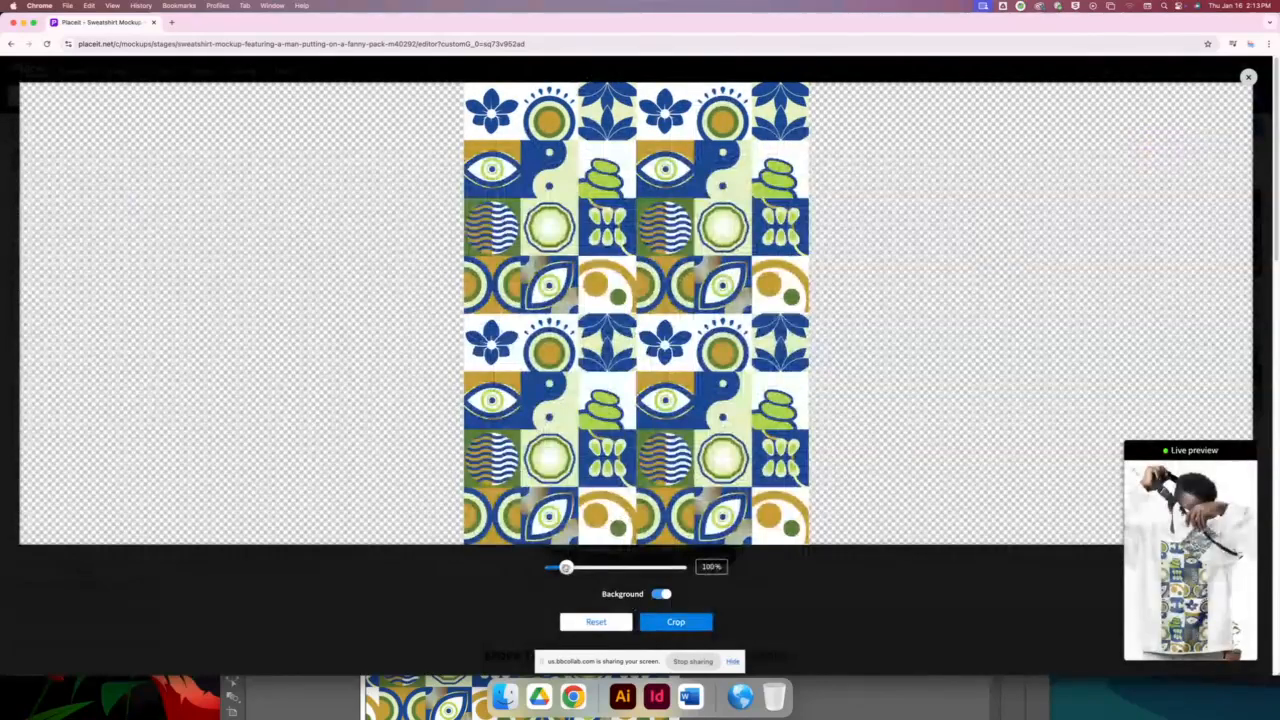
left_click_drag(566, 567, 649, 570)
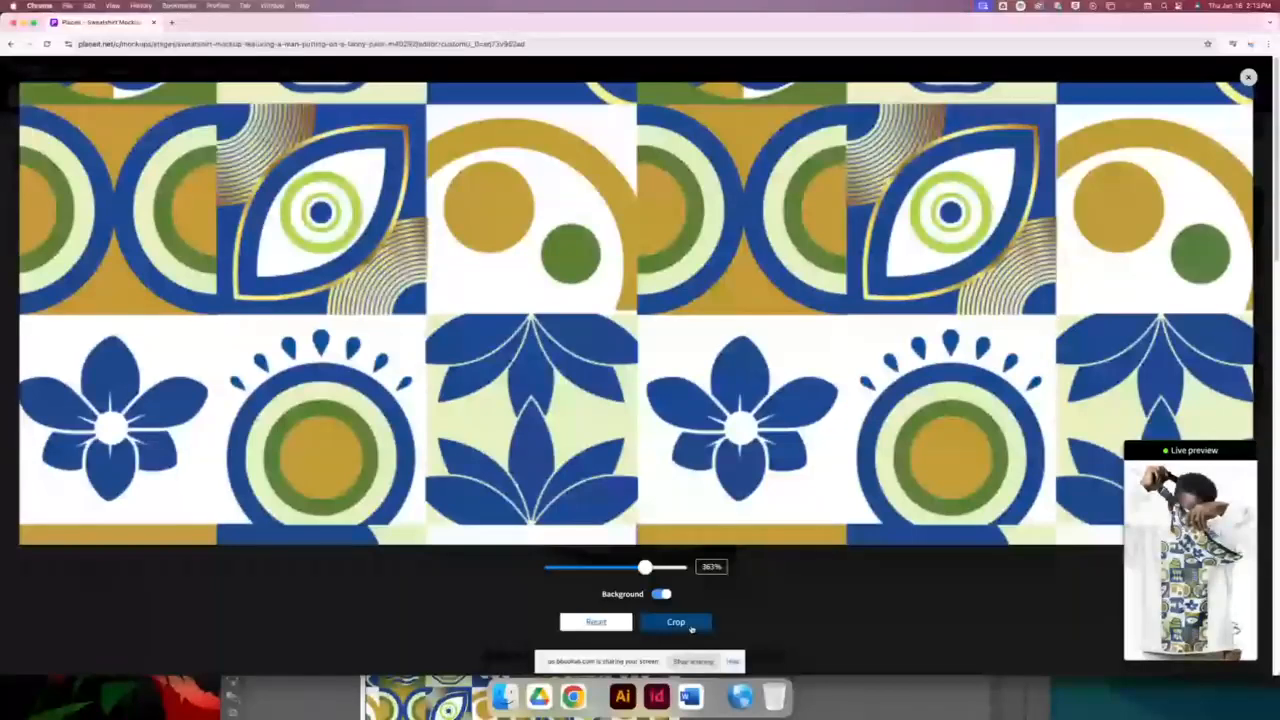
left_click(676, 622)
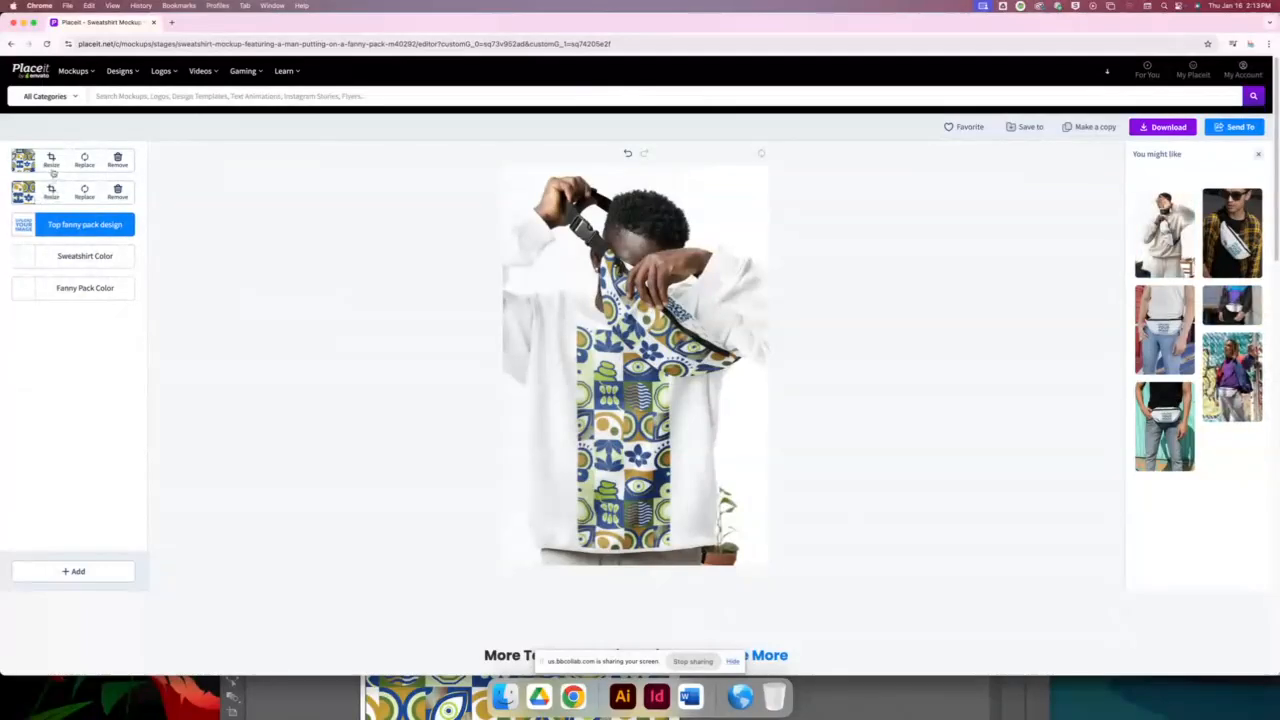
Enlarge the pattern on the sweatshirt front to 202% so it covers more of the garment
left_click(51, 161)
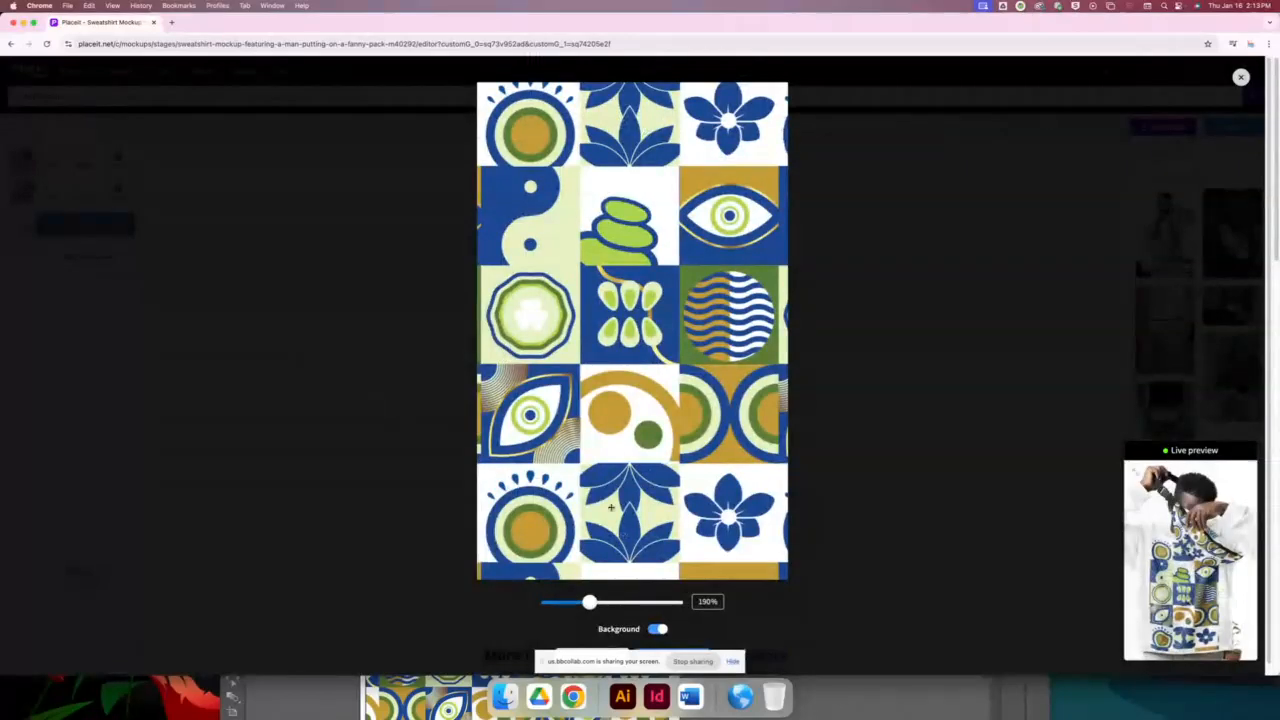
left_click(672, 650)
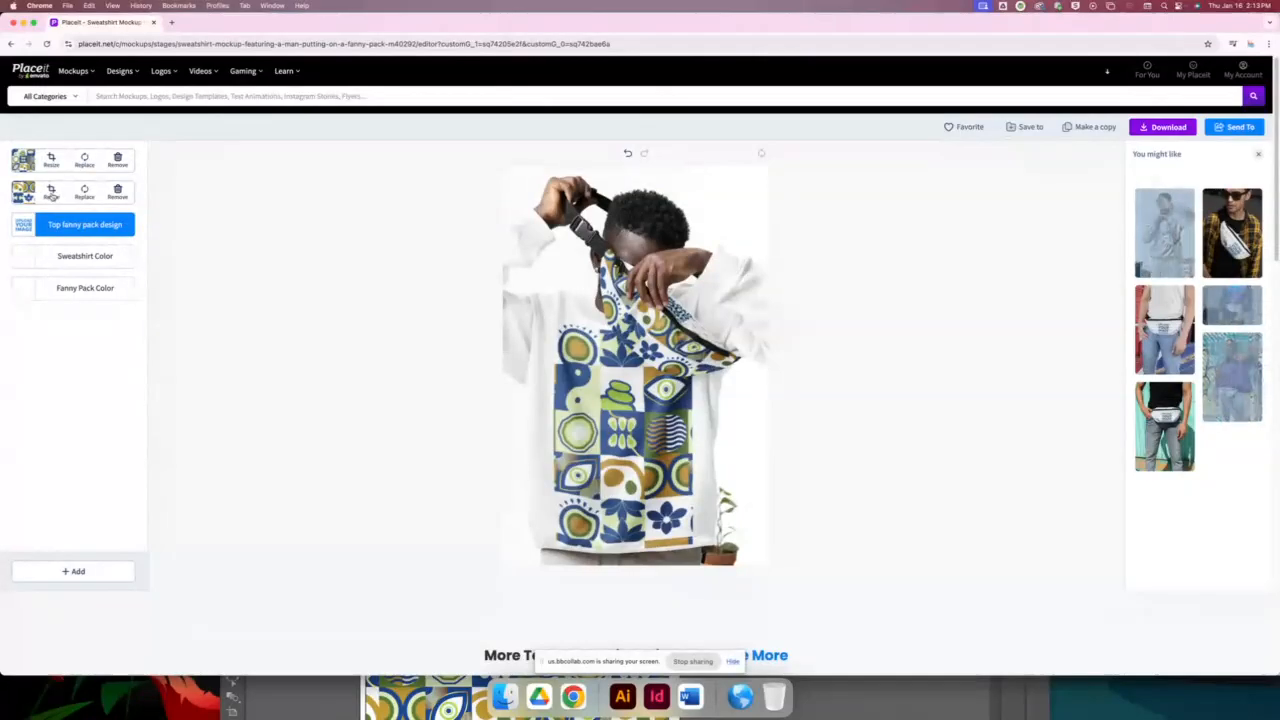
left_click(52, 193)
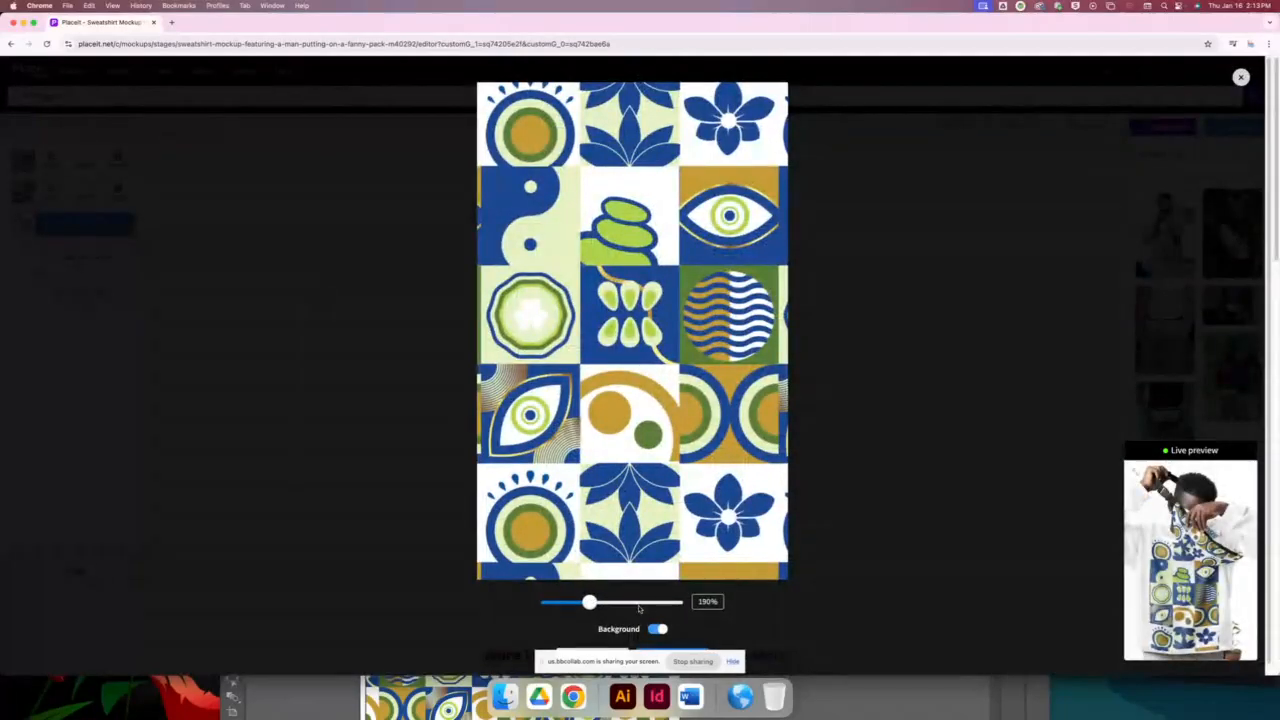
mouse_move(588, 601)
left_mouse_down()
mouse_move(641, 602)
mouse_move(593, 602)
left_mouse_up()
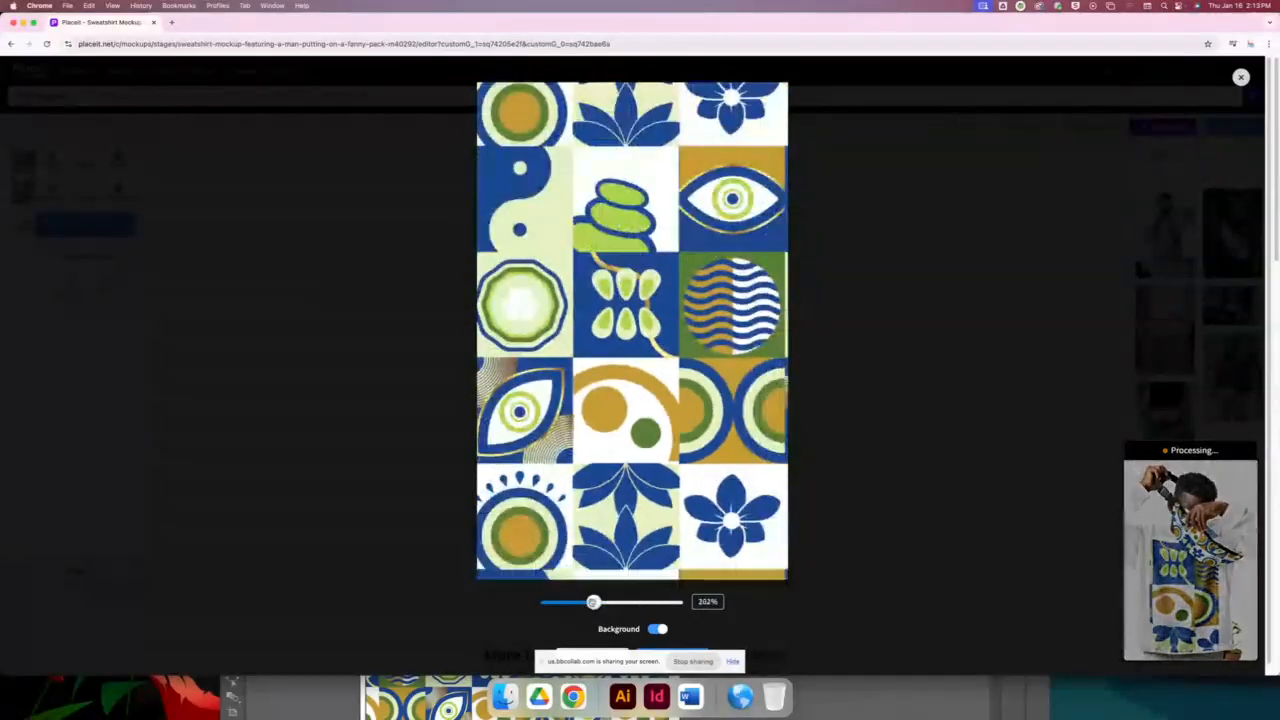
left_click(593, 605)
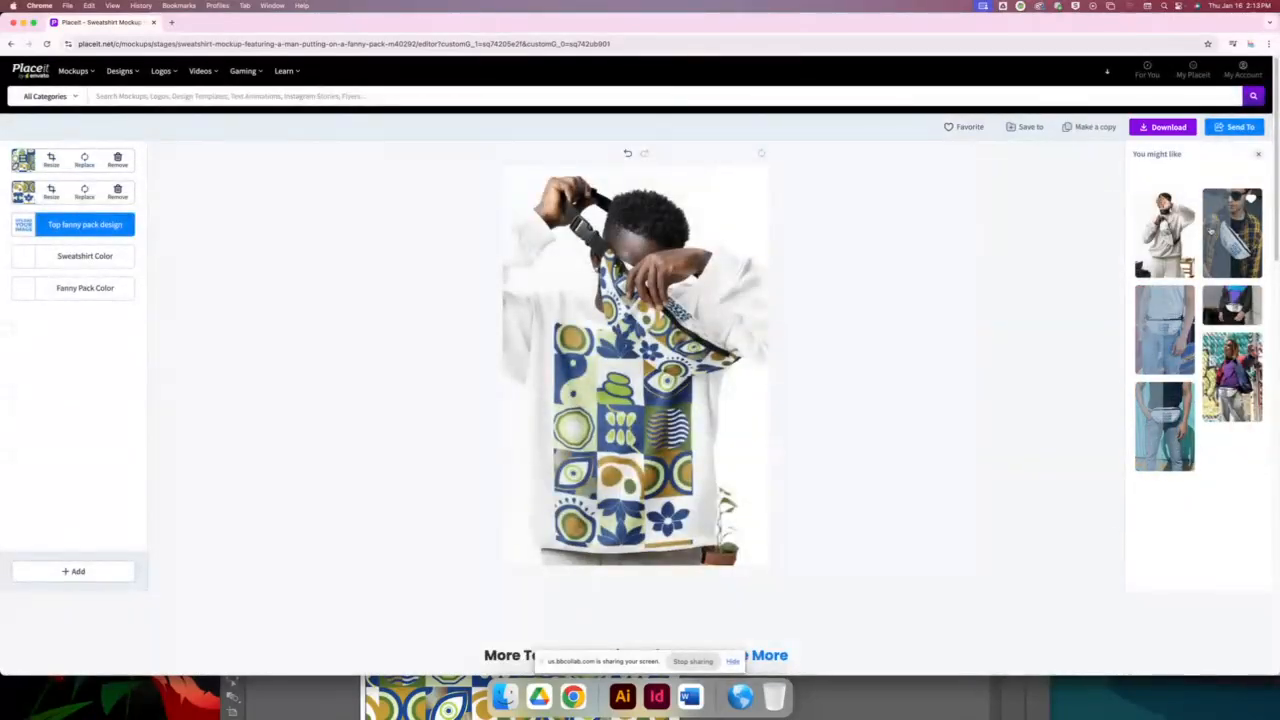
View the pattern on the young man's fanny pack mockup, and open the iPhone 12 plane window mockup from the iPhone mockups for editing
left_click(1170, 428)
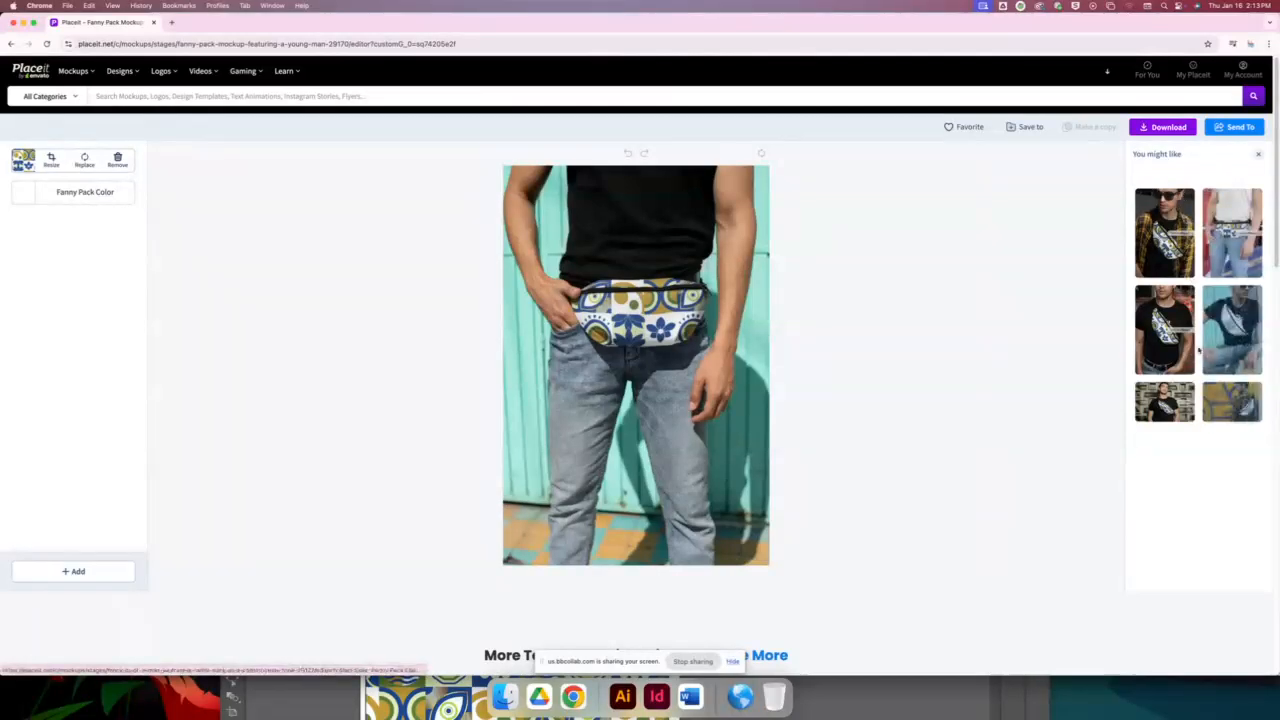
mouse_move(73, 72)
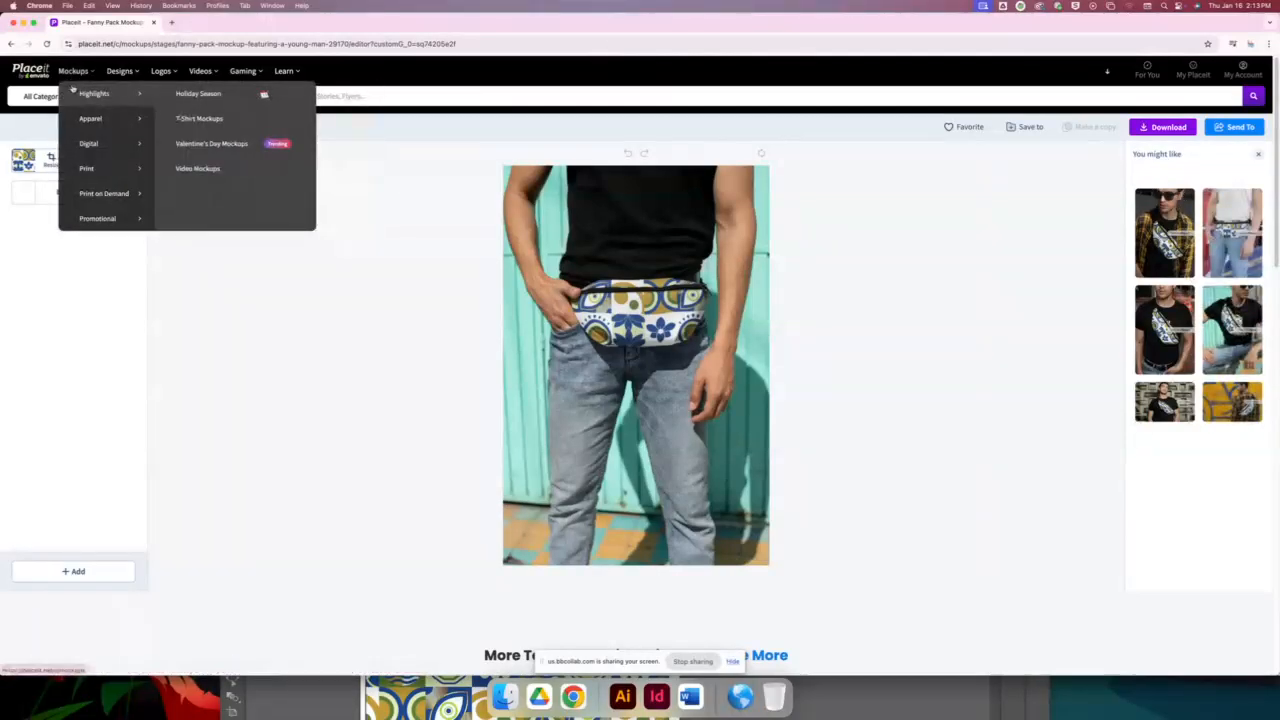
mouse_move(78, 148)
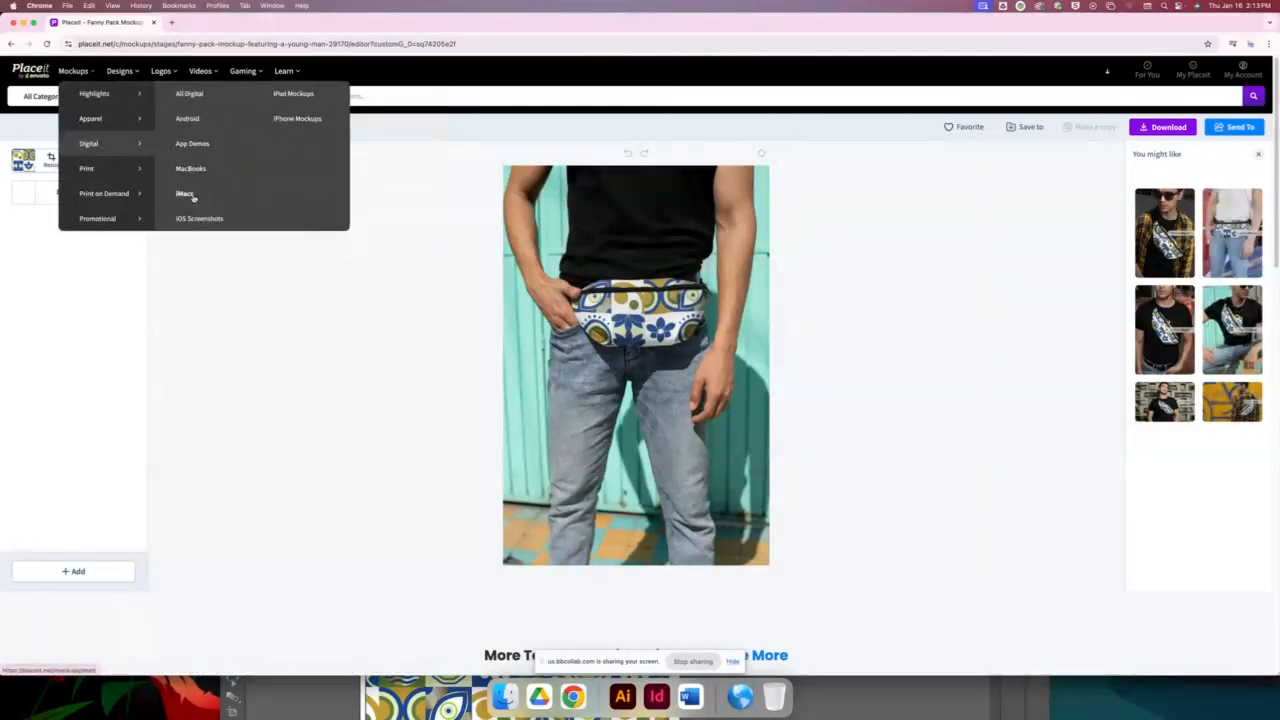
left_click(308, 120)
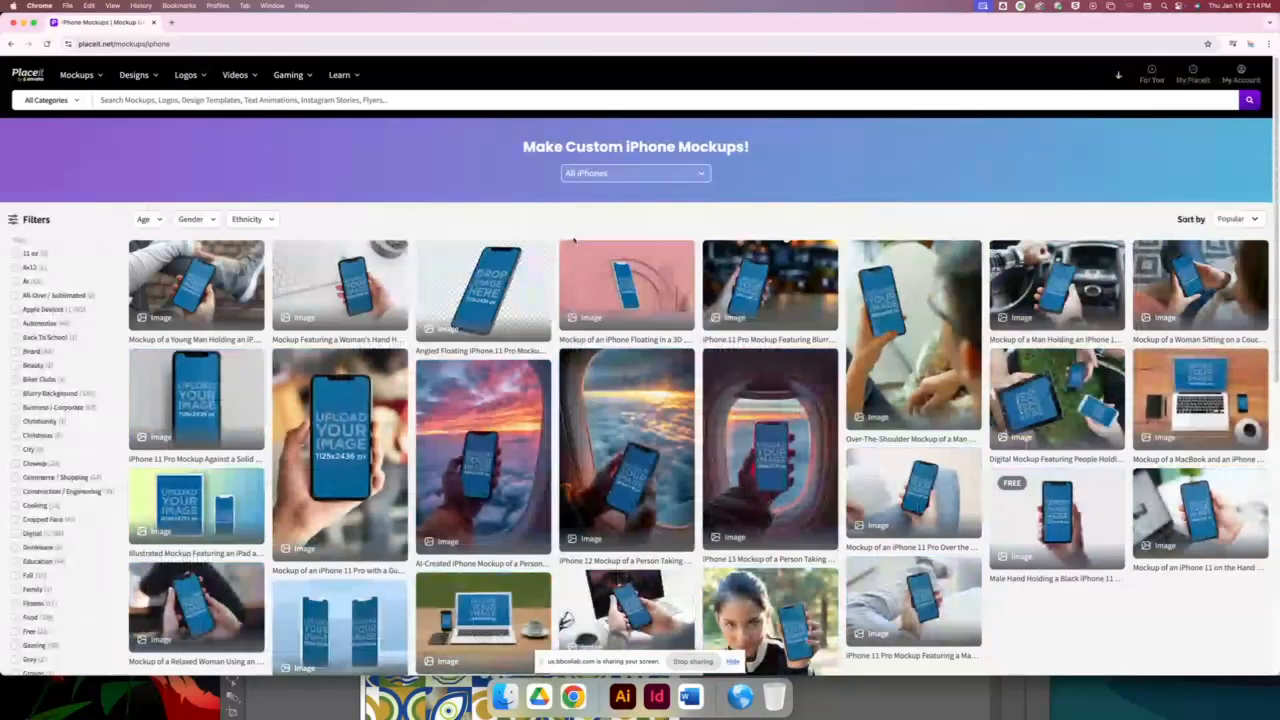
left_click(637, 500)
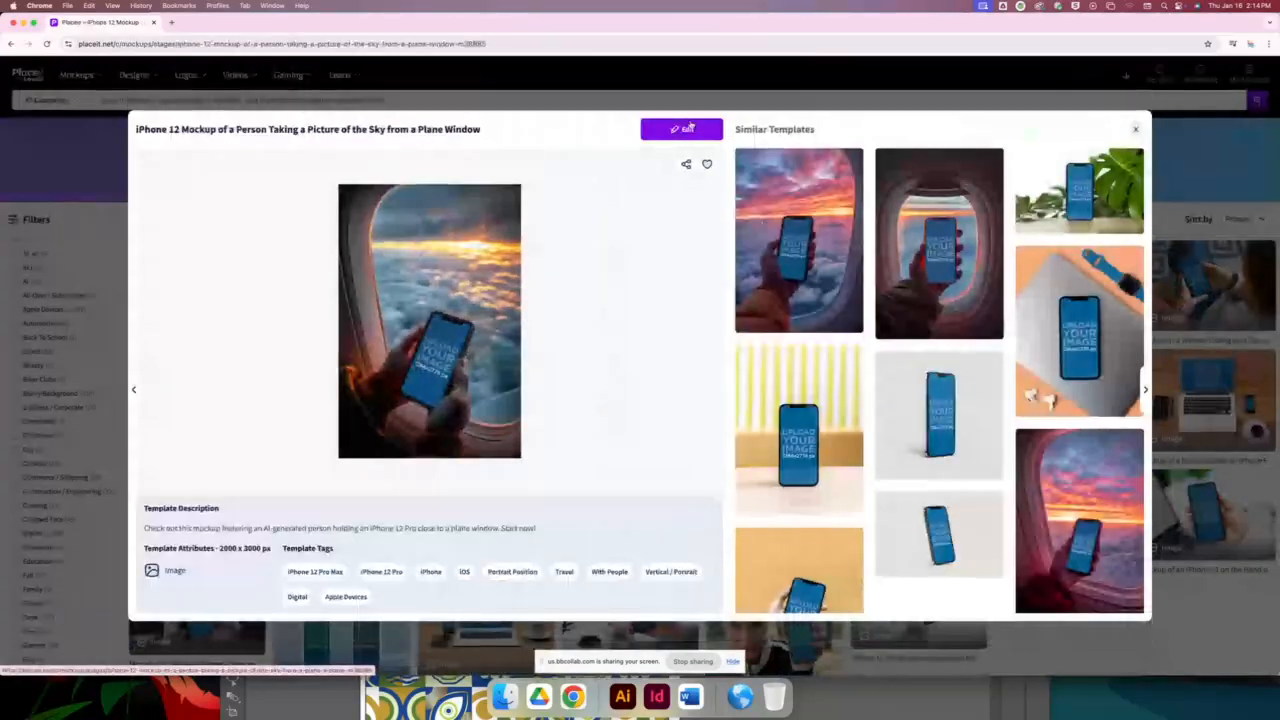
left_click(690, 131)
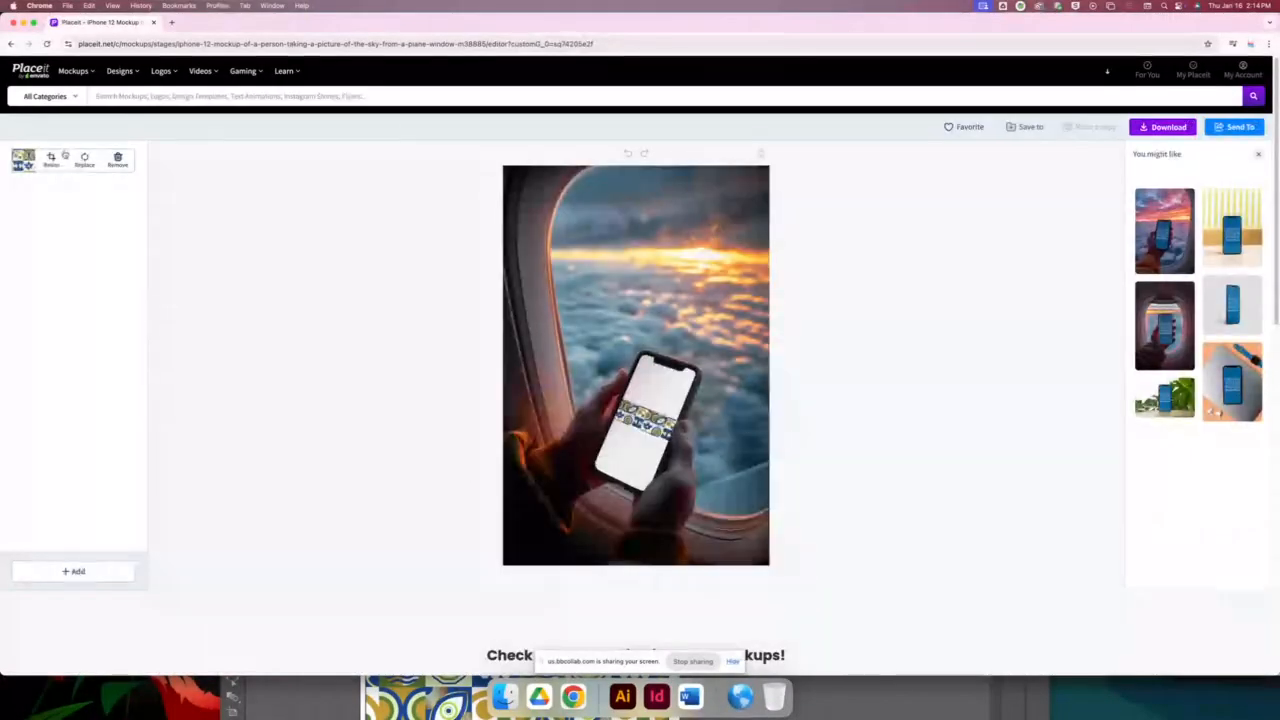
Scale down and reposition the pattern so it fills the iPhone screen in the plane window mockup, and apply the crop
left_click(55, 162)
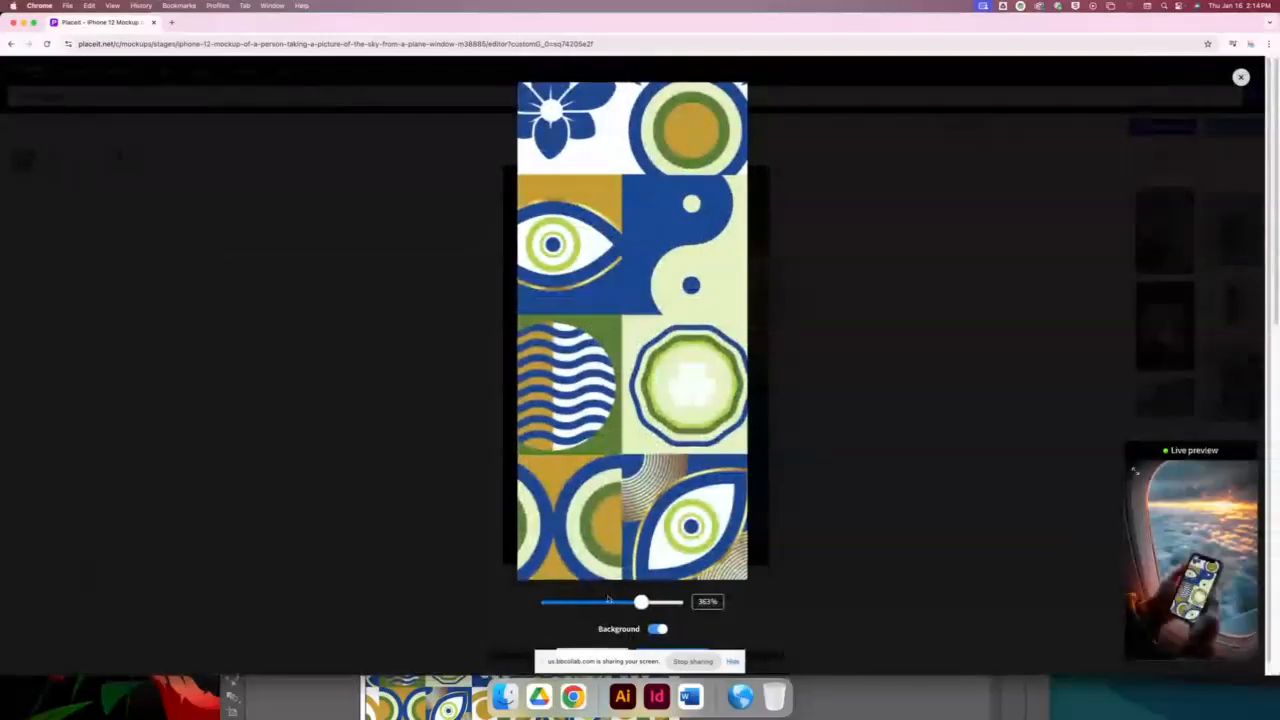
left_click_drag(642, 601, 609, 601)
left_click_drag(664, 320, 658, 473)
key("Return")
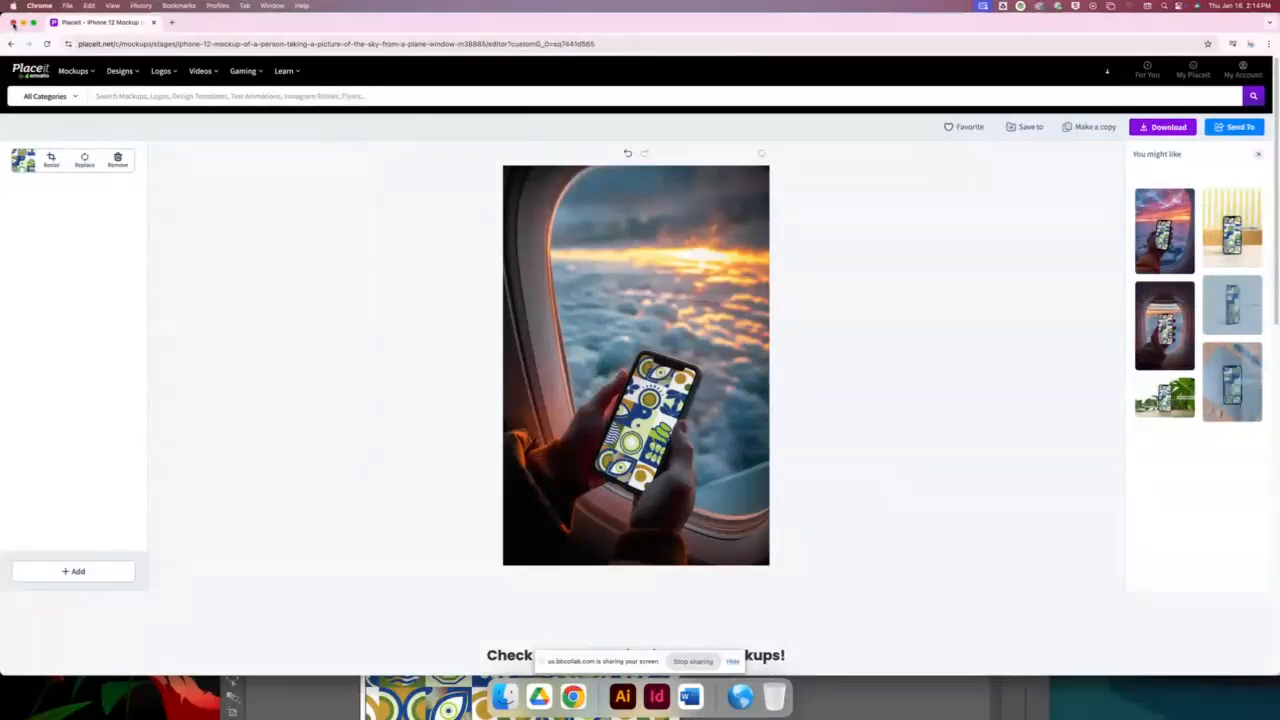
Close the Placeit browser window, switch to Adobe Illustrator, and move its window up to show the whole pattern artboard
left_click(12, 22)
left_click(815, 383)
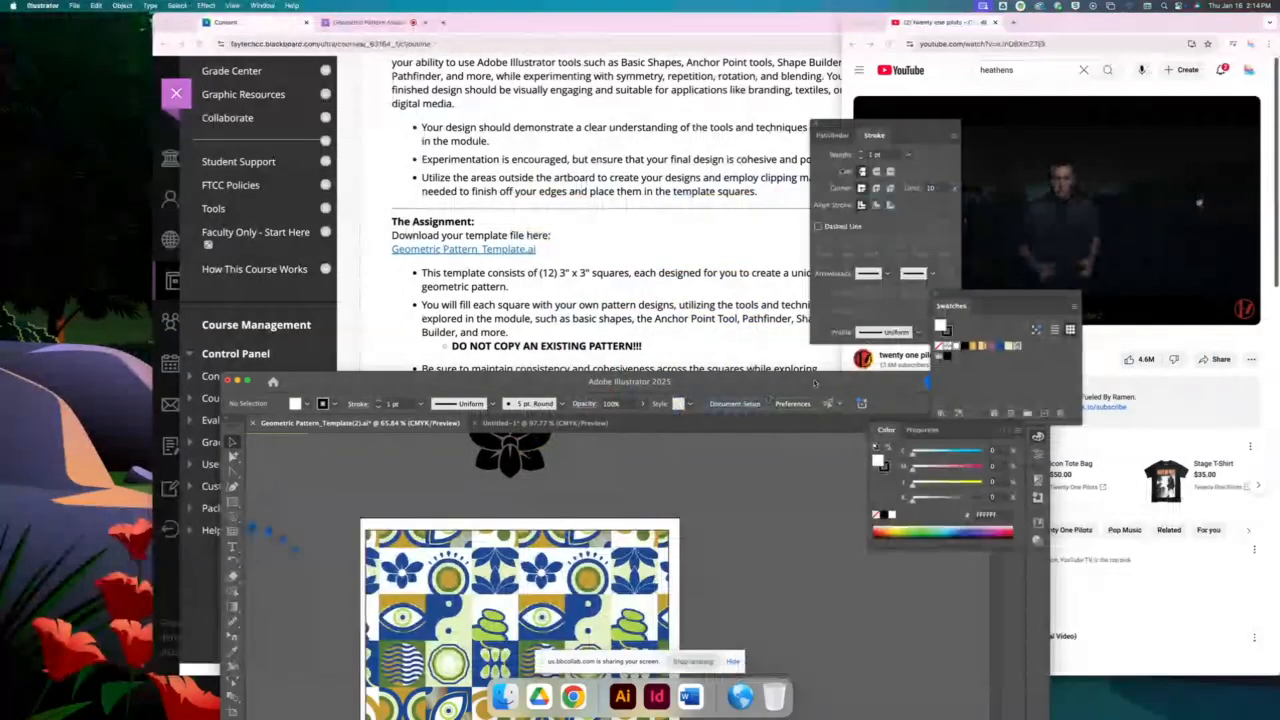
left_click_drag(696, 386, 725, 91)
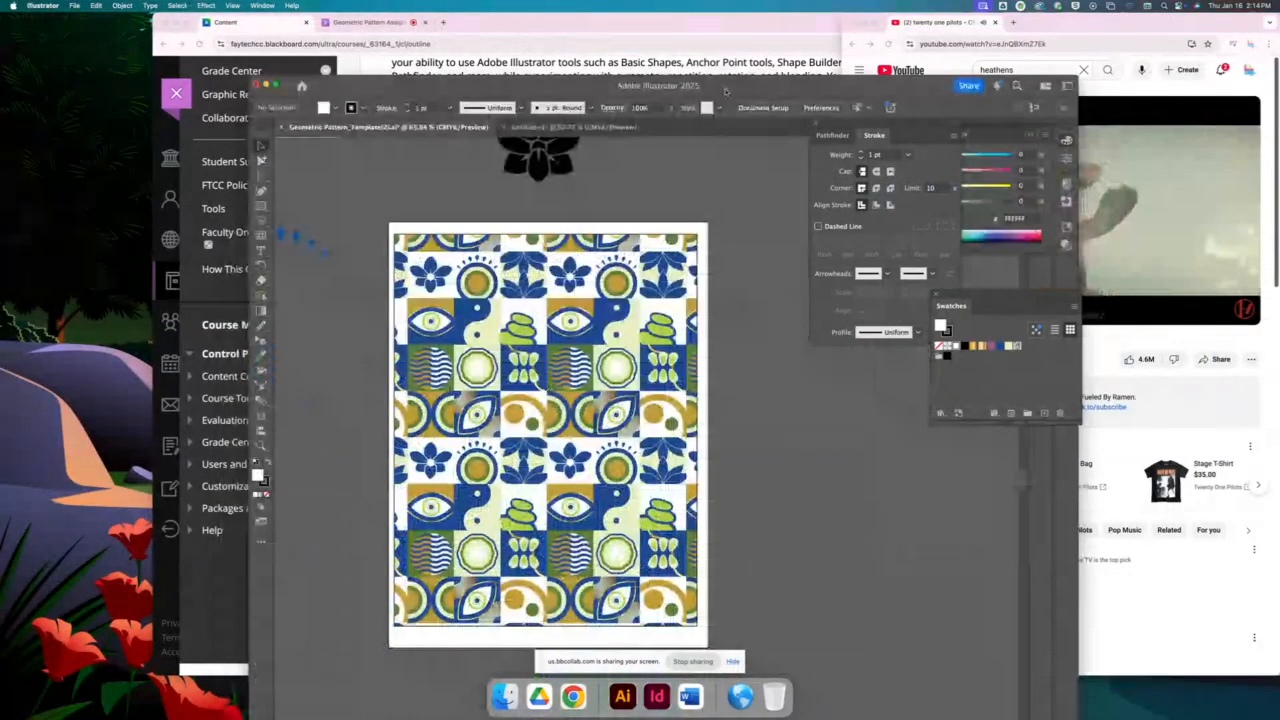
Delete the pattern-filled rectangle from the artboard
left_click(680, 245)
left_click_drag(698, 435, 827, 466)
key("Delete")
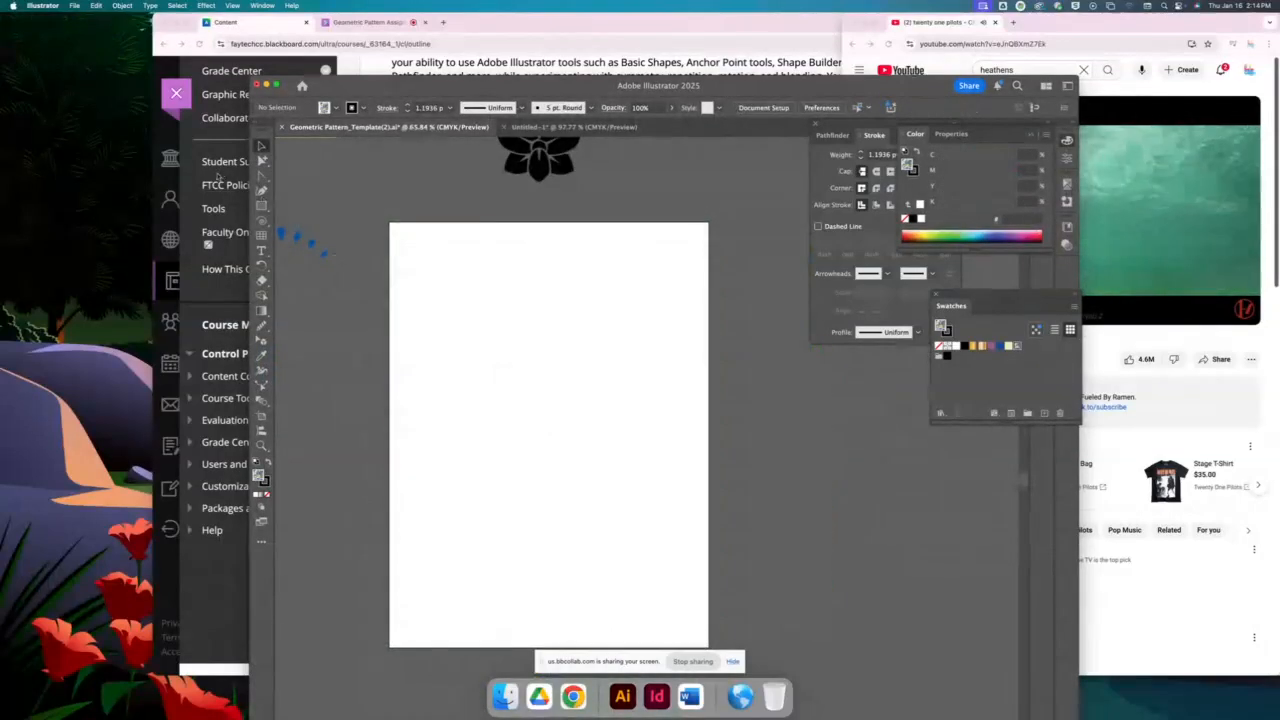
Draw a large ellipse filled with the seamless tile pattern, extending past the artboard's right edge
left_click_drag(261, 206, 310, 236)
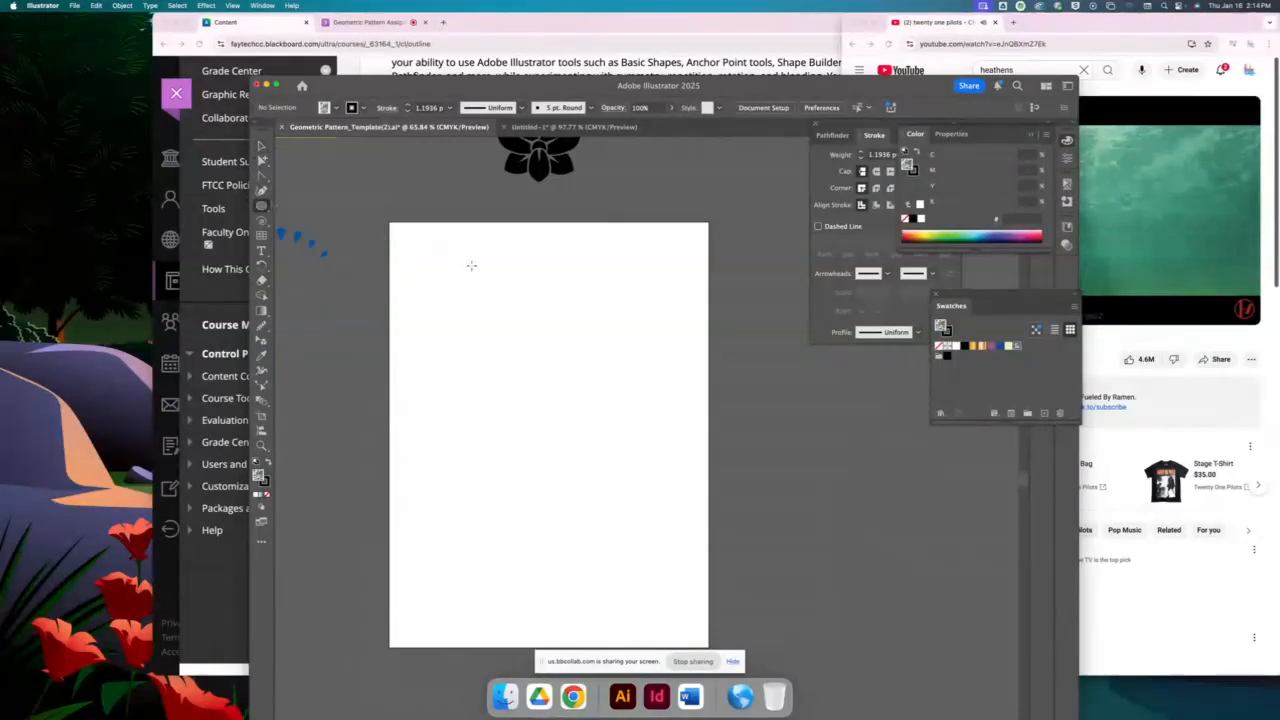
left_click_drag(472, 266, 827, 636)
left_click(261, 145)
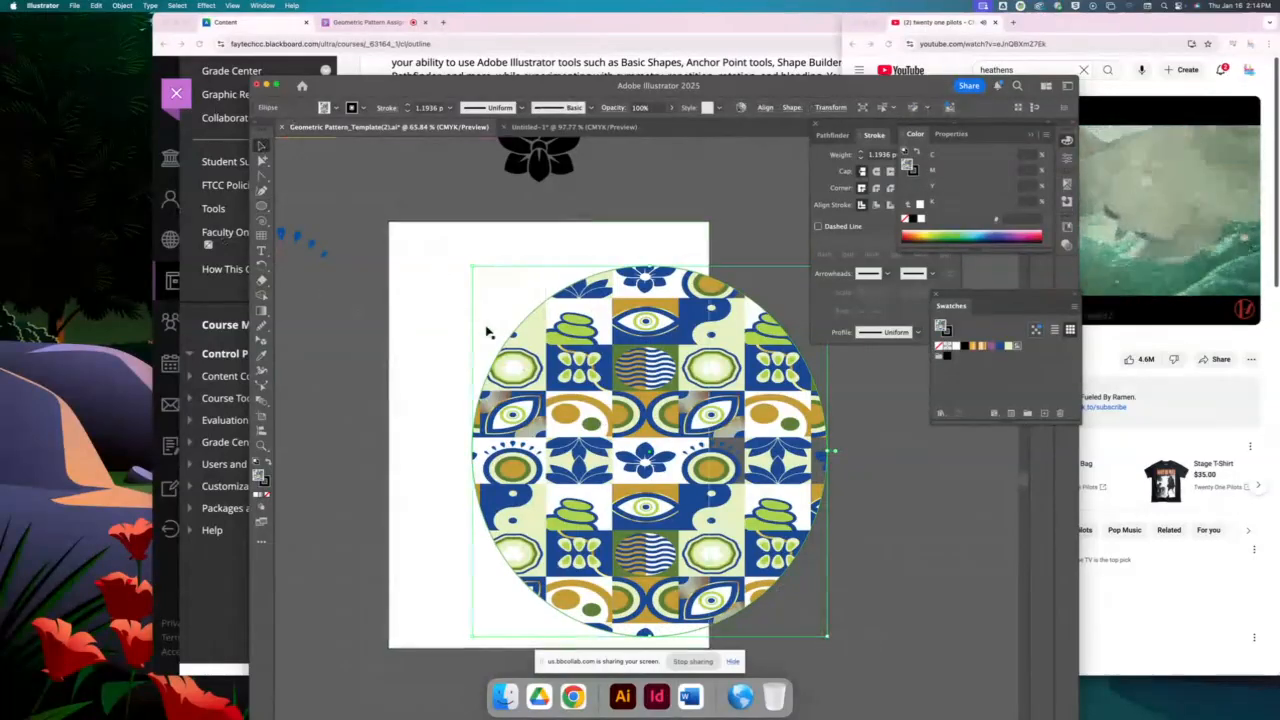
Return to the Luxe Lounge Spa template artboard and review the grid of twelve original tiles
left_click_drag(486, 331, 566, 361)
left_click_drag(332, 416, 823, 586)
left_click_drag(592, 444, 642, 528)
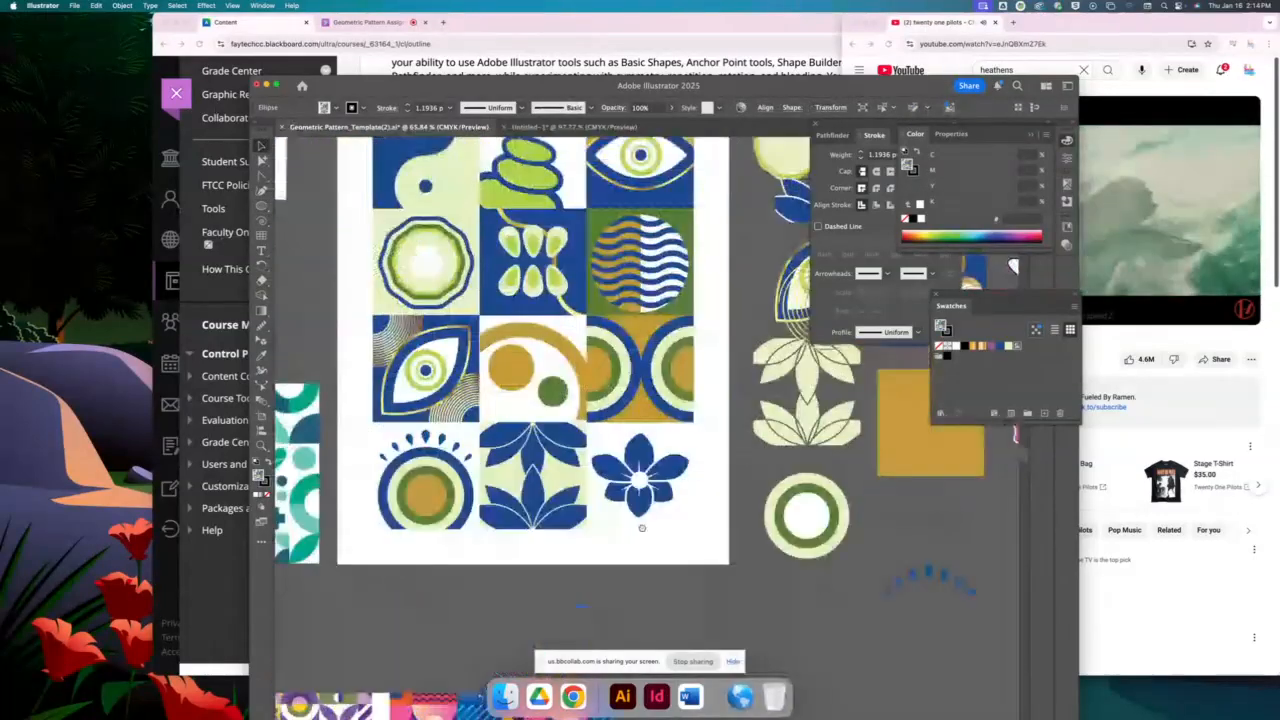
scroll(642, 528, "up", 5)
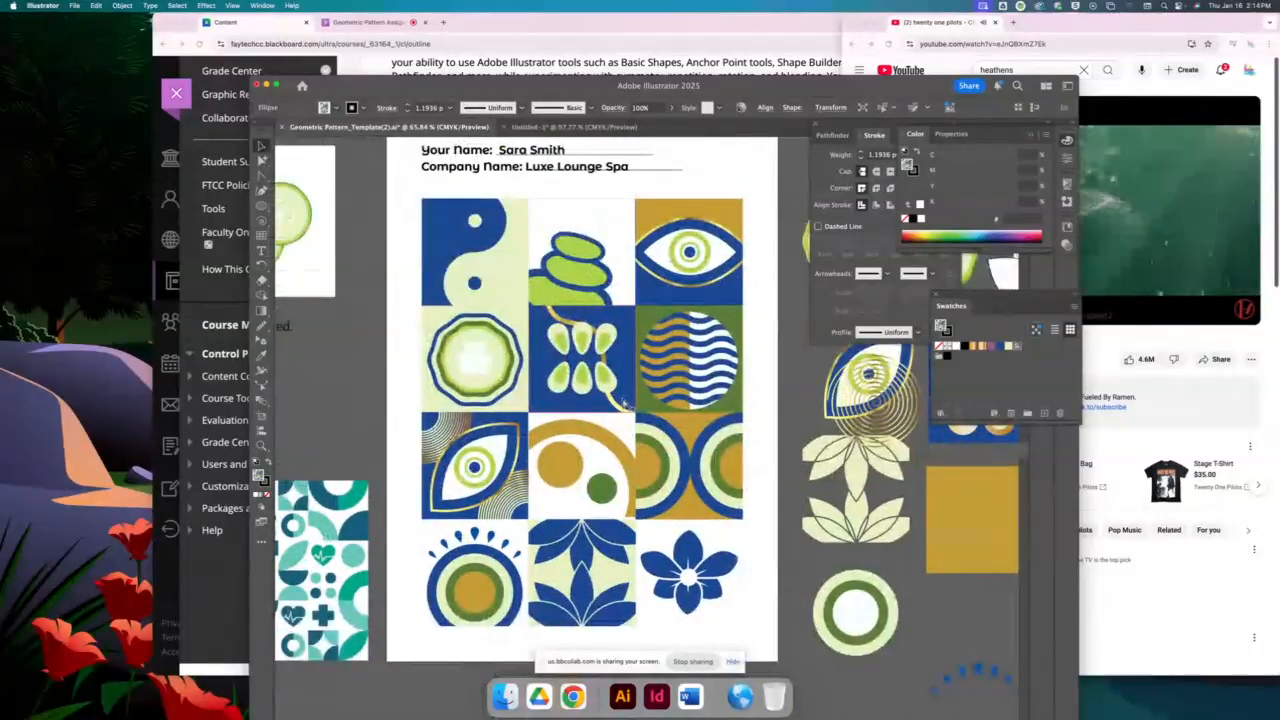
Close the geometric pattern template document and delete the white rectangle from the untitled document
key("super+w")
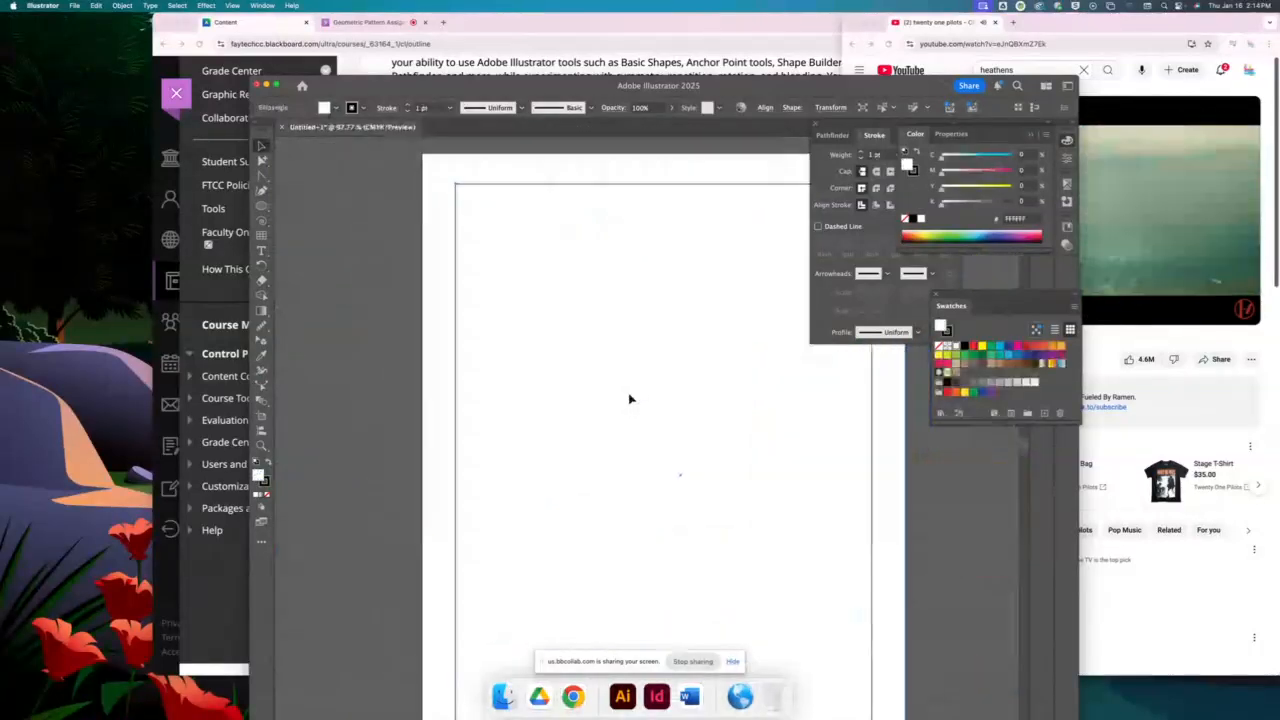
left_click_drag(424, 192, 510, 264)
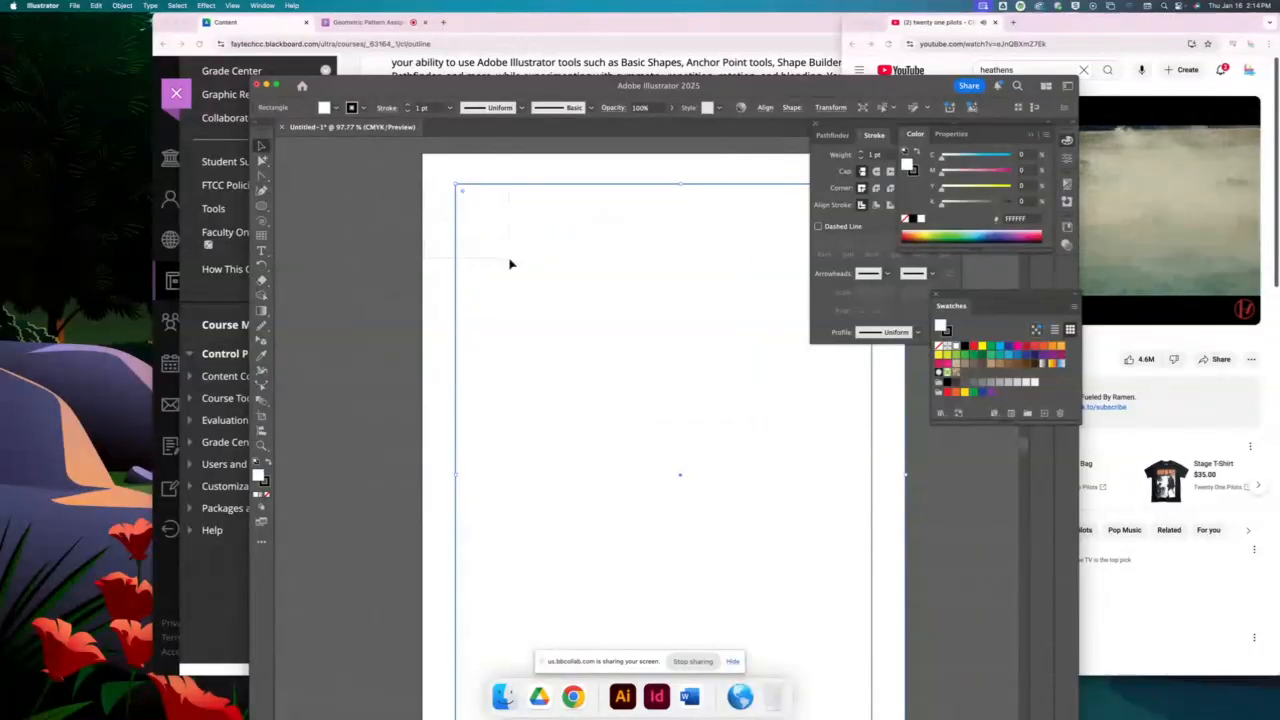
key("Delete")
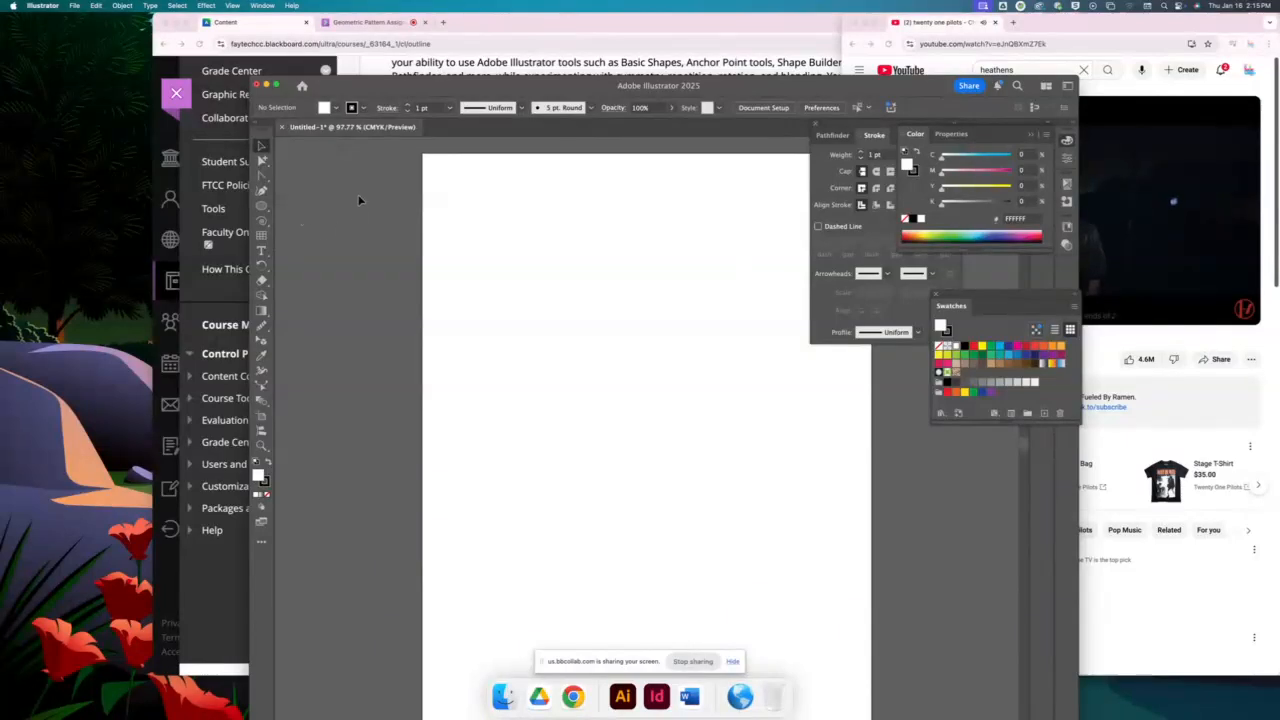
Close the untitled document without saving its changes, and close the Illustrator home window
left_click(282, 128)
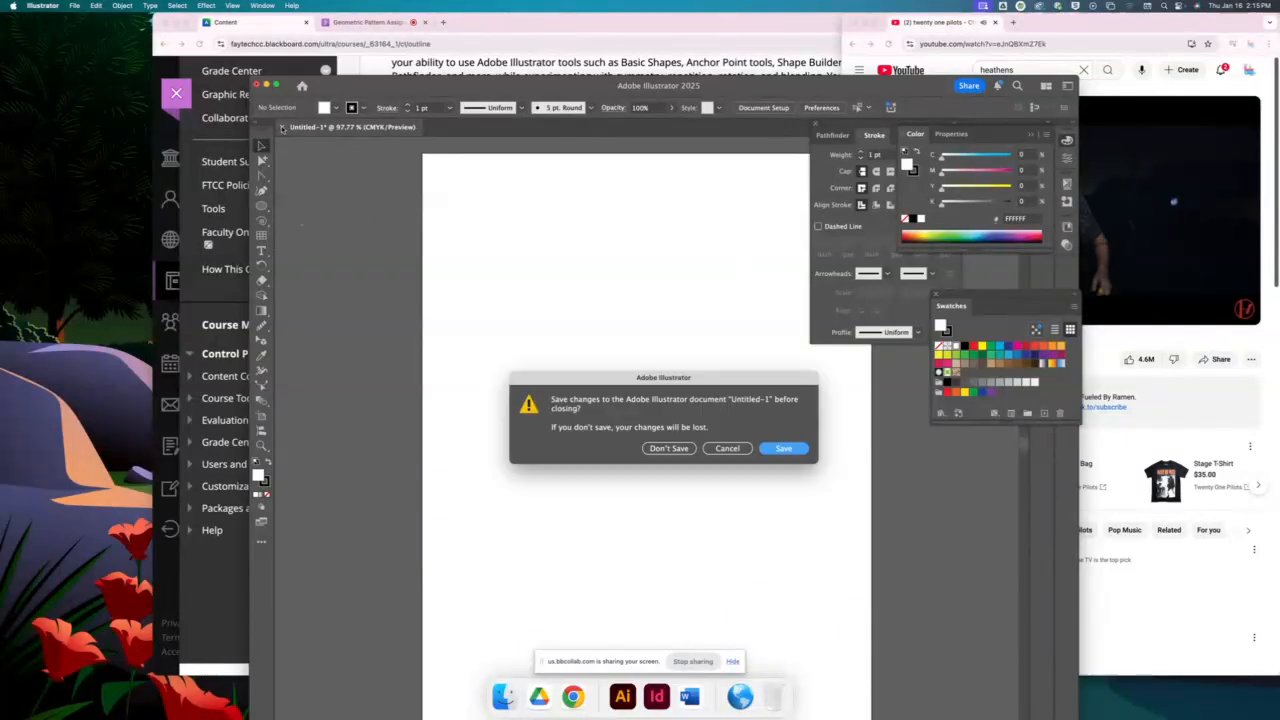
left_click(672, 448)
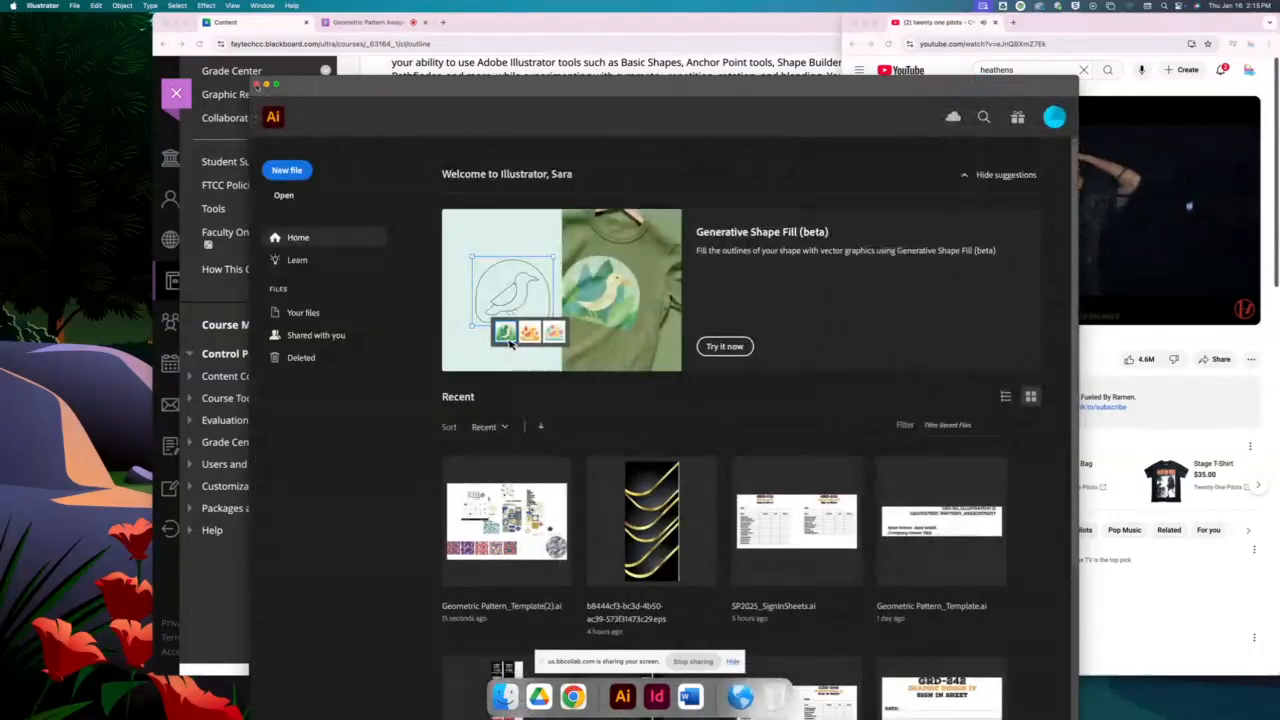
left_click(258, 84)
Switch to Chrome, close the Blackboard course content page, and leave the Geometric Pattern Assignment Collaborate session
left_click(500, 24)
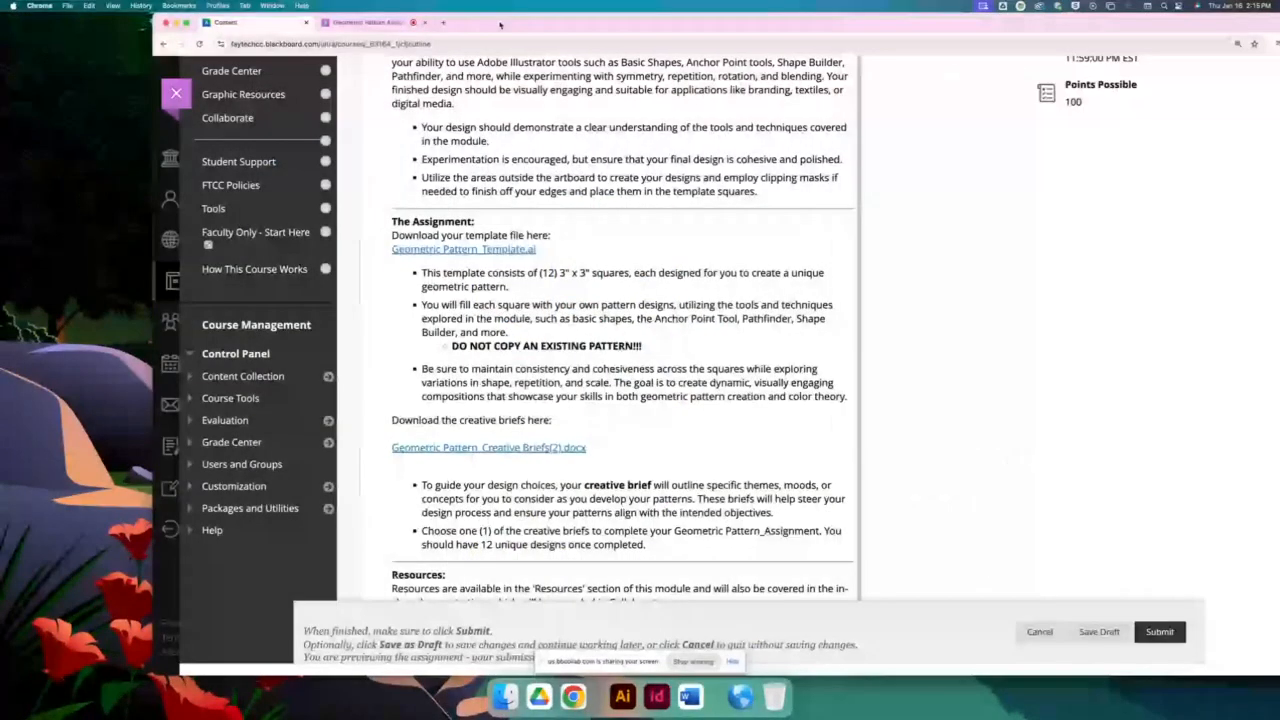
left_click_drag(500, 24, 341, 27)
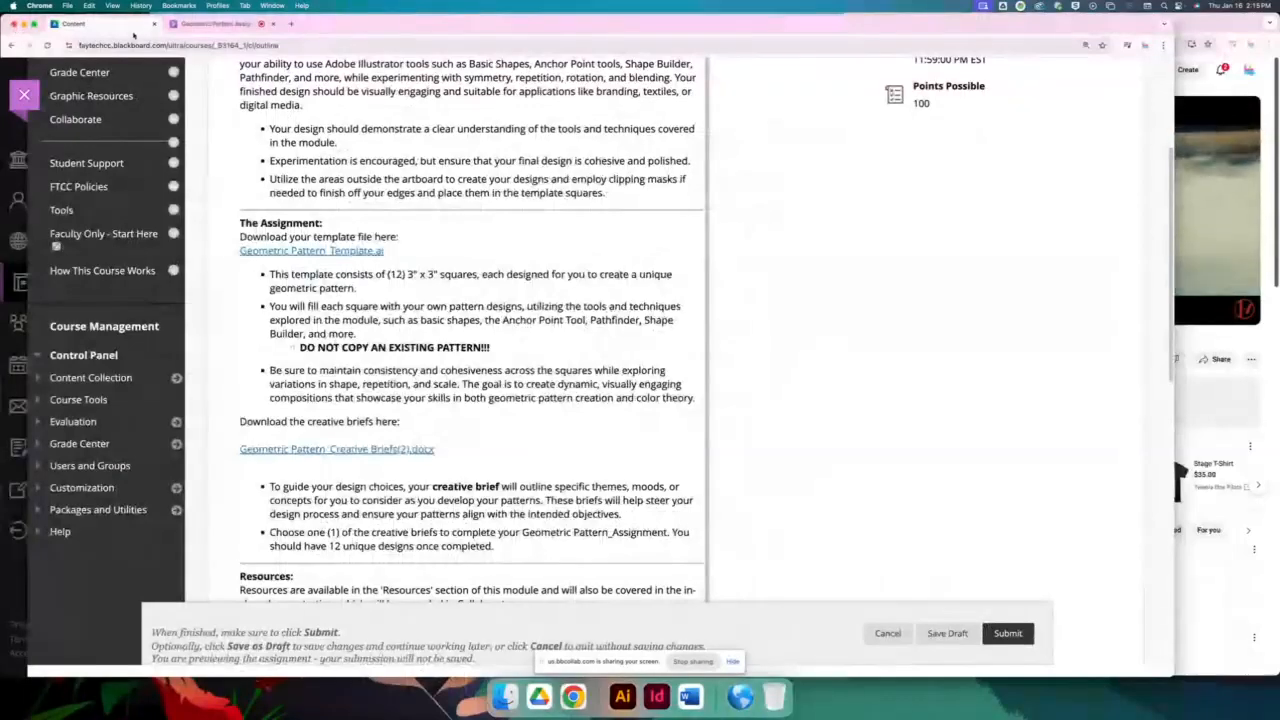
left_click(153, 23)
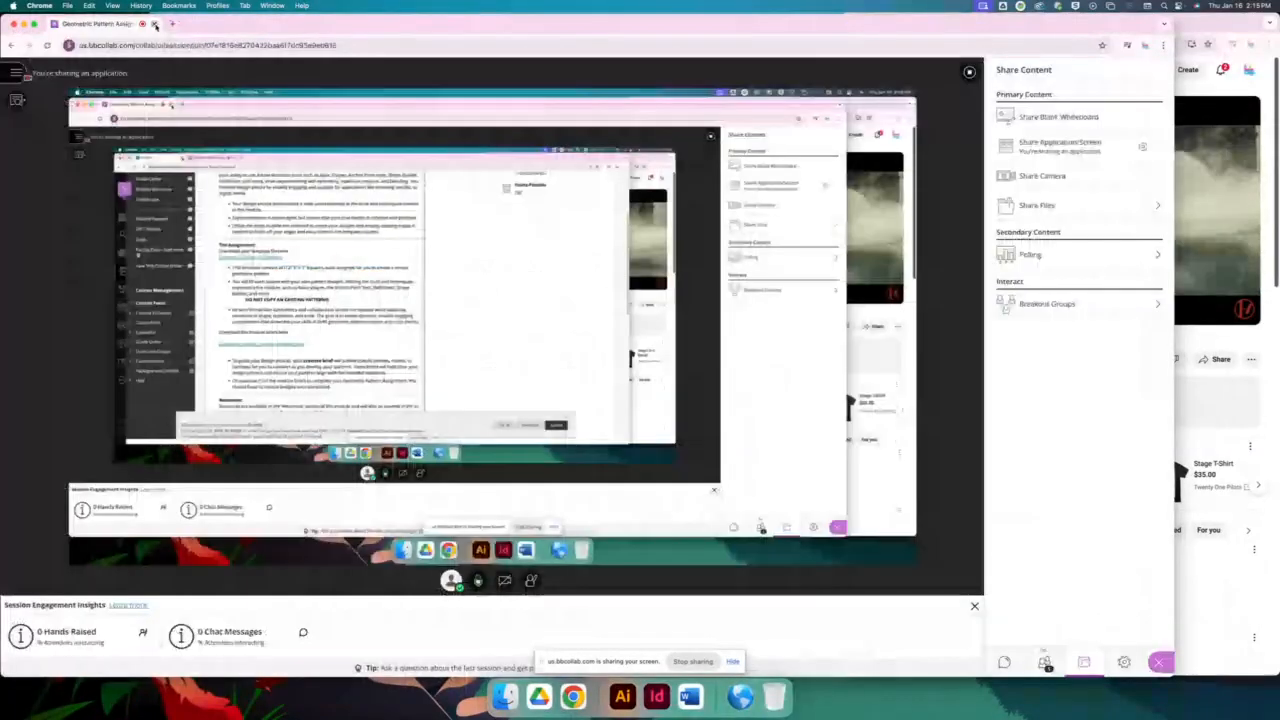
left_click(16, 72)
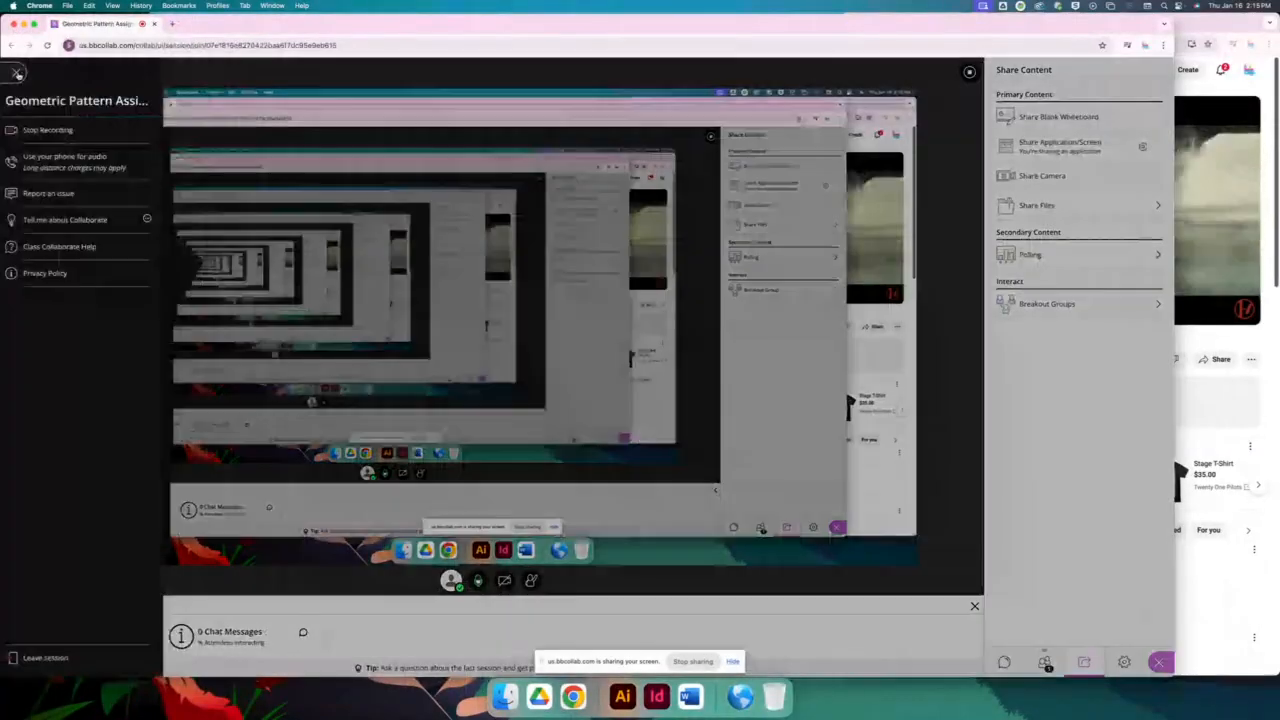
left_click(52, 658)
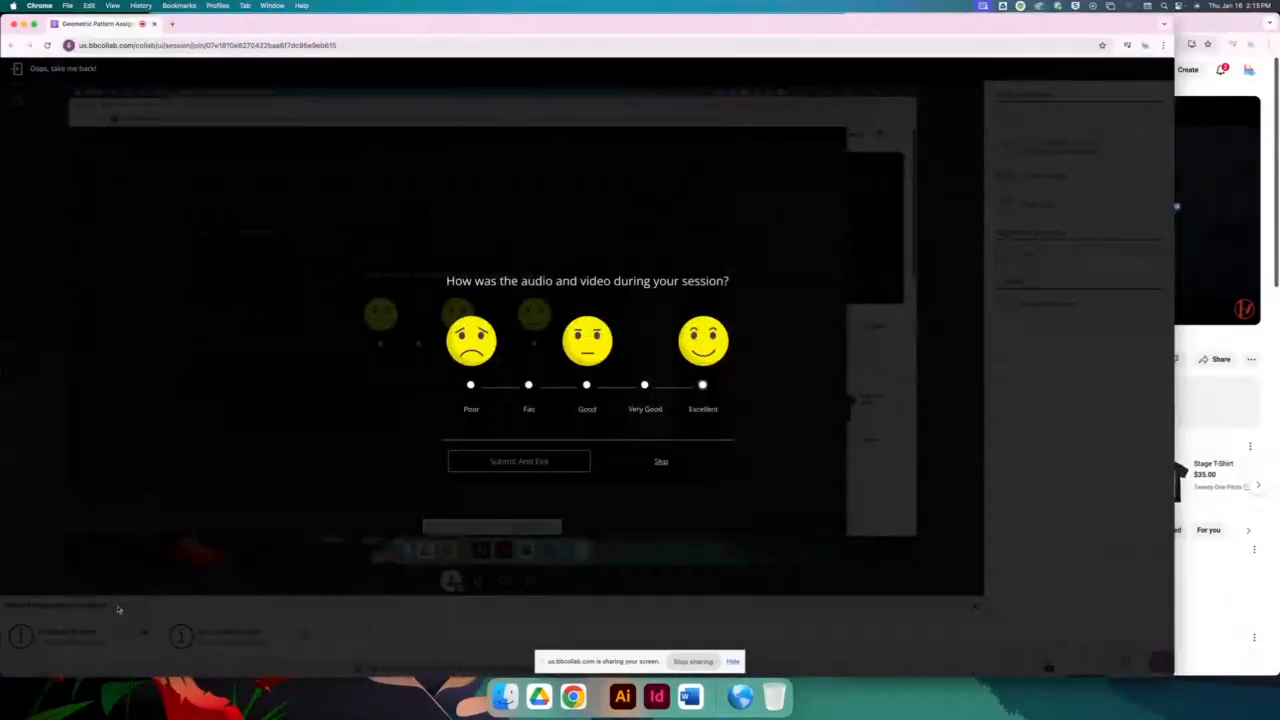